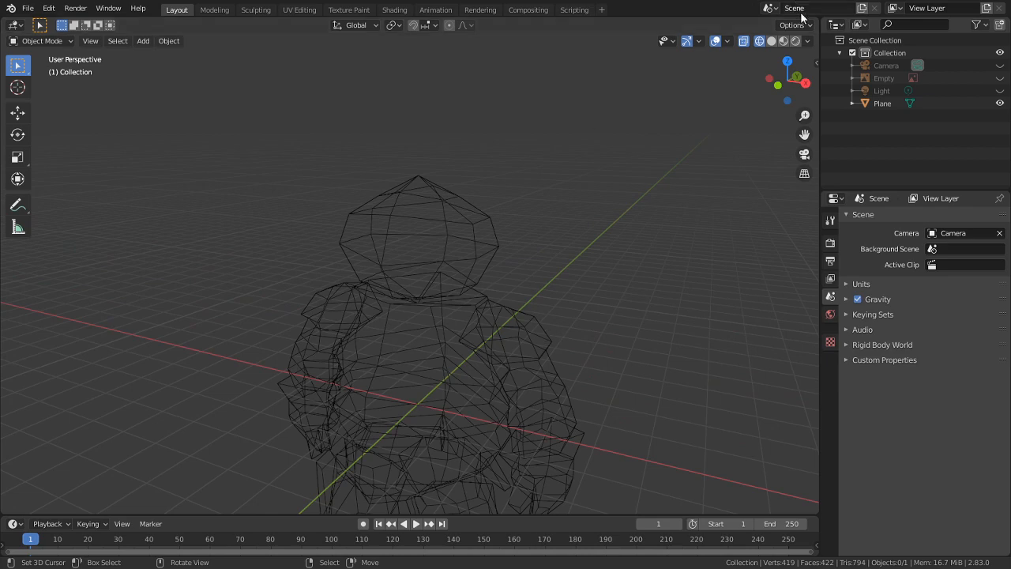
# - Show the model in solid shading and open the character mesh for editing at the back of the hips
pyautogui.click(773, 41)
pyautogui.moveTo(577, 129); pyautogui.dragTo(435, 300, button='middle')
pyautogui.scroll(5, 436, 300)
pyautogui.click(405, 278)
pyautogui.press('Tab')
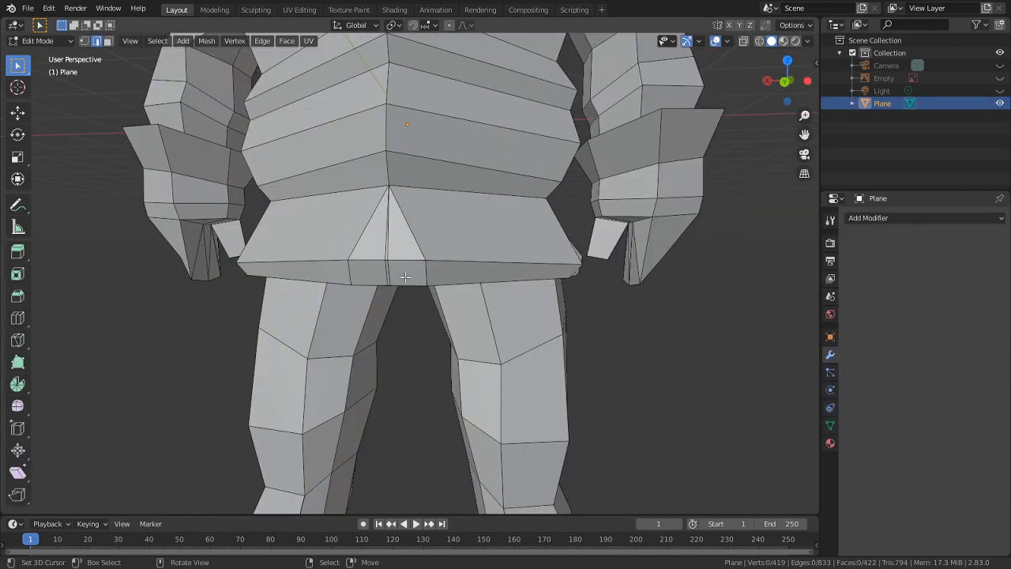
pyautogui.scroll(4, 436, 272)
pyautogui.moveTo(436, 272); pyautogui.dragTo(373, 296, button='middle')
pyautogui.scroll(-5, 419, 291)
pyautogui.moveTo(433, 290); pyautogui.dragTo(451, 312, button='middle')
pyautogui.press('Tab')
pyautogui.press('Tab')
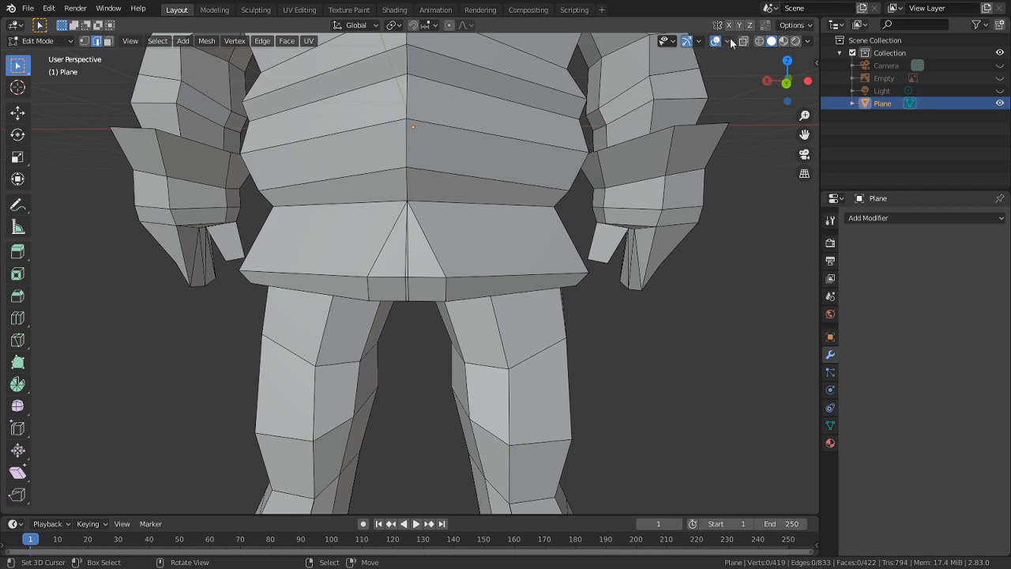
# - Switch to wireframe and merge the two split centre-line vertices just above the rear waist's lower edge at their center
pyautogui.click(760, 42)
pyautogui.scroll(4, 474, 345)
pyautogui.moveTo(472, 349)
pyautogui.mouseDown(button='middle')
pyautogui.moveTo(402, 374)
pyautogui.moveTo(443, 381)
pyautogui.moveTo(424, 385)
pyautogui.mouseUp(button='middle')
pyautogui.press('1')
pyautogui.press('c')
pyautogui.click(416, 385)
pyautogui.rightClick(417, 377)
pyautogui.press('m')
pyautogui.click(419, 378)
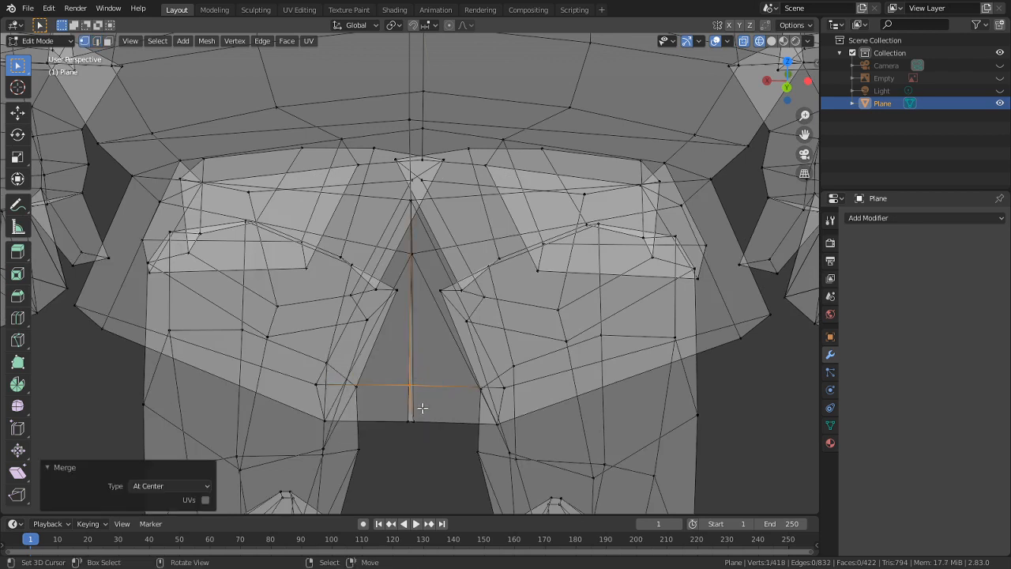
pyautogui.rightClick(422, 443)
pyautogui.press('c')
pyautogui.rightClick(417, 449)
pyautogui.press('c')
pyautogui.click(417, 424)
pyautogui.rightClick(415, 423)
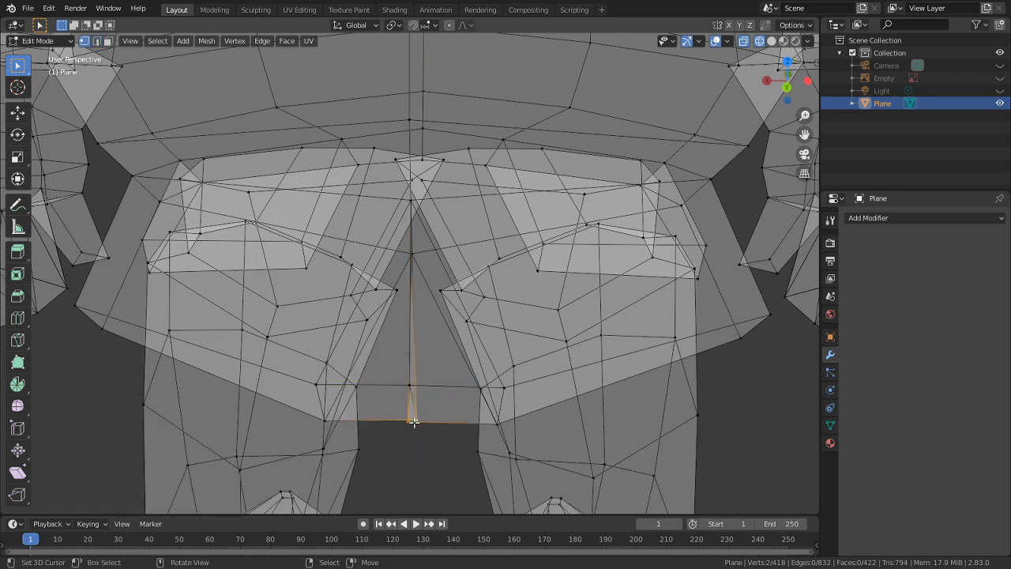
pyautogui.hotkey('ctrl', 'z')
pyautogui.hotkey('ctrl', 'shift', 'z')
pyautogui.hotkey('ctrl', 'z')
pyautogui.hotkey('ctrl', 'z')
# - Merge the two split centre-line vertices on the rear waist's bottom edge at their center
pyautogui.press('c')
pyautogui.click(415, 434)
pyautogui.rightClick(412, 429)
pyautogui.press('m')
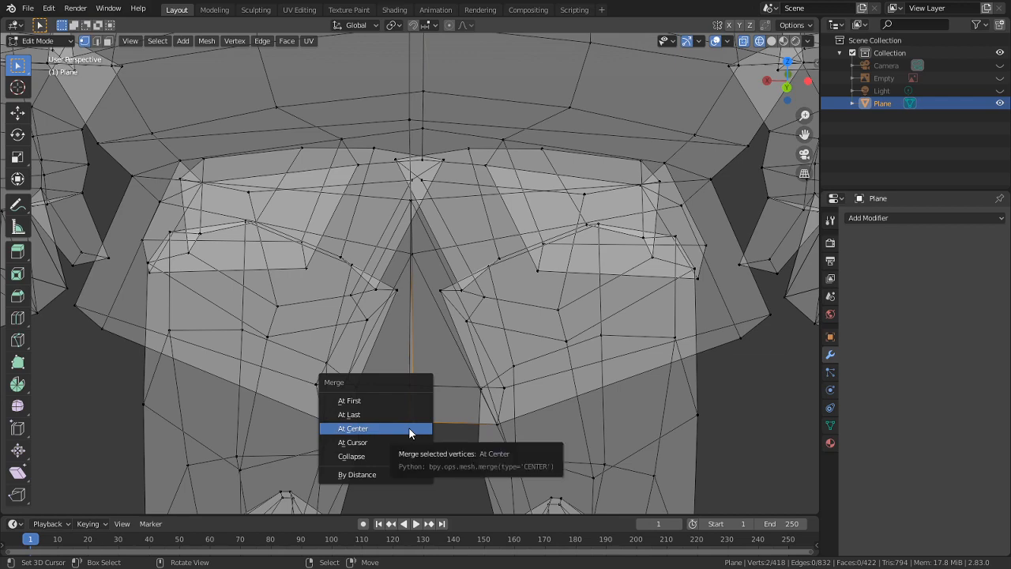
pyautogui.click(409, 427)
pyautogui.press('a')
pyautogui.press('m')
pyautogui.click(418, 509)
pyautogui.rightClick(477, 336)
# - Isolate the torso piece, merge its vertices by distance, and reveal the hidden body parts
pyautogui.scroll(-6, 451, 292)
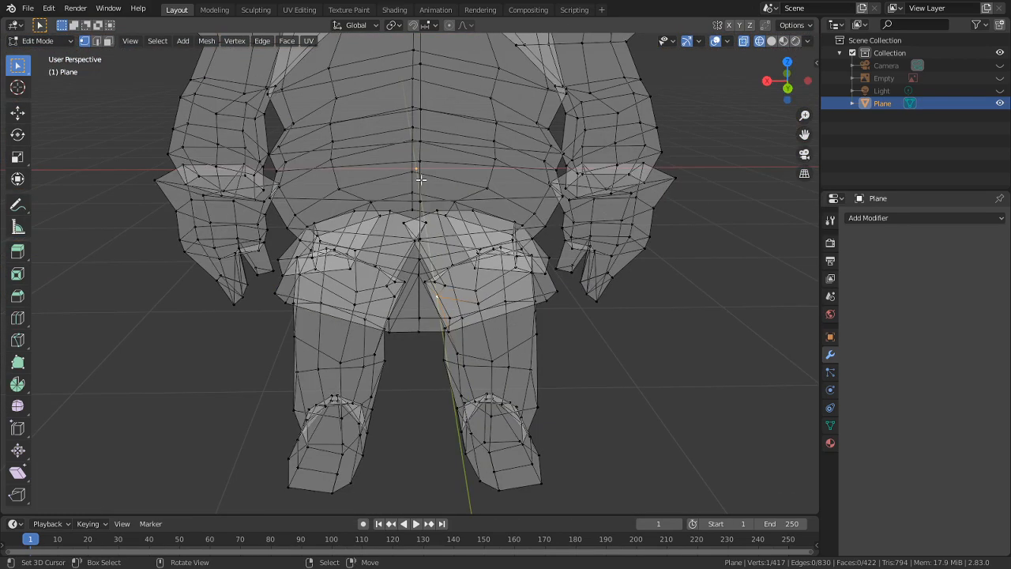
pyautogui.hotkey('ctrl', 'l')
pyautogui.hotkey('shift', 'h')
pyautogui.scroll(-4, 421, 180)
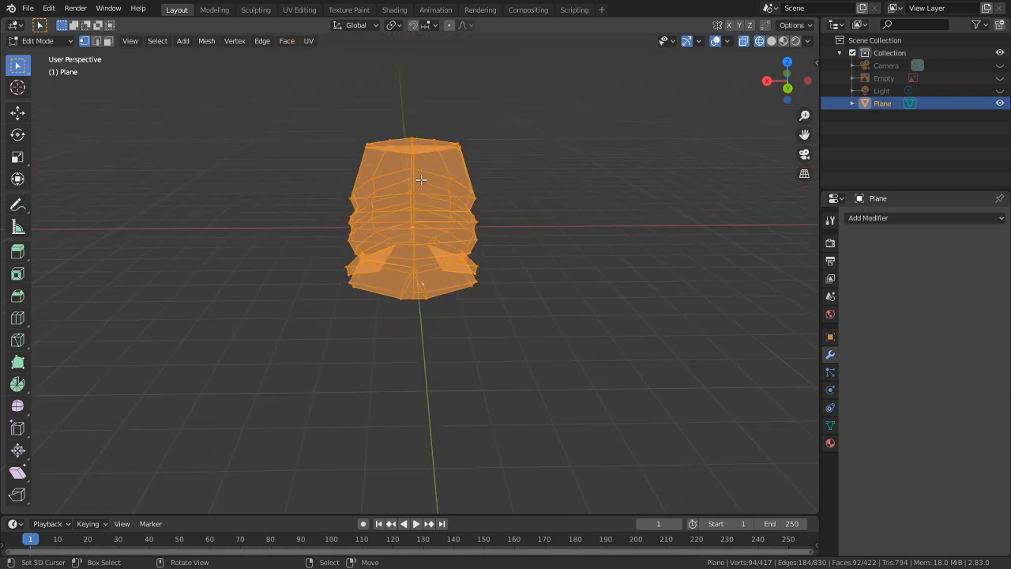
pyautogui.press('m')
pyautogui.click(377, 222)
pyautogui.click(438, 366)
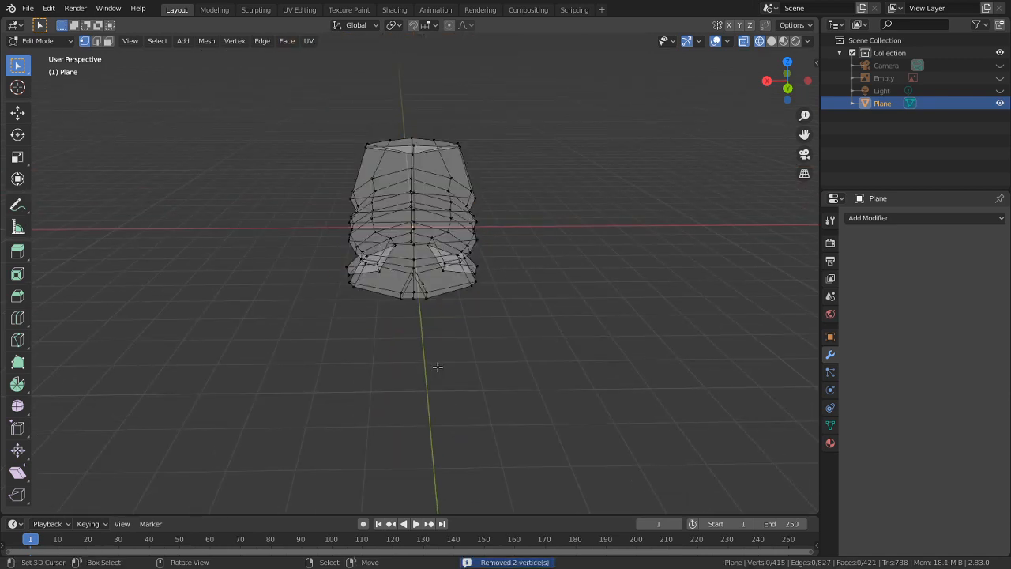
pyautogui.hotkey('alt', 'h')
pyautogui.click(456, 417)
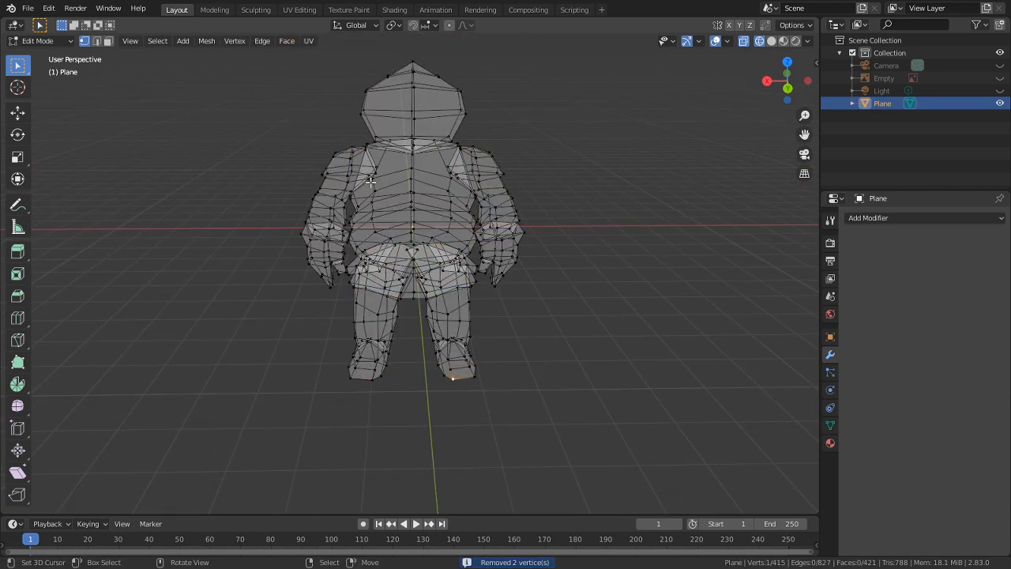
# - Isolate the character's left arm, merge its vertices by distance, and reveal the hidden body parts
pyautogui.press('l')
pyautogui.press('h')
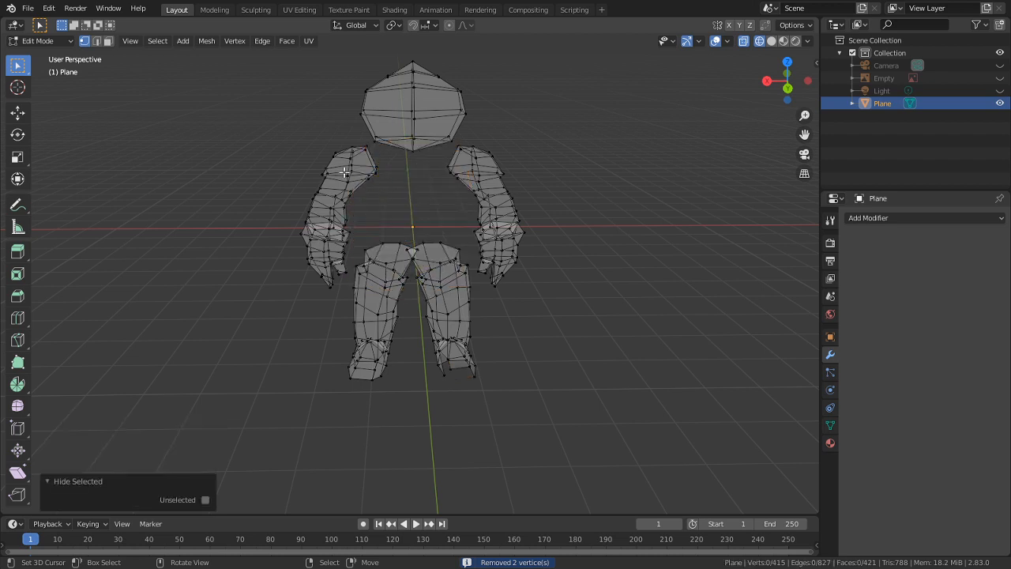
pyautogui.press('l')
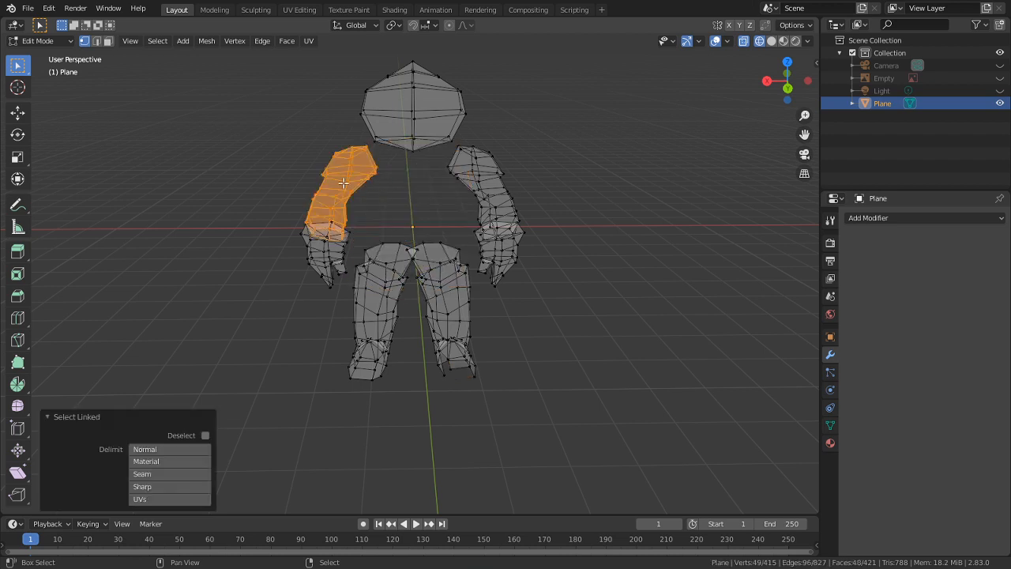
pyautogui.hotkey('shift', 'h')
pyautogui.press('m')
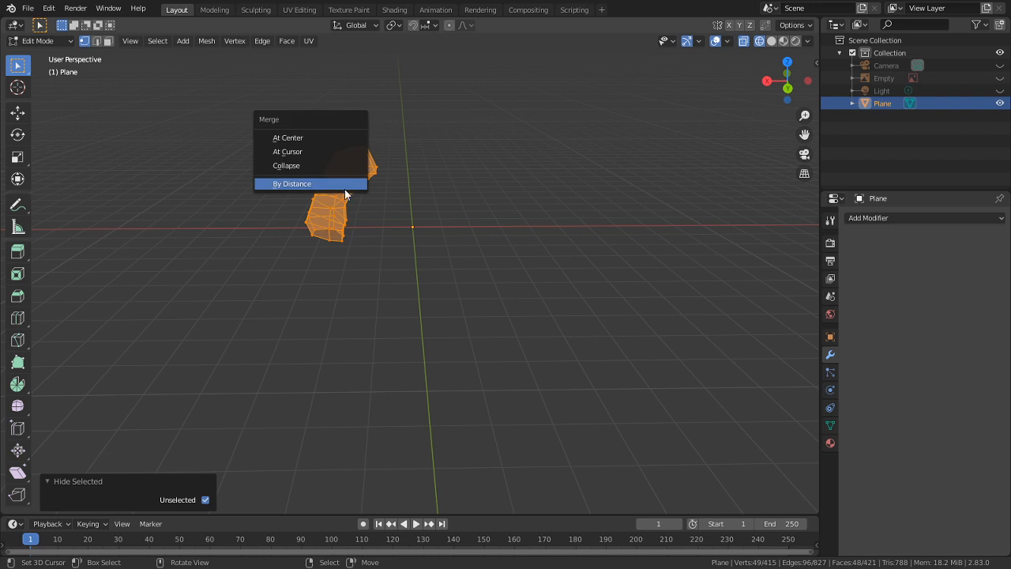
pyautogui.click(344, 189)
pyautogui.hotkey('alt', 'h')
pyautogui.click(237, 191)
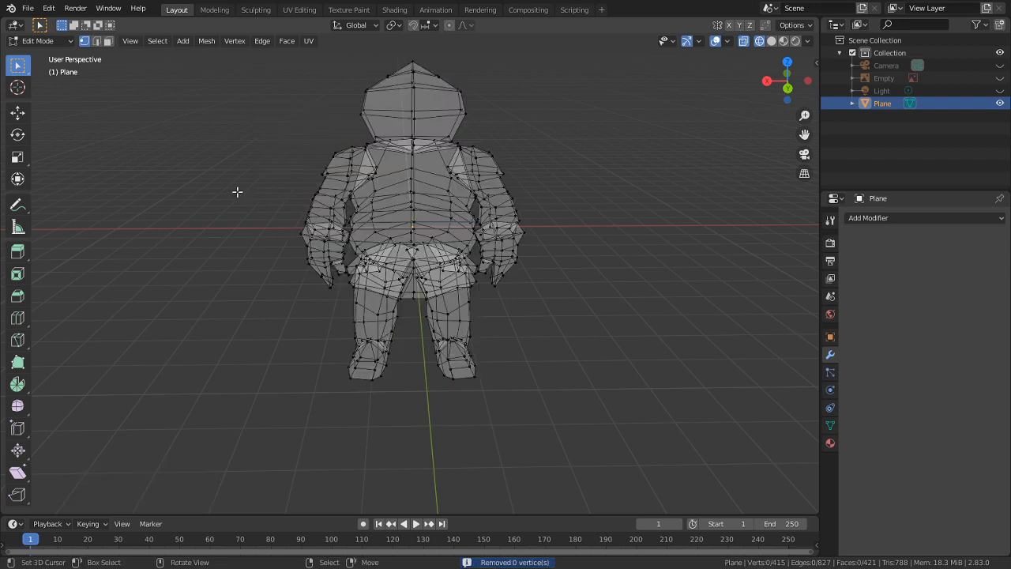
# - Hide the torso and both arms, and merge the left hand's vertices by distance
pyautogui.press('l')
pyautogui.press('l')
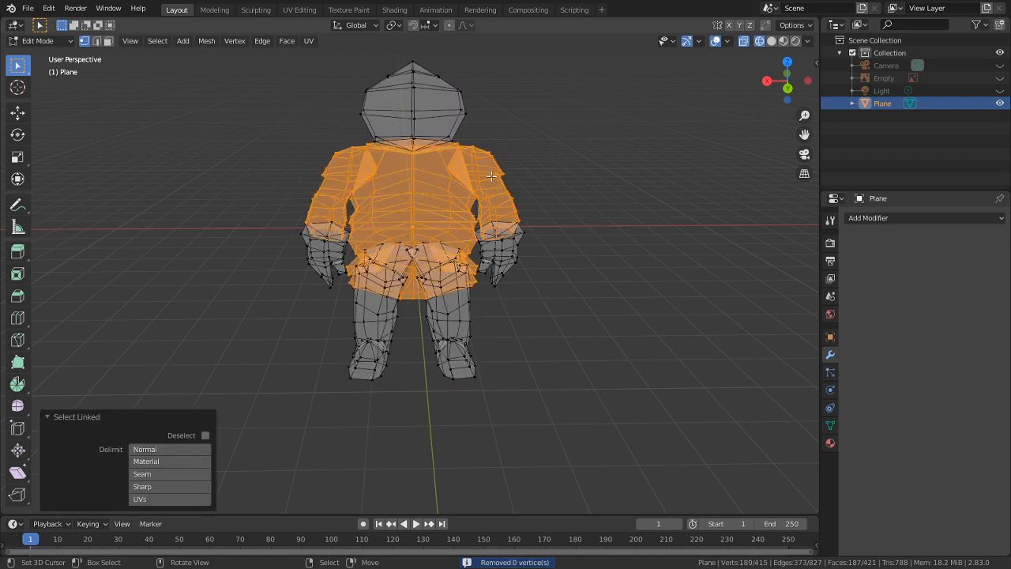
pyautogui.press('h')
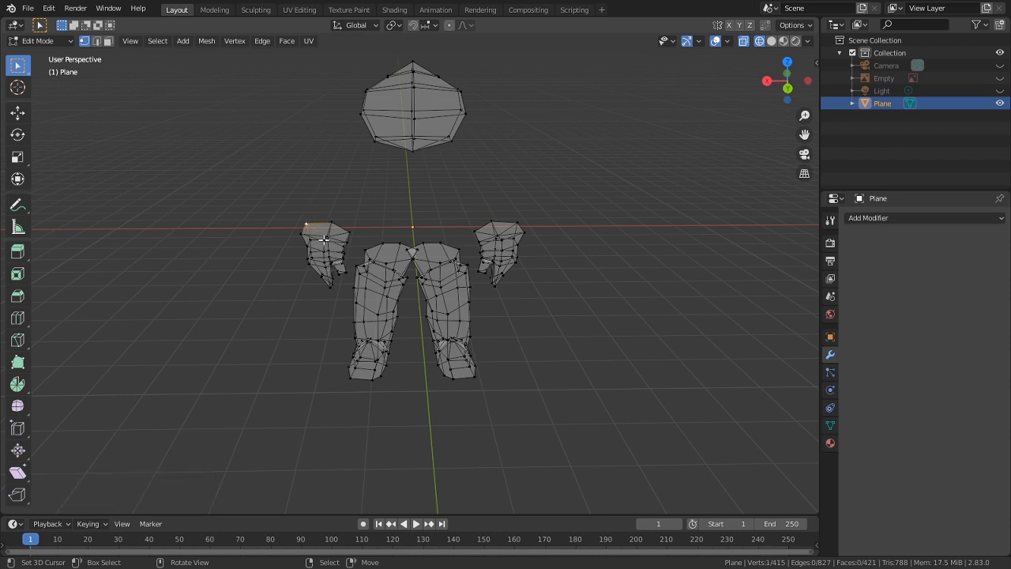
pyautogui.press('l')
pyautogui.press('m')
pyautogui.click(325, 241)
pyautogui.click(361, 230)
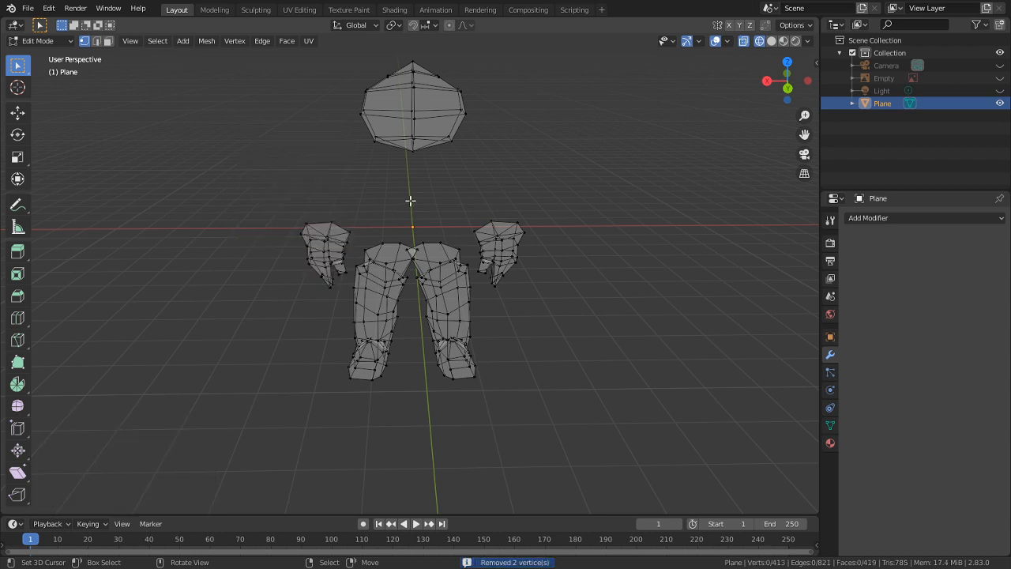
# - Merge the character's right hand vertices by distance
pyautogui.press('l')
pyautogui.press('m')
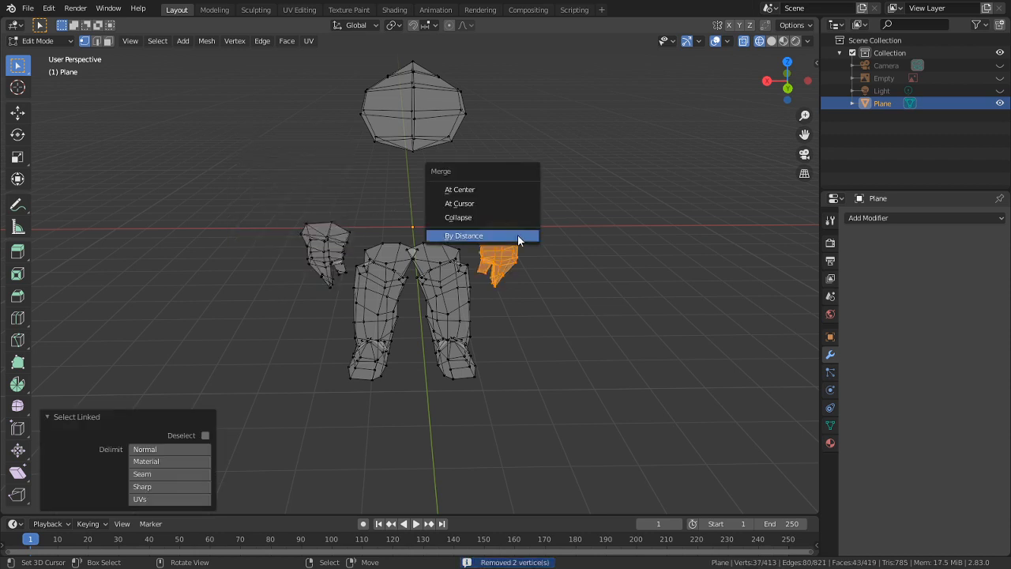
pyautogui.click(518, 235)
pyautogui.click(542, 222)
# - Select both hands with their linked geometry and hide them
pyautogui.press('l')
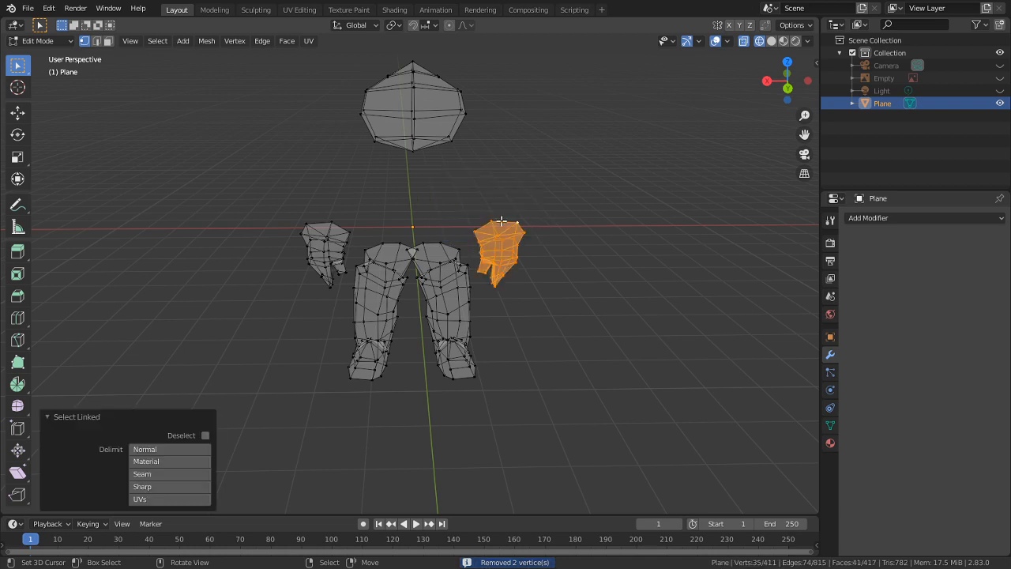
pyautogui.press('l')
pyautogui.scroll(2, 308, 245)
pyautogui.press('h')
# - Scale the two overlapping inner-thigh vertices so that the legs no longer cross at the centre line
pyautogui.scroll(1, 344, 285)
pyautogui.moveTo(347, 286); pyautogui.dragTo(352, 328, button='middle')
pyautogui.scroll(2, 360, 301)
pyautogui.moveTo(385, 251); pyautogui.dragTo(404, 235, button='middle')
pyautogui.click(404, 235)
pyautogui.keyDown('shift'); pyautogui.click(424, 235); pyautogui.keyUp('shift')
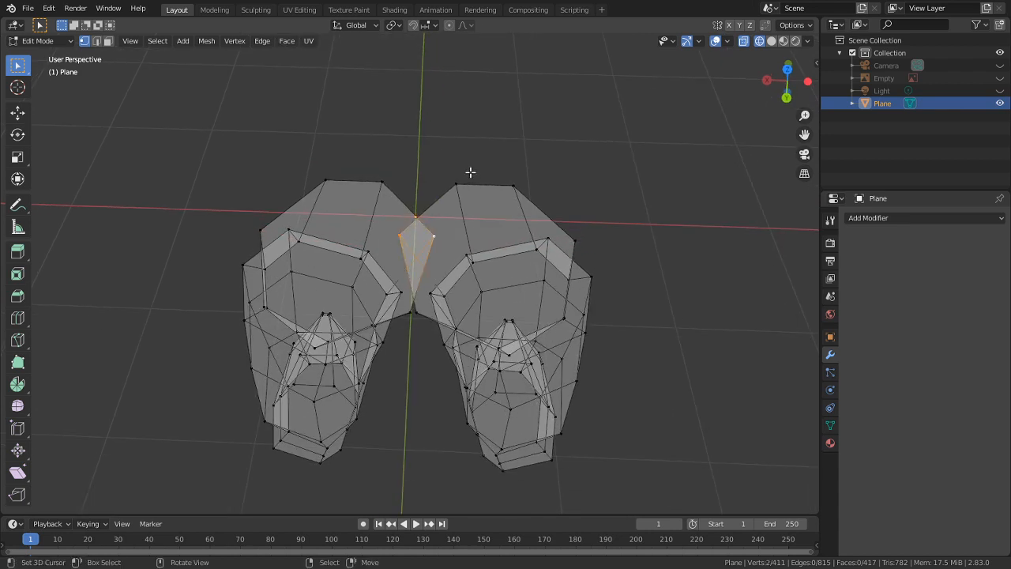
pyautogui.press('s')
pyautogui.click(383, 267)
# - Merge the character's left leg vertices by distance
pyautogui.moveTo(425, 401); pyautogui.dragTo(363, 366, button='middle')
pyautogui.press('l')
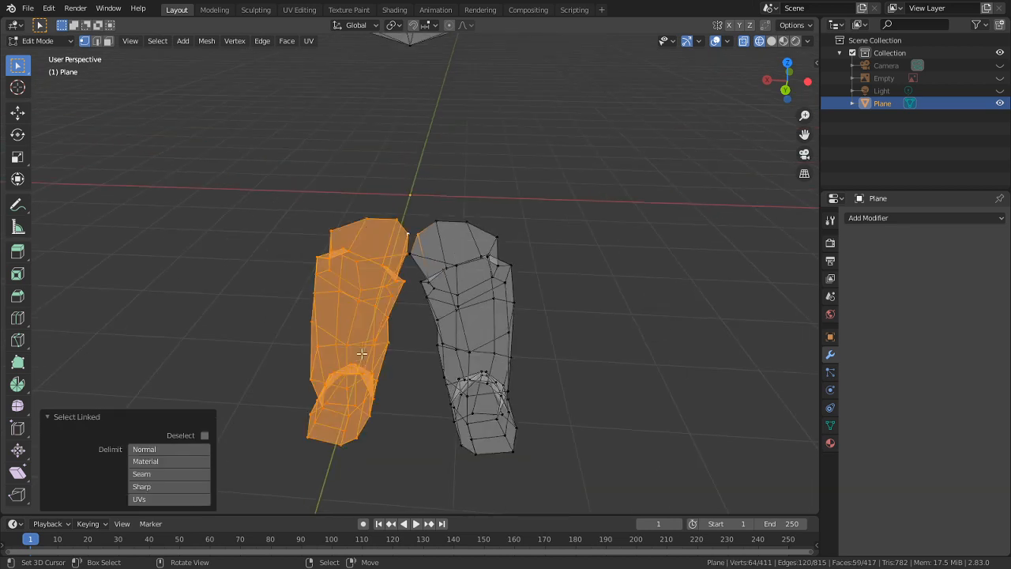
pyautogui.press('m')
pyautogui.click(364, 358)
pyautogui.hotkey('alt', 'a')
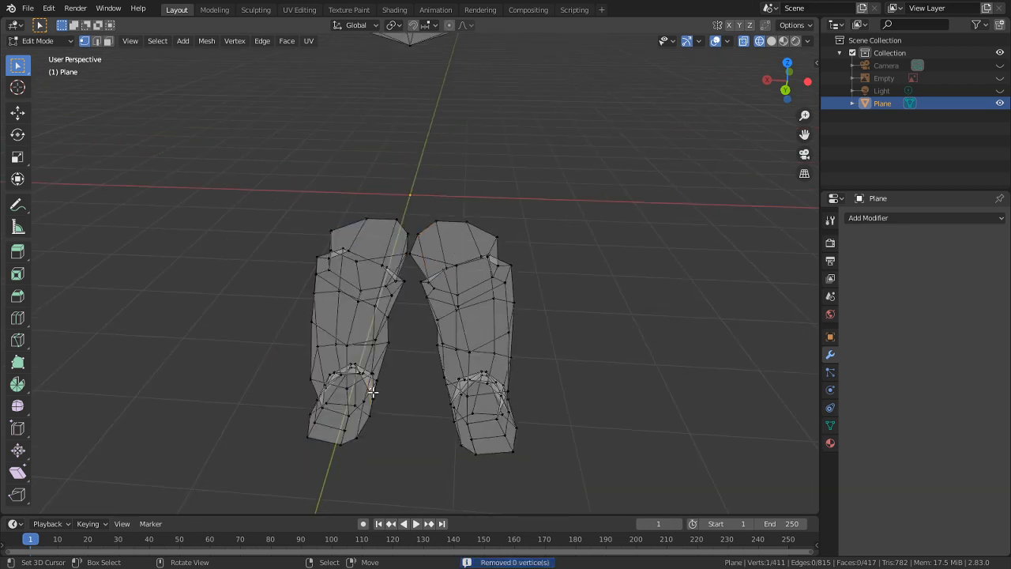
# - Merge the head's vertices by distance and unhide the whole character
pyautogui.scroll(-2, 438, 169)
pyautogui.press('l')
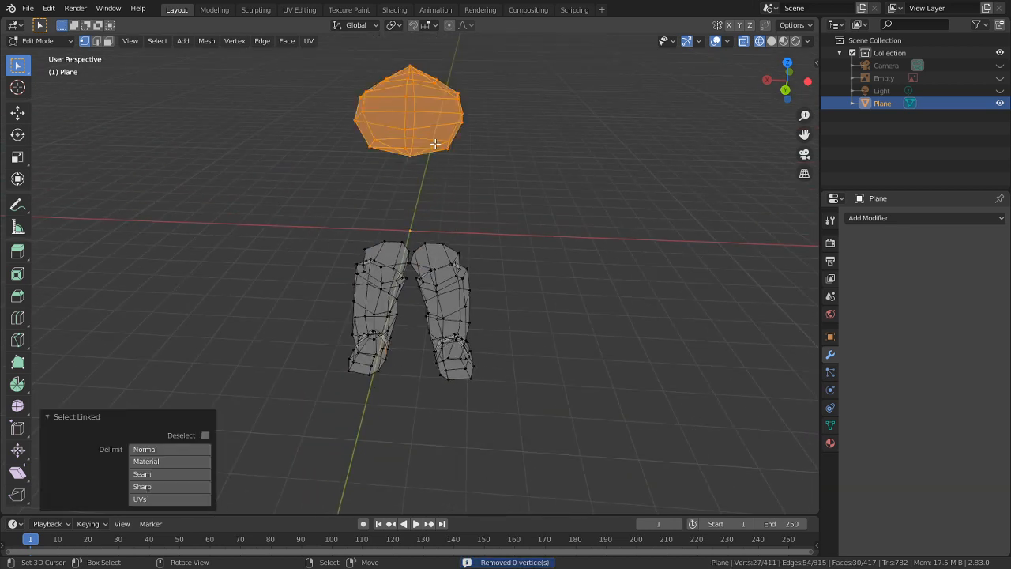
pyautogui.press('m')
pyautogui.click(436, 146)
pyautogui.click(448, 142)
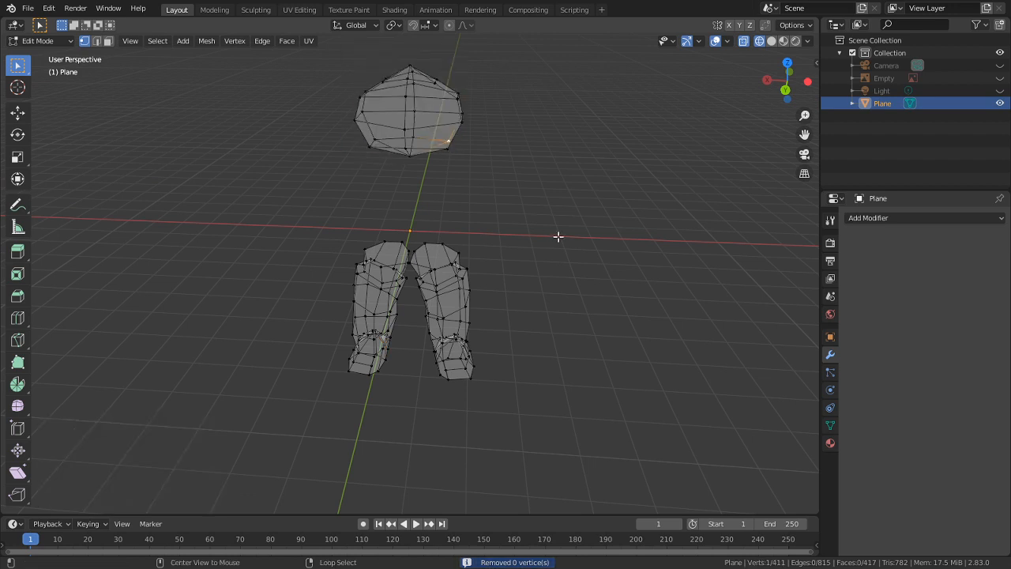
pyautogui.hotkey('alt', 'h')
pyautogui.hotkey('alt', 'a')
pyautogui.moveTo(590, 219); pyautogui.dragTo(578, 335, button='middle')
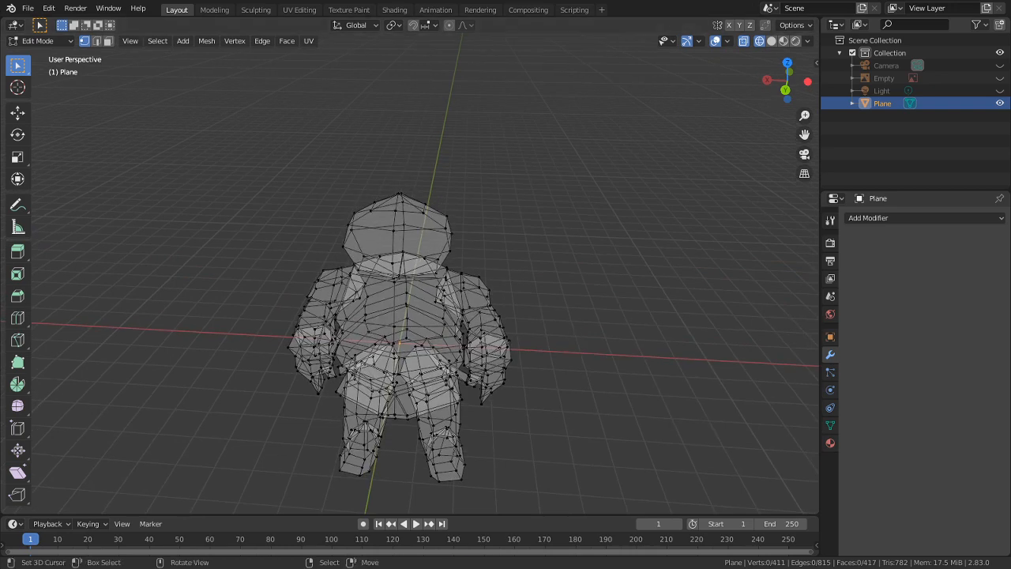
# - Switch to Discord, look through the server's channel list, and return to Blender
pyautogui.hotkey('alt', 'Tab')
pyautogui.scroll(-3, 120, 361)
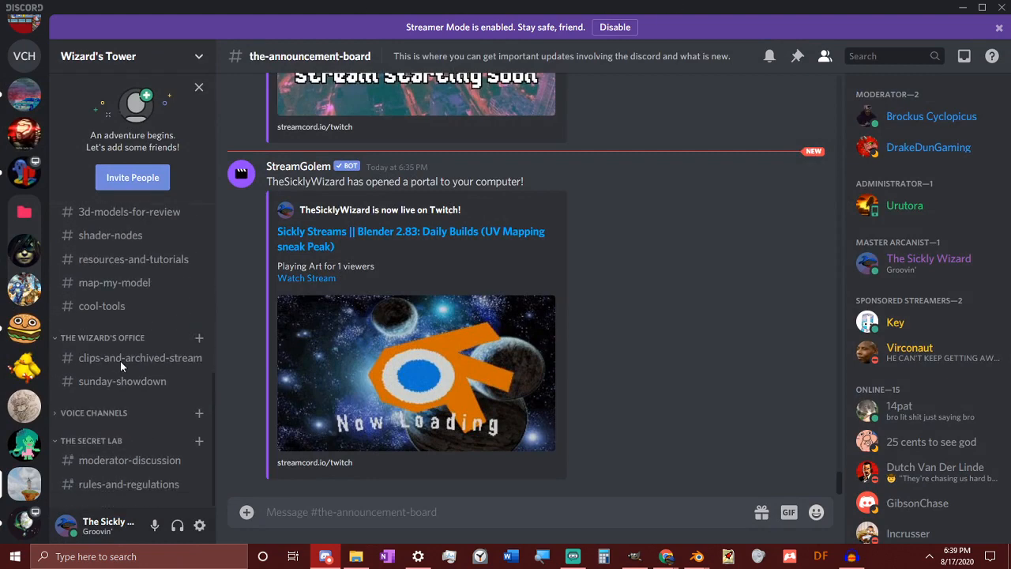
pyautogui.scroll(5, 120, 361)
pyautogui.scroll(2, 23, 199)
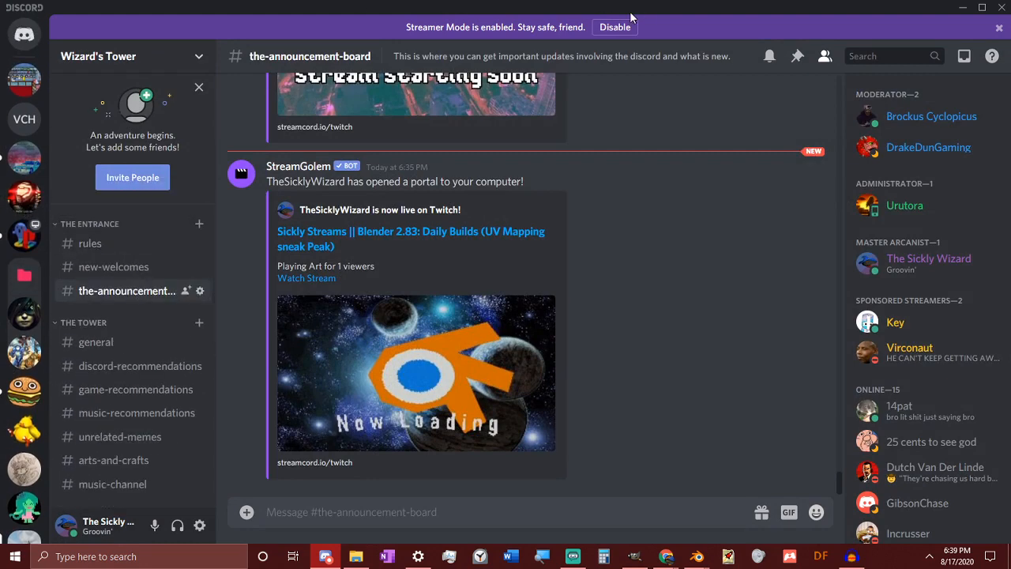
pyautogui.hotkey('alt', 'Tab')
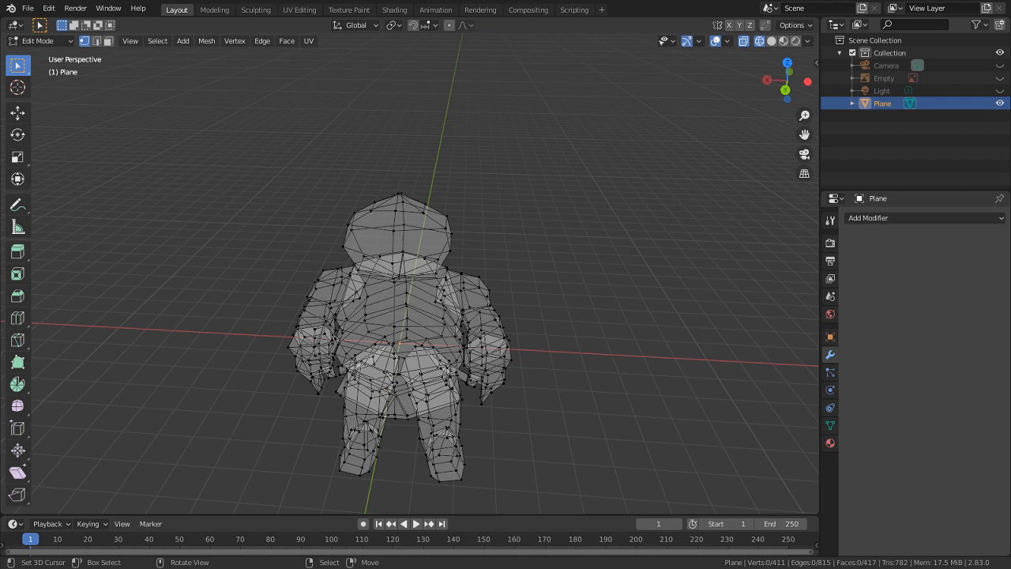
# - Display the character in solid shading instead of wireframe
pyautogui.moveTo(643, 147); pyautogui.dragTo(420, 292, button='middle')
pyautogui.scroll(2, 483, 324)
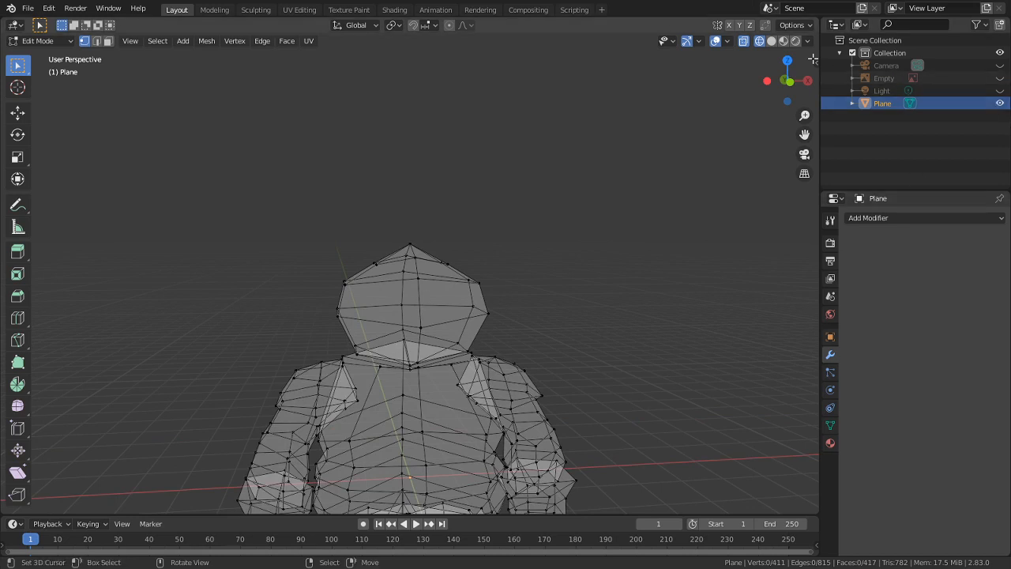
pyautogui.click(772, 40)
pyautogui.moveTo(608, 287); pyautogui.dragTo(600, 342, button='middle')
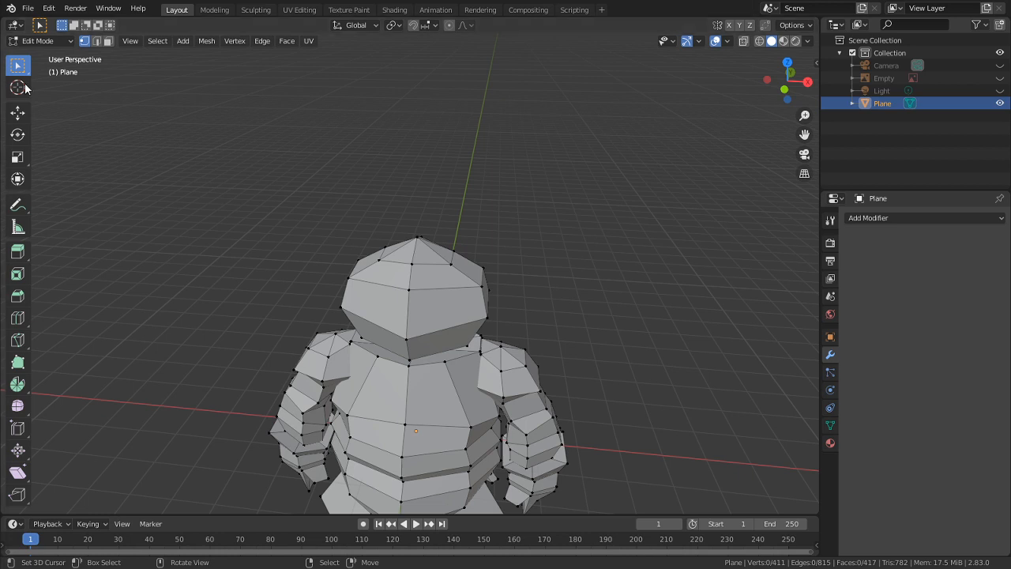
# - Add a cube to the mesh and move it along the ground plane to a free spot beside the character
pyautogui.scroll(-2, 572, 379)
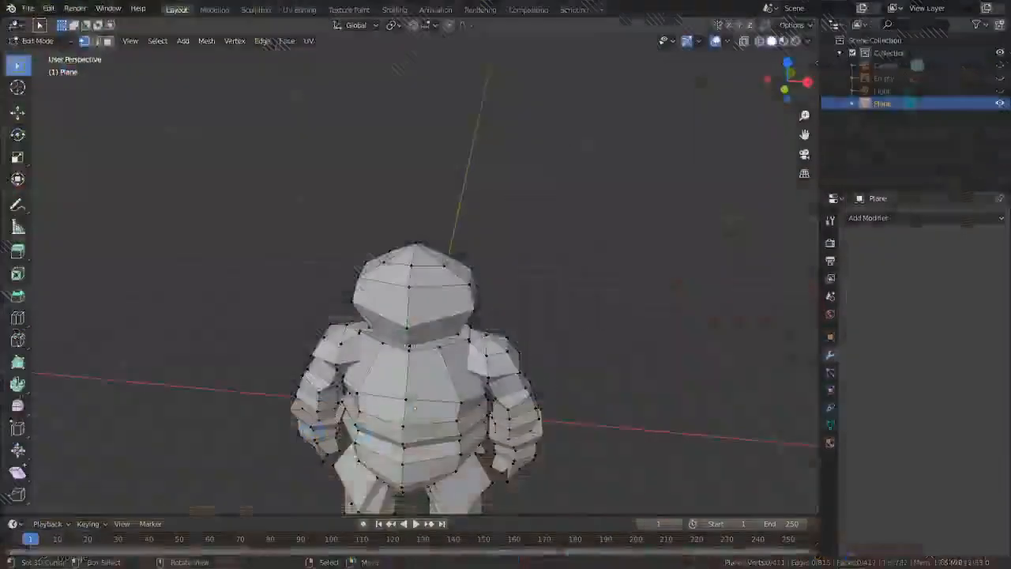
pyautogui.moveTo(608, 297); pyautogui.dragTo(477, 234, button='middle')
pyautogui.moveTo(553, 316); pyautogui.dragTo(655, 399, button='middle')
pyautogui.keyDown('shift'); pyautogui.moveTo(656, 423); pyautogui.dragTo(427, 286, button='middle'); pyautogui.keyUp('shift')
pyautogui.hotkey('shift', 'a')
pyautogui.press('Escape')
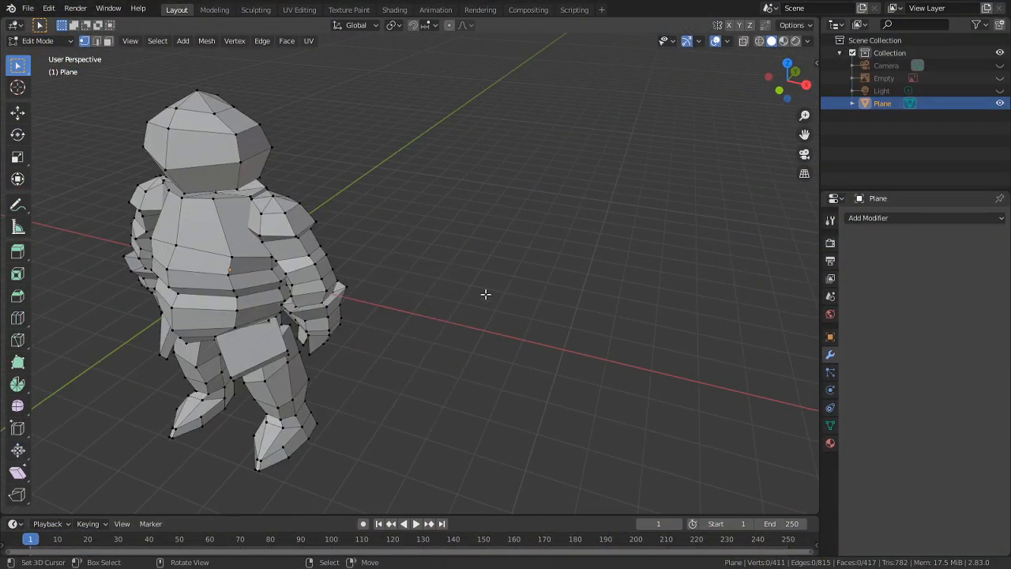
pyautogui.hotkey('shift', 'a')
pyautogui.click(458, 308)
pyautogui.scroll(2, 475, 332)
pyautogui.press('g')
pyautogui.hotkey('shift', 'z')
pyautogui.click(690, 424)
# - In edge selection mode, select three edges around the cube's top face and bring up the edge commands
pyautogui.keyDown('shift'); pyautogui.moveTo(690, 424); pyautogui.dragTo(481, 263, button='middle'); pyautogui.keyUp('shift')
pyautogui.scroll(3, 485, 332)
pyautogui.press('2')
pyautogui.click(487, 214)
pyautogui.keyDown('shift'); pyautogui.click(401, 249); pyautogui.keyUp('shift')
pyautogui.keyDown('shift'); pyautogui.click(444, 299); pyautogui.keyUp('shift')
pyautogui.keyDown('shift'); pyautogui.moveTo(444, 297); pyautogui.dragTo(467, 244, button='middle'); pyautogui.keyUp('shift')
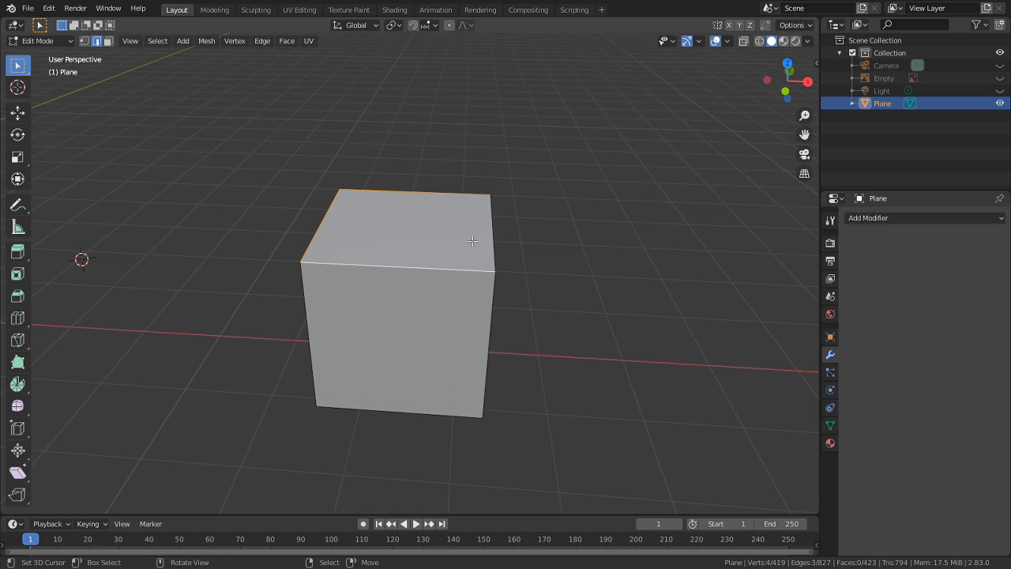
pyautogui.hotkey('ctrl', 'e')
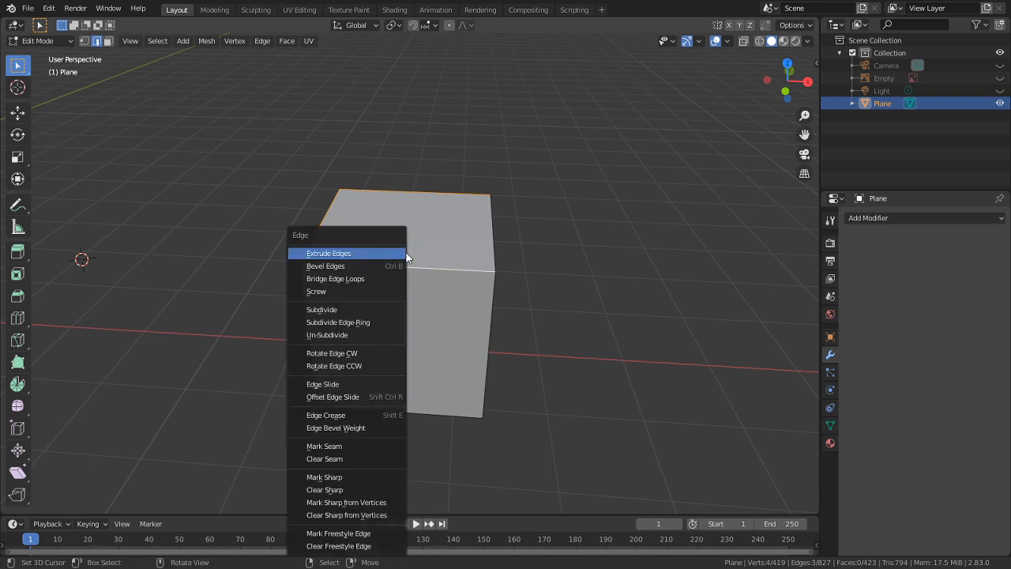
# - Switch to the UV Editing workspace and select the whole cube with its linked geometry
pyautogui.click(294, 10)
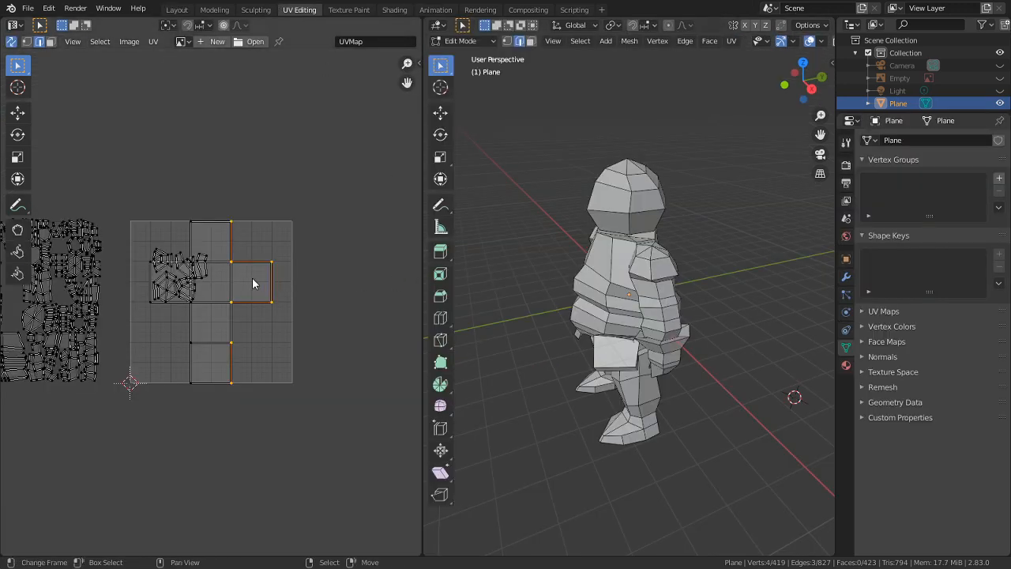
pyautogui.moveTo(714, 386); pyautogui.dragTo(522, 372, button='middle')
pyautogui.press('Tab')
pyautogui.press('Tab')
pyautogui.hotkey('alt', 'a')
pyautogui.press('a')
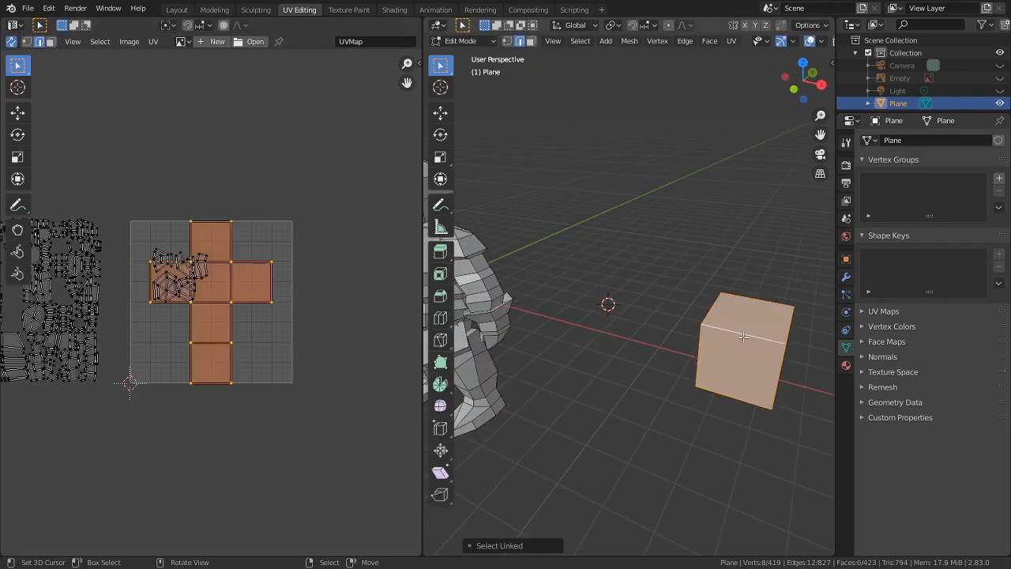
# - Delete the selected cube from the character mesh and return to Object Mode
pyautogui.press('x')
pyautogui.click(743, 336)
pyautogui.press('Tab')
pyautogui.hotkey('shift', 'a')
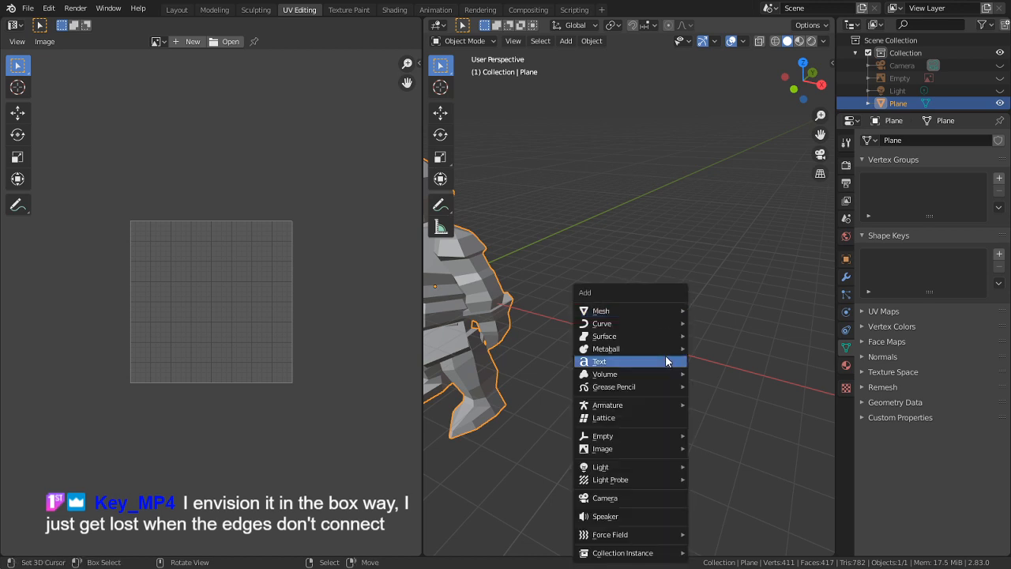
pyautogui.moveTo(633, 310)
pyautogui.click(722, 309)
pyautogui.press('Delete')
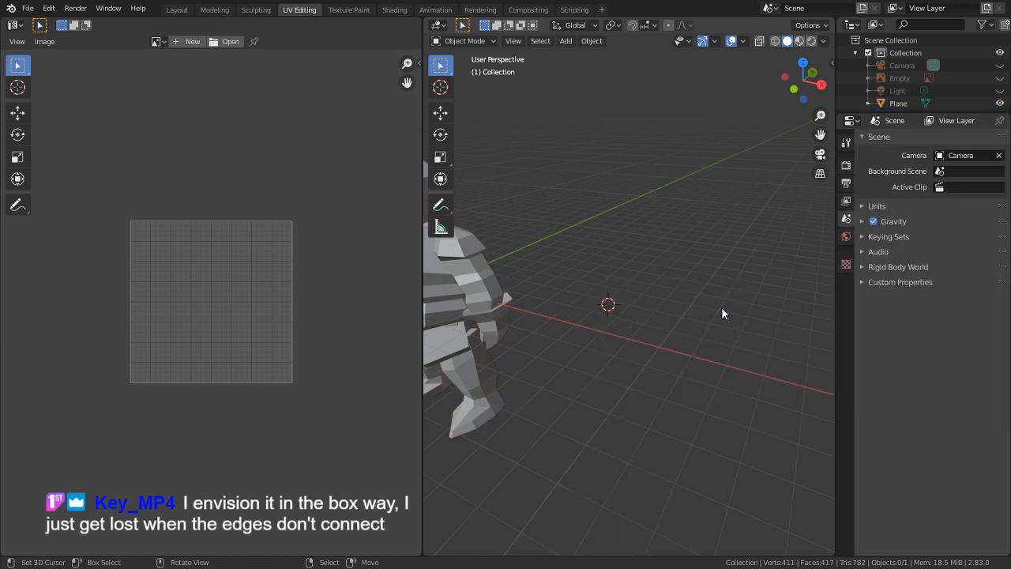
# - Add a cube to the scene as an object separate from the character
pyautogui.hotkey('shift', 'a')
pyautogui.moveTo(709, 311)
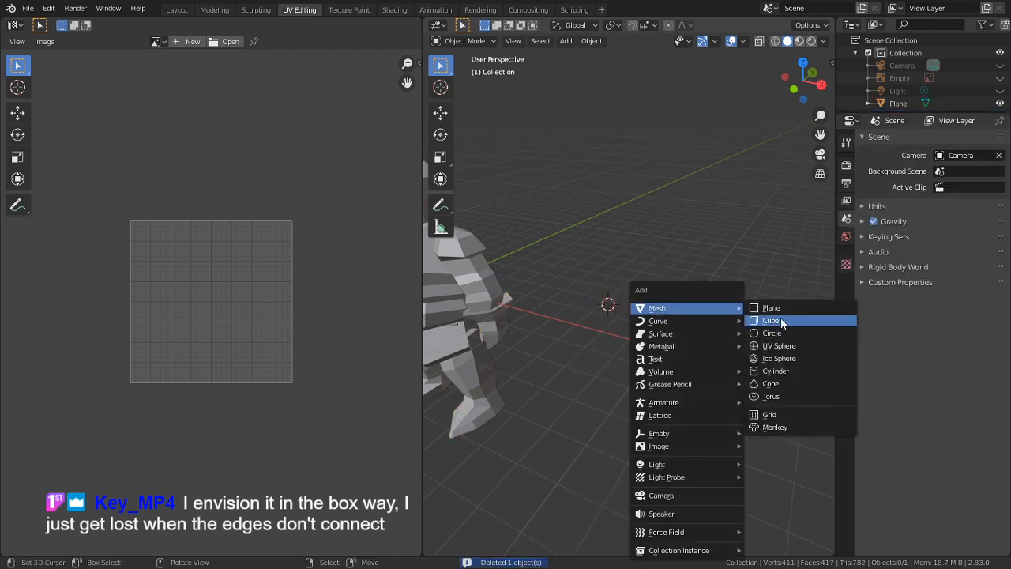
pyautogui.click(780, 318)
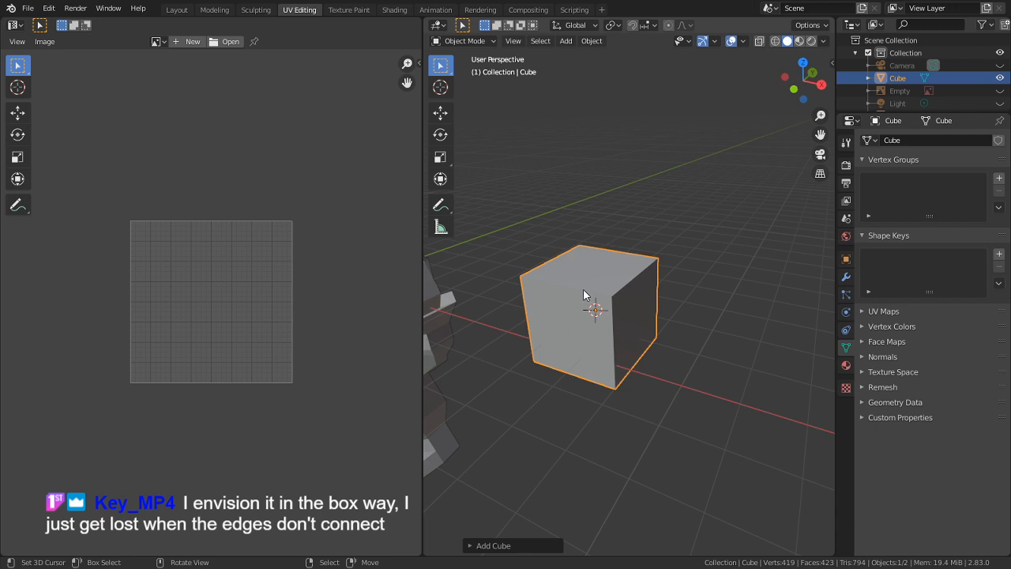
# - Enter Edit Mode on the character, select its whole mesh and examine its UV islands inside and outside the UV square
pyautogui.moveTo(575, 297); pyautogui.dragTo(627, 283, button='middle')
pyautogui.scroll(3, 561, 258)
pyautogui.click(558, 257)
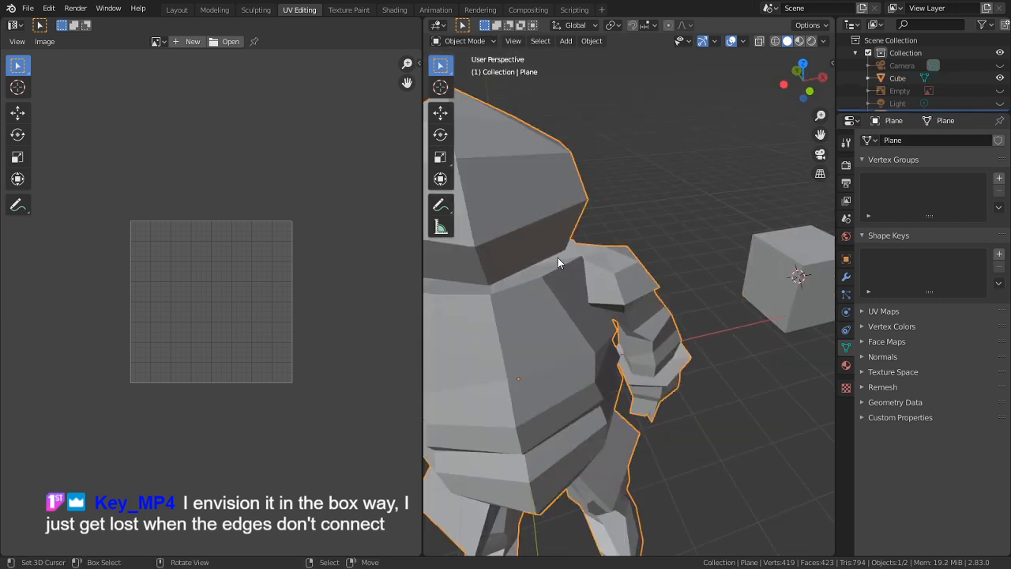
pyautogui.press('Tab')
pyautogui.scroll(-3, 534, 230)
pyautogui.press('a')
pyautogui.scroll(4, 229, 270)
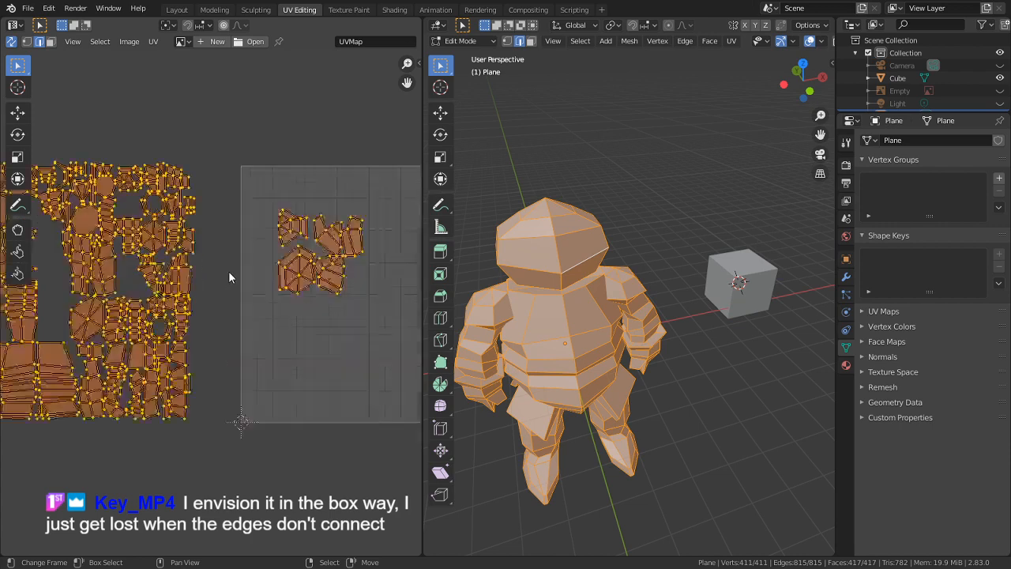
pyautogui.moveTo(190, 274); pyautogui.dragTo(266, 305, button='middle')
pyautogui.scroll(-2, 264, 306)
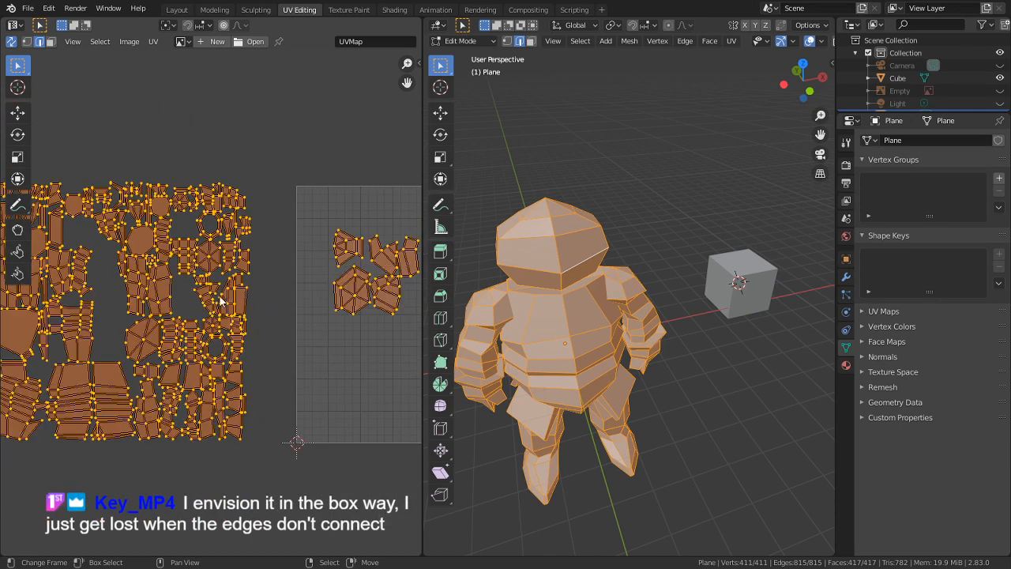
pyautogui.moveTo(221, 300); pyautogui.dragTo(137, 312, button='middle')
pyautogui.moveTo(87, 298); pyautogui.dragTo(74, 318, button='middle')
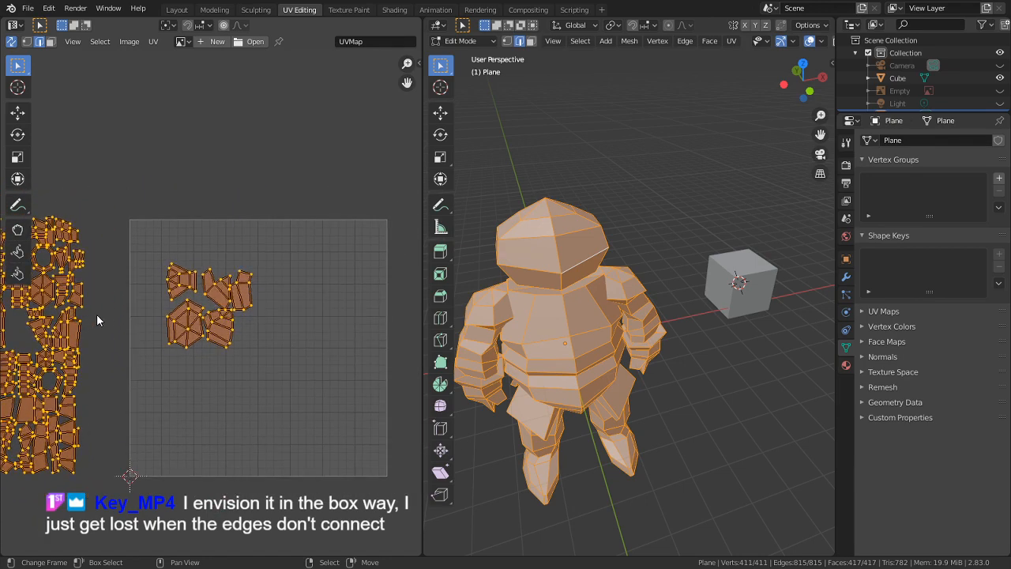
pyautogui.scroll(-1, 119, 308)
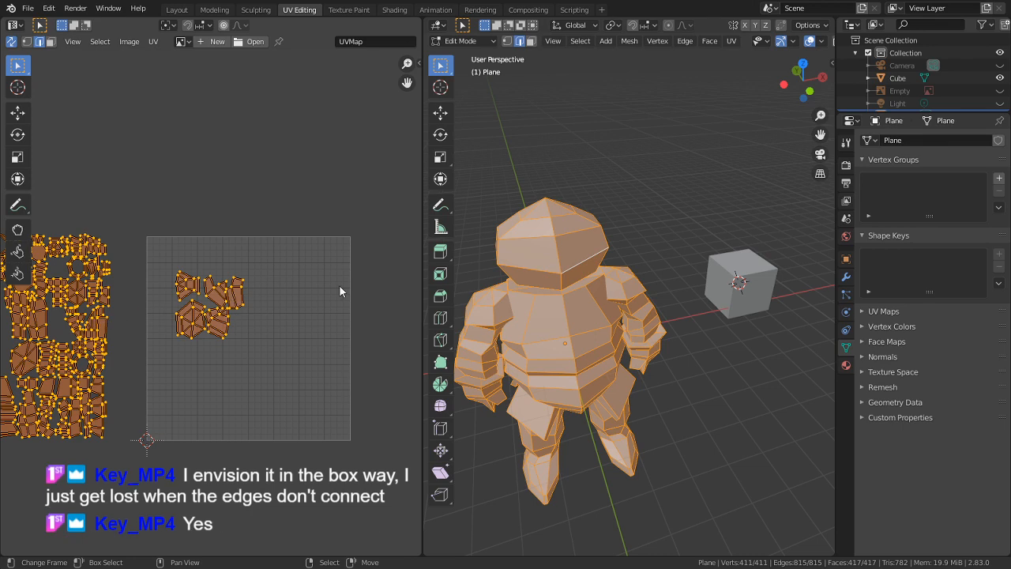
# - Clear the selection, select the head's linked geometry and examine its UV islands up close
pyautogui.hotkey('alt', 'a')
pyautogui.moveTo(636, 225); pyautogui.dragTo(607, 226, button='middle')
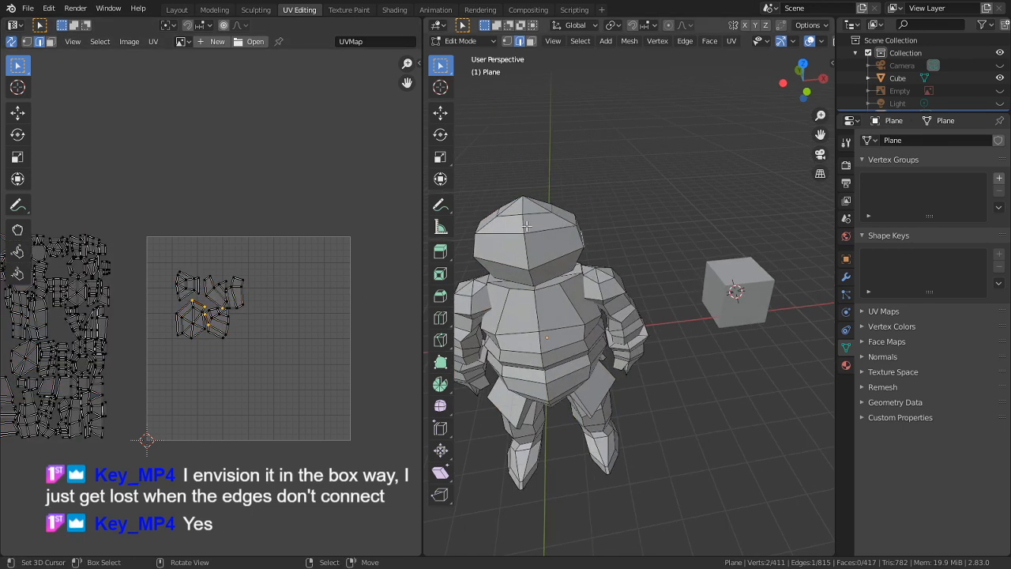
pyautogui.press('l')
pyautogui.scroll(4, 162, 294)
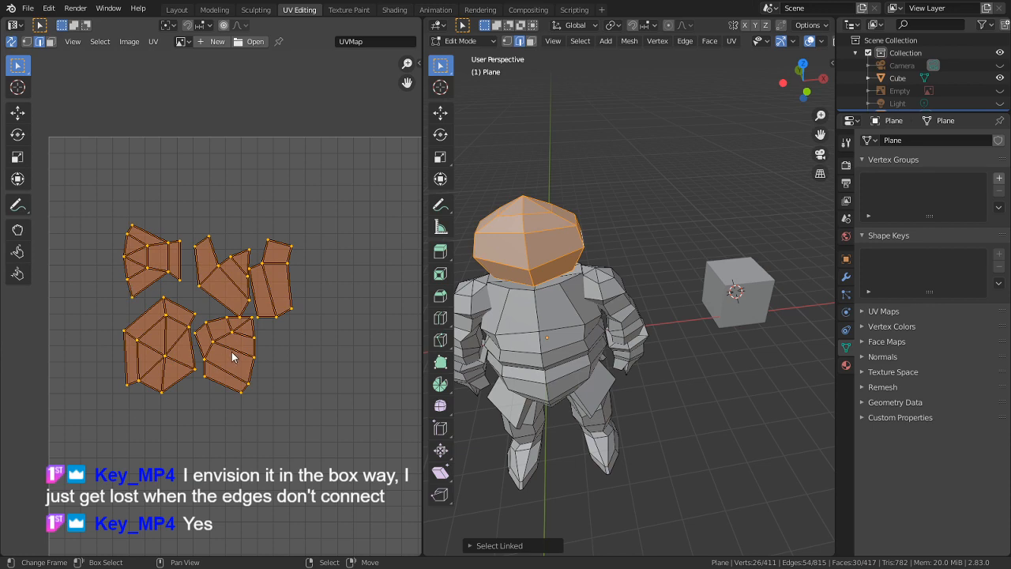
pyautogui.scroll(3, 224, 357)
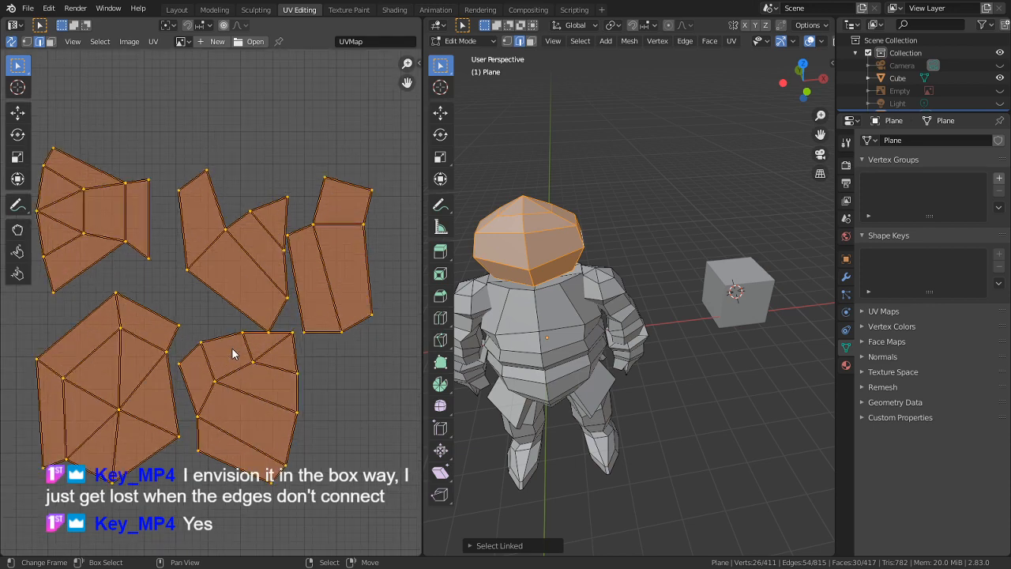
# - Examine the body's UV islands next to the head's, and clear the selection to view the head on the model
pyautogui.scroll(-5, 233, 348)
pyautogui.moveTo(154, 379); pyautogui.dragTo(405, 358, button='middle')
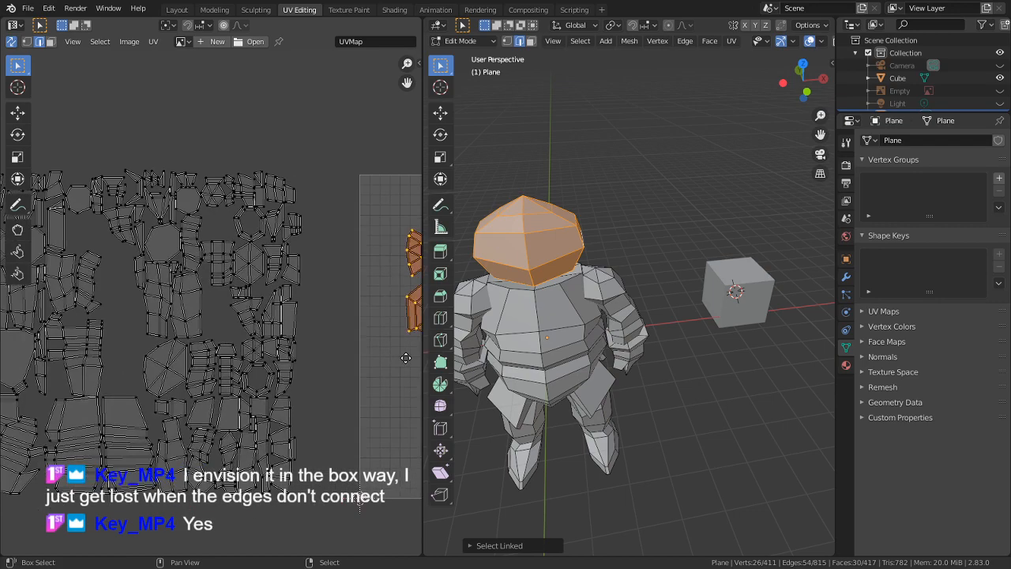
pyautogui.moveTo(79, 418); pyautogui.dragTo(174, 392, button='middle')
pyautogui.moveTo(237, 256); pyautogui.dragTo(344, 313, button='middle')
pyautogui.scroll(2, 344, 313)
pyautogui.hotkey('alt', 'a')
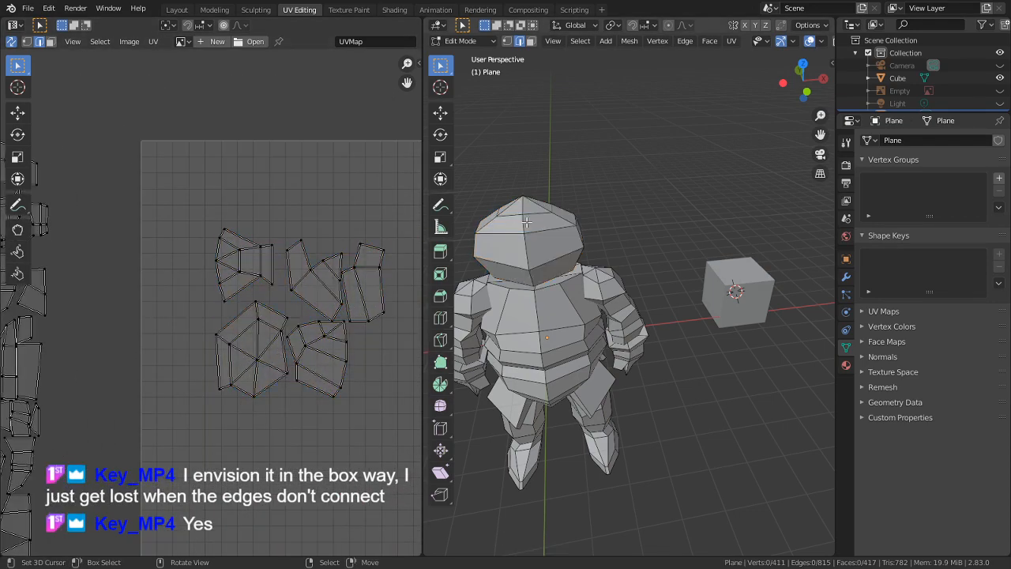
pyautogui.scroll(3, 544, 213)
pyautogui.scroll(1, 650, 254)
pyautogui.scroll(-5, 650, 255)
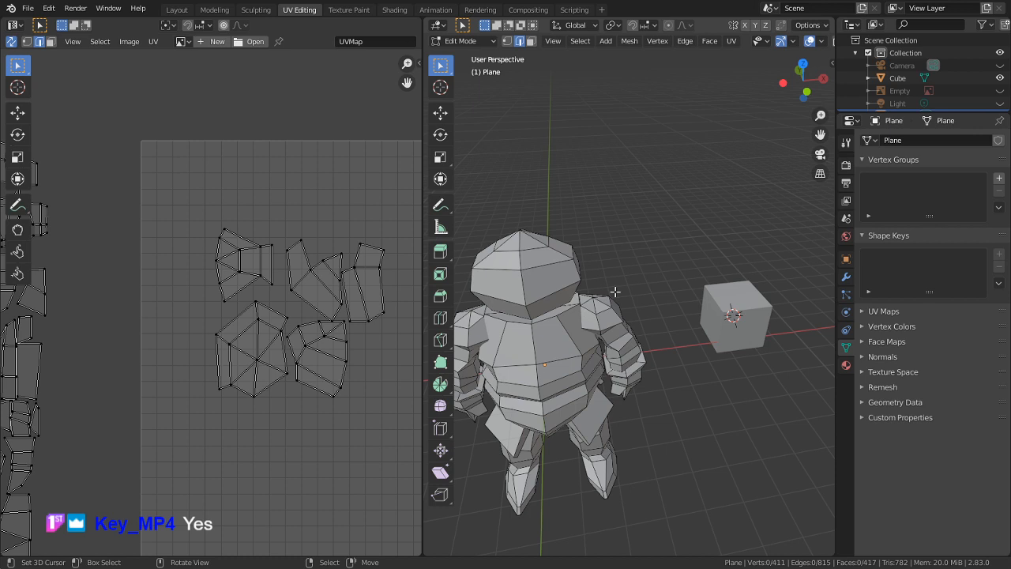
# - Leave the character's mesh editing and open the separate cube in Edit Mode to examine its cross-shaped UV layout
pyautogui.moveTo(711, 287); pyautogui.dragTo(650, 301, button='middle')
pyautogui.press('Tab')
pyautogui.click(650, 301)
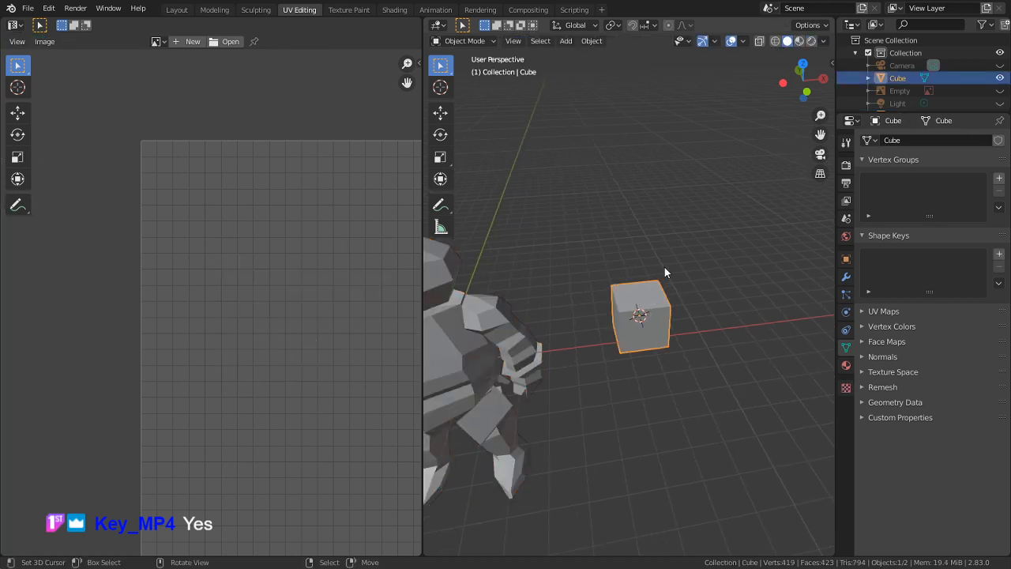
pyautogui.press('Tab')
pyautogui.moveTo(254, 316); pyautogui.dragTo(140, 316, button='middle')
pyautogui.keyDown('shift'); pyautogui.moveTo(581, 303); pyautogui.dragTo(503, 292, button='middle'); pyautogui.keyUp('shift')
pyautogui.scroll(-2, 385, 295)
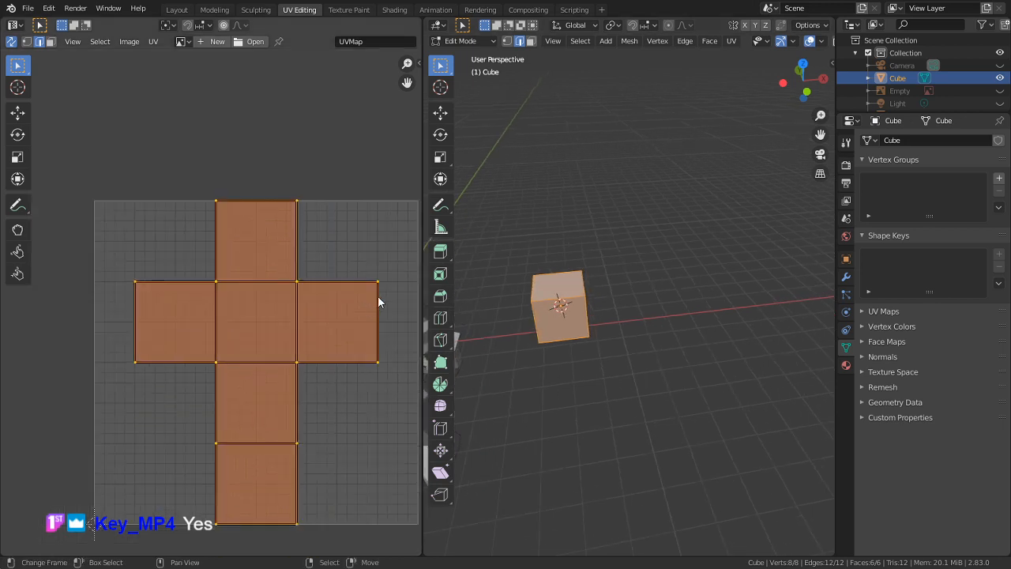
pyautogui.moveTo(366, 314); pyautogui.dragTo(341, 282, button='middle')
pyautogui.keyDown('shift'); pyautogui.moveTo(627, 294); pyautogui.dragTo(671, 292, button='middle'); pyautogui.keyUp('shift')
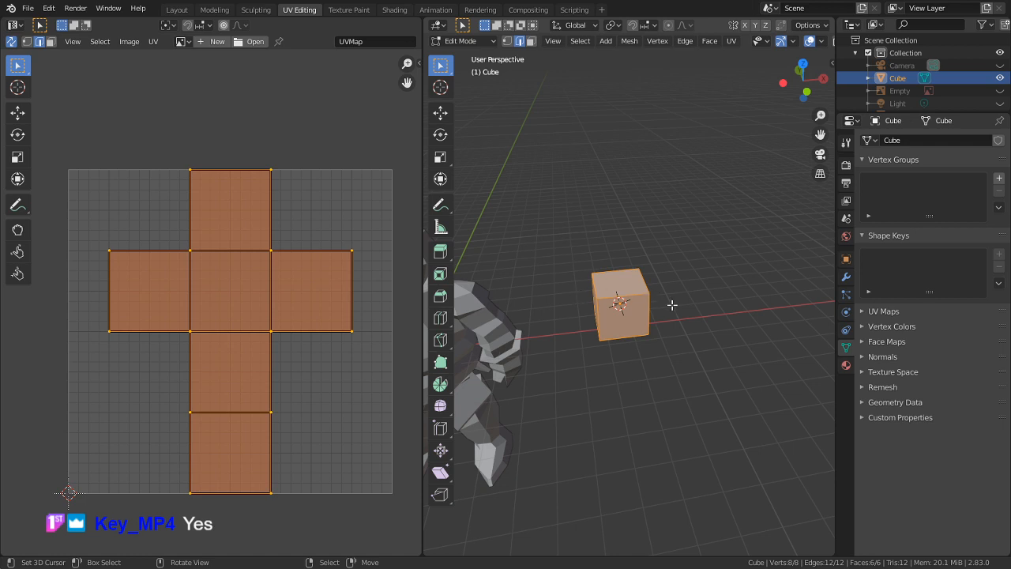
# - Place the 3D cursor beside the cube and add a monkey mesh there as a separate object
pyautogui.moveTo(680, 305); pyautogui.dragTo(653, 350, button='middle')
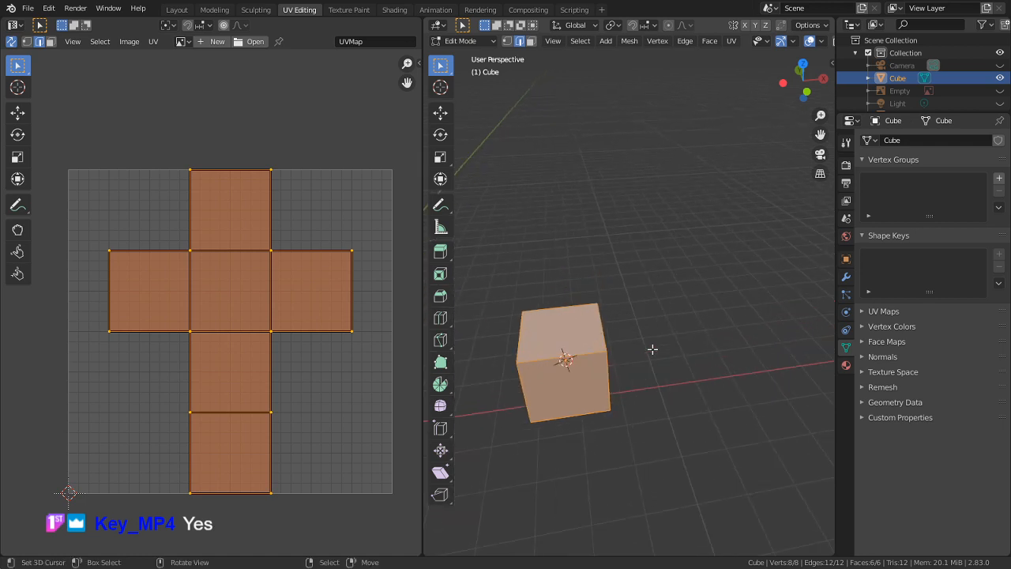
pyautogui.keyDown('shift'); pyautogui.rightClick(653, 349); pyautogui.keyUp('shift')
pyautogui.press('Tab')
pyautogui.hotkey('shift', 'a')
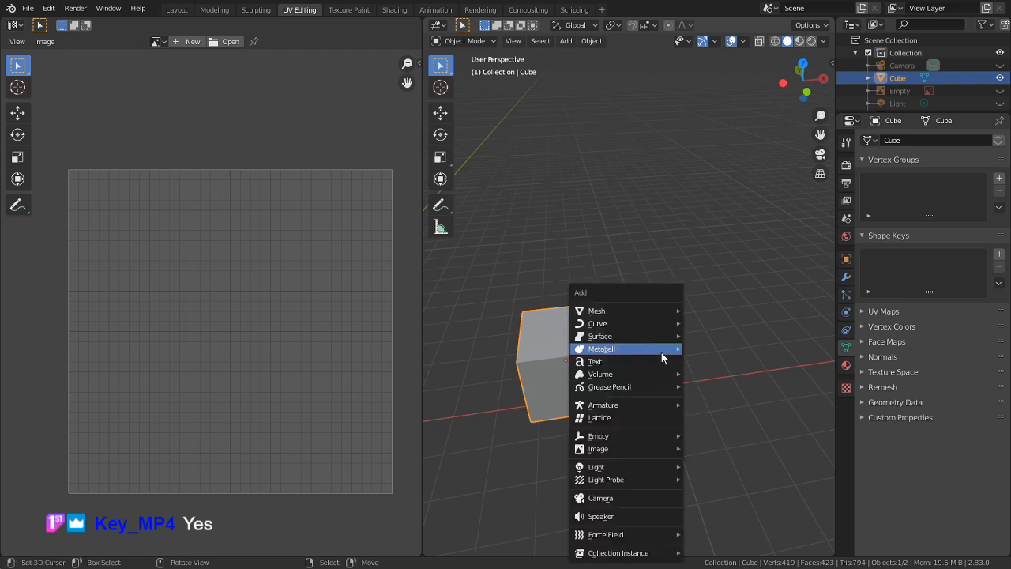
pyautogui.moveTo(633, 311)
pyautogui.click(716, 429)
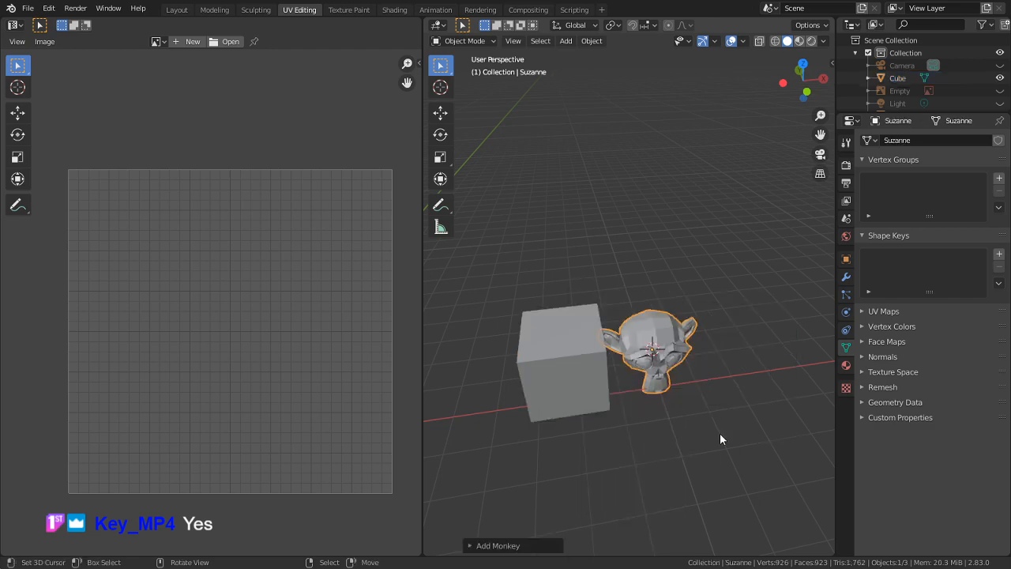
# - Enter Edit Mode on the monkey and examine its complete UV layout
pyautogui.press('Tab')
pyautogui.scroll(5, 248, 414)
pyautogui.moveTo(248, 414); pyautogui.dragTo(186, 186, button='middle')
pyautogui.scroll(-4, 236, 236)
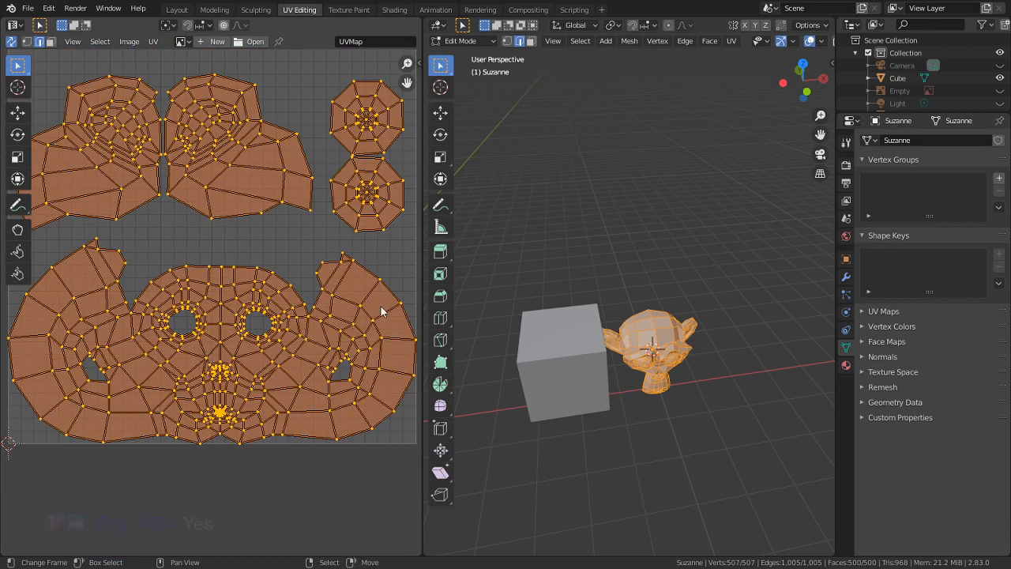
# - Return to Object Mode, place the 3D cursor beyond the monkey and add a torus there
pyautogui.press('Tab')
pyautogui.hotkey('shift', 'a')
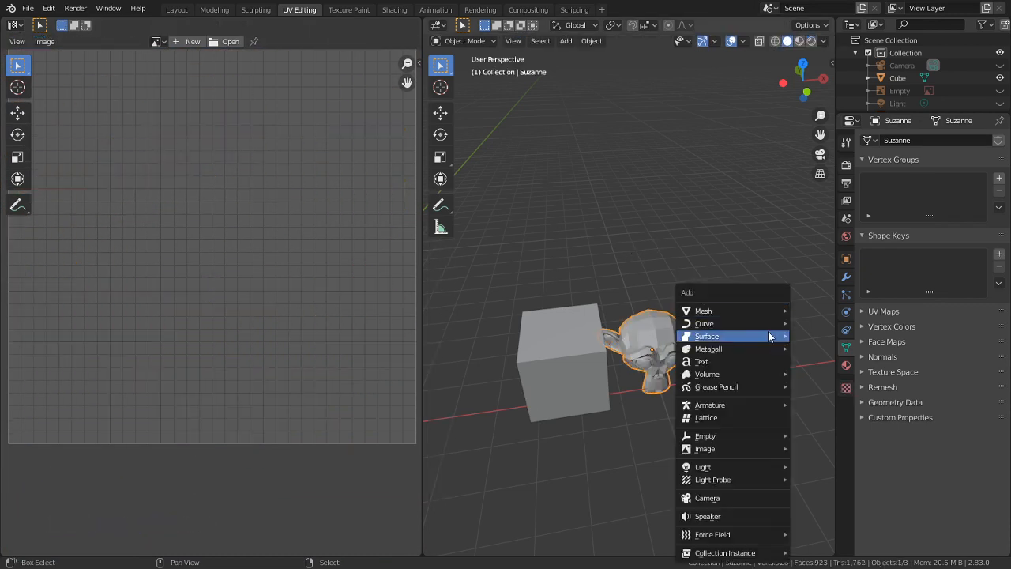
pyautogui.press('Escape')
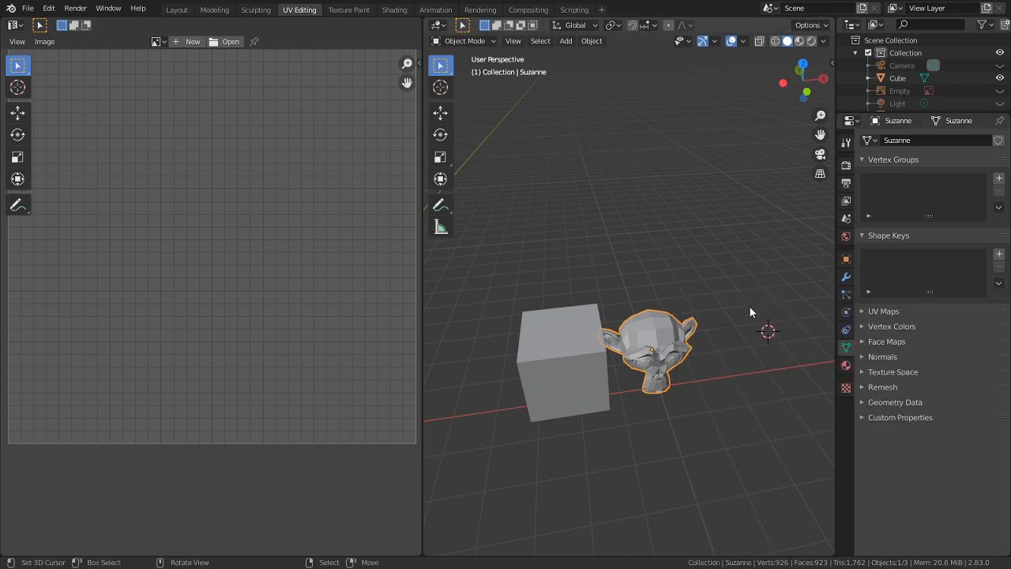
pyautogui.hotkey('shift', 'a')
pyautogui.moveTo(750, 307)
pyautogui.click(825, 392)
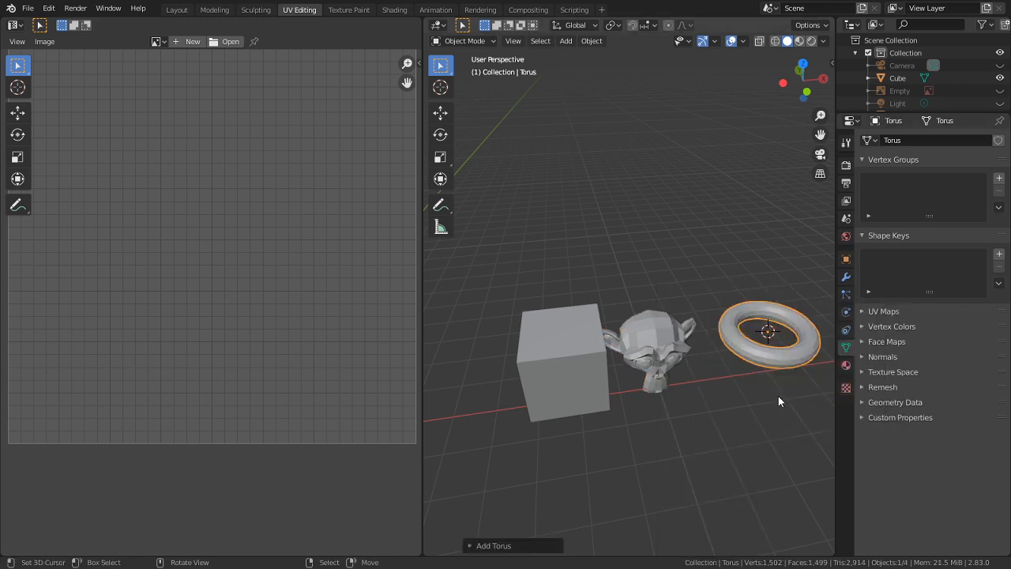
# - Enter Edit Mode on the torus and examine its grid-like UV layout alongside the mesh
pyautogui.press('Tab')
pyautogui.scroll(-2, 277, 263)
pyautogui.moveTo(277, 262); pyautogui.dragTo(237, 319, button='middle')
pyautogui.keyDown('shift'); pyautogui.moveTo(781, 363); pyautogui.dragTo(651, 345, button='middle'); pyautogui.keyUp('shift')
pyautogui.scroll(4, 651, 345)
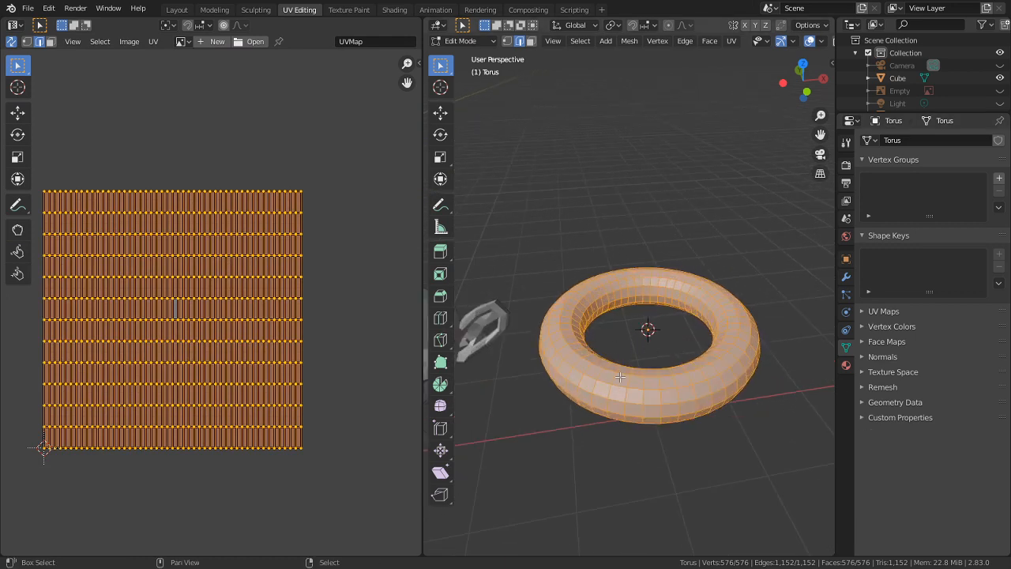
pyautogui.keyDown('shift'); pyautogui.moveTo(621, 378); pyautogui.dragTo(478, 377, button='middle'); pyautogui.keyUp('shift')
pyautogui.hotkey('shift', 'a')
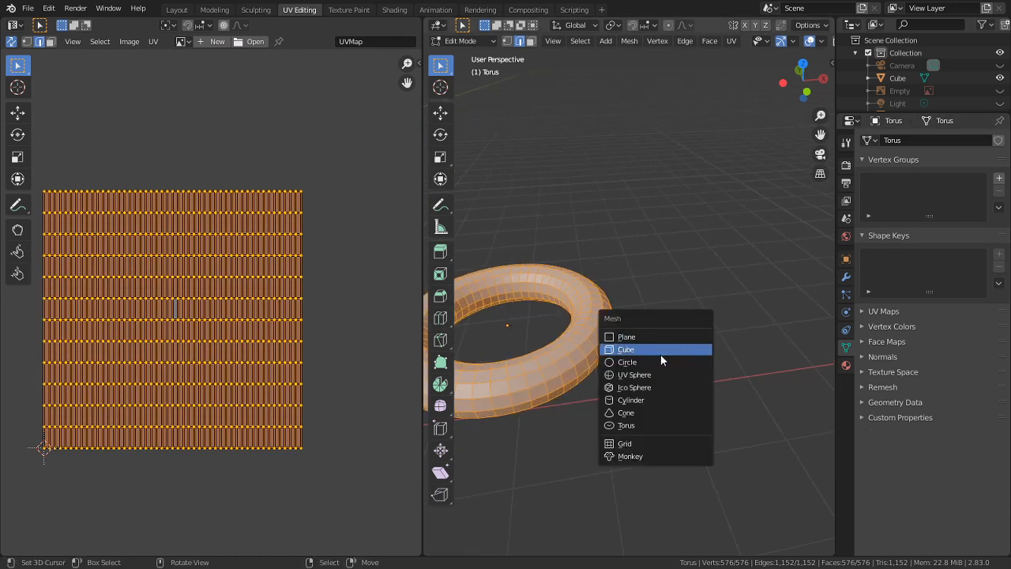
pyautogui.click(644, 336)
pyautogui.hotkey('ctrl', 'z')
# - Add a UV sphere beside the torus while editing the torus mesh
pyautogui.hotkey('shift', 'a')
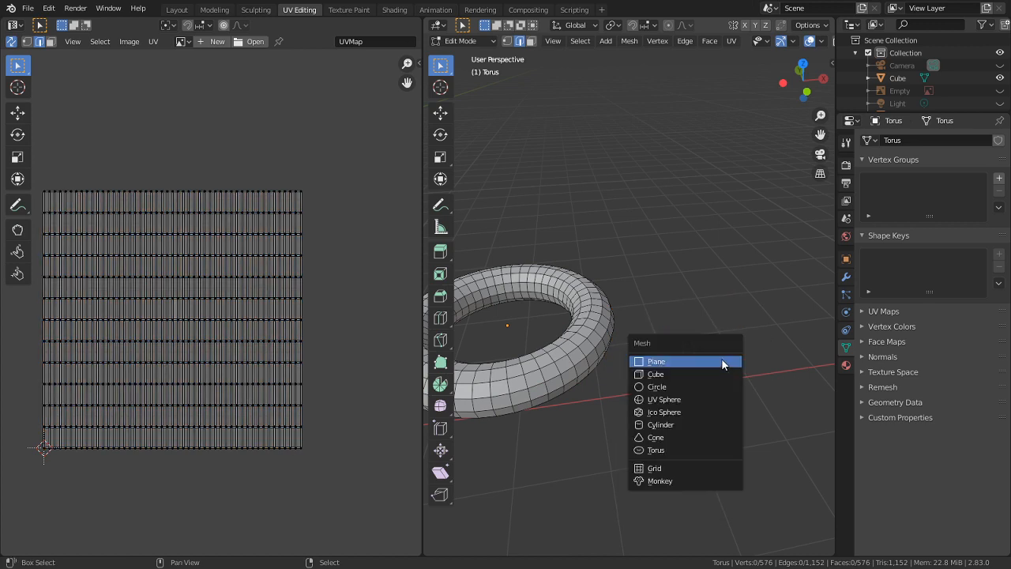
pyautogui.click(667, 400)
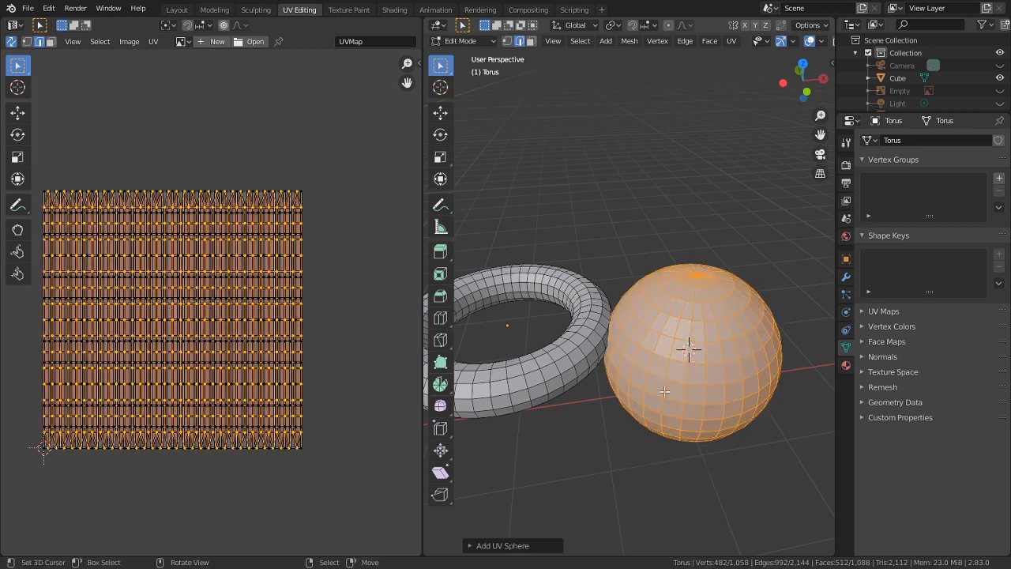
pyautogui.scroll(-1, 672, 339)
pyautogui.scroll(4, 181, 316)
pyautogui.press('Tab')
pyautogui.press('Tab')
# - Select the sphere's linked geometry and delete it from the torus mesh
pyautogui.click(668, 340)
pyautogui.scroll(-3, 666, 341)
pyautogui.hotkey('ctrl', 'l')
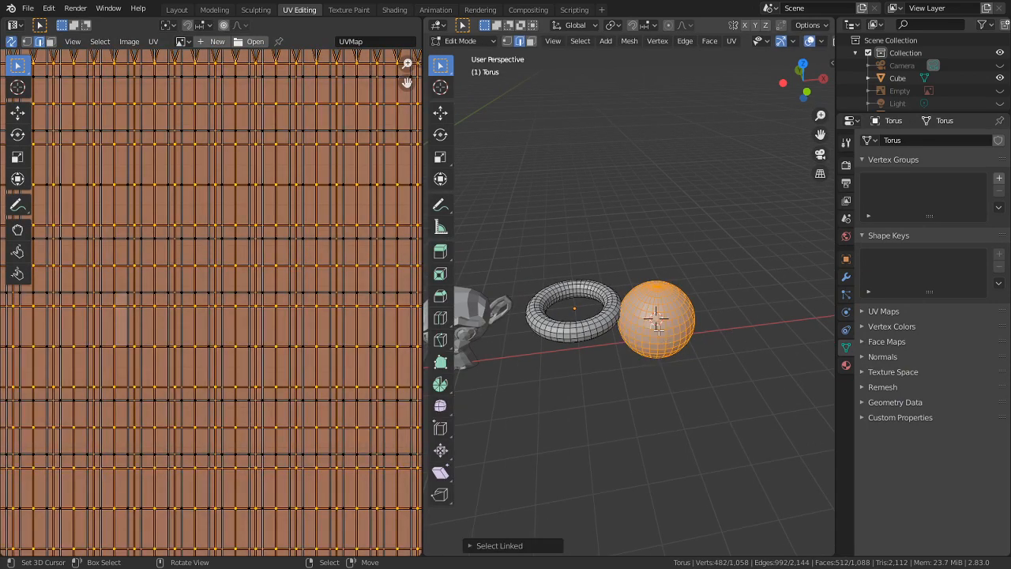
pyautogui.press('x')
pyautogui.click(659, 305)
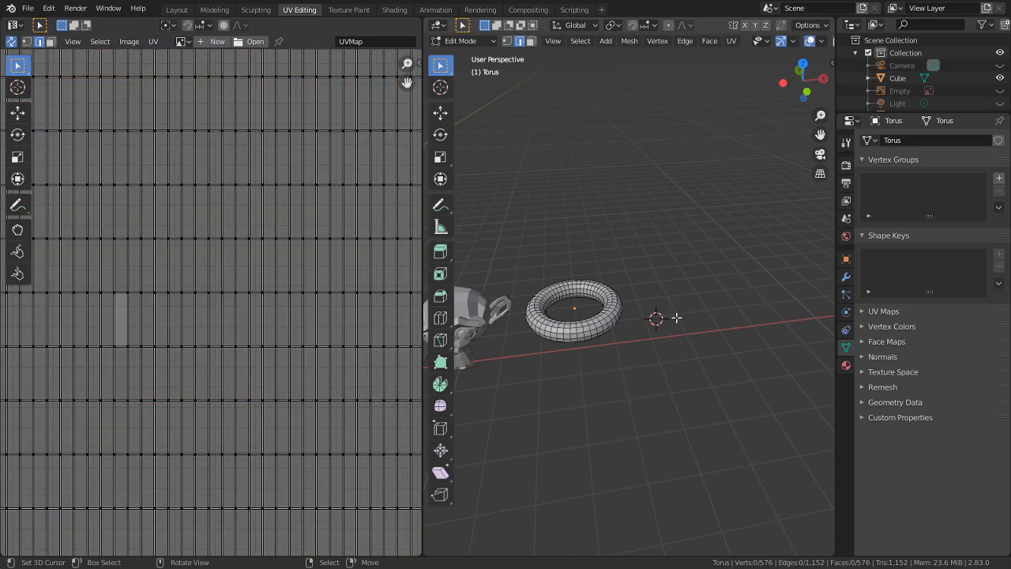
# - Return to Object Mode and add a UV sphere beside the torus as a separate object
pyautogui.press('Tab')
pyautogui.hotkey('shift', 'a')
pyautogui.moveTo(679, 307)
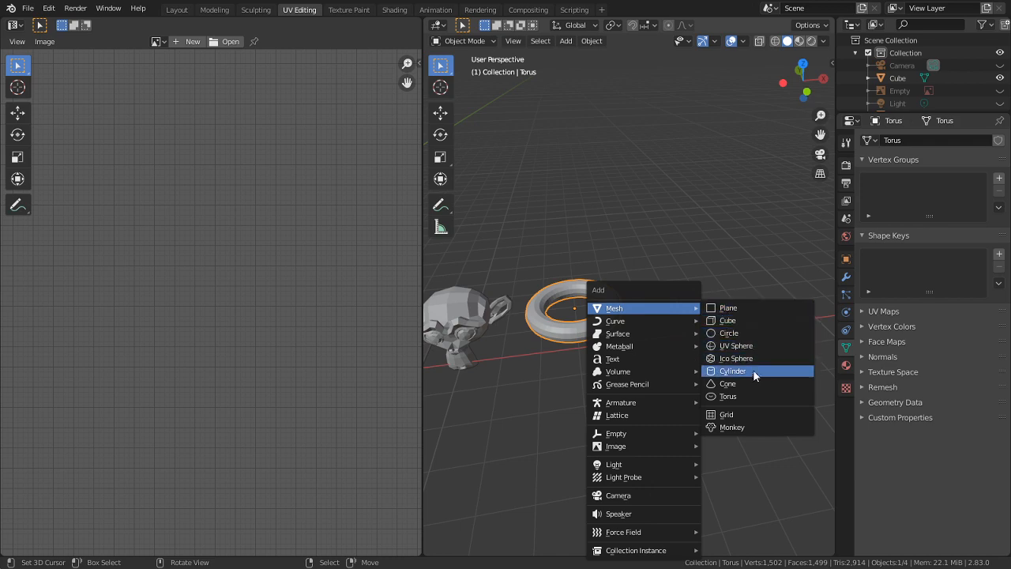
pyautogui.click(735, 345)
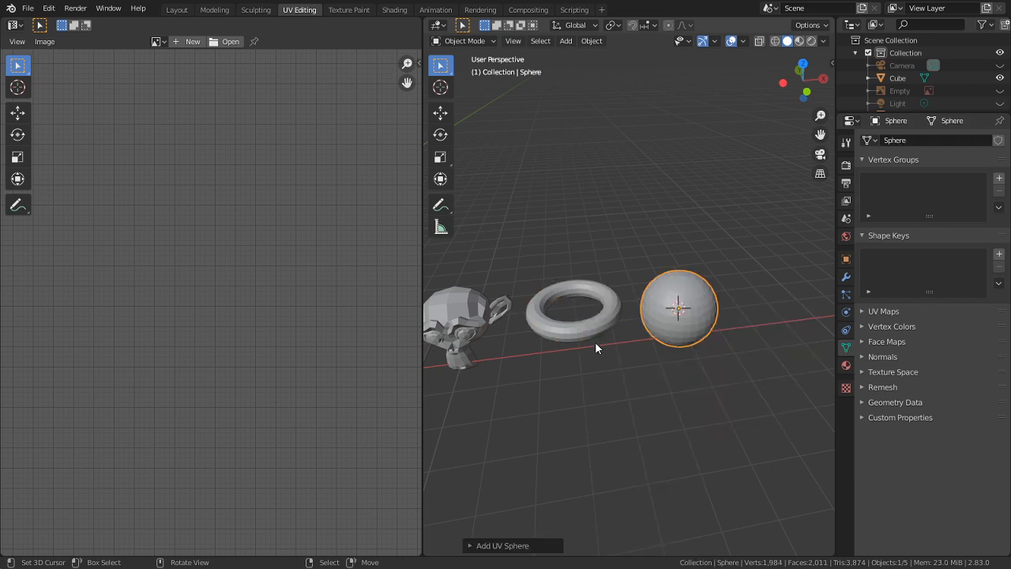
# - Enter Edit Mode on the sphere and examine its whole UV layout
pyautogui.press('Tab')
pyautogui.scroll(-4, 678, 318)
pyautogui.scroll(-4, 352, 322)
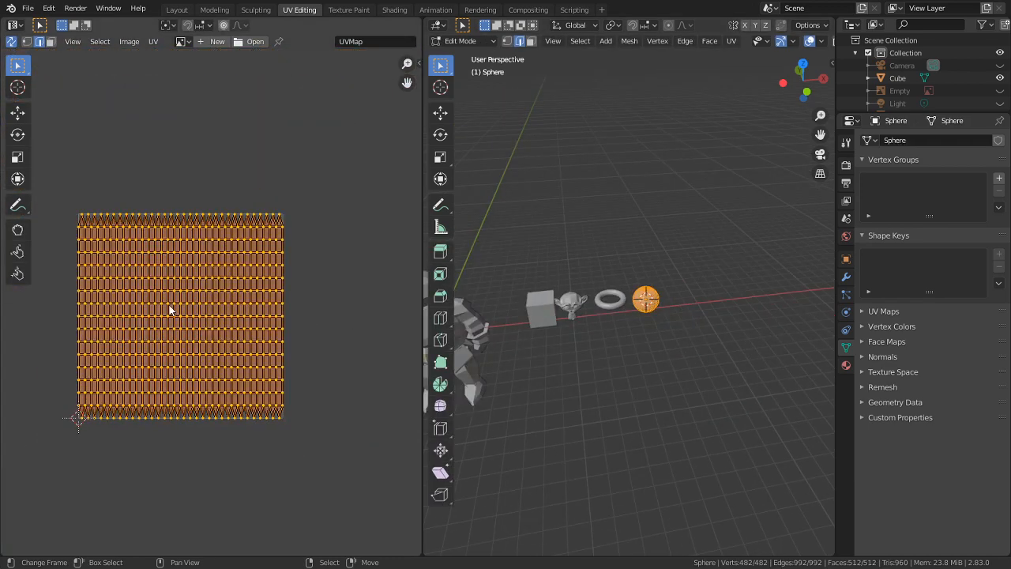
pyautogui.scroll(5, 693, 351)
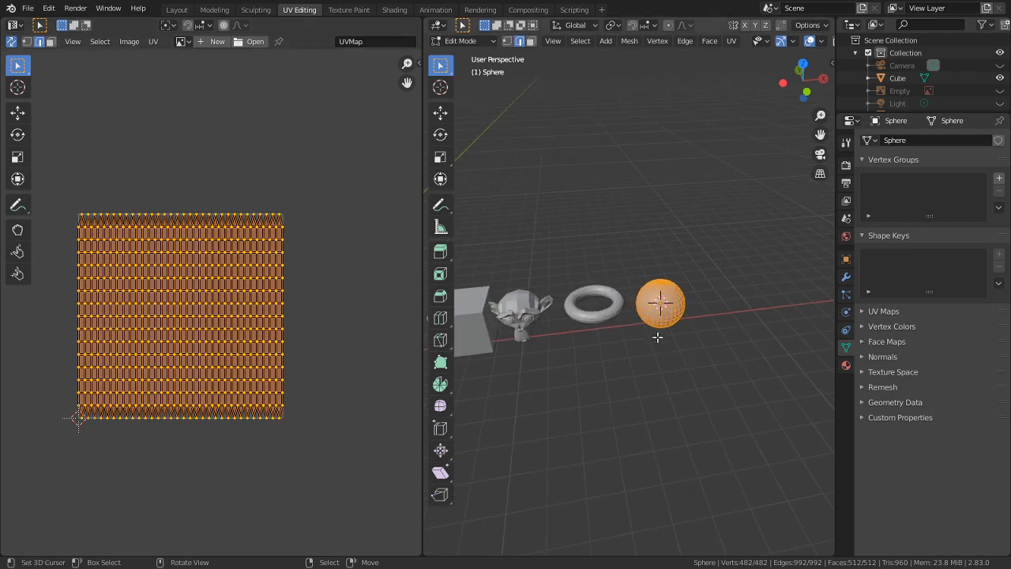
# - Select the sphere's entire linked mesh and unwrap it with Smart UV Project at an angle limit of 66
pyautogui.keyDown('shift'); pyautogui.moveTo(552, 297); pyautogui.dragTo(514, 332, button='middle'); pyautogui.keyUp('shift')
pyautogui.scroll(6, 647, 330)
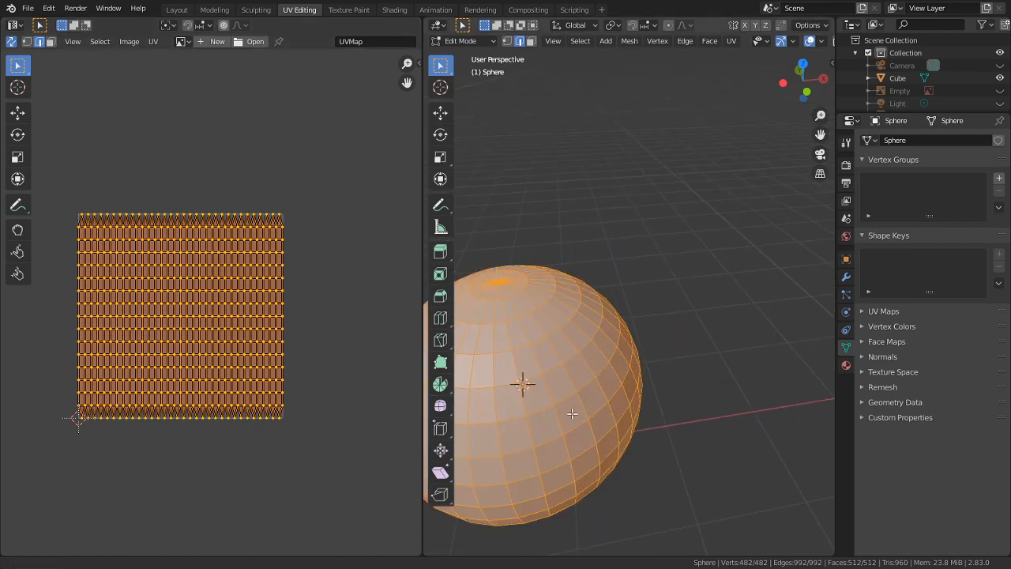
pyautogui.keyDown('shift'); pyautogui.moveTo(572, 416); pyautogui.dragTo(678, 383, button='middle'); pyautogui.keyUp('shift')
pyautogui.click(633, 348)
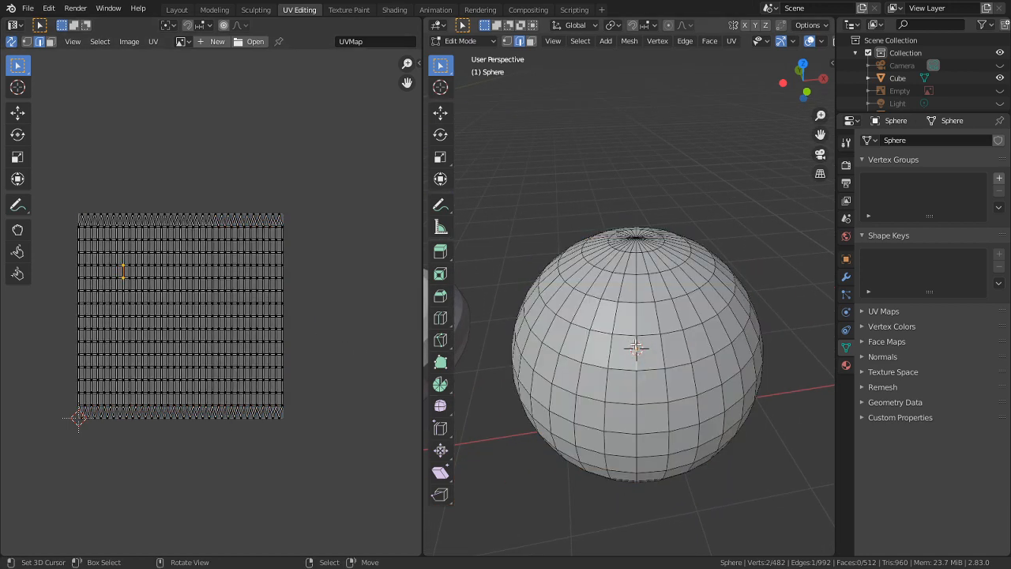
pyautogui.hotkey('ctrl', 'l')
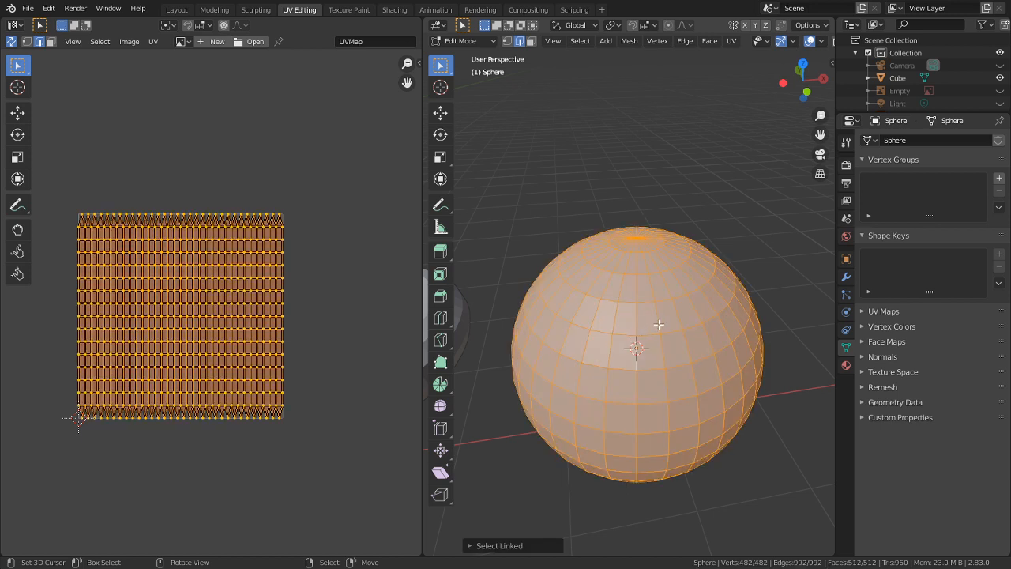
pyautogui.press('u')
pyautogui.click(624, 345)
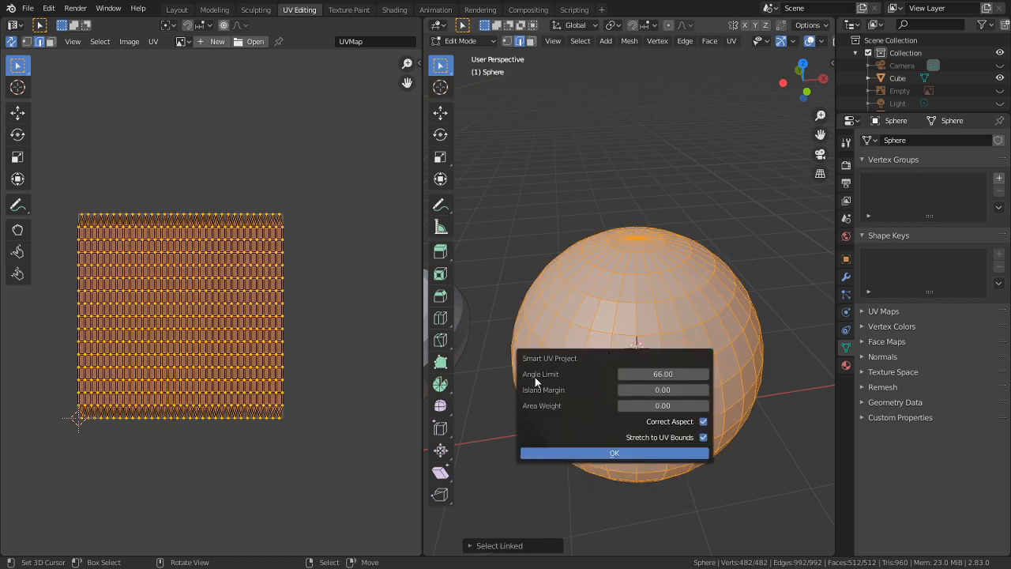
pyautogui.click(591, 453)
pyautogui.scroll(4, 273, 438)
pyautogui.scroll(-1, 273, 438)
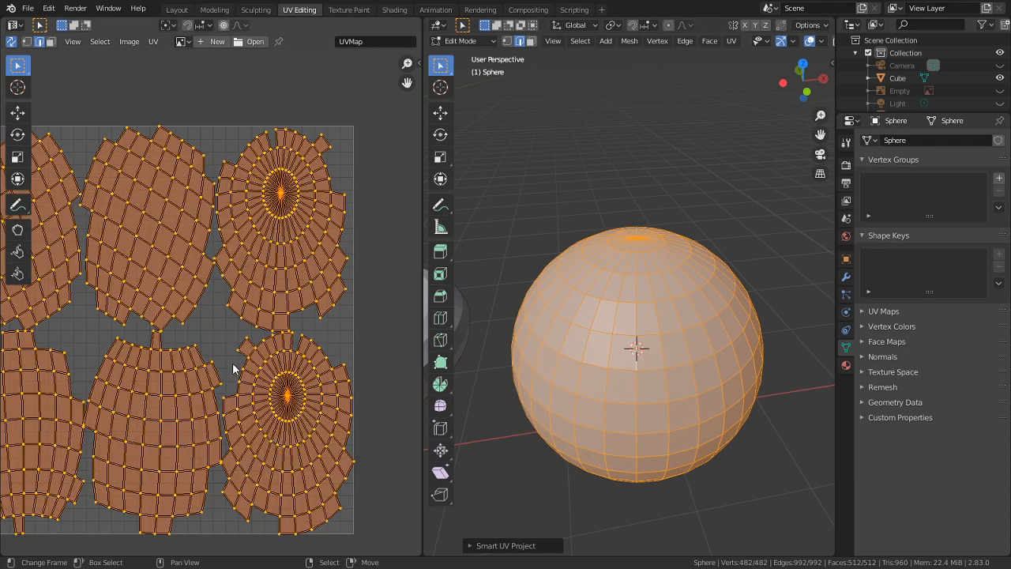
# - Clear the selection, switch the UV editor to face selection and circle-select the faces of the upper pole island
pyautogui.hotkey('alt', 'a')
pyautogui.click(222, 362)
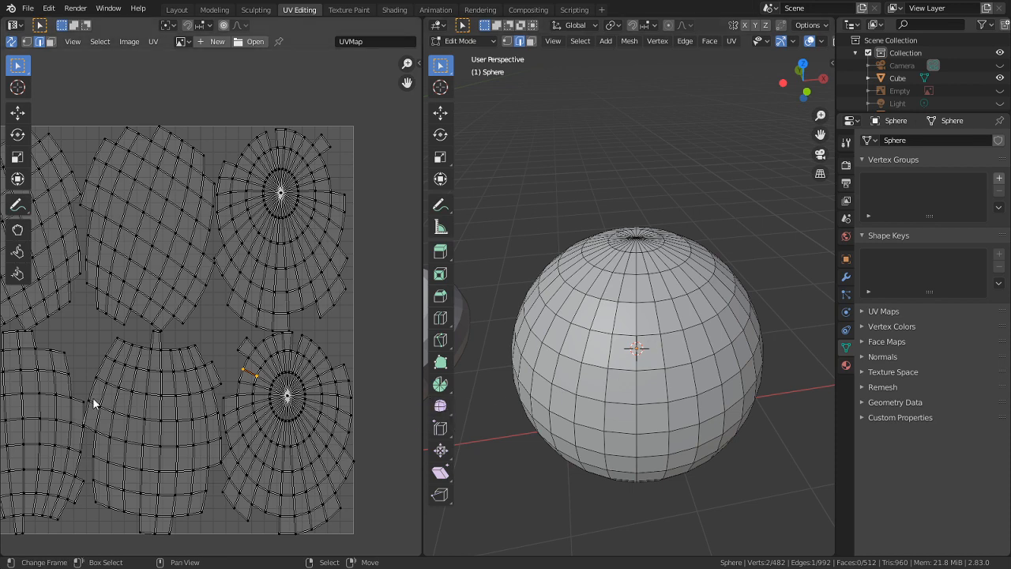
pyautogui.scroll(-2, 269, 339)
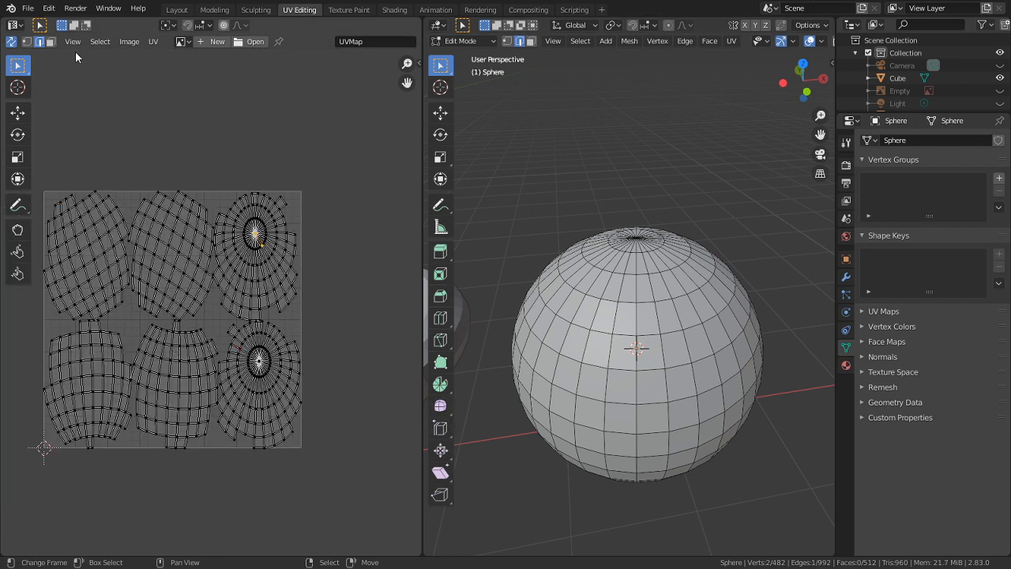
pyautogui.click(51, 42)
pyautogui.press('c')
pyautogui.moveTo(281, 203)
pyautogui.mouseDown()
pyautogui.moveTo(278, 265)
pyautogui.moveTo(246, 293)
pyautogui.moveTo(290, 298)
pyautogui.moveTo(233, 304)
pyautogui.moveTo(229, 256)
pyautogui.moveTo(269, 199)
pyautogui.mouseUp()
pyautogui.rightClick(237, 192)
# - Compare the selected pole island with its matching faces on the underside of the sphere
pyautogui.moveTo(521, 206); pyautogui.dragTo(553, 189, button='middle')
pyautogui.press('KP_Decimal')
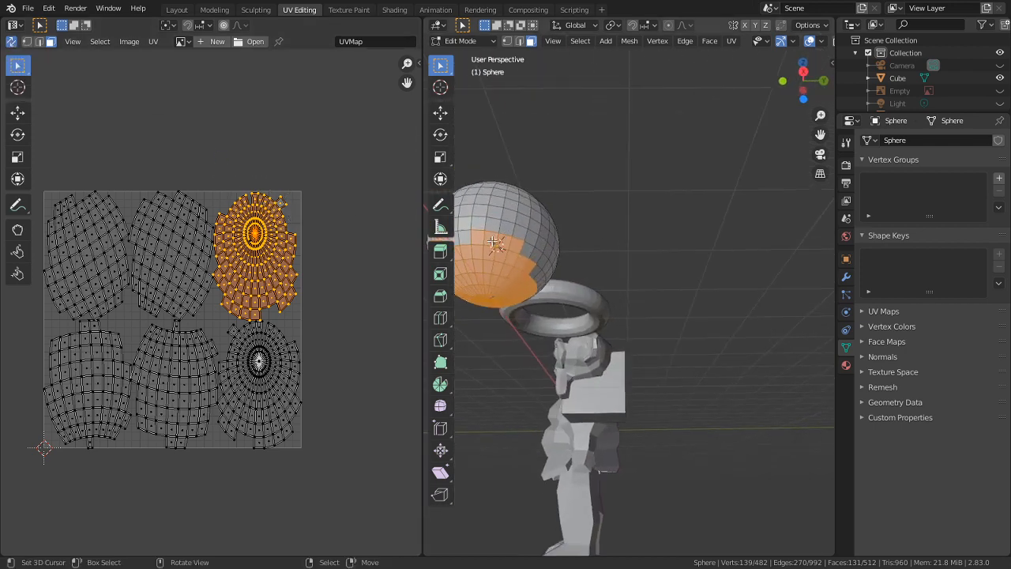
pyautogui.scroll(-4, 747, 364)
pyautogui.moveTo(695, 353); pyautogui.dragTo(743, 301, button='middle')
pyautogui.scroll(4, 290, 239)
pyautogui.moveTo(304, 158); pyautogui.dragTo(265, 204, button='middle')
pyautogui.moveTo(643, 297); pyautogui.dragTo(780, 358, button='middle')
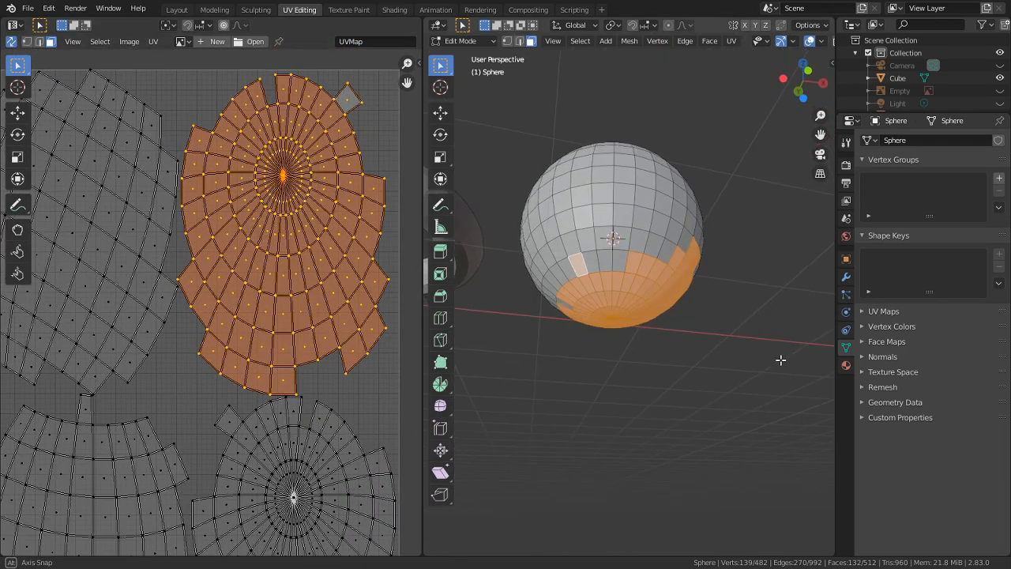
# - Deselect everything and select a horizontal and a vertical edge loop on the sphere to trace them across the UV islands
pyautogui.hotkey('alt', 'a')
pyautogui.scroll(-2, 371, 308)
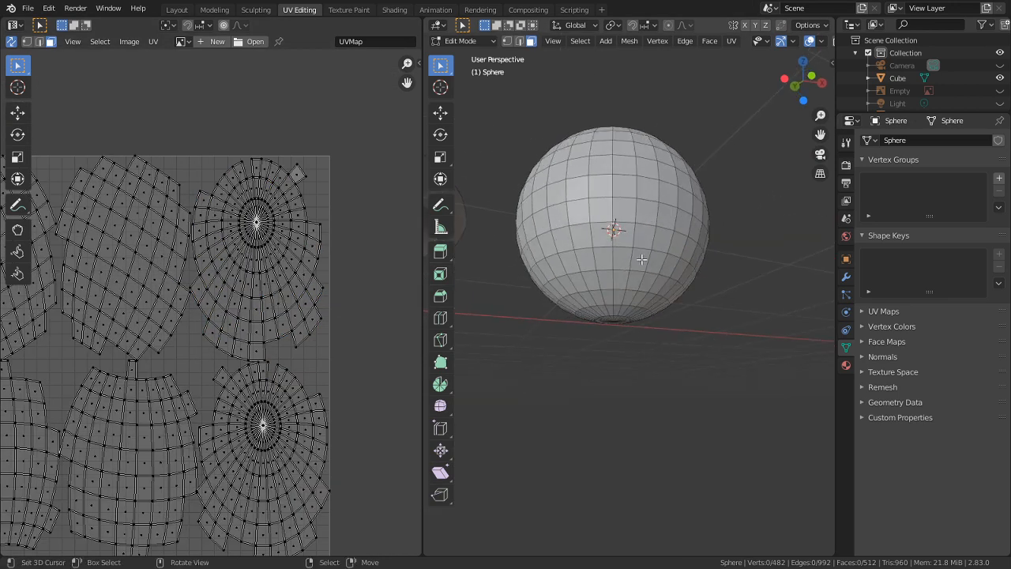
pyautogui.keyDown('alt'); pyautogui.click(632, 223); pyautogui.keyUp('alt')
pyautogui.scroll(-4, 501, 266)
pyautogui.rightClick(600, 384)
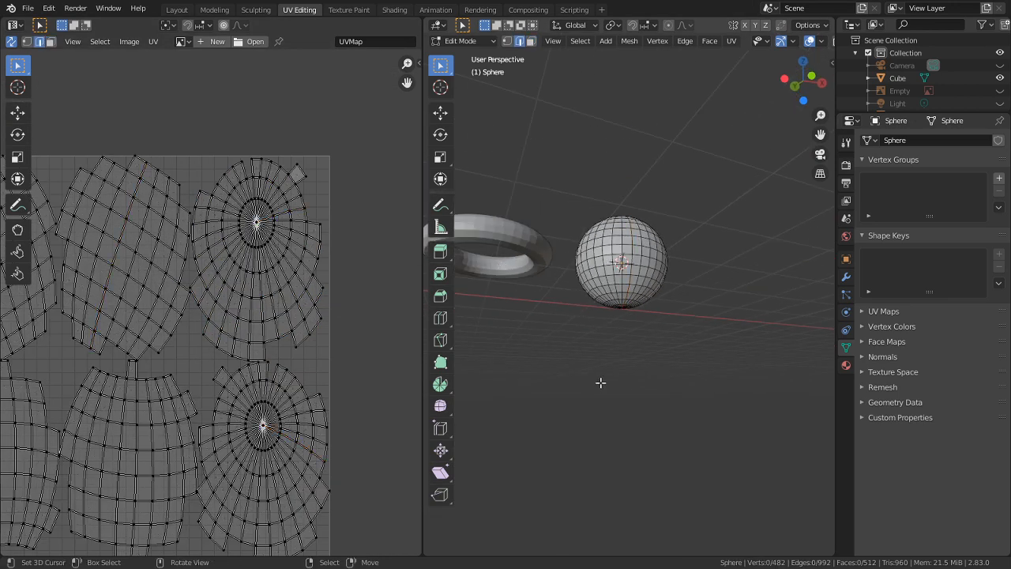
pyautogui.keyDown('alt'); pyautogui.click(620, 241); pyautogui.keyUp('alt')
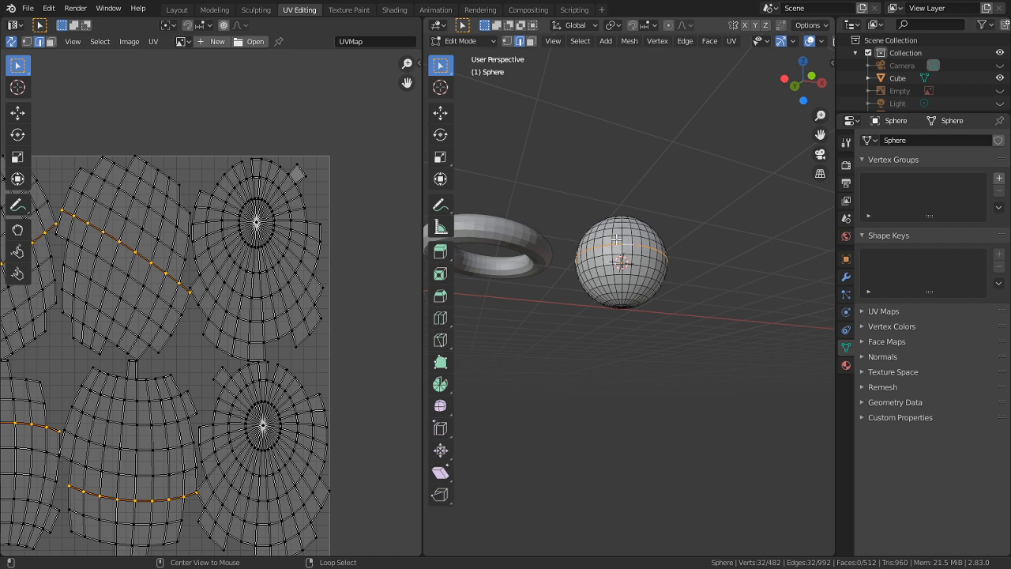
pyautogui.keyDown('alt'); pyautogui.click(621, 239); pyautogui.keyUp('alt')
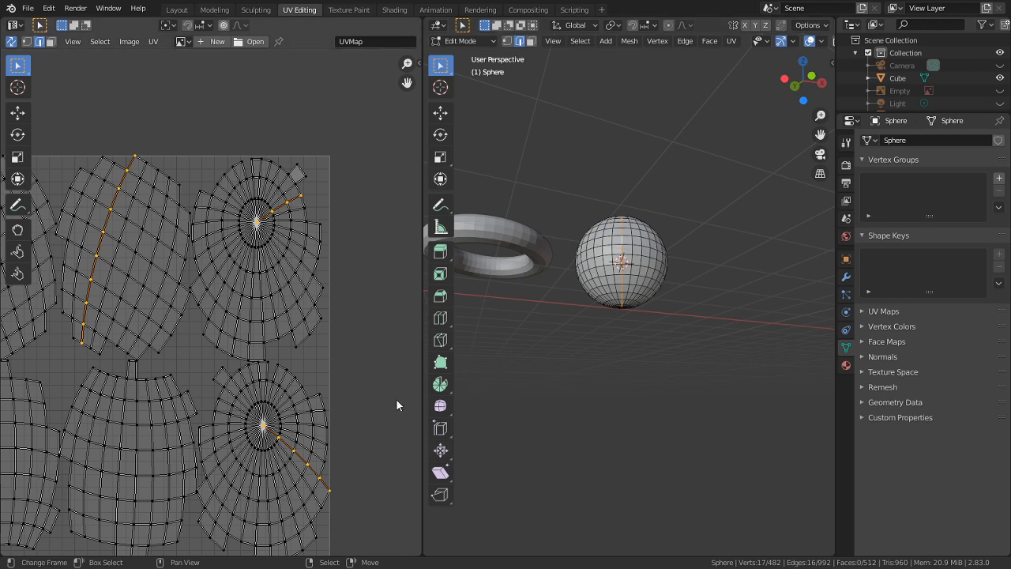
pyautogui.scroll(-2, 330, 352)
pyautogui.moveTo(609, 318); pyautogui.dragTo(597, 350, button='middle')
pyautogui.click(605, 233)
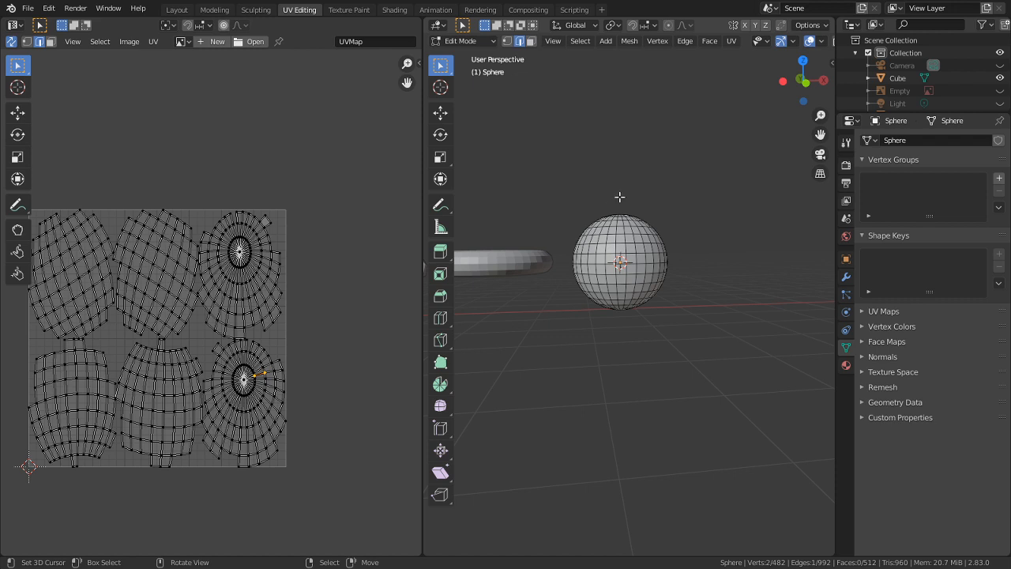
pyautogui.scroll(-3, 606, 219)
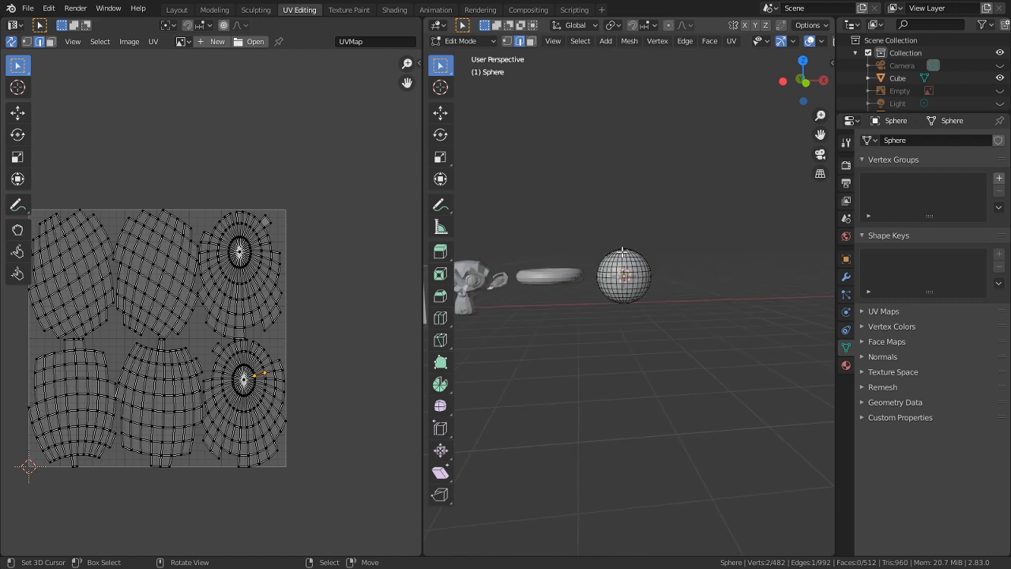
pyautogui.keyDown('shift'); pyautogui.moveTo(636, 318); pyautogui.dragTo(740, 321, button='middle'); pyautogui.keyUp('shift')
pyautogui.moveTo(691, 319); pyautogui.dragTo(668, 362, button='middle')
pyautogui.hotkey('shift', 'a')
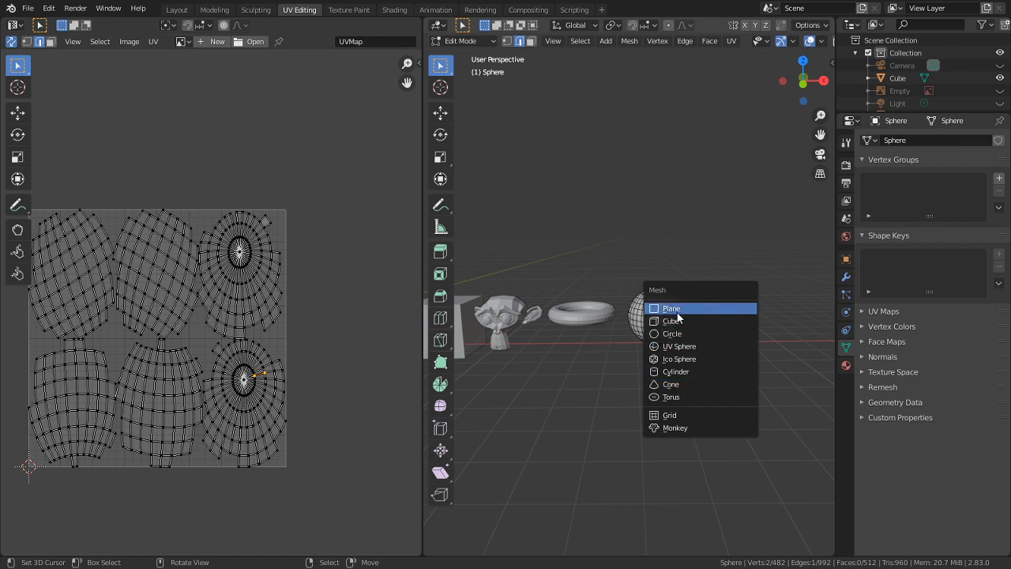
pyautogui.click(670, 333)
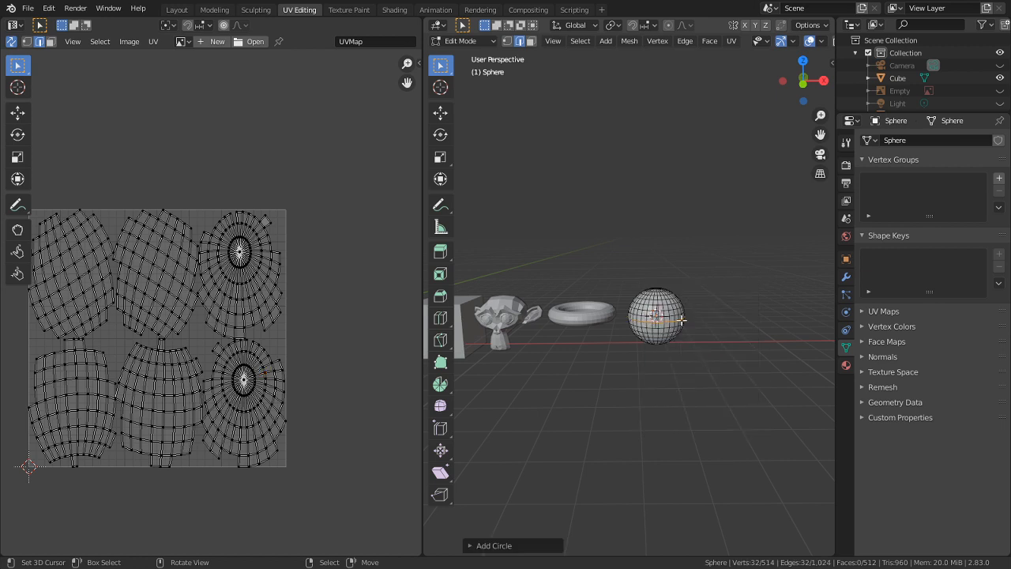
pyautogui.hotkey('ctrl', 'z')
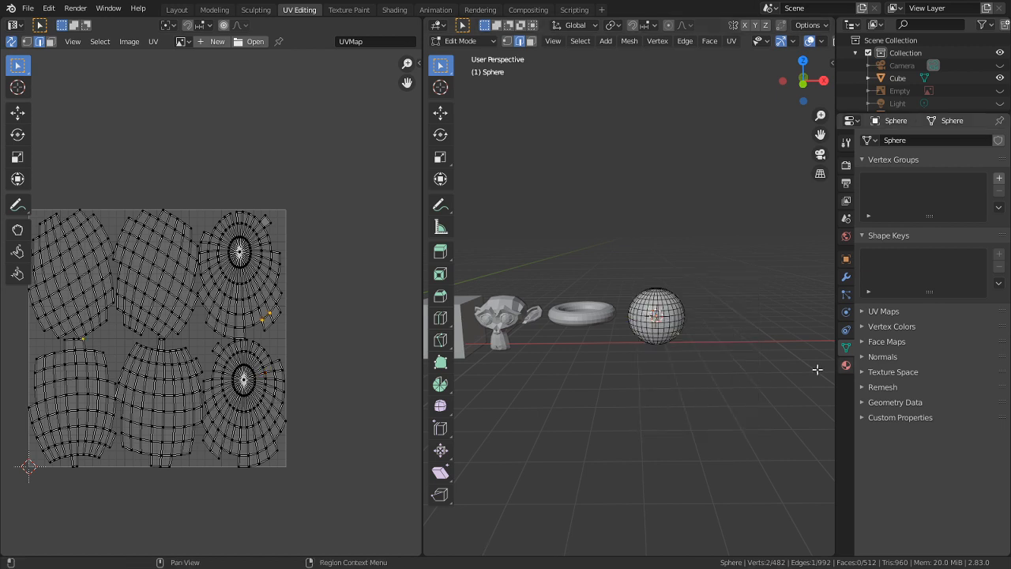
# - Return to Object Mode and add a cylinder beside the UV sphere
pyautogui.press('Tab')
pyautogui.hotkey('shift', 'a')
pyautogui.moveTo(751, 335)
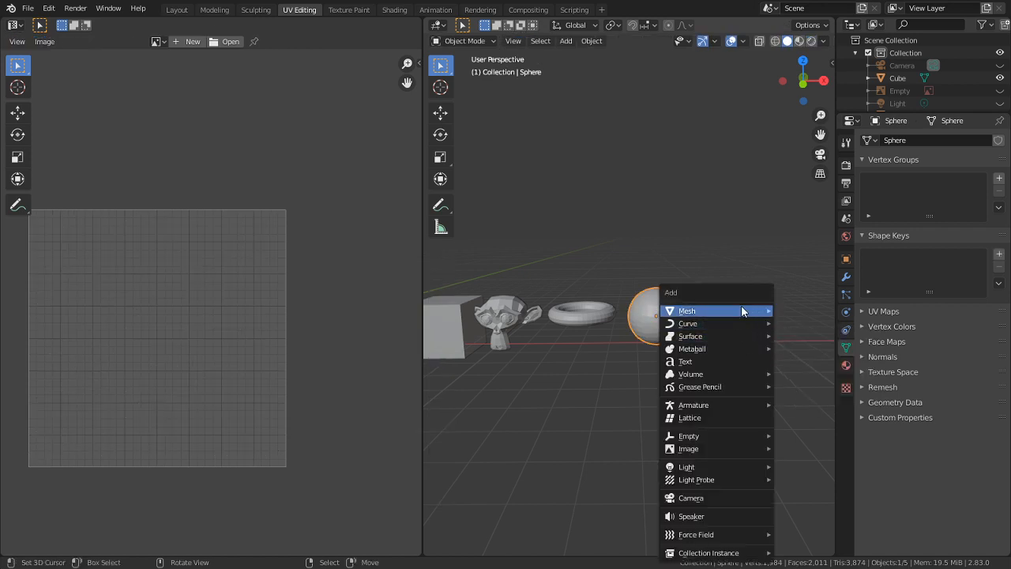
pyautogui.moveTo(743, 310)
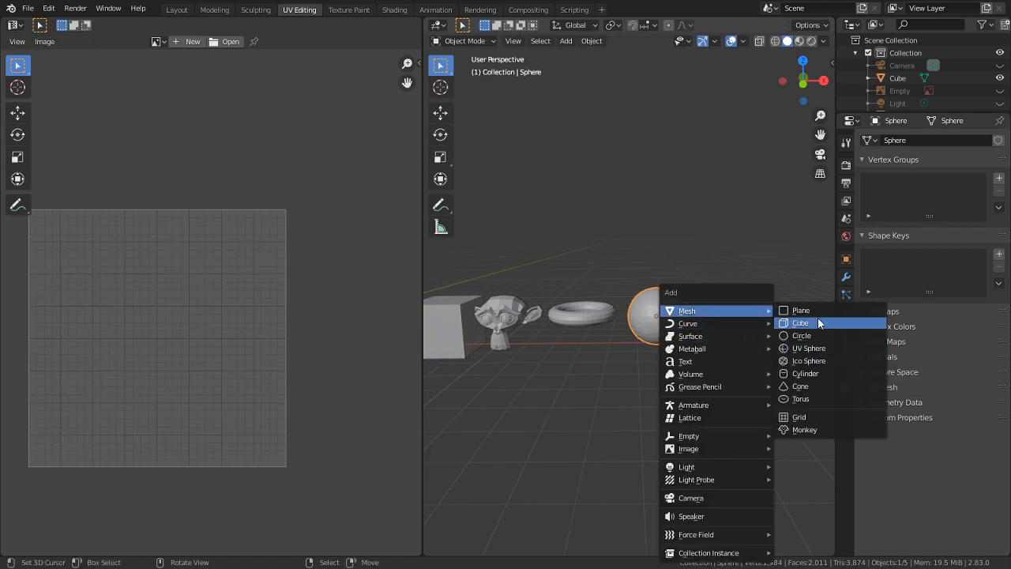
pyautogui.click(818, 373)
pyautogui.keyDown('shift'); pyautogui.moveTo(729, 374); pyautogui.dragTo(589, 398, button='middle'); pyautogui.keyUp('shift')
# - Add a cone and move it to the right of the cylinder
pyautogui.hotkey('shift', 'a')
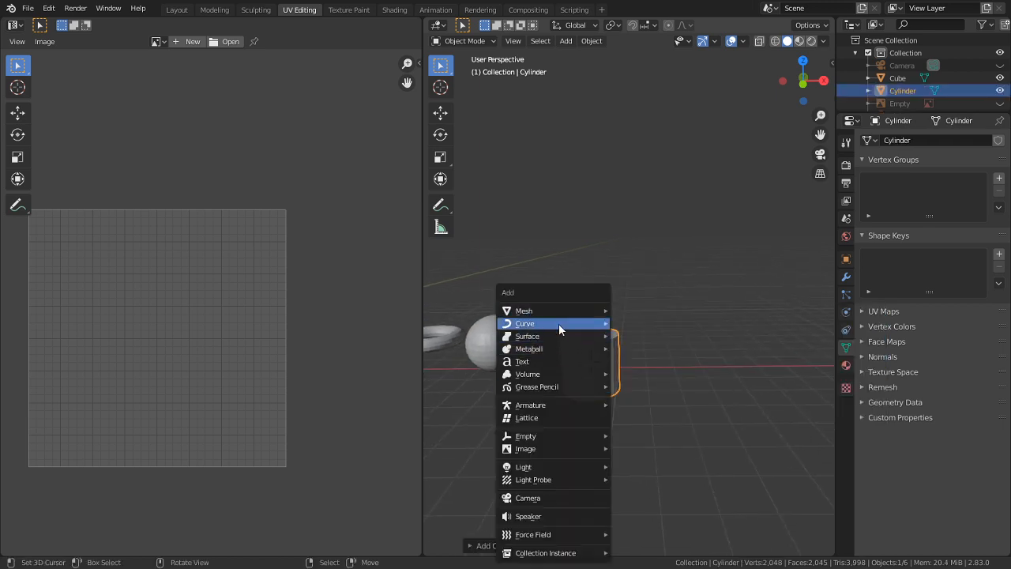
pyautogui.moveTo(560, 310)
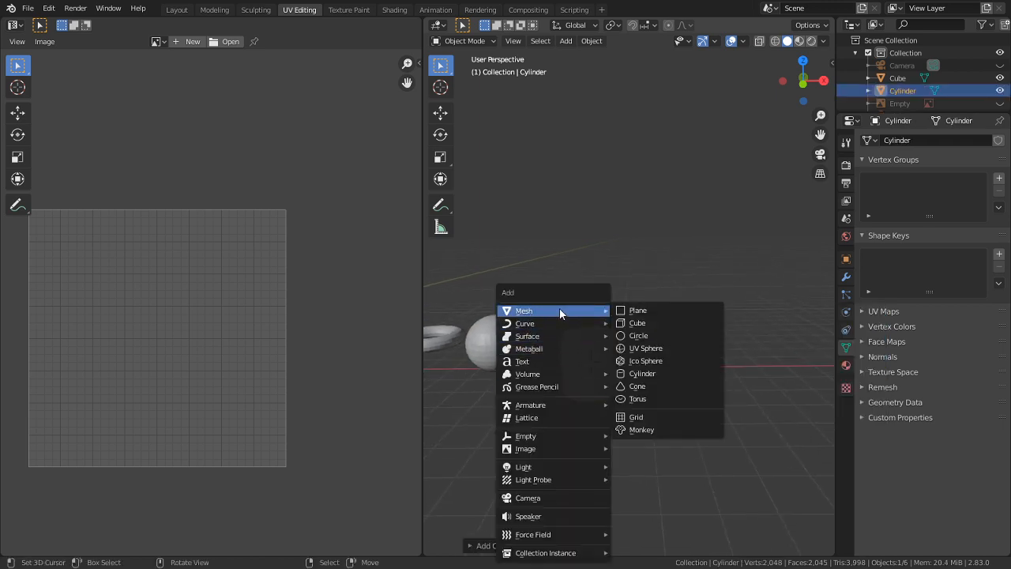
pyautogui.click(688, 386)
pyautogui.press('g')
pyautogui.click(424, 364)
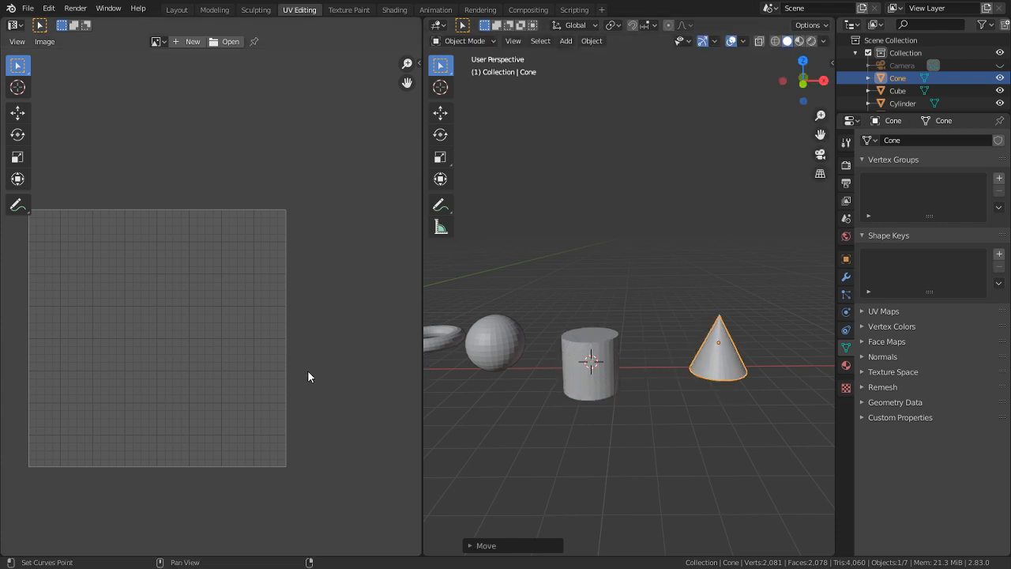
# - Add an ico sphere and move it away from the cylinder
pyautogui.hotkey('shift', 'a')
pyautogui.moveTo(564, 311)
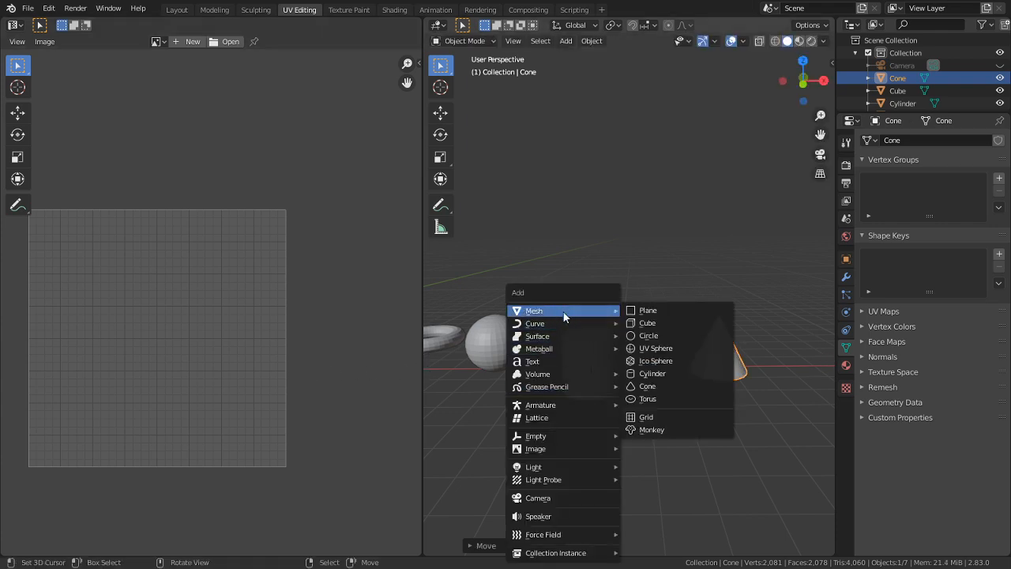
pyautogui.click(642, 361)
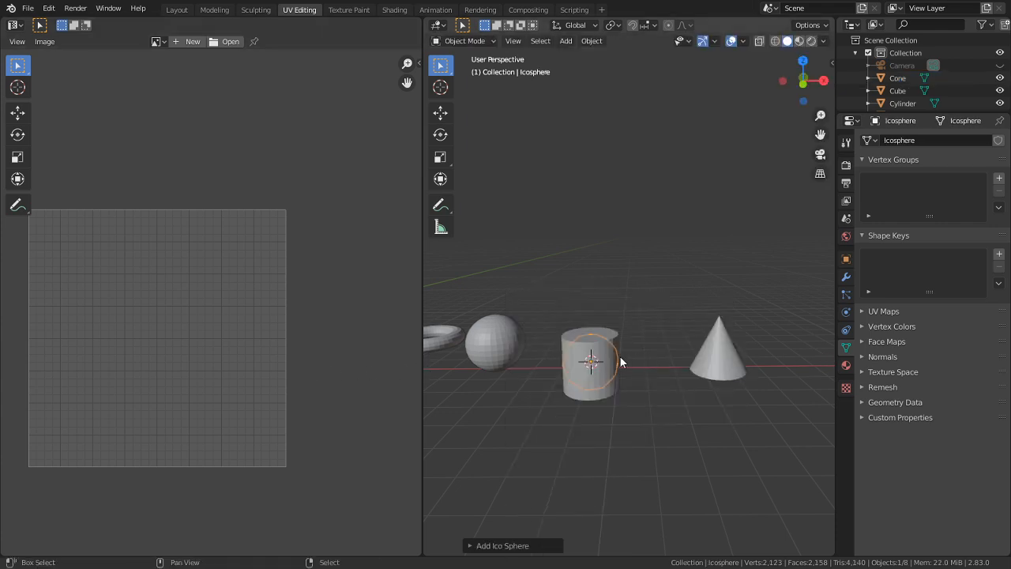
pyautogui.press('g')
pyautogui.click(627, 275)
pyautogui.hotkey('shift', 'a')
pyautogui.moveTo(627, 274)
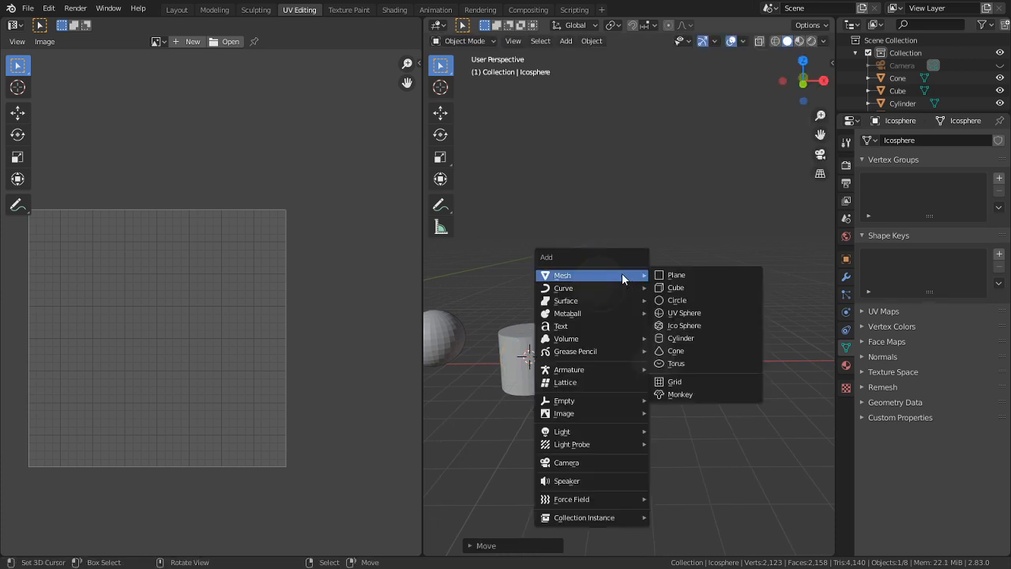
pyautogui.press('Escape')
pyautogui.press('Escape')
# - Maximize the 3D viewport, enter Edit Mode on the cube and isolate it in local view
pyautogui.keyDown('shift'); pyautogui.moveTo(626, 316); pyautogui.dragTo(639, 315, button='middle'); pyautogui.keyUp('shift')
pyautogui.hotkey('ctrl', 'space')
pyautogui.keyDown('shift'); pyautogui.moveTo(172, 396); pyautogui.dragTo(622, 348, button='middle'); pyautogui.keyUp('shift')
pyautogui.click(376, 380)
pyautogui.press('Tab')
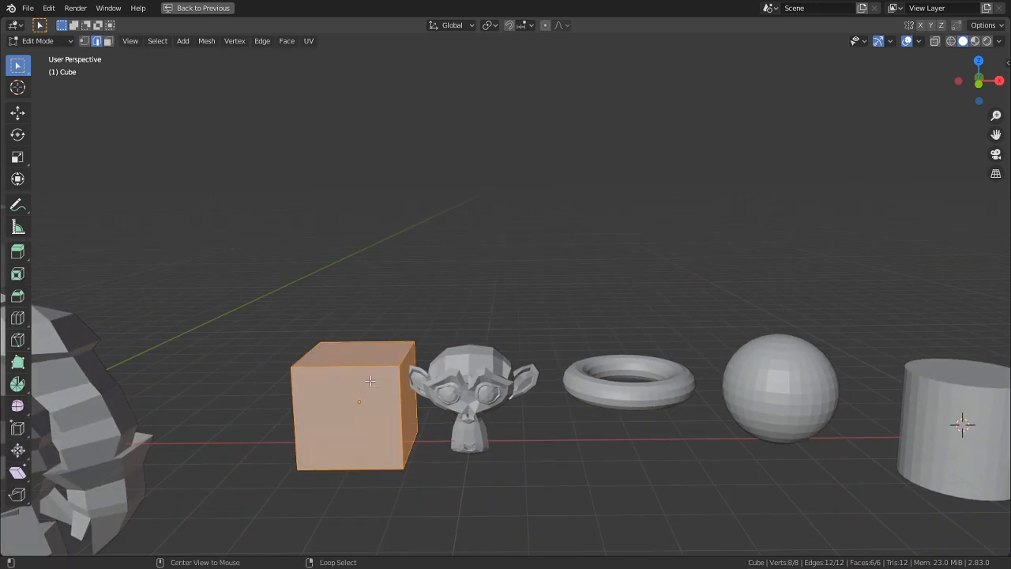
pyautogui.keyDown('shift'); pyautogui.moveTo(375, 381); pyautogui.dragTo(498, 301, button='middle'); pyautogui.keyUp('shift')
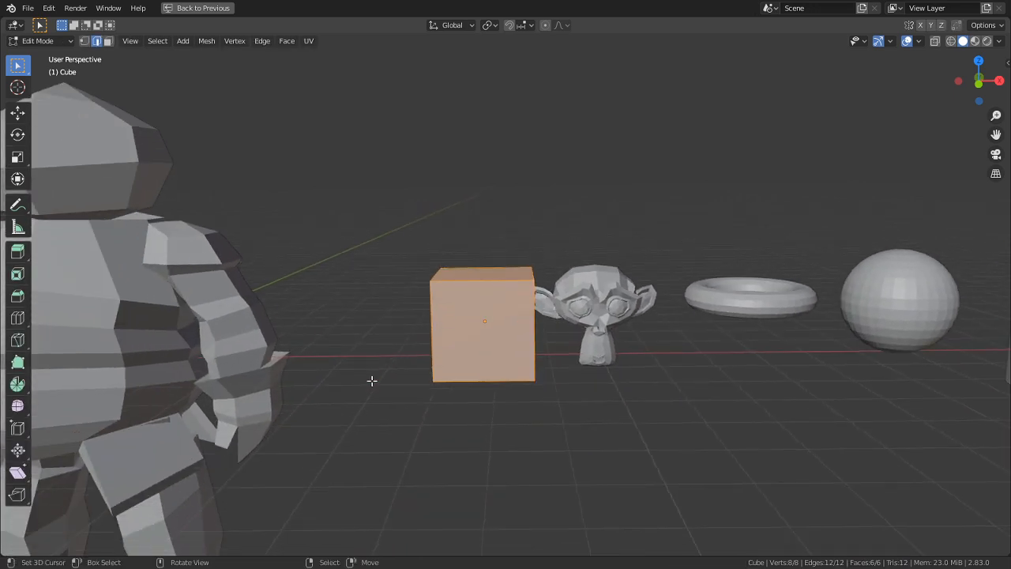
pyautogui.press('KP_Divide')
pyautogui.scroll(-5, 372, 381)
pyautogui.keyDown('shift'); pyautogui.moveTo(610, 213); pyautogui.dragTo(609, 291, button='middle'); pyautogui.keyUp('shift')
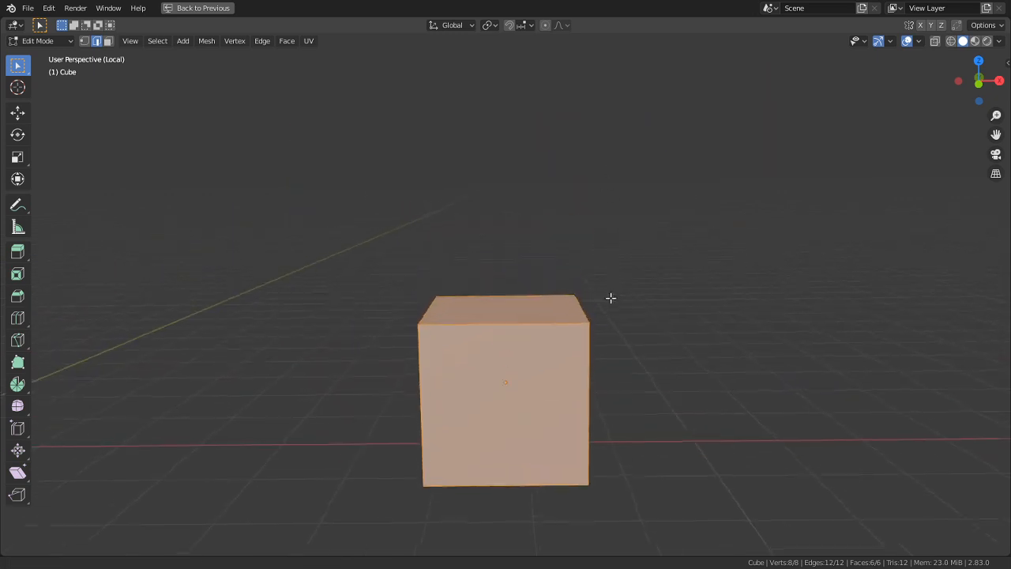
# - Select the left, back and front edges of the cube's top face and mark them as seams
pyautogui.scroll(3, 540, 352)
pyautogui.keyDown('shift'); pyautogui.moveTo(540, 352); pyautogui.dragTo(537, 286, button='middle'); pyautogui.keyUp('shift')
pyautogui.moveTo(469, 216); pyautogui.dragTo(472, 235, button='middle')
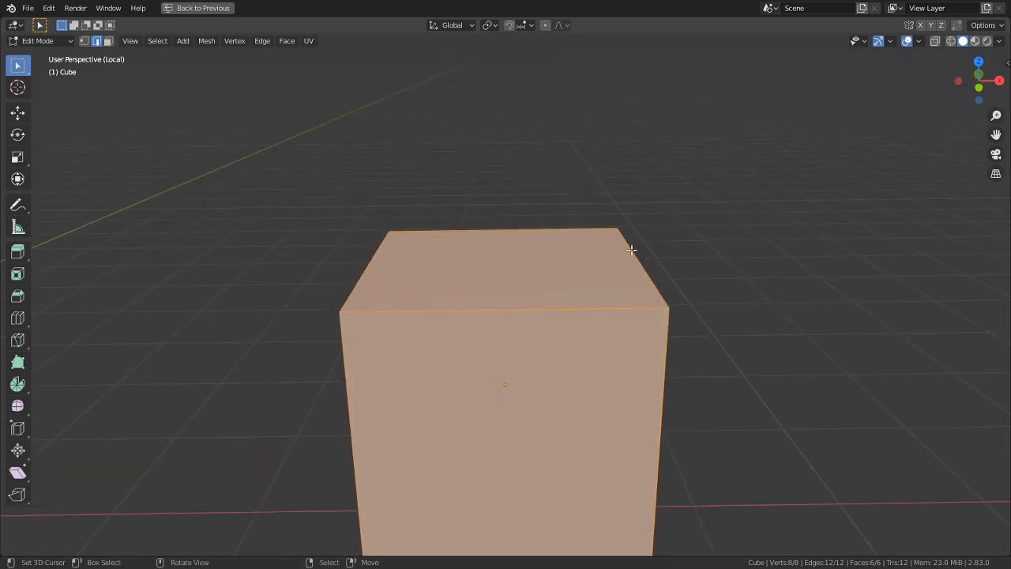
pyautogui.rightClick(485, 276)
pyautogui.rightClick(381, 275)
pyautogui.keyDown('shift'); pyautogui.rightClick(505, 235); pyautogui.keyUp('shift')
pyautogui.keyDown('shift'); pyautogui.rightClick(496, 316); pyautogui.keyUp('shift')
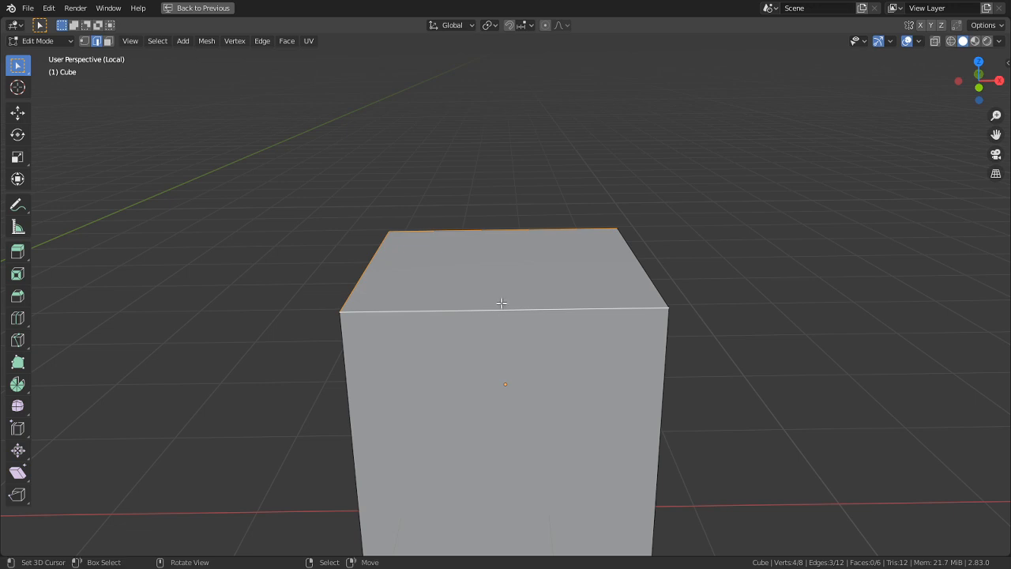
pyautogui.scroll(-3, 502, 303)
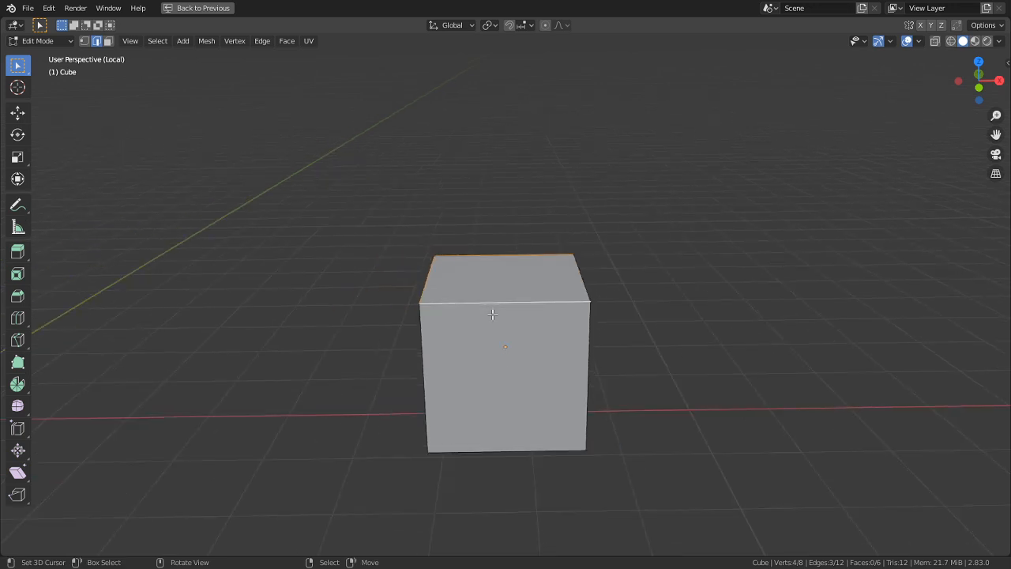
pyautogui.moveTo(492, 314); pyautogui.dragTo(556, 335, button='middle')
pyautogui.hotkey('ctrl', 'e')
pyautogui.click(589, 455)
# - Mark the cube's four vertical edges as seams, one edge after another
pyautogui.hotkey('alt', 'a')
pyautogui.rightClick(627, 348)
pyautogui.keyDown('shift'); pyautogui.moveTo(628, 347); pyautogui.dragTo(666, 395, button='middle'); pyautogui.keyUp('shift')
pyautogui.hotkey('ctrl', 'e')
pyautogui.click(490, 332)
pyautogui.moveTo(532, 368); pyautogui.dragTo(569, 311, button='middle')
pyautogui.keyDown('shift'); pyautogui.rightClick(638, 350); pyautogui.keyUp('shift')
pyautogui.hotkey('ctrl', 'e')
pyautogui.click(638, 351)
pyautogui.keyDown('shift'); pyautogui.rightClick(598, 420); pyautogui.keyUp('shift')
pyautogui.hotkey('ctrl', 'e')
pyautogui.click(598, 421)
pyautogui.moveTo(597, 421); pyautogui.dragTo(747, 470, button='middle')
pyautogui.rightClick(538, 309)
pyautogui.hotkey('ctrl', 'e')
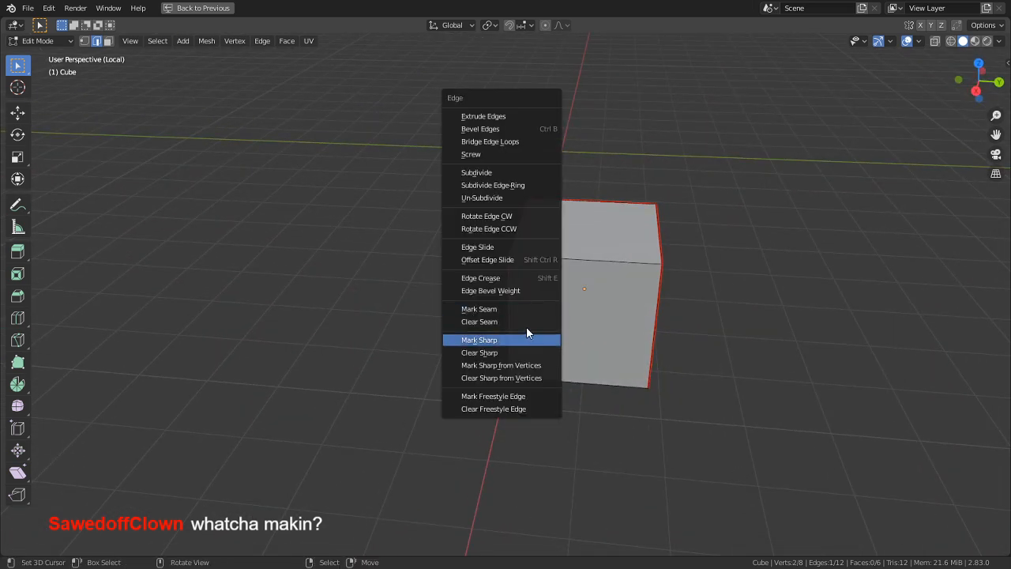
pyautogui.click(526, 321)
pyautogui.moveTo(521, 316); pyautogui.dragTo(499, 320, button='middle')
# - Select all of the cube's geometry and unwrap it along the marked seams
pyautogui.press('a')
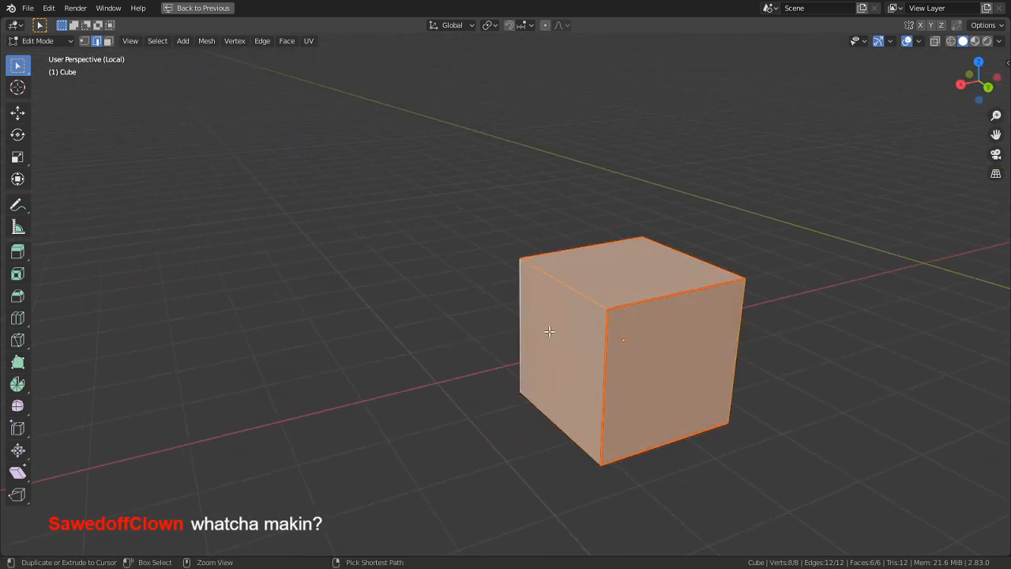
pyautogui.hotkey('ctrl', 'space')
pyautogui.press('u')
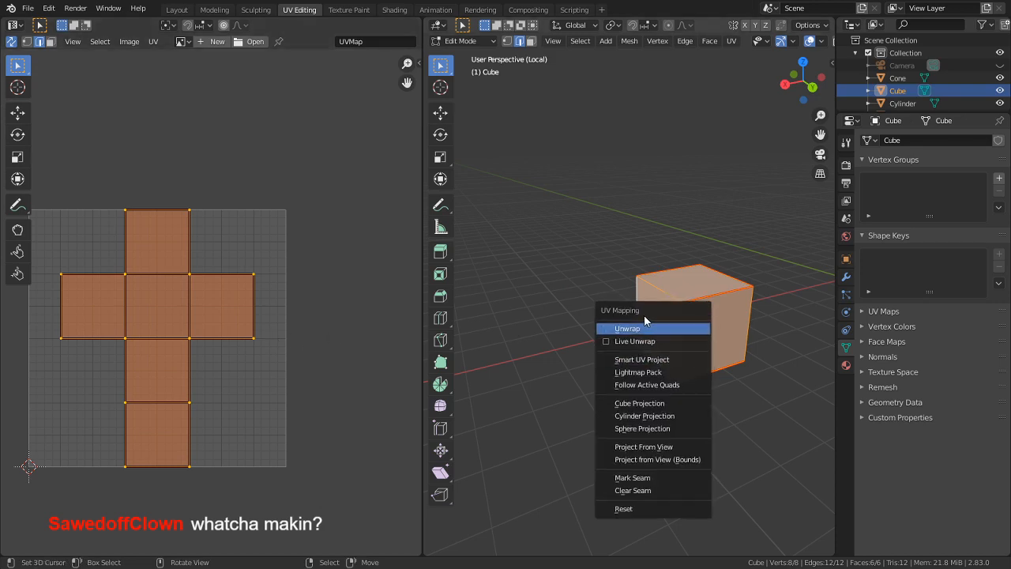
pyautogui.click(622, 347)
pyautogui.click(181, 369)
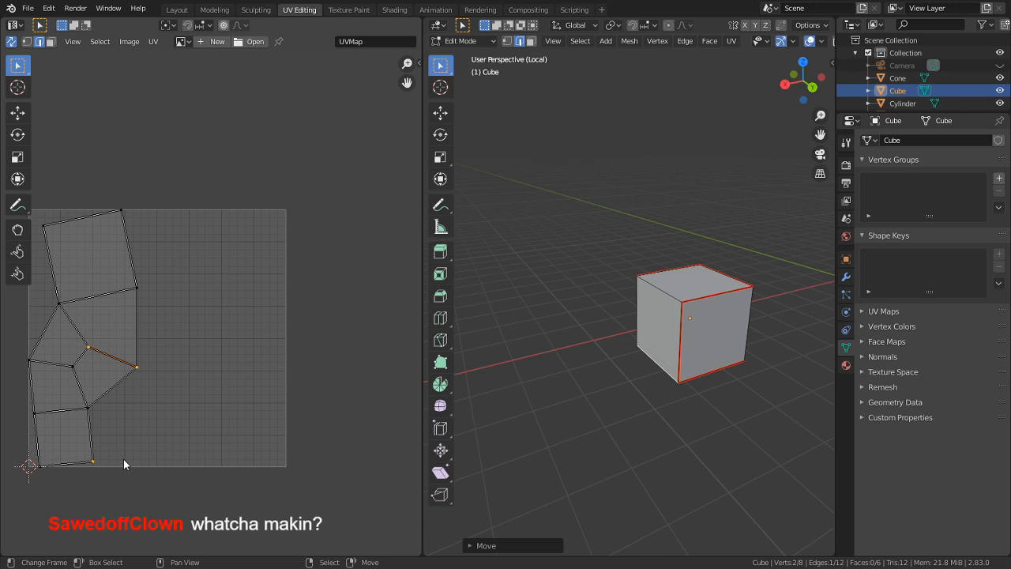
# - Compare the cube's marked seams with its unwrapped UV layout
pyautogui.moveTo(614, 388); pyautogui.dragTo(776, 390, button='middle')
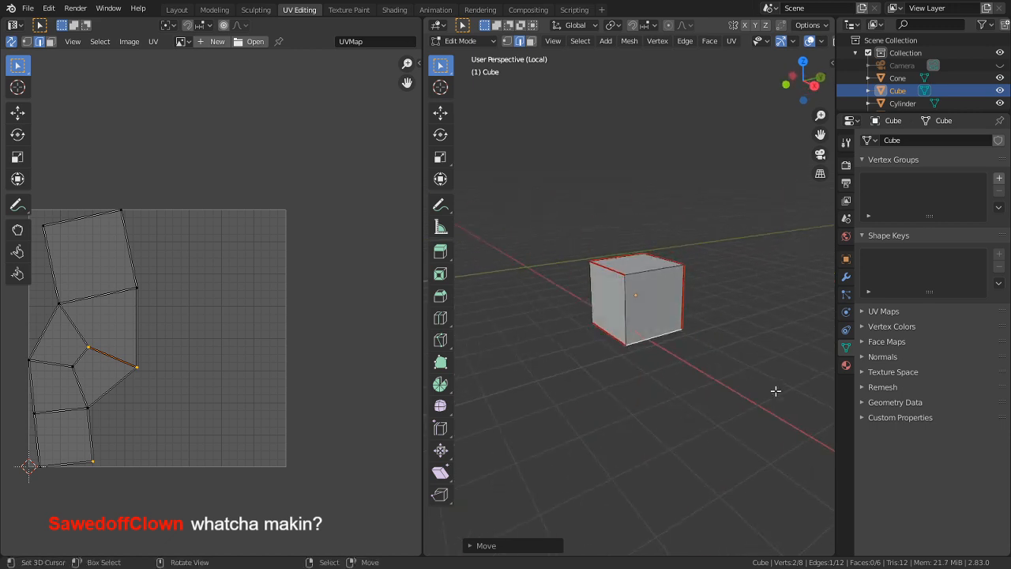
pyautogui.scroll(3, 725, 372)
pyautogui.moveTo(638, 356); pyautogui.dragTo(641, 381, button='middle')
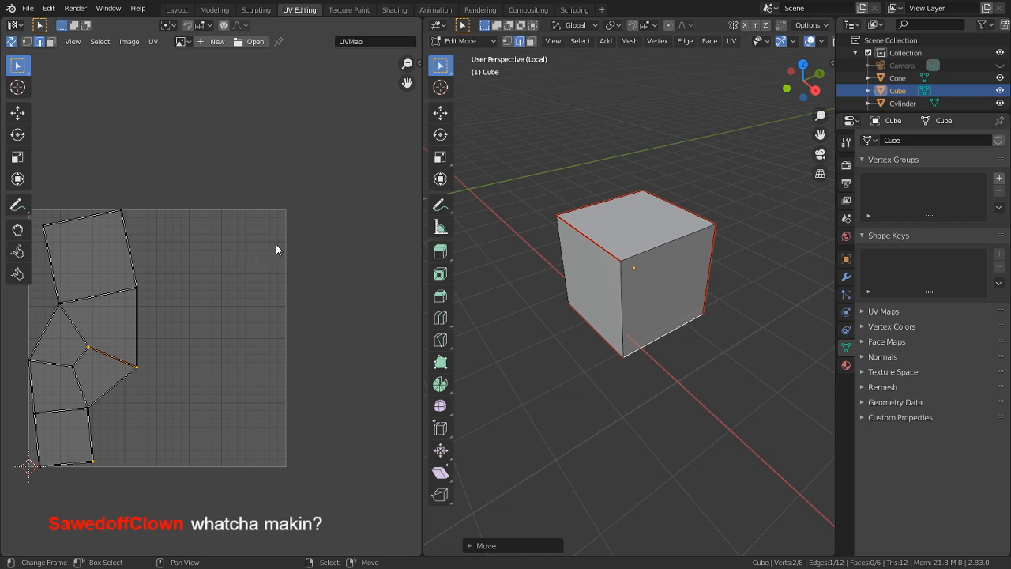
pyautogui.scroll(-1, 276, 244)
pyautogui.moveTo(198, 252); pyautogui.dragTo(242, 283, button='middle')
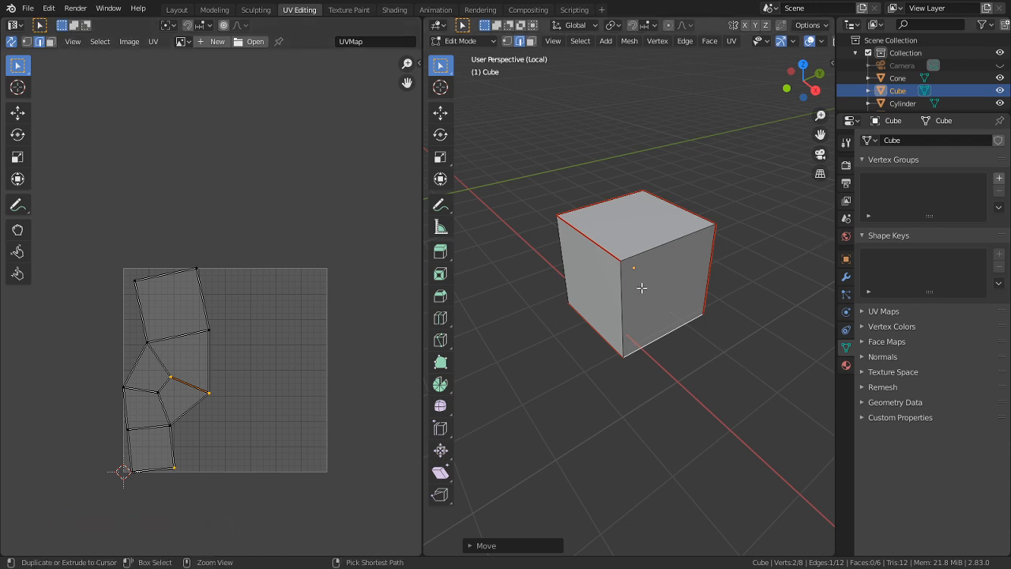
# - Enlarge the 3D viewport and select the cube's edges one by one to trace how the seams separate the faces
pyautogui.hotkey('ctrl', 'space')
pyautogui.moveTo(632, 293); pyautogui.dragTo(315, 277, button='middle')
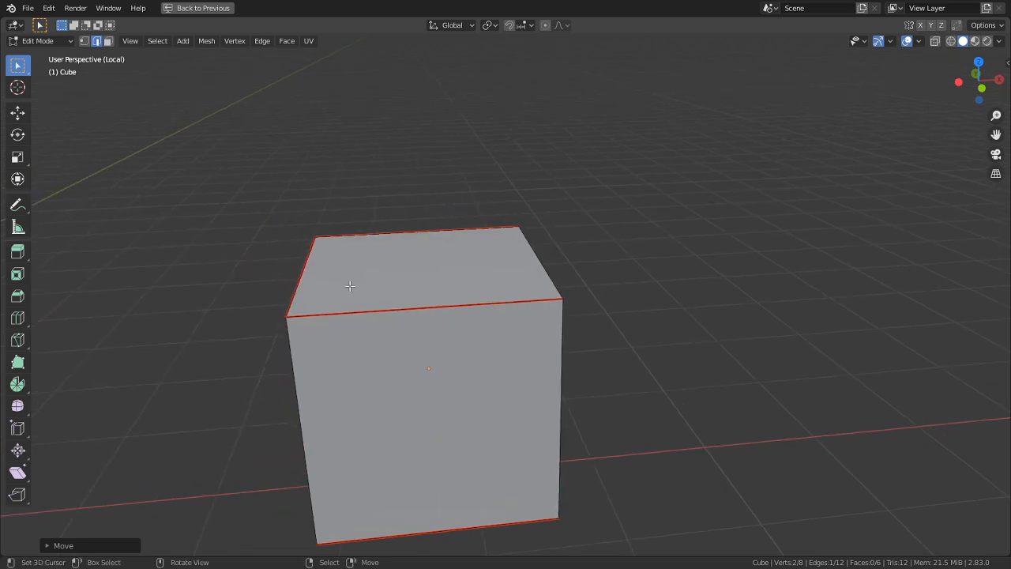
pyautogui.moveTo(451, 275); pyautogui.dragTo(473, 293, button='middle')
pyautogui.moveTo(432, 343); pyautogui.dragTo(439, 340, button='right')
pyautogui.hotkey('ctrl', 'z')
pyautogui.keyDown('shift'); pyautogui.rightClick(389, 348); pyautogui.keyUp('shift')
pyautogui.keyDown('shift'); pyautogui.rightClick(282, 342); pyautogui.keyUp('shift')
pyautogui.keyDown('shift'); pyautogui.rightClick(334, 215); pyautogui.keyUp('shift')
pyautogui.keyDown('shift'); pyautogui.rightClick(431, 337); pyautogui.keyUp('shift')
pyautogui.moveTo(714, 232); pyautogui.dragTo(572, 228, button='middle')
pyautogui.rightClick(681, 333)
pyautogui.keyDown('shift'); pyautogui.moveTo(682, 339); pyautogui.dragTo(494, 265, button='middle'); pyautogui.keyUp('shift')
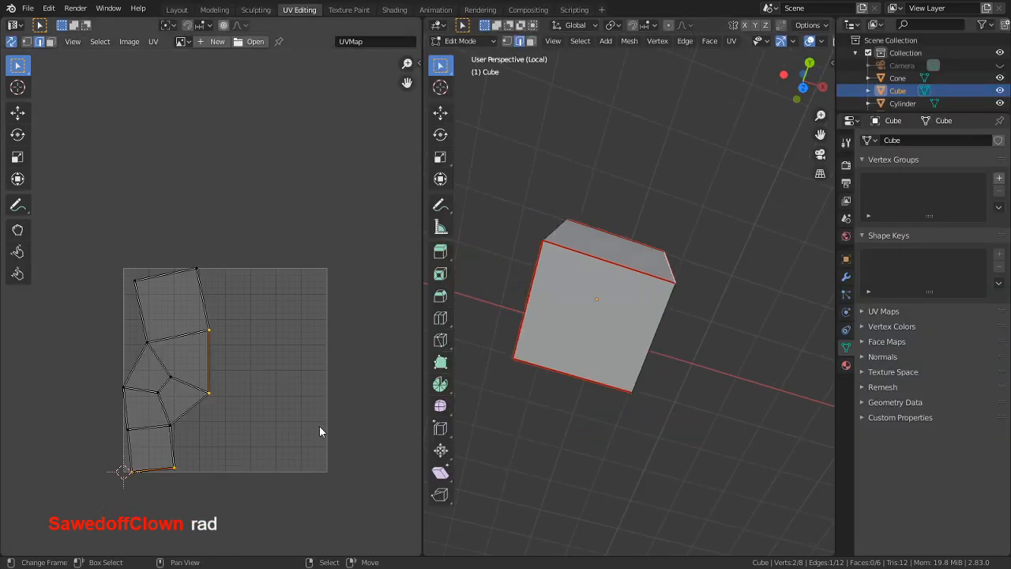
# - Select the top face's front edge on the cube and examine the matching edges in the UV layout
pyautogui.scroll(3, 280, 388)
pyautogui.moveTo(280, 388); pyautogui.dragTo(289, 349, button='middle')
pyautogui.scroll(1, 273, 350)
pyautogui.moveTo(543, 385); pyautogui.dragTo(632, 261, button='middle')
pyautogui.moveTo(571, 223); pyautogui.dragTo(581, 361, button='middle')
pyautogui.scroll(2, 581, 360)
pyautogui.moveTo(628, 330); pyautogui.dragTo(629, 361, button='middle')
pyautogui.rightClick(592, 332)
pyautogui.moveTo(592, 325); pyautogui.dragTo(644, 282, button='middle')
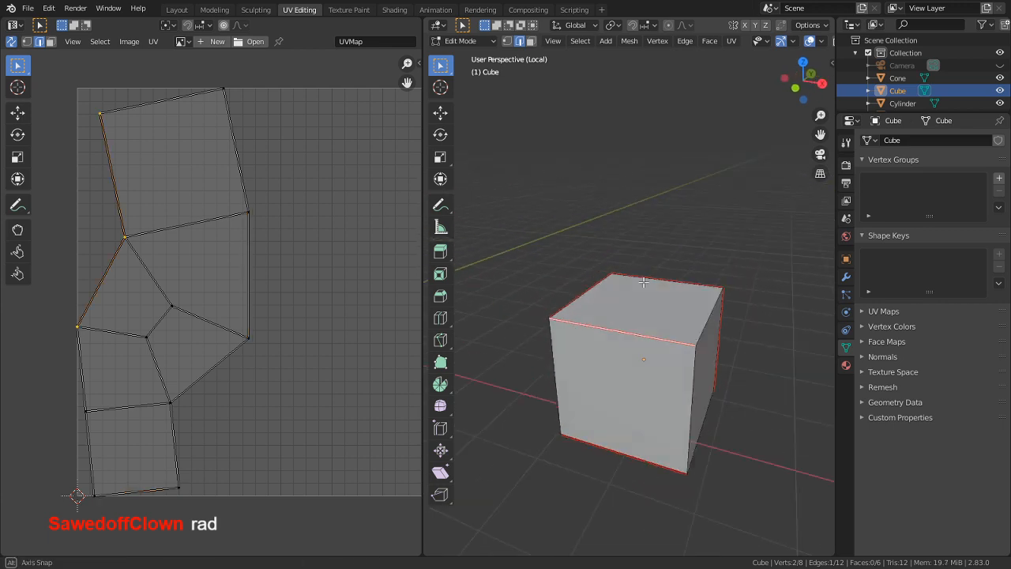
# - Rip the left edge of the cube's top face loose and pull it up, separating it from the adjoining faces
pyautogui.rightClick(582, 291)
pyautogui.moveTo(581, 291); pyautogui.dragTo(595, 276, button='middle')
pyautogui.press('v')
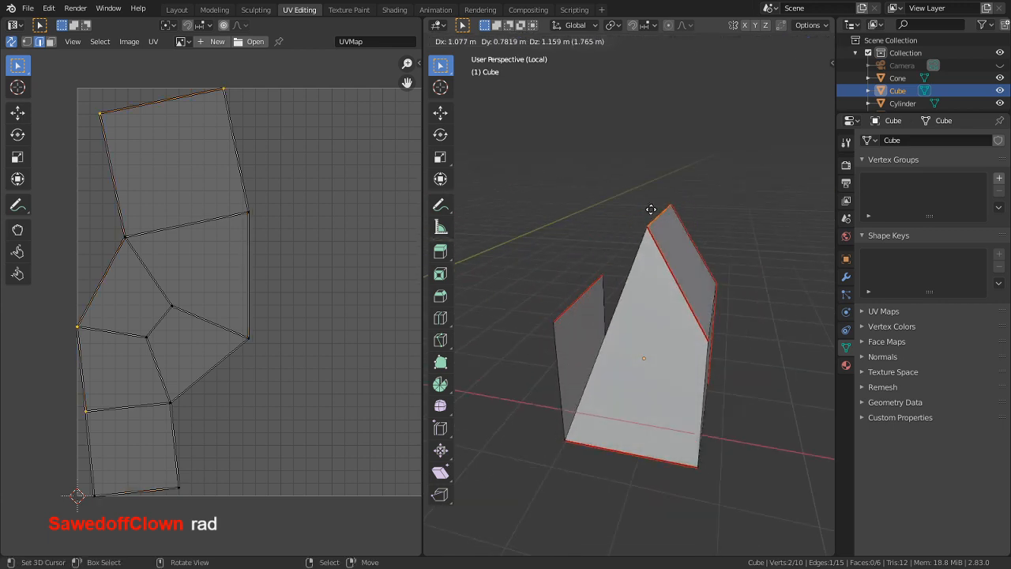
pyautogui.rightClick(663, 210)
pyautogui.press('v')
pyautogui.click(755, 60)
# - Try to stand the ripped top face upright like an open box lid
pyautogui.moveTo(696, 257); pyautogui.dragTo(569, 239, button='middle')
pyautogui.press('g')
pyautogui.click(572, 264)
pyautogui.press('g')
pyautogui.click(606, 230)
pyautogui.moveTo(607, 229); pyautogui.dragTo(689, 372, button='middle')
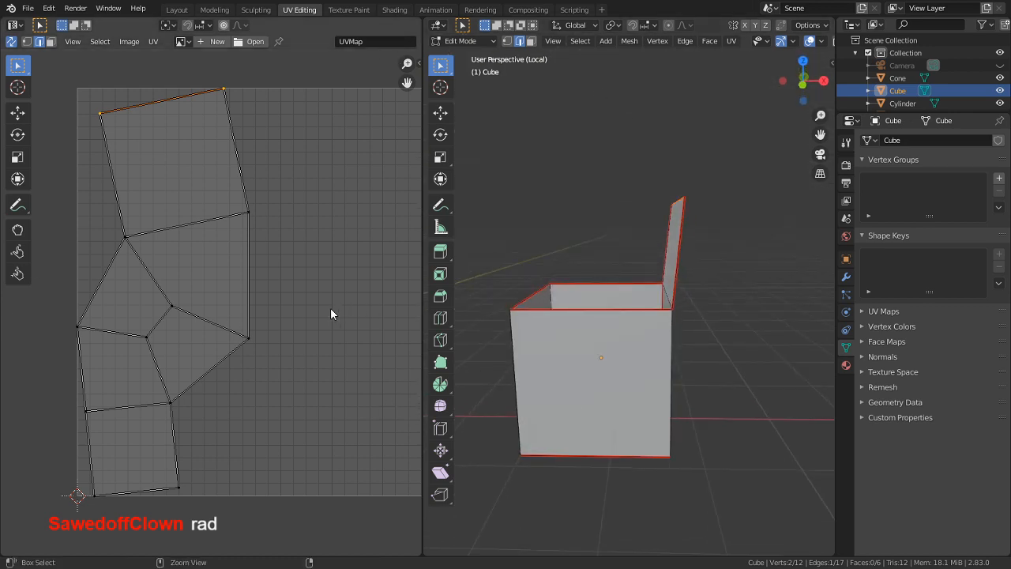
pyautogui.hotkey('ctrl', 'z')
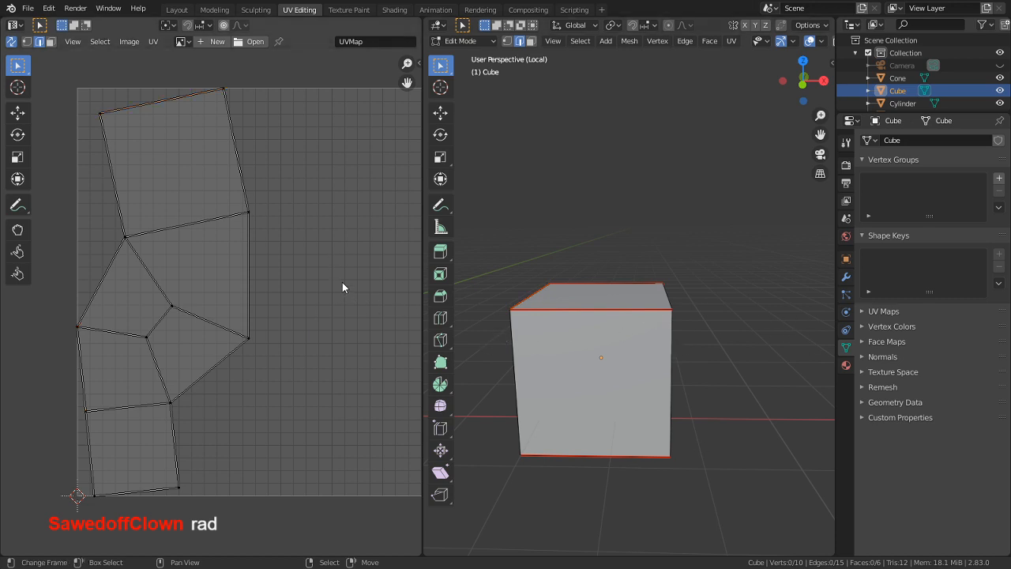
# - Turn on the Stretching overlay for the UV layout and maximize the UV editor
pyautogui.press('n')
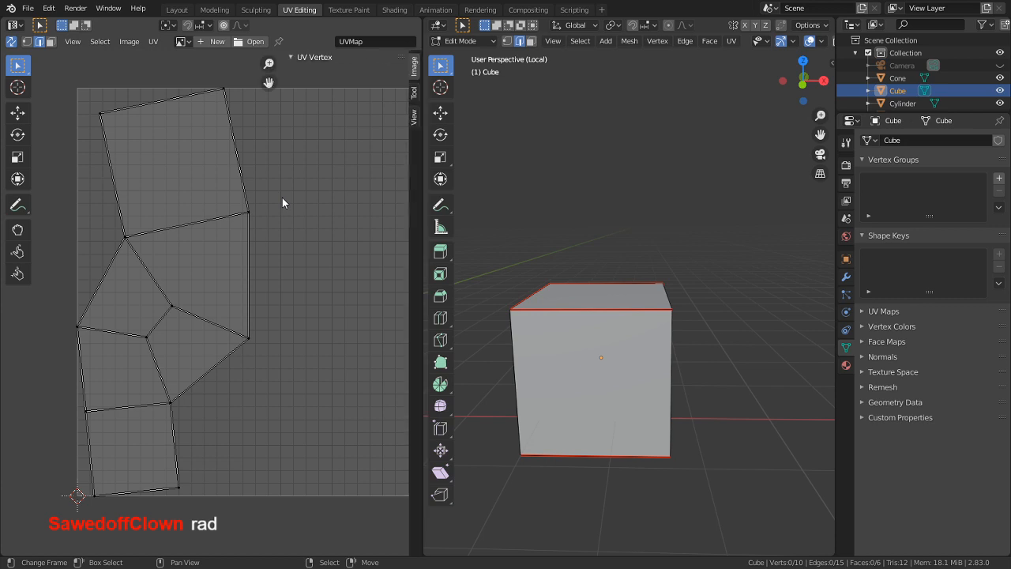
pyautogui.click(415, 117)
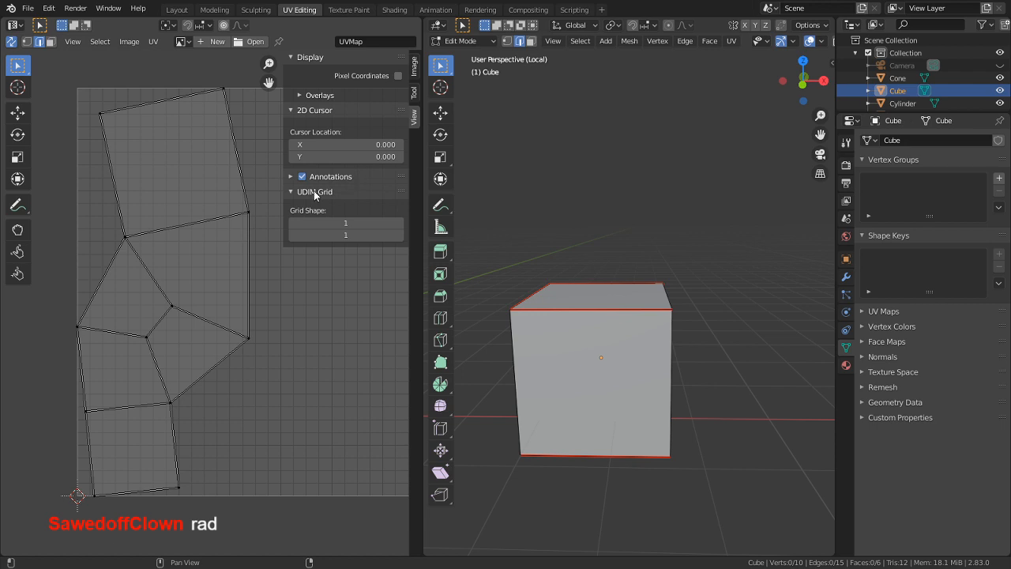
pyautogui.click(316, 95)
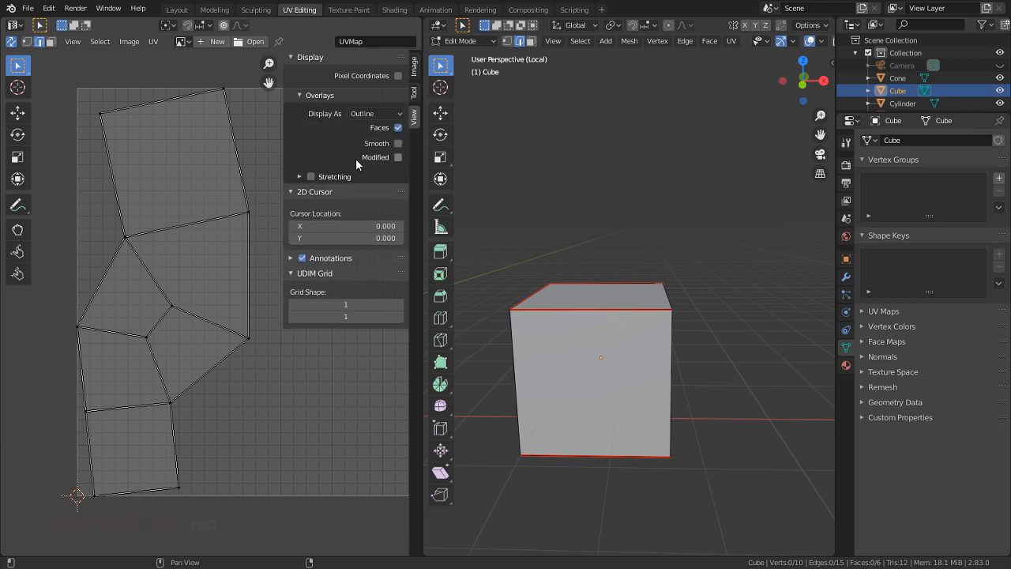
pyautogui.click(312, 176)
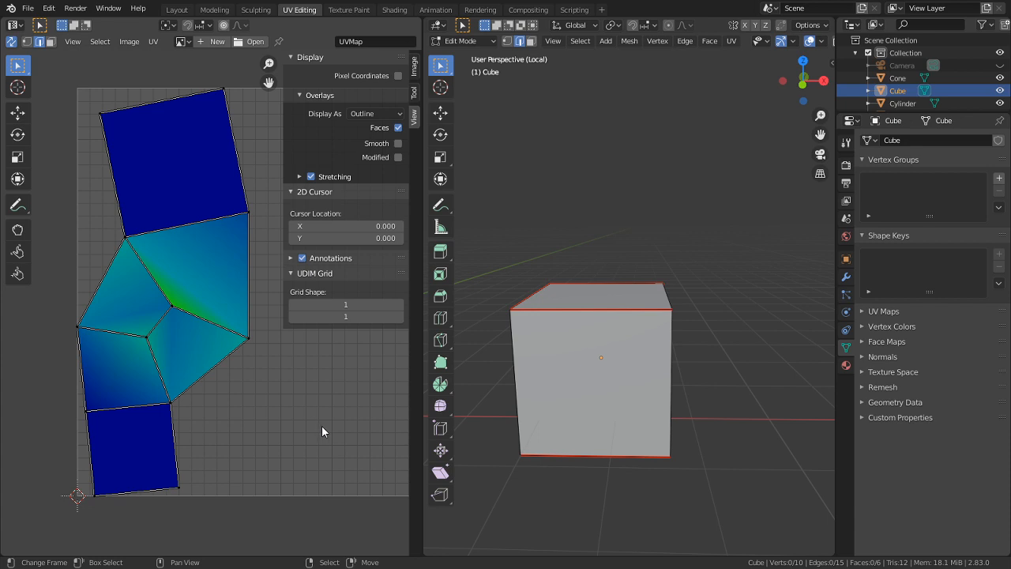
pyautogui.keyDown('shift'); pyautogui.rightClick(311, 398); pyautogui.keyUp('shift')
pyautogui.hotkey('ctrl', 'space')
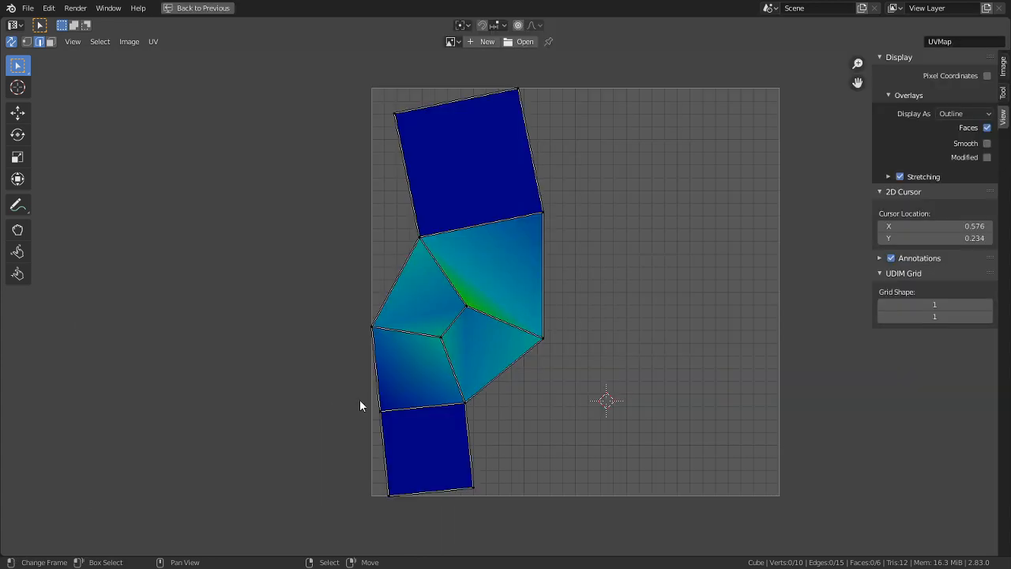
pyautogui.scroll(2, 517, 395)
pyautogui.scroll(-3, 498, 332)
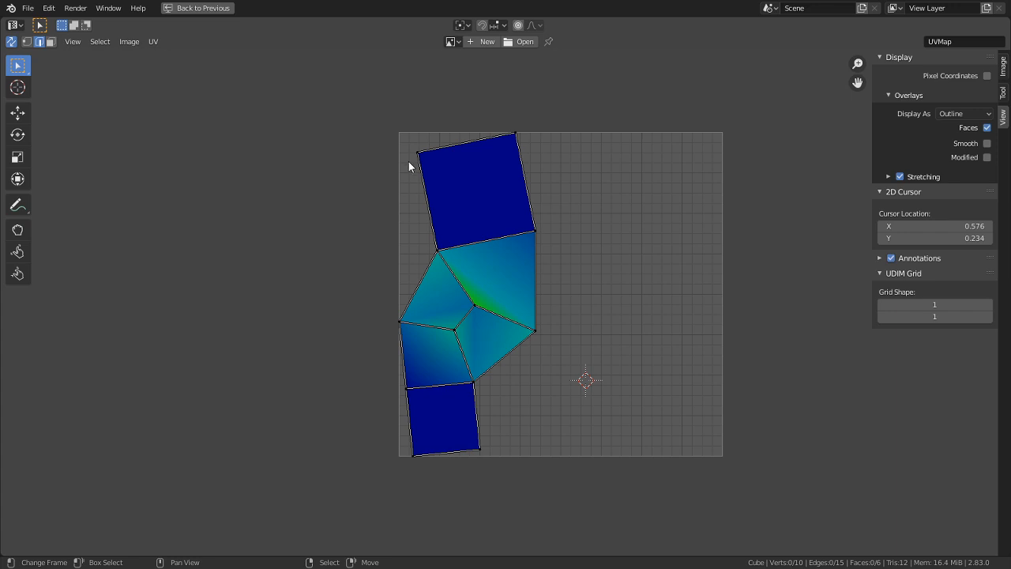
# - In face selection mode, select the square faces at the upper and lower ends of the UV layout
pyautogui.press('3')
pyautogui.click(469, 194)
pyautogui.keyDown('shift'); pyautogui.click(462, 443); pyautogui.keyUp('shift')
pyautogui.scroll(2, 495, 399)
# - Mark inner edges of the stretched faces as seams directly in the UV editor, using edge selection mode
pyautogui.press('2')
pyautogui.click(450, 395)
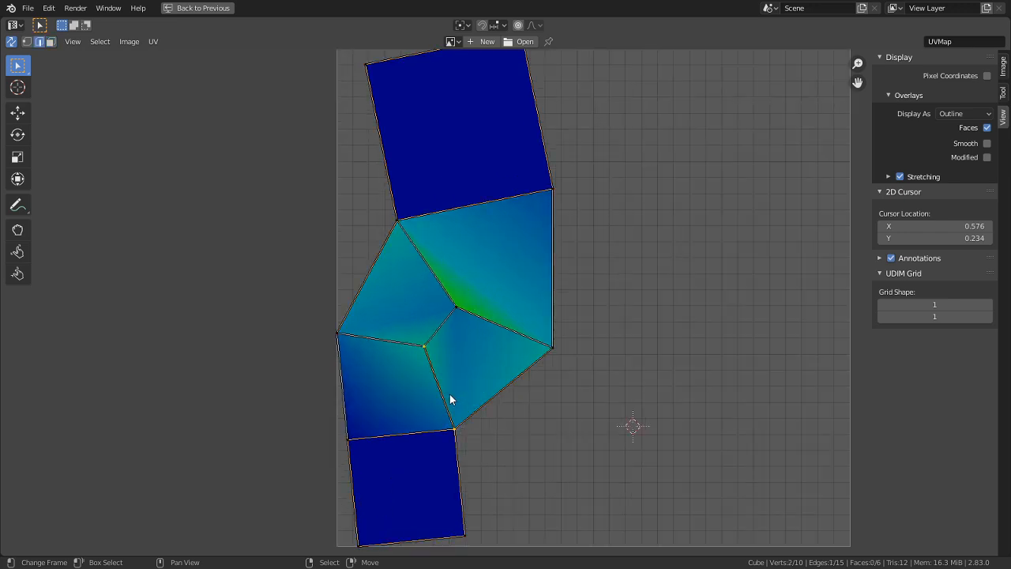
pyautogui.scroll(4, 450, 395)
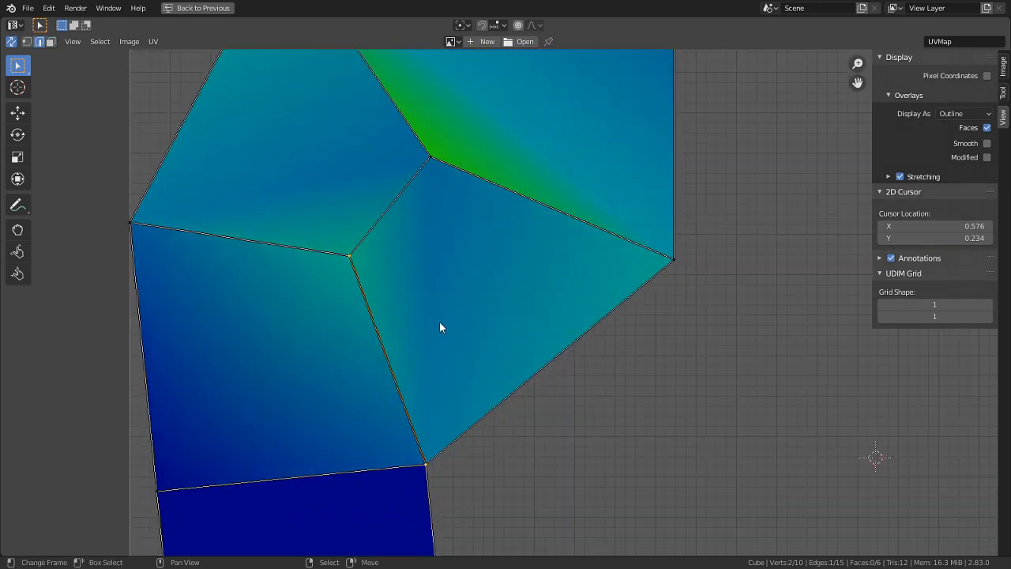
pyautogui.hotkey('ctrl', 'e')
pyautogui.click(406, 354)
pyautogui.click(516, 191)
pyautogui.hotkey('ctrl', 'e')
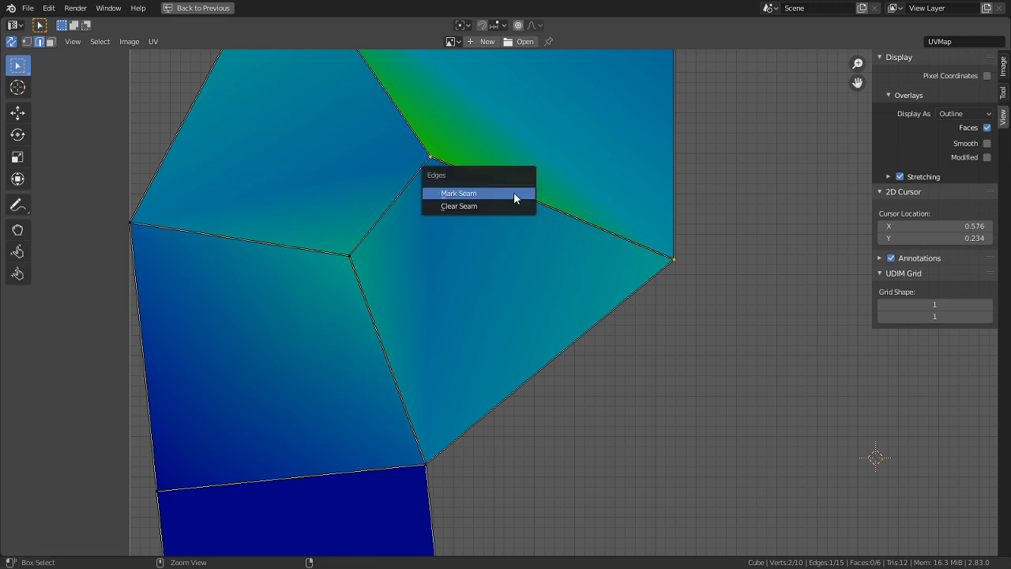
pyautogui.click(514, 192)
pyautogui.scroll(-4, 495, 300)
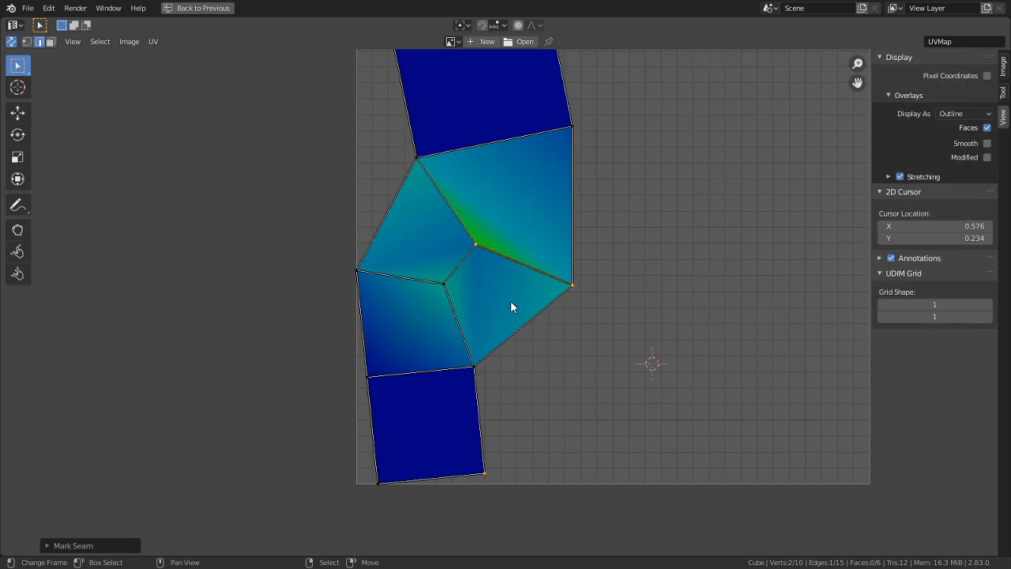
# - Return to the split workspace, select the whole cube and clear all of its seams
pyautogui.hotkey('ctrl', 'space')
pyautogui.press('u')
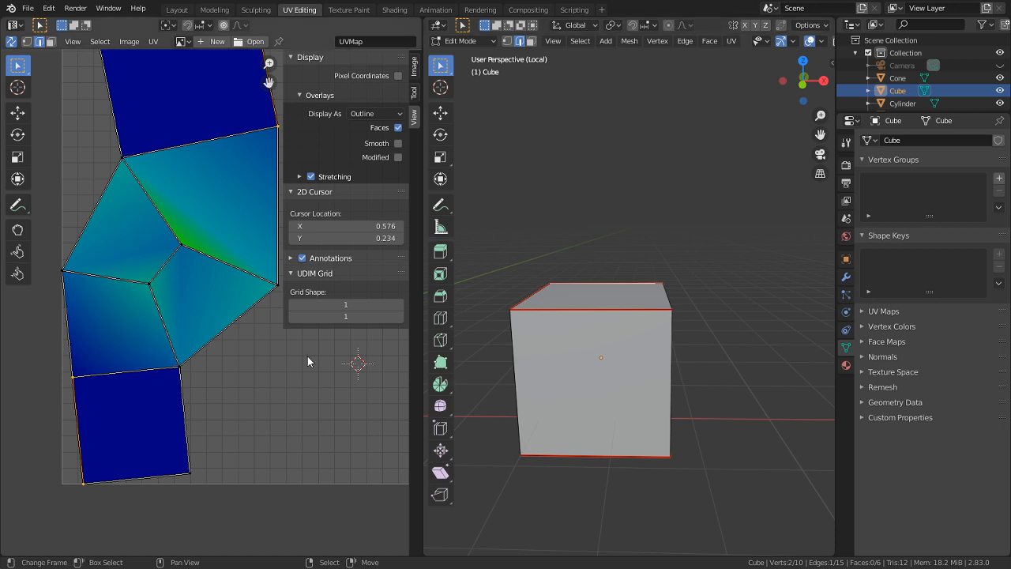
pyautogui.press('a')
pyautogui.hotkey('ctrl', 'e')
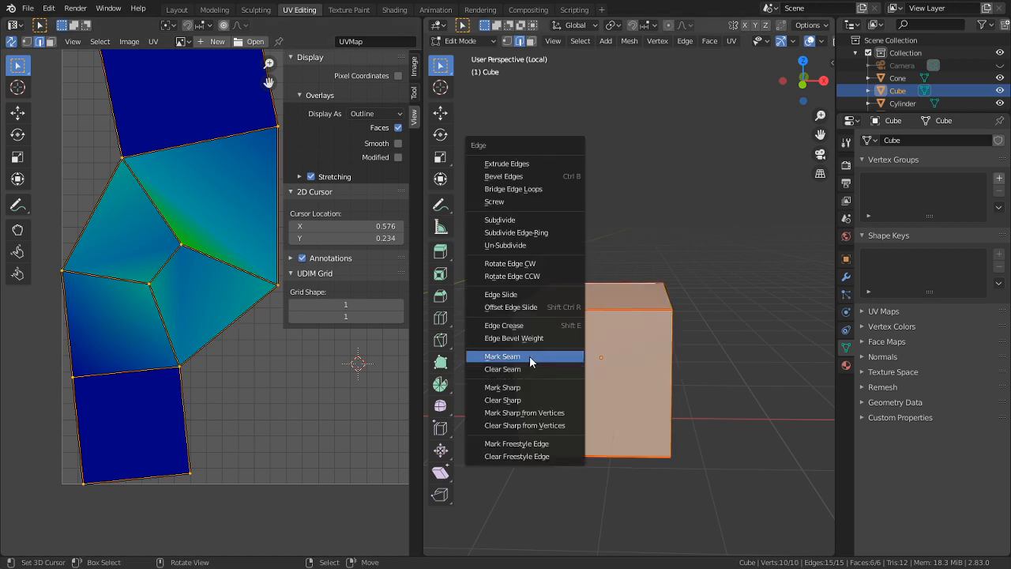
pyautogui.click(514, 371)
pyautogui.hotkey('alt', 'a')
# - Select the whole cube and enable Live Unwrap
pyautogui.press('a')
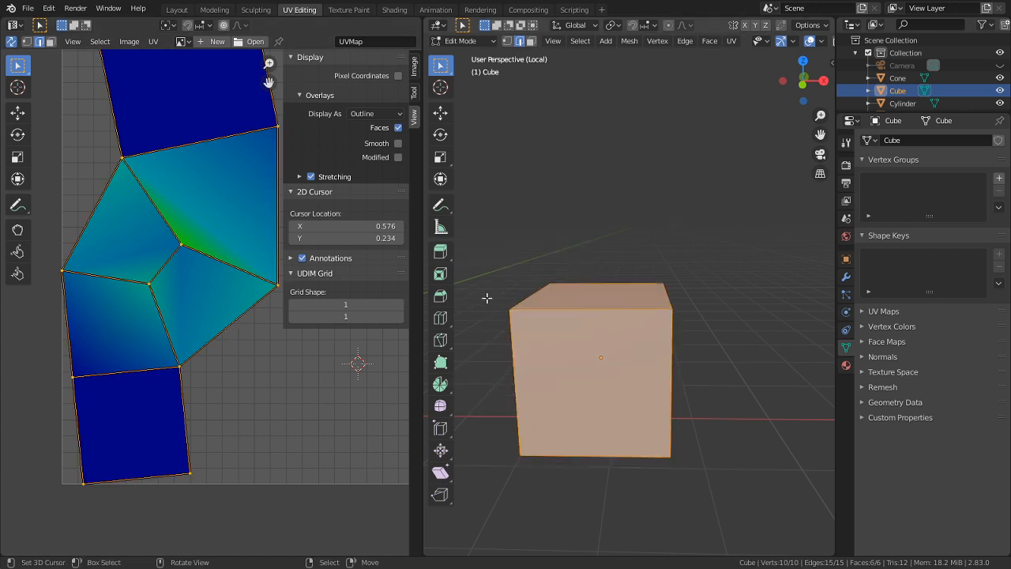
pyautogui.press('u')
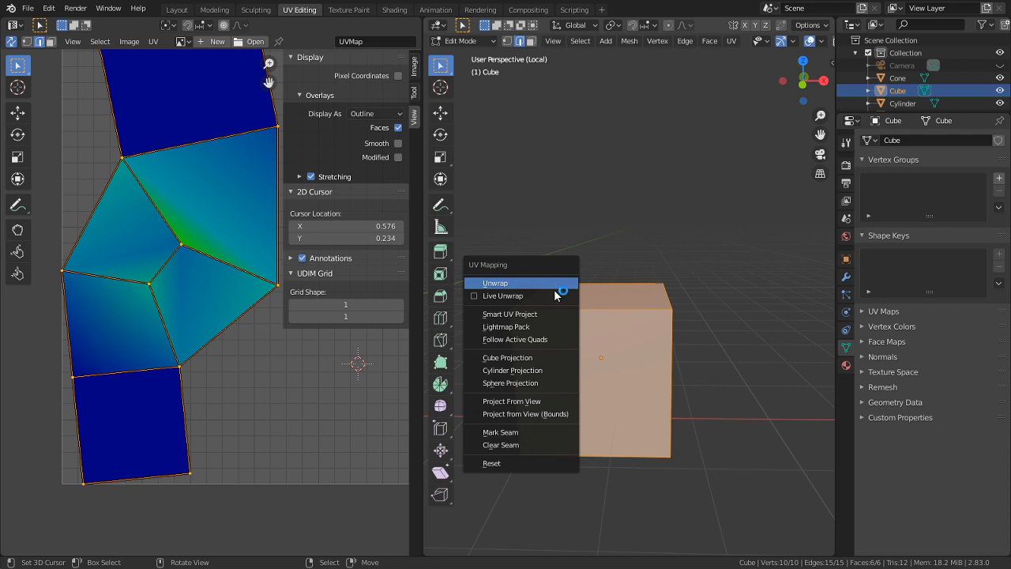
pyautogui.click(551, 298)
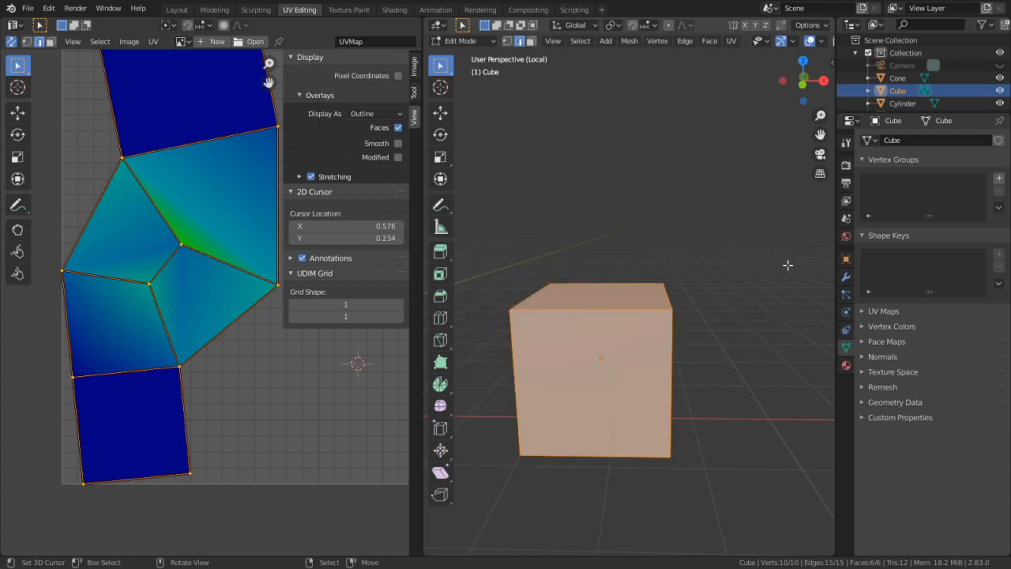
# - Mark the front edge of the cube's top face as a seam
pyautogui.click(588, 259)
pyautogui.hotkey('ctrl', 'e')
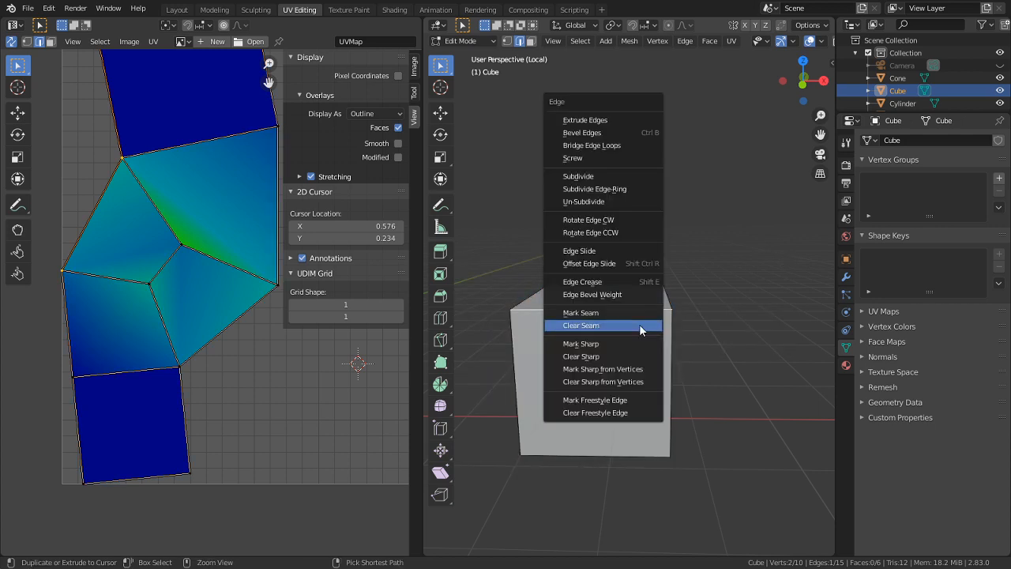
pyautogui.click(606, 315)
pyautogui.scroll(2, 62, 491)
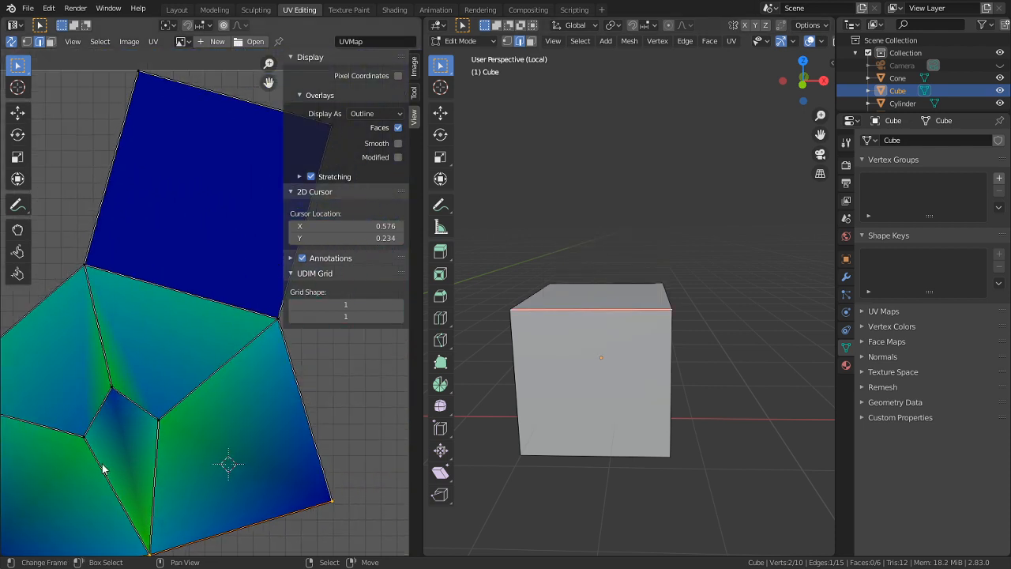
# - Select all of the cube's vertices and merge them by distance
pyautogui.moveTo(506, 379); pyautogui.dragTo(806, 365, button='middle')
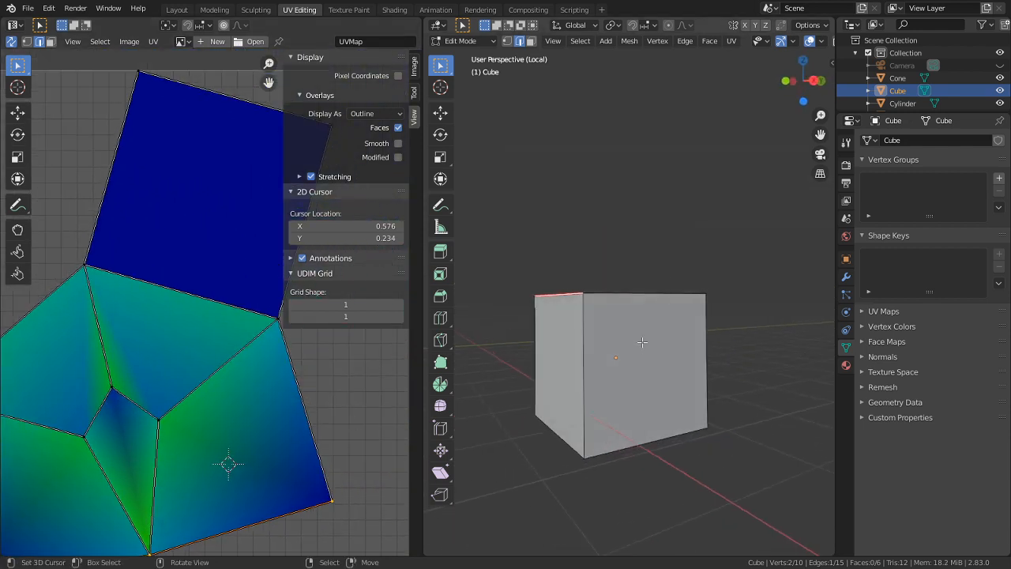
pyautogui.moveTo(617, 208); pyautogui.dragTo(638, 315, button='middle')
pyautogui.press('a')
pyautogui.press('m')
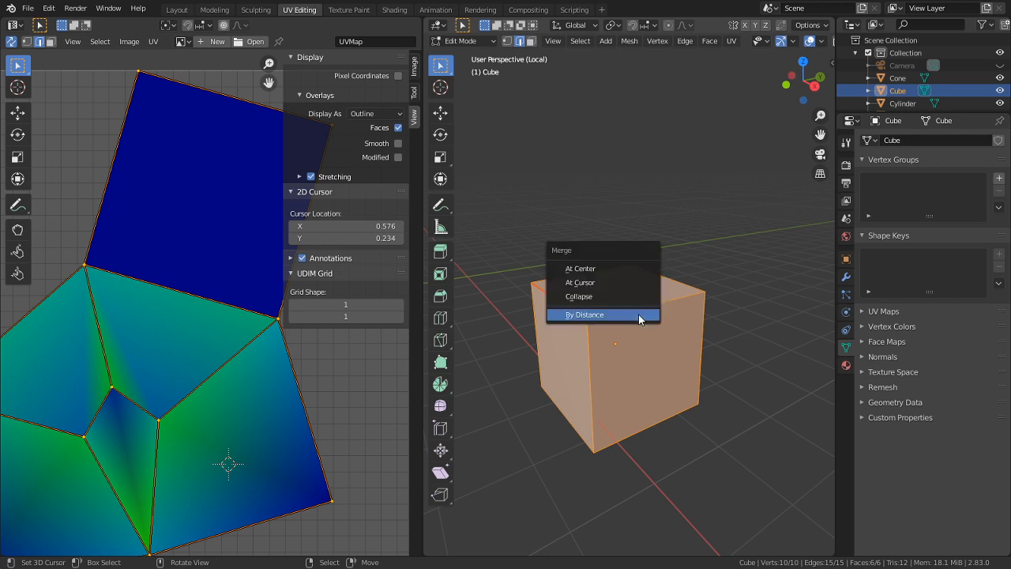
pyautogui.click(638, 314)
pyautogui.click(646, 231)
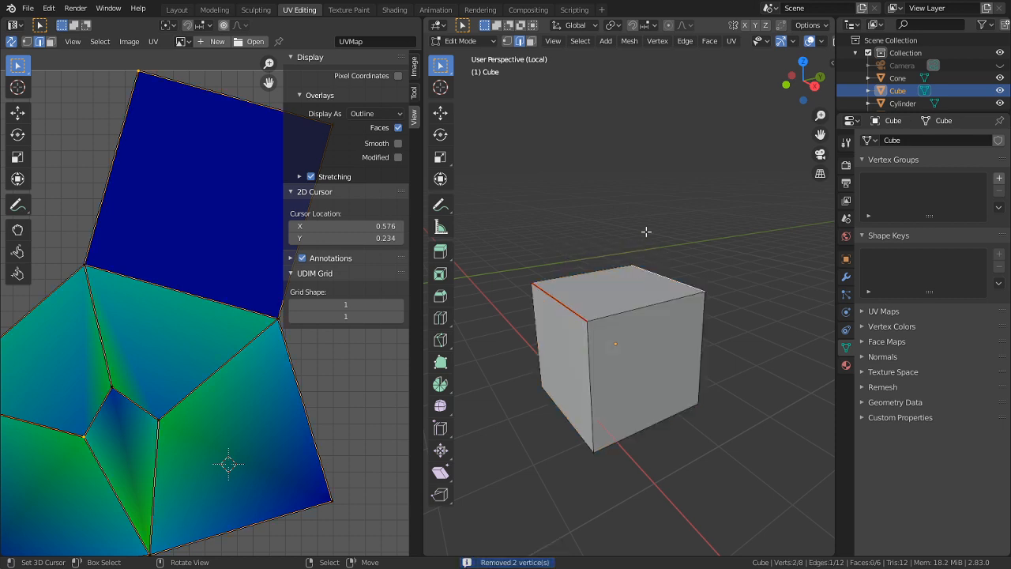
# - Clear the seam on the cube's marked top edge, mark it again and inspect the live-unwrapped UV layout
pyautogui.rightClick(557, 303)
pyautogui.hotkey('ctrl', 'e')
pyautogui.click(566, 312)
pyautogui.hotkey('ctrl', 'e')
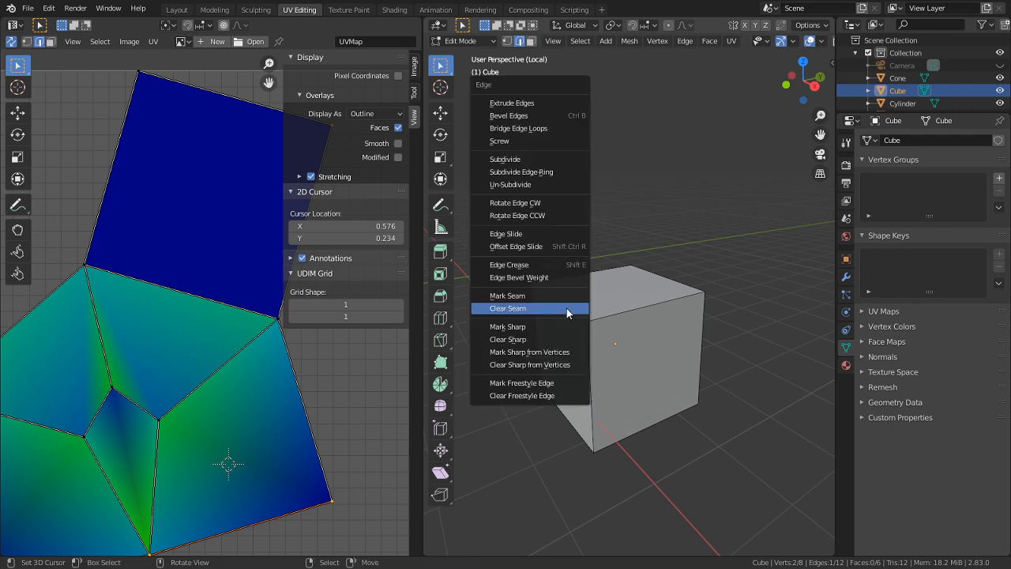
pyautogui.click(556, 298)
pyautogui.scroll(-3, 269, 387)
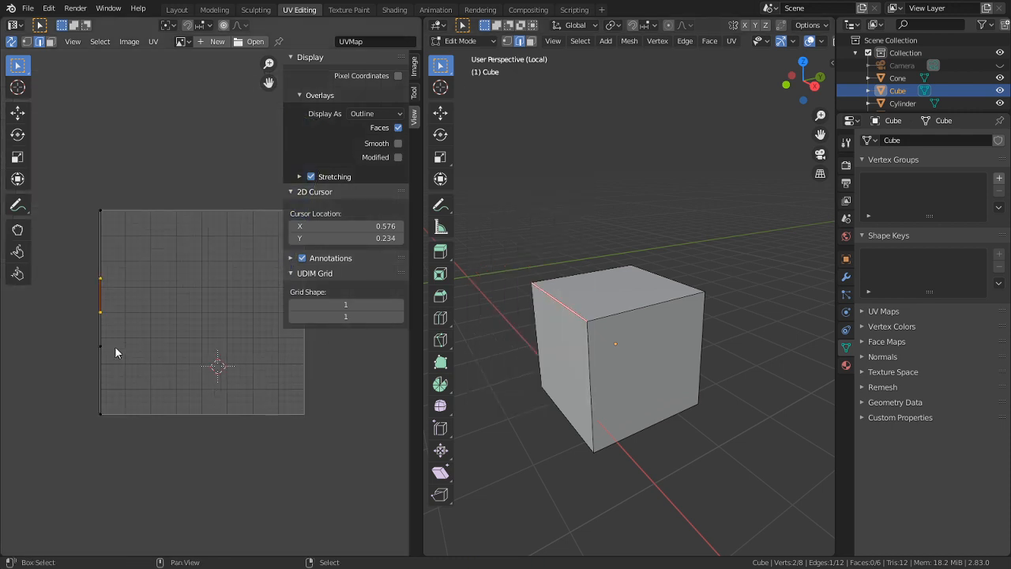
pyautogui.scroll(2, 135, 343)
pyautogui.moveTo(124, 343); pyautogui.dragTo(262, 324, button='middle')
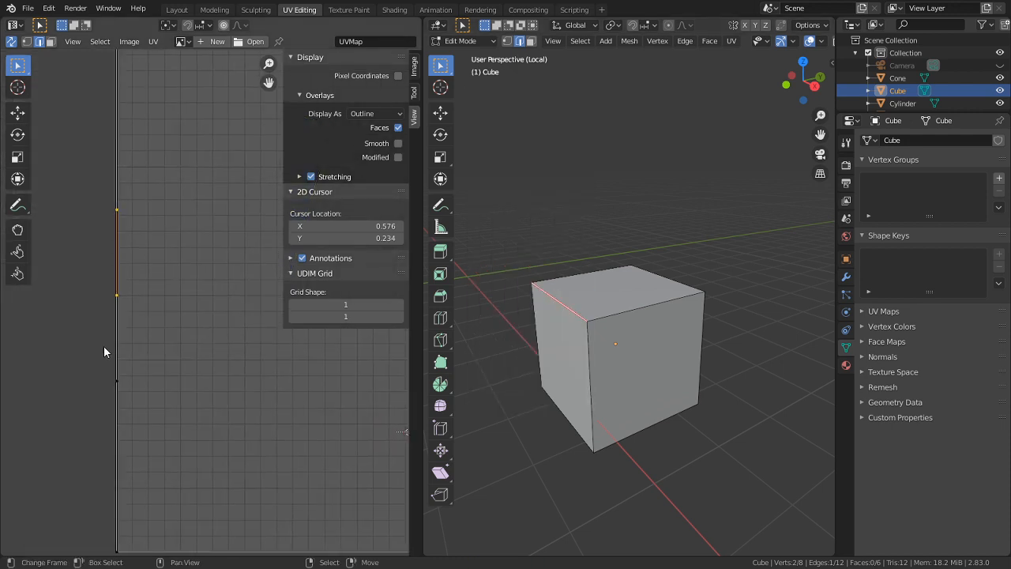
# - Mark two more edges of the cube's top face as seams, so that only one top edge stays unmarked
pyautogui.keyDown('shift'); pyautogui.click(617, 308); pyautogui.keyUp('shift')
pyautogui.keyDown('shift'); pyautogui.click(604, 285); pyautogui.keyUp('shift')
pyautogui.hotkey('ctrl', 'e')
pyautogui.click(599, 284)
pyautogui.moveTo(192, 389); pyautogui.dragTo(383, 385, button='middle')
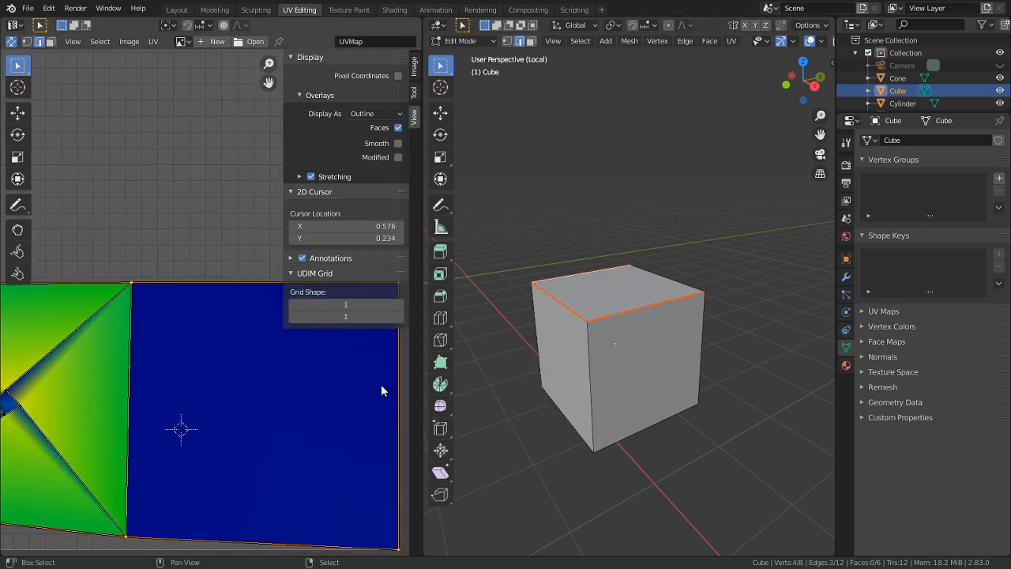
# - Cancel a stray crease and extrusion of a top edge, and merge all of the cube's vertices by distance
pyautogui.moveTo(678, 346); pyautogui.dragTo(542, 333, button='middle')
pyautogui.rightClick(780, 353)
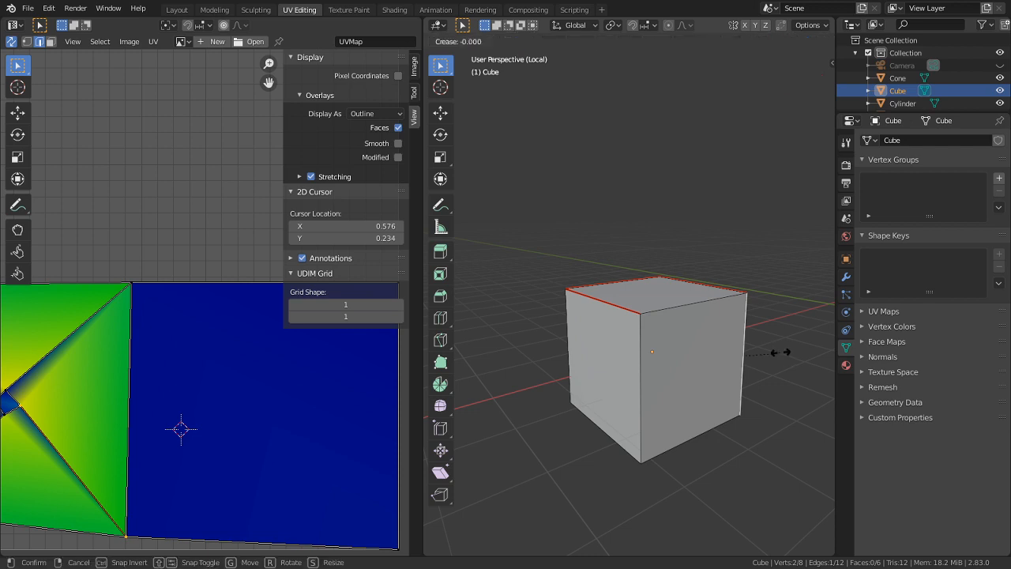
pyautogui.press('e')
pyautogui.rightClick(768, 326)
pyautogui.press('a')
pyautogui.press('m')
pyautogui.click(768, 326)
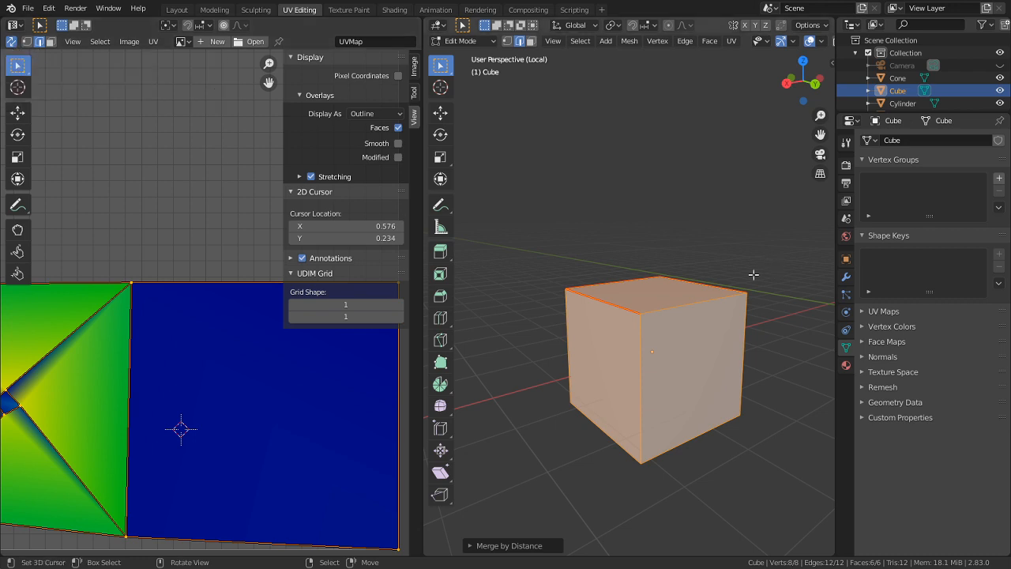
# - Turn UV sync selection off, select several of the cube's edges to compare the UV display, and turn sync back on
pyautogui.click(655, 277)
pyautogui.click(11, 41)
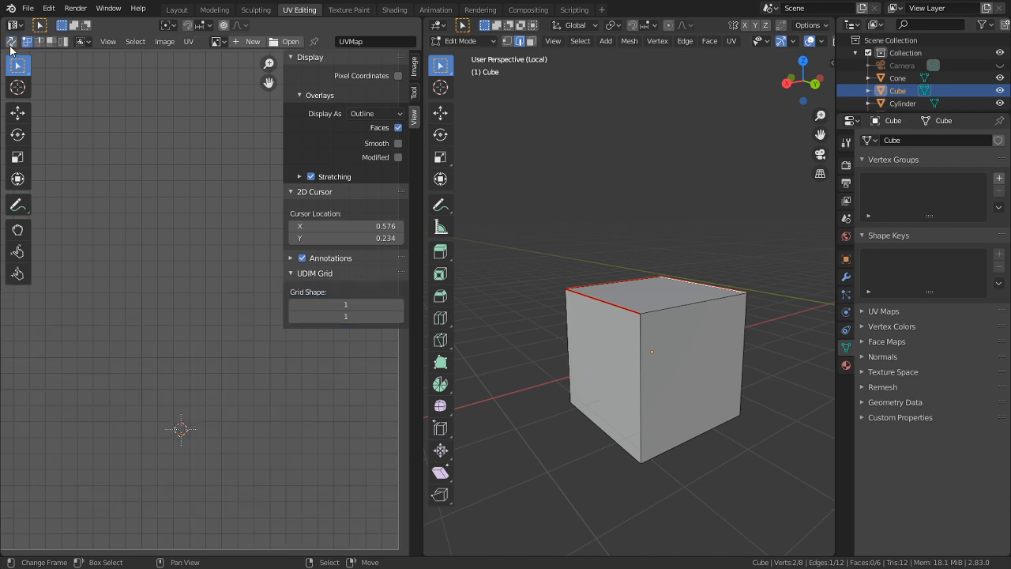
pyautogui.scroll(-5, 151, 263)
pyautogui.rightClick(648, 384)
pyautogui.keyDown('shift'); pyautogui.rightClick(748, 342); pyautogui.keyUp('shift')
pyautogui.keyDown('shift'); pyautogui.rightClick(695, 285); pyautogui.keyUp('shift')
pyautogui.keyDown('shift'); pyautogui.rightClick(579, 335); pyautogui.keyUp('shift')
pyautogui.keyDown('shift'); pyautogui.rightClick(609, 412); pyautogui.keyUp('shift')
pyautogui.keyDown('shift'); pyautogui.rightClick(684, 399); pyautogui.keyUp('shift')
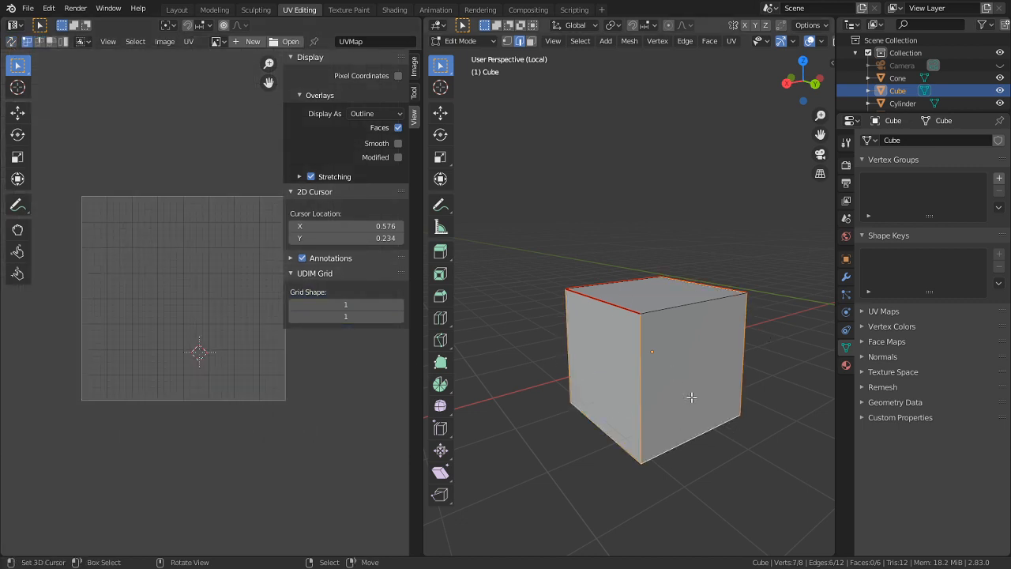
pyautogui.click(12, 41)
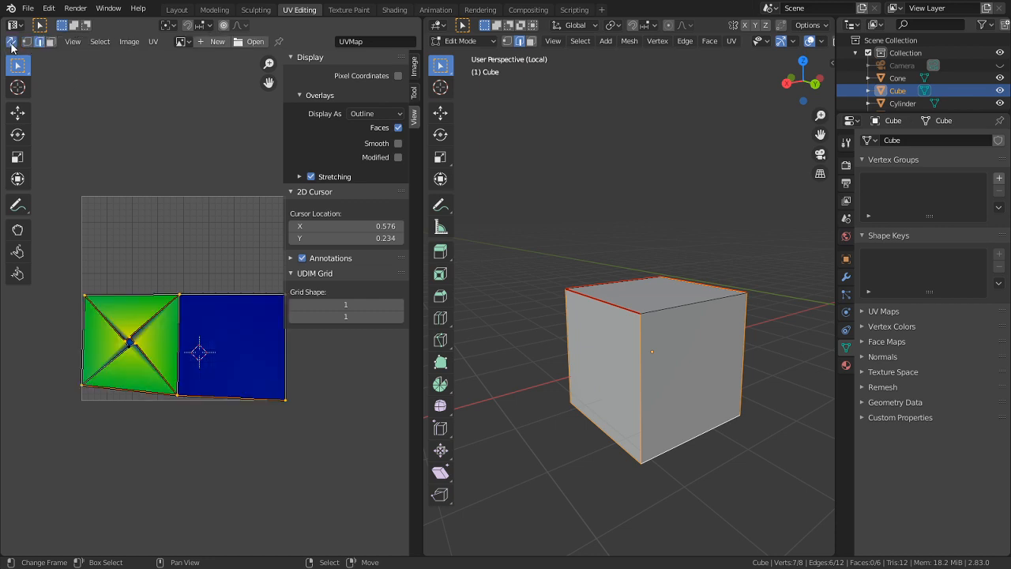
# - Mark the two vertical edges below the ends of the unmarked top edge as seams
pyautogui.hotkey('alt', 'a')
pyautogui.rightClick(744, 356)
pyautogui.keyDown('shift'); pyautogui.rightClick(642, 375); pyautogui.keyUp('shift')
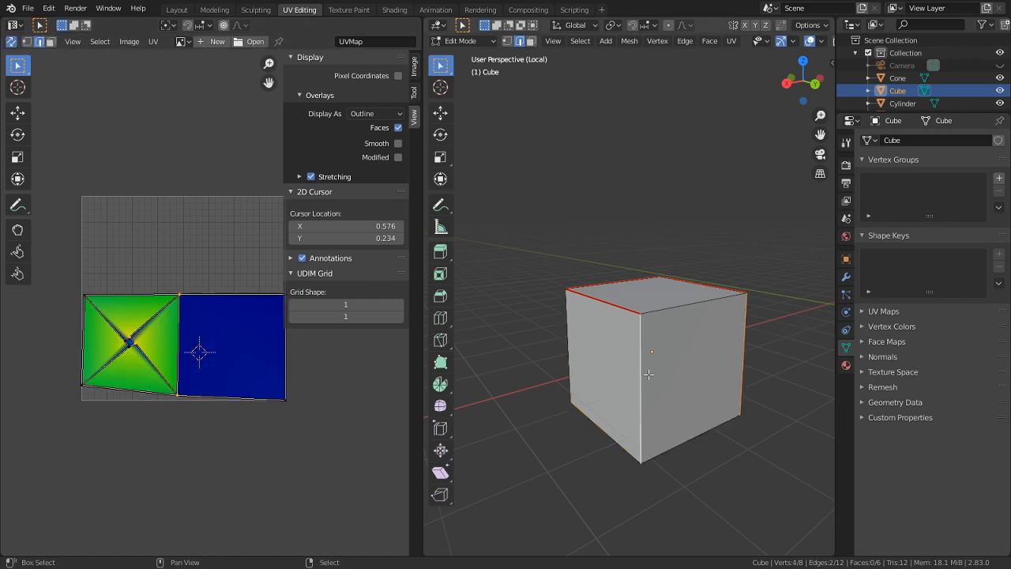
pyautogui.hotkey('ctrl', 'e')
pyautogui.click(647, 373)
# - Add the bottom edges on the cube's two opposite sides to the selection and mark them as seams
pyautogui.moveTo(675, 375); pyautogui.dragTo(748, 372, button='middle')
pyautogui.keyDown('shift'); pyautogui.rightClick(649, 500); pyautogui.keyUp('shift')
pyautogui.moveTo(650, 501); pyautogui.dragTo(468, 461, button='middle')
pyautogui.keyDown('shift'); pyautogui.rightClick(747, 499); pyautogui.keyUp('shift')
pyautogui.hotkey('ctrl', 'e')
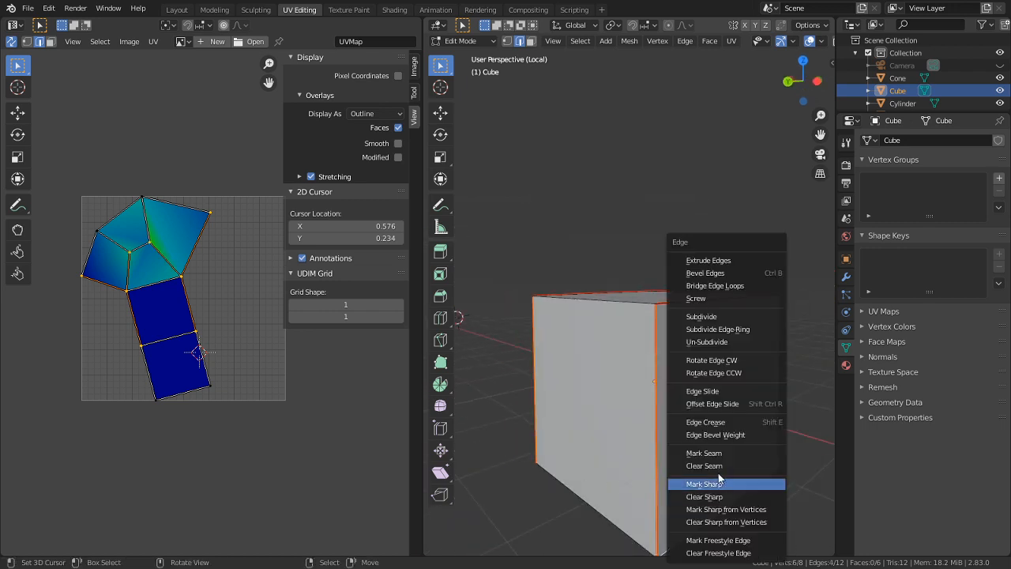
pyautogui.click(721, 453)
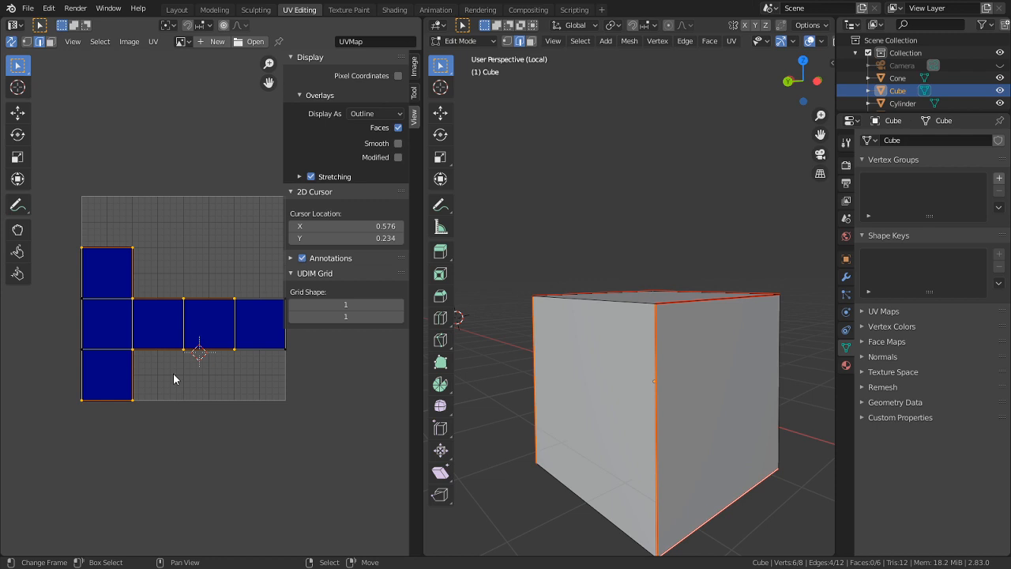
# - Snap the 3D cursor to the cube's unmarked top edge, the hinge of the lid
pyautogui.moveTo(604, 260); pyautogui.dragTo(485, 291, button='middle')
pyautogui.rightClick(550, 297)
pyautogui.moveTo(559, 304); pyautogui.dragTo(717, 297, button='middle')
pyautogui.rightClick(700, 282)
pyautogui.hotkey('shift', 's')
pyautogui.click(685, 356)
# - Rip the top face's edge opposite the hinge loose without moving it
pyautogui.rightClick(541, 292)
pyautogui.moveTo(543, 292); pyautogui.dragTo(576, 253, button='middle')
pyautogui.press('v')
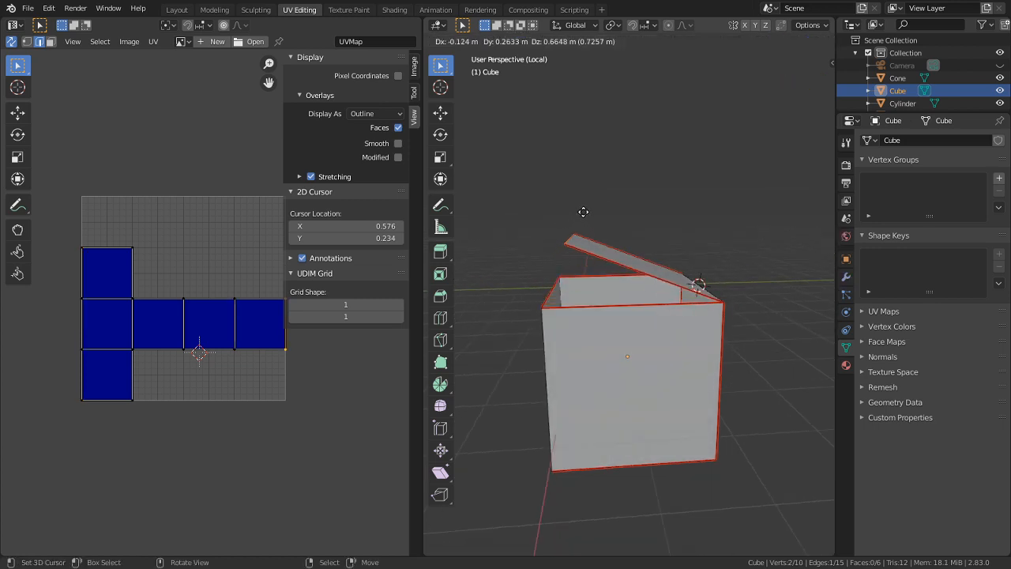
pyautogui.rightClick(583, 211)
# - Set the pivot point to the 3D cursor and rotate the ripped lid edge -90° about the global X axis
pyautogui.press('r')
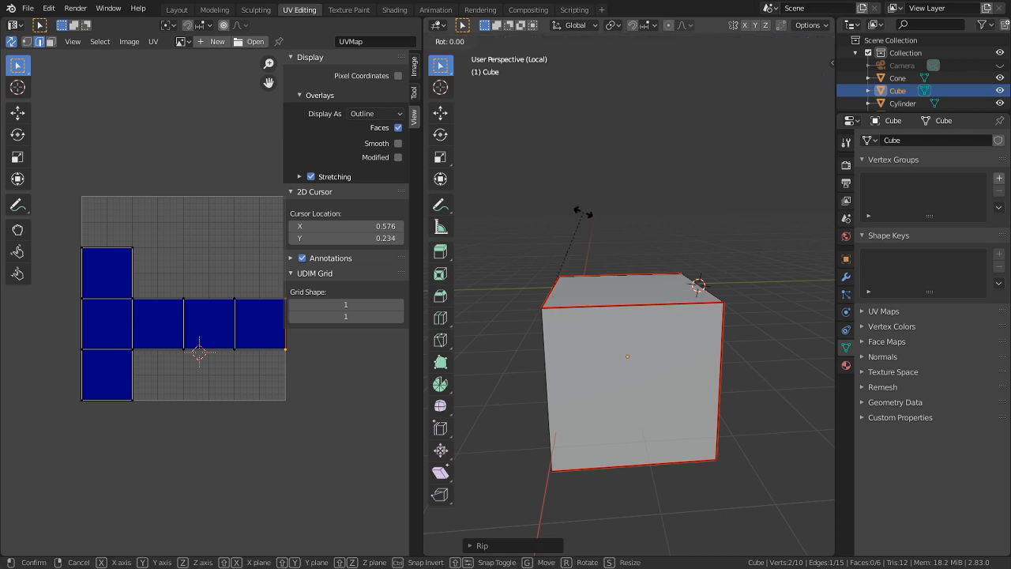
pyautogui.rightClick(584, 212)
pyautogui.click(613, 24)
pyautogui.click(635, 60)
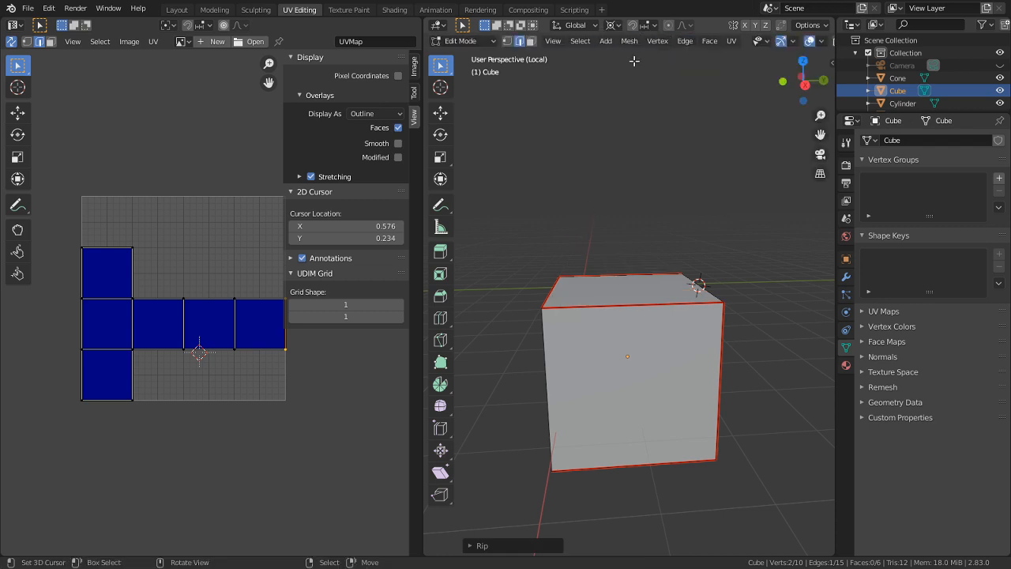
pyautogui.write('r90')
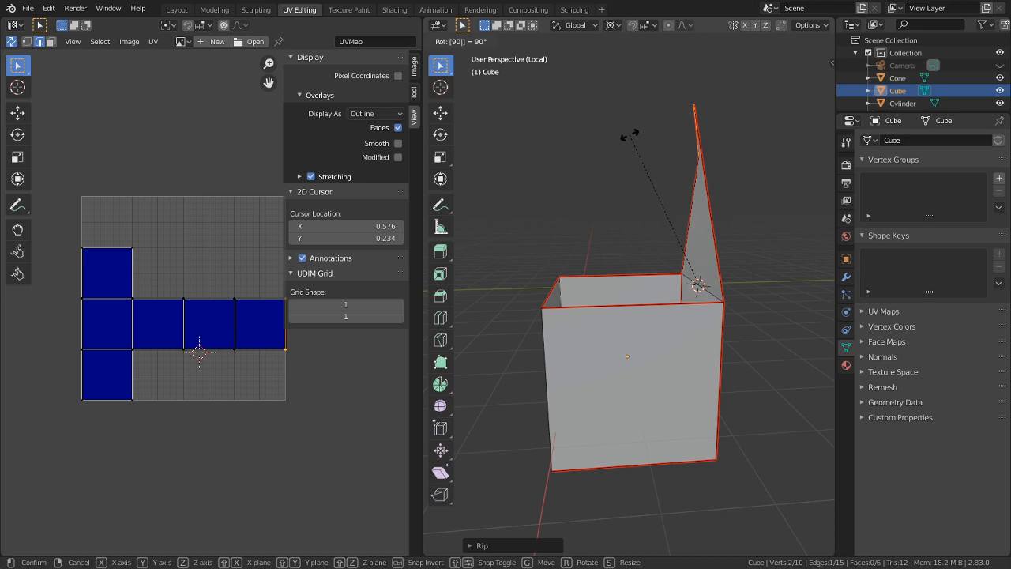
pyautogui.write('x')
pyautogui.press('Return')
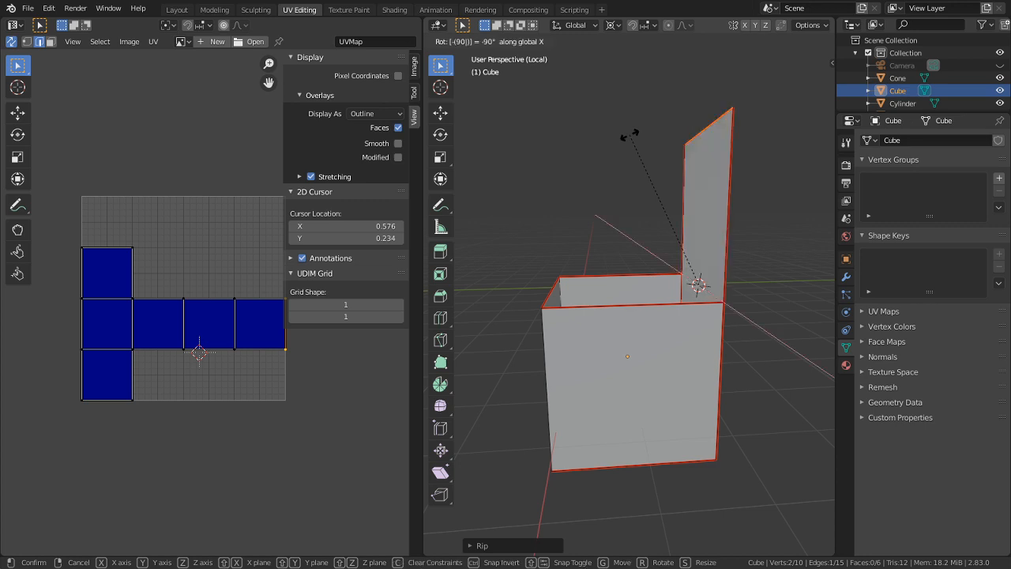
# - Rip the wall below the open lid loose along its two vertical seam edges
pyautogui.moveTo(658, 178); pyautogui.dragTo(662, 332, button='middle')
pyautogui.click(673, 372)
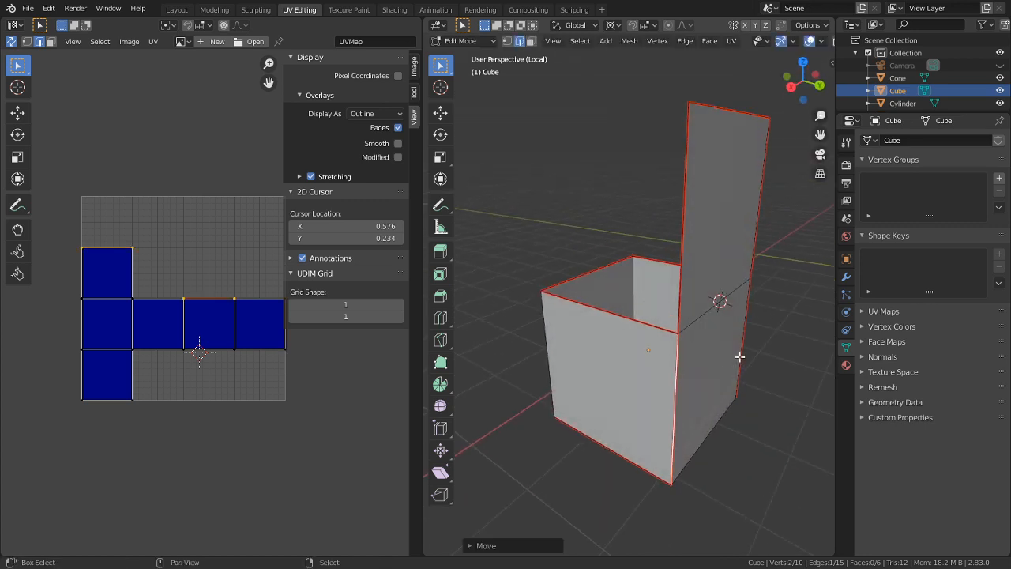
pyautogui.press('v')
pyautogui.rightClick(732, 373)
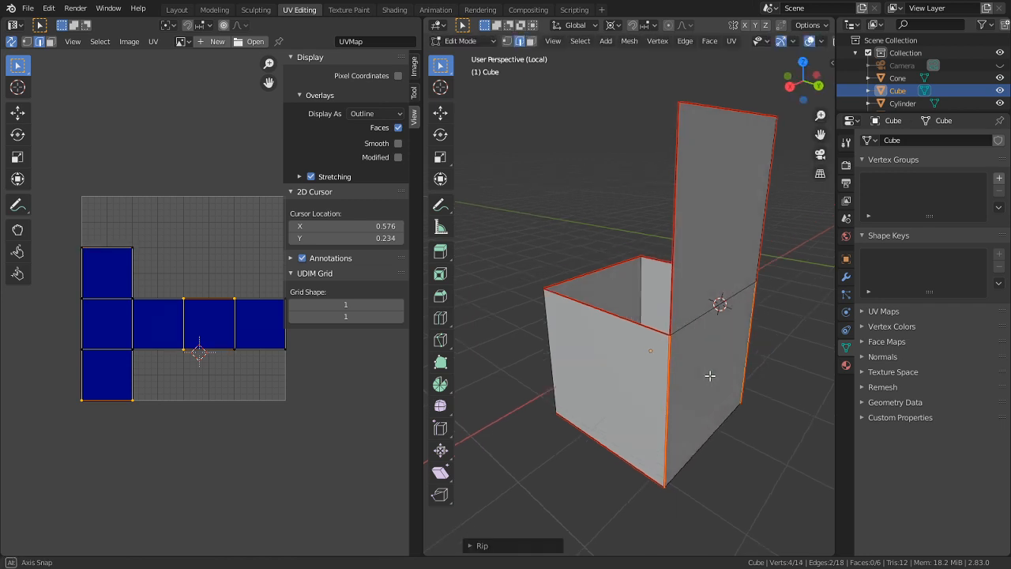
pyautogui.press('v')
pyautogui.click(767, 260)
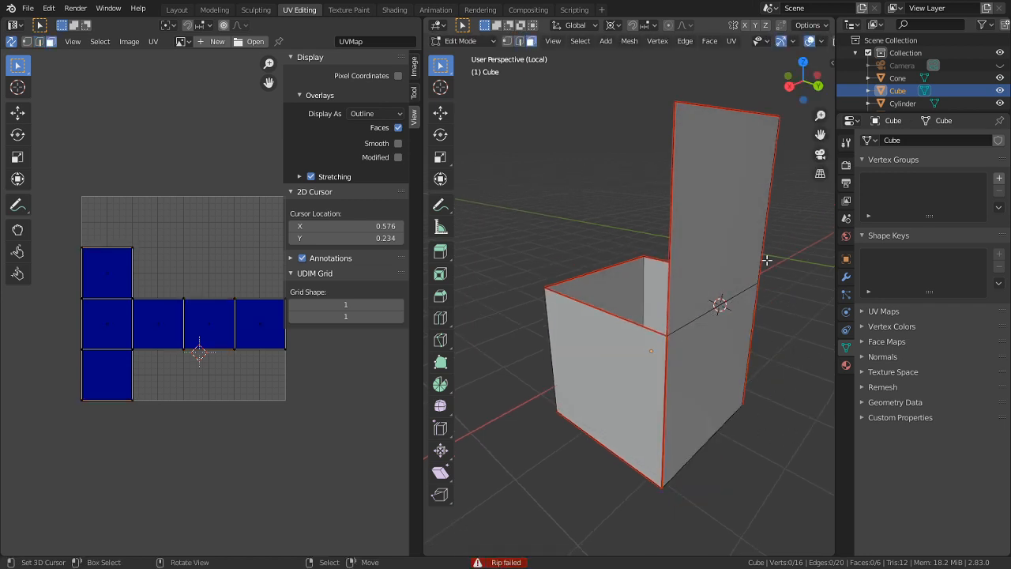
# - Snap the 3D cursor to the loosened wall's bottom edge and rotate the linked wall and lid -90° about the global X axis
pyautogui.click(703, 447)
pyautogui.hotkey('shift', 's')
pyautogui.click(707, 469)
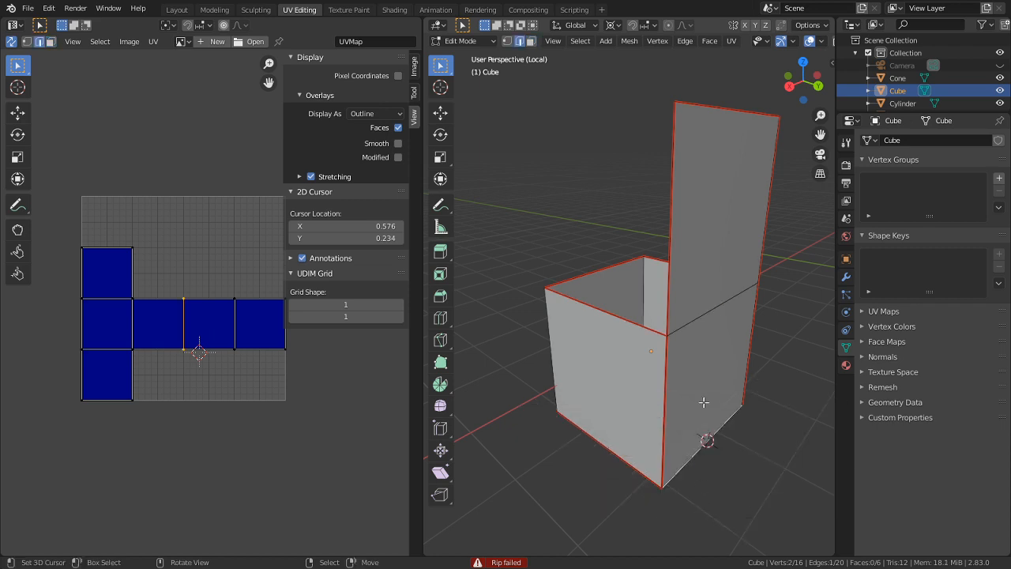
pyautogui.press('3')
pyautogui.press('l')
pyautogui.press('r')
pyautogui.press('x')
pyautogui.press('9')
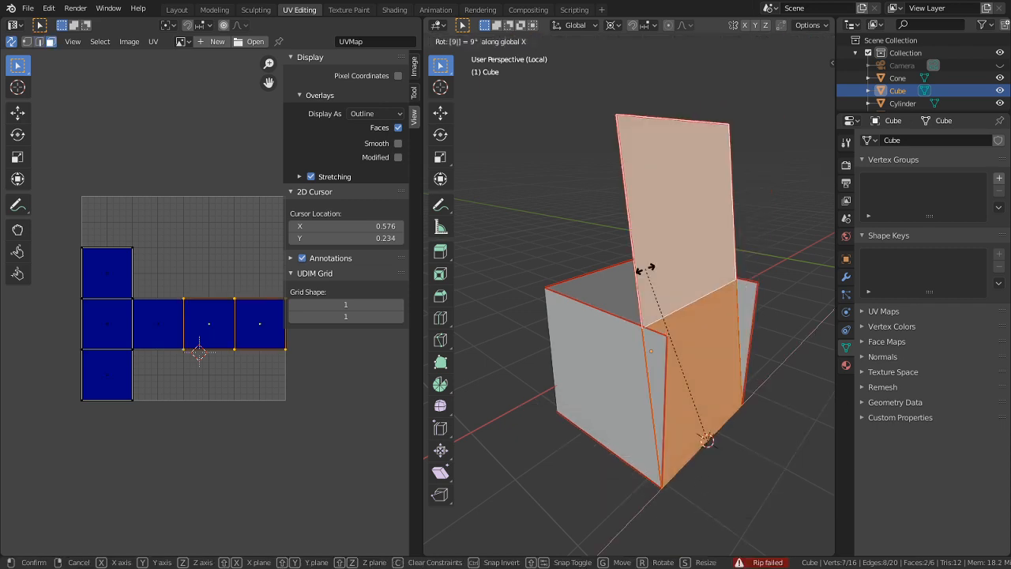
pyautogui.press('0')
pyautogui.press('-')
pyautogui.press('Return')
# - Rip the bottom face's two side edges loose from the side walls, leaving them in place
pyautogui.moveTo(645, 271); pyautogui.dragTo(602, 367, button='middle')
pyautogui.click(614, 396)
pyautogui.press('2')
pyautogui.click(618, 392)
pyautogui.keyDown('shift'); pyautogui.click(745, 492); pyautogui.keyUp('shift')
pyautogui.press('v')
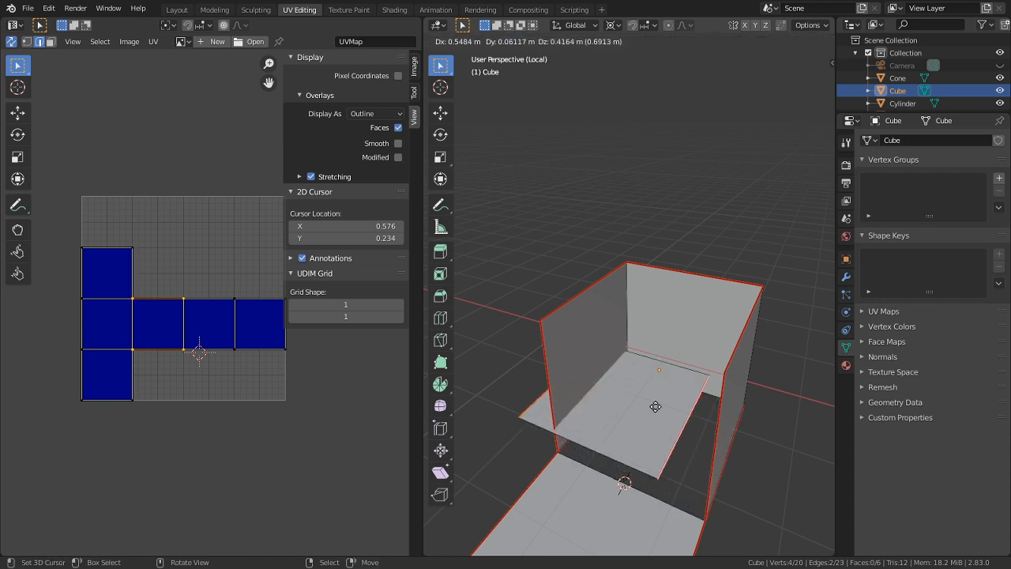
pyautogui.rightClick(682, 436)
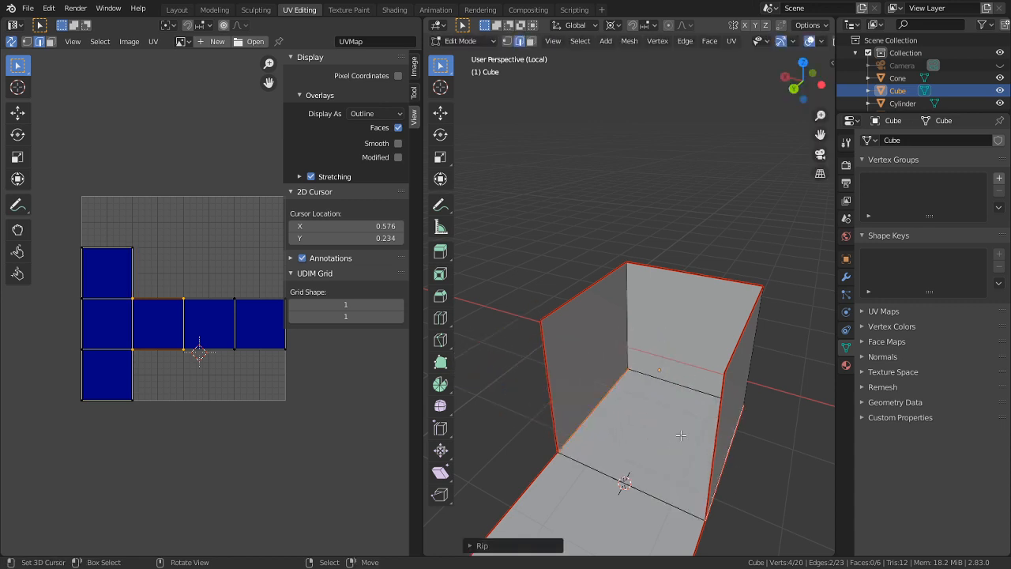
# - Snap the 3D cursor to the vertical edge joining one side wall to the back wall, and select that side wall's face
pyautogui.click(634, 320)
pyautogui.hotkey('shift', 's')
pyautogui.click(632, 387)
pyautogui.moveTo(632, 387); pyautogui.dragTo(655, 380, button='middle')
pyautogui.click(601, 376)
pyautogui.press('3')
pyautogui.click(579, 335)
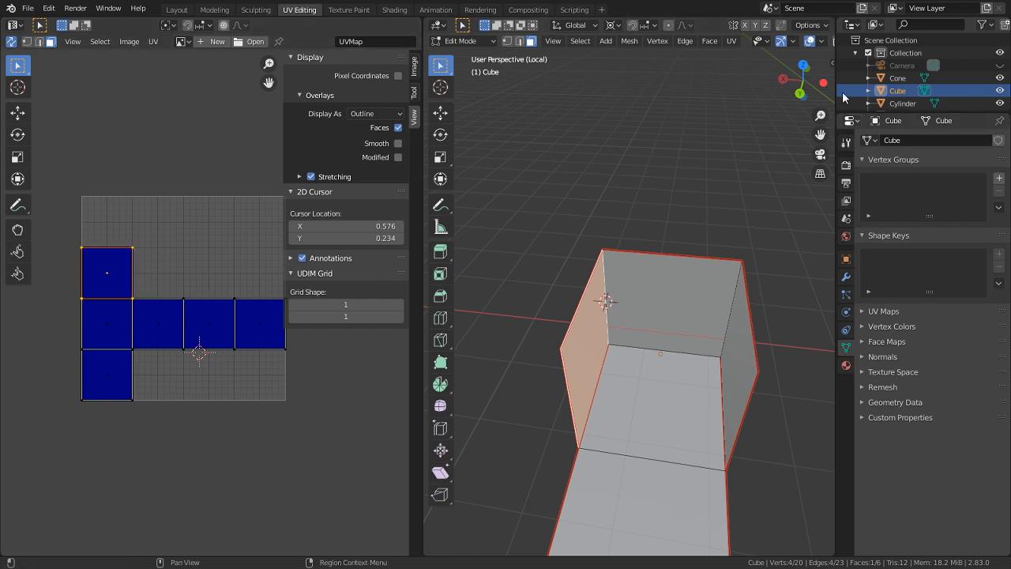
# - Enable X-axis mesh mirroring and try rotating the selected side wall around the 3D cursor
pyautogui.moveTo(718, 184); pyautogui.dragTo(696, 233, button='middle')
pyautogui.scroll(-2, 697, 233)
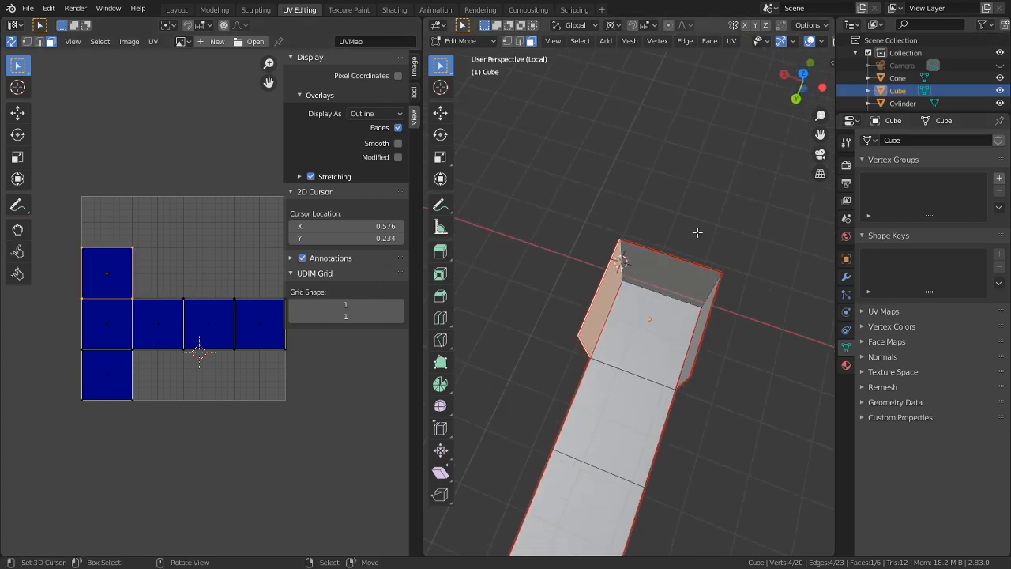
pyautogui.moveTo(657, 118); pyautogui.dragTo(768, 113, button='middle')
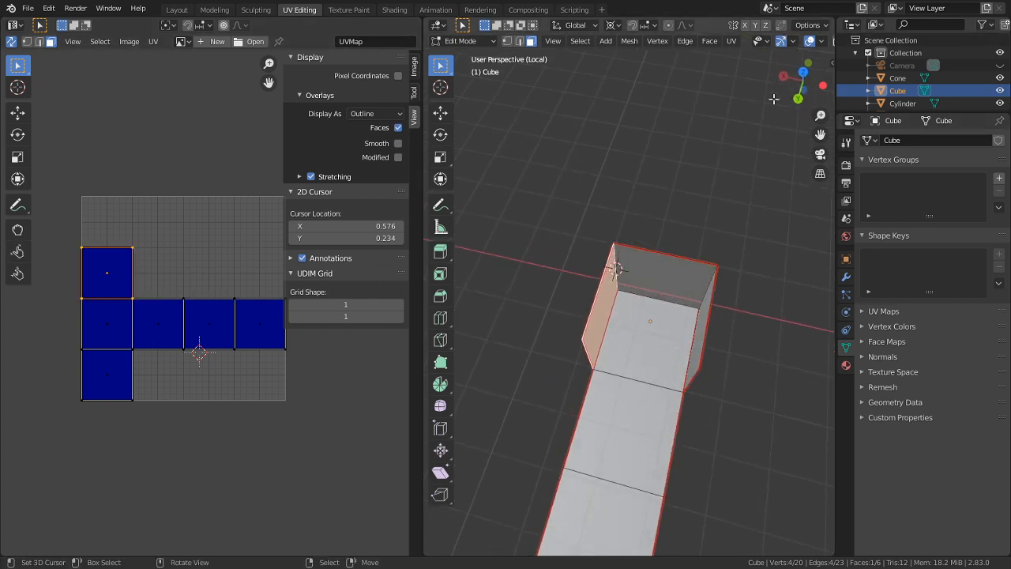
pyautogui.click(745, 25)
pyautogui.press('r')
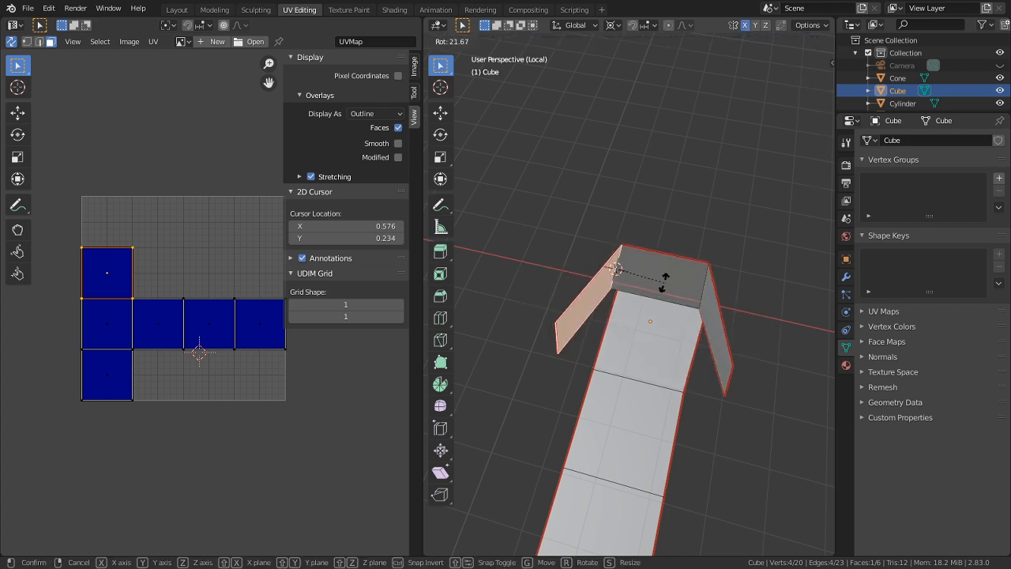
pyautogui.rightClick(664, 280)
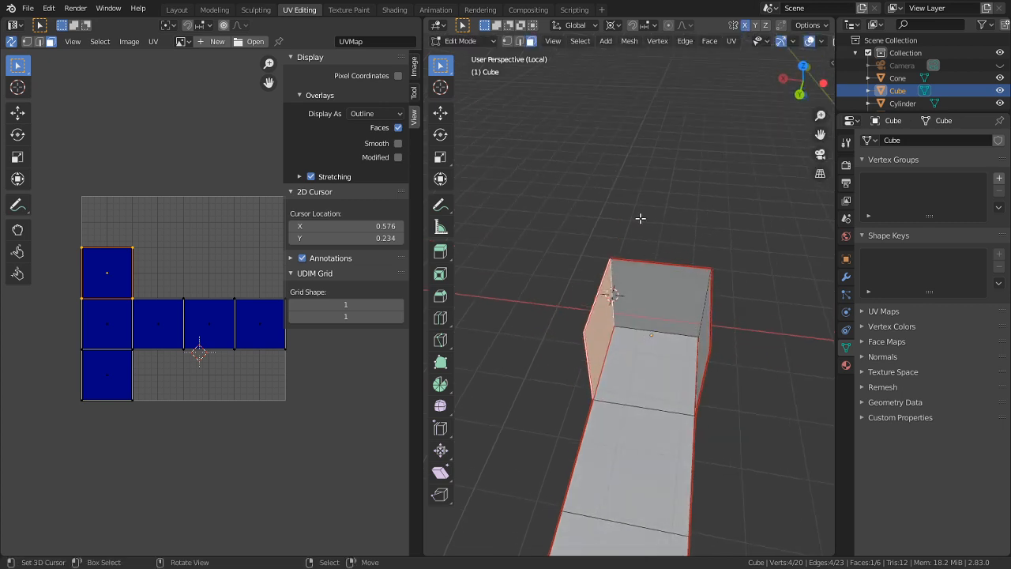
# - Try extruding the side wall along the global Y axis, cancel it, and merge all vertices by distance
pyautogui.press('e')
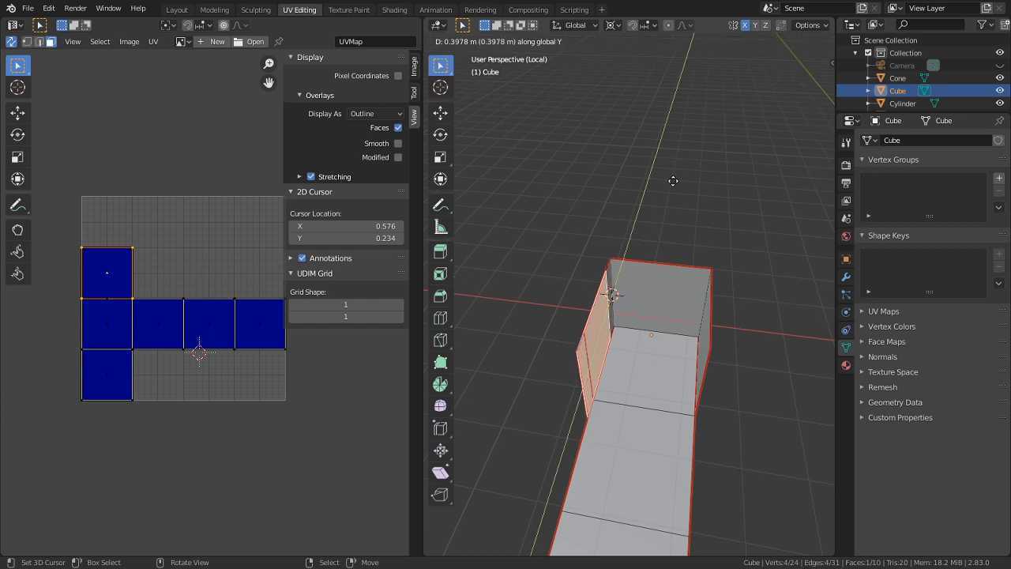
pyautogui.rightClick(677, 169)
pyautogui.press('a')
pyautogui.press('m')
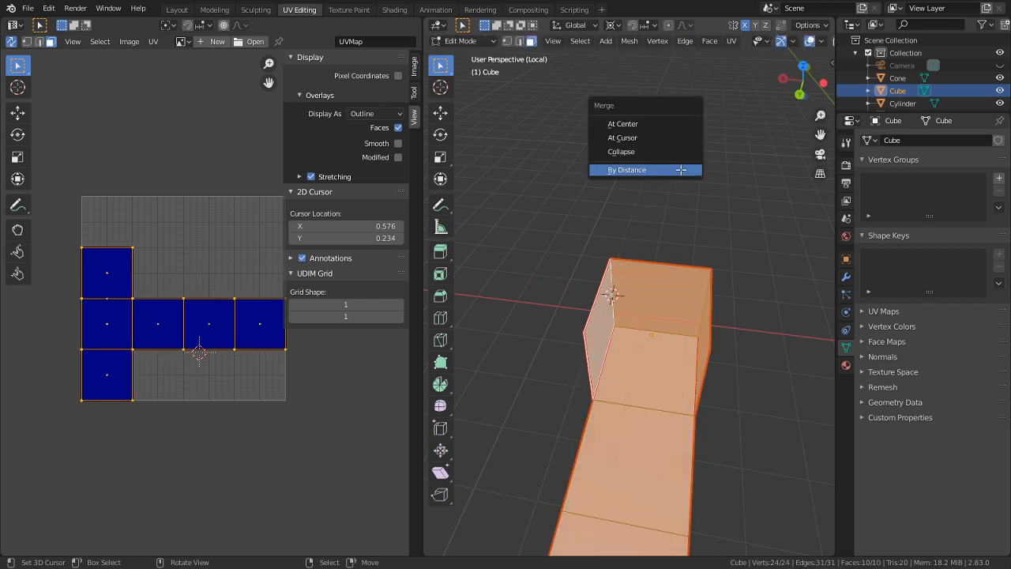
pyautogui.click(680, 169)
# - Detach the side wall's face and try rotating it about the global Y axis
pyautogui.click(602, 338)
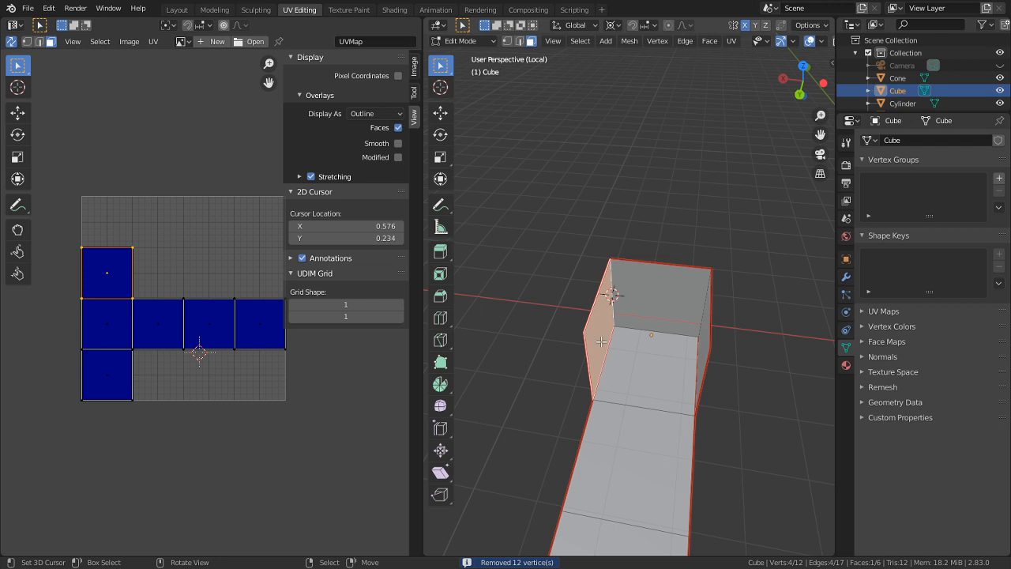
pyautogui.press('v')
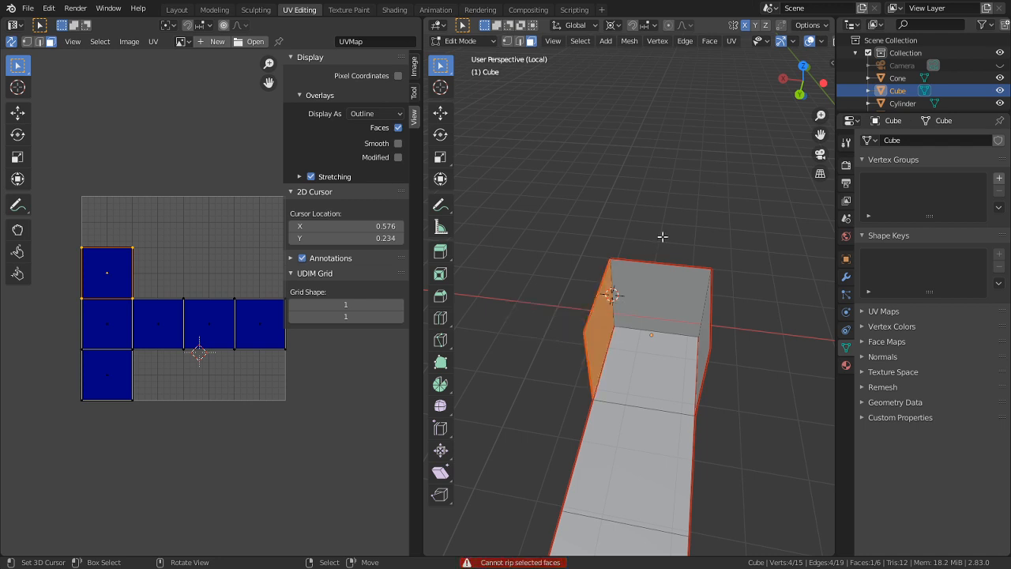
pyautogui.press('r')
pyautogui.press('y')
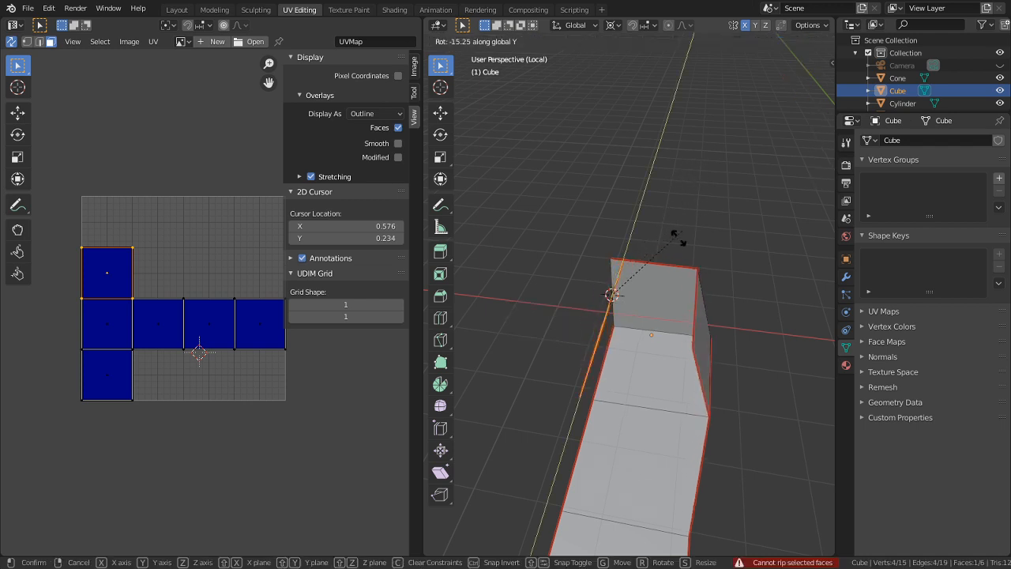
pyautogui.rightClick(675, 267)
# - Split the opposite side wall's face from the mesh and select the first side wall again
pyautogui.rightClick(708, 351)
pyautogui.moveTo(708, 351); pyautogui.dragTo(723, 354, button='middle')
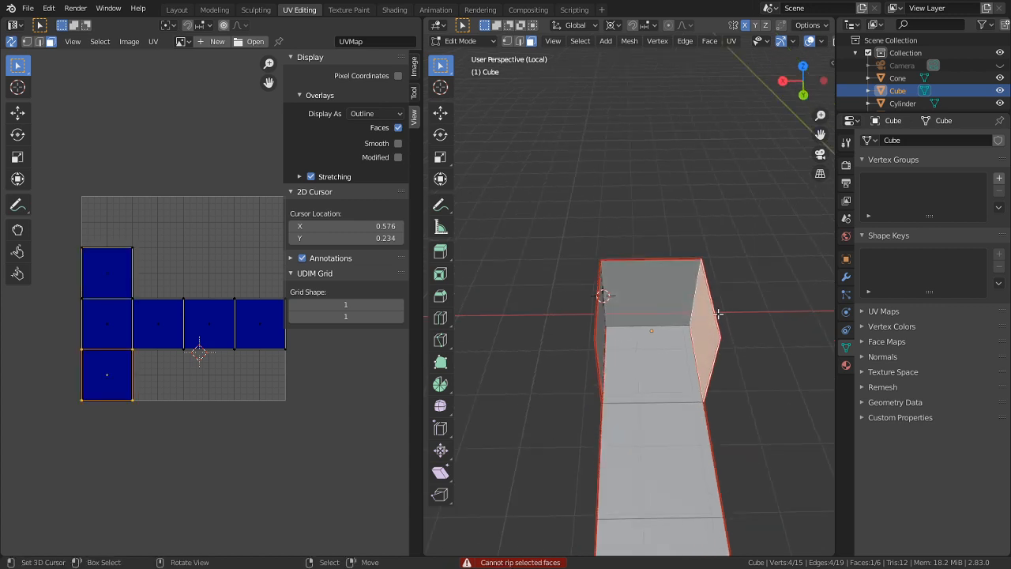
pyautogui.press('y')
pyautogui.moveTo(654, 316); pyautogui.dragTo(637, 320, button='middle')
pyautogui.rightClick(615, 324)
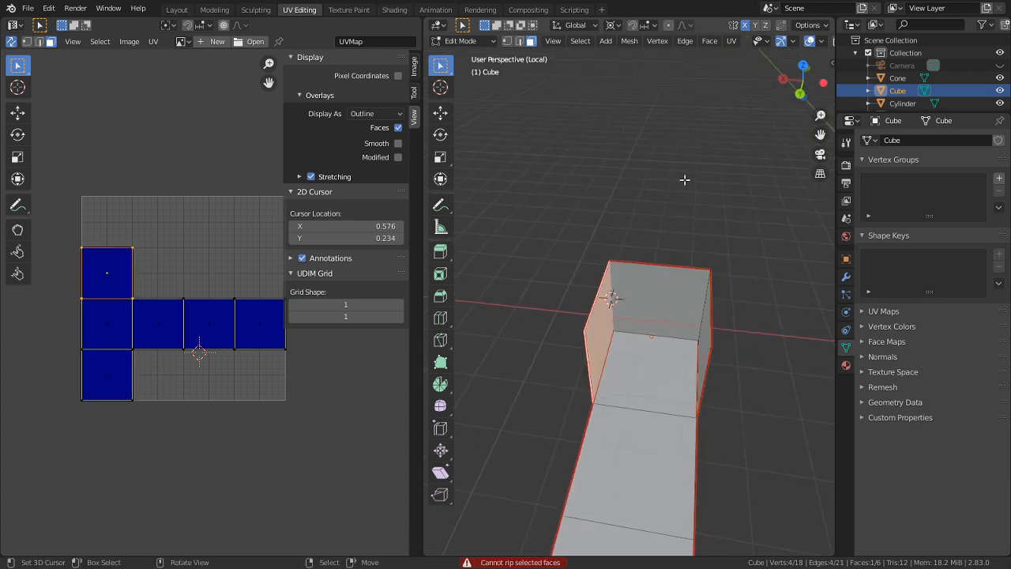
# - Try extruding the side wall along its local Z axis, cancel it, and merge all vertices by distance
pyautogui.press('e')
pyautogui.press('z')
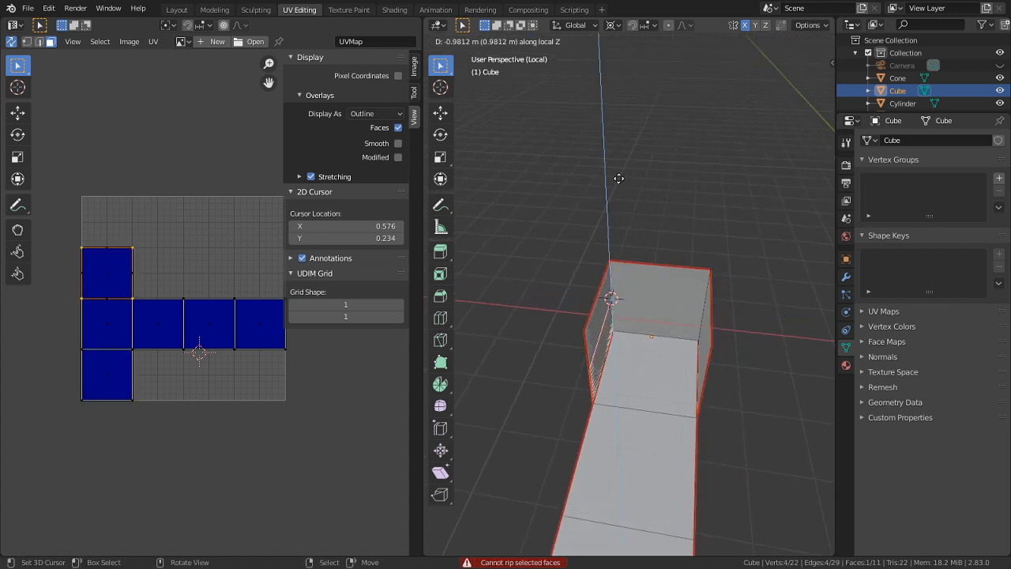
pyautogui.rightClick(618, 179)
pyautogui.press('a')
pyautogui.press('m')
pyautogui.click(619, 178)
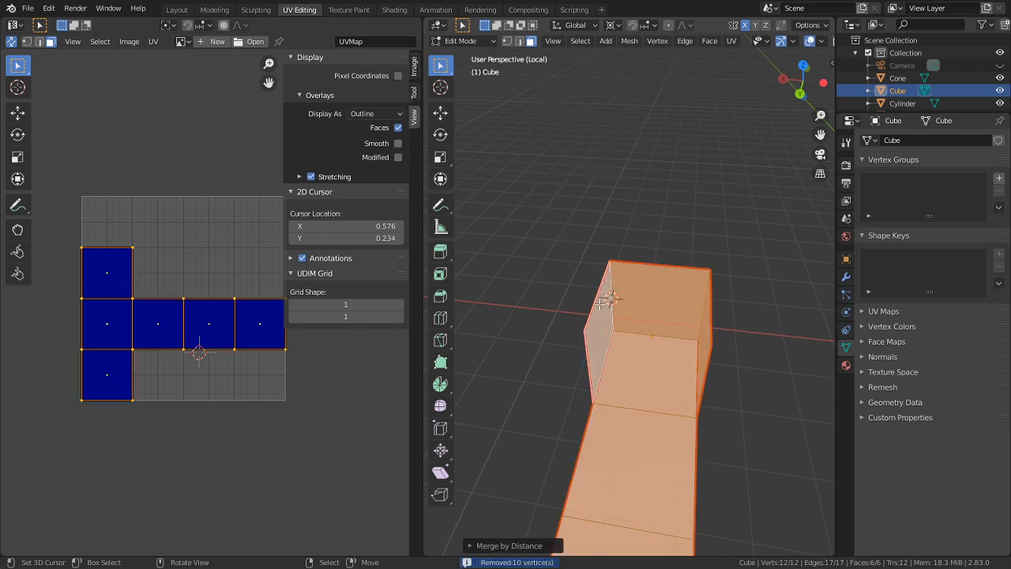
# - Undo the merge by distance and select the first side wall's face again
pyautogui.hotkey('ctrl', 'z')
pyautogui.hotkey('ctrl', 'z')
pyautogui.hotkey('ctrl', 'z')
pyautogui.rightClick(614, 215)
pyautogui.rightClick(597, 323)
pyautogui.press('r')
pyautogui.press('z')
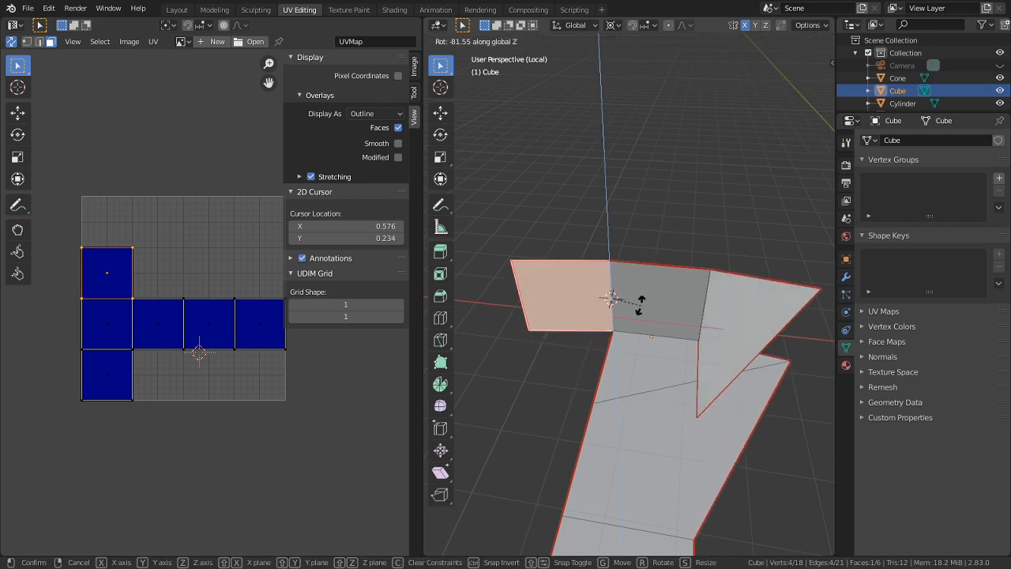
pyautogui.press('Escape')
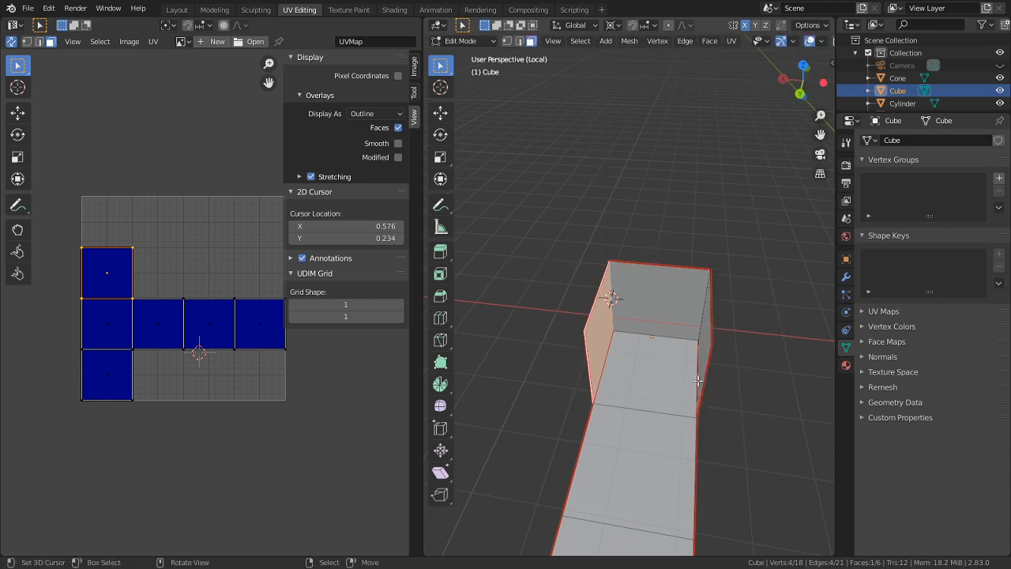
# - Isolate the two side wall faces by hiding the rest, and try transforming both along the global Z axis
pyautogui.keyDown('shift'); pyautogui.click(706, 357); pyautogui.keyUp('shift')
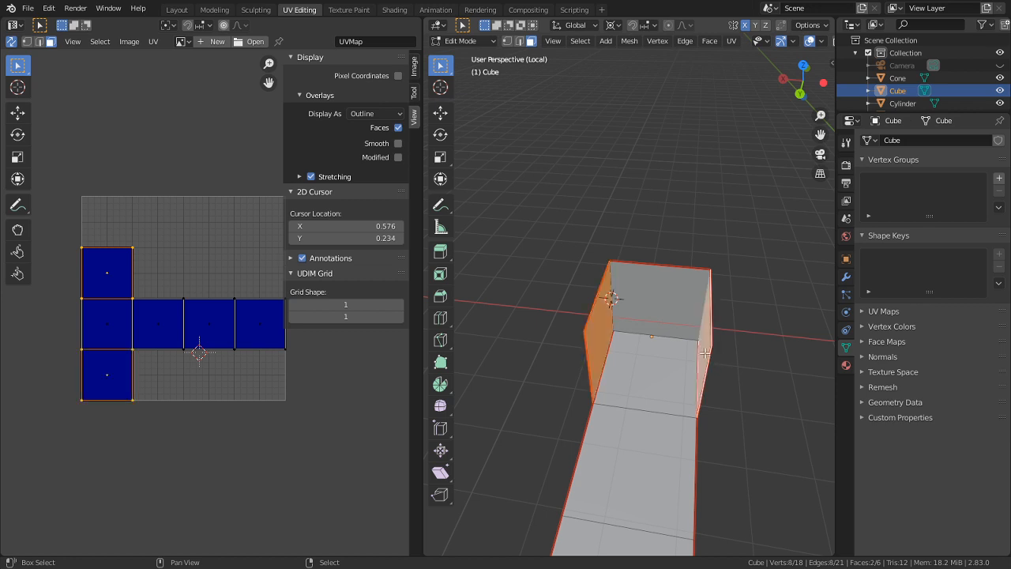
pyautogui.hotkey('shift', 'h')
pyautogui.press('s')
pyautogui.press('z')
pyautogui.press('r')
pyautogui.press('z')
pyautogui.rightClick(685, 330)
# - Merge the isolated faces' vertices by distance and try rotating both faces 90° about the global Z axis
pyautogui.moveTo(684, 330); pyautogui.dragTo(748, 320, button='middle')
pyautogui.press('m')
pyautogui.click(747, 316)
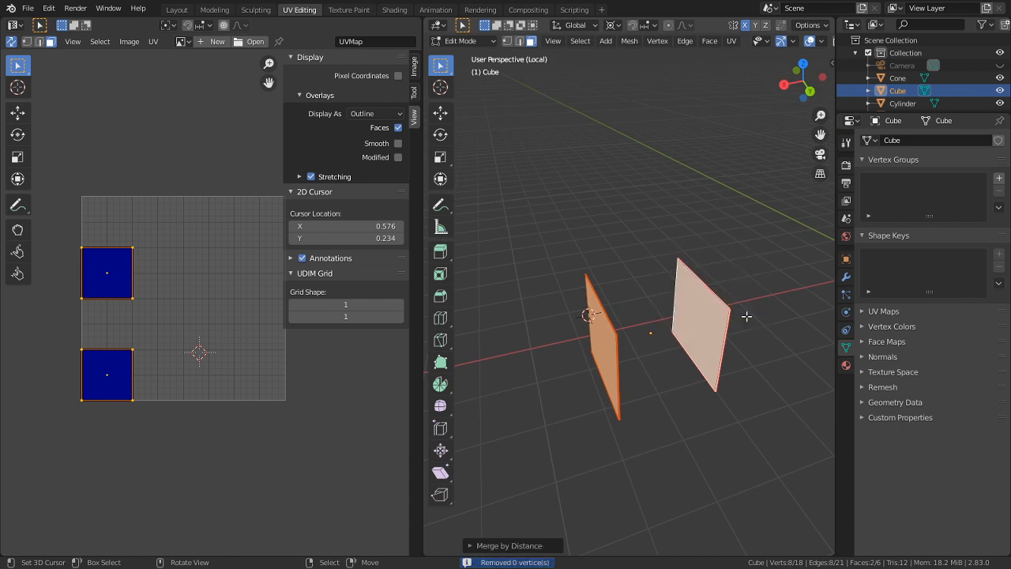
pyautogui.moveTo(705, 282); pyautogui.dragTo(681, 314, button='middle')
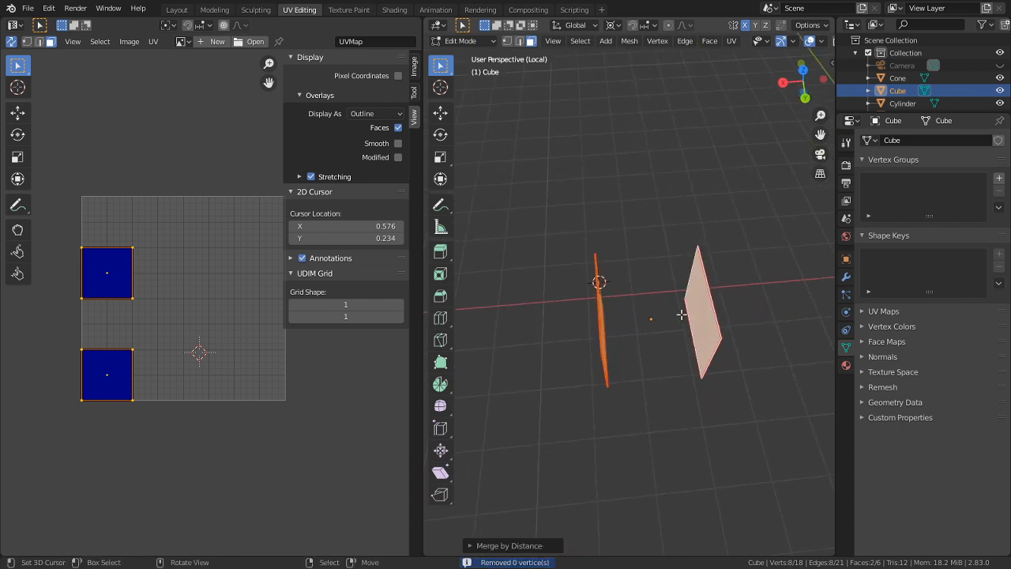
pyautogui.write('rz')
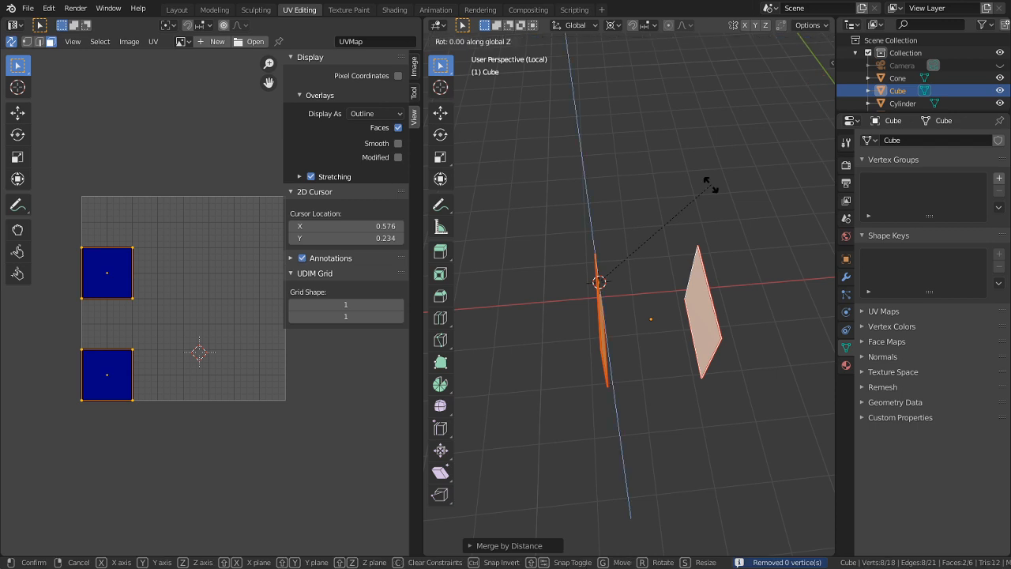
pyautogui.write('90')
pyautogui.press('Return')
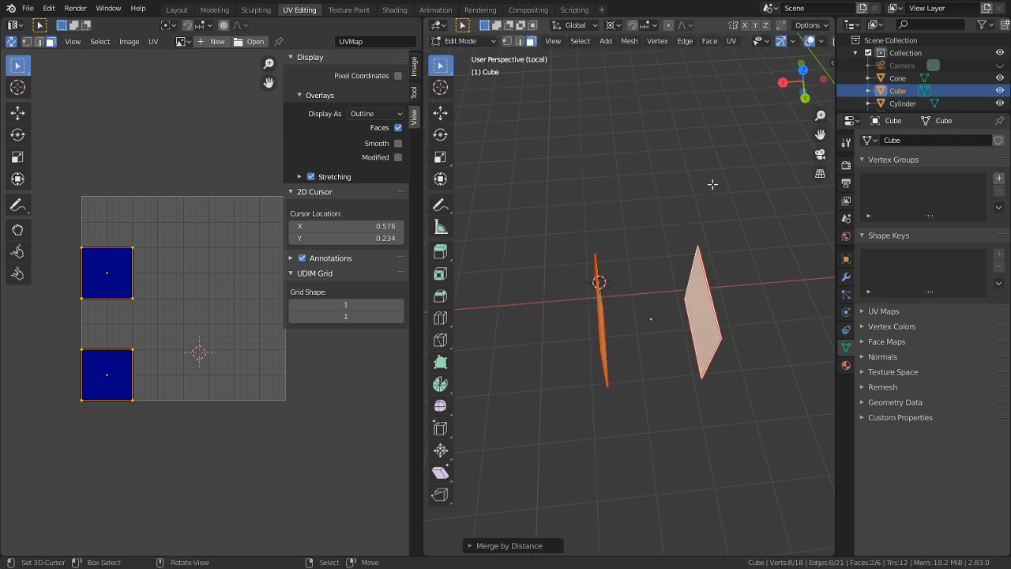
# - Select only the first side wall's face and try rotating it 90° about the global Z axis
pyautogui.hotkey('alt', 'a')
pyautogui.moveTo(659, 237); pyautogui.dragTo(589, 320, button='middle')
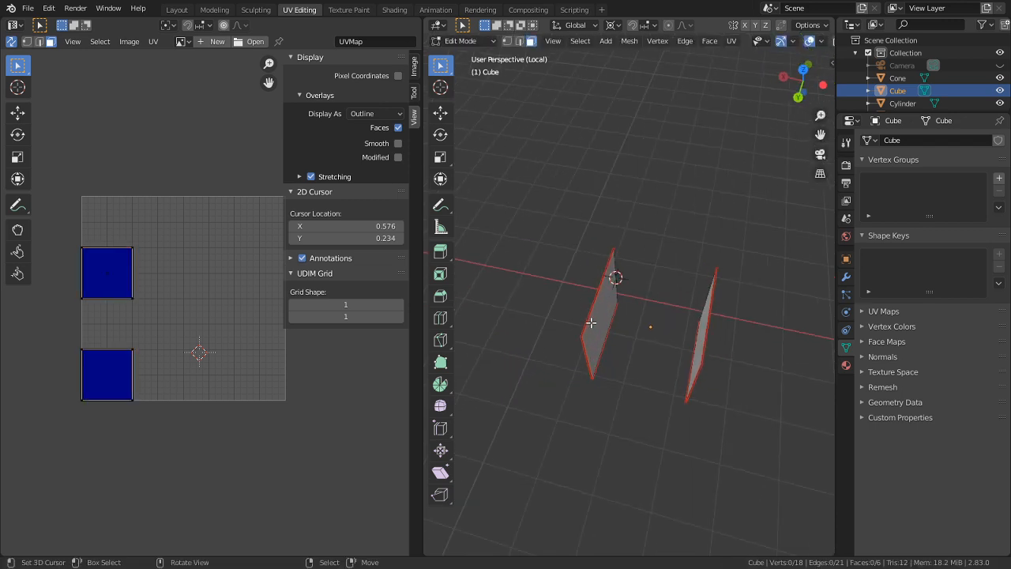
pyautogui.press('l')
pyautogui.write('rz90')
pyautogui.rightClick(671, 194)
# - Turn off X mirroring and rotate the first side wall's face -90° about the global Z axis
pyautogui.moveTo(667, 223); pyautogui.dragTo(661, 198, button='middle')
pyautogui.click(745, 25)
pyautogui.write('rz90-')
pyautogui.press('Return')
# - Select the opposite side wall's hinge edge and snap the 3D cursor to it
pyautogui.moveTo(619, 213); pyautogui.dragTo(755, 300, button='middle')
pyautogui.press('2')
pyautogui.rightClick(656, 269)
pyautogui.hotkey('shift', 's')
pyautogui.click(640, 338)
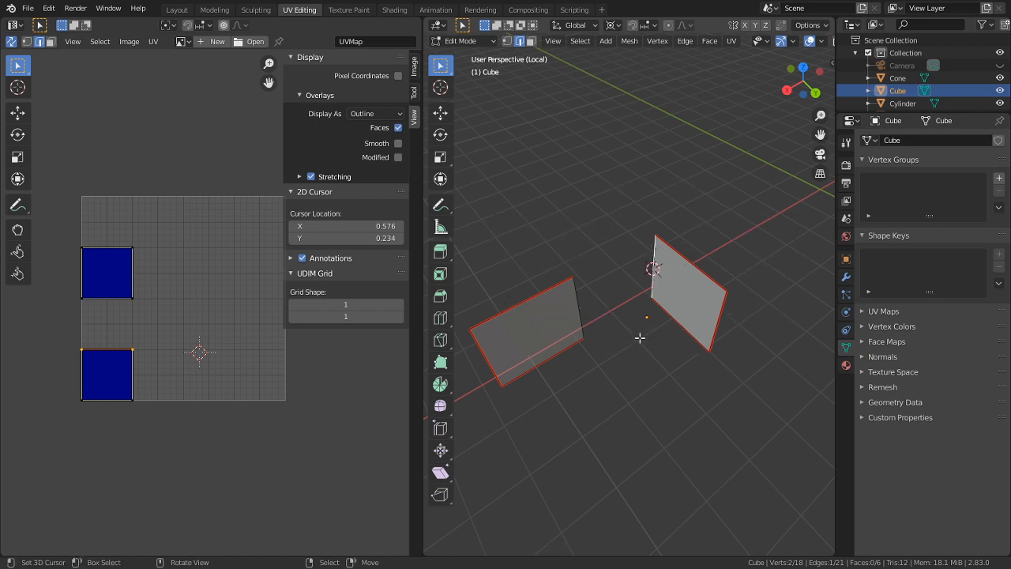
# - Rotate the opposite side wall's face 90° about the global Z axis and reveal the hidden faces
pyautogui.press('l')
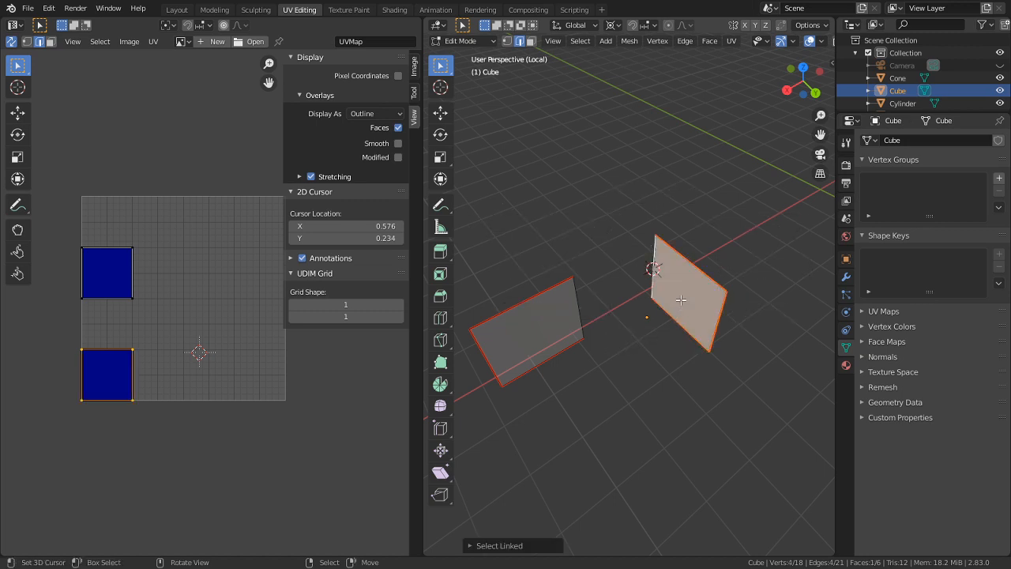
pyautogui.write('rz')
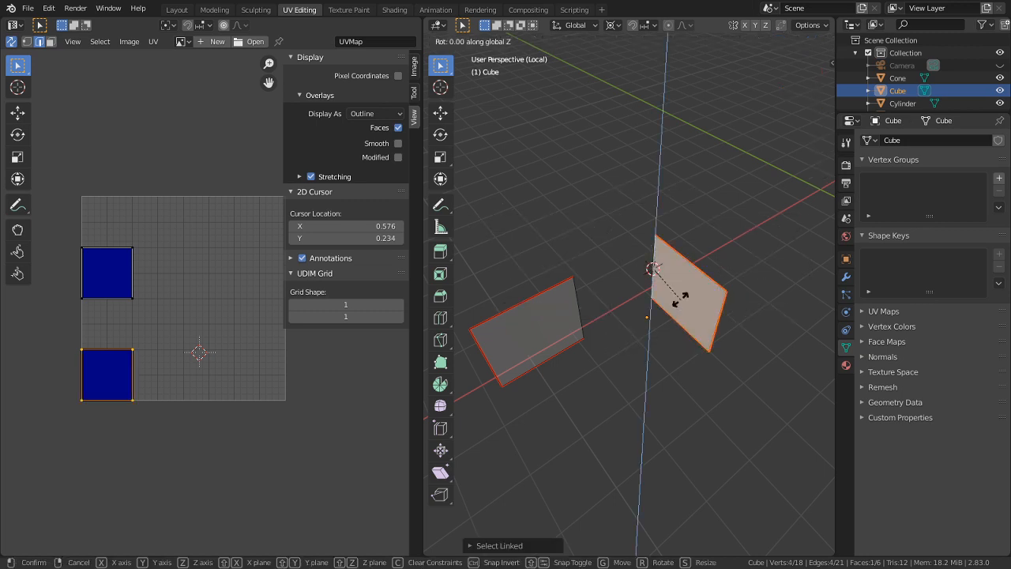
pyautogui.write('90')
pyautogui.press('Return')
pyautogui.hotkey('alt', 'h')
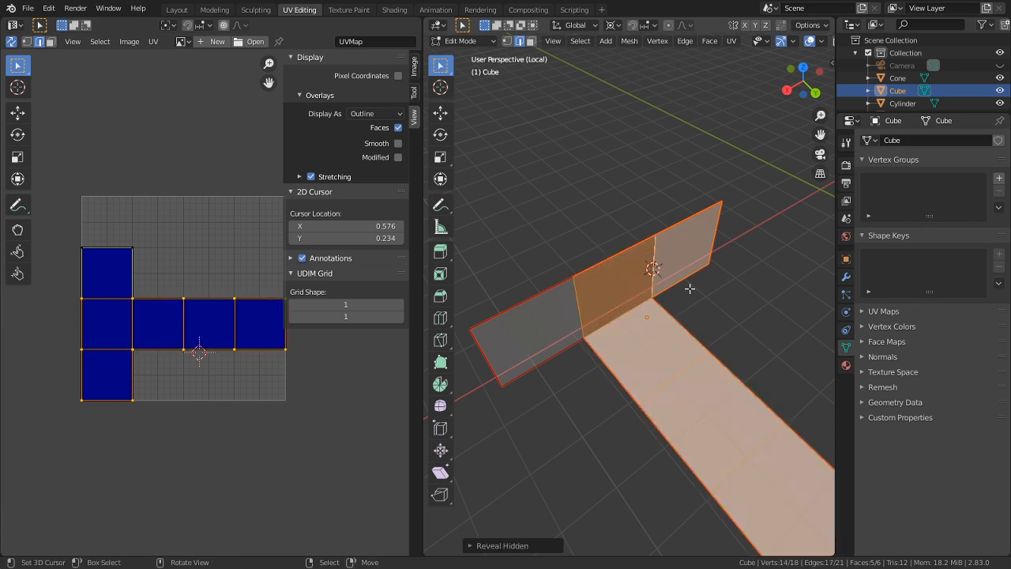
# - Place the 3D cursor on the edge joining the standing walls to the strip and rotate the three wall faces 90° about global X
pyautogui.click(577, 101)
pyautogui.keyDown('shift'); pyautogui.rightClick(619, 318); pyautogui.keyUp('shift')
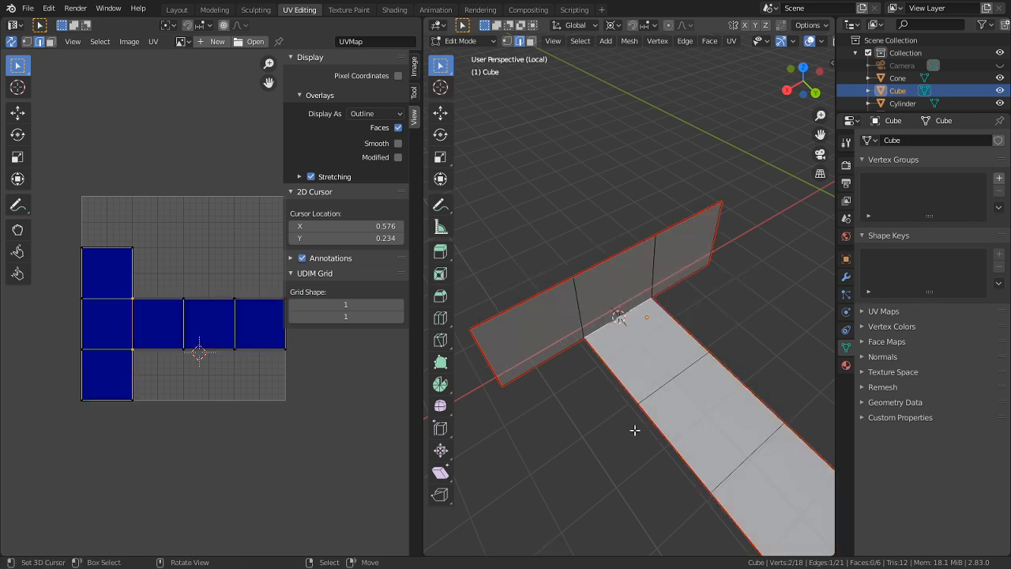
pyautogui.press('alt')
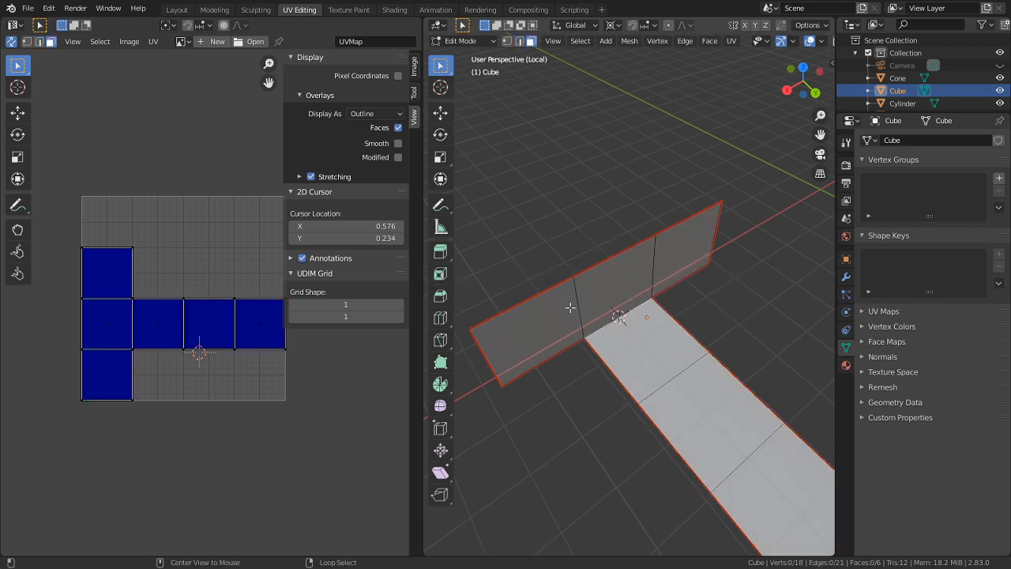
pyautogui.press('c')
pyautogui.moveTo(536, 331)
pyautogui.mouseDown()
pyautogui.moveTo(726, 163)
pyautogui.moveTo(632, 273)
pyautogui.moveTo(681, 251)
pyautogui.mouseUp()
pyautogui.press('Escape')
pyautogui.write('rx')
pyautogui.write('90')
pyautogui.press('Return')
# - Compare the flattened T-shaped mesh with its UV layout from several angles
pyautogui.scroll(-4, 656, 264)
pyautogui.moveTo(655, 264); pyautogui.dragTo(612, 378, button='middle')
pyautogui.scroll(3, 636, 359)
pyautogui.moveTo(710, 361); pyautogui.dragTo(697, 314, button='middle')
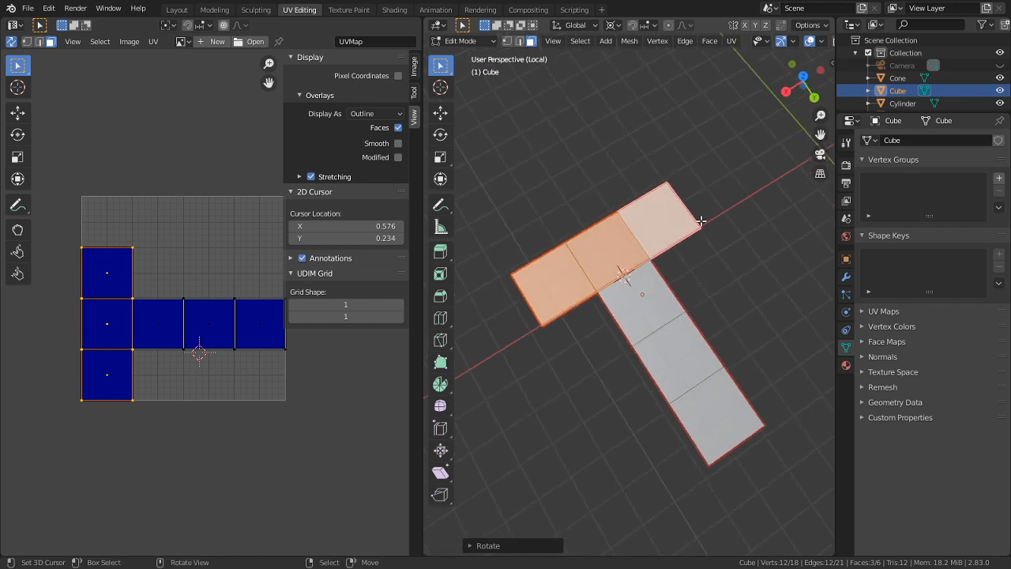
pyautogui.moveTo(706, 248); pyautogui.dragTo(809, 253, button='middle')
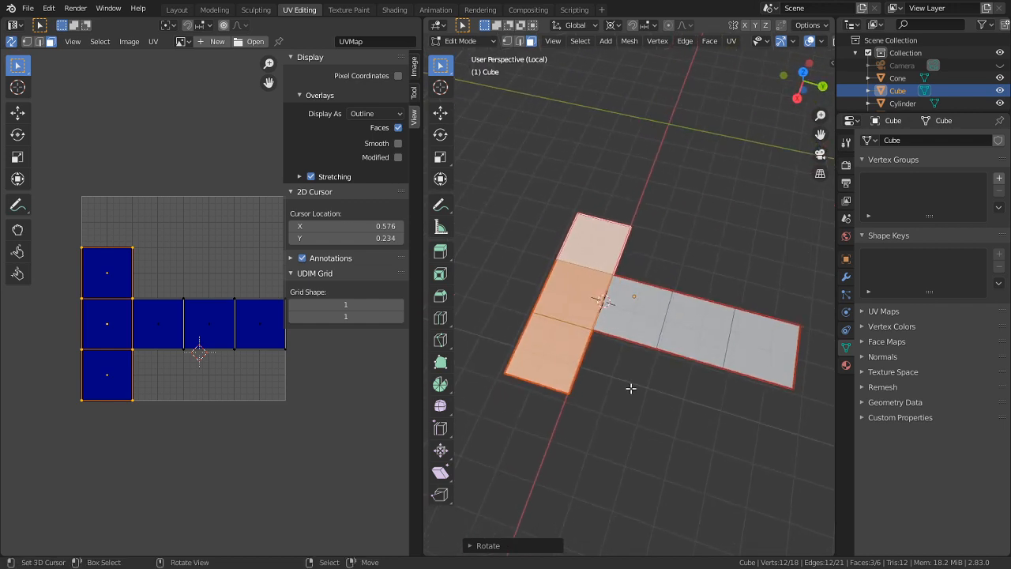
pyautogui.moveTo(622, 312); pyautogui.dragTo(602, 272, button='middle')
pyautogui.click(654, 179)
pyautogui.moveTo(662, 237); pyautogui.dragTo(587, 331, button='middle')
pyautogui.keyDown('shift'); pyautogui.moveTo(735, 293); pyautogui.dragTo(642, 299, button='middle'); pyautogui.keyUp('shift')
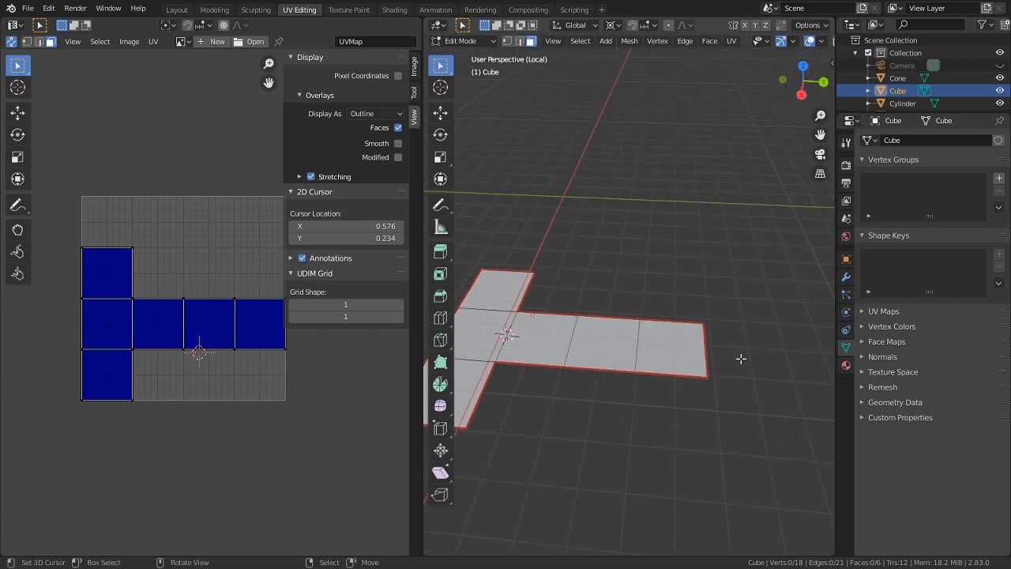
pyautogui.scroll(-1, 653, 350)
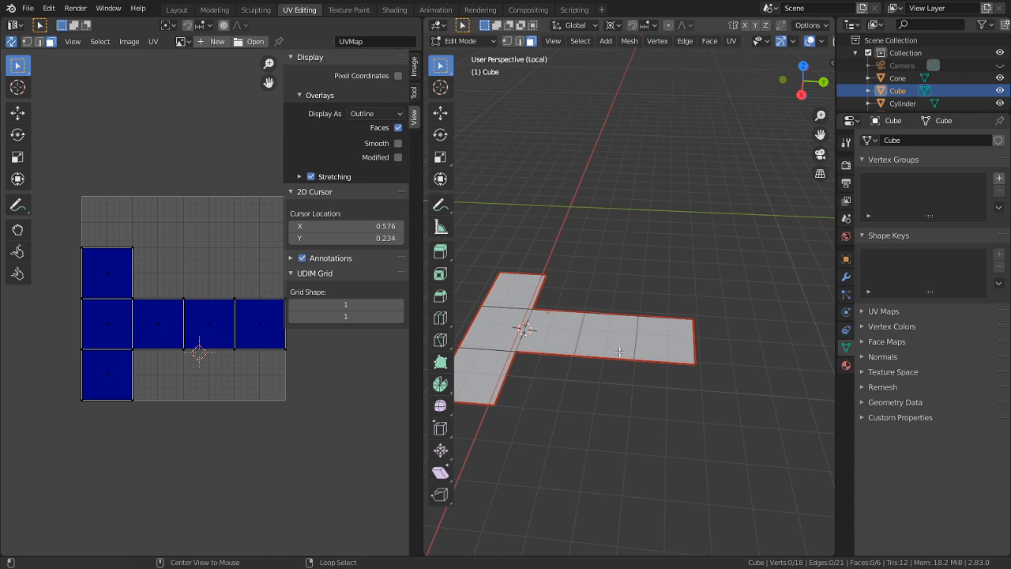
# - Return to Object Mode, delete the unfolded cube and leave the local view
pyautogui.press('Tab')
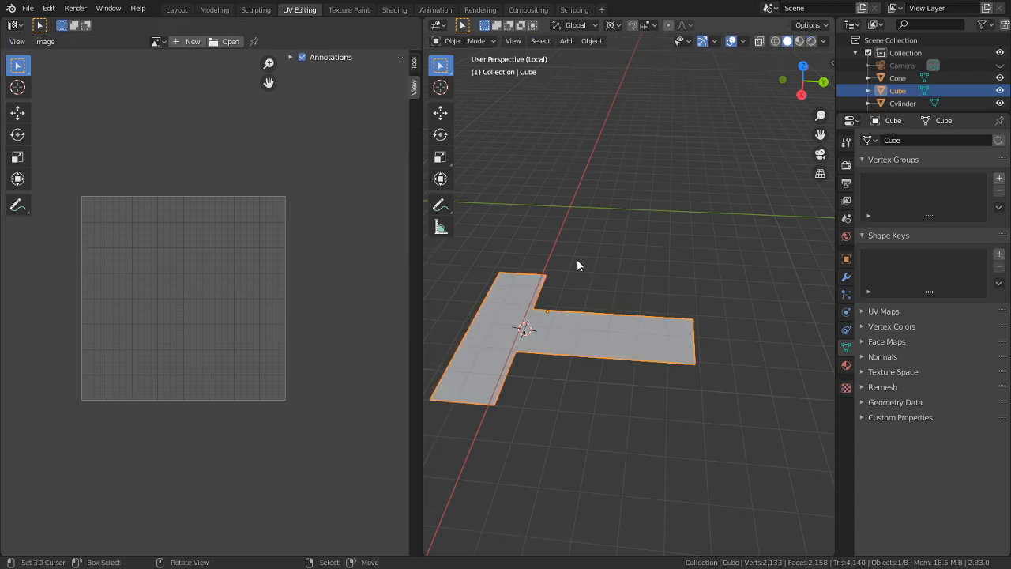
pyautogui.press('x')
pyautogui.click(463, 167)
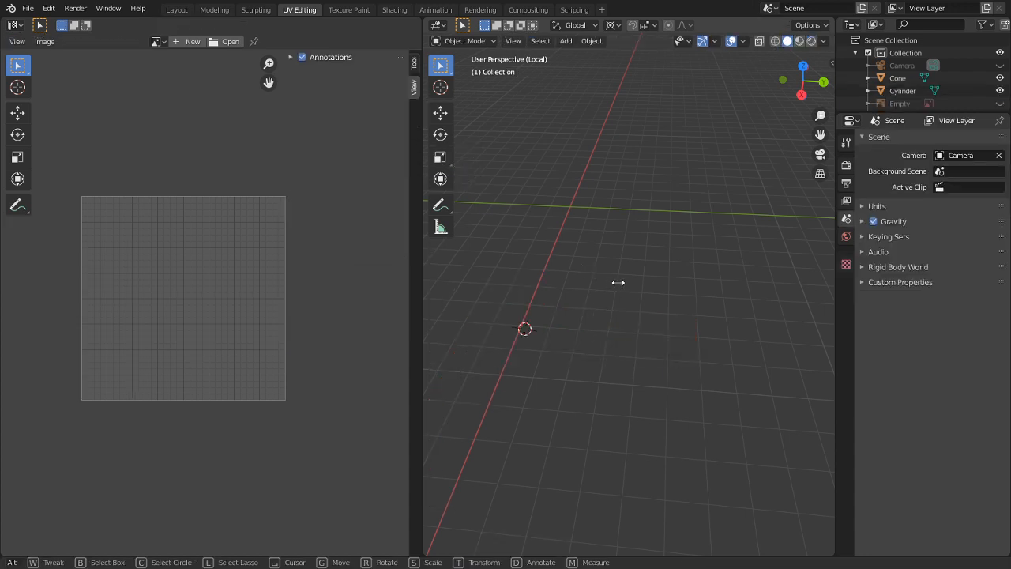
pyautogui.press('.')
pyautogui.press('Escape')
pyautogui.press('/')
# - Open the cylinder in Edit Mode and examine its default UV layout
pyautogui.scroll(3, 630, 307)
pyautogui.keyDown('shift'); pyautogui.moveTo(631, 307); pyautogui.dragTo(512, 313, button='middle'); pyautogui.keyUp('shift')
pyautogui.click(603, 312)
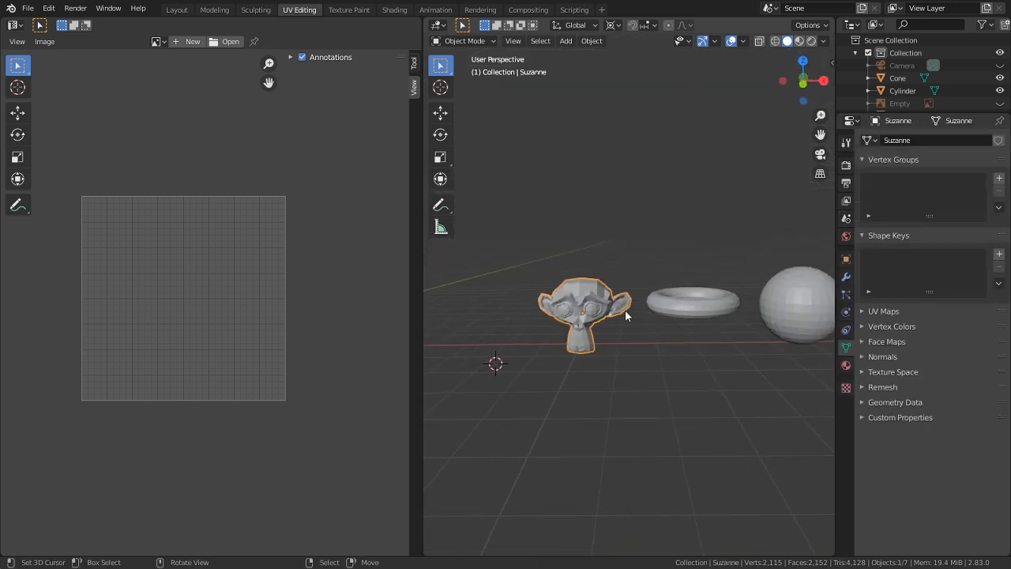
pyautogui.keyDown('shift'); pyautogui.moveTo(671, 313); pyautogui.dragTo(719, 333, button='middle'); pyautogui.keyUp('shift')
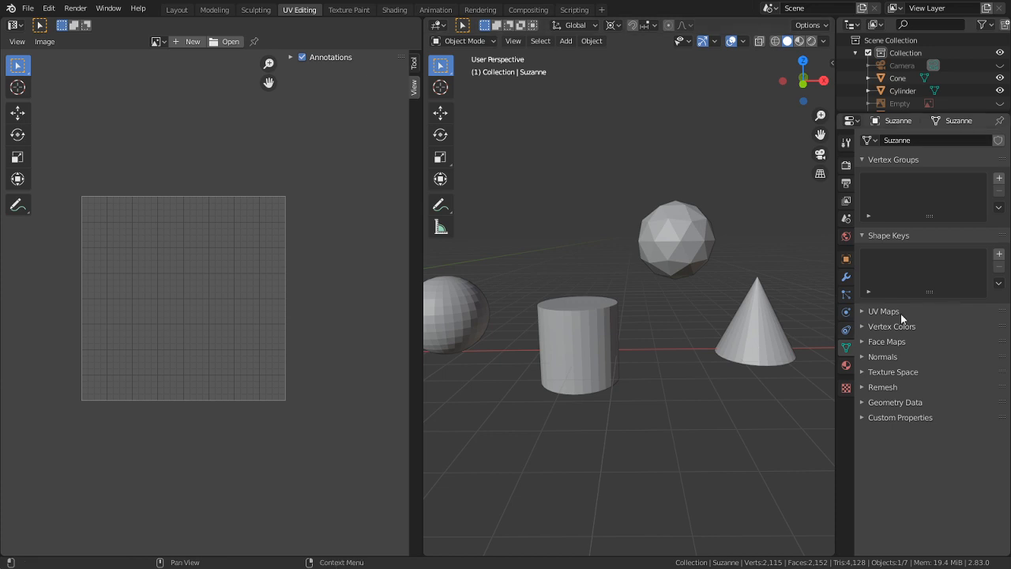
pyautogui.click(572, 323)
pyautogui.press('Tab')
pyautogui.scroll(4, 159, 345)
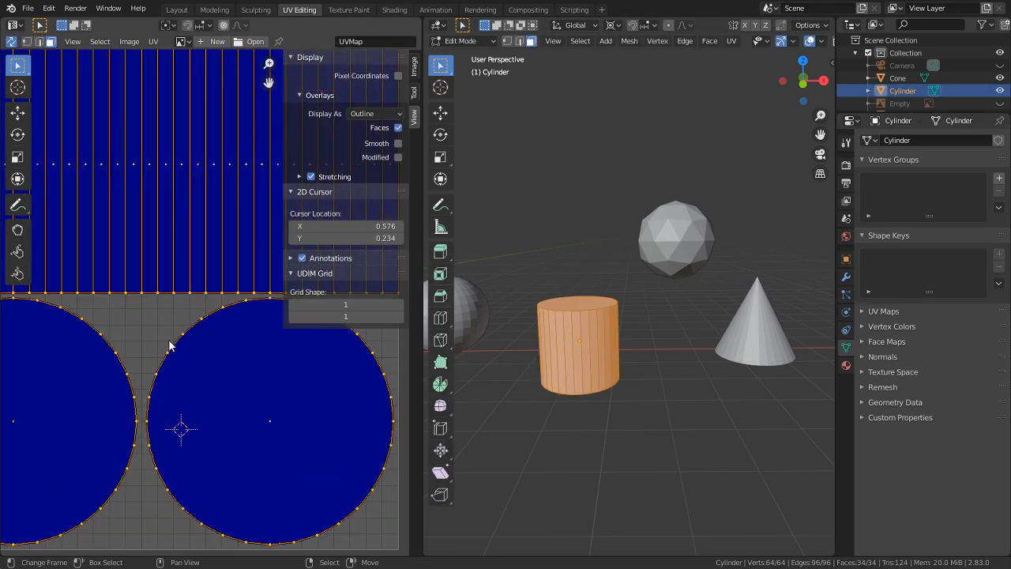
pyautogui.scroll(-2, 230, 347)
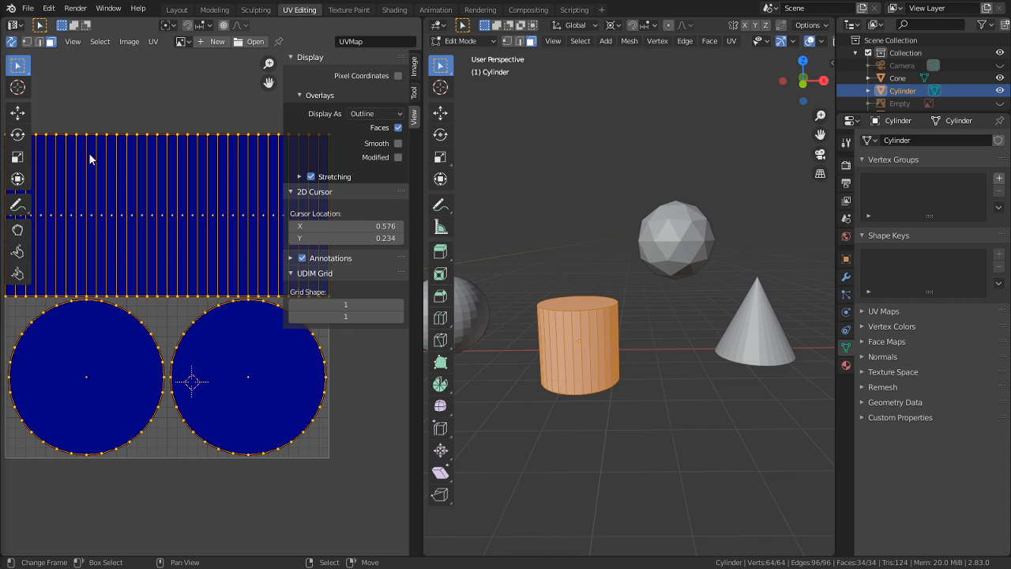
# - Mark one vertical side edge of the cylinder as a seam
pyautogui.click(655, 347)
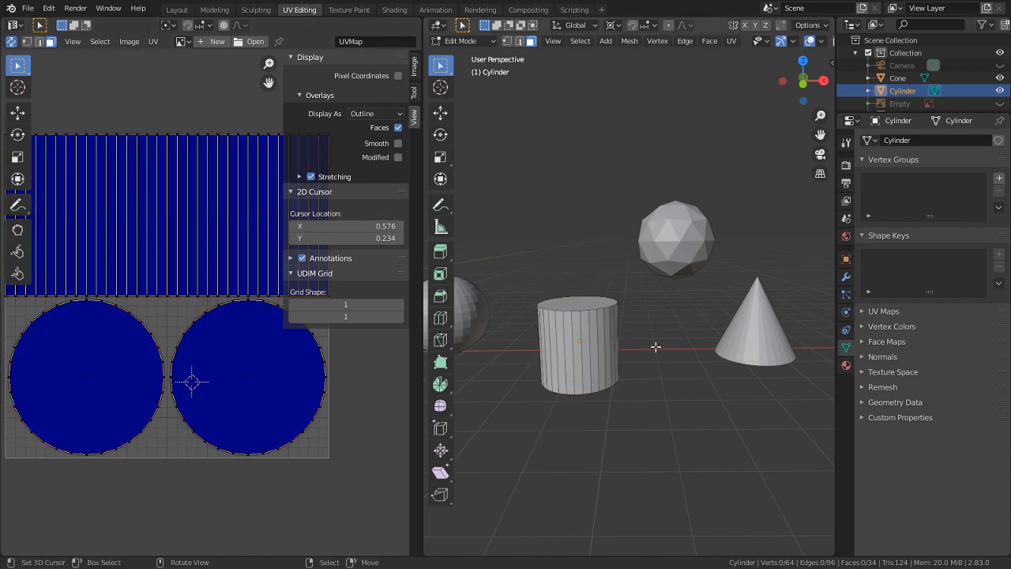
pyautogui.click(590, 354)
pyautogui.press('2')
pyautogui.click(585, 347)
pyautogui.hotkey('ctrl', 'e')
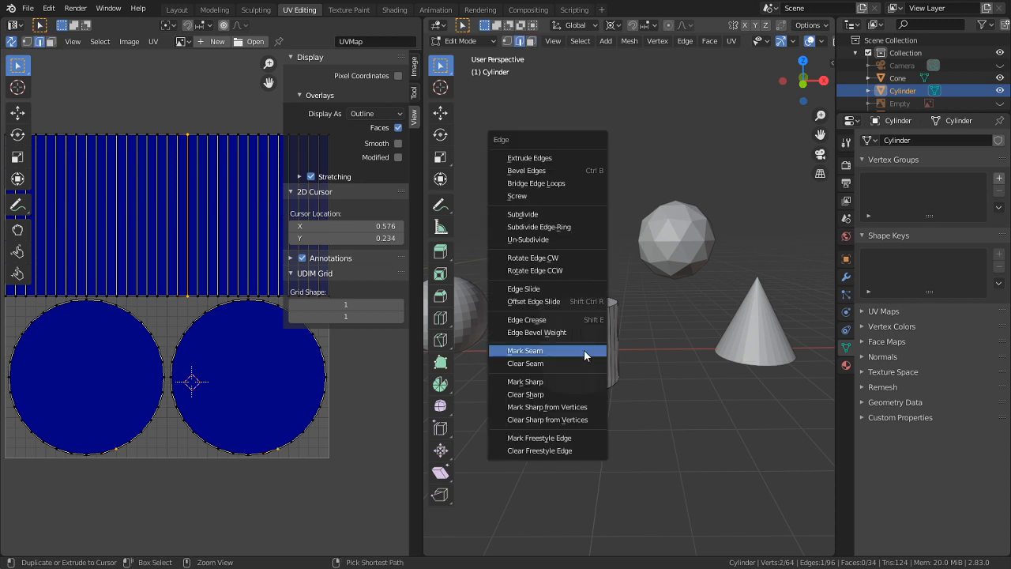
pyautogui.click(572, 349)
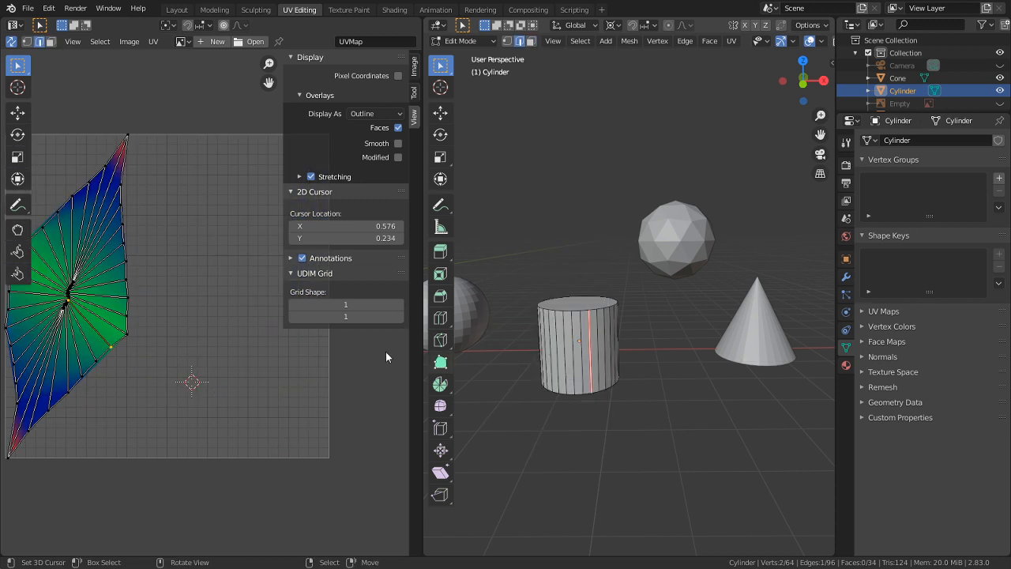
# - Mark the cylinder's top and bottom rim edge loops as seams
pyautogui.scroll(4, 601, 401)
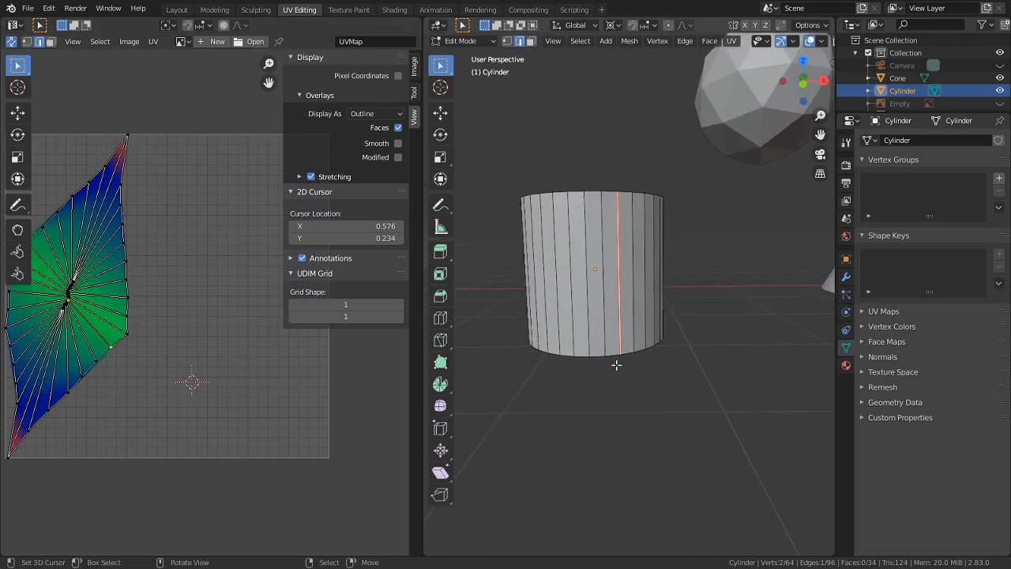
pyautogui.moveTo(605, 334)
pyautogui.mouseDown(button='middle')
pyautogui.moveTo(585, 332)
pyautogui.moveTo(589, 323)
pyautogui.mouseUp(button='middle')
pyautogui.keyDown('alt'); pyautogui.click(616, 325); pyautogui.keyUp('alt')
pyautogui.hotkey('ctrl', 'e')
pyautogui.click(614, 324)
pyautogui.keyDown('alt'); pyautogui.click(592, 317); pyautogui.keyUp('alt')
pyautogui.hotkey('ctrl', 'e')
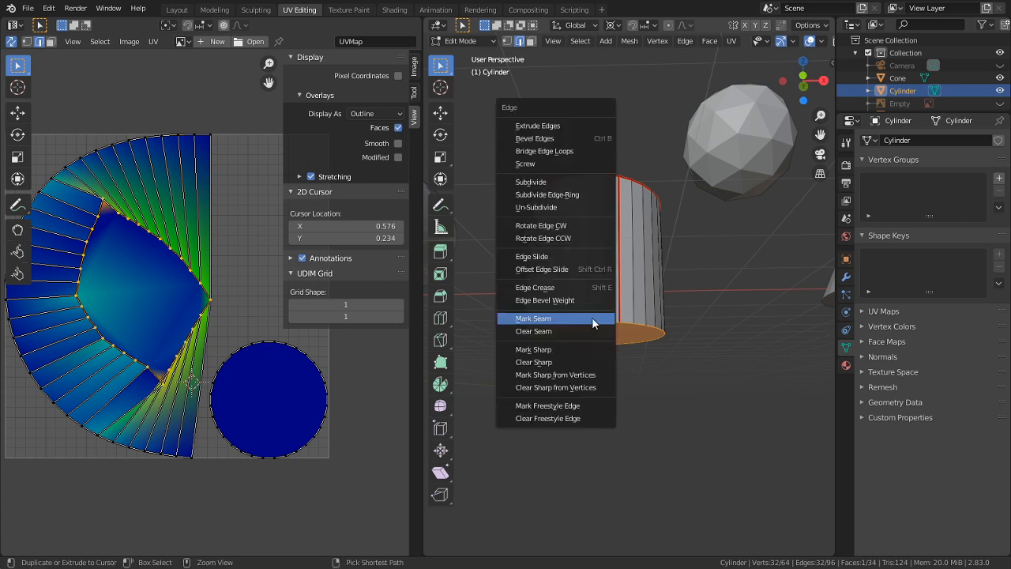
pyautogui.click(592, 318)
pyautogui.click(617, 342)
pyautogui.moveTo(617, 342)
pyautogui.mouseDown(button='middle')
pyautogui.moveTo(597, 388)
pyautogui.moveTo(626, 330)
pyautogui.moveTo(607, 333)
pyautogui.moveTo(616, 328)
pyautogui.mouseUp(button='middle')
pyautogui.keyDown('alt'); pyautogui.click(590, 328); pyautogui.keyUp('alt')
# - Delete all of the cylinder's geometry and add a cube to the mesh in its place
pyautogui.press('a')
pyautogui.press('x')
pyautogui.click(600, 299)
pyautogui.hotkey('shift', 'a')
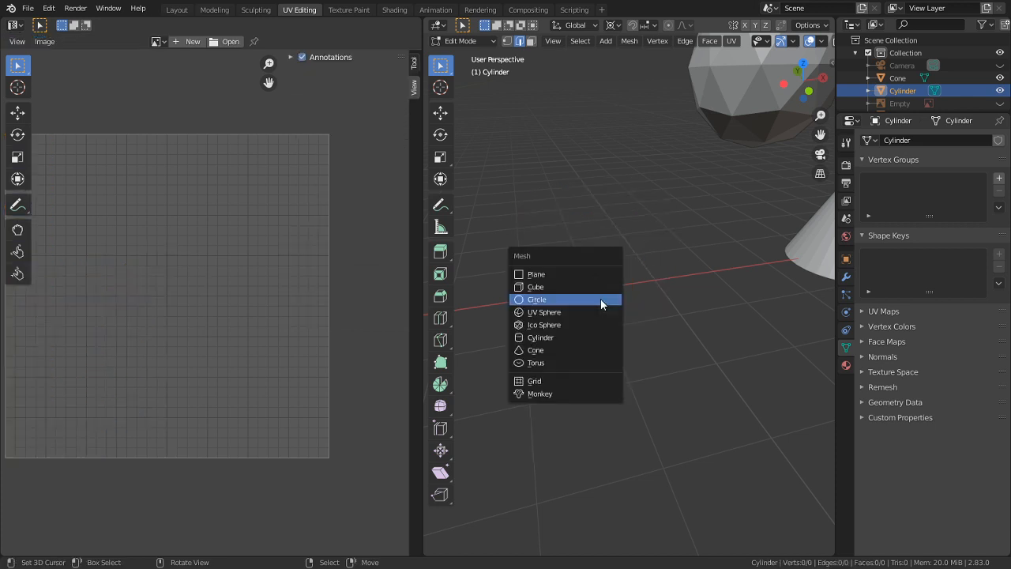
pyautogui.click(540, 288)
pyautogui.scroll(-5, 572, 339)
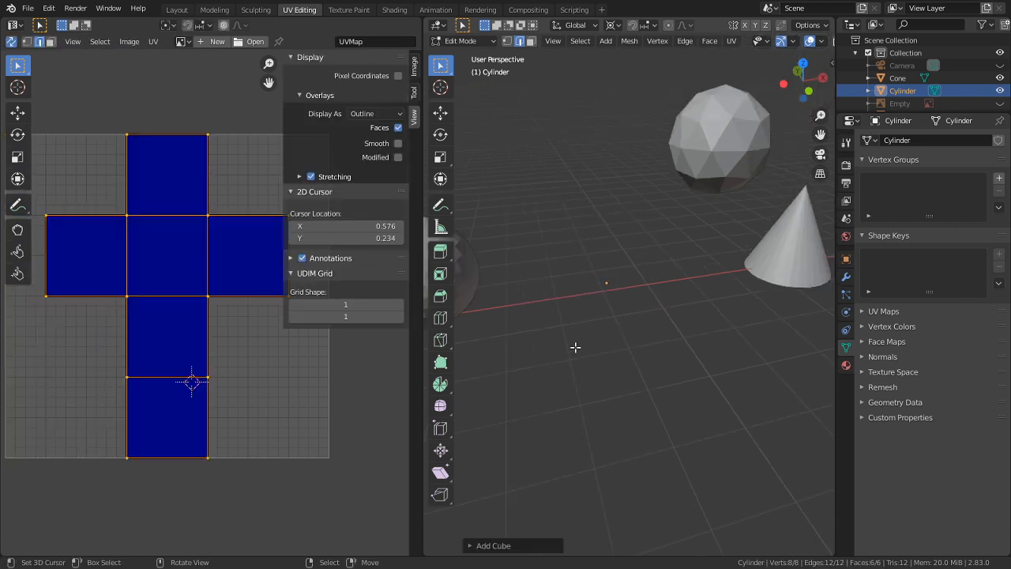
pyautogui.press('KP_Decimal')
pyautogui.scroll(-5, 632, 356)
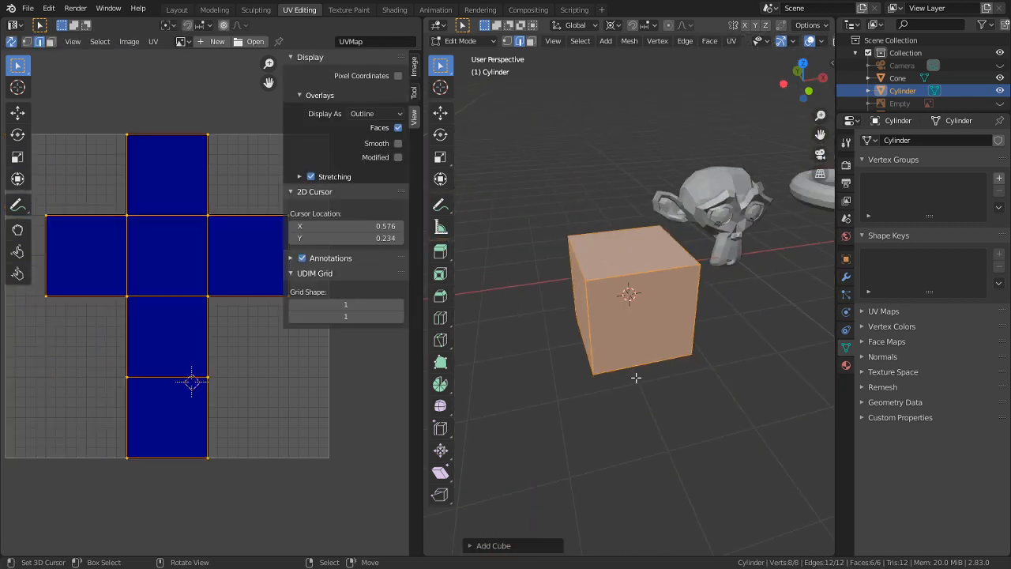
# - Mark one vertical corner edge of the new cube as a seam
pyautogui.moveTo(692, 374); pyautogui.dragTo(604, 346, button='middle')
pyautogui.rightClick(677, 405)
pyautogui.scroll(1, 689, 404)
pyautogui.rightClick(624, 305)
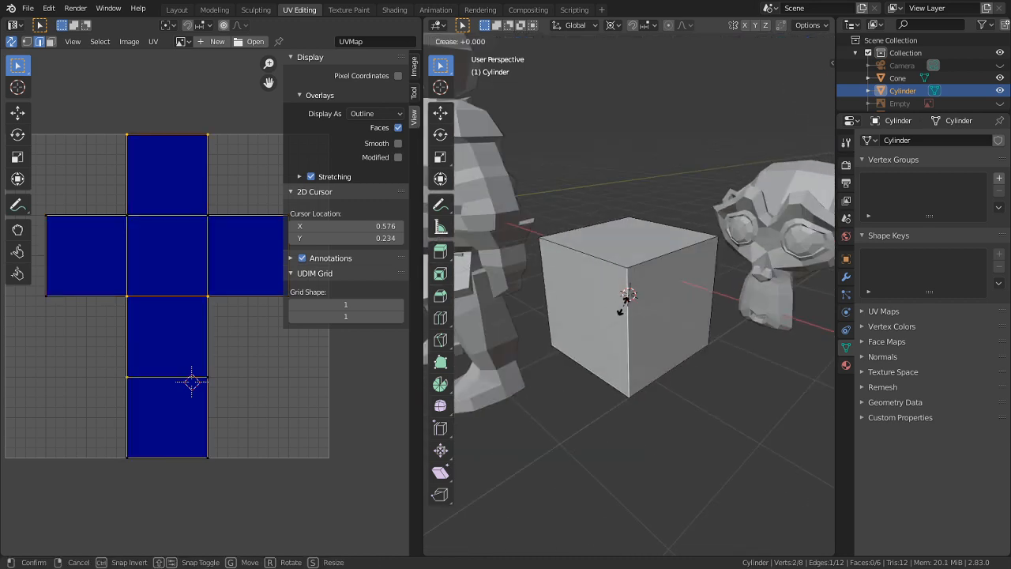
pyautogui.hotkey('ctrl', 'e')
pyautogui.click(624, 306)
# - Add three of the cube's top edges to the selection and mark them as seams
pyautogui.moveTo(569, 363); pyautogui.dragTo(600, 421, button='middle')
pyautogui.keyDown('shift'); pyautogui.rightClick(619, 329); pyautogui.keyUp('shift')
pyautogui.keyDown('shift'); pyautogui.rightClick(580, 210); pyautogui.keyUp('shift')
pyautogui.keyDown('shift'); pyautogui.rightClick(688, 196); pyautogui.keyUp('shift')
pyautogui.hotkey('ctrl', 'e')
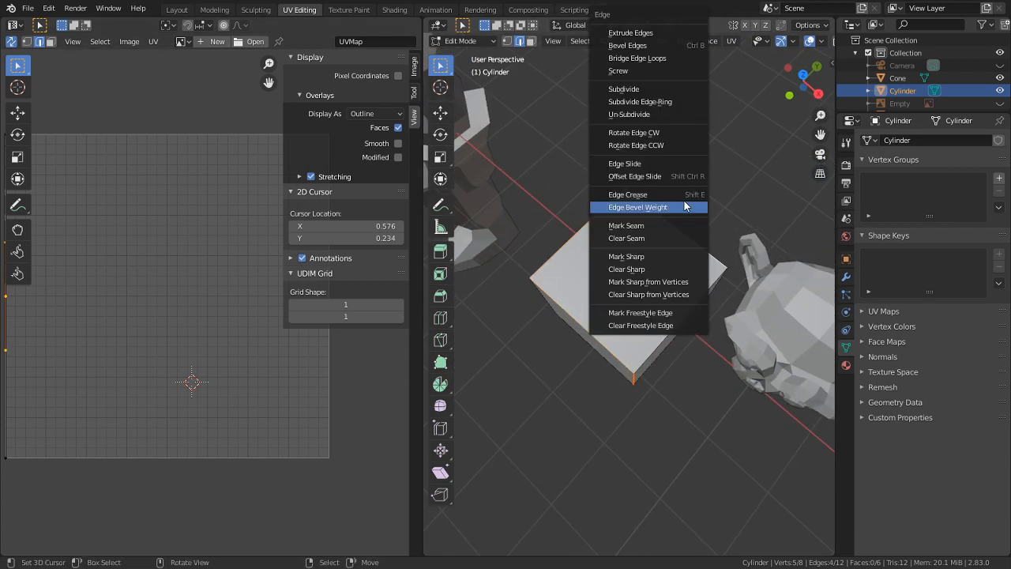
pyautogui.click(636, 226)
# - Select three bottom edges of the cube, leaving one bottom edge unselected, and mark them as seams
pyautogui.moveTo(604, 372); pyautogui.dragTo(593, 319, button='middle')
pyautogui.moveTo(587, 357); pyautogui.dragTo(684, 326, button='middle')
pyautogui.rightClick(622, 360)
pyautogui.keyDown('shift'); pyautogui.rightClick(587, 335); pyautogui.keyUp('shift')
pyautogui.keyDown('shift'); pyautogui.rightClick(581, 362); pyautogui.keyUp('shift')
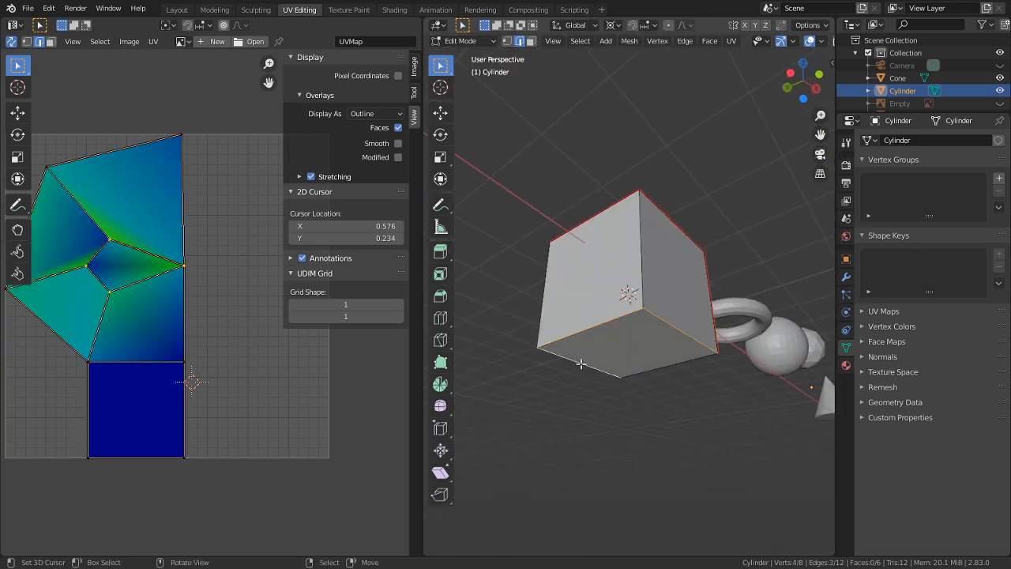
pyautogui.hotkey('ctrl', 'e')
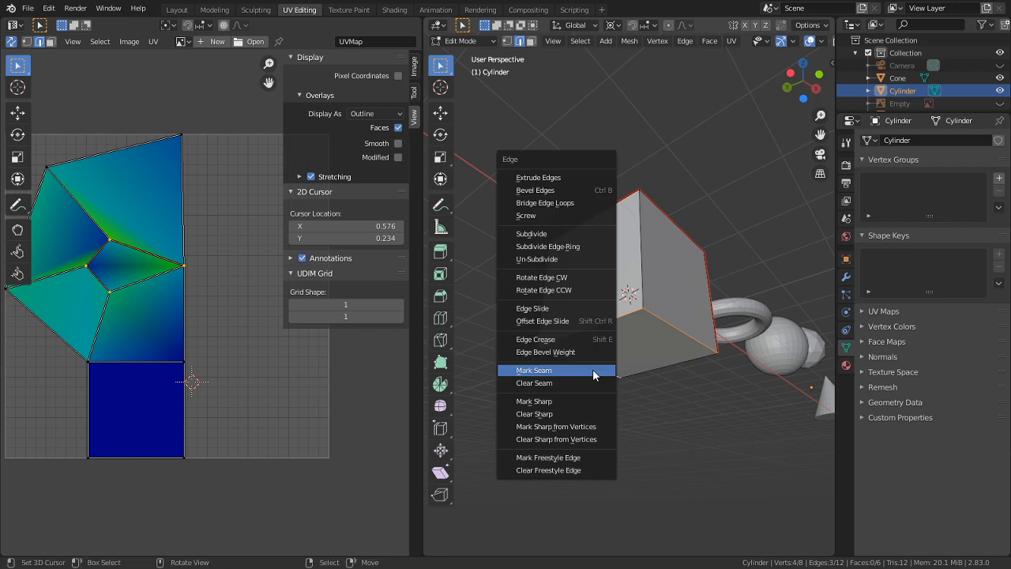
pyautogui.click(592, 369)
pyautogui.moveTo(592, 369); pyautogui.dragTo(715, 400, button='middle')
pyautogui.moveTo(577, 431); pyautogui.dragTo(702, 408, button='middle')
# - Maximize the UV editor and clear the seam from an outer edge of the cube's UV layout
pyautogui.click(189, 196)
pyautogui.hotkey('ctrl', 'space')
pyautogui.hotkey('ctrl', 'e')
pyautogui.click(504, 239)
pyautogui.hotkey('ctrl', 'e')
pyautogui.click(482, 229)
pyautogui.hotkey('ctrl', 'e')
pyautogui.click(422, 334)
pyautogui.click(397, 197)
# - Mark the selected UV edge as a seam again, restoring the cross-shaped layout, and return to the split workspace
pyautogui.hotkey('ctrl', 'e')
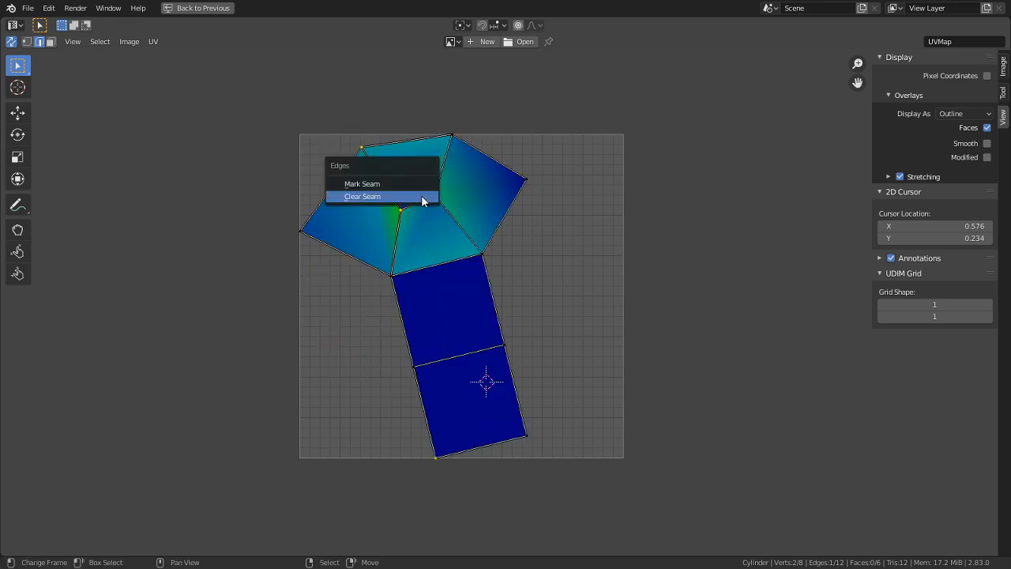
pyautogui.click(380, 183)
pyautogui.hotkey('ctrl', 'e')
pyautogui.click(344, 364)
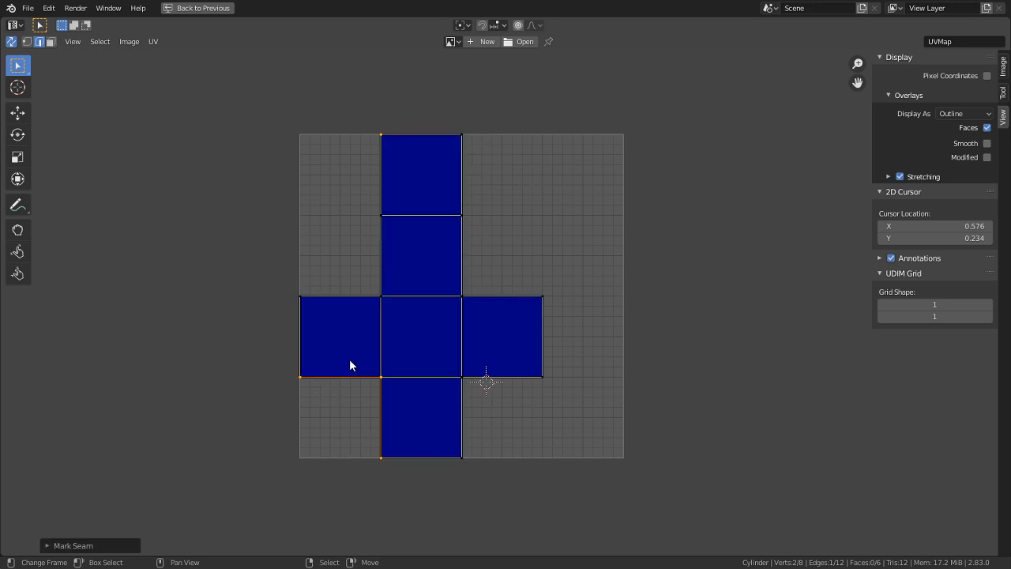
pyautogui.hotkey('ctrl', 'space')
pyautogui.moveTo(727, 379); pyautogui.dragTo(678, 403, button='middle')
pyautogui.moveTo(737, 451); pyautogui.dragTo(671, 263, button='middle')
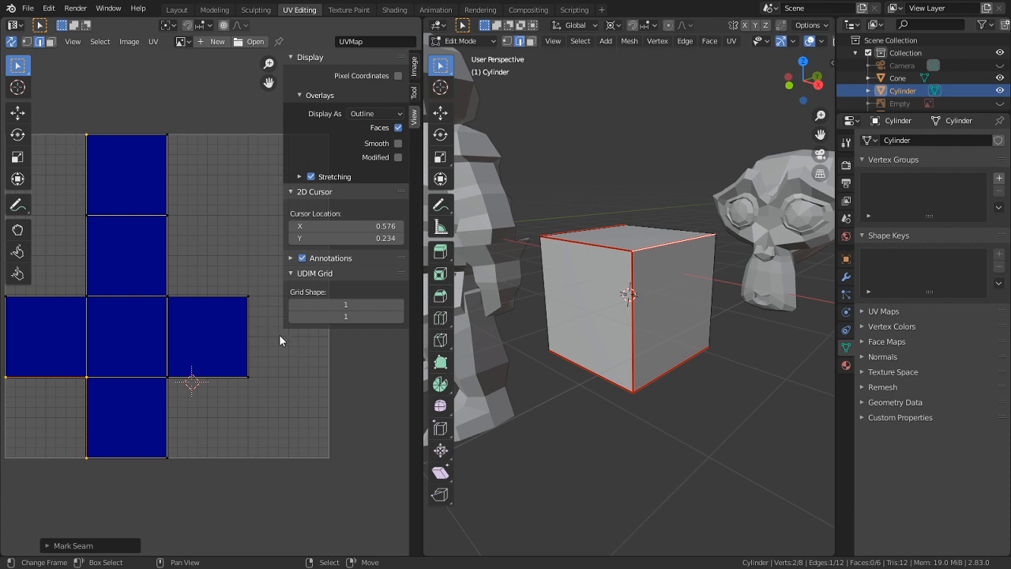
pyautogui.moveTo(632, 300)
pyautogui.mouseDown(button='middle')
pyautogui.moveTo(603, 388)
pyautogui.moveTo(618, 305)
pyautogui.mouseUp(button='middle')
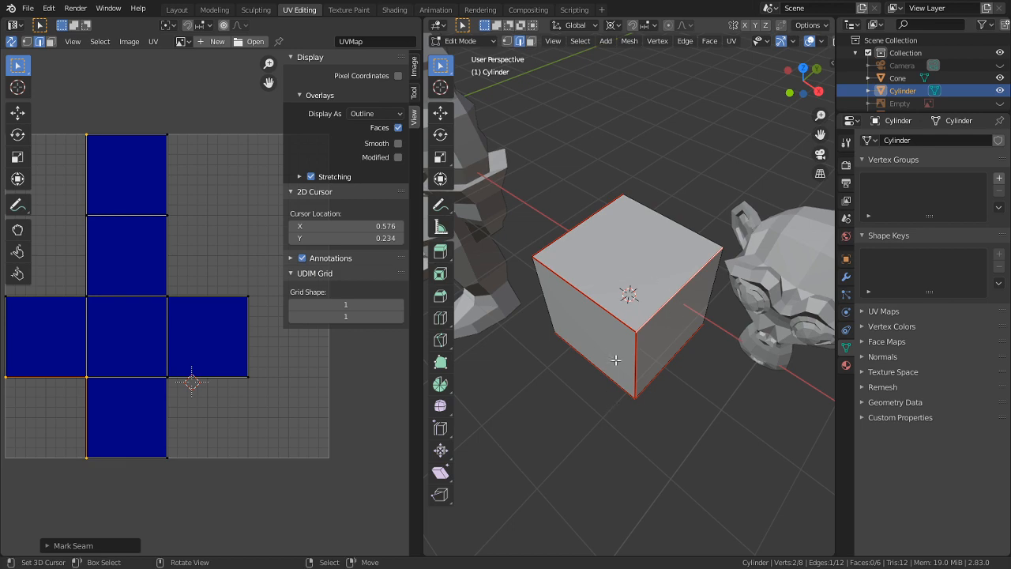
pyautogui.moveTo(600, 368); pyautogui.dragTo(745, 353, button='middle')
# - Delete all of the cube's geometry and add a cylinder to the mesh in its place
pyautogui.press('Tab')
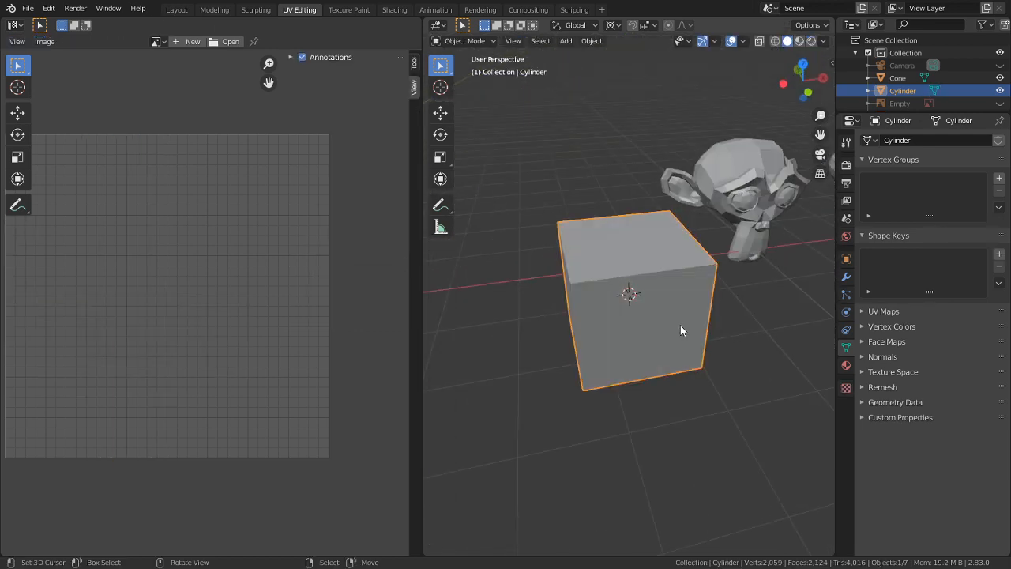
pyautogui.press('Tab')
pyautogui.press('a')
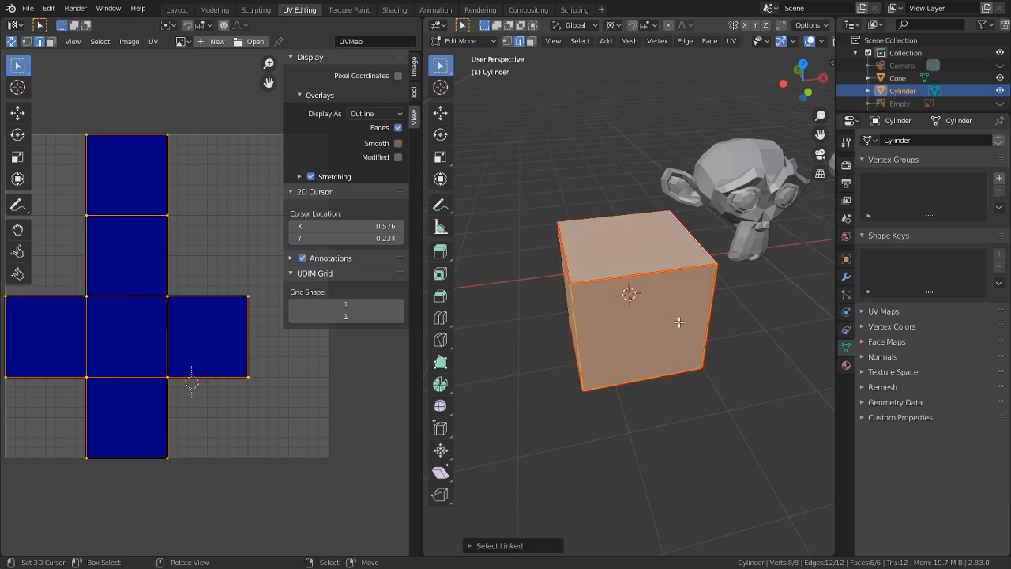
pyautogui.press('x')
pyautogui.click(690, 331)
pyautogui.moveTo(690, 331); pyautogui.dragTo(662, 380, button='middle')
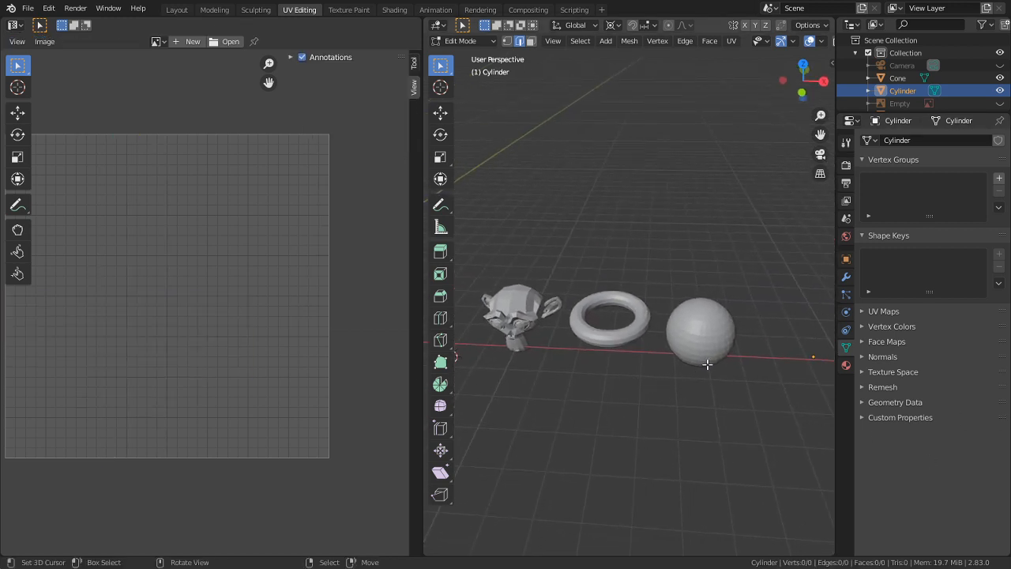
pyautogui.hotkey('shift', 'a')
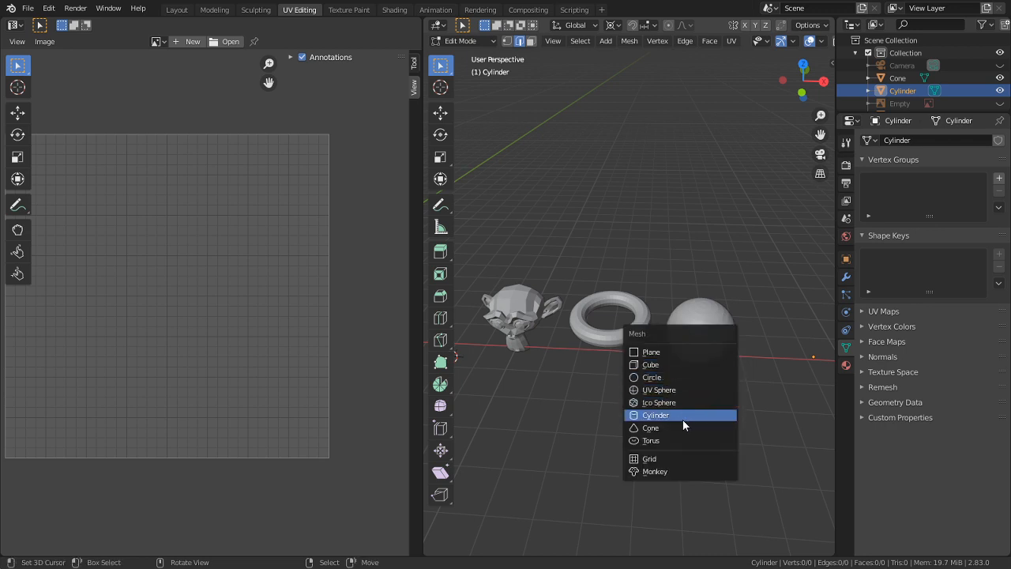
pyautogui.click(683, 420)
# - Mark one vertical side edge of the new cylinder as a seam
pyautogui.keyDown('shift'); pyautogui.moveTo(536, 417); pyautogui.dragTo(671, 367, button='middle'); pyautogui.keyUp('shift')
pyautogui.scroll(3, 711, 392)
pyautogui.click(703, 393)
pyautogui.hotkey('ctrl', 'e')
pyautogui.click(668, 328)
# - Select the cylinder's top face and mark its rim as a seam, clearing any sharp marking from it
pyautogui.press('3')
pyautogui.click(705, 328)
pyautogui.hotkey('ctrl', 'e')
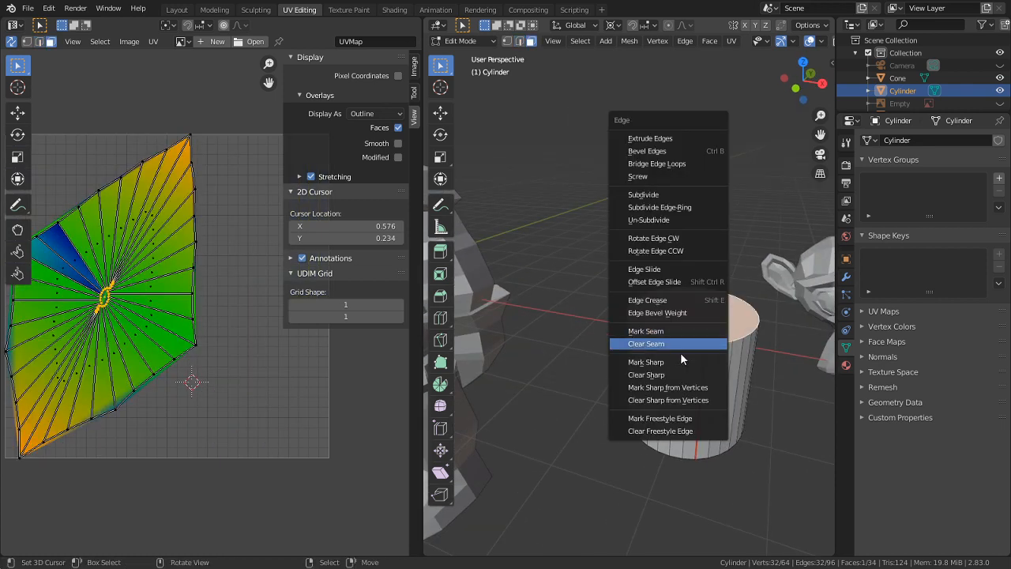
pyautogui.click(663, 364)
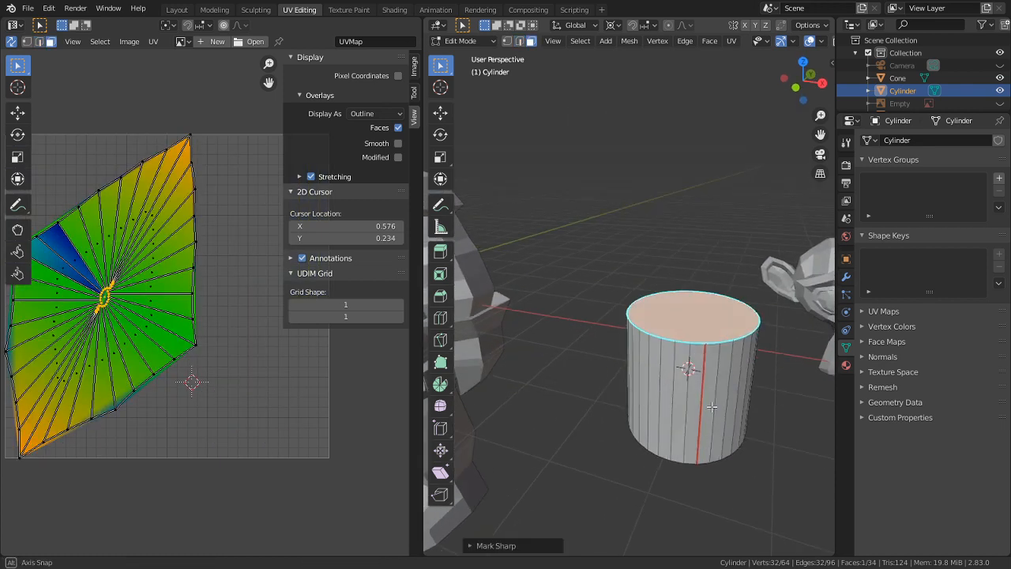
pyautogui.hotkey('ctrl', 'e')
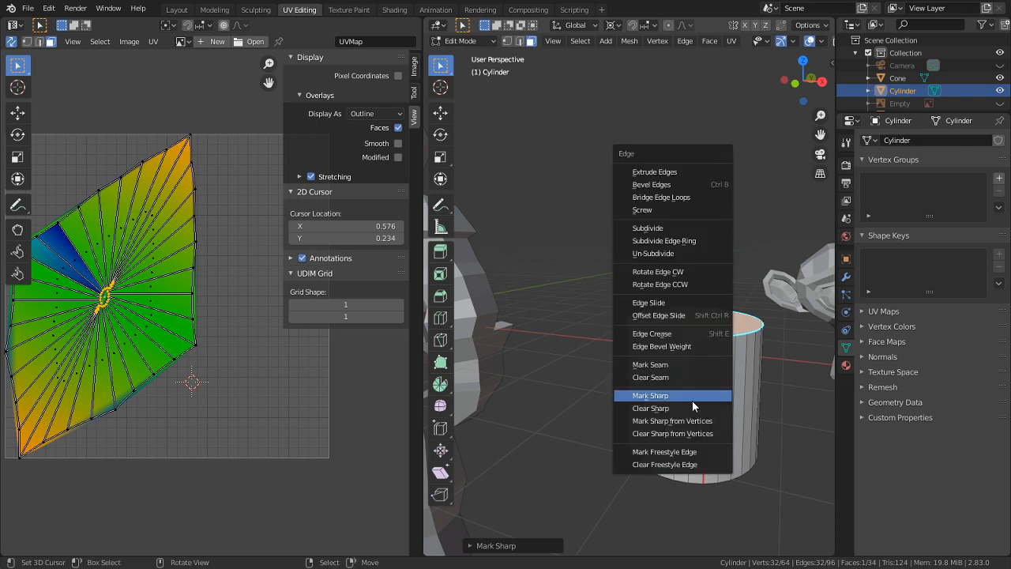
pyautogui.click(686, 406)
pyautogui.hotkey('ctrl', 'e')
pyautogui.click(651, 363)
# - Select the cylinder's bottom face and mark its rim as a seam
pyautogui.moveTo(651, 360); pyautogui.dragTo(629, 253, button='middle')
pyautogui.rightClick(700, 410)
pyautogui.hotkey('ctrl', 'e')
pyautogui.click(655, 411)
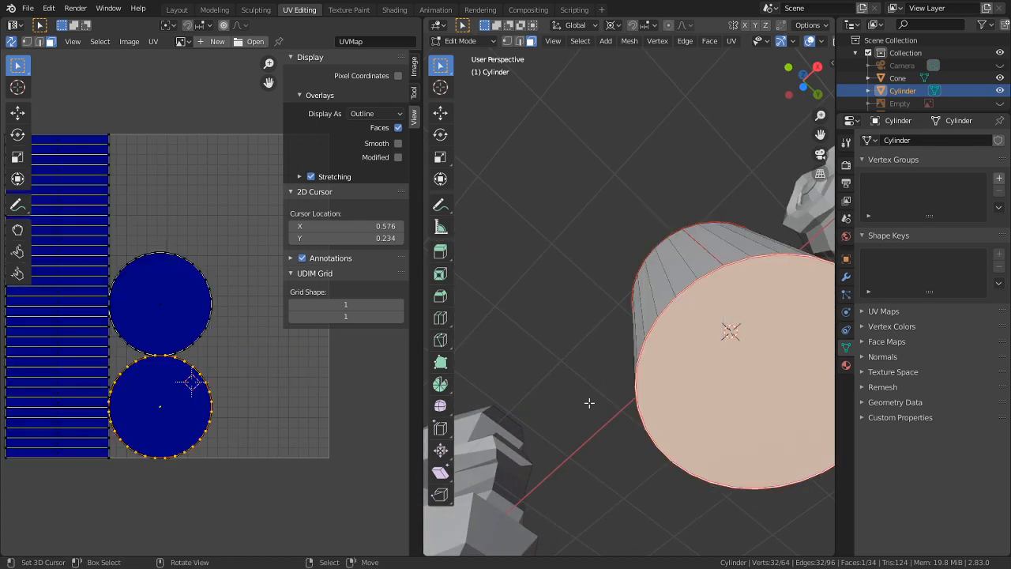
# - Leave Edit Mode and delete the cylinder object from the scene
pyautogui.moveTo(606, 409); pyautogui.dragTo(585, 467, button='middle')
pyautogui.scroll(-4, 617, 450)
pyautogui.press('Tab')
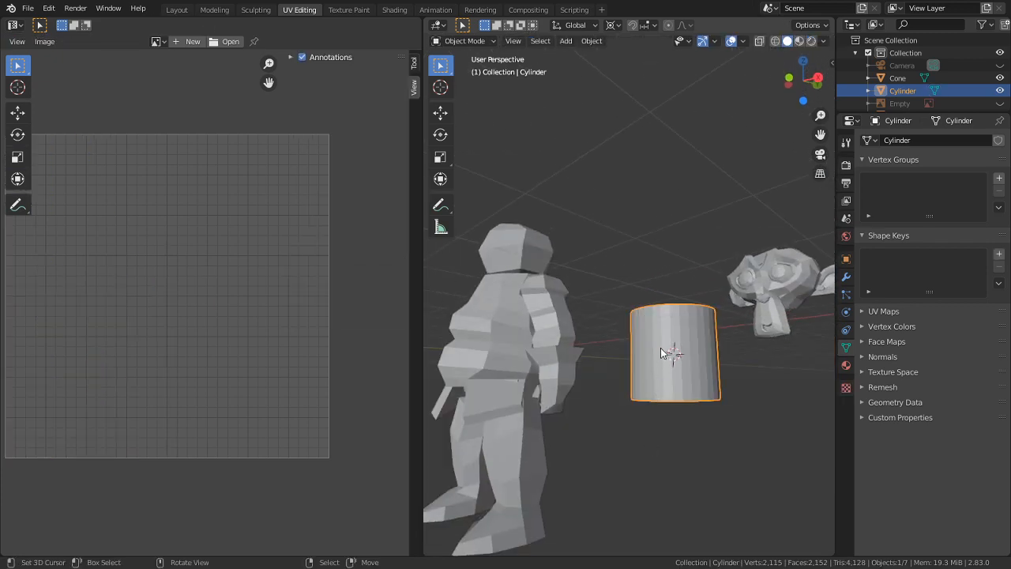
pyautogui.press('Delete')
pyautogui.moveTo(662, 350); pyautogui.dragTo(595, 339, button='middle')
# - Enter Edit Mode on the torus and mark one edge loop around its tube as a seam
pyautogui.click(607, 324)
pyautogui.press('Tab')
pyautogui.scroll(3, 608, 332)
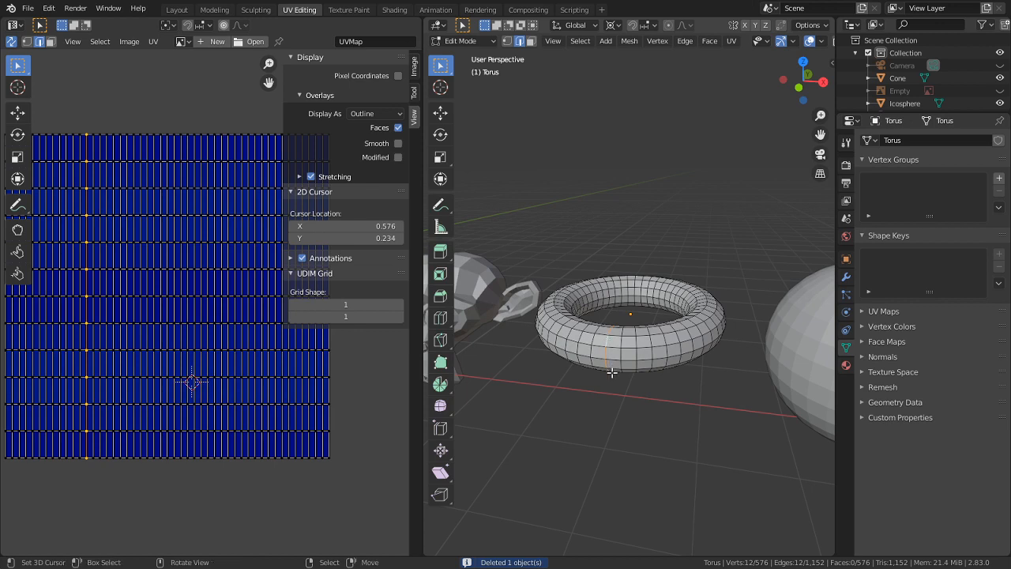
pyautogui.hotkey('ctrl', 'e')
pyautogui.click(589, 373)
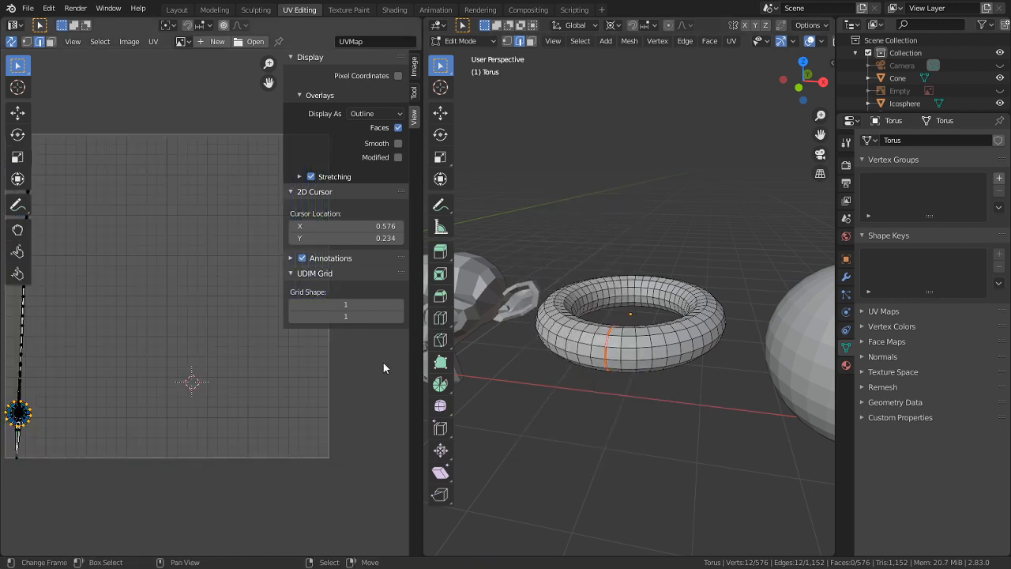
# - Rip the torus apart along the seam loop, leaving the ripped vertices in place
pyautogui.moveTo(607, 388); pyautogui.dragTo(603, 482, button='middle')
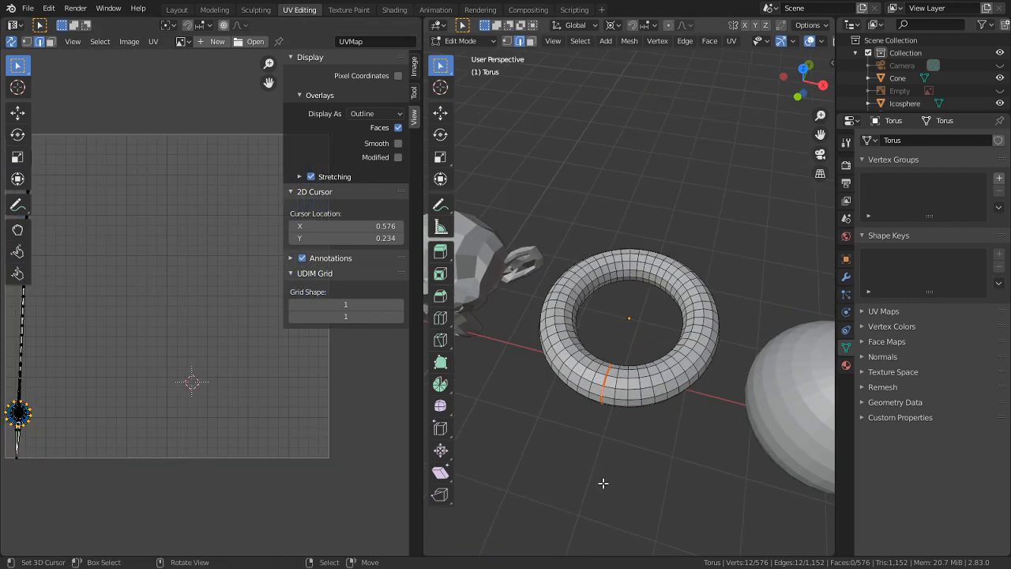
pyautogui.moveTo(625, 376); pyautogui.dragTo(579, 350, button='middle')
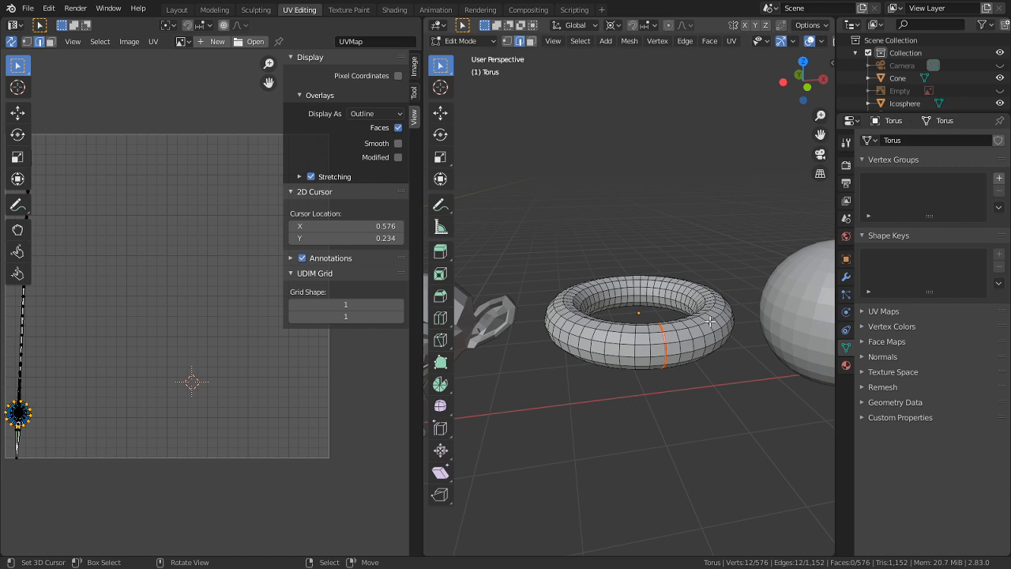
pyautogui.moveTo(682, 342); pyautogui.dragTo(663, 364, button='middle')
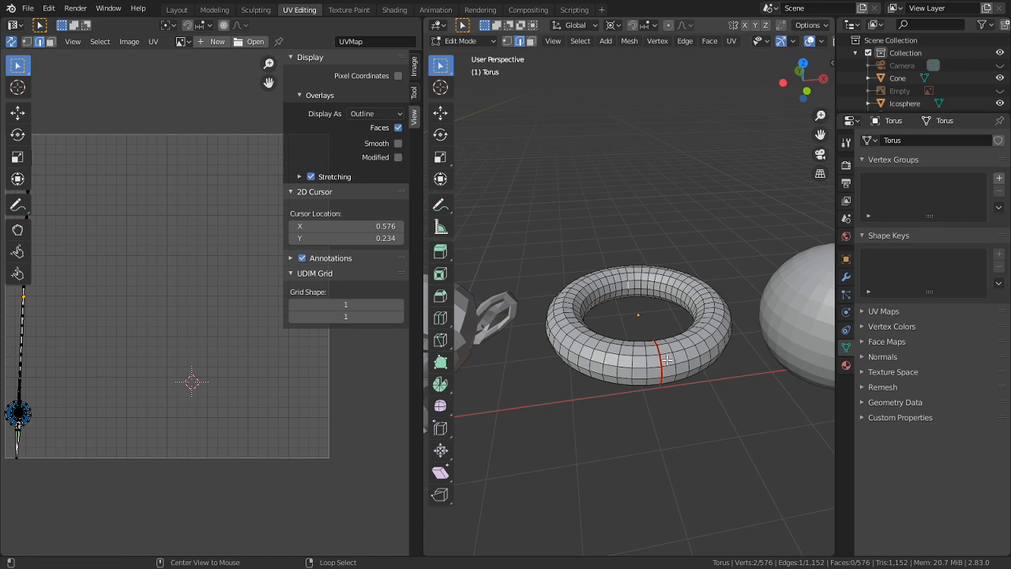
pyautogui.press('v')
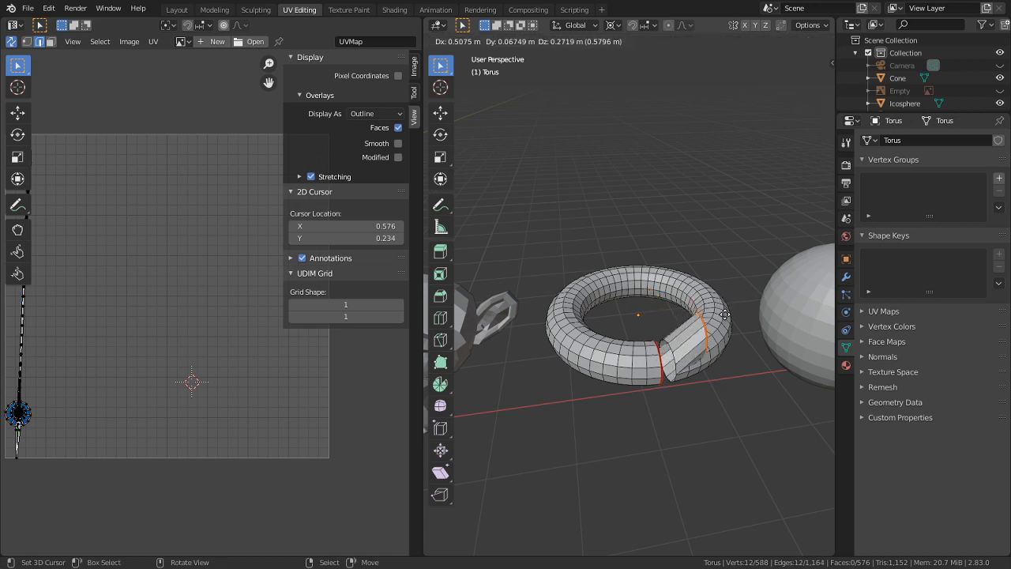
pyautogui.rightClick(723, 318)
pyautogui.moveTo(711, 349); pyautogui.dragTo(650, 335, button='middle')
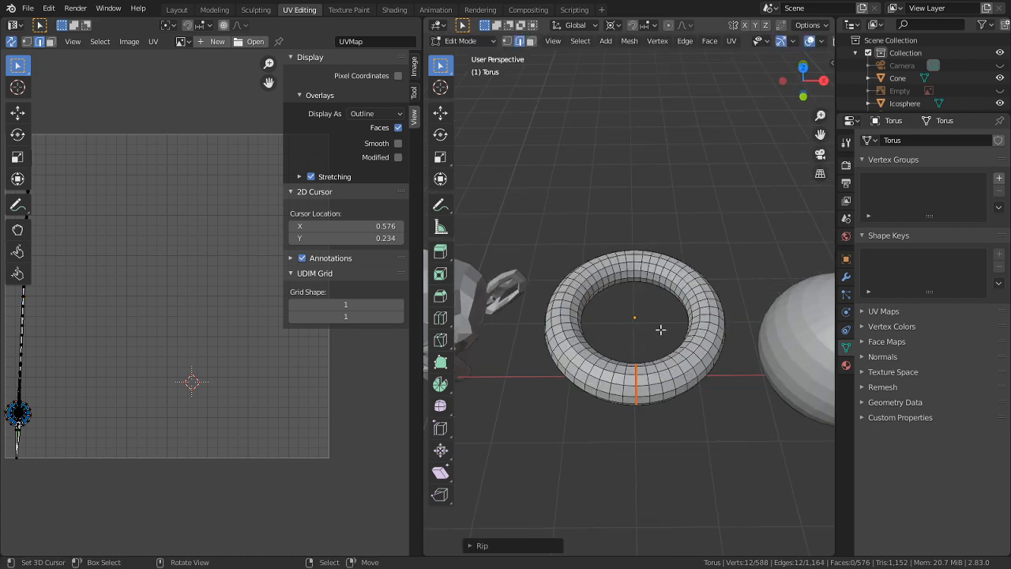
# - Select the entire torus, try to open it up with the Bend tool, and undo the bend
pyautogui.press('a')
pyautogui.hotkey('shift', 'w')
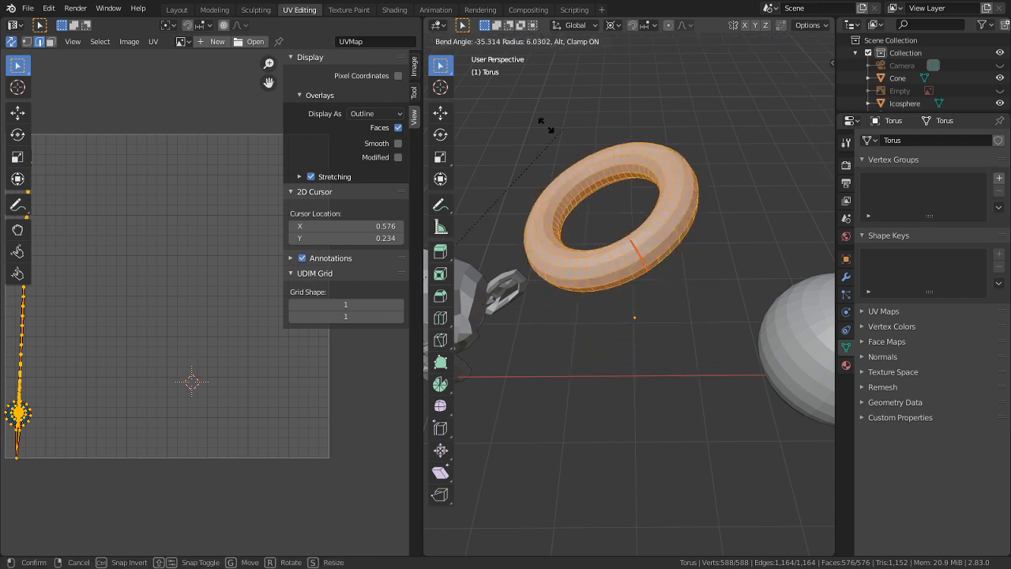
pyautogui.rightClick(822, 419)
pyautogui.scroll(-4, 677, 323)
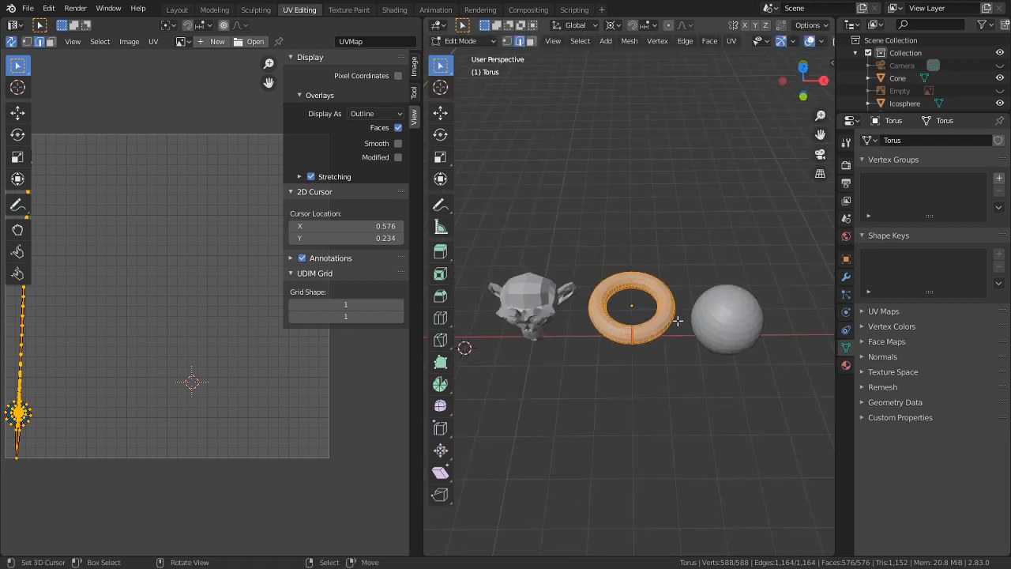
pyautogui.moveTo(677, 322); pyautogui.dragTo(706, 308, button='middle')
pyautogui.hotkey('shift', 'w')
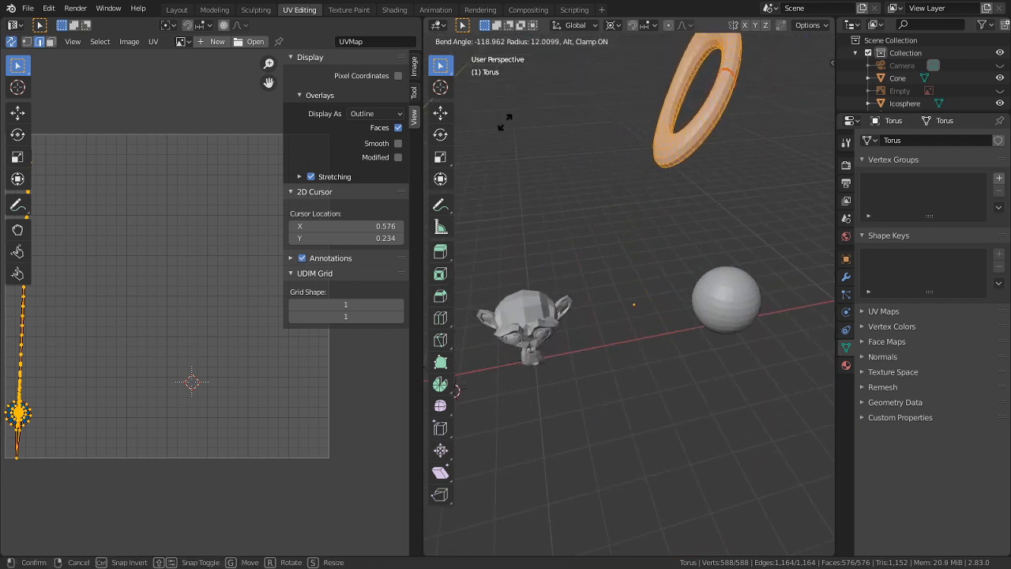
pyautogui.click(567, 180)
pyautogui.scroll(-4, 610, 242)
pyautogui.scroll(1, 624, 259)
pyautogui.moveTo(648, 282); pyautogui.dragTo(621, 241, button='middle')
pyautogui.hotkey('ctrl', 'z')
pyautogui.scroll(2, 645, 266)
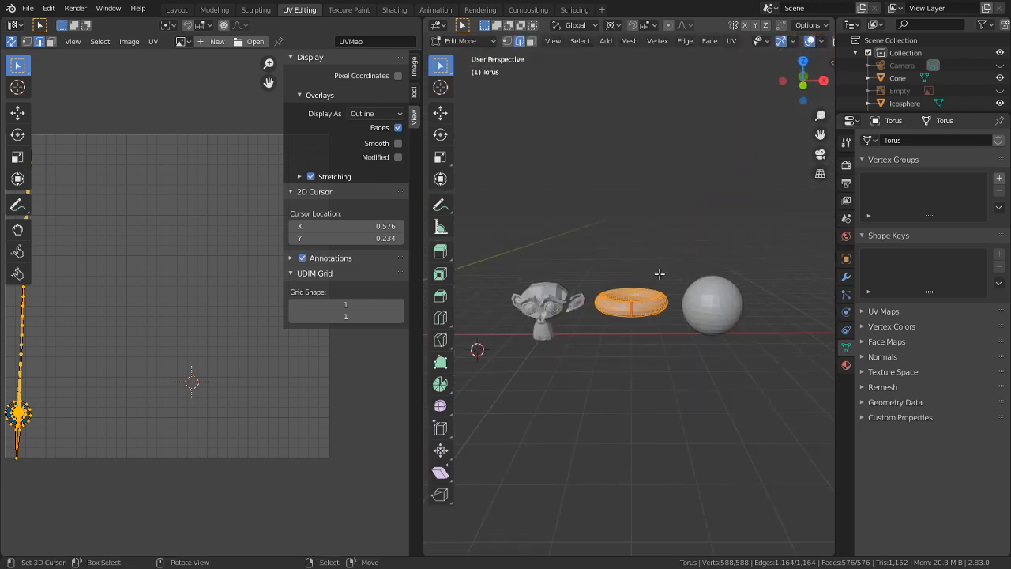
# - Delete the two edge loops on either side of one loop at the torus's back, isolating that loop
pyautogui.scroll(5, 659, 389)
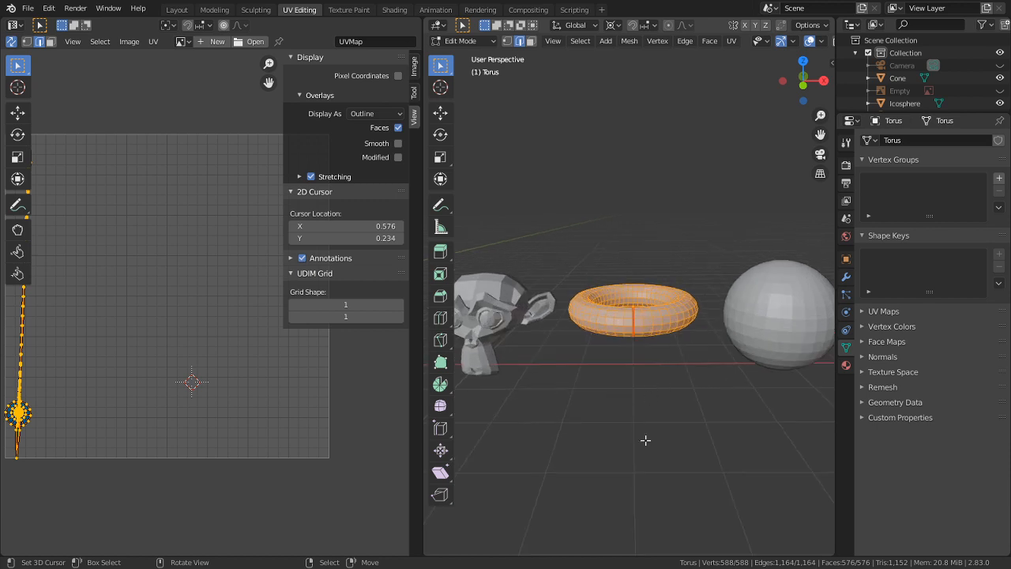
pyautogui.click(672, 461)
pyautogui.scroll(3, 678, 453)
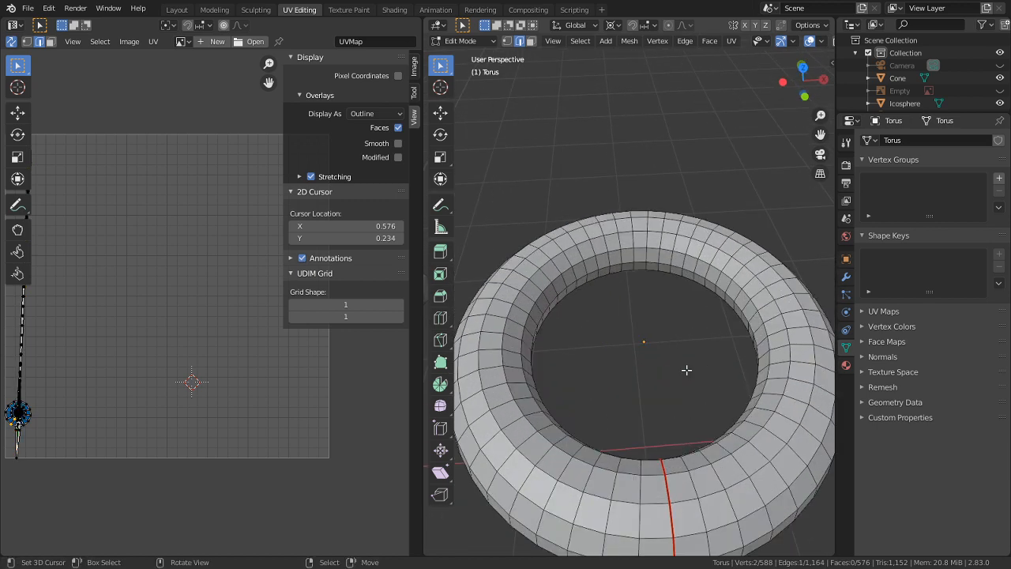
pyautogui.scroll(-2, 686, 369)
pyautogui.keyDown('alt'); pyautogui.click(661, 422); pyautogui.keyUp('alt')
pyautogui.scroll(1, 673, 430)
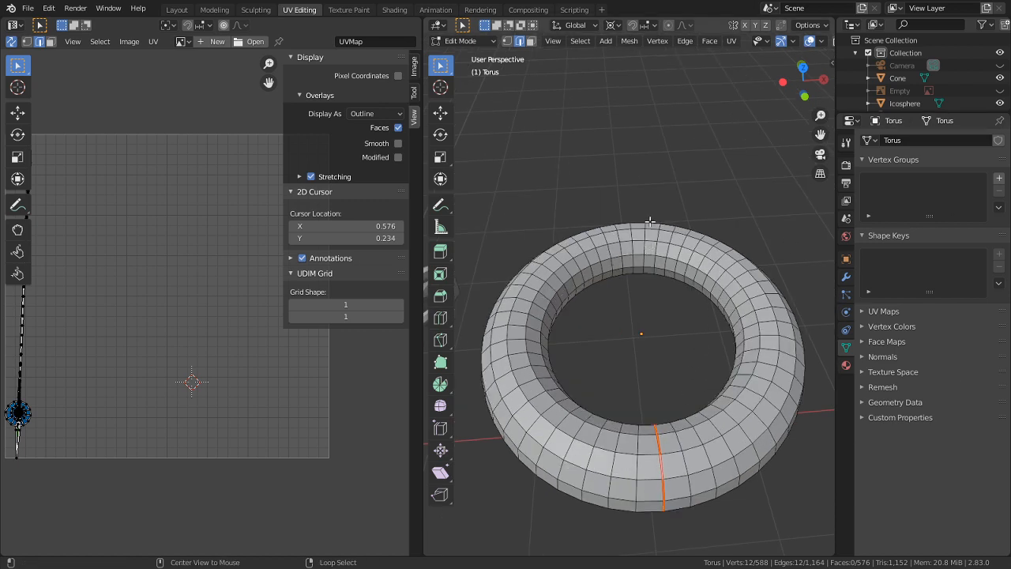
pyautogui.press('x')
pyautogui.click(644, 231)
pyautogui.keyDown('alt'); pyautogui.click(619, 243); pyautogui.keyUp('alt')
pyautogui.press('x')
pyautogui.click(618, 238)
# - Delete the vertices of both remaining torus halves, keeping only the isolated edge loop
pyautogui.press('l')
pyautogui.press('x')
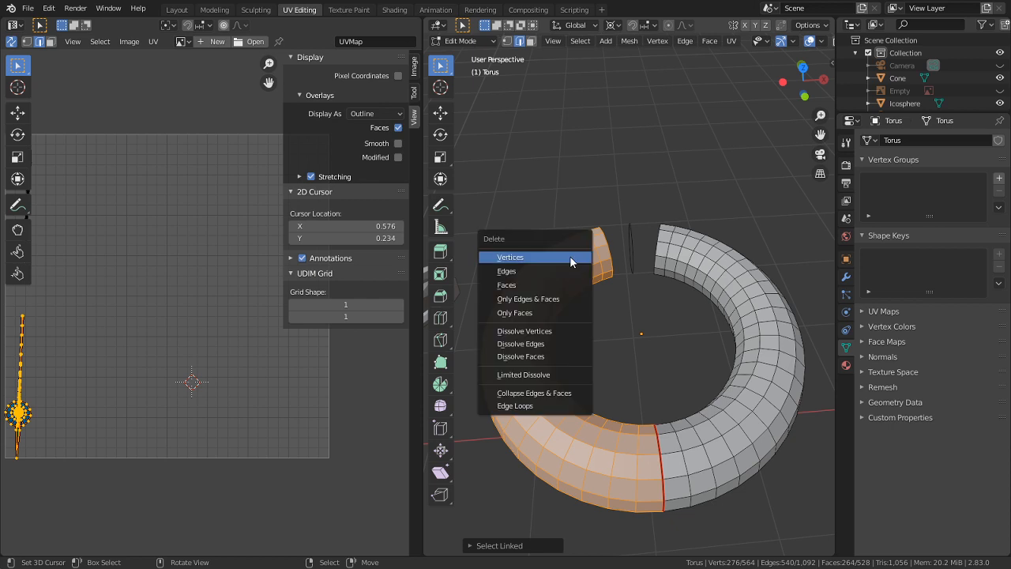
pyautogui.click(575, 254)
pyautogui.press('l')
pyautogui.press('x')
pyautogui.click(750, 313)
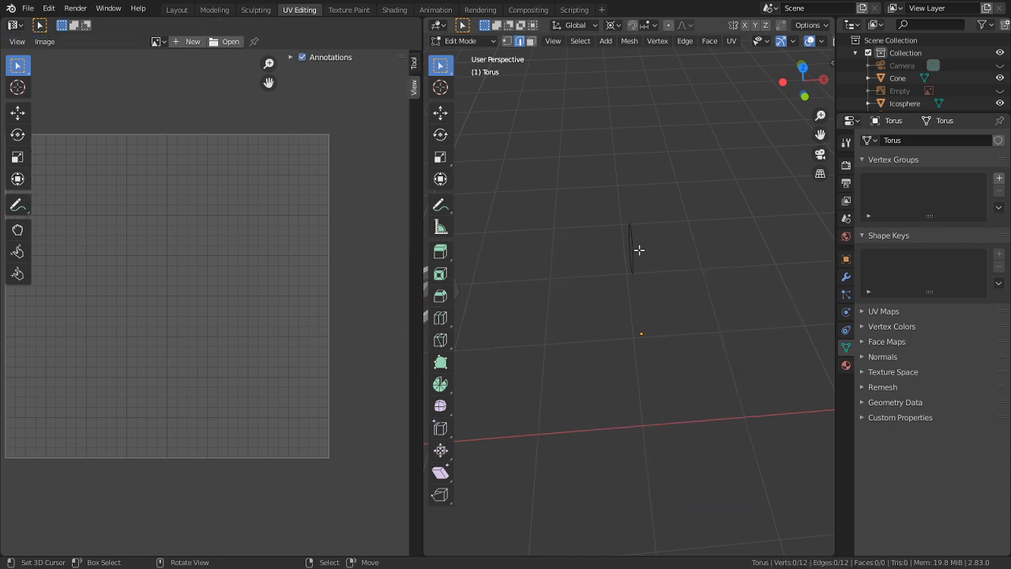
# - Switch to Object Mode and snap the 3D cursor to the selected torus object's origin
pyautogui.press('Tab')
pyautogui.hotkey('shift', 's')
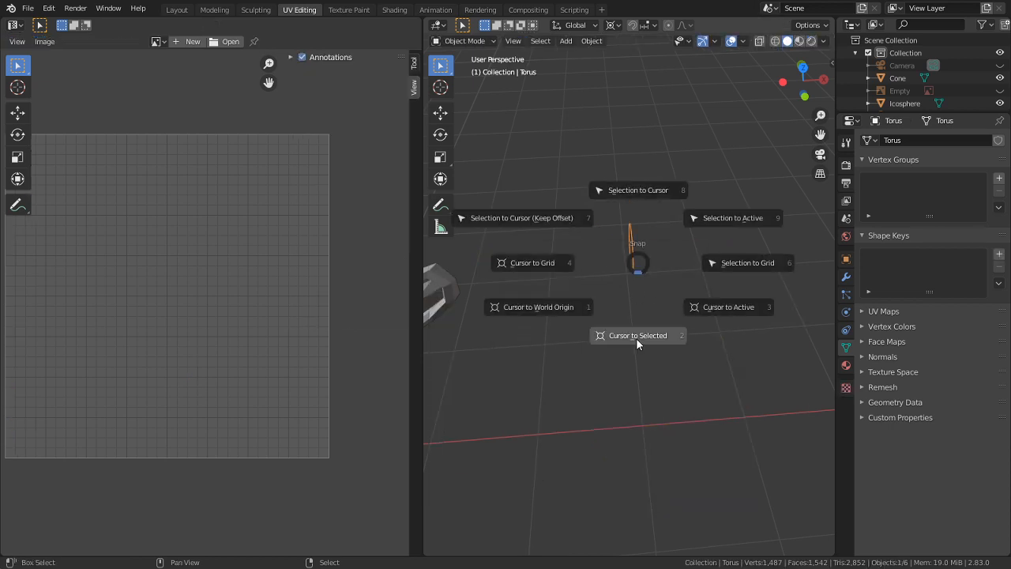
pyautogui.click(637, 339)
# - Return to Edit Mode and rotate the isolated loop around the 3D cursor along the global Z axis
pyautogui.press('Tab')
pyautogui.press('r')
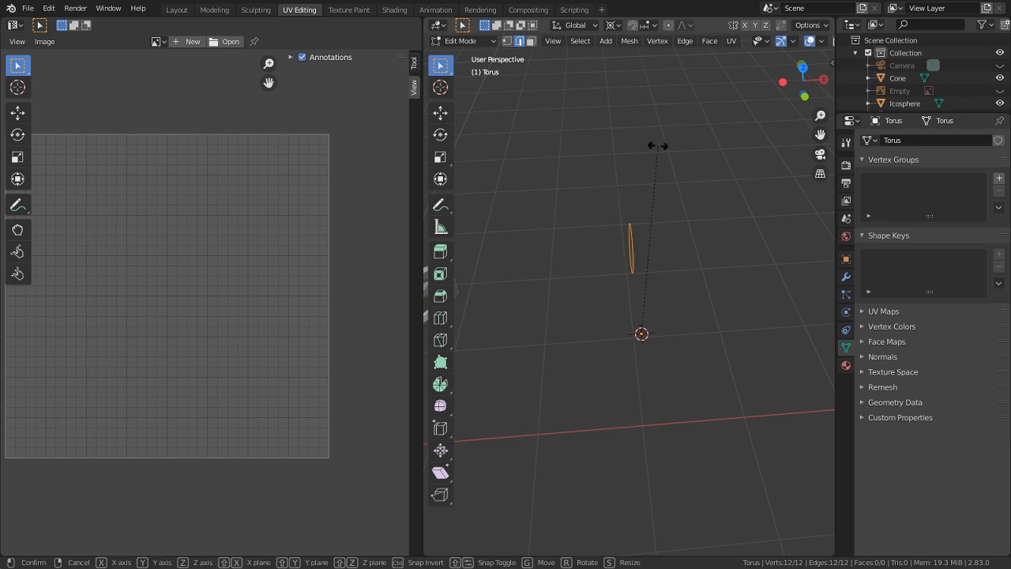
pyautogui.press('z')
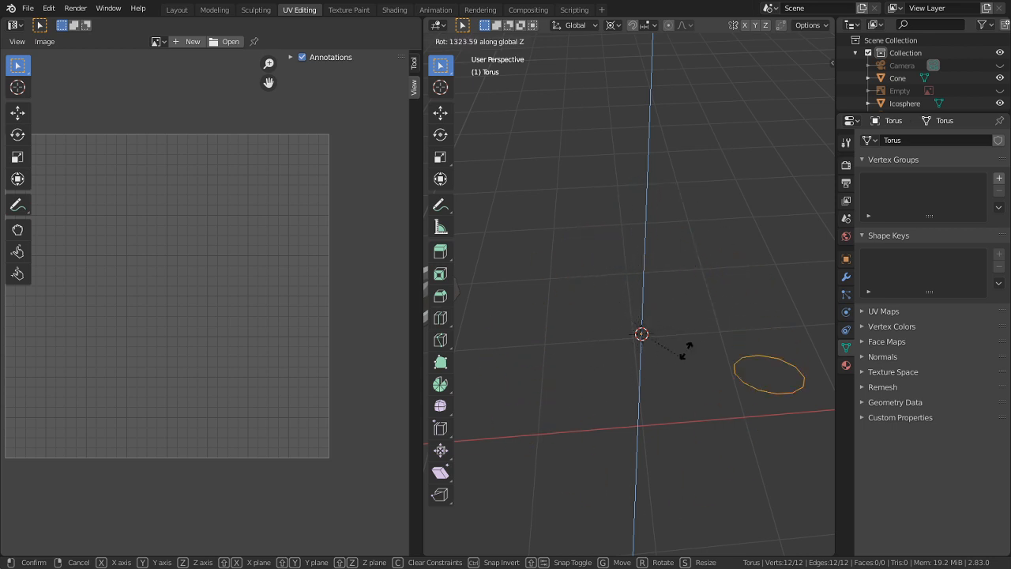
pyautogui.click(650, 263)
# - Mark the isolated torus loop as a seam and extrude it along the global X axis into a straight tube
pyautogui.hotkey('ctrl', 'e')
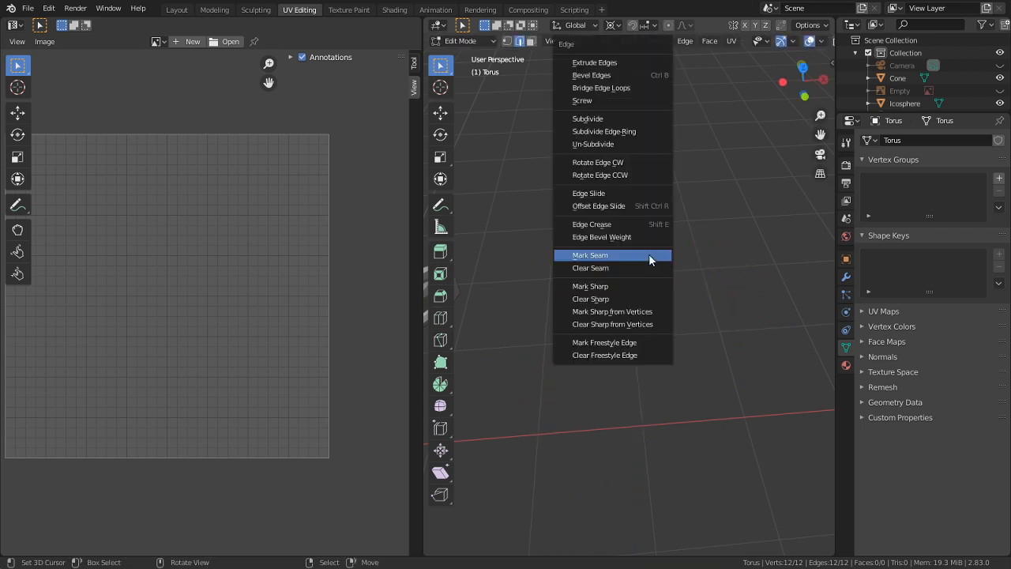
pyautogui.click(649, 254)
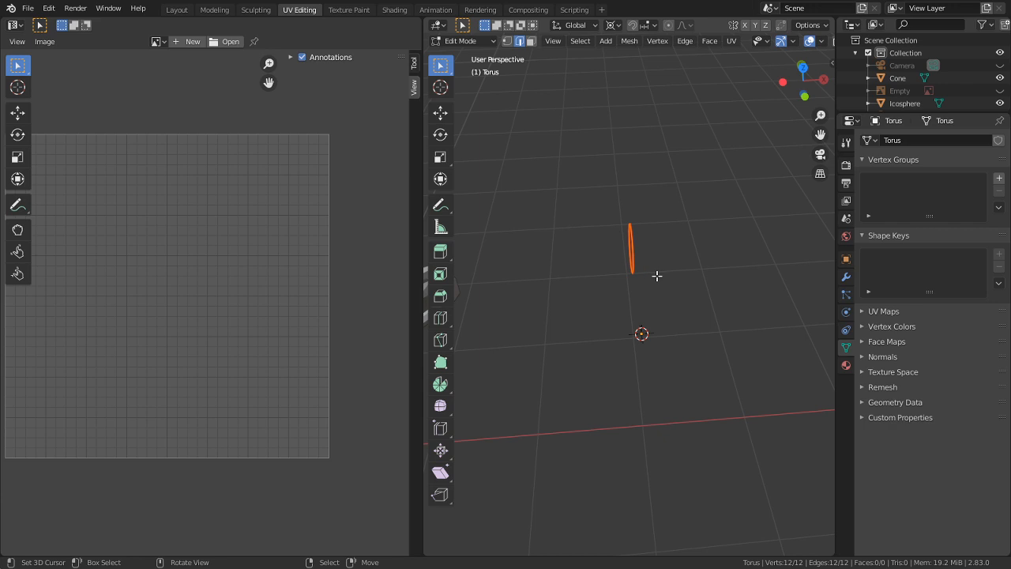
pyautogui.press('e')
pyautogui.press('x')
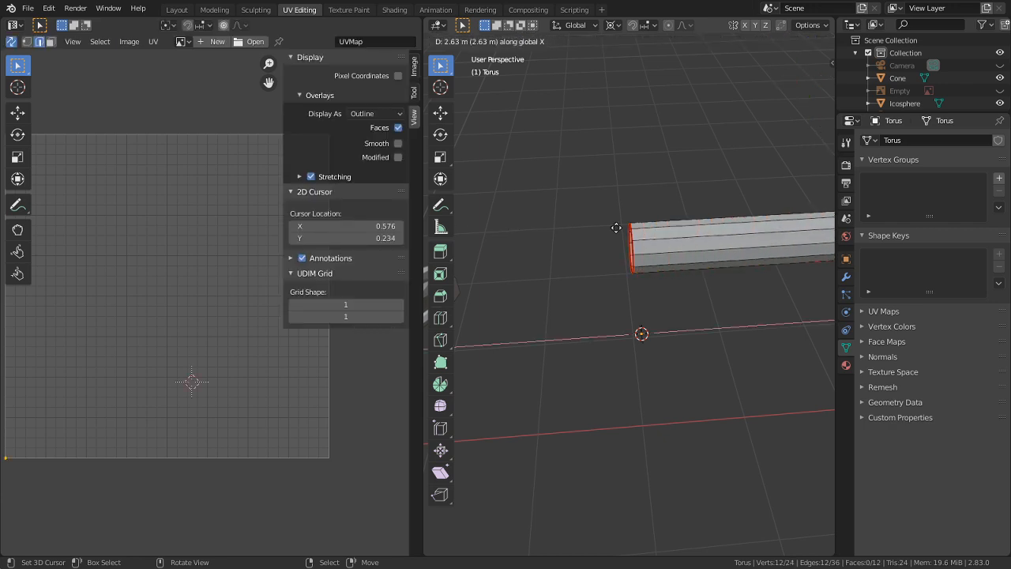
pyautogui.click(702, 227)
pyautogui.keyDown('shift'); pyautogui.moveTo(682, 255); pyautogui.dragTo(432, 379, button='middle'); pyautogui.keyUp('shift')
# - Add six evenly spaced, unslid loop cuts across the length of the tube
pyautogui.scroll(-2, 600, 316)
pyautogui.hotkey('ctrl', 'r')
pyautogui.scroll(5, 600, 307)
pyautogui.click(600, 306)
pyautogui.rightClick(600, 307)
# - Mark the lengthwise edge loop along the tube's lower side as a seam
pyautogui.moveTo(595, 399); pyautogui.dragTo(729, 418, button='middle')
pyautogui.click(650, 406)
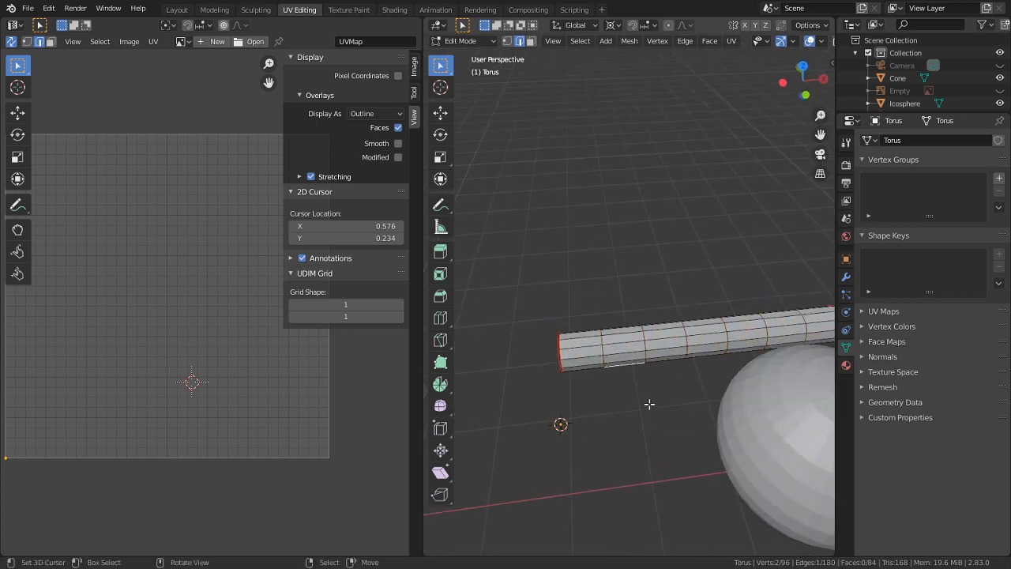
pyautogui.hotkey('ctrl', 'e')
pyautogui.click(627, 361)
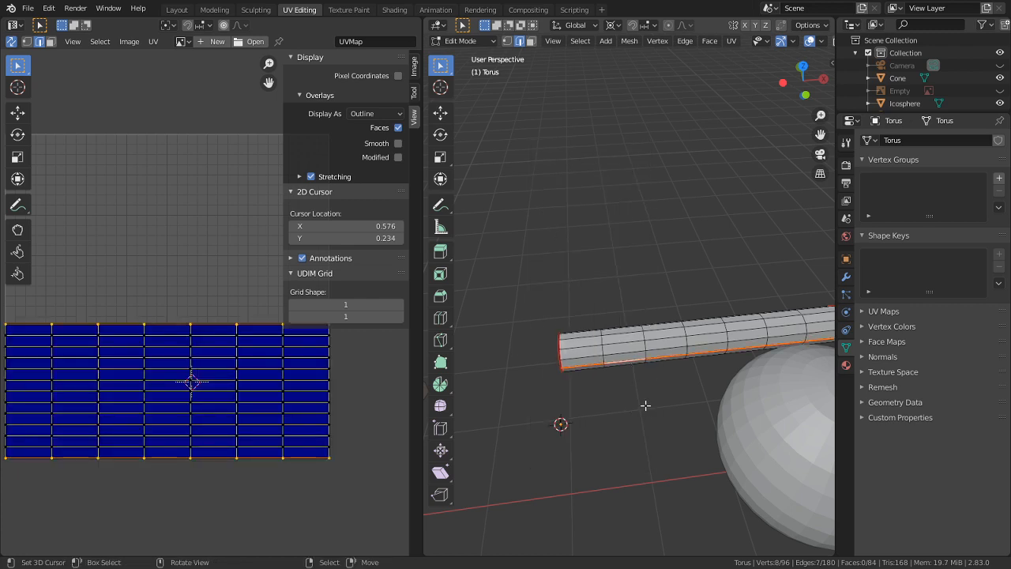
pyautogui.keyDown('shift'); pyautogui.moveTo(647, 401); pyautogui.dragTo(597, 404, button='middle'); pyautogui.keyUp('shift')
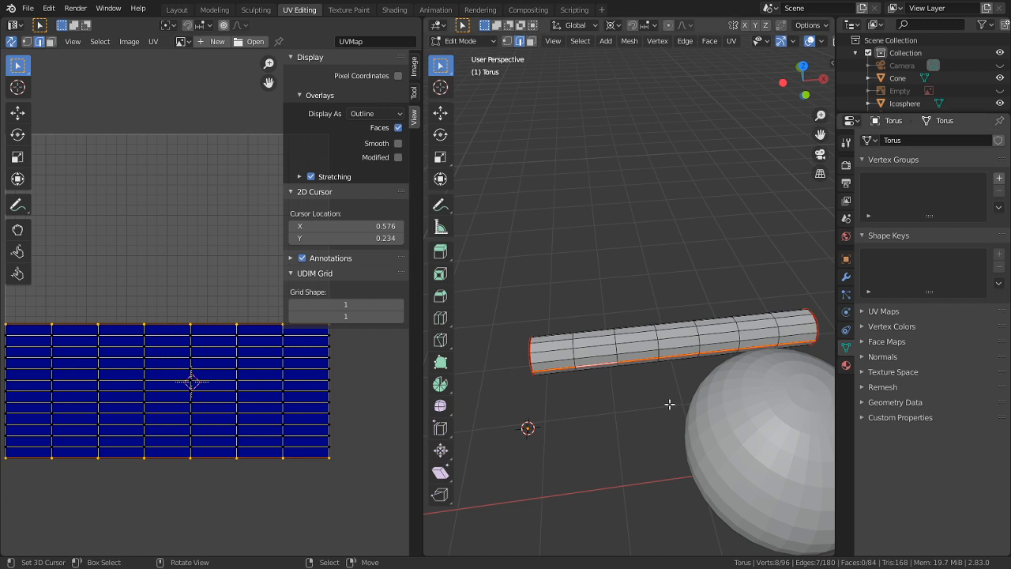
# - Undo the tube construction and the torus deletions back to the complete torus
pyautogui.hotkey('ctrl', 'z')
pyautogui.hotkey('ctrl', 'z')
pyautogui.hotkey('ctrl', 'z')
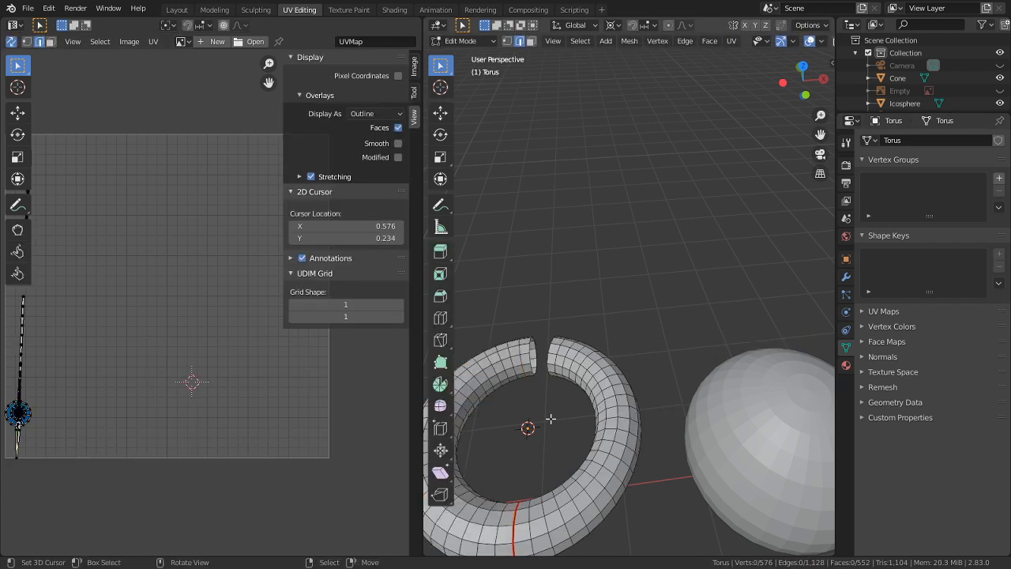
pyautogui.hotkey('ctrl', 'z')
# - Select the edge loop around the torus's inner hole and mark it as a seam
pyautogui.moveTo(549, 416); pyautogui.dragTo(614, 291, button='middle')
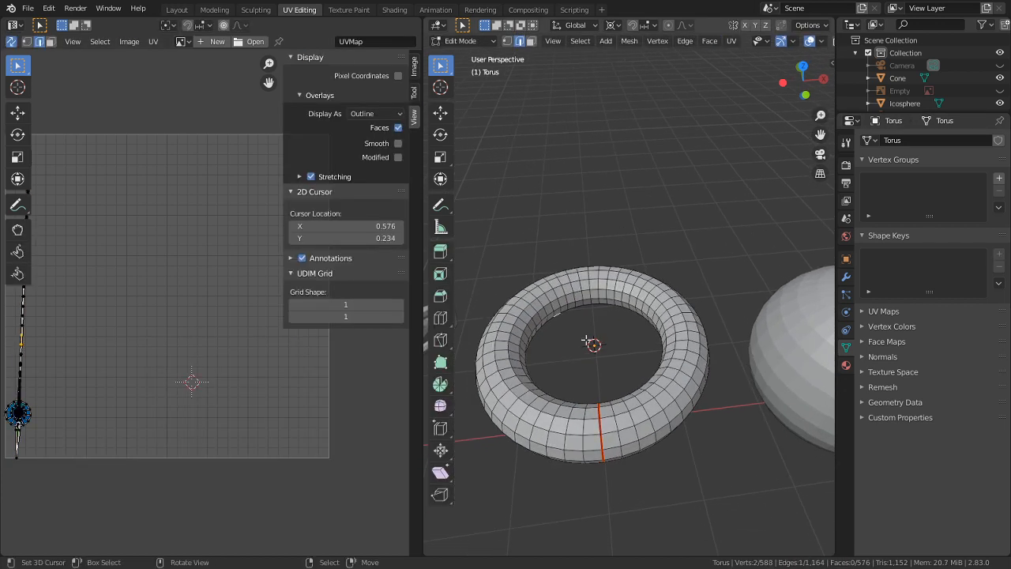
pyautogui.scroll(2, 586, 342)
pyautogui.keyDown('alt'); pyautogui.click(585, 298); pyautogui.keyUp('alt')
pyautogui.hotkey('ctrl', 'e')
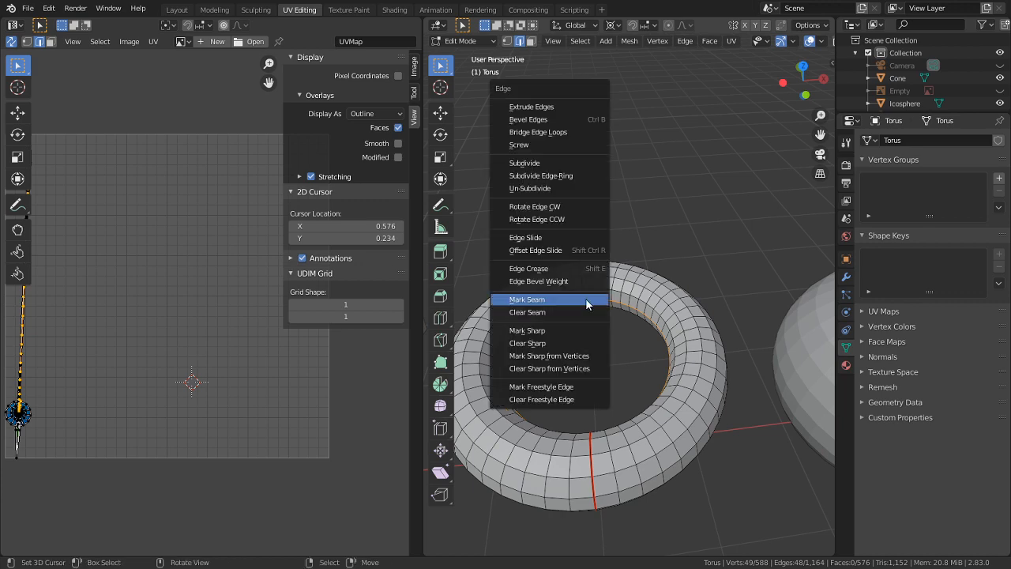
pyautogui.click(585, 300)
# - Examine the torus's unwrapped strip in an enlarged UV editor and compare it with the seams on the ring
pyautogui.keyDown('shift'); pyautogui.moveTo(397, 375); pyautogui.dragTo(453, 391, button='middle'); pyautogui.keyUp('shift')
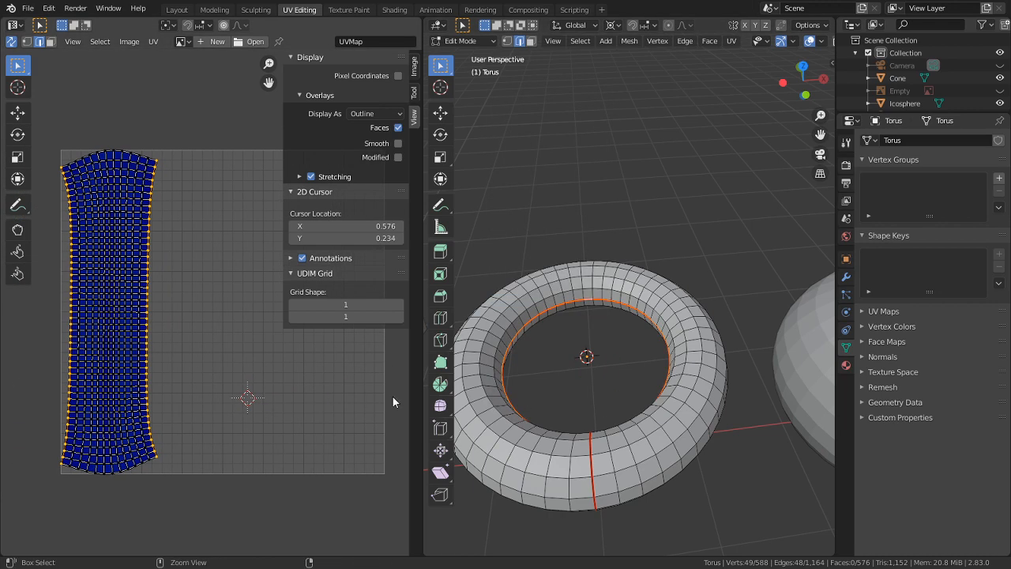
pyautogui.hotkey('ctrl', 'space')
pyautogui.moveTo(343, 353); pyautogui.dragTo(429, 361, button='middle')
pyautogui.scroll(5, 489, 353)
pyautogui.moveTo(513, 294); pyautogui.dragTo(496, 555, button='middle')
pyautogui.scroll(4, 548, 305)
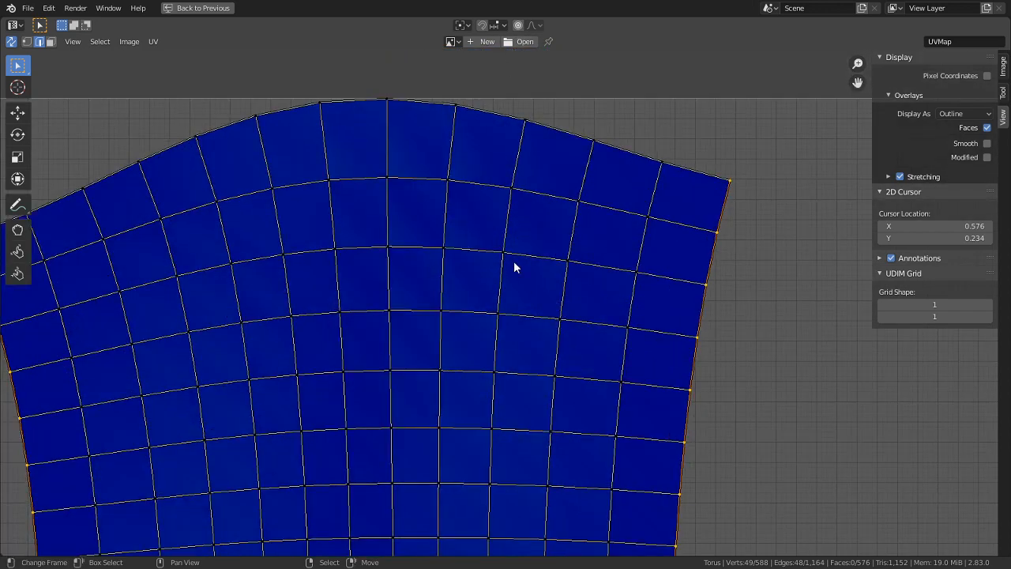
pyautogui.scroll(-2, 540, 202)
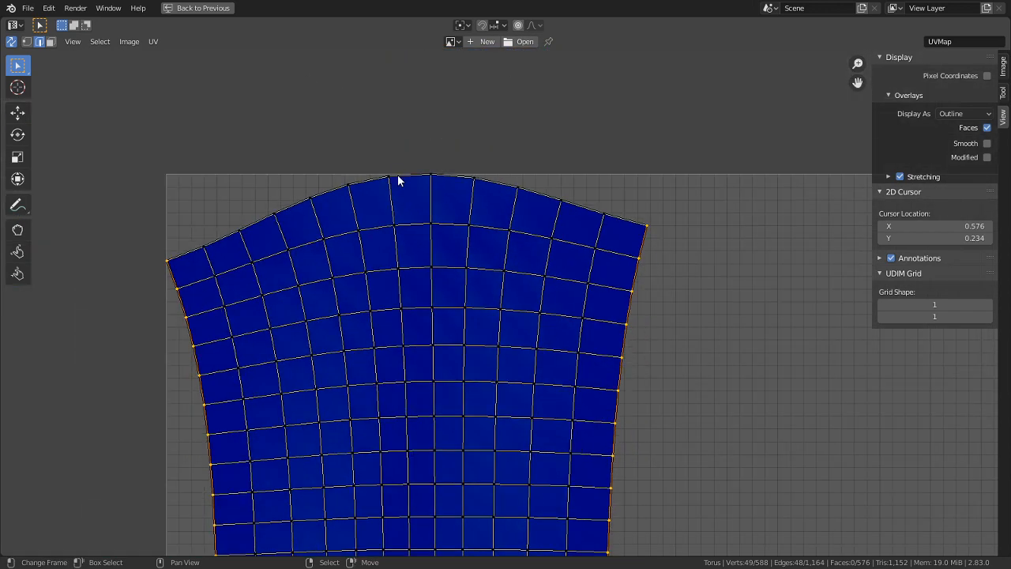
pyautogui.scroll(-4, 650, 230)
pyautogui.moveTo(594, 273); pyautogui.dragTo(571, 193, button='middle')
pyautogui.hotkey('ctrl', 'space')
pyautogui.moveTo(644, 353); pyautogui.dragTo(709, 333, button='middle')
pyautogui.moveTo(642, 297); pyautogui.dragTo(545, 430, button='middle')
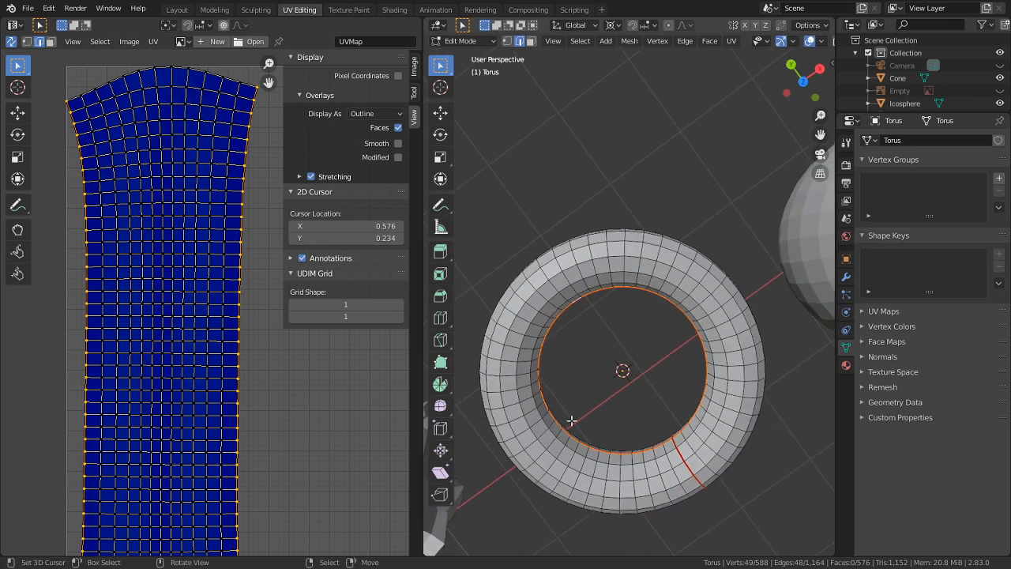
# - Switch to editing the sphere and mark its pole-to-pole edge line as a seam
pyautogui.scroll(-5, 677, 366)
pyautogui.moveTo(677, 365); pyautogui.dragTo(638, 273, button='middle')
pyautogui.moveTo(731, 273); pyautogui.dragTo(775, 380, button='middle')
pyautogui.press('Tab')
pyautogui.click(709, 362)
pyautogui.press('Tab')
pyautogui.hotkey('ctrl', 'e')
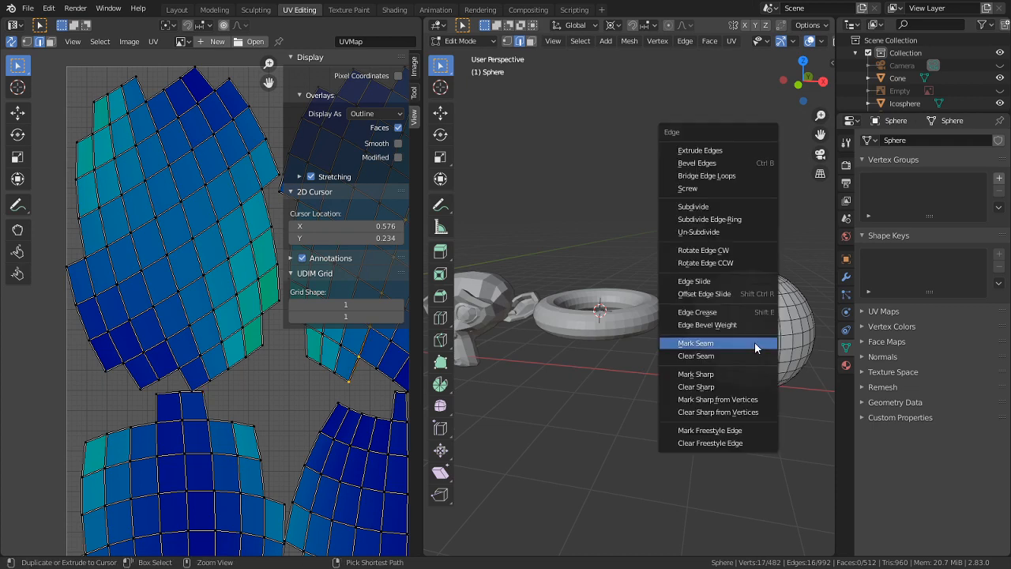
pyautogui.click(755, 342)
pyautogui.moveTo(279, 345); pyautogui.dragTo(53, 310, button='middle')
pyautogui.scroll(2, 704, 281)
pyautogui.scroll(-2, 164, 429)
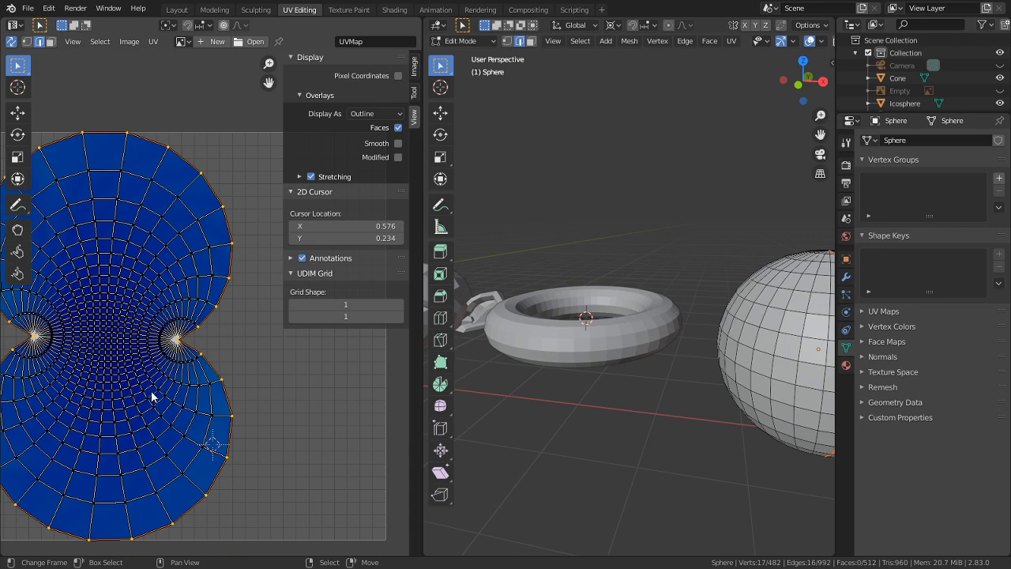
# - Mark the fan of edges radiating from the sphere's top pole as seams
pyautogui.keyDown('shift'); pyautogui.moveTo(432, 333); pyautogui.dragTo(294, 358, button='middle'); pyautogui.keyUp('shift')
pyautogui.scroll(5, 699, 360)
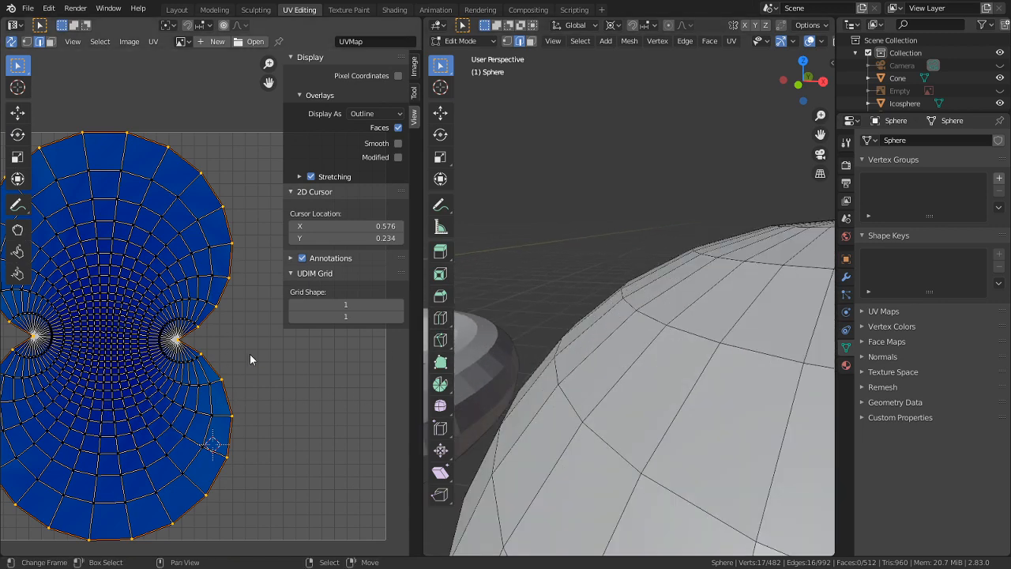
pyautogui.scroll(-3, 545, 317)
pyautogui.keyDown('shift'); pyautogui.moveTo(536, 324); pyautogui.dragTo(682, 345, button='middle'); pyautogui.keyUp('shift')
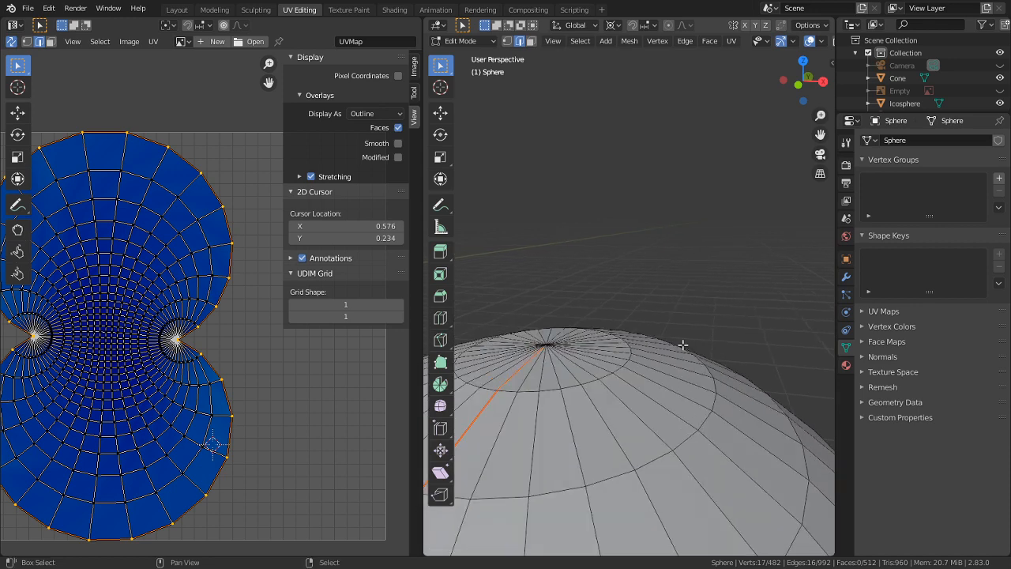
pyautogui.keyDown('alt'); pyautogui.click(565, 356); pyautogui.keyUp('alt')
pyautogui.hotkey('ctrl', 'e')
pyautogui.click(551, 353)
# - Add the radiating edges at the sphere's other pole to the selection and mark them as seams
pyautogui.moveTo(551, 354); pyautogui.dragTo(596, 235, button='middle')
pyautogui.scroll(-5, 596, 234)
pyautogui.keyDown('alt'); pyautogui.middleClick(728, 146); pyautogui.keyUp('alt')
pyautogui.scroll(5, 657, 206)
pyautogui.keyDown('alt'); pyautogui.keyDown('shift'); pyautogui.click(601, 231); pyautogui.keyUp('shift'); pyautogui.keyUp('alt')
pyautogui.hotkey('ctrl', 'e')
pyautogui.click(600, 231)
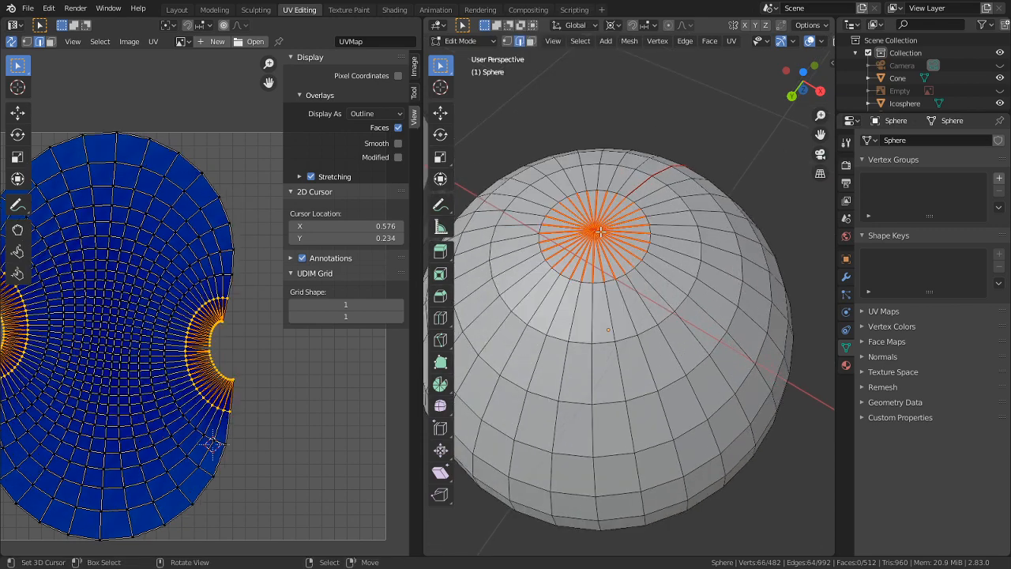
# - Mark the ring of vertical edges just outside the top pole's fan as seams
pyautogui.hotkey('ctrl', 'space')
pyautogui.click(595, 341)
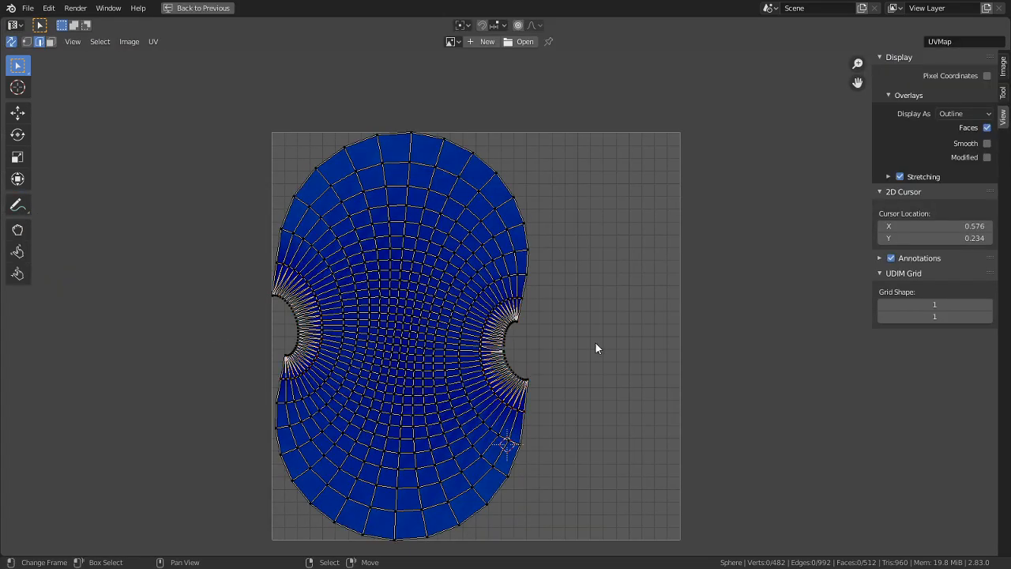
pyautogui.scroll(4, 595, 341)
pyautogui.moveTo(501, 321); pyautogui.dragTo(752, 345, button='middle')
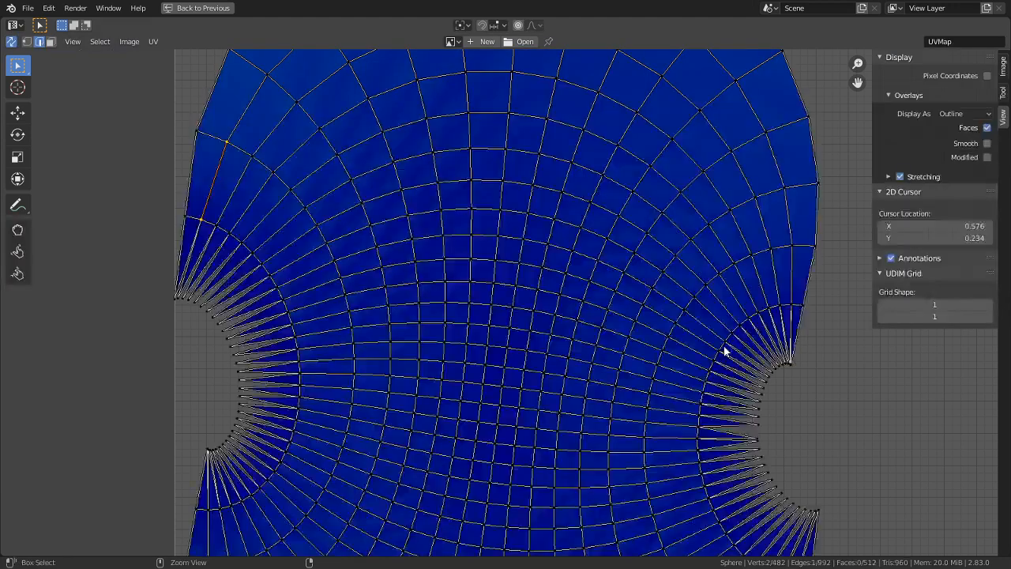
pyautogui.hotkey('ctrl', 'space')
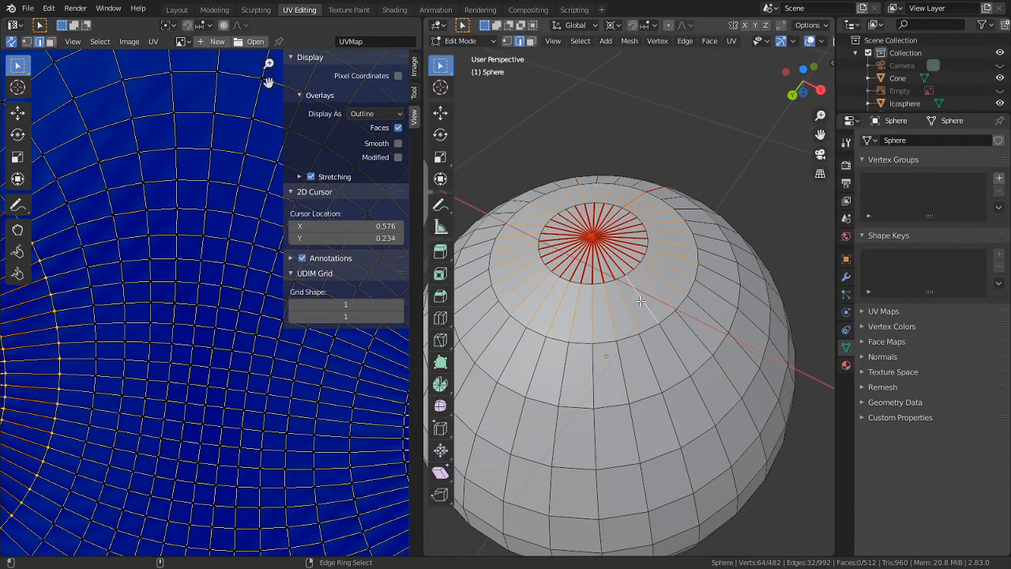
pyautogui.keyDown('ctrl'); pyautogui.keyDown('alt'); pyautogui.click(641, 302); pyautogui.keyUp('alt'); pyautogui.keyUp('ctrl')
pyautogui.scroll(-2, 622, 381)
pyautogui.hotkey('ctrl', 'e')
pyautogui.click(632, 343)
# - Mark the ring of vertical edges next to the bottom pole's fan as seams
pyautogui.scroll(-3, 580, 405)
pyautogui.moveTo(579, 404); pyautogui.dragTo(597, 278, button='middle')
pyautogui.keyDown('ctrl'); pyautogui.keyDown('alt'); pyautogui.click(605, 451); pyautogui.keyUp('alt'); pyautogui.keyUp('ctrl')
pyautogui.keyDown('ctrl'); pyautogui.keyDown('alt'); pyautogui.keyDown('shift'); pyautogui.click(607, 433); pyautogui.keyUp('shift'); pyautogui.keyUp('alt'); pyautogui.keyUp('ctrl')
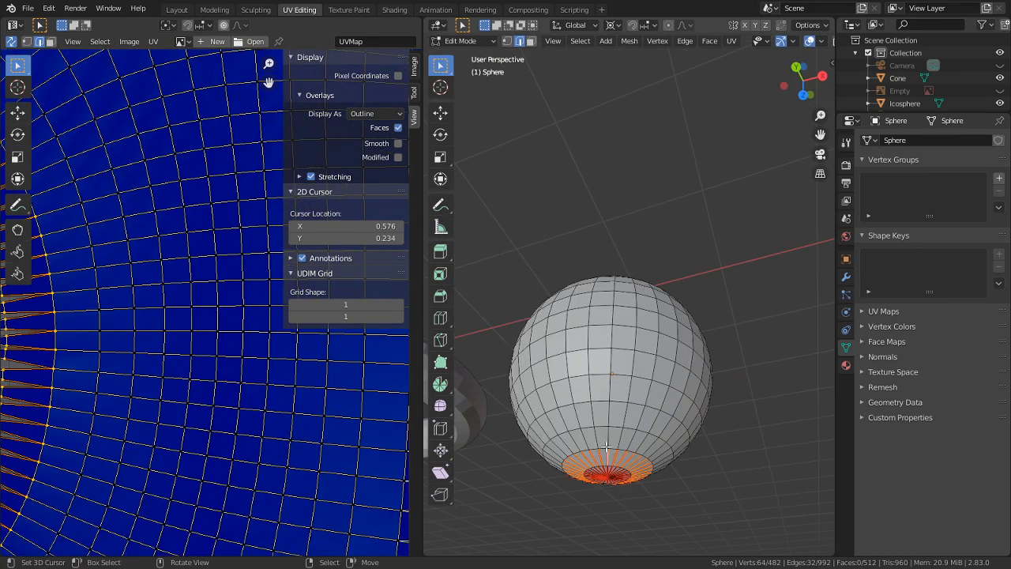
pyautogui.hotkey('ctrl', 'e')
pyautogui.click(607, 433)
# - Mark three more rings of vertical edges on the sphere as seams, extending the cuts toward the equator
pyautogui.keyDown('ctrl'); pyautogui.keyDown('alt'); pyautogui.click(609, 412); pyautogui.keyUp('alt'); pyautogui.keyUp('ctrl')
pyautogui.hotkey('ctrl', 'e')
pyautogui.click(609, 411)
pyautogui.keyDown('ctrl'); pyautogui.keyDown('alt'); pyautogui.click(610, 388); pyautogui.keyUp('alt'); pyautogui.keyUp('ctrl')
pyautogui.hotkey('ctrl', 'e')
pyautogui.click(610, 388)
pyautogui.moveTo(610, 388); pyautogui.dragTo(612, 324, button='middle')
pyautogui.keyDown('ctrl'); pyautogui.keyDown('alt'); pyautogui.click(613, 324); pyautogui.keyUp('alt'); pyautogui.keyUp('ctrl')
pyautogui.hotkey('ctrl', 'e')
pyautogui.click(612, 324)
# - Unwrap the sphere using the extended seams and inspect the pointed strips in the UV layout
pyautogui.scroll(-6, 253, 383)
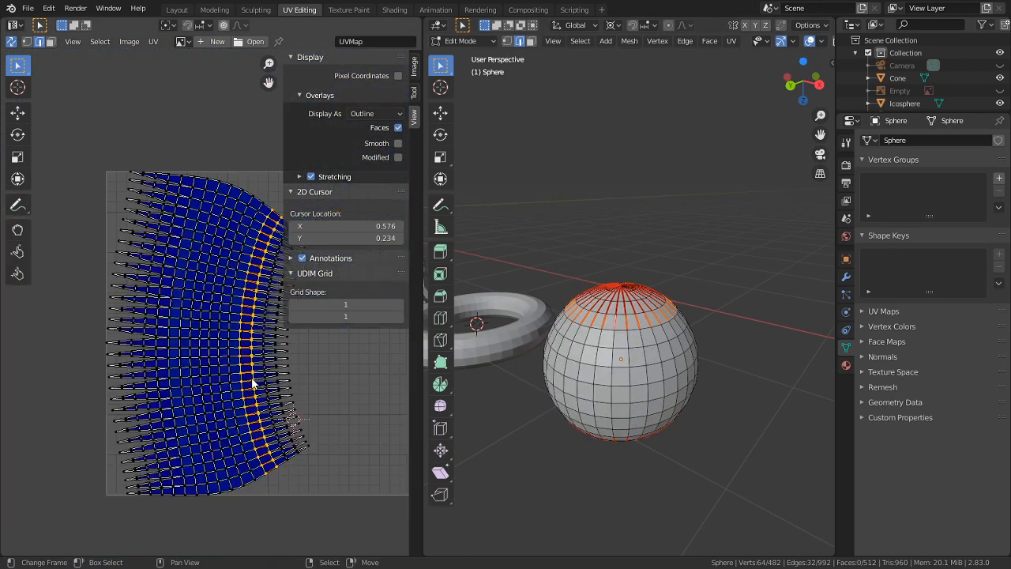
pyautogui.scroll(1, 283, 381)
pyautogui.scroll(3, 604, 363)
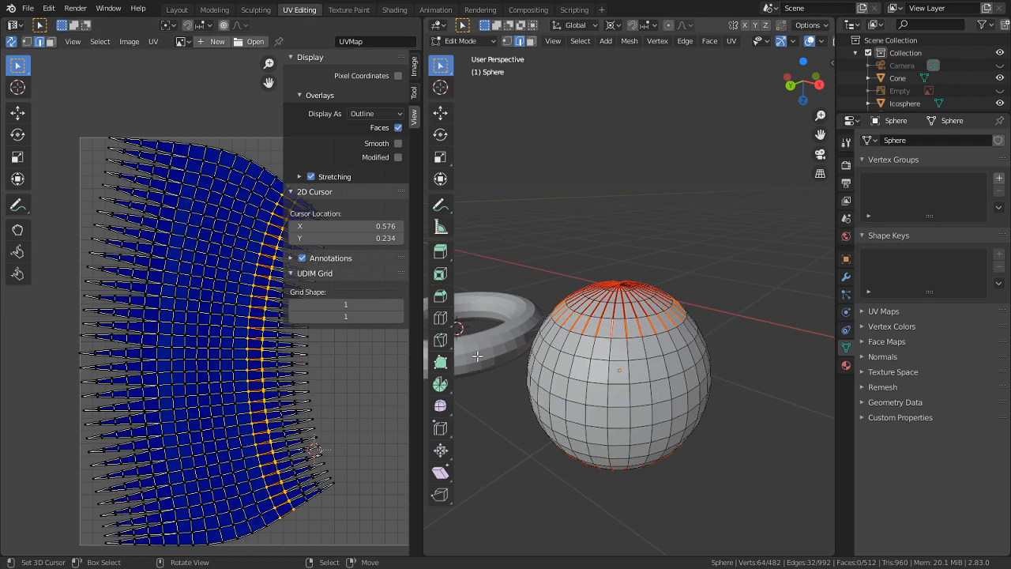
pyautogui.press('u')
pyautogui.click(604, 363)
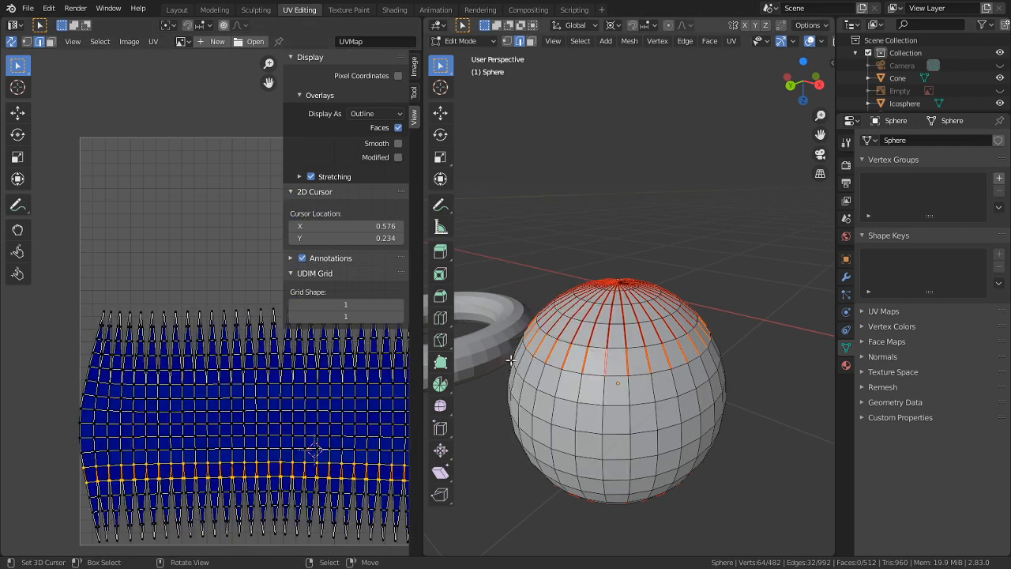
pyautogui.scroll(5, 329, 359)
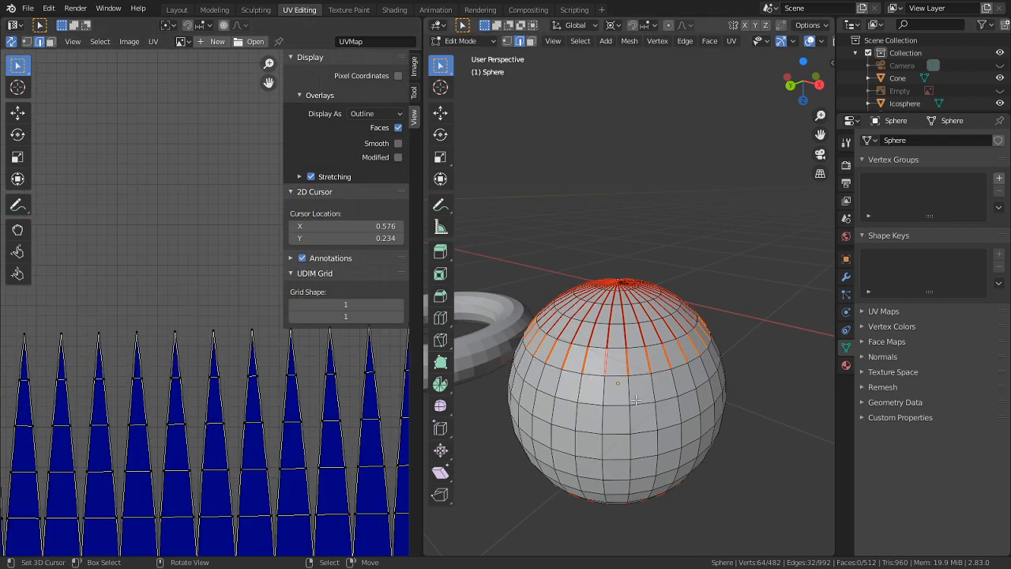
pyautogui.scroll(-3, 720, 381)
# - Undo the sphere's unwrap and the added ring seams, back to the seams at the poles
pyautogui.hotkey('ctrl', 'z')
pyautogui.hotkey('ctrl', 'z')
pyautogui.hotkey('ctrl', 'z')
pyautogui.hotkey('ctrl', 'z')
pyautogui.hotkey('ctrl', 'z')
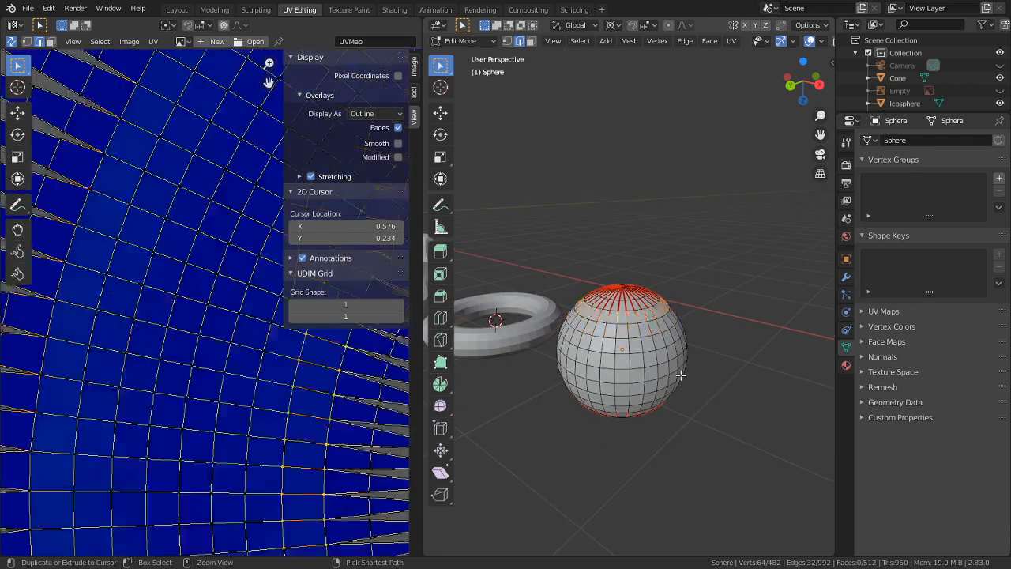
pyautogui.hotkey('ctrl', 'z')
pyautogui.hotkey('ctrl', 'z')
pyautogui.hotkey('ctrl', 'z')
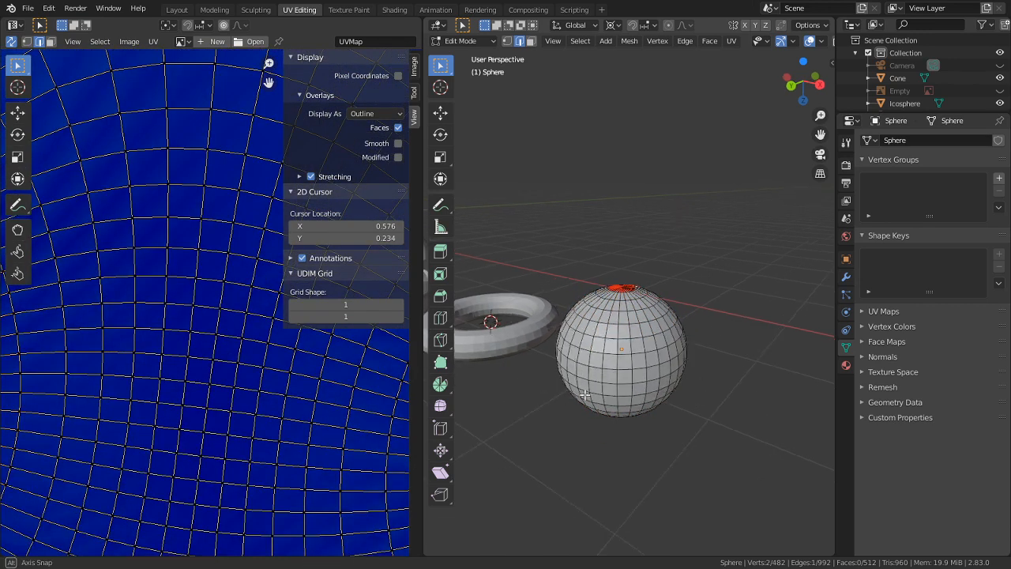
# - Leave the sphere and switch to editing the torus mesh
pyautogui.moveTo(574, 394); pyautogui.dragTo(588, 394, button='middle')
pyautogui.press('Tab')
pyautogui.click(513, 348)
pyautogui.press('Tab')
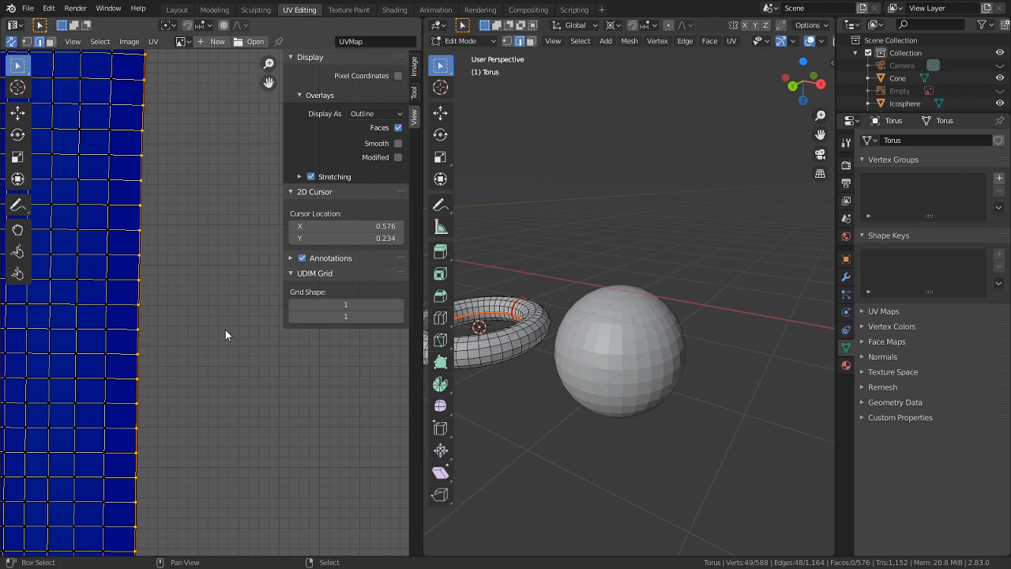
# - Examine the grid of the torus's UV strip from its curved end to its middle in the enlarged UV editor
pyautogui.scroll(2, 77, 514)
pyautogui.scroll(-3, 149, 459)
pyautogui.hotkey('ctrl', 'space')
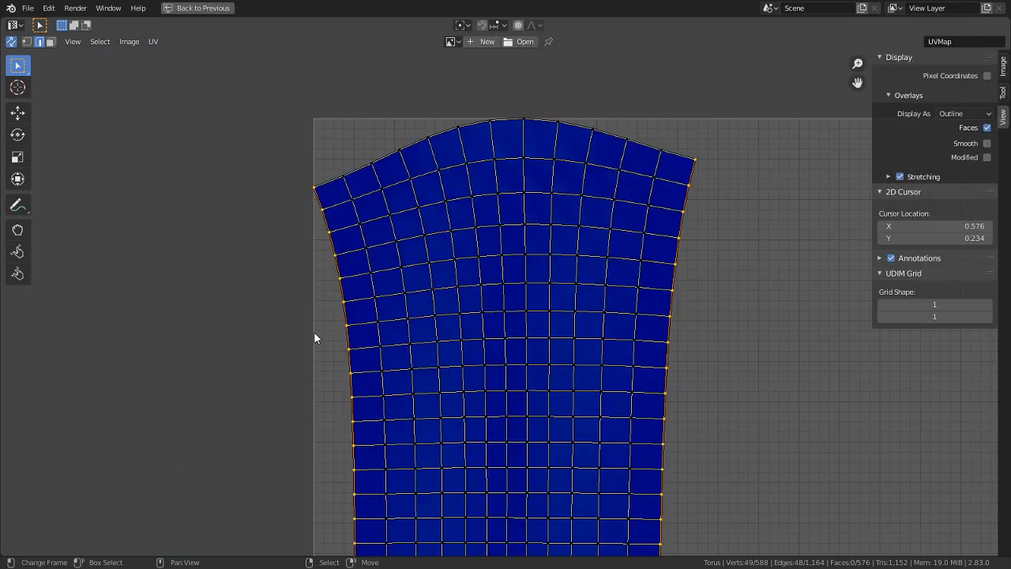
pyautogui.moveTo(472, 447); pyautogui.dragTo(461, 283, button='middle')
pyautogui.scroll(-5, 451, 379)
pyautogui.scroll(4, 501, 452)
pyautogui.moveTo(507, 453); pyautogui.dragTo(500, 375, button='middle')
pyautogui.press('3')
pyautogui.scroll(4, 474, 372)
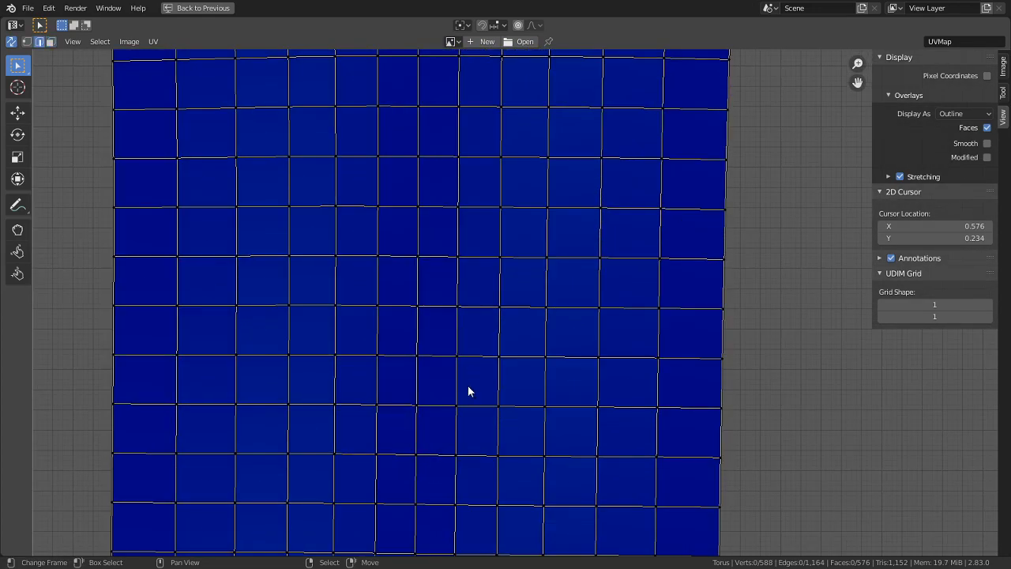
pyautogui.press('s')
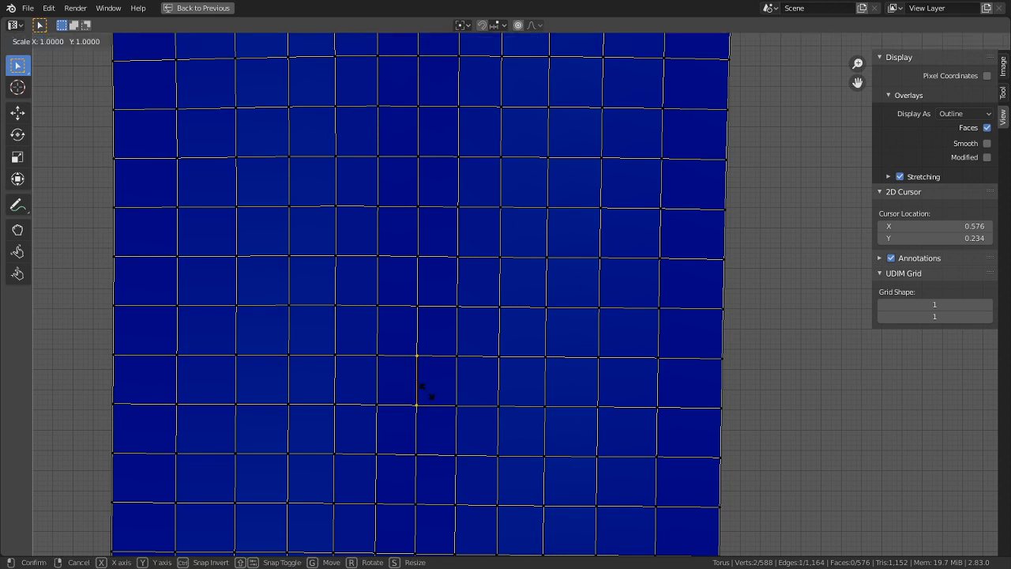
pyautogui.press('y')
pyautogui.press('0')
pyautogui.press('Escape')
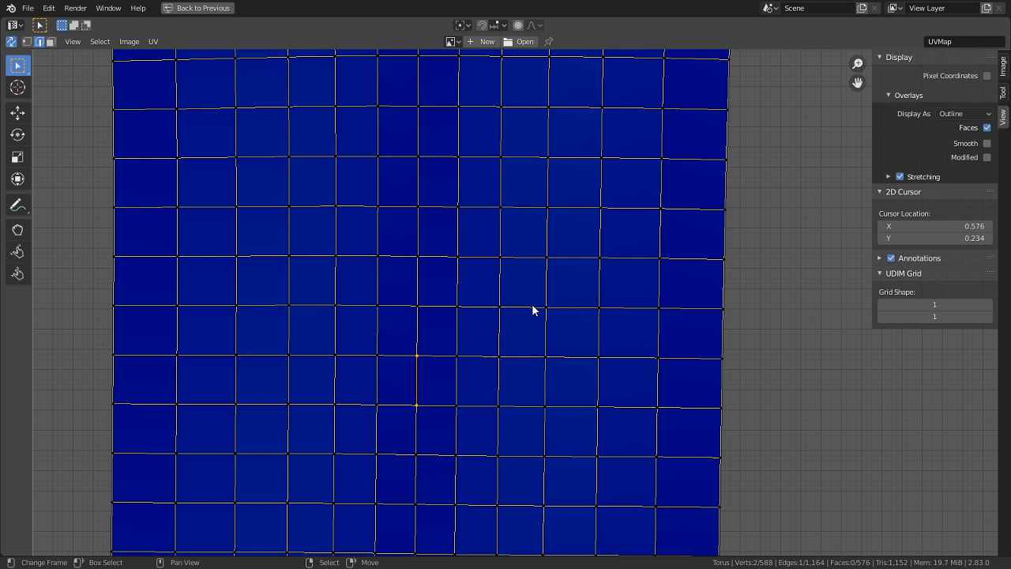
# - Flatten the curved end row of the torus's UV strip by scaling it to 0 along Y
pyautogui.scroll(-1, 514, 300)
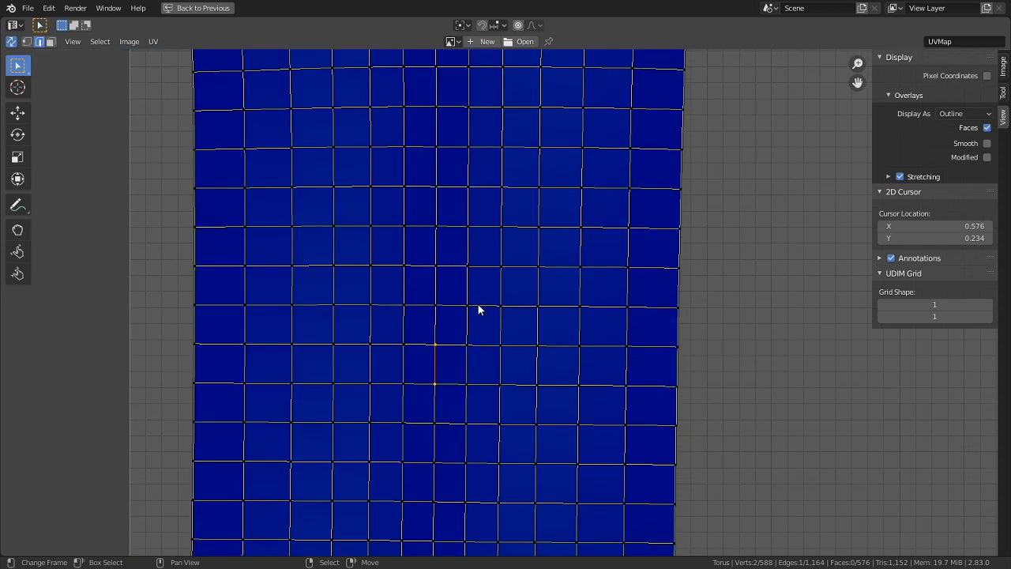
pyautogui.scroll(-2, 478, 311)
pyautogui.moveTo(479, 181); pyautogui.dragTo(460, 418, button='middle')
pyautogui.keyDown('alt'); pyautogui.click(483, 109); pyautogui.keyUp('alt')
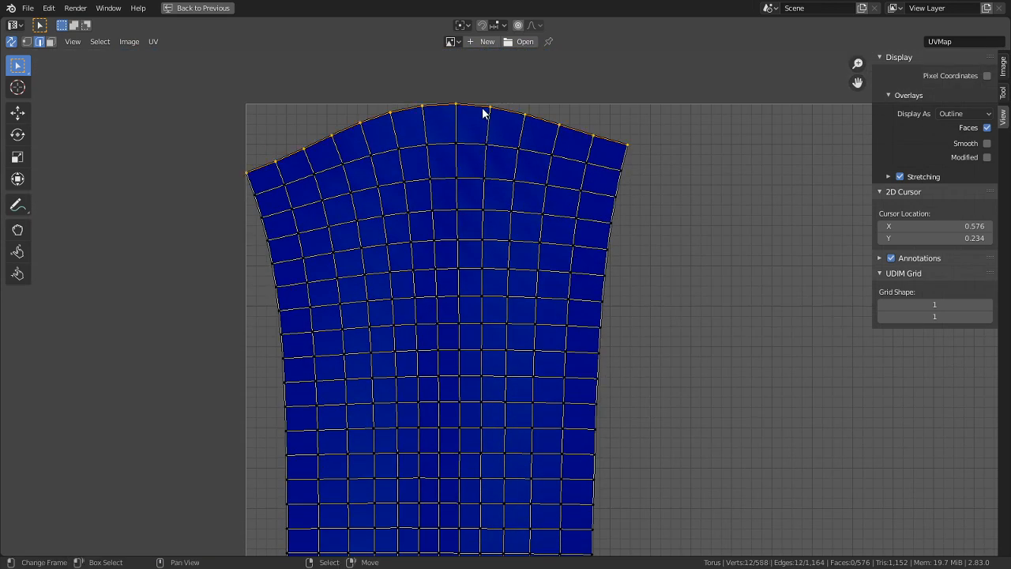
pyautogui.scroll(-3, 483, 113)
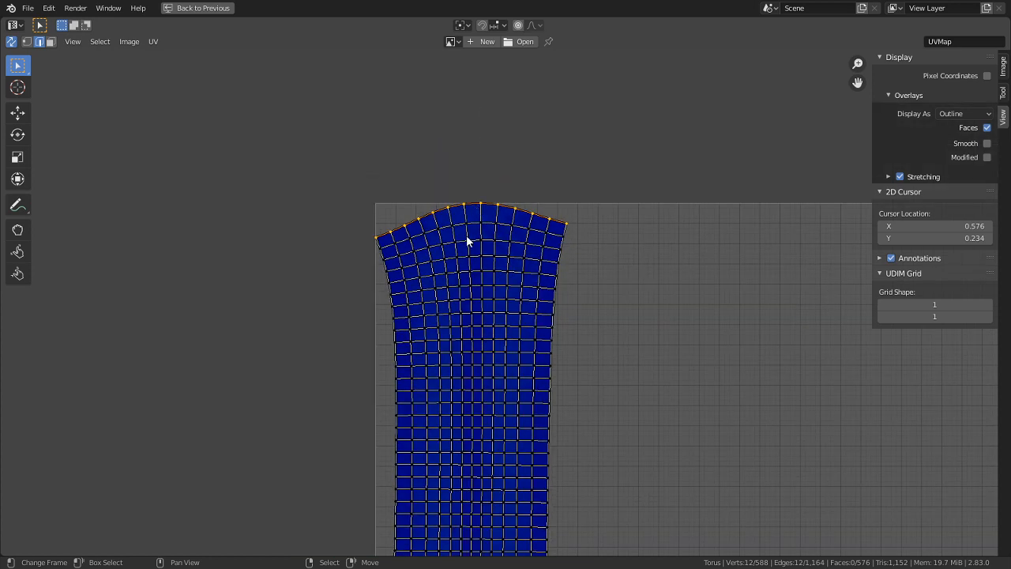
pyautogui.press('s')
pyautogui.press('y')
pyautogui.press('0')
pyautogui.press('Return')
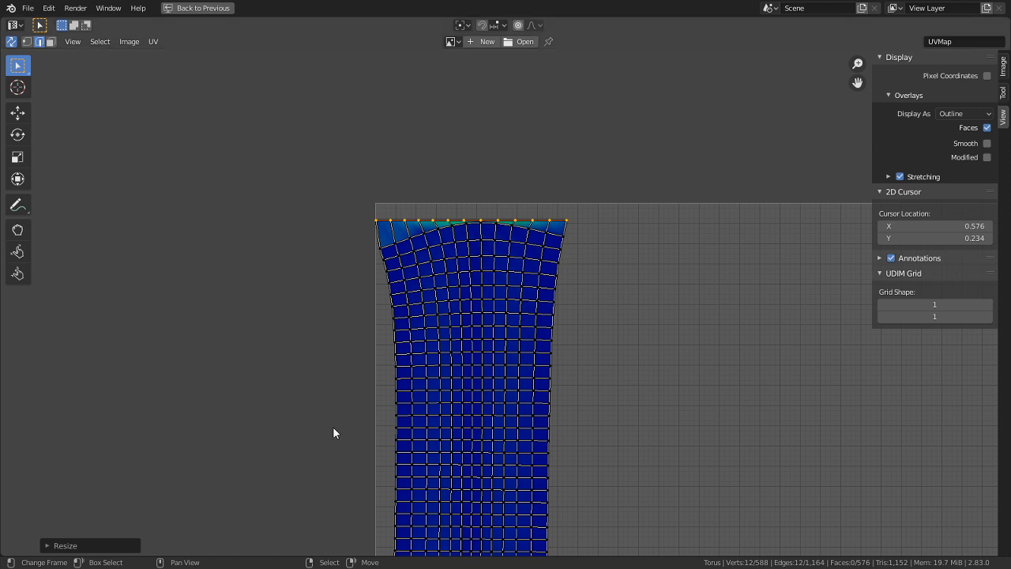
# - Flatten the second and third edge rows below the strip's flattened end, scaling each to 0 along Y
pyautogui.scroll(2, 375, 287)
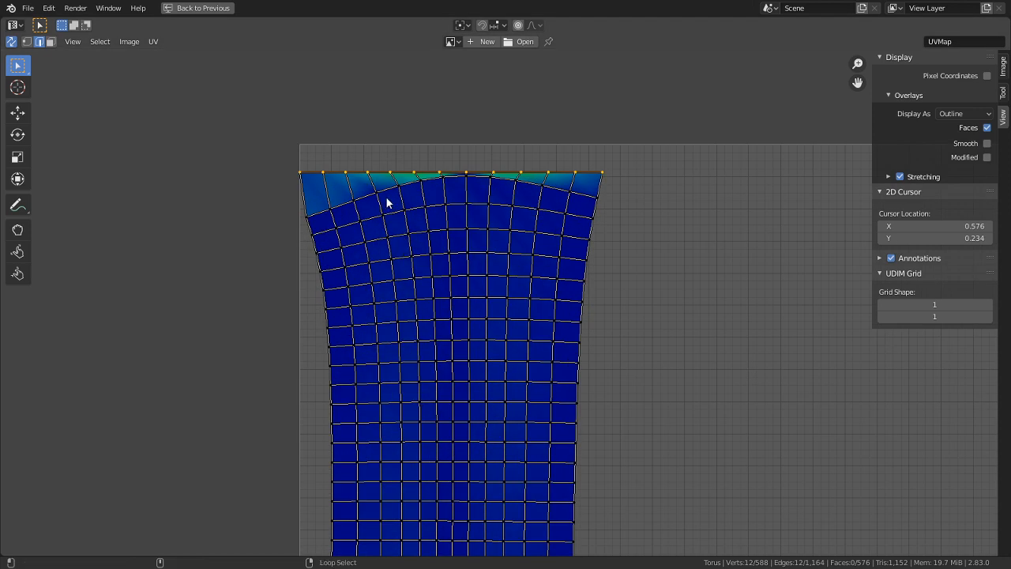
pyautogui.keyDown('alt'); pyautogui.click(393, 199); pyautogui.keyUp('alt')
pyautogui.press('s')
pyautogui.press('y')
pyautogui.press('0')
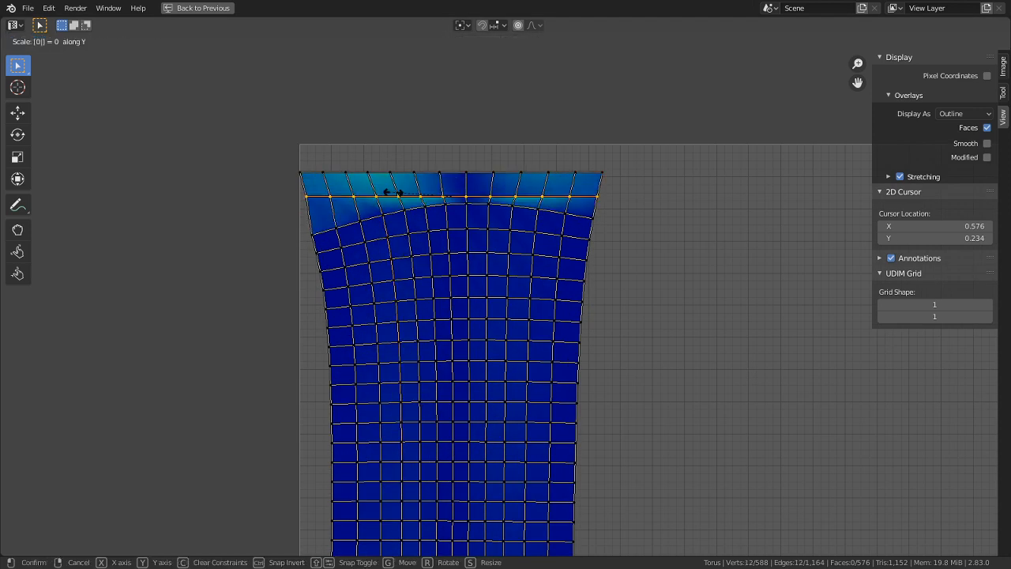
pyautogui.press('Return')
pyautogui.hotkey('ctrl', 'z')
pyautogui.press('s')
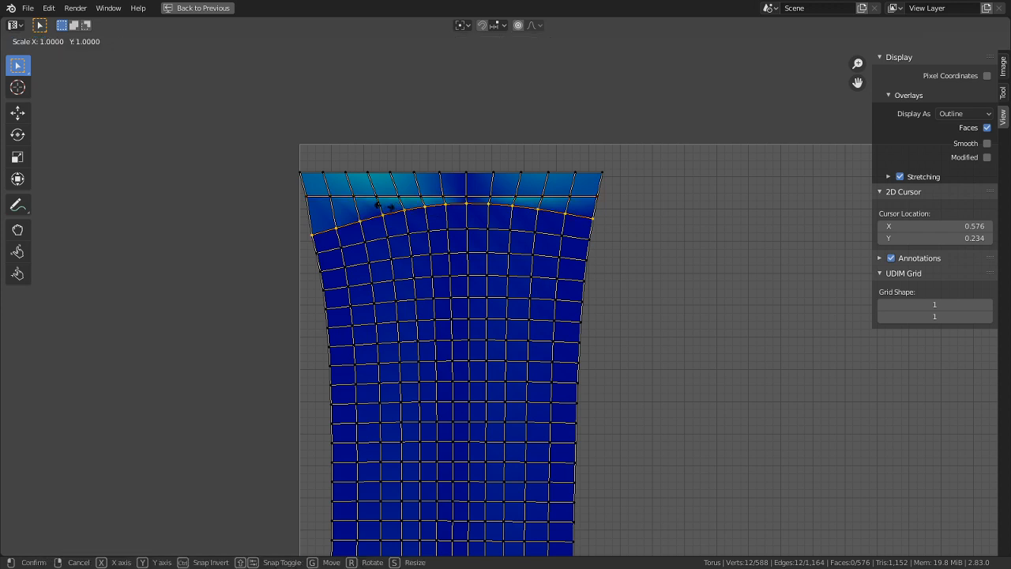
pyautogui.press('y')
pyautogui.press('0')
pyautogui.press('Return')
# - Flatten the fourth and fifth edge rows of the UV strip by scaling each to 0 along Y
pyautogui.keyDown('alt'); pyautogui.click(413, 237); pyautogui.keyUp('alt')
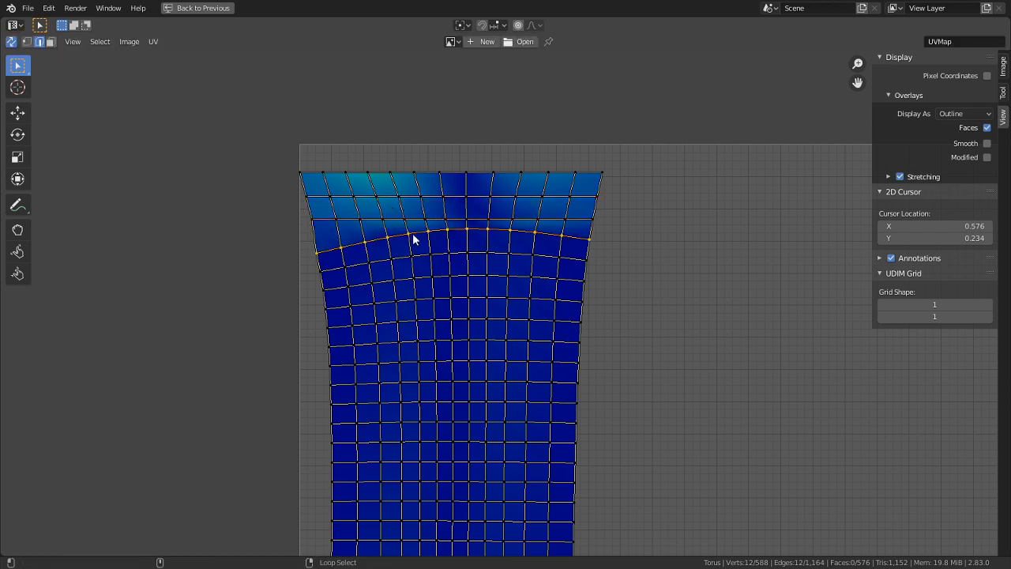
pyautogui.press('s')
pyautogui.press('y')
pyautogui.press('0')
pyautogui.press('Return')
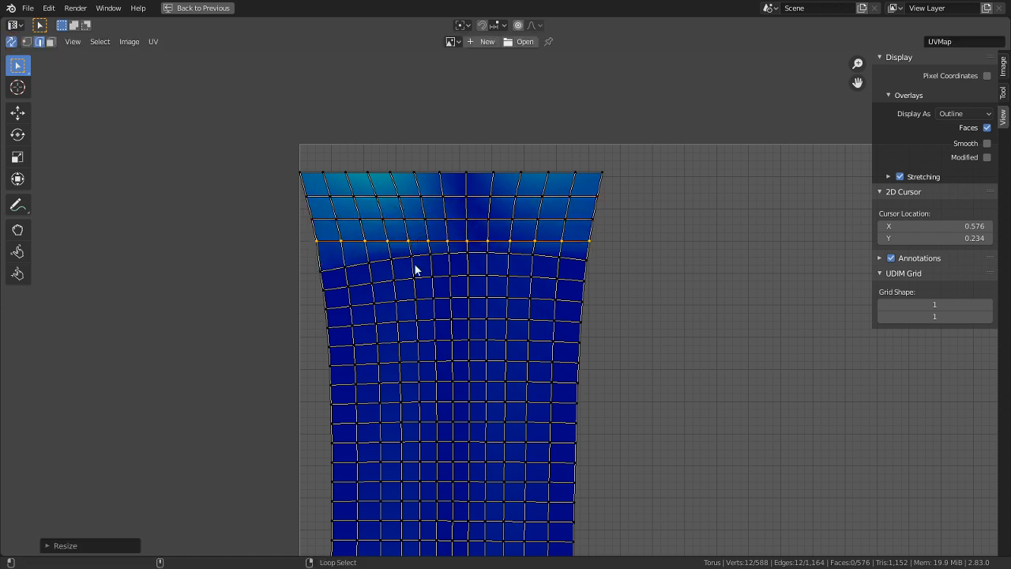
pyautogui.keyDown('alt'); pyautogui.click(444, 261); pyautogui.keyUp('alt')
pyautogui.press('s')
pyautogui.press('y')
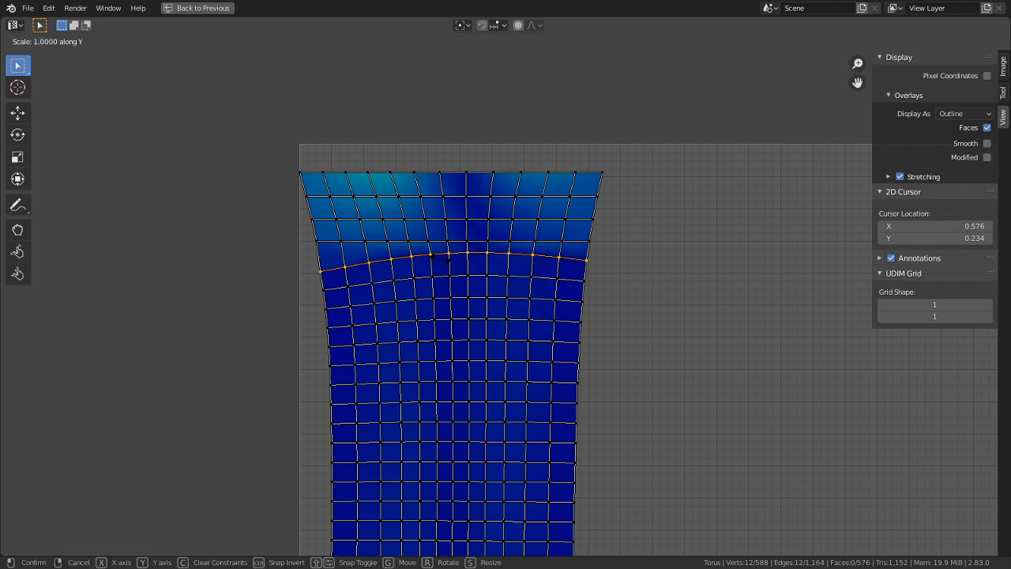
pyautogui.press('0')
pyautogui.press('Return')
# - Flatten the sixth and seventh edge rows of the UV strip by scaling each to 0 along Y
pyautogui.keyDown('alt'); pyautogui.click(456, 280); pyautogui.keyUp('alt')
pyautogui.press('s')
pyautogui.press('y')
pyautogui.press('0')
pyautogui.press('Return')
pyautogui.scroll(4, 477, 298)
pyautogui.keyDown('alt'); pyautogui.click(454, 297); pyautogui.keyUp('alt')
pyautogui.press('s')
pyautogui.press('y')
pyautogui.press('0')
pyautogui.press('Return')
# - Flatten the eighth and ninth edge rows of the UV strip by scaling each to 0 along Y
pyautogui.keyDown('alt'); pyautogui.click(444, 348); pyautogui.keyUp('alt')
pyautogui.press('s')
pyautogui.press('y')
pyautogui.press('0')
pyautogui.press('Return')
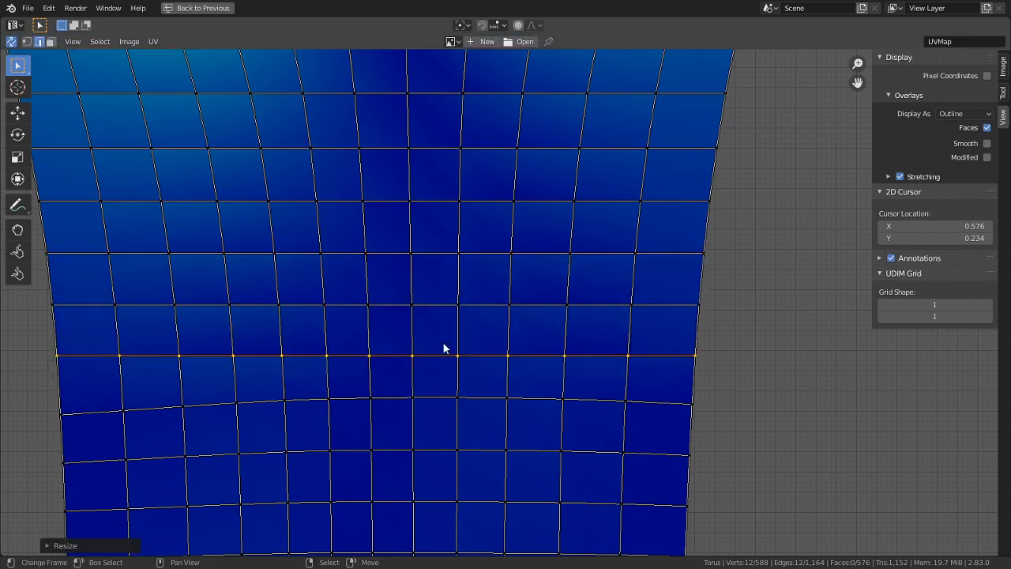
pyautogui.keyDown('alt'); pyautogui.click(429, 409); pyautogui.keyUp('alt')
pyautogui.press('s')
pyautogui.press('y')
pyautogui.press('0')
pyautogui.press('Return')
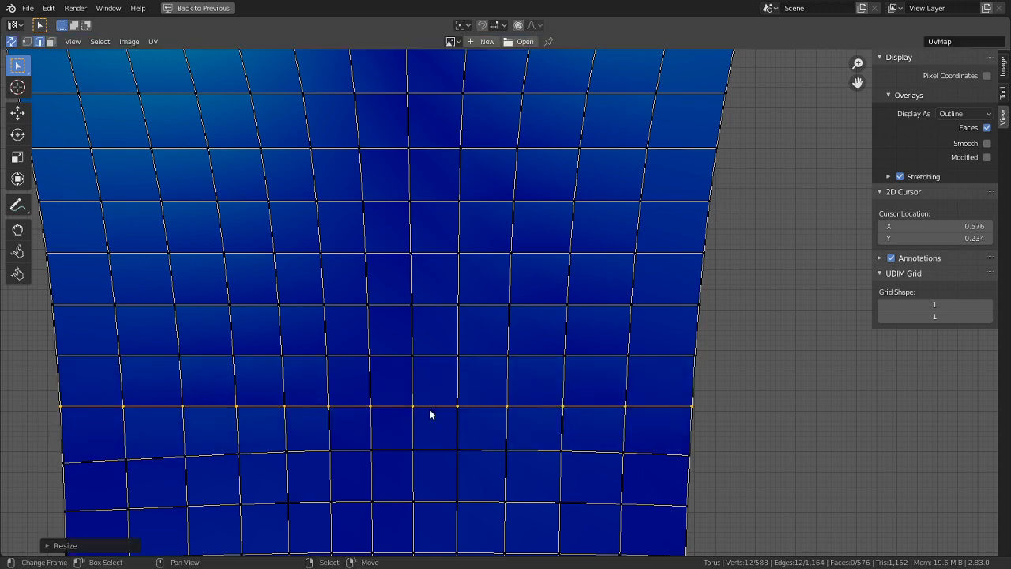
# - Make one side edge of a face near the middle of the torus's UV strip exactly vertical by scaling it along X
pyautogui.scroll(-5, 621, 354)
pyautogui.scroll(2, 572, 395)
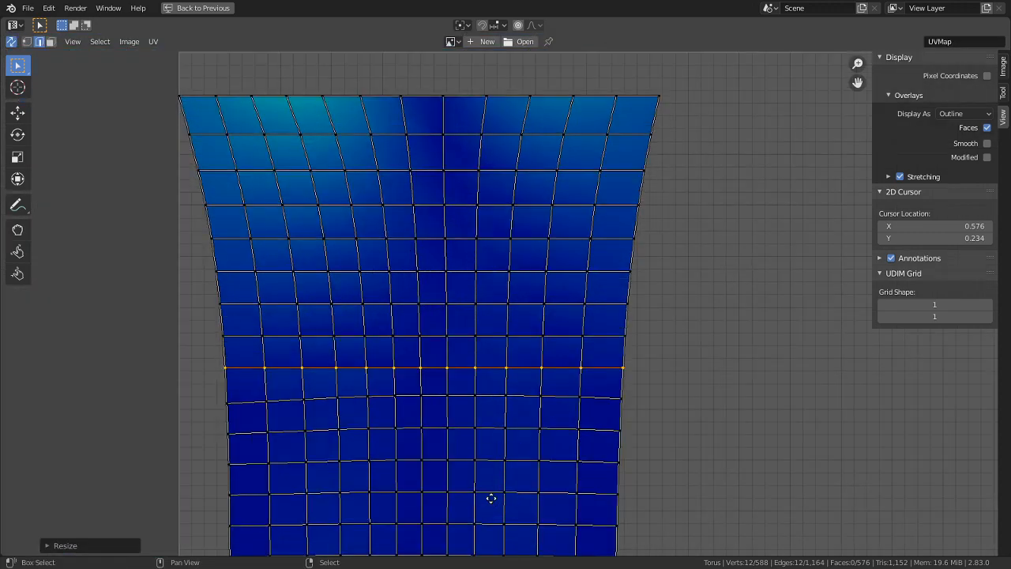
pyautogui.moveTo(492, 501); pyautogui.dragTo(474, 307, button='middle')
pyautogui.scroll(-3, 454, 305)
pyautogui.scroll(2, 469, 395)
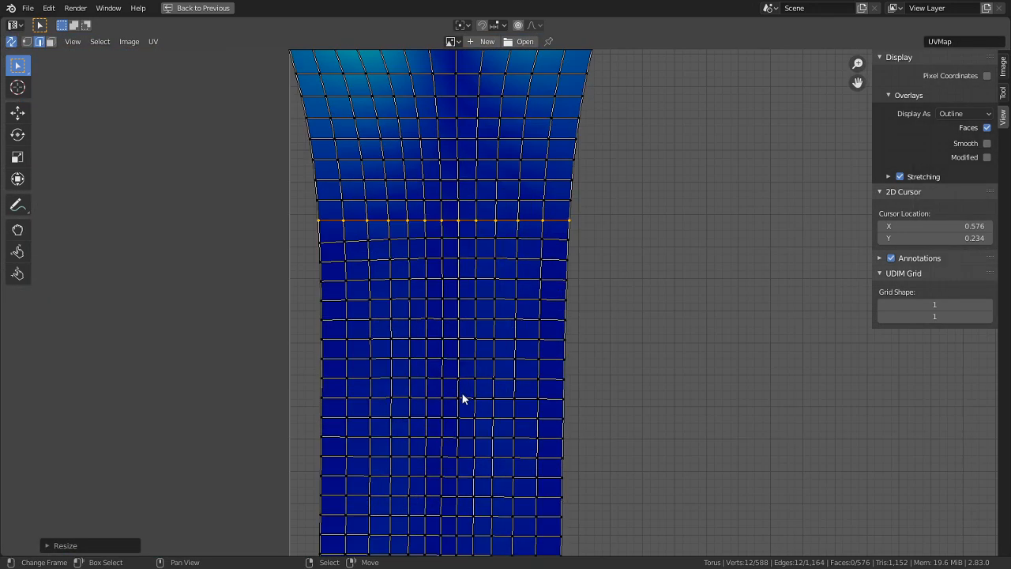
pyautogui.moveTo(469, 395); pyautogui.dragTo(476, 243, button='middle')
pyautogui.scroll(5, 505, 316)
pyautogui.click(453, 328)
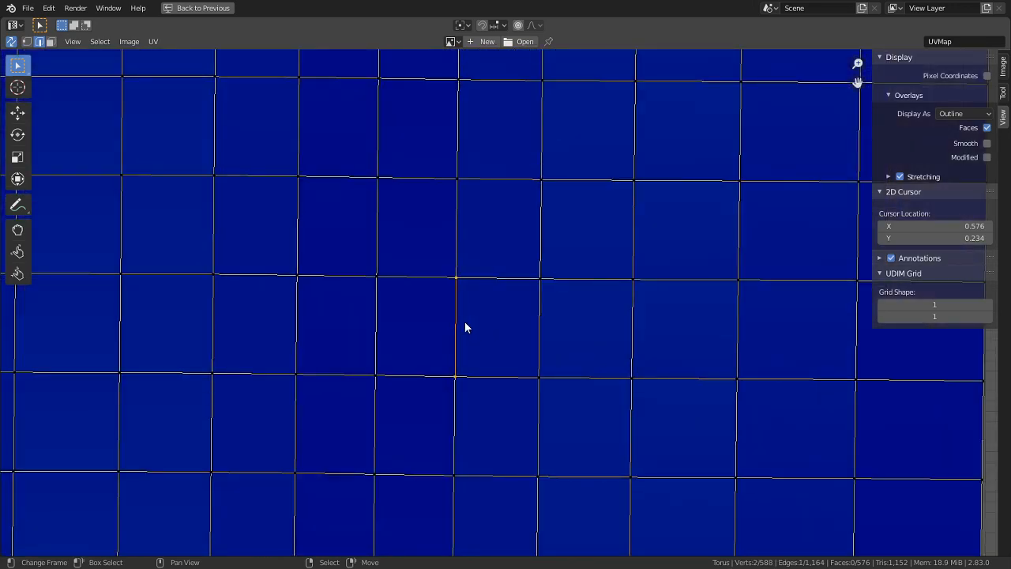
pyautogui.press('s')
pyautogui.press('y')
pyautogui.click(466, 324)
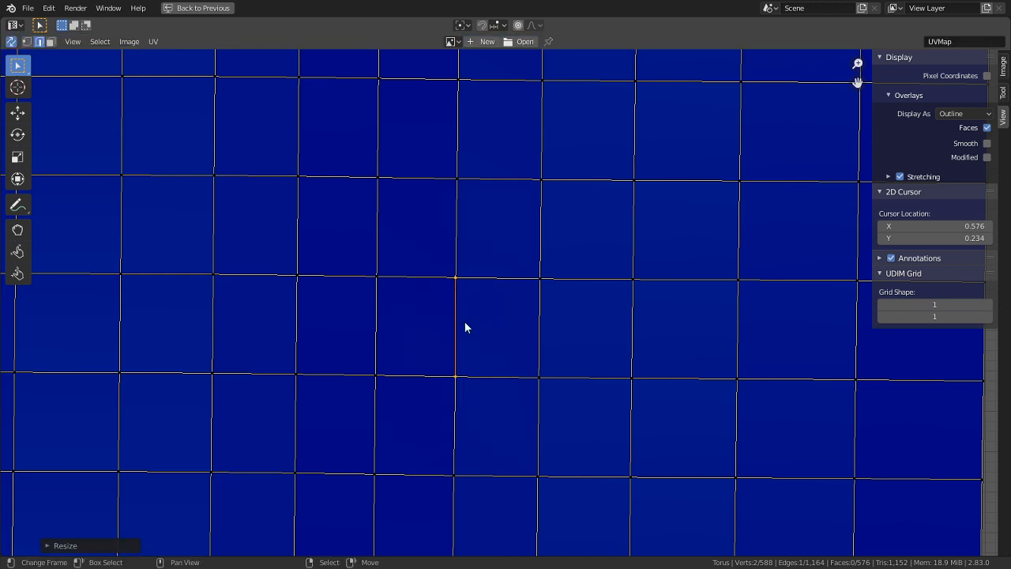
# - Straighten the same face's upper edge horizontally and its opposite side edge vertically by scaling each on its axis
pyautogui.click(403, 295)
pyautogui.press('s')
pyautogui.press('y')
pyautogui.click(403, 295)
pyautogui.click(395, 314)
pyautogui.press('s')
pyautogui.click(395, 313)
pyautogui.keyDown('shift'); pyautogui.click(409, 384); pyautogui.keyUp('shift')
pyautogui.press('s')
pyautogui.press('y')
pyautogui.press('0')
pyautogui.click(409, 384)
pyautogui.hotkey('ctrl', 'z')
pyautogui.hotkey('ctrl', 'z')
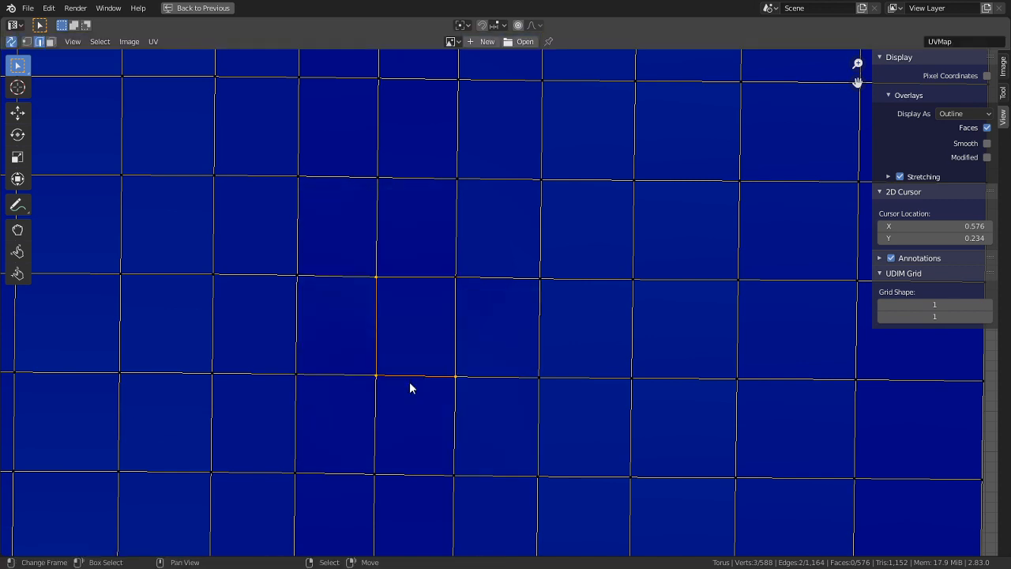
# - Flatten the face's lower edge horizontally and select the squared-up UV face in face selection mode
pyautogui.click(410, 387)
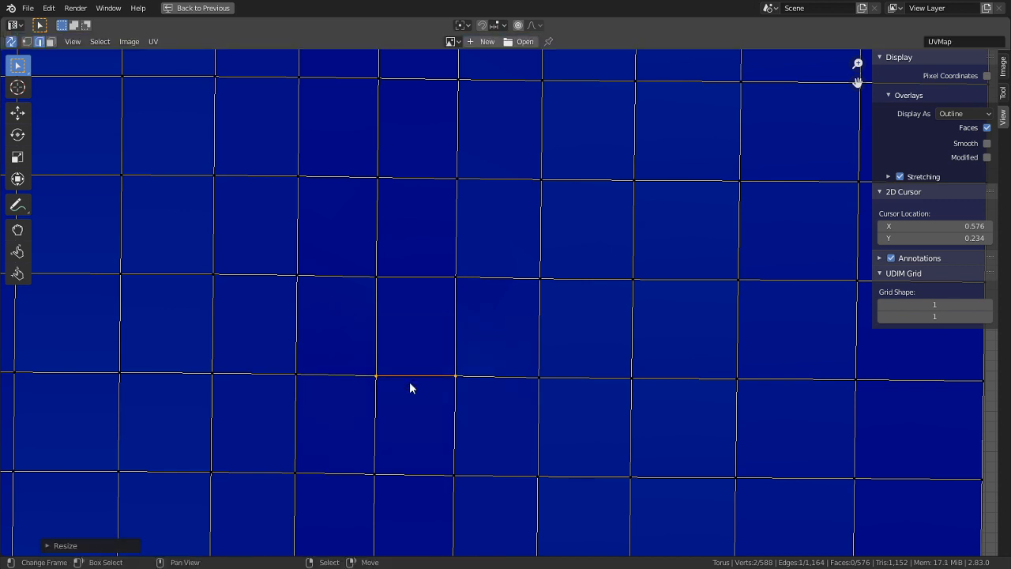
pyautogui.press('3')
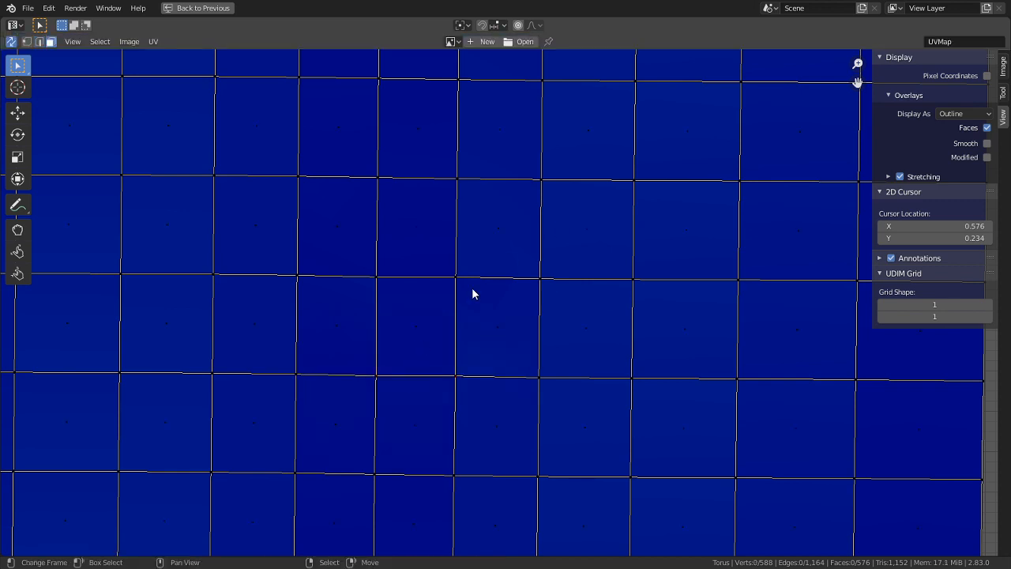
pyautogui.click(406, 319)
pyautogui.scroll(-1, 524, 411)
pyautogui.scroll(3, 445, 327)
pyautogui.scroll(2, 335, 427)
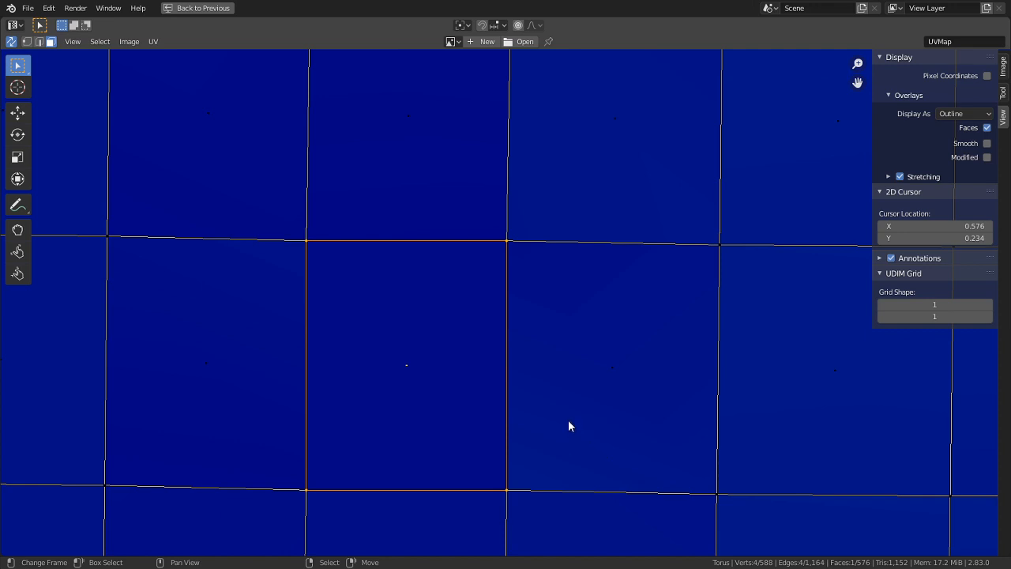
pyautogui.scroll(-4, 568, 419)
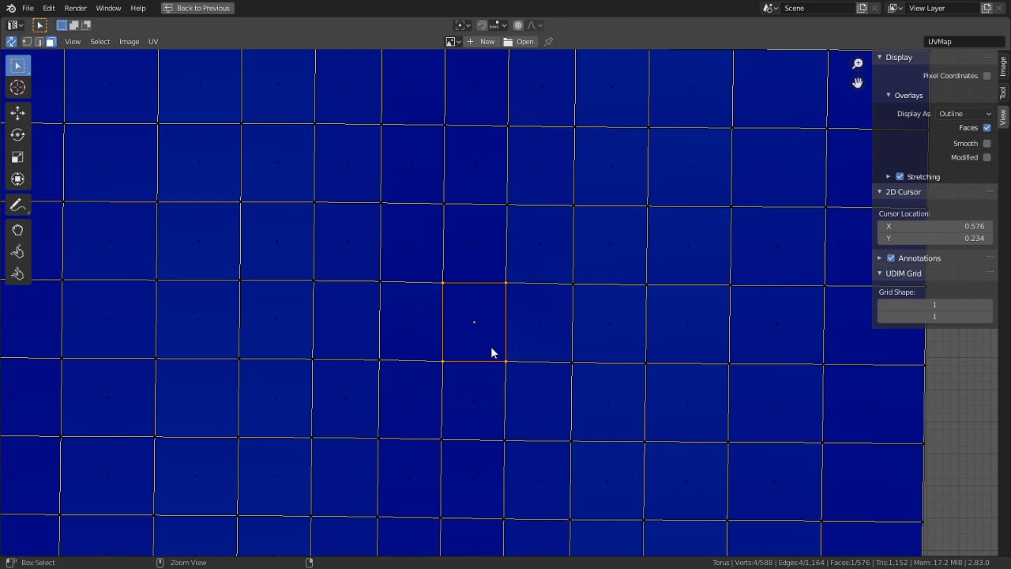
# - Restore the split layout and compare neighbouring torus faces with their UV positions, finishing with the squared-up face selected
pyautogui.hotkey('ctrl', 'space')
pyautogui.keyDown('shift'); pyautogui.moveTo(695, 342); pyautogui.dragTo(721, 340, button='middle'); pyautogui.keyUp('shift')
pyautogui.scroll(5, 679, 359)
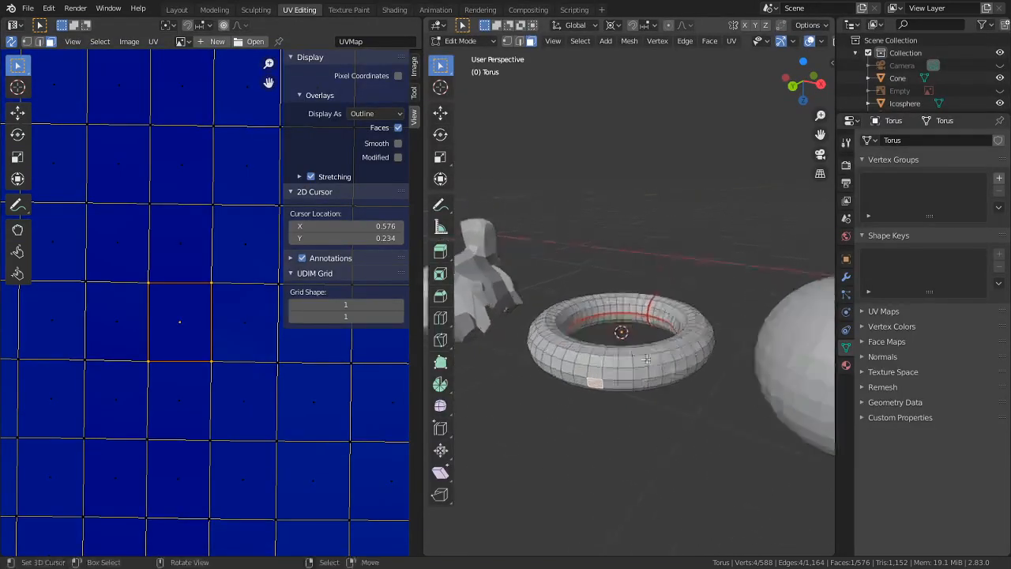
pyautogui.keyDown('shift'); pyautogui.moveTo(655, 384); pyautogui.dragTo(726, 320, button='middle'); pyautogui.keyUp('shift')
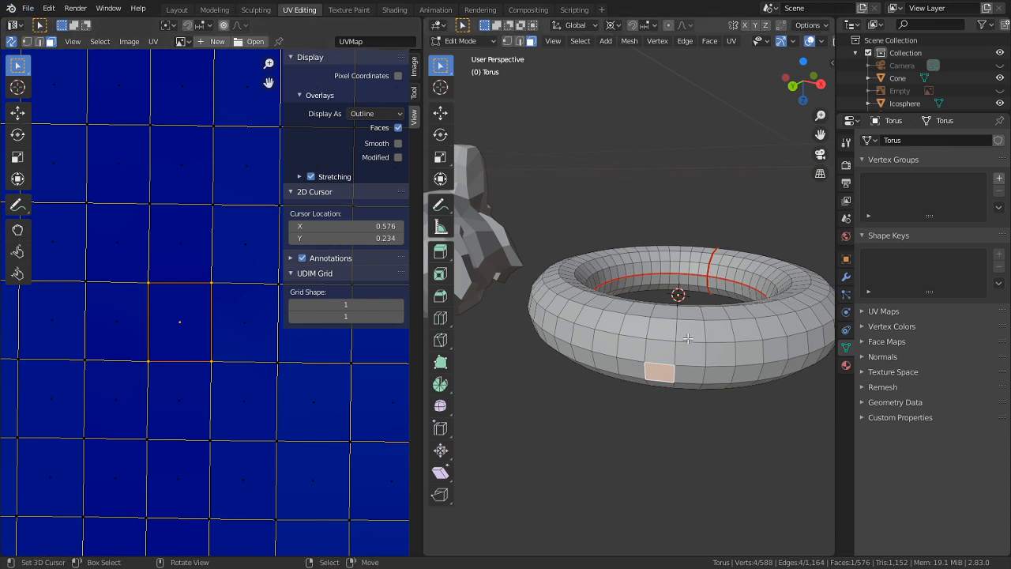
pyautogui.click(690, 373)
pyautogui.click(658, 352)
pyautogui.click(633, 367)
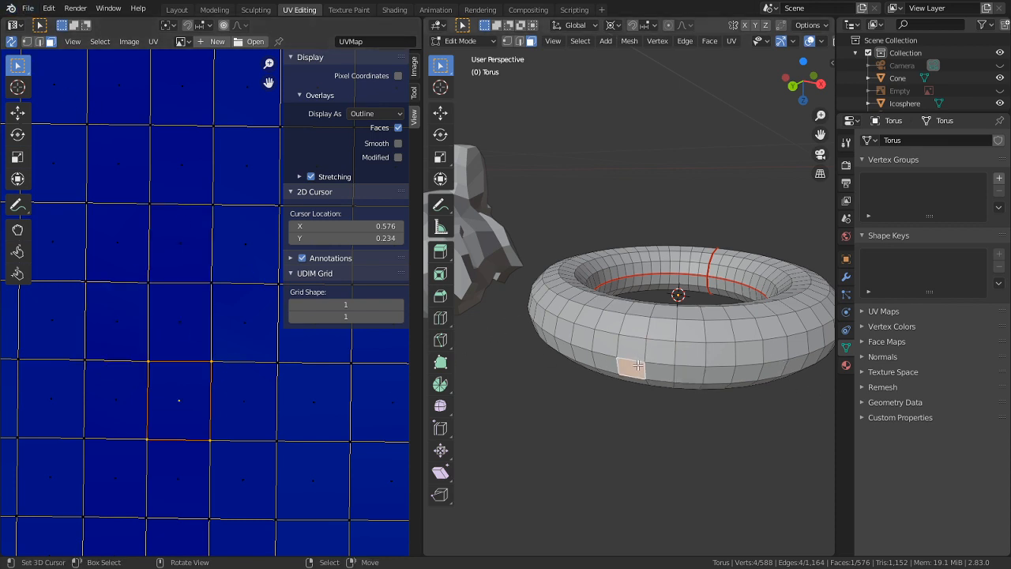
pyautogui.click(696, 357)
pyautogui.click(176, 328)
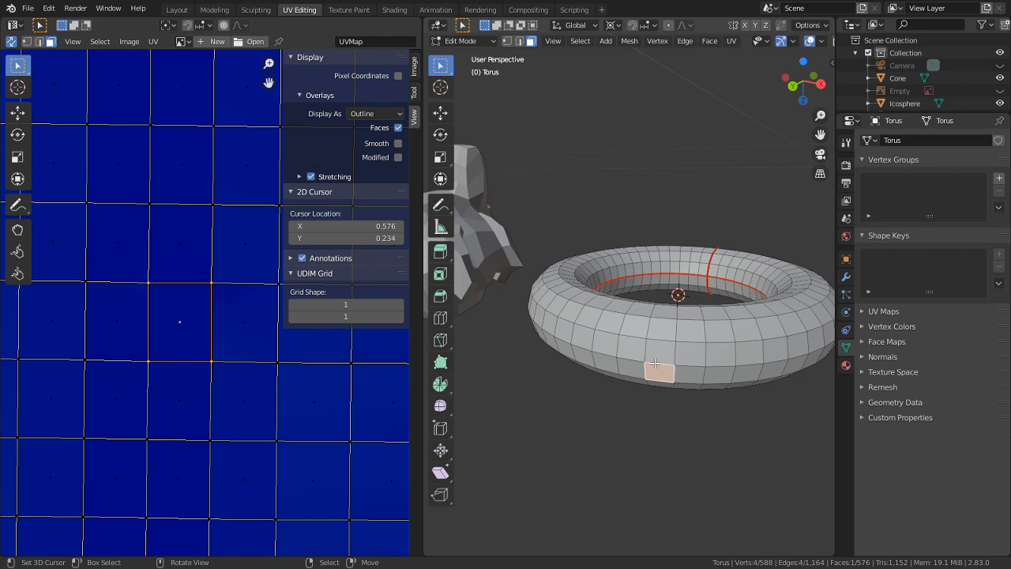
# - Select all faces of the torus while keeping the squared-up face active, and examine the selected UV grid
pyautogui.scroll(-1, 643, 362)
pyautogui.scroll(-8, 255, 440)
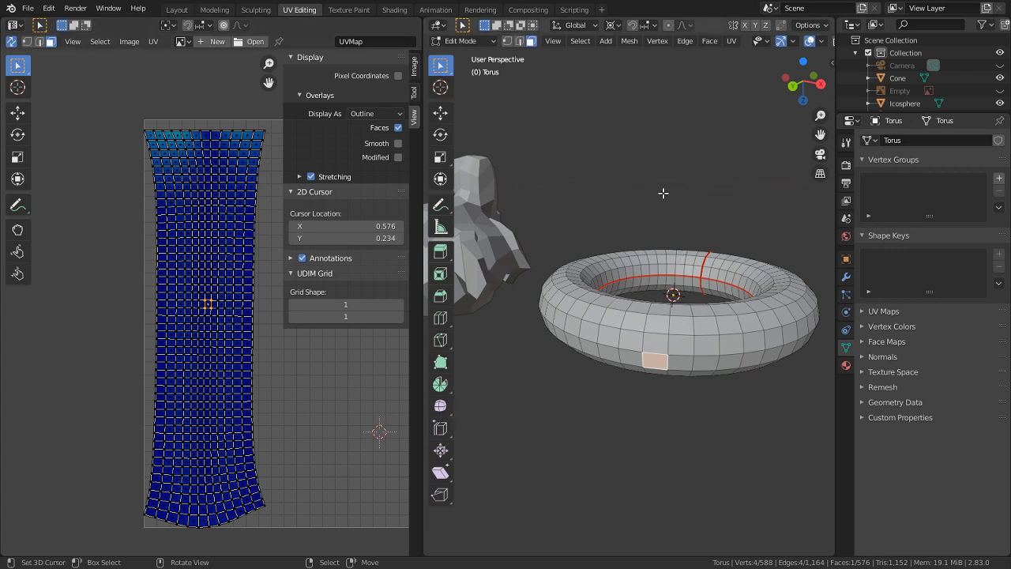
pyautogui.press('a')
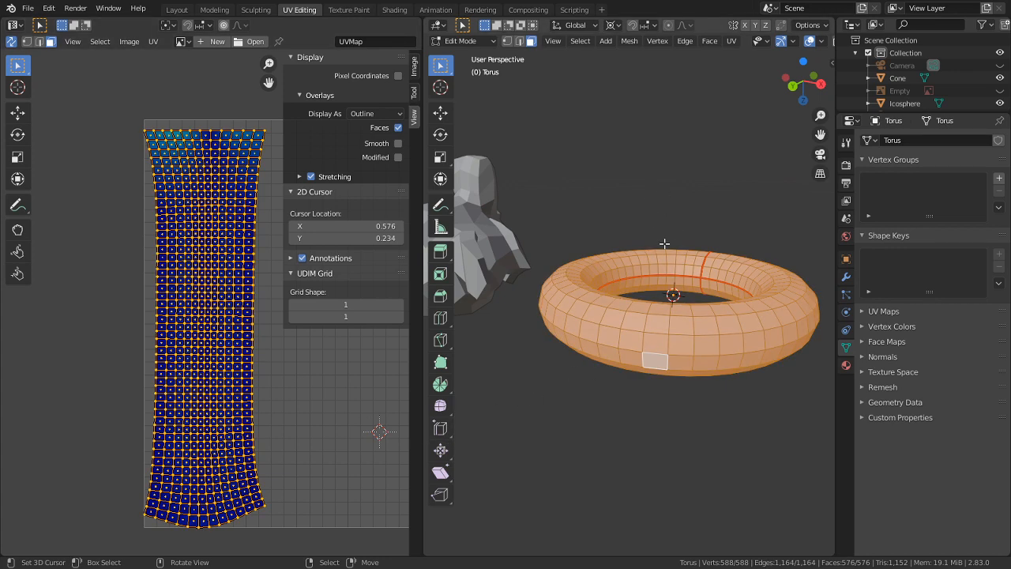
pyautogui.scroll(2, 684, 480)
pyautogui.moveTo(671, 451); pyautogui.dragTo(665, 411, button='middle')
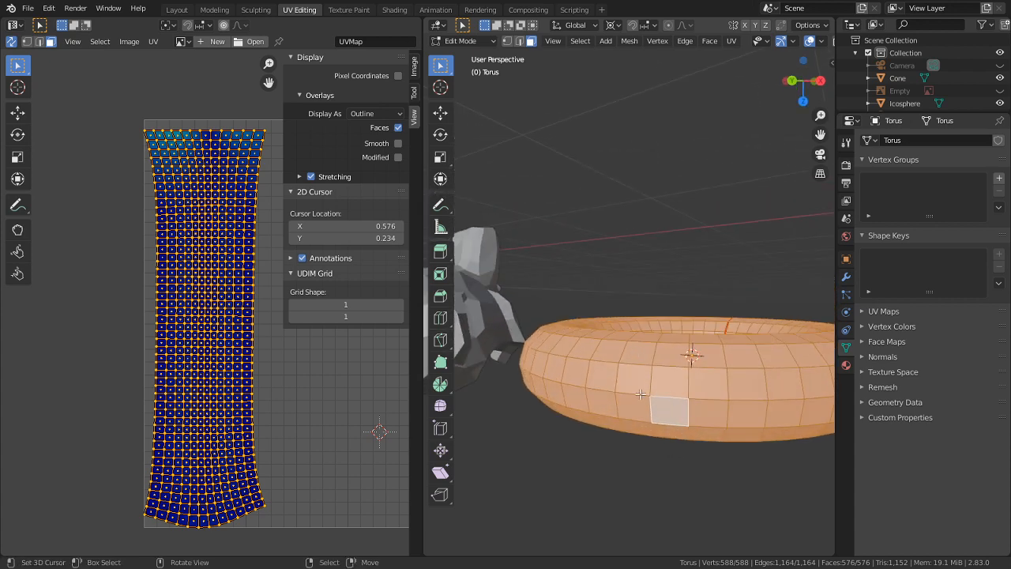
pyautogui.scroll(7, 260, 414)
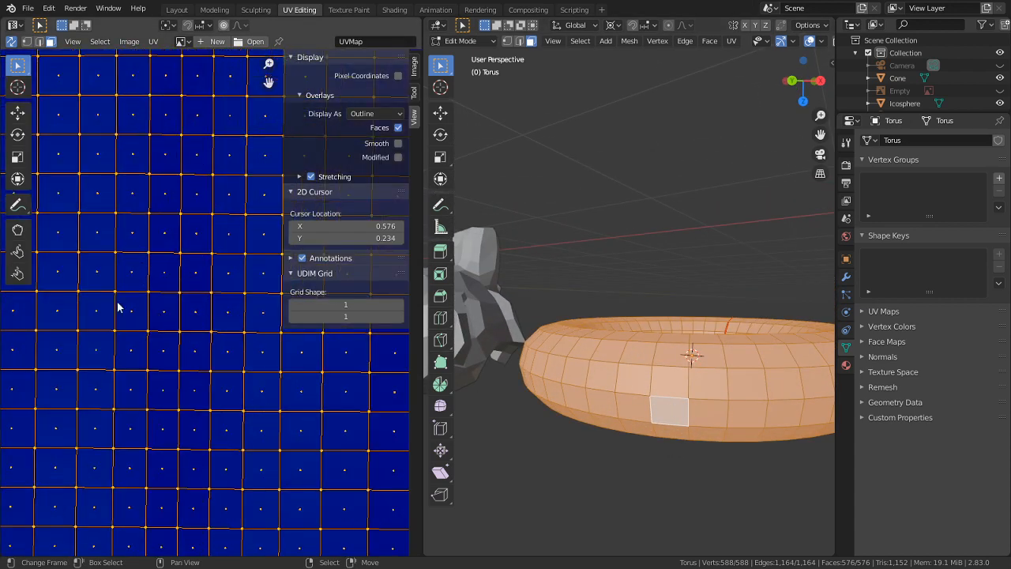
pyautogui.moveTo(208, 254); pyautogui.dragTo(170, 427, button='middle')
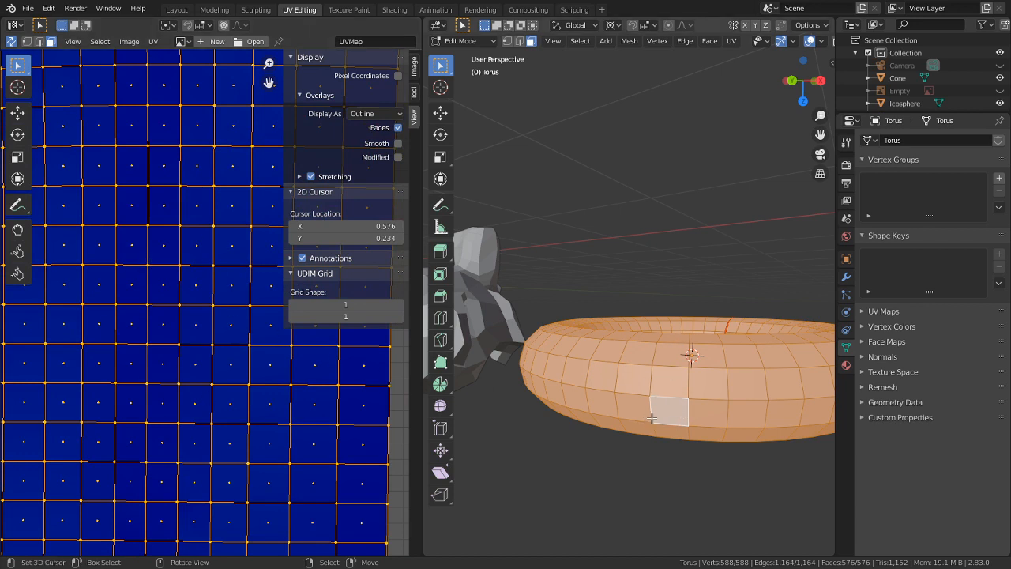
# - Set the 3D view's transform pivot point to Active Element
pyautogui.click(614, 26)
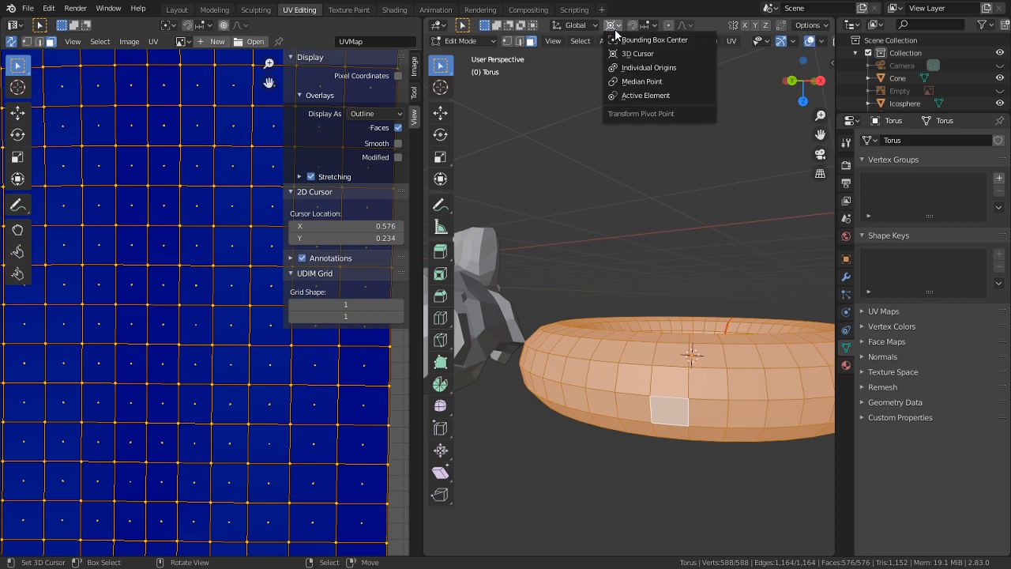
pyautogui.click(649, 95)
pyautogui.moveTo(572, 215); pyautogui.dragTo(592, 221, button='middle')
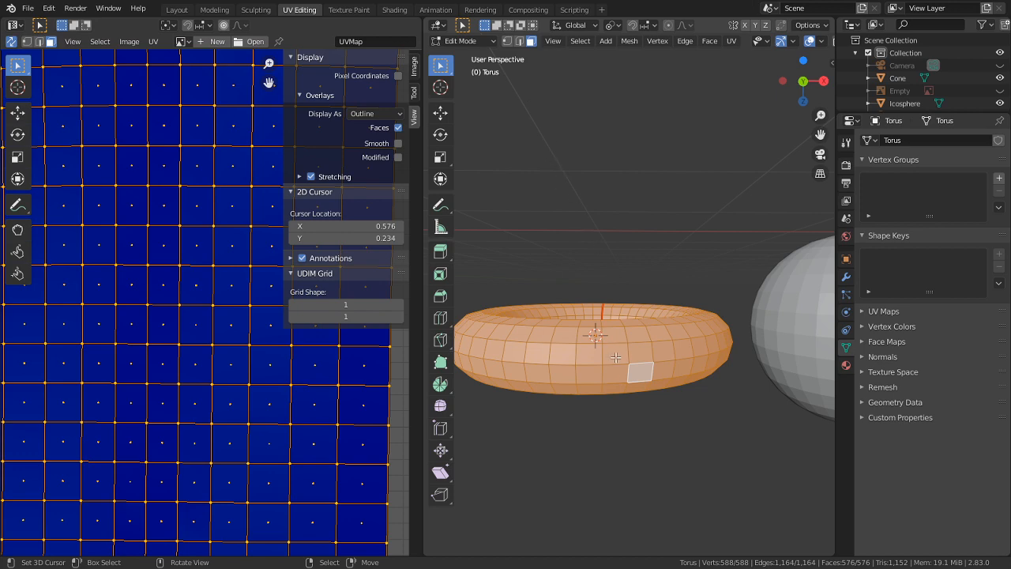
# - Try a trackball rotation of the whole torus around its active face
pyautogui.press('r')
pyautogui.press('r')
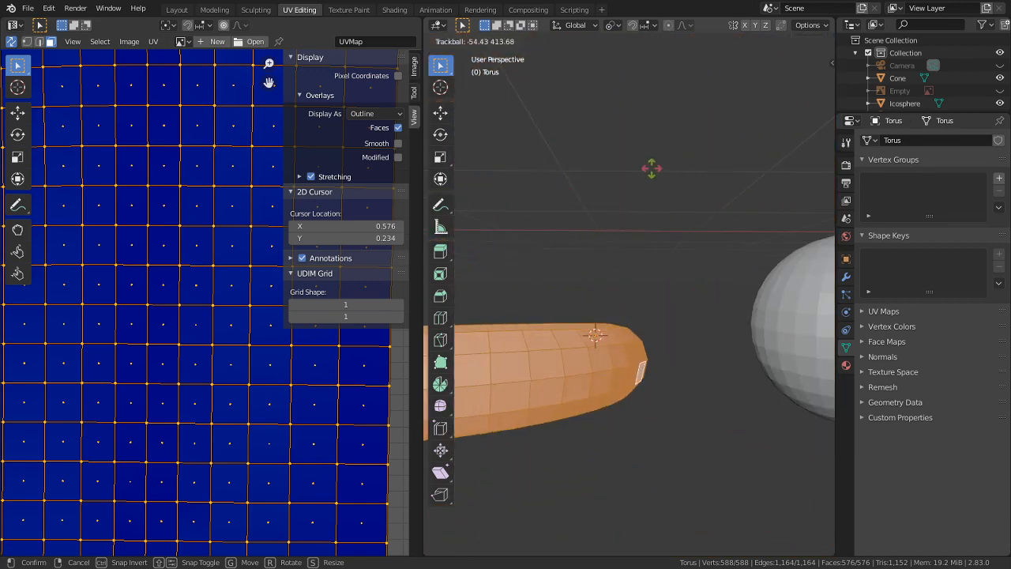
pyautogui.press('Escape')
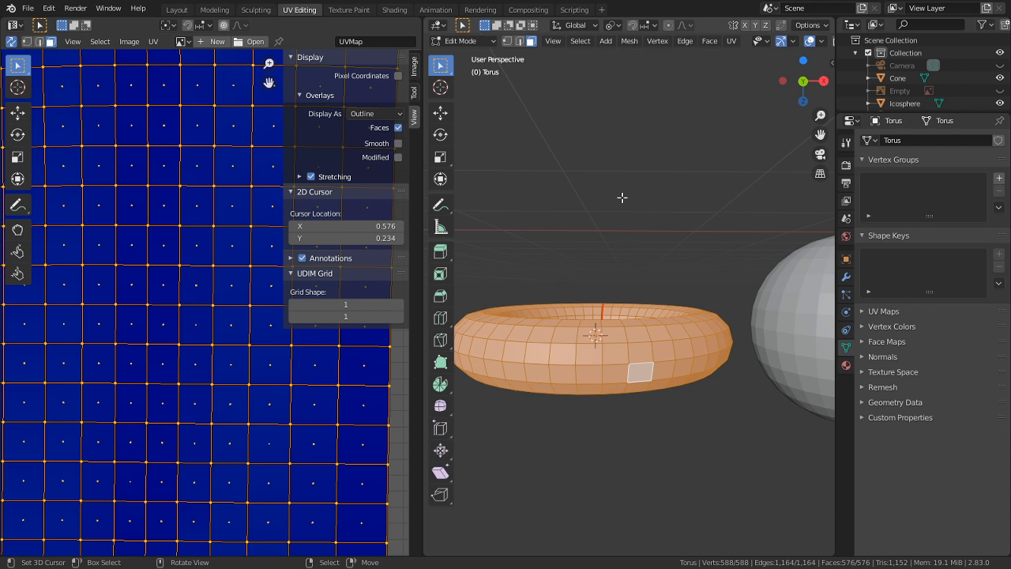
pyautogui.press('u')
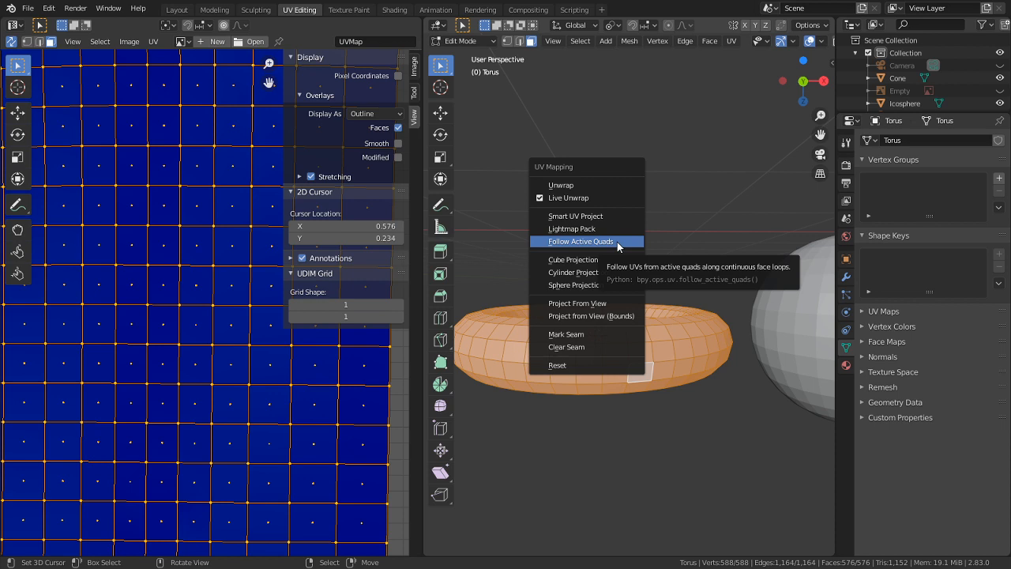
pyautogui.click(618, 242)
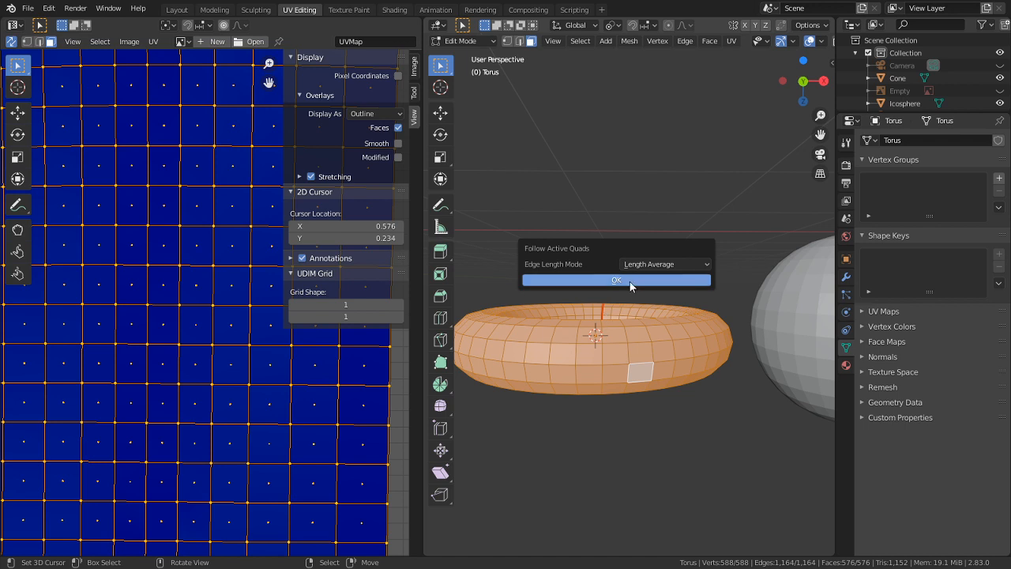
pyautogui.click(651, 264)
pyautogui.click(668, 304)
pyautogui.click(660, 264)
pyautogui.click(598, 280)
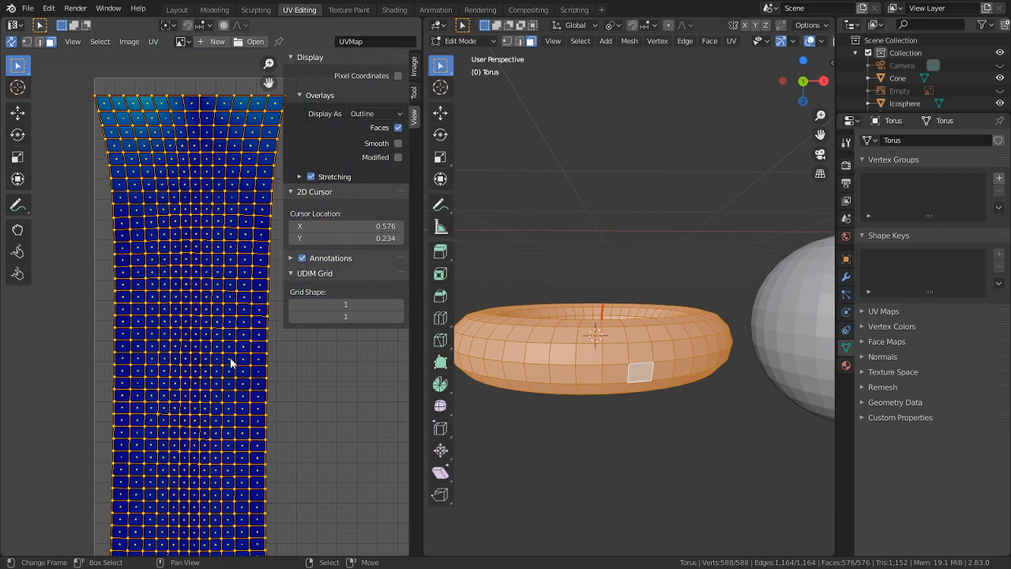
pyautogui.scroll(-3, 230, 362)
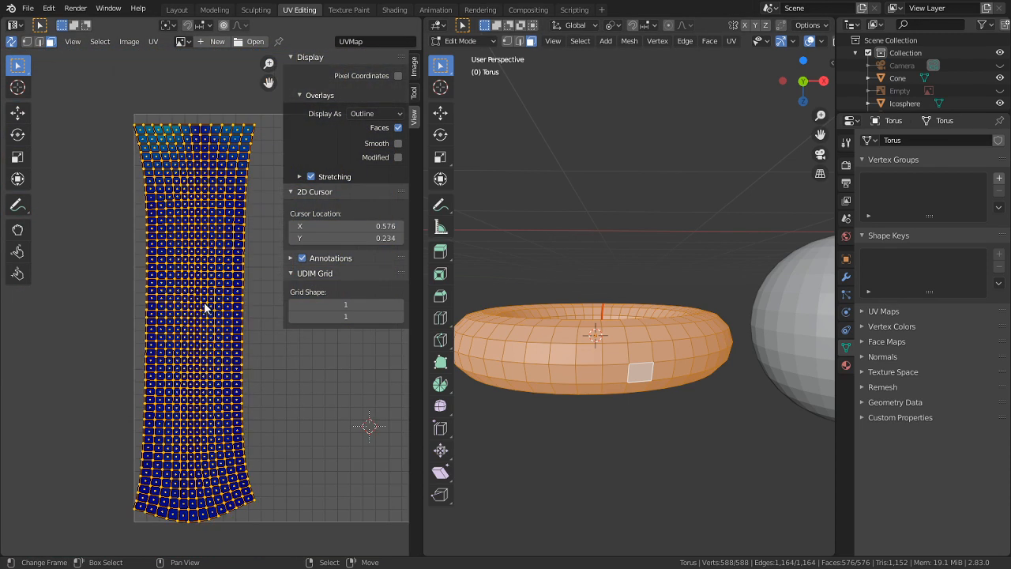
# - Apply Follow Active Quads to all the torus's faces with the Length Average edge length mode
pyautogui.press('u')
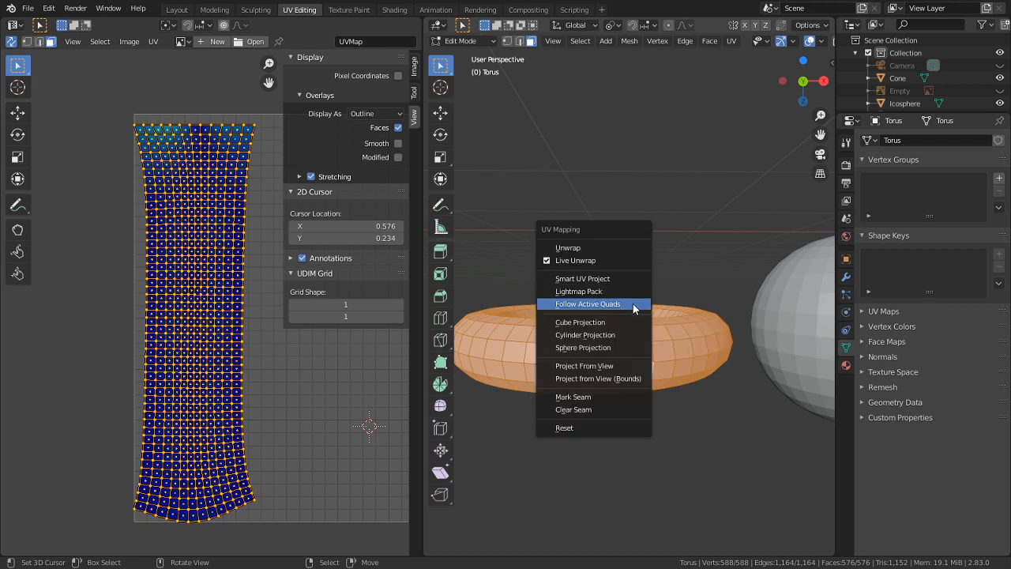
pyautogui.click(635, 308)
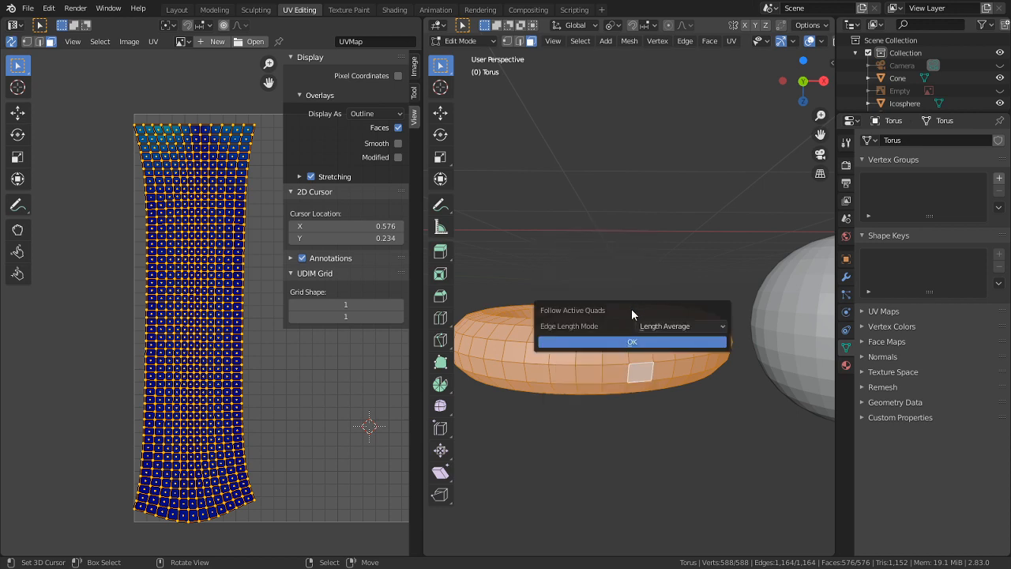
pyautogui.click(613, 341)
pyautogui.scroll(5, 188, 377)
pyautogui.scroll(6, 187, 376)
pyautogui.moveTo(188, 377); pyautogui.dragTo(71, 27, button='middle')
# - Make another face on the torus's outer side active, select all faces and unwrap the torus again
pyautogui.click(541, 378)
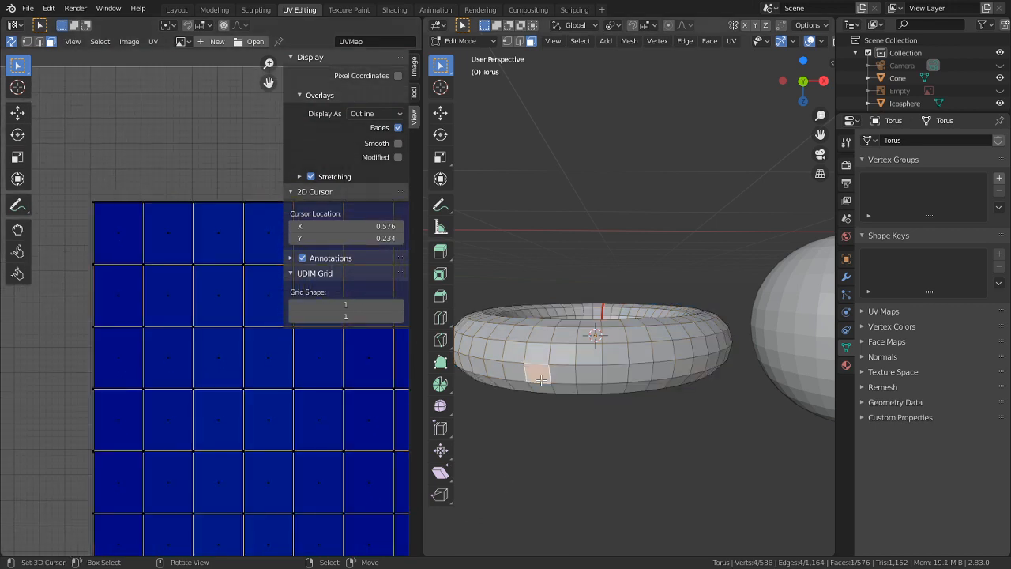
pyautogui.press('a')
pyautogui.press('u')
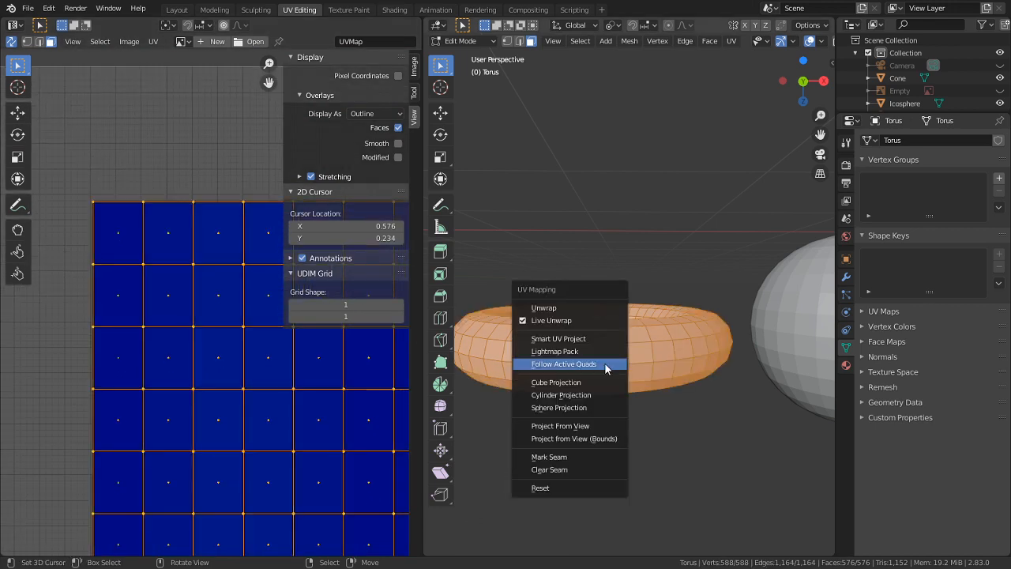
pyautogui.click(581, 308)
pyautogui.scroll(-3, 189, 365)
pyautogui.scroll(1, 165, 381)
pyautogui.moveTo(165, 382); pyautogui.dragTo(156, 400, button='middle')
pyautogui.scroll(-5, 261, 371)
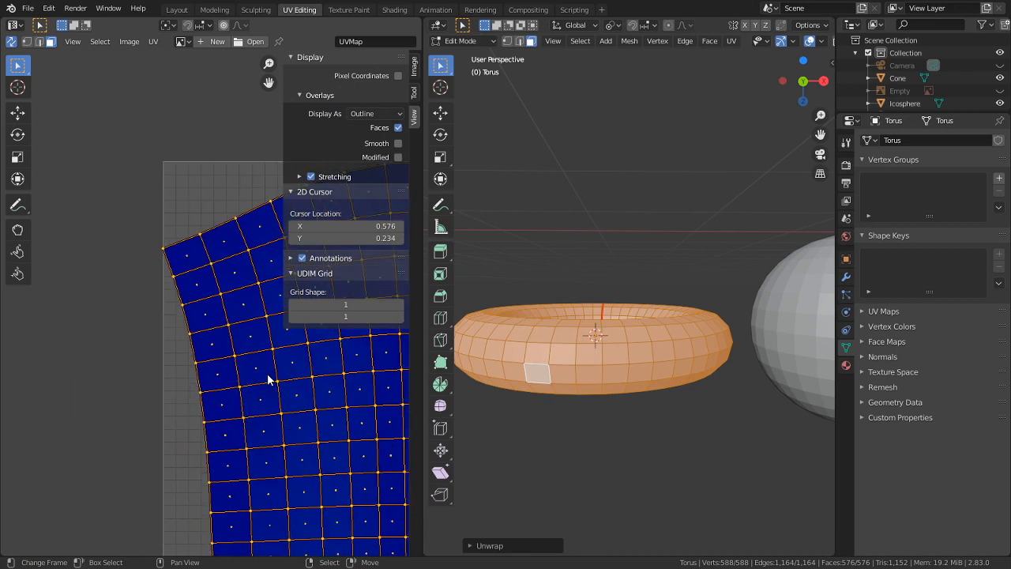
# - In vertex select mode, pull two UV vertices at the upper-right corner of the torus's strip far upward to distort the corner faces
pyautogui.scroll(4, 94, 448)
pyautogui.moveTo(268, 420); pyautogui.dragTo(39, 442, button='middle')
pyautogui.press('1')
pyautogui.moveTo(179, 340); pyautogui.dragTo(180, 240, button='right')
pyautogui.moveTo(173, 369); pyautogui.dragTo(99, 11, button='right')
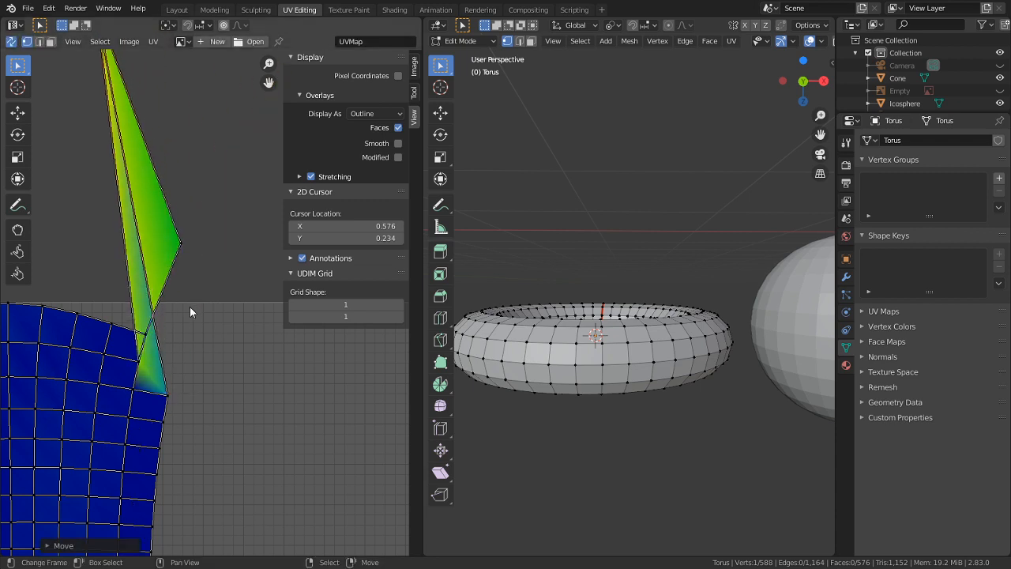
# - In face select mode, pick the distorted corner face in the UVs and select all the torus's faces while keeping it active
pyautogui.scroll(-2, 190, 304)
pyautogui.press('3')
pyautogui.rightClick(176, 249)
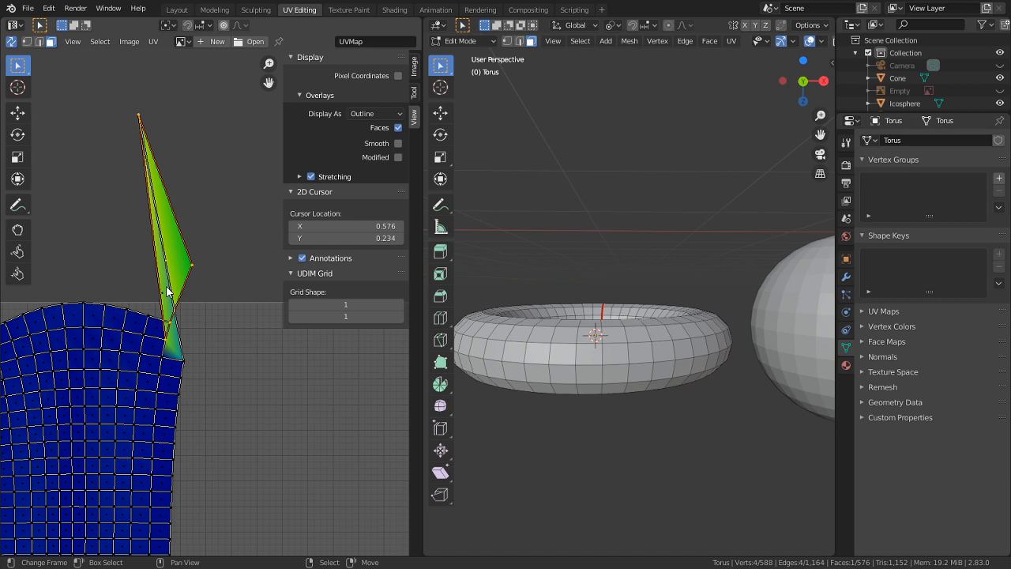
pyautogui.moveTo(515, 386); pyautogui.dragTo(542, 488, button='middle')
pyautogui.press('a')
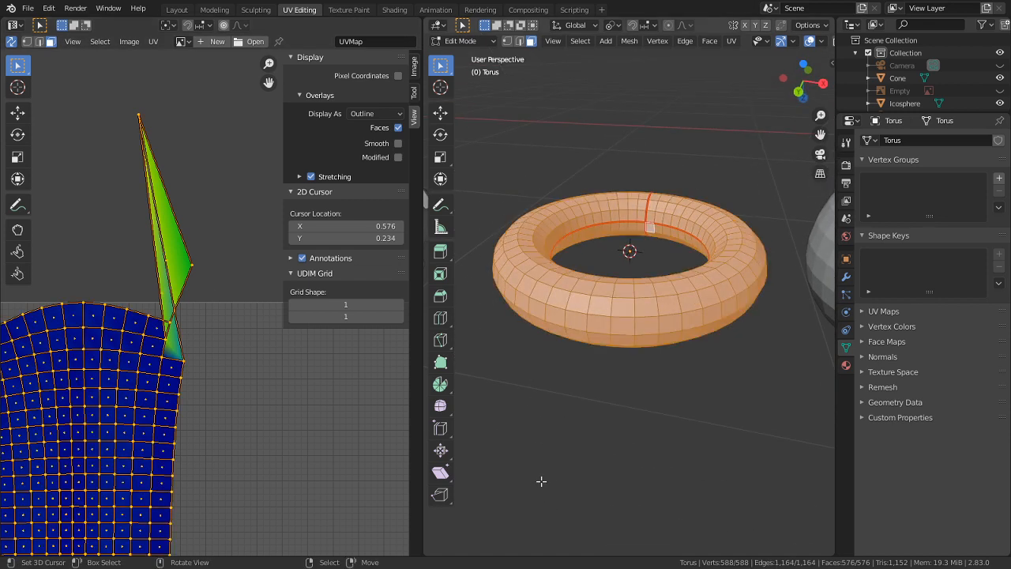
# - Try unwrapping all the torus's faces with Follow Active Quads from the current irregular UV layout
pyautogui.press('u')
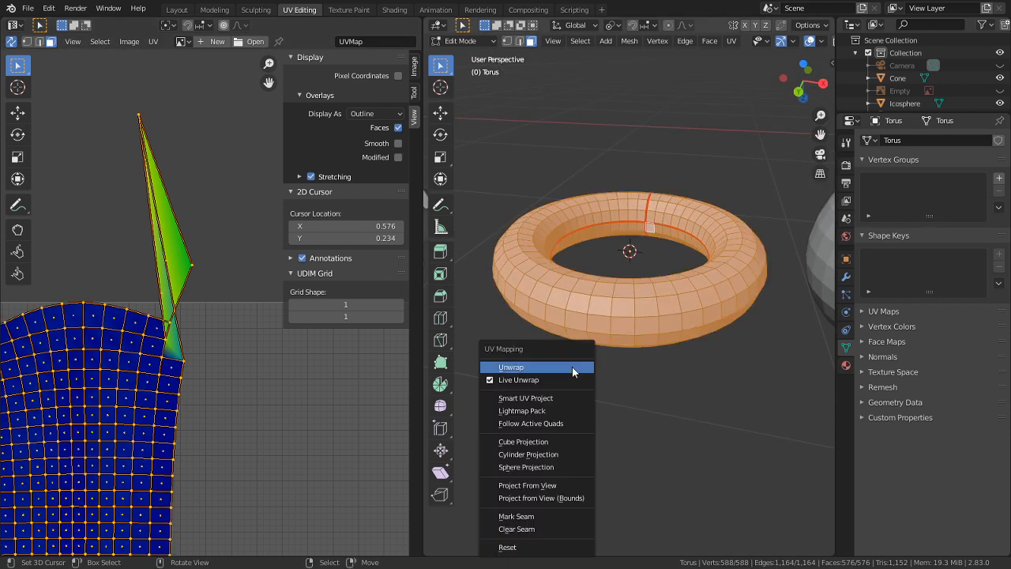
pyautogui.click(528, 424)
pyautogui.click(487, 456)
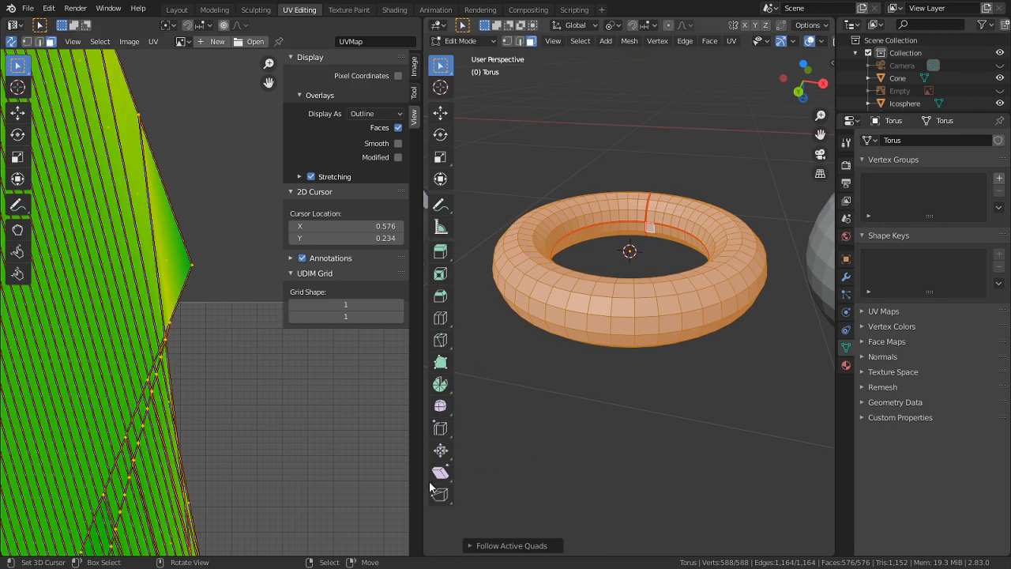
pyautogui.scroll(-8, 215, 466)
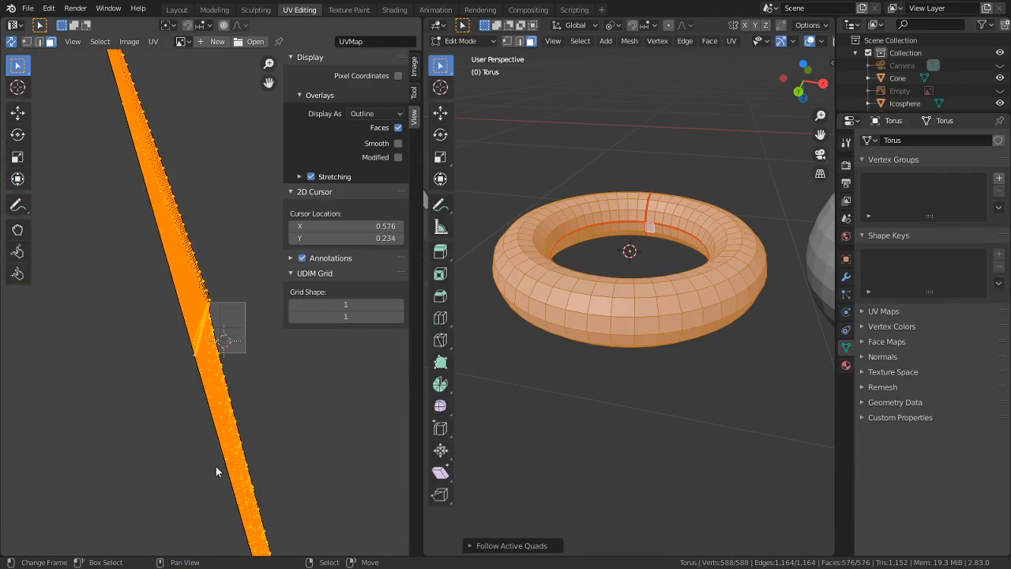
pyautogui.scroll(7, 217, 466)
pyautogui.click(223, 422)
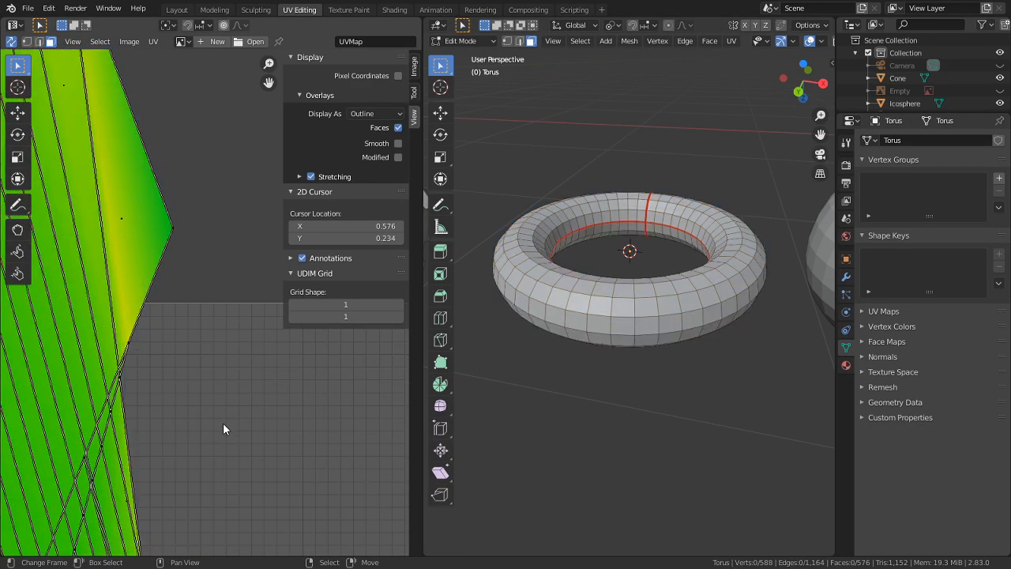
# - Select all the torus's faces and redo the standard Unwrap along the marked seams
pyautogui.press('a')
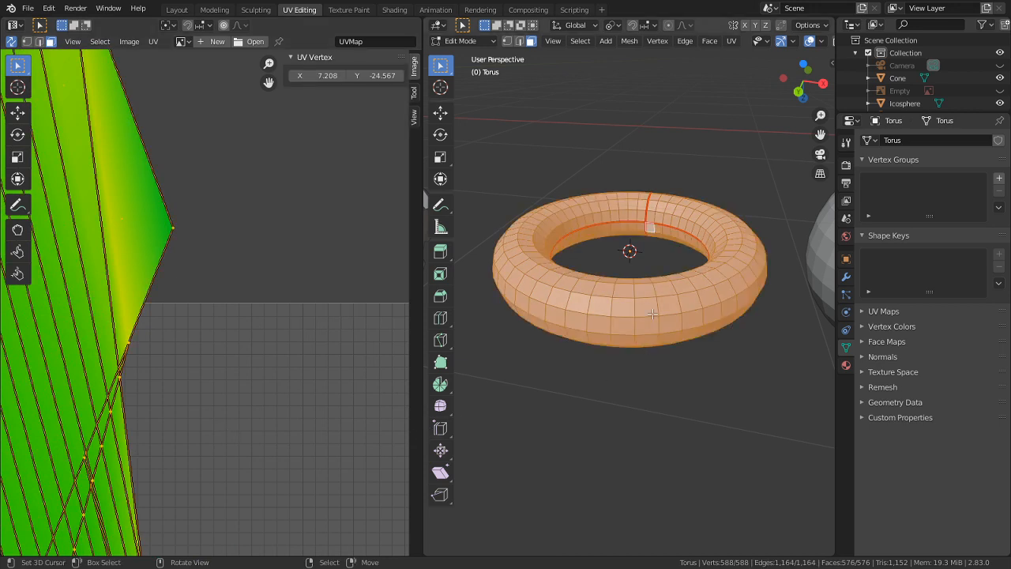
pyautogui.press('u')
pyautogui.click(557, 272)
# - Select one quad on the torus's outer front side and flatten its upper UV edge by scaling to 0 along Y
pyautogui.scroll(4, 551, 436)
pyautogui.click(562, 368)
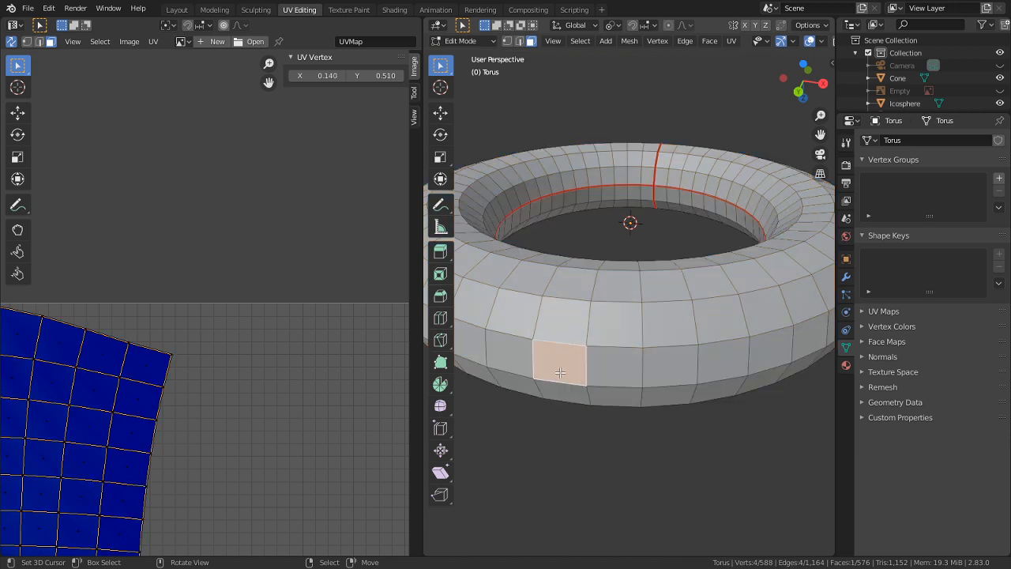
pyautogui.press('KP_Decimal')
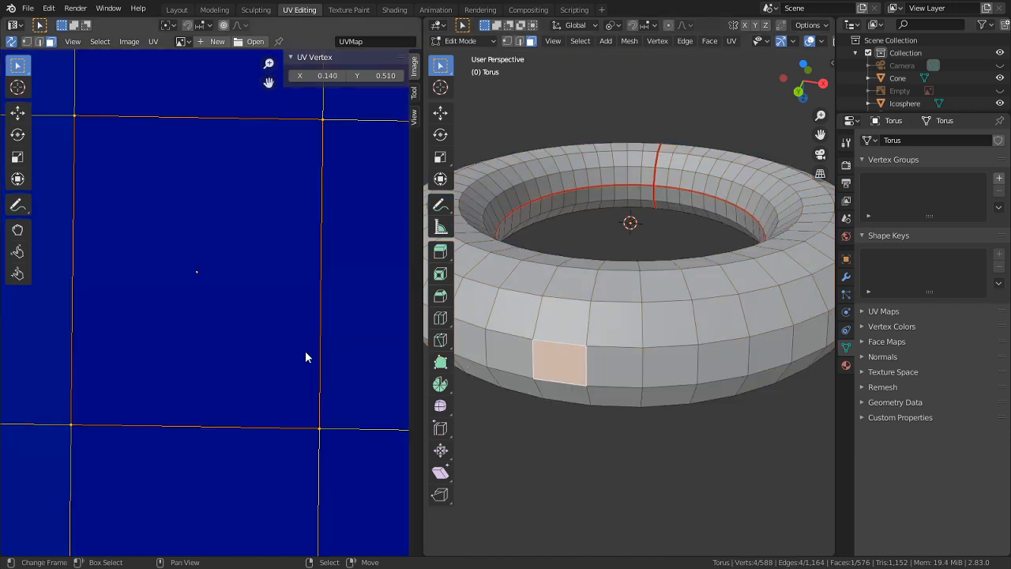
pyautogui.click(252, 155)
pyautogui.press('s')
pyautogui.press('y')
pyautogui.press('0')
pyautogui.press('Return')
# - Flatten the lower UV edge of the same quad by scaling it to 0 along Y
pyautogui.click(202, 426)
pyautogui.press('s')
pyautogui.press('y')
pyautogui.press('0')
pyautogui.press('Return')
# - Straighten the quad's left UV edge vertically by scaling it to 0 along X
pyautogui.click(101, 344)
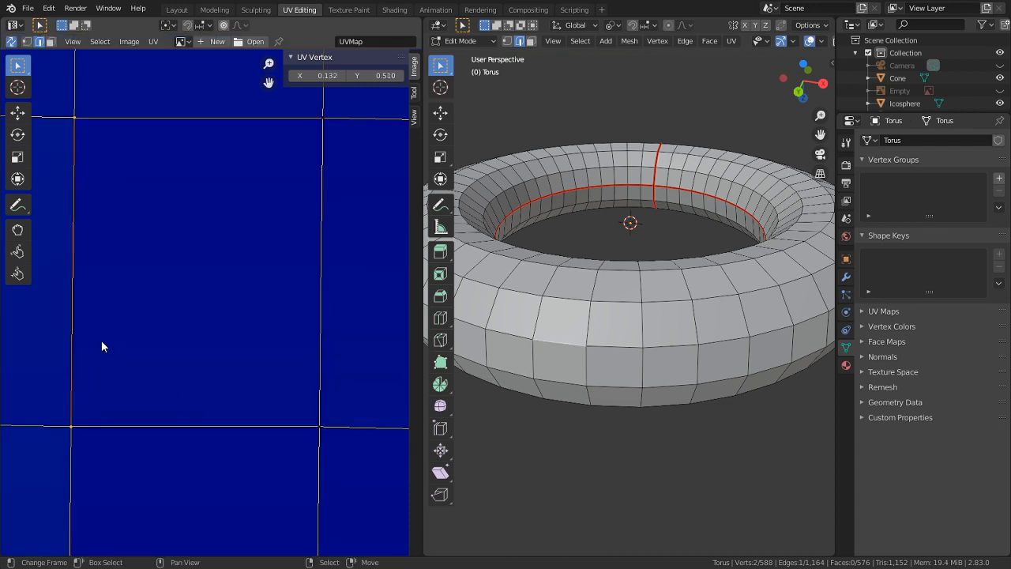
pyautogui.press('s')
pyautogui.press('x')
pyautogui.press('0')
pyautogui.press('Return')
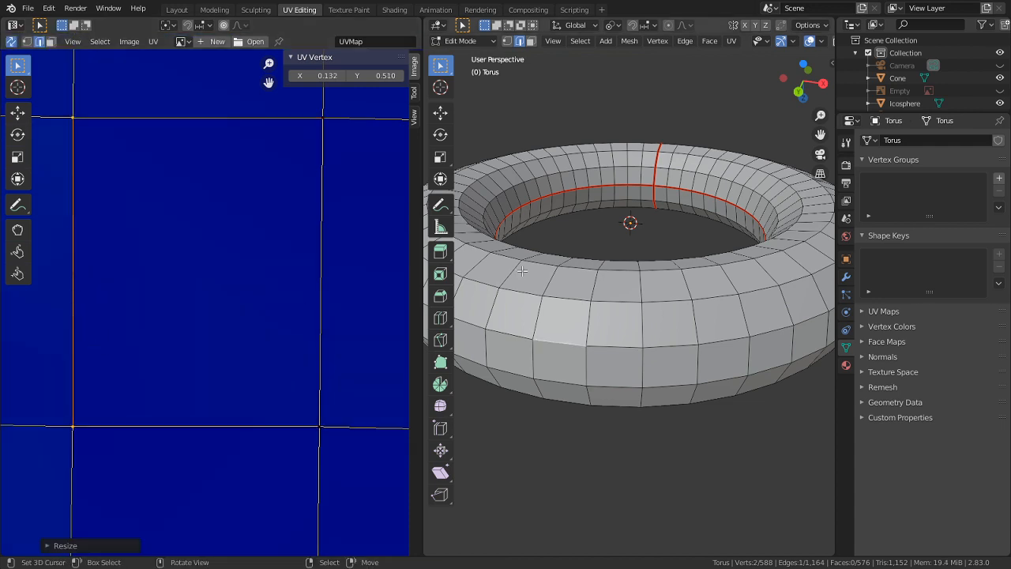
# - Try scaling the quad's right UV edge to 0 along Y, and undo that scaling
pyautogui.click(339, 261)
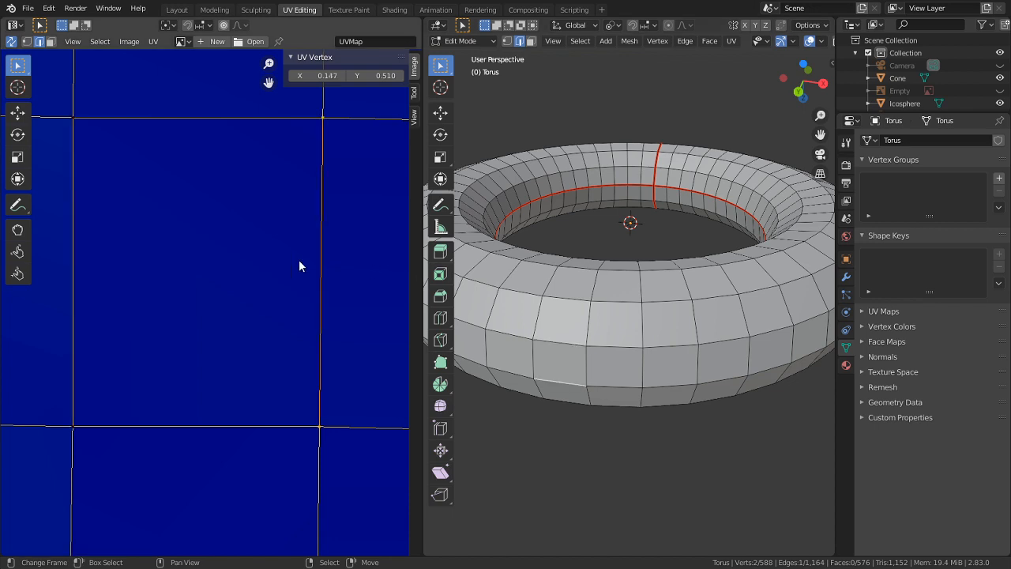
pyautogui.press('s')
pyautogui.press('y')
pyautogui.press('0')
pyautogui.press('Return')
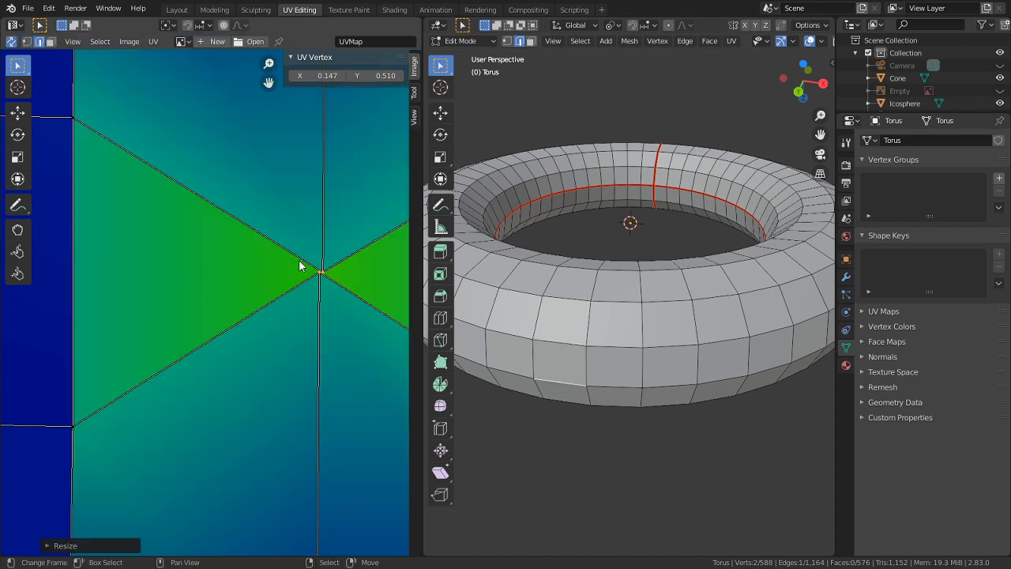
pyautogui.hotkey('ctrl', 'z')
# - Straighten the quad's right UV edge vertically by scaling it to 0 along X
pyautogui.press('s')
pyautogui.press('x')
pyautogui.press('0')
pyautogui.press('Return')
# - Select all the torus's faces with the straightened quad active and unwrap them with Follow Active Quads using Length Average
pyautogui.press('l')
pyautogui.press('a')
pyautogui.press('u')
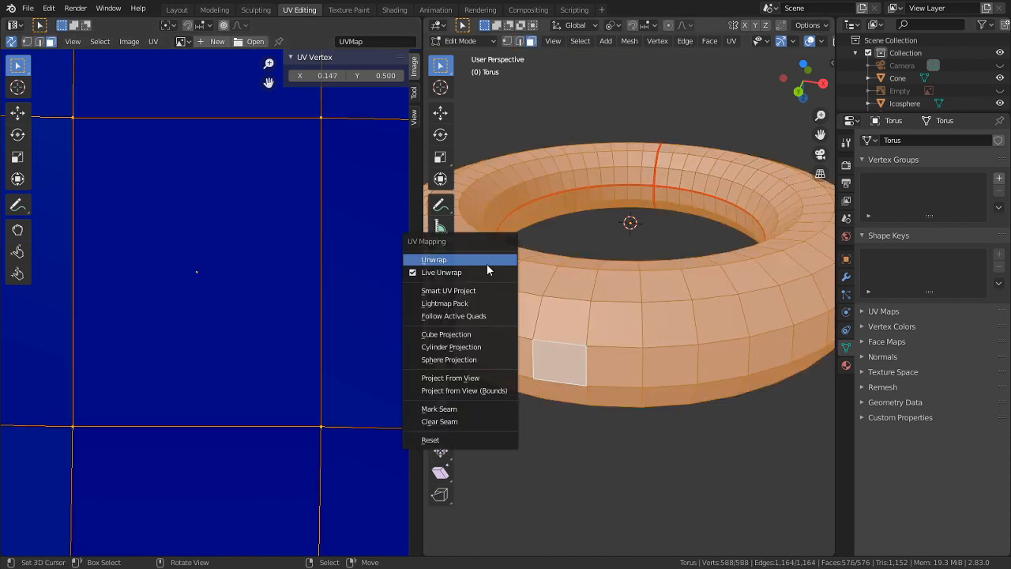
pyautogui.click(455, 317)
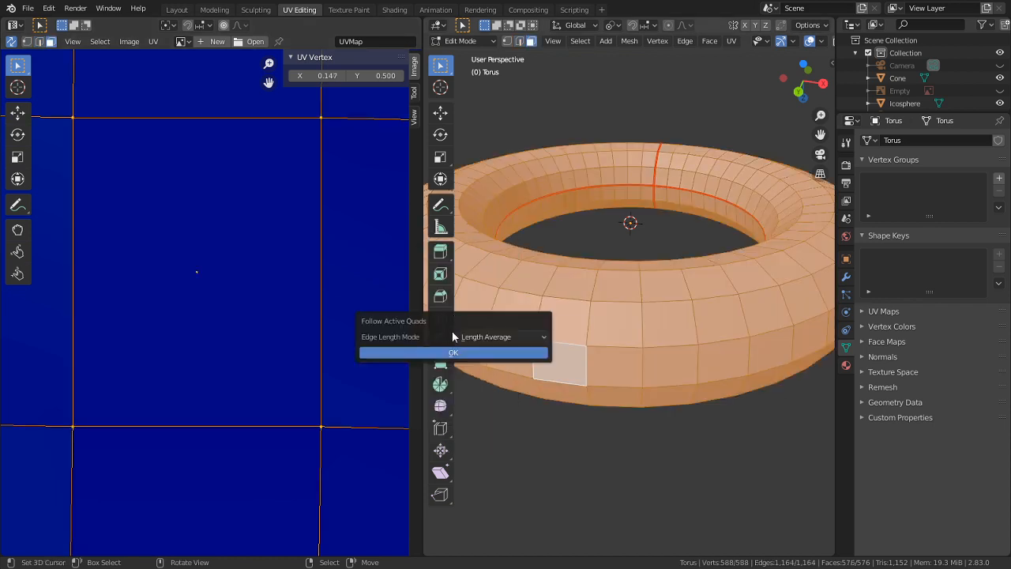
pyautogui.click(451, 352)
pyautogui.scroll(-8, 245, 437)
pyautogui.scroll(-5, 245, 437)
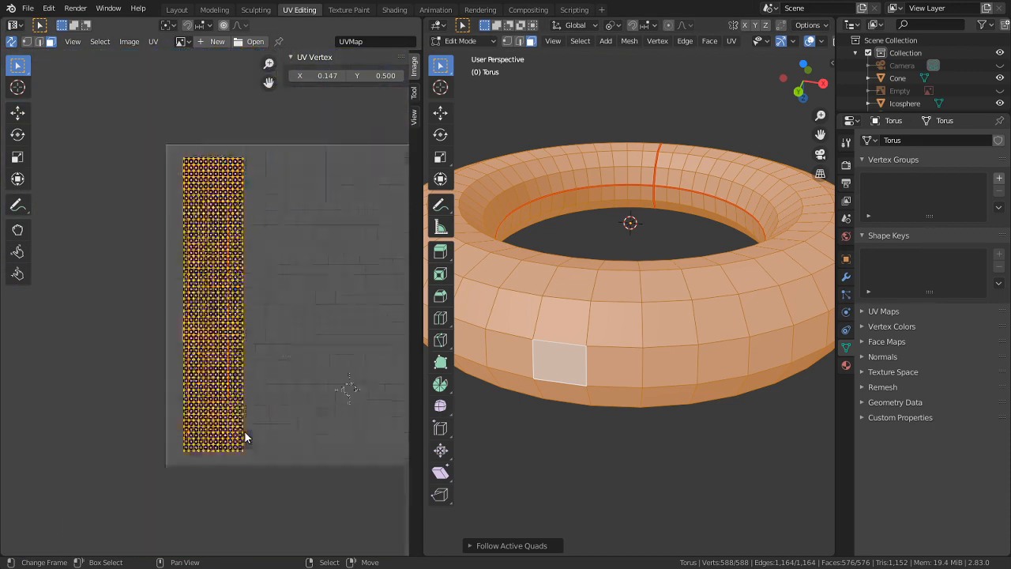
pyautogui.scroll(1, 269, 423)
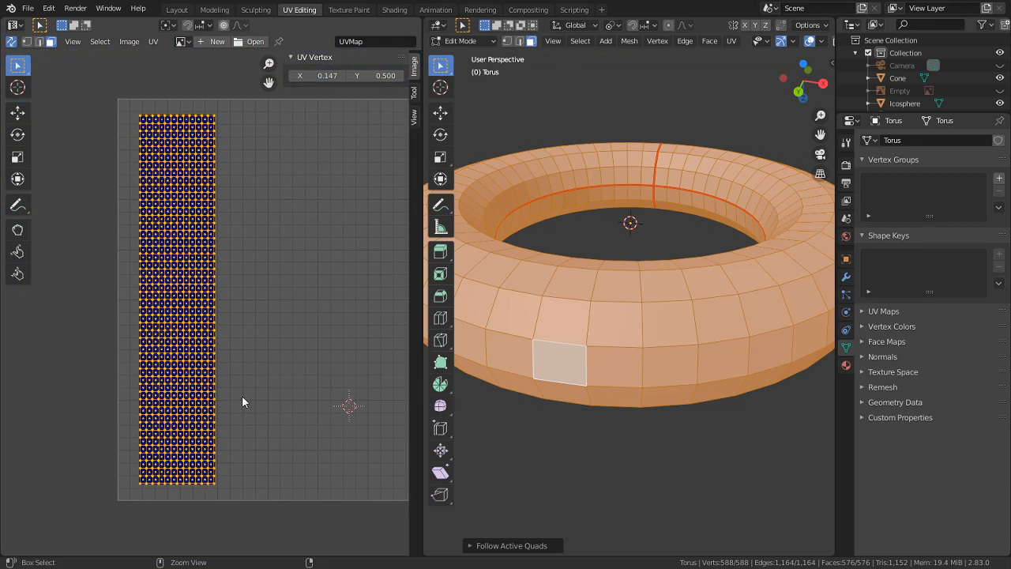
# - Pack the torus's UV island into the UV tile with Pack Islands
pyautogui.hotkey('ctrl', 'space')
pyautogui.hotkey('ctrl', 'space')
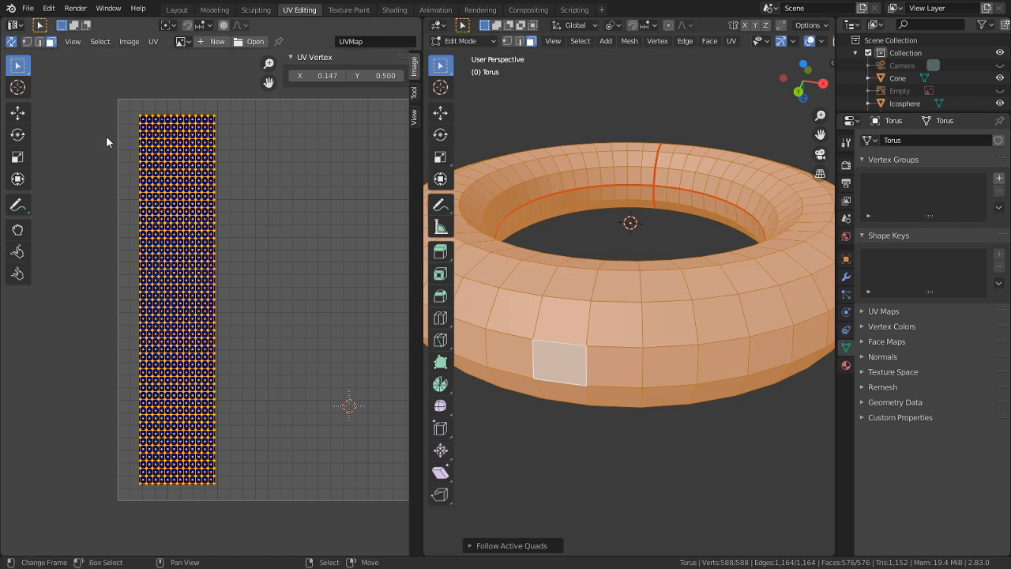
pyautogui.click(154, 41)
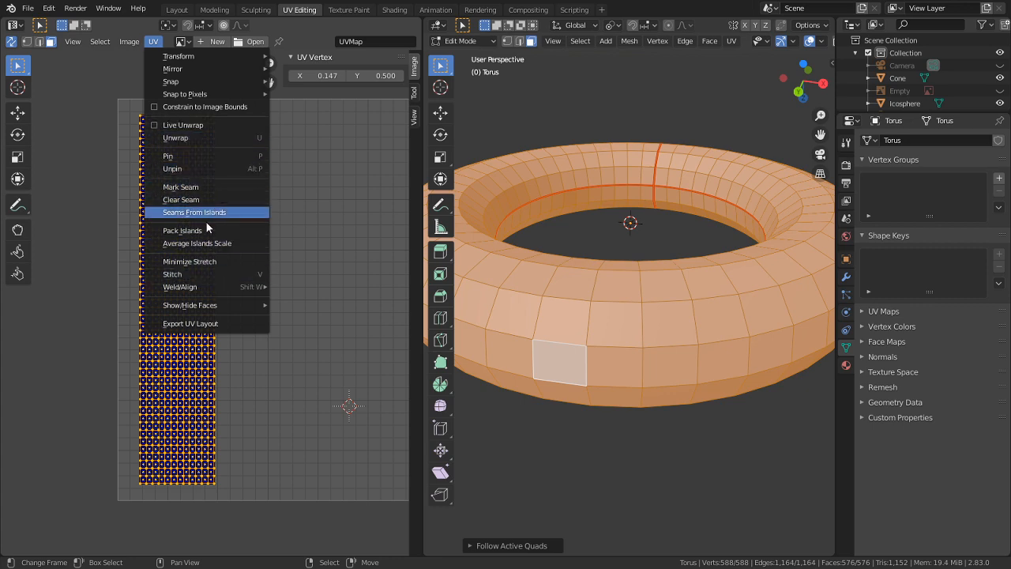
pyautogui.click(200, 233)
pyautogui.click(224, 367)
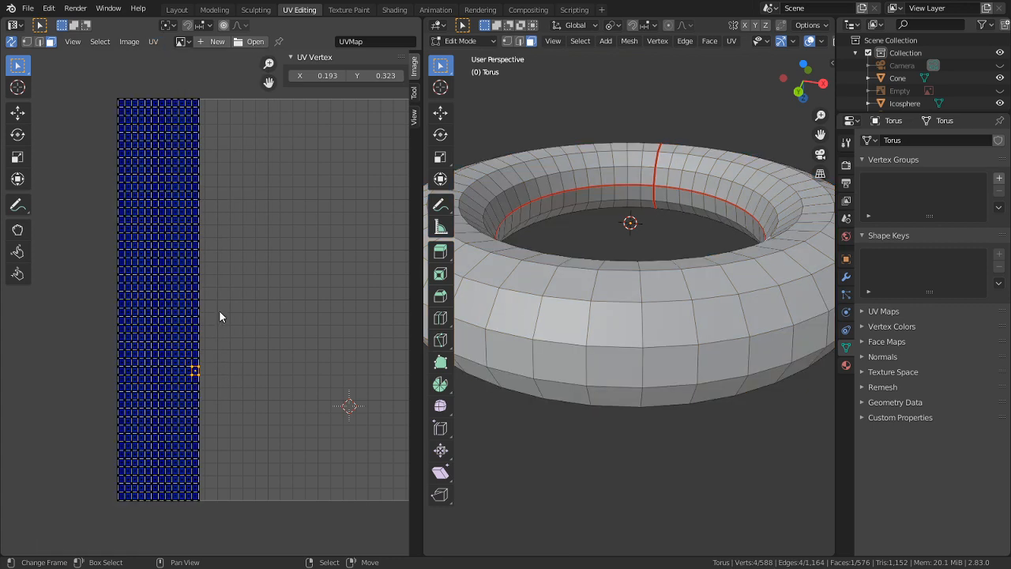
# - Examine the packed UV strip up close and locate an upper front face of the torus in it
pyautogui.scroll(4, 163, 321)
pyautogui.moveTo(197, 508); pyautogui.dragTo(226, 124, button='middle')
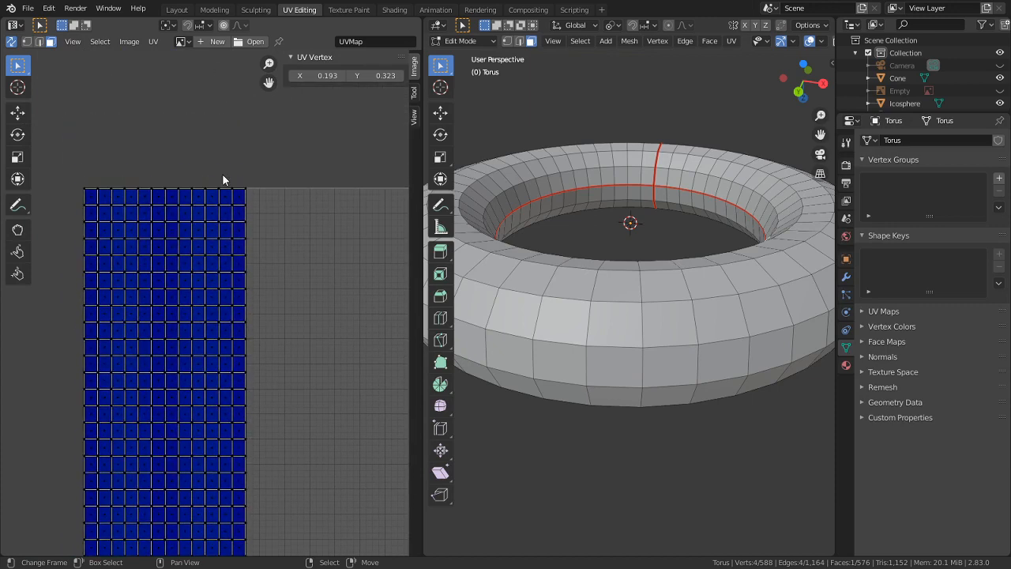
pyautogui.scroll(3, 233, 210)
pyautogui.scroll(-6, 211, 257)
pyautogui.scroll(-3, 211, 263)
pyautogui.scroll(4, 213, 255)
pyautogui.click(608, 296)
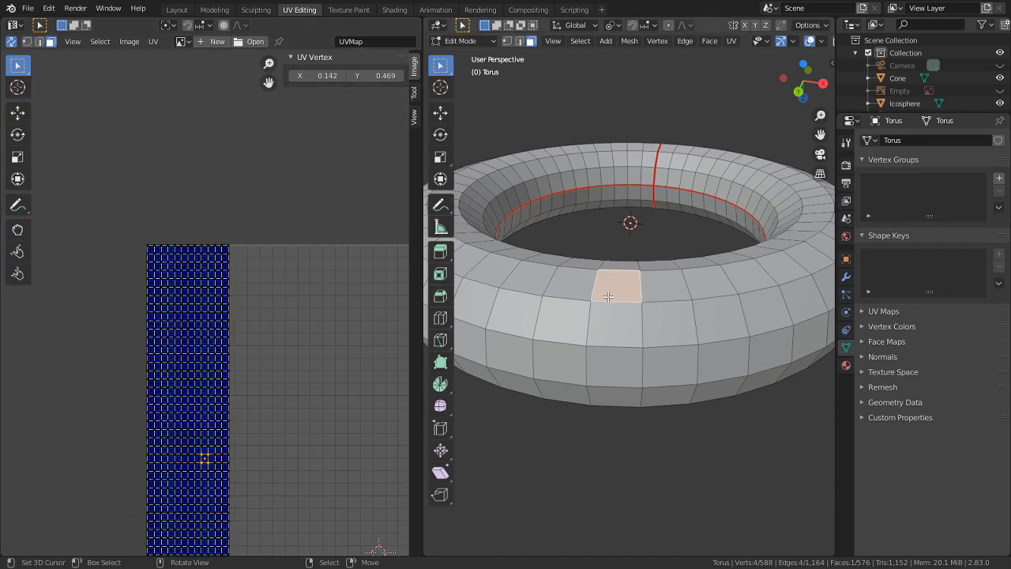
pyautogui.scroll(-3, 608, 296)
pyautogui.press('Tab')
pyautogui.scroll(-4, 723, 414)
pyautogui.hotkey('shift', 'a')
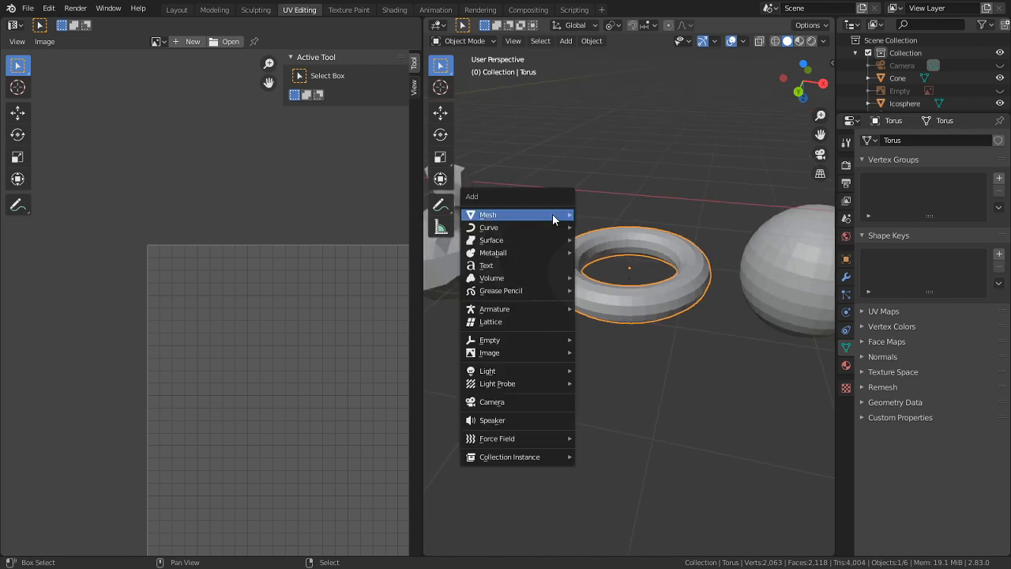
pyautogui.moveTo(553, 214)
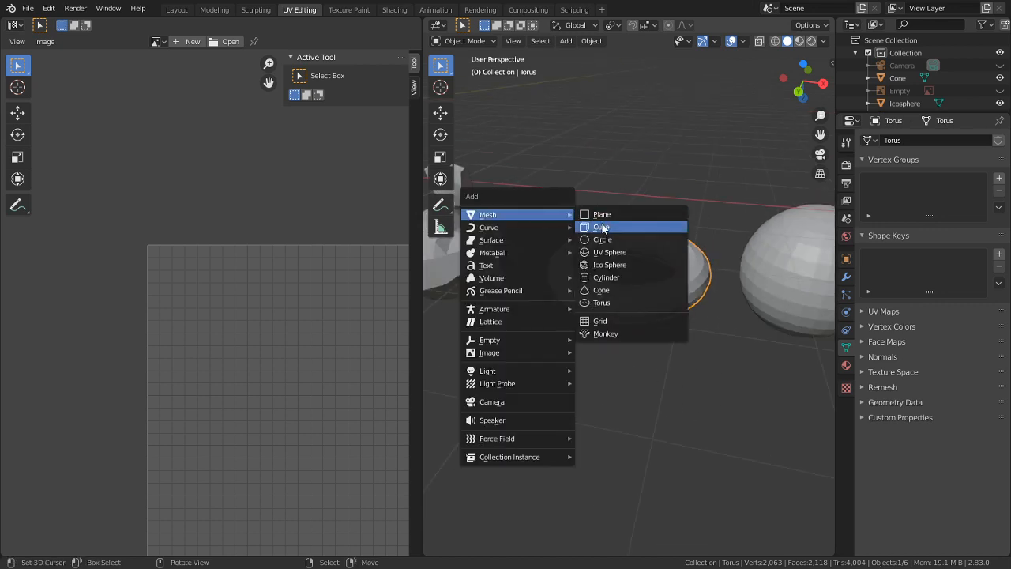
pyautogui.click(614, 277)
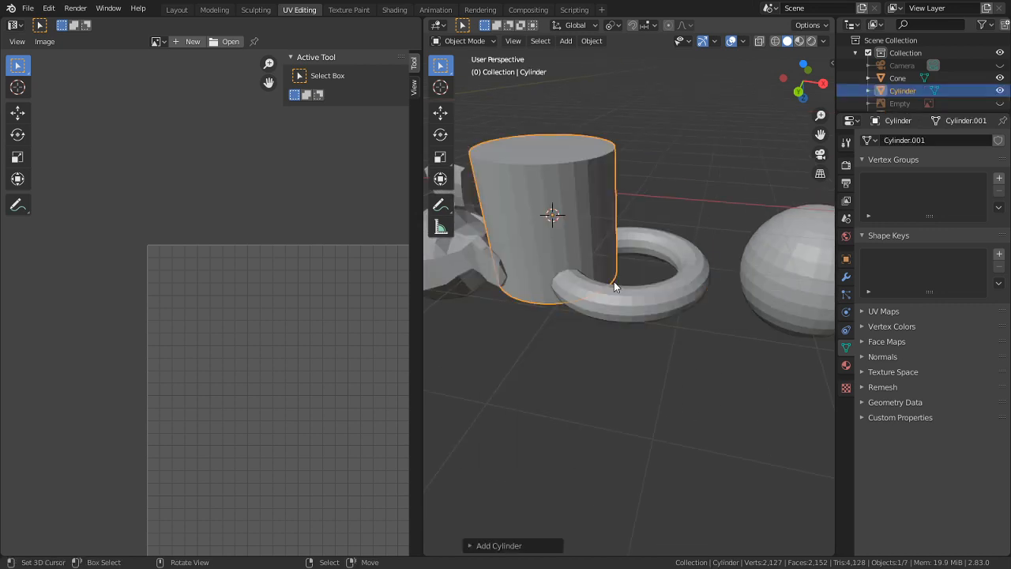
pyautogui.press('Delete')
# - Add a new torus to view its default UV layout, and delete its geometry
pyautogui.hotkey('shift', 'a')
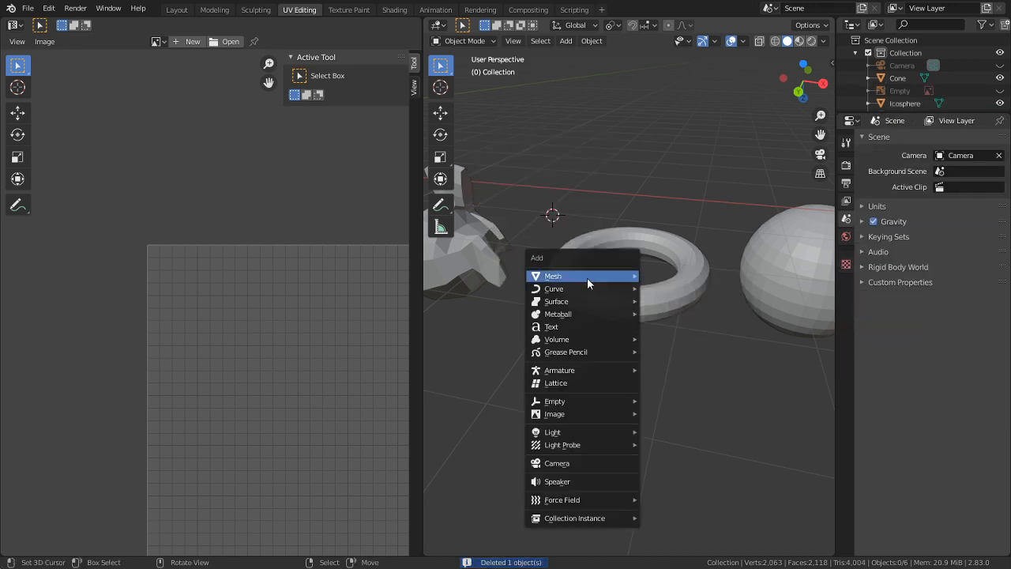
pyautogui.moveTo(587, 277)
pyautogui.click(697, 364)
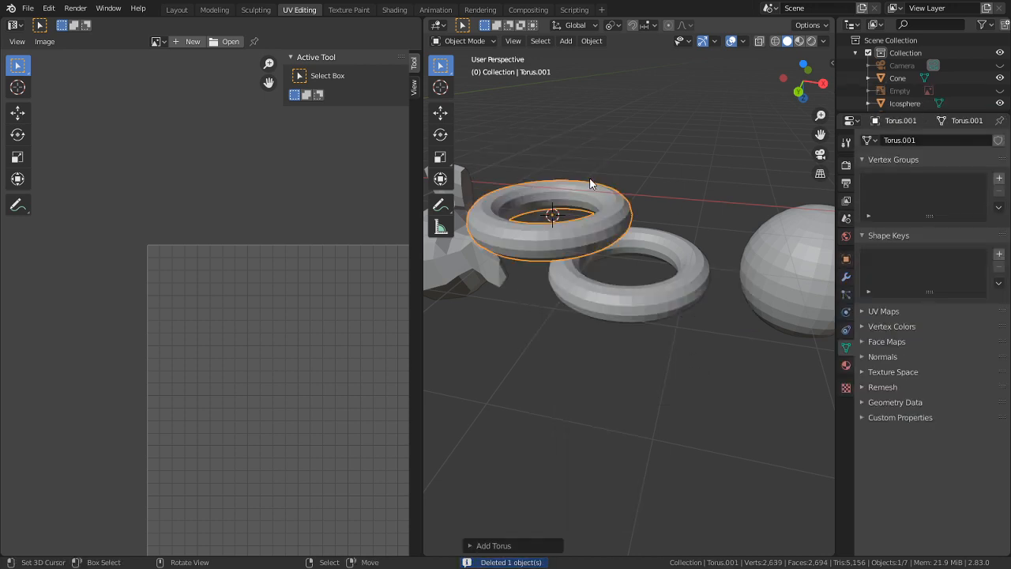
pyautogui.press('Tab')
pyautogui.scroll(-3, 245, 366)
pyautogui.press('x')
pyautogui.click(467, 315)
pyautogui.press('Tab')
# - Return to editing the original torus and select all its faces in the UV layout
pyautogui.click(586, 303)
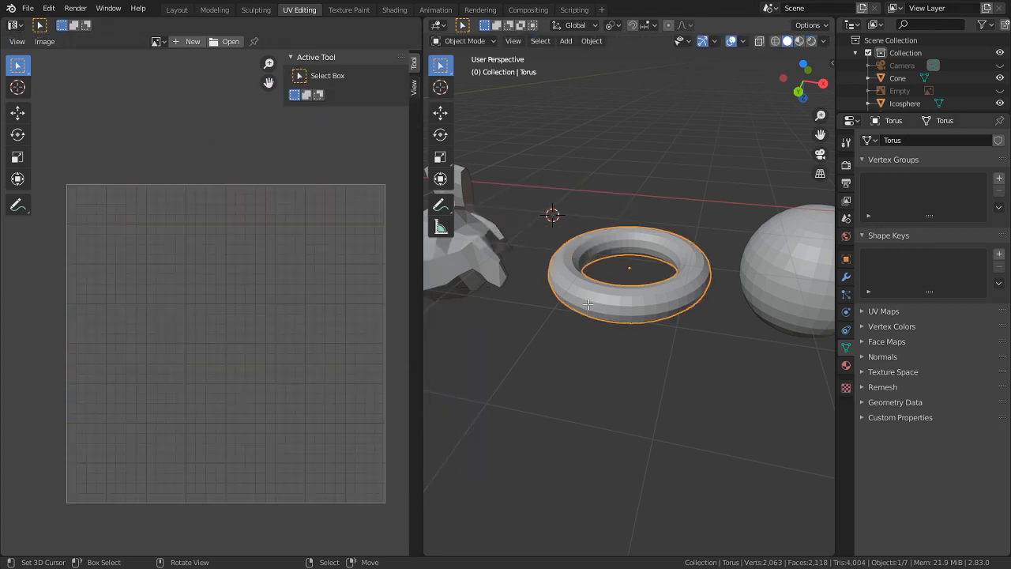
pyautogui.press('Tab')
pyautogui.scroll(4, 231, 343)
pyautogui.moveTo(232, 343); pyautogui.dragTo(11, 349, button='middle')
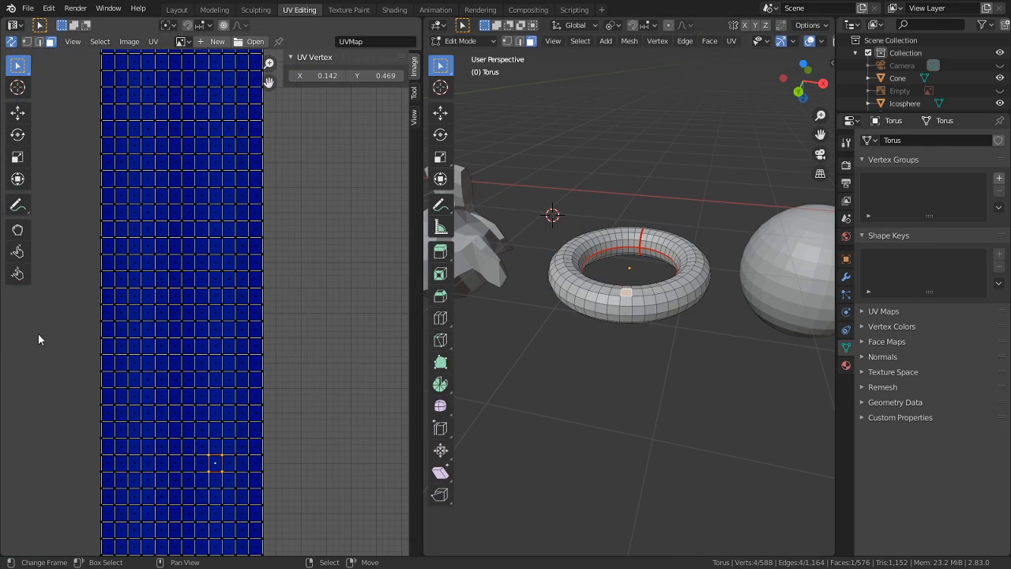
pyautogui.scroll(-3, 262, 214)
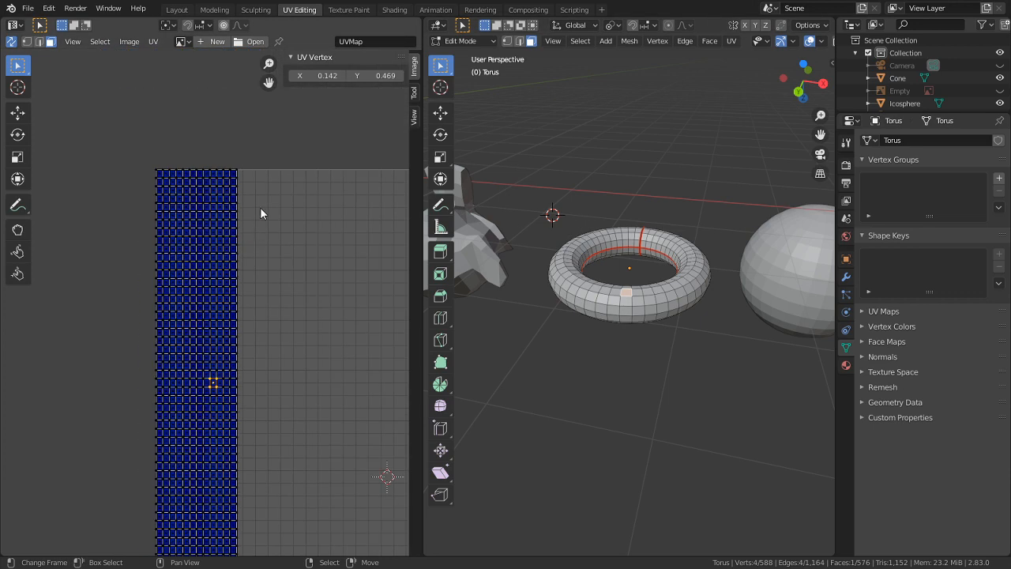
pyautogui.press('a')
pyautogui.click(154, 41)
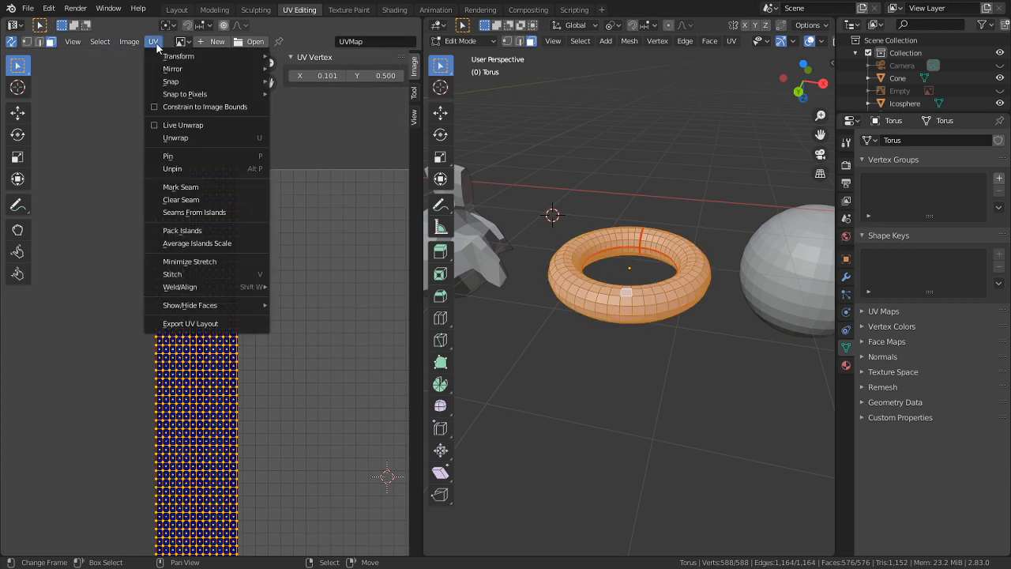
pyautogui.click(232, 109)
pyautogui.scroll(-3, 245, 258)
pyautogui.moveTo(244, 259); pyautogui.dragTo(218, 240, button='middle')
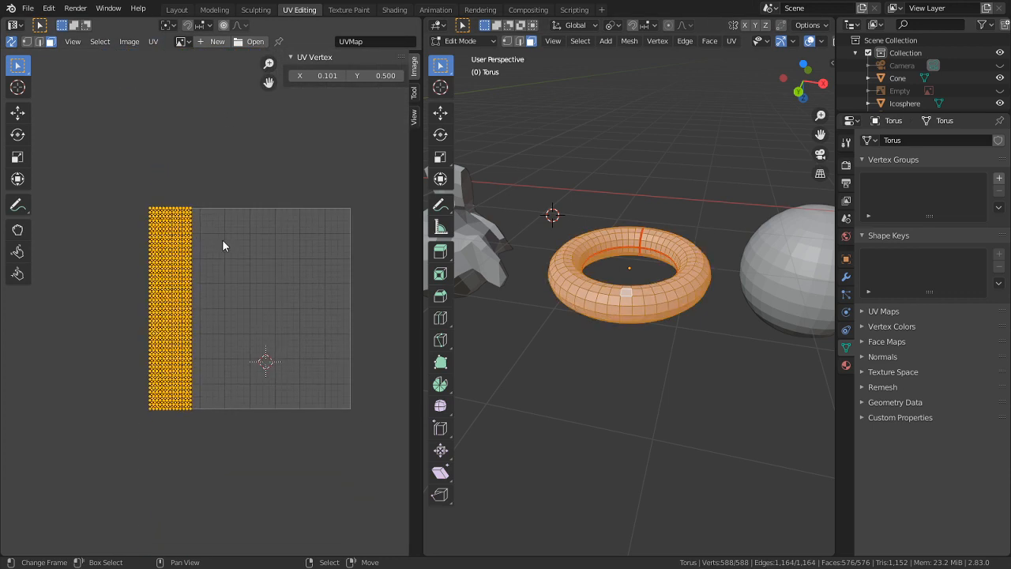
pyautogui.press('s')
pyautogui.press('y')
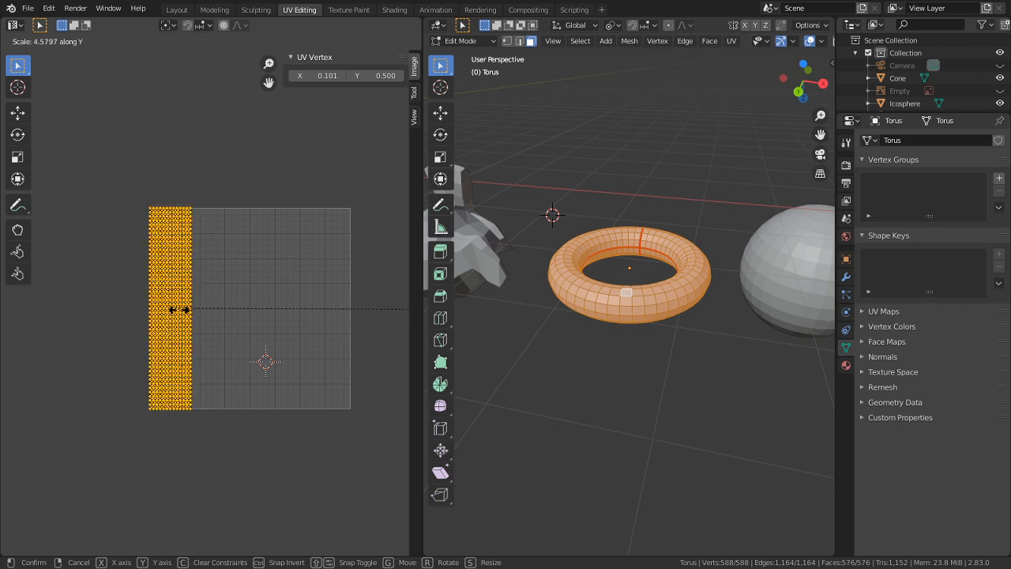
pyautogui.press('Escape')
# - Snap the 2D cursor, maximize the UV editor and set the cursor's X location to 0
pyautogui.hotkey('shift', 's')
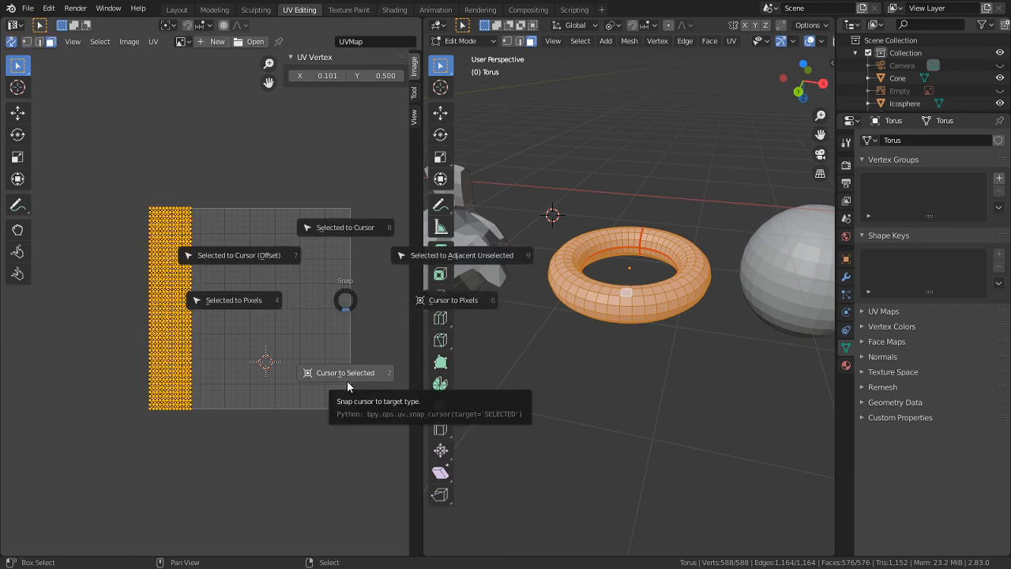
pyautogui.click(347, 381)
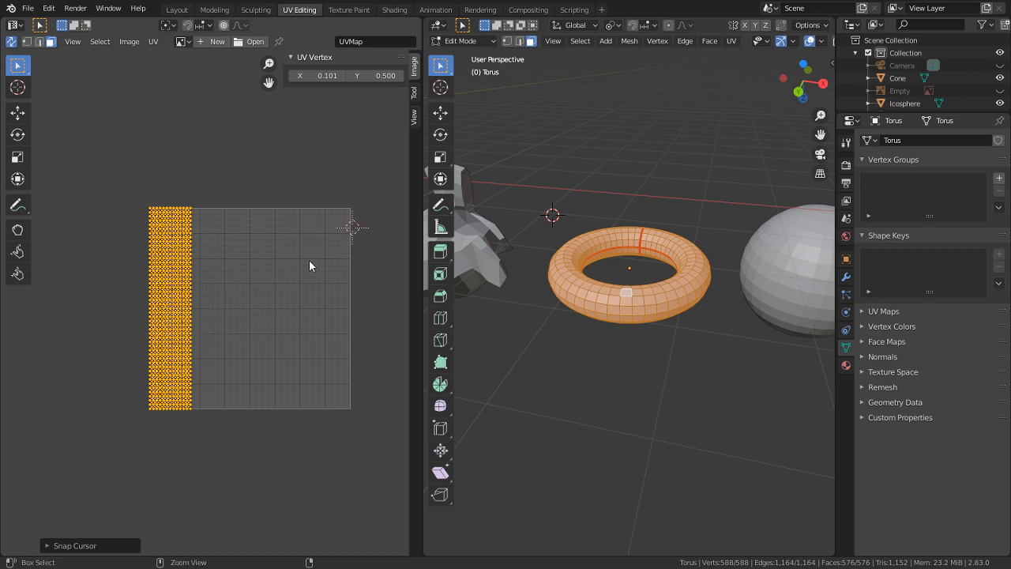
pyautogui.hotkey('ctrl', 'space')
pyautogui.click(1001, 113)
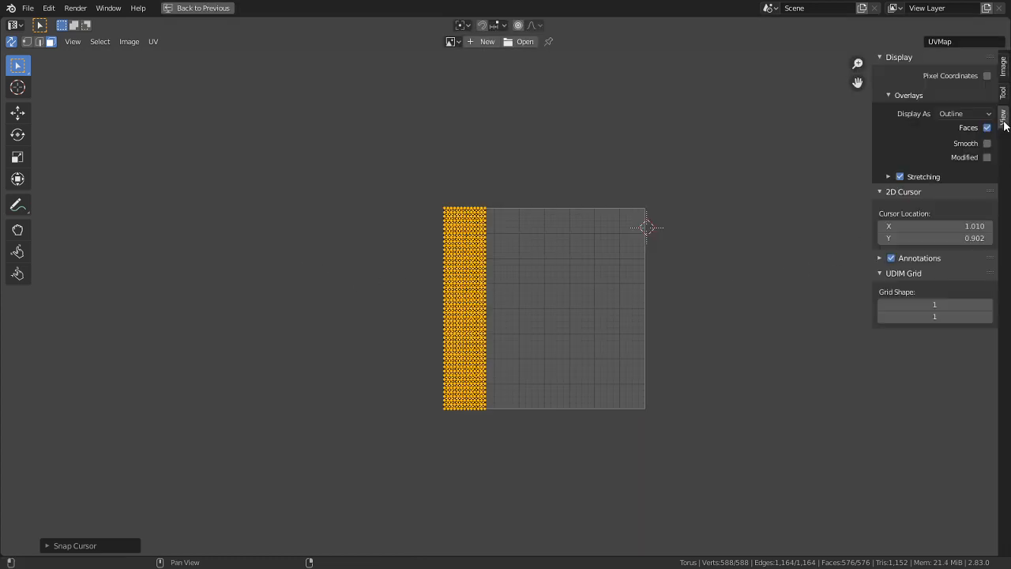
pyautogui.click(955, 226)
pyautogui.write('0')
pyautogui.press('Return')
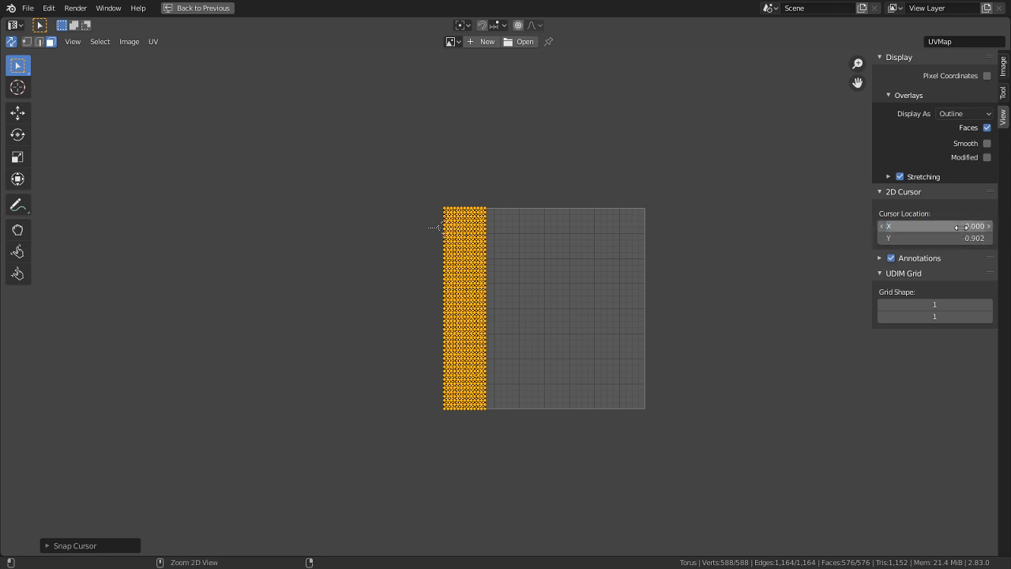
# - Set the 2D cursor's Y location to 0 so it sits at the UV tile's origin
pyautogui.click(964, 238)
pyautogui.write('0')
pyautogui.press('Return')
pyautogui.scroll(1, 529, 437)
pyautogui.scroll(2, 529, 437)
pyautogui.moveTo(508, 380); pyautogui.dragTo(481, 316, button='middle')
pyautogui.moveTo(481, 263); pyautogui.dragTo(443, 325, button='middle')
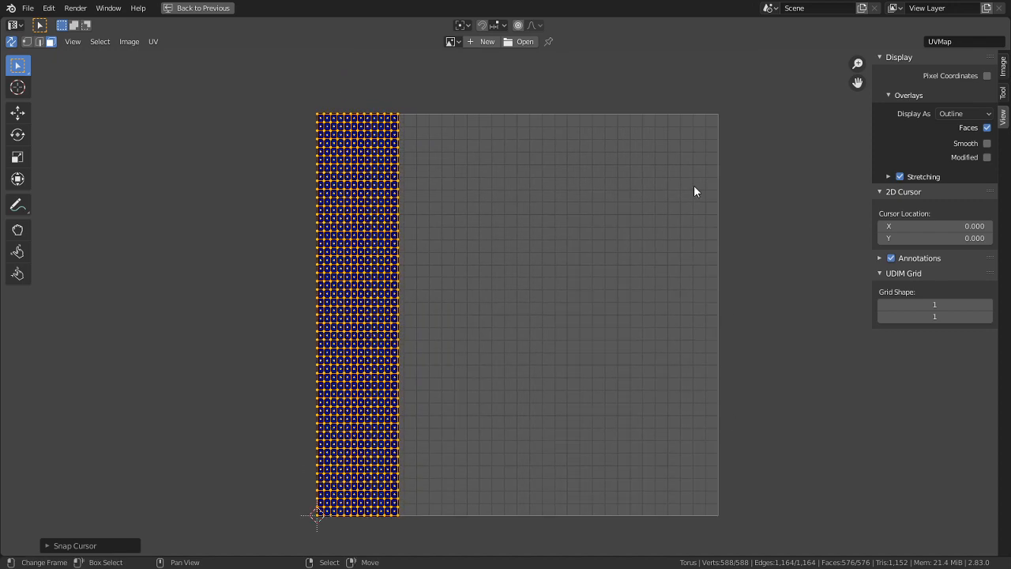
pyautogui.moveTo(346, 351); pyautogui.dragTo(367, 310, button='middle')
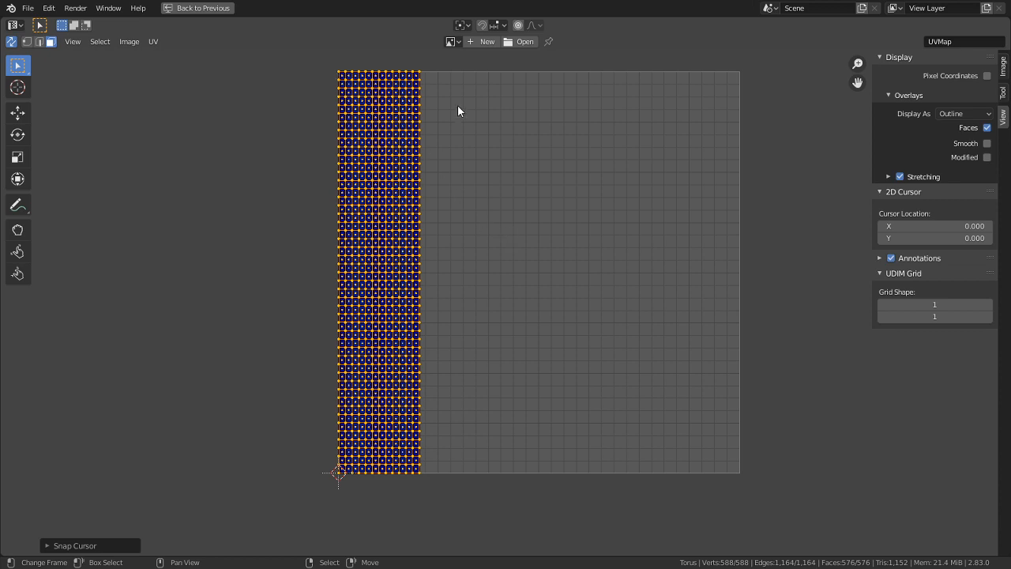
# - Set the pivot to the 2D cursor and scale the torus UVs along X to fill the whole tile
pyautogui.click(459, 25)
pyautogui.click(497, 69)
pyautogui.press('s')
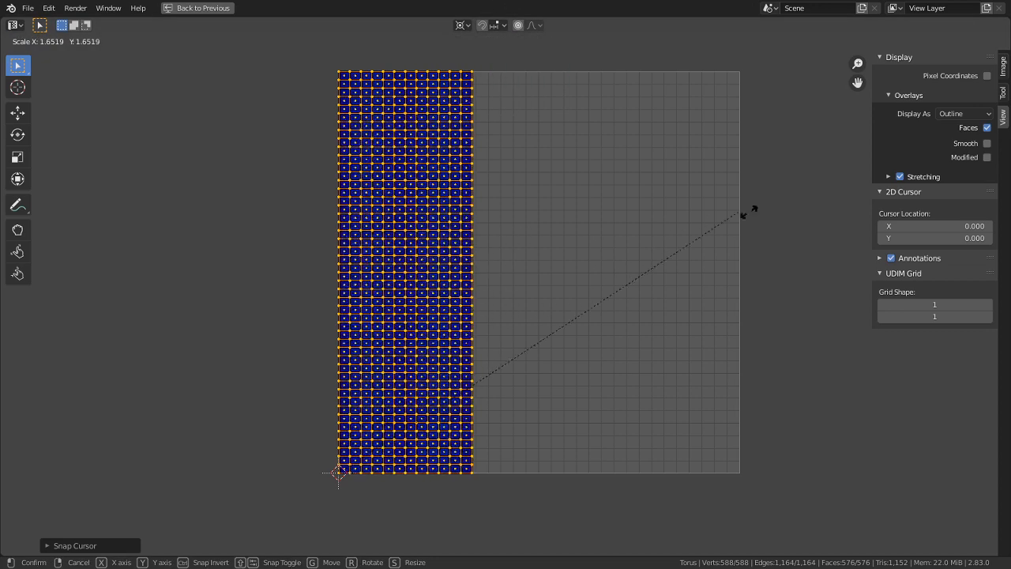
pyautogui.click(92, 341)
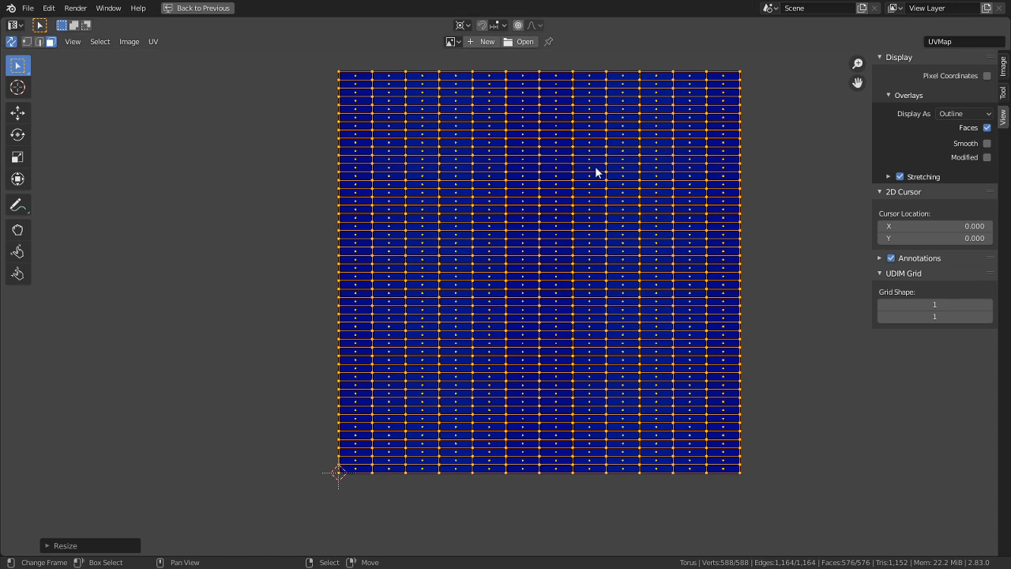
pyautogui.scroll(-3, 469, 261)
pyautogui.scroll(2, 485, 273)
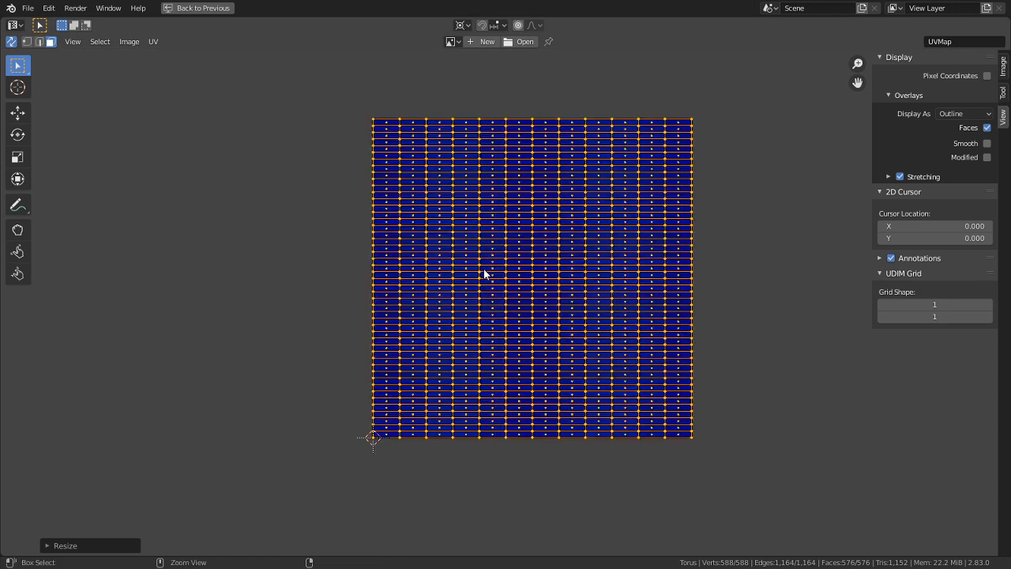
# - Restore the split UV and 3D layout, and return the torus to Object Mode with its faces deselected
pyautogui.hotkey('ctrl', 'space')
pyautogui.hotkey('alt', 'a')
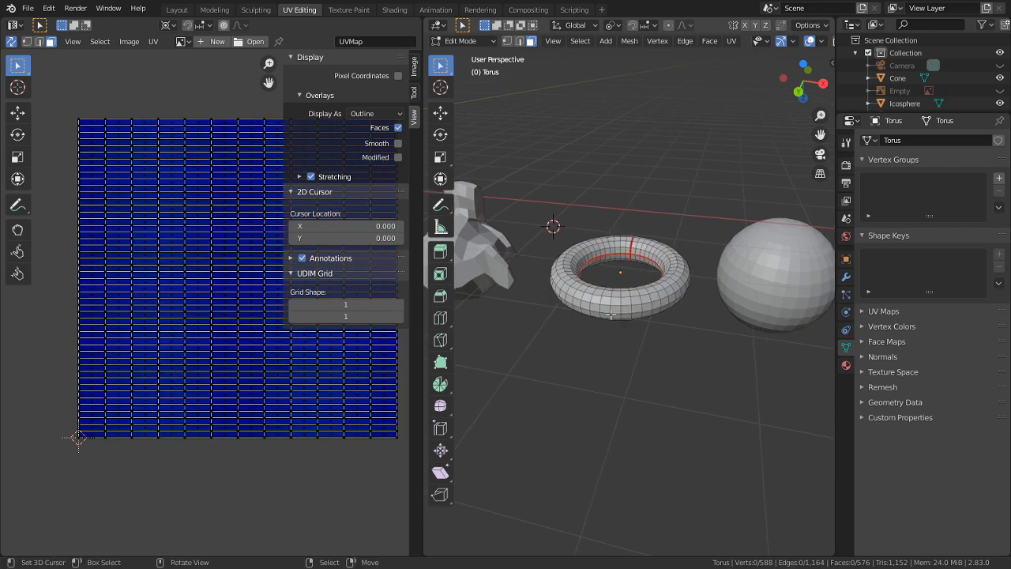
pyautogui.press('Tab')
pyautogui.press('Delete')
pyautogui.keyDown('shift'); pyautogui.moveTo(639, 295); pyautogui.dragTo(443, 356, button='middle'); pyautogui.keyUp('shift')
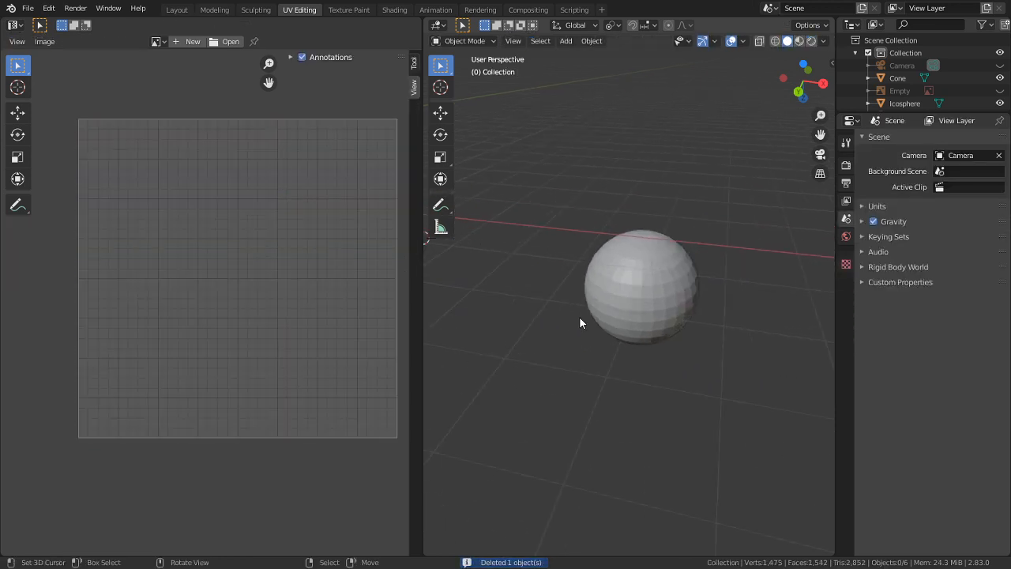
pyautogui.click(632, 304)
pyautogui.hotkey('ctrl', 'z')
pyautogui.hotkey('ctrl', 'z')
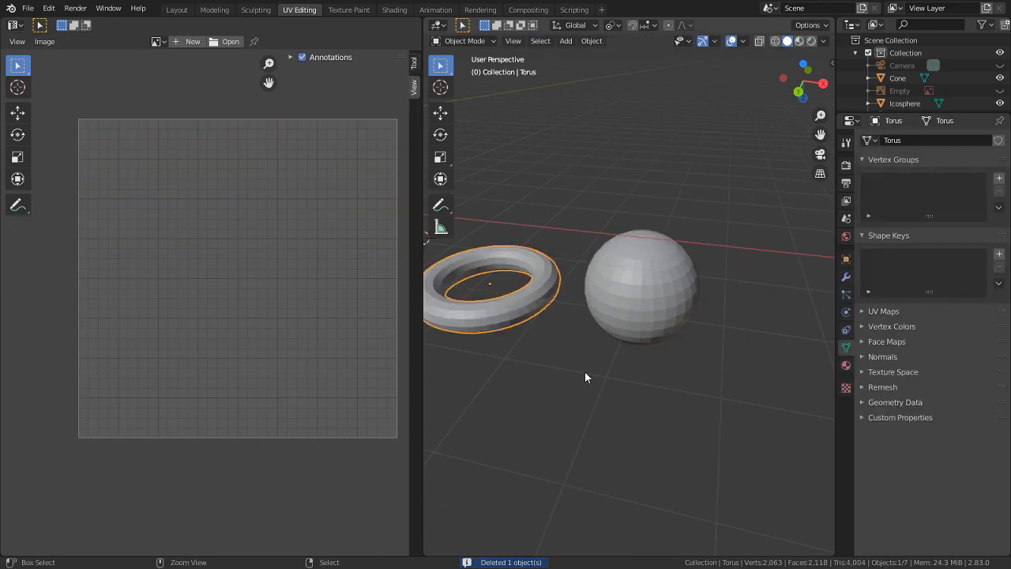
# - Create a new material on the torus and assign an Image Texture to its Base Color
pyautogui.click(846, 366)
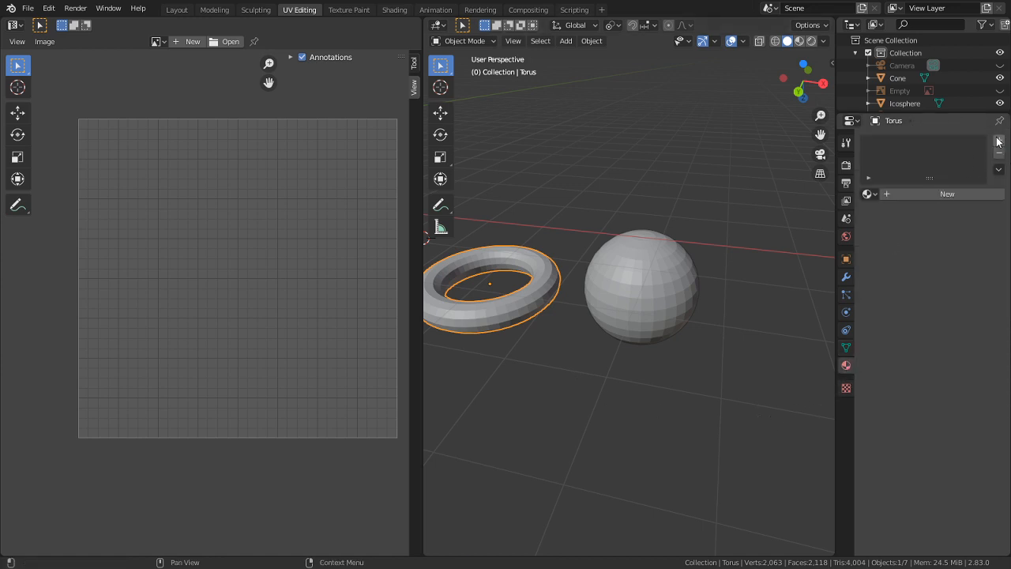
pyautogui.click(1000, 140)
pyautogui.click(933, 194)
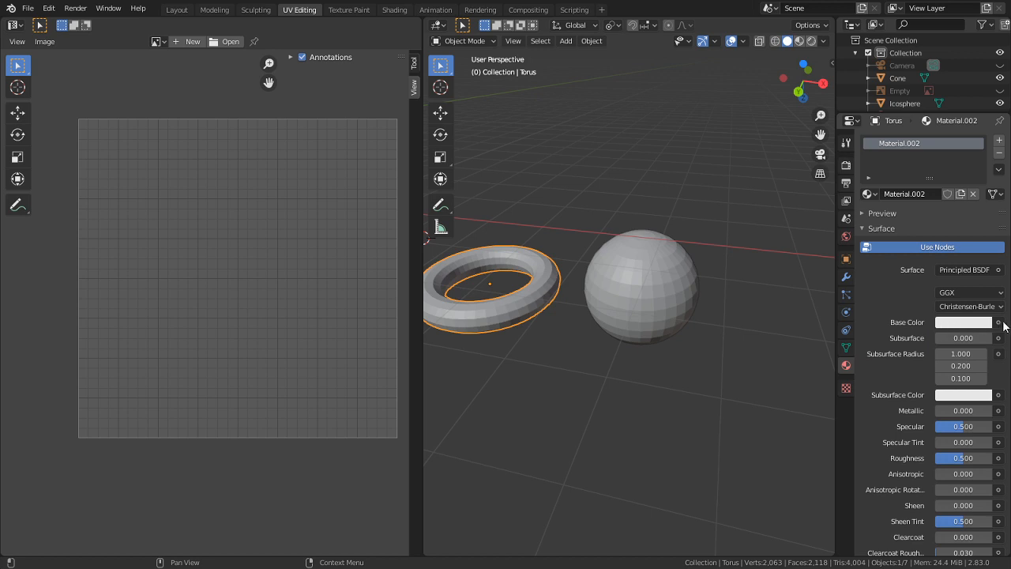
pyautogui.click(997, 327)
pyautogui.click(680, 417)
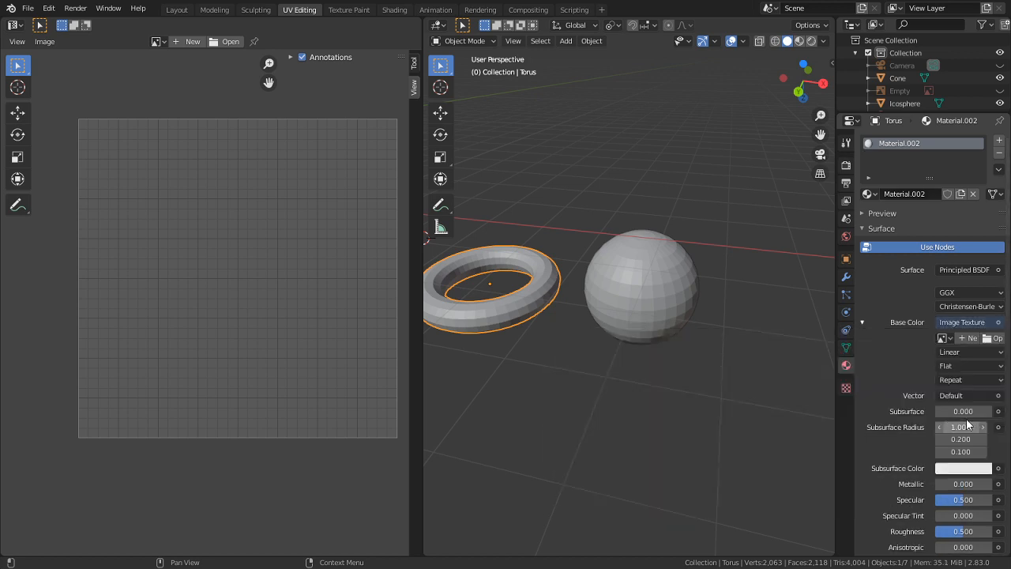
# - Create a 256 × 256 px Color Grid image for the Base Color texture
pyautogui.click(969, 338)
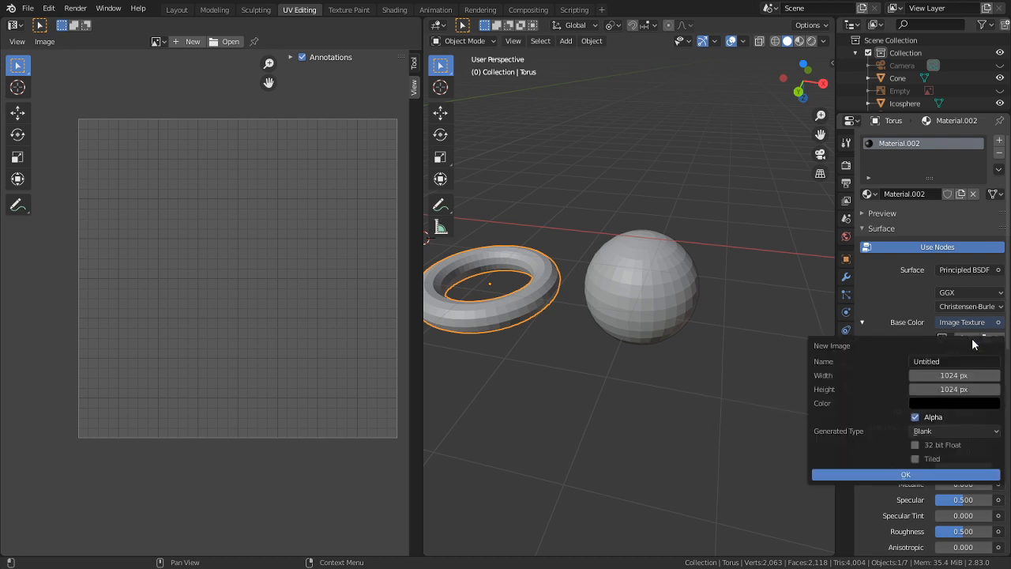
pyautogui.click(953, 375)
pyautogui.write('256')
pyautogui.click(939, 387)
pyautogui.write('2')
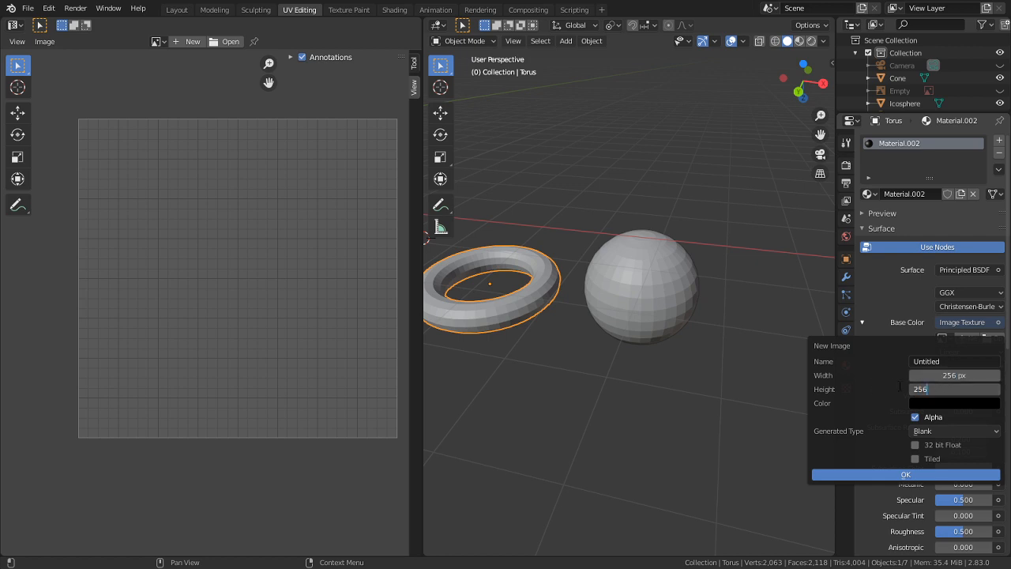
pyautogui.click(930, 431)
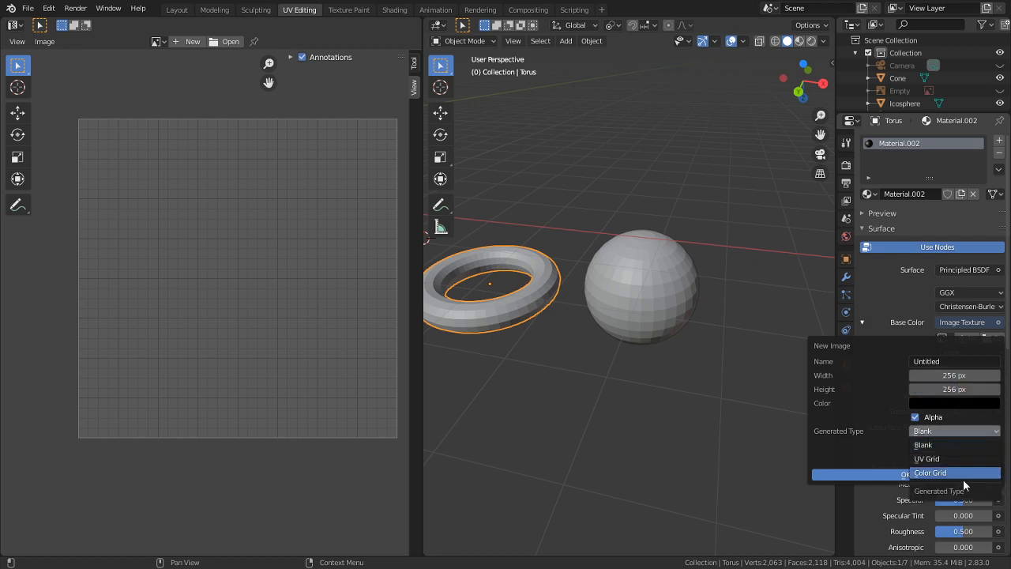
pyautogui.click(964, 477)
pyautogui.click(936, 477)
# - Frame the torus, display it in Material Preview shading and enter Edit Mode
pyautogui.scroll(2, 601, 435)
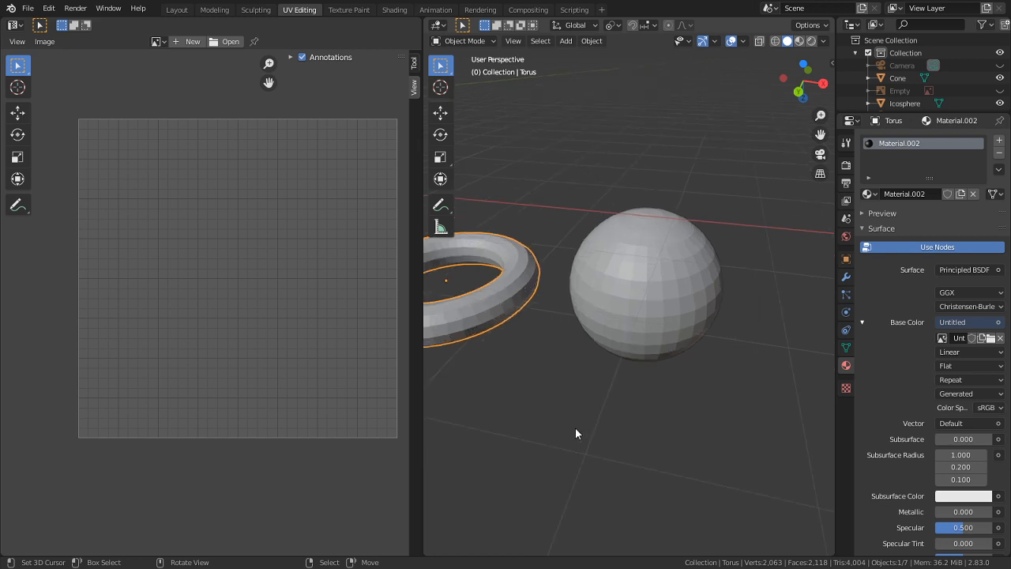
pyautogui.press('KP_Decimal')
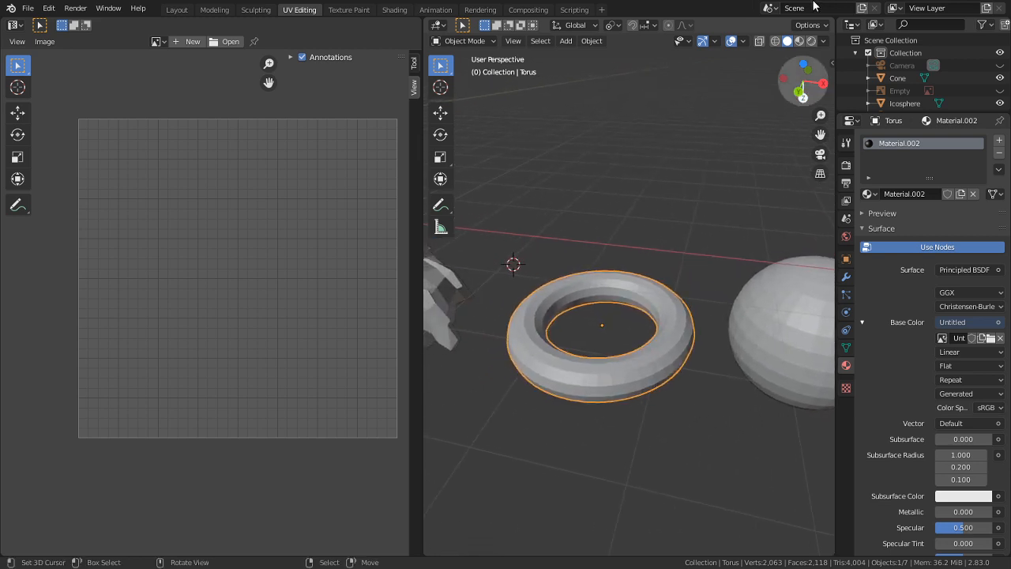
pyautogui.scroll(2, 679, 395)
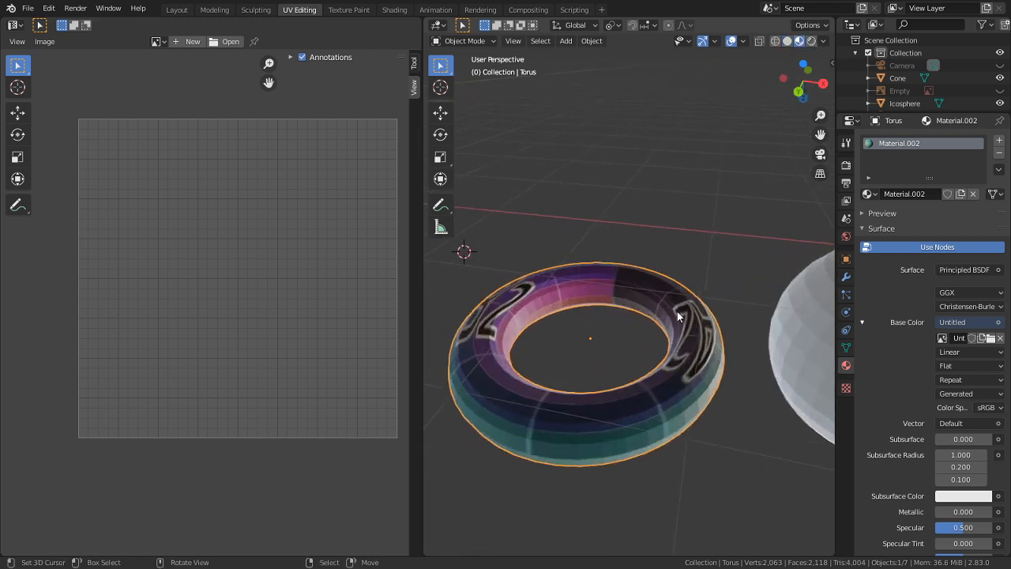
pyautogui.rightClick(721, 444)
pyautogui.moveTo(721, 451); pyautogui.dragTo(609, 271, button='middle')
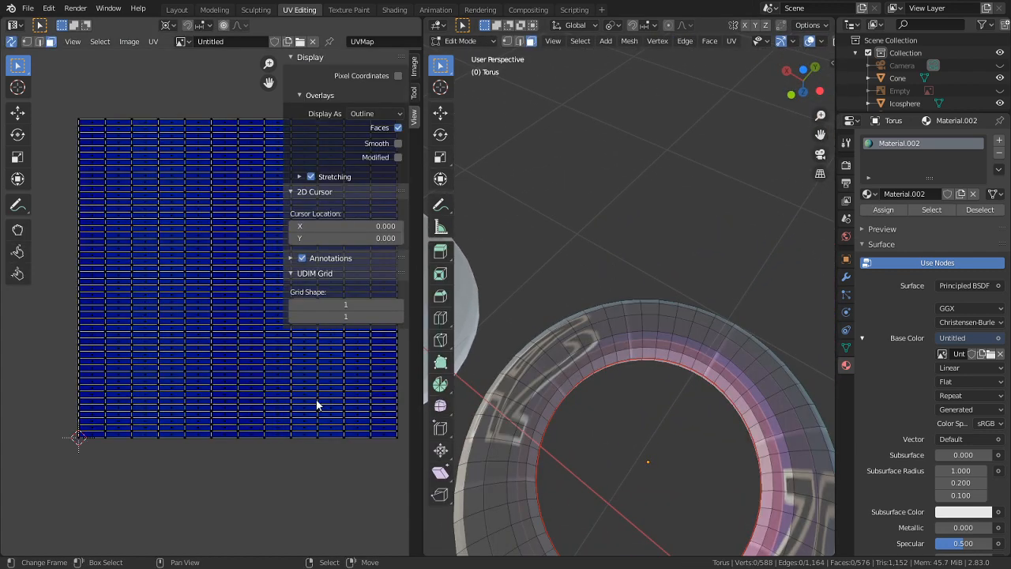
# - Scale all the torus UVs along X into a narrow strip at the tile's edge and return to Object Mode
pyautogui.press('a')
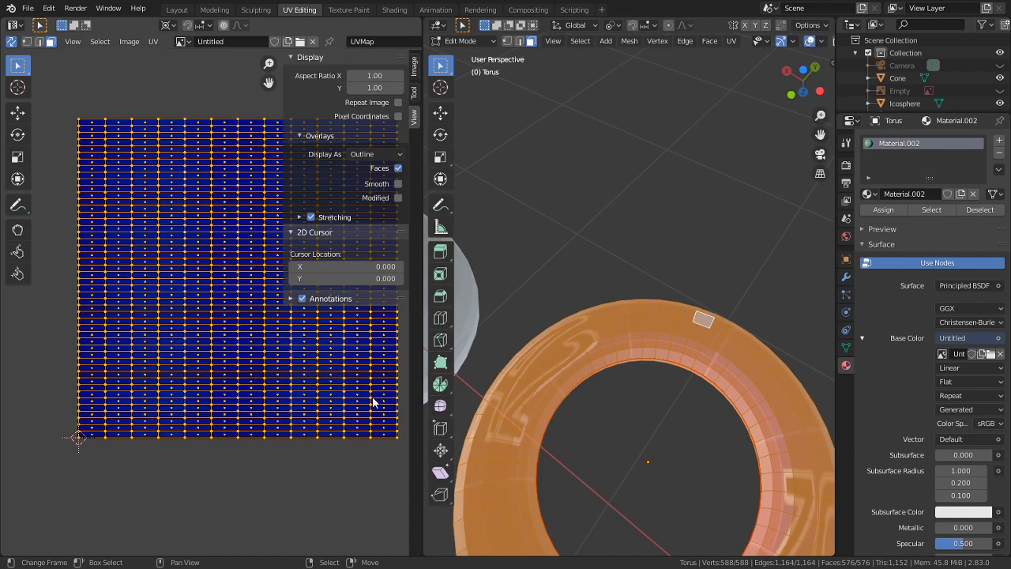
pyautogui.press('s')
pyautogui.press('x')
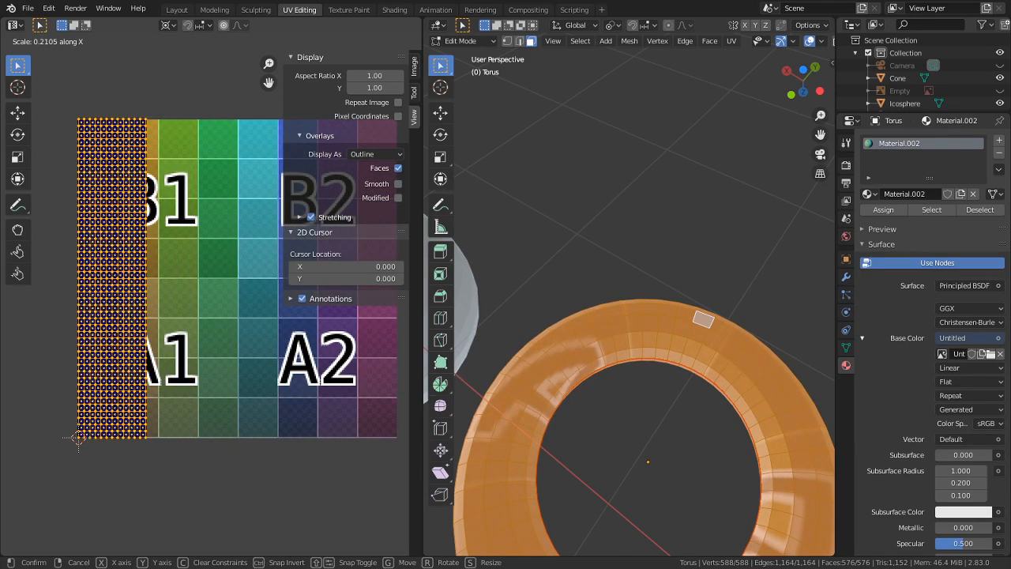
pyautogui.click(95, 370)
pyautogui.press('Tab')
pyautogui.moveTo(565, 403); pyautogui.dragTo(746, 198, button='middle')
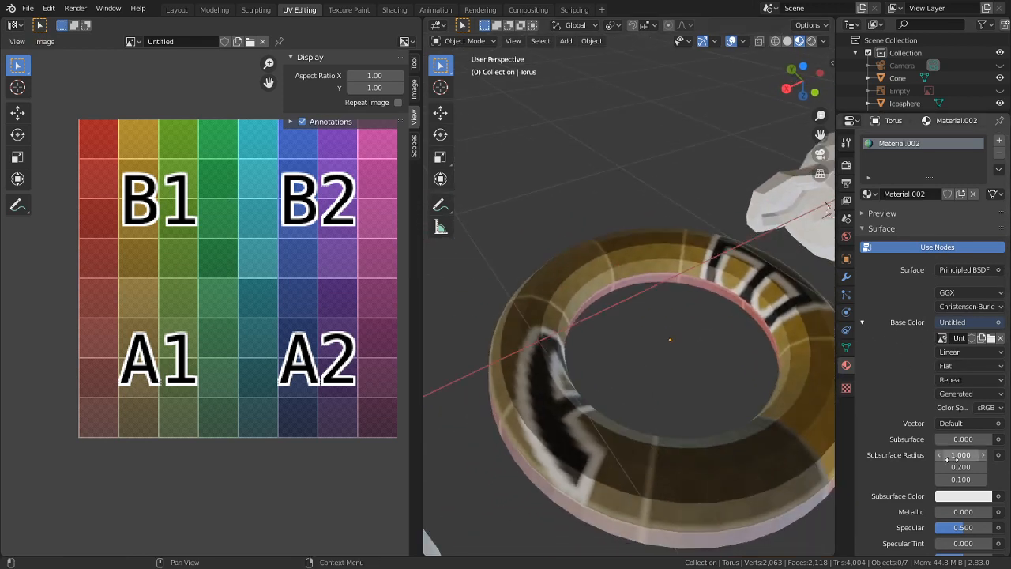
# - Set the image texture's interpolation to Closest and inspect the pixels on the torus
pyautogui.click(956, 353)
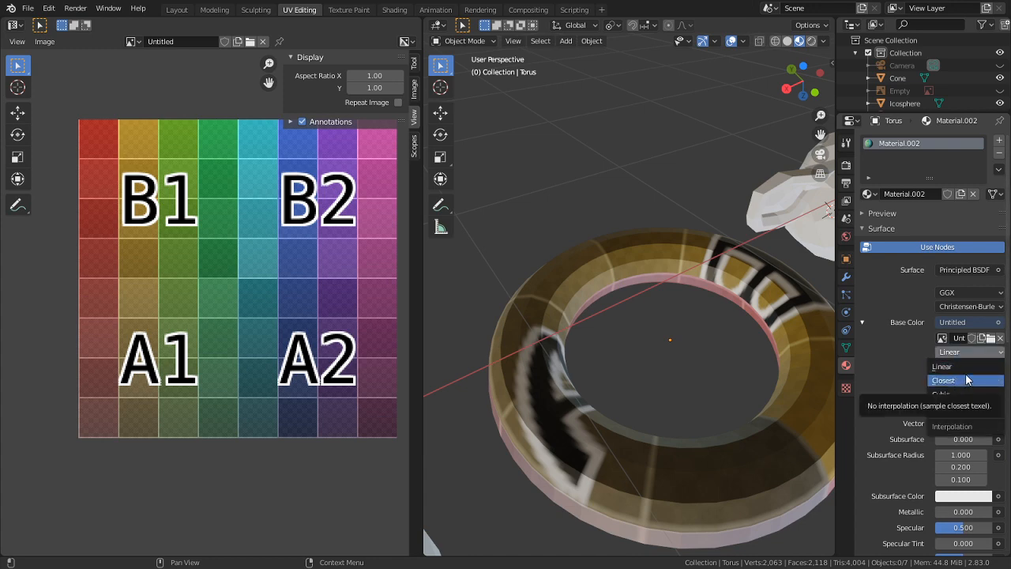
pyautogui.click(967, 380)
pyautogui.moveTo(581, 406); pyautogui.dragTo(596, 385, button='middle')
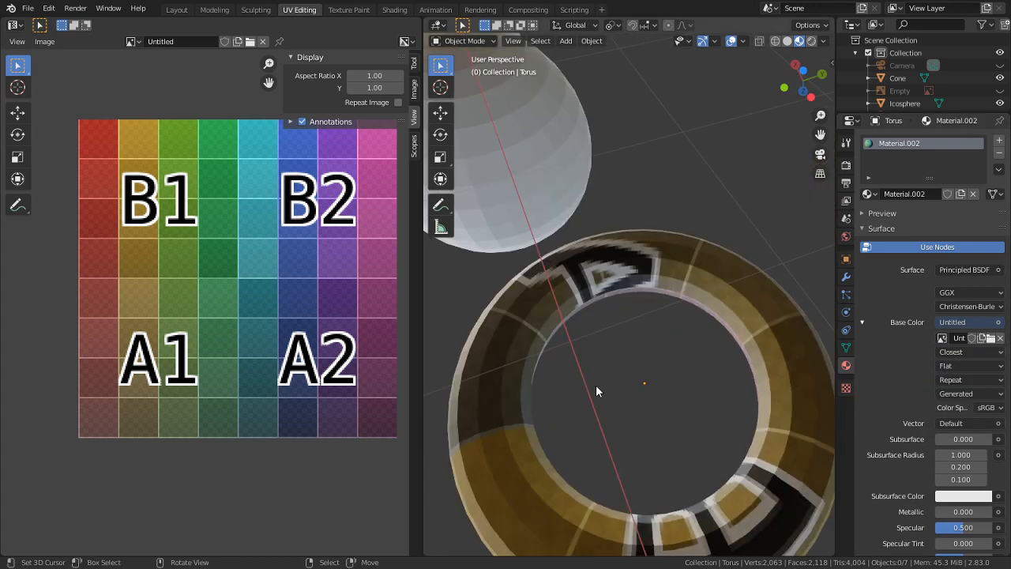
pyautogui.scroll(6, 590, 342)
pyautogui.scroll(-8, 643, 322)
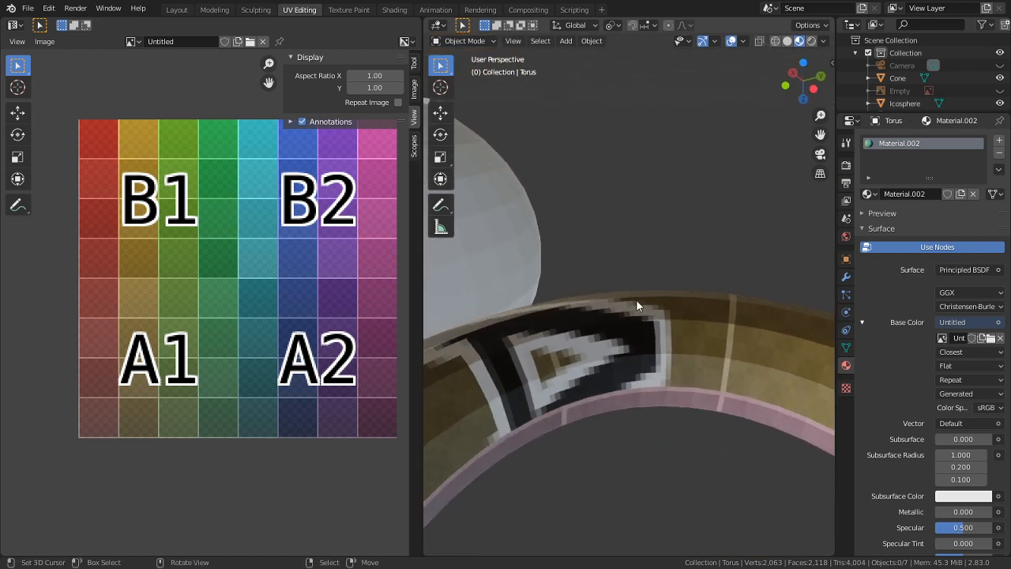
# - Assign the existing Material.002 to the sphere and inspect the texture on its surface
pyautogui.click(562, 259)
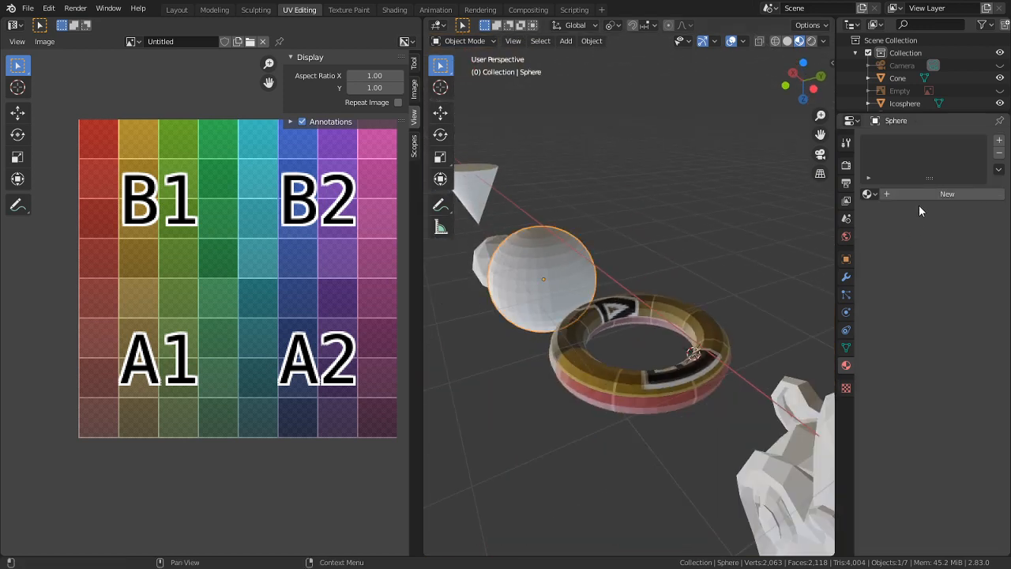
pyautogui.click(867, 193)
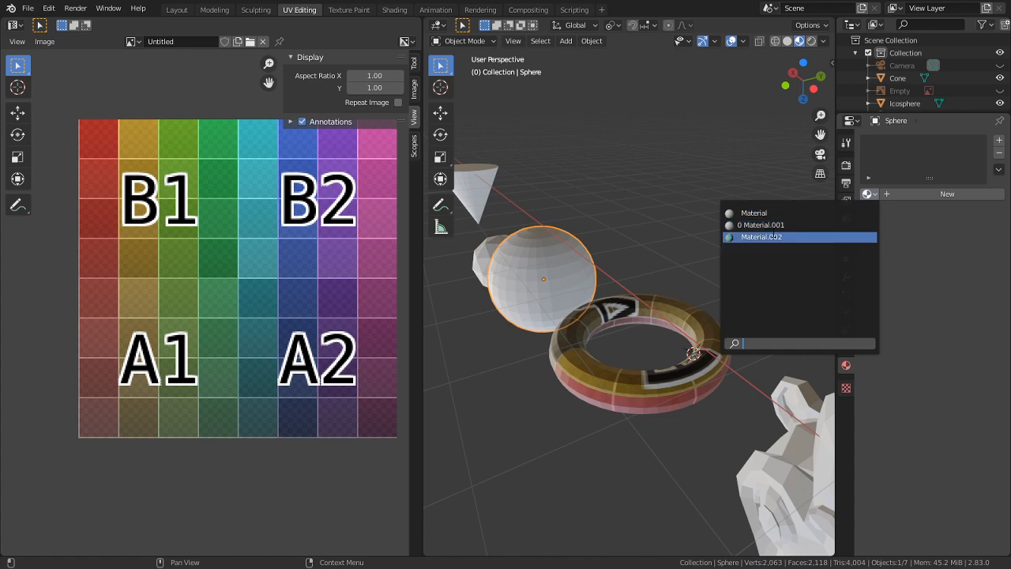
pyautogui.click(772, 234)
pyautogui.moveTo(609, 274); pyautogui.dragTo(622, 291, button='middle')
pyautogui.scroll(5, 632, 277)
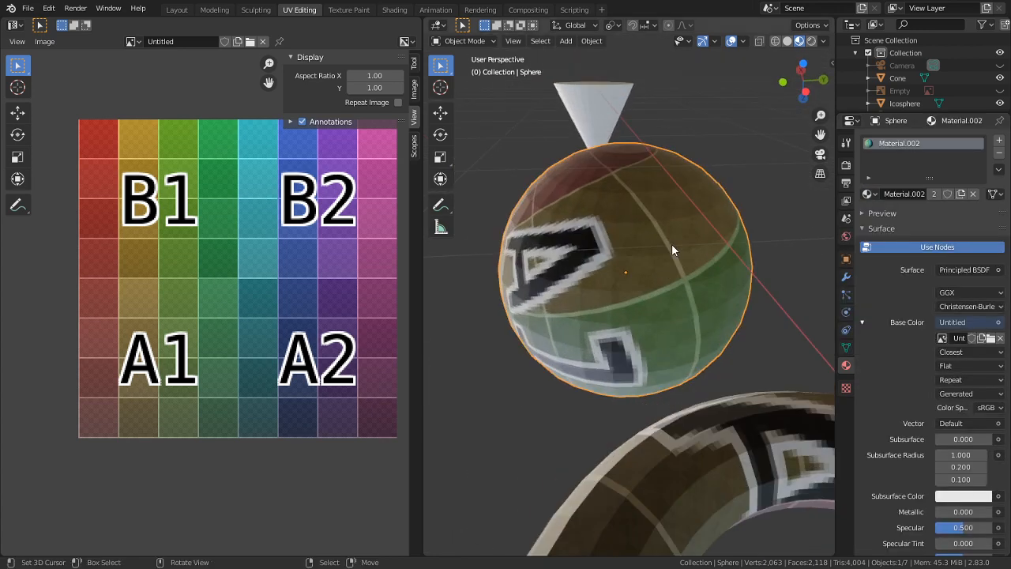
pyautogui.moveTo(673, 247); pyautogui.dragTo(618, 239, button='middle')
pyautogui.scroll(-3, 686, 265)
# - Enter Edit Mode on the sphere and clear the seams from all of its geometry
pyautogui.press('Tab')
pyautogui.moveTo(687, 272); pyautogui.dragTo(624, 522, button='middle')
pyautogui.scroll(5, 637, 414)
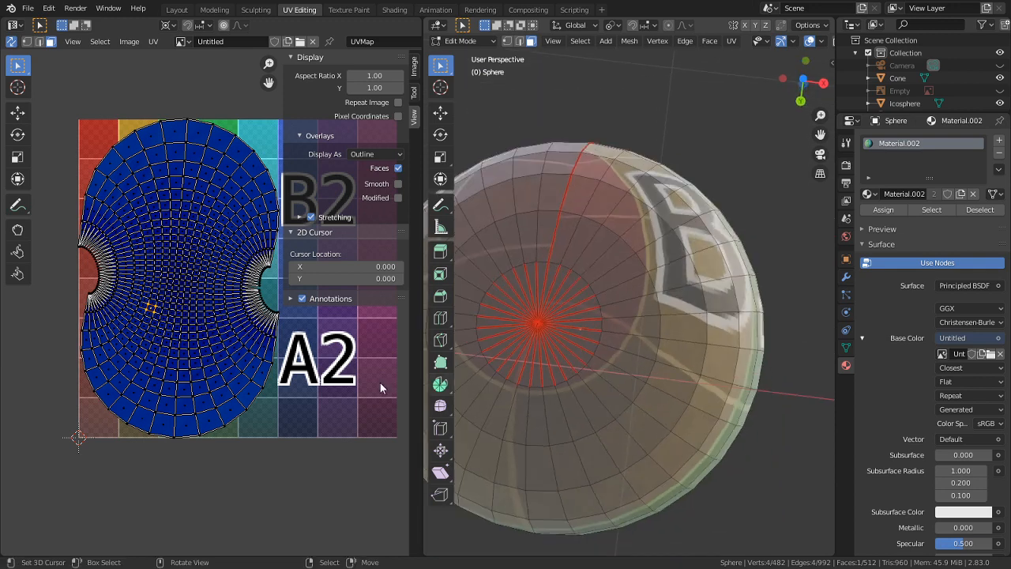
pyautogui.press('a')
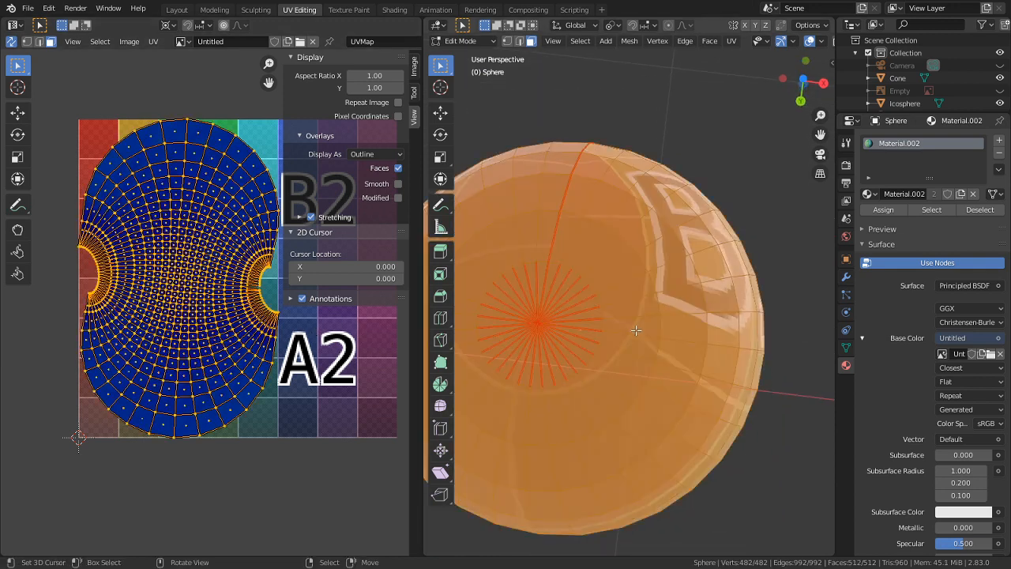
pyautogui.hotkey('ctrl', 'e')
pyautogui.click(635, 338)
pyautogui.moveTo(631, 345); pyautogui.dragTo(666, 216, button='middle')
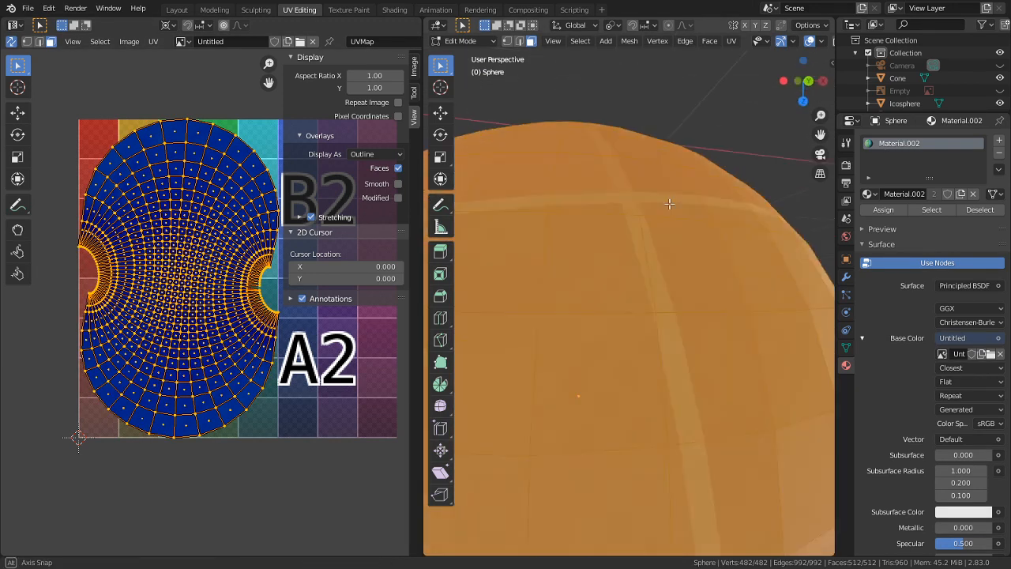
pyautogui.scroll(-4, 654, 278)
# - Select one vertical pole-to-pole edge loop on the sphere and mark it as its only seam
pyautogui.hotkey('ctrl', 'space')
pyautogui.press('2')
pyautogui.hotkey('alt', 'a')
pyautogui.moveTo(819, 215); pyautogui.dragTo(775, 309, button='middle')
pyautogui.moveTo(631, 361); pyautogui.dragTo(593, 356, button='middle')
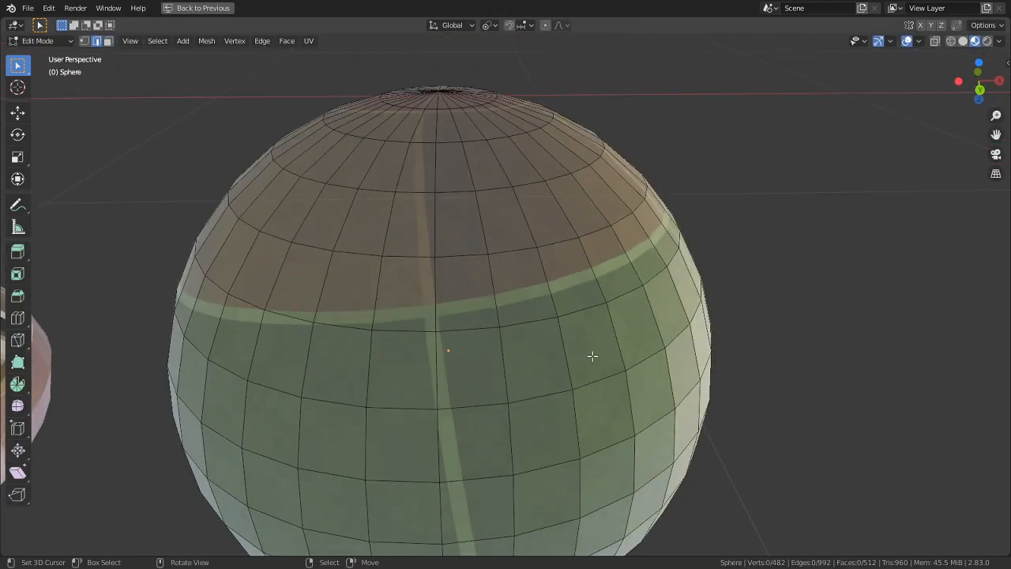
pyautogui.keyDown('alt'); pyautogui.click(429, 343); pyautogui.keyUp('alt')
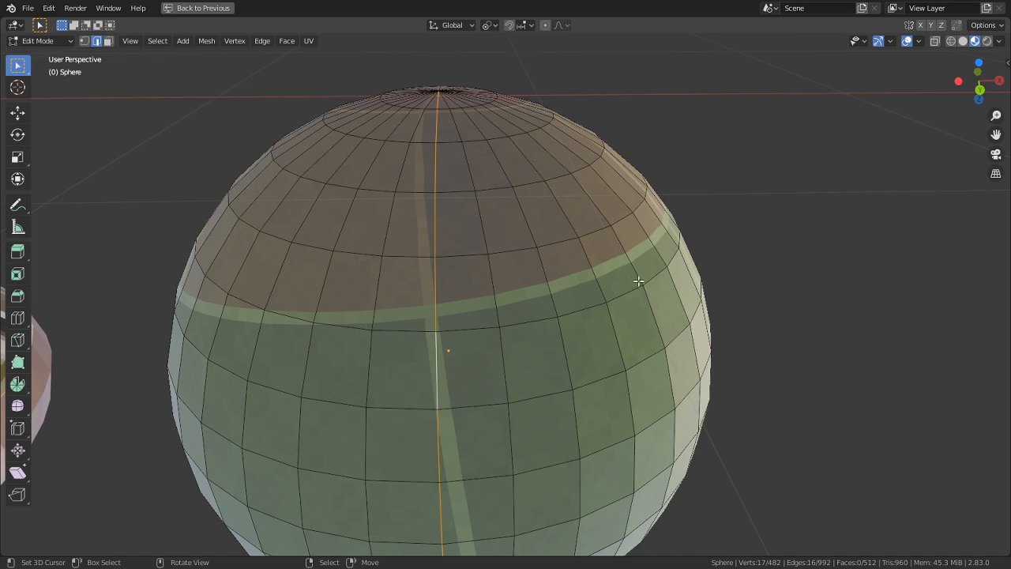
pyautogui.press('KP_1')
pyautogui.moveTo(564, 321); pyautogui.dragTo(614, 62, button='middle')
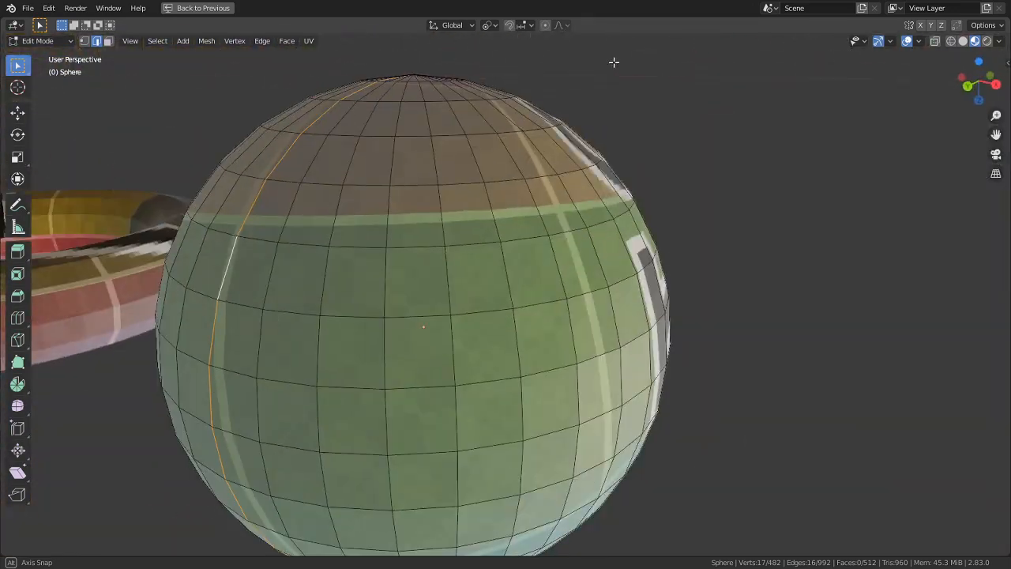
pyautogui.hotkey('ctrl', 'e')
pyautogui.click(482, 227)
pyautogui.moveTo(482, 227); pyautogui.dragTo(490, 293, button='middle')
pyautogui.scroll(-4, 402, 251)
pyautogui.scroll(4, 490, 293)
pyautogui.hotkey('ctrl', 'space')
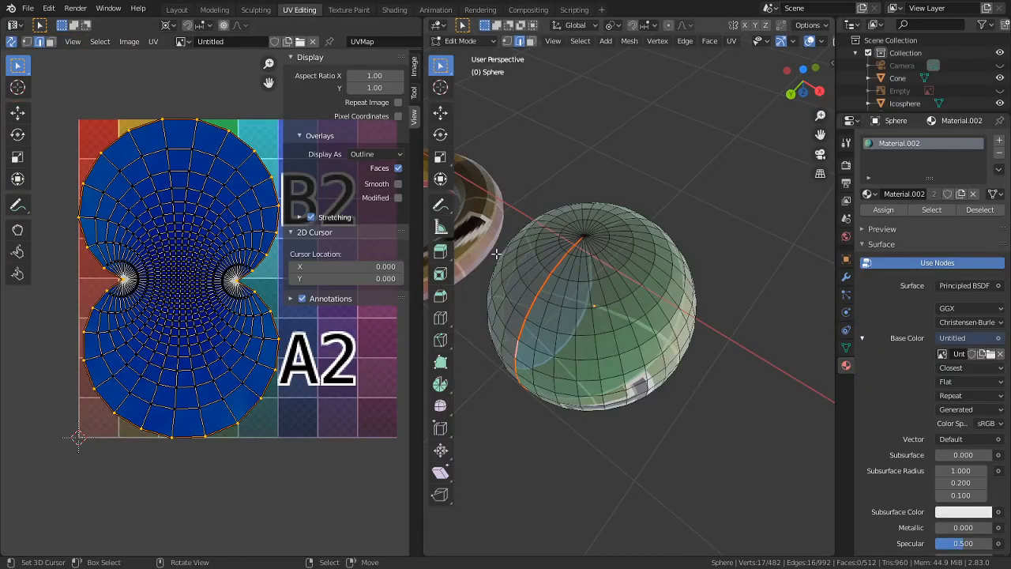
# - Examine the sphere's UV layout up close around one pole and locate a seam edge beside it
pyautogui.scroll(2, 496, 254)
pyautogui.scroll(5, 189, 368)
pyautogui.moveTo(192, 301); pyautogui.dragTo(172, 340, button='middle')
pyautogui.moveTo(246, 343); pyautogui.dragTo(204, 371, button='middle')
pyautogui.rightClick(335, 314)
pyautogui.moveTo(308, 335); pyautogui.dragTo(298, 379, button='middle')
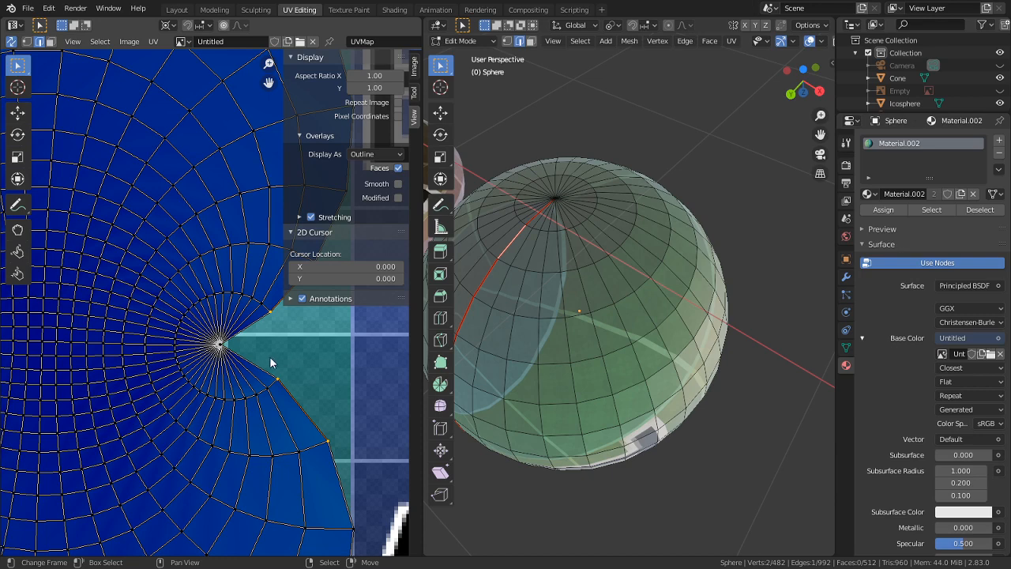
# - Select the edges fanning around one pole of the sphere and examine them in its UV layout
pyautogui.hotkey('alt', 'a')
pyautogui.press('2')
pyautogui.moveTo(531, 253); pyautogui.dragTo(619, 293, button='middle')
pyautogui.rightClick(629, 113)
pyautogui.press('c')
pyautogui.click(549, 316)
pyautogui.rightClick(549, 315)
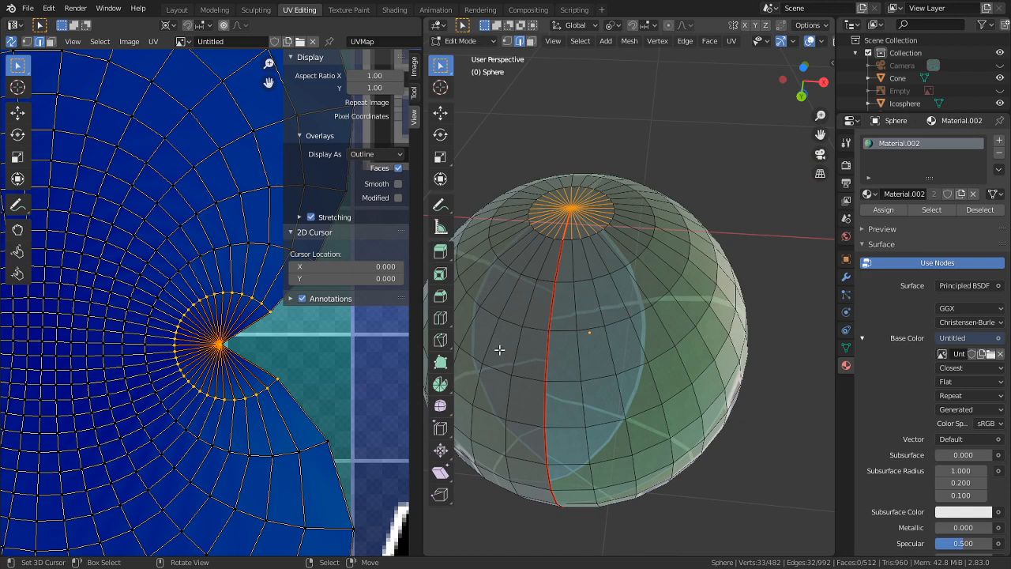
# - Mark the horizontal edge loop around the sphere's equator as a seam
pyautogui.hotkey('alt', 'a')
pyautogui.moveTo(614, 408); pyautogui.dragTo(677, 343, button='middle')
pyautogui.keyDown('alt'); pyautogui.click(612, 341); pyautogui.keyUp('alt')
pyautogui.hotkey('ctrl', 'e')
pyautogui.click(589, 337)
# - Examine the two UV halves of the sphere and locate an island's border edge on the mesh
pyautogui.scroll(-4, 171, 334)
pyautogui.moveTo(171, 387); pyautogui.dragTo(172, 333, button='middle')
pyautogui.click(182, 365)
pyautogui.scroll(5, 182, 365)
pyautogui.moveTo(806, 272); pyautogui.dragTo(553, 352, button='middle')
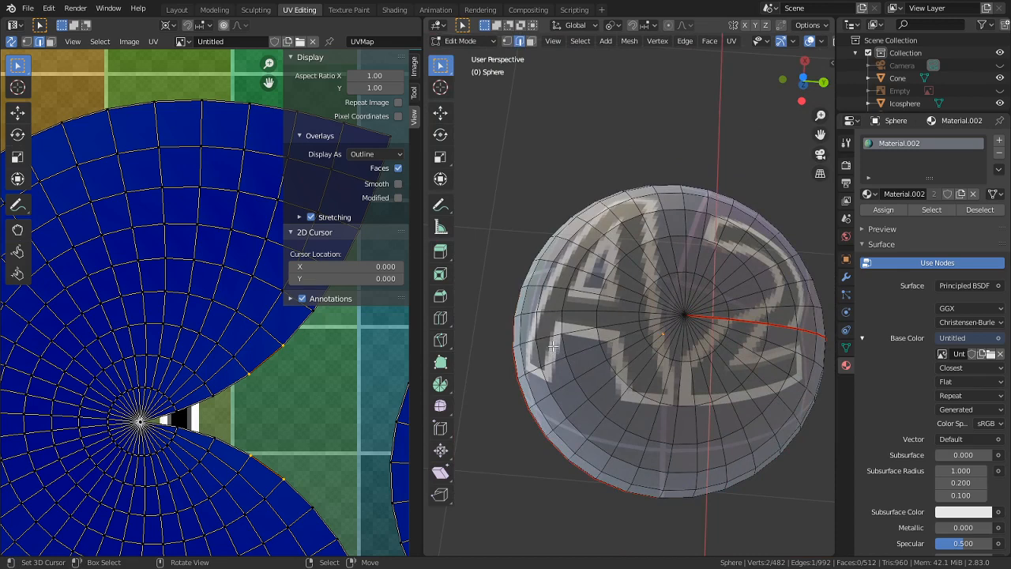
pyautogui.moveTo(521, 300); pyautogui.dragTo(490, 255, button='middle')
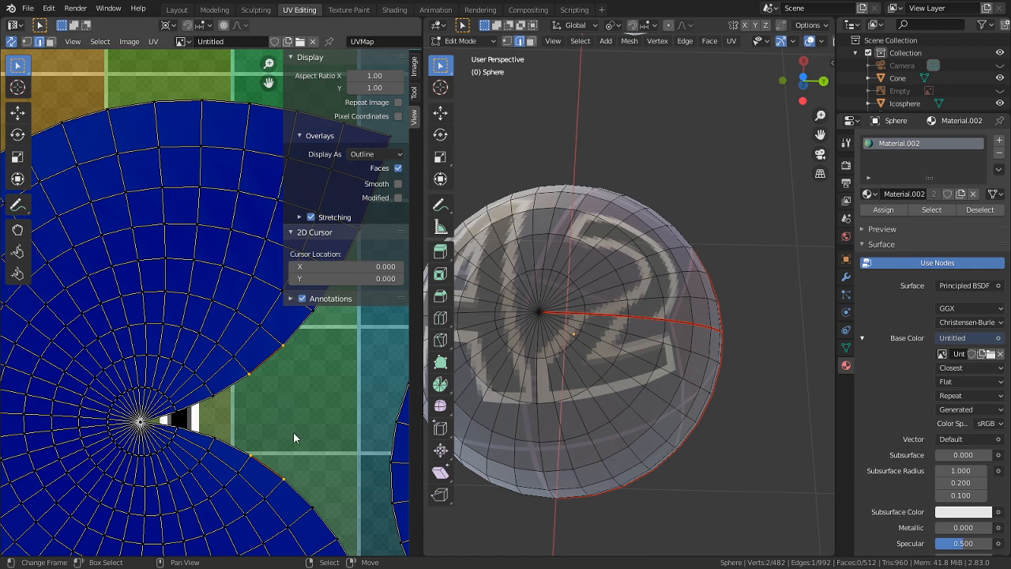
pyautogui.scroll(-3, 345, 436)
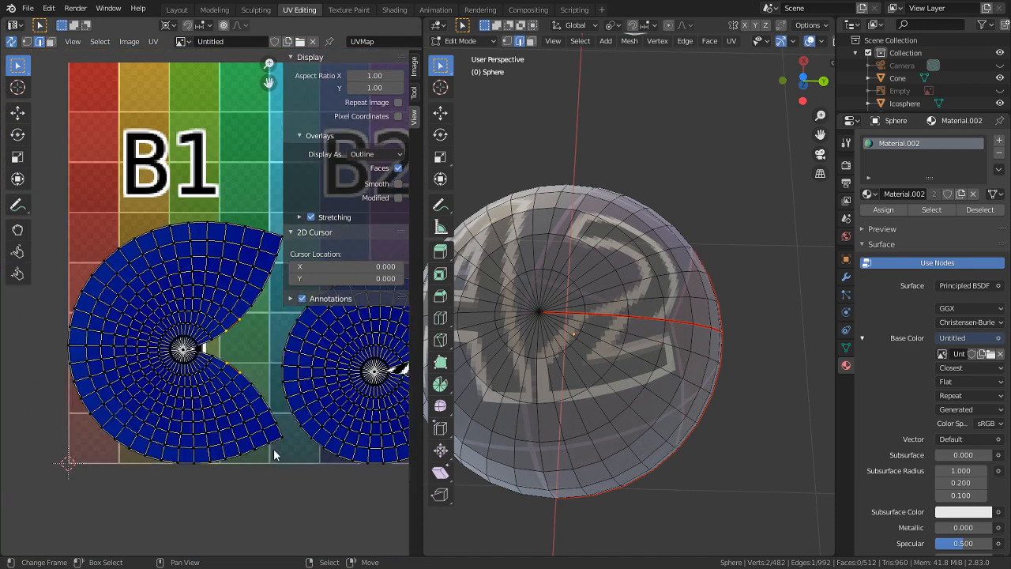
# - Mark another vertical edge loop through the sphere's pole as a seam and inspect the texture on the resulting pieces
pyautogui.moveTo(582, 327); pyautogui.dragTo(688, 336, button='middle')
pyautogui.keyDown('alt'); pyautogui.click(633, 367); pyautogui.keyUp('alt')
pyautogui.hotkey('ctrl', 'e')
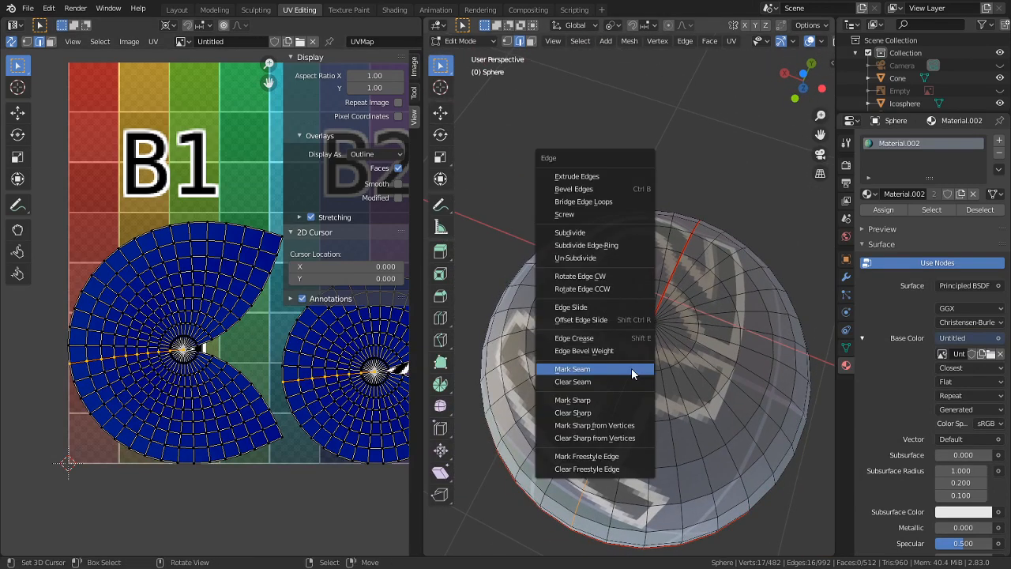
pyautogui.click(632, 368)
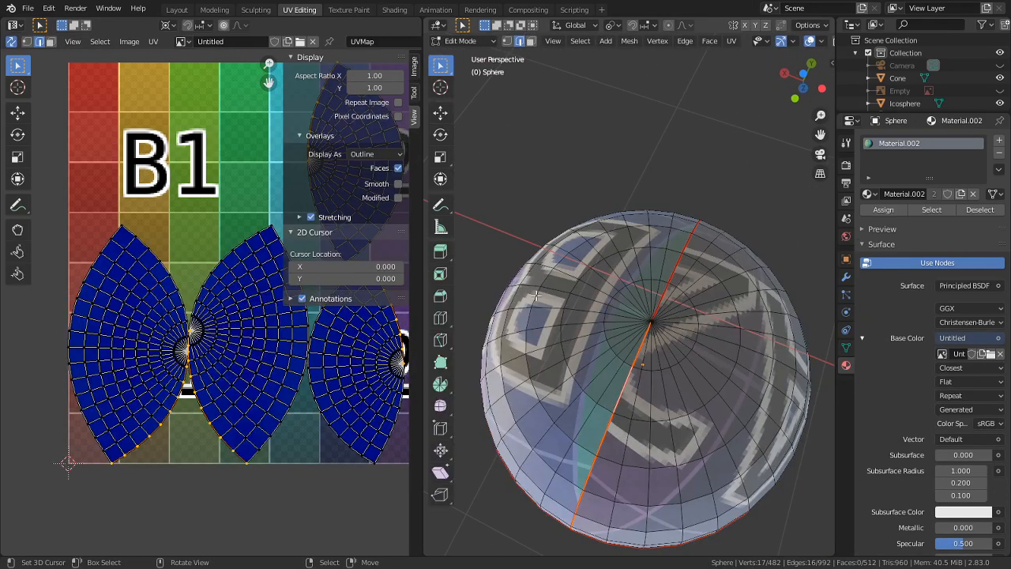
pyautogui.moveTo(316, 354); pyautogui.dragTo(272, 362, button='middle')
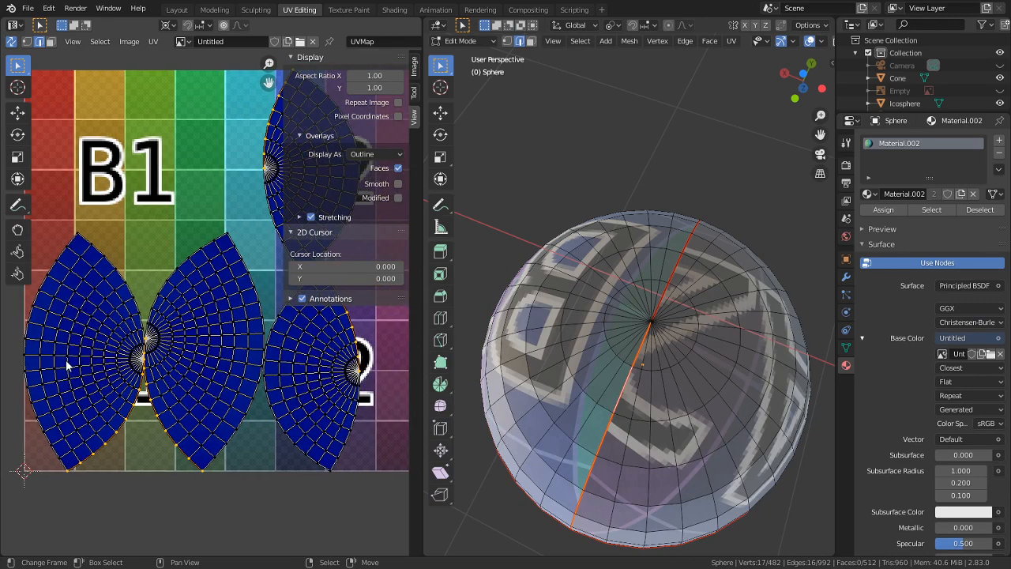
pyautogui.moveTo(633, 348); pyautogui.dragTo(554, 245, button='middle')
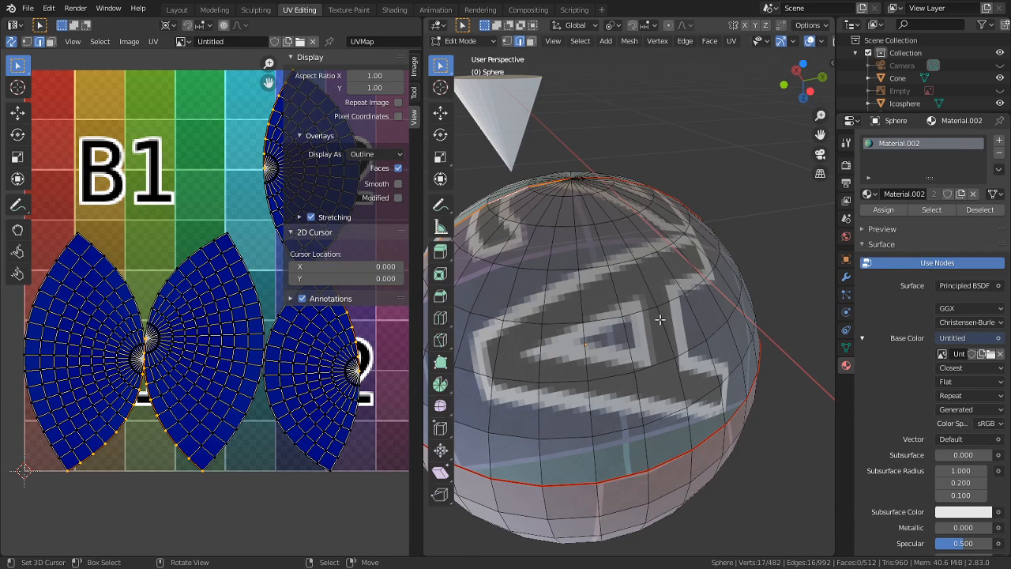
pyautogui.scroll(-1, 590, 331)
pyautogui.moveTo(560, 347); pyautogui.dragTo(649, 324, button='middle')
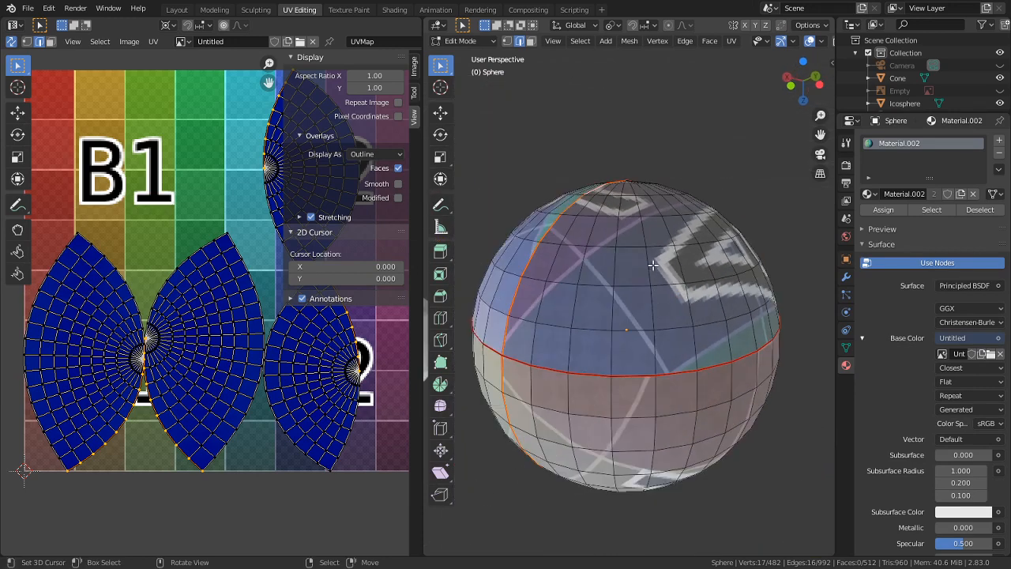
# - Undo the added equator and vertical seams, going back to the sphere's single pole-to-pole seam
pyautogui.hotkey('ctrl', 'z')
pyautogui.hotkey('ctrl', 'z')
pyautogui.hotkey('ctrl', 'z')
pyautogui.hotkey('ctrl', 'z')
pyautogui.hotkey('ctrl', 'z')
pyautogui.hotkey('ctrl', 'z')
pyautogui.hotkey('ctrl', 'z')
pyautogui.hotkey('ctrl', 'z')
pyautogui.hotkey('ctrl', 'z')
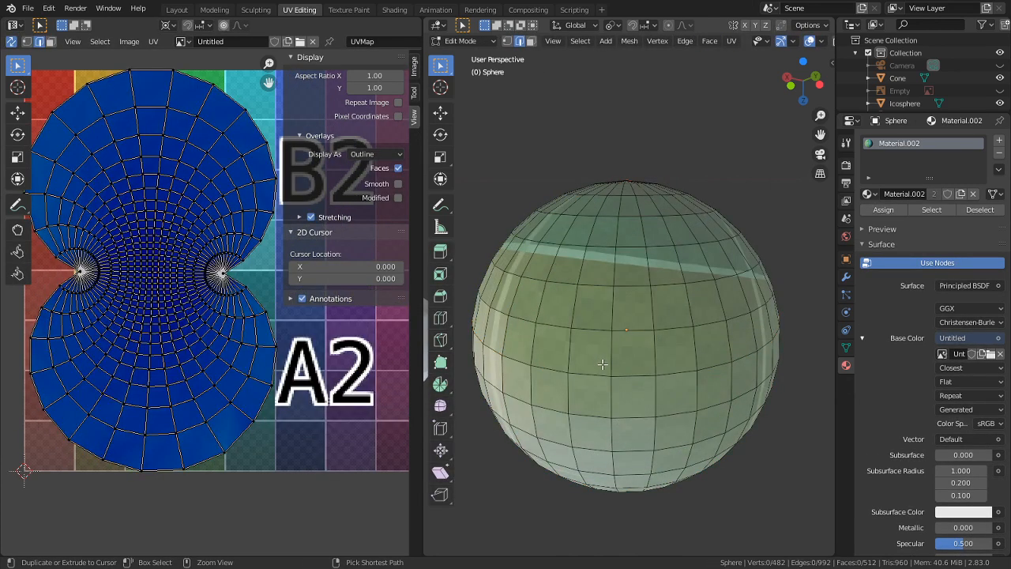
pyautogui.hotkey('ctrl', 'z')
pyautogui.hotkey('ctrl', 'z')
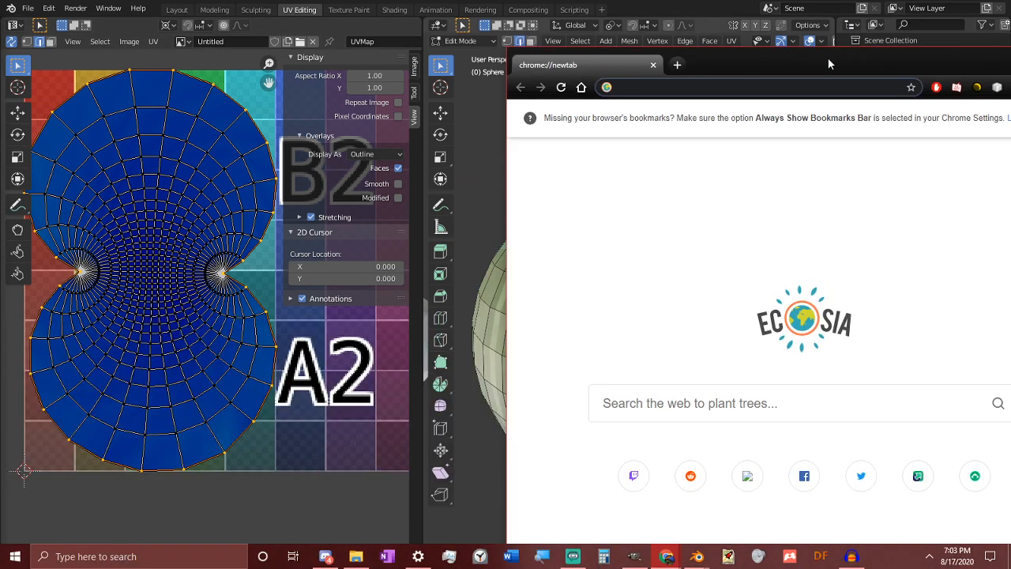
# - Switch to Chrome, maximize its window and search the web for "equirectangular projection"
pyautogui.moveTo(828, 59); pyautogui.dragTo(601, 0)
pyautogui.write('equi')
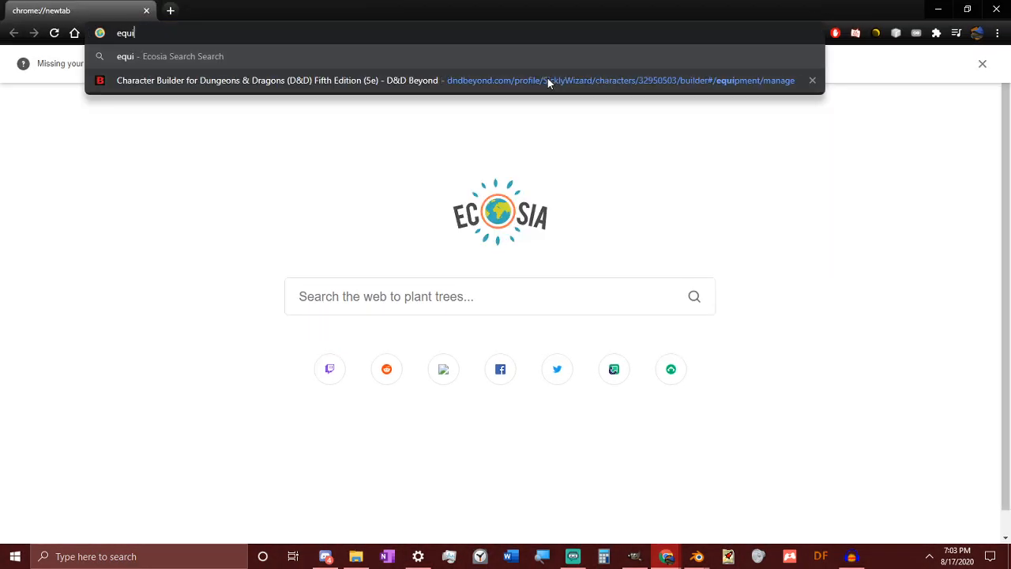
pyautogui.write('rectangular')
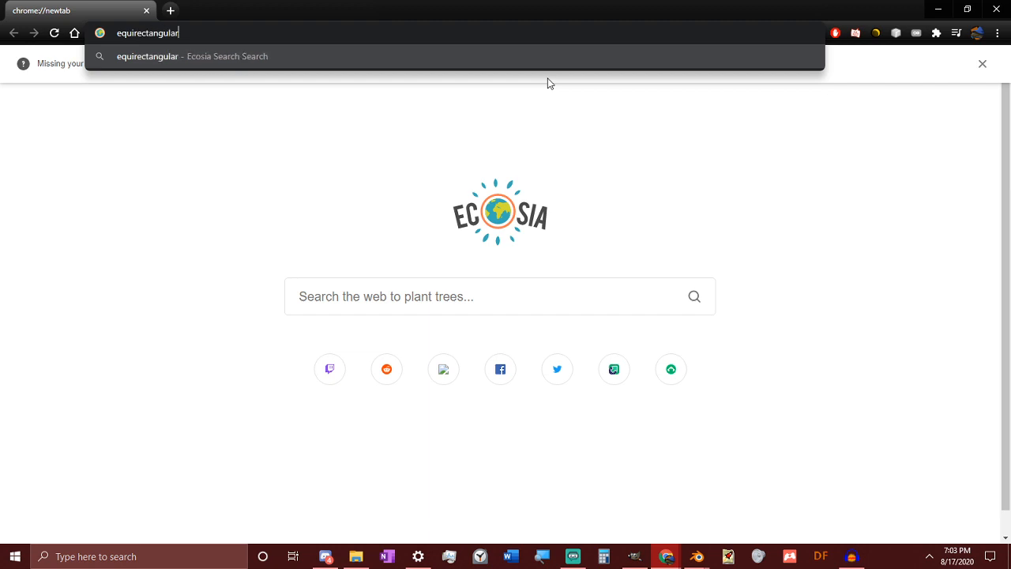
pyautogui.write(' projection')
pyautogui.press('Return')
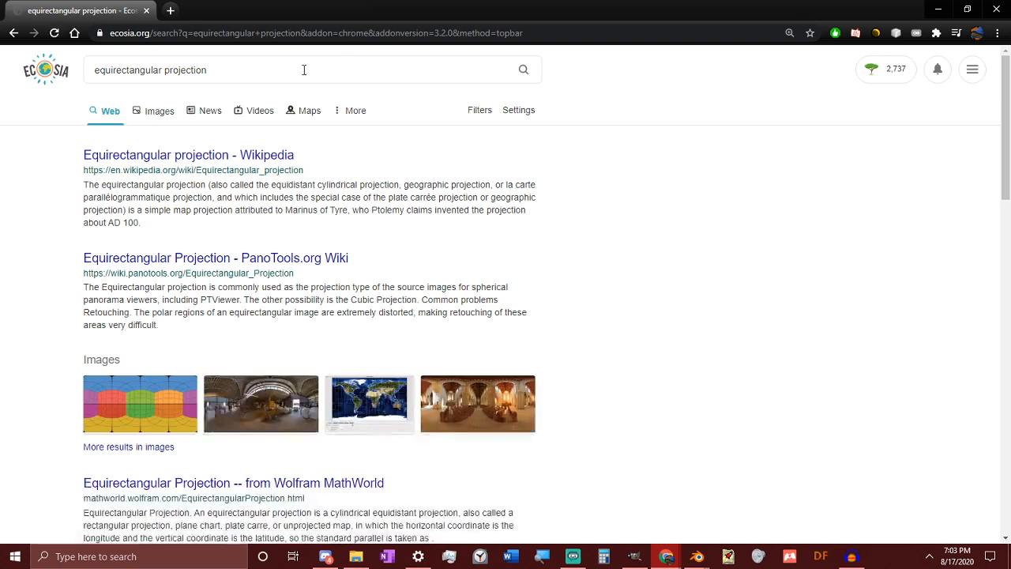
# - Show the image results and view the Wikipedia equirectangular world map at full size
pyautogui.click(158, 112)
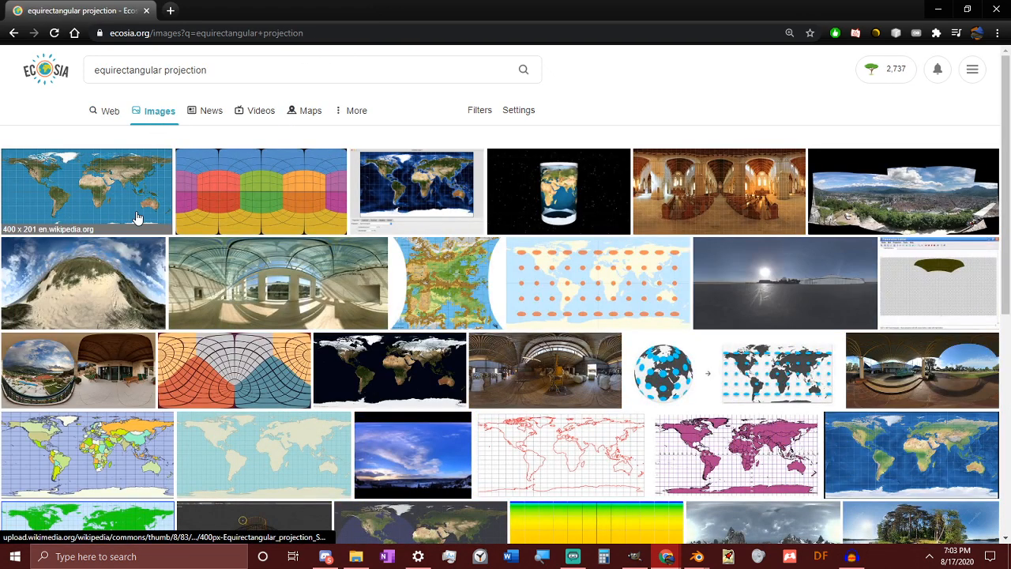
pyautogui.click(136, 213)
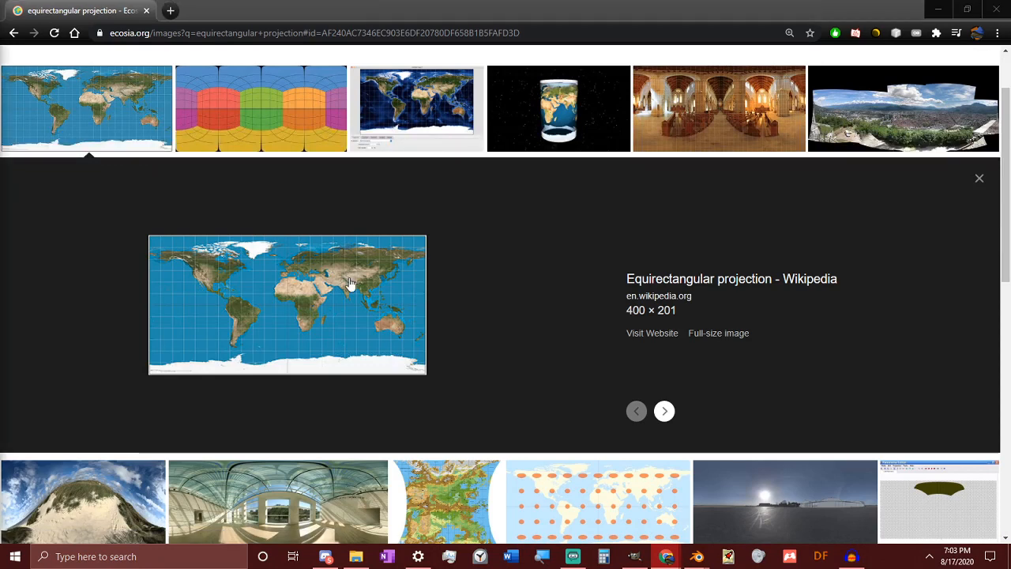
pyautogui.click(311, 297)
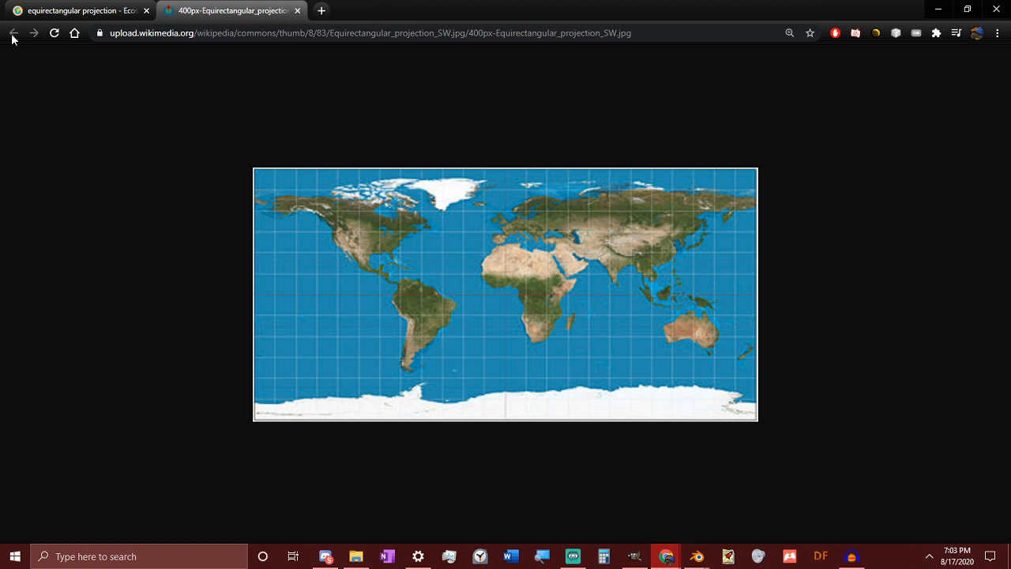
# - Return to the image results, preview the NASA GISS world map, and switch back to Blender
pyautogui.click(82, 18)
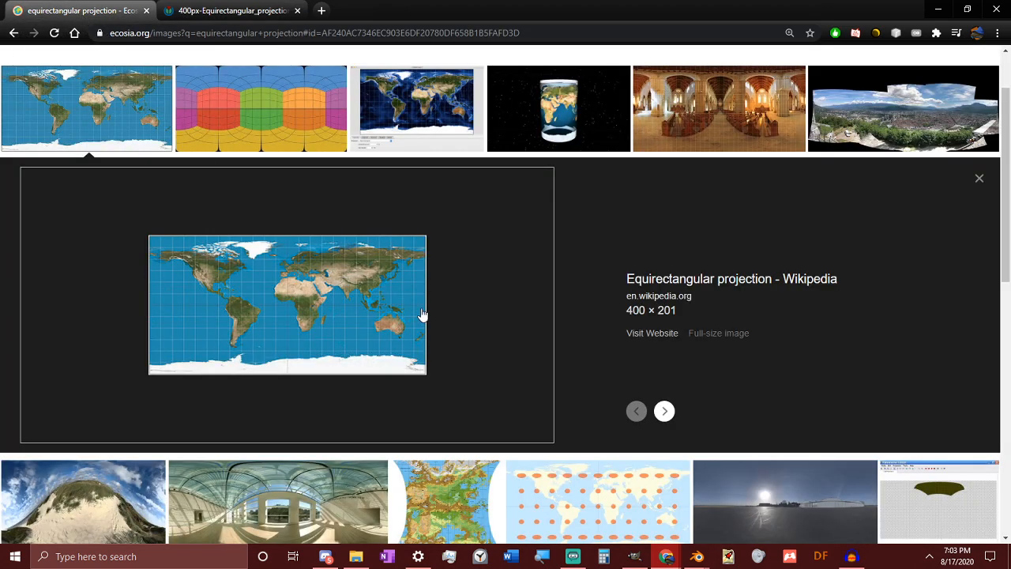
pyautogui.click(264, 140)
pyautogui.click(423, 79)
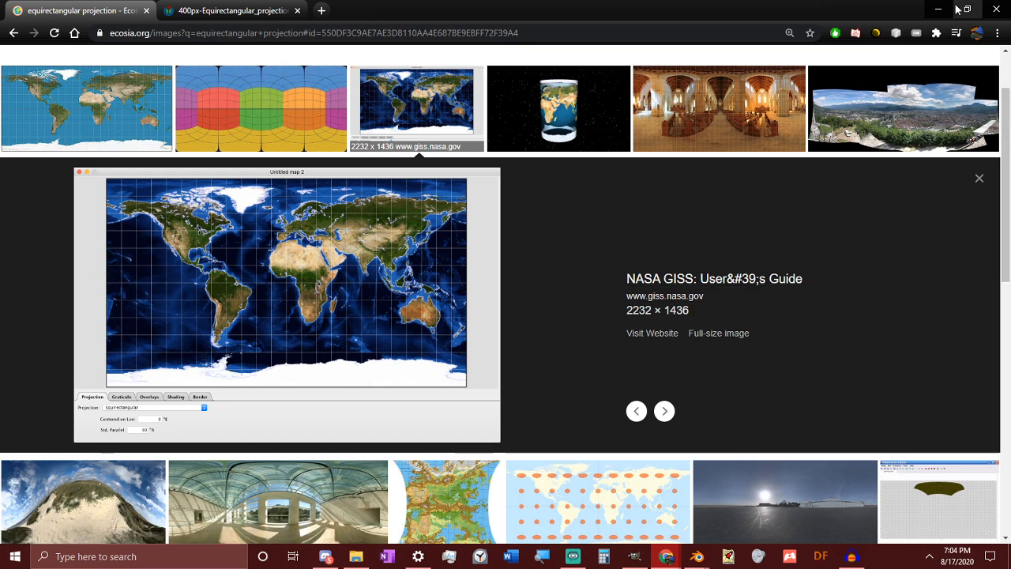
pyautogui.click(585, 115)
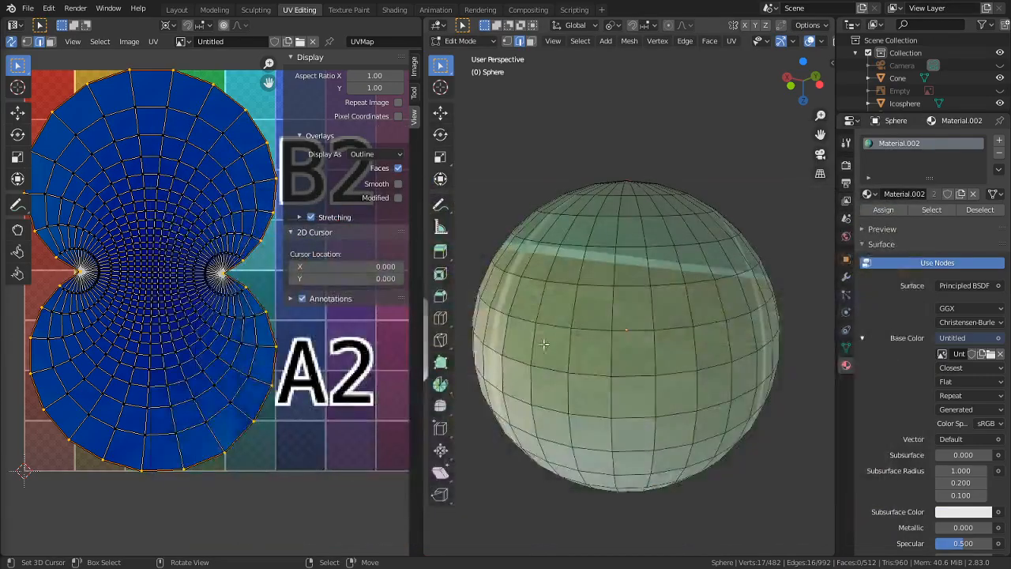
# - Mark the innermost ring of edges around the sphere's upper pole as a seam
pyautogui.moveTo(659, 127); pyautogui.dragTo(665, 287, button='middle')
pyautogui.scroll(4, 666, 286)
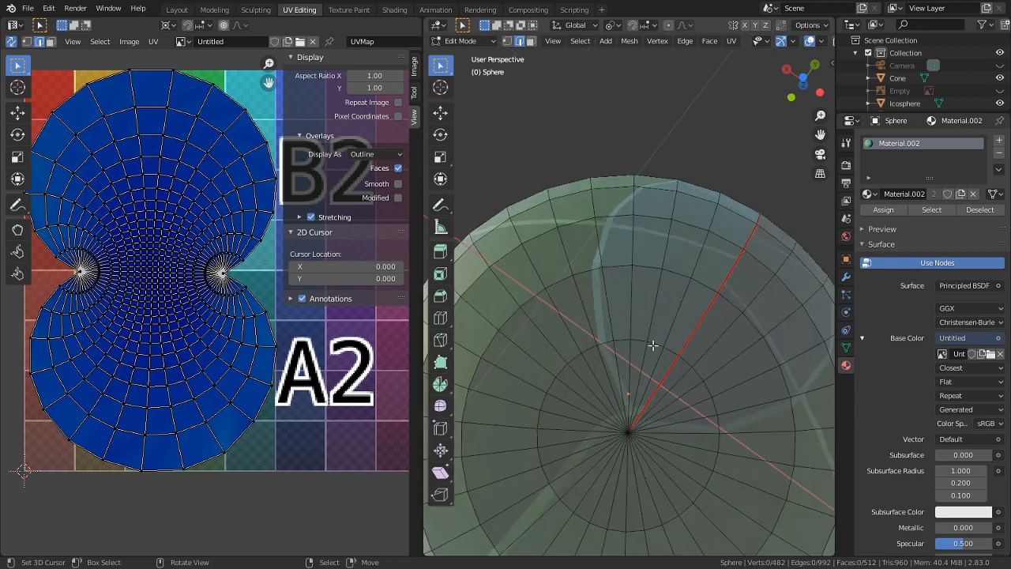
pyautogui.moveTo(654, 346); pyautogui.dragTo(671, 302, button='middle')
pyautogui.keyDown('alt'); pyautogui.click(663, 211); pyautogui.keyUp('alt')
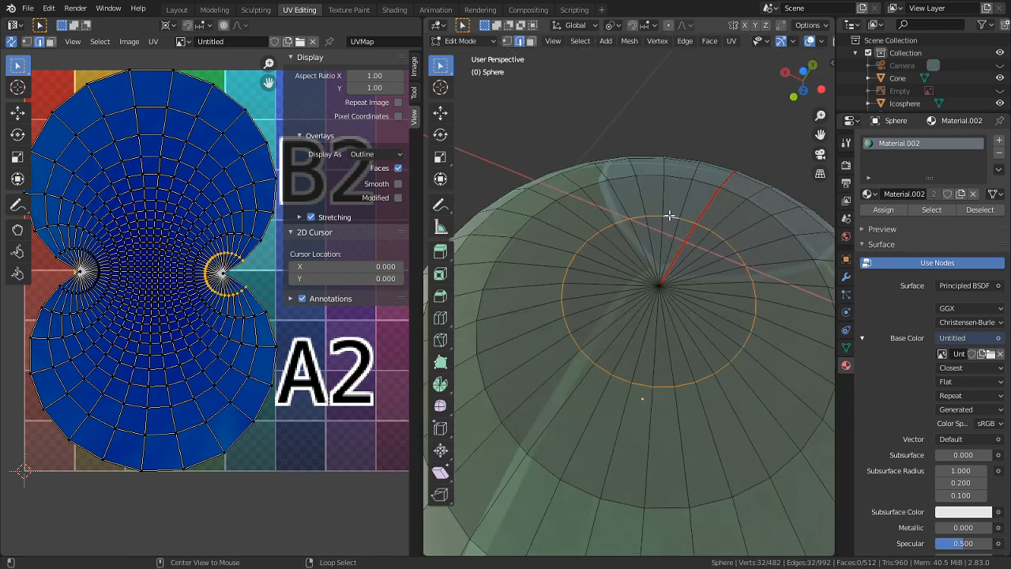
pyautogui.hotkey('ctrl', 'e')
pyautogui.click(662, 225)
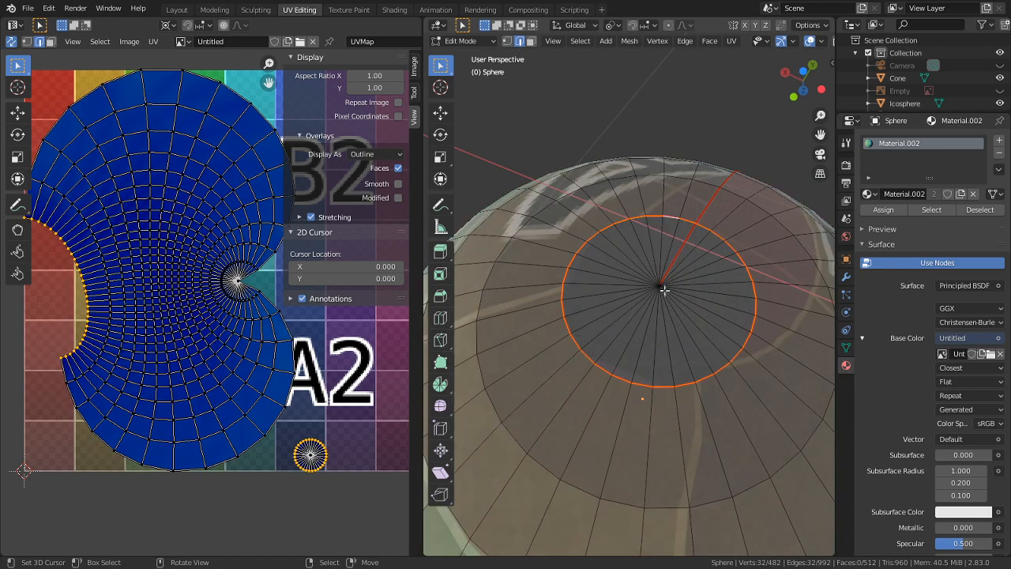
# - Select the caps at both poles of the sphere and delete their geometry
pyautogui.scroll(-3, 646, 285)
pyautogui.press('c')
pyautogui.click(646, 285)
pyautogui.press('Escape')
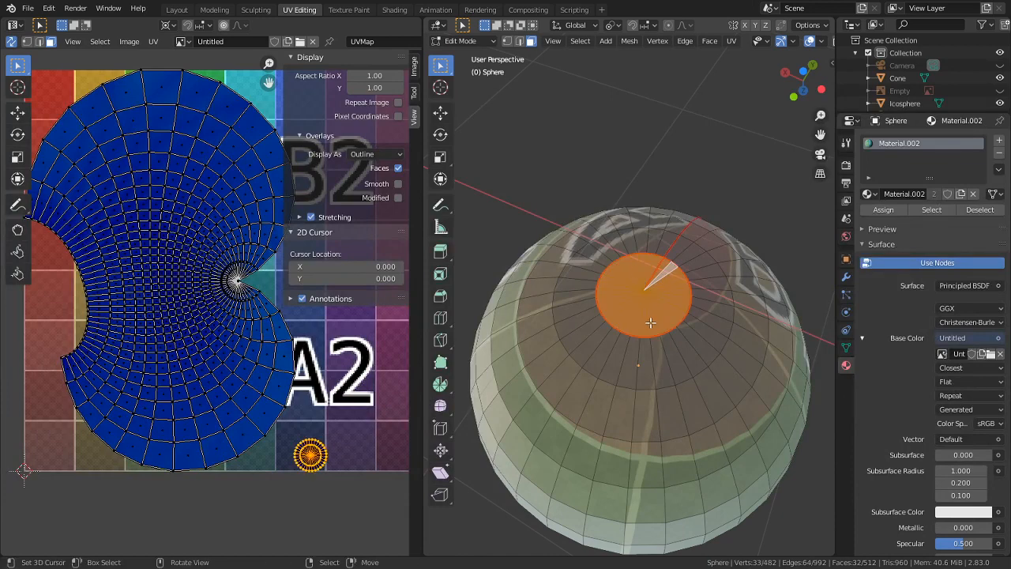
pyautogui.moveTo(645, 285); pyautogui.dragTo(659, 215, button='middle')
pyautogui.moveTo(657, 419); pyautogui.dragTo(605, 330, button='middle')
pyautogui.press('c')
pyautogui.click(635, 296)
pyautogui.press('Escape')
pyautogui.press('x')
pyautogui.click(636, 299)
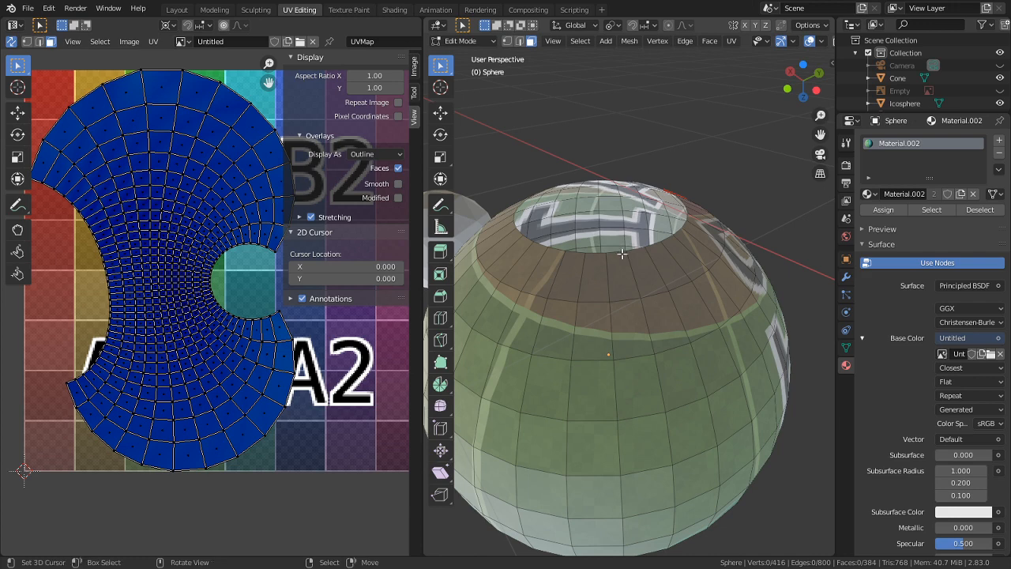
# - Try to enlarge the sphere's upper opening by scaling its rim edge loop
pyautogui.press('2')
pyautogui.keyDown('alt'); pyautogui.click(649, 260); pyautogui.keyUp('alt')
pyautogui.press('s')
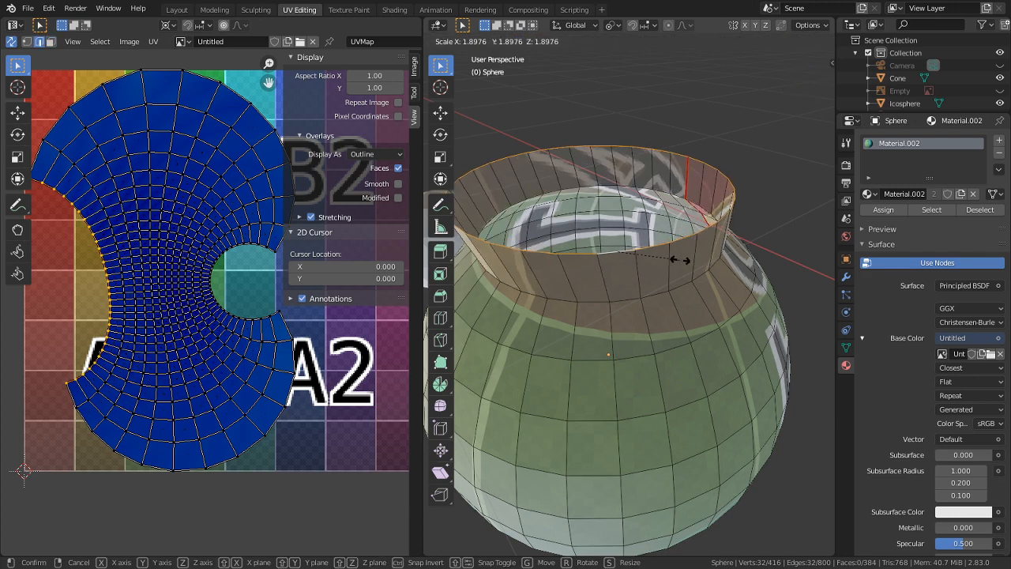
pyautogui.rightClick(665, 259)
pyautogui.scroll(-3, 675, 298)
pyautogui.moveTo(672, 294); pyautogui.dragTo(687, 412, button='middle')
pyautogui.scroll(3, 564, 277)
# - Undo the pole cap deletions and the seam ring, and look over the sphere around its pole
pyautogui.hotkey('ctrl', 'z')
pyautogui.hotkey('ctrl', 'z')
pyautogui.hotkey('ctrl', 'z')
pyautogui.hotkey('ctrl', 'z')
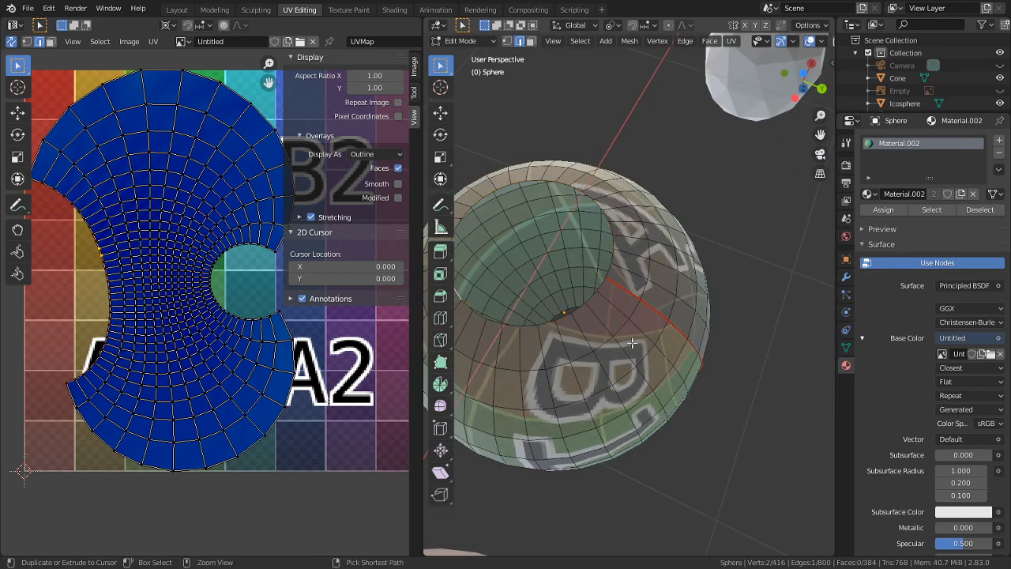
pyautogui.hotkey('ctrl', 'z')
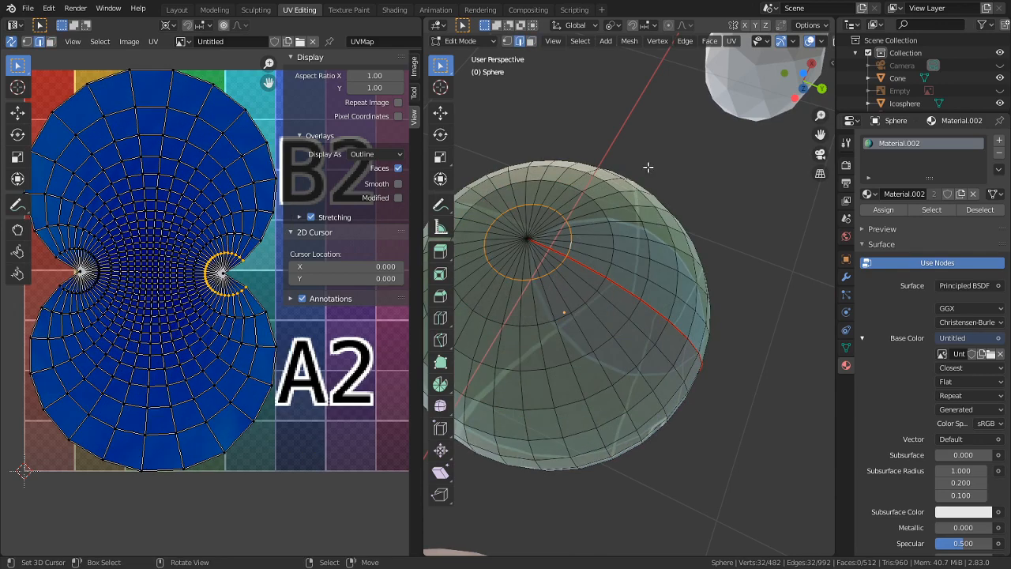
pyautogui.moveTo(648, 335); pyautogui.dragTo(627, 343, button='middle')
pyautogui.scroll(4, 596, 368)
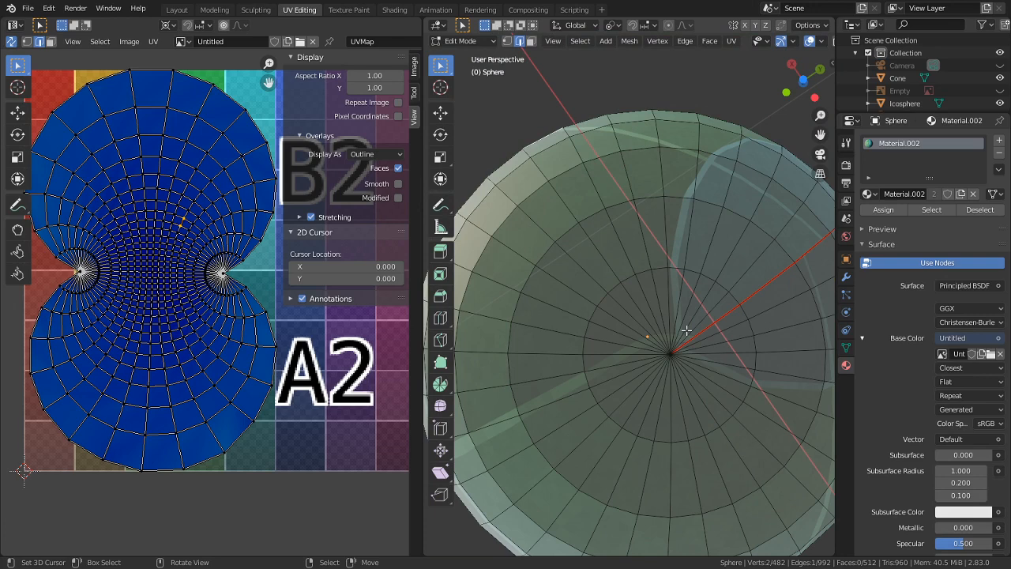
pyautogui.scroll(-4, 687, 331)
pyautogui.moveTo(730, 360); pyautogui.dragTo(711, 249, button='middle')
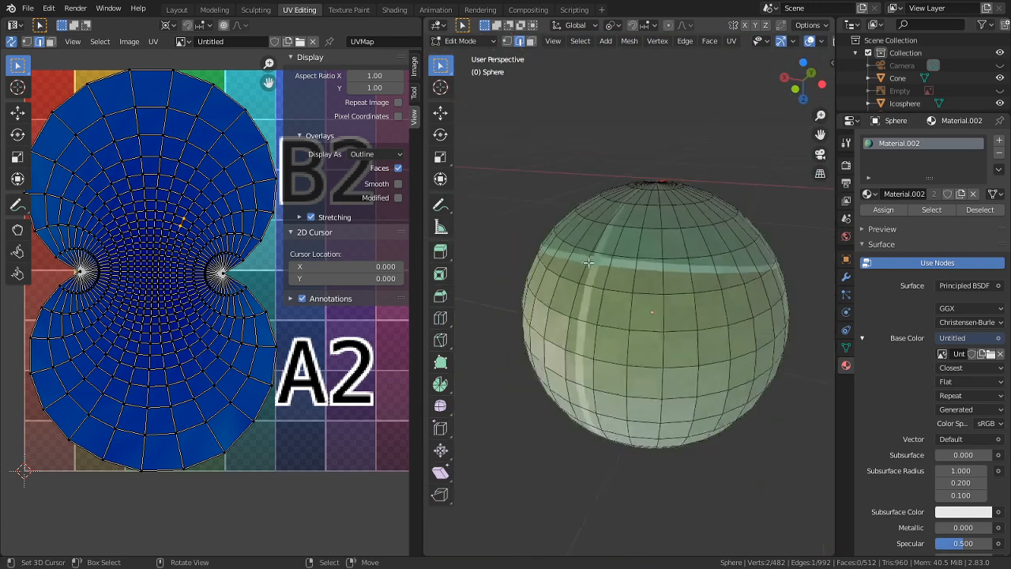
# - Leave Edit Mode and add a new UV sphere at the 3D cursor
pyautogui.scroll(-3, 616, 274)
pyautogui.click(567, 227)
pyautogui.press('Tab')
pyautogui.moveTo(569, 230); pyautogui.dragTo(586, 249, button='middle')
pyautogui.hotkey('shift', 'a')
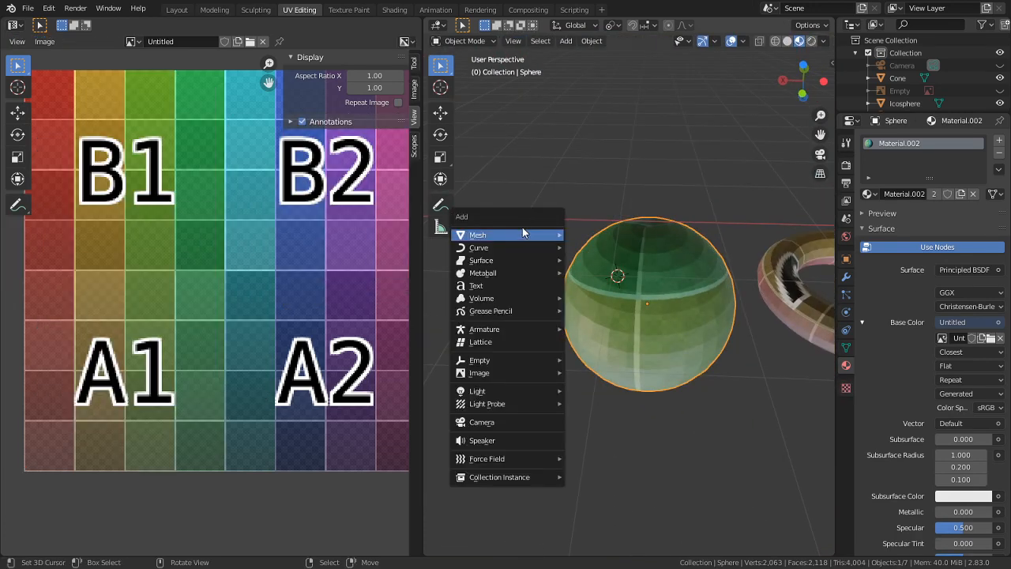
pyautogui.moveTo(516, 236)
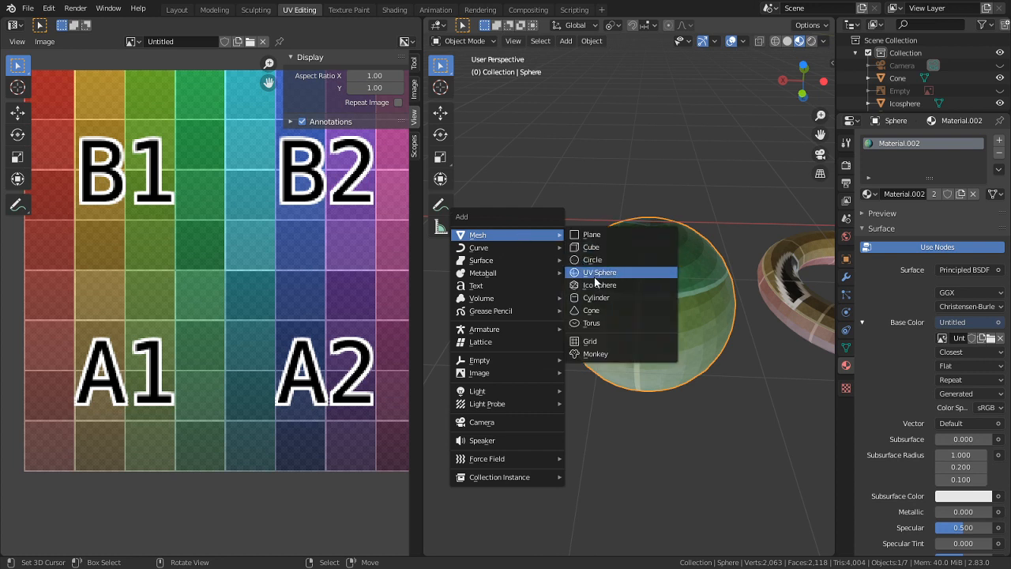
pyautogui.click(640, 272)
# - Set the new UV sphere to 6 segments and 4 rings
pyautogui.click(510, 546)
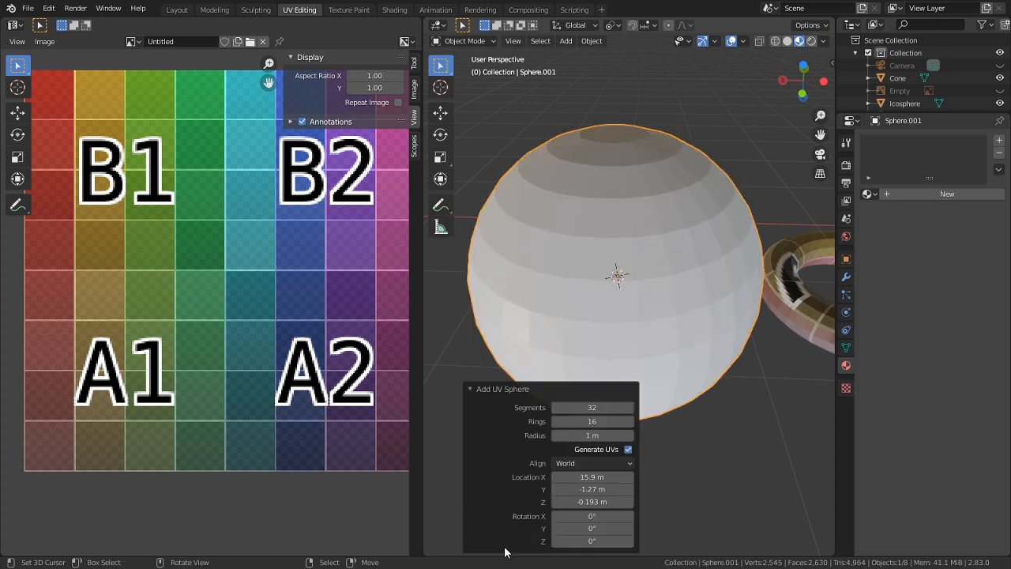
pyautogui.click(599, 406)
pyautogui.write('6')
pyautogui.click(603, 417)
pyautogui.write('4')
pyautogui.press('Return')
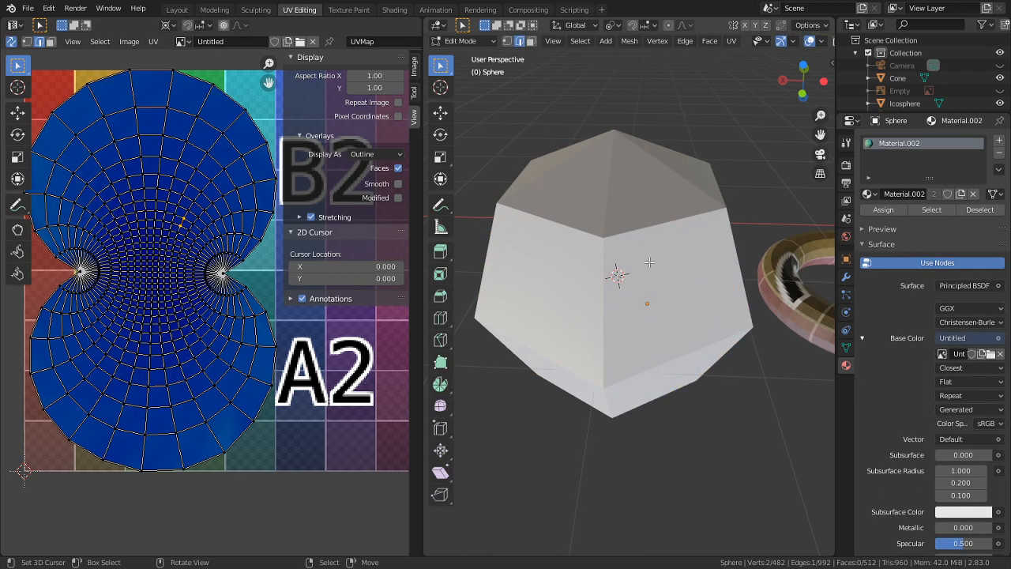
# - Select the new low-poly sphere and enter Edit Mode on it to display its generated UV layout
pyautogui.press('Tab')
pyautogui.click(619, 212)
pyautogui.press('Tab')
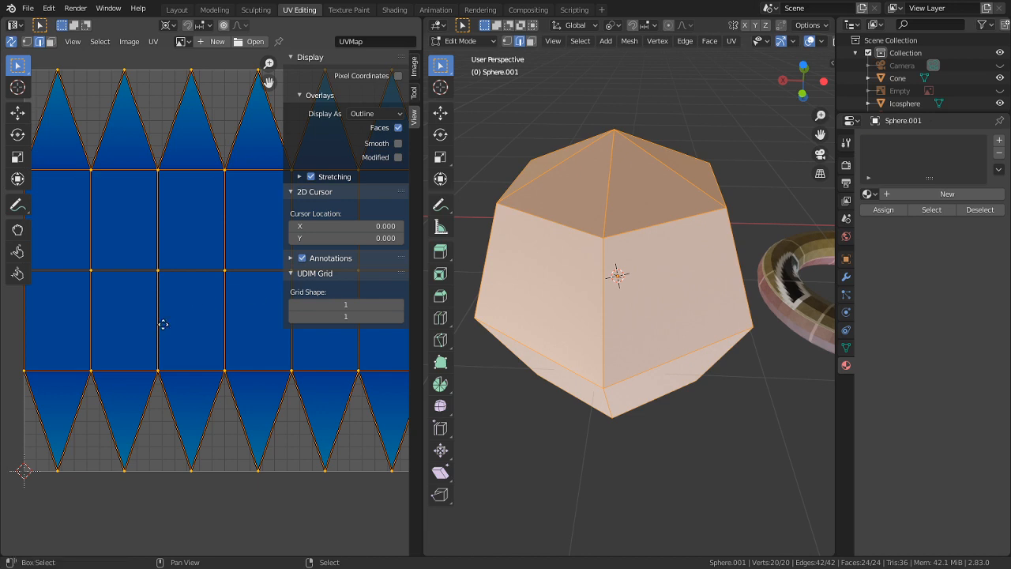
# - Mark the six edges radiating from one pole of the low-poly sphere as seams
pyautogui.scroll(1, 163, 327)
pyautogui.moveTo(649, 301); pyautogui.dragTo(653, 273, button='middle')
pyautogui.press('Tab')
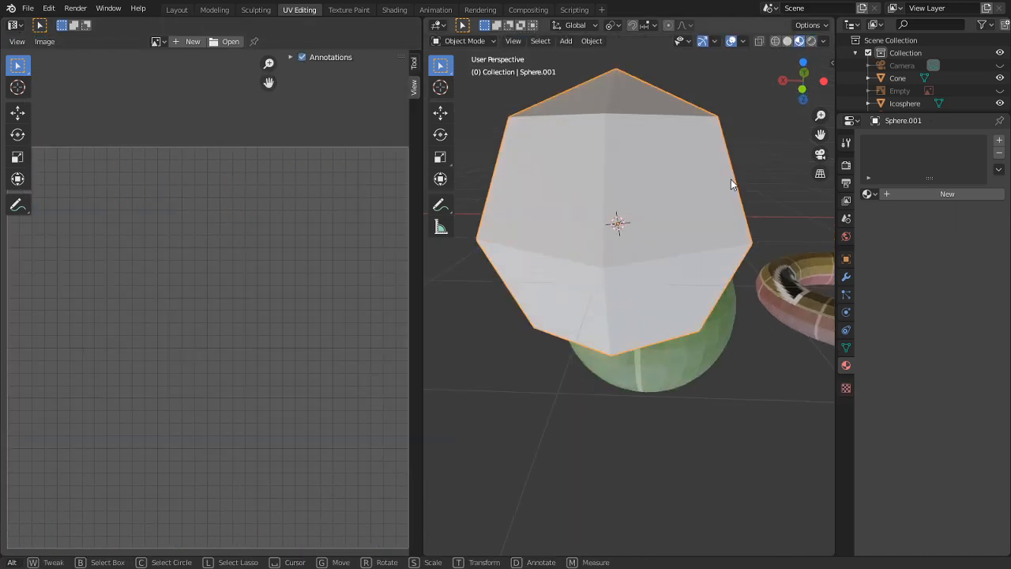
pyautogui.press('Tab')
pyautogui.moveTo(688, 181); pyautogui.dragTo(660, 186, button='middle')
pyautogui.hotkey('alt', 'a')
pyautogui.keyDown('alt'); pyautogui.click(600, 360); pyautogui.keyUp('alt')
pyautogui.hotkey('ctrl', 'e')
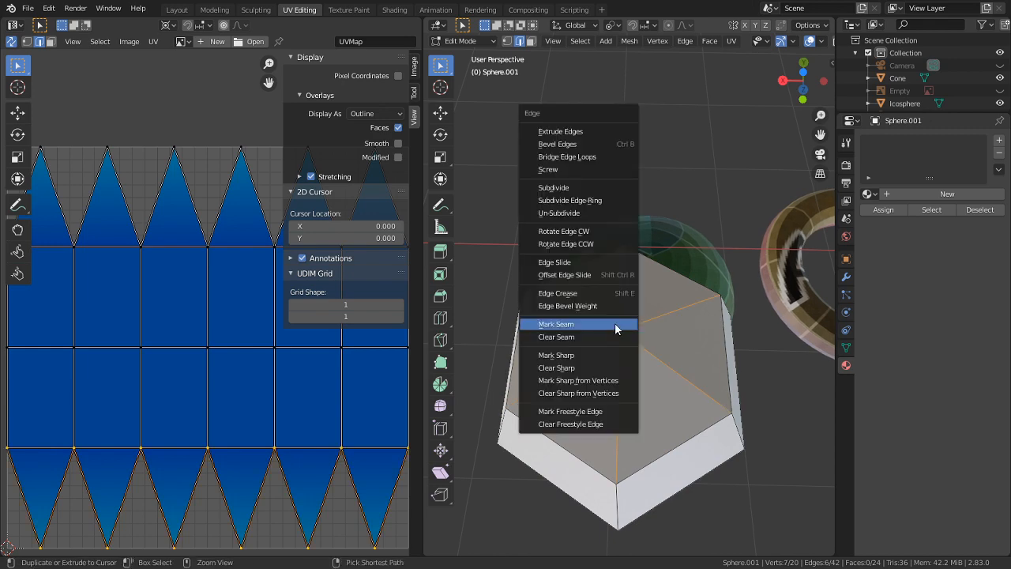
pyautogui.click(607, 329)
# - Add the edges radiating from the opposite pole of the low-poly sphere to the selection and mark them as seams
pyautogui.moveTo(621, 349); pyautogui.dragTo(635, 398, button='middle')
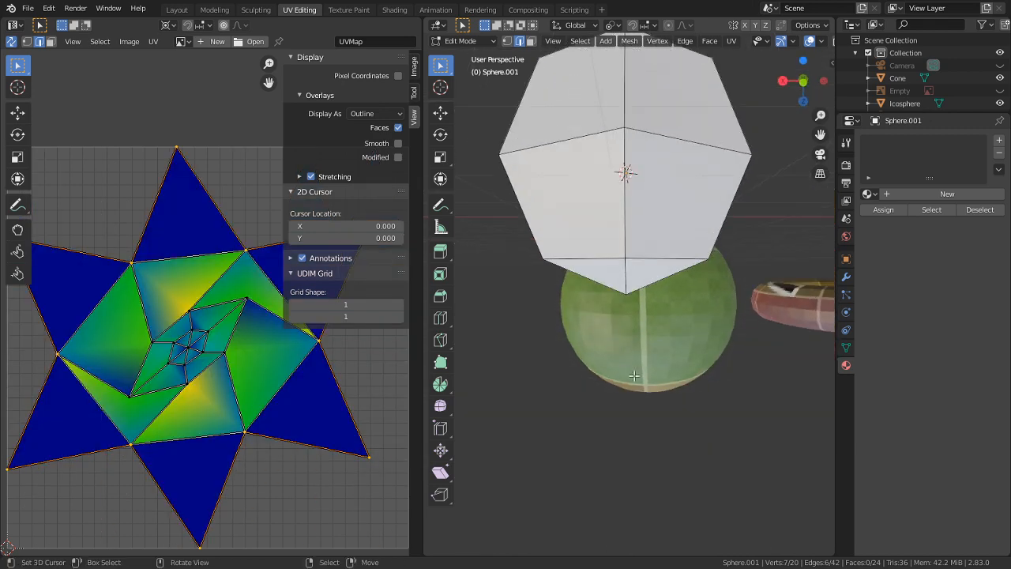
pyautogui.moveTo(635, 296); pyautogui.dragTo(636, 213, button='middle')
pyautogui.keyDown('alt'); pyautogui.keyDown('shift'); pyautogui.click(636, 212); pyautogui.keyUp('shift'); pyautogui.keyUp('alt')
pyautogui.hotkey('ctrl', 'e')
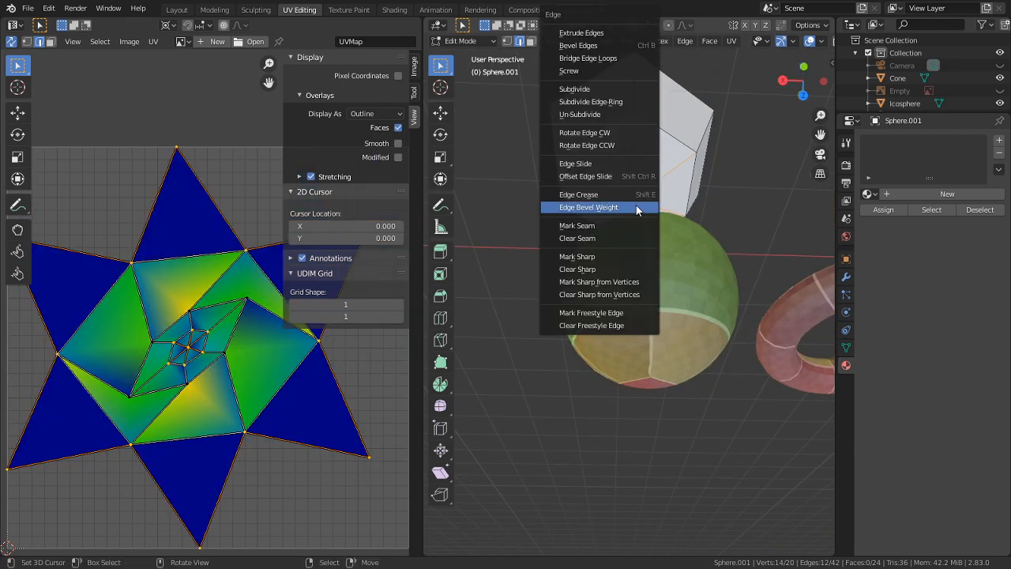
pyautogui.click(583, 227)
# - Mark one line of edges running from pole to pole on the low-poly sphere as a seam
pyautogui.keyDown('shift'); pyautogui.moveTo(674, 131); pyautogui.dragTo(692, 292, button='middle'); pyautogui.keyUp('shift')
pyautogui.hotkey('alt', 'a')
pyautogui.keyDown('alt'); pyautogui.rightClick(655, 271); pyautogui.keyUp('alt')
pyautogui.hotkey('ctrl', 'e')
pyautogui.click(654, 266)
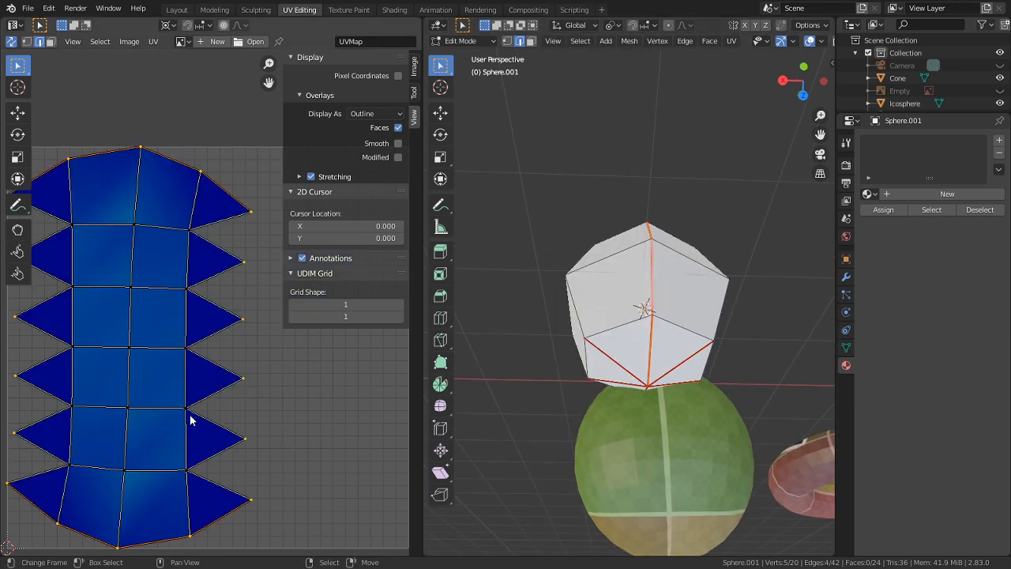
# - Maximize the UV editor and examine the unwrapped layout of quads with triangle caps on both sides
pyautogui.hotkey('ctrl', 'space')
pyautogui.scroll(3, 185, 416)
pyautogui.scroll(-2, 377, 411)
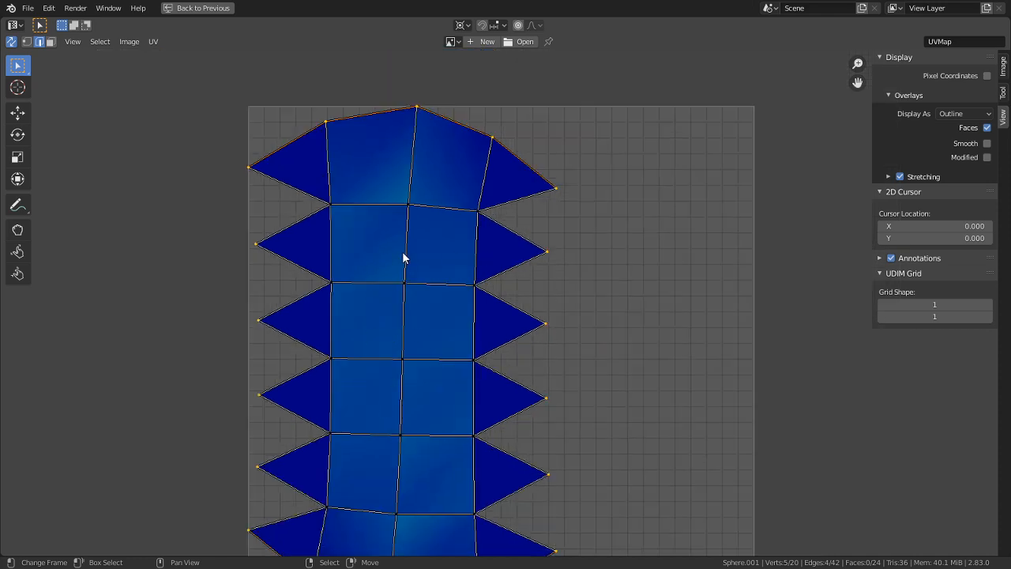
pyautogui.press('c')
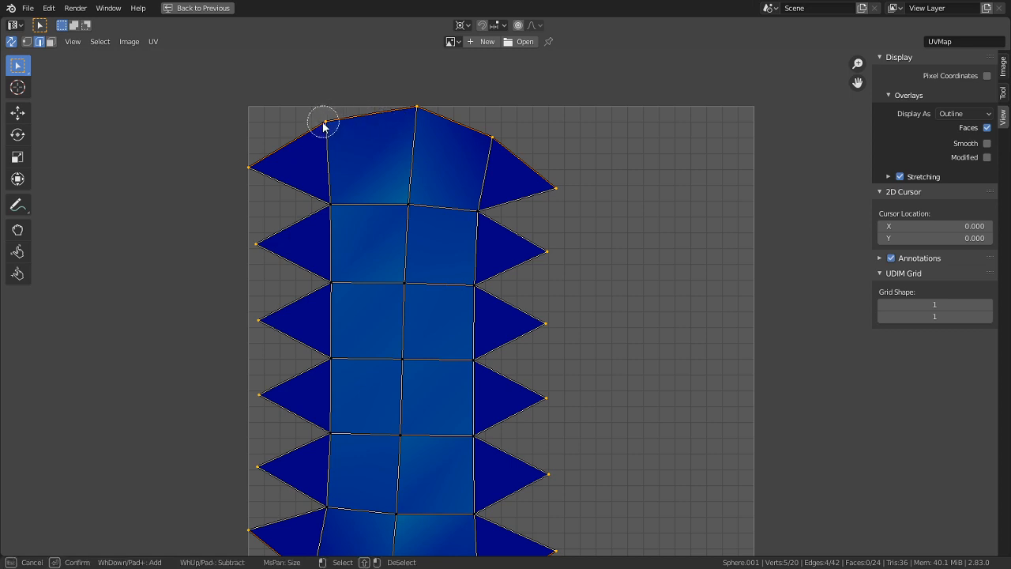
pyautogui.press('Escape')
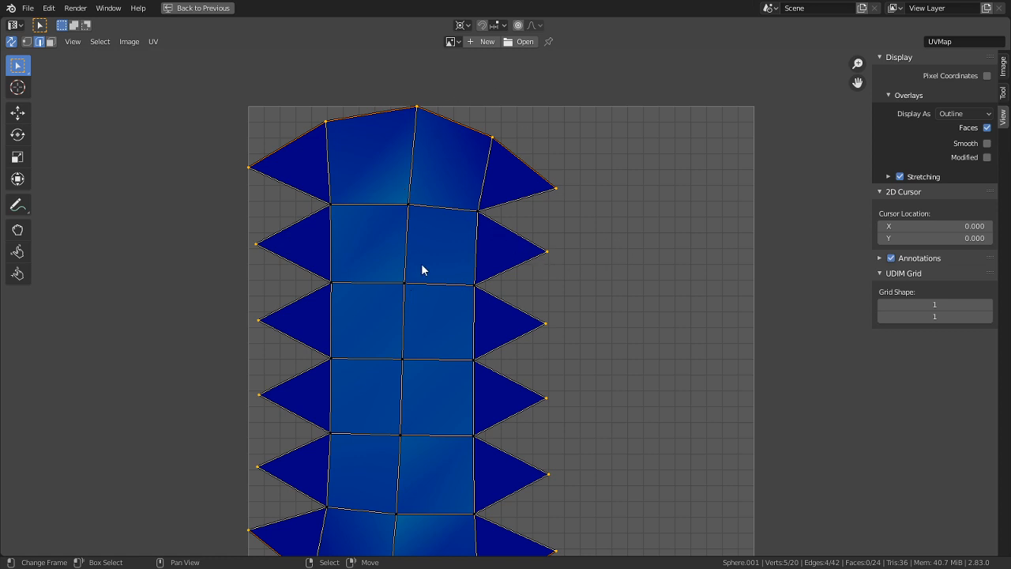
pyautogui.moveTo(491, 312); pyautogui.dragTo(521, 224, button='middle')
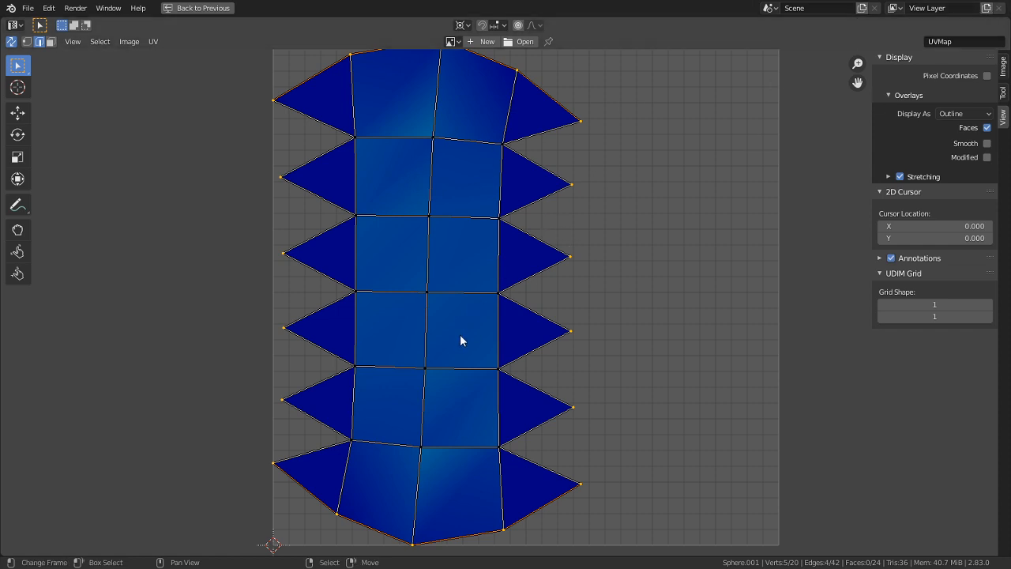
pyautogui.press('s')
pyautogui.press('y')
pyautogui.press('0')
pyautogui.press('Return')
pyautogui.hotkey('ctrl', 'z')
# - Make the upper UV edge of a middle quad in the right-hand column horizontal by scaling it to 0 along Y
pyautogui.click(463, 25)
pyautogui.click(476, 43)
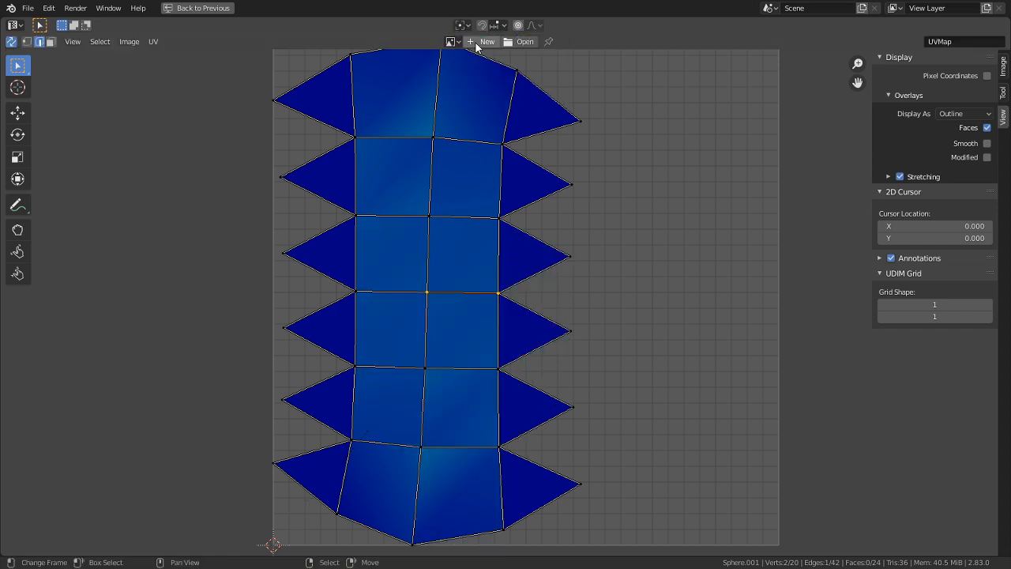
pyautogui.press('s')
pyautogui.press('y')
pyautogui.press('0')
pyautogui.press('Return')
# - Straighten the two vertical UV edges of that quad by scaling each to 0 along X
pyautogui.moveTo(501, 315); pyautogui.dragTo(542, 359, button='right')
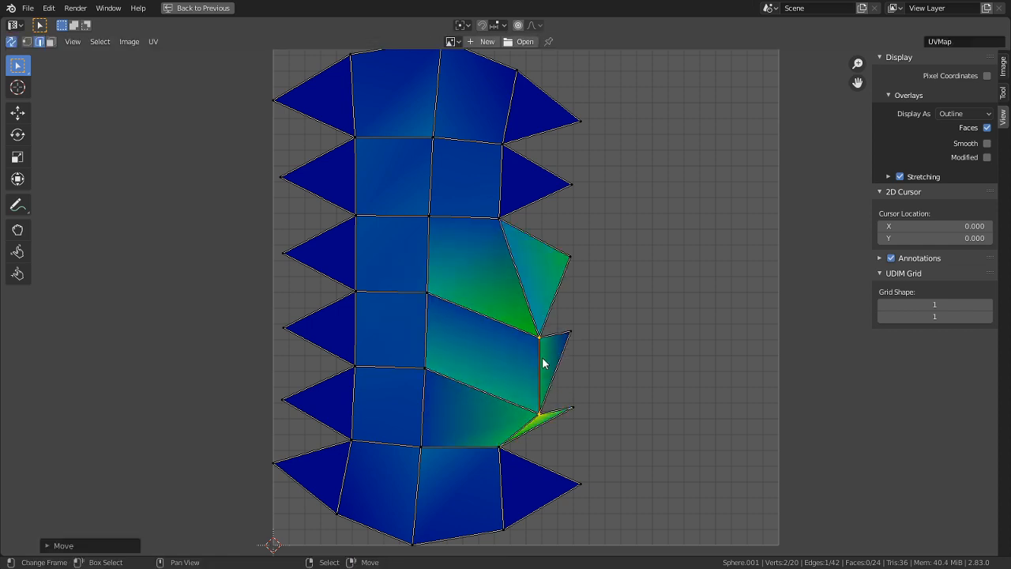
pyautogui.hotkey('ctrl', 'z')
pyautogui.press('s')
pyautogui.press('x')
pyautogui.press('0')
pyautogui.press('Return')
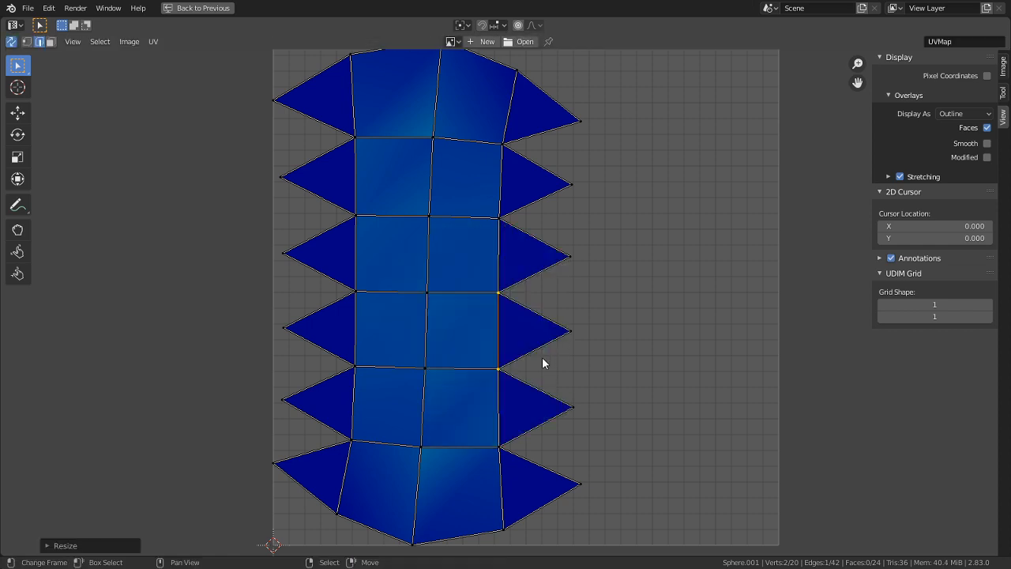
pyautogui.press('s')
pyautogui.press('x')
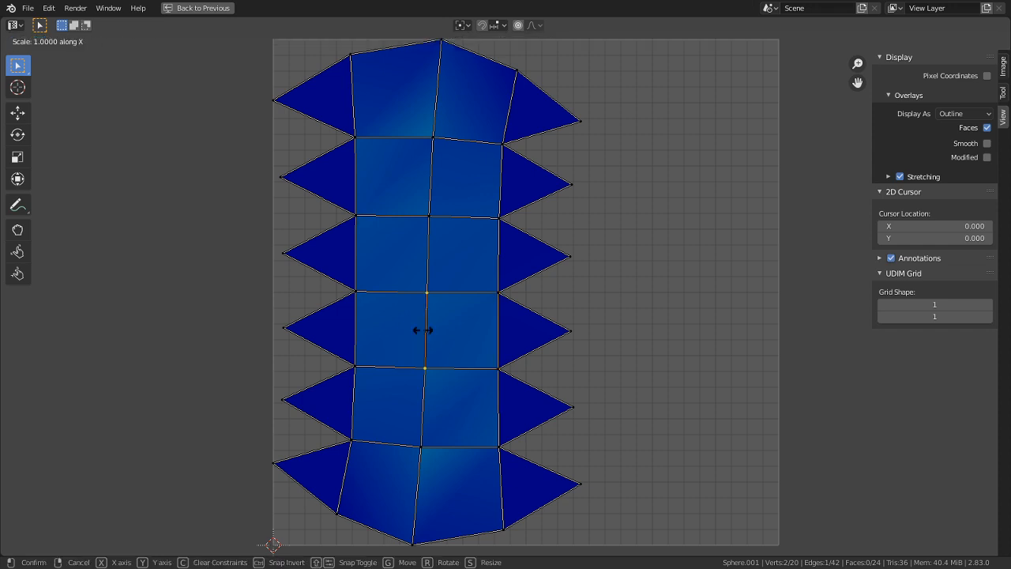
pyautogui.press('0')
pyautogui.press('Return')
# - Flatten the quad's lower UV edge by scaling it to 0 along Y and make the quad the active face in face selection mode
pyautogui.rightClick(465, 368)
pyautogui.press('s')
pyautogui.press('y')
pyautogui.press('0')
pyautogui.press('Return')
pyautogui.press('3')
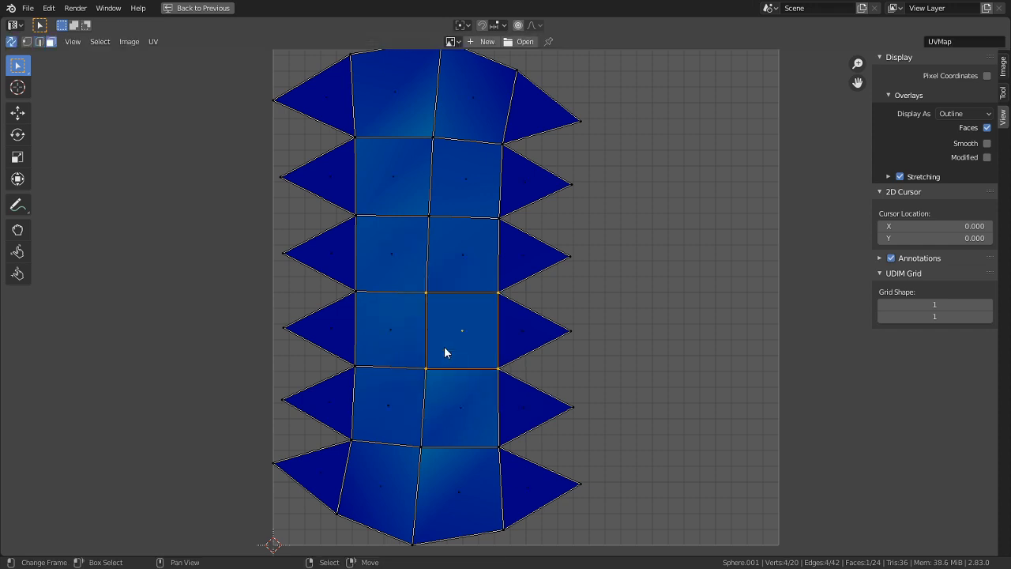
# - Restore the editor layout, select all faces and apply Follow Active Quads with the Length Average edge length mode
pyautogui.hotkey('ctrl', 'space')
pyautogui.press('a')
pyautogui.moveTo(662, 364); pyautogui.dragTo(605, 361, button='middle')
pyautogui.press('u')
pyautogui.click(641, 332)
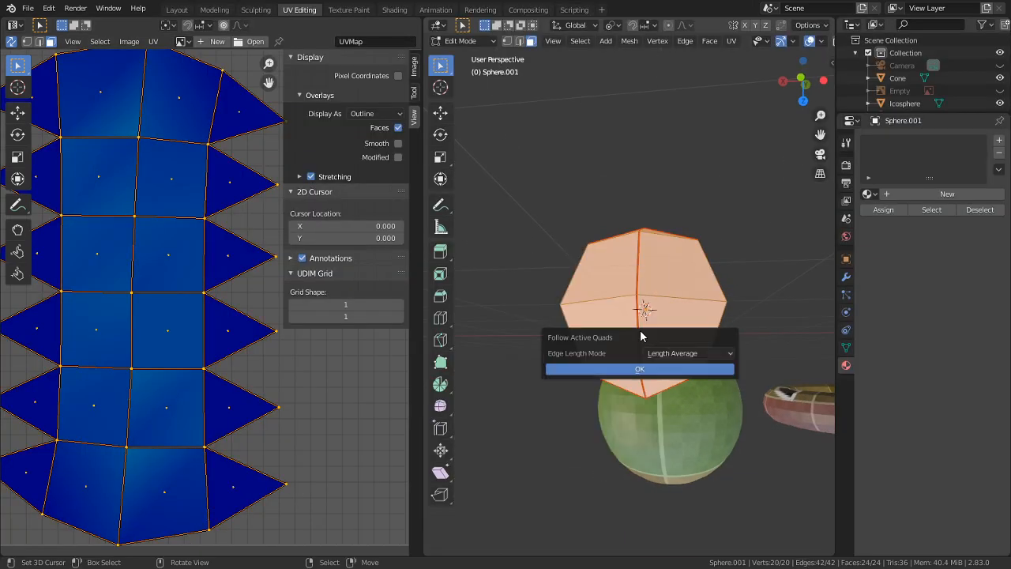
pyautogui.click(611, 369)
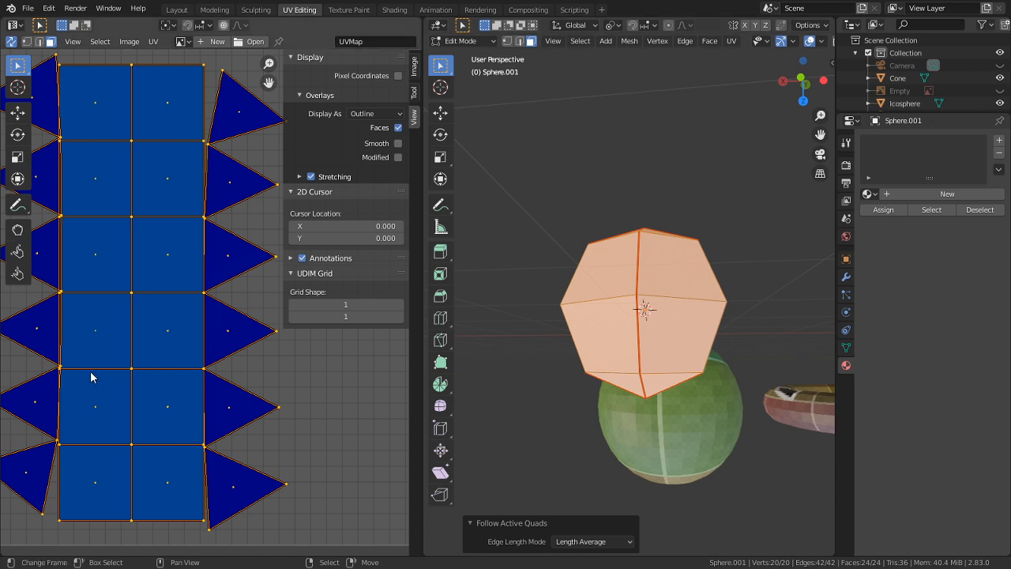
# - Move the uppermost triangle of the right-hand column away from the quad strip in the UV layout
pyautogui.scroll(-3, 241, 353)
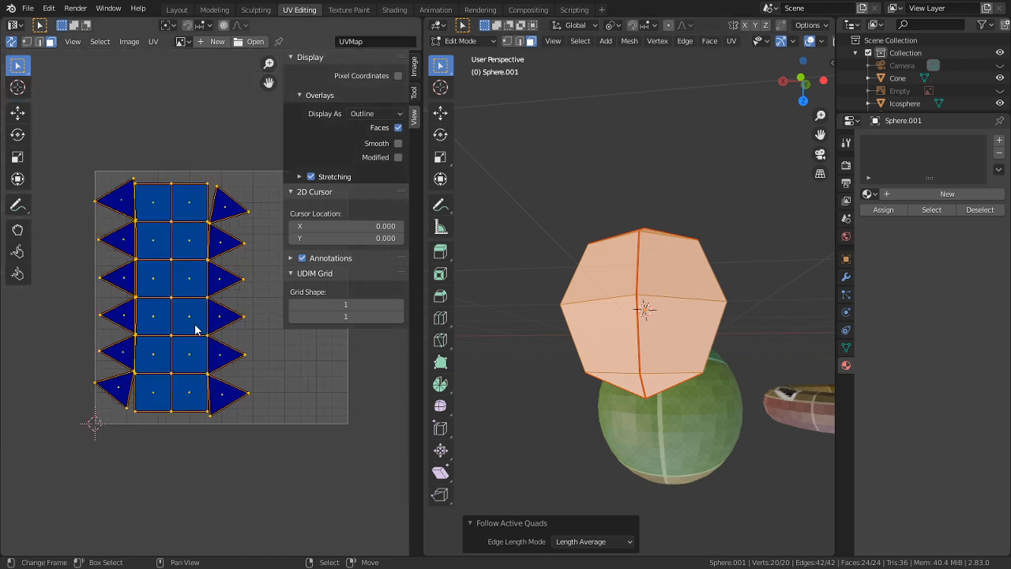
pyautogui.scroll(2, 191, 289)
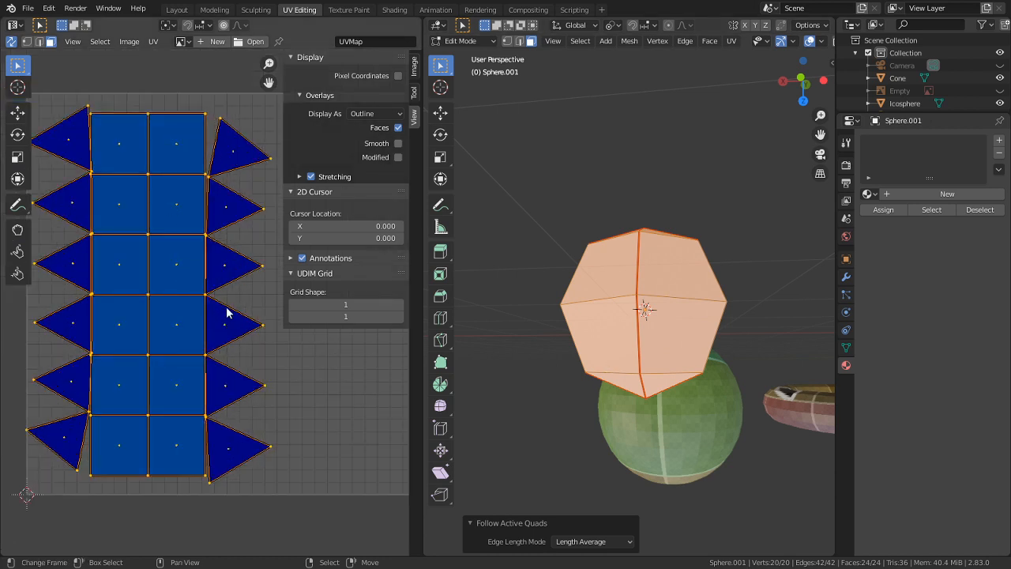
pyautogui.click(165, 168)
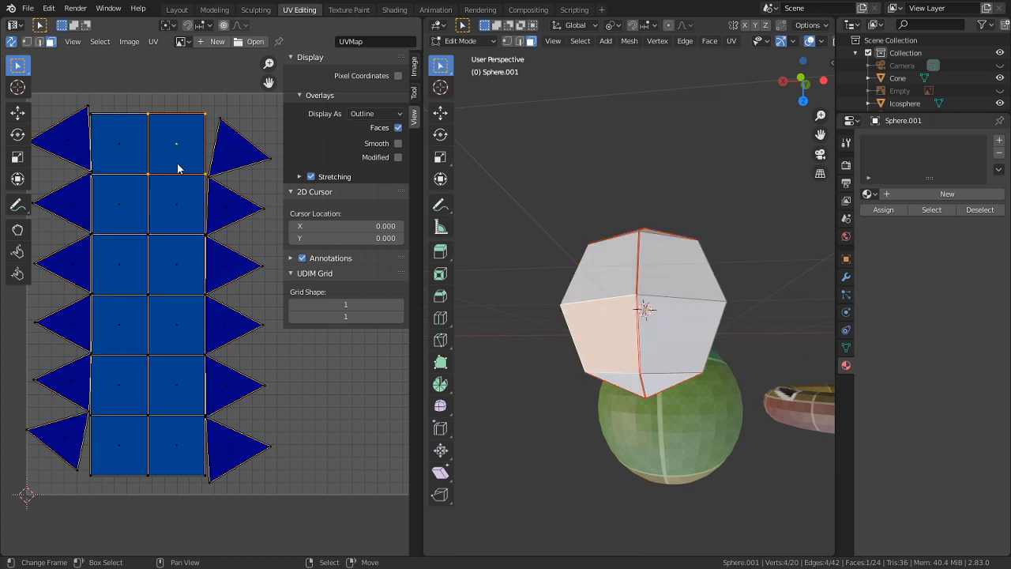
pyautogui.click(252, 168)
pyautogui.press('g')
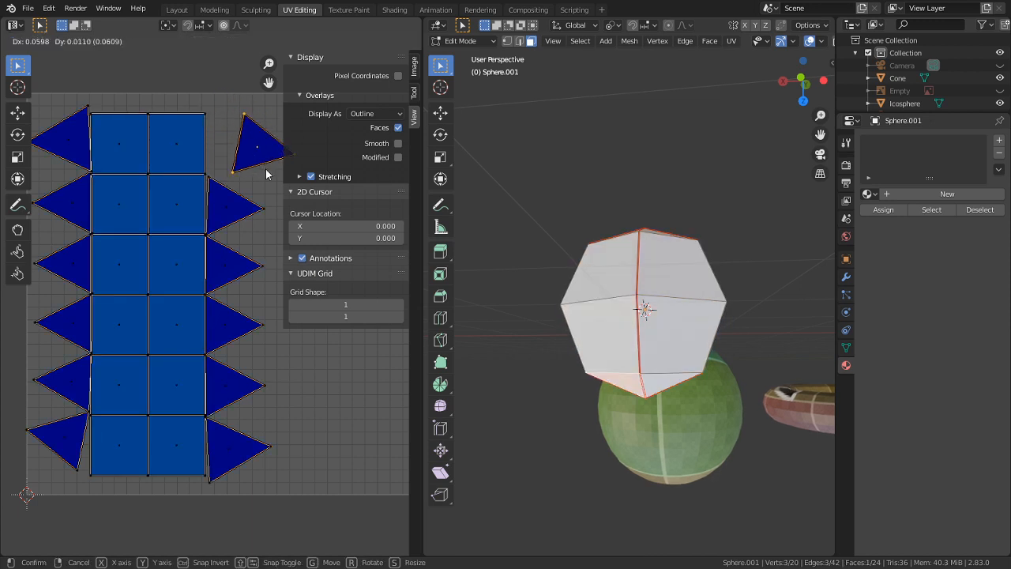
pyautogui.click(252, 173)
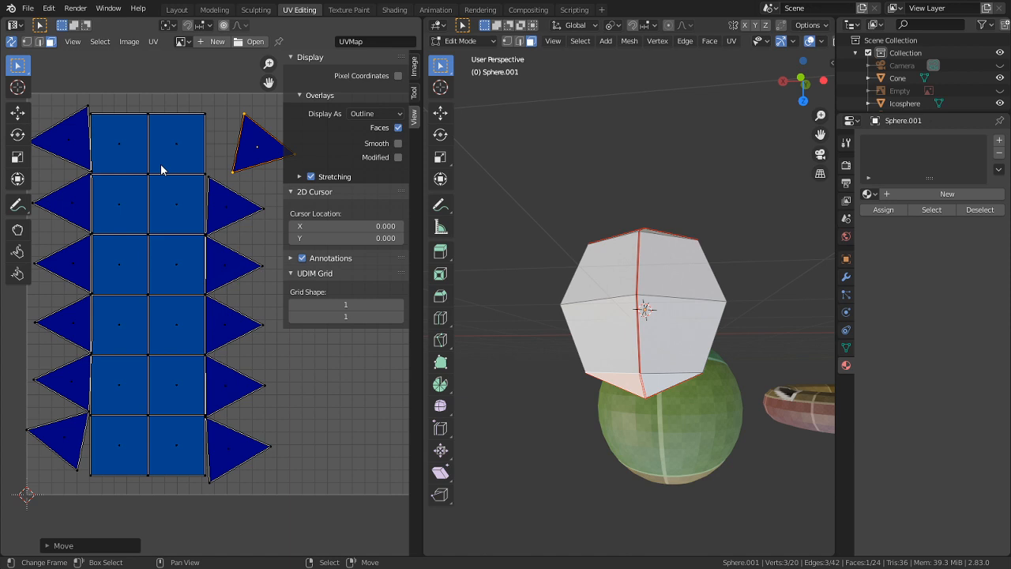
# - Circle-select every quad of the straightened strip in the UV layout
pyautogui.click(169, 326)
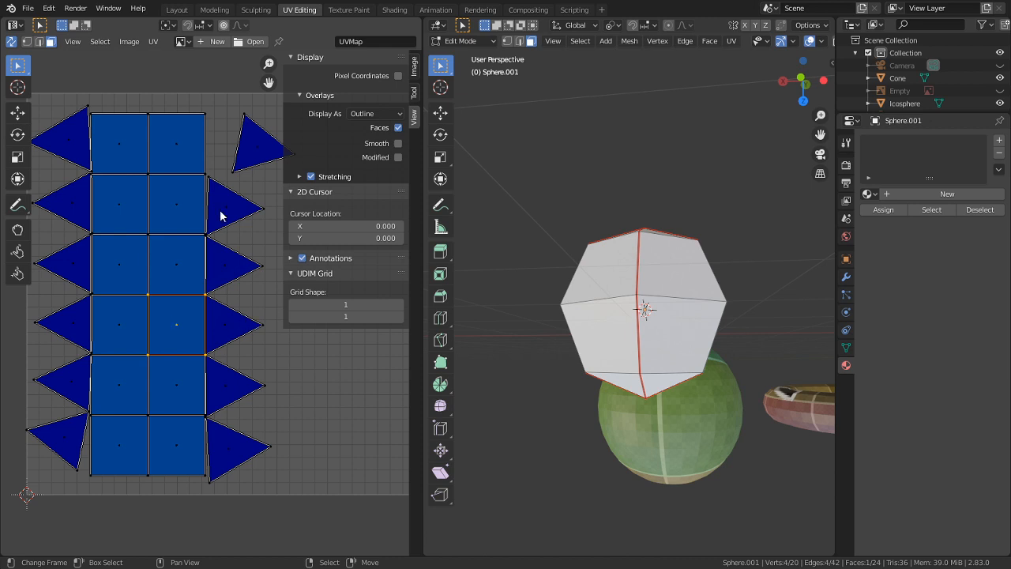
pyautogui.click(169, 252)
pyautogui.press('c')
pyautogui.moveTo(124, 121)
pyautogui.mouseDown()
pyautogui.moveTo(120, 503)
pyautogui.moveTo(169, 396)
pyautogui.moveTo(169, 132)
pyautogui.mouseUp()
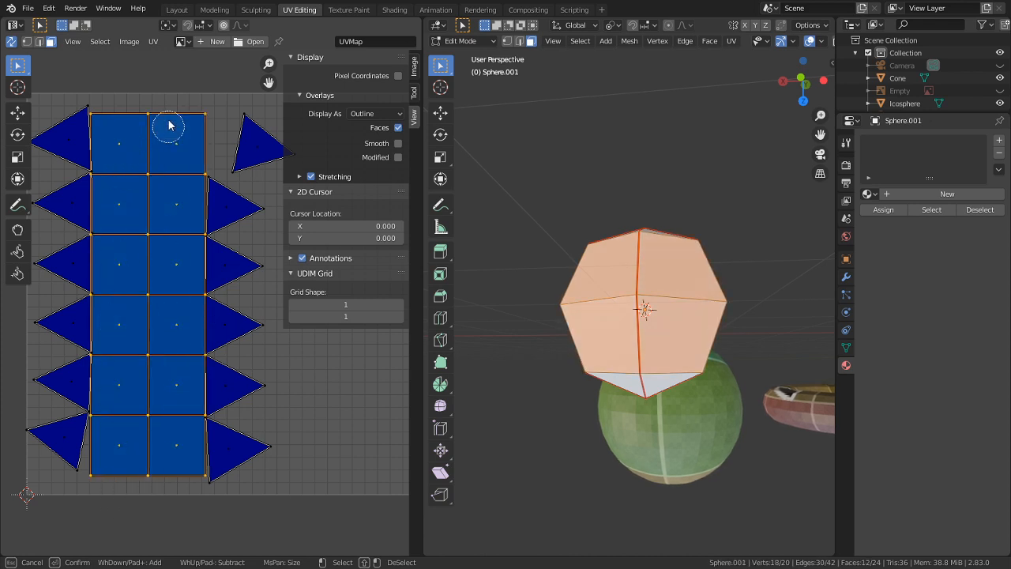
pyautogui.press('Escape')
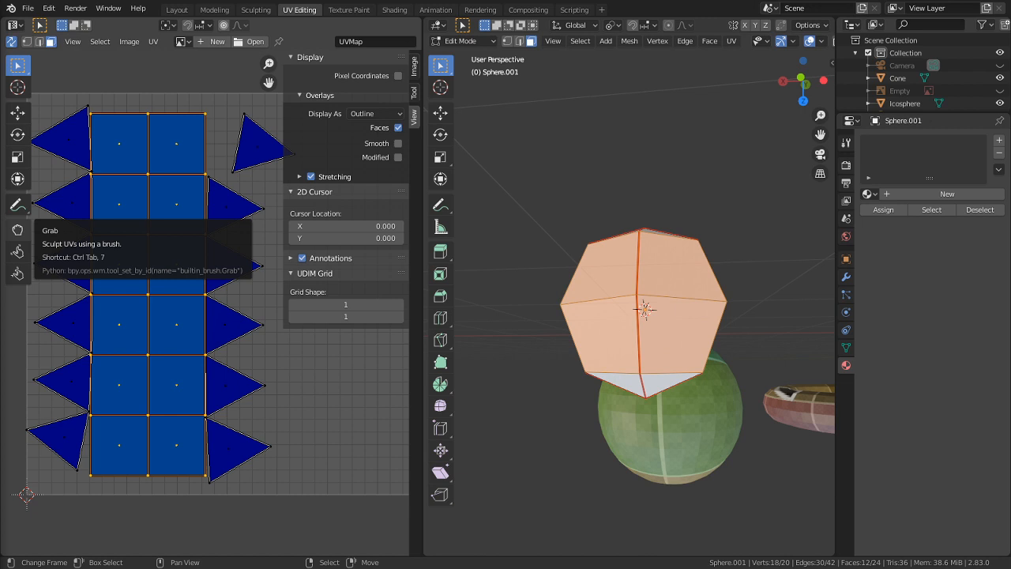
# - Select the sphere's linked faces delimited by seam, and reduce the selection to one quad adjoining the pole-to-pole seam
pyautogui.hotkey('alt', 'a')
pyautogui.moveTo(624, 213); pyautogui.dragTo(609, 287, button='middle')
pyautogui.press('l')
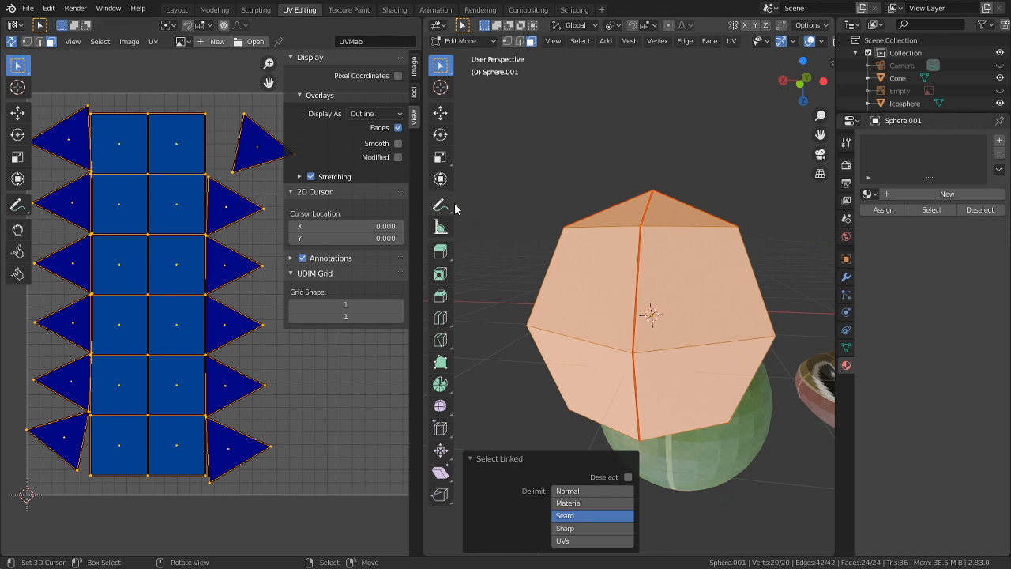
pyautogui.click(637, 269)
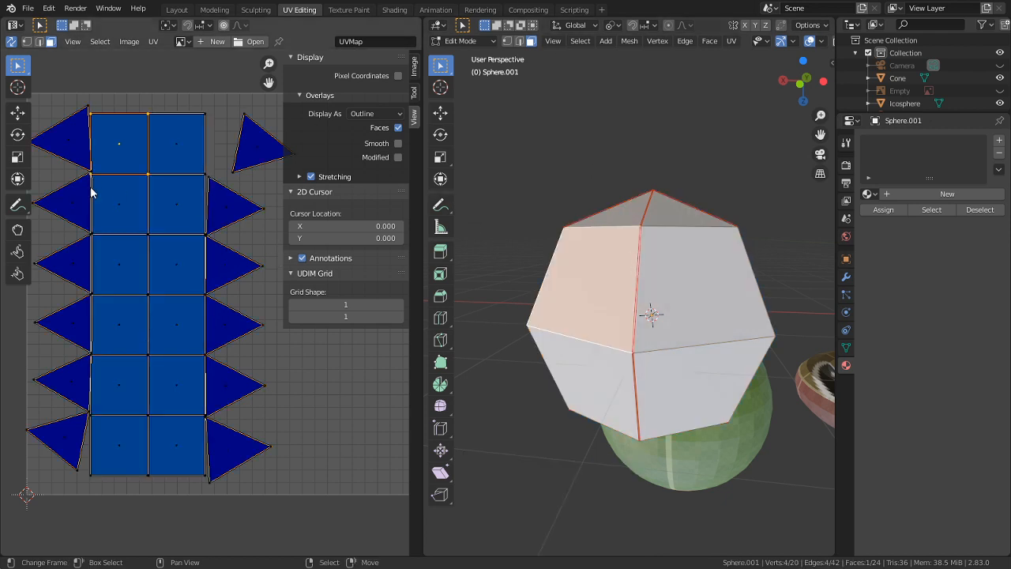
pyautogui.moveTo(570, 277); pyautogui.dragTo(616, 286, button='middle')
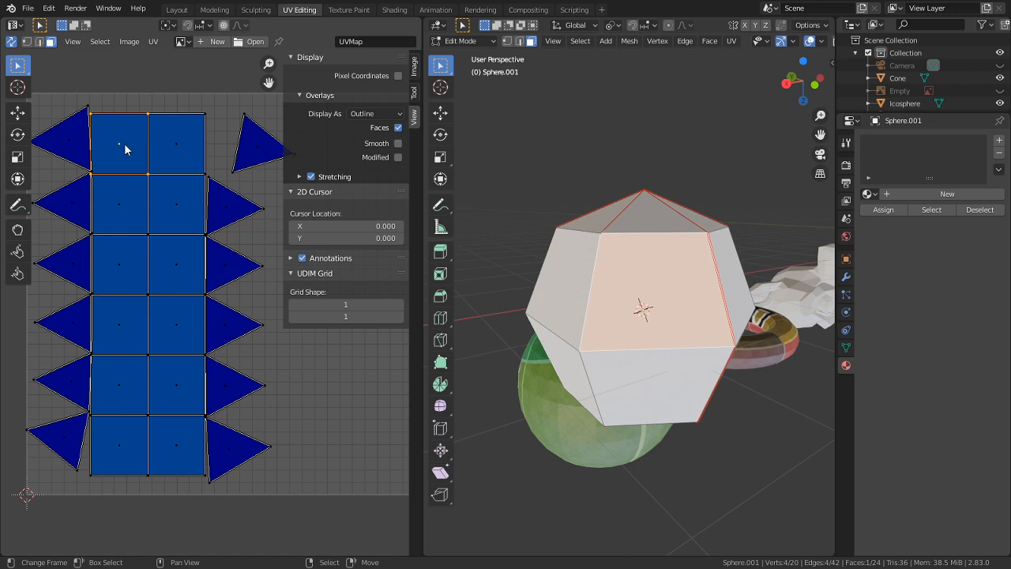
# - Select the UV island linked to the top quad, reselect only that quad and grow the selection once
pyautogui.press('a')
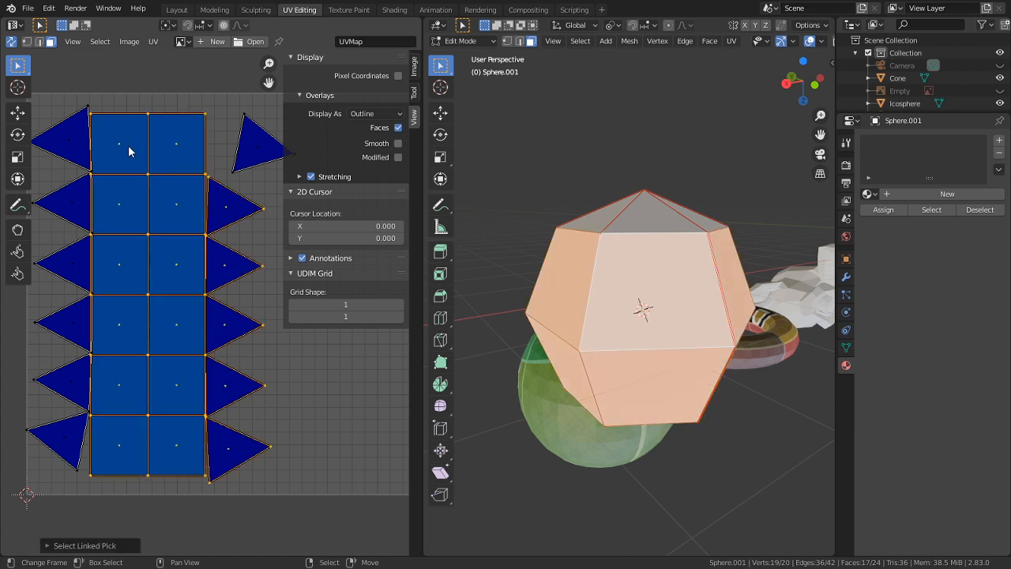
pyautogui.click(662, 309)
pyautogui.press('ctrl+KP_Add')
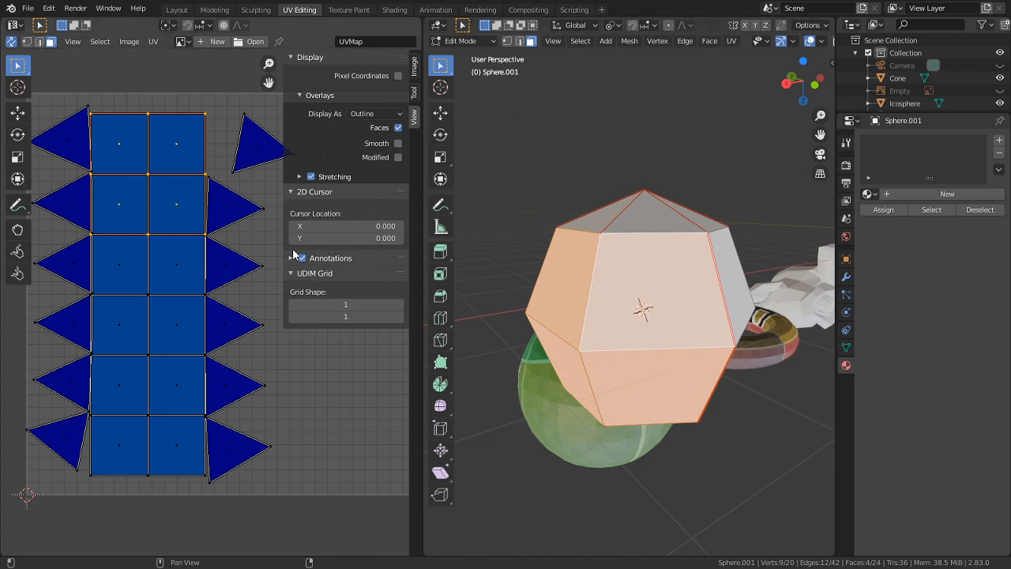
# - Extend the selection down the quad strip with circle selection and try moving it in the UV layout
pyautogui.press('l')
pyautogui.rightClick(162, 277)
pyautogui.press('c')
pyautogui.moveTo(128, 311)
pyautogui.mouseDown()
pyautogui.moveTo(113, 469)
pyautogui.moveTo(187, 311)
pyautogui.moveTo(184, 242)
pyautogui.moveTo(158, 154)
pyautogui.moveTo(122, 252)
pyautogui.moveTo(121, 316)
pyautogui.mouseUp()
pyautogui.press('Escape')
pyautogui.press('g')
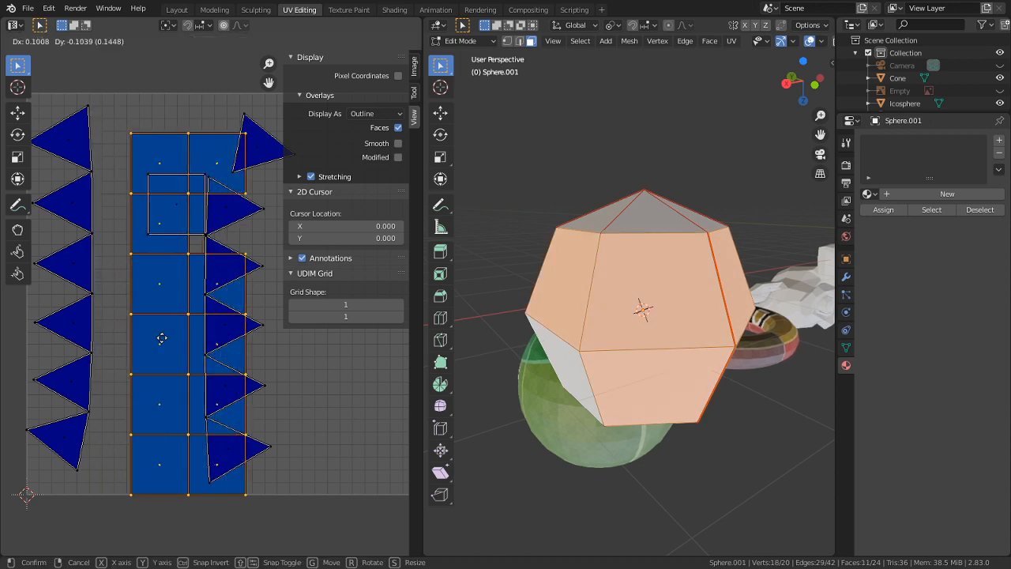
pyautogui.rightClick(152, 209)
# - Add the missed second-row quad to the selection and try moving the complete quad strip
pyautogui.press('c')
pyautogui.click(171, 203)
pyautogui.press('Escape')
pyautogui.press('g')
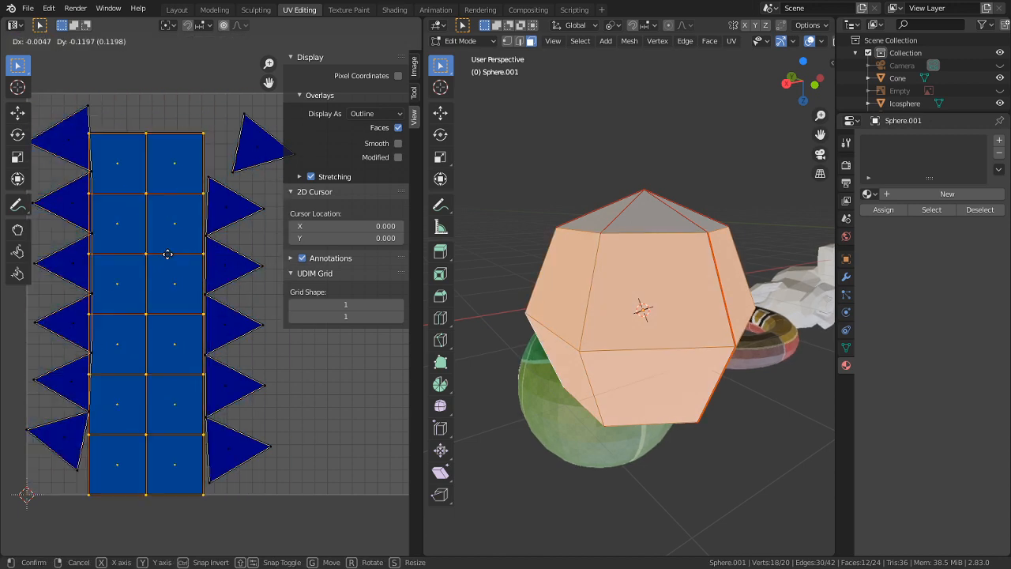
pyautogui.click(204, 188)
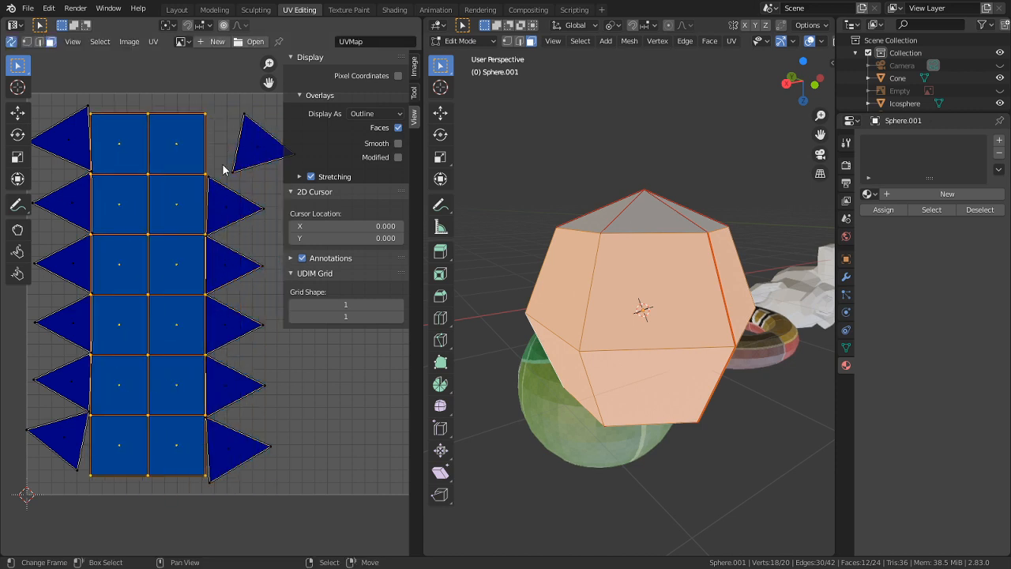
# - Select all faces of the low-poly sphere and unwrap them again
pyautogui.click(183, 286)
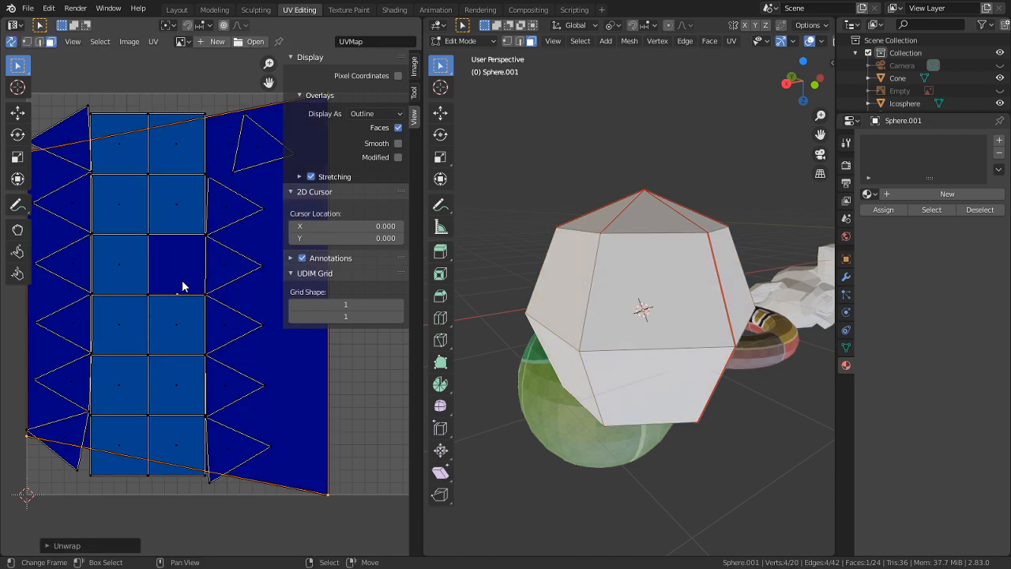
pyautogui.press('a')
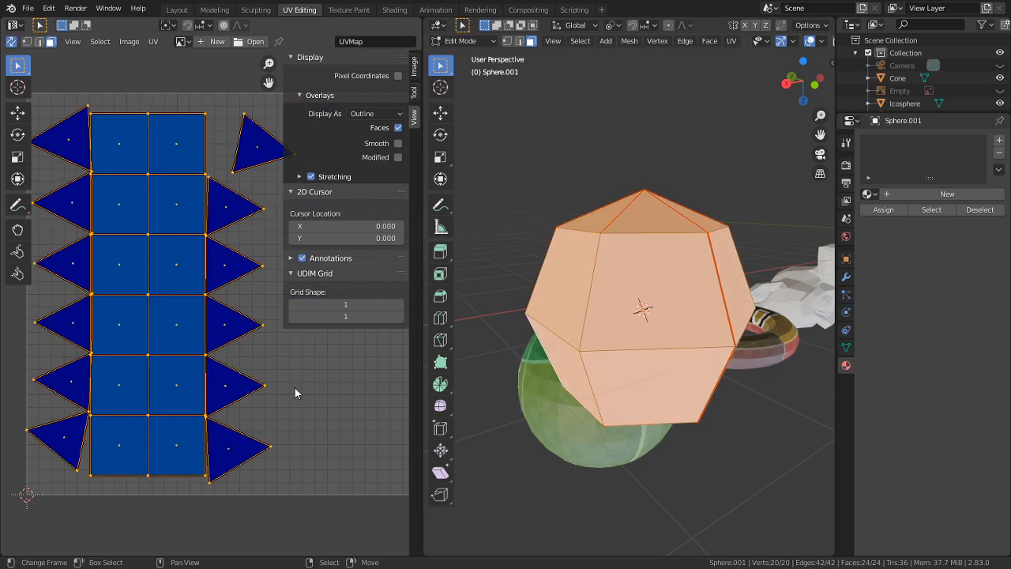
pyautogui.press('u')
pyautogui.click(295, 382)
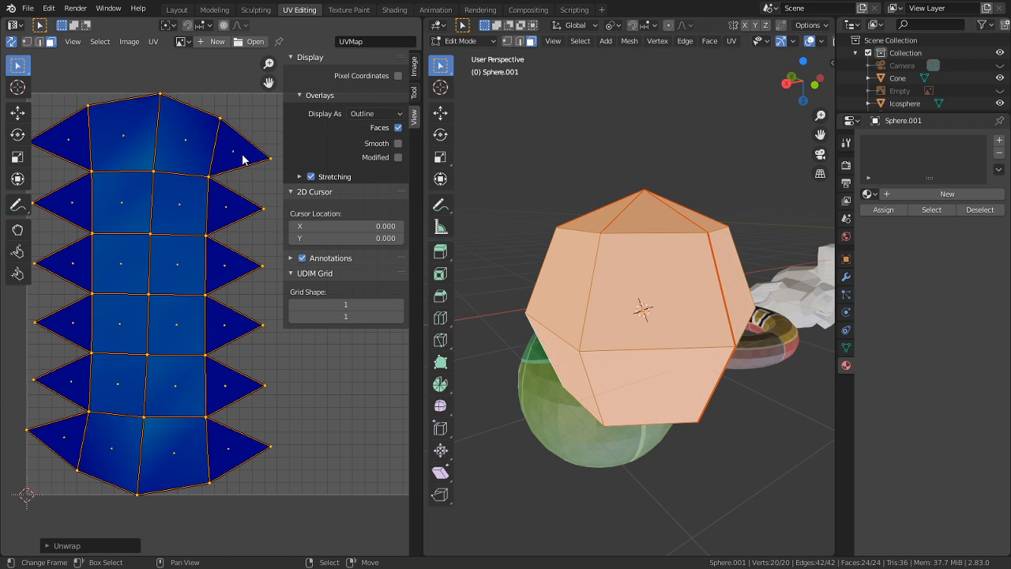
# - Undo the last unwrap, circle-select the twelve quads in the UV layout, pin their vertices and clear the selection
pyautogui.hotkey('ctrl', 'z')
pyautogui.hotkey('alt', 'a')
pyautogui.press('c')
pyautogui.moveTo(113, 124)
pyautogui.mouseDown()
pyautogui.moveTo(134, 208)
pyautogui.moveTo(132, 444)
pyautogui.moveTo(144, 332)
pyautogui.moveTo(138, 192)
pyautogui.moveTo(119, 181)
pyautogui.moveTo(137, 471)
pyautogui.moveTo(154, 454)
pyautogui.moveTo(174, 372)
pyautogui.moveTo(187, 140)
pyautogui.mouseUp()
pyautogui.rightClick(190, 140)
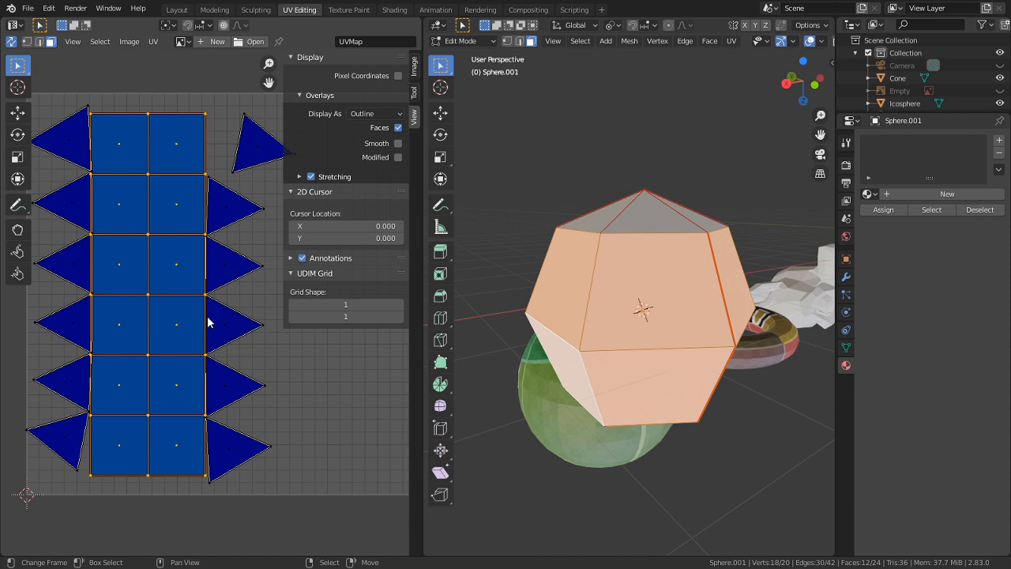
pyautogui.press('p')
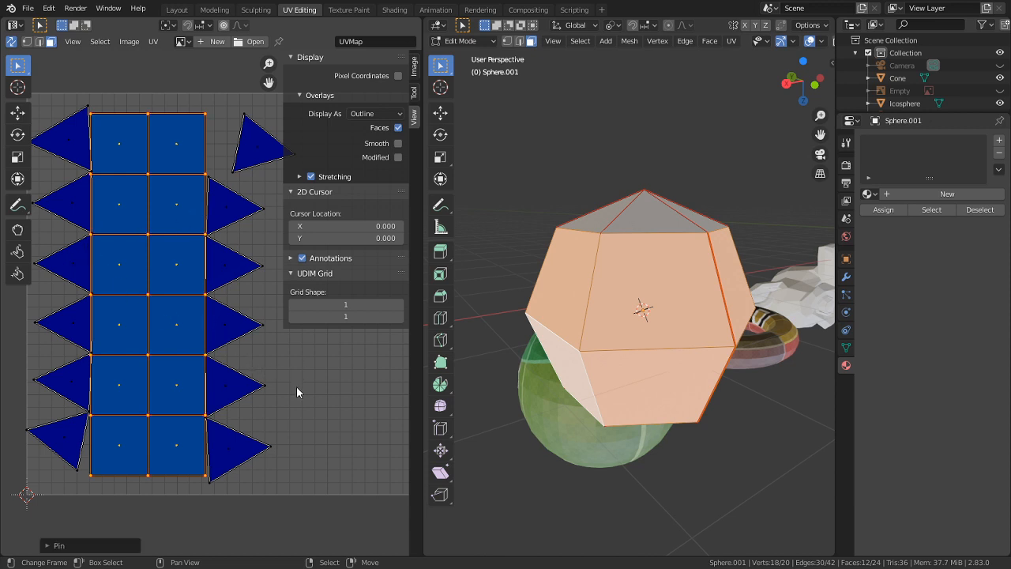
pyautogui.click(302, 439)
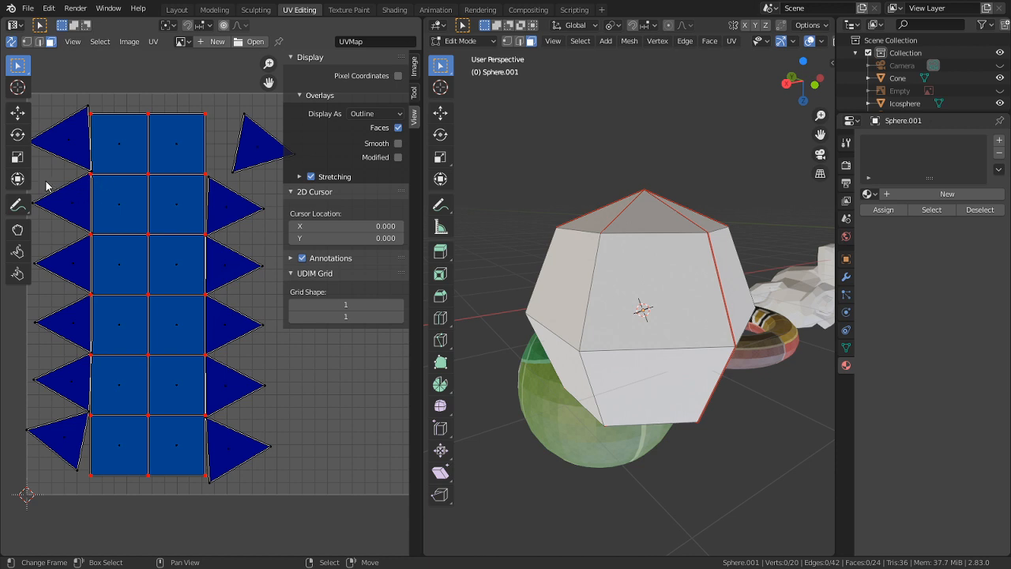
# - Select all faces of the low-poly sphere and unwrap the triangles around the pinned quads
pyautogui.press('a')
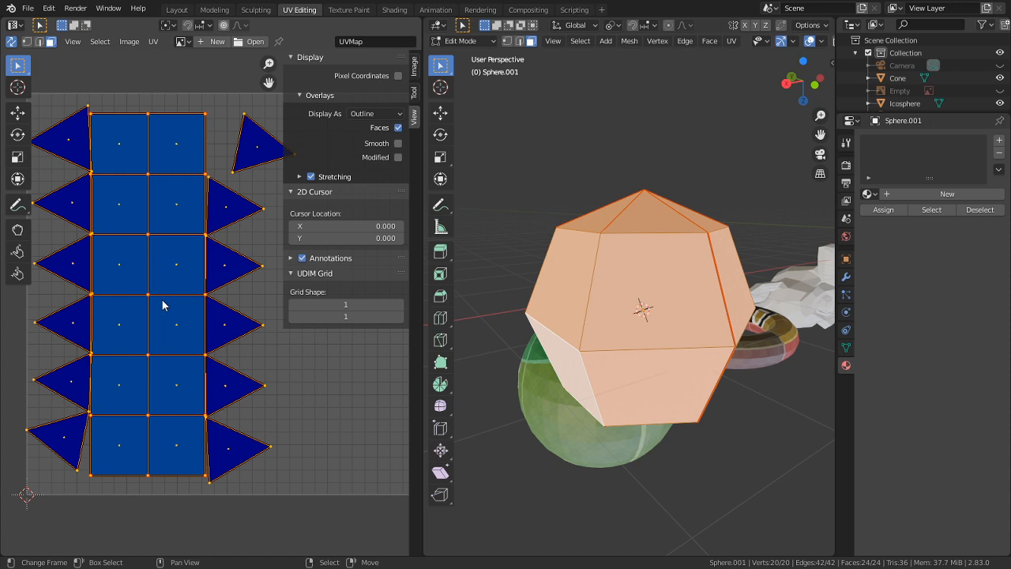
pyautogui.press('u')
pyautogui.hotkey('alt', 'a')
pyautogui.press('a')
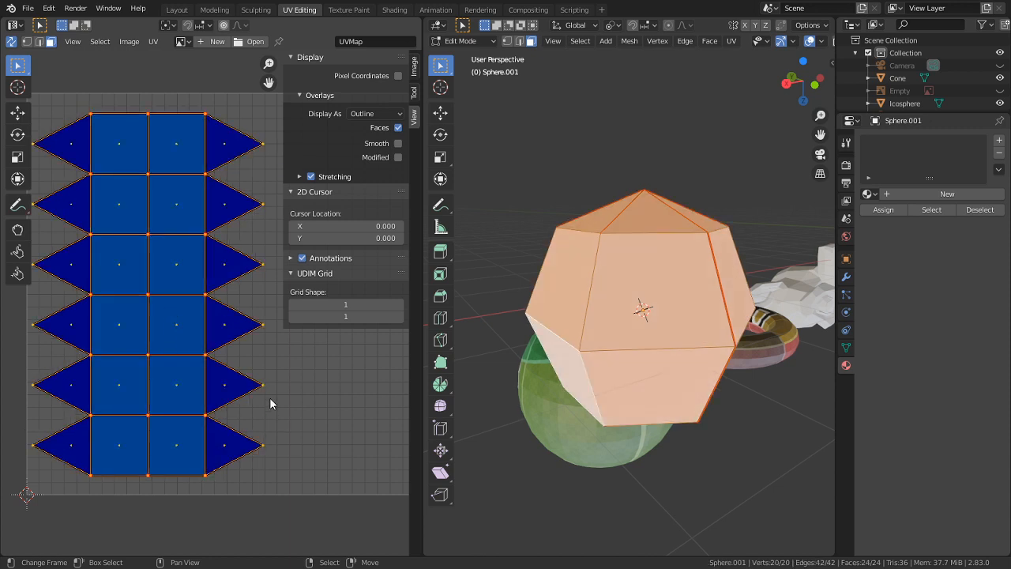
# - Select the complete UV layout and move it into the lower-left corner of the UV square
pyautogui.press('alt')
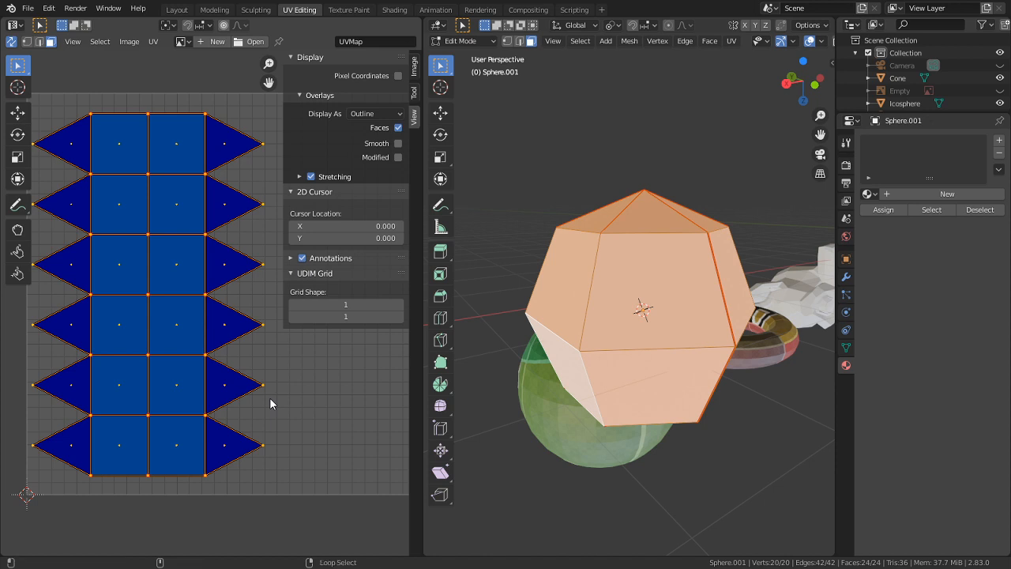
pyautogui.click(190, 400)
pyautogui.scroll(-2, 220, 399)
pyautogui.press('a')
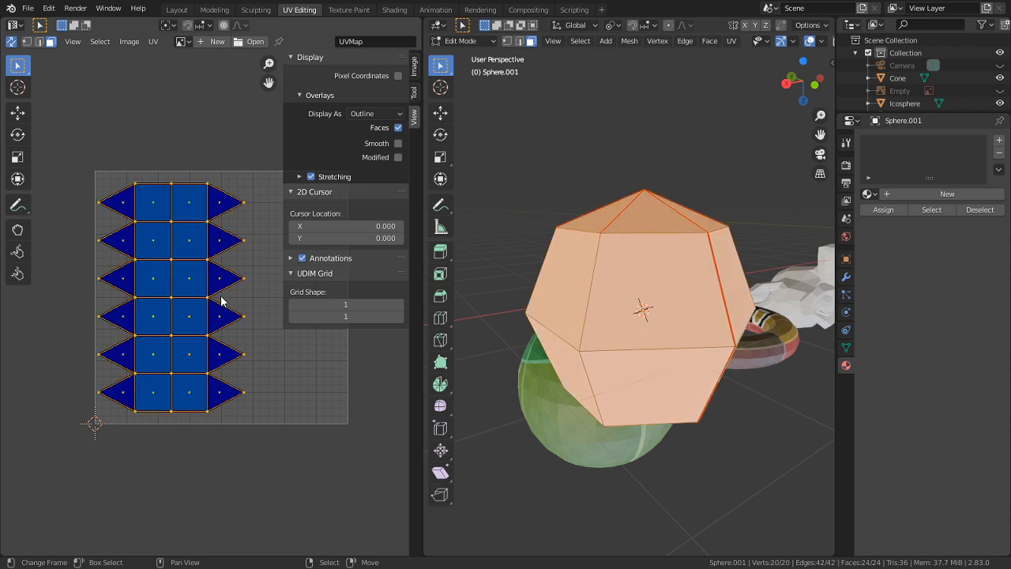
pyautogui.press('g')
pyautogui.click(166, 346)
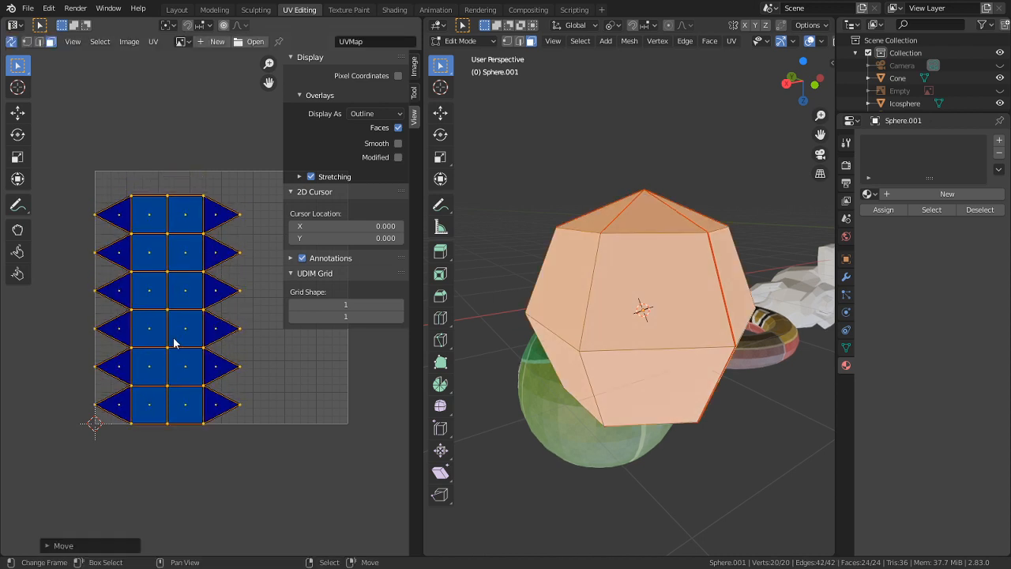
# - Rotate the UV layout by 90 degrees and move it back into the UV square's lower-left corner
pyautogui.write('r90')
pyautogui.press('Return')
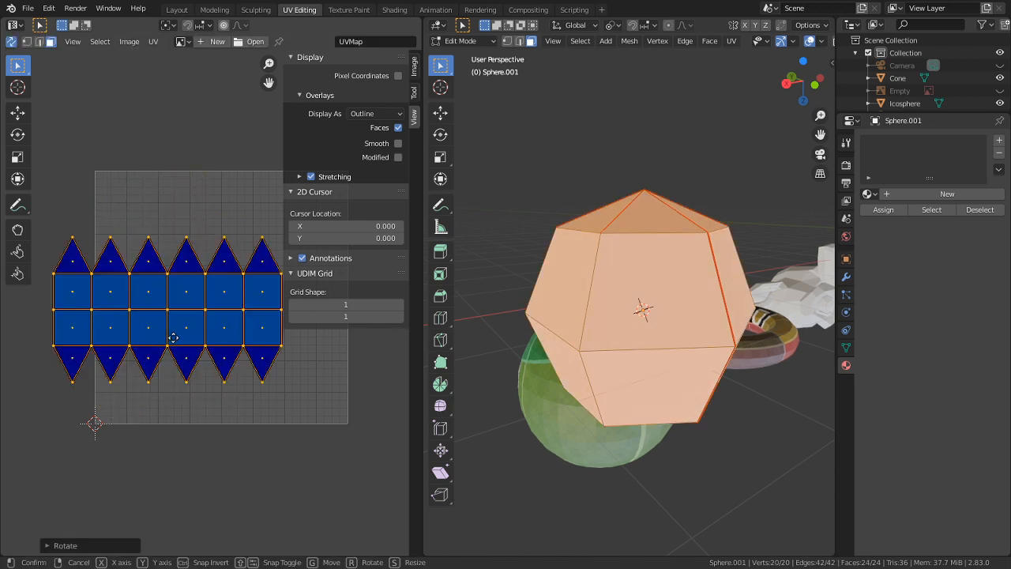
pyautogui.press('g')
pyautogui.click(140, 516)
pyautogui.moveTo(177, 278); pyautogui.dragTo(147, 286, button='middle')
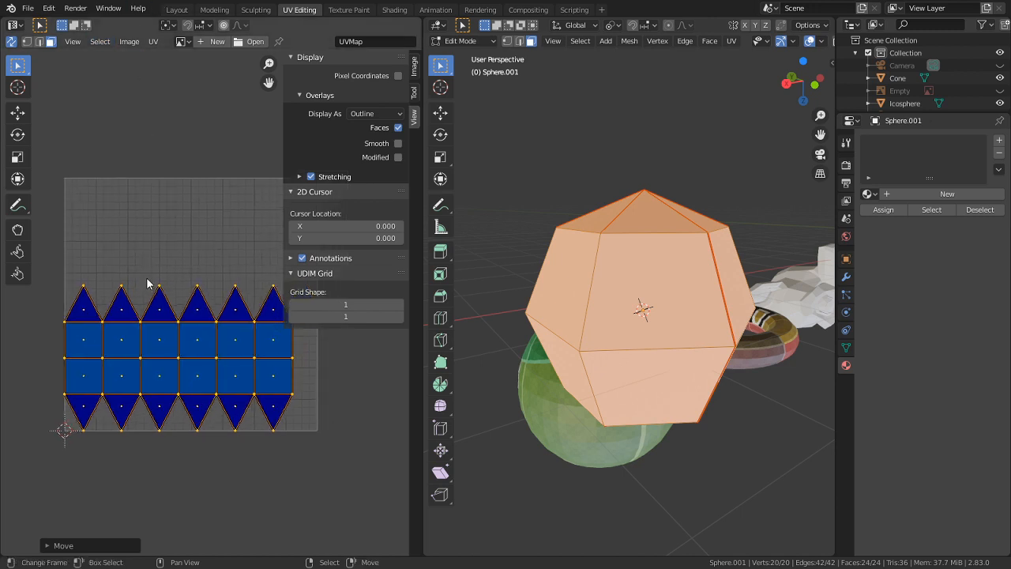
# - Set the UV pivot to 2D Cursor, scale the layout in width and height to fill the UV square, and deselect everything
pyautogui.click(168, 25)
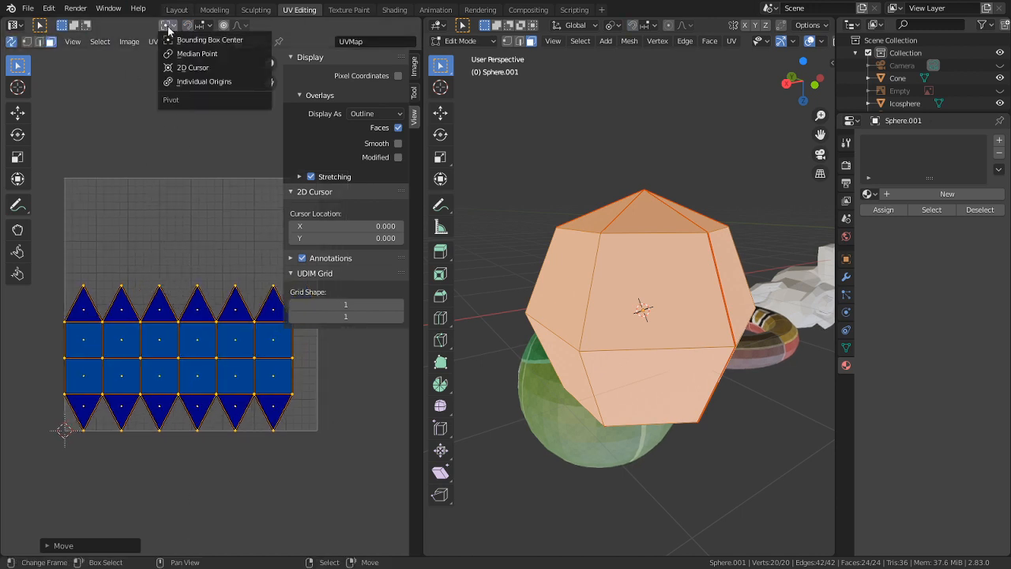
pyautogui.click(176, 80)
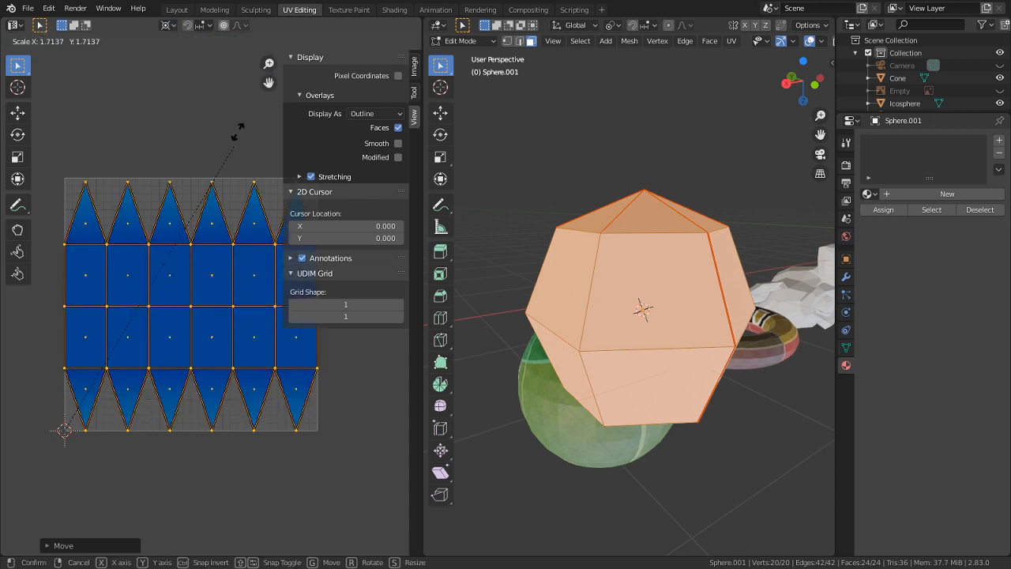
pyautogui.click(240, 130)
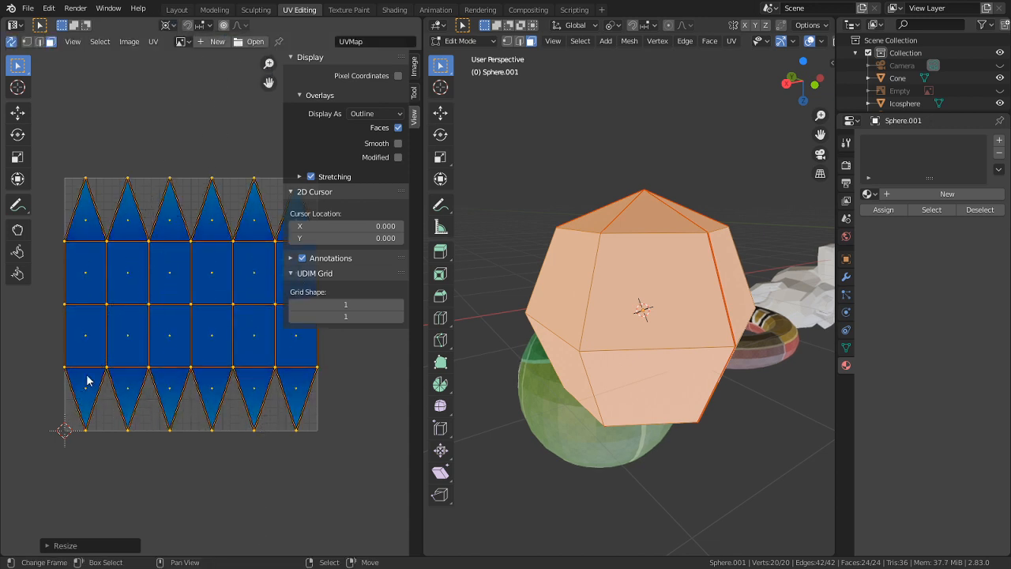
pyautogui.hotkey('alt', 'a')
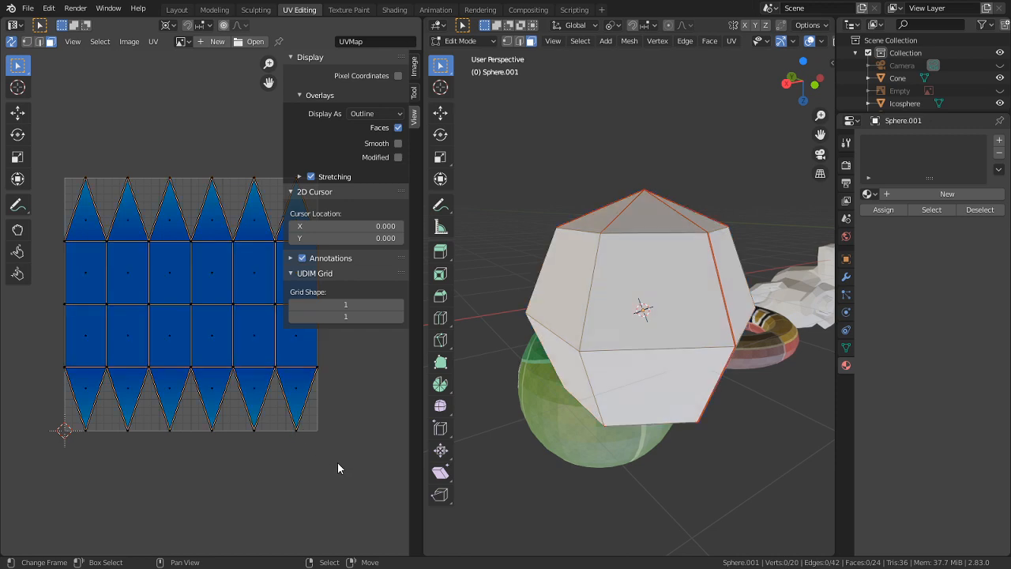
# - Delete the low-poly sphere and open the textured UV sphere in Edit Mode
pyautogui.scroll(-4, 338, 462)
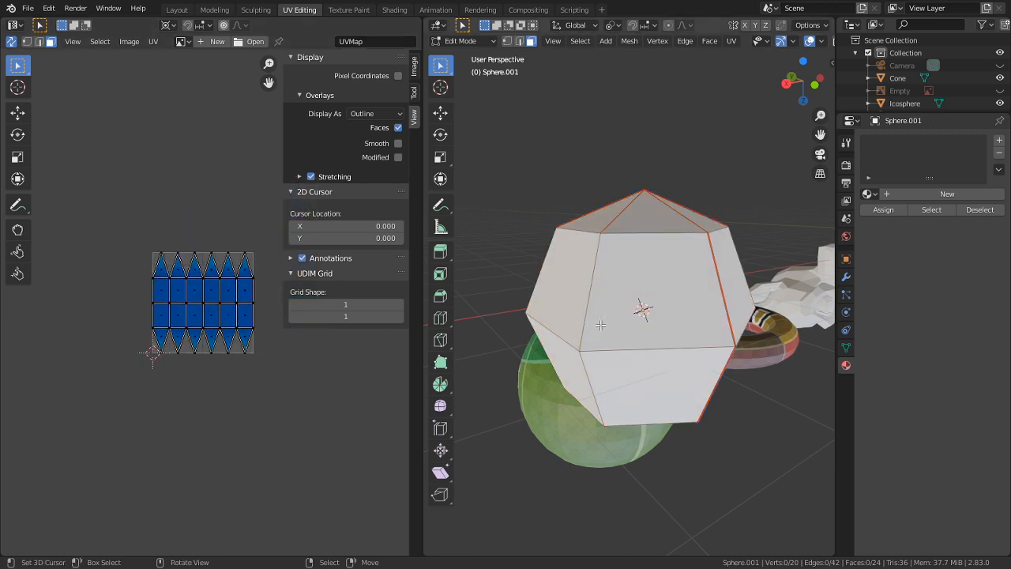
pyautogui.press('Tab')
pyautogui.press('Delete')
pyautogui.rightClick(642, 383)
pyautogui.press('Tab')
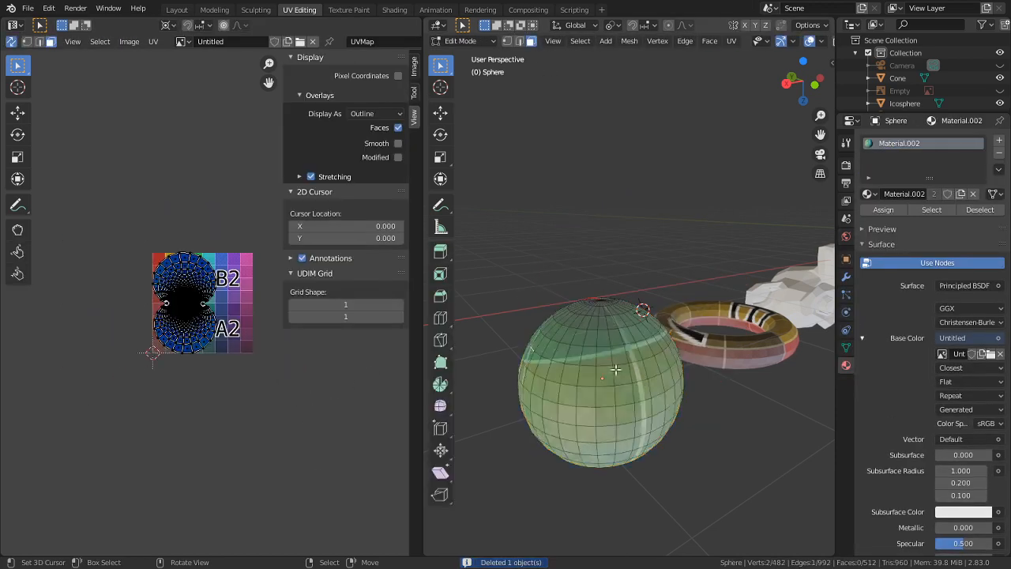
# - Select all edges radiating from one pole of the textured sphere in edge mode and mark them as seams
pyautogui.scroll(2, 642, 383)
pyautogui.scroll(10, 170, 367)
pyautogui.moveTo(162, 370); pyautogui.dragTo(211, 394, button='middle')
pyautogui.moveTo(589, 474); pyautogui.dragTo(596, 249, button='middle')
pyautogui.scroll(6, 566, 199)
pyautogui.press('c')
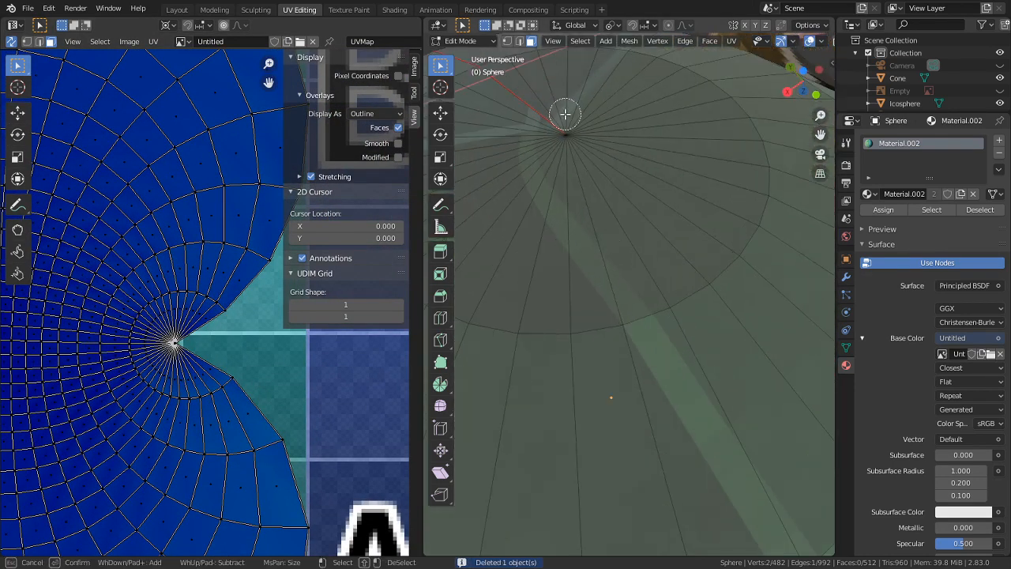
pyautogui.moveTo(565, 113); pyautogui.dragTo(575, 135)
pyautogui.rightClick(575, 136)
pyautogui.press('2')
pyautogui.click(573, 128)
pyautogui.press('c')
pyautogui.moveTo(584, 132); pyautogui.dragTo(563, 130)
pyautogui.rightClick(563, 130)
pyautogui.hotkey('ctrl', 'e')
pyautogui.click(503, 226)
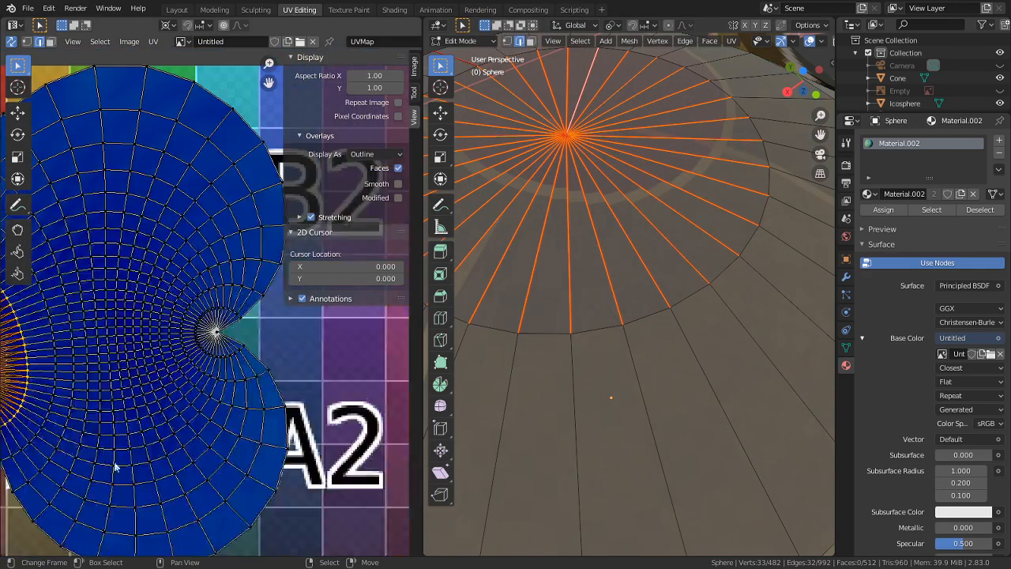
# - Try circle-selecting the edges around the sphere's other pole in the UV layout
pyautogui.moveTo(108, 420); pyautogui.dragTo(99, 389, button='middle')
pyautogui.hotkey('alt', 'a')
pyautogui.press('c')
pyautogui.moveTo(321, 357)
pyautogui.mouseDown()
pyautogui.moveTo(308, 369)
pyautogui.moveTo(249, 371)
pyautogui.moveTo(290, 403)
pyautogui.mouseUp()
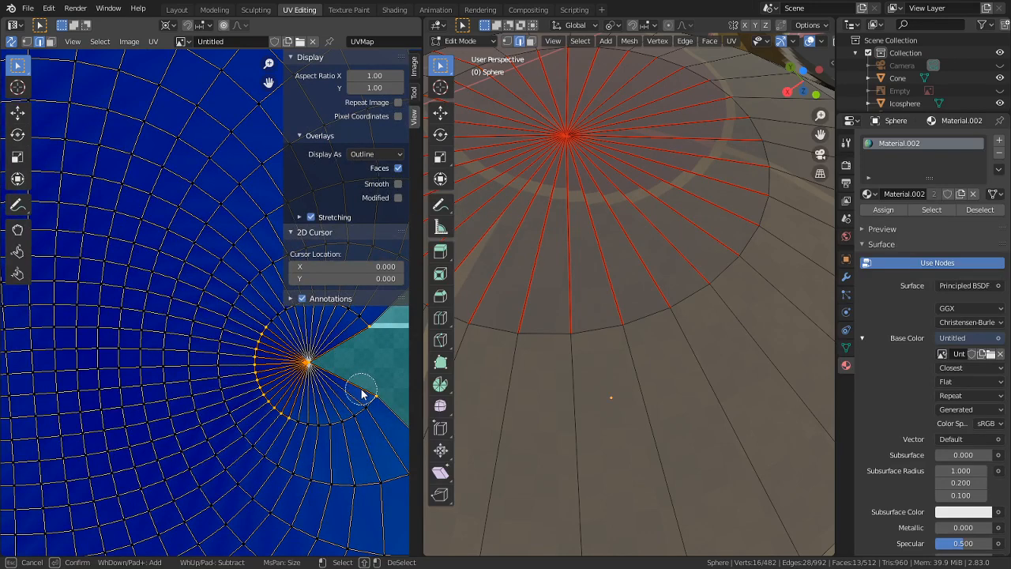
pyautogui.rightClick(362, 390)
# - Clear the selection, circle-select all edges radiating from the opposite pole on the sphere and mark them as seams
pyautogui.scroll(-4, 657, 459)
pyautogui.moveTo(657, 459); pyautogui.dragTo(688, 274, button='middle')
pyautogui.scroll(-6, 689, 284)
pyautogui.hotkey('alt', 'a')
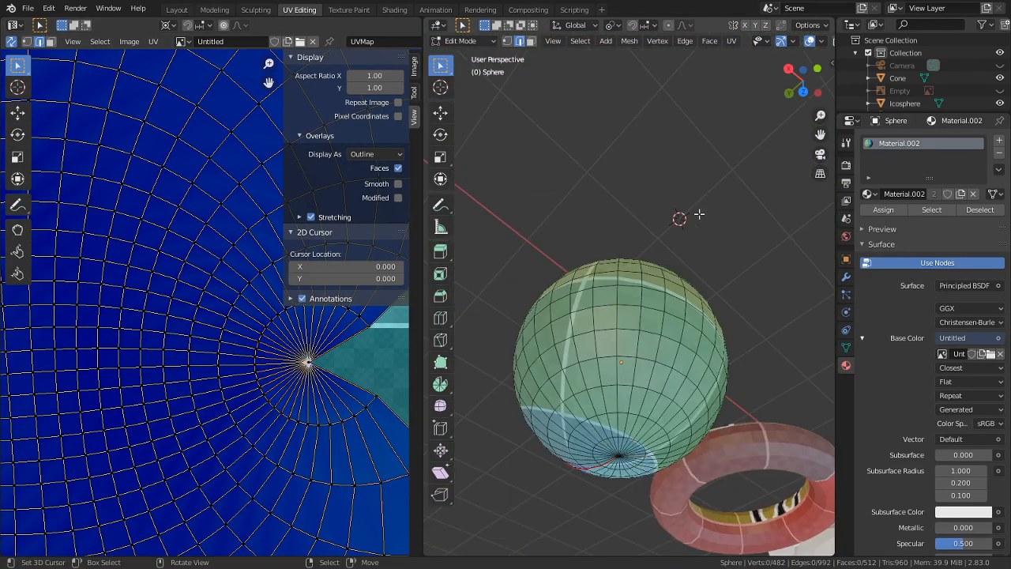
pyautogui.keyDown('alt'); pyautogui.middleClick(625, 462); pyautogui.keyUp('alt')
pyautogui.scroll(5, 622, 379)
pyautogui.press('c')
pyautogui.click(604, 273)
pyautogui.rightClick(605, 274)
pyautogui.hotkey('ctrl', 'e')
pyautogui.click(615, 276)
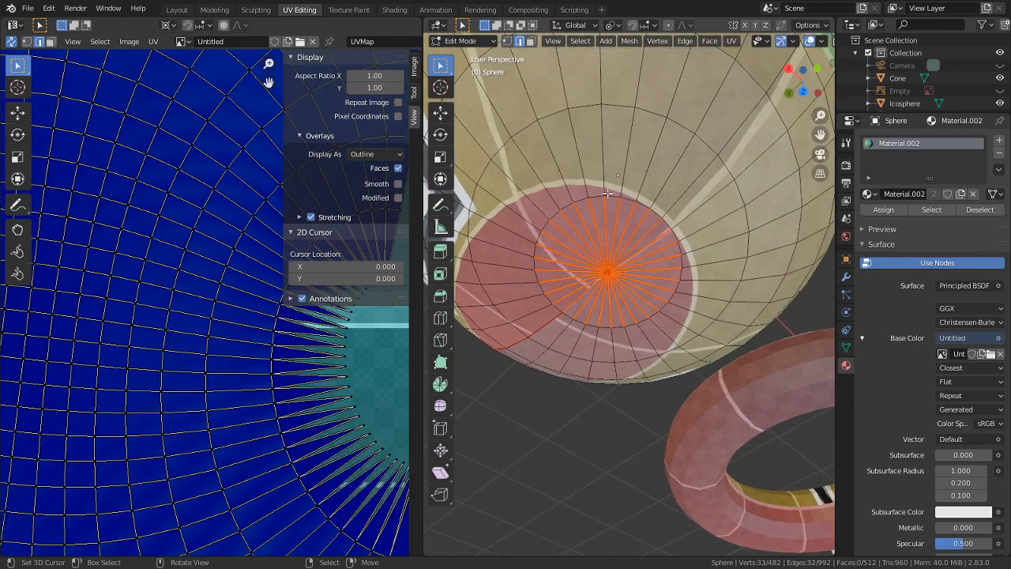
# - Maximize the UV editor, select the entire layout and rotate it by about -5.4 degrees to straighten the central quads
pyautogui.moveTo(607, 194); pyautogui.dragTo(604, 285, button='middle')
pyautogui.scroll(-5, 141, 355)
pyautogui.scroll(8, 140, 356)
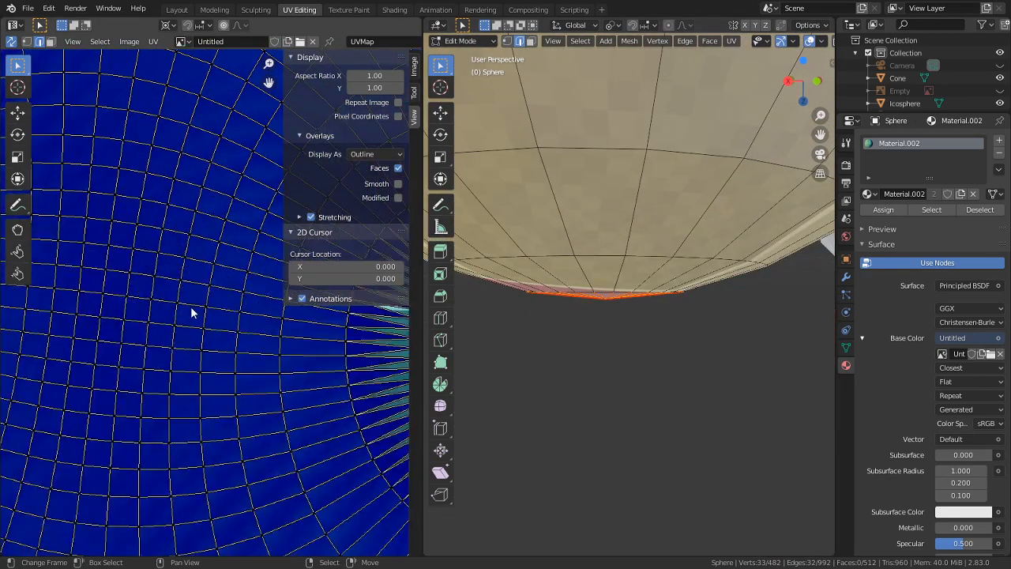
pyautogui.moveTo(109, 311); pyautogui.dragTo(15, 348, button='middle')
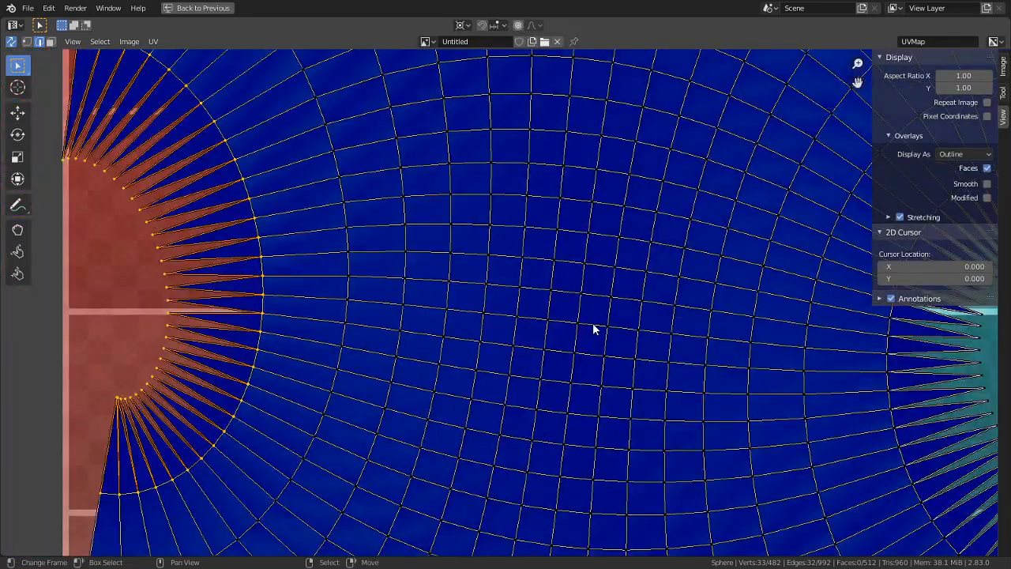
pyautogui.moveTo(556, 323); pyautogui.dragTo(404, 210, button='middle')
pyautogui.scroll(-4, 404, 210)
pyautogui.press('a')
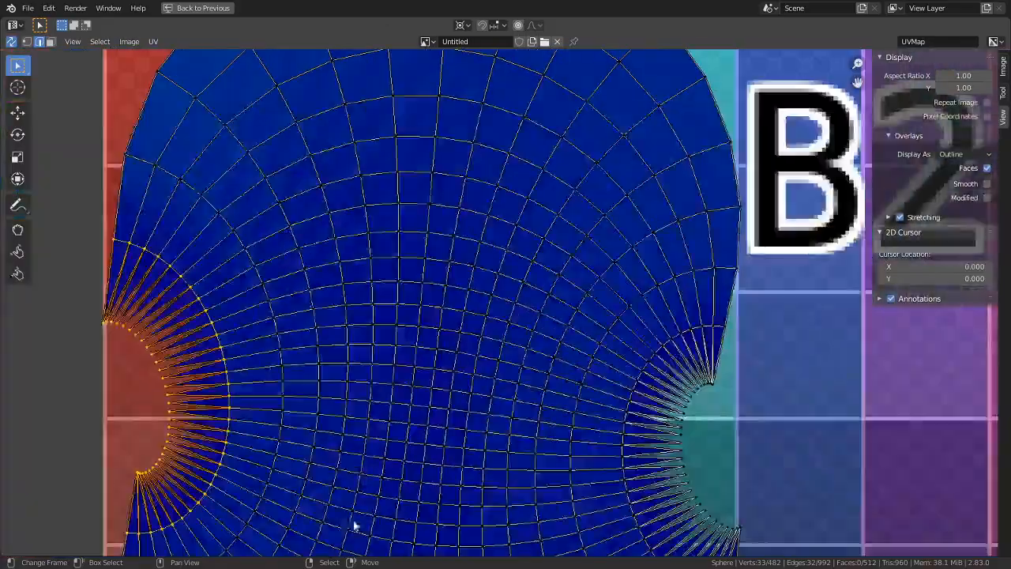
pyautogui.scroll(3, 463, 417)
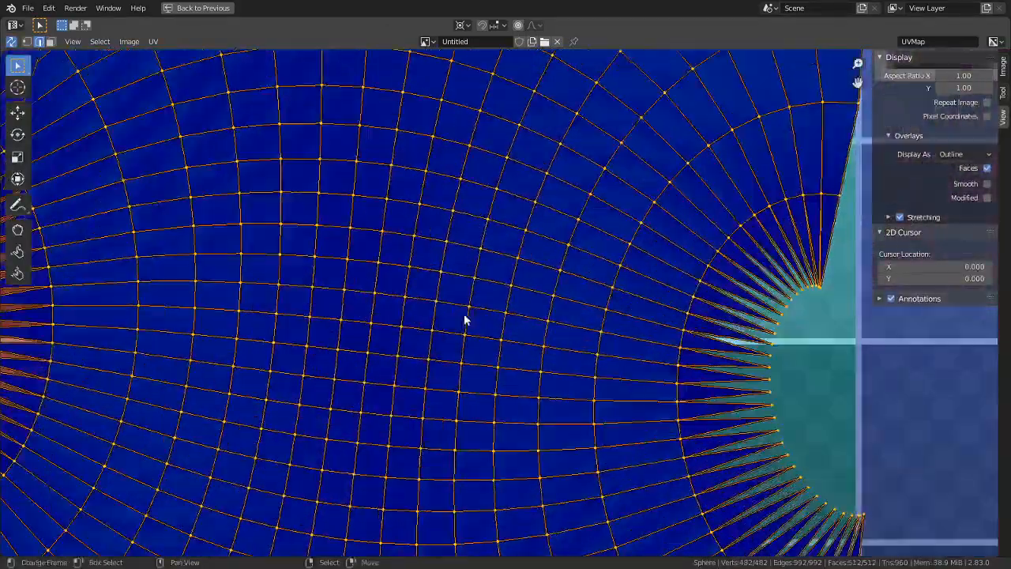
pyautogui.press('r')
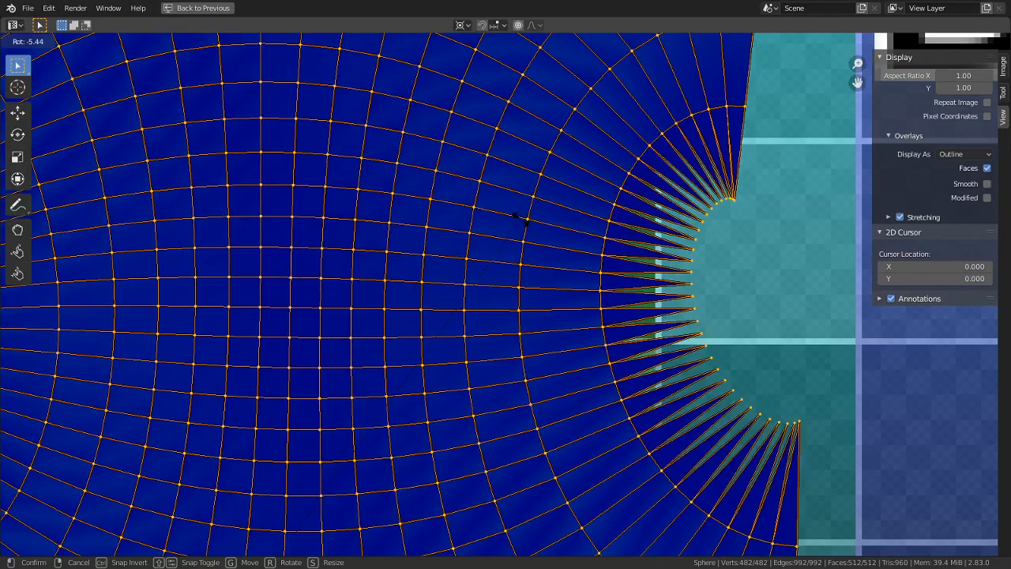
pyautogui.click(409, 229)
# - Select the upper edge of a central quad, try flattening it by scaling to 0 in Y about the 2D cursor, and undo
pyautogui.scroll(2, 409, 227)
pyautogui.moveTo(437, 271); pyautogui.dragTo(524, 346, button='middle')
pyautogui.rightClick(271, 285)
pyautogui.keyDown('shift'); pyautogui.rightClick(247, 285); pyautogui.keyUp('shift')
pyautogui.keyDown('shift'); pyautogui.rightClick(248, 293); pyautogui.keyUp('shift')
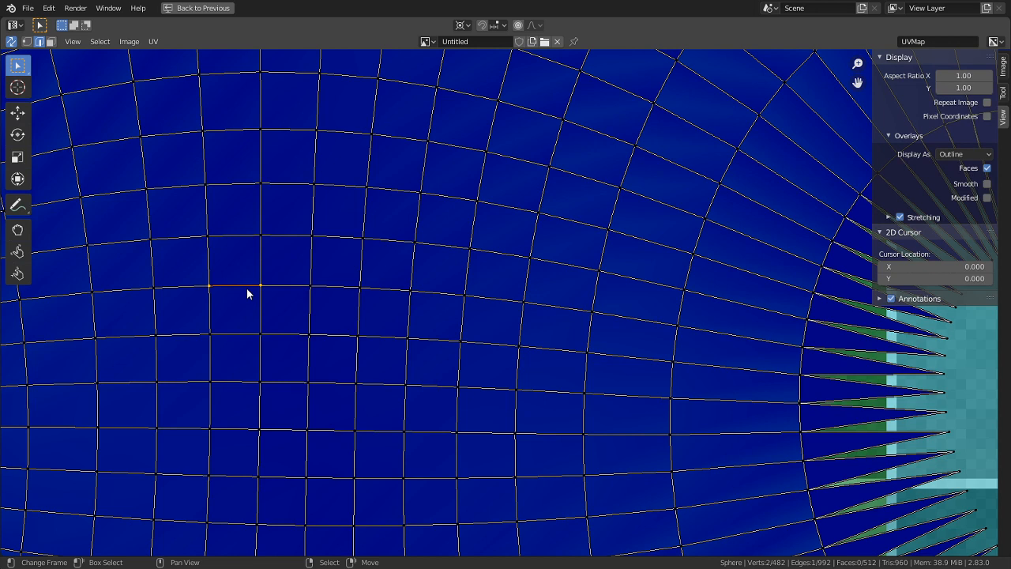
pyautogui.press('s')
pyautogui.press('y')
pyautogui.press('0')
pyautogui.press('Return')
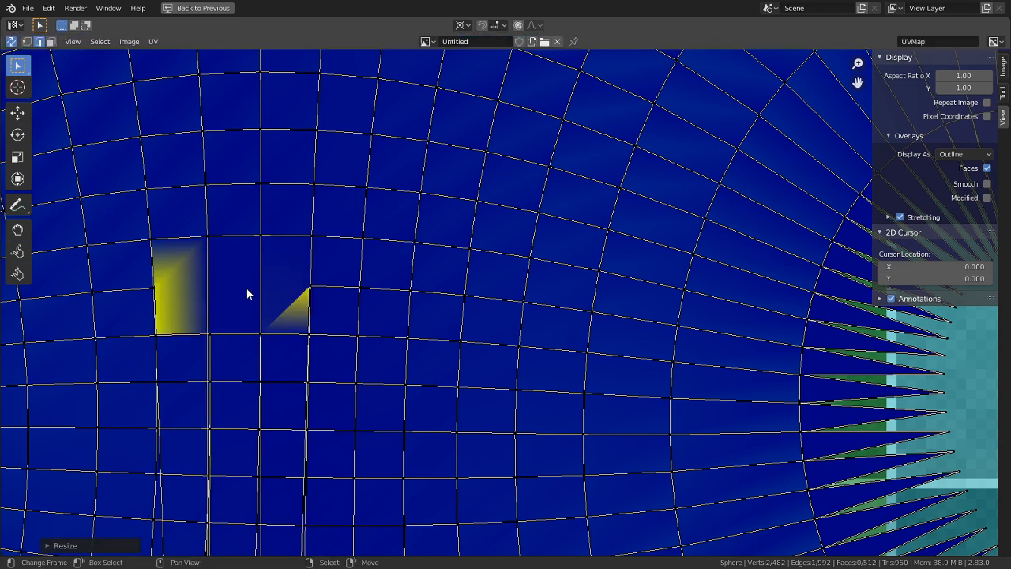
pyautogui.hotkey('ctrl', 'z')
# - Set the UV pivot to Bounding Box Center and flatten the central quad's upper and lower edges, scaling to 0 in Y
pyautogui.click(461, 30)
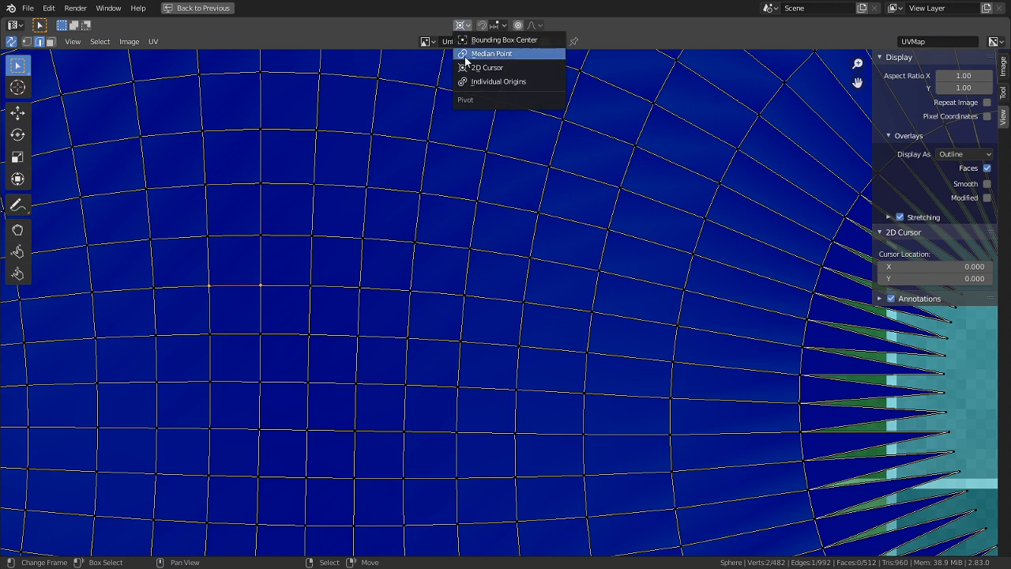
pyautogui.click(475, 40)
pyautogui.press('s')
pyautogui.click(365, 256)
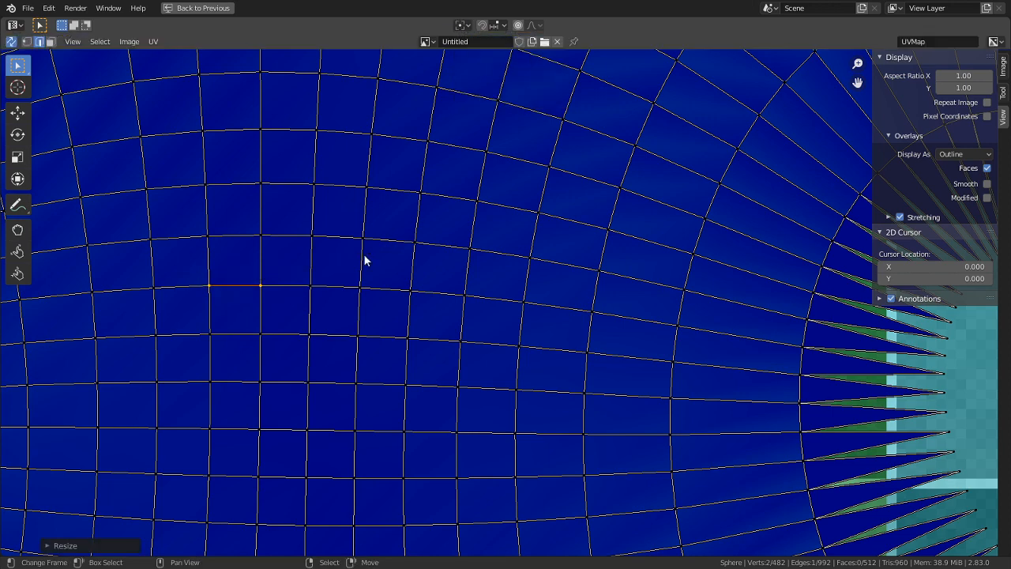
pyautogui.rightClick(234, 344)
pyautogui.press('s')
pyautogui.press('y')
pyautogui.press('0')
pyautogui.press('Return')
# - Straighten the central quad's left and right edges by scaling each one to 0 in X
pyautogui.rightClick(201, 320)
pyautogui.press('s')
pyautogui.press('x')
pyautogui.press('0')
pyautogui.press('Return')
pyautogui.rightClick(253, 304)
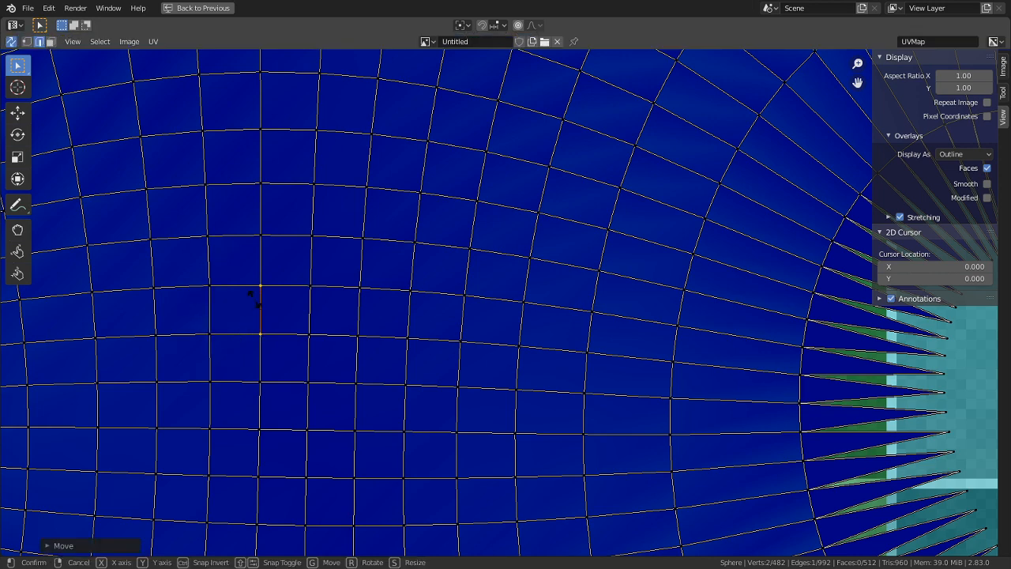
pyautogui.press('s')
pyautogui.press('x')
pyautogui.press('0')
pyautogui.press('Return')
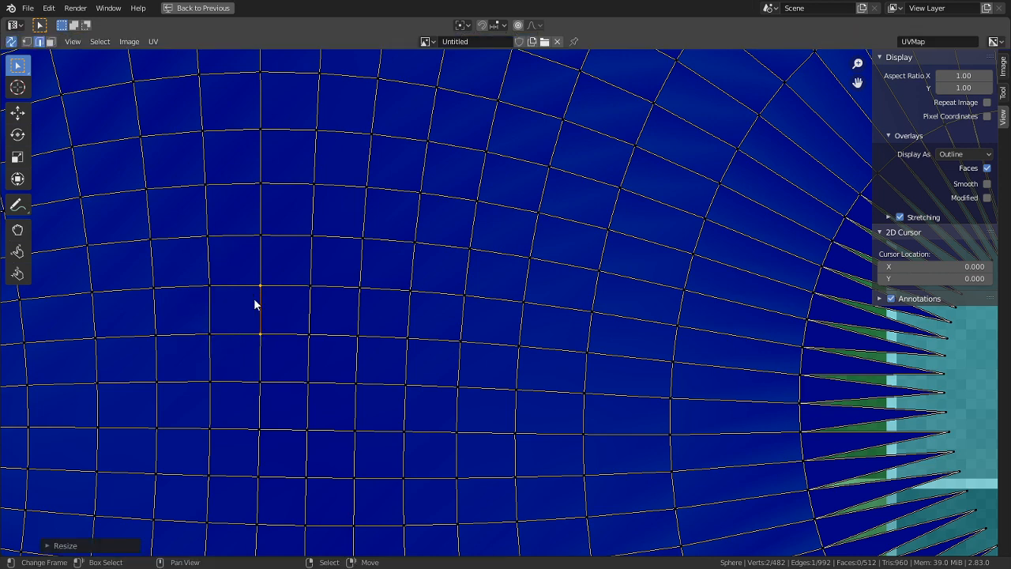
# - Make the straightened quad the active face, select all faces and unwrap with Follow Active Quads using Length Average
pyautogui.keyDown('shift'); pyautogui.rightClick(243, 305); pyautogui.keyUp('shift')
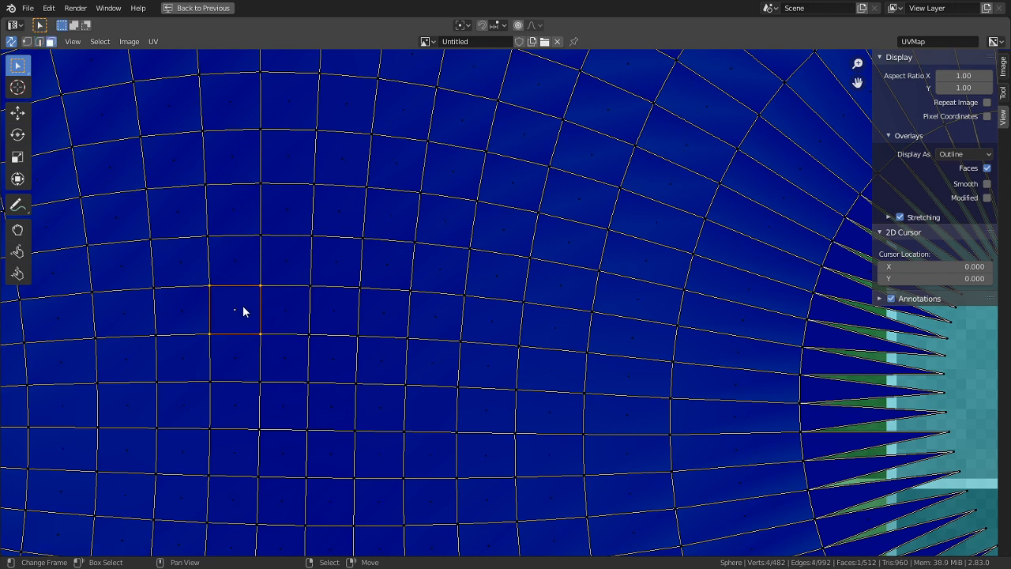
pyautogui.hotkey('ctrl', 'space')
pyautogui.press('a')
pyautogui.press('u')
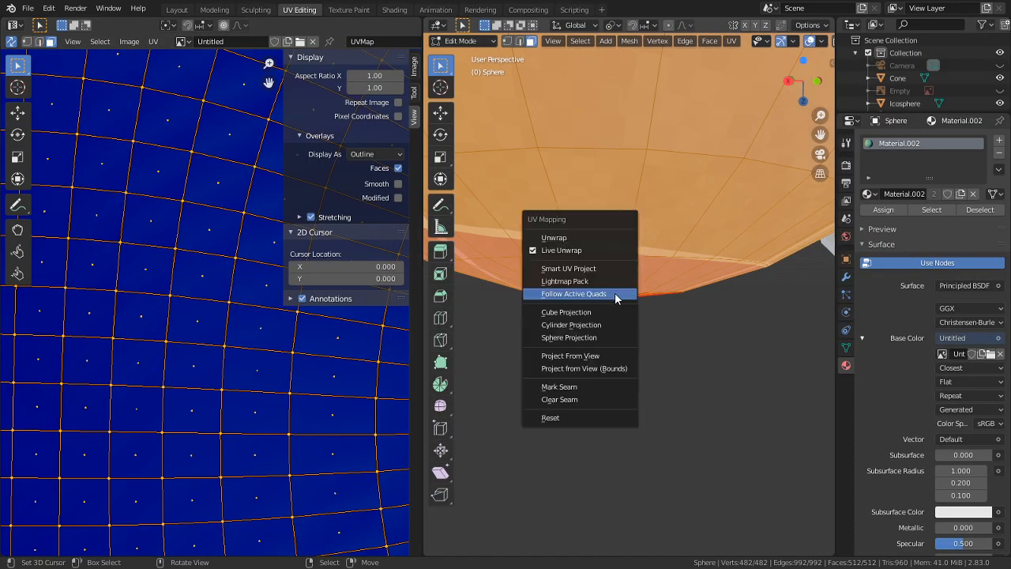
pyautogui.click(617, 298)
pyautogui.click(586, 333)
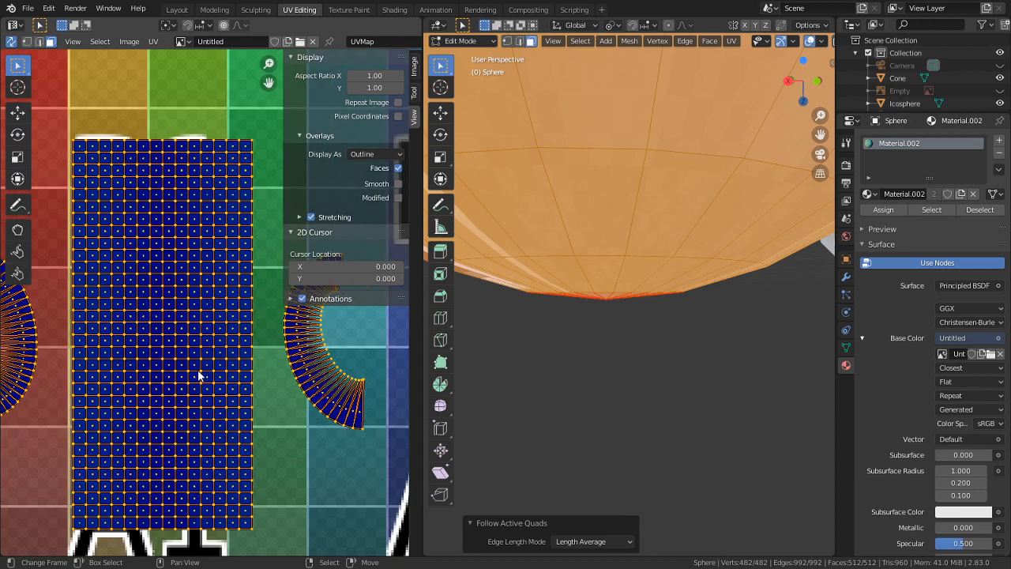
# - Circle-select the straightened quad grid in the UV layout and pin its UVs
pyautogui.click(199, 377)
pyautogui.press('c')
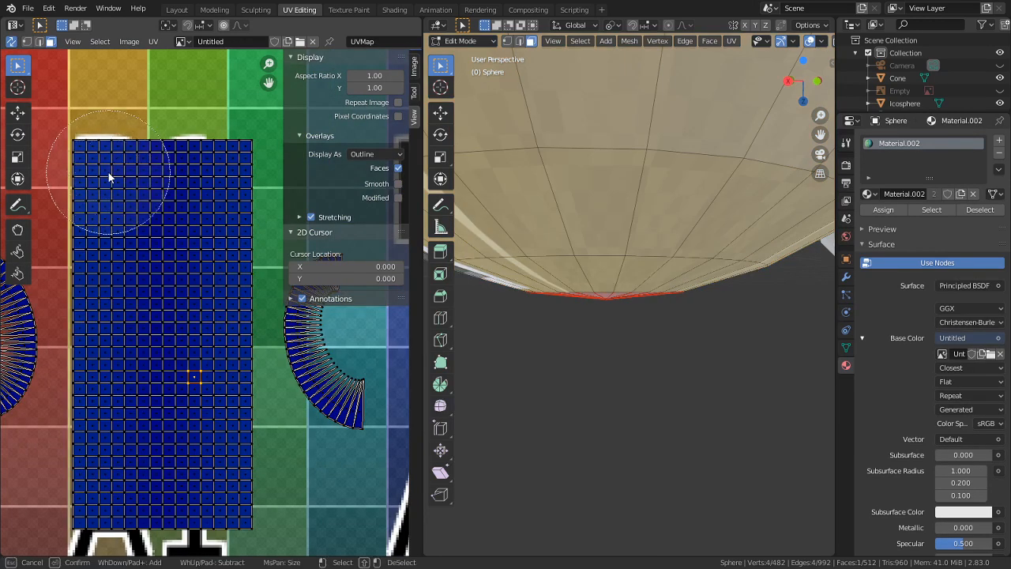
pyautogui.moveTo(169, 154)
pyautogui.mouseDown()
pyautogui.moveTo(147, 140)
pyautogui.moveTo(129, 332)
pyautogui.moveTo(130, 483)
pyautogui.moveTo(192, 403)
pyautogui.moveTo(197, 172)
pyautogui.mouseUp()
pyautogui.rightClick(184, 146)
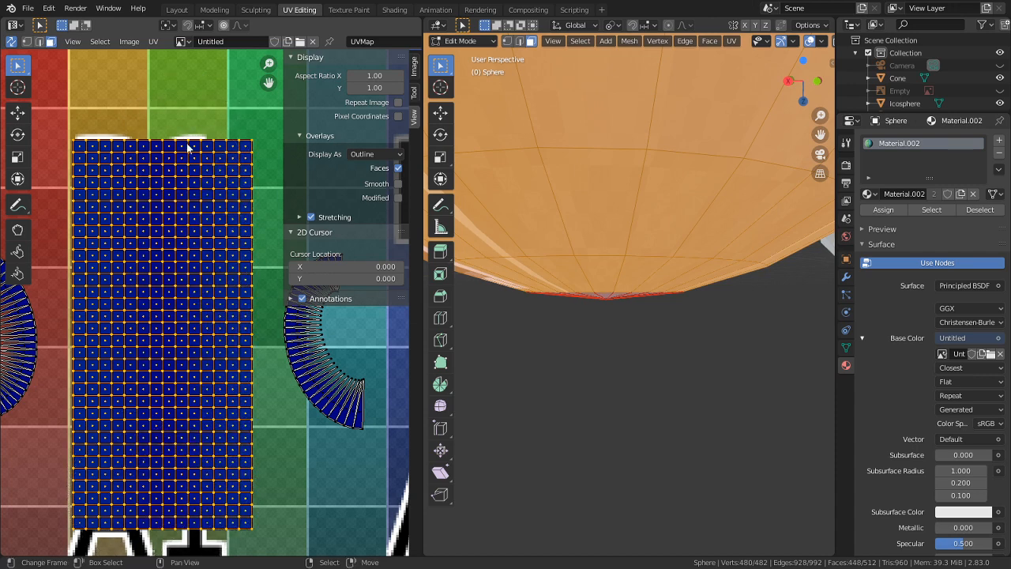
pyautogui.press('p')
# - Select all the sphere's faces and unwrap them so the pole triangles attach to the pinned quad grid
pyautogui.press('a')
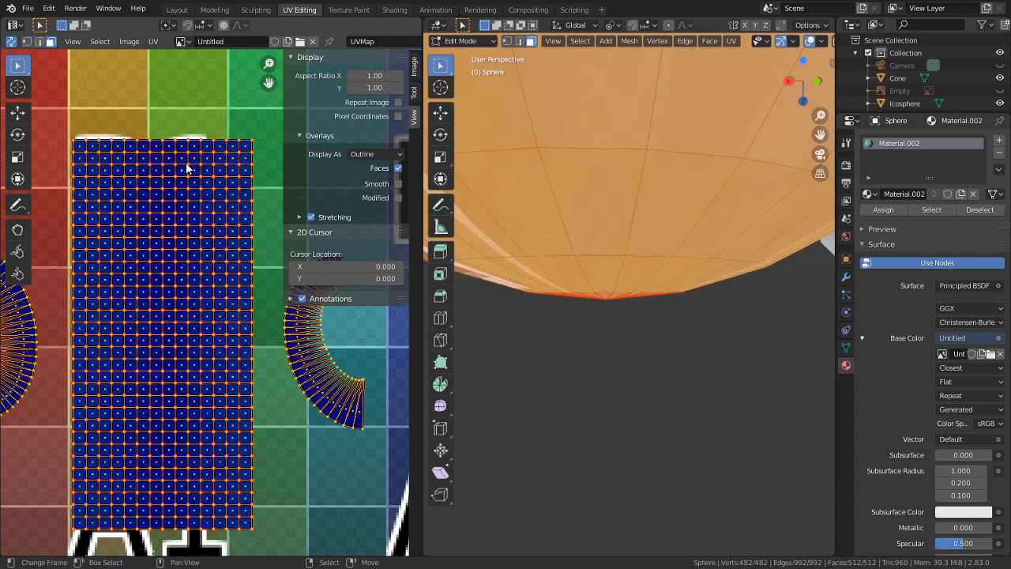
pyautogui.press('u')
pyautogui.hotkey('alt', 'a')
pyautogui.scroll(-6, 185, 172)
# - Rotate the whole UV island by 90 degrees and move it into the UV square's lower-left corner
pyautogui.write('a')
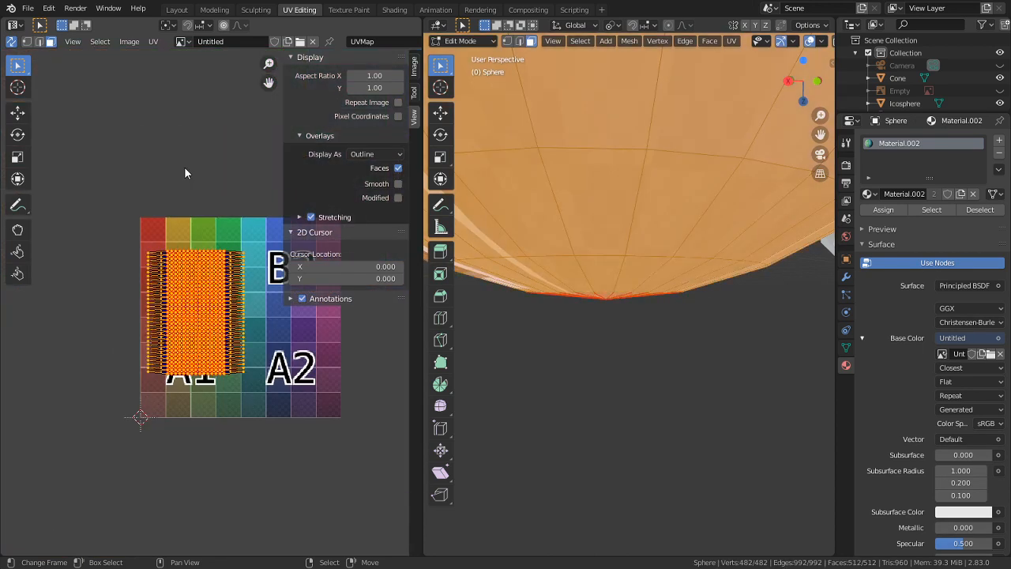
pyautogui.write('r90')
pyautogui.press('Return')
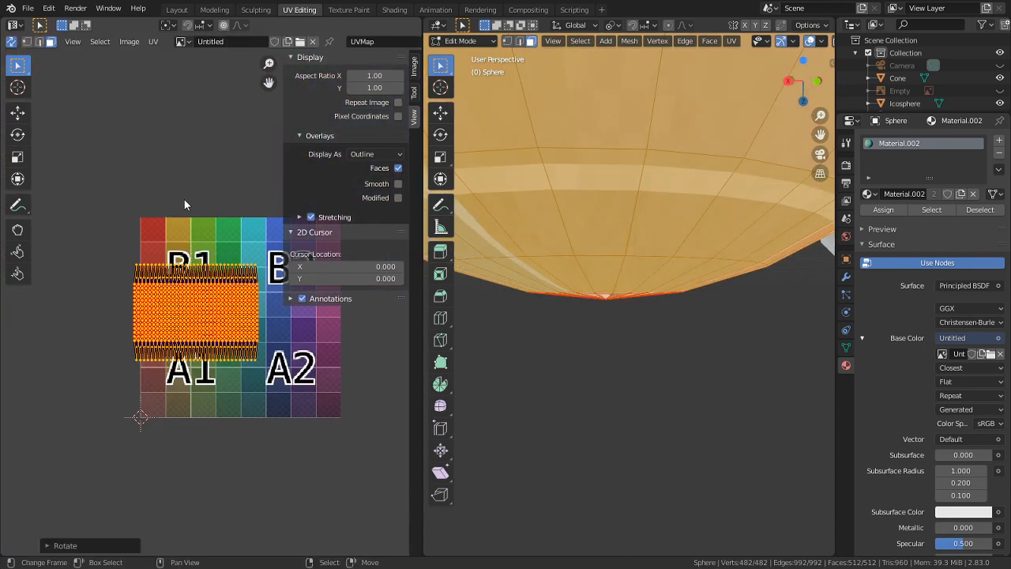
pyautogui.press('g')
pyautogui.click(241, 268)
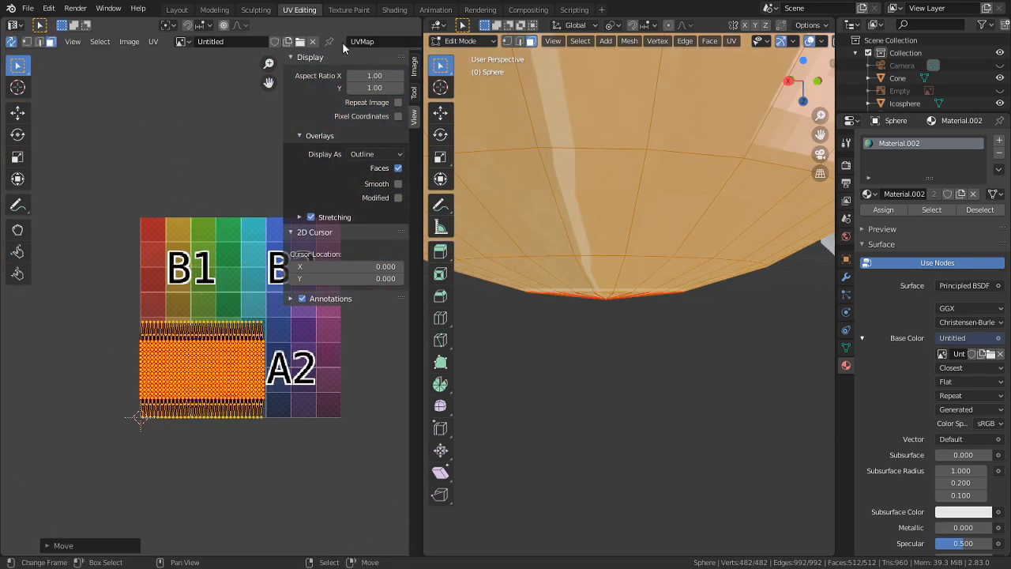
# - Set the UV pivot to 2D Cursor and scale the island up from the corner to fill the UV square
pyautogui.click(200, 25)
pyautogui.click(169, 26)
pyautogui.click(169, 25)
pyautogui.click(189, 69)
pyautogui.press('s')
pyautogui.click(223, 276)
pyautogui.hotkey('ctrl', 'z')
pyautogui.hotkey('ctrl', 'shift', 'z')
# - Examine the grid texture on the sphere in Object Mode, then return to Edit Mode to check the UV layout
pyautogui.scroll(-4, 528, 443)
pyautogui.press('Tab')
pyautogui.moveTo(528, 444); pyautogui.dragTo(777, 206, button='middle')
pyautogui.scroll(5, 777, 206)
pyautogui.moveTo(740, 249); pyautogui.dragTo(413, 293, button='middle')
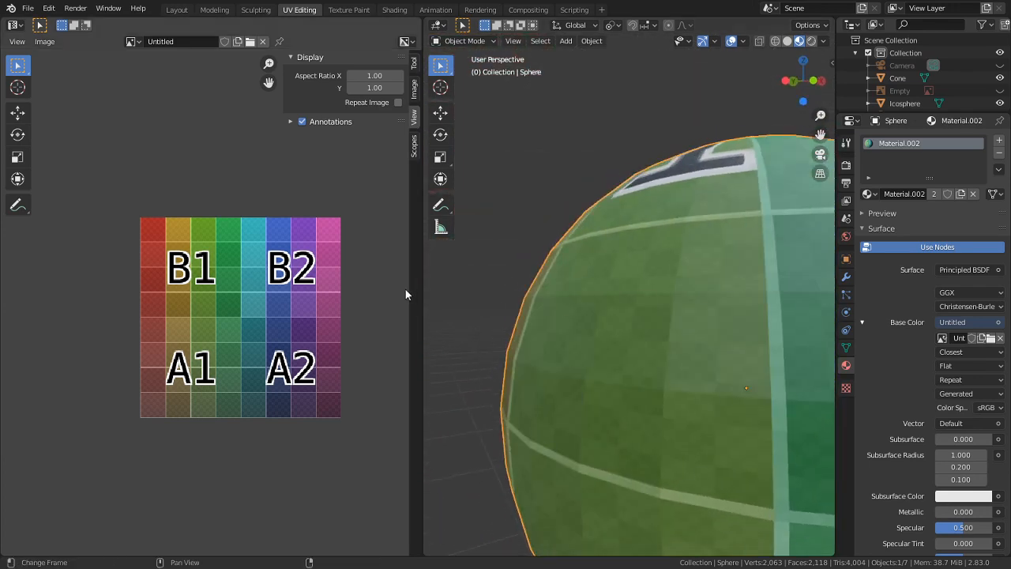
pyautogui.scroll(-4, 722, 334)
pyautogui.press('Tab')
pyautogui.scroll(-1, 663, 341)
pyautogui.keyDown('shift'); pyautogui.moveTo(663, 342); pyautogui.dragTo(570, 379, button='middle'); pyautogui.keyUp('shift')
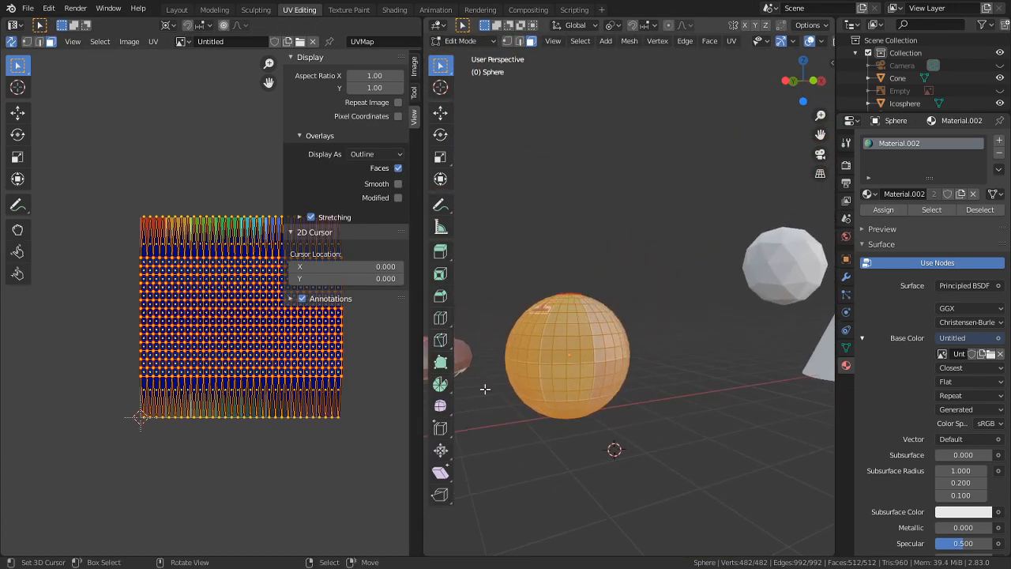
pyautogui.scroll(3, 273, 347)
pyautogui.moveTo(217, 285); pyautogui.dragTo(193, 333, button='middle')
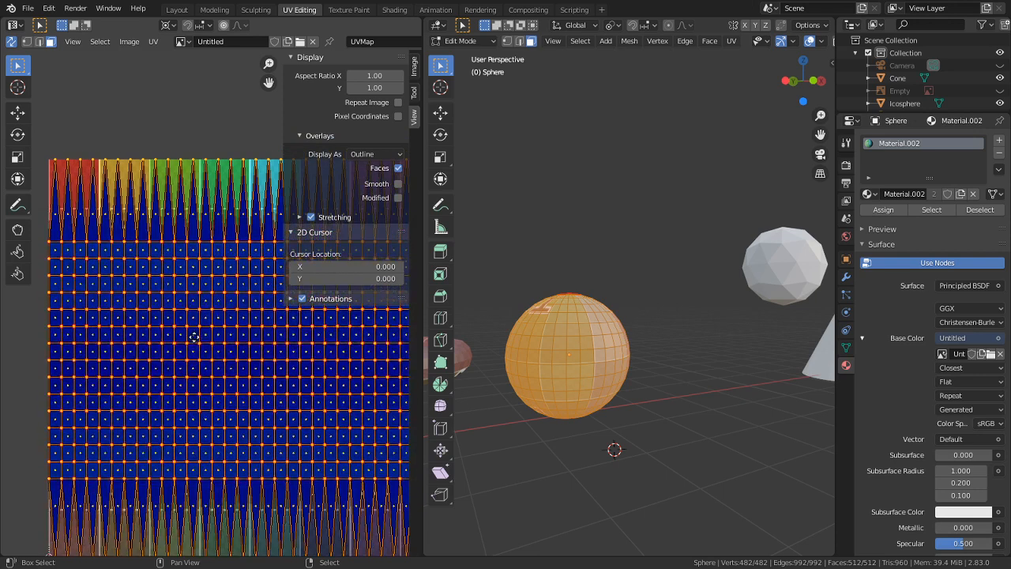
# - Select all the UVs, then scale and reposition the layout so it spans the full UV square
pyautogui.click(194, 334)
pyautogui.press('a')
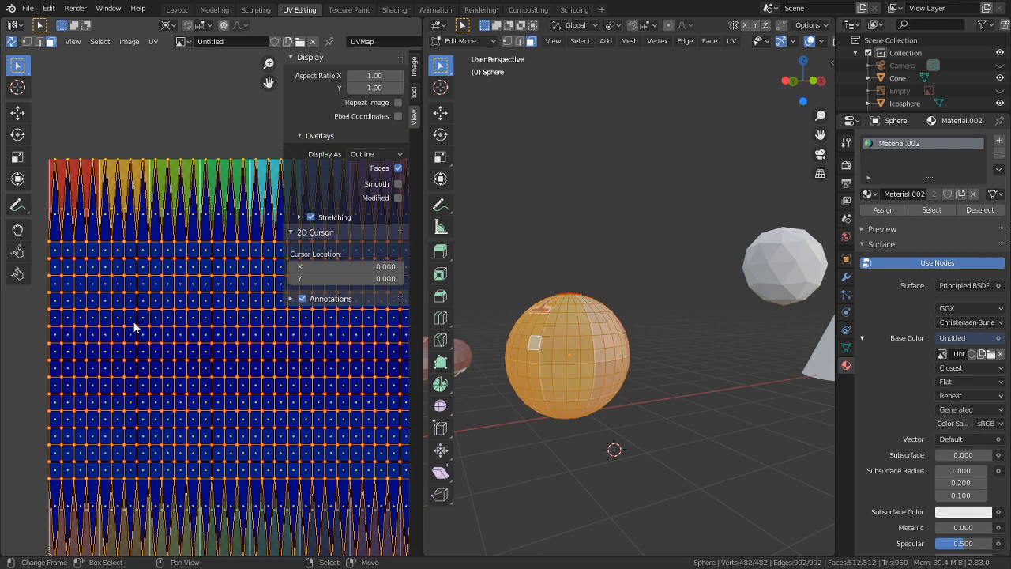
pyautogui.click(135, 325)
pyautogui.scroll(-1, 135, 325)
pyautogui.press('a')
pyautogui.press('s')
pyautogui.click(112, 206)
pyautogui.press('g')
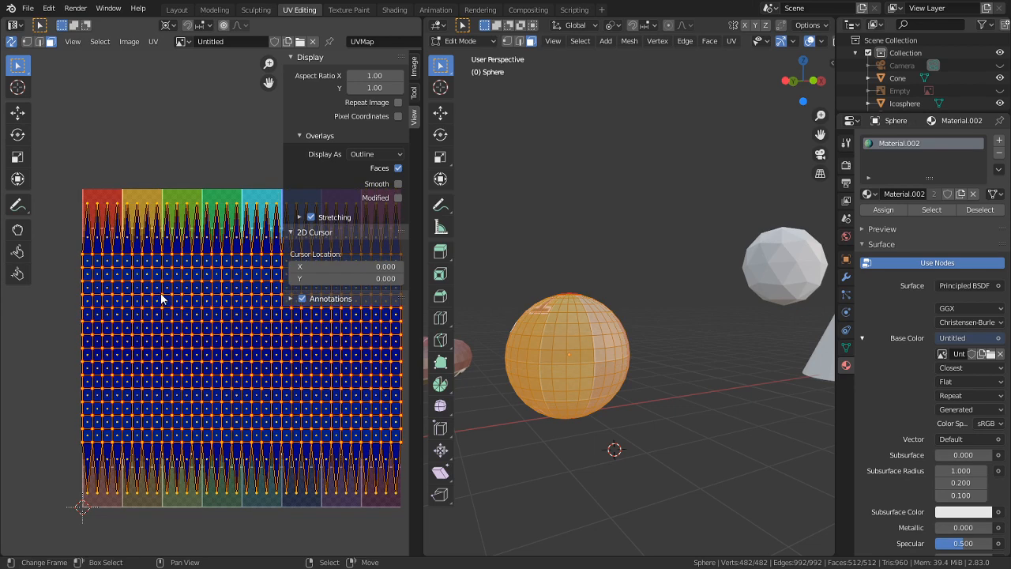
pyautogui.click(129, 356)
pyautogui.press('s')
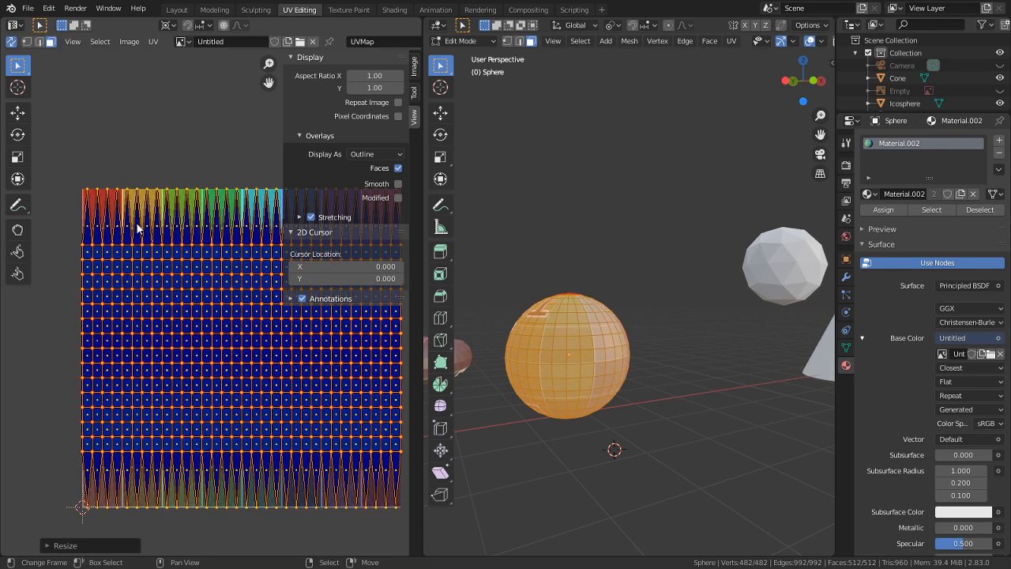
# - Return to Object Mode, check the sphere's texture from above, then select the icosphere and open it in Edit Mode
pyautogui.click(546, 335)
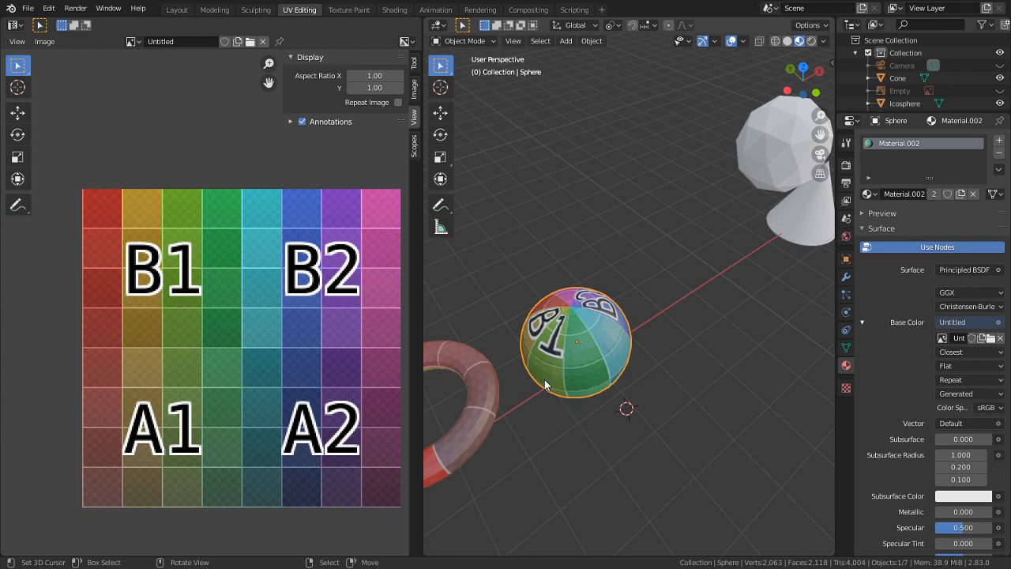
pyautogui.scroll(1, 563, 193)
pyautogui.keyDown('shift'); pyautogui.moveTo(621, 142); pyautogui.dragTo(443, 310, button='middle'); pyautogui.keyUp('shift')
pyautogui.scroll(-5, 443, 310)
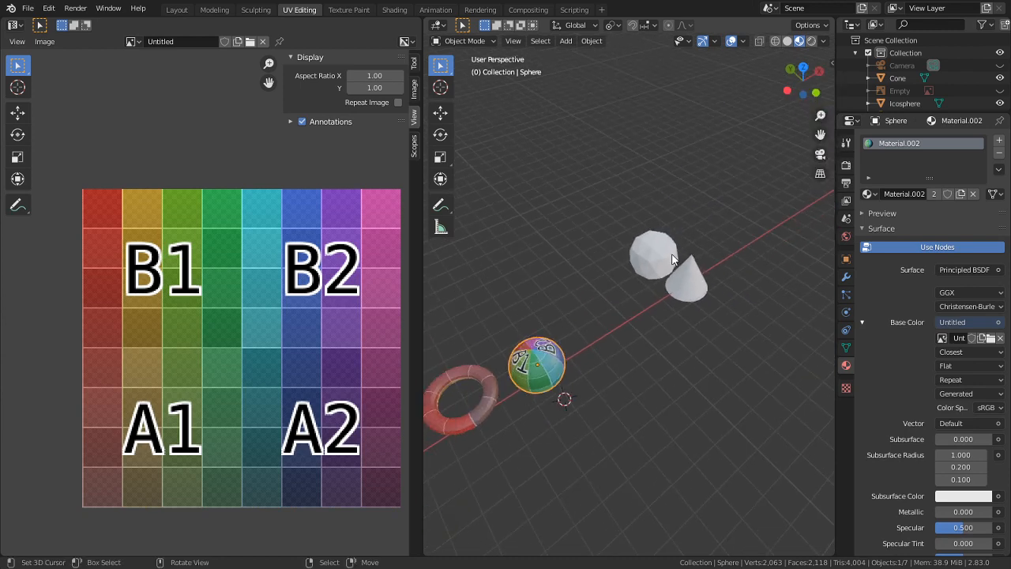
pyautogui.rightClick(672, 254)
pyautogui.press('Tab')
pyautogui.scroll(3, 672, 254)
pyautogui.keyDown('shift'); pyautogui.moveTo(696, 192); pyautogui.dragTo(565, 268, button='middle'); pyautogui.keyUp('shift')
pyautogui.scroll(4, 663, 239)
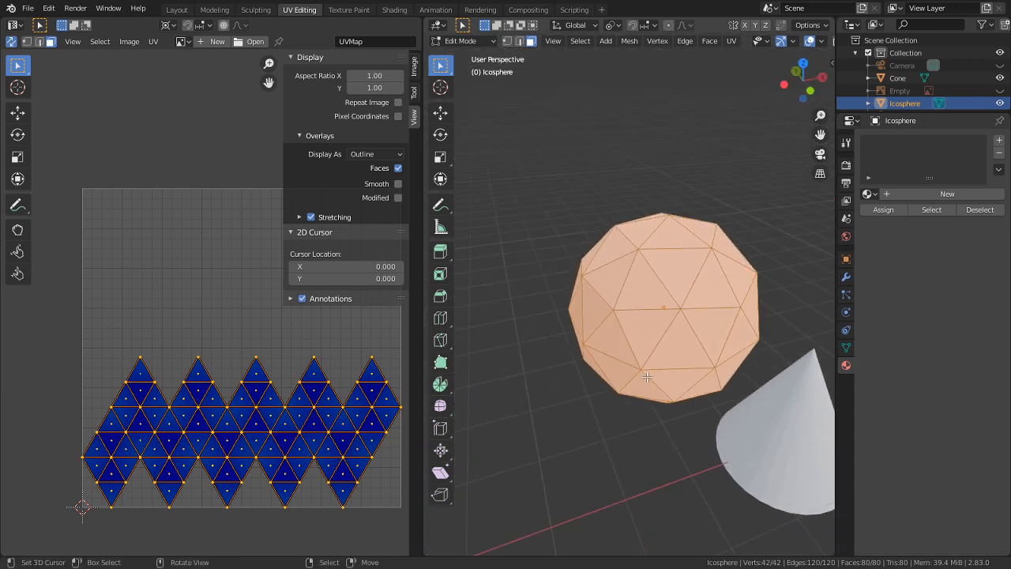
pyautogui.moveTo(604, 369); pyautogui.dragTo(624, 335, button='middle')
pyautogui.hotkey('ctrl', 'space')
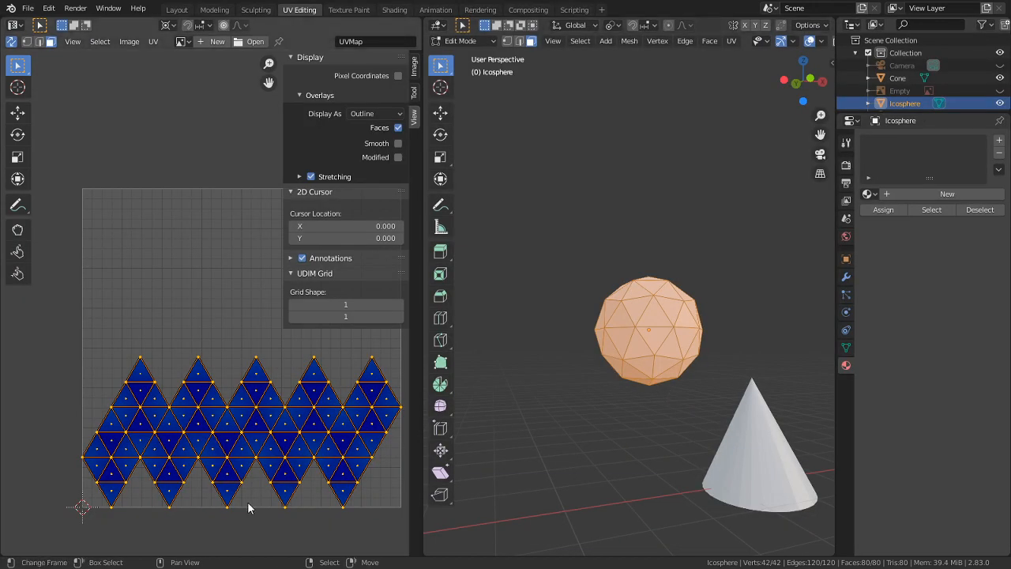
pyautogui.scroll(3, 248, 502)
pyautogui.moveTo(150, 436); pyautogui.dragTo(170, 259, button='middle')
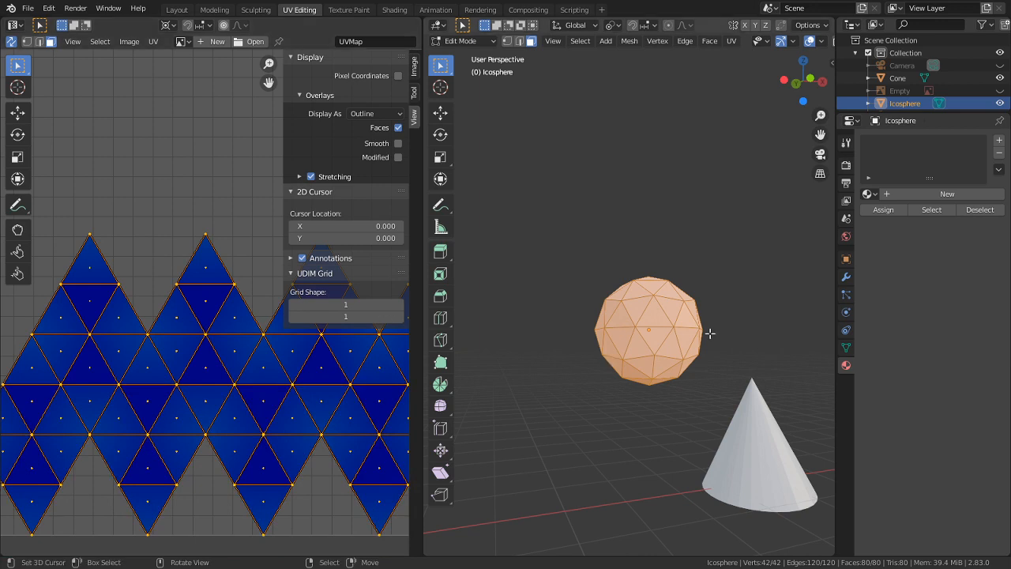
# - Try to select an edge loop on the icosphere in edge select mode
pyautogui.scroll(2, 711, 334)
pyautogui.click(656, 324)
pyautogui.keyDown('alt'); pyautogui.click(655, 324); pyautogui.keyUp('alt')
pyautogui.keyDown('alt'); pyautogui.click(647, 314); pyautogui.keyUp('alt')
pyautogui.moveTo(655, 319); pyautogui.dragTo(591, 340, button='middle')
pyautogui.scroll(-3, 638, 328)
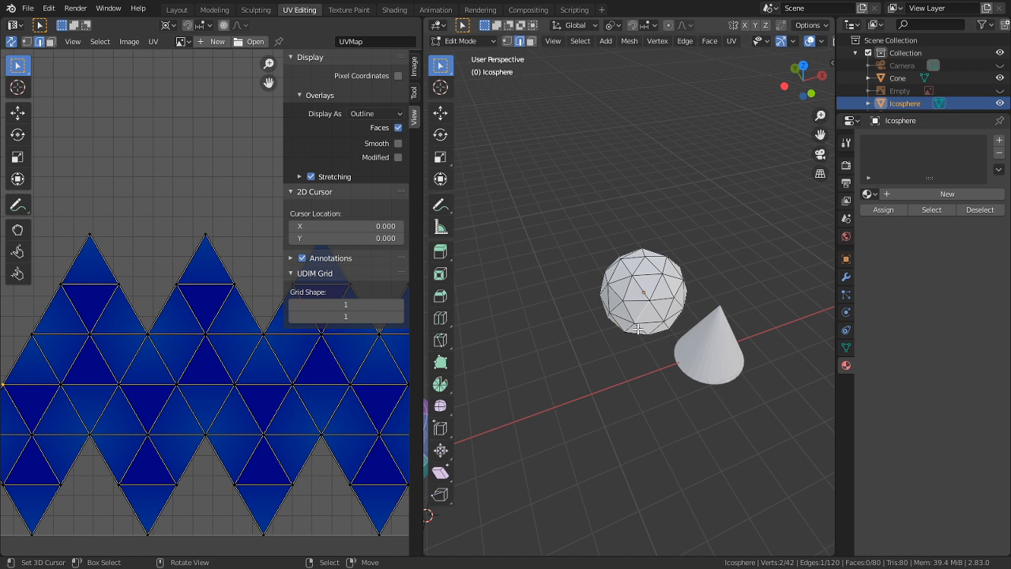
pyautogui.moveTo(732, 219); pyautogui.dragTo(676, 336, button='middle')
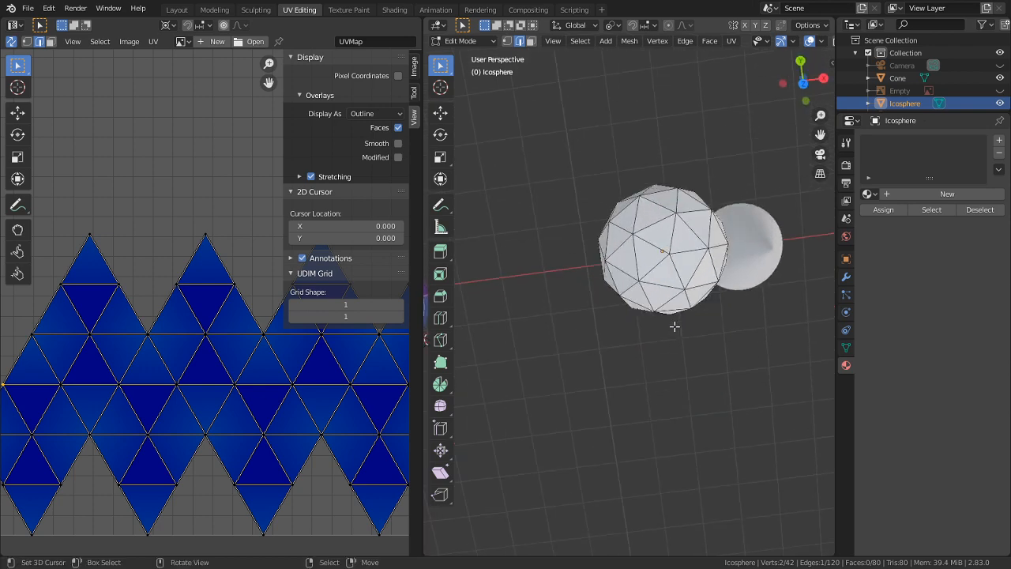
pyautogui.moveTo(646, 278); pyautogui.dragTo(629, 328, button='middle')
pyautogui.moveTo(662, 235); pyautogui.dragTo(658, 276, button='middle')
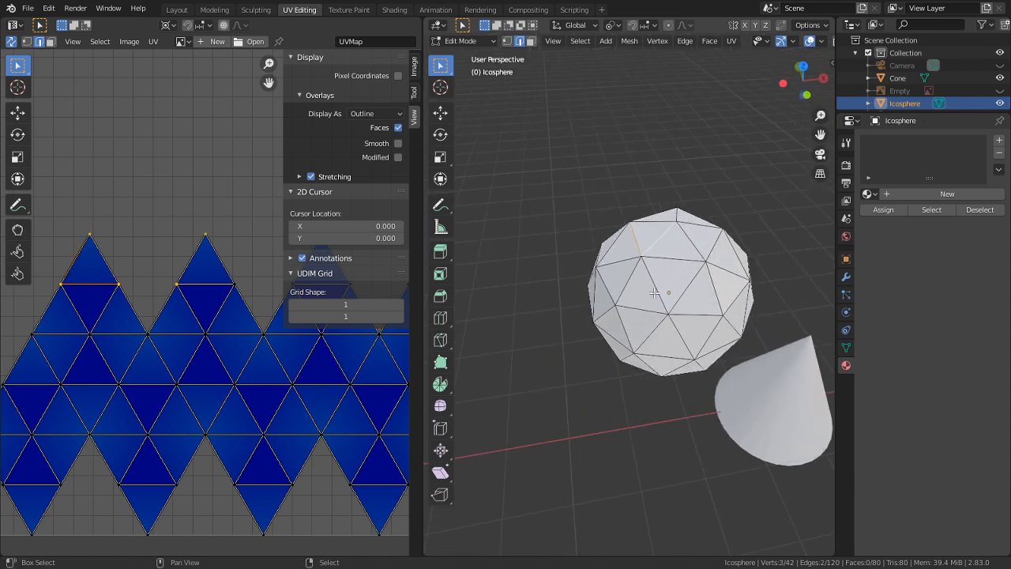
# - Select a connected path of four edges running down the icosphere and mark it as a seam
pyautogui.click(624, 290)
pyautogui.keyDown('ctrl'); pyautogui.click(694, 319); pyautogui.keyUp('ctrl')
pyautogui.hotkey('ctrl', 'e')
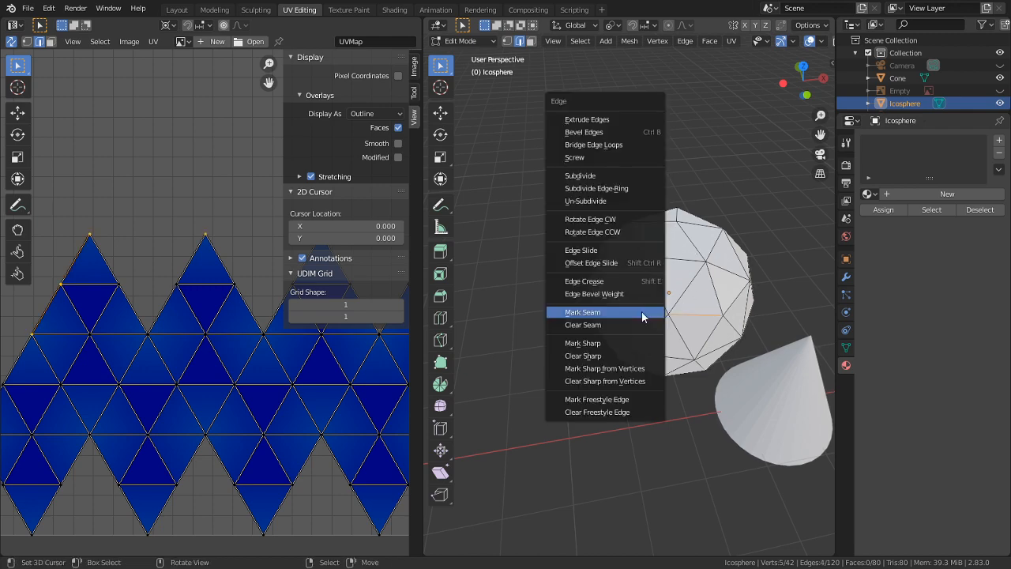
pyautogui.click(642, 312)
# - Continue the seam along the icosphere's lower edges and maximize the UV editor
pyautogui.moveTo(619, 337); pyautogui.dragTo(646, 392, button='middle')
pyautogui.hotkey('ctrl', 'e')
pyautogui.click(655, 427)
pyautogui.keyDown('shift'); pyautogui.click(644, 417); pyautogui.keyUp('shift')
pyautogui.keyDown('shift'); pyautogui.click(674, 438); pyautogui.keyUp('shift')
pyautogui.keyDown('shift'); pyautogui.click(676, 442); pyautogui.keyUp('shift')
pyautogui.hotkey('ctrl', 'e')
pyautogui.click(680, 436)
pyautogui.moveTo(680, 435); pyautogui.dragTo(664, 418, button='middle')
pyautogui.scroll(-2, 249, 450)
pyautogui.hotkey('ctrl', 'space')
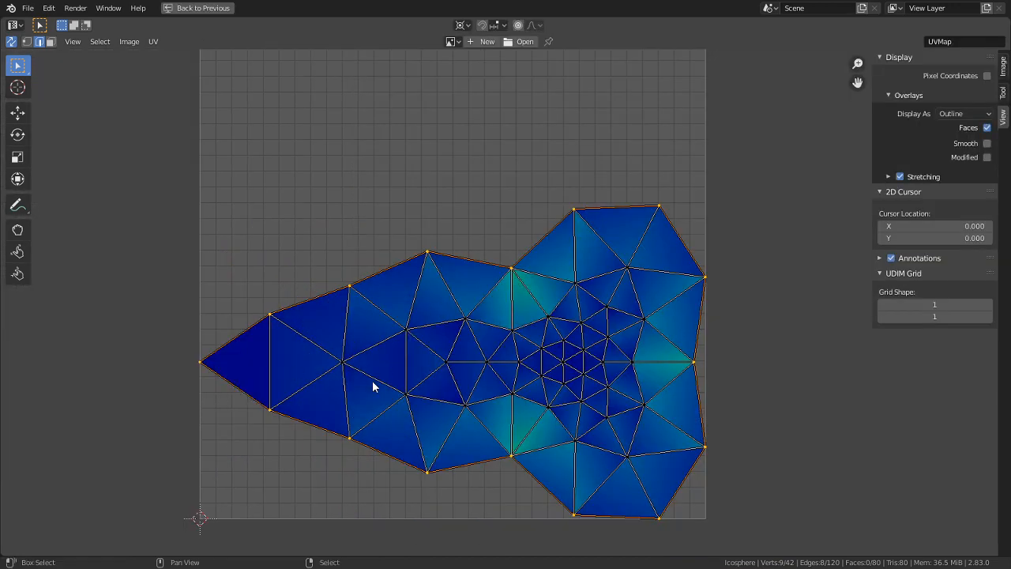
# - Mark seams one by one on edges along both sides of the UV island's narrow part
pyautogui.click(456, 289)
pyautogui.hotkey('ctrl', 'e')
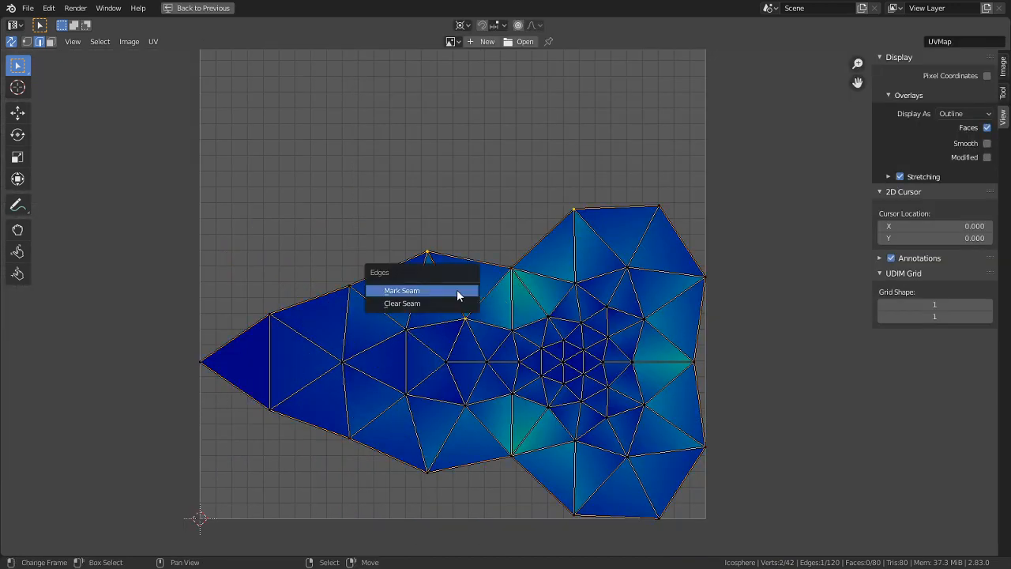
pyautogui.click(456, 289)
pyautogui.moveTo(416, 324); pyautogui.dragTo(419, 386, button='middle')
pyautogui.rightClick(450, 329)
pyautogui.hotkey('ctrl', 'e')
pyautogui.click(450, 331)
pyautogui.hotkey('ctrl', 'e')
pyautogui.click(534, 280)
# - Mark a seam on the inner edge at the island's opposite neck corner to mirror the previous cut
pyautogui.moveTo(535, 282); pyautogui.dragTo(557, 348, button='middle')
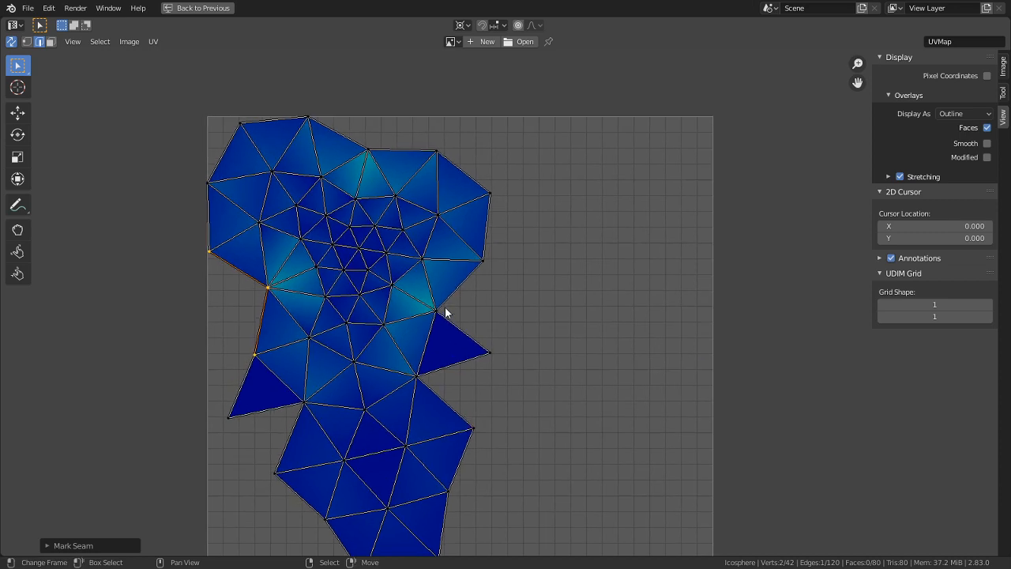
pyautogui.click(424, 314)
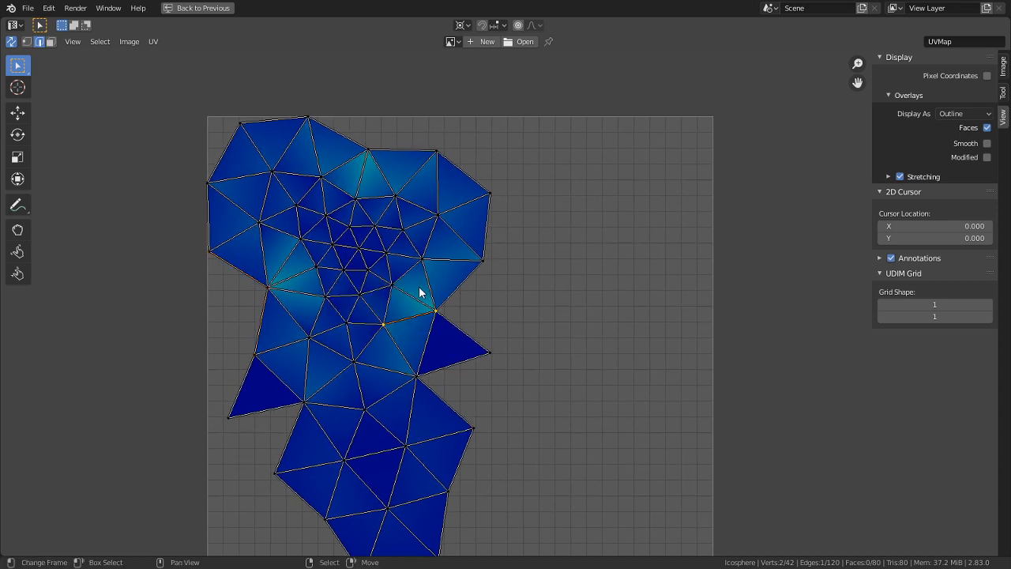
pyautogui.hotkey('ctrl', 'e')
pyautogui.click(418, 301)
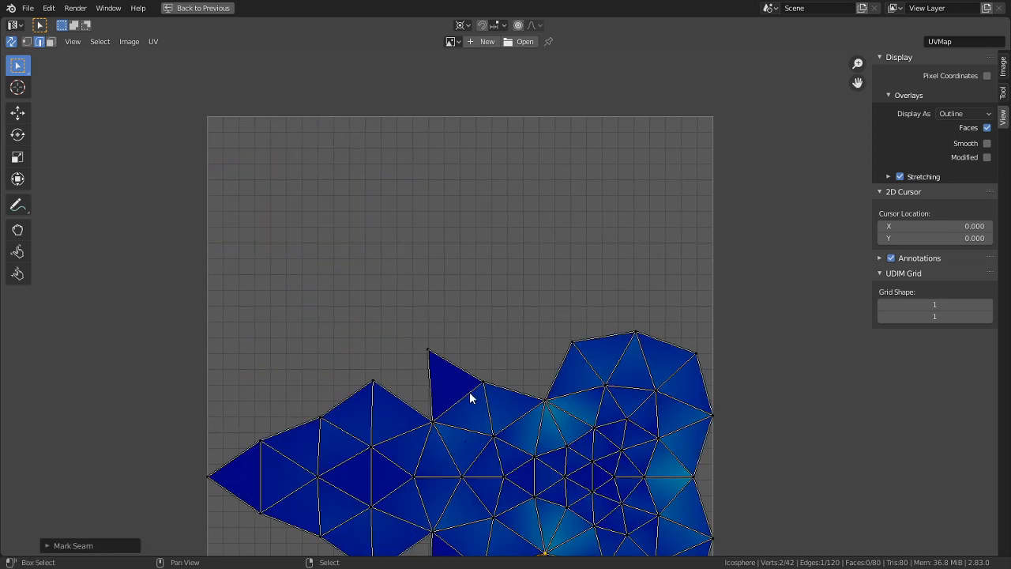
# - Mark a seam on the inner edge starting at the notch beside the protruding side triangle
pyautogui.moveTo(461, 345); pyautogui.dragTo(449, 305, button='middle')
pyautogui.scroll(3, 447, 308)
pyautogui.moveTo(398, 411); pyautogui.dragTo(448, 296, button='middle')
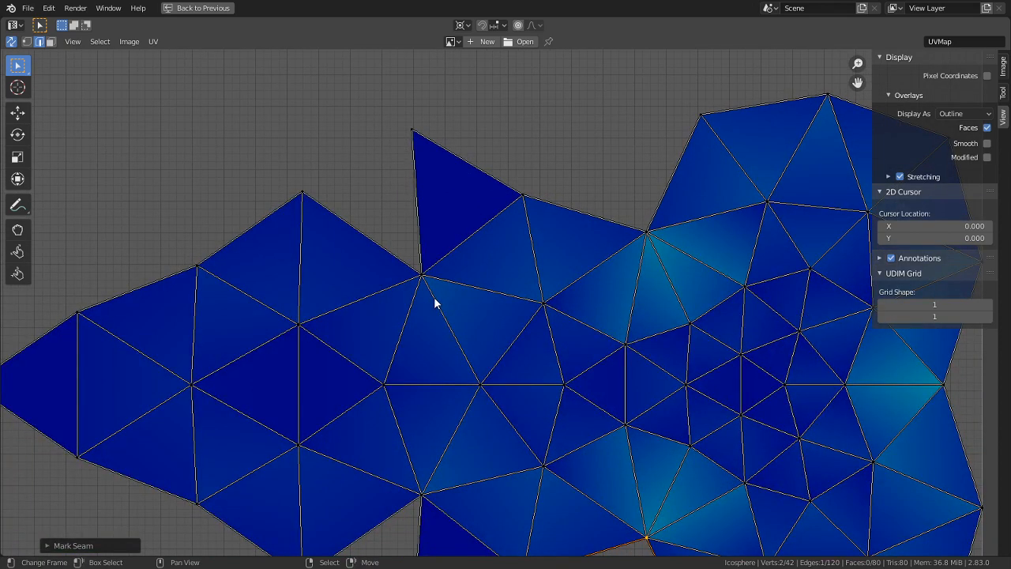
pyautogui.hotkey('ctrl', 'e')
pyautogui.click(435, 299)
pyautogui.moveTo(435, 332); pyautogui.dragTo(454, 365, button='middle')
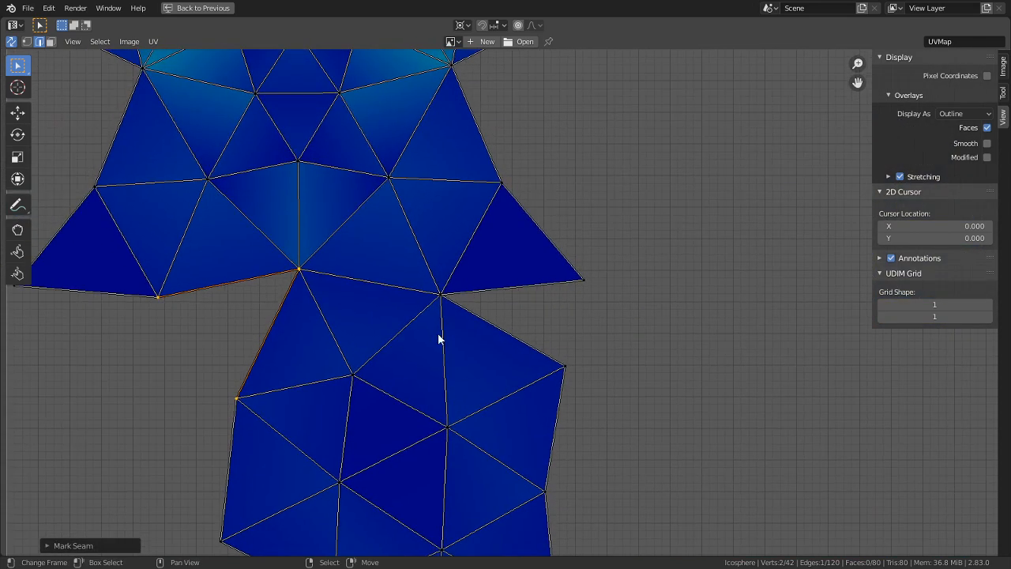
pyautogui.scroll(-4, 510, 323)
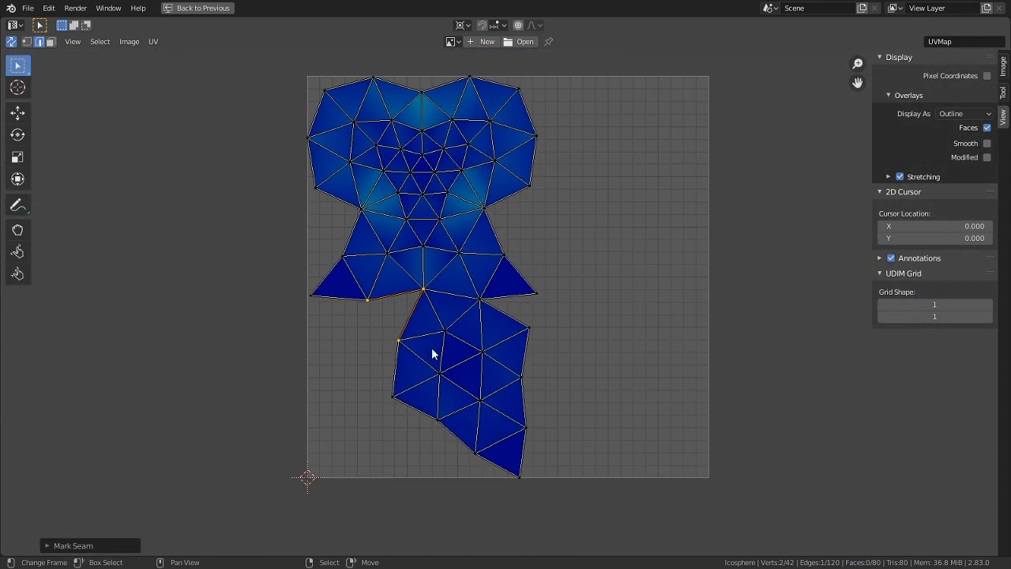
pyautogui.scroll(1, 384, 381)
pyautogui.moveTo(380, 267); pyautogui.dragTo(466, 366, button='middle')
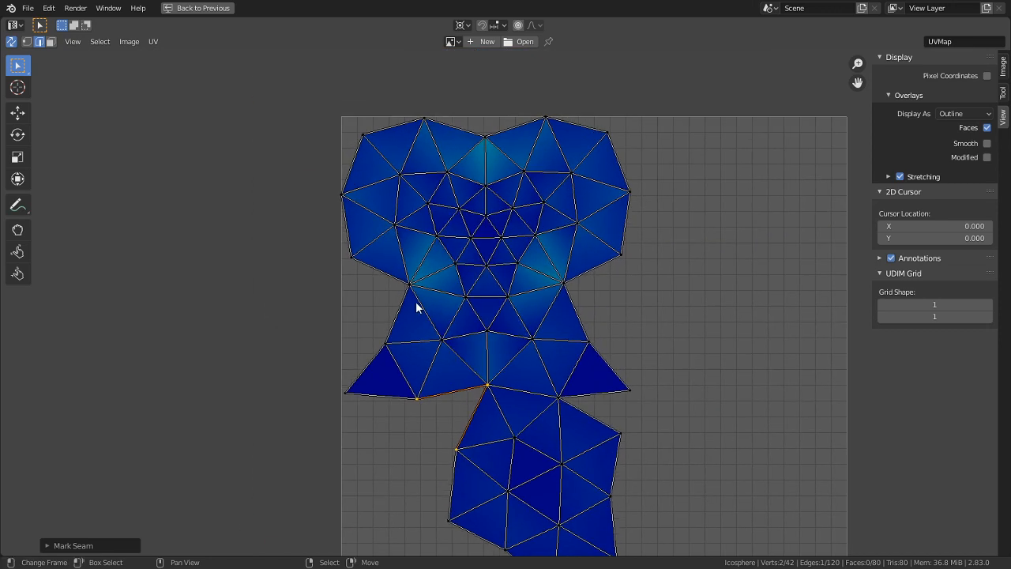
# - Clear the seam between the right side triangle and the island's lower strip
pyautogui.click(420, 312)
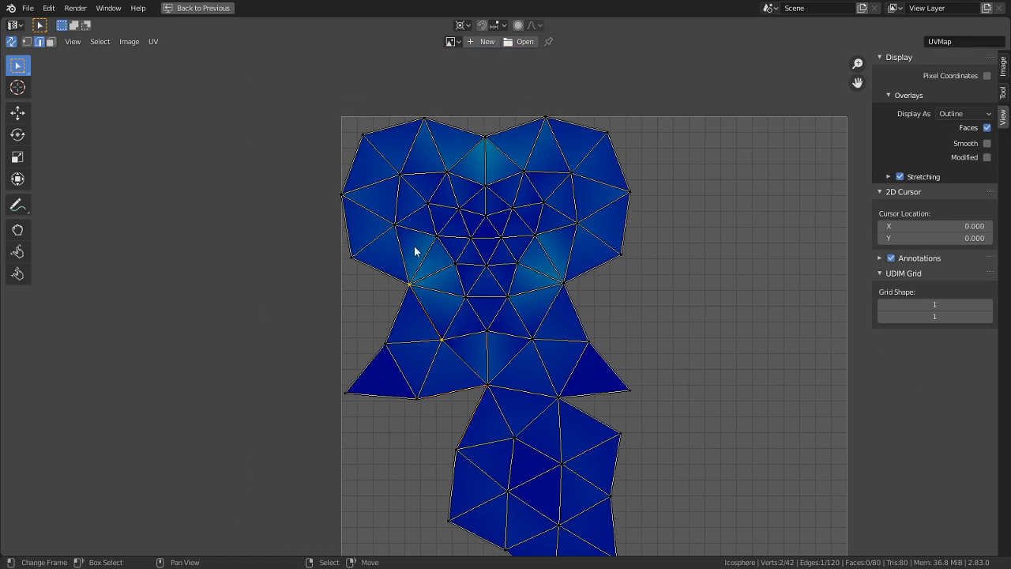
pyautogui.moveTo(544, 357); pyautogui.dragTo(505, 220, button='middle')
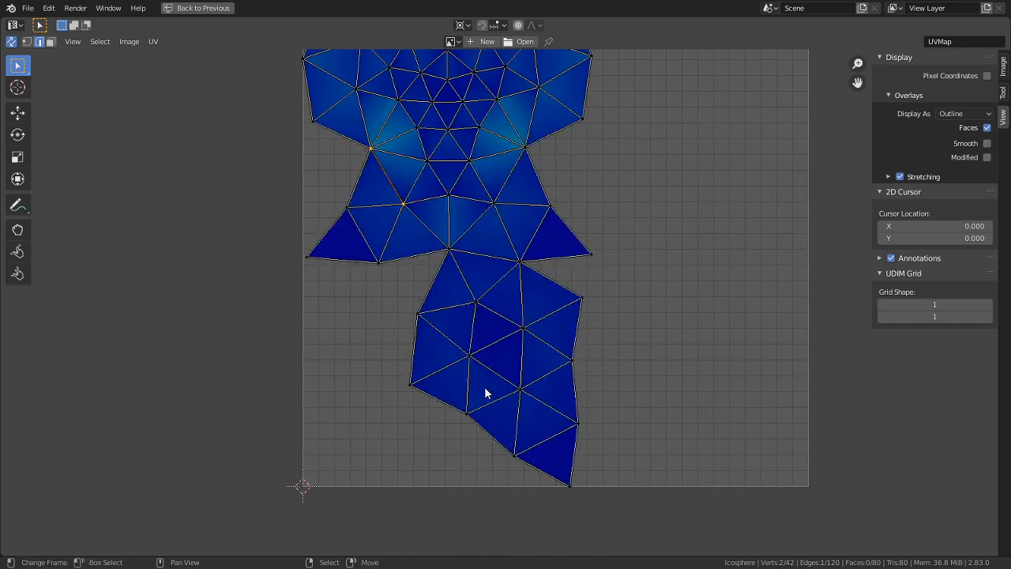
pyautogui.hotkey('ctrl', 'e')
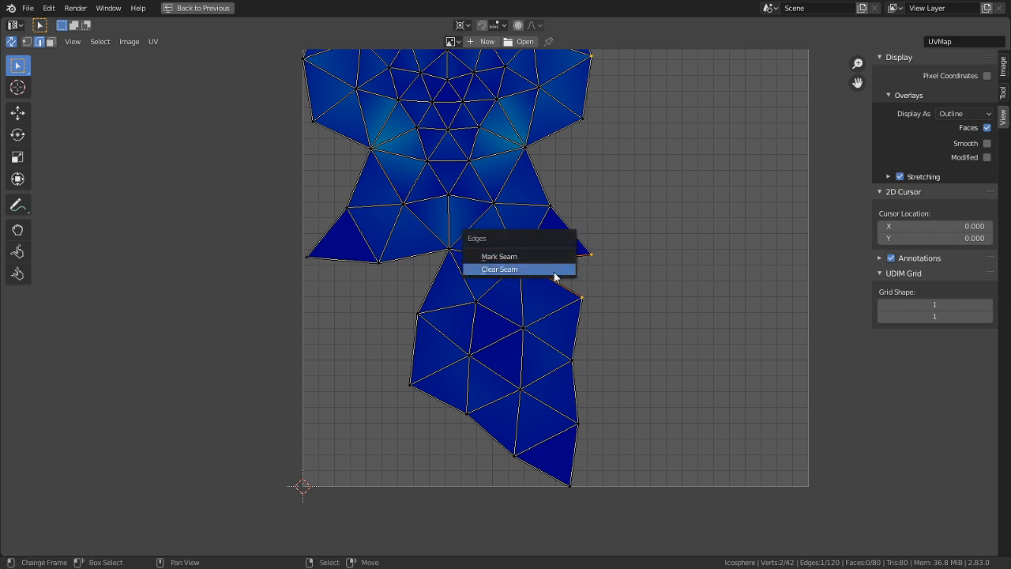
pyautogui.press('m')
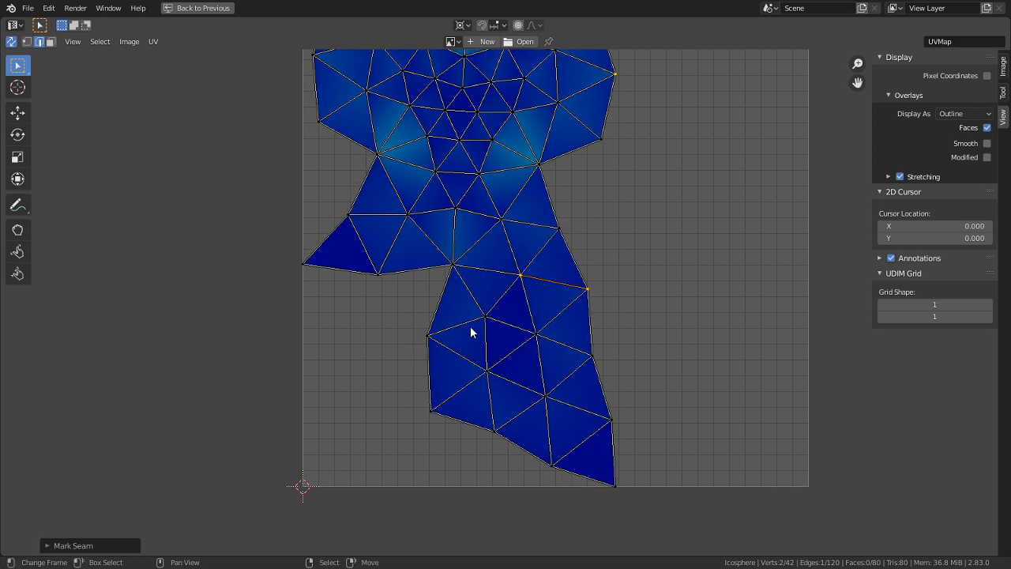
# - Mark seams on two consecutive inner edges of the lower strip, cutting inward from its lower-left corner
pyautogui.click(463, 397)
pyautogui.hotkey('ctrl', 'e')
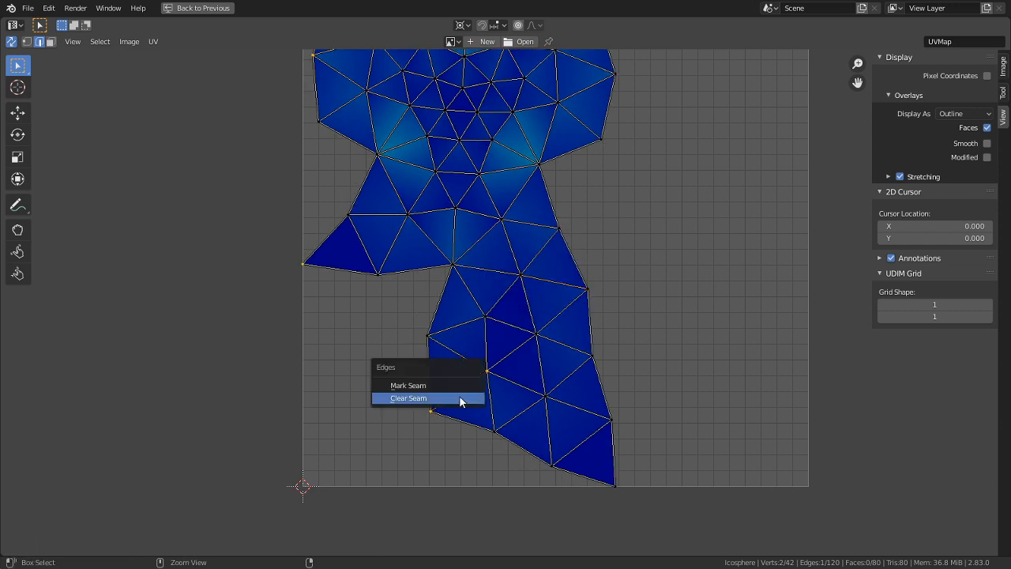
pyautogui.click(440, 386)
pyautogui.click(501, 368)
pyautogui.hotkey('ctrl', 'e')
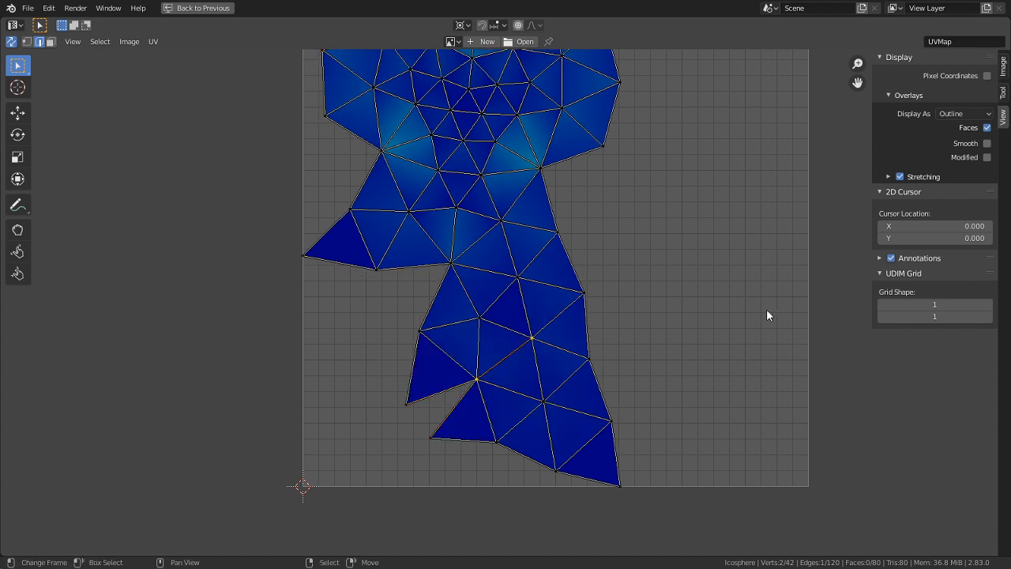
pyautogui.hotkey('ctrl', 'e')
pyautogui.click(542, 342)
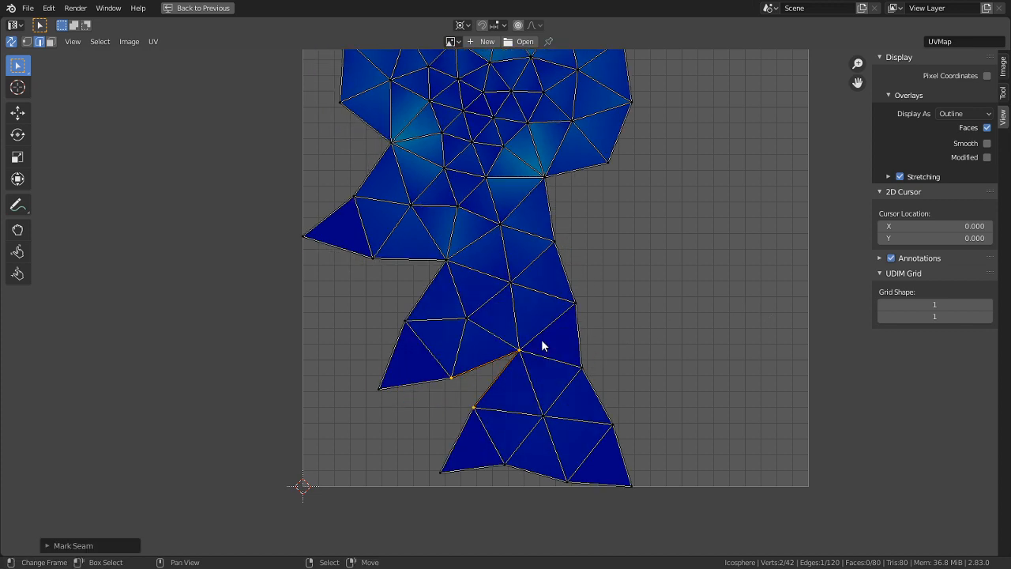
# - Mark a seam on the edge linking the new cut to the strip's outer boundary to detach the strip's end
pyautogui.click(578, 294)
pyautogui.hotkey('ctrl', 'e')
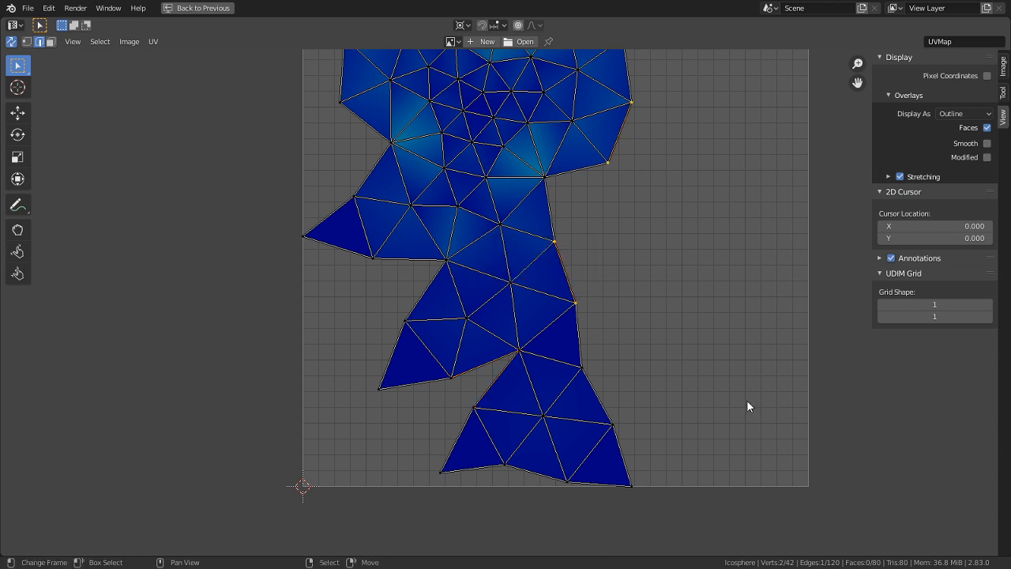
pyautogui.hotkey('ctrl', 'e')
pyautogui.click(551, 339)
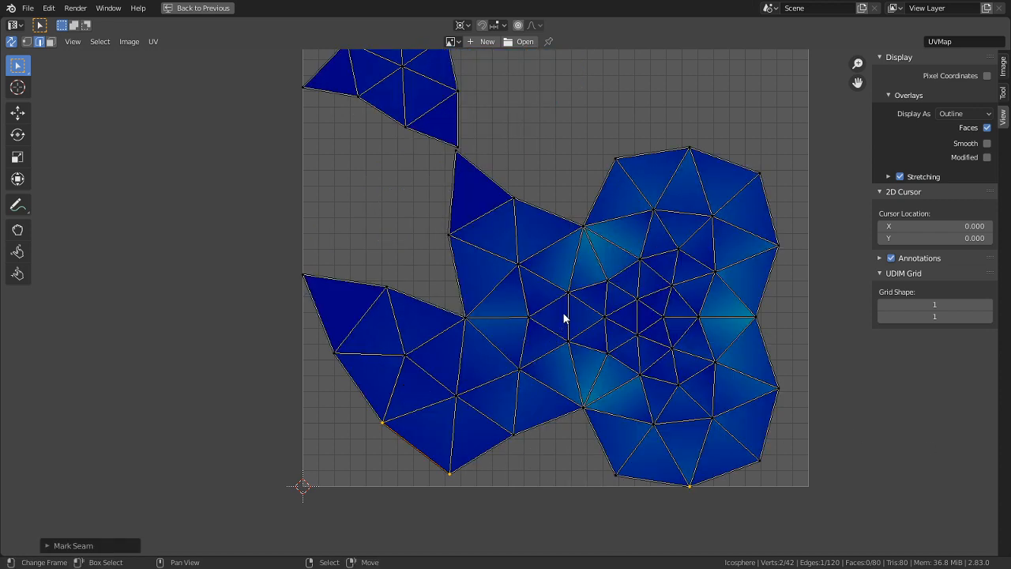
# - Try to mark seams on the two inner edges running from the notch between the branches to the nearest neck corner
pyautogui.moveTo(527, 289); pyautogui.dragTo(528, 395, button='middle')
pyautogui.keyDown('shift'); pyautogui.click(530, 374); pyautogui.keyUp('shift')
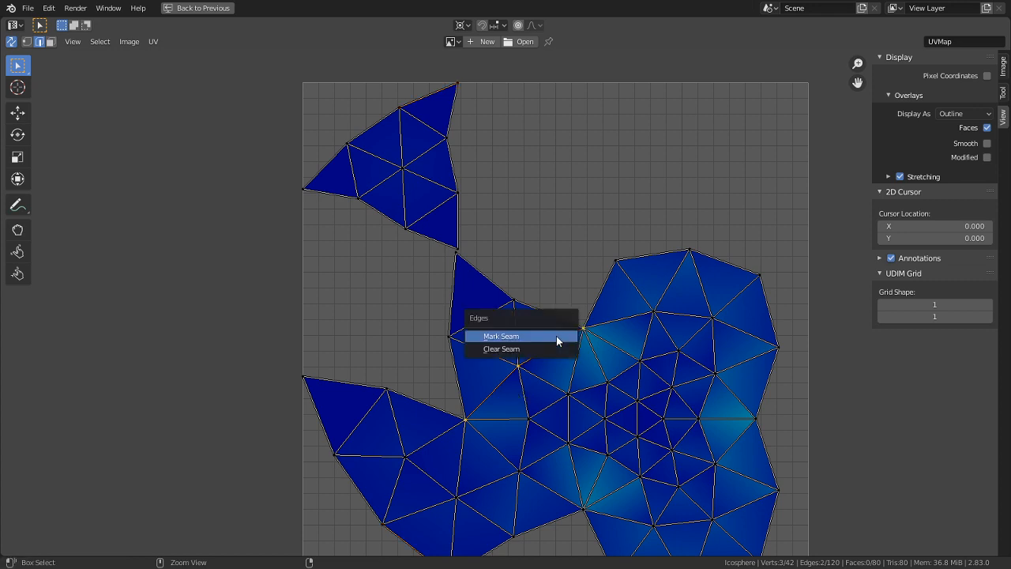
pyautogui.hotkey('ctrl', 'e')
pyautogui.click(557, 341)
pyautogui.rightClick(761, 436)
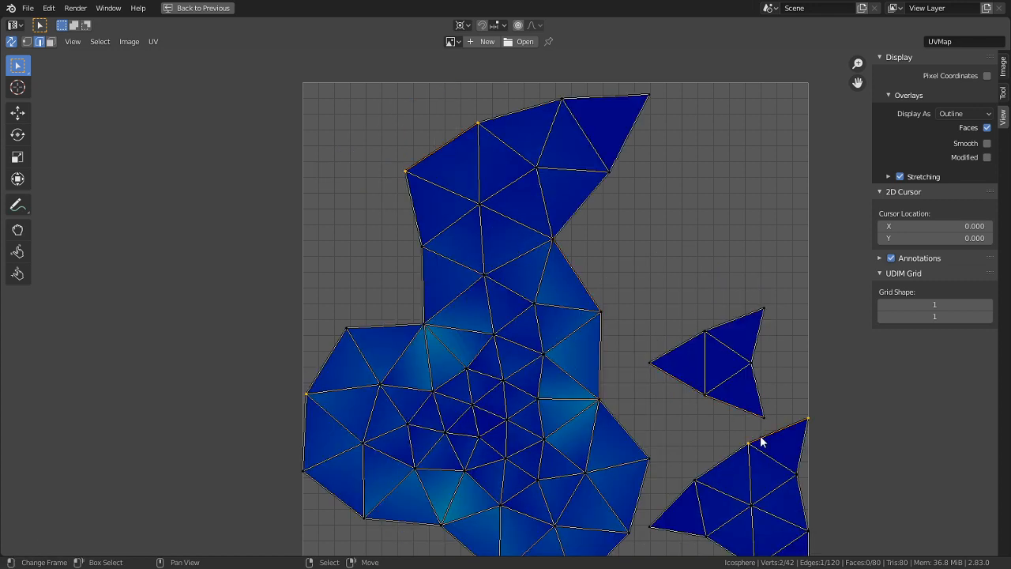
# - Undo the seam cut between the branch notch and the neck corner
pyautogui.scroll(-3, 772, 396)
pyautogui.hotkey('ctrl', 'z')
pyautogui.hotkey('ctrl', 'z')
pyautogui.hotkey('ctrl', 'z')
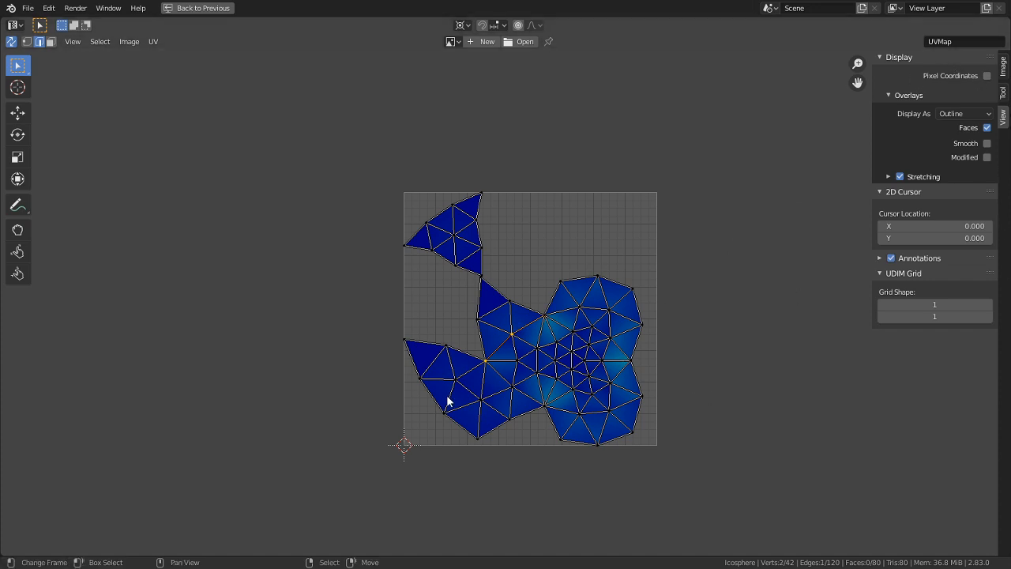
# - Inspect the seams on the icosphere in the 3D view with the whole mesh selected, and return to the full-size UV editor
pyautogui.hotkey('ctrl', 'space')
pyautogui.scroll(-4, 508, 399)
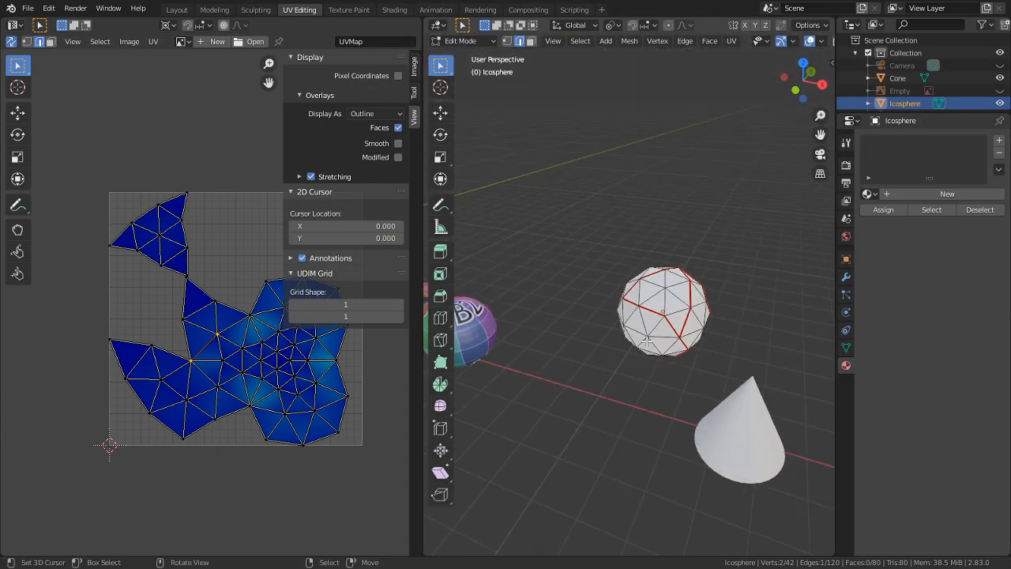
pyautogui.moveTo(594, 397); pyautogui.dragTo(672, 327, button='middle')
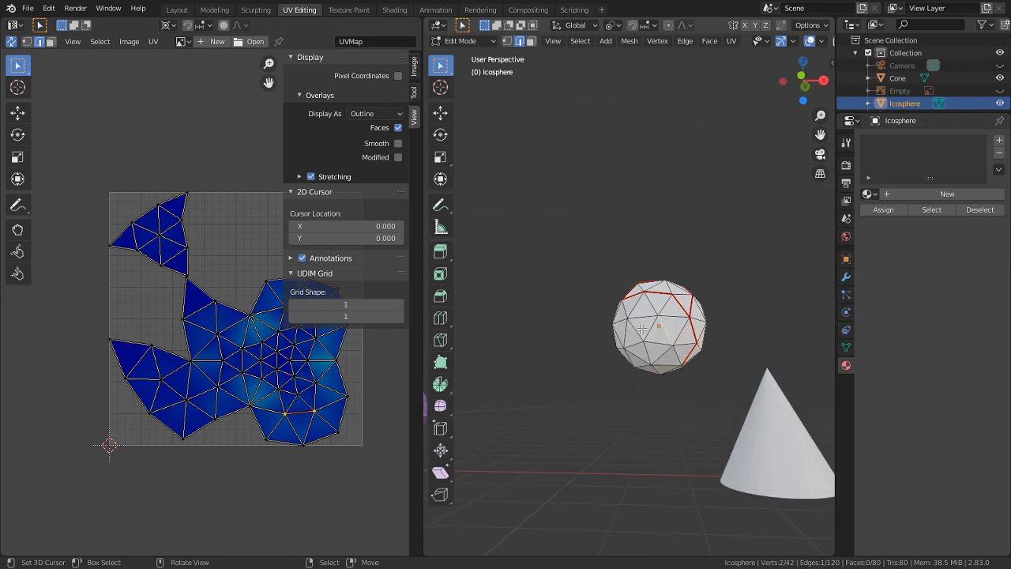
pyautogui.press('a')
pyautogui.scroll(2, 126, 459)
pyautogui.hotkey('ctrl', 'space')
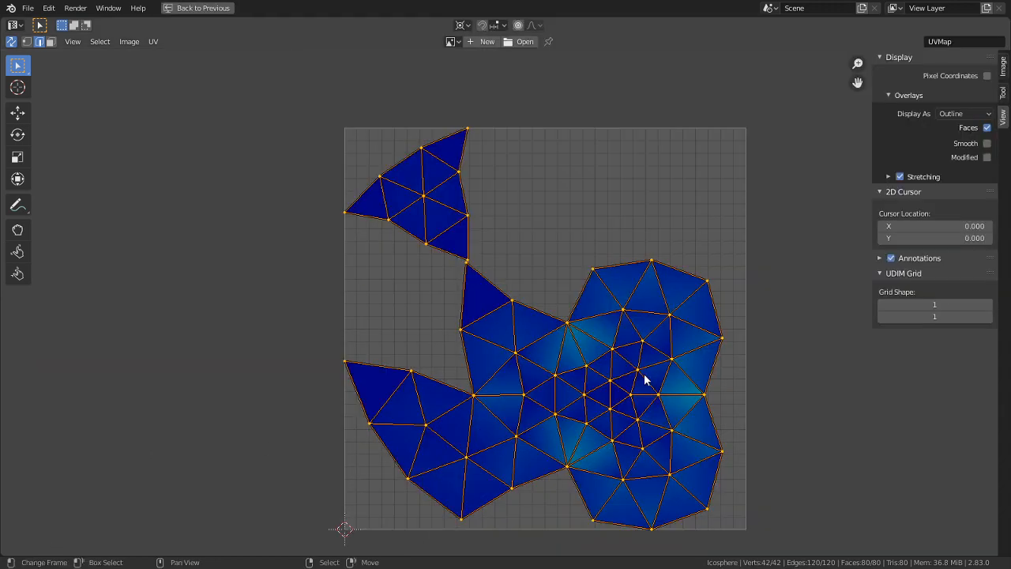
# - Mark a seam on the inner edge at the far notch between the island's two rounded lobes
pyautogui.rightClick(499, 309)
pyautogui.moveTo(484, 409); pyautogui.dragTo(344, 324, button='middle')
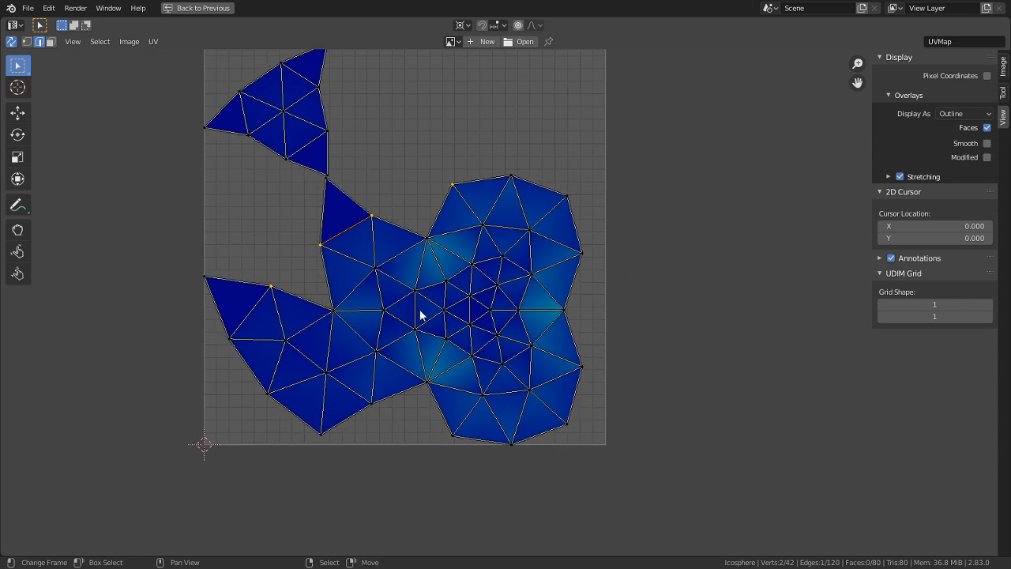
pyautogui.rightClick(536, 304)
pyautogui.hotkey('ctrl', 'e')
pyautogui.click(535, 303)
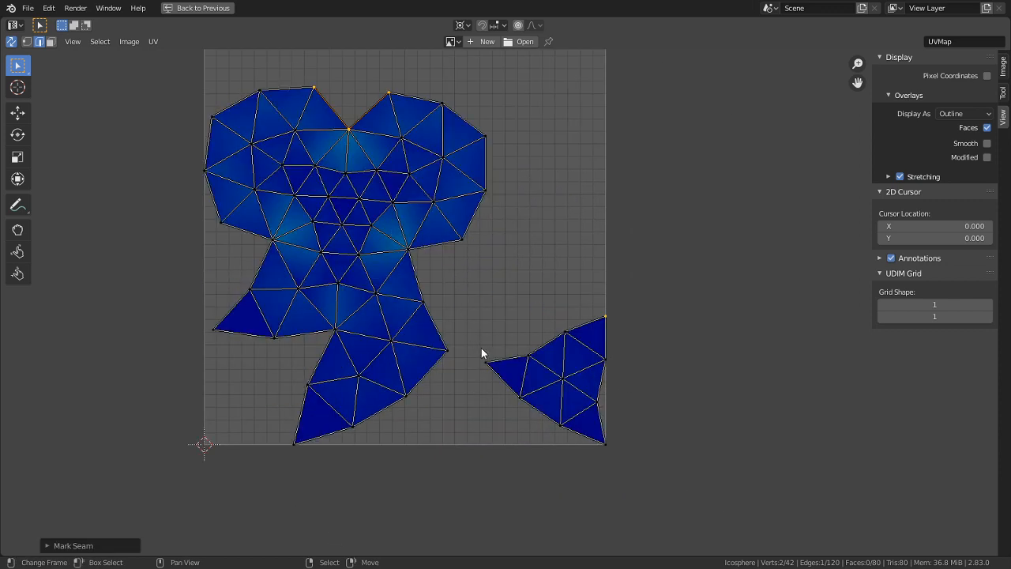
# - Try to mark a seam on the inner edge directly beneath the notch between the two rounded lobes
pyautogui.press('a')
pyautogui.hotkey('ctrl', 'e')
pyautogui.click(482, 348)
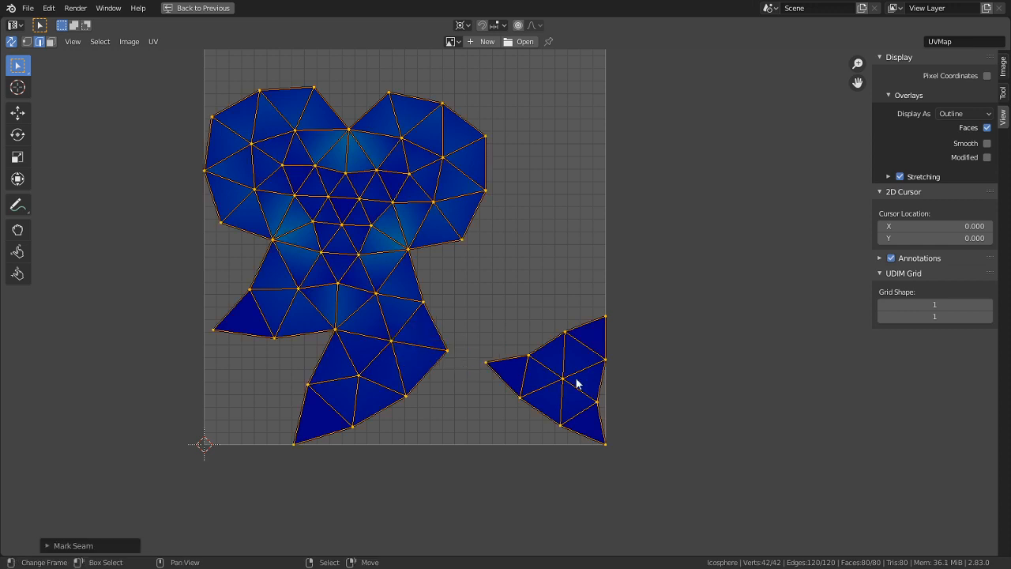
pyautogui.moveTo(430, 287); pyautogui.dragTo(569, 424, button='middle')
pyautogui.scroll(2, 570, 418)
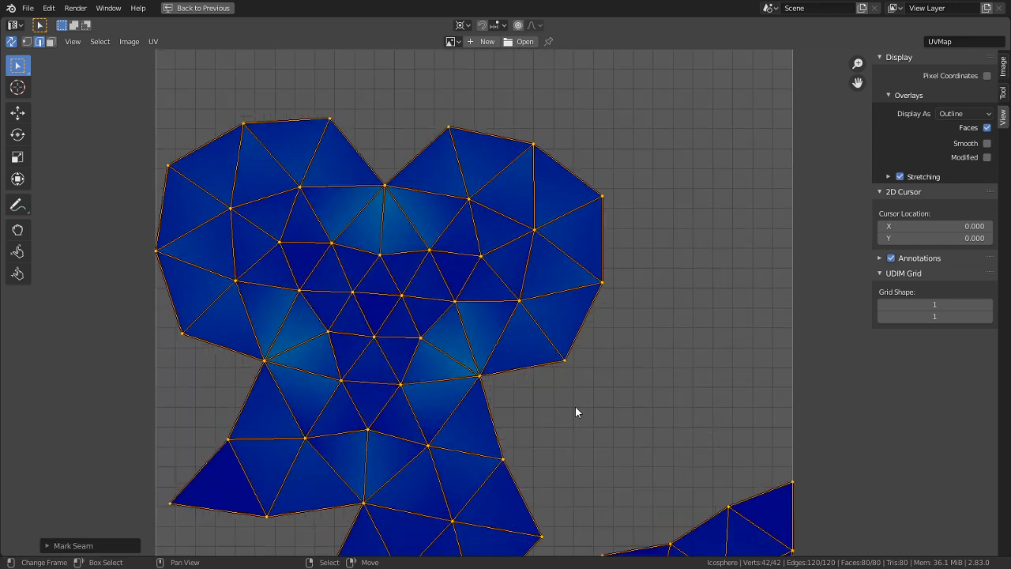
pyautogui.rightClick(390, 221)
pyautogui.hotkey('ctrl', 'e')
pyautogui.click(390, 222)
pyautogui.hotkey('ctrl', 'e')
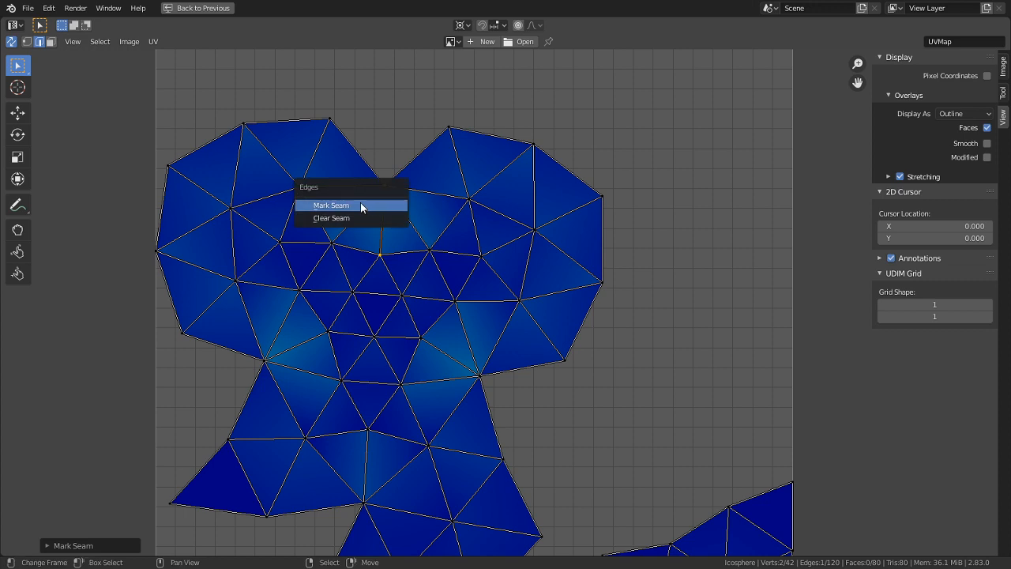
pyautogui.click(360, 205)
# - Undo the last seam attempt beneath the notch between the lobes
pyautogui.scroll(-3, 490, 356)
pyautogui.hotkey('ctrl', 'z')
pyautogui.hotkey('ctrl', 'z')
pyautogui.hotkey('ctrl', 'z')
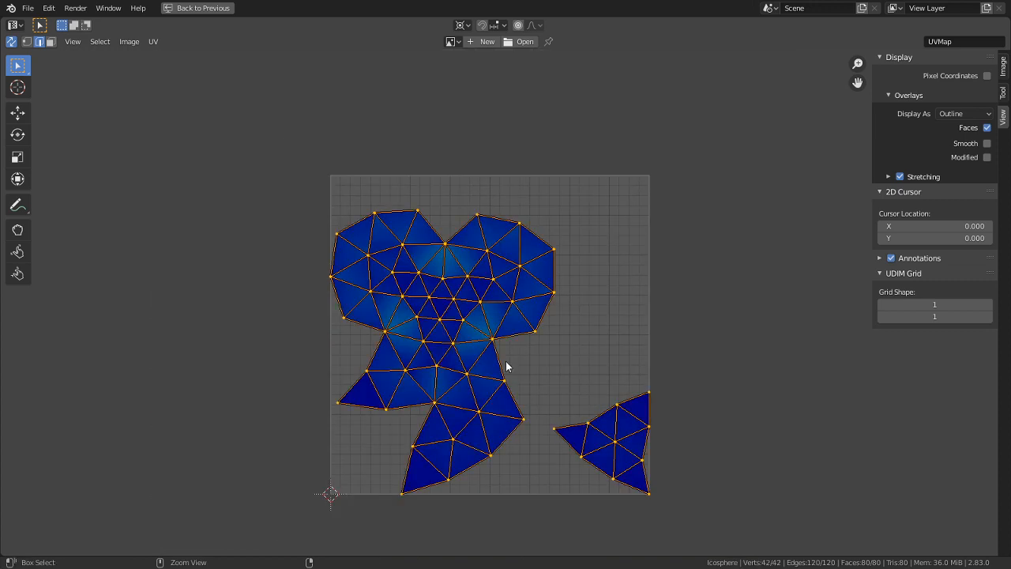
# - Mark the inner edge beneath the notch between the two lobes as a seam to deepen the cut
pyautogui.rightClick(445, 272)
pyautogui.hotkey('ctrl', 'e')
pyautogui.click(445, 270)
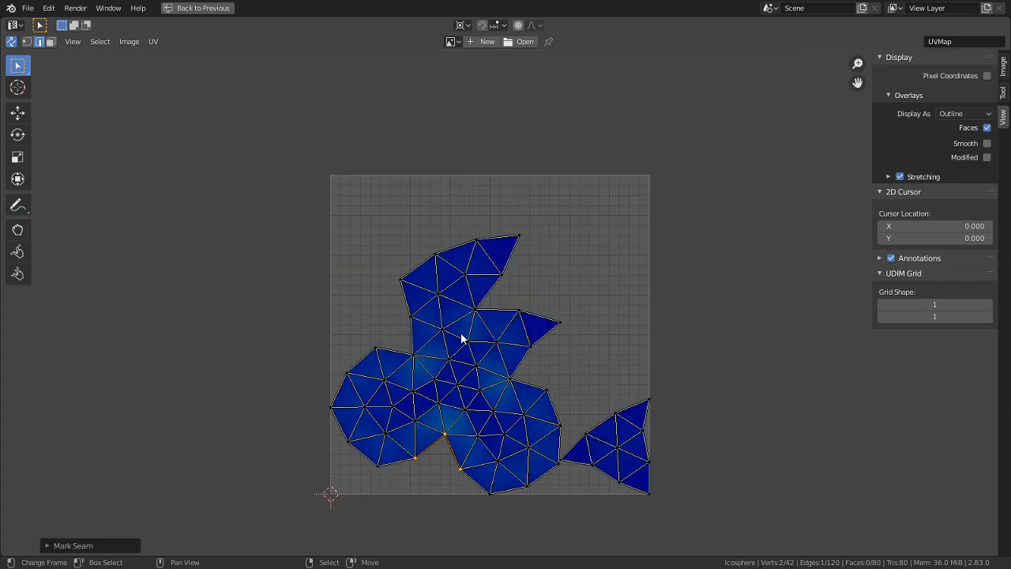
# - Mark seams on three inner edges fanning out from the neck corner beside the left rounded lobe
pyautogui.scroll(2, 459, 322)
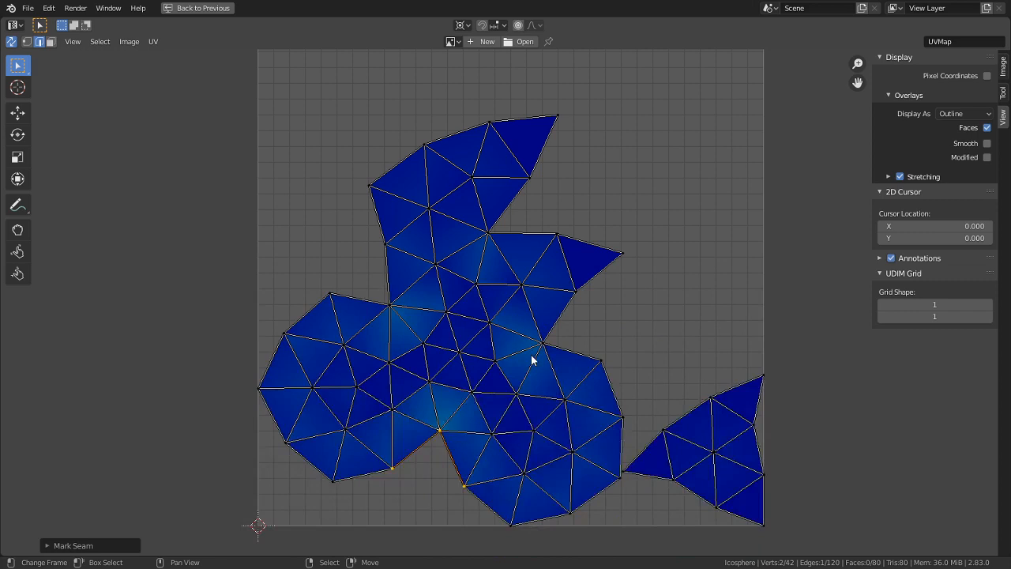
pyautogui.hotkey('ctrl', 'e')
pyautogui.click(418, 304)
pyautogui.moveTo(376, 403); pyautogui.dragTo(445, 368, button='middle')
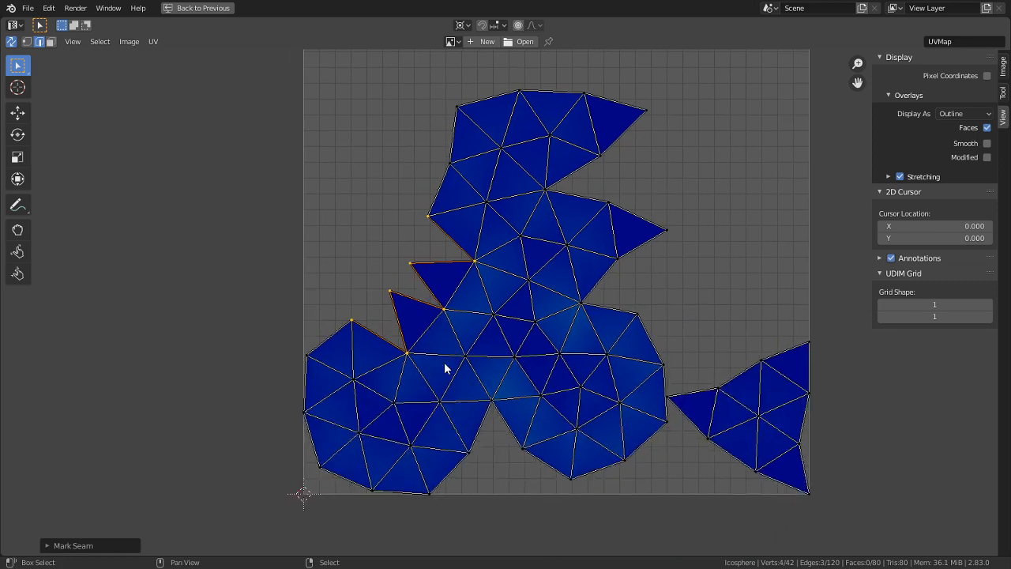
# - Mark seams on four inner edges fanning out from the opposite neck corner beside the other lobe
pyautogui.click(568, 297)
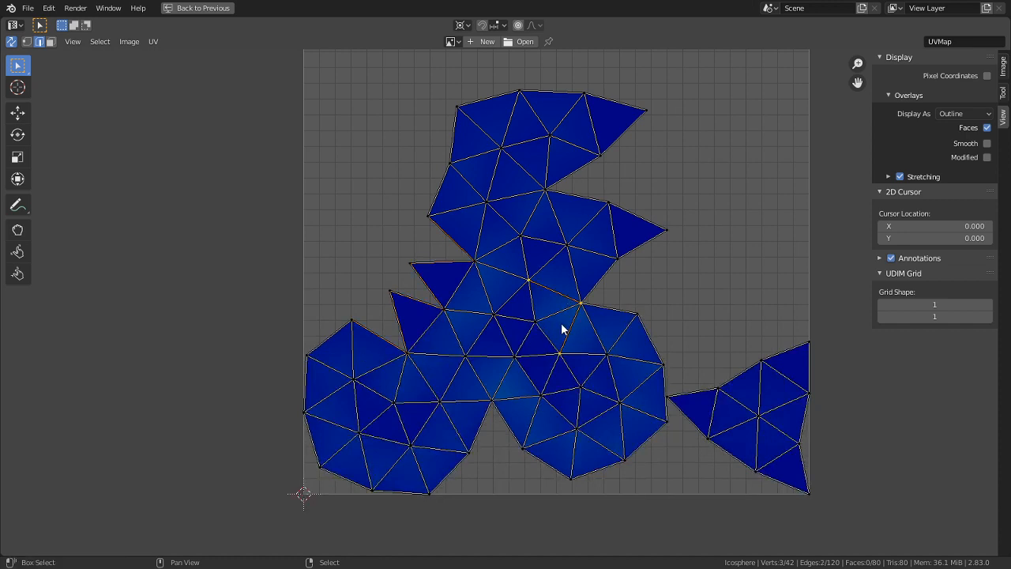
pyautogui.hotkey('ctrl', 'e')
pyautogui.click(600, 329)
# - Clear the seam along the three right-hand edges of the detached triangular island to reattach it to the main island
pyautogui.scroll(3, 589, 347)
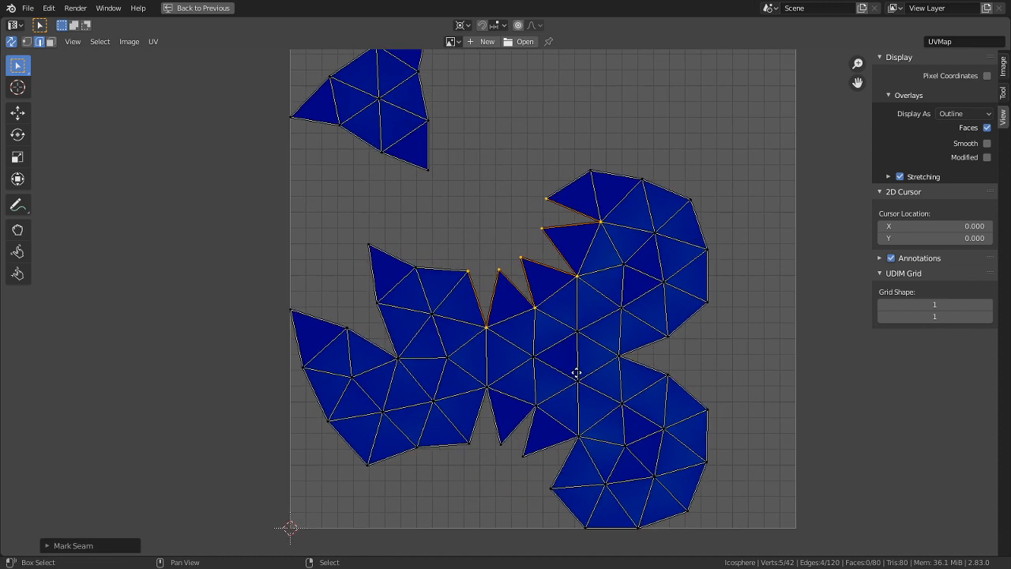
pyautogui.moveTo(560, 394); pyautogui.dragTo(595, 496, button='middle')
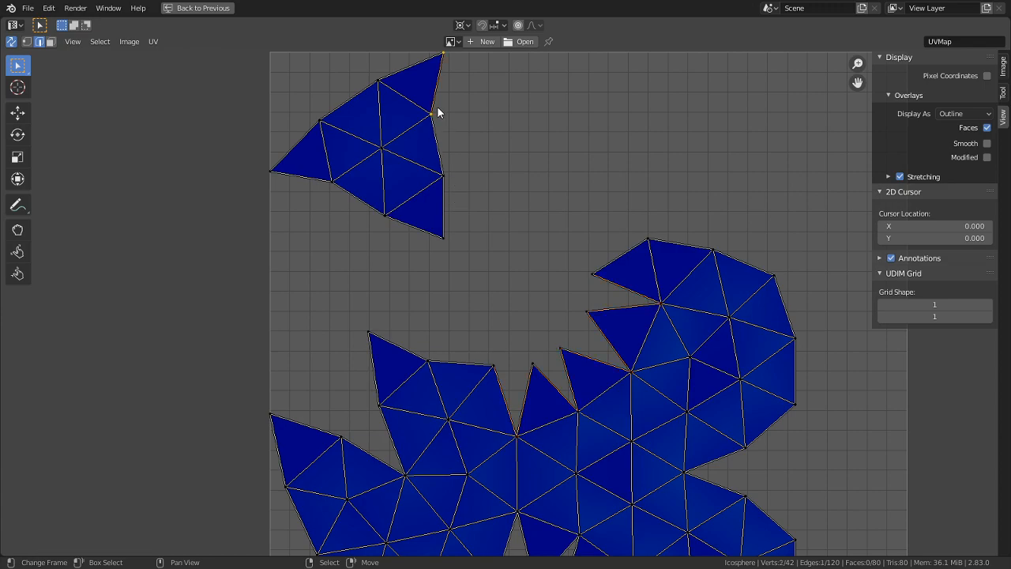
pyautogui.hotkey('ctrl', 'e')
pyautogui.click(434, 201)
pyautogui.moveTo(469, 309); pyautogui.dragTo(535, 242, button='middle')
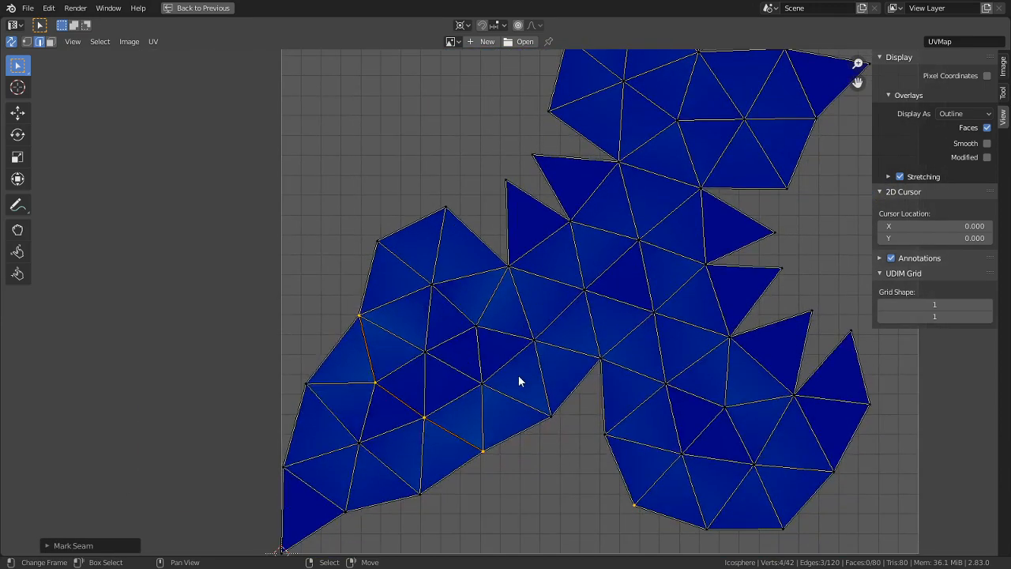
# - Mark a seam on the inner edge extending from the notch at the upper side of the lower-left lobe
pyautogui.moveTo(539, 361); pyautogui.dragTo(452, 460, button='middle')
pyautogui.moveTo(647, 338); pyautogui.dragTo(550, 506, button='middle')
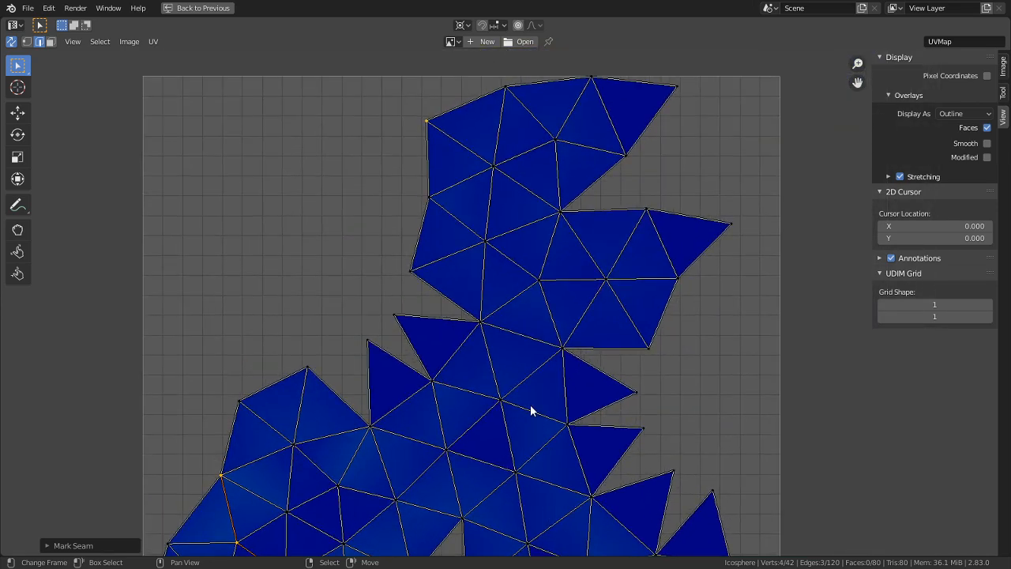
pyautogui.scroll(-3, 530, 405)
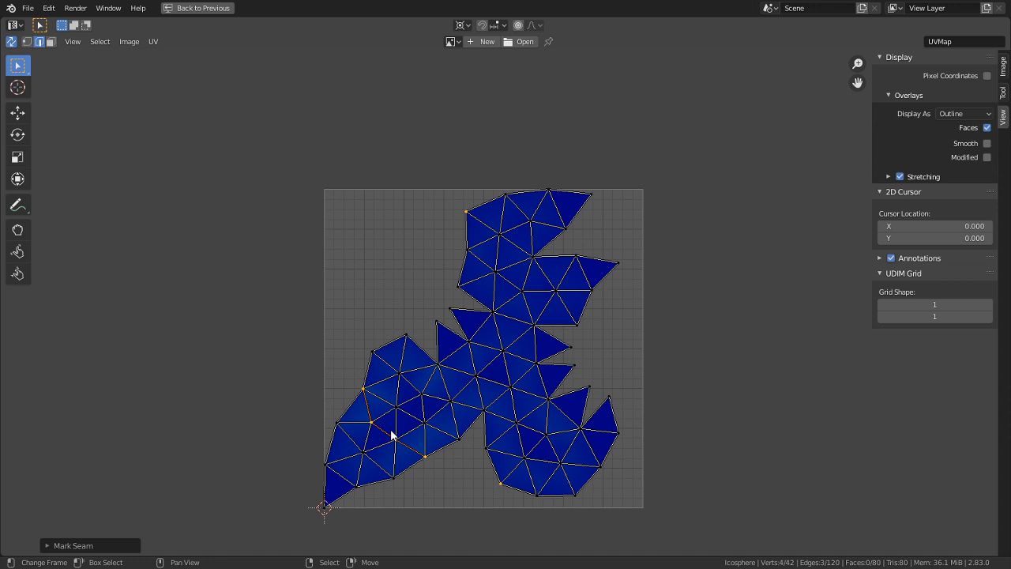
pyautogui.scroll(2, 391, 435)
pyautogui.moveTo(382, 435); pyautogui.dragTo(535, 366, button='middle')
pyautogui.hotkey('ctrl', 'e')
pyautogui.click(446, 387)
# - Mark a seam on the lower-left lobe's inner edge running down from its top outer corner
pyautogui.scroll(3, 453, 406)
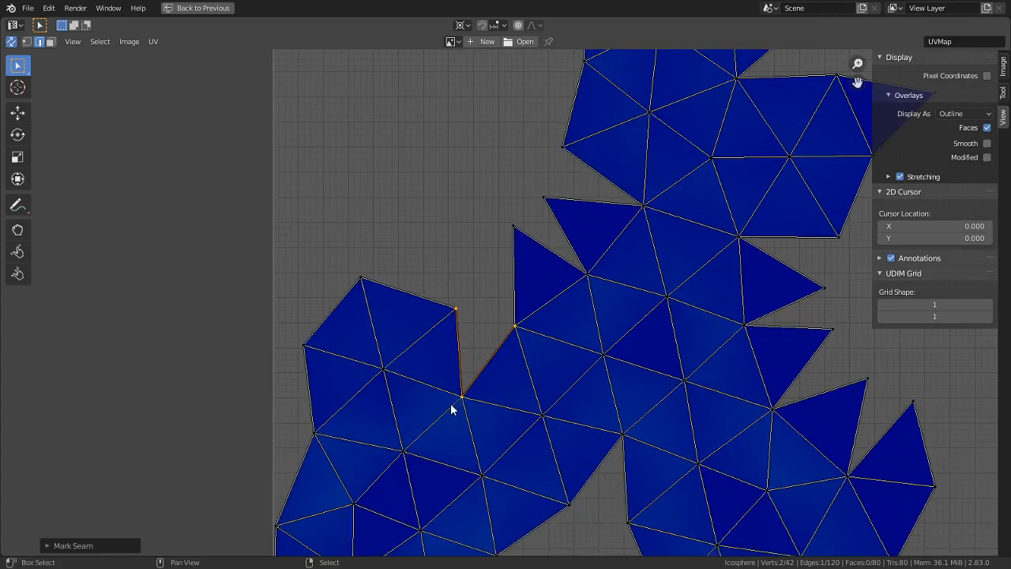
pyautogui.rightClick(376, 314)
pyautogui.hotkey('ctrl', 'e')
pyautogui.click(377, 314)
pyautogui.scroll(-3, 448, 319)
pyautogui.keyDown('shift'); pyautogui.moveTo(480, 259); pyautogui.dragTo(409, 340, button='middle'); pyautogui.keyUp('shift')
pyautogui.scroll(2, 495, 428)
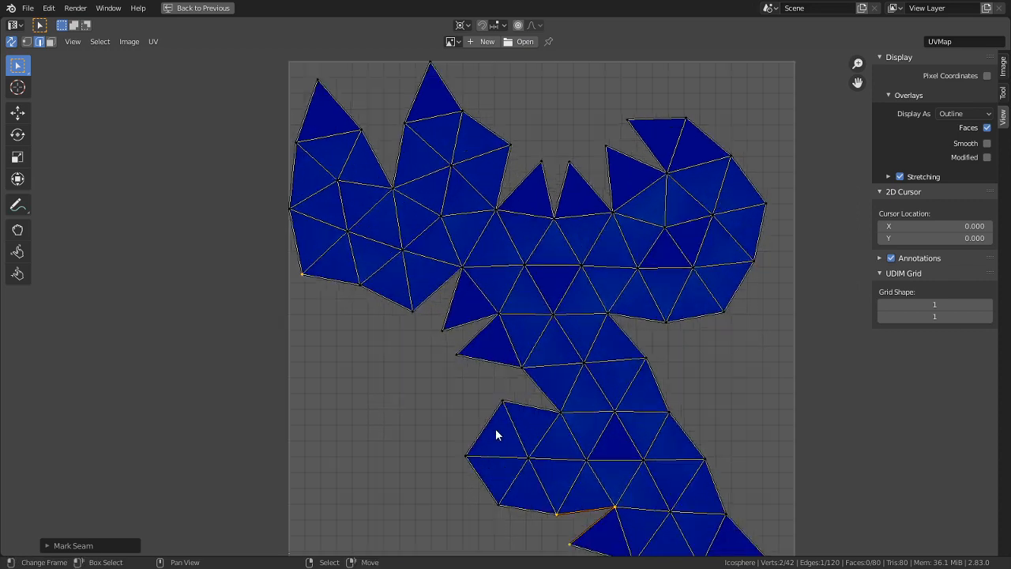
pyautogui.keyDown('shift'); pyautogui.moveTo(508, 327); pyautogui.dragTo(396, 206, button='middle'); pyautogui.keyUp('shift')
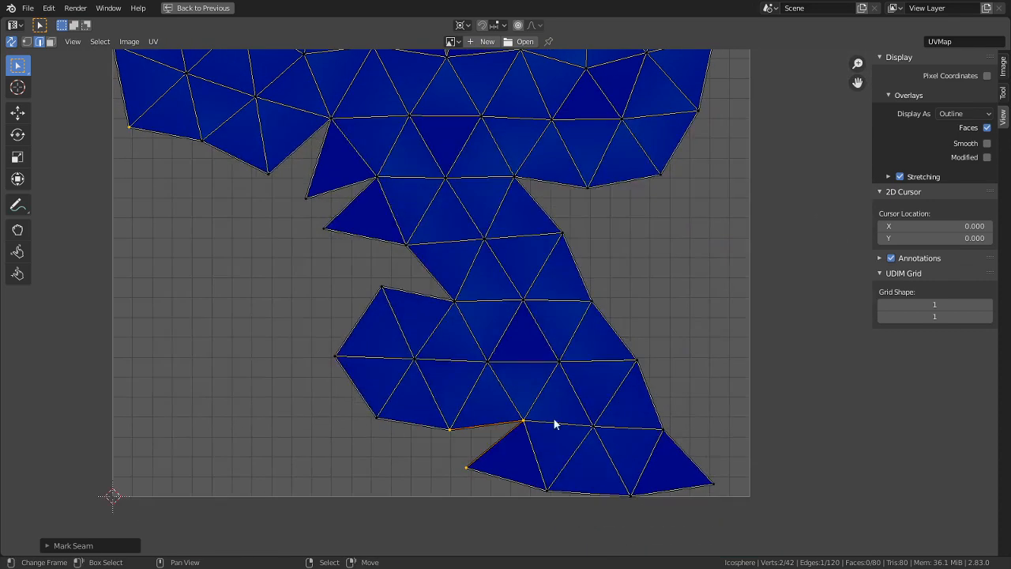
pyautogui.scroll(-3, 560, 411)
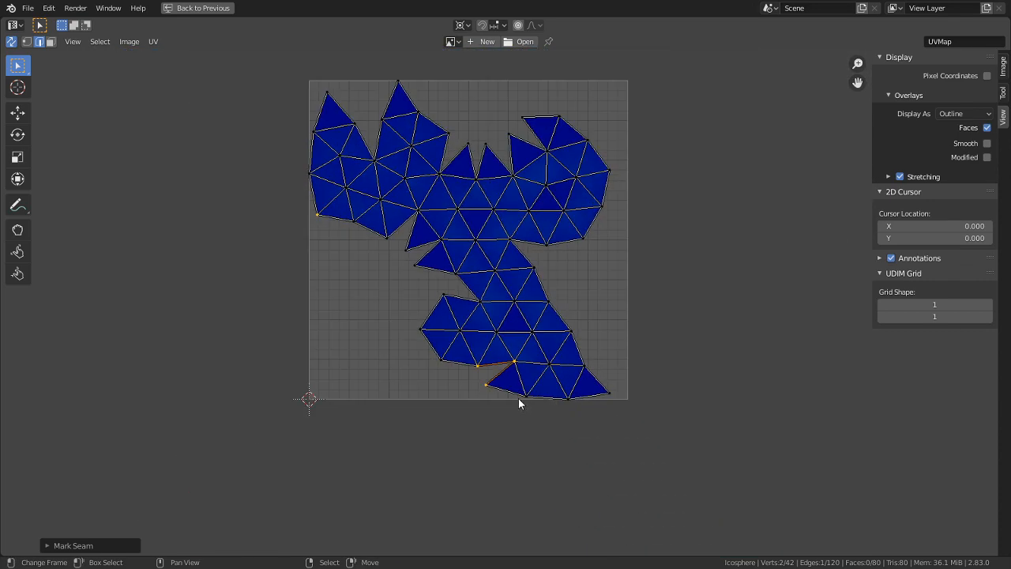
# - Return to the split UV and 3D layout and delete the icosphere's entire mesh
pyautogui.hotkey('ctrl', 'space')
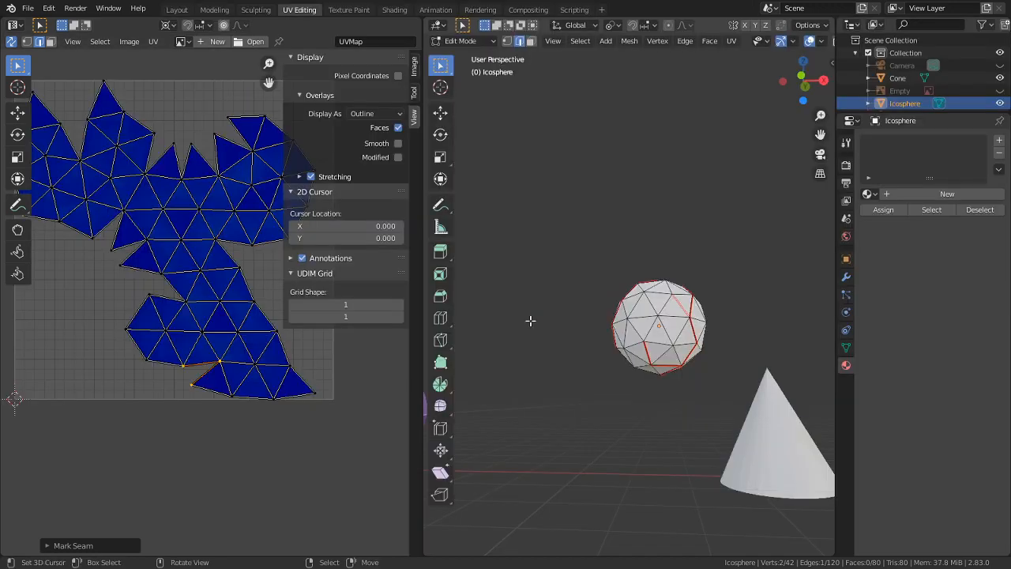
pyautogui.press('a')
pyautogui.press('x')
pyautogui.click(630, 320)
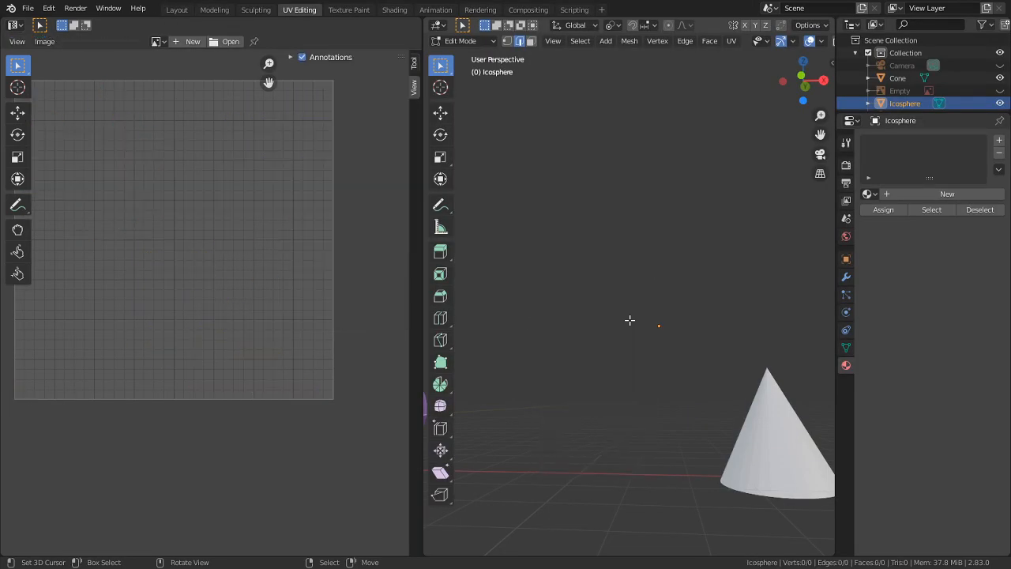
# - Try a UV sphere with 6 segments and 4 rings as the replacement mesh, and delete it again
pyautogui.hotkey('shift', 'a')
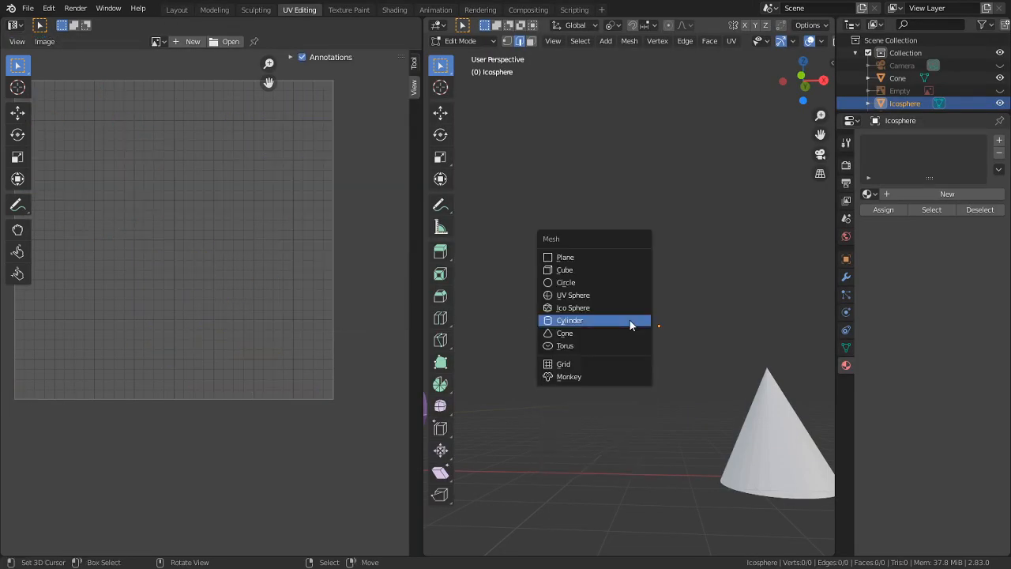
pyautogui.click(600, 294)
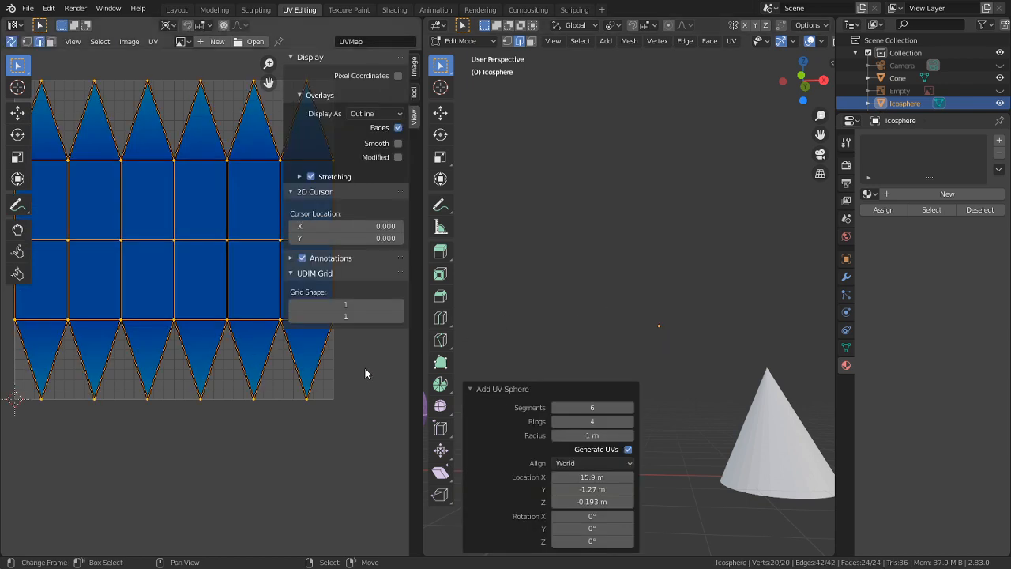
pyautogui.press('x')
pyautogui.click(703, 339)
# - Add an ico sphere with 2 subdivisions, a 1 m radius and generated UVs to the emptied mesh
pyautogui.hotkey('shift', 'a')
pyautogui.click(654, 348)
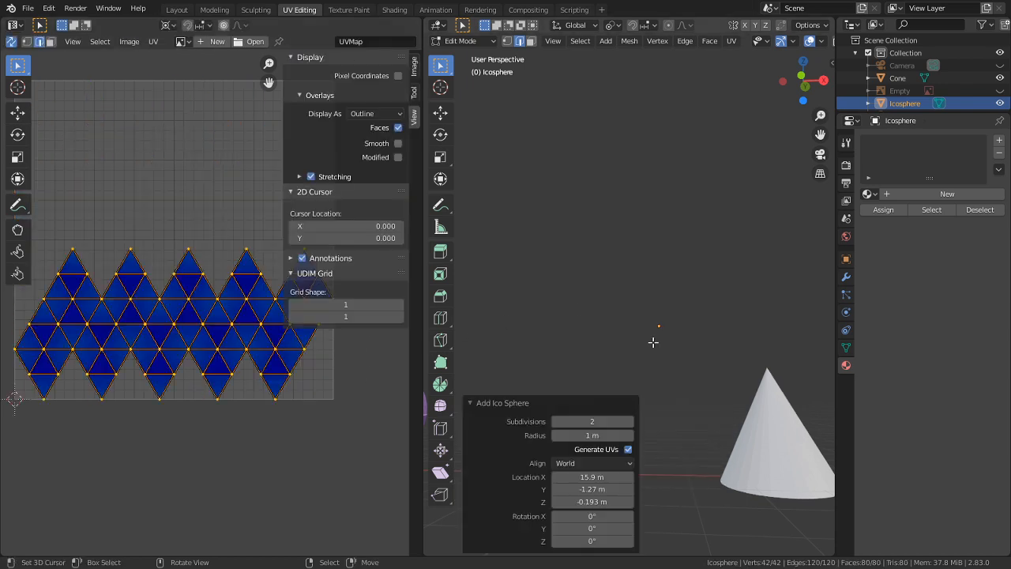
# - Set the ico sphere to 1 subdivision and move its mesh between the cone and the textured sphere
pyautogui.moveTo(594, 417); pyautogui.dragTo(214, 417)
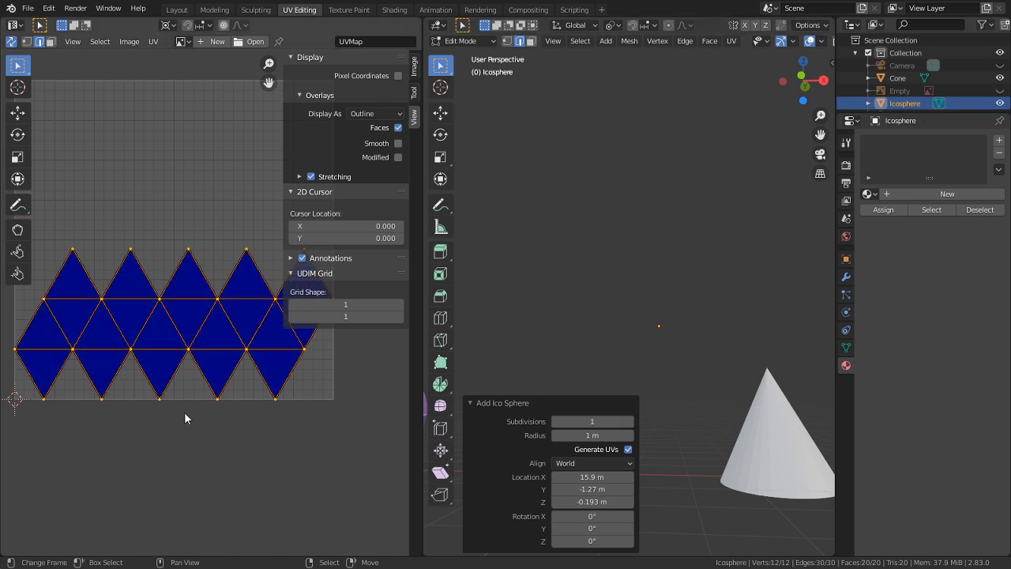
pyautogui.hotkey('ctrl', 'space')
pyautogui.moveTo(603, 337); pyautogui.dragTo(463, 441, button='middle')
pyautogui.press('g')
pyautogui.click(656, 268)
pyautogui.press('Tab')
pyautogui.press('Tab')
# - Mark seams on the five edges around the ico sphere's top vertex and the alternating side edges below, and unwrap the whole mesh
pyautogui.click(581, 284)
pyautogui.moveTo(581, 285); pyautogui.dragTo(673, 424, button='middle')
pyautogui.press('KP_Decimal')
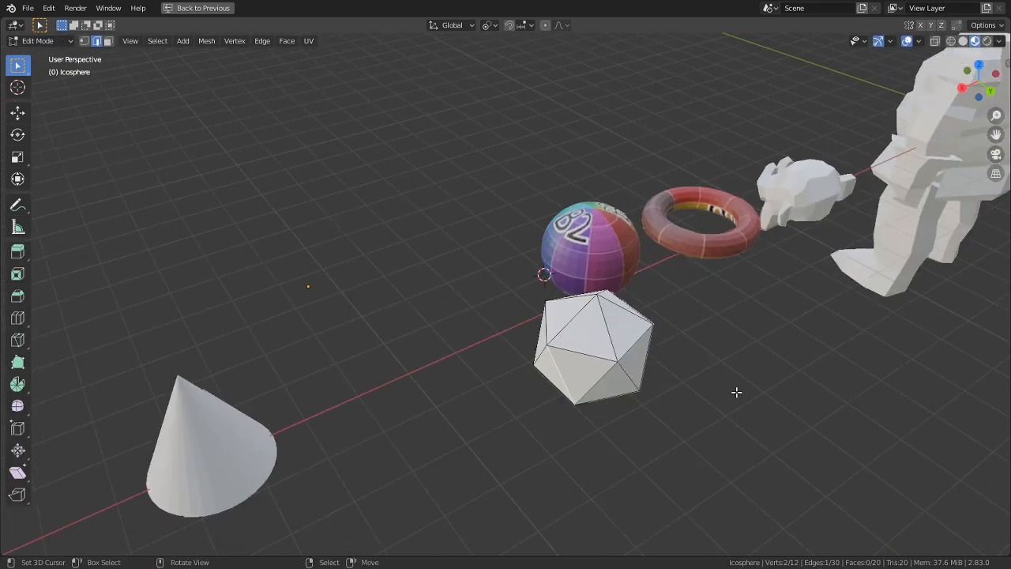
pyautogui.moveTo(616, 306); pyautogui.dragTo(557, 309, button='middle')
pyautogui.moveTo(473, 452); pyautogui.dragTo(509, 469, button='middle')
pyautogui.hotkey('ctrl', 'e')
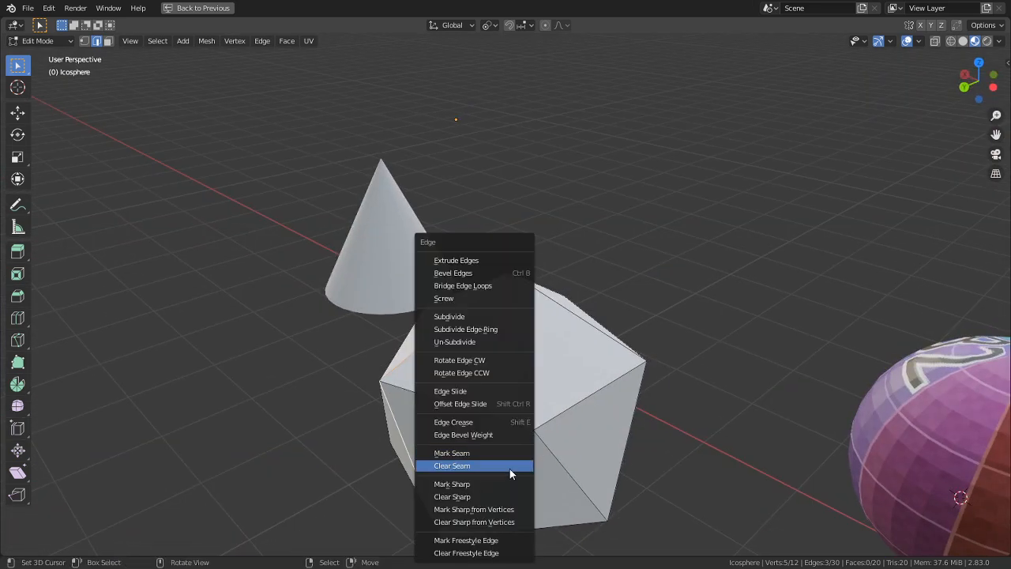
pyautogui.moveTo(650, 421); pyautogui.dragTo(461, 355, button='middle')
pyautogui.keyDown('shift'); pyautogui.click(461, 355); pyautogui.keyUp('shift')
pyautogui.keyDown('shift'); pyautogui.click(472, 431); pyautogui.keyUp('shift')
pyautogui.moveTo(474, 431); pyautogui.dragTo(389, 434, button='middle')
pyautogui.keyDown('shift'); pyautogui.click(391, 287); pyautogui.keyUp('shift')
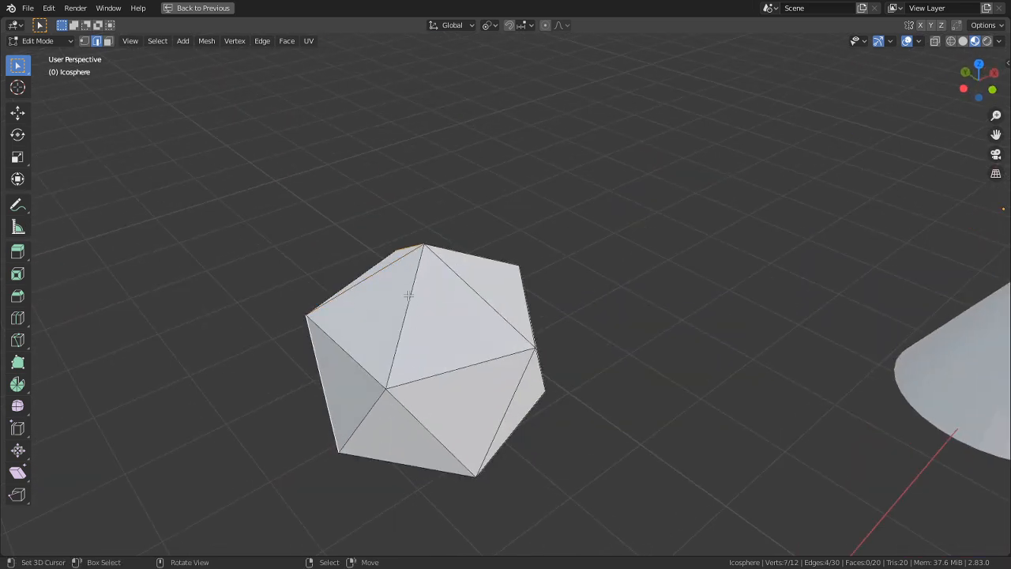
pyautogui.moveTo(410, 302); pyautogui.dragTo(526, 282, button='middle')
pyautogui.moveTo(458, 350); pyautogui.dragTo(378, 330, button='middle')
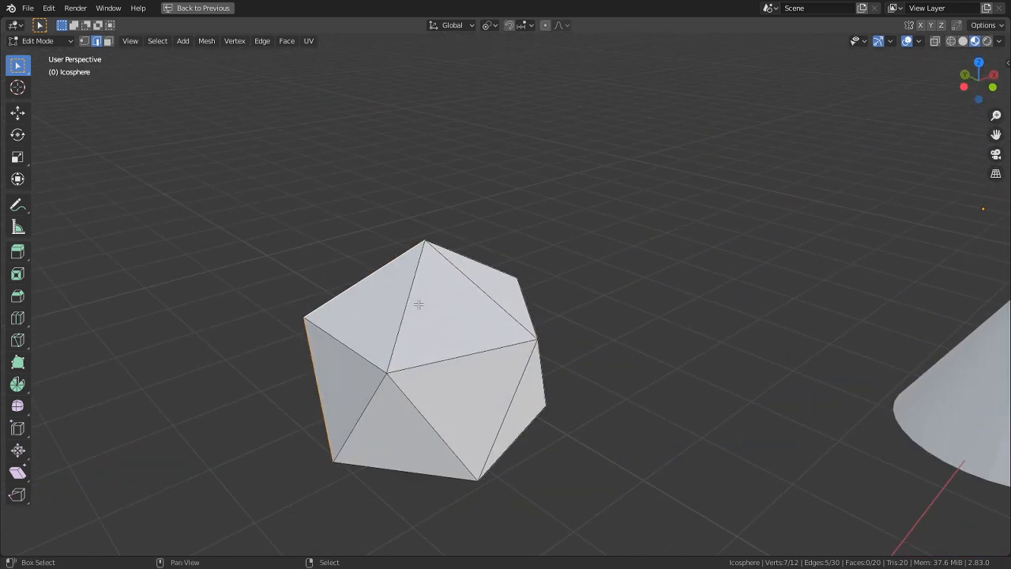
pyautogui.moveTo(578, 370); pyautogui.dragTo(471, 275, button='middle')
pyautogui.keyDown('shift'); pyautogui.click(477, 348); pyautogui.keyUp('shift')
pyautogui.moveTo(477, 348); pyautogui.dragTo(444, 286, button='middle')
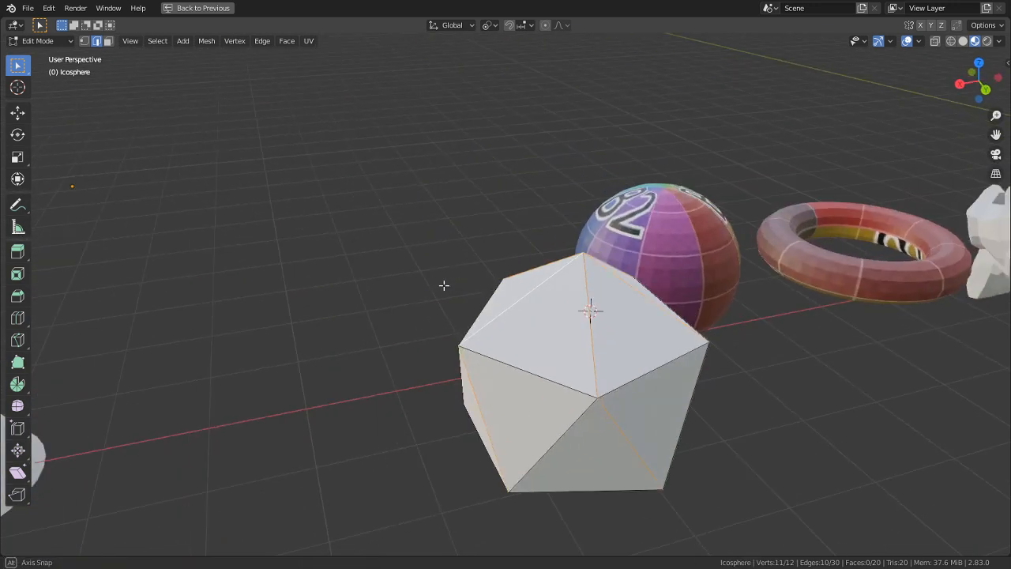
pyautogui.hotkey('ctrl', 'e')
pyautogui.click(445, 286)
pyautogui.press('a')
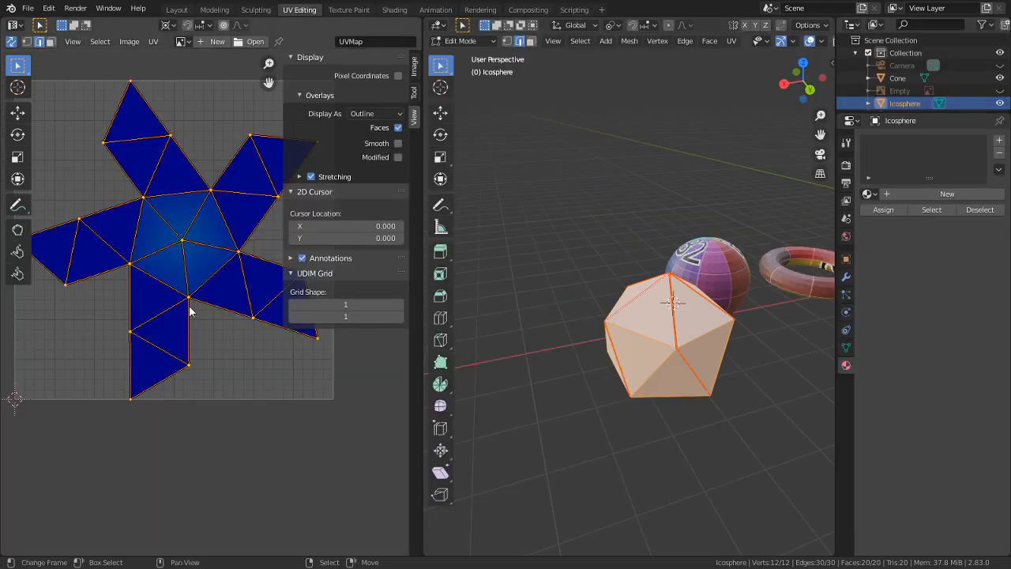
# - Mark an additional seam on one edge of the central pentagon in the ico sphere's UV layout
pyautogui.scroll(-3, 197, 356)
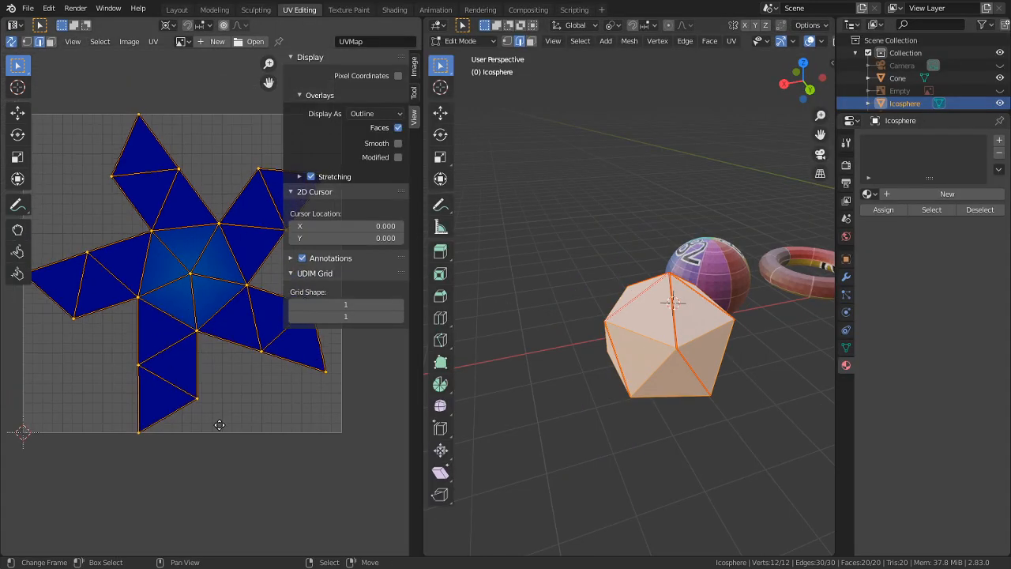
pyautogui.click(170, 299)
pyautogui.hotkey('ctrl', 'e')
pyautogui.click(169, 294)
# - Delete the icosphere object and open the cone for mesh editing
pyautogui.moveTo(201, 413); pyautogui.dragTo(252, 393, button='middle')
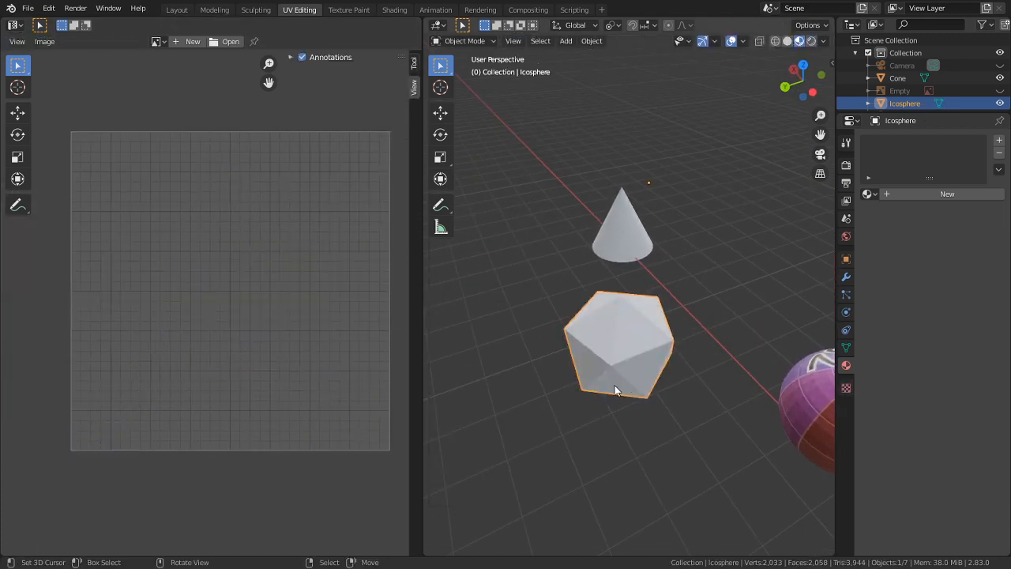
pyautogui.press('Delete')
pyautogui.hotkey('ctrl', 'space')
pyautogui.moveTo(587, 267); pyautogui.dragTo(591, 356, button='middle')
pyautogui.click(736, 307)
pyautogui.press('Tab')
pyautogui.scroll(-3, 591, 356)
pyautogui.moveTo(509, 378); pyautogui.dragTo(605, 382, button='middle')
pyautogui.keyDown('shift'); pyautogui.moveTo(711, 427); pyautogui.dragTo(566, 368, button='middle'); pyautogui.keyUp('shift')
pyautogui.scroll(2, 565, 369)
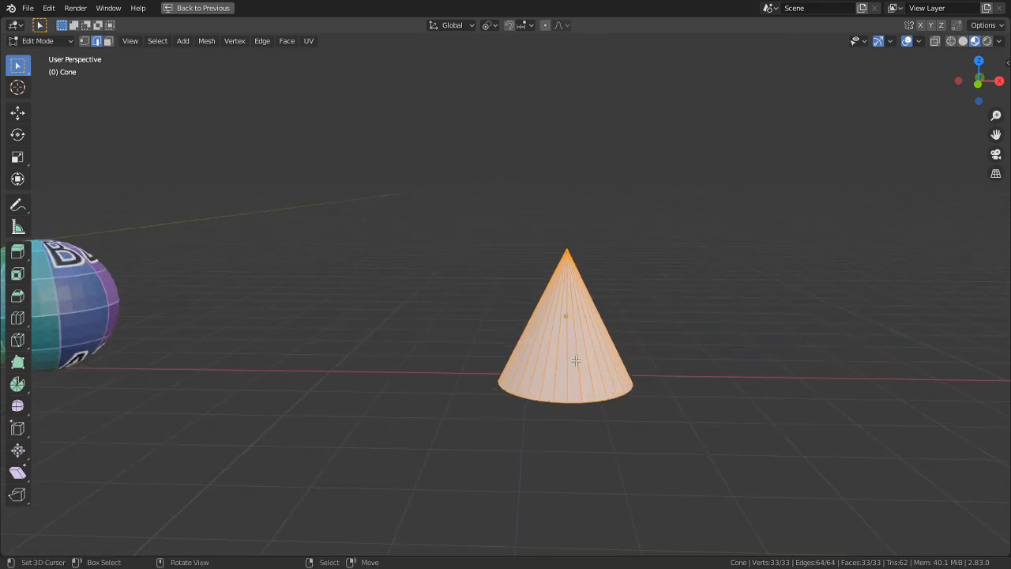
# - Mark the outline of the cone's base face as a seam and unwrap the cone in the split UV and 3D layout
pyautogui.hotkey('ctrl', 'space')
pyautogui.scroll(3, 753, 335)
pyautogui.click(781, 219)
pyautogui.moveTo(782, 219); pyautogui.dragTo(656, 313, button='middle')
pyautogui.click(659, 312)
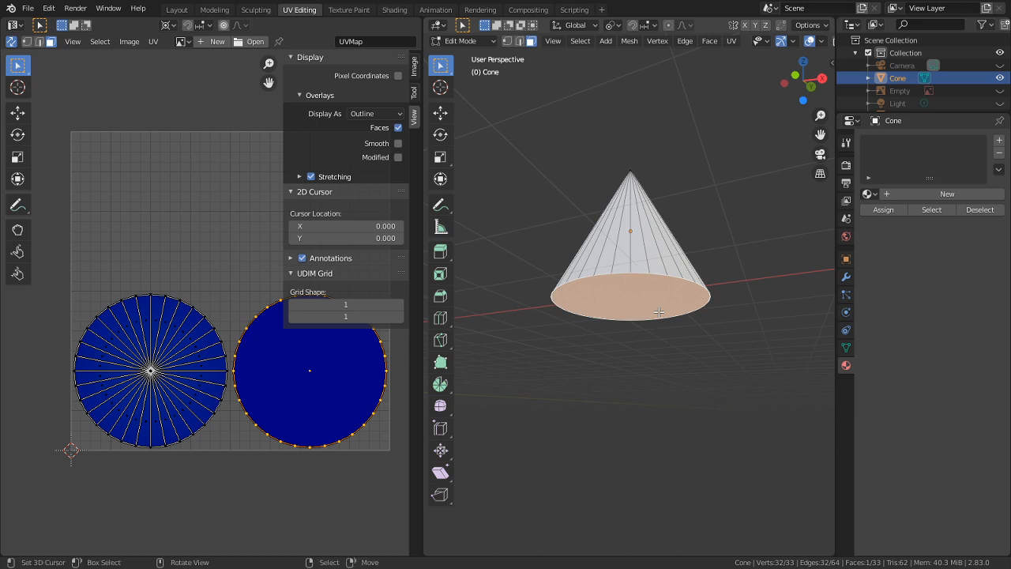
pyautogui.hotkey('ctrl', 'e')
pyautogui.click(669, 312)
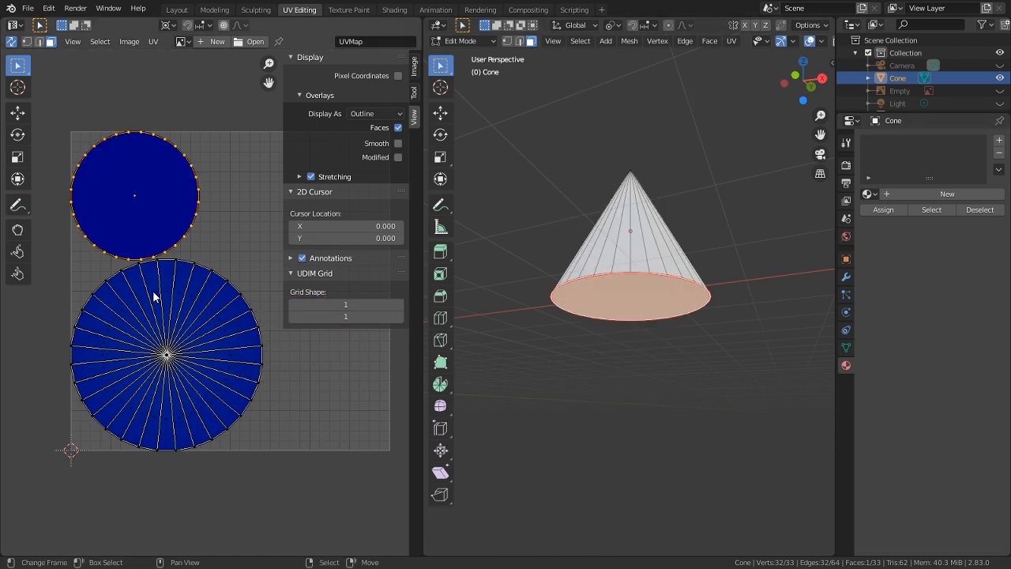
# - Try a seam along one side edge of the cone from apex to base, and undo it
pyautogui.moveTo(642, 332); pyautogui.dragTo(648, 416, button='middle')
pyautogui.click(648, 416)
pyautogui.hotkey('ctrl', 'e')
pyautogui.click(648, 417)
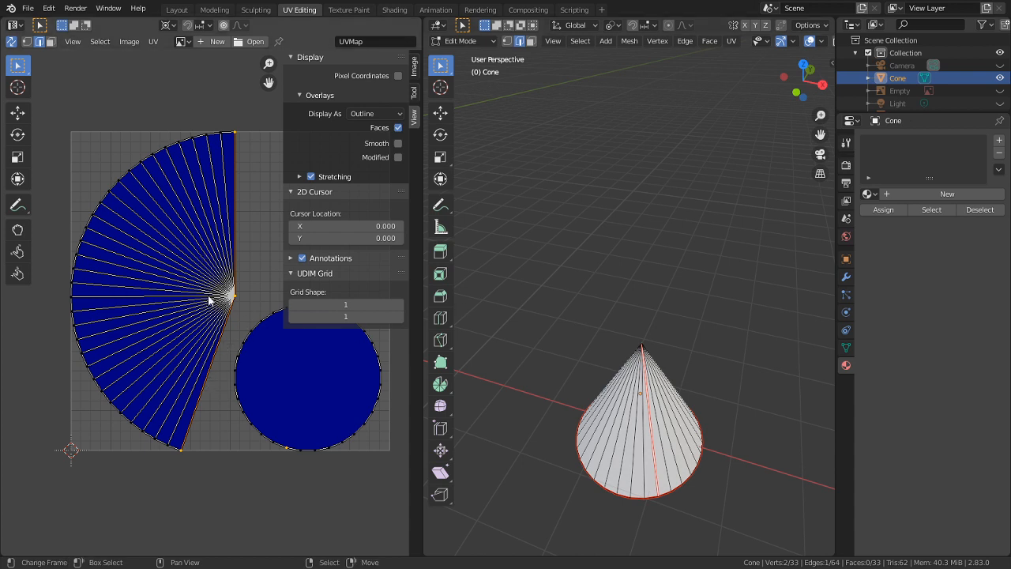
pyautogui.moveTo(656, 445); pyautogui.dragTo(749, 366, button='middle')
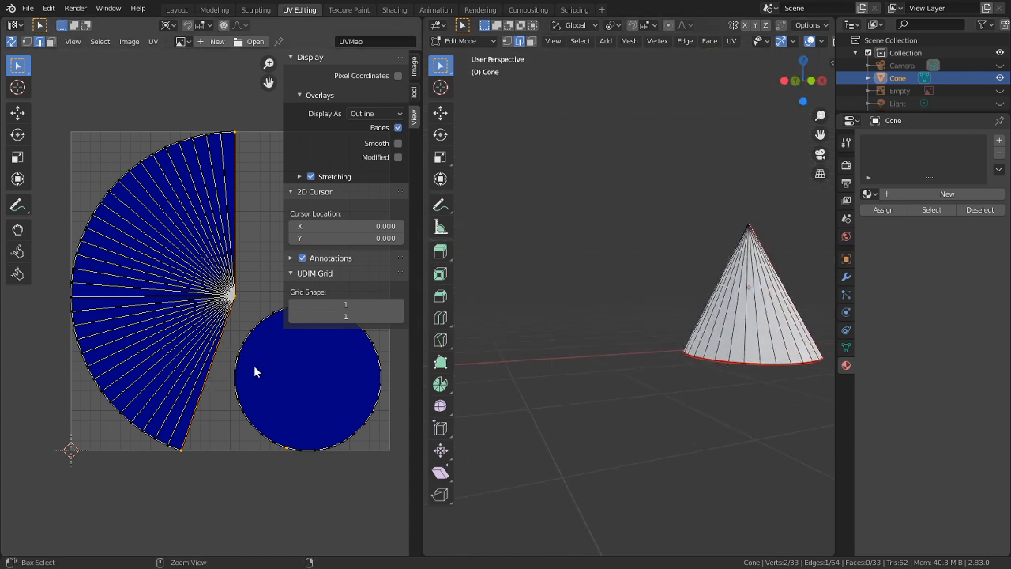
pyautogui.hotkey('ctrl', 'z')
# - Assign the existing color grid material, Material.002, to the cone
pyautogui.keyDown('shift'); pyautogui.moveTo(455, 399); pyautogui.dragTo(356, 418, button='middle'); pyautogui.keyUp('shift')
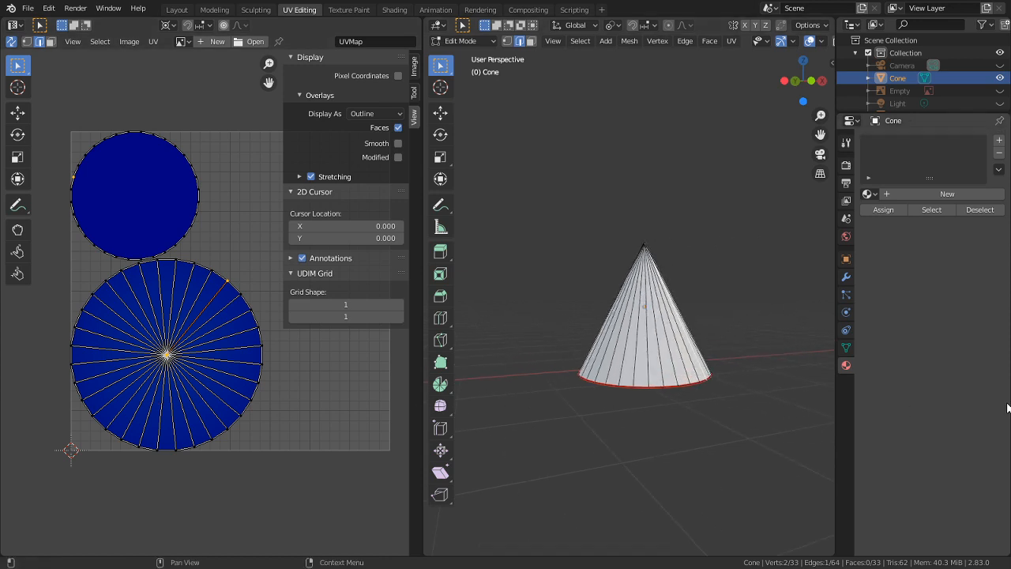
pyautogui.click(869, 194)
pyautogui.click(775, 235)
# - Mark the selected side edge of the cone as a seam so the side unwraps into a fan
pyautogui.scroll(5, 634, 369)
pyautogui.moveTo(635, 369); pyautogui.dragTo(584, 391, button='middle')
pyautogui.scroll(5, 684, 433)
pyautogui.hotkey('ctrl', 'e')
pyautogui.click(584, 389)
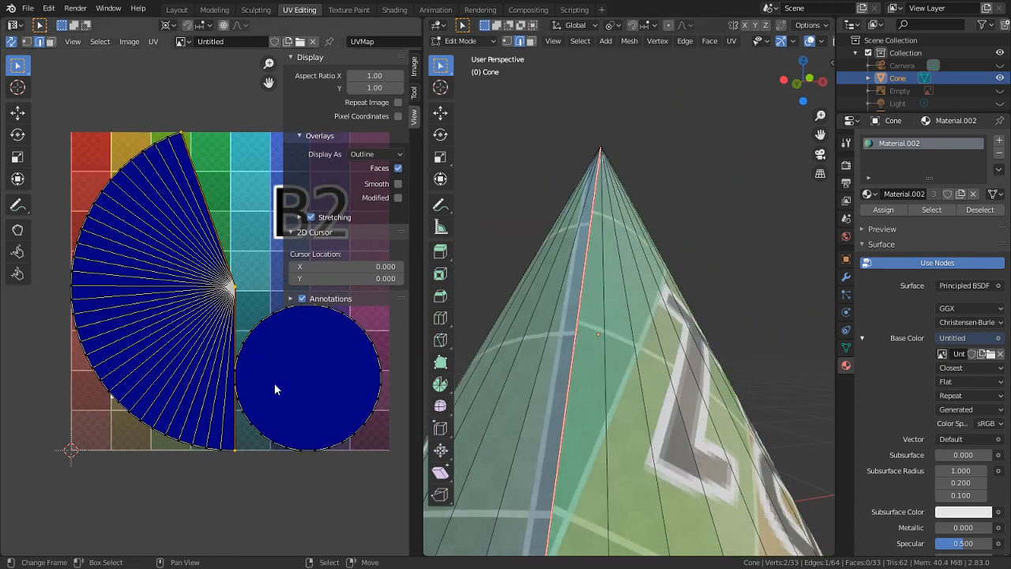
# - Mark a second seam on the side edge opposite the first one, working from the top view of the cone
pyautogui.scroll(2, 175, 346)
pyautogui.moveTo(720, 319); pyautogui.dragTo(473, 424, button='middle')
pyautogui.press('KP_7')
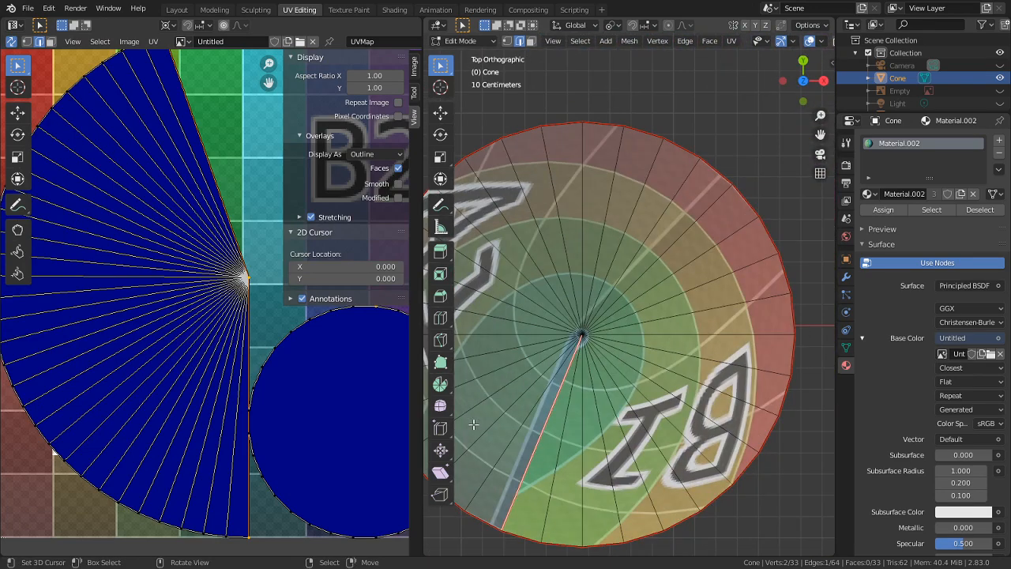
pyautogui.hotkey('ctrl', 'e')
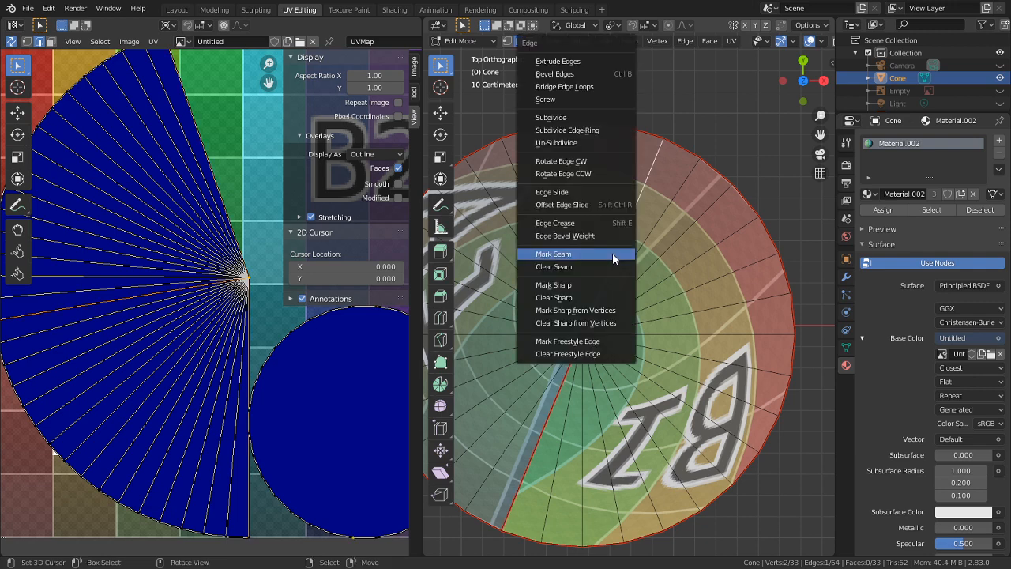
pyautogui.click(589, 255)
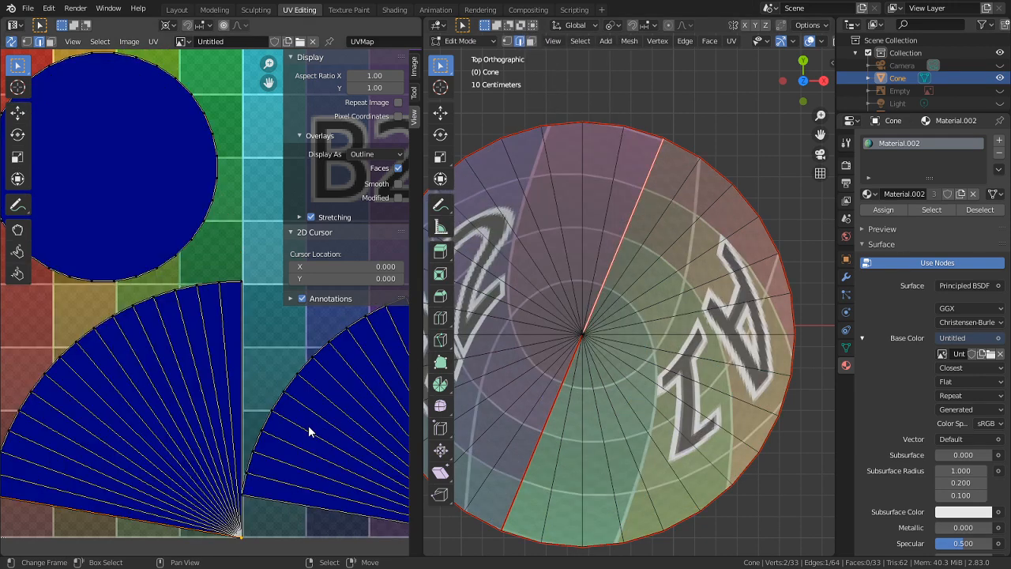
# - Examine how the grid texture runs across both side seams and compare it with the cone's UV islands
pyautogui.scroll(-1, 291, 427)
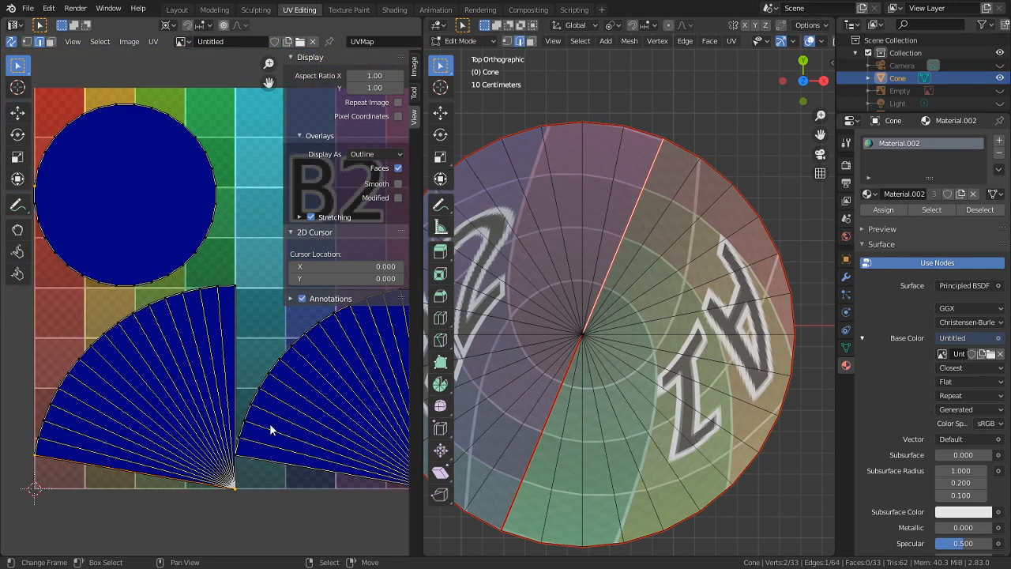
pyautogui.moveTo(617, 327); pyautogui.dragTo(429, 203, button='middle')
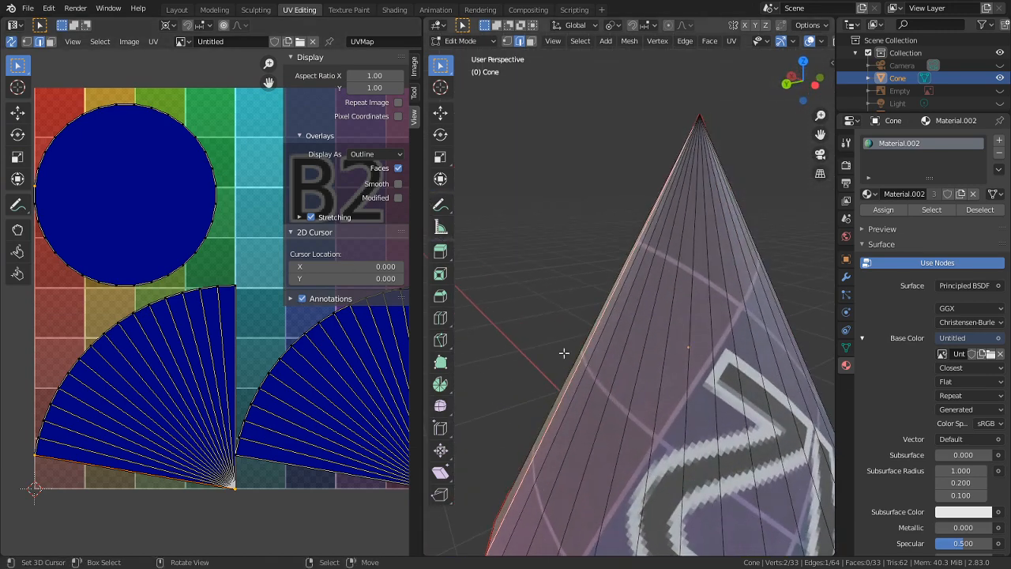
pyautogui.scroll(-3, 638, 335)
pyautogui.moveTo(646, 335); pyautogui.dragTo(457, 329, button='middle')
pyautogui.scroll(3, 652, 382)
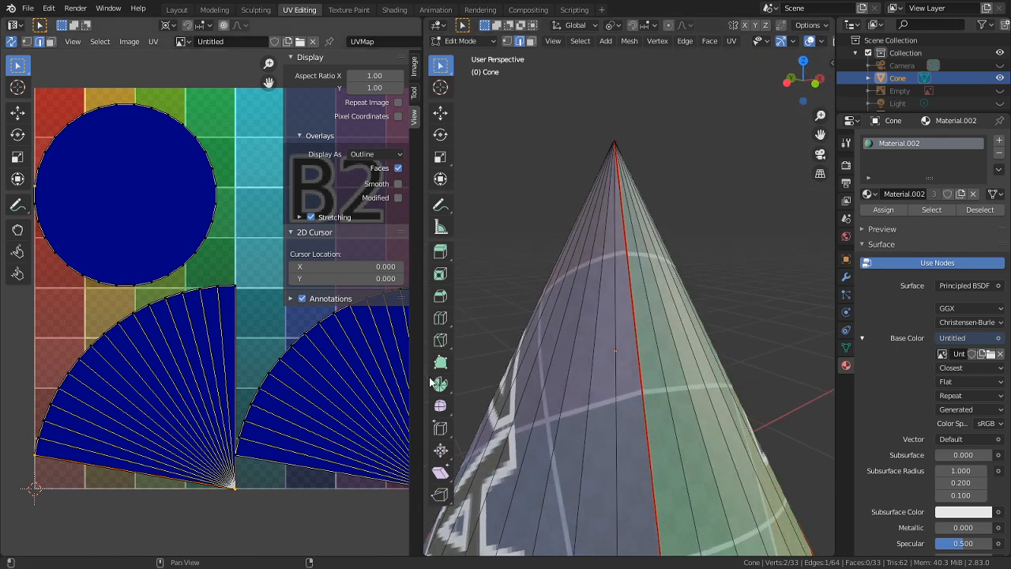
pyautogui.moveTo(538, 369); pyautogui.dragTo(798, 373, button='middle')
pyautogui.scroll(3, 793, 374)
pyautogui.moveTo(679, 384); pyautogui.dragTo(756, 376, button='middle')
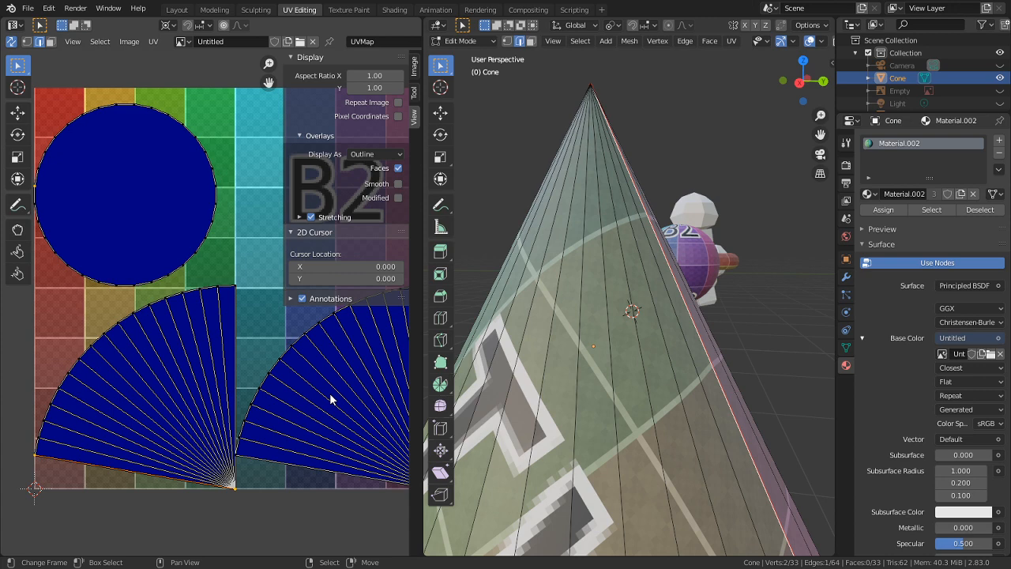
pyautogui.scroll(-2, 330, 392)
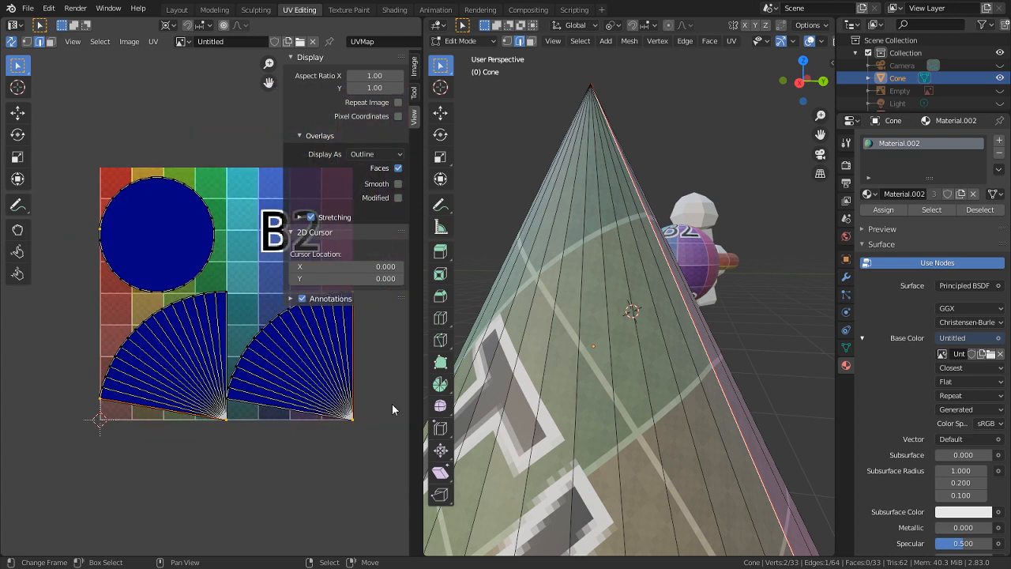
# - Clear the seam around the cone's base face and deselect everything
pyautogui.scroll(-3, 651, 389)
pyautogui.moveTo(712, 356); pyautogui.dragTo(704, 265, button='middle')
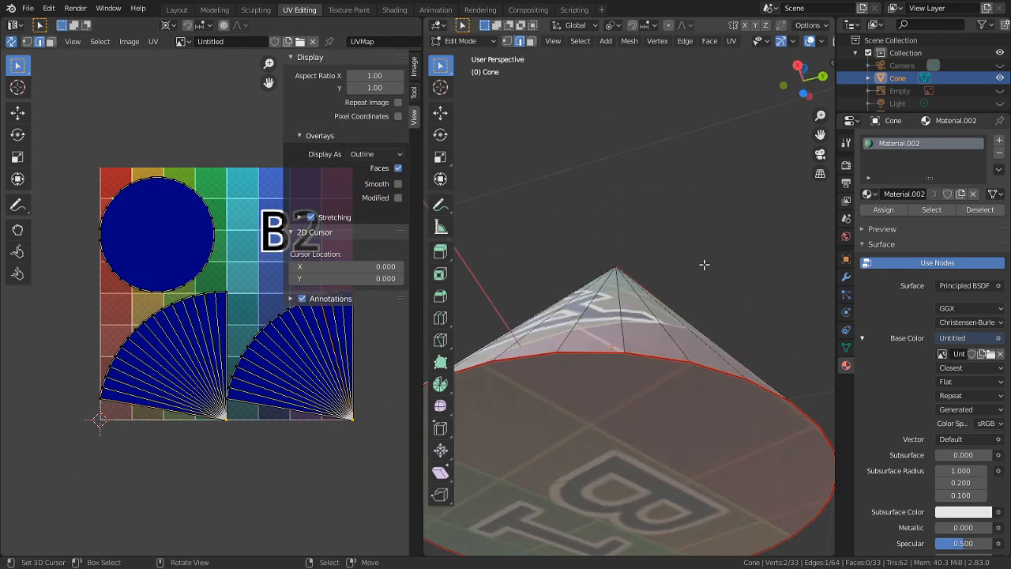
pyautogui.rightClick(612, 406)
pyautogui.hotkey('ctrl', 'e')
pyautogui.click(598, 416)
pyautogui.hotkey('alt', 'a')
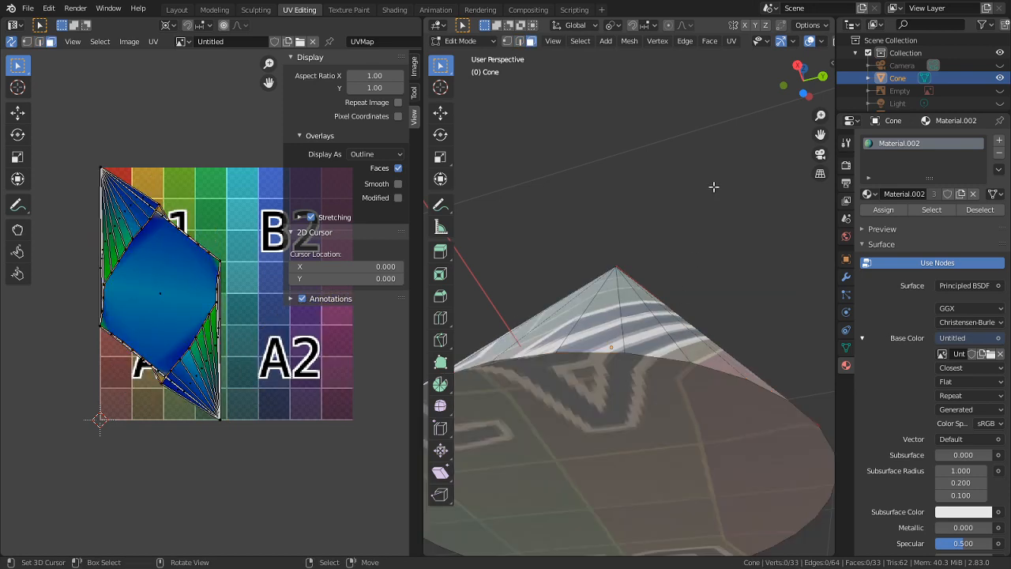
# - Try marking seams on all the cone's side faces with the base face excluded, and undo the attempt
pyautogui.moveTo(715, 188); pyautogui.dragTo(715, 249, button='middle')
pyautogui.moveTo(684, 192); pyautogui.dragTo(641, 356, button='middle')
pyautogui.press('a')
pyautogui.press('c')
pyautogui.press('Escape')
pyautogui.hotkey('ctrl', 'e')
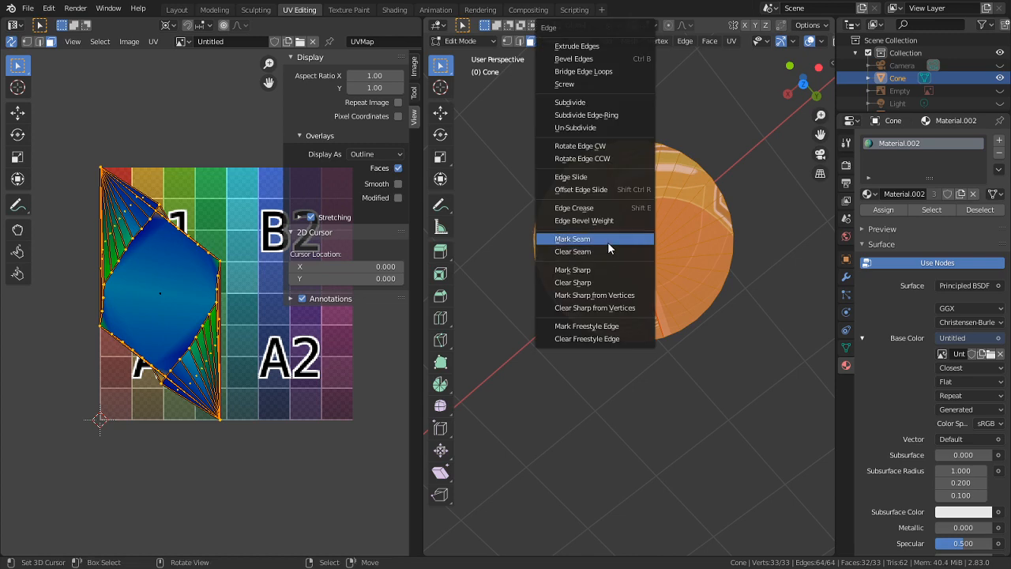
pyautogui.click(607, 241)
pyautogui.moveTo(630, 418); pyautogui.dragTo(627, 463, button='middle')
pyautogui.hotkey('alt', 'a')
pyautogui.hotkey('ctrl', 'z')
pyautogui.hotkey('ctrl', 'z')
# - Mark every side edge radiating from the cone's apex as a seam, keeping the base loop attached, and unwrap the cone
pyautogui.moveTo(639, 306); pyautogui.dragTo(615, 483, button='middle')
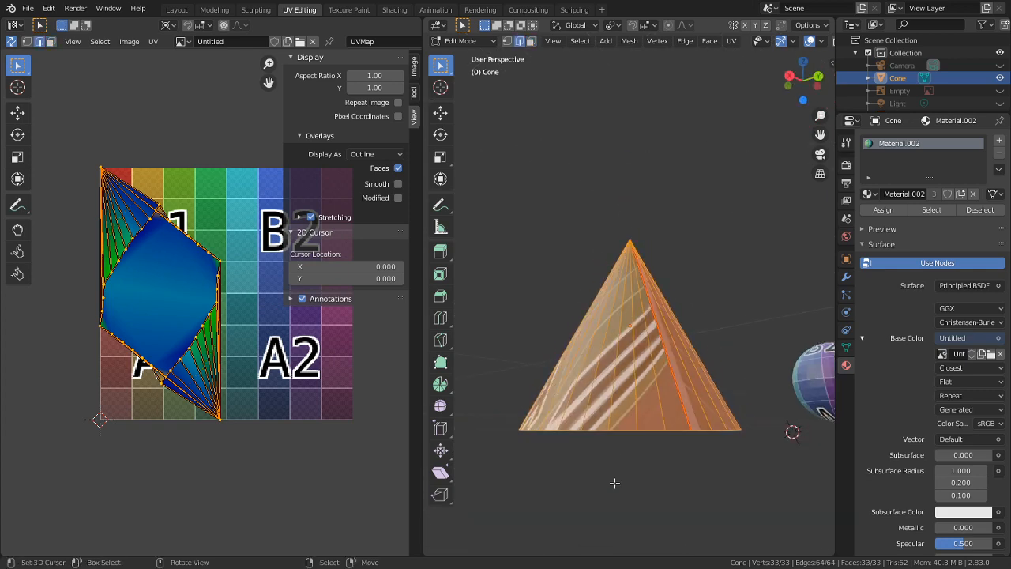
pyautogui.keyDown('alt'); pyautogui.click(630, 426); pyautogui.keyUp('alt')
pyautogui.hotkey('ctrl', 'e')
pyautogui.click(630, 426)
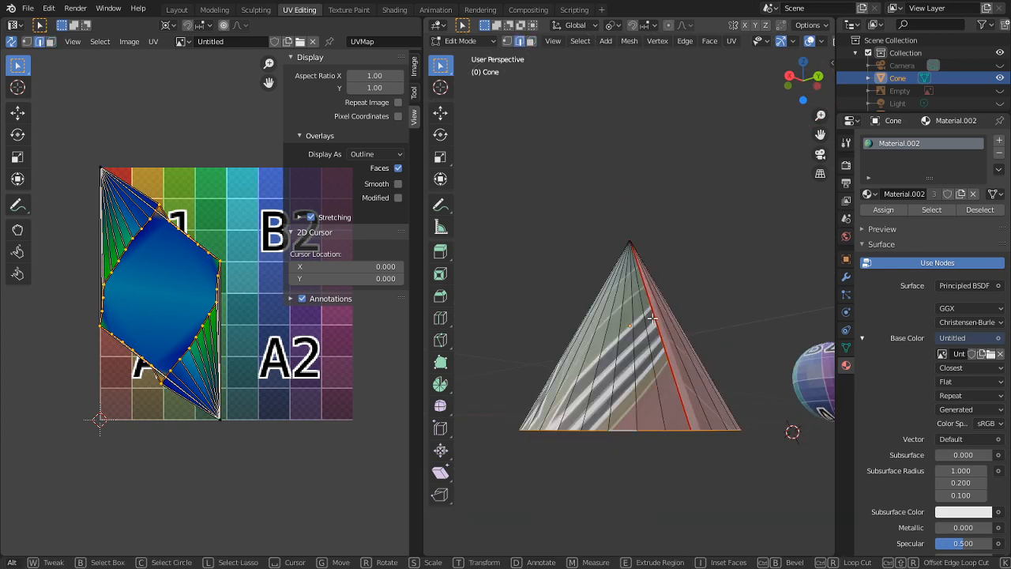
pyautogui.press('c')
pyautogui.click(630, 234)
pyautogui.moveTo(675, 258); pyautogui.dragTo(632, 459, button='middle')
pyautogui.click(630, 291)
pyautogui.moveTo(629, 291); pyautogui.dragTo(643, 260)
pyautogui.rightClick(643, 259)
pyautogui.hotkey('ctrl', 'e')
pyautogui.click(641, 264)
pyautogui.scroll(3, 157, 366)
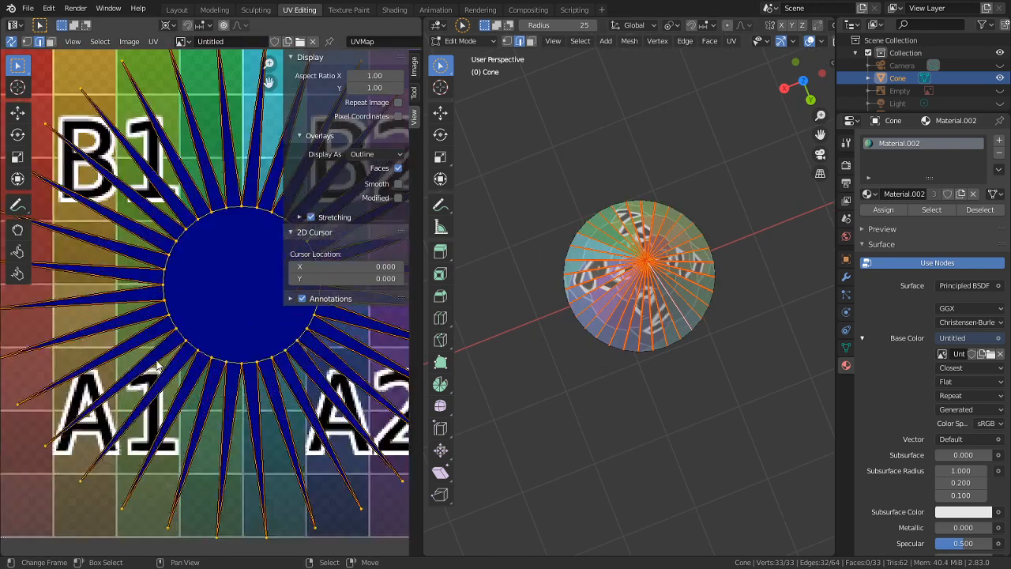
# - Examine the cone's UV layout at full size and the texture on its sides in Object Mode
pyautogui.hotkey('ctrl', 'space')
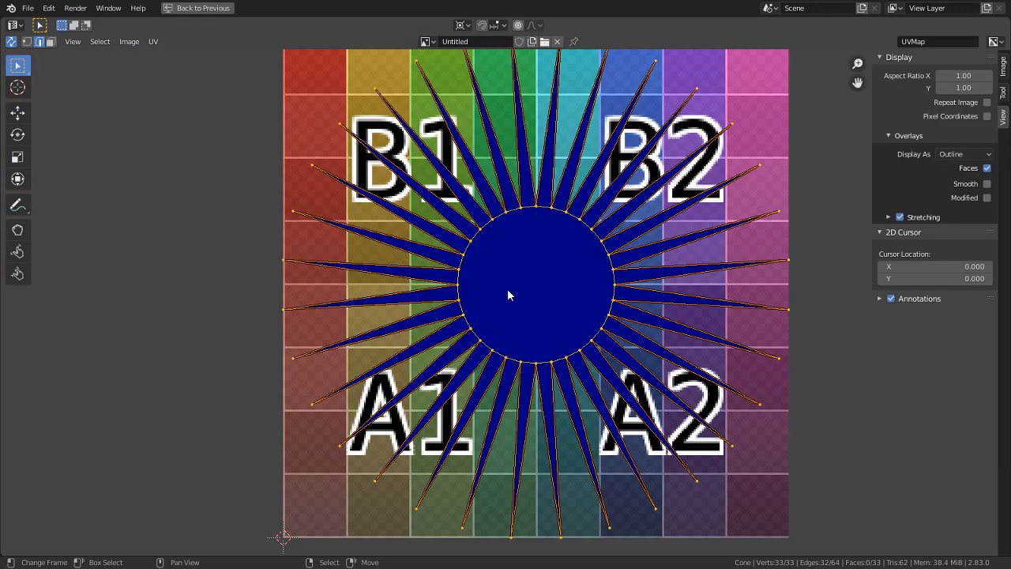
pyautogui.hotkey('ctrl', 'space')
pyautogui.moveTo(668, 293); pyautogui.dragTo(686, 206, button='middle')
pyautogui.press('Tab')
pyautogui.moveTo(675, 407); pyautogui.dragTo(661, 505, button='middle')
pyautogui.scroll(3, 706, 448)
pyautogui.scroll(3, 662, 505)
pyautogui.moveTo(616, 458); pyautogui.dragTo(710, 437, button='middle')
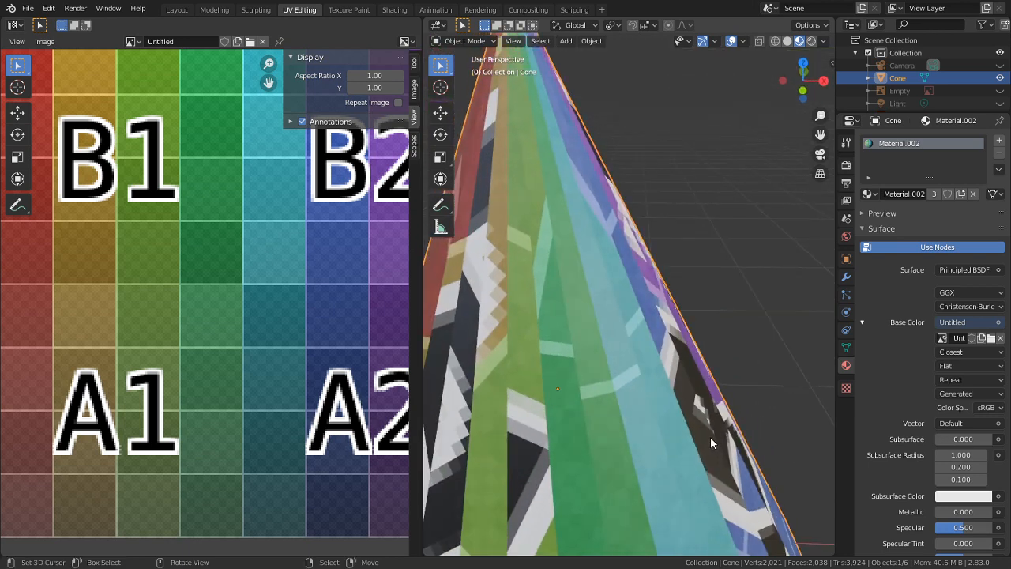
pyautogui.scroll(-3, 699, 432)
pyautogui.moveTo(545, 349); pyautogui.dragTo(640, 287, button='middle')
pyautogui.scroll(2, 634, 401)
# - Examine the grid texture and its checker squares on the UV sphere up close from the front in a maximized 3D view
pyautogui.scroll(-10, 633, 294)
pyautogui.moveTo(648, 348); pyautogui.dragTo(581, 341, button='middle')
pyautogui.keyDown('shift'); pyautogui.moveTo(434, 338); pyautogui.dragTo(565, 307, button='middle'); pyautogui.keyUp('shift')
pyautogui.scroll(-2, 554, 312)
pyautogui.scroll(8, 583, 325)
pyautogui.moveTo(584, 268); pyautogui.dragTo(566, 257, button='middle')
pyautogui.press('KP_1')
pyautogui.hotkey('ctrl', 'space')
pyautogui.scroll(4, 567, 261)
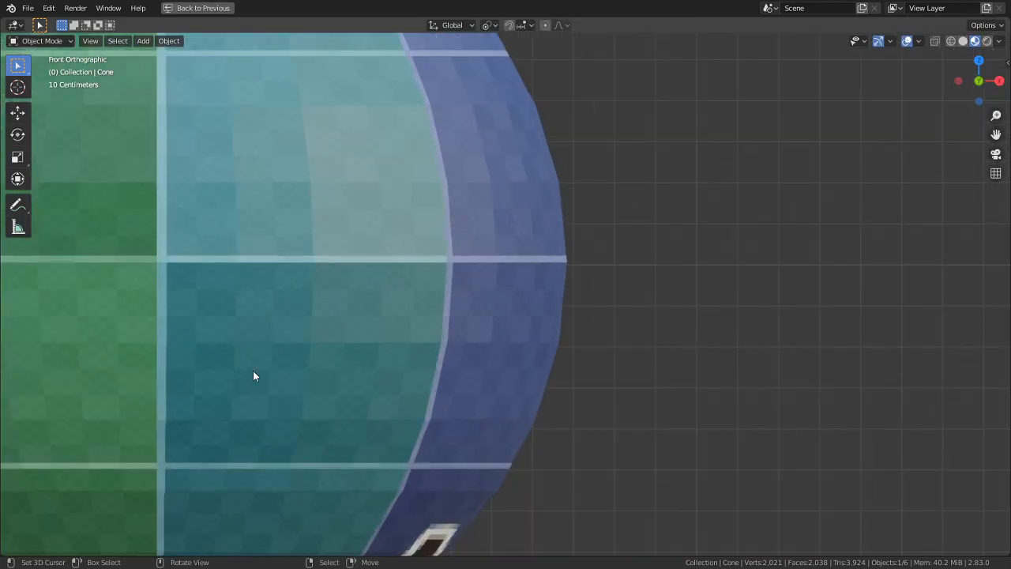
pyautogui.scroll(2, 573, 379)
pyautogui.scroll(3, 581, 390)
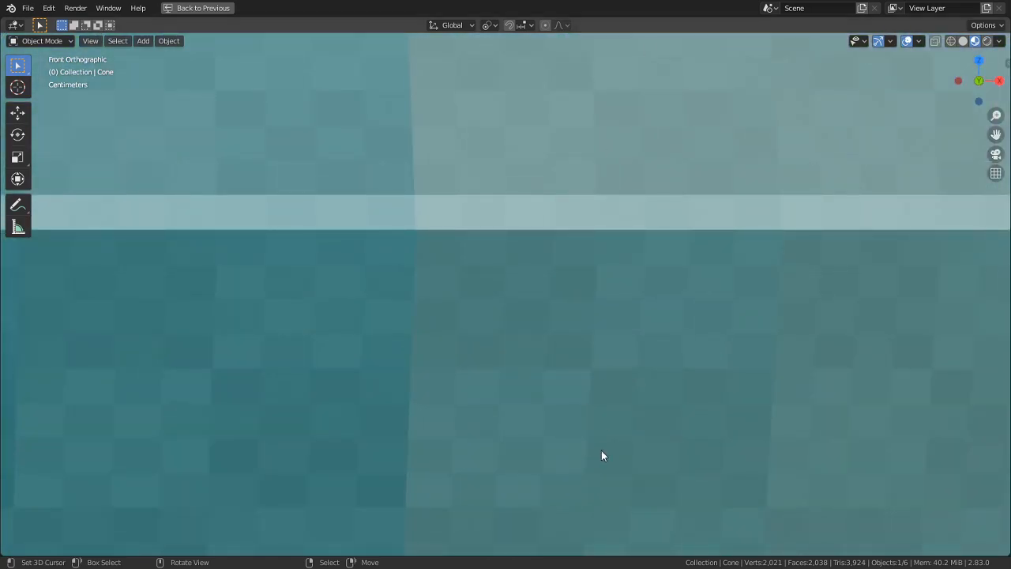
pyautogui.scroll(-5, 602, 433)
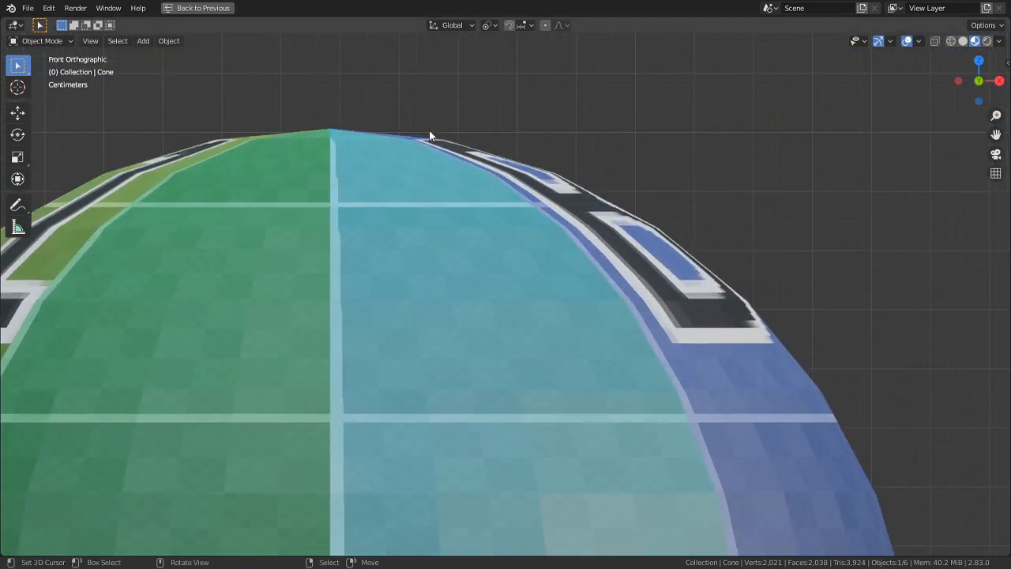
# - Examine the texture around the UV sphere's top pole up close from the front and from above
pyautogui.scroll(4, 496, 204)
pyautogui.scroll(2, 467, 231)
pyautogui.keyDown('shift'); pyautogui.moveTo(462, 232); pyautogui.dragTo(698, 207, button='middle'); pyautogui.keyUp('shift')
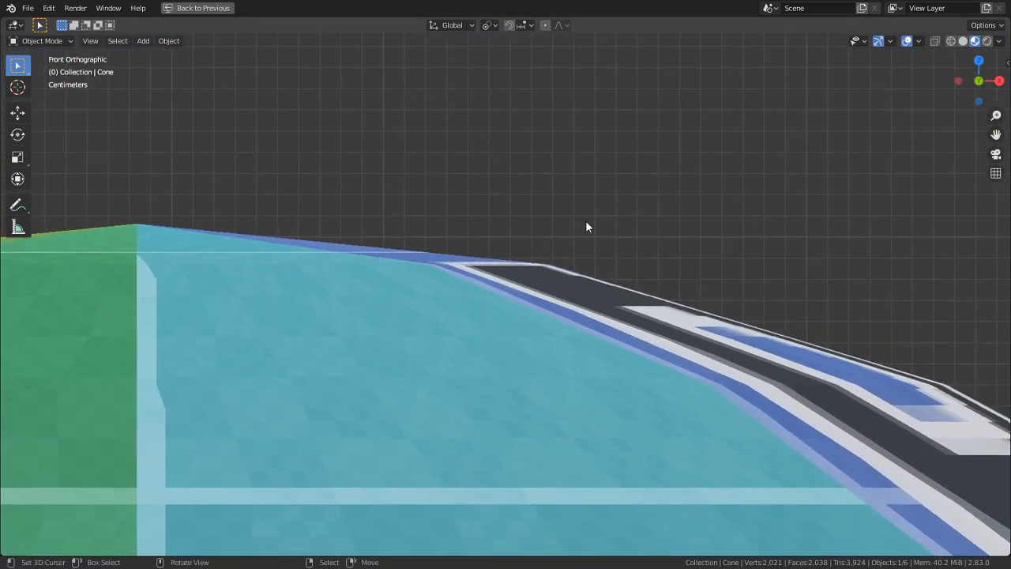
pyautogui.scroll(-6, 359, 298)
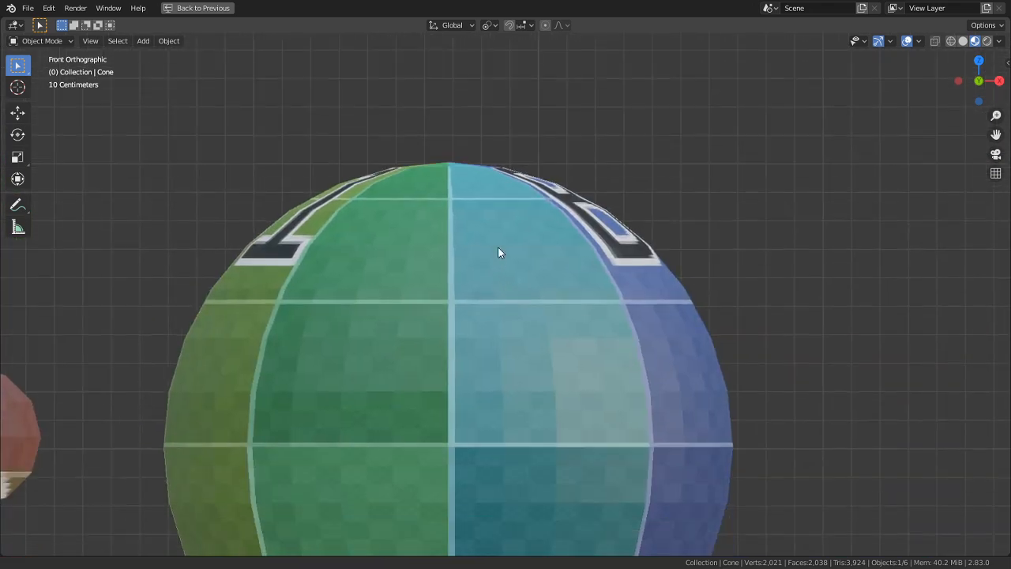
pyautogui.hotkey('ctrl', 'space')
pyautogui.scroll(-3, 533, 278)
pyautogui.moveTo(648, 334); pyautogui.dragTo(791, 419, button='middle')
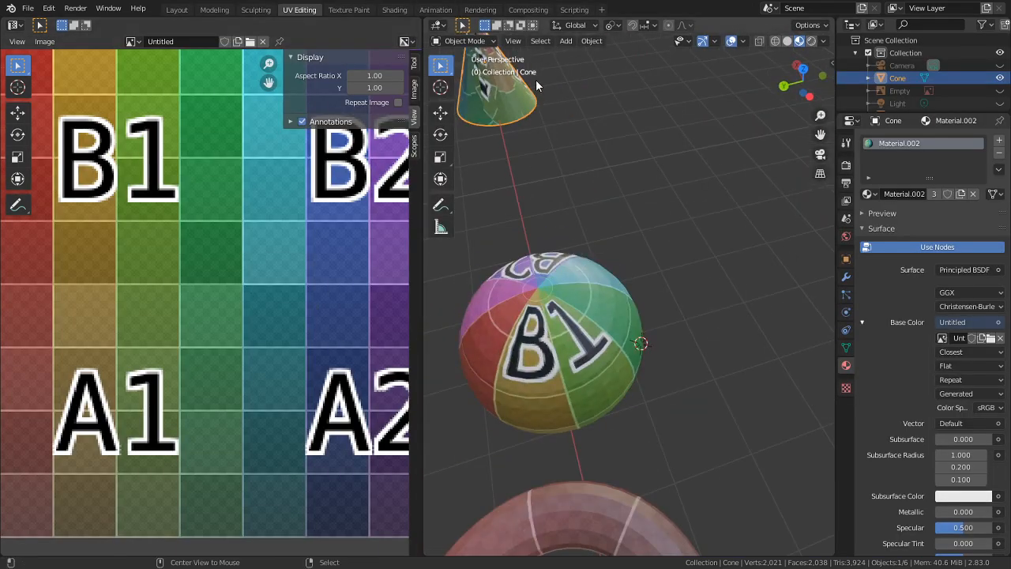
# - Open the cone in Edit Mode and clear the seams from its side edges
pyautogui.press('KP_1')
pyautogui.moveTo(552, 186); pyautogui.dragTo(792, 257, button='middle')
pyautogui.press('KP_Decimal')
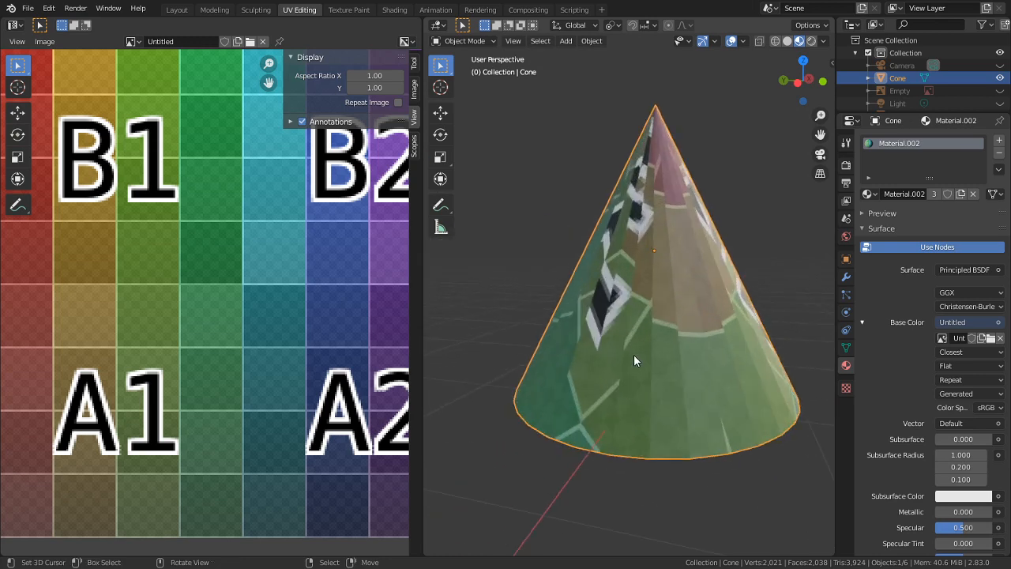
pyautogui.press('Tab')
pyautogui.press('c')
pyautogui.moveTo(636, 354); pyautogui.dragTo(614, 381, button='middle')
pyautogui.hotkey('ctrl', 'e')
pyautogui.click(636, 259)
# - Mark the edge loop around the cone's base as a seam so the base and sides unwrap separately
pyautogui.press('Tab')
pyautogui.press('Tab')
pyautogui.keyDown('alt'); pyautogui.click(623, 398); pyautogui.keyUp('alt')
pyautogui.hotkey('ctrl', 'e')
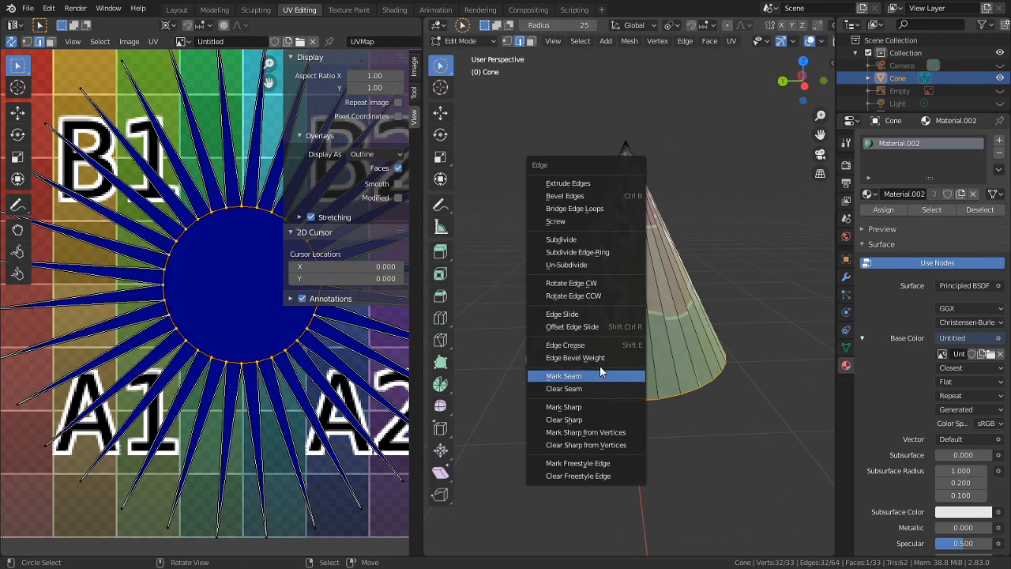
pyautogui.click(587, 374)
# - Examine how the grid texture stretches along the cone's sides up close
pyautogui.scroll(8, 611, 372)
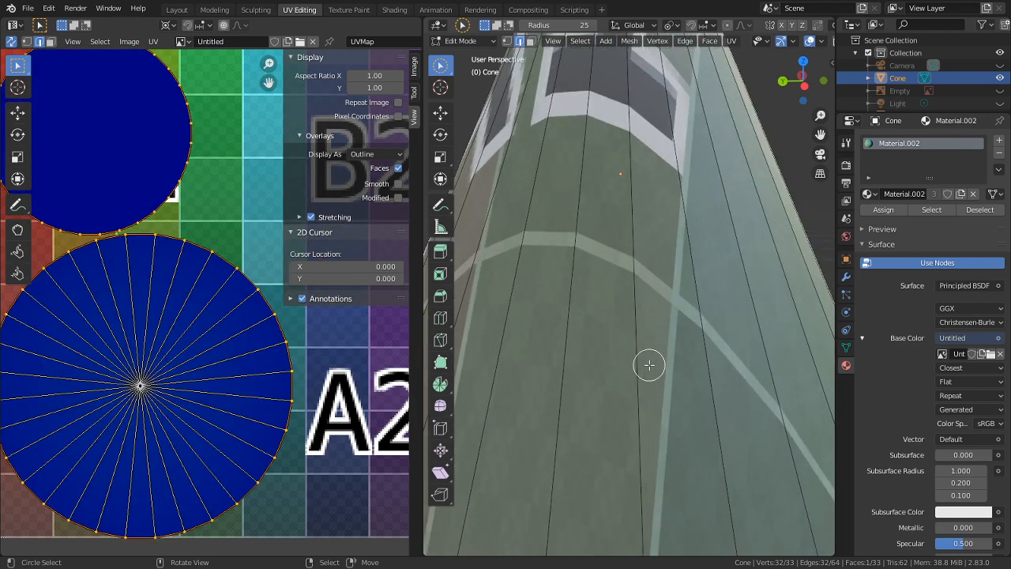
pyautogui.moveTo(706, 350); pyautogui.dragTo(623, 341, button='middle')
pyautogui.scroll(-3, 632, 341)
pyautogui.keyDown('shift'); pyautogui.moveTo(711, 341); pyautogui.dragTo(537, 267, button='middle'); pyautogui.keyUp('shift')
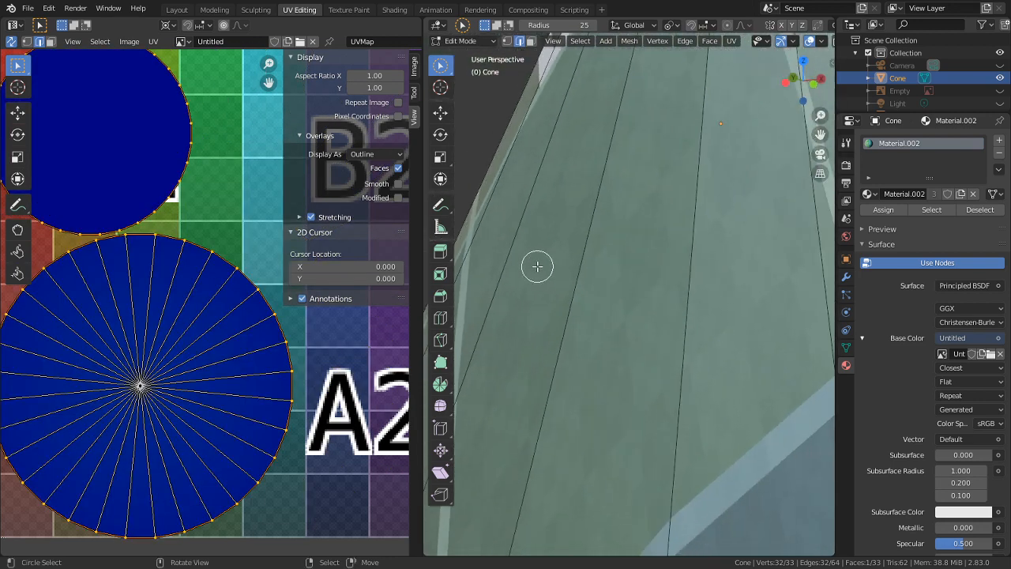
pyautogui.scroll(-5, 553, 273)
pyautogui.keyDown('shift'); pyautogui.moveTo(619, 284); pyautogui.dragTo(580, 284, button='middle'); pyautogui.keyUp('shift')
pyautogui.moveTo(672, 314)
pyautogui.mouseDown(button='middle')
pyautogui.moveTo(596, 316)
pyautogui.moveTo(682, 323)
pyautogui.mouseUp(button='middle')
pyautogui.scroll(5, 596, 316)
pyautogui.scroll(-5, 711, 321)
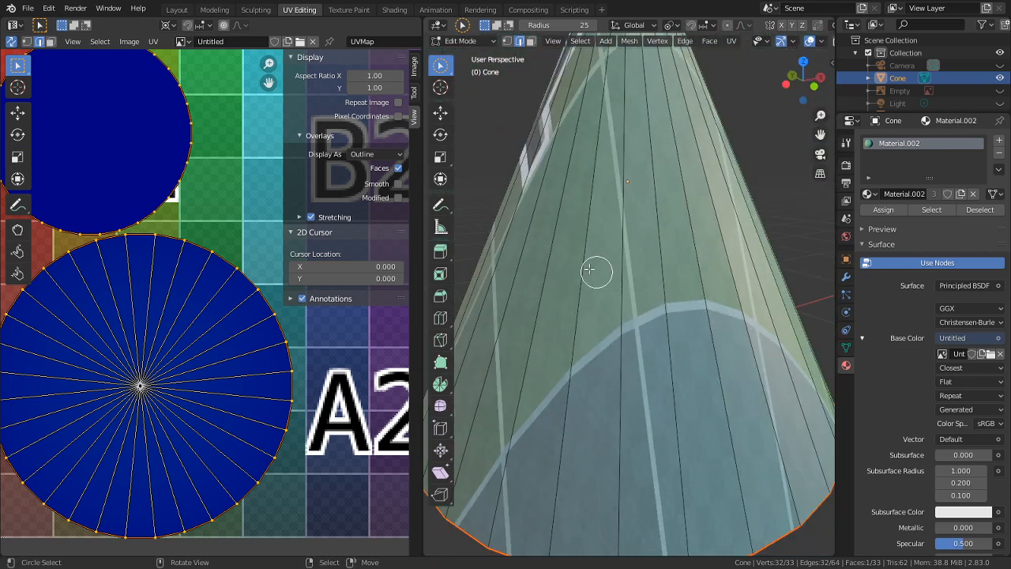
# - Make the 3D Cursor the active tool and review the whole row of models in a maximized 3D view
pyautogui.click(441, 84)
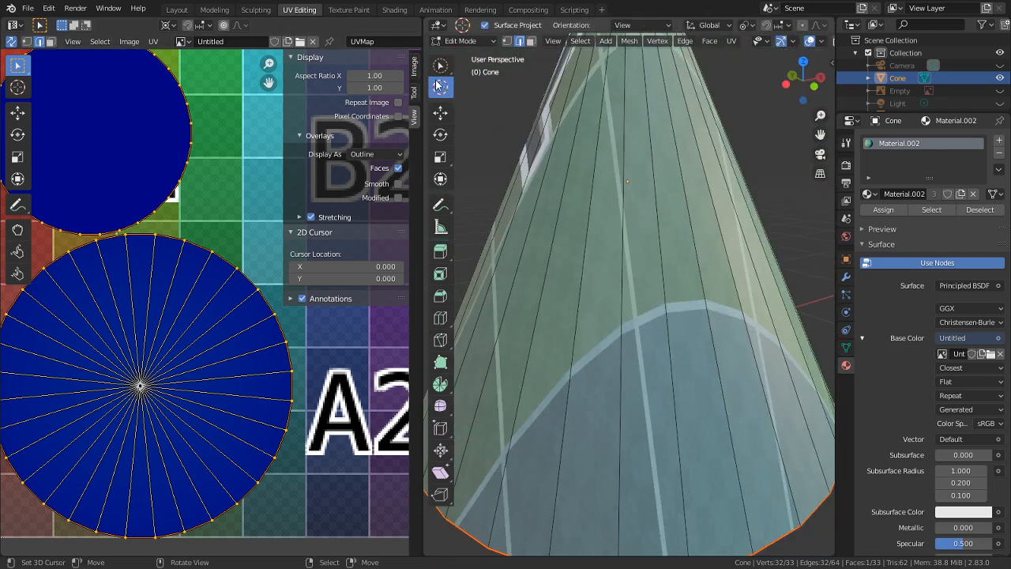
pyautogui.scroll(-5, 579, 198)
pyautogui.hotkey('ctrl', 'space')
pyautogui.scroll(-4, 554, 252)
pyautogui.keyDown('shift'); pyautogui.moveTo(504, 254); pyautogui.dragTo(765, 265, button='middle'); pyautogui.keyUp('shift')
pyautogui.scroll(-3, 765, 264)
pyautogui.keyDown('shift'); pyautogui.moveTo(487, 274); pyautogui.dragTo(654, 266, button='middle'); pyautogui.keyUp('shift')
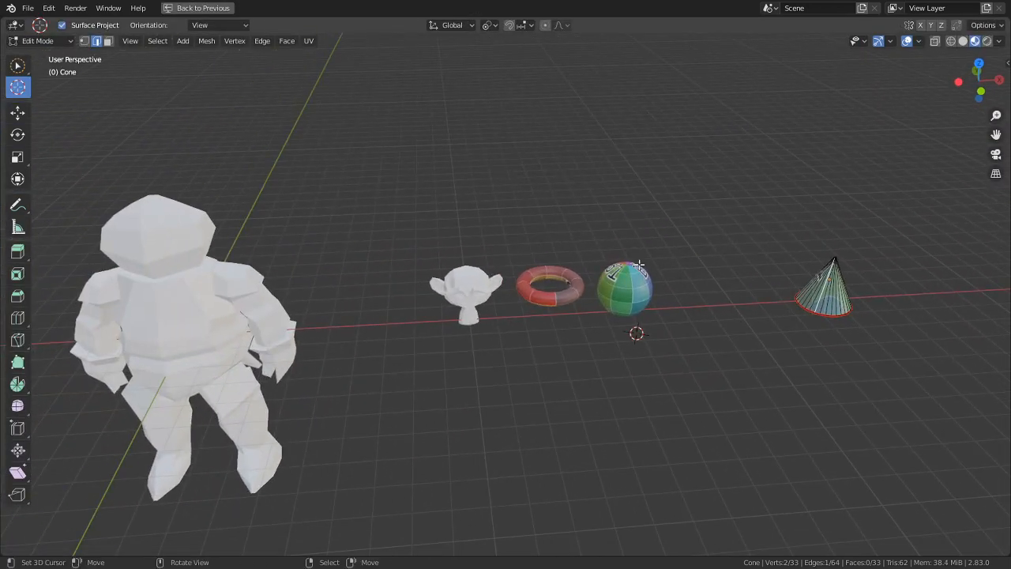
pyautogui.scroll(4, 464, 322)
pyautogui.hotkey('ctrl', 'space')
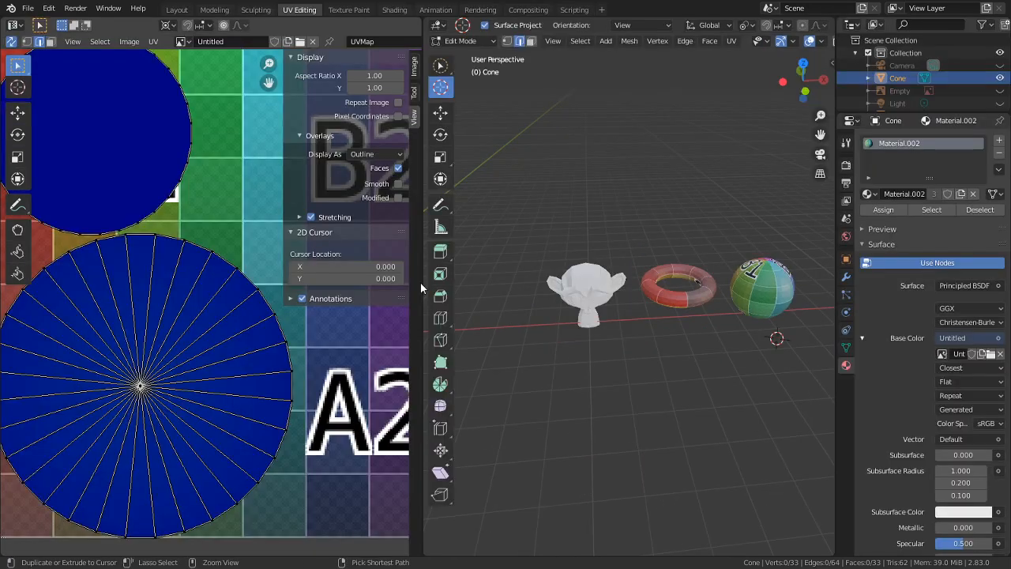
# - Leave the cone and open the monkey head in Edit Mode with nothing selected
pyautogui.press('Tab')
pyautogui.click(467, 40)
pyautogui.click(599, 302)
pyautogui.press('Tab')
pyautogui.scroll(4, 599, 302)
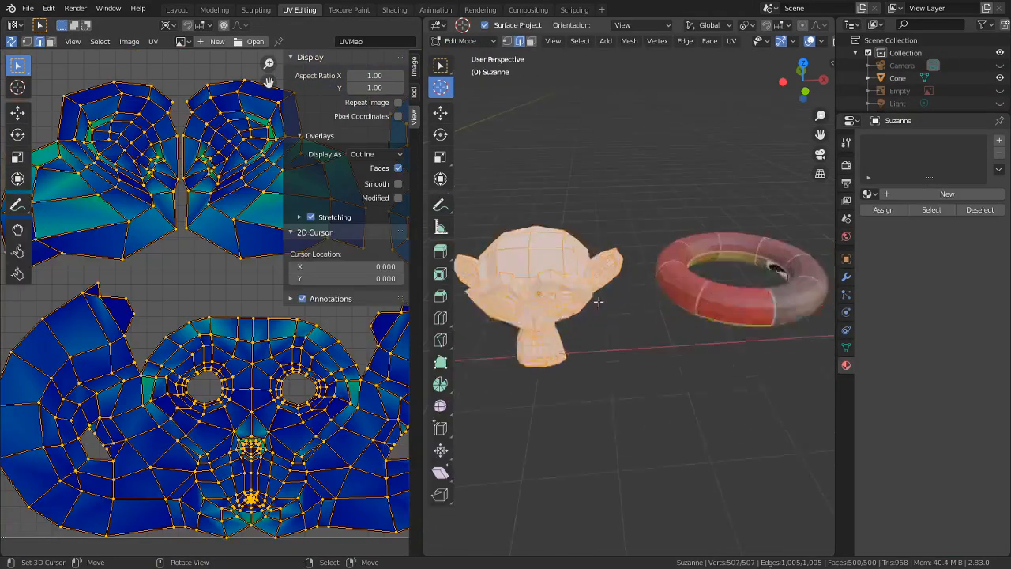
pyautogui.scroll(2, 599, 302)
pyautogui.hotkey('ctrl', 'space')
pyautogui.scroll(3, 718, 379)
pyautogui.hotkey('alt', 'a')
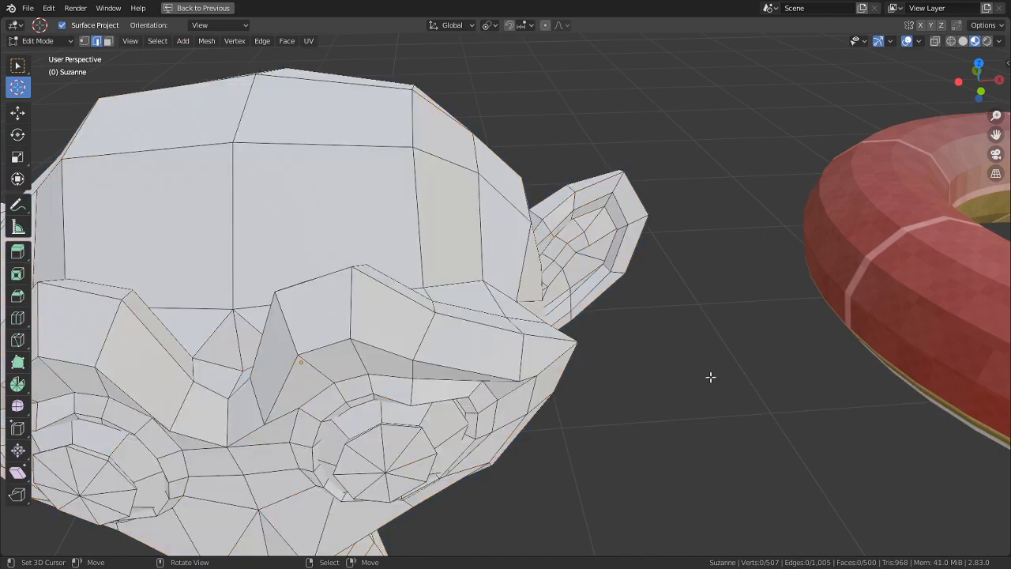
# - Select the edges around the base of one of the monkey's ears and mark them as a seam
pyautogui.scroll(-5, 711, 377)
pyautogui.moveTo(637, 357); pyautogui.dragTo(751, 305, button='middle')
pyautogui.moveTo(654, 298); pyautogui.dragTo(545, 271, button='middle')
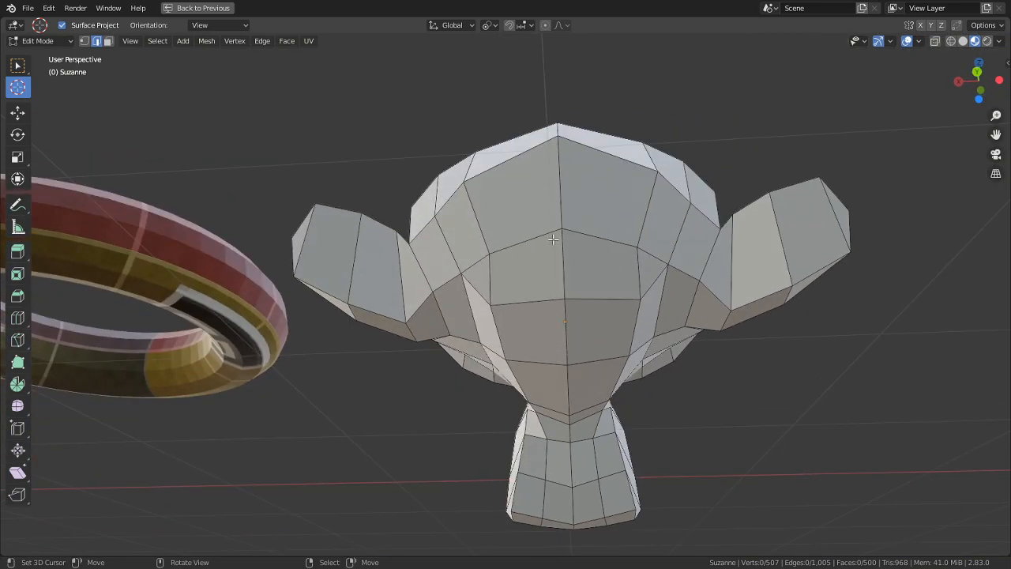
pyautogui.moveTo(557, 245); pyautogui.dragTo(648, 277, button='middle')
pyautogui.moveTo(683, 242); pyautogui.dragTo(505, 323, button='middle')
pyautogui.keyDown('shift'); pyautogui.click(470, 255); pyautogui.keyUp('shift')
pyautogui.keyDown('shift'); pyautogui.click(457, 214); pyautogui.keyUp('shift')
pyautogui.keyDown('shift'); pyautogui.click(509, 456); pyautogui.keyUp('shift')
pyautogui.moveTo(509, 457); pyautogui.dragTo(632, 368, button='middle')
pyautogui.hotkey('ctrl', 'e')
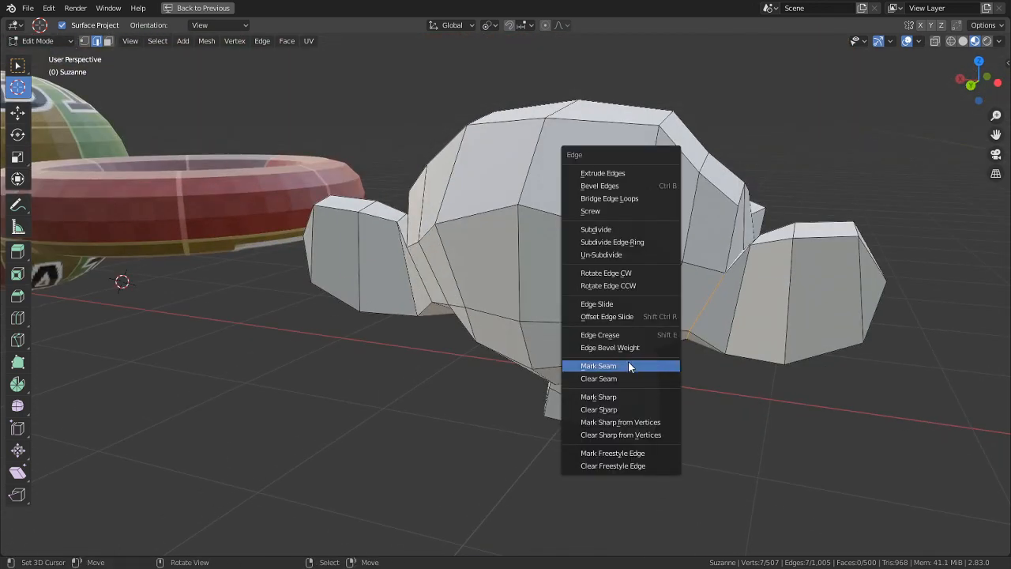
pyautogui.click(630, 366)
# - Mirror the edge selection to the monkey's other ear and mark those edges as a seam
pyautogui.hotkey('ctrl', 'shift', 'm')
pyautogui.hotkey('ctrl', 'e')
pyautogui.click(649, 297)
pyautogui.moveTo(649, 297); pyautogui.dragTo(519, 331, button='middle')
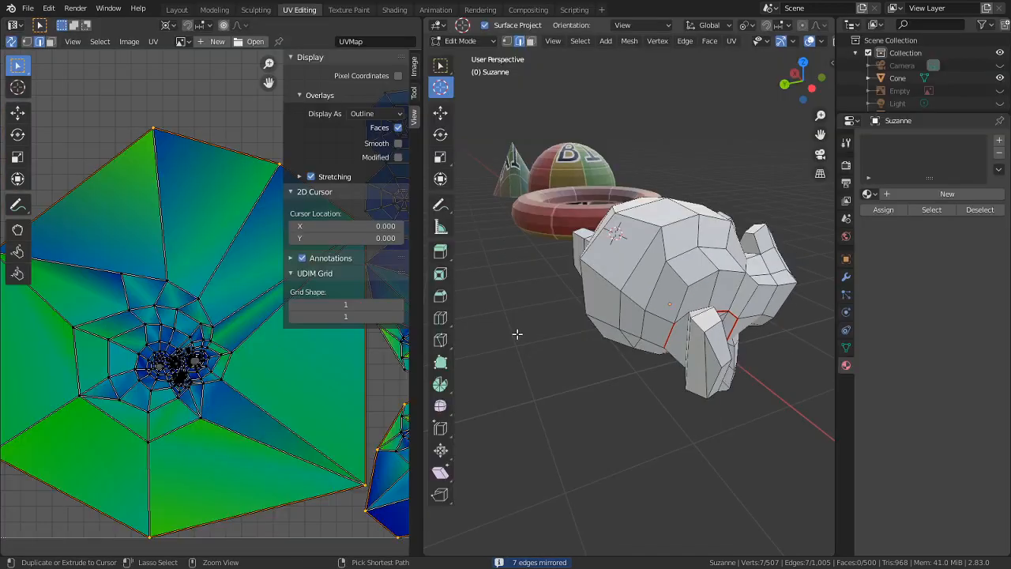
# - Select the linked geometry of one of the monkey's eyeballs and try moving it off the head
pyautogui.moveTo(292, 372); pyautogui.dragTo(302, 443, button='middle')
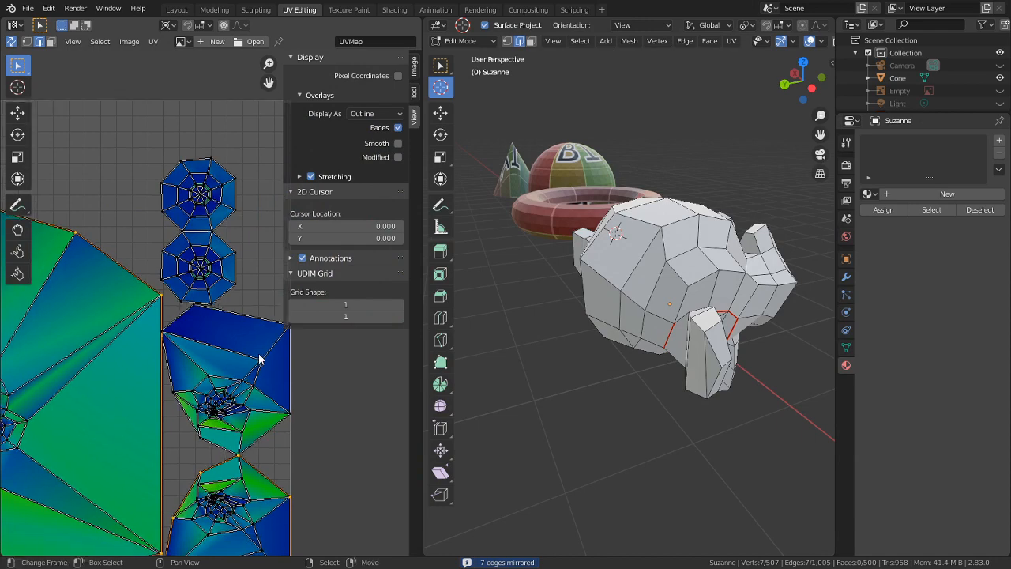
pyautogui.scroll(4, 257, 330)
pyautogui.moveTo(632, 297); pyautogui.dragTo(536, 293, button='middle')
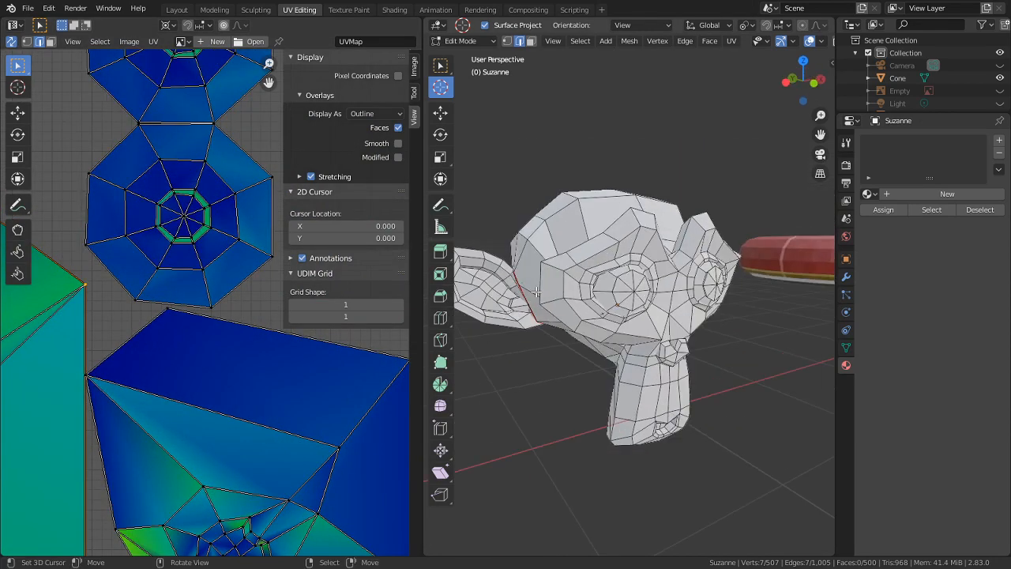
pyautogui.press('l')
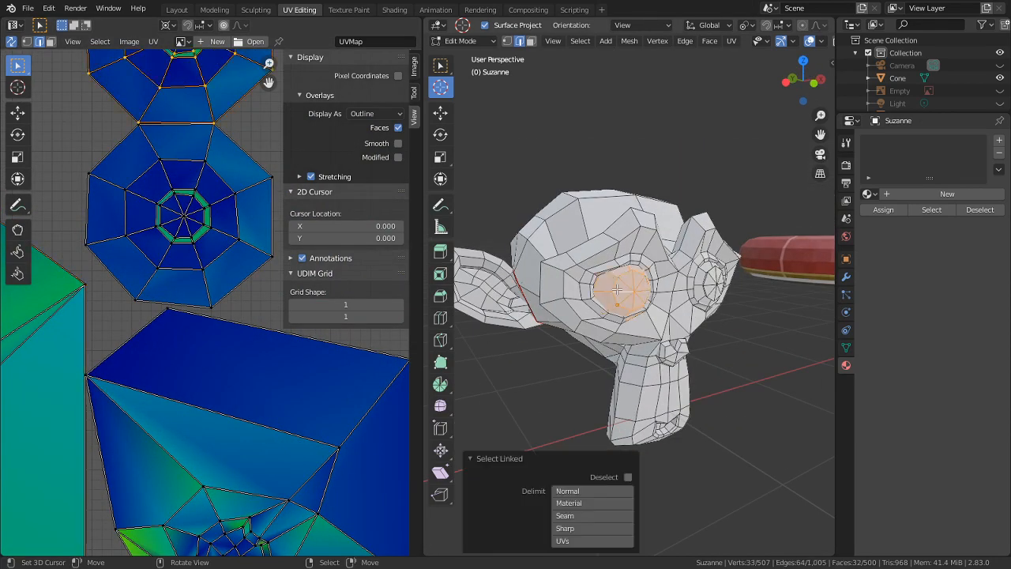
pyautogui.press('g')
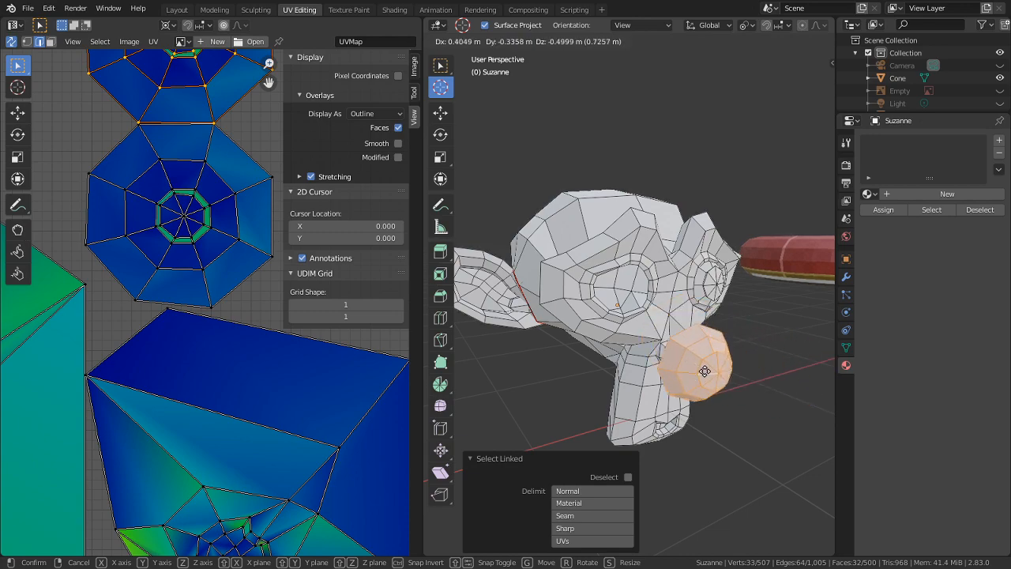
pyautogui.rightClick(666, 224)
# - Add the monkey's other eyeball to the selection and hide both eyeballs
pyautogui.scroll(4, 700, 320)
pyautogui.moveTo(678, 298); pyautogui.dragTo(751, 371, button='middle')
pyautogui.scroll(-4, 751, 372)
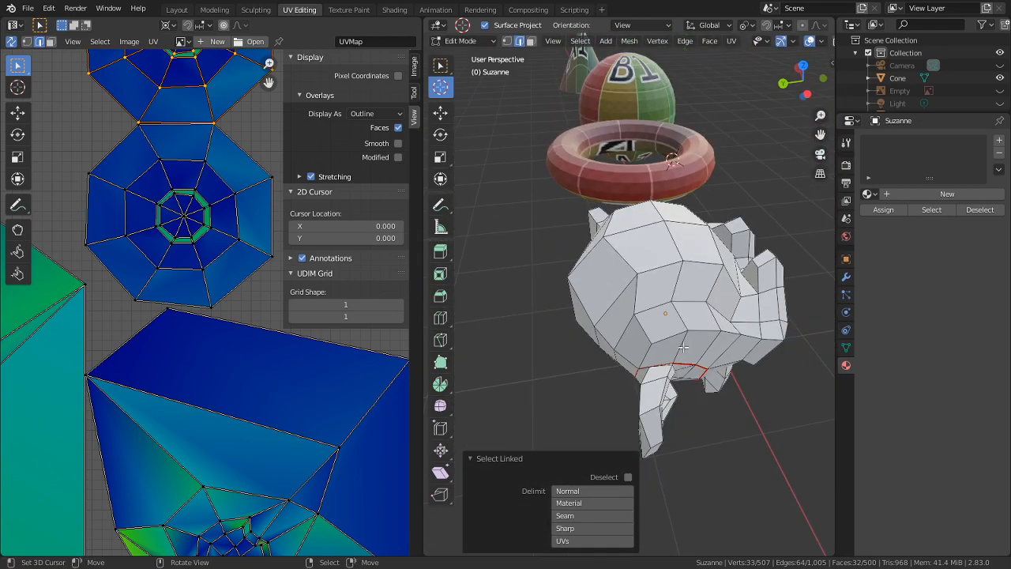
pyautogui.moveTo(763, 235); pyautogui.dragTo(589, 188, button='middle')
pyautogui.press('l')
pyautogui.hotkey('shift', 'h')
pyautogui.hotkey('ctrl', 'z')
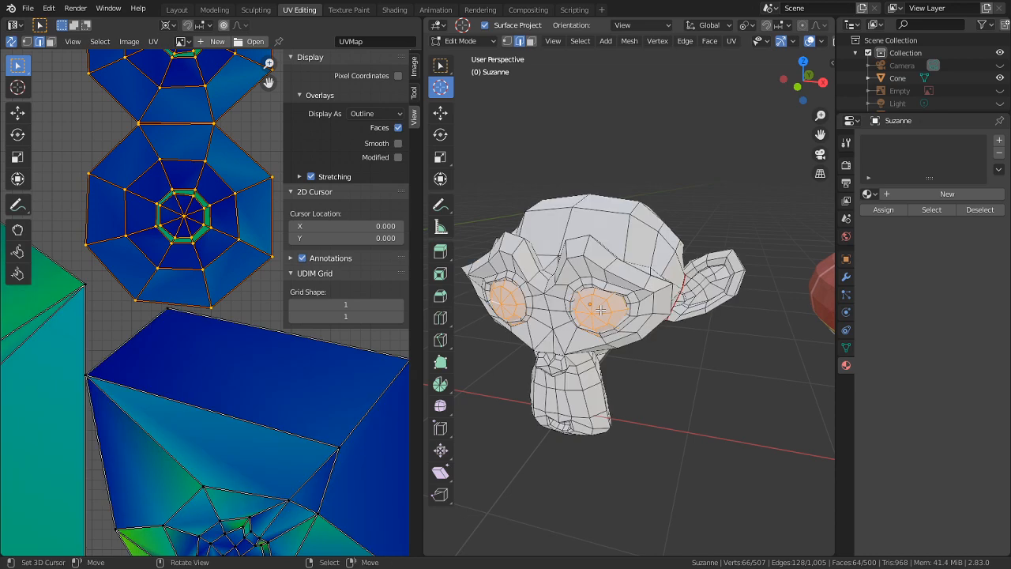
pyautogui.press('h')
pyautogui.moveTo(602, 308); pyautogui.dragTo(689, 314, button='middle')
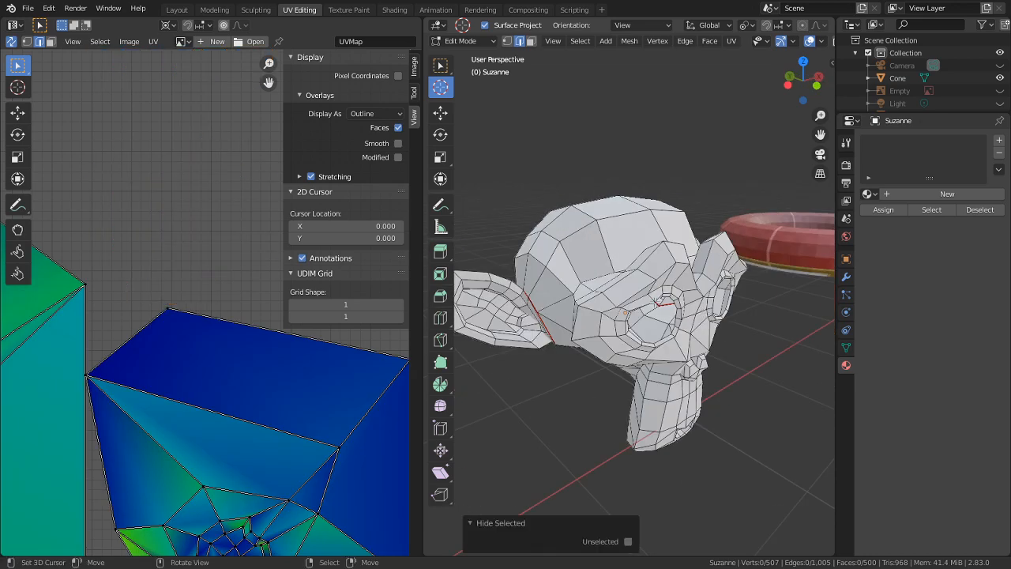
pyautogui.moveTo(653, 259); pyautogui.dragTo(625, 292, button='middle')
# - Mark the center edges from the top of the monkey's head down its back as a seam
pyautogui.hotkey('ctrl', 'space')
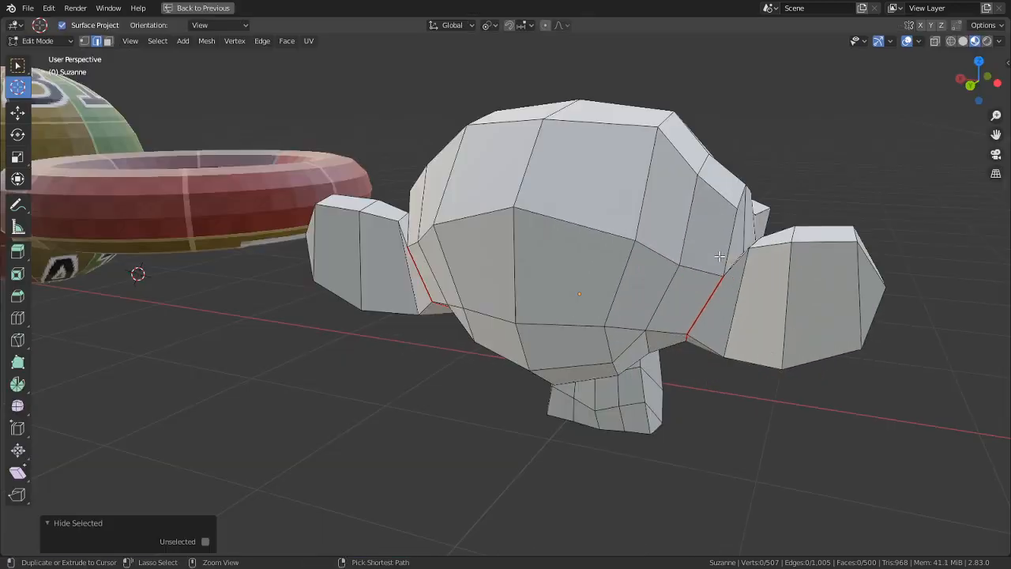
pyautogui.moveTo(689, 312); pyautogui.dragTo(729, 270, button='middle')
pyautogui.scroll(3, 729, 272)
pyautogui.scroll(-3, 663, 267)
pyautogui.moveTo(600, 263); pyautogui.dragTo(623, 314, button='middle')
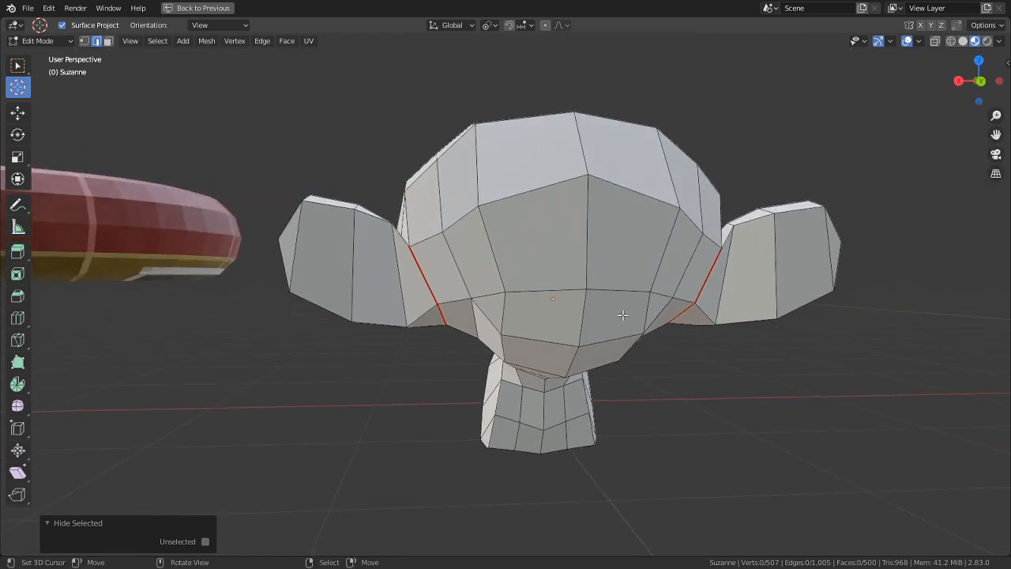
pyautogui.keyDown('shift'); pyautogui.click(583, 319); pyautogui.keyUp('shift')
pyautogui.keyDown('shift'); pyautogui.click(577, 158); pyautogui.keyUp('shift')
pyautogui.moveTo(578, 157); pyautogui.dragTo(596, 171, button='middle')
pyautogui.moveTo(551, 105); pyautogui.dragTo(718, 106, button='middle')
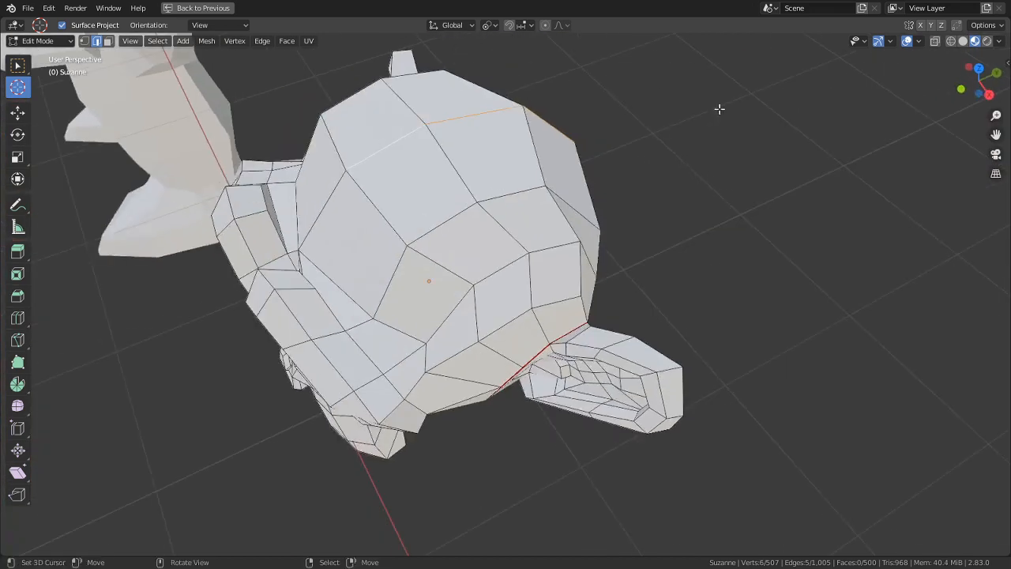
pyautogui.hotkey('ctrl', 'e')
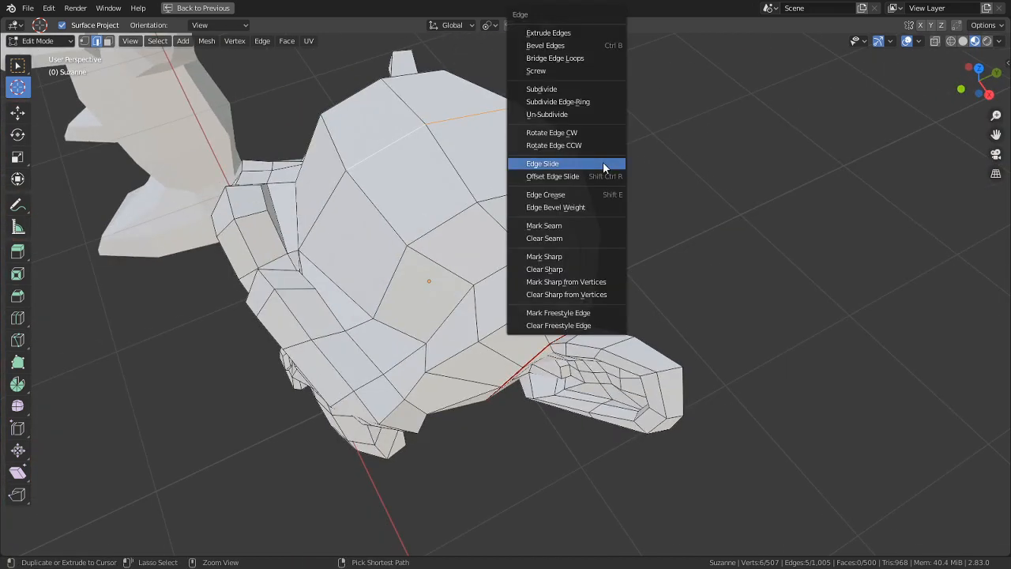
pyautogui.click(550, 226)
# - Try extending the center seam further down toward the monkey's neck, and undo the attempt
pyautogui.moveTo(550, 226); pyautogui.dragTo(579, 272, button='middle')
pyautogui.moveTo(603, 353); pyautogui.dragTo(521, 343, button='middle')
pyautogui.keyDown('shift'); pyautogui.click(521, 342); pyautogui.keyUp('shift')
pyautogui.hotkey('ctrl', 'e')
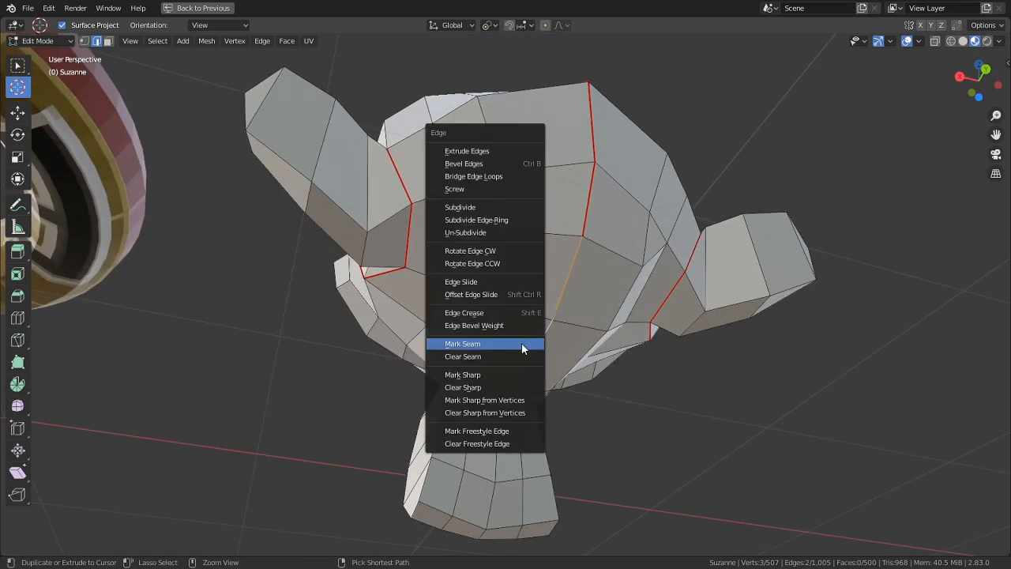
pyautogui.click(521, 344)
pyautogui.hotkey('ctrl', 'z')
pyautogui.hotkey('ctrl', 'z')
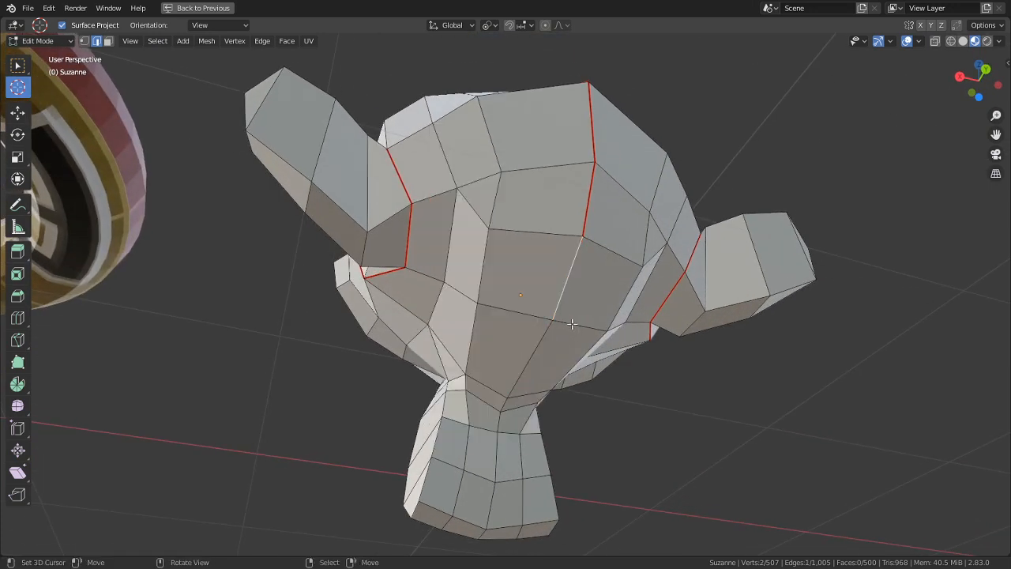
# - Mark the edges across the back of the monkey's head, from ear to ear through the center seam's lower end, as a seam
pyautogui.moveTo(546, 267); pyautogui.dragTo(632, 309, button='middle')
pyautogui.moveTo(589, 282); pyautogui.dragTo(562, 261, button='middle')
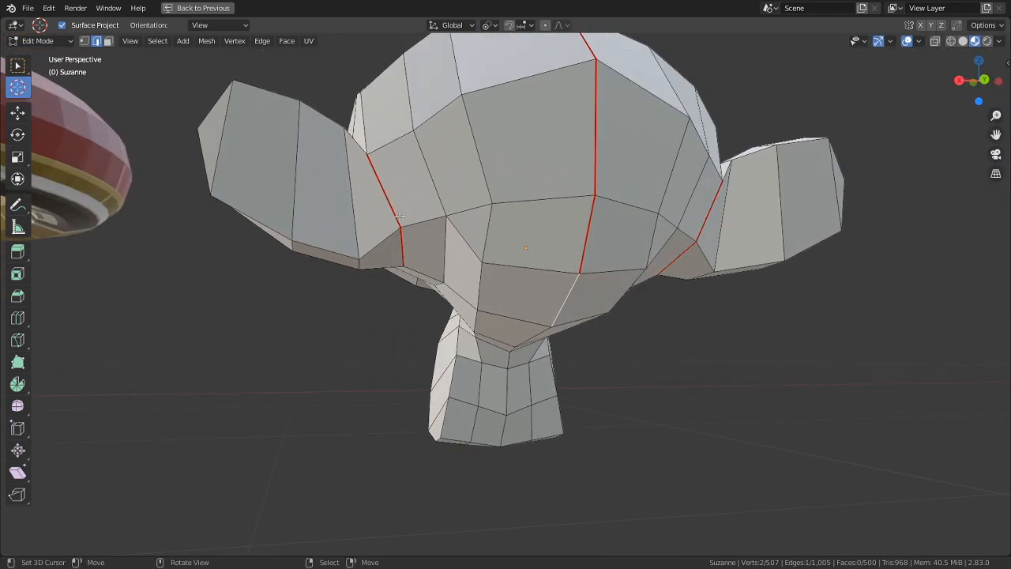
pyautogui.moveTo(401, 217); pyautogui.dragTo(490, 241, button='middle')
pyautogui.click(515, 261)
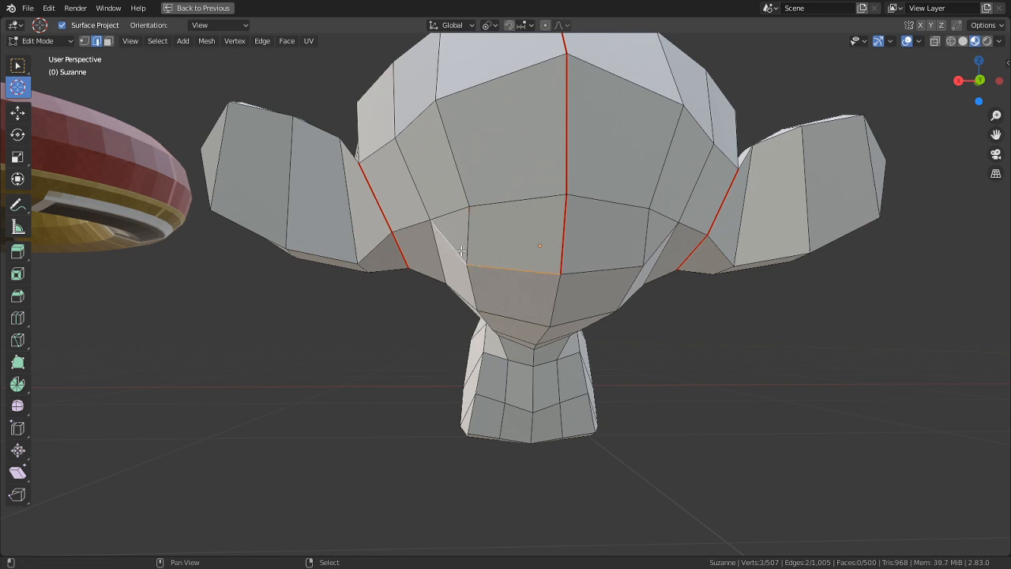
pyautogui.hotkey('ctrl', 'e')
pyautogui.click(426, 225)
pyautogui.moveTo(510, 261); pyautogui.dragTo(735, 260, button='middle')
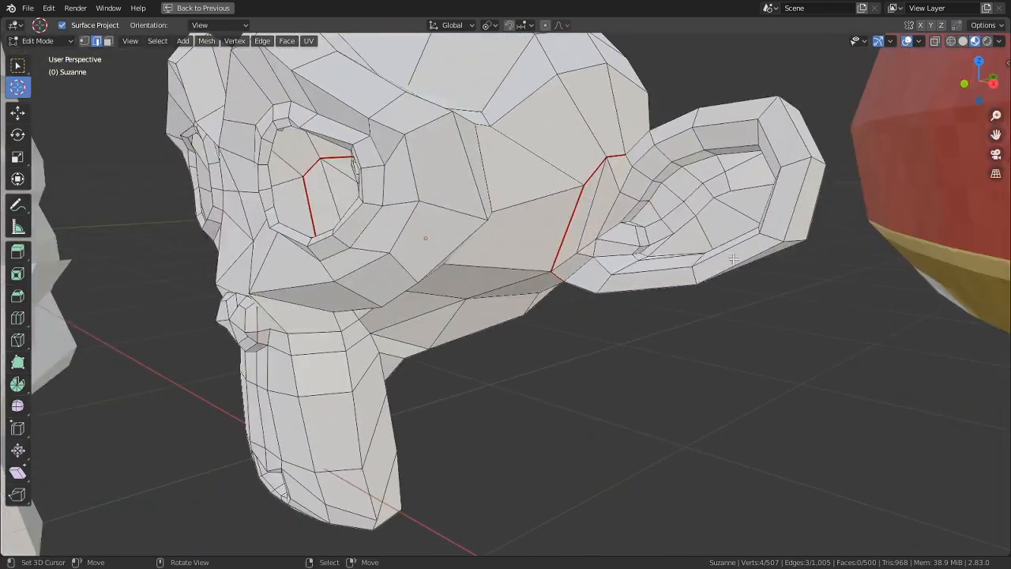
pyautogui.moveTo(575, 248); pyautogui.dragTo(499, 337, button='middle')
pyautogui.moveTo(367, 88); pyautogui.dragTo(452, 276, button='middle')
pyautogui.keyDown('shift'); pyautogui.click(421, 347); pyautogui.keyUp('shift')
pyautogui.hotkey('ctrl', 'e')
pyautogui.click(507, 268)
# - Examine the monkey head's UV layout and stretching around the eyes and mouth in a maximized UV editor
pyautogui.moveTo(507, 268); pyautogui.dragTo(223, 426, button='middle')
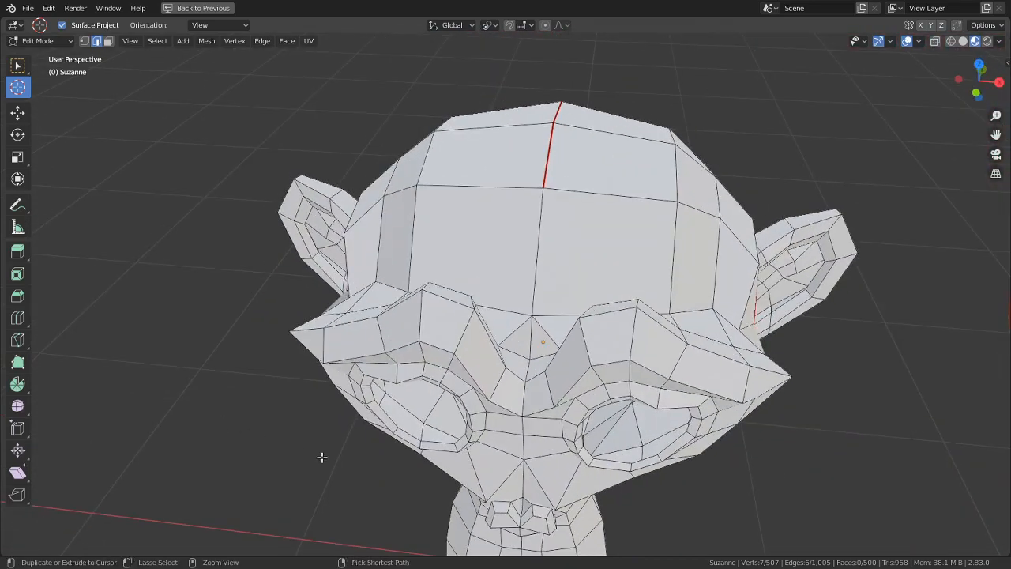
pyautogui.hotkey('ctrl', 'space')
pyautogui.moveTo(303, 440); pyautogui.dragTo(420, 190, button='middle')
pyautogui.scroll(-4, 203, 327)
pyautogui.moveTo(125, 474); pyautogui.dragTo(259, 548, button='middle')
pyautogui.moveTo(182, 402); pyautogui.dragTo(271, 447, button='middle')
pyautogui.hotkey('ctrl', 'space')
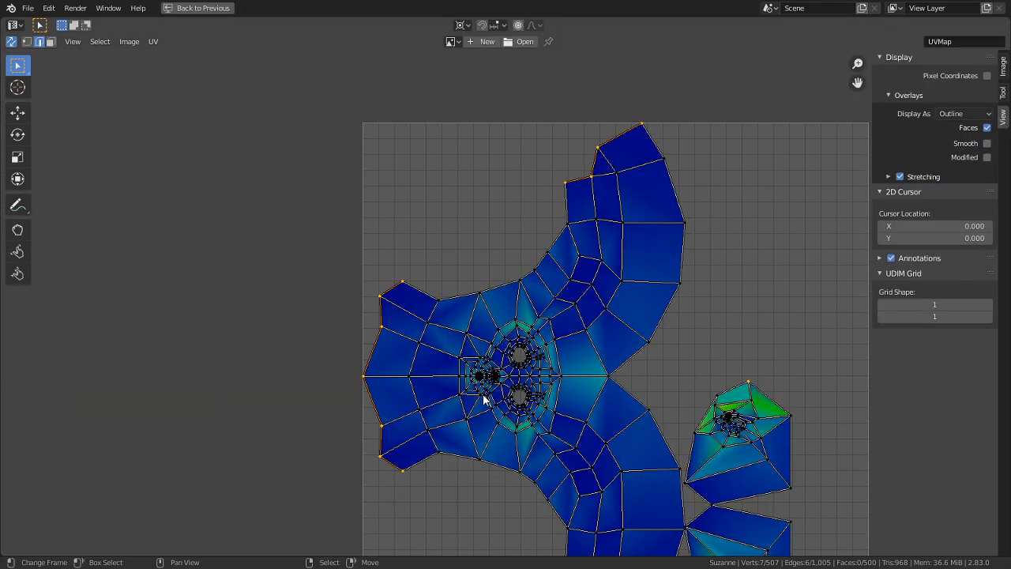
pyautogui.scroll(6, 418, 405)
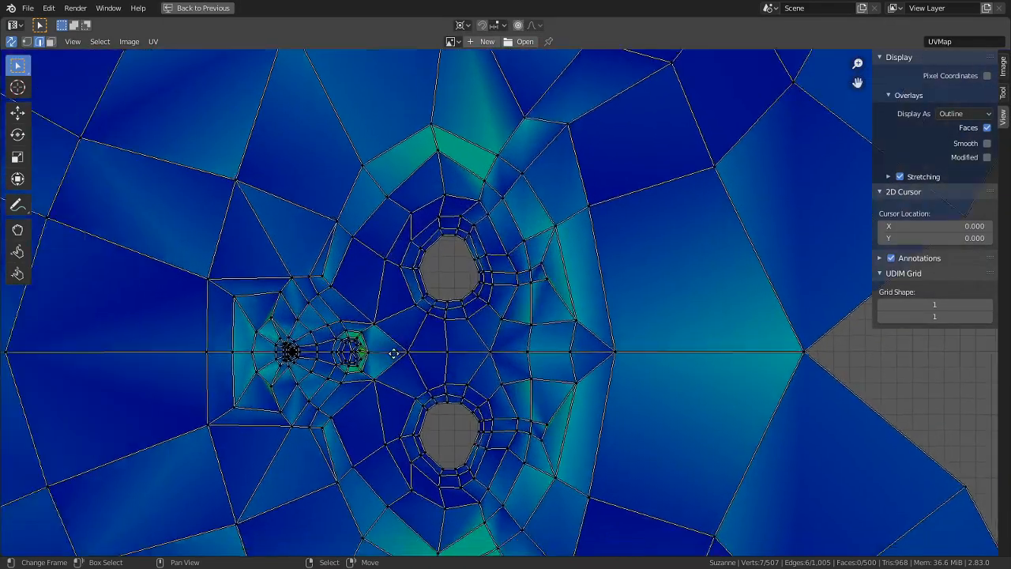
# - Extend the monkey head's center seam down the forehead by marking the next two center edges between the notch and the eyes as seams
pyautogui.scroll(-3, 521, 392)
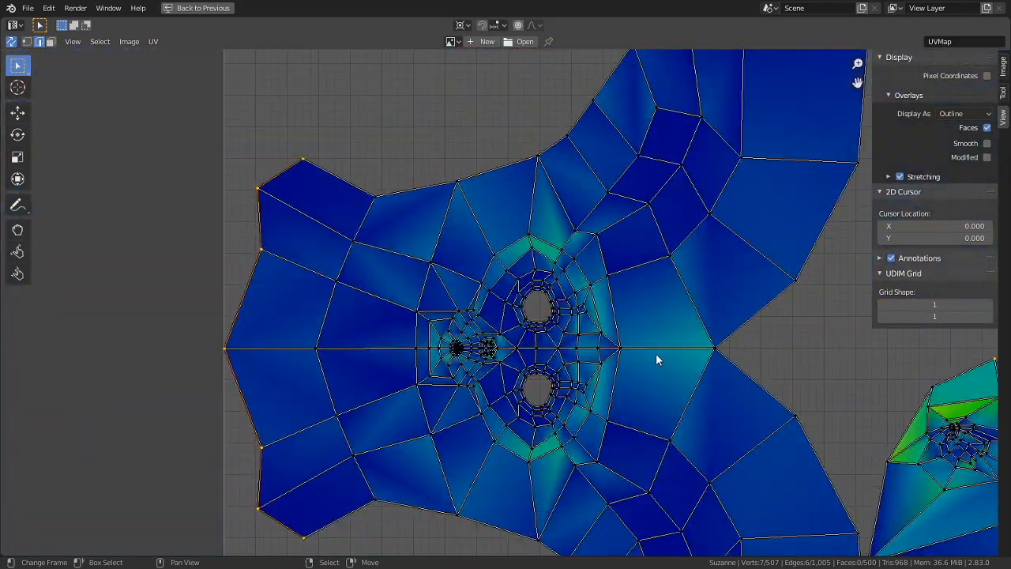
pyautogui.click(656, 355)
pyautogui.hotkey('ctrl', 'e')
pyautogui.click(656, 355)
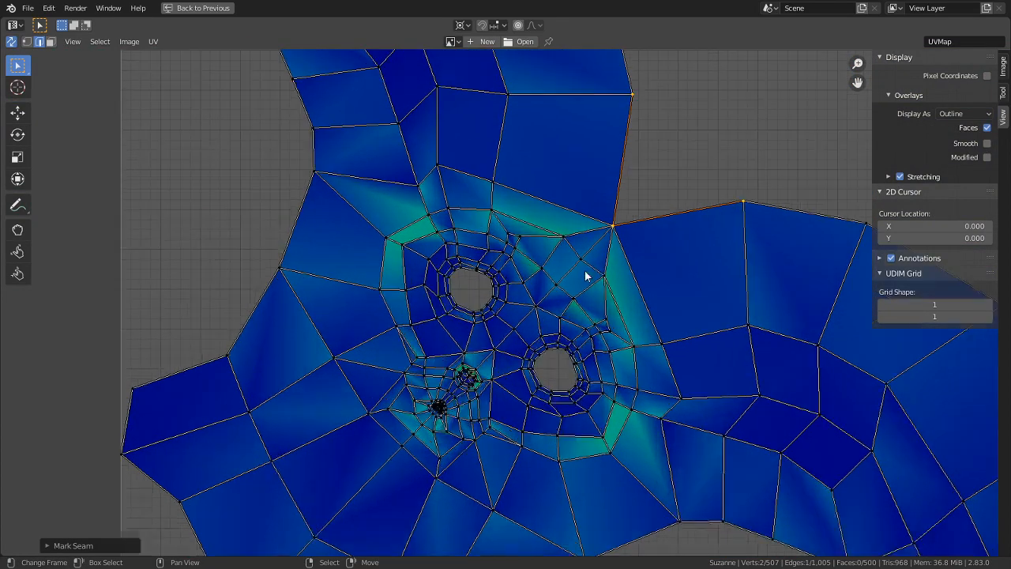
pyautogui.click(591, 252)
pyautogui.hotkey('ctrl', 'e')
pyautogui.click(597, 250)
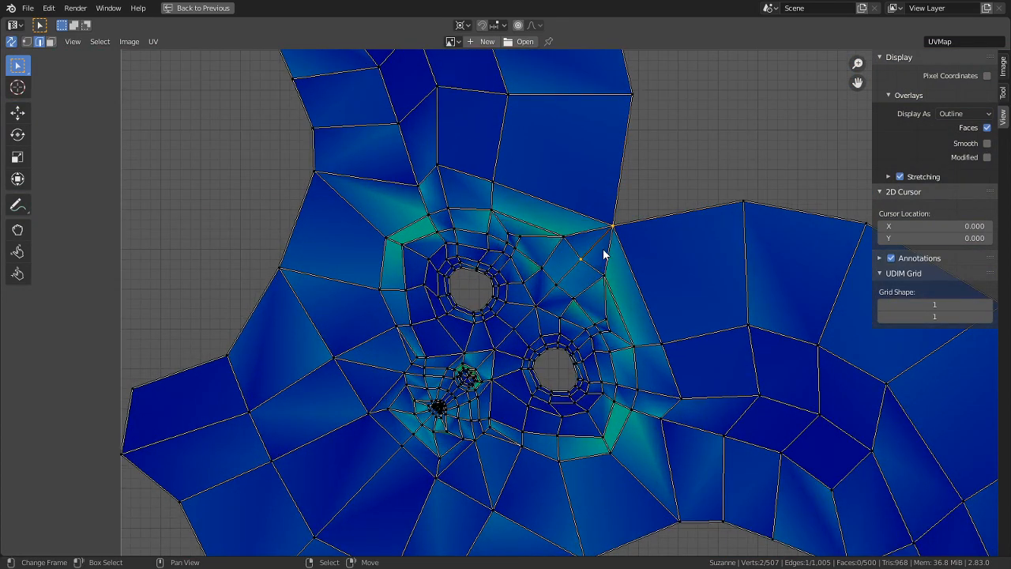
pyautogui.hotkey('ctrl', 'e')
pyautogui.click(597, 250)
# - Mark the two center edges running from the neck's outer border toward the mouth as seams in the monkey head's UV layout
pyautogui.moveTo(559, 286); pyautogui.dragTo(224, 278, button='middle')
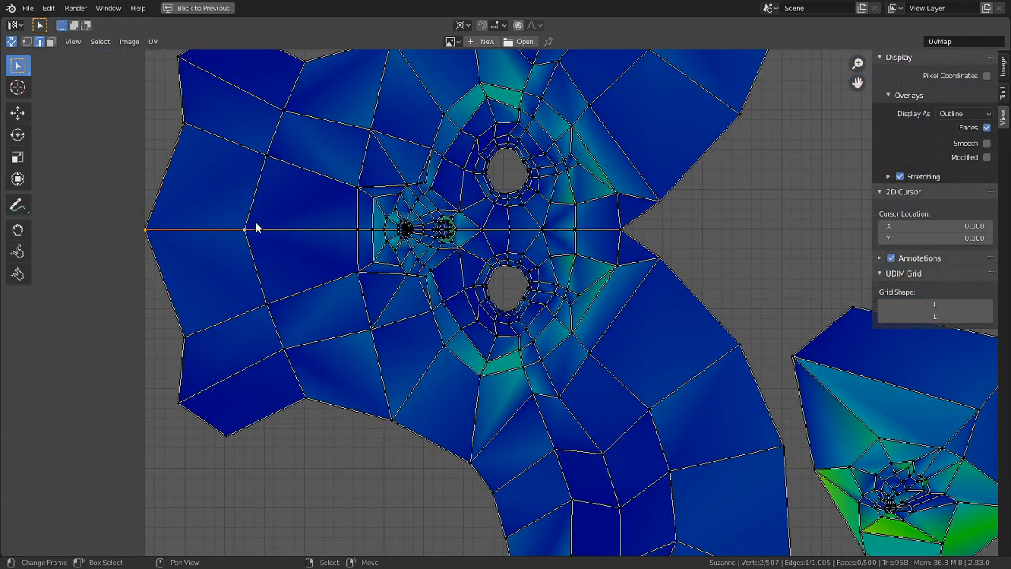
pyautogui.scroll(3, 355, 229)
pyautogui.moveTo(387, 214); pyautogui.dragTo(422, 317, button='middle')
pyautogui.hotkey('ctrl', 'e')
pyautogui.click(288, 257)
pyautogui.scroll(-3, 340, 307)
pyautogui.scroll(3, 411, 303)
pyautogui.rightClick(324, 257)
pyautogui.hotkey('ctrl', 'e')
pyautogui.click(319, 263)
# - Examine the updated face UV island and its stretching around the nose and mouth, comparing it with the seams on the 3D head
pyautogui.scroll(-3, 360, 271)
pyautogui.scroll(2, 358, 341)
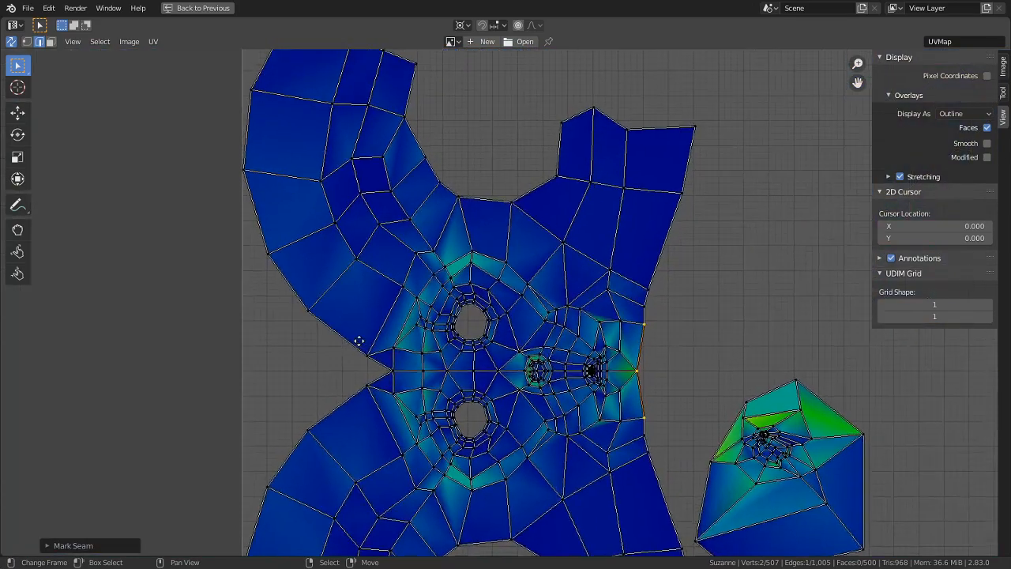
pyautogui.moveTo(359, 341); pyautogui.dragTo(316, 268, button='middle')
pyautogui.scroll(4, 501, 287)
pyautogui.hotkey('ctrl', 'space')
pyautogui.moveTo(693, 351); pyautogui.dragTo(622, 371, button='middle')
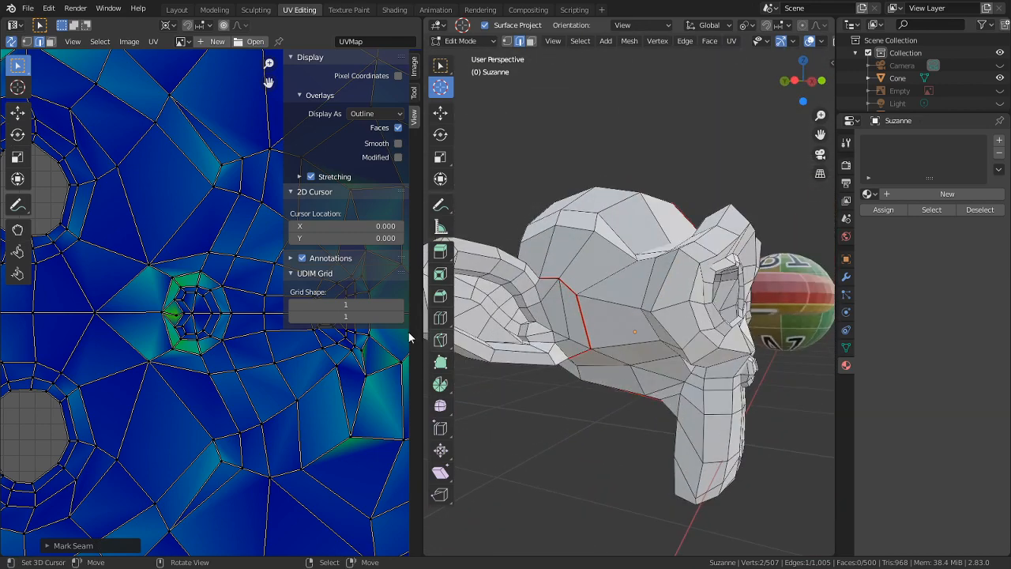
pyautogui.scroll(-2, 205, 320)
pyautogui.hotkey('ctrl', 'space')
pyautogui.moveTo(303, 298); pyautogui.dragTo(343, 410, button='middle')
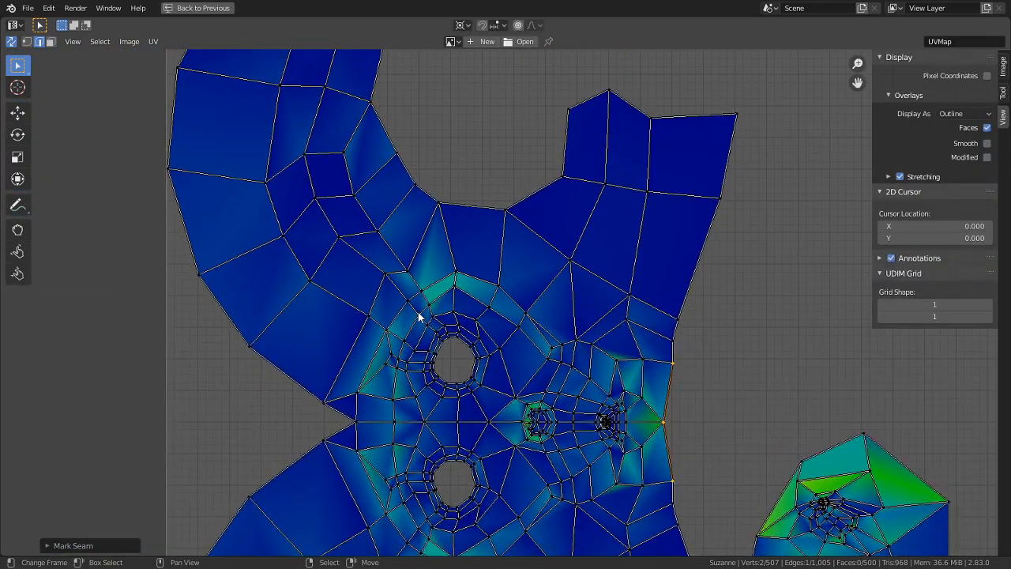
# - Mark seams on the two consecutive centre-line edges running inward from the chin border toward the mouth
pyautogui.scroll(-4, 461, 367)
pyautogui.moveTo(565, 389); pyautogui.dragTo(507, 373, button='middle')
pyautogui.scroll(4, 514, 358)
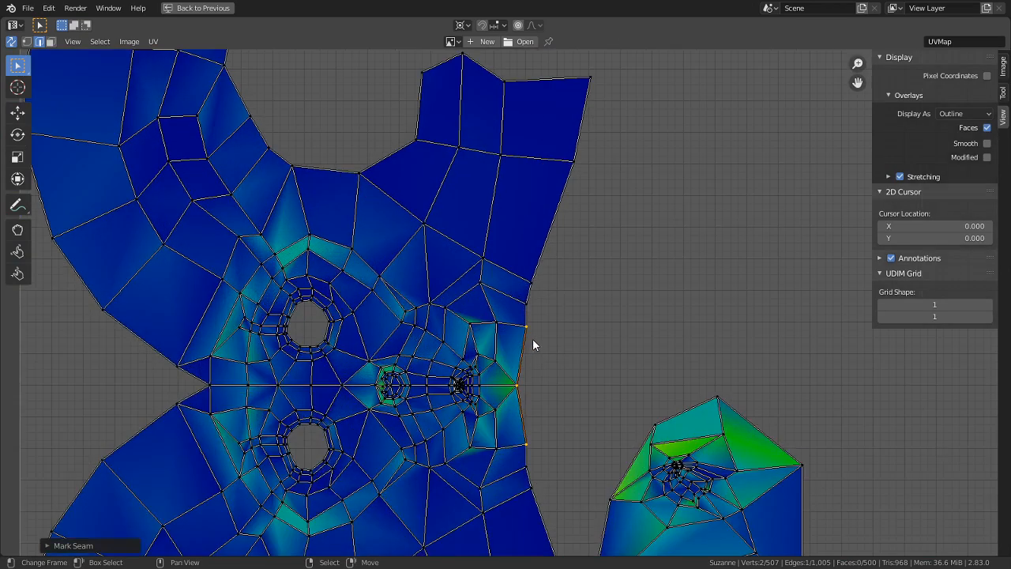
pyautogui.scroll(1, 490, 403)
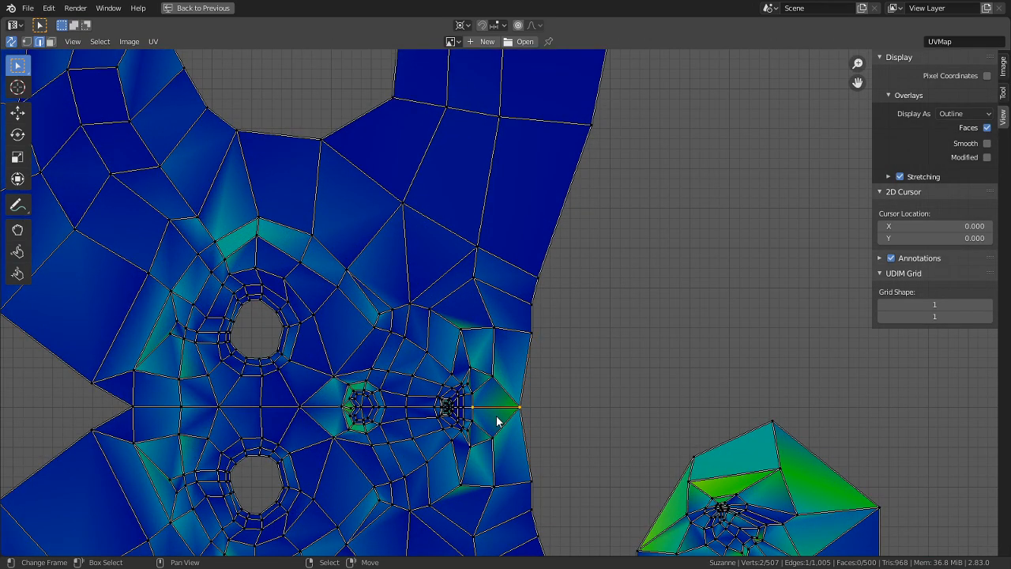
pyautogui.hotkey('ctrl', 'e')
pyautogui.click(498, 418)
pyautogui.scroll(3, 522, 403)
pyautogui.moveTo(552, 359); pyautogui.dragTo(567, 447, button='middle')
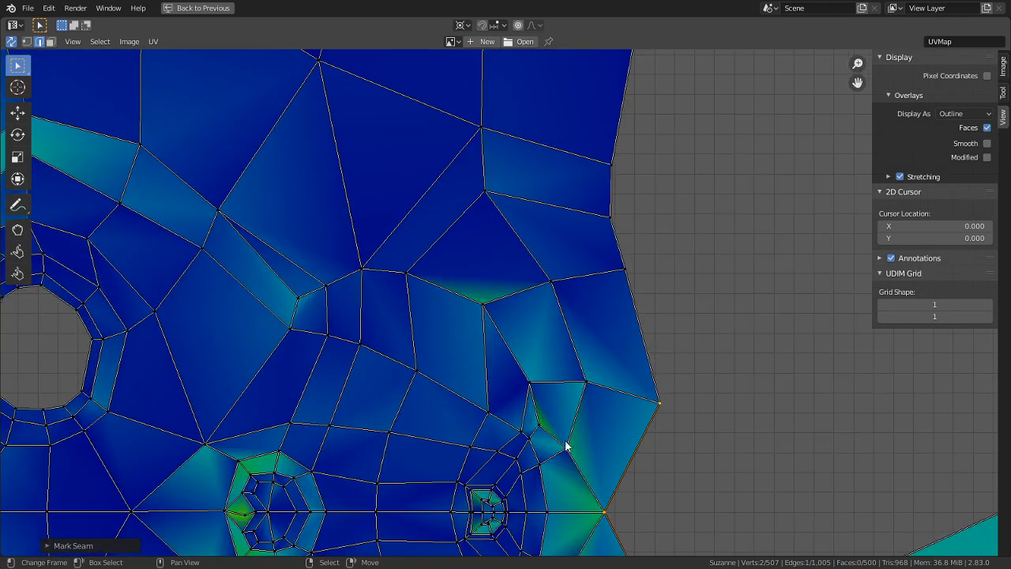
pyautogui.hotkey('ctrl', 'e')
pyautogui.click(566, 502)
pyautogui.moveTo(571, 507); pyautogui.dragTo(768, 323, button='middle')
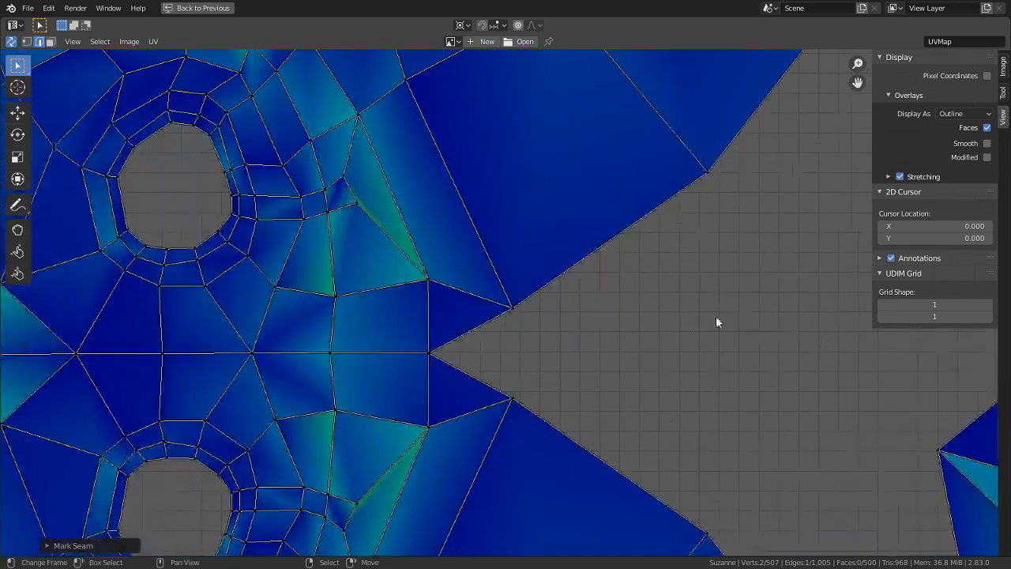
pyautogui.scroll(-4, 696, 330)
pyautogui.moveTo(326, 346); pyautogui.dragTo(480, 429, button='middle')
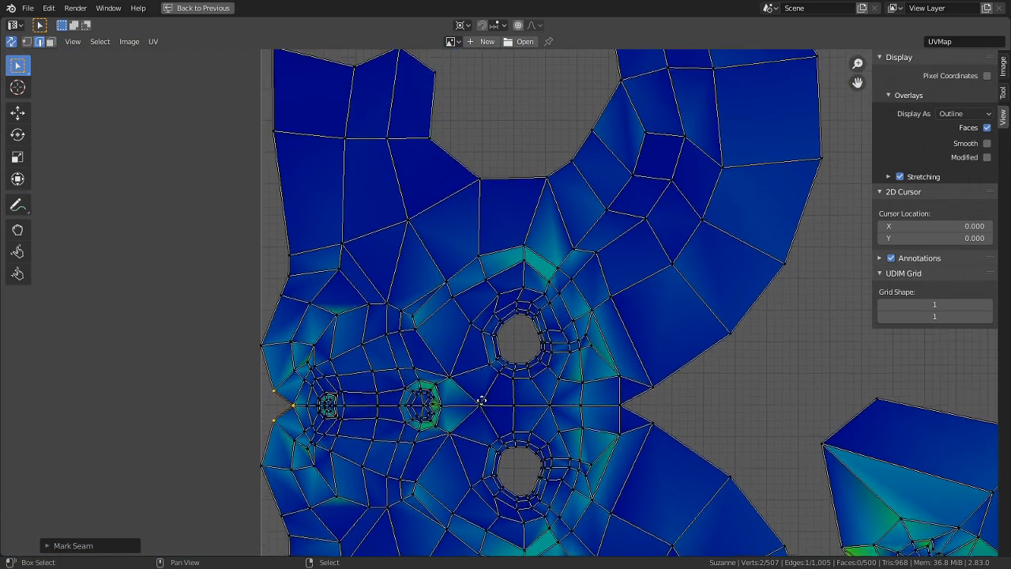
pyautogui.scroll(2, 361, 399)
pyautogui.moveTo(361, 399); pyautogui.dragTo(549, 331, button='middle')
pyautogui.moveTo(362, 402); pyautogui.dragTo(369, 399, button='right')
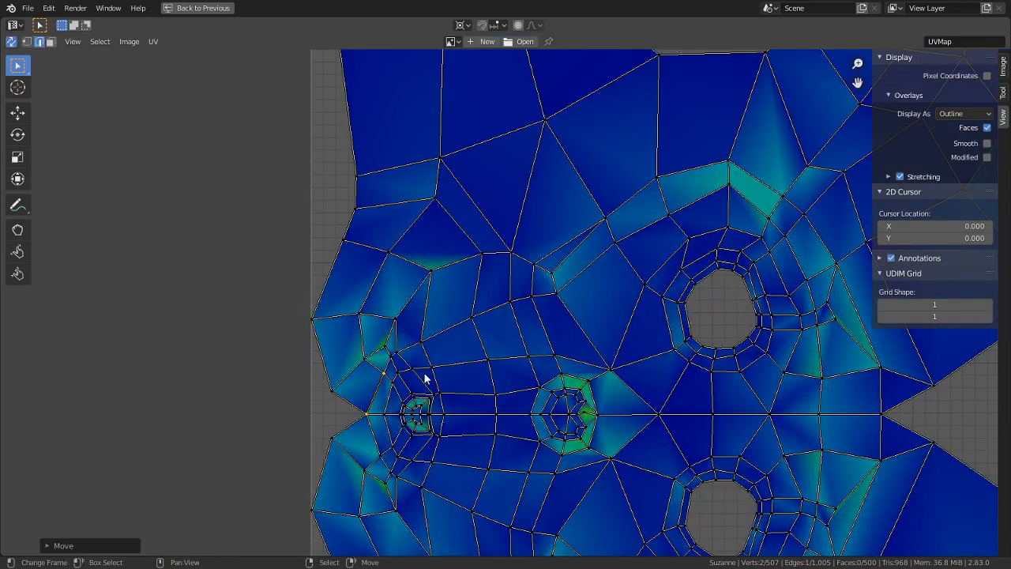
pyautogui.hotkey('ctrl', 'z')
pyautogui.keyDown('shift'); pyautogui.moveTo(634, 345); pyautogui.dragTo(225, 344, button='middle'); pyautogui.keyUp('shift')
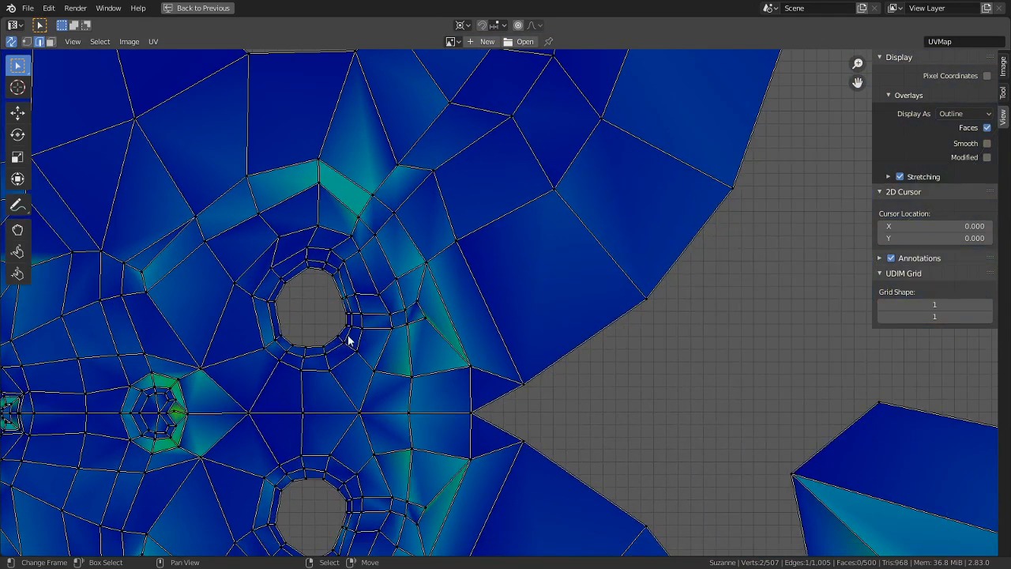
pyautogui.scroll(-5, 348, 340)
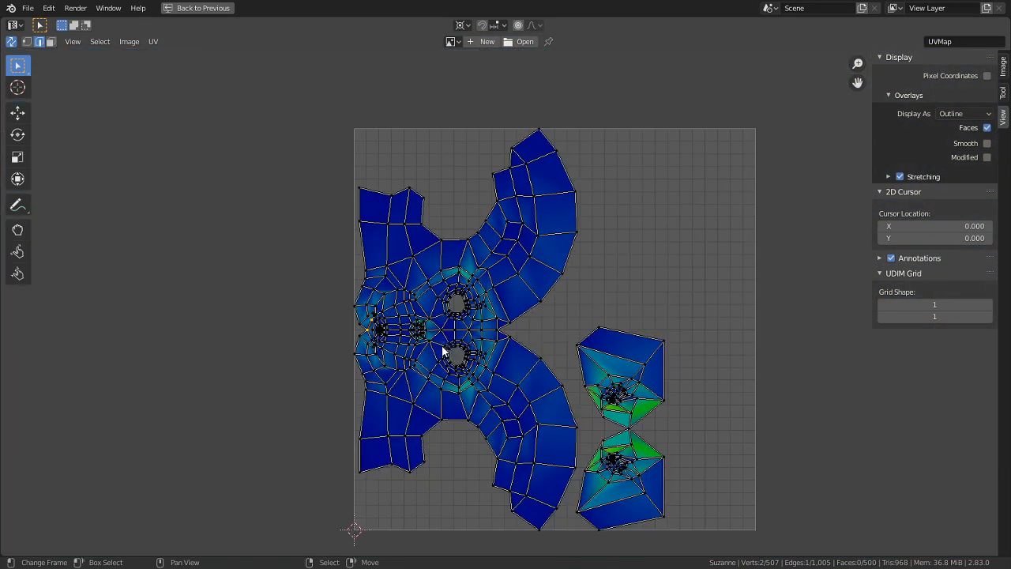
# - Try marking a seam on the two edges from the concave side border toward one eye opening
pyautogui.scroll(4, 466, 361)
pyautogui.scroll(2, 394, 229)
pyautogui.moveTo(365, 216); pyautogui.dragTo(332, 172, button='middle')
pyautogui.hotkey('ctrl', 'e')
pyautogui.click(435, 282)
pyautogui.scroll(-2, 471, 379)
pyautogui.scroll(-1, 340, 172)
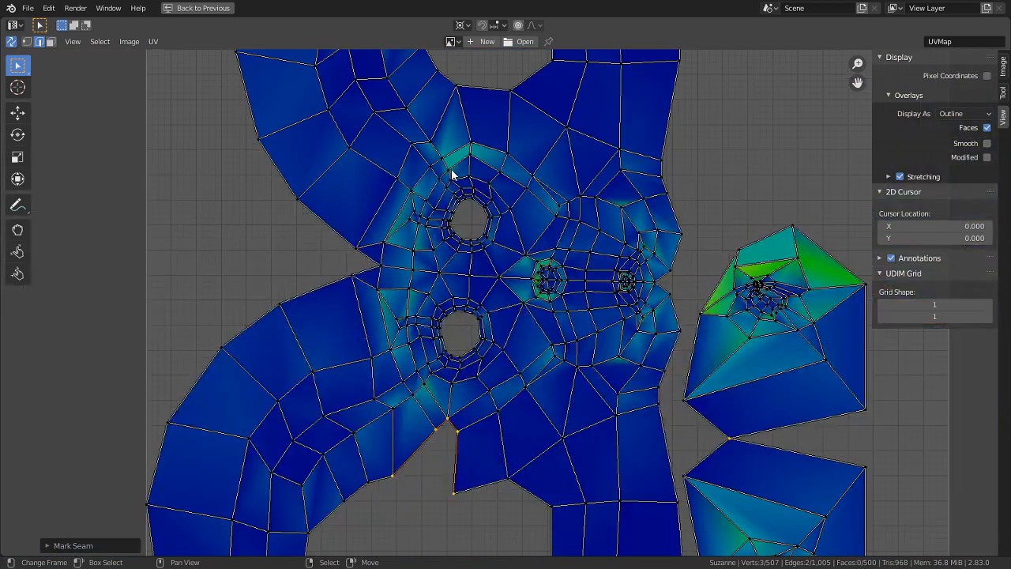
# - Try marking the matching two-edge seam toward the eye opening on the opposite side of the head island
pyautogui.moveTo(452, 174); pyautogui.dragTo(470, 365, button='middle')
pyautogui.click(473, 332)
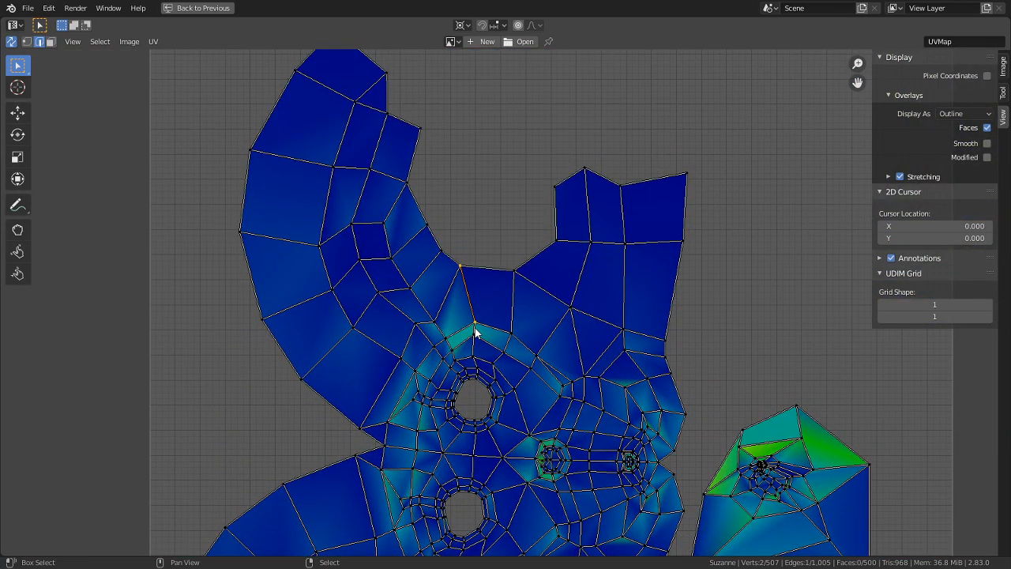
pyautogui.hotkey('ctrl', 'e')
pyautogui.click(477, 329)
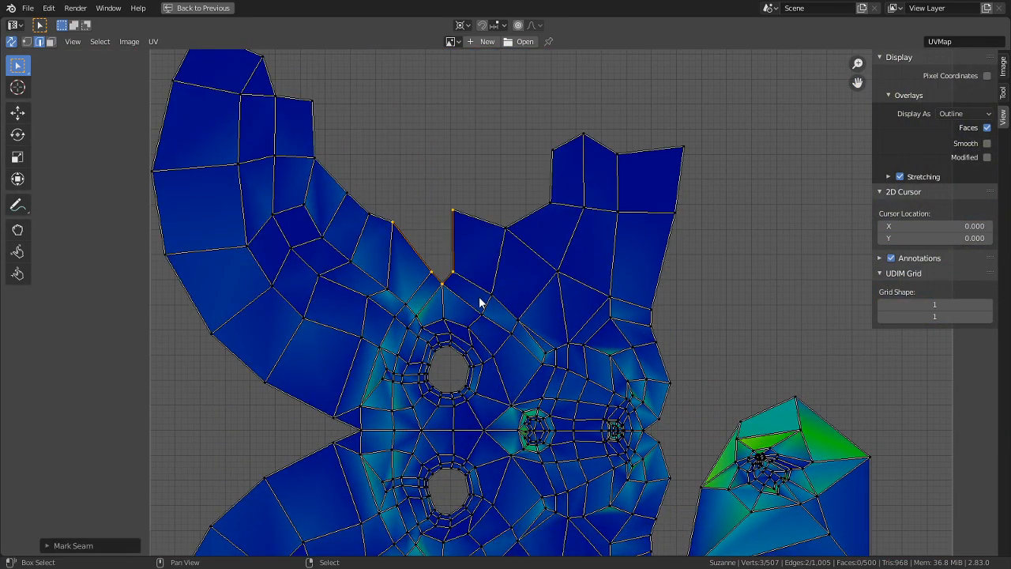
# - Undo the separately marked seams leading toward both eye openings
pyautogui.moveTo(479, 300); pyautogui.dragTo(543, 161, button='middle')
pyautogui.hotkey('ctrl', 'z')
pyautogui.hotkey('ctrl', 'z')
pyautogui.hotkey('ctrl', 'z')
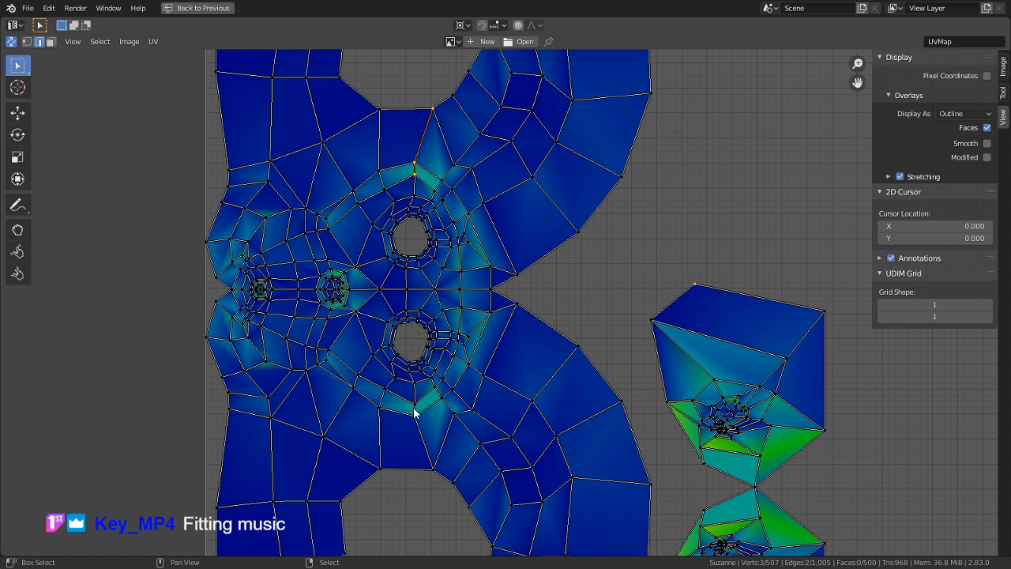
# - Mark seams together on the four mirrored edges running from the side borders toward both eye openings
pyautogui.hotkey('ctrl', 'e')
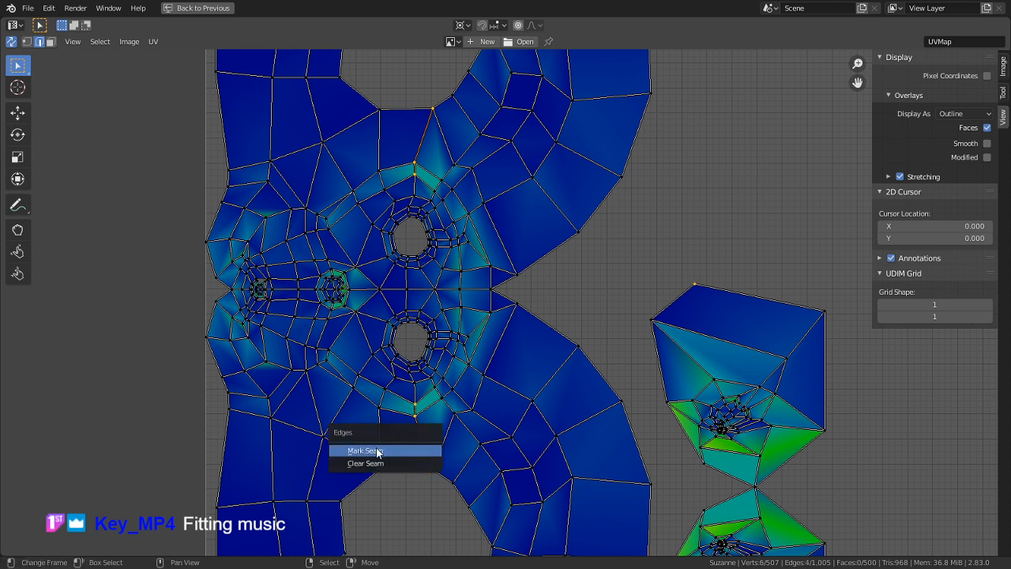
pyautogui.click(378, 451)
pyautogui.scroll(3, 428, 527)
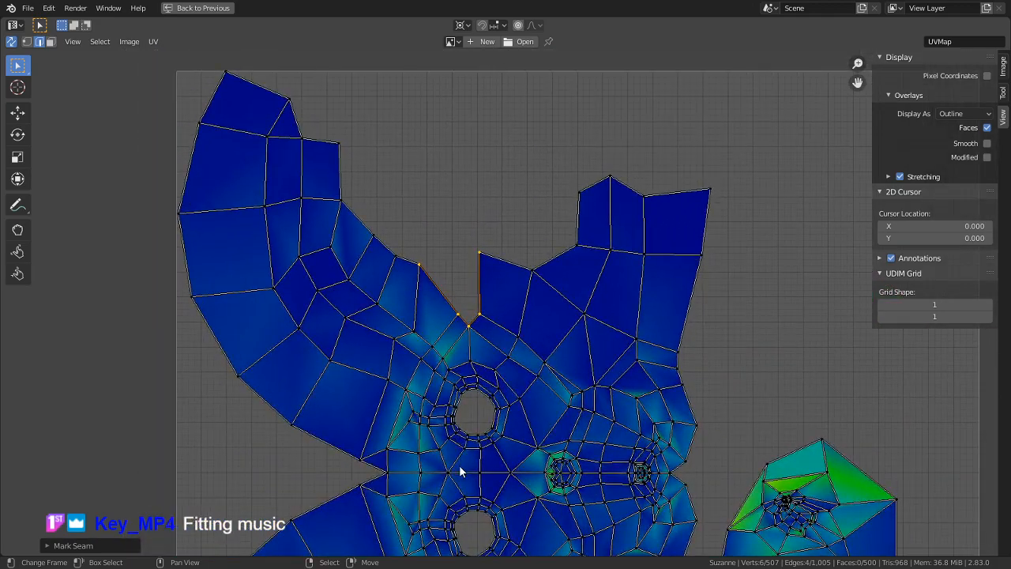
# - Examine the stretching across the re-unwrapped head island and the neighbouring ear islands
pyautogui.scroll(2, 461, 472)
pyautogui.moveTo(470, 467); pyautogui.dragTo(532, 266, button='middle')
pyautogui.scroll(-4, 538, 388)
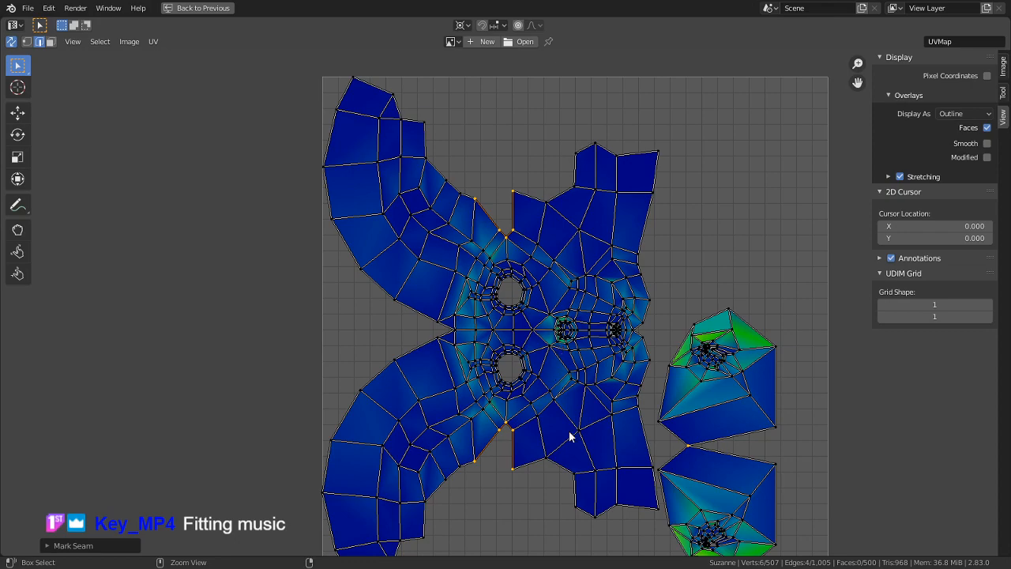
pyautogui.keyDown('ctrl'); pyautogui.moveTo(566, 445); pyautogui.dragTo(411, 385, button='middle'); pyautogui.keyUp('ctrl')
pyautogui.moveTo(711, 422); pyautogui.dragTo(495, 439, button='middle')
pyautogui.scroll(-4, 502, 443)
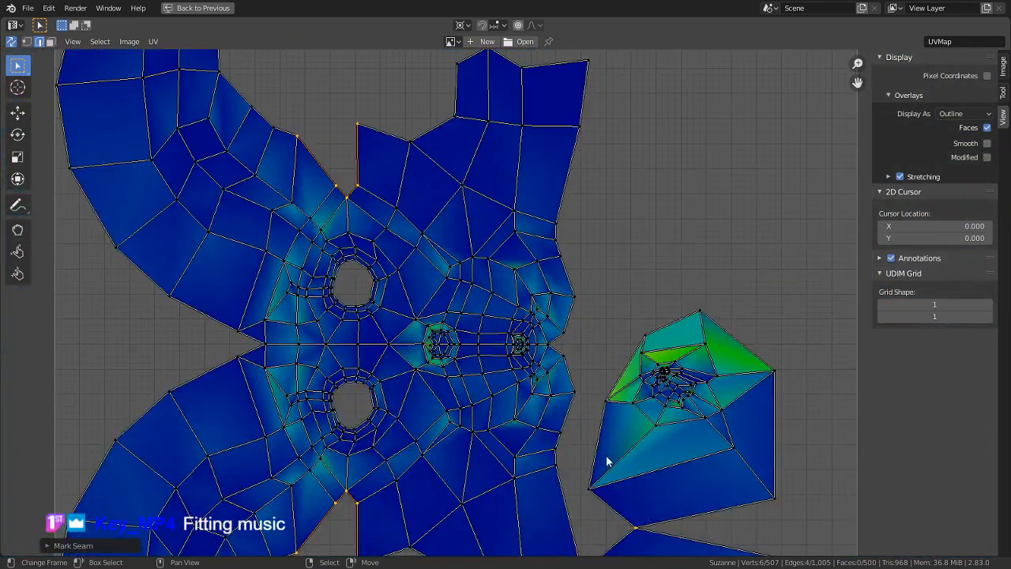
pyautogui.moveTo(634, 431); pyautogui.dragTo(542, 331, button='middle')
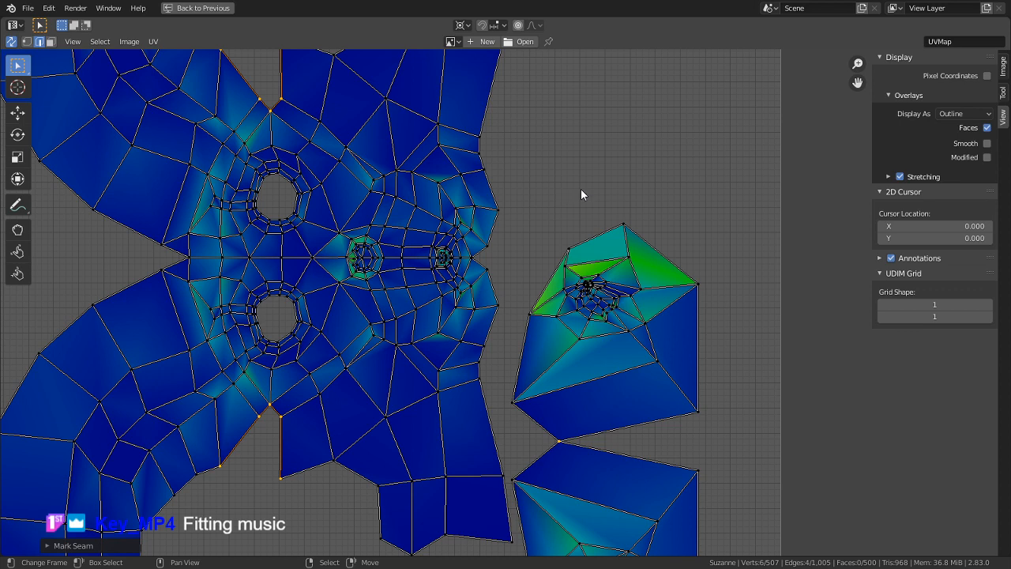
pyautogui.scroll(3, 550, 261)
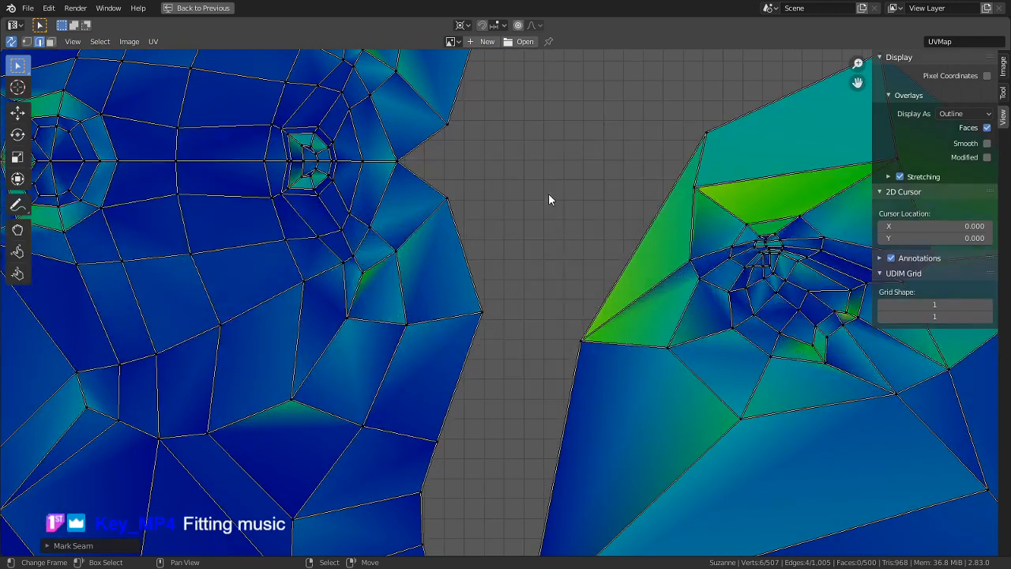
pyautogui.scroll(-3, 548, 199)
# - Restore the split layout and examine the monkey's face on the 3D model beside its UVs
pyautogui.hotkey('ctrl', 'space')
pyautogui.moveTo(543, 240); pyautogui.dragTo(707, 422, button='middle')
pyautogui.scroll(5, 688, 415)
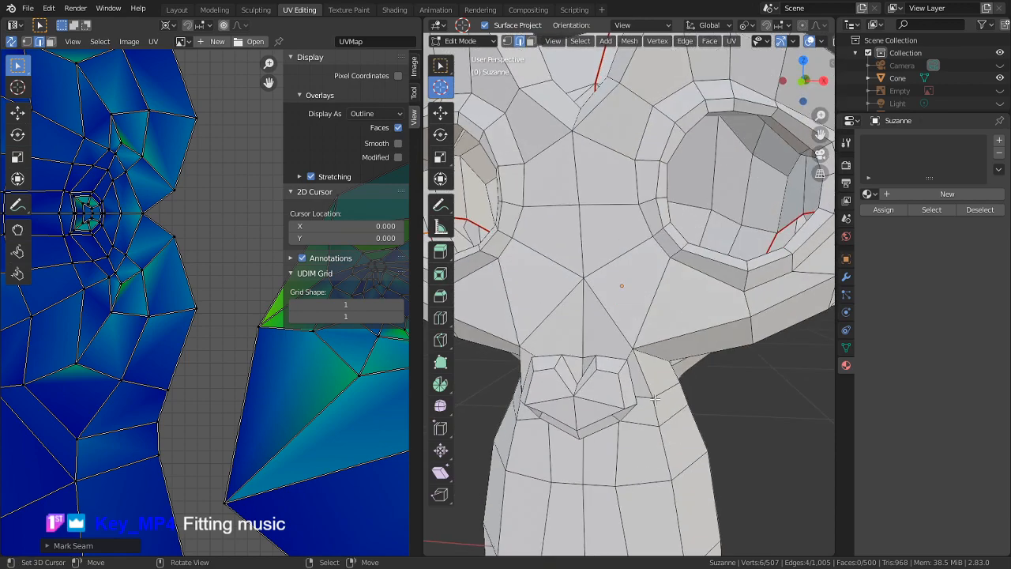
pyautogui.scroll(-5, 656, 401)
pyautogui.moveTo(654, 395); pyautogui.dragTo(624, 340, button='middle')
pyautogui.scroll(3, 60, 477)
pyautogui.moveTo(60, 478); pyautogui.dragTo(93, 472, button='middle')
pyautogui.moveTo(131, 341); pyautogui.dragTo(257, 382, button='middle')
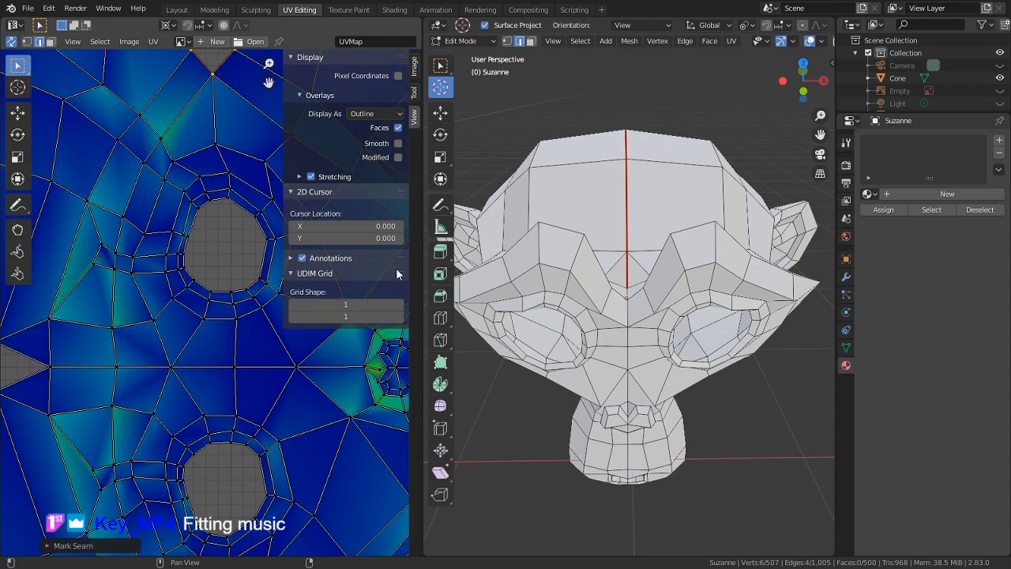
# - Assign Material.002 to Suzanne and check how its texture runs across the head's surface
pyautogui.click(867, 194)
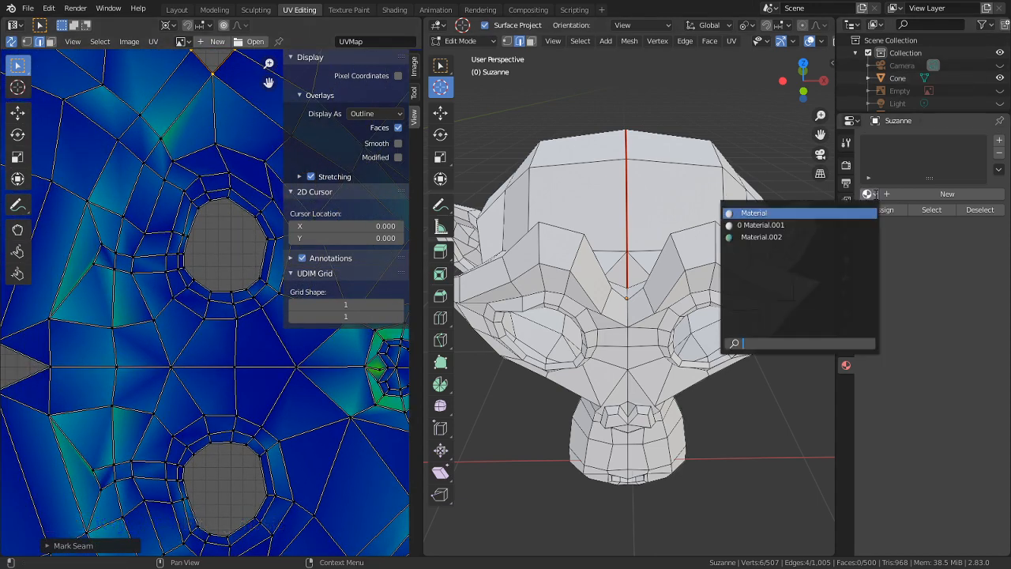
pyautogui.click(790, 235)
pyautogui.scroll(3, 670, 342)
pyautogui.moveTo(669, 342); pyautogui.dragTo(580, 362, button='middle')
pyautogui.scroll(5, 580, 362)
pyautogui.scroll(-2, 237, 383)
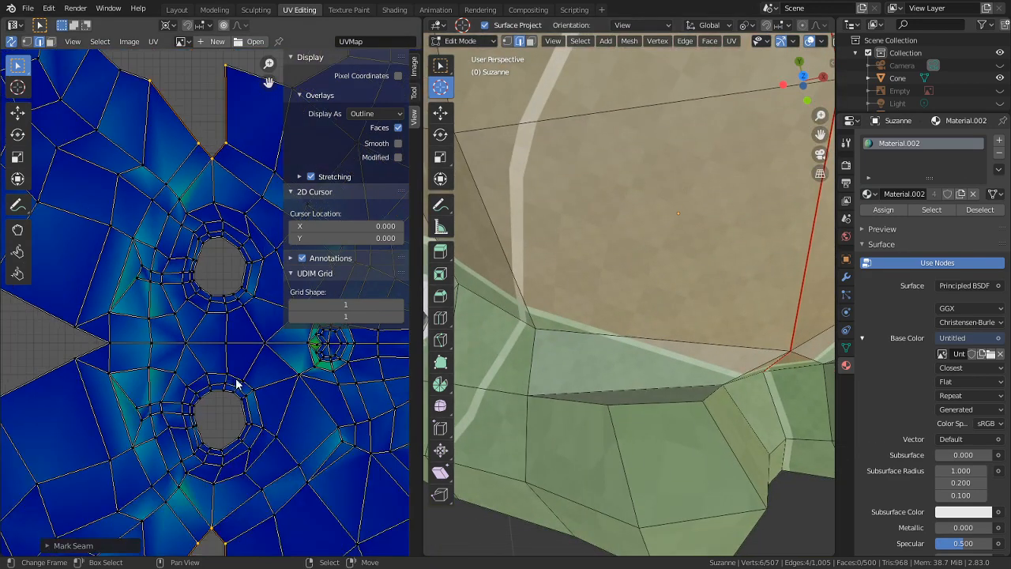
# - Maximize the UV editor and examine the stretching around the eyes and the nose
pyautogui.hotkey('ctrl', 'space')
pyautogui.moveTo(474, 247); pyautogui.dragTo(432, 384, button='middle')
pyautogui.moveTo(365, 389); pyautogui.dragTo(372, 236, button='middle')
pyautogui.moveTo(421, 379); pyautogui.dragTo(421, 244, button='middle')
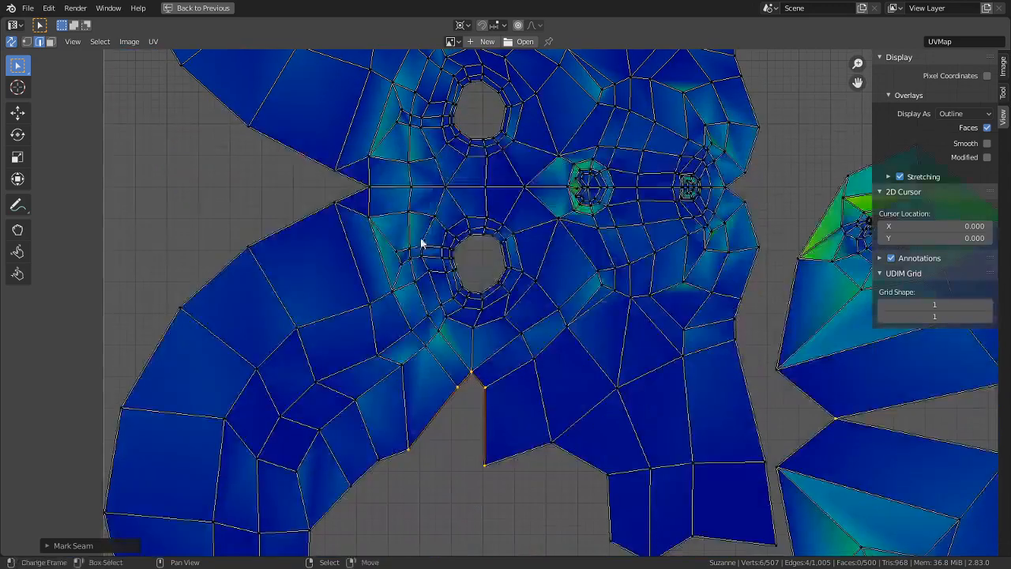
pyautogui.moveTo(596, 218); pyautogui.dragTo(546, 324, button='middle')
pyautogui.scroll(4, 545, 324)
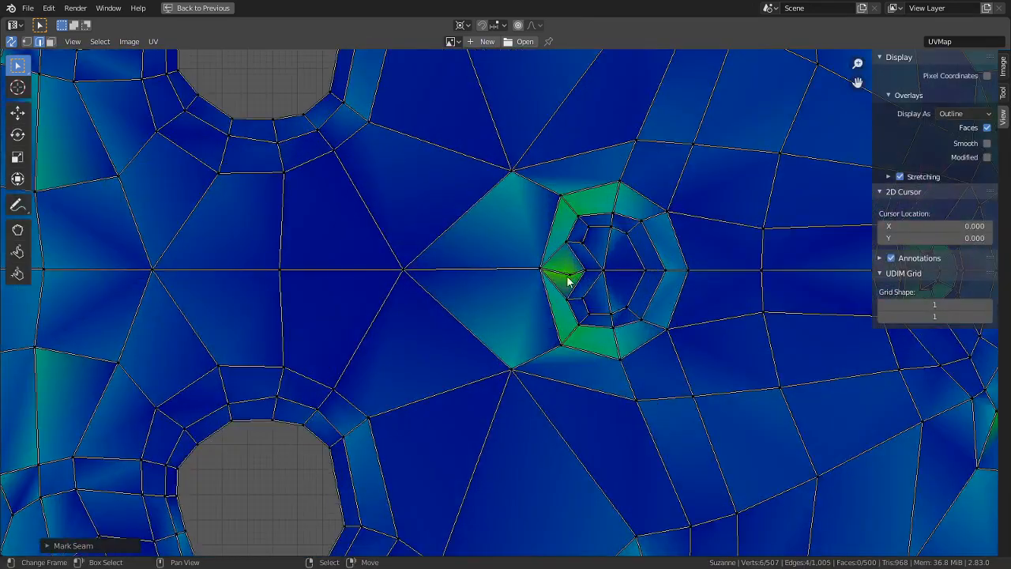
pyautogui.moveTo(567, 215); pyautogui.dragTo(469, 335, button='middle')
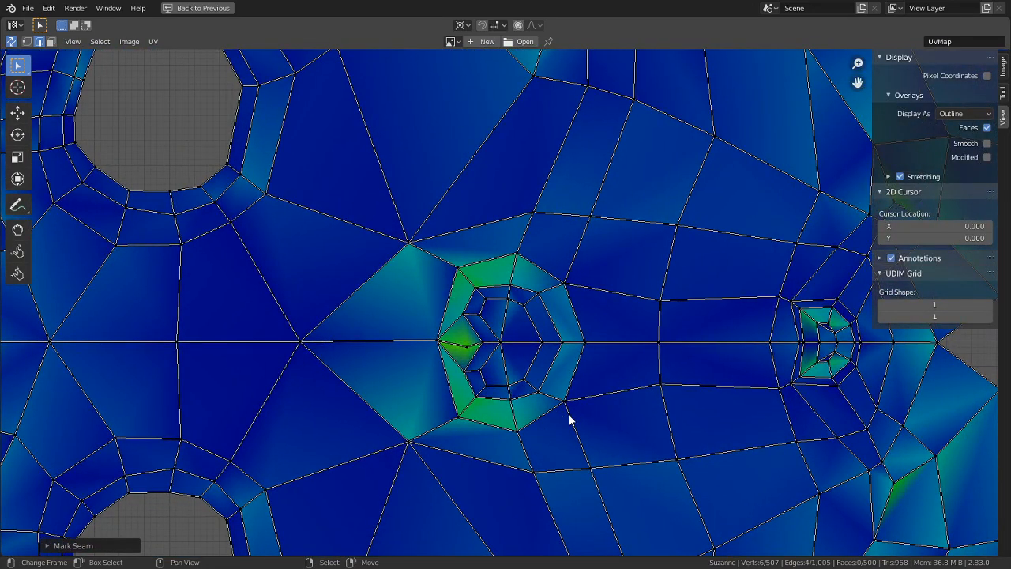
pyautogui.scroll(2, 569, 418)
# - Restore the split layout and mark a seam along seven edges of the ring around the nose
pyautogui.hotkey('ctrl', 'space')
pyautogui.scroll(-6, 633, 324)
pyautogui.moveTo(644, 371); pyautogui.dragTo(834, 345, button='middle')
pyautogui.scroll(4, 672, 294)
pyautogui.keyDown('alt'); pyautogui.rightClick(506, 285); pyautogui.keyUp('alt')
pyautogui.scroll(-4, 763, 281)
pyautogui.moveTo(405, 371); pyautogui.dragTo(316, 349, button='middle')
pyautogui.moveTo(518, 338); pyautogui.dragTo(566, 335, button='middle')
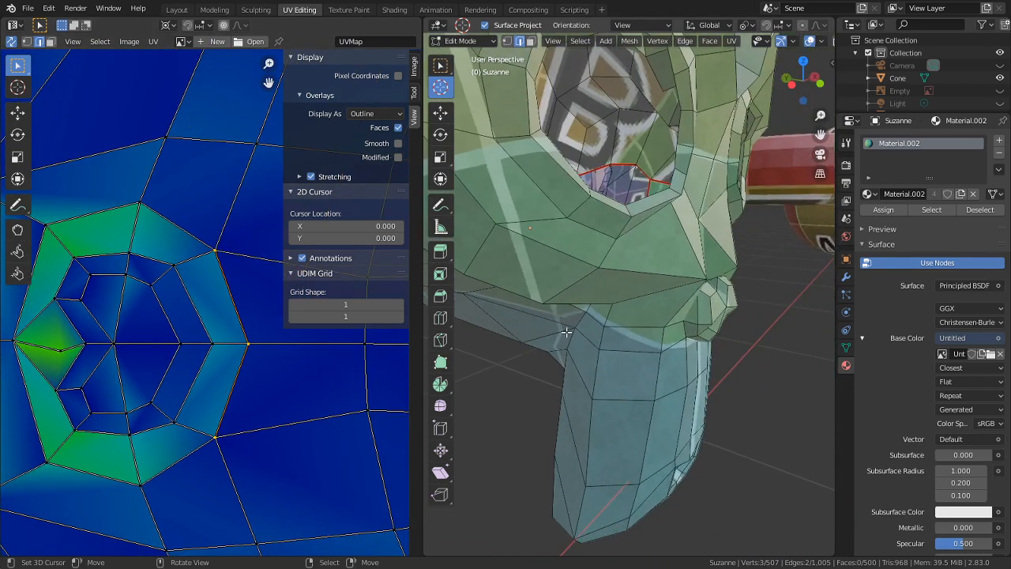
pyautogui.scroll(4, 617, 343)
pyautogui.moveTo(691, 356); pyautogui.dragTo(622, 366, button='middle')
pyautogui.moveTo(631, 329); pyautogui.dragTo(639, 349, button='middle')
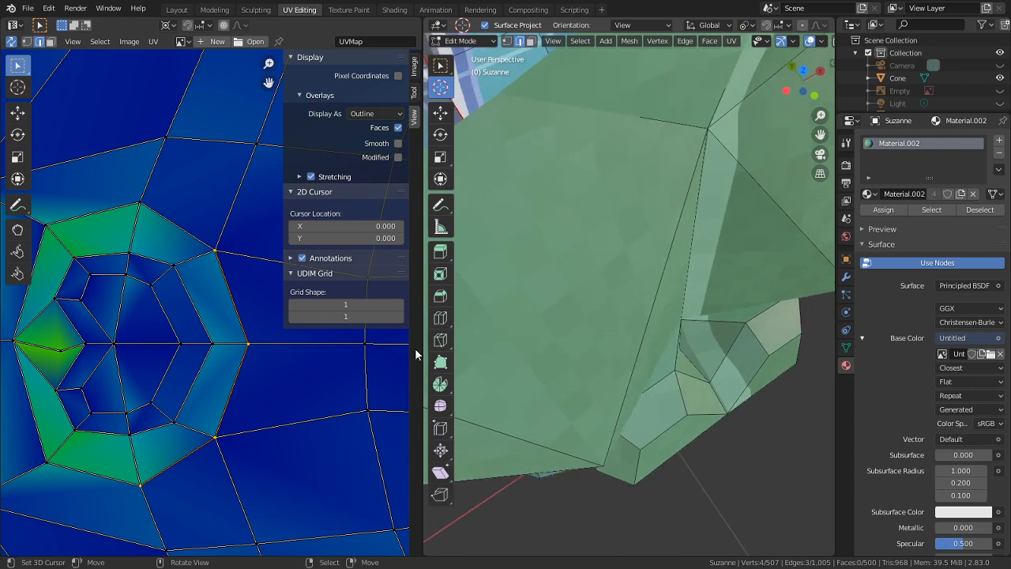
pyautogui.moveTo(168, 242); pyautogui.dragTo(249, 247, button='middle')
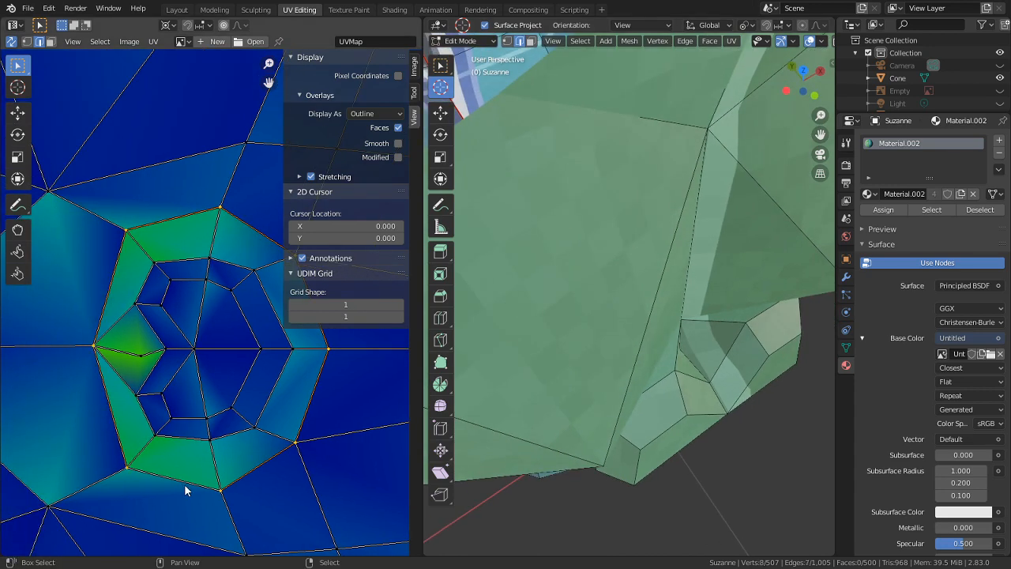
pyautogui.hotkey('ctrl', 'e')
pyautogui.click(234, 453)
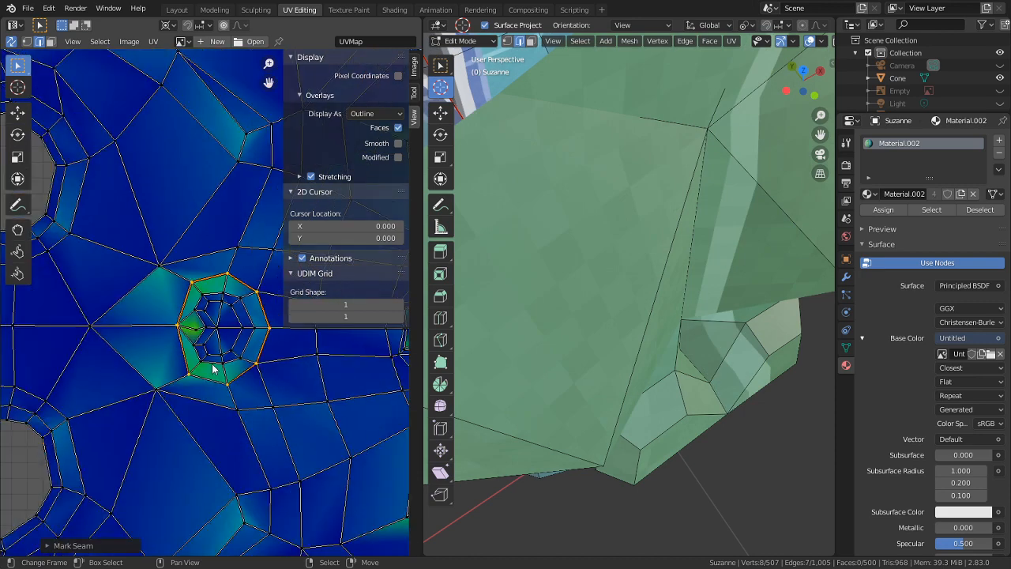
# - Select the faces inside the nose ring in face mode and try moving them in the UV layout
pyautogui.scroll(3, 239, 354)
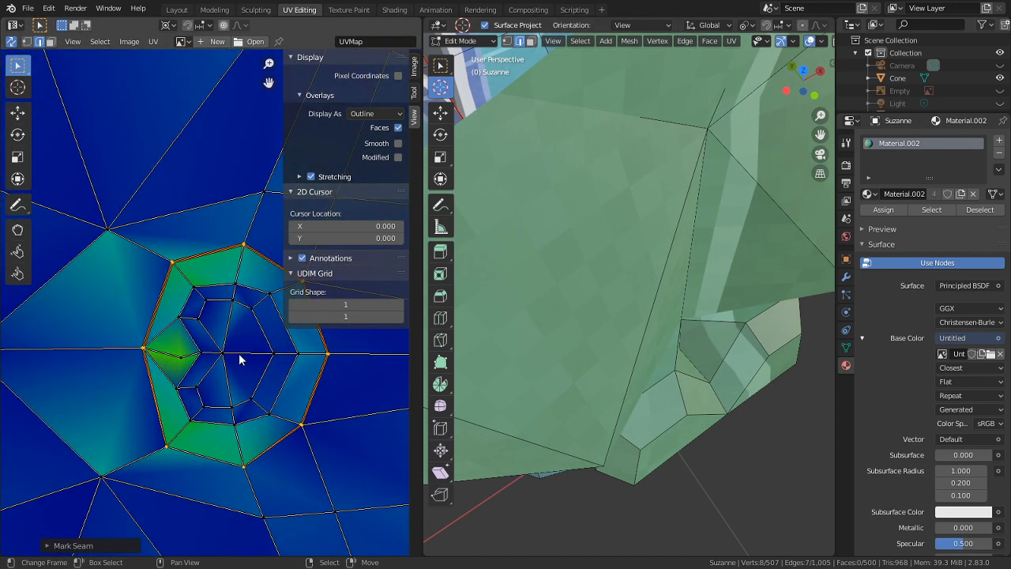
pyautogui.press('3')
pyautogui.press('c')
pyautogui.moveTo(221, 353)
pyautogui.mouseDown()
pyautogui.moveTo(235, 350)
pyautogui.moveTo(234, 328)
pyautogui.moveTo(216, 373)
pyautogui.mouseUp()
pyautogui.press('Escape')
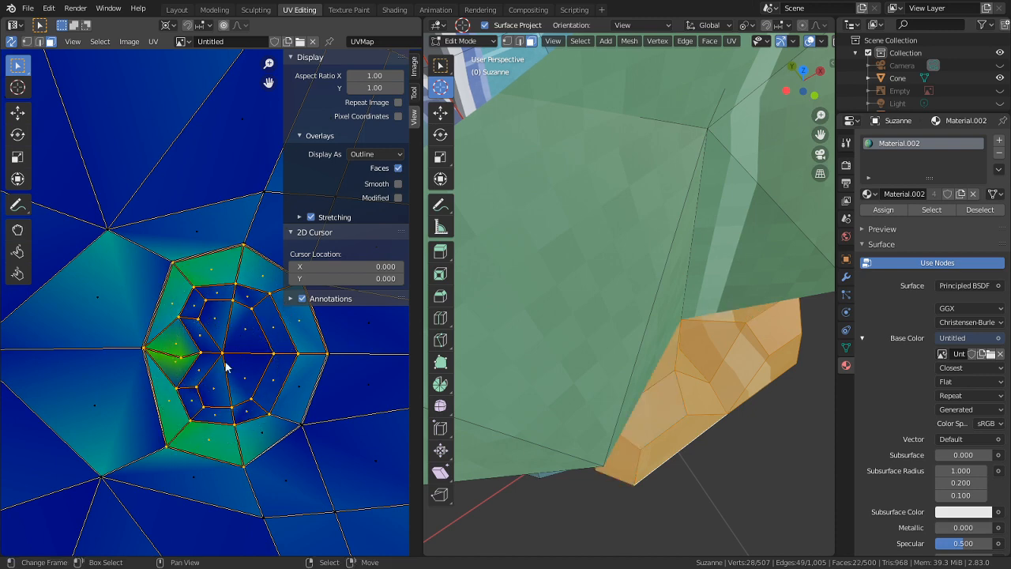
pyautogui.press('g')
pyautogui.rightClick(276, 385)
pyautogui.click(279, 412)
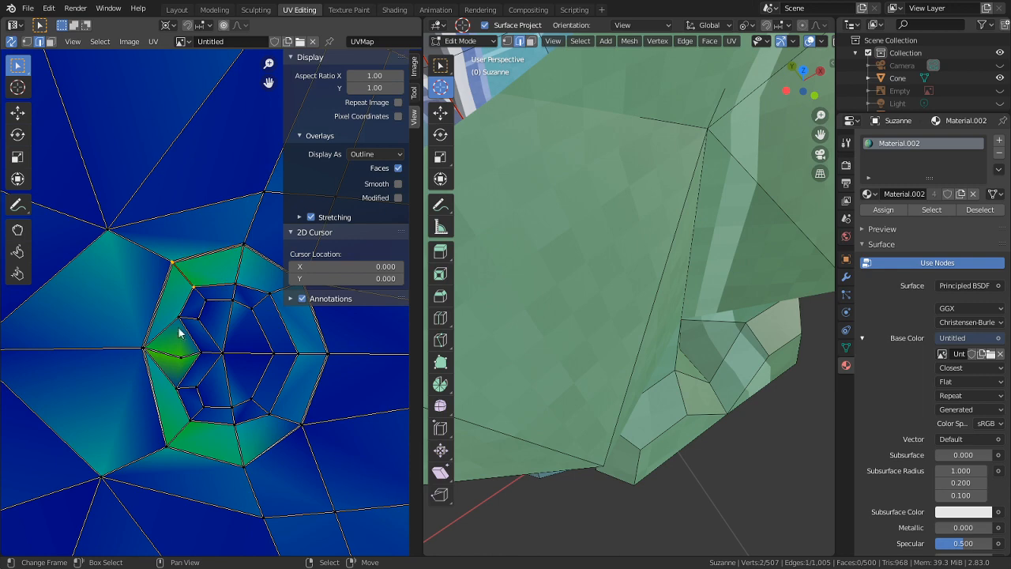
# - Mark another seam edge at the nose in the UV layout
pyautogui.hotkey('ctrl', 'e')
pyautogui.click(156, 351)
pyautogui.scroll(-3, 198, 396)
# - Select the linked geometry from the nose on the model, with Seam as the delimiter
pyautogui.moveTo(646, 368); pyautogui.dragTo(641, 296, button='middle')
pyautogui.press('l')
pyautogui.click(589, 516)
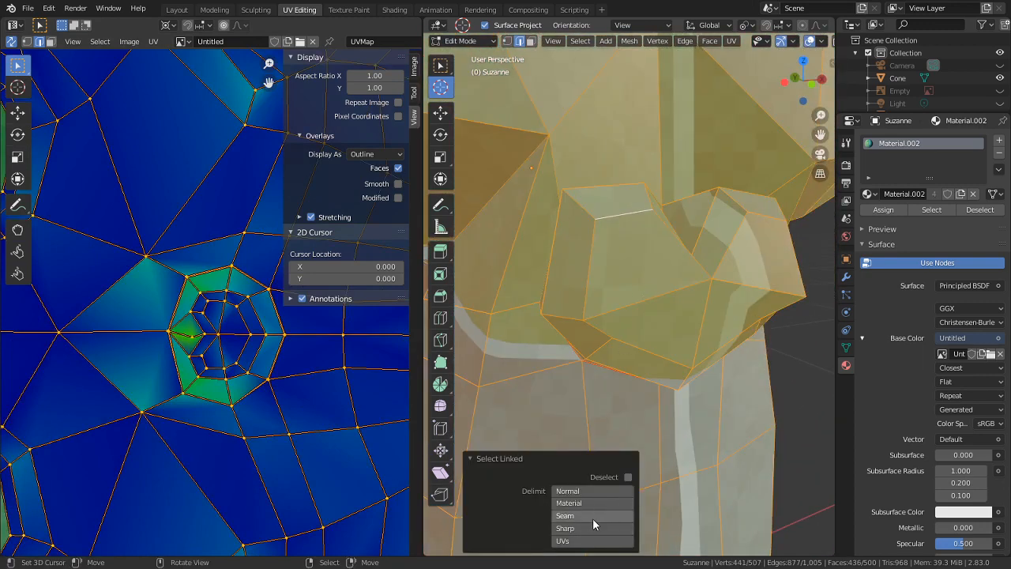
pyautogui.moveTo(649, 308); pyautogui.dragTo(549, 217, button='middle')
pyautogui.moveTo(556, 264); pyautogui.dragTo(661, 362, button='middle')
# - Reselect the geometry linked up to the seams at the nose to check that the ring is closed
pyautogui.click(650, 377)
pyautogui.hotkey('ctrl', 'l')
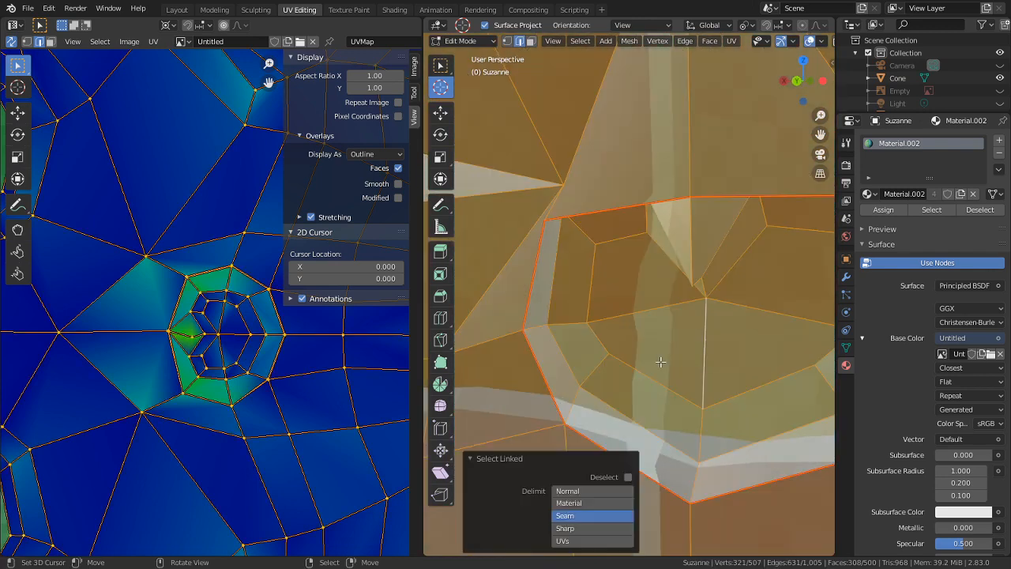
pyautogui.click(661, 344)
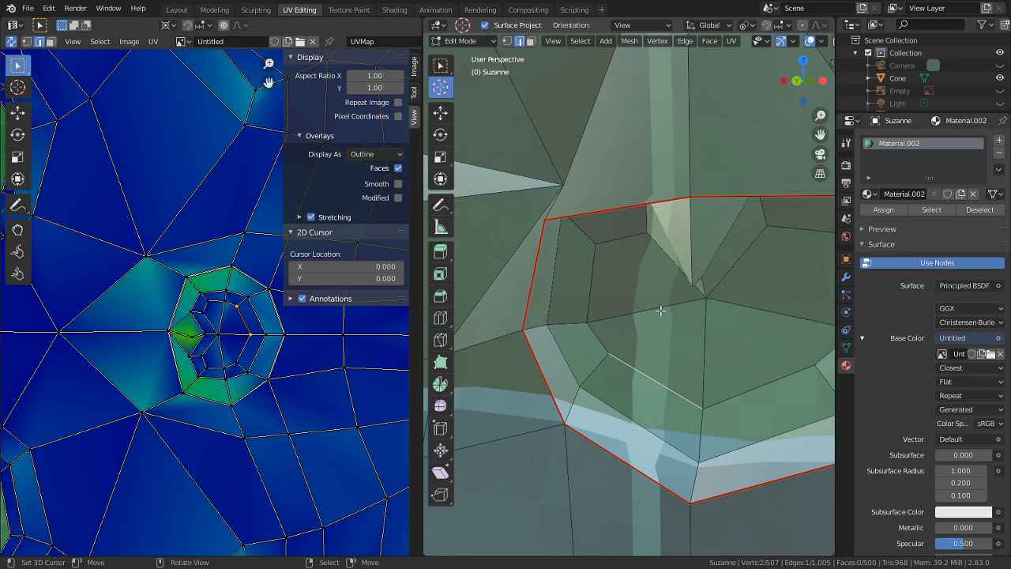
# - Mark a seam along three edges running from the nose ring into the notch of the nose
pyautogui.moveTo(675, 346); pyautogui.dragTo(528, 283, button='middle')
pyautogui.rightClick(647, 245)
pyautogui.hotkey('ctrl', 'e')
pyautogui.click(671, 244)
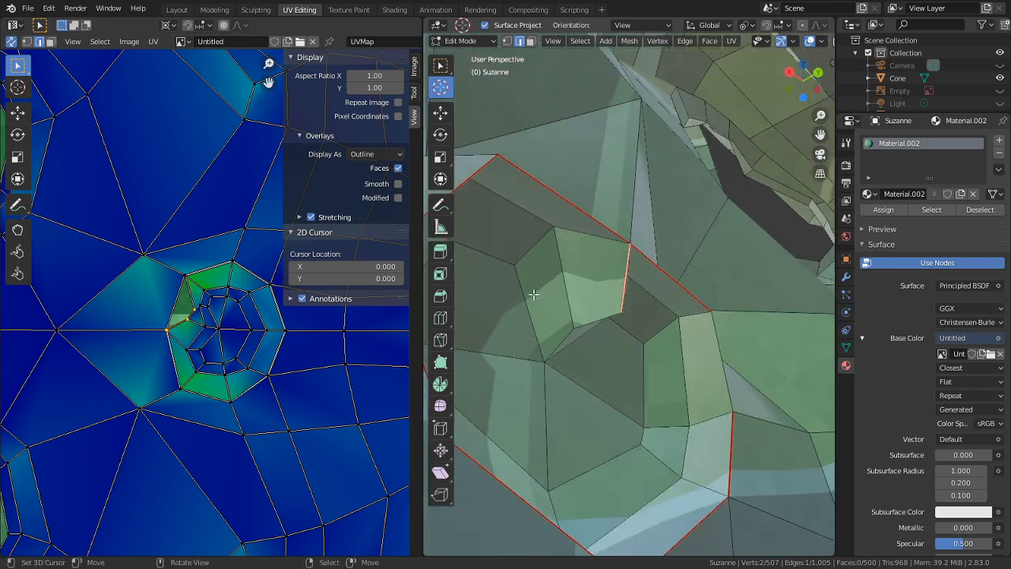
pyautogui.hotkey('ctrl', 'e')
pyautogui.click(557, 348)
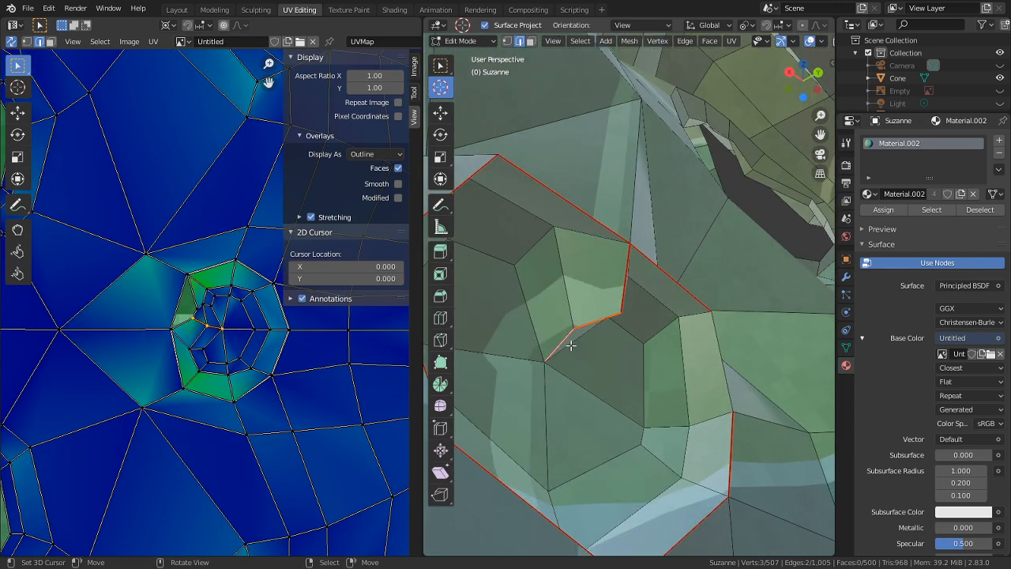
# - Circle-select the edges around the notch of the nose and compare them with the UV layout
pyautogui.moveTo(608, 373); pyautogui.dragTo(513, 448, button='middle')
pyautogui.scroll(-1, 587, 409)
pyautogui.moveTo(587, 408)
pyautogui.mouseDown(button='middle')
pyautogui.moveTo(705, 378)
pyautogui.moveTo(705, 331)
pyautogui.moveTo(685, 309)
pyautogui.mouseUp(button='middle')
pyautogui.scroll(-2, 704, 378)
pyautogui.press('c')
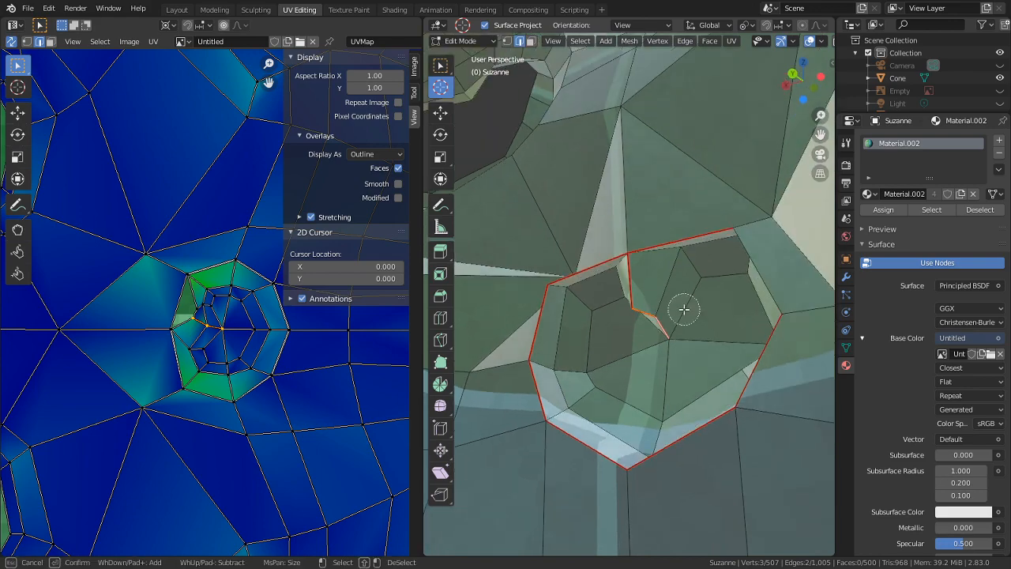
pyautogui.moveTo(650, 303); pyautogui.dragTo(644, 297)
pyautogui.rightClick(644, 297)
pyautogui.moveTo(644, 300); pyautogui.dragTo(548, 372, button='middle')
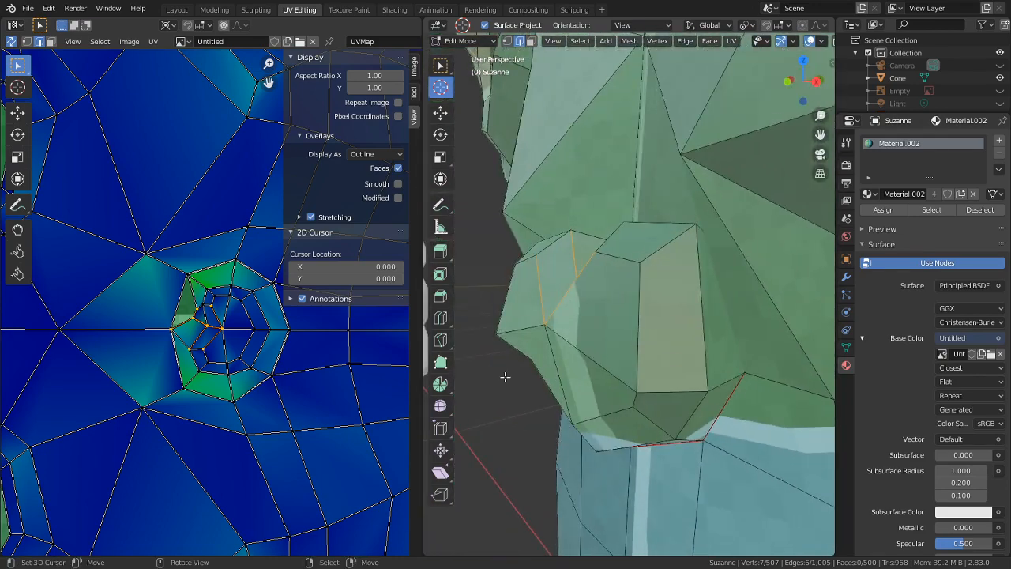
# - Mark the remaining open edge of the ring around the nose as a seam in the UV layout
pyautogui.scroll(-1, 238, 365)
pyautogui.scroll(2, 238, 364)
pyautogui.scroll(2, 246, 418)
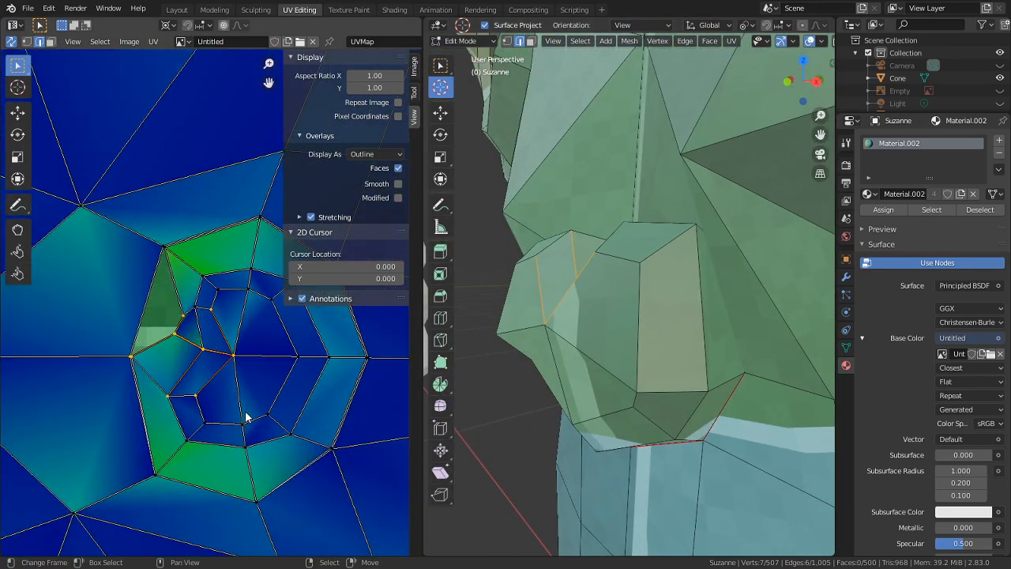
pyautogui.hotkey('ctrl', 'e')
pyautogui.click(178, 476)
pyautogui.moveTo(583, 392); pyautogui.dragTo(365, 388, button='middle')
pyautogui.scroll(-5, 253, 387)
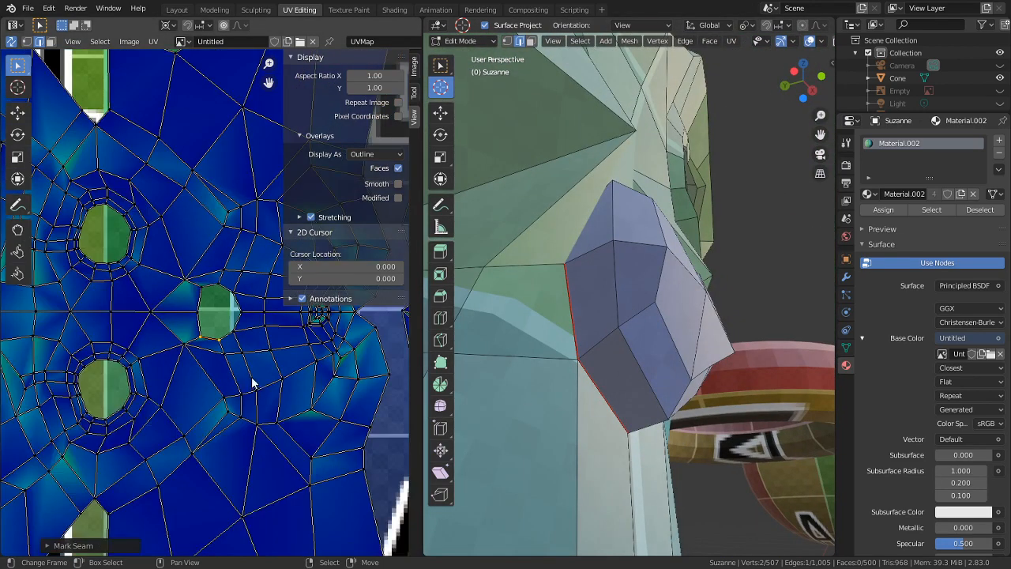
# - Clear the seam from the two edges that cut into the separated nose island
pyautogui.scroll(5, 246, 383)
pyautogui.moveTo(176, 329); pyautogui.dragTo(281, 332, button='middle')
pyautogui.scroll(4, 183, 301)
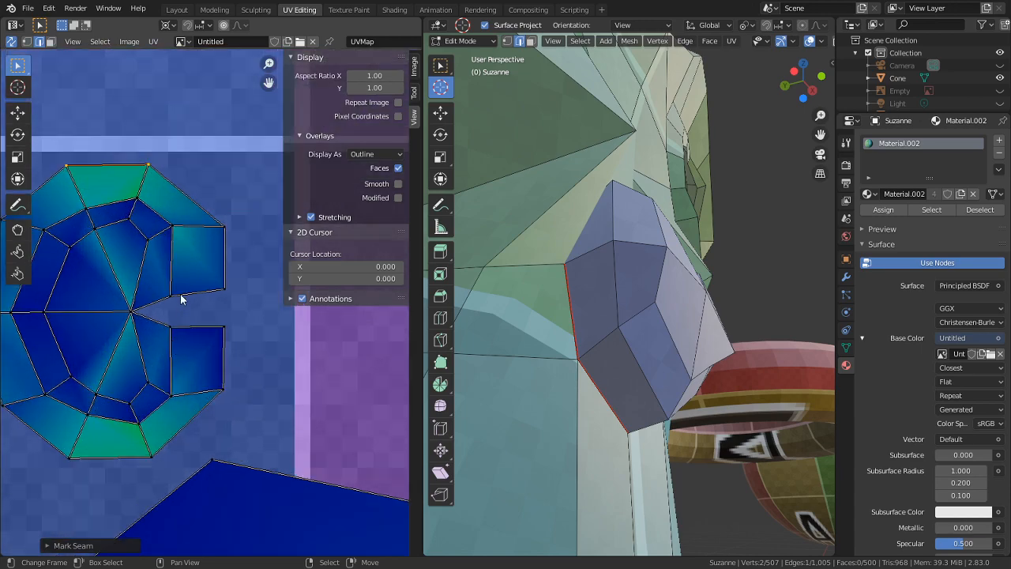
pyautogui.hotkey('ctrl', 'e')
pyautogui.click(177, 338)
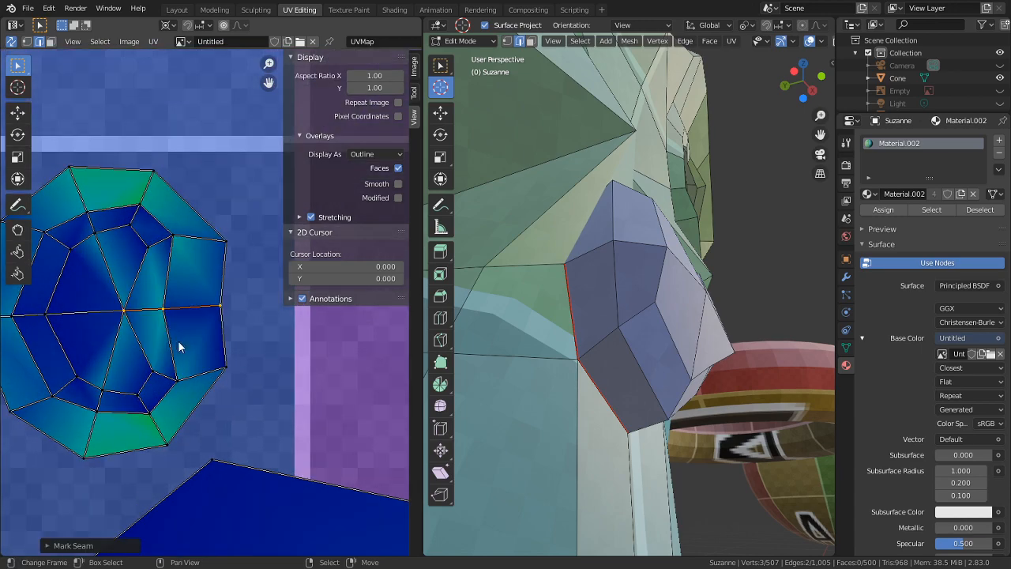
# - Examine the nose on the model and the whole UV layout, including the ear islands, for remaining stretching
pyautogui.scroll(-4, 177, 338)
pyautogui.moveTo(606, 326); pyautogui.dragTo(568, 402, button='middle')
pyautogui.scroll(-3, 496, 399)
pyautogui.scroll(-3, 524, 398)
pyautogui.moveTo(584, 358); pyautogui.dragTo(661, 246, button='middle')
pyautogui.scroll(4, 600, 355)
pyautogui.scroll(3, 624, 344)
pyautogui.scroll(-6, 661, 246)
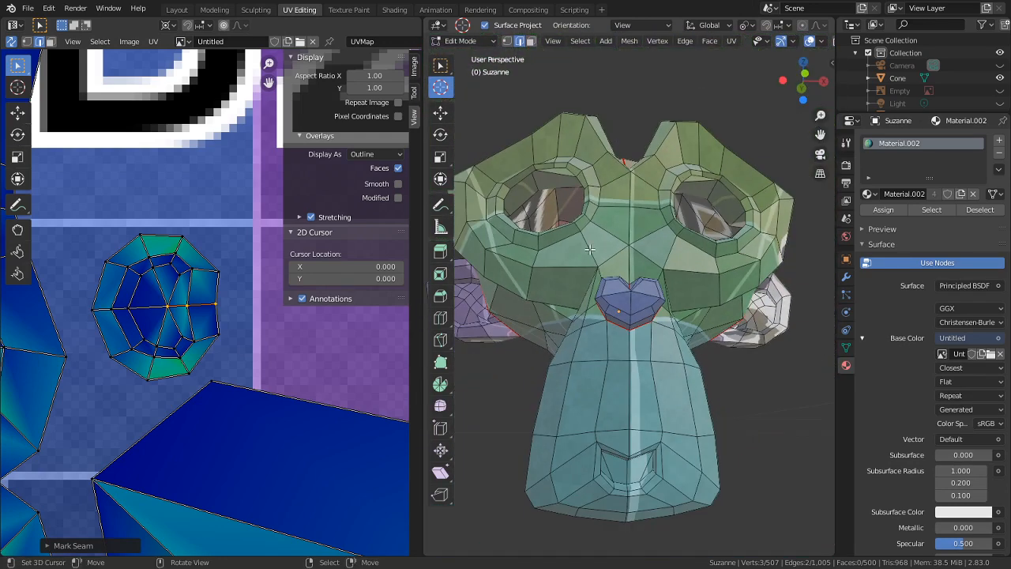
pyautogui.scroll(-3, 221, 277)
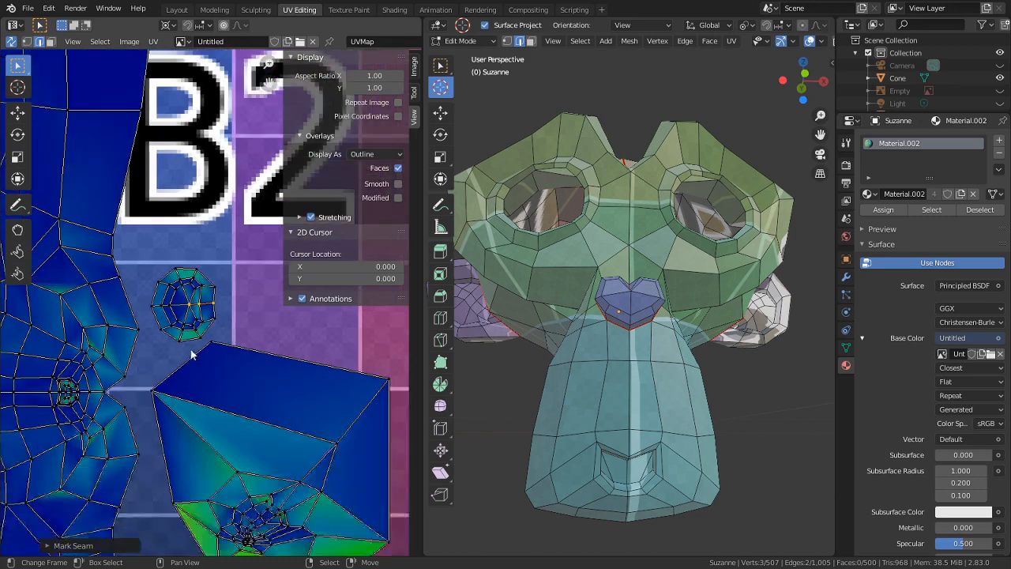
pyautogui.moveTo(65, 319); pyautogui.dragTo(285, 319, button='middle')
pyautogui.moveTo(226, 411); pyautogui.dragTo(382, 366, button='middle')
pyautogui.moveTo(583, 360); pyautogui.dragTo(527, 389, button='middle')
pyautogui.press('Home')
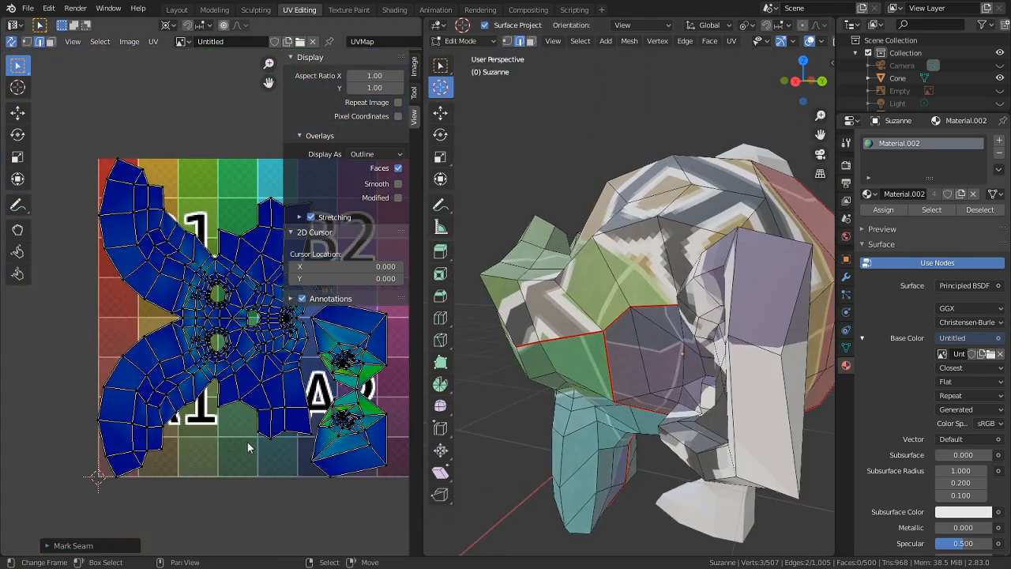
pyautogui.moveTo(328, 431); pyautogui.dragTo(209, 397, button='middle')
pyautogui.scroll(3, 209, 396)
pyautogui.moveTo(563, 370)
pyautogui.mouseDown(button='middle')
pyautogui.moveTo(470, 362)
pyautogui.moveTo(566, 353)
pyautogui.mouseUp(button='middle')
# - Select five edges along the lower and outer rim of the ear in the maximized 3D view and mark them as a seam
pyautogui.hotkey('ctrl', 'space')
pyautogui.moveTo(643, 350); pyautogui.dragTo(612, 321, button='middle')
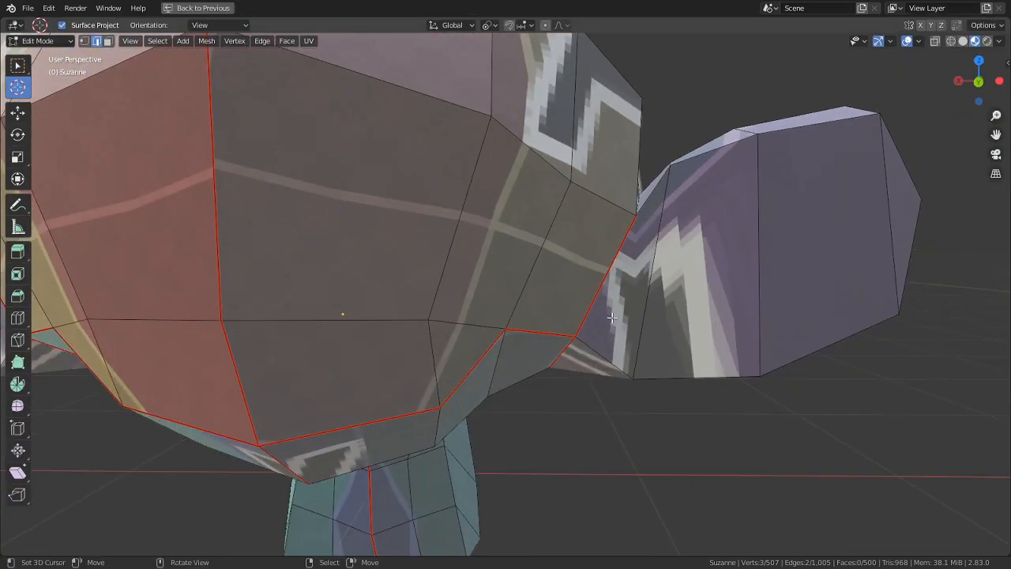
pyautogui.moveTo(712, 74); pyautogui.dragTo(692, 121, button='middle')
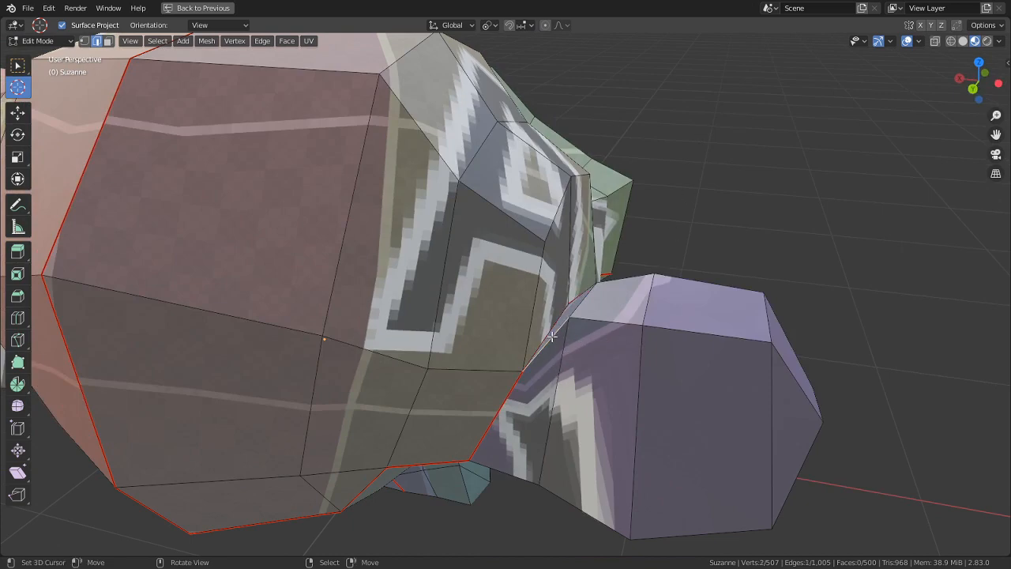
pyautogui.moveTo(726, 376); pyautogui.dragTo(393, 310, button='middle')
pyautogui.keyDown('shift'); pyautogui.moveTo(392, 309); pyautogui.dragTo(567, 369, button='middle'); pyautogui.keyUp('shift')
pyautogui.rightClick(467, 499)
pyautogui.scroll(2, 467, 497)
pyautogui.moveTo(466, 497); pyautogui.dragTo(643, 398, button='middle')
pyautogui.keyDown('shift'); pyautogui.click(456, 330); pyautogui.keyUp('shift')
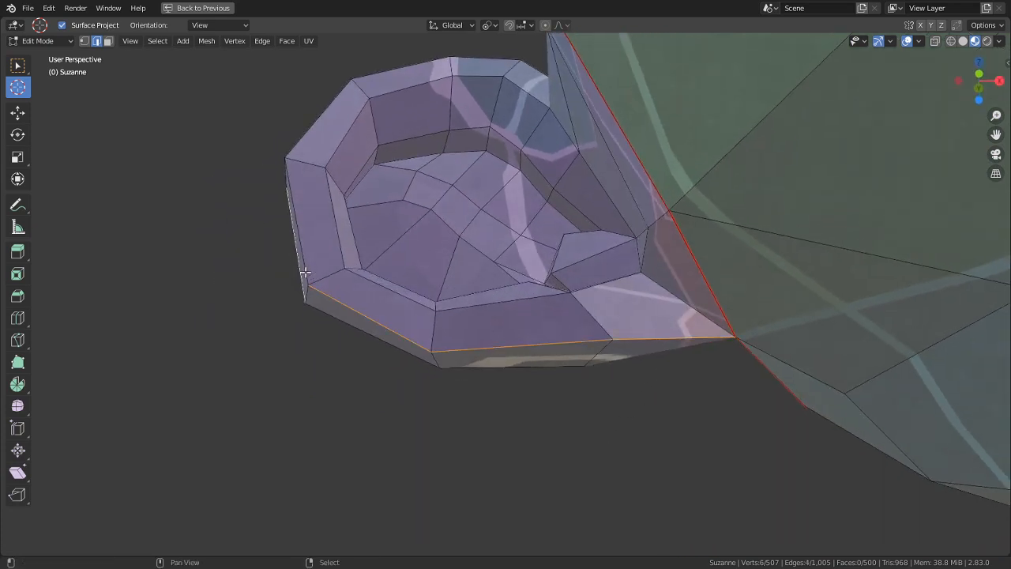
pyautogui.moveTo(358, 232); pyautogui.dragTo(508, 323, button='middle')
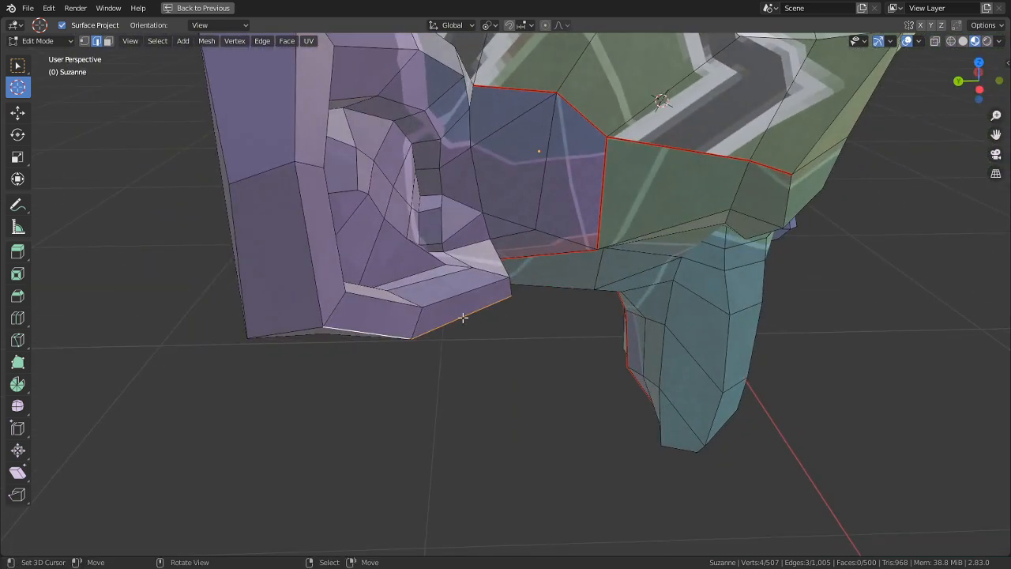
pyautogui.moveTo(395, 258); pyautogui.dragTo(317, 246, button='middle')
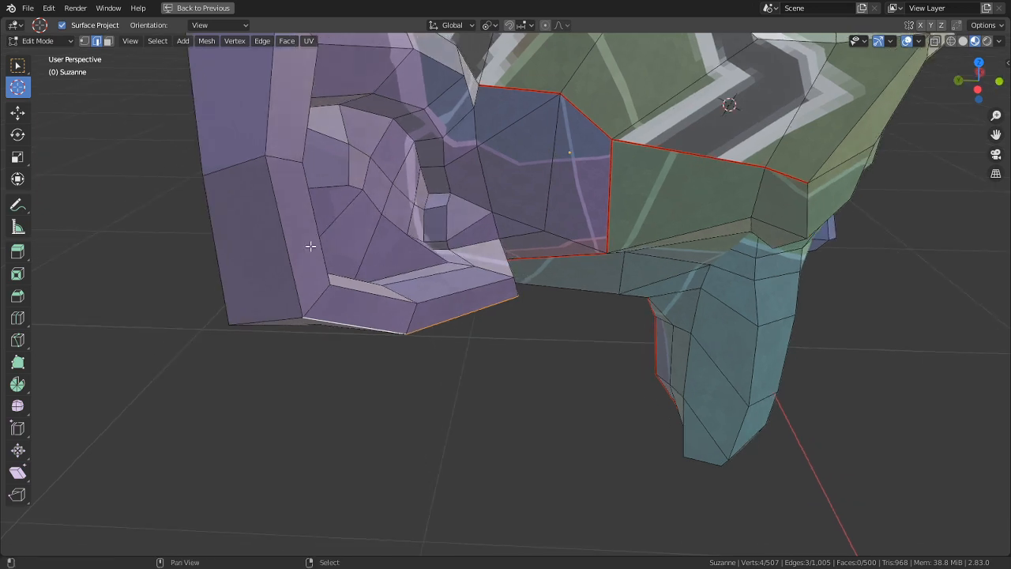
pyautogui.keyDown('shift'); pyautogui.click(234, 183); pyautogui.keyUp('shift')
pyautogui.moveTo(207, 249); pyautogui.dragTo(267, 273, button='middle')
pyautogui.hotkey('ctrl', 'e')
pyautogui.click(266, 273)
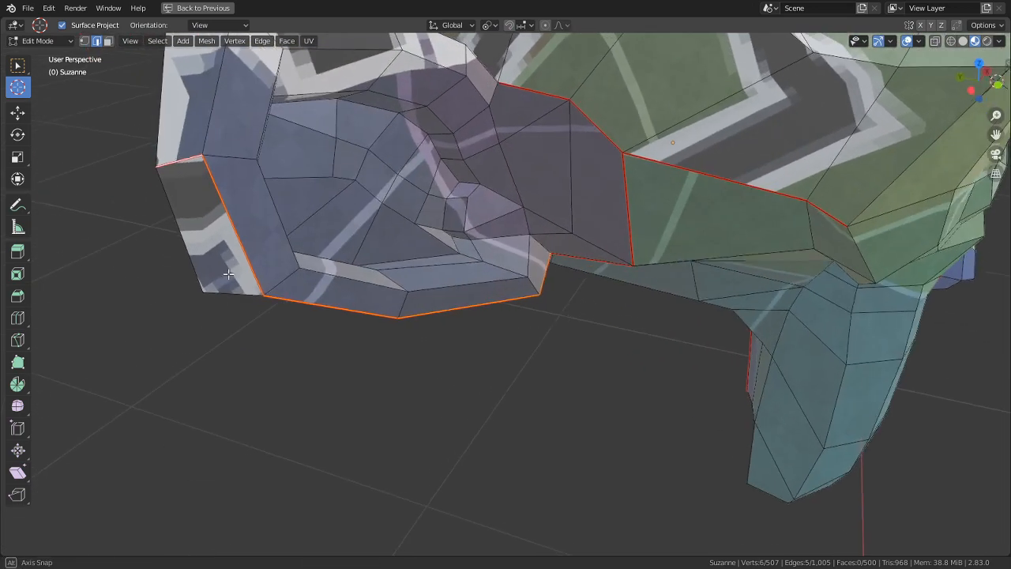
# - Restore the split layout, check the ear's UV island and undo the last seam marking
pyautogui.hotkey('ctrl', 'space')
pyautogui.scroll(5, 237, 320)
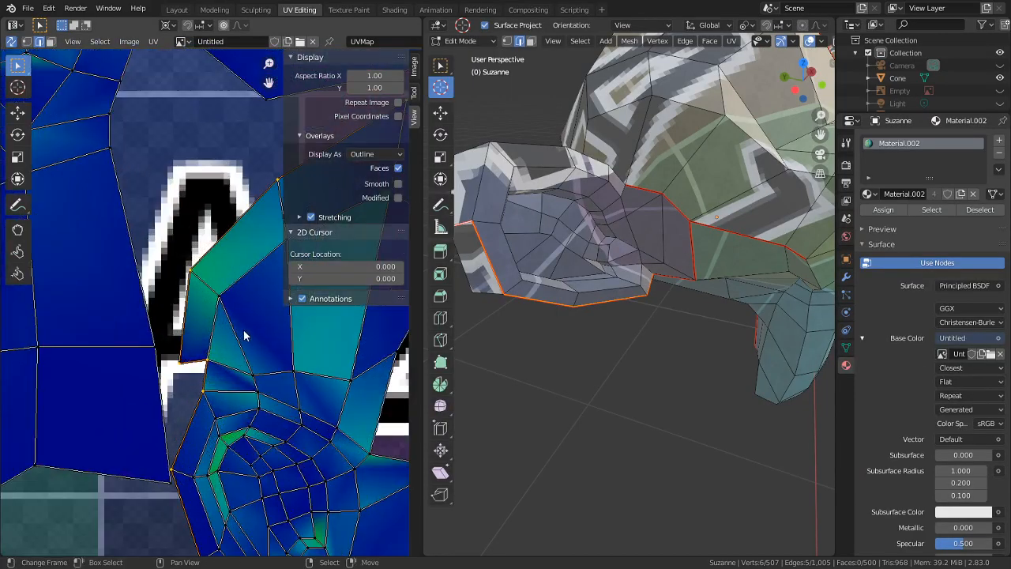
pyautogui.moveTo(272, 453); pyautogui.dragTo(201, 411, button='middle')
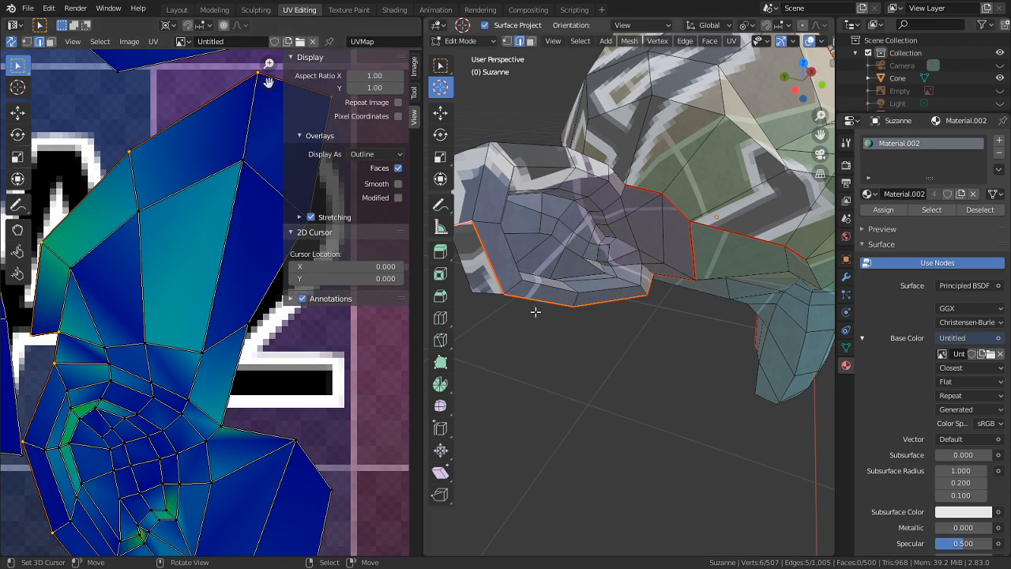
pyautogui.hotkey('ctrl', 'z')
# - Adjust the edge selection at the back of the ear and mark the five selected edges as a seam
pyautogui.moveTo(553, 416); pyautogui.dragTo(735, 353, button='middle')
pyautogui.keyDown('shift'); pyautogui.rightClick(626, 264); pyautogui.keyUp('shift')
pyautogui.keyDown('shift'); pyautogui.rightClick(713, 229); pyautogui.keyUp('shift')
pyautogui.moveTo(746, 231); pyautogui.dragTo(670, 294, button='middle')
pyautogui.keyDown('shift'); pyautogui.rightClick(621, 213); pyautogui.keyUp('shift')
pyautogui.hotkey('ctrl', 'e')
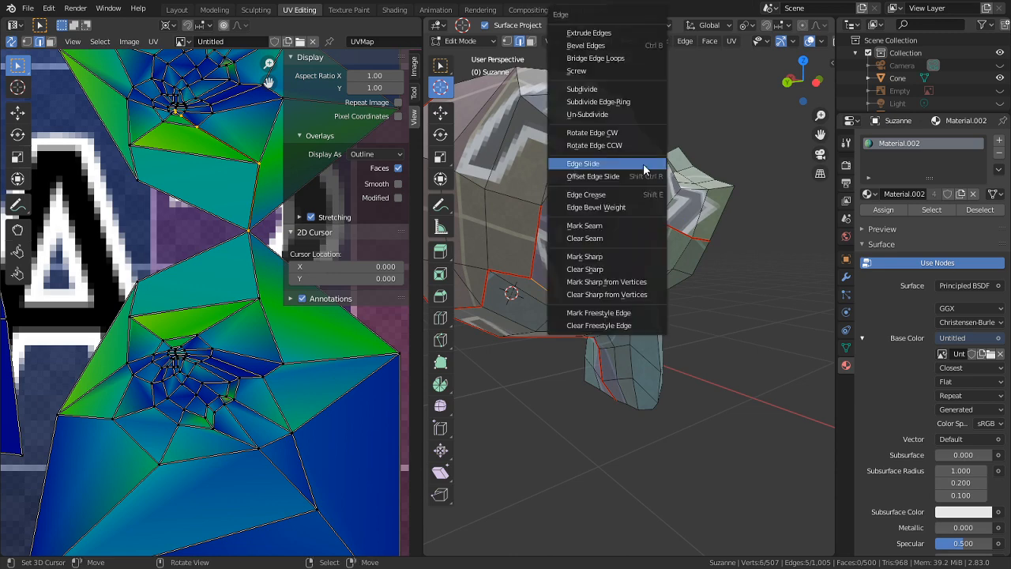
pyautogui.click(598, 227)
pyautogui.scroll(-2, 234, 404)
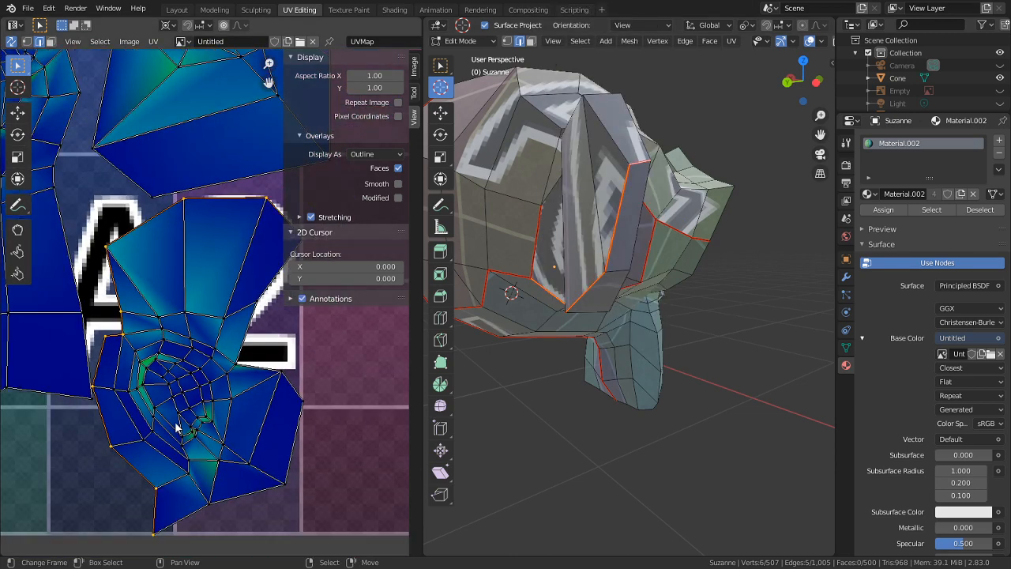
# - Mirror the ear edge selection to the other ear and mark those five edges as a seam
pyautogui.moveTo(770, 405); pyautogui.dragTo(594, 397, button='middle')
pyautogui.hotkey('ctrl', 'e')
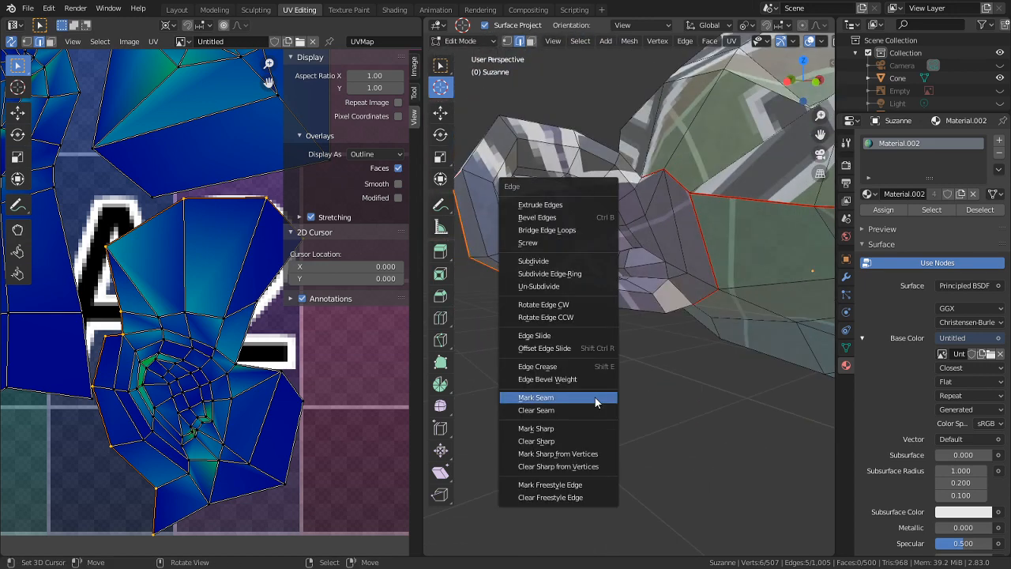
pyautogui.click(595, 398)
pyautogui.hotkey('ctrl', 'shift', 'm')
pyautogui.hotkey('ctrl', 'e')
pyautogui.click(674, 452)
pyautogui.hotkey('ctrl', 'e')
pyautogui.click(644, 392)
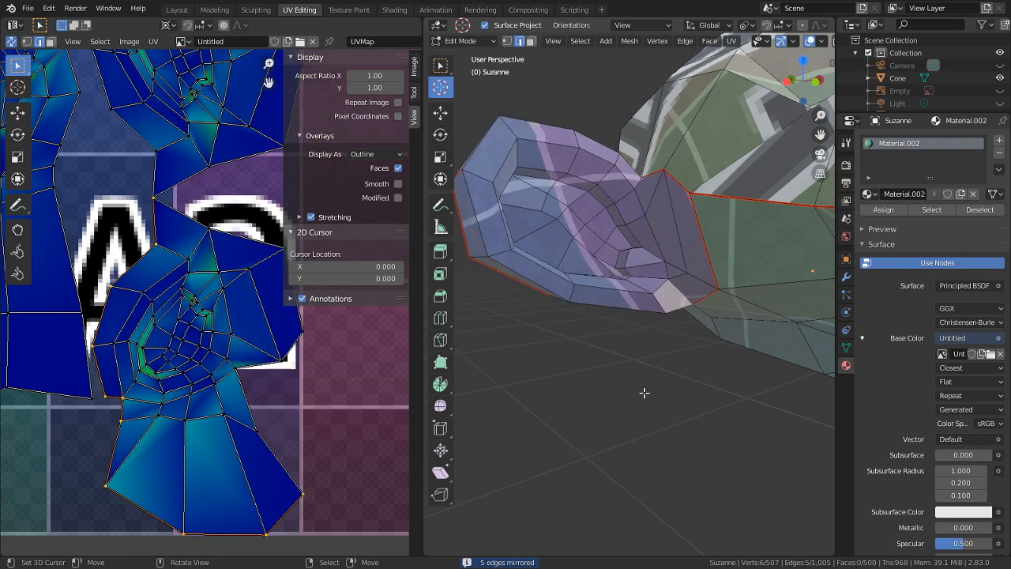
# - Look over the full UV layout, then leave mesh editing and maximize the 3D view on the textured head
pyautogui.scroll(-4, 327, 430)
pyautogui.moveTo(76, 272); pyautogui.dragTo(162, 435, button='middle')
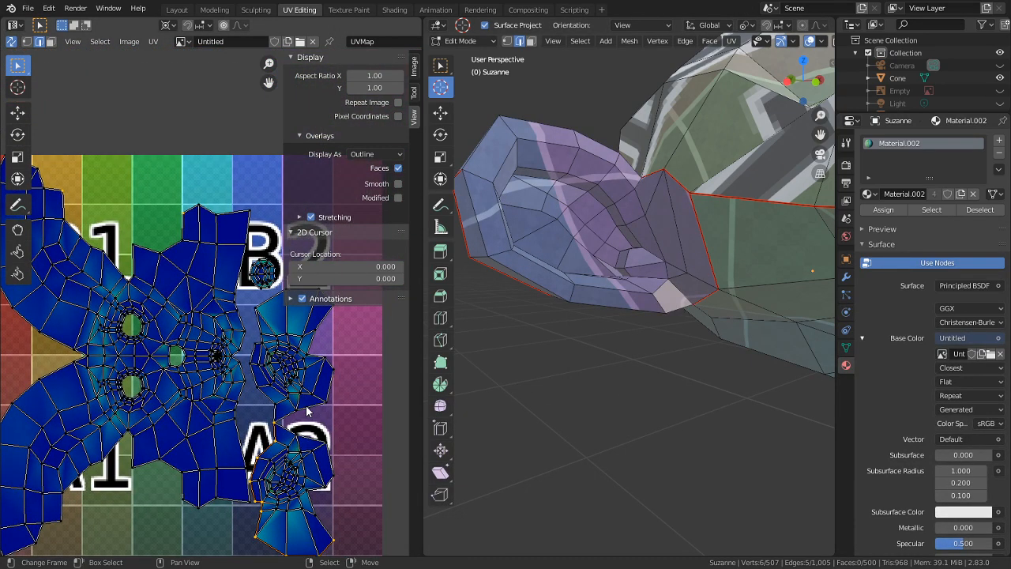
pyautogui.scroll(-2, 693, 384)
pyautogui.press('Tab')
pyautogui.moveTo(693, 384); pyautogui.dragTo(600, 354, button='middle')
pyautogui.scroll(5, 650, 362)
pyautogui.scroll(-5, 661, 264)
pyautogui.scroll(4, 698, 269)
pyautogui.hotkey('ctrl', 'space')
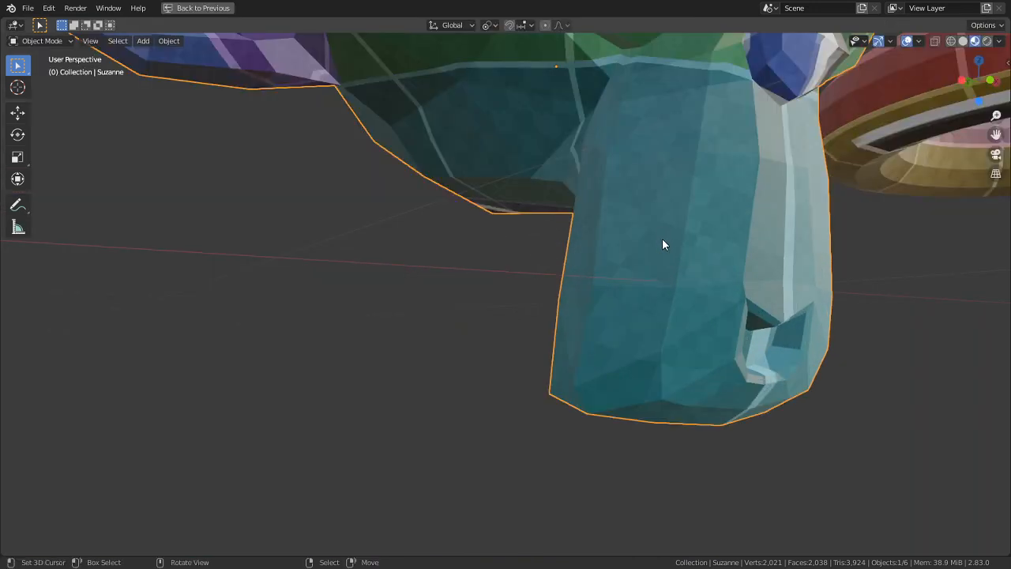
# - Examine the checker texture on the chin, cheek and ear, up close at the seam beside the eye
pyautogui.scroll(-3, 665, 238)
pyautogui.keyDown('shift'); pyautogui.moveTo(633, 261); pyautogui.dragTo(715, 265, button='middle'); pyautogui.keyUp('shift')
pyautogui.scroll(3, 590, 351)
pyautogui.press('Tab')
pyautogui.press('Tab')
pyautogui.scroll(-4, 581, 294)
pyautogui.scroll(3, 497, 211)
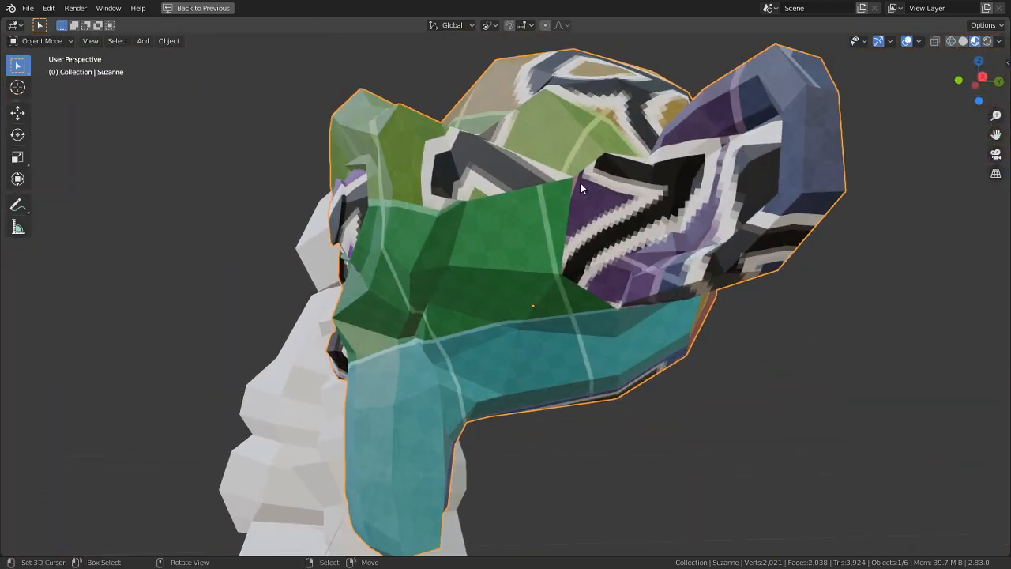
pyautogui.scroll(3, 530, 265)
pyautogui.moveTo(517, 139); pyautogui.dragTo(546, 287, button='middle')
pyautogui.scroll(3, 553, 296)
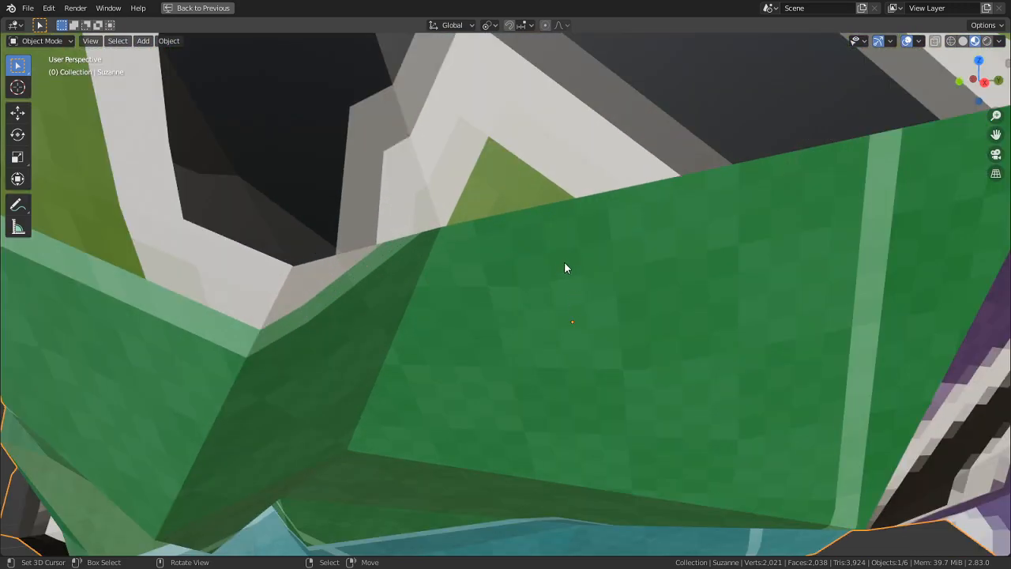
pyautogui.moveTo(573, 242); pyautogui.dragTo(522, 247, button='middle')
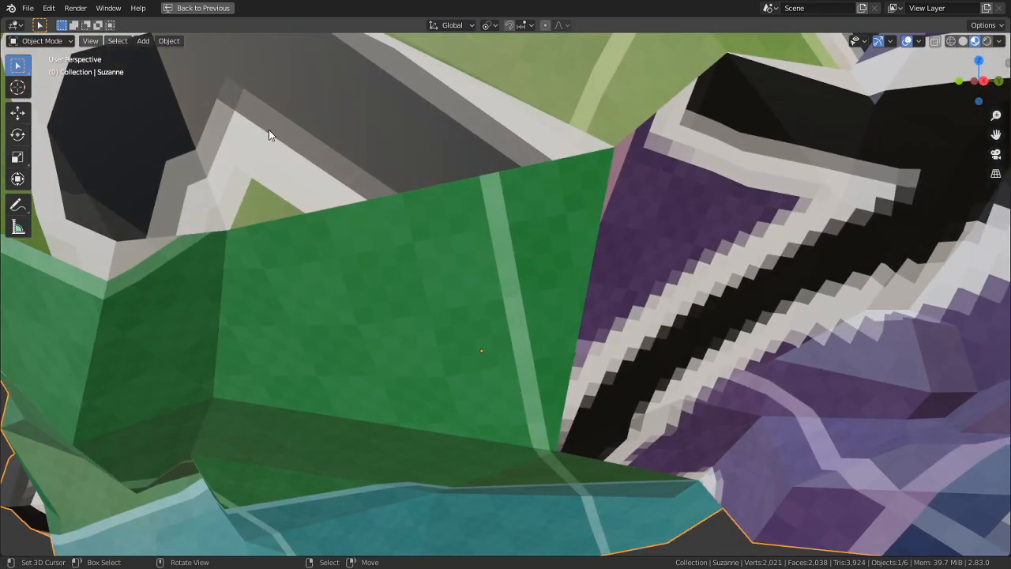
# - In Texture Paint mode, paint one pink stroke along the seam on the cheek between the eye and the ear
pyautogui.click(44, 40)
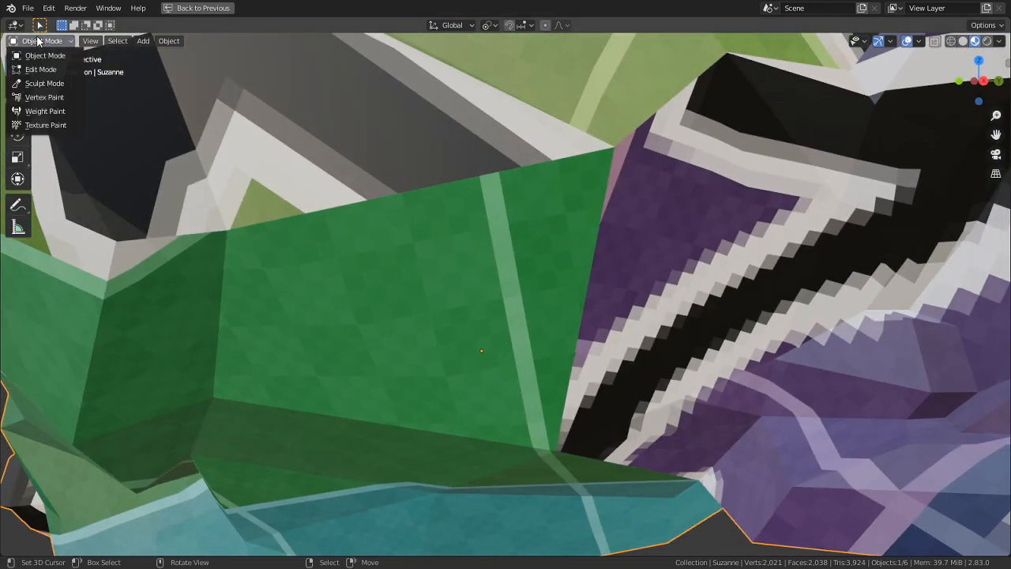
pyautogui.click(40, 127)
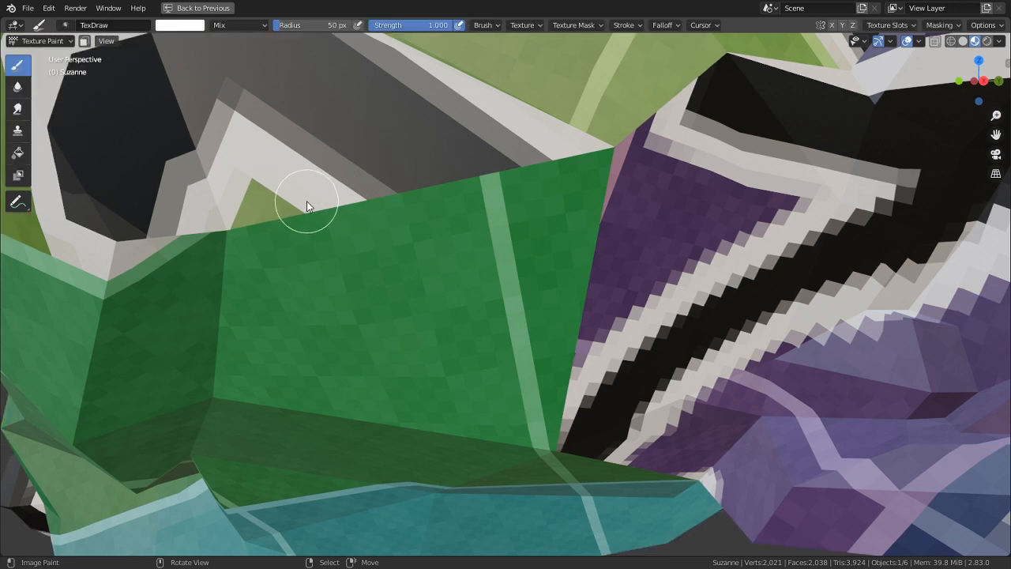
pyautogui.click(192, 27)
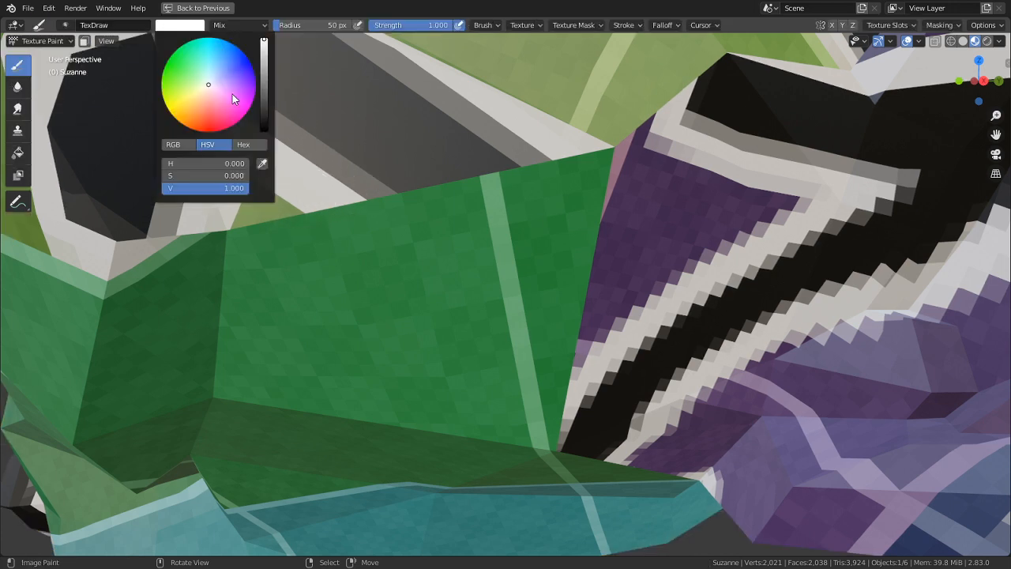
pyautogui.click(224, 103)
pyautogui.moveTo(306, 233)
pyautogui.mouseDown()
pyautogui.moveTo(335, 212)
pyautogui.moveTo(298, 213)
pyautogui.moveTo(472, 153)
pyautogui.moveTo(560, 164)
pyautogui.moveTo(508, 197)
pyautogui.moveTo(512, 187)
pyautogui.mouseUp()
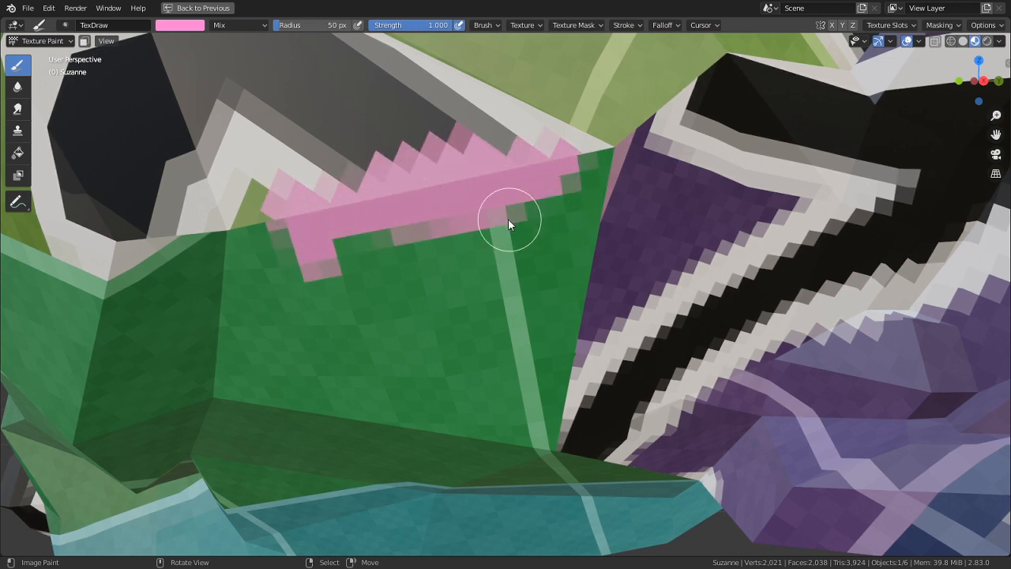
pyautogui.moveTo(457, 241); pyautogui.dragTo(545, 304, button='middle')
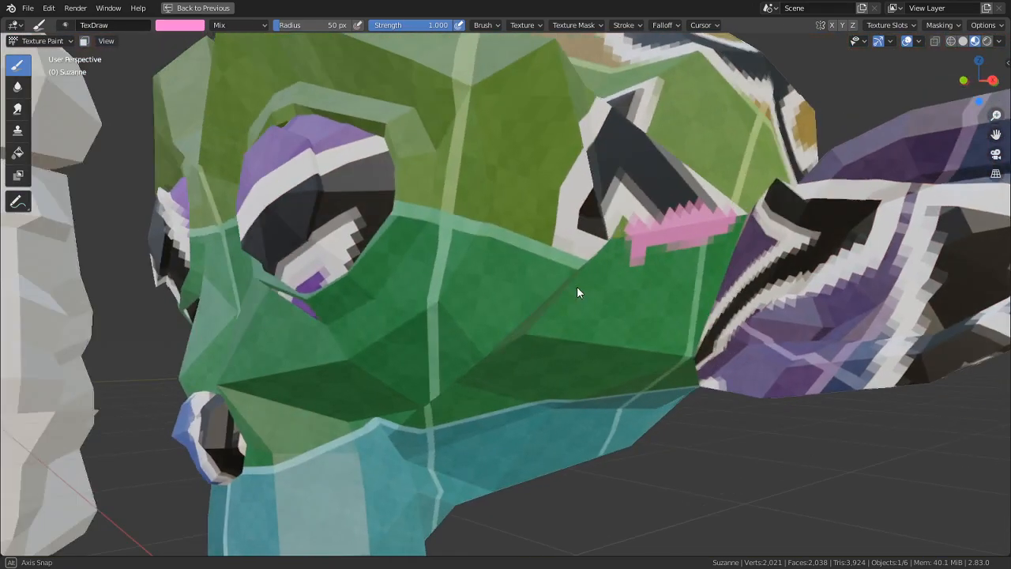
# - Restore the split layout and, in Edit Mode, clear the seam from the two edges between Suzanne's eye and ear
pyautogui.moveTo(578, 289); pyautogui.dragTo(587, 285, button='middle')
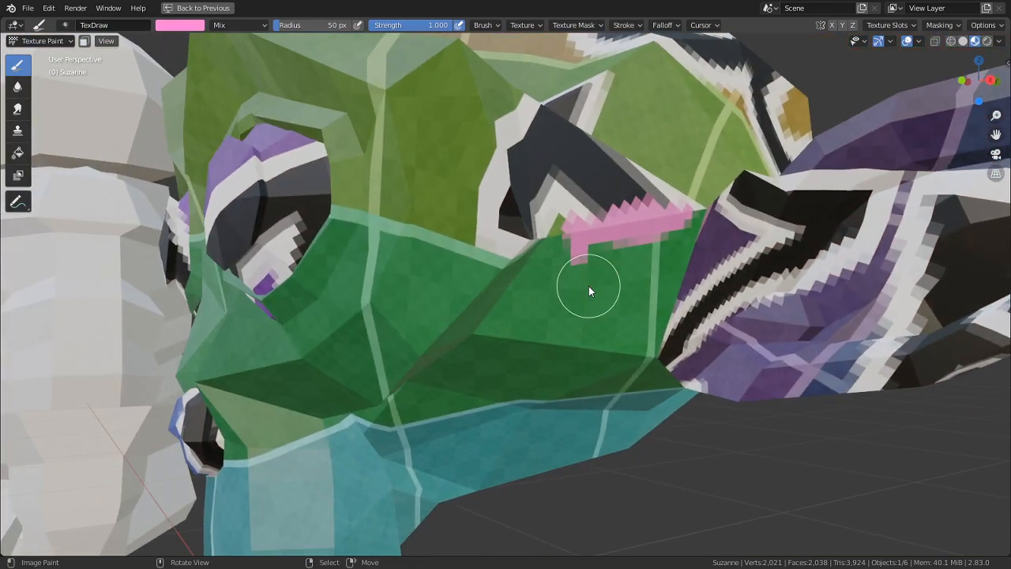
pyautogui.hotkey('ctrl', 'space')
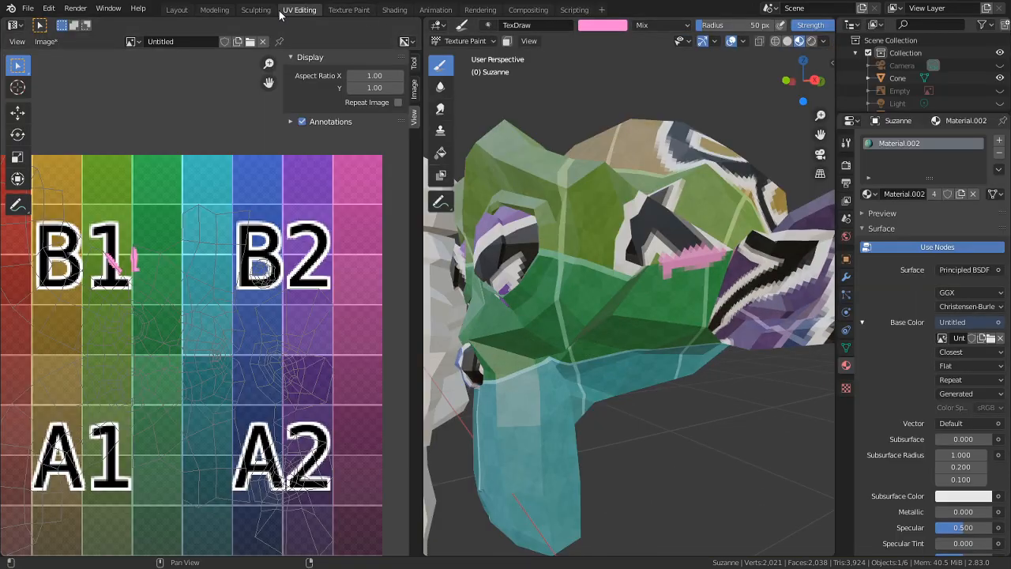
pyautogui.press('Tab')
pyautogui.press('l')
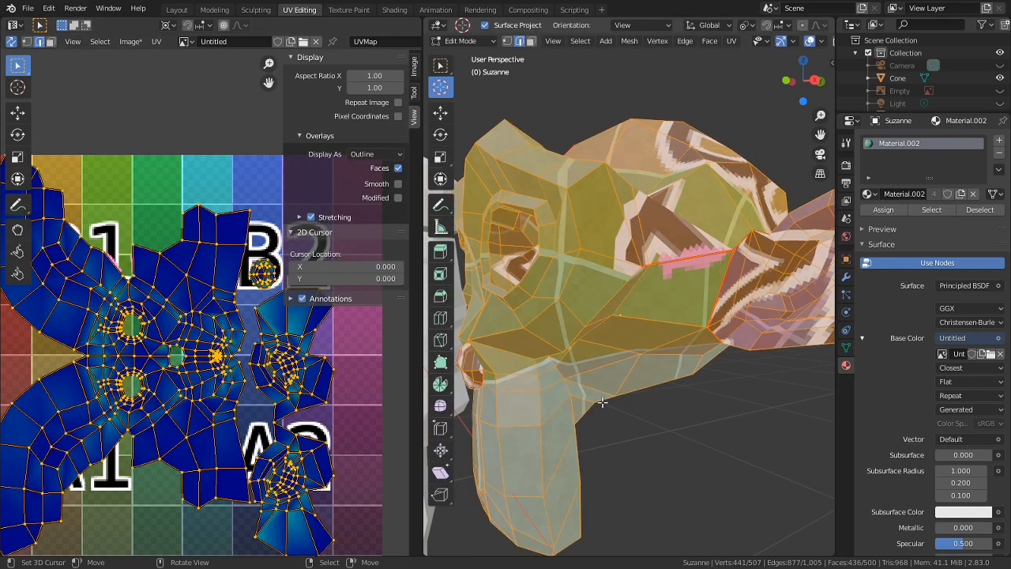
pyautogui.moveTo(636, 357); pyautogui.dragTo(573, 300, button='middle')
pyautogui.rightClick(586, 279)
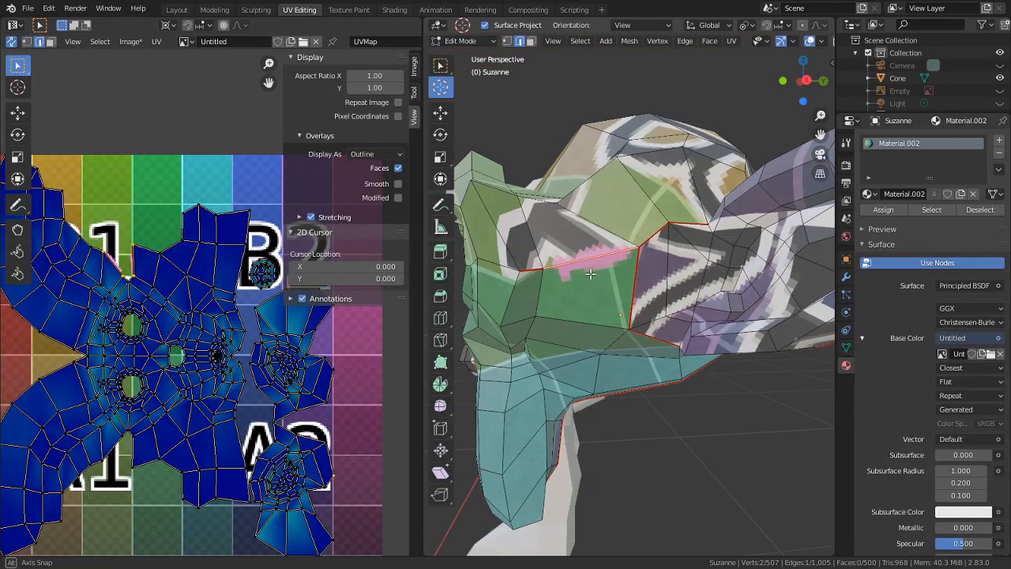
pyautogui.keyDown('shift'); pyautogui.rightClick(526, 270); pyautogui.keyUp('shift')
pyautogui.hotkey('ctrl', 'e')
pyautogui.hotkey('ctrl', 'e')
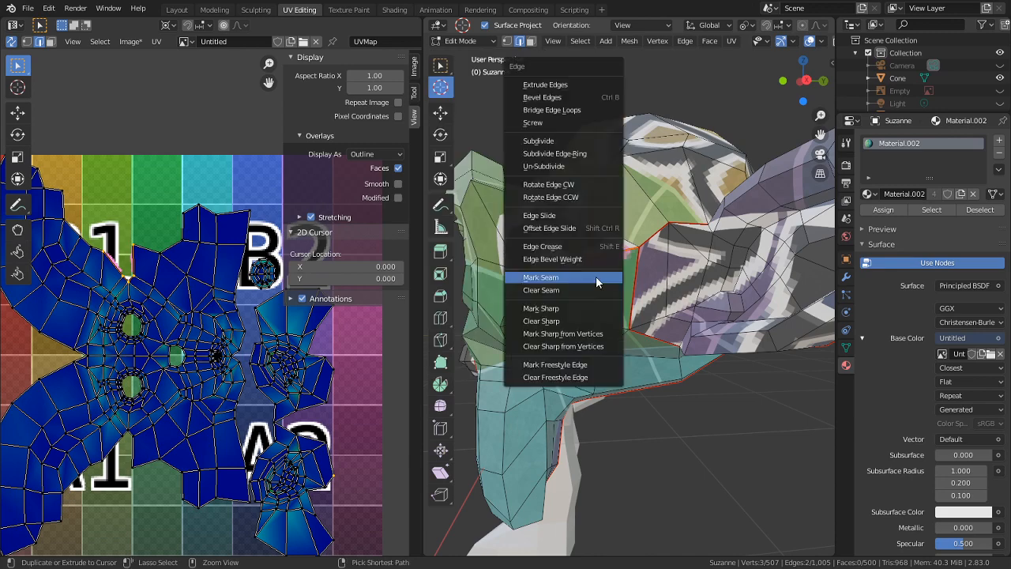
pyautogui.click(566, 292)
# - Clear the matching seam between the eye and ear on the opposite side of Suzanne's head
pyautogui.moveTo(567, 294); pyautogui.dragTo(692, 305, button='middle')
pyautogui.keyDown('shift'); pyautogui.rightClick(687, 292); pyautogui.keyUp('shift')
pyautogui.hotkey('ctrl', 'e')
pyautogui.click(688, 293)
pyautogui.press('Tab')
pyautogui.press('Tab')
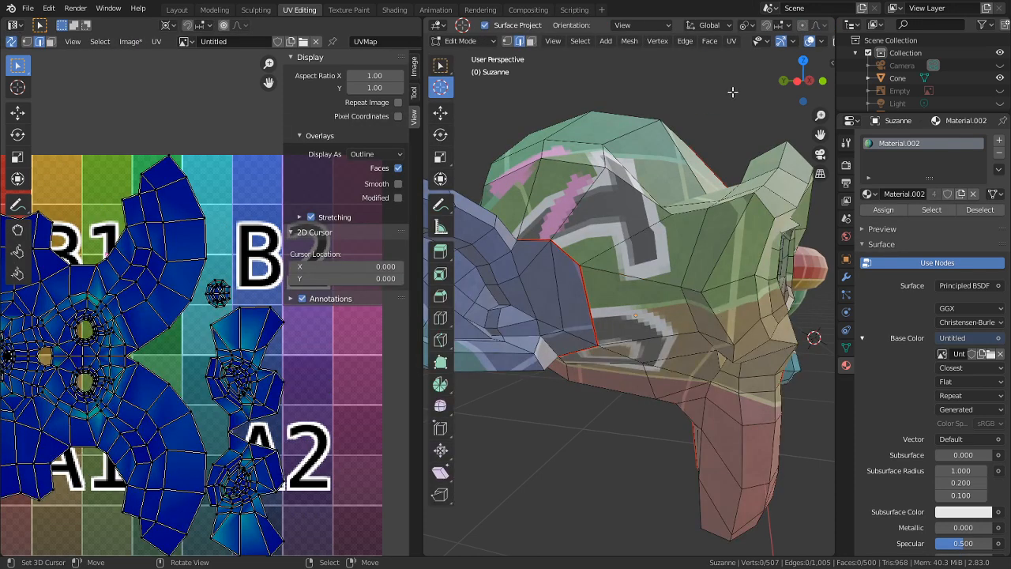
# - In Texture Paint mode, paint several pink test strokes across the surfaces and edges behind Suzanne's ear
pyautogui.moveTo(747, 394); pyautogui.dragTo(551, 319, button='middle')
pyautogui.moveTo(97, 456); pyautogui.dragTo(199, 423, button='middle')
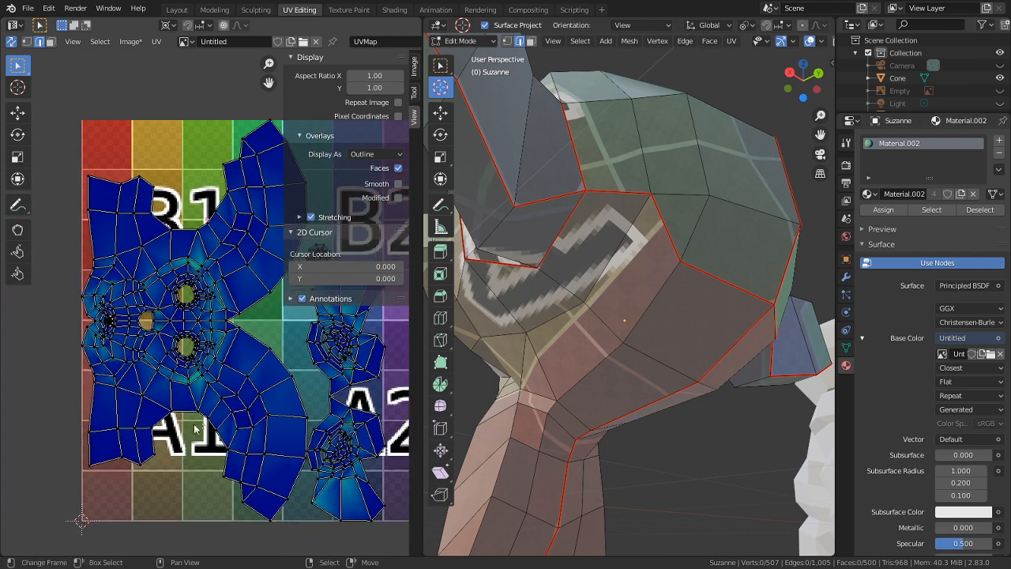
pyautogui.scroll(-3, 242, 431)
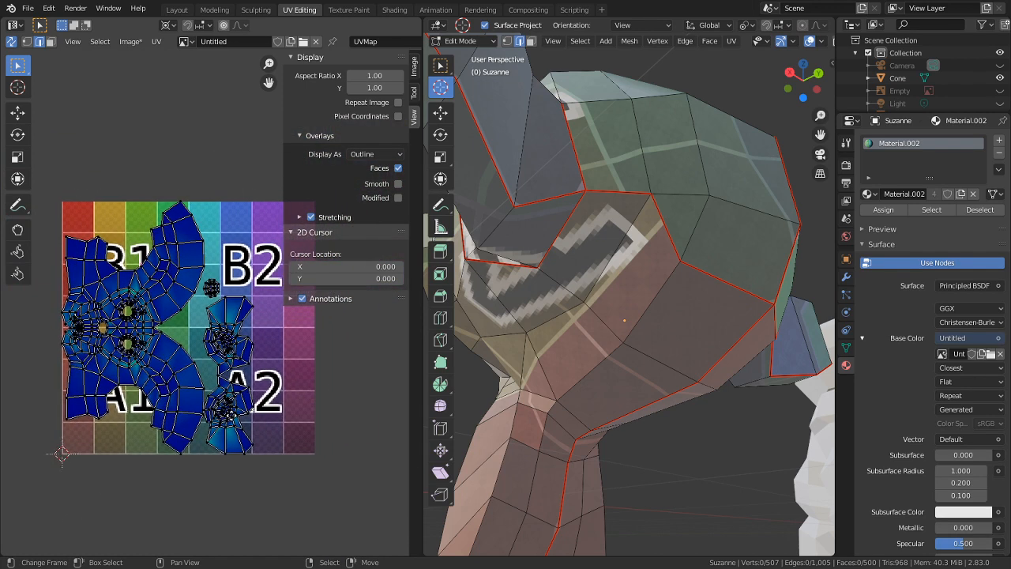
pyautogui.moveTo(233, 418); pyautogui.dragTo(237, 398, button='middle')
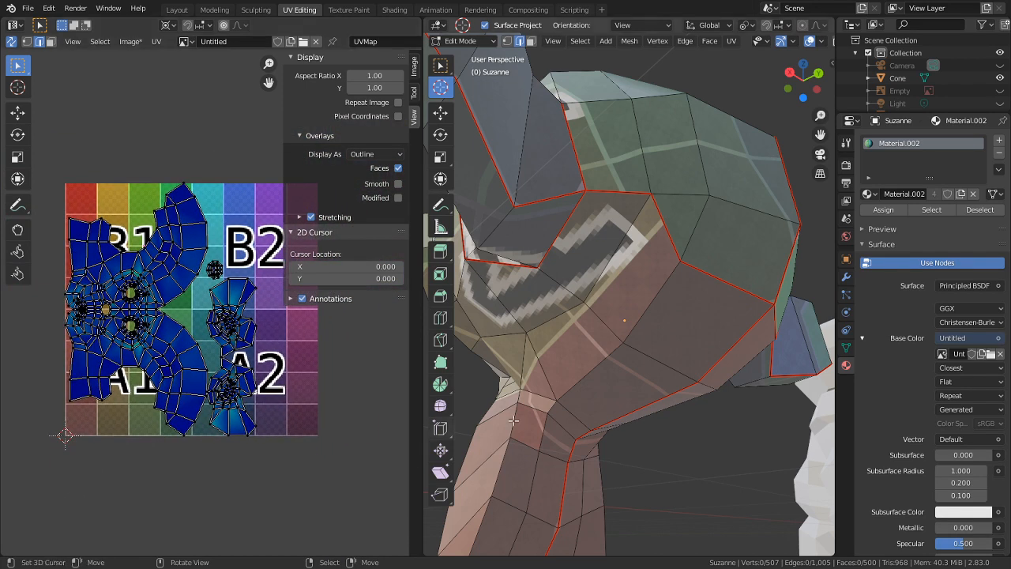
pyautogui.press('Tab')
pyautogui.moveTo(619, 420)
pyautogui.mouseDown(button='middle')
pyautogui.moveTo(632, 425)
pyautogui.moveTo(624, 457)
pyautogui.mouseUp(button='middle')
pyautogui.scroll(4, 636, 357)
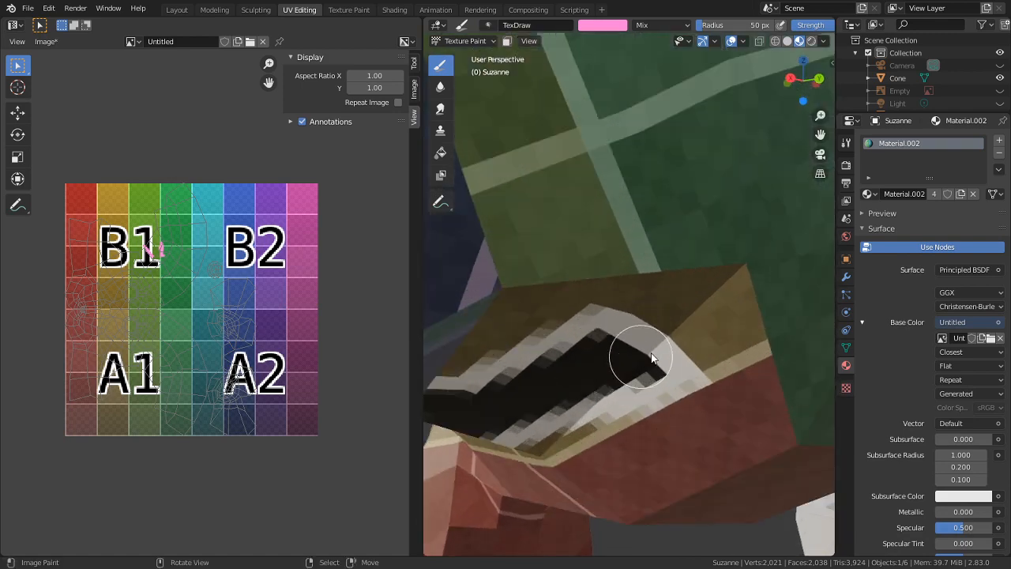
pyautogui.moveTo(607, 287); pyautogui.dragTo(652, 284)
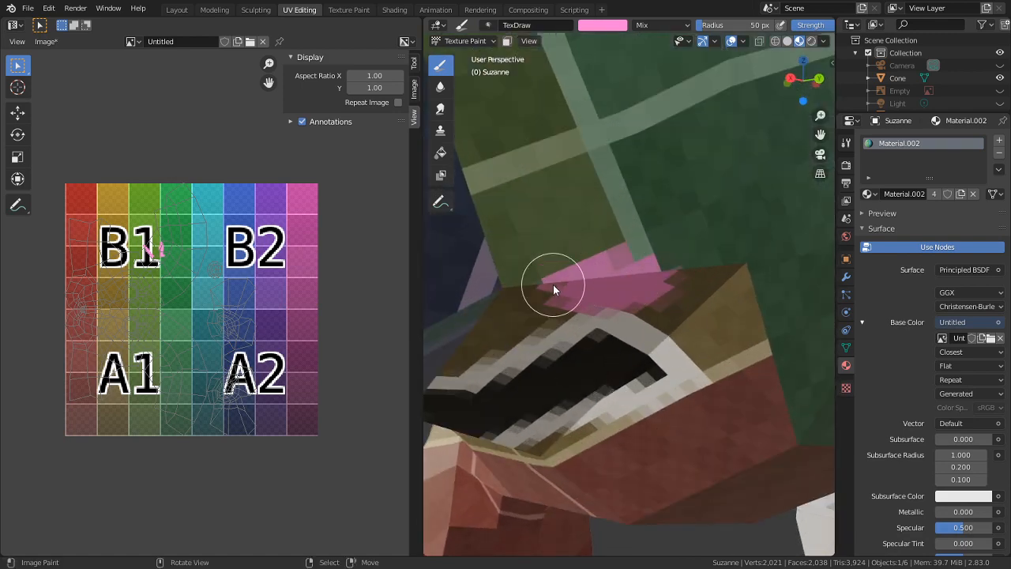
pyautogui.moveTo(613, 248); pyautogui.dragTo(559, 289)
pyautogui.moveTo(560, 289)
pyautogui.mouseDown(button='middle')
pyautogui.moveTo(651, 291)
pyautogui.moveTo(583, 224)
pyautogui.moveTo(596, 208)
pyautogui.moveTo(611, 286)
pyautogui.moveTo(609, 263)
pyautogui.mouseUp(button='middle')
pyautogui.moveTo(661, 185); pyautogui.dragTo(682, 225)
pyautogui.moveTo(718, 362)
pyautogui.mouseDown()
pyautogui.moveTo(756, 337)
pyautogui.moveTo(779, 413)
pyautogui.moveTo(775, 386)
pyautogui.mouseUp()
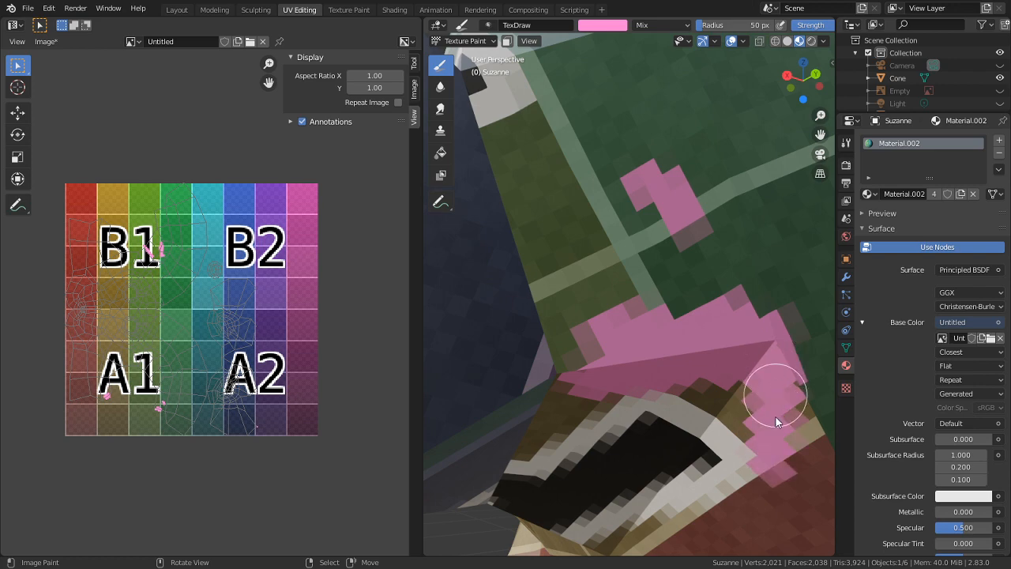
# - Inspect the back of the head, add a small pink dab, and undo the test strokes
pyautogui.scroll(-6, 751, 427)
pyautogui.moveTo(730, 477)
pyautogui.mouseDown(button='middle')
pyautogui.moveTo(600, 372)
pyautogui.moveTo(625, 398)
pyautogui.mouseUp(button='middle')
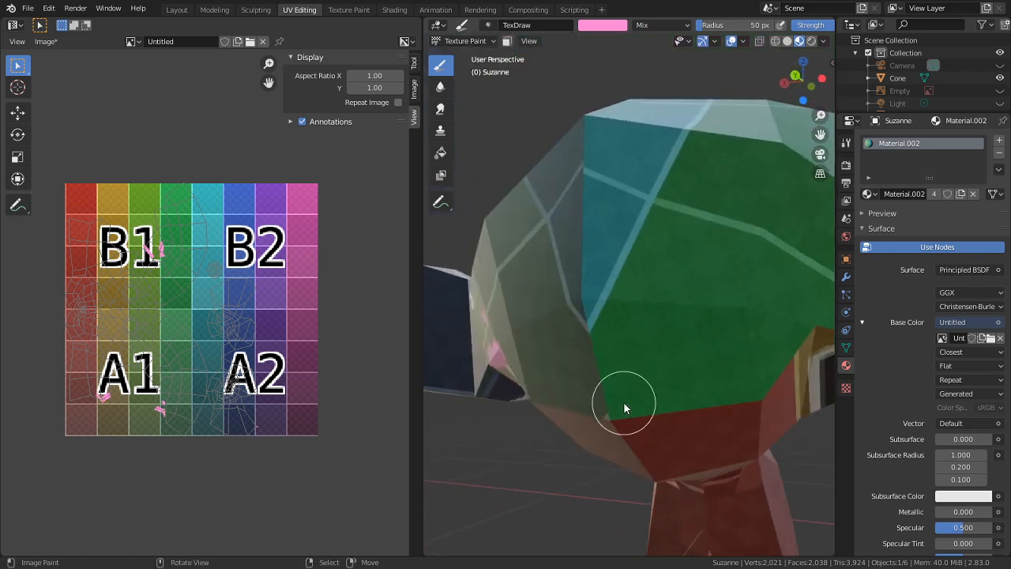
pyautogui.moveTo(599, 424); pyautogui.dragTo(607, 422)
pyautogui.moveTo(607, 422); pyautogui.dragTo(699, 405, button='middle')
pyautogui.hotkey('ctrl', 'z')
pyautogui.hotkey('ctrl', 'z')
pyautogui.hotkey('ctrl', 'z')
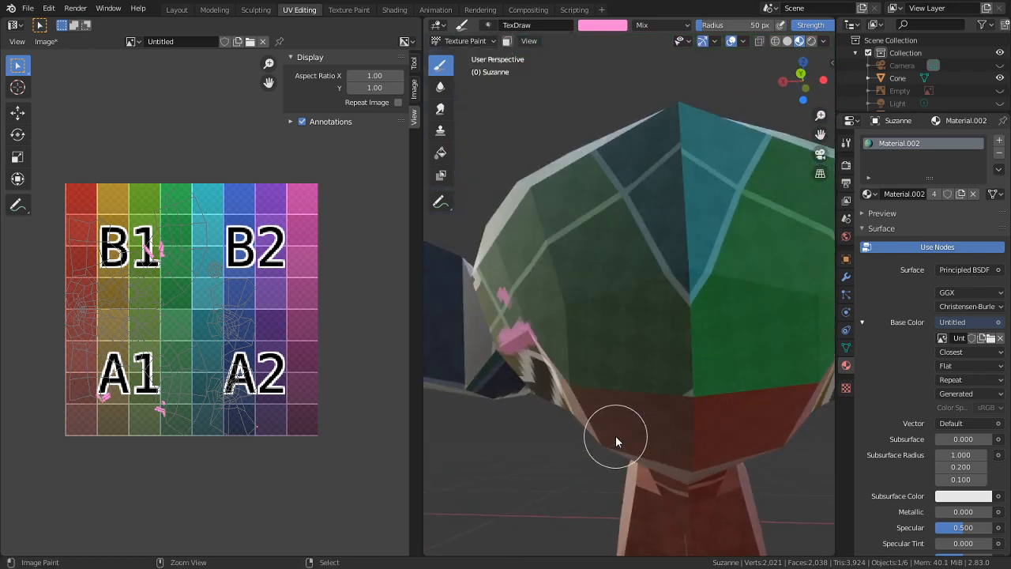
# - In Object Mode, delete Suzanne and the other small objects in the row, keeping only the white character figure
pyautogui.press('Tab')
pyautogui.moveTo(575, 411)
pyautogui.mouseDown(button='middle')
pyautogui.moveTo(688, 414)
pyautogui.moveTo(595, 281)
pyautogui.mouseUp(button='middle')
pyautogui.click(463, 41)
pyautogui.click(474, 48)
pyautogui.moveTo(506, 237); pyautogui.dragTo(621, 331, button='middle')
pyautogui.scroll(-6, 611, 375)
pyautogui.press('c')
pyautogui.moveTo(742, 296); pyautogui.dragTo(680, 295)
pyautogui.rightClick(676, 316)
pyautogui.scroll(-5, 674, 348)
pyautogui.press('c')
pyautogui.click(724, 309)
pyautogui.rightClick(699, 288)
pyautogui.press('x')
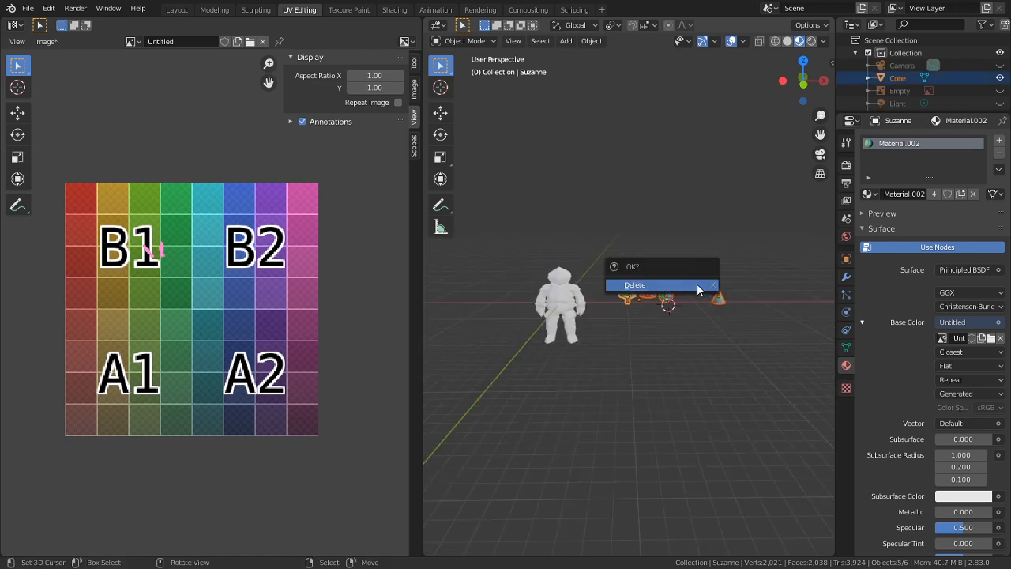
pyautogui.click(698, 290)
# - Maximize the view on the figure and, in Edit Mode, mark the five vertical edges along the back of its head as a seam
pyautogui.hotkey('ctrl', 'space')
pyautogui.scroll(3, 538, 290)
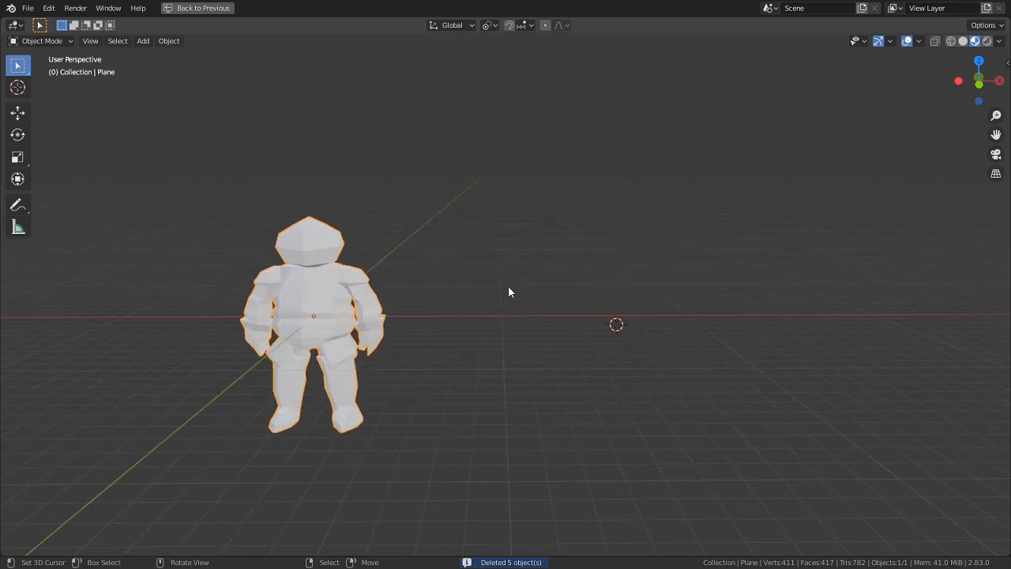
pyautogui.press('alt')
pyautogui.keyDown('alt'); pyautogui.middleClick(322, 231); pyautogui.keyUp('alt')
pyautogui.scroll(5, 482, 340)
pyautogui.press('Tab')
pyautogui.moveTo(713, 300); pyautogui.dragTo(503, 323, button='middle')
pyautogui.scroll(-3, 506, 324)
pyautogui.moveTo(720, 336); pyautogui.dragTo(568, 314, button='middle')
pyautogui.hotkey('ctrl', 'e')
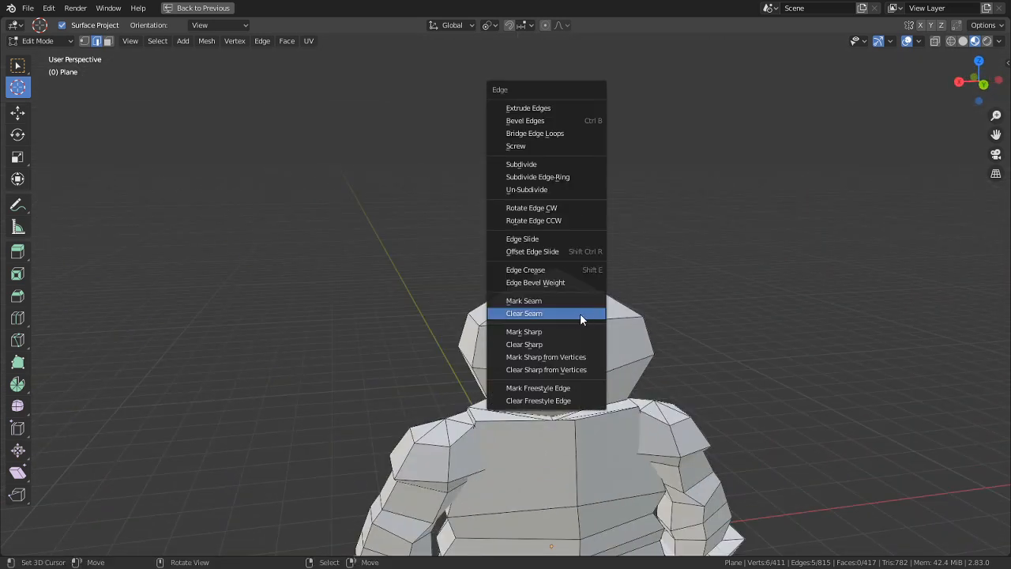
pyautogui.click(547, 296)
pyautogui.moveTo(547, 295); pyautogui.dragTo(497, 253, button='middle')
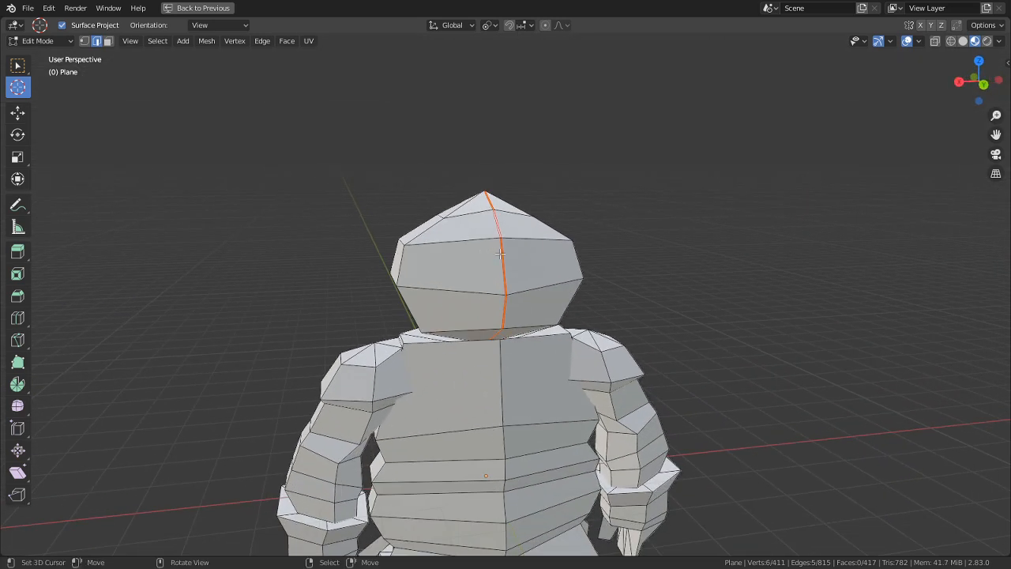
# - Restore the split layout, select the figure's linked head geometry, and hide the rest of the mesh
pyautogui.hotkey('ctrl', 'l')
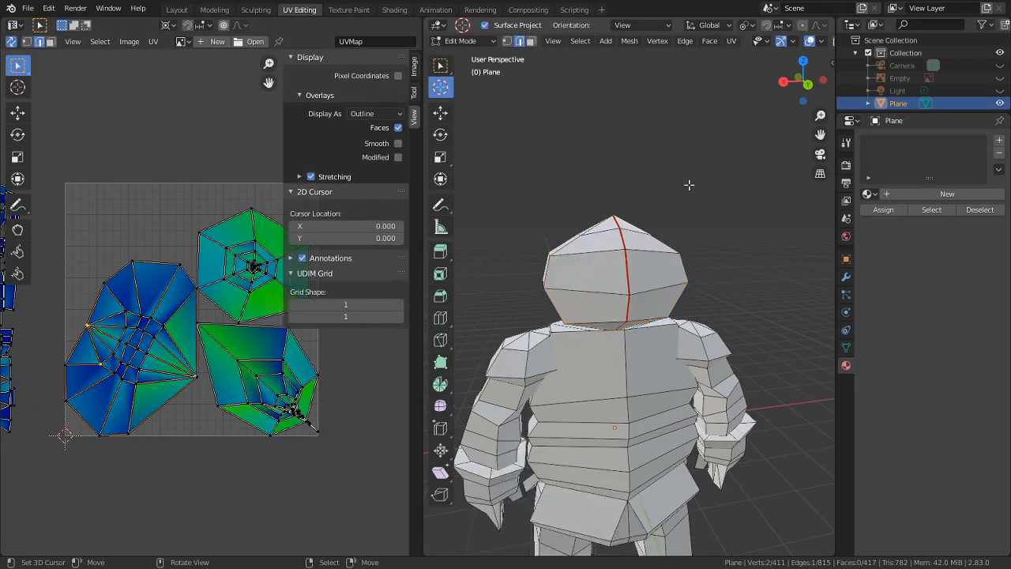
pyautogui.moveTo(689, 185); pyautogui.dragTo(674, 287, button='middle')
pyautogui.press('c')
pyautogui.click(615, 242)
pyautogui.press('Escape')
pyautogui.scroll(3, 604, 294)
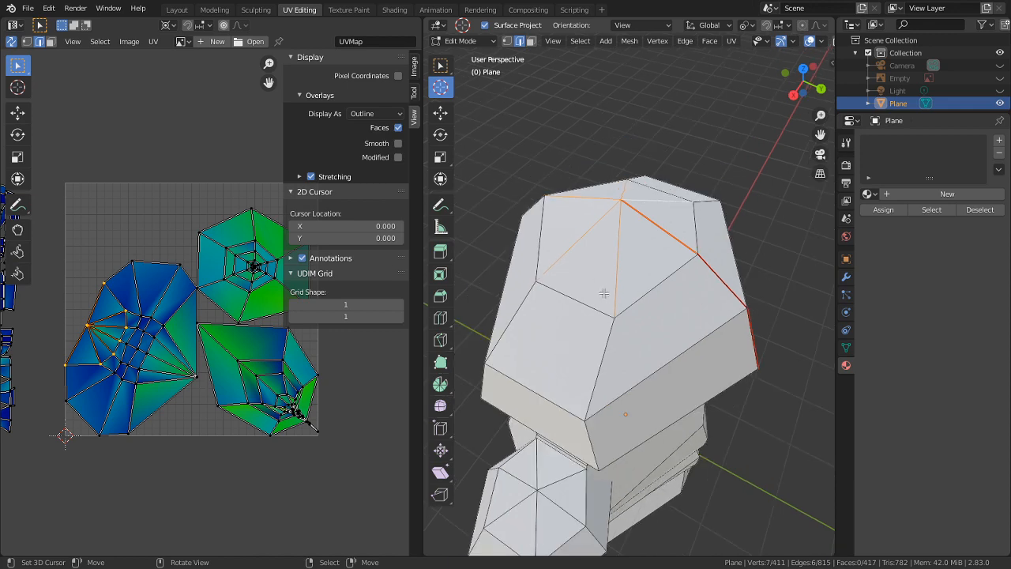
pyautogui.hotkey('ctrl', 'l')
pyautogui.hotkey('shift', 'h')
pyautogui.moveTo(606, 278); pyautogui.dragTo(704, 411, button='middle')
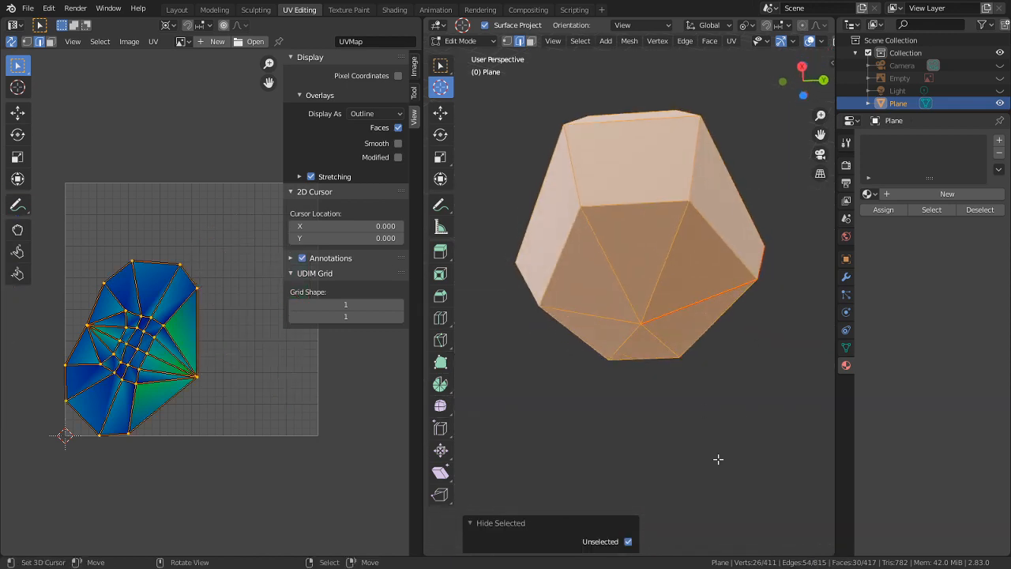
# - Mark the edges radiating from the head's top and bottom center points as seams
pyautogui.hotkey('alt', 'a')
pyautogui.press('c')
pyautogui.click(643, 326)
pyautogui.press('Escape')
pyautogui.moveTo(655, 303); pyautogui.dragTo(673, 466, button='middle')
pyautogui.press('c')
pyautogui.click(654, 218)
pyautogui.press('Escape')
pyautogui.hotkey('ctrl', 'e')
pyautogui.click(638, 224)
# - Select the slanted vertical UV edge just below the island's middle row, between the wide column and the narrow inner column
pyautogui.scroll(3, 286, 333)
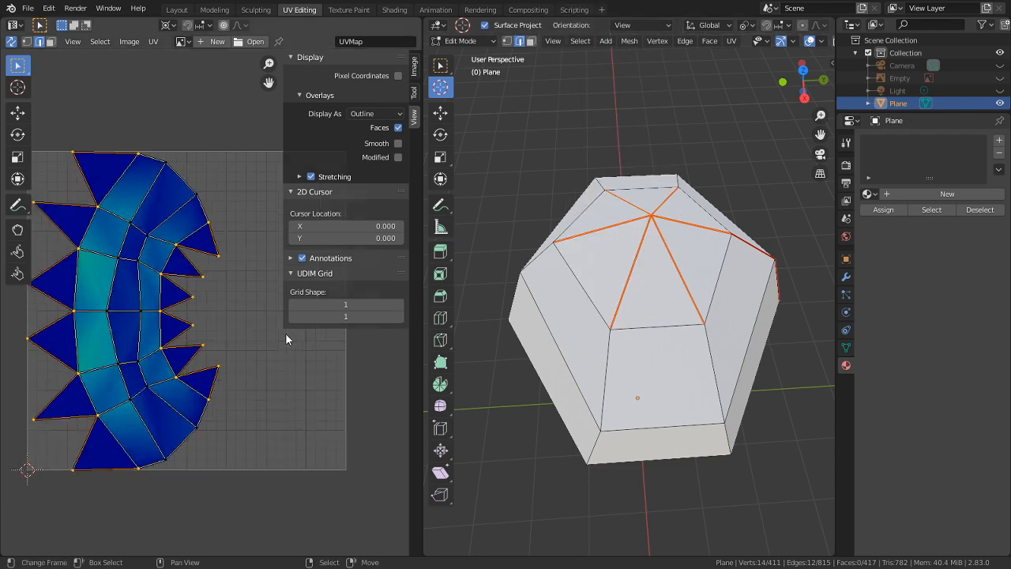
pyautogui.moveTo(374, 358); pyautogui.dragTo(473, 344, button='middle')
pyautogui.moveTo(454, 387); pyautogui.dragTo(706, 445, button='middle')
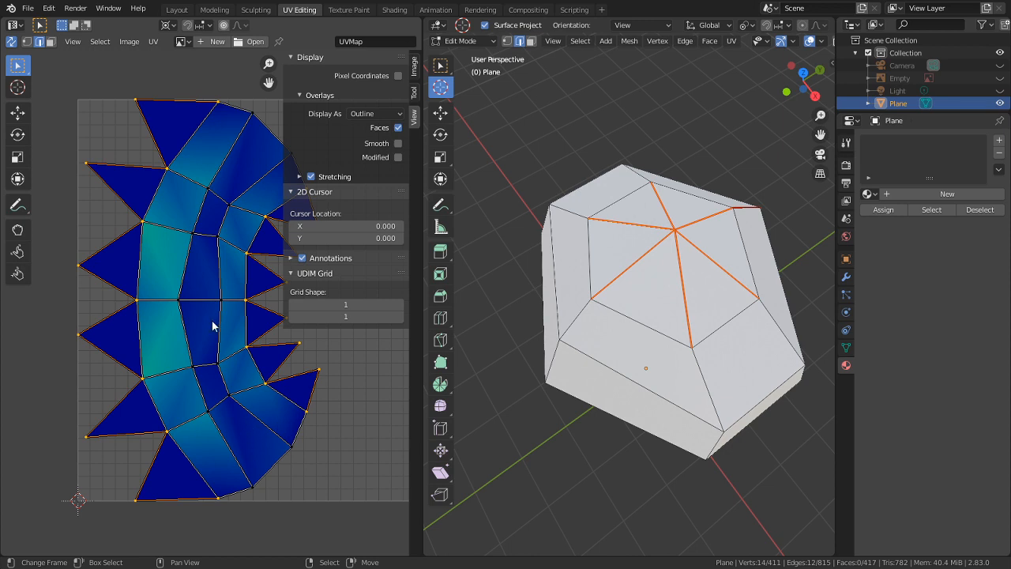
pyautogui.scroll(2, 212, 326)
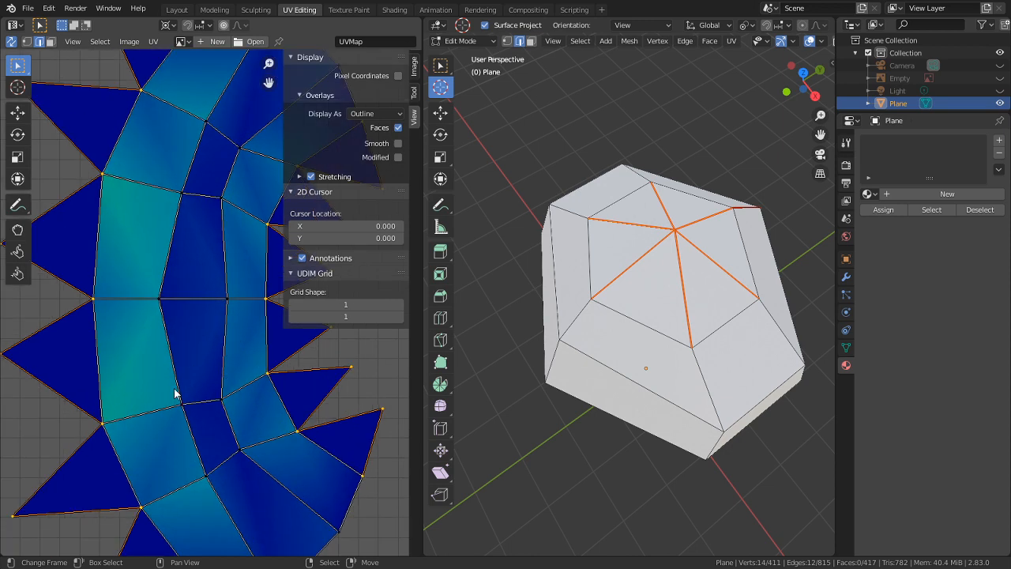
pyautogui.click(168, 358)
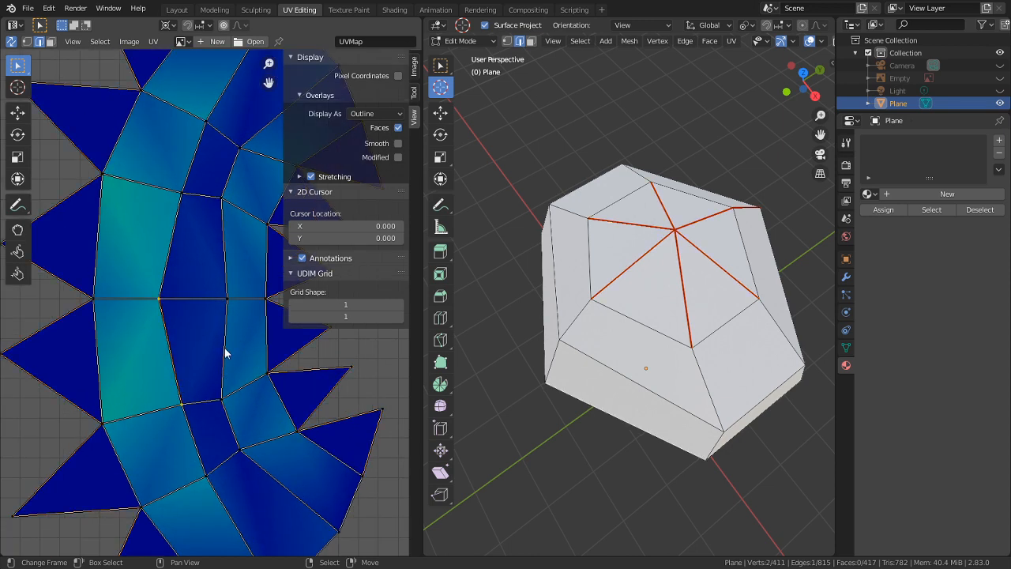
# - Try to flatten the selected UV edge by scaling it to 0 along Y
pyautogui.press('s')
pyautogui.press('x')
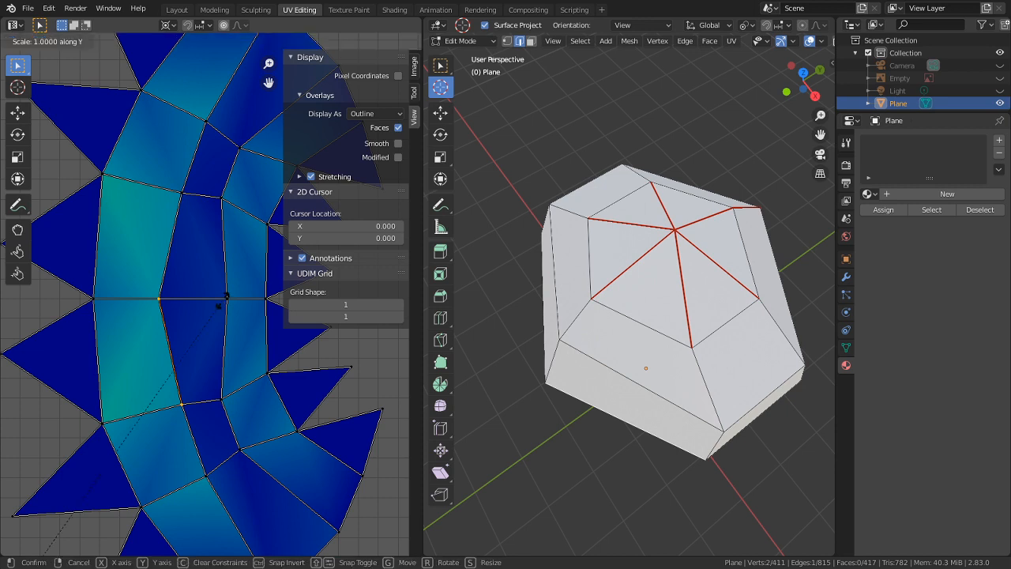
pyautogui.press('0')
pyautogui.press('Return')
pyautogui.hotkey('ctrl', 'z')
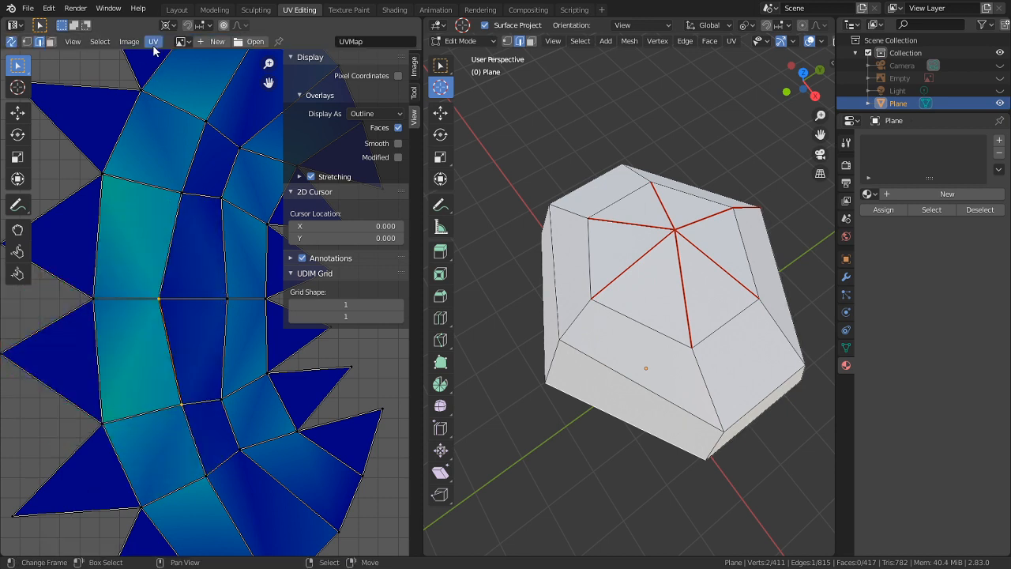
# - Choose the UV pivot point and straighten the selected edge vertically by scaling it to 0 along X
pyautogui.click(167, 25)
pyautogui.click(177, 40)
pyautogui.press('s')
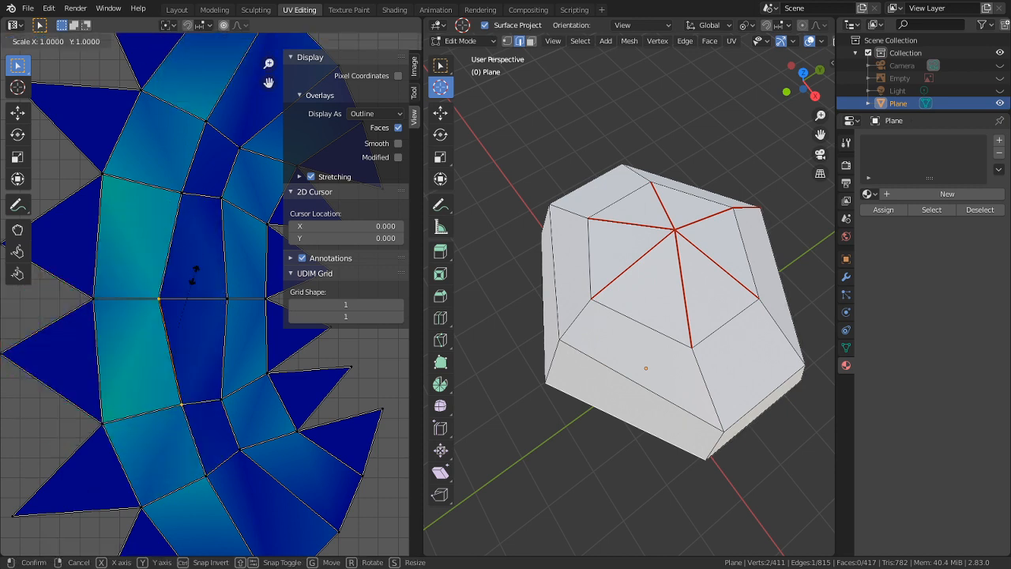
pyautogui.press('x')
pyautogui.press('0')
pyautogui.press('Return')
# - Straighten the vertical edge on the other side of the narrow inner UV column by scaling it to 0 along X
pyautogui.click(224, 372)
pyautogui.press('s')
pyautogui.press('x')
pyautogui.press('0')
pyautogui.press('Return')
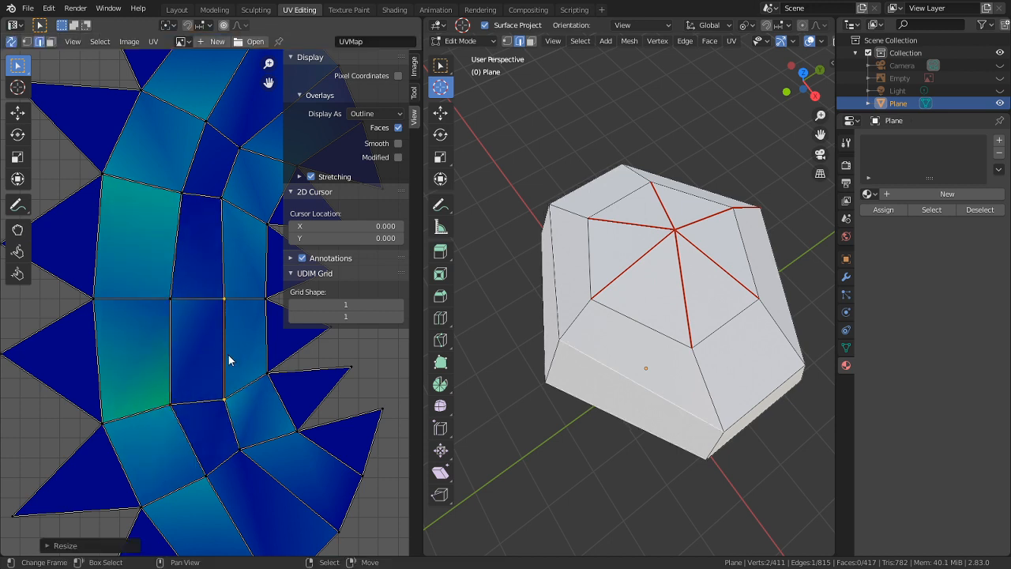
pyautogui.press('s')
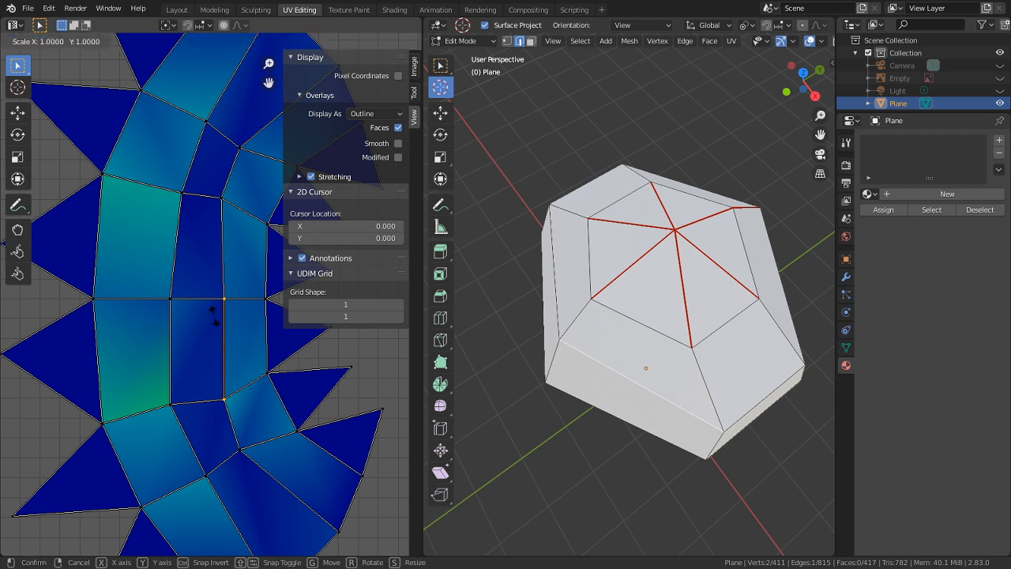
pyautogui.press('y')
pyautogui.press('0')
pyautogui.press('Escape')
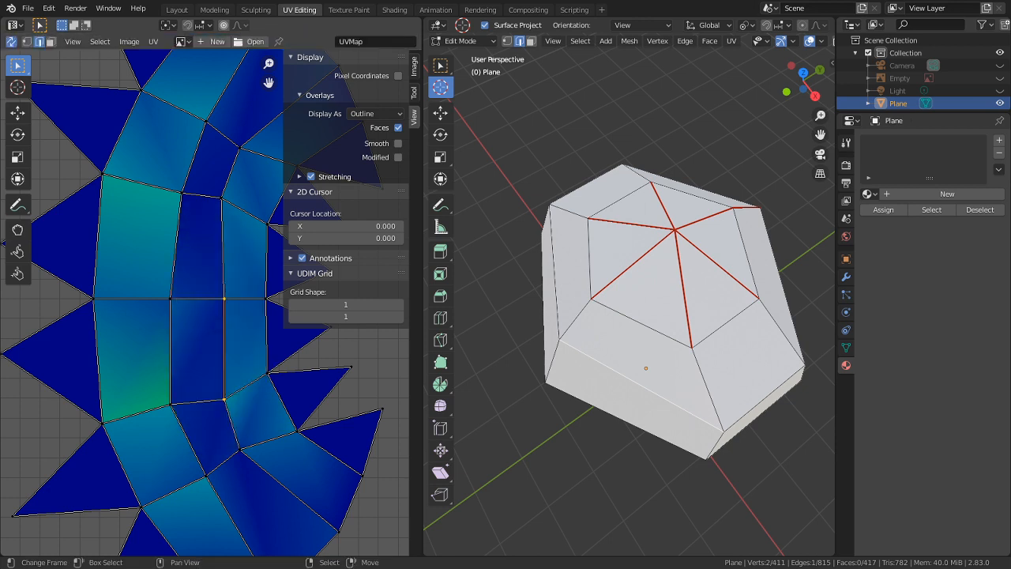
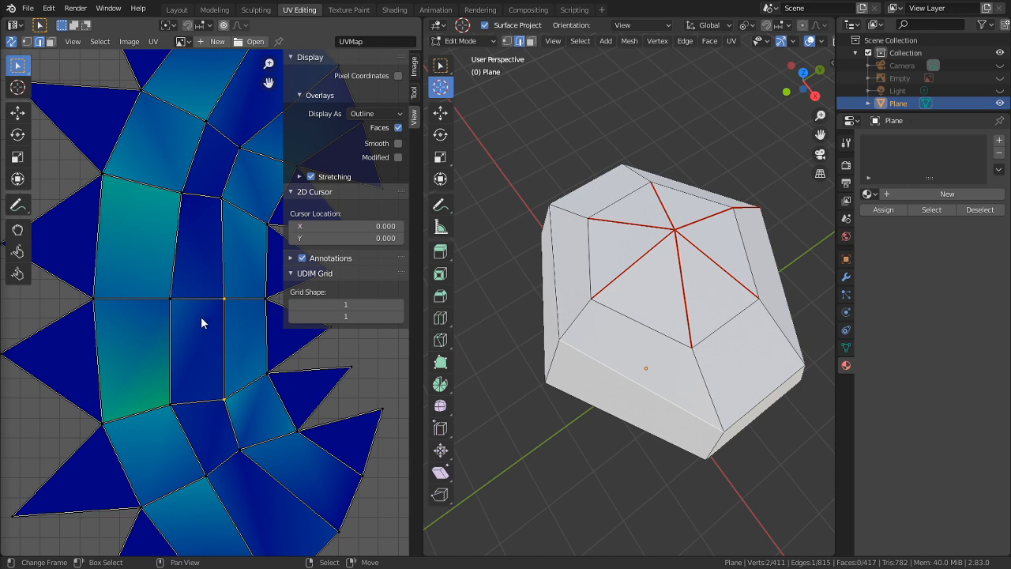
# - Select the slanted horizontal UV edge closing the narrow inner face just below the island's middle row
pyautogui.click(197, 413)
# - Try to flatten the selected UV edge by scaling it to 0 along X
pyautogui.press('s')
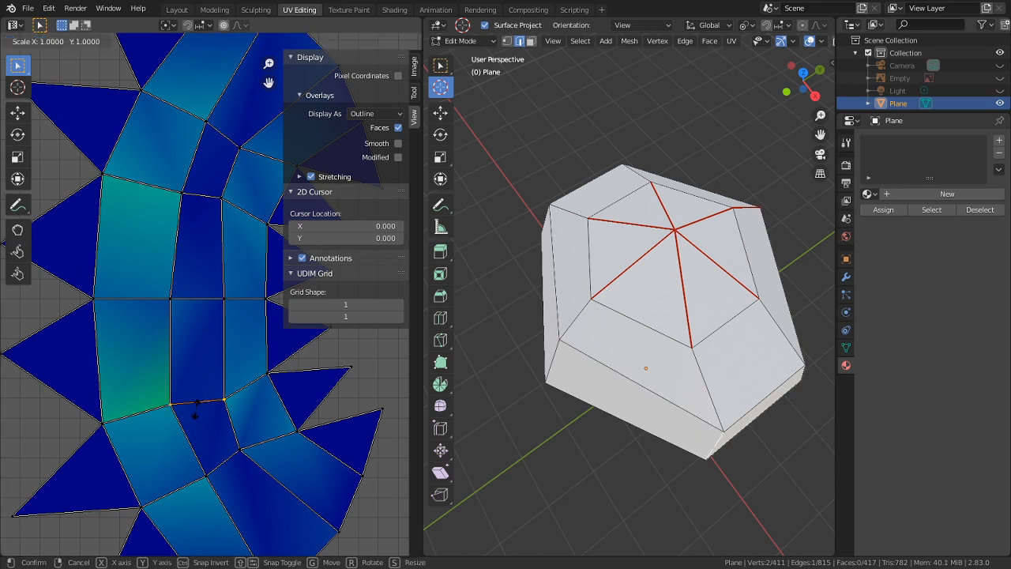
pyautogui.press('x')
pyautogui.press('0')
pyautogui.press('Return')
pyautogui.hotkey('ctrl', 'z')
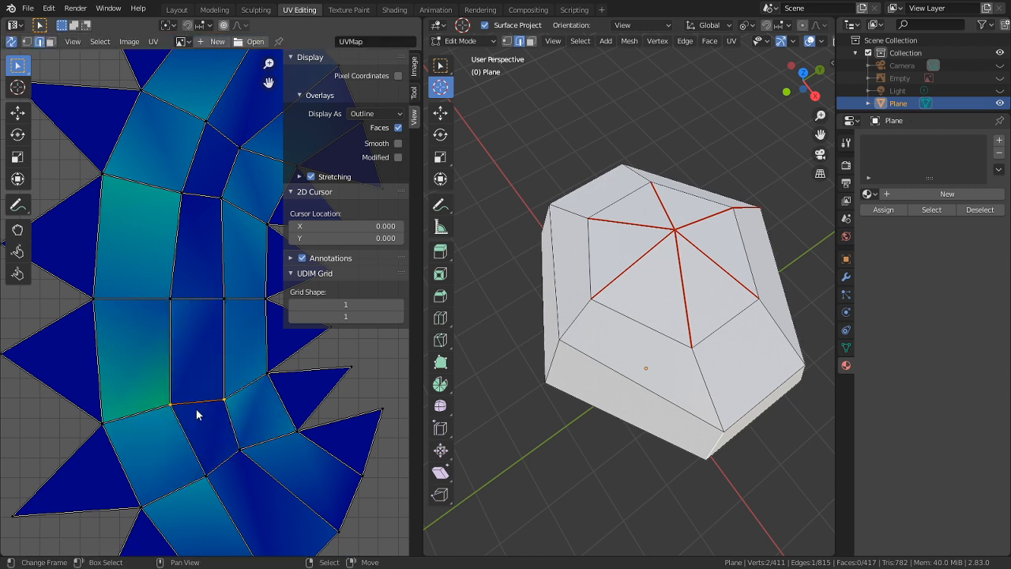
pyautogui.press('s')
pyautogui.press('x')
pyautogui.press('0')
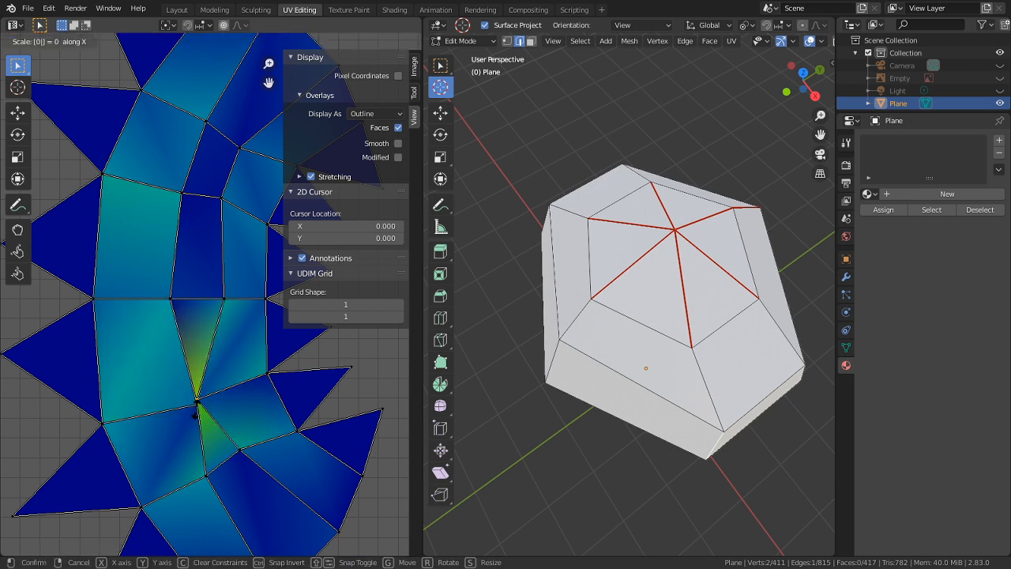
pyautogui.press('Return')
pyautogui.hotkey('ctrl', 'z')
# - Flatten the selected UV edge horizontally by scaling it to 0 along Y
pyautogui.press('s')
pyautogui.press('y')
pyautogui.press('0')
pyautogui.press('Return')
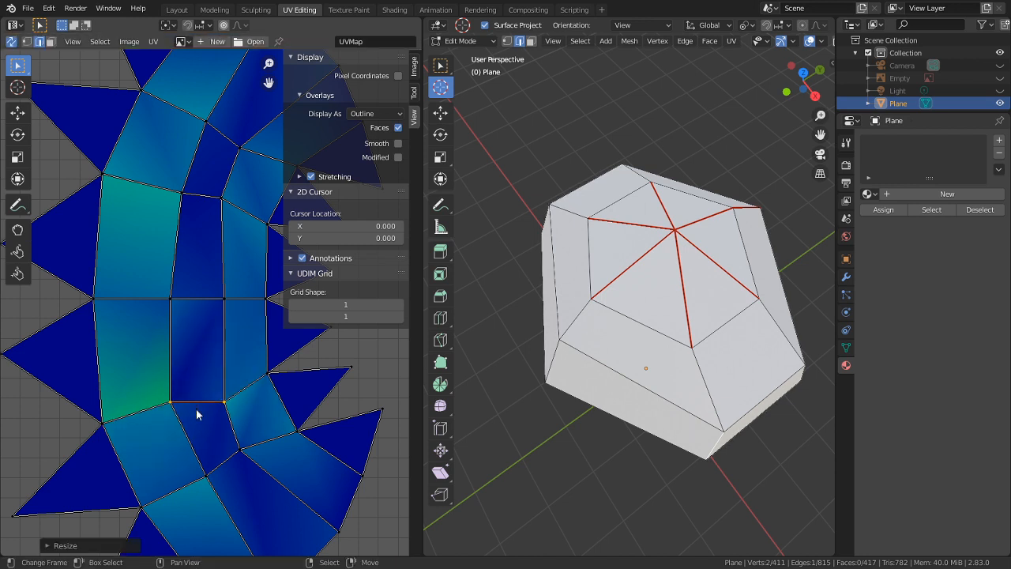
# - Straighten both vertical sides of the narrow inner UV face below the middle row by scaling them to 0 along X
pyautogui.click(163, 384)
pyautogui.press('s')
pyautogui.press('x')
pyautogui.press('0')
pyautogui.press('Return')
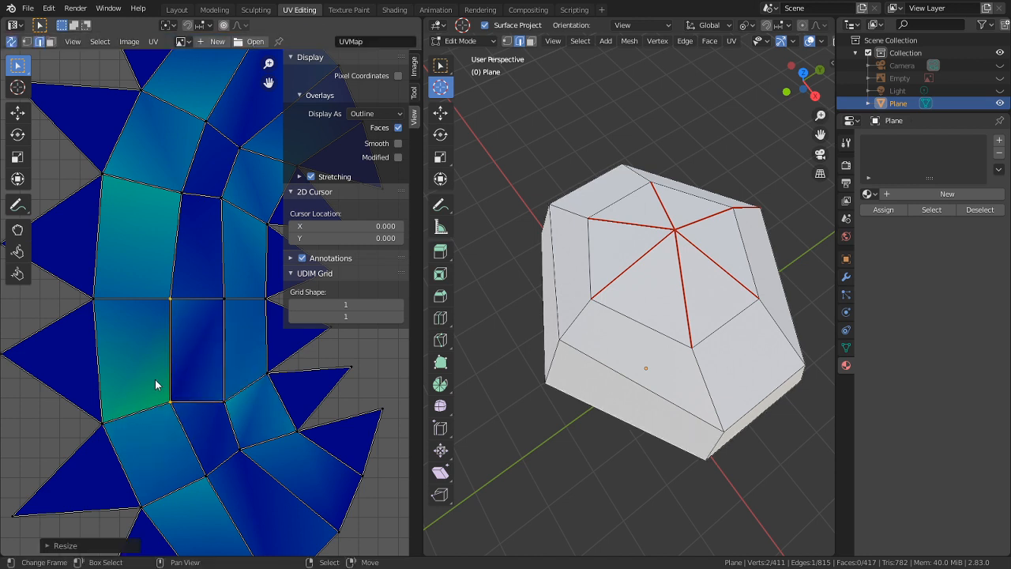
pyautogui.click(219, 370)
pyautogui.press('s')
pyautogui.press('x')
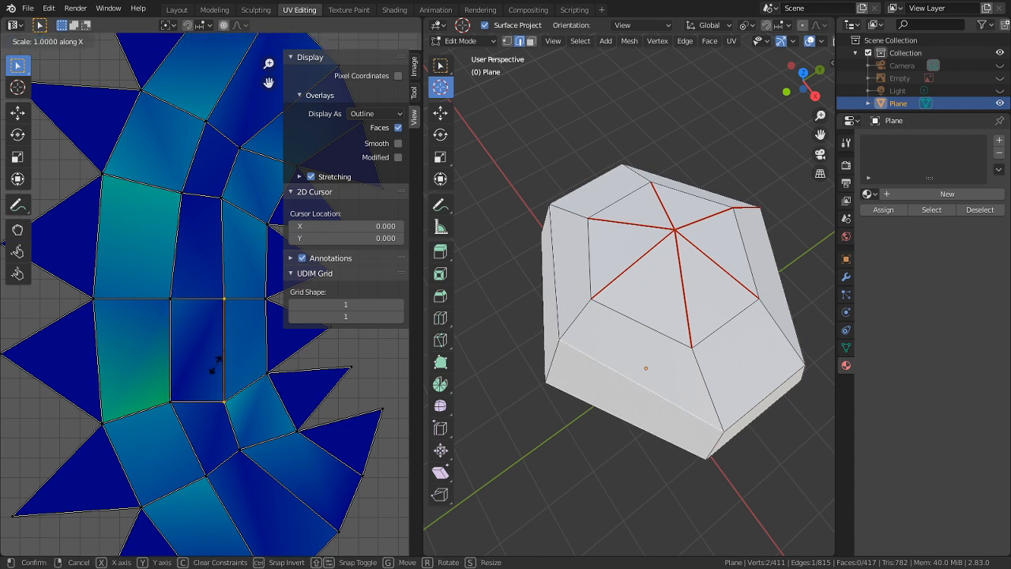
pyautogui.press('Return')
# - Flatten the middle-row edge of the narrow inner UV column by scaling it to 0 along Y
pyautogui.click(192, 297)
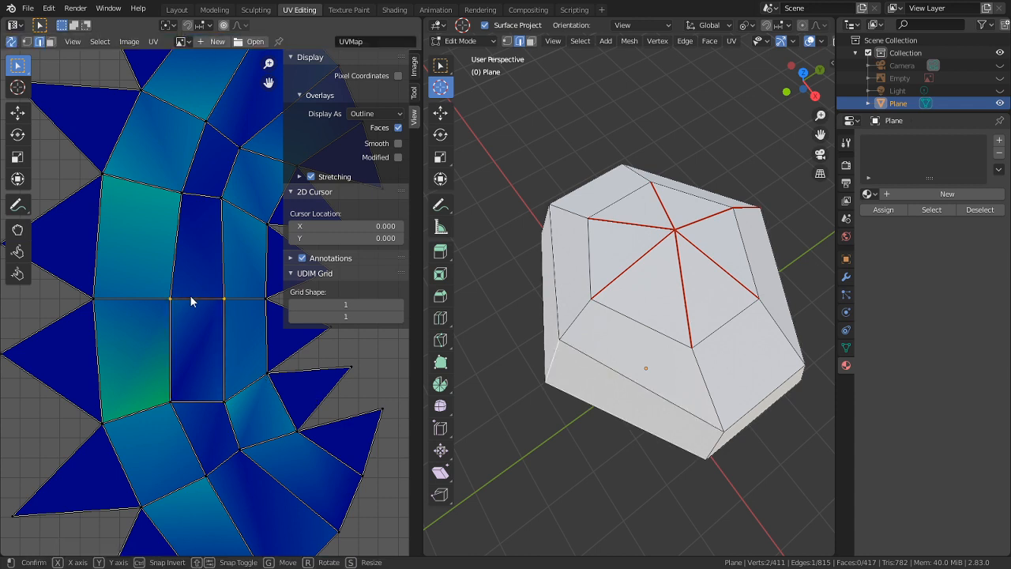
pyautogui.press('s')
pyautogui.press('y')
pyautogui.press('0')
pyautogui.press('Return')
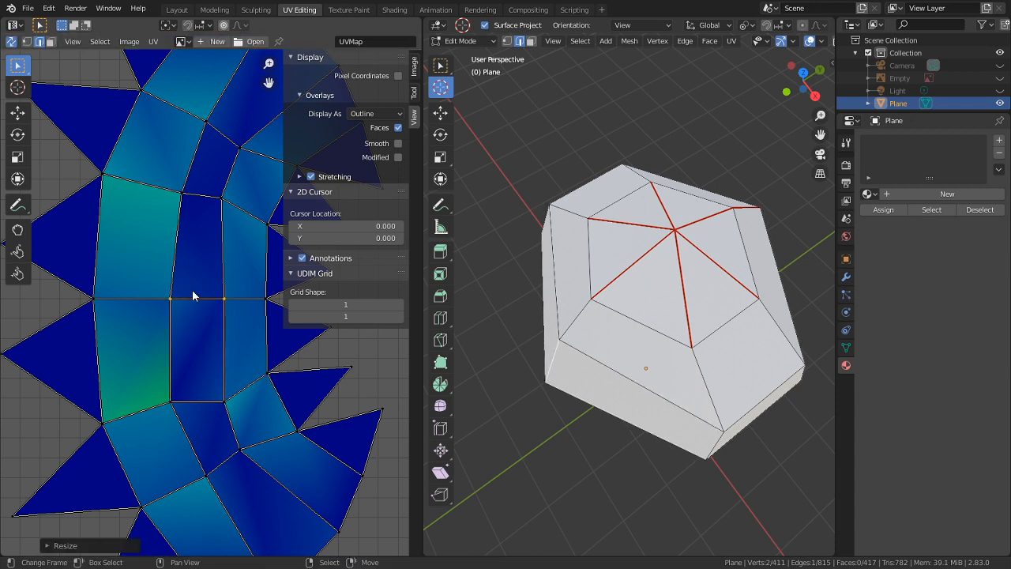
# - Select all the head's faces and unwrap them with Follow Active Quads, using the Length Average edge length mode
pyautogui.moveTo(556, 370); pyautogui.dragTo(553, 392, button='middle')
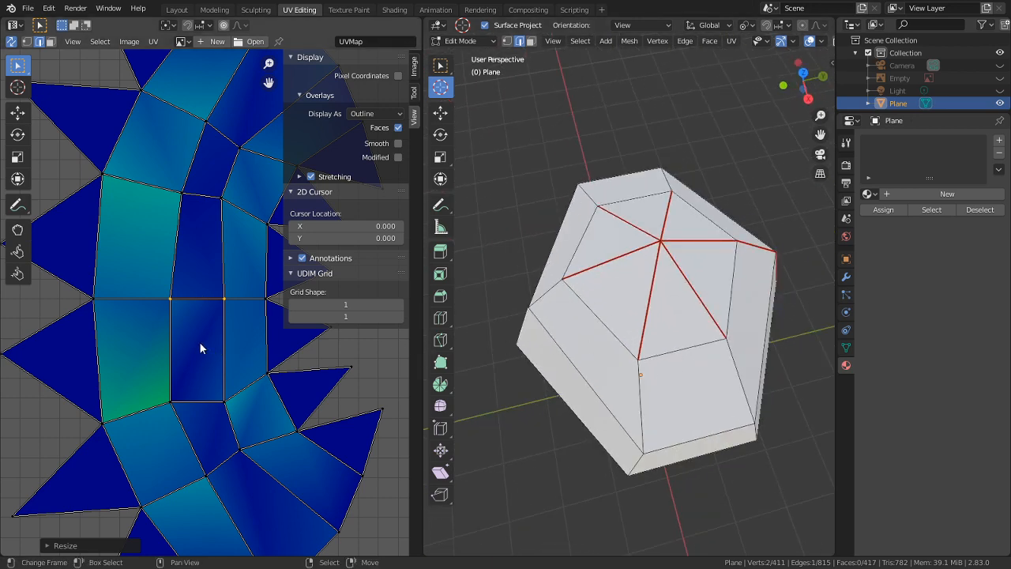
pyautogui.press('a')
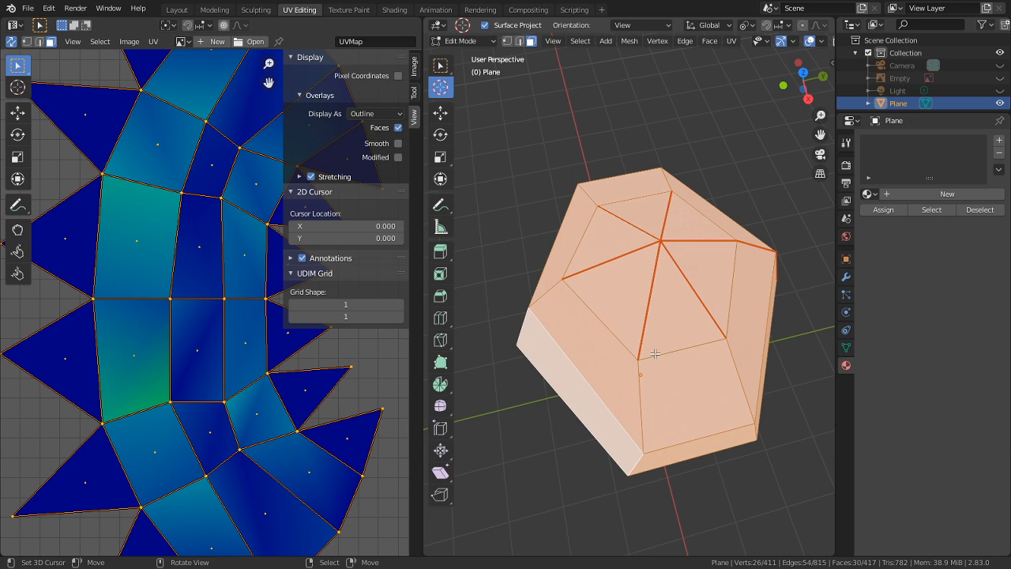
pyautogui.press('u')
pyautogui.click(655, 354)
pyautogui.click(655, 393)
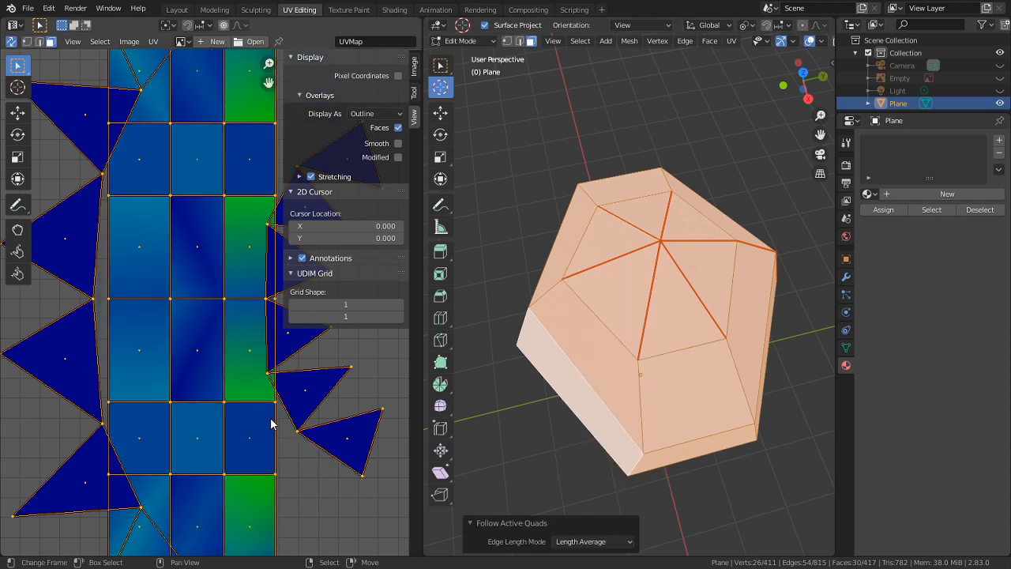
# - Try pinning all of the head island's UV vertices, triangles included
pyautogui.scroll(-1, 278, 425)
pyautogui.press('p')
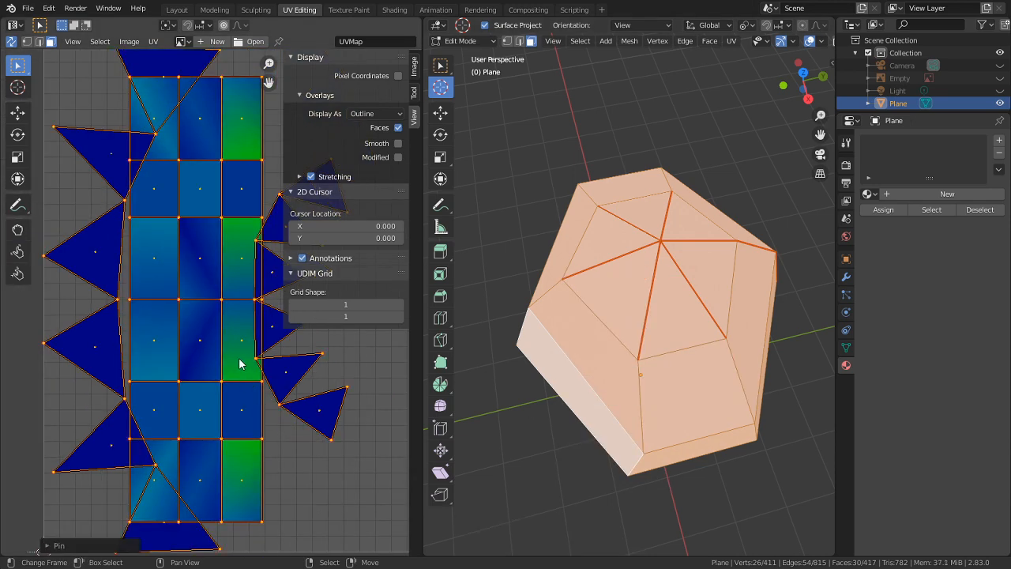
pyautogui.click(211, 363)
# - Select the three quad face loops around the head, leaving out the cap triangles, and pin their UVs
pyautogui.moveTo(601, 316); pyautogui.dragTo(674, 246, button='middle')
pyautogui.keyDown('alt'); pyautogui.rightClick(725, 238); pyautogui.keyUp('alt')
pyautogui.keyDown('alt'); pyautogui.keyDown('shift'); pyautogui.rightClick(737, 330); pyautogui.keyUp('shift'); pyautogui.keyUp('alt')
pyautogui.keyDown('alt'); pyautogui.keyDown('shift'); pyautogui.rightClick(719, 373); pyautogui.keyUp('shift'); pyautogui.keyUp('alt')
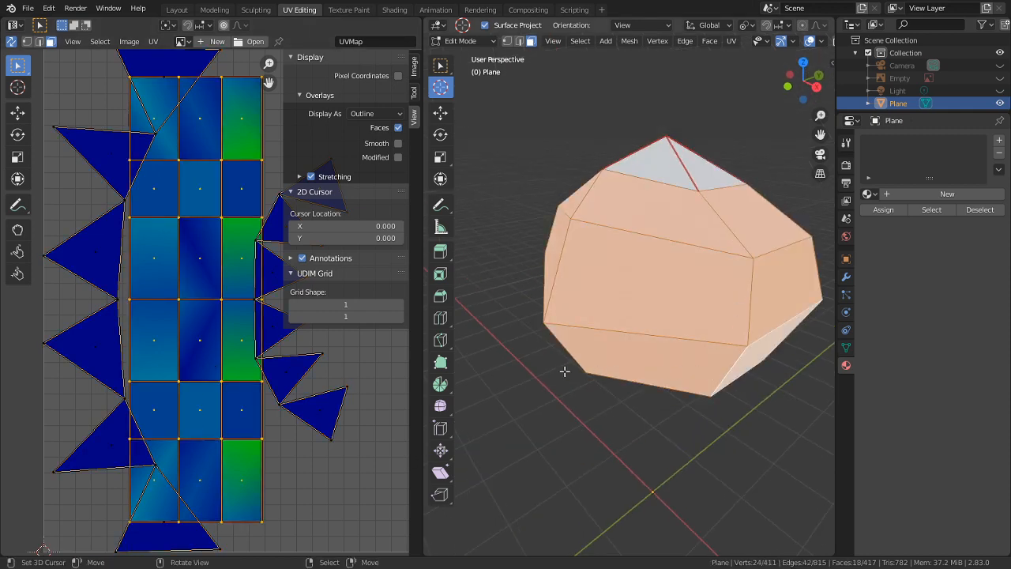
pyautogui.press('p')
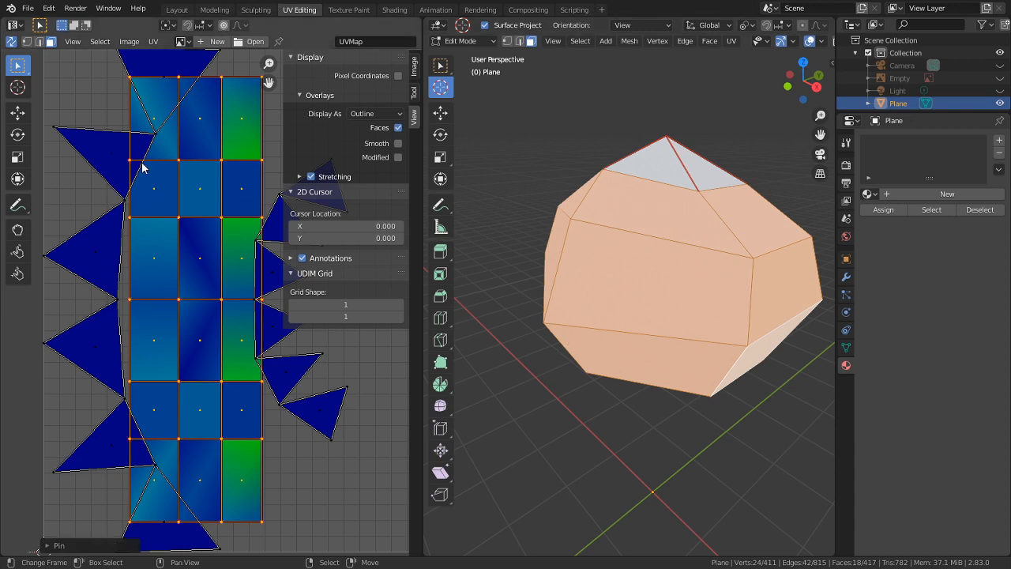
# - Unwrap the whole head again around the pinned quad strip
pyautogui.press('a')
pyautogui.press('u')
pyautogui.scroll(-3, 139, 197)
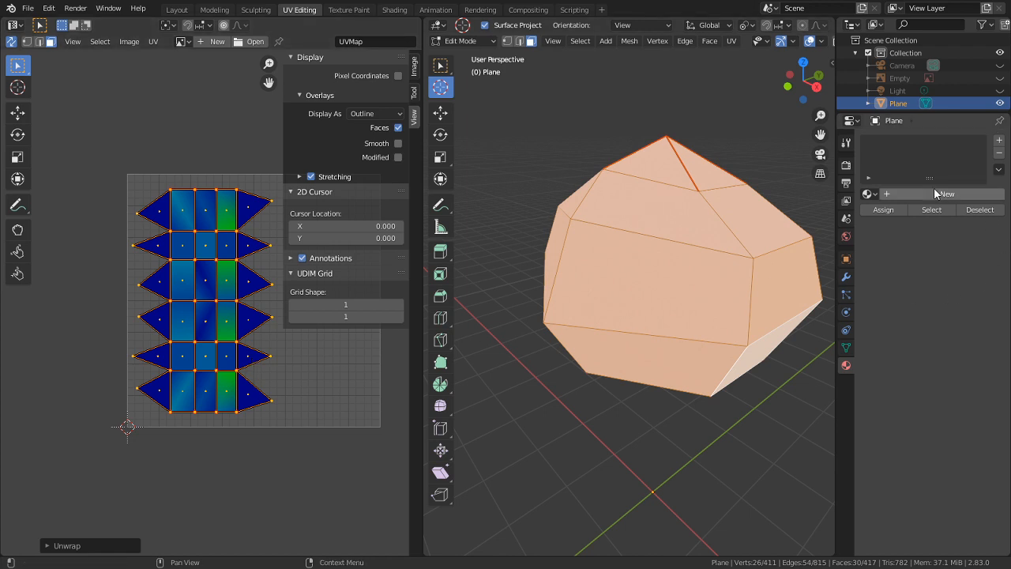
# - Assign the existing checker-textured Material.002 to the mesh and clear the face selection
pyautogui.click(869, 194)
pyautogui.click(788, 237)
pyautogui.moveTo(695, 332); pyautogui.dragTo(570, 354, button='middle')
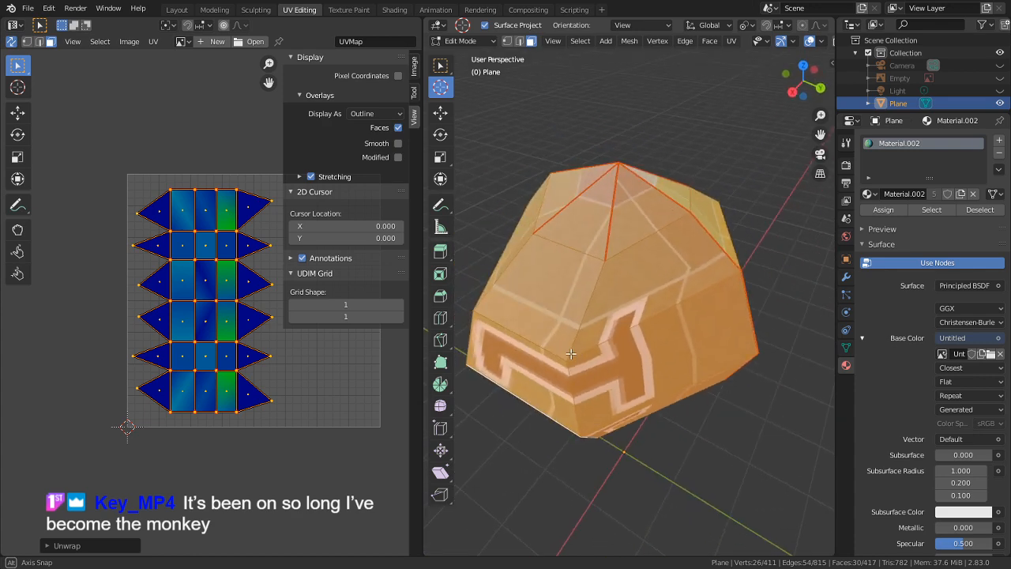
pyautogui.moveTo(570, 354); pyautogui.dragTo(749, 318, button='middle')
pyautogui.hotkey('alt', 'a')
pyautogui.moveTo(777, 410); pyautogui.dragTo(703, 342, button='middle')
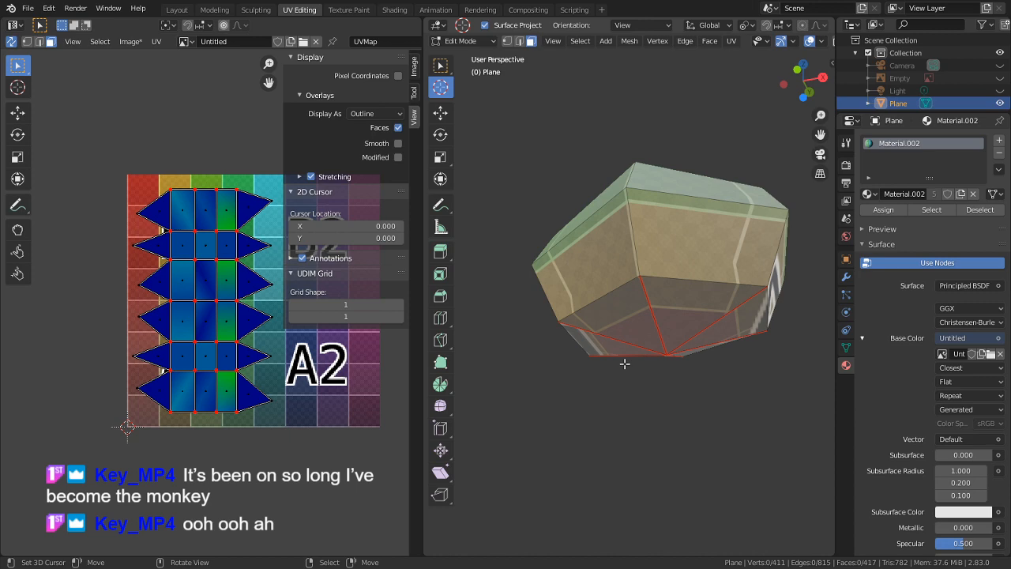
# - Unhide the whole figure and isolate the torso faces linked up to the seams
pyautogui.hotkey('alt', 'h')
pyautogui.moveTo(615, 392); pyautogui.dragTo(634, 415, button='middle')
pyautogui.click(617, 390)
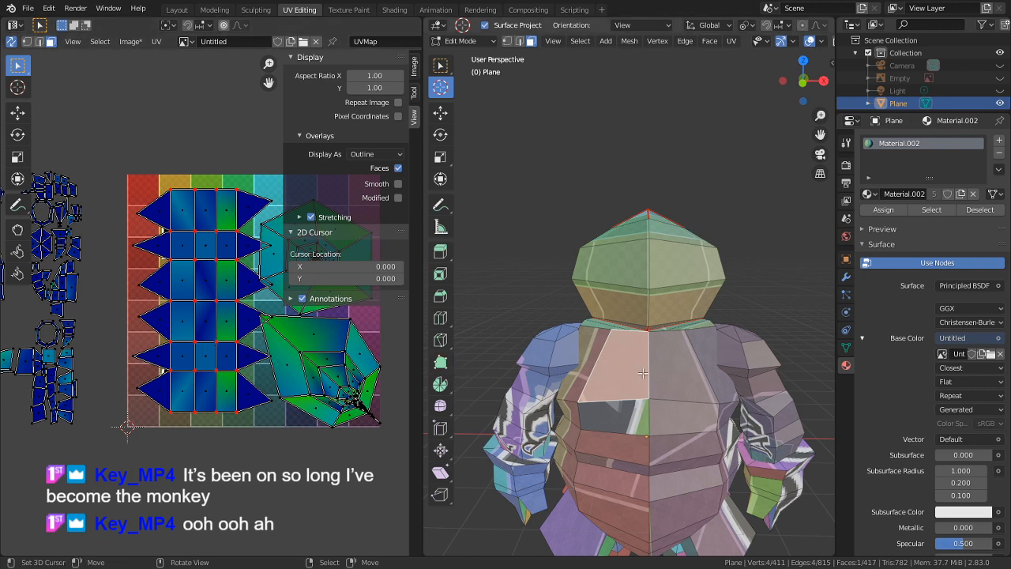
pyautogui.press('l')
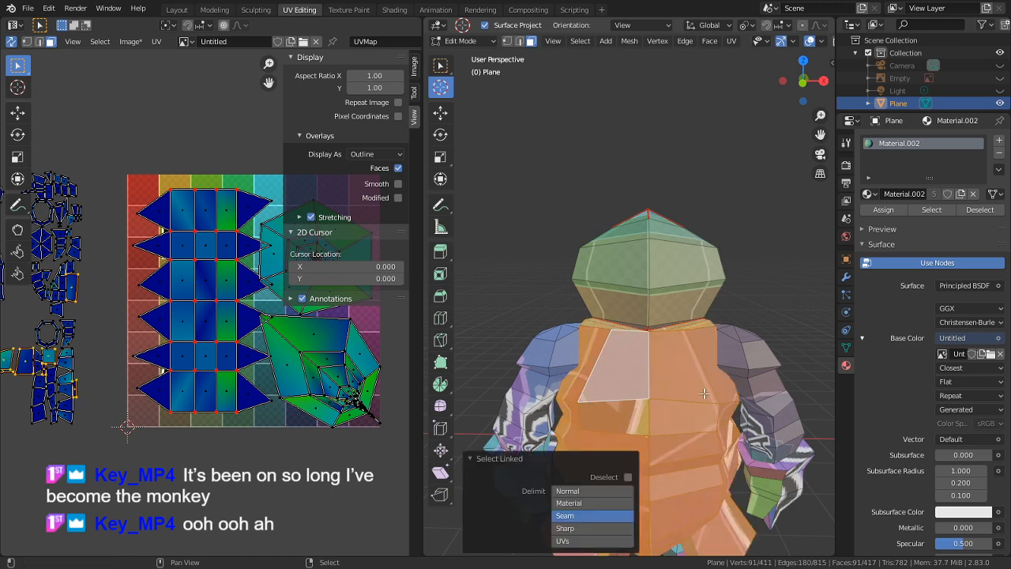
pyautogui.press('h')
pyautogui.moveTo(705, 393); pyautogui.dragTo(738, 237, button='middle')
pyautogui.moveTo(756, 373); pyautogui.dragTo(656, 397, button='middle')
pyautogui.hotkey('alt', 'a')
# - Select the edges where the first hip flap joins the underside of the torso and mark them as a seam
pyautogui.scroll(5, 695, 453)
pyautogui.keyDown('alt'); pyautogui.click(632, 355); pyautogui.keyUp('alt')
pyautogui.moveTo(632, 355); pyautogui.dragTo(774, 387, button='middle')
pyautogui.press('2')
pyautogui.rightClick(642, 357)
pyautogui.keyDown('shift'); pyautogui.rightClick(804, 372); pyautogui.keyUp('shift')
pyautogui.moveTo(537, 378); pyautogui.dragTo(397, 326, button='middle')
pyautogui.moveTo(368, 385); pyautogui.dragTo(302, 365, button='middle')
pyautogui.moveTo(656, 411); pyautogui.dragTo(676, 361, button='middle')
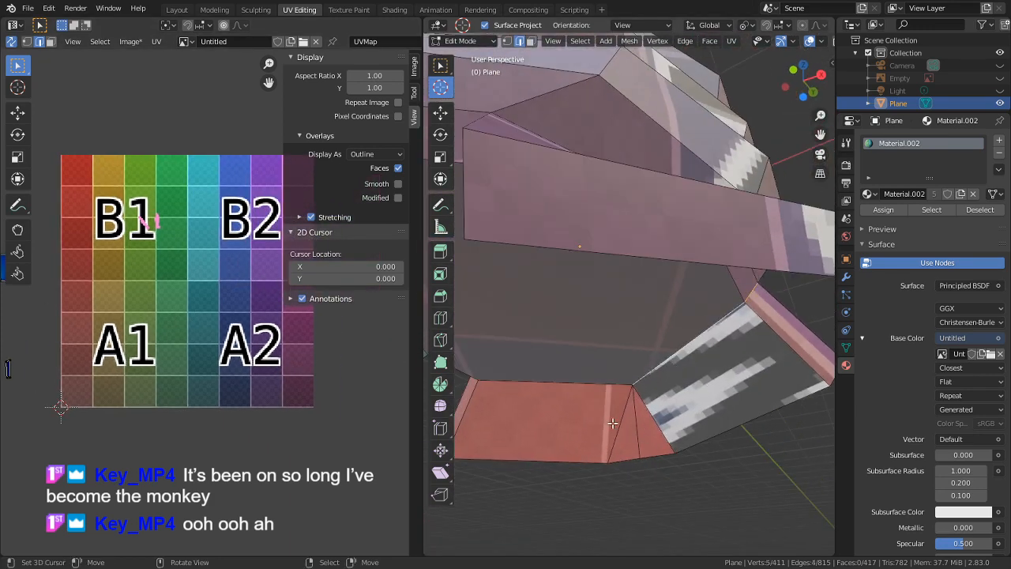
pyautogui.moveTo(570, 388); pyautogui.dragTo(732, 429, button='middle')
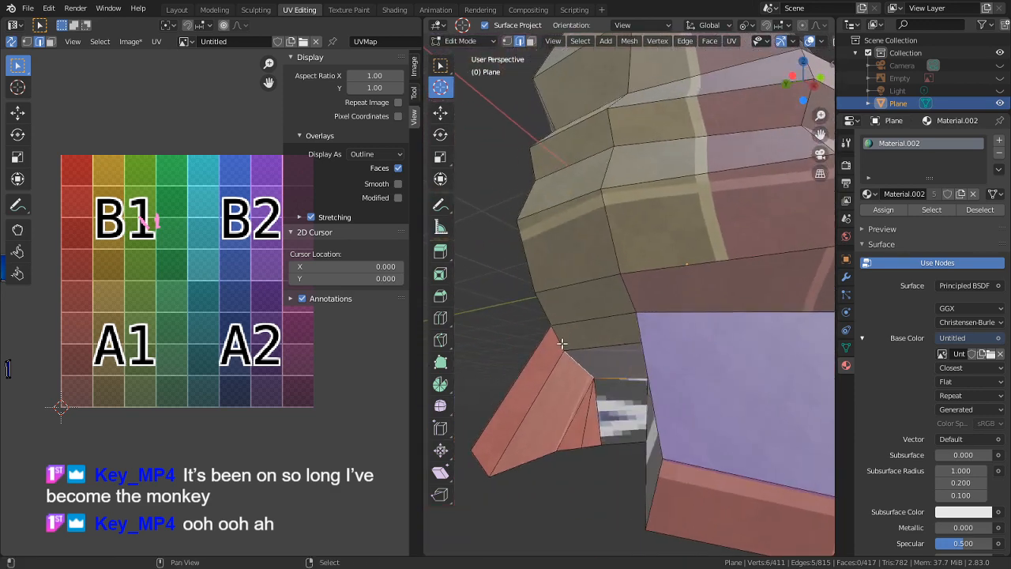
pyautogui.moveTo(598, 368); pyautogui.dragTo(566, 404, button='middle')
pyautogui.hotkey('ctrl', 'e')
pyautogui.click(614, 388)
pyautogui.scroll(-6, 577, 404)
# - Select the four edges joining the next hip flap to the torso and mark them as a seam
pyautogui.click(627, 365)
pyautogui.moveTo(627, 366); pyautogui.dragTo(735, 345, button='middle')
pyautogui.rightClick(759, 331)
pyautogui.keyDown('shift'); pyautogui.rightClick(667, 360); pyautogui.keyUp('shift')
pyautogui.keyDown('shift'); pyautogui.rightClick(564, 319); pyautogui.keyUp('shift')
pyautogui.keyDown('shift'); pyautogui.rightClick(510, 272); pyautogui.keyUp('shift')
pyautogui.hotkey('ctrl', 'e')
pyautogui.click(678, 327)
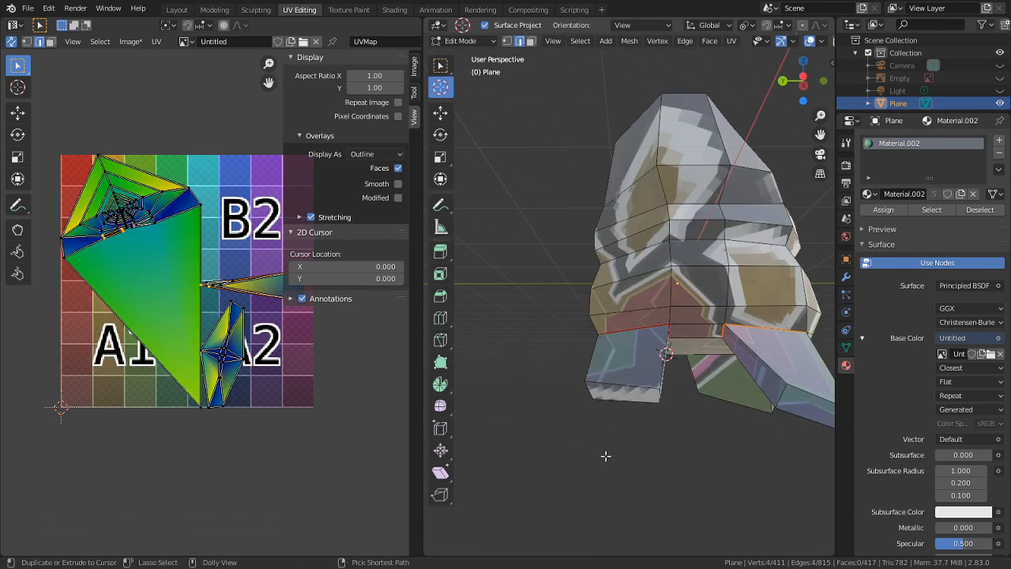
# - Select the joining edges of the hip flap on the opposite side of the torso and mark them as a seam
pyautogui.hotkey('ctrl', 'shift', 'm')
pyautogui.moveTo(722, 429); pyautogui.dragTo(684, 436, button='middle')
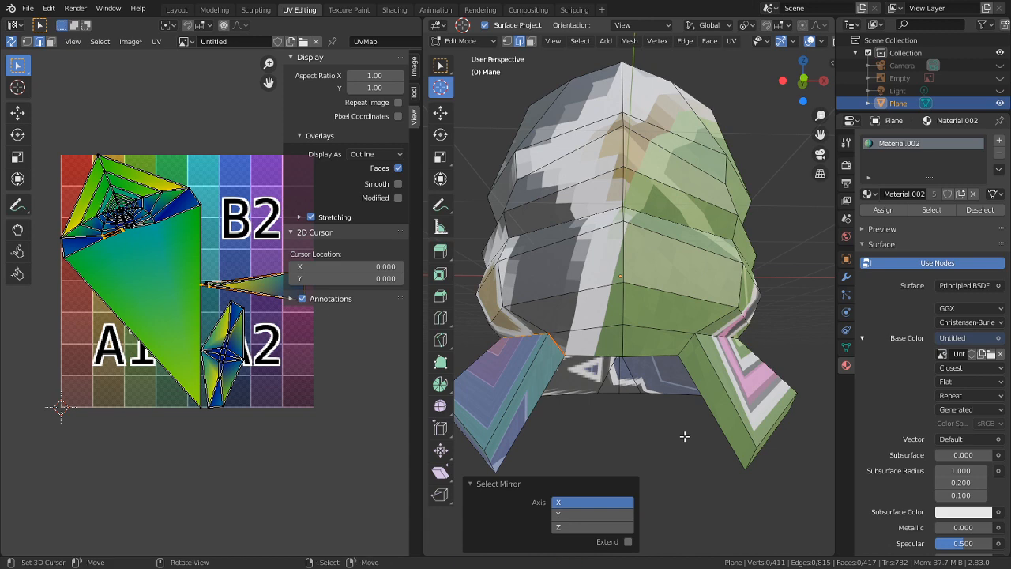
pyautogui.moveTo(723, 380); pyautogui.dragTo(752, 336, button='middle')
pyautogui.click(693, 351)
pyautogui.keyDown('shift'); pyautogui.rightClick(762, 301); pyautogui.keyUp('shift')
pyautogui.moveTo(772, 300); pyautogui.dragTo(523, 302, button='middle')
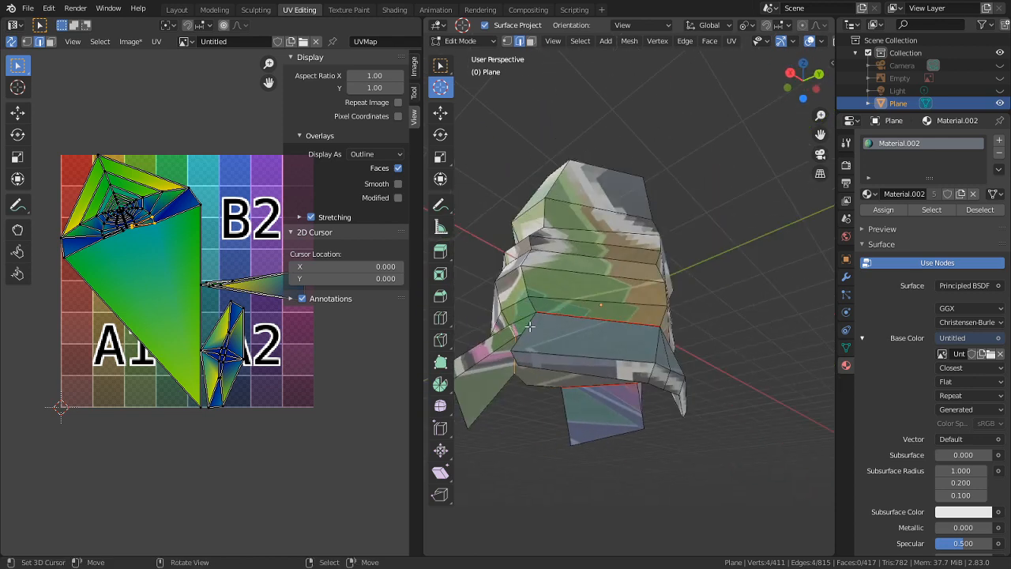
pyautogui.hotkey('ctrl', 'e')
pyautogui.click(531, 327)
# - Mark seams along the outer end edges of one side hip flap so that it can unfold flat
pyautogui.moveTo(531, 327); pyautogui.dragTo(647, 396, button='middle')
pyautogui.moveTo(610, 361); pyautogui.dragTo(633, 341, button='middle')
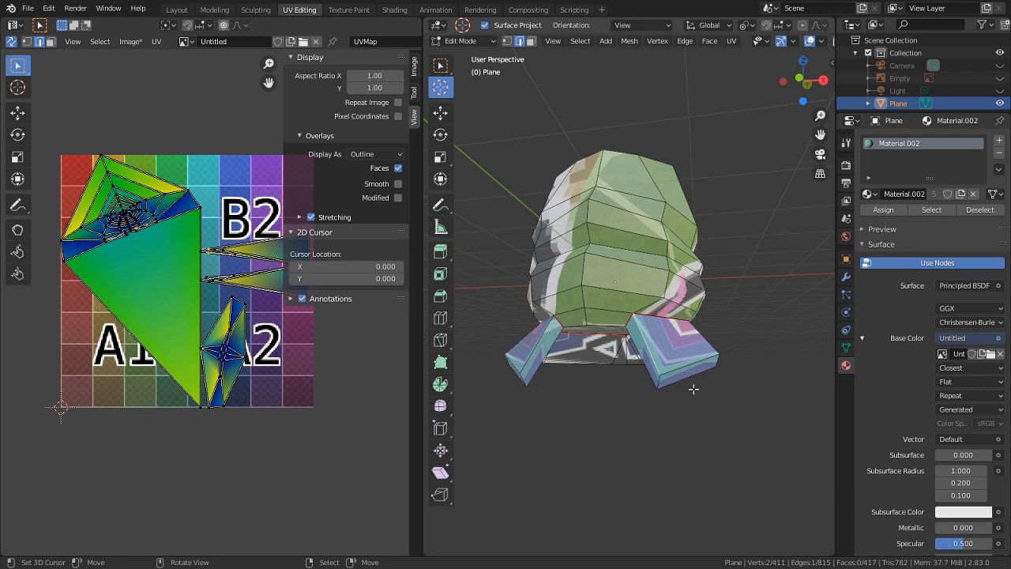
pyautogui.scroll(1, 682, 371)
pyautogui.moveTo(677, 403); pyautogui.dragTo(547, 363, button='middle')
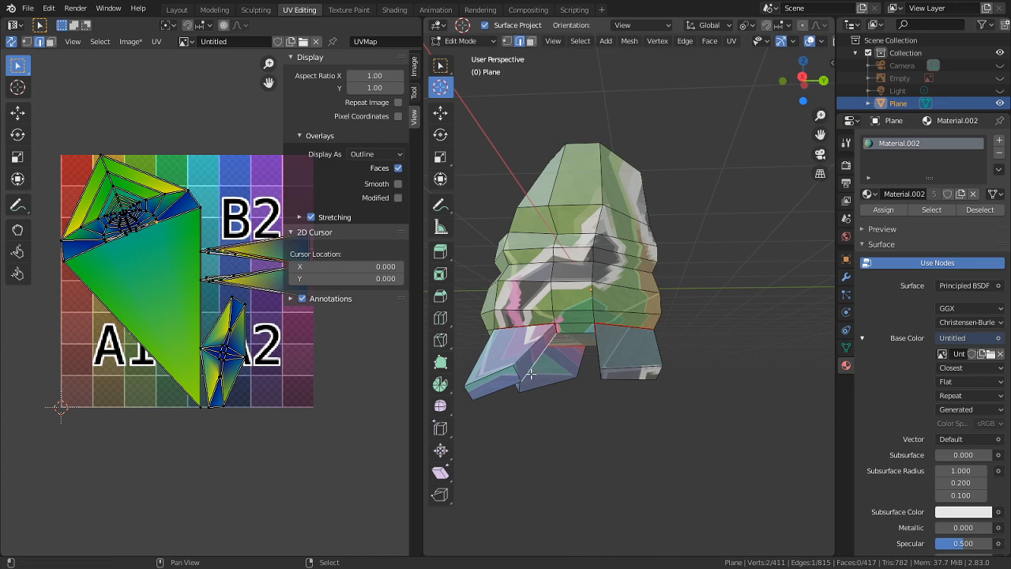
pyautogui.moveTo(499, 371); pyautogui.dragTo(586, 374, button='middle')
pyautogui.keyDown('shift'); pyautogui.rightClick(569, 380); pyautogui.keyUp('shift')
pyautogui.hotkey('ctrl', 'e')
pyautogui.click(566, 379)
pyautogui.moveTo(568, 409); pyautogui.dragTo(632, 532, button='middle')
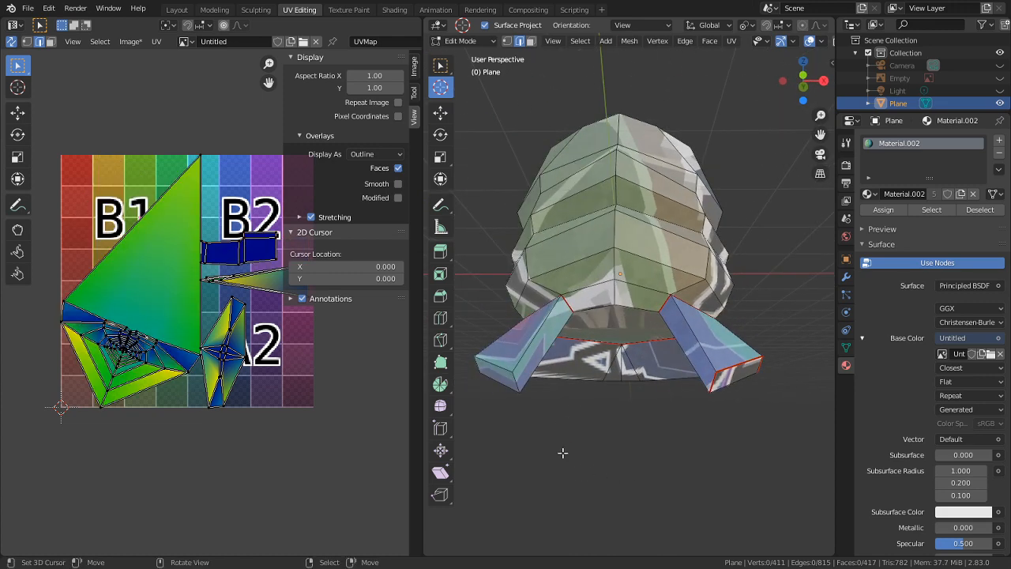
# - Mark a seam on an edge of the hip flap on the opposite side of the torso
pyautogui.moveTo(564, 451); pyautogui.dragTo(609, 442, button='middle')
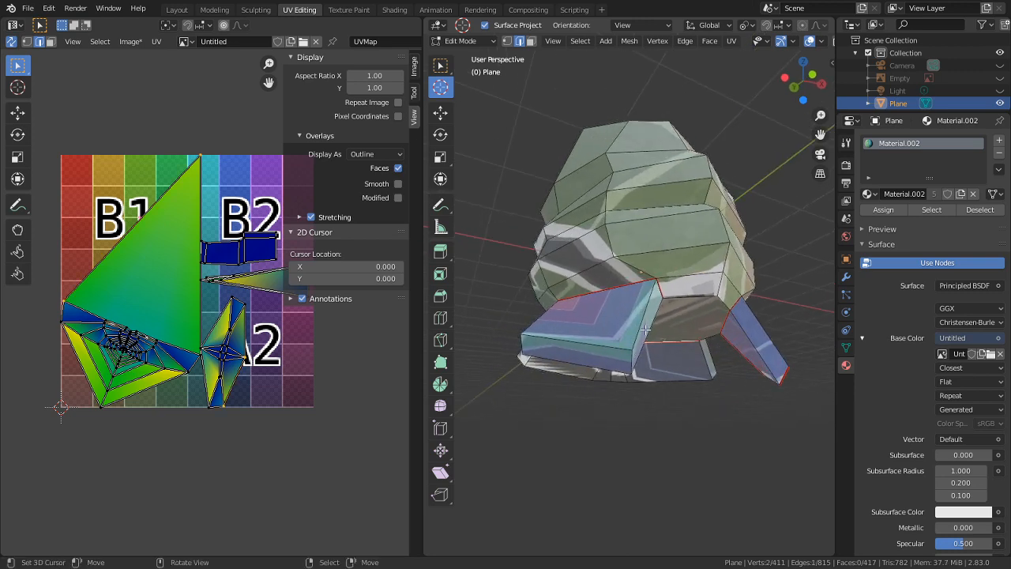
pyautogui.moveTo(626, 353); pyautogui.dragTo(673, 372, button='middle')
pyautogui.hotkey('ctrl', 'e')
pyautogui.click(607, 365)
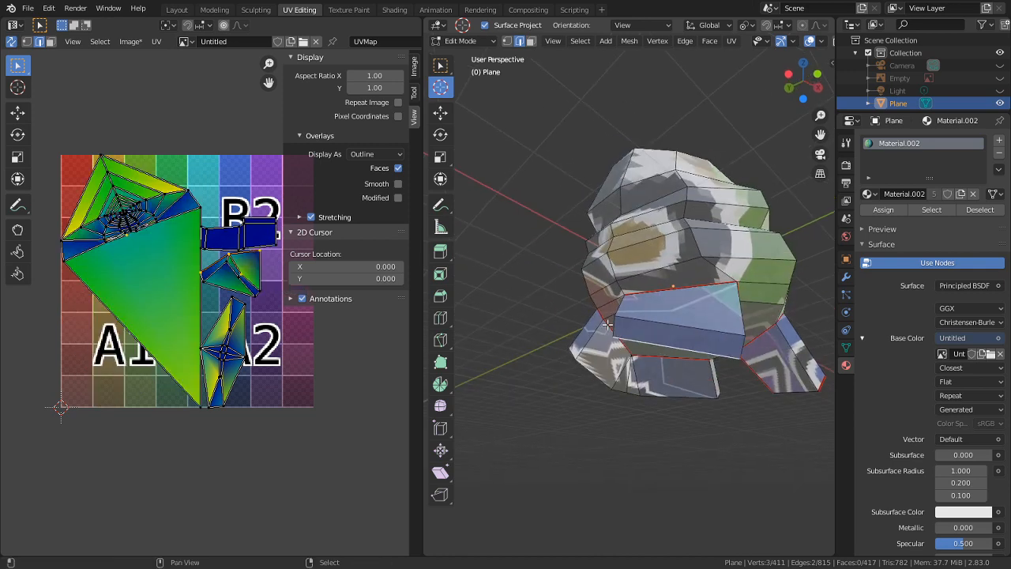
pyautogui.keyDown('shift'); pyautogui.click(734, 345); pyautogui.keyUp('shift')
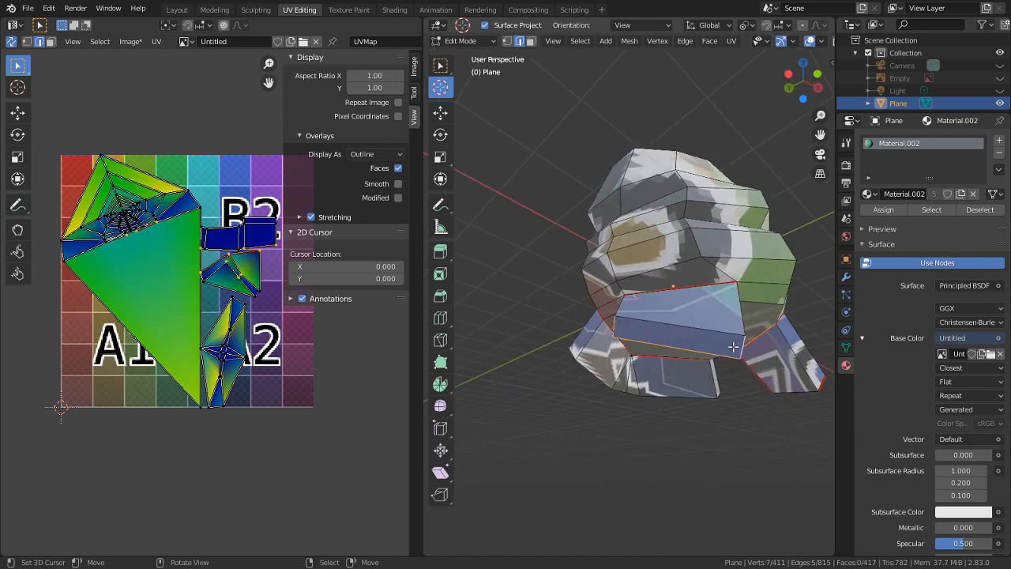
pyautogui.moveTo(683, 430); pyautogui.dragTo(654, 479, button='middle')
pyautogui.hotkey('alt', 'a')
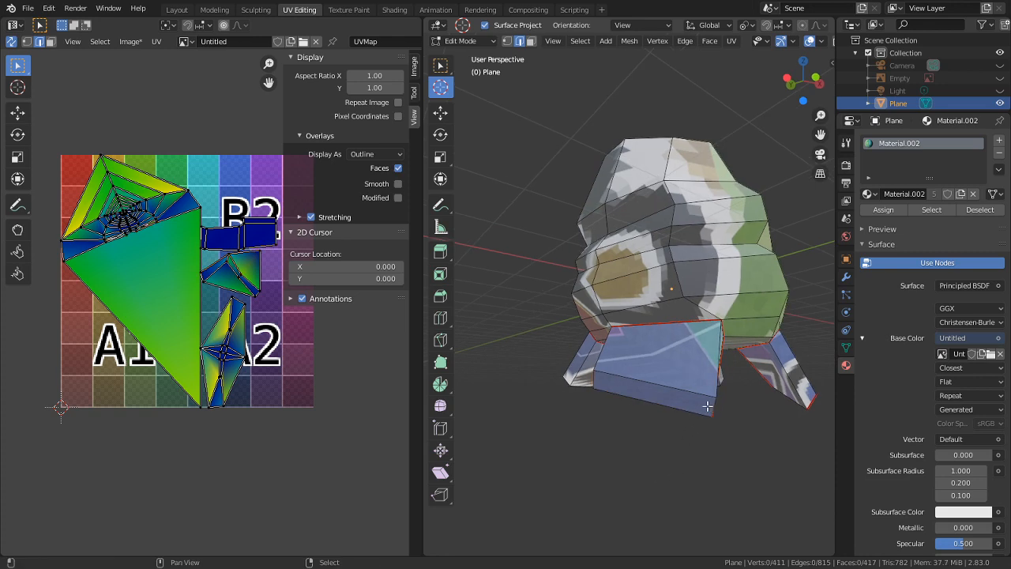
# - Select the side and lower outer edges of the opposite side hip flap and mark them as a seam
pyautogui.keyDown('shift'); pyautogui.click(593, 382); pyautogui.keyUp('shift')
pyautogui.hotkey('ctrl', 'e')
pyautogui.click(593, 383)
pyautogui.moveTo(593, 383); pyautogui.dragTo(633, 425, button='middle')
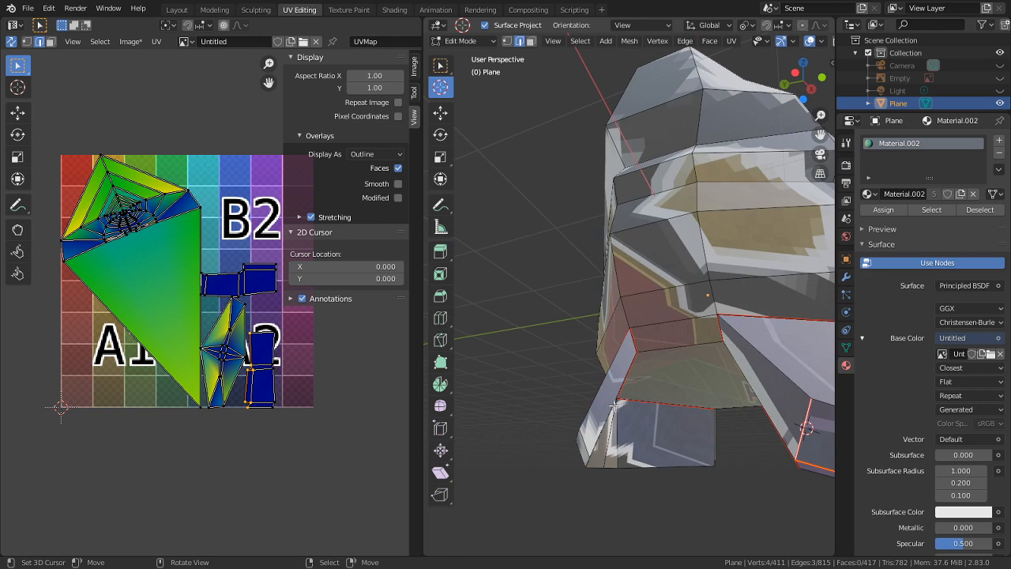
# - Select the outer edges at one end of the remaining hip flap and mark them as a seam
pyautogui.moveTo(612, 408); pyautogui.dragTo(413, 418, button='middle')
pyautogui.scroll(-1, 414, 420)
pyautogui.scroll(-2, 483, 401)
pyautogui.moveTo(501, 395); pyautogui.dragTo(671, 359, button='middle')
pyautogui.hotkey('ctrl', 'e')
pyautogui.click(639, 391)
# - Select the matching outer edges at the last unseamed flap end and mark them as a seam
pyautogui.keyDown('shift'); pyautogui.rightClick(617, 345); pyautogui.keyUp('shift')
pyautogui.moveTo(580, 353); pyautogui.dragTo(562, 387, button='middle')
pyautogui.moveTo(690, 385); pyautogui.dragTo(597, 391, button='middle')
pyautogui.keyDown('shift'); pyautogui.rightClick(613, 361); pyautogui.keyUp('shift')
pyautogui.hotkey('ctrl', 'e')
pyautogui.click(614, 364)
# - Examine the flap islands' UV stretching and check which torso and flap regions the marked seams separate
pyautogui.scroll(4, 597, 392)
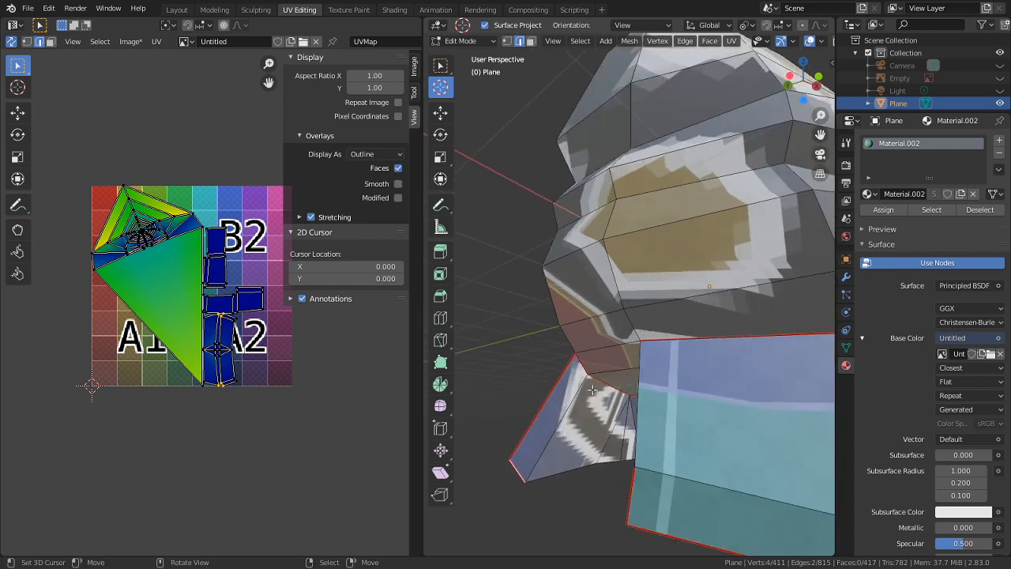
pyautogui.scroll(5, 286, 370)
pyautogui.moveTo(298, 421); pyautogui.dragTo(300, 238, button='middle')
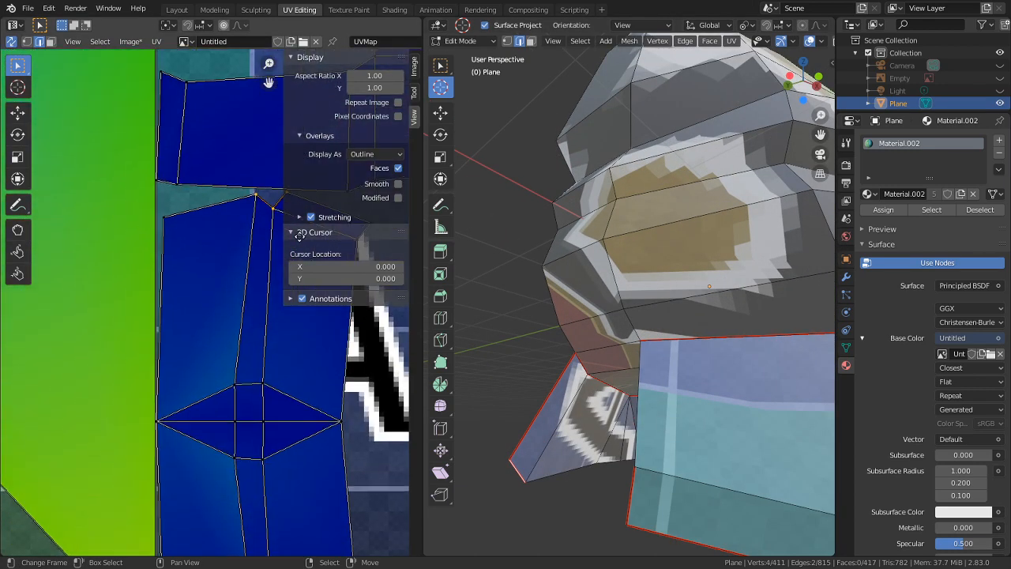
pyautogui.scroll(-4, 299, 238)
pyautogui.moveTo(522, 352); pyautogui.dragTo(704, 417, button='middle')
pyautogui.scroll(-3, 710, 433)
pyautogui.press('l')
pyautogui.press('l')
pyautogui.rightClick(668, 412)
pyautogui.press('l')
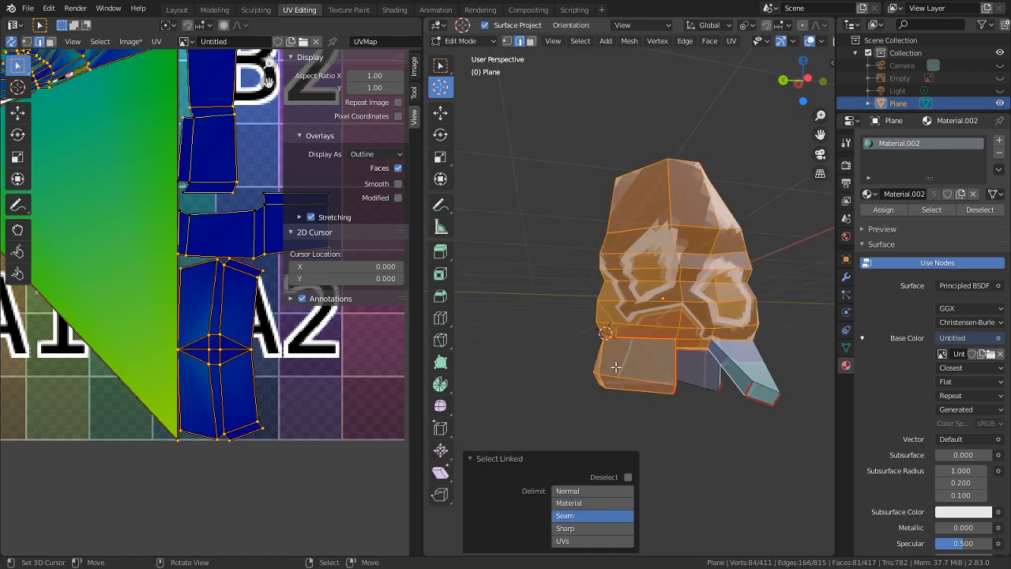
# - Delete the extra edge running along the joint between a hip flap and the torso's underside
pyautogui.rightClick(685, 442)
pyautogui.scroll(4, 688, 442)
pyautogui.press('l')
pyautogui.moveTo(648, 447); pyautogui.dragTo(621, 401, button='middle')
pyautogui.rightClick(645, 416)
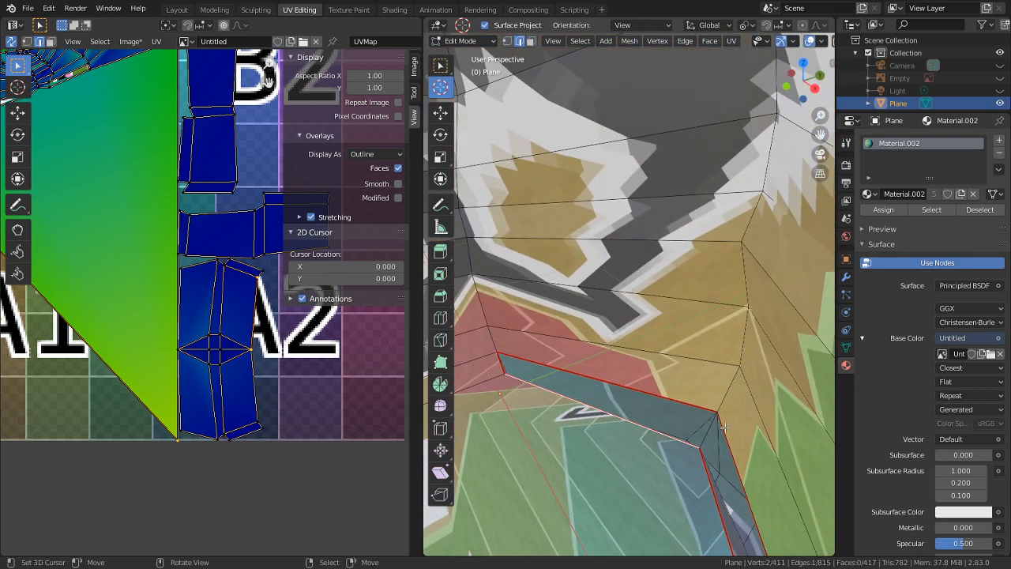
pyautogui.press('x')
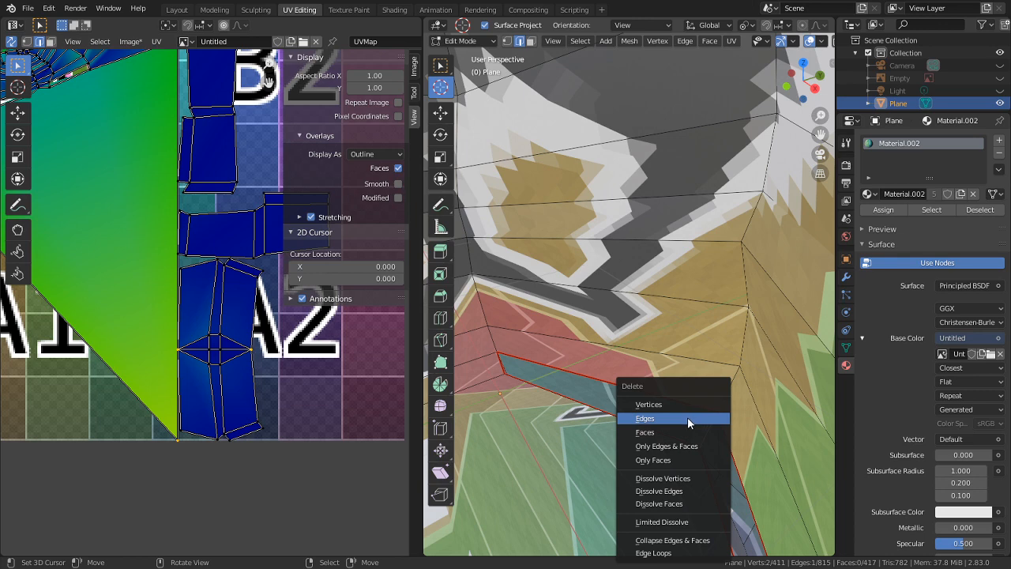
pyautogui.click(688, 418)
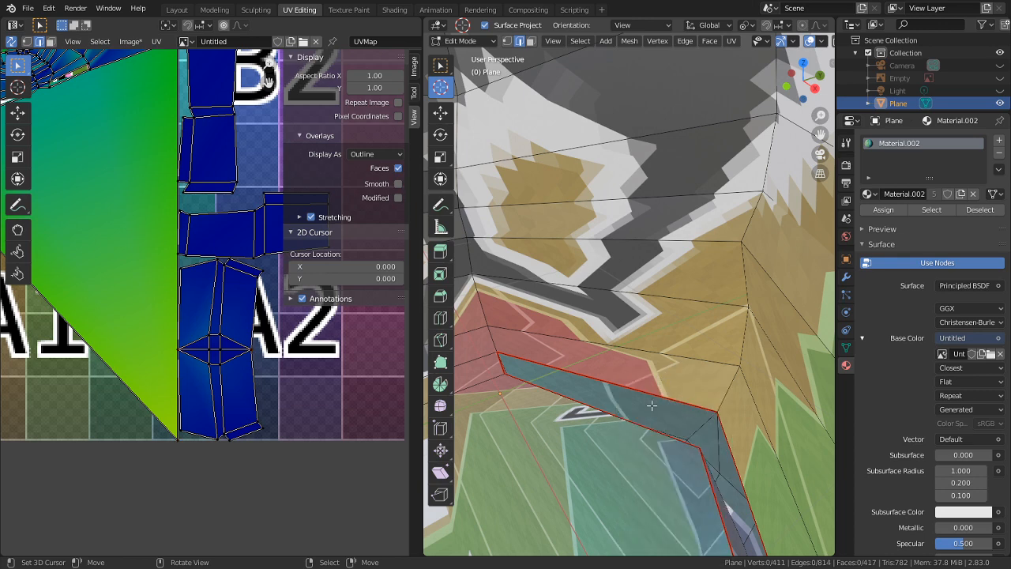
# - Try to delete another edge where a flap meets the torso, undo the deletion, and check the linked region
pyautogui.press('l')
pyautogui.moveTo(652, 406); pyautogui.dragTo(416, 361, button='middle')
pyautogui.rightClick(715, 338)
pyautogui.moveTo(715, 338); pyautogui.dragTo(613, 279, button='middle')
pyautogui.press('x')
pyautogui.click(619, 283)
pyautogui.hotkey('ctrl', 'z')
pyautogui.hotkey('ctrl', 'l')
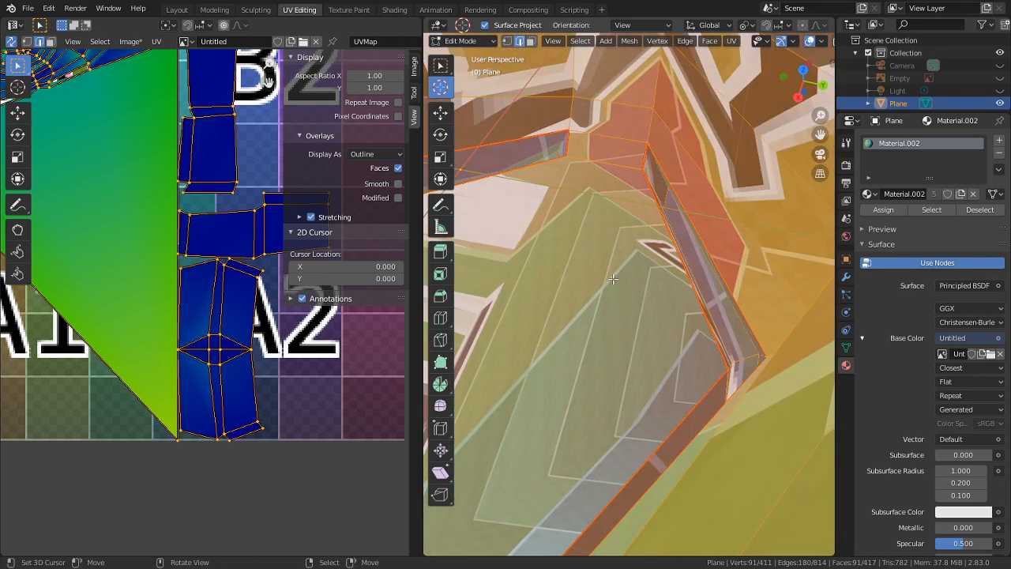
pyautogui.press('m')
pyautogui.moveTo(613, 279); pyautogui.dragTo(580, 140, button='middle')
# - Select the seam-bounded hip flap that wraps the torso's corner and hide its faces
pyautogui.scroll(-5, 702, 366)
pyautogui.hotkey('alt', 'a')
pyautogui.press('l')
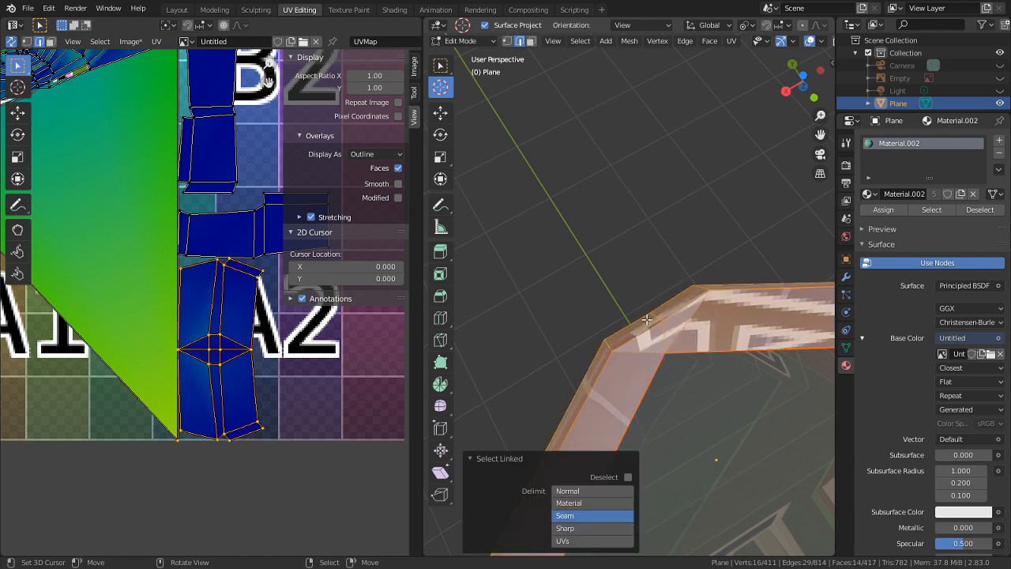
pyautogui.moveTo(647, 347); pyautogui.dragTo(712, 482, button='middle')
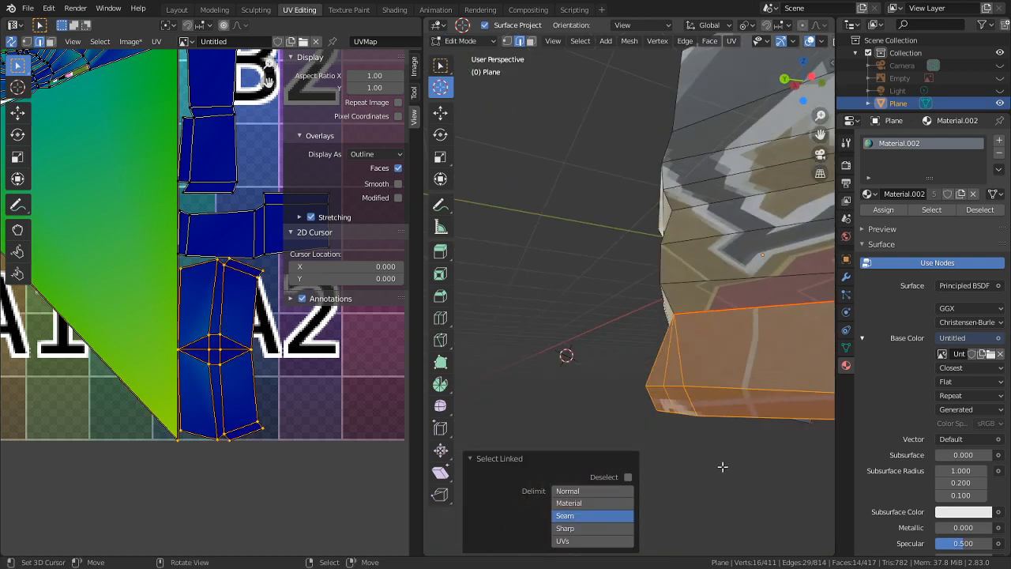
pyautogui.press('3')
pyautogui.press('h')
# - Select the remaining seam-bounded hip flaps and hide them to expose the torso's underside
pyautogui.moveTo(764, 429); pyautogui.dragTo(654, 408, button='middle')
pyautogui.press('l')
pyautogui.moveTo(708, 381); pyautogui.dragTo(727, 389, button='middle')
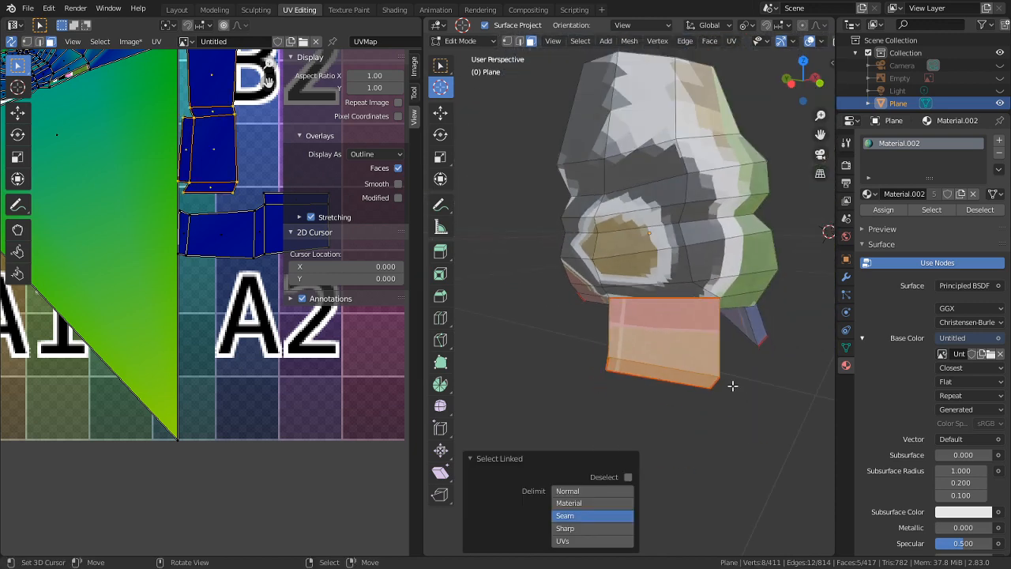
pyautogui.press('h')
pyautogui.moveTo(698, 332); pyautogui.dragTo(577, 235, button='middle')
pyautogui.scroll(2, 560, 226)
# - Select the torso's bottom face and examine how the torso meets the legs on the whole figure
pyautogui.press('l')
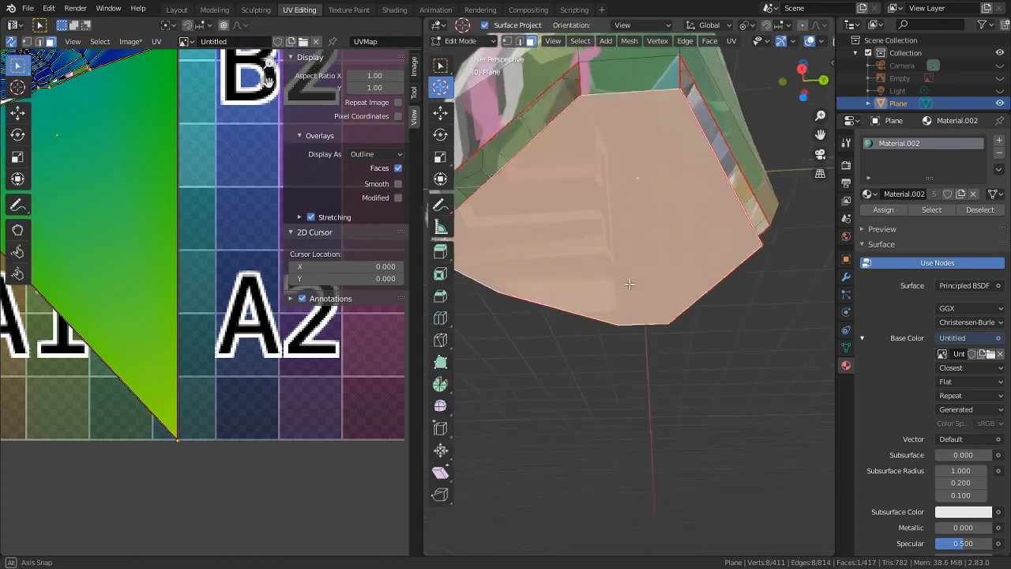
pyautogui.moveTo(603, 235); pyautogui.dragTo(774, 348, button='middle')
pyautogui.press('Tab')
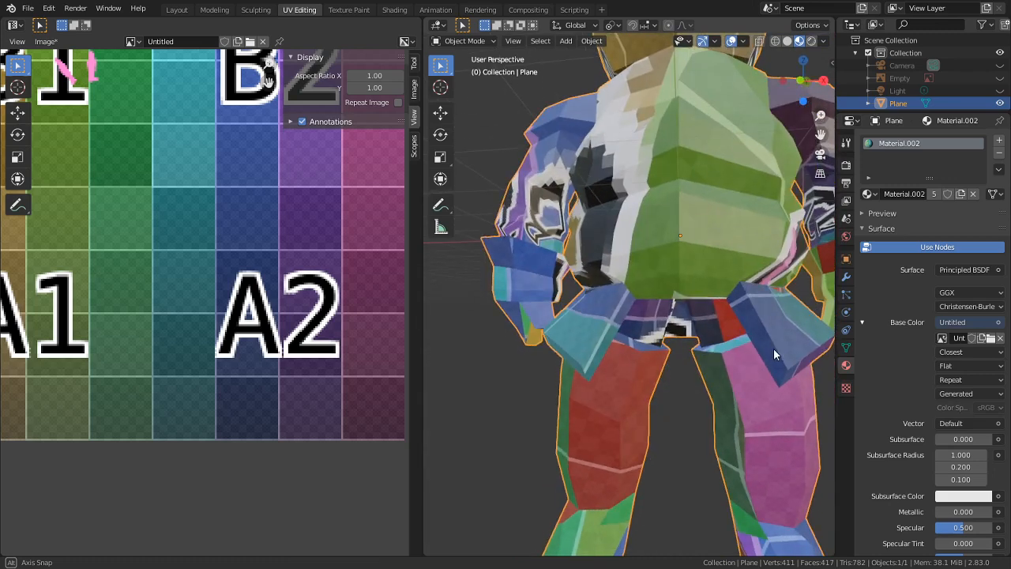
pyautogui.press('Tab')
pyautogui.scroll(3, 690, 363)
pyautogui.moveTo(689, 364); pyautogui.dragTo(725, 305, button='middle')
pyautogui.scroll(-4, 725, 306)
pyautogui.moveTo(778, 245); pyautogui.dragTo(761, 213, button='middle')
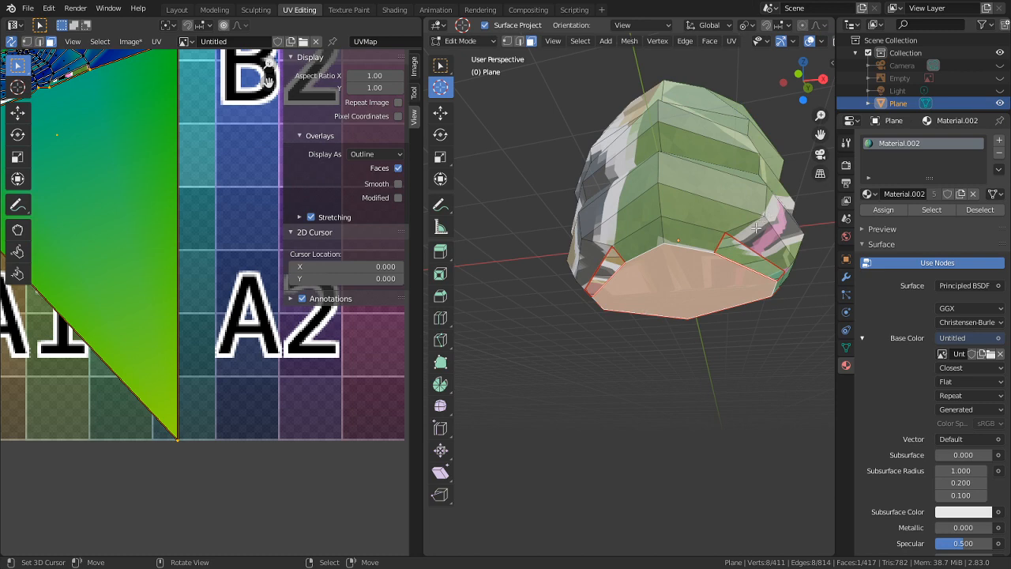
# - Try to unwrap the torso's selected bottom face
pyautogui.press('u')
pyautogui.click(757, 231)
pyautogui.scroll(2, 756, 320)
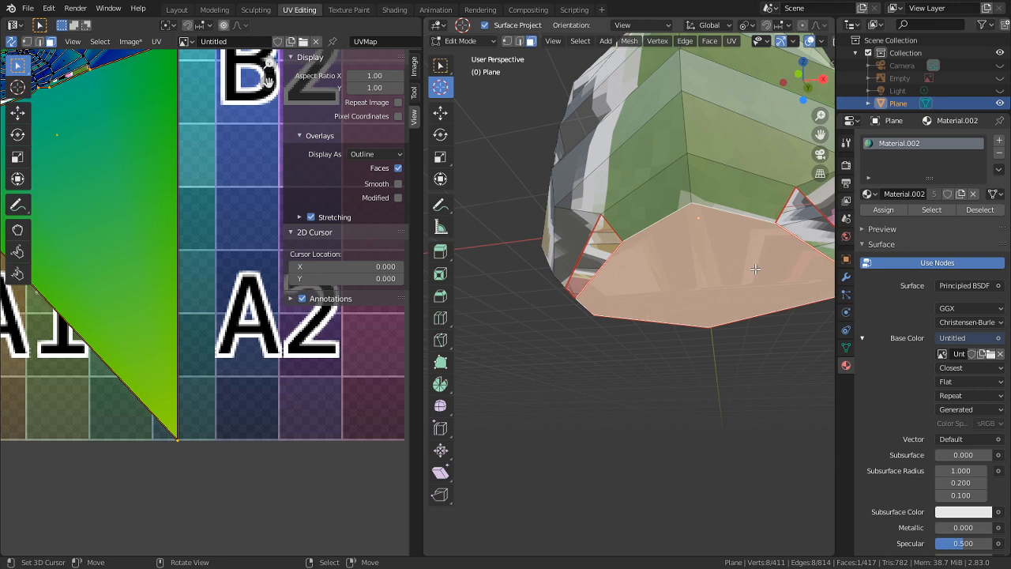
pyautogui.press('x')
pyautogui.press('Escape')
# - Extrude the torso's bottom face about 0.16 m and merge the extruded vertices at their center into a triangle fan
pyautogui.moveTo(713, 324); pyautogui.dragTo(579, 312, button='middle')
pyautogui.press('e')
pyautogui.click(589, 321)
pyautogui.press('m')
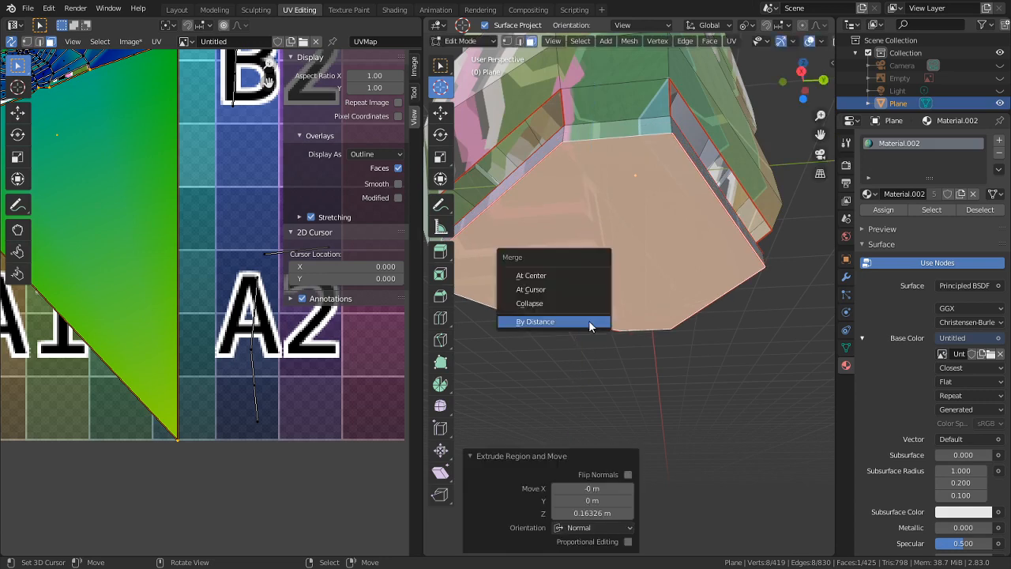
pyautogui.click(566, 277)
# - Mark all edges of the torso's bottom triangle fan as seams
pyautogui.moveTo(585, 300); pyautogui.dragTo(621, 368, button='middle')
pyautogui.scroll(5, 662, 380)
pyautogui.scroll(-3, 644, 384)
pyautogui.press('l')
pyautogui.hotkey('ctrl', 'e')
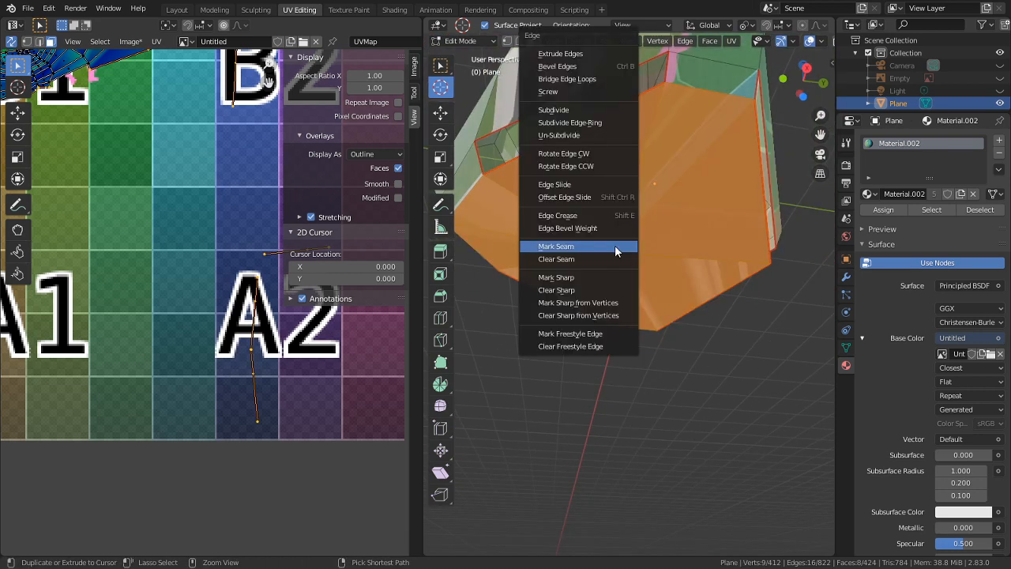
pyautogui.click(615, 251)
pyautogui.moveTo(615, 252); pyautogui.dragTo(637, 325, button='middle')
pyautogui.hotkey('alt', 'a')
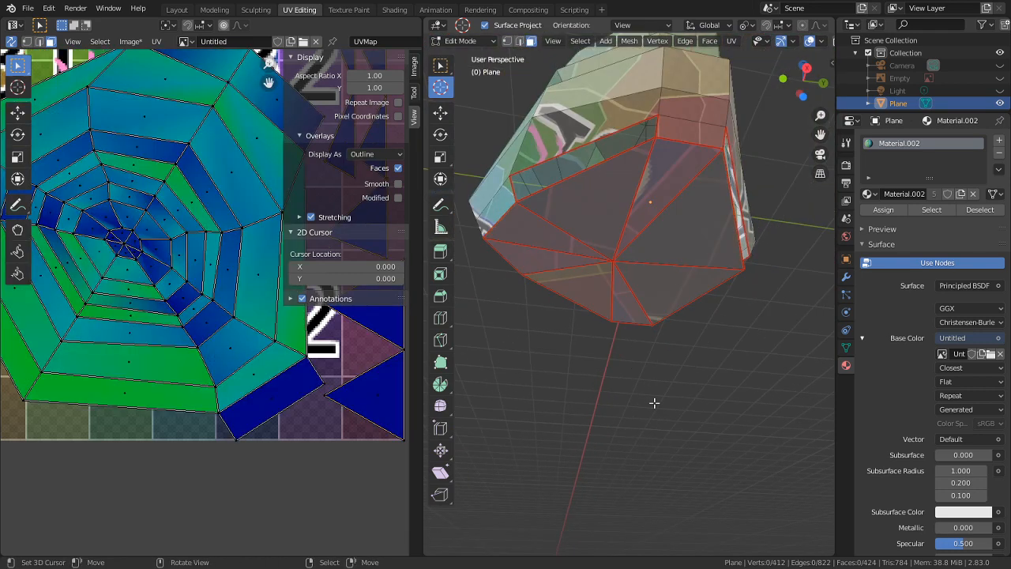
# - Undo the seam marking on the bottom triangle fan
pyautogui.hotkey('ctrl', 'z')
pyautogui.hotkey('ctrl', 'z')
pyautogui.hotkey('ctrl', 'z')
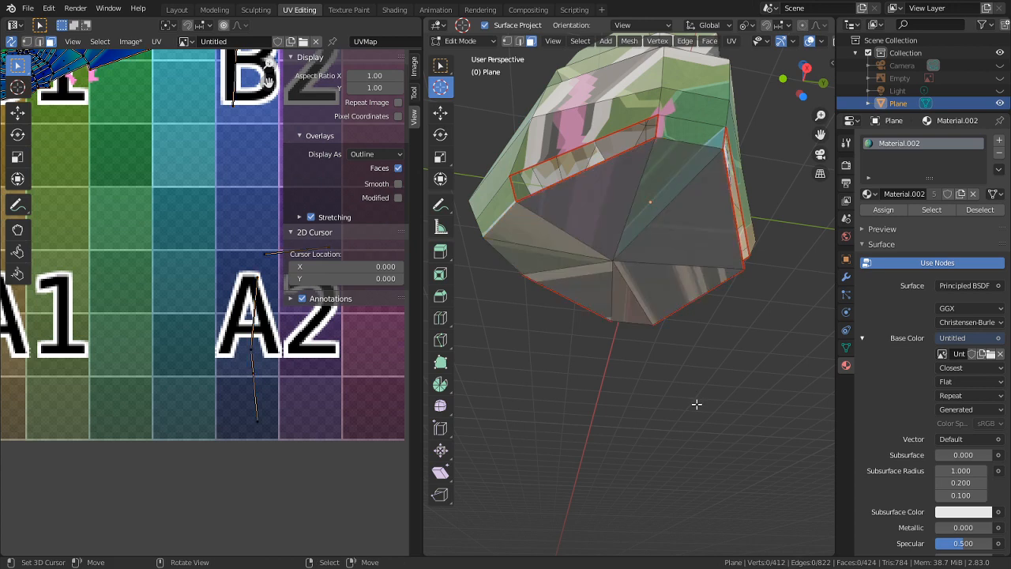
# - Select the eight edges radiating from the bottom fan's center vertex and mark them as seams
pyautogui.press('2')
pyautogui.press('3')
pyautogui.press('2')
pyautogui.press('c')
pyautogui.click(614, 260)
pyautogui.rightClick(614, 261)
pyautogui.hotkey('ctrl', 'e')
pyautogui.click(614, 263)
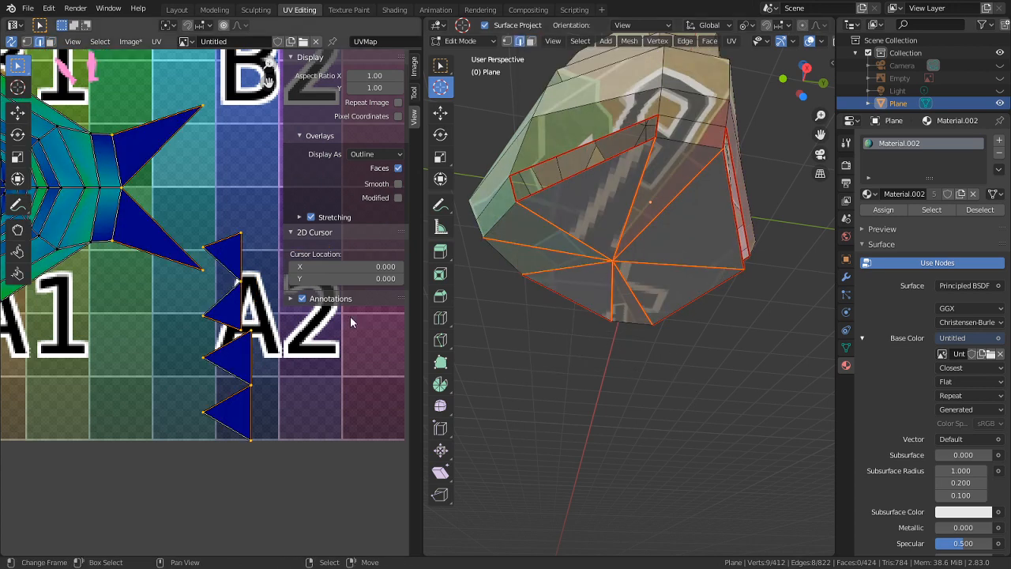
# - Select the vertical center edges along the torso's back up to the top and mark them as a seam
pyautogui.press('KP_Decimal')
pyautogui.moveTo(707, 397); pyautogui.dragTo(578, 438, button='middle')
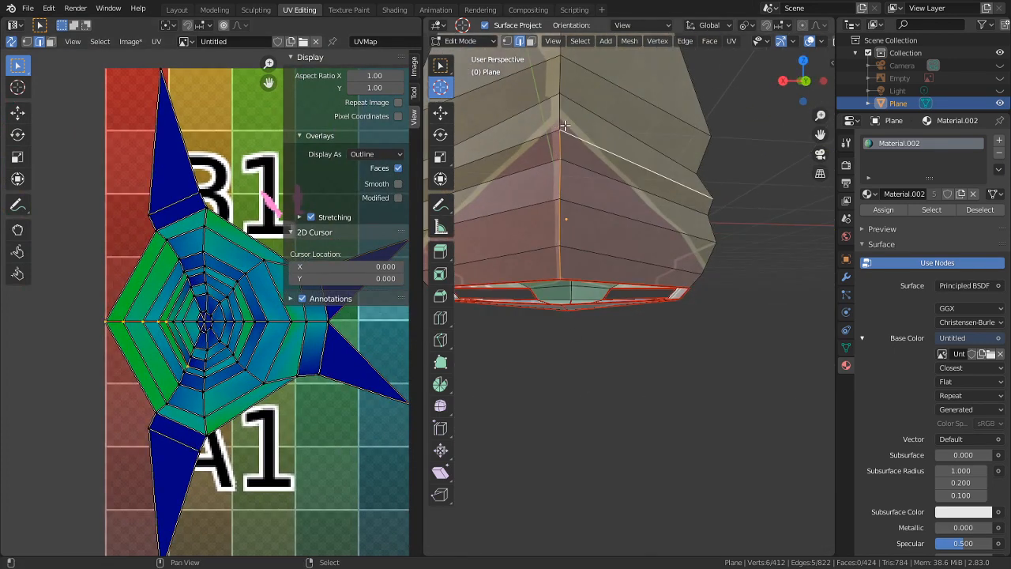
pyautogui.keyDown('shift'); pyautogui.moveTo(561, 82); pyautogui.dragTo(649, 327, button='middle'); pyautogui.keyUp('shift')
pyautogui.keyDown('shift'); pyautogui.rightClick(632, 268); pyautogui.keyUp('shift')
pyautogui.moveTo(632, 268); pyautogui.dragTo(632, 328, button='middle')
pyautogui.hotkey('ctrl', 'e')
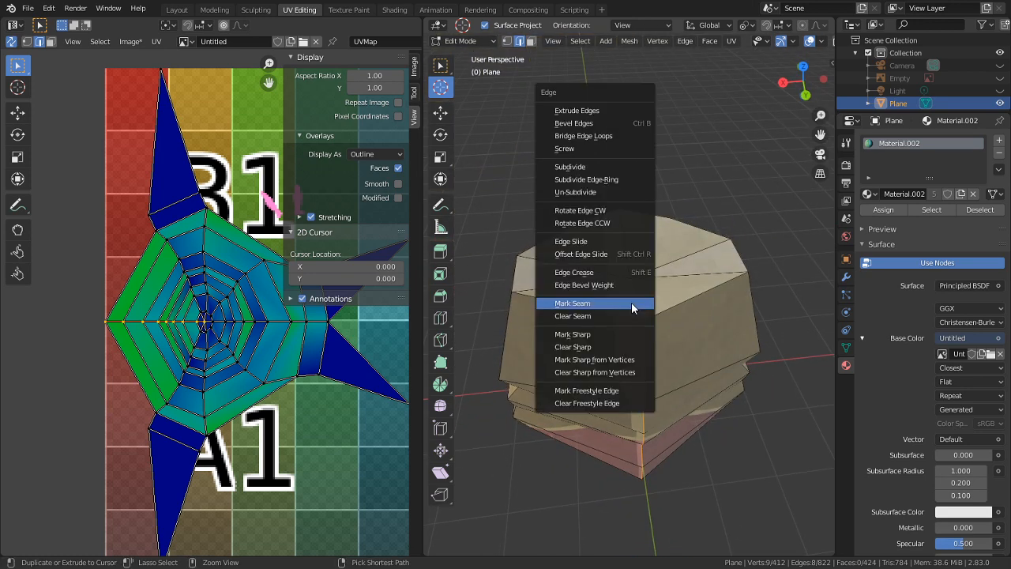
pyautogui.click(632, 302)
# - Select the edges radiating from the torso's top center vertex and mark them as seams
pyautogui.press('1')
pyautogui.rightClick(630, 298)
pyautogui.hotkey('ctrl', '2')
pyautogui.hotkey('ctrl', 'e')
pyautogui.click(637, 298)
pyautogui.scroll(-2, 307, 377)
pyautogui.moveTo(553, 366); pyautogui.dragTo(692, 387, button='middle')
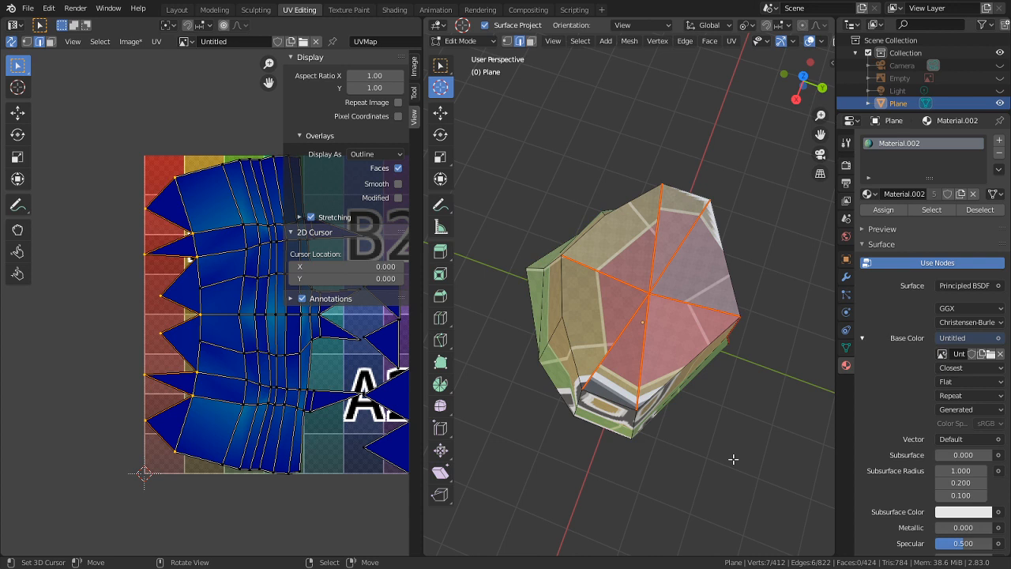
# - Clear the seams from the edges radiating from the torso's top center vertex
pyautogui.moveTo(733, 458); pyautogui.dragTo(657, 232, button='middle')
pyautogui.press('c')
pyautogui.rightClick(657, 265)
pyautogui.hotkey('ctrl', 'e')
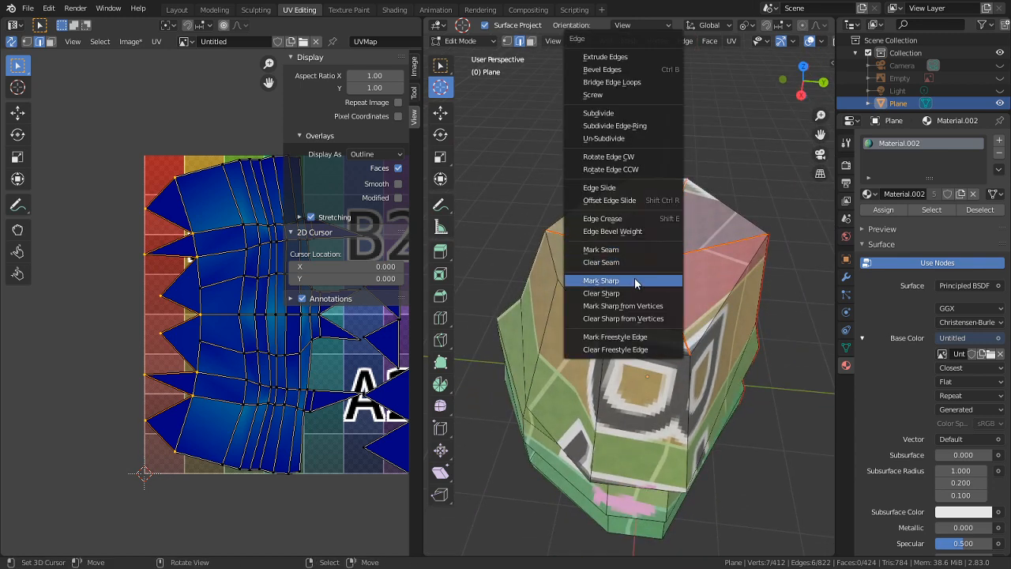
pyautogui.click(623, 264)
# - Mark the outer edge loop around the torso's top cap as a seam, including the one remaining unmarked edge
pyautogui.keyDown('alt'); pyautogui.click(704, 207); pyautogui.keyUp('alt')
pyautogui.hotkey('ctrl', 'e')
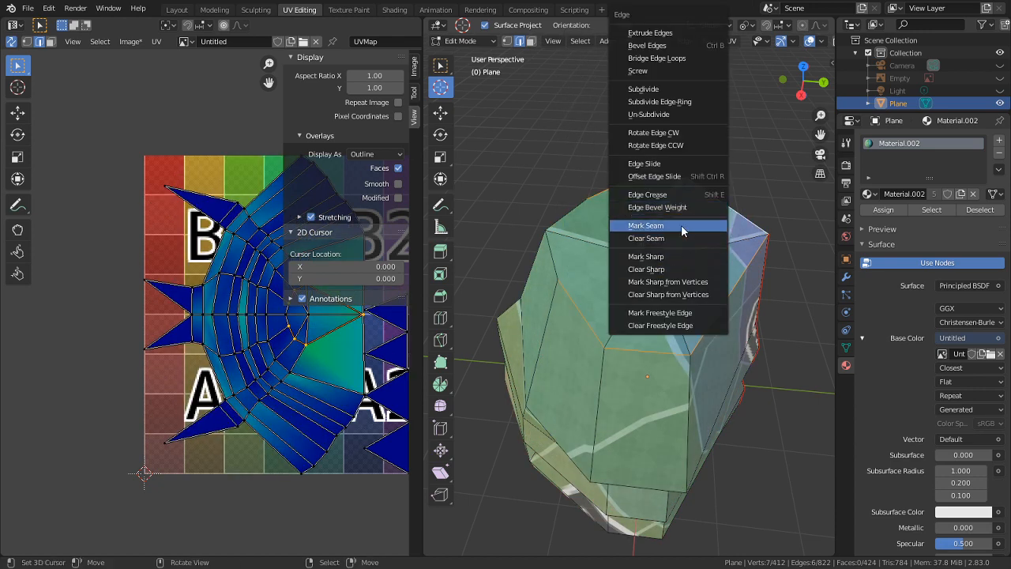
pyautogui.click(681, 225)
pyautogui.moveTo(609, 364); pyautogui.dragTo(633, 352, button='middle')
pyautogui.rightClick(577, 298)
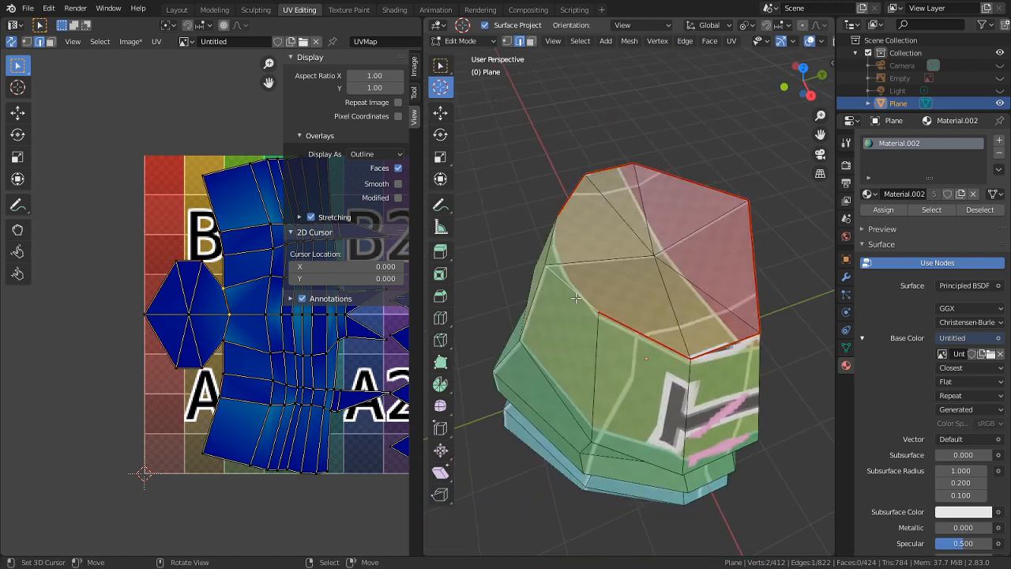
pyautogui.hotkey('ctrl', 'e')
pyautogui.click(551, 238)
# - Select the edges radiating from the bottom cap's center vertex and clear their seams
pyautogui.moveTo(579, 486); pyautogui.dragTo(655, 343, button='middle')
pyautogui.press('c')
pyautogui.moveTo(659, 424)
pyautogui.mouseDown()
pyautogui.moveTo(610, 450)
pyautogui.moveTo(610, 431)
pyautogui.mouseUp()
pyautogui.rightClick(610, 431)
pyautogui.hotkey('ctrl', 'e')
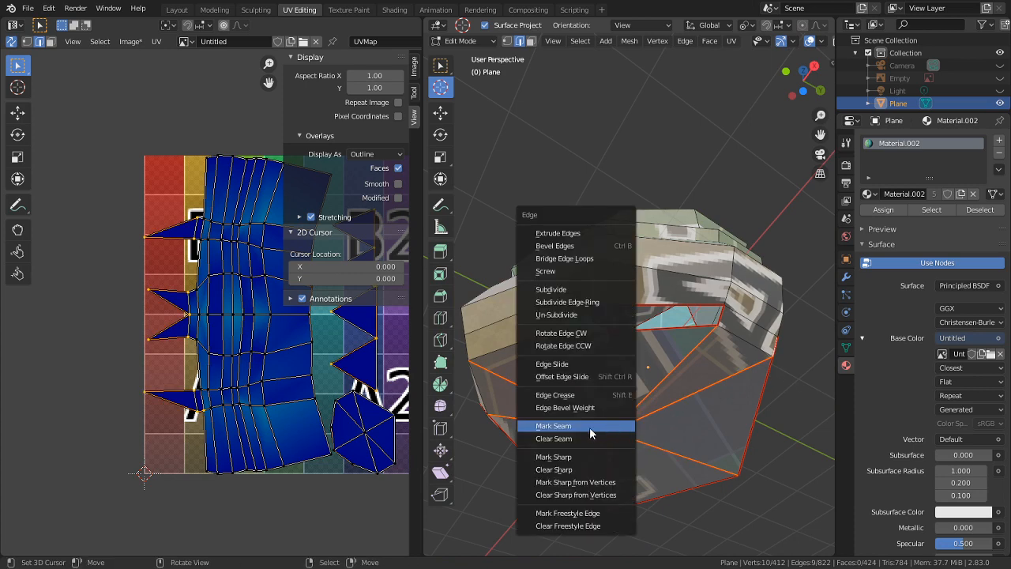
pyautogui.click(584, 440)
# - Select the unmarked outer edges of the torso's bottom cap and mark them as a seam
pyautogui.keyDown('alt'); pyautogui.click(697, 404); pyautogui.keyUp('alt')
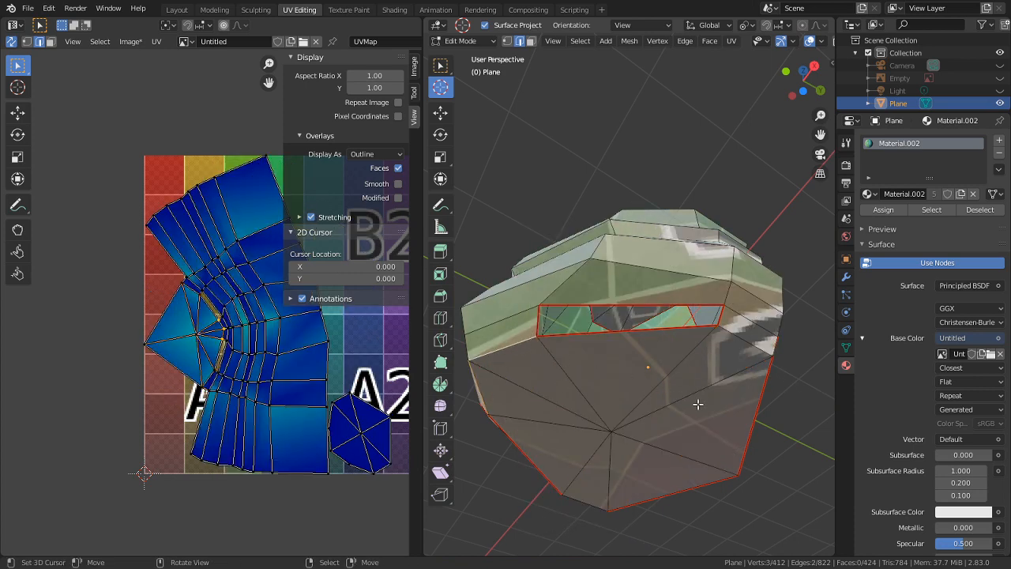
pyautogui.keyDown('alt'); pyautogui.keyDown('shift'); pyautogui.click(601, 502); pyautogui.keyUp('shift'); pyautogui.keyUp('alt')
pyautogui.hotkey('ctrl', 'e')
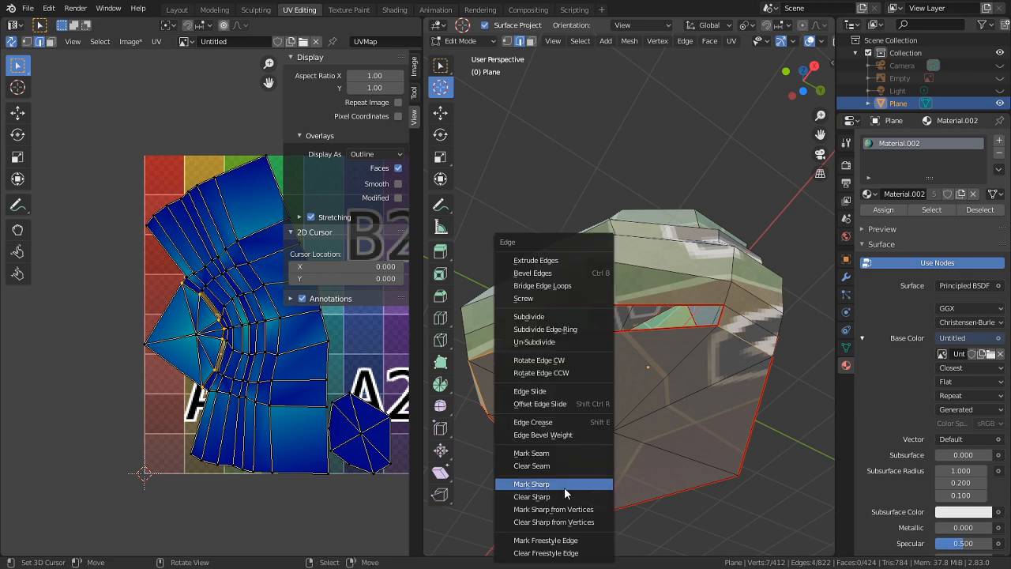
pyautogui.click(555, 476)
pyautogui.hotkey('ctrl', 'e')
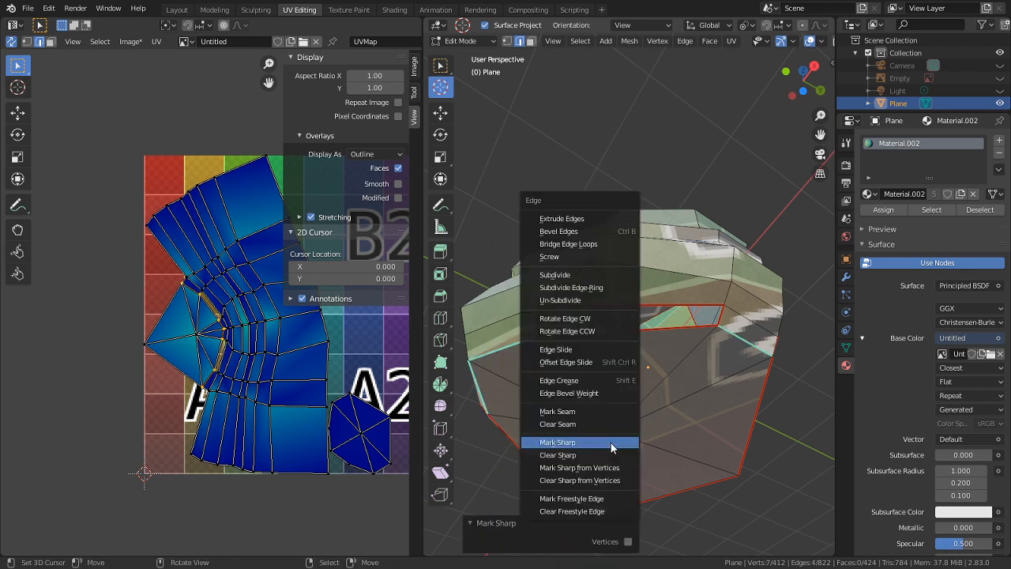
pyautogui.click(595, 452)
pyautogui.hotkey('ctrl', 'e')
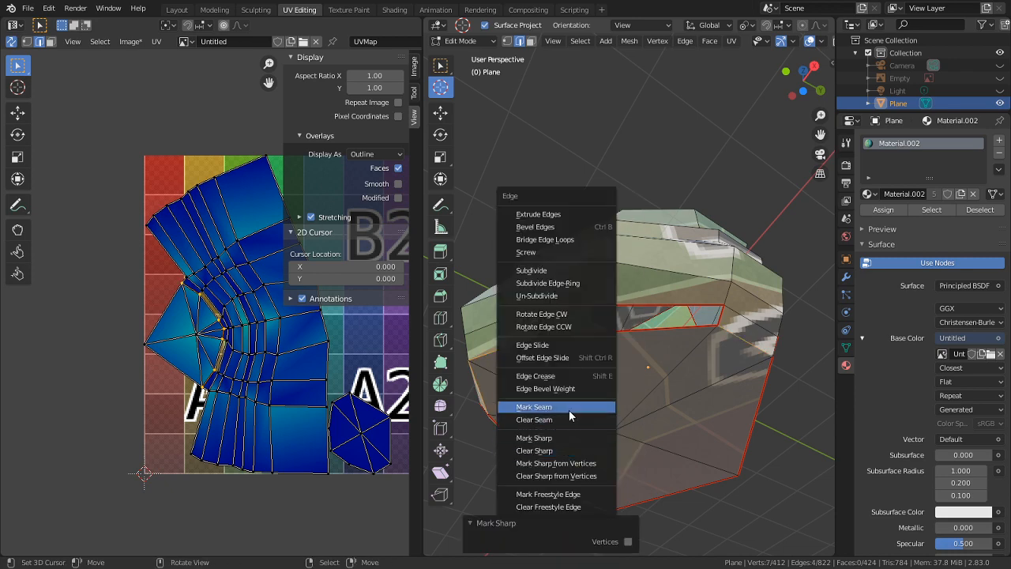
pyautogui.click(569, 411)
# - Maximize the UV editor and focus on the small middle tab at the outer side of the torso island
pyautogui.moveTo(285, 351); pyautogui.dragTo(181, 313, button='middle')
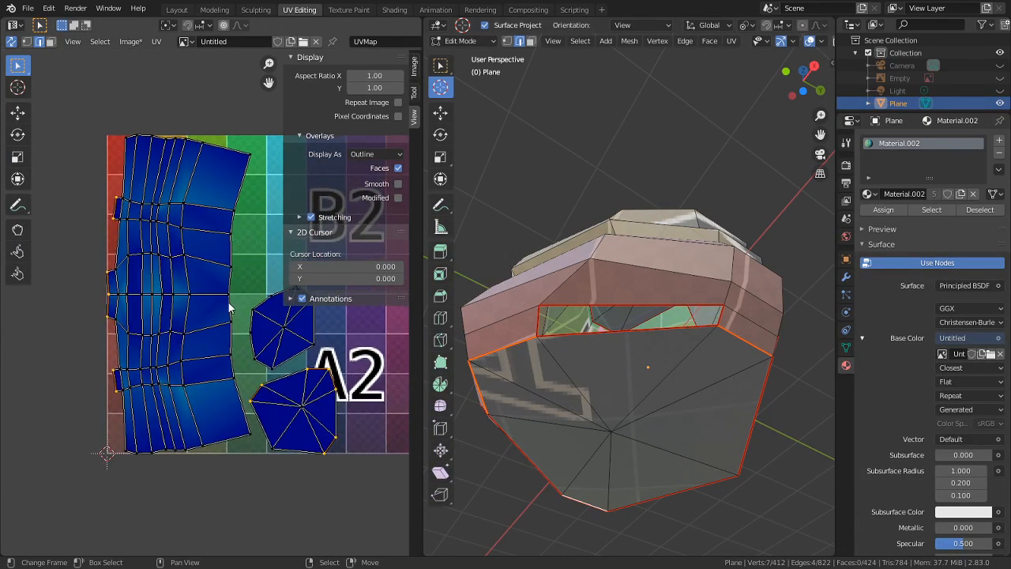
pyautogui.scroll(3, 220, 339)
pyautogui.hotkey('ctrl', 'space')
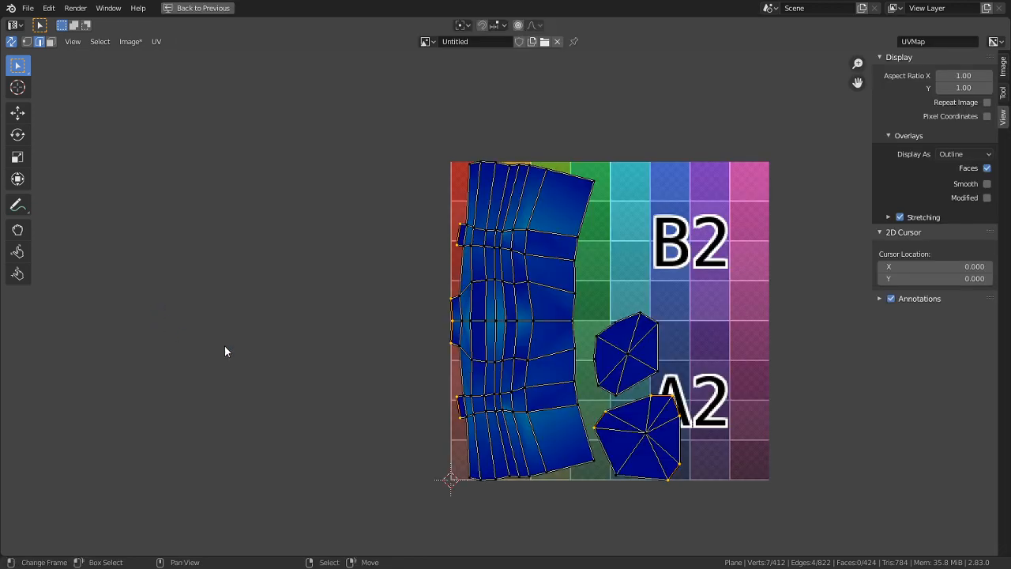
pyautogui.scroll(5, 341, 350)
pyautogui.scroll(1, 341, 350)
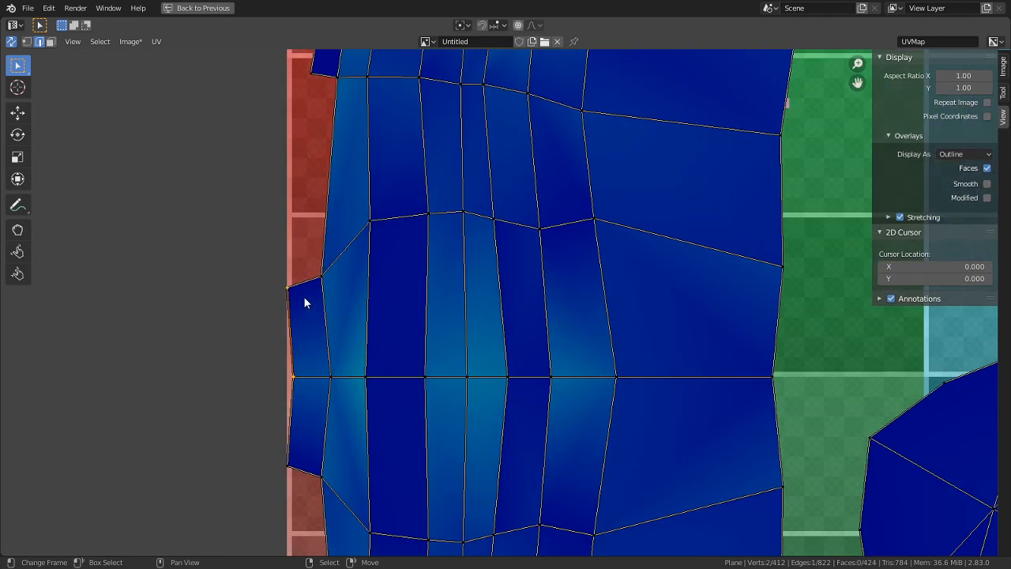
pyautogui.press('s')
pyautogui.press('y')
pyautogui.press('0')
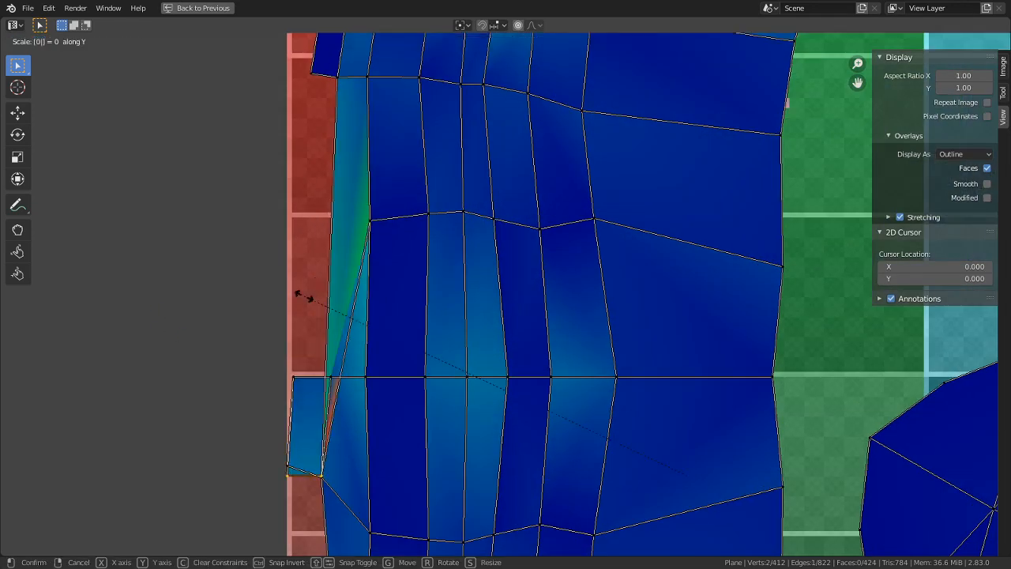
pyautogui.rightClick(304, 296)
pyautogui.moveTo(305, 282); pyautogui.dragTo(310, 281, button='right')
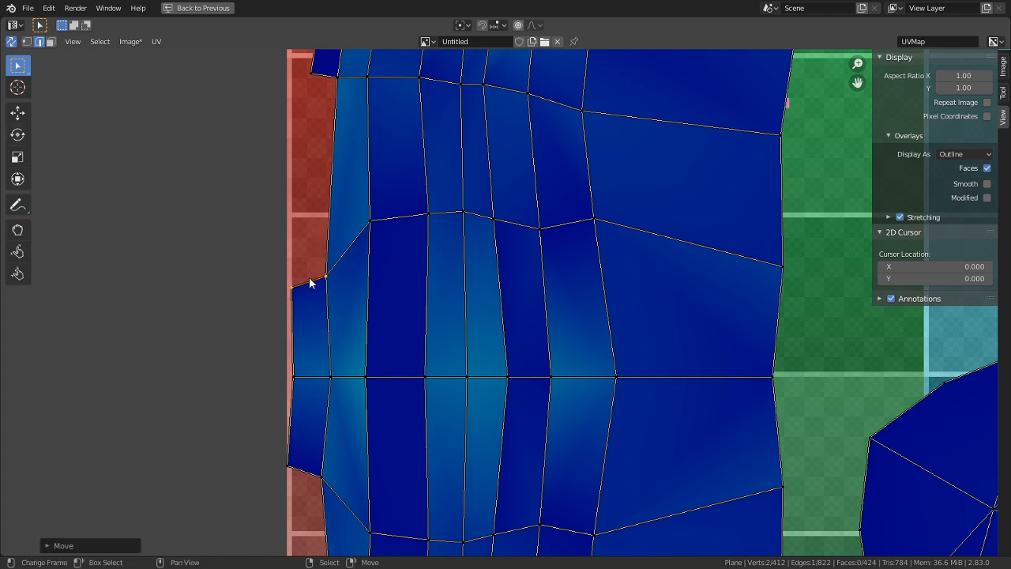
pyautogui.hotkey('ctrl', 'z')
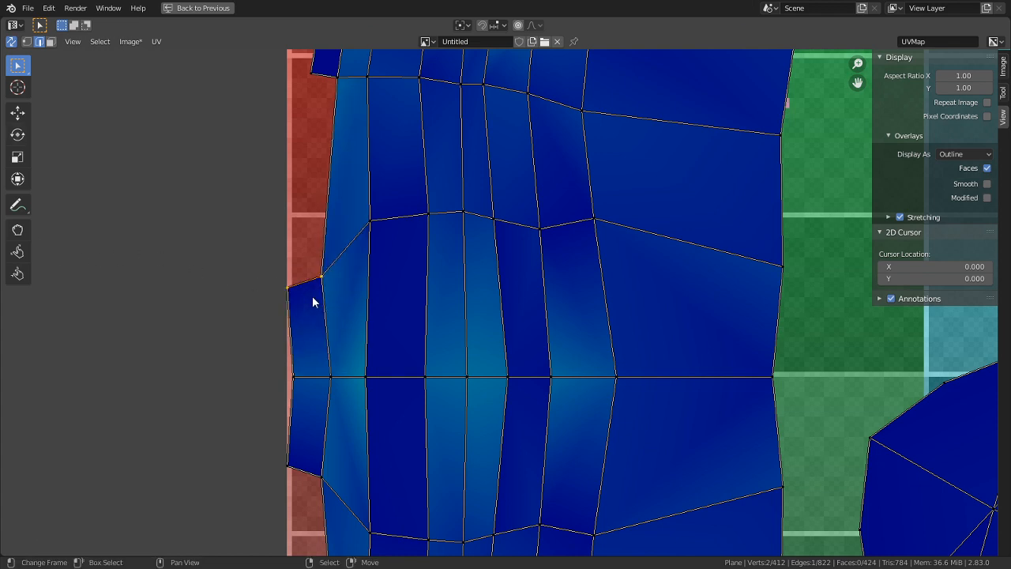
pyautogui.click(11, 42)
pyautogui.click(40, 28)
pyautogui.write('sy')
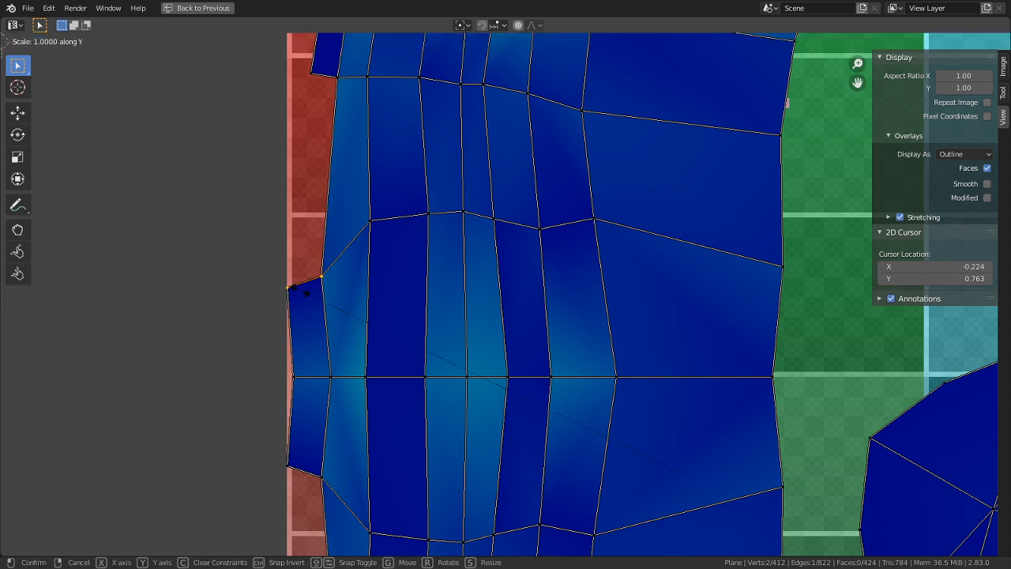
pyautogui.write('0')
pyautogui.press('Return')
pyautogui.scroll(-6, 440, 313)
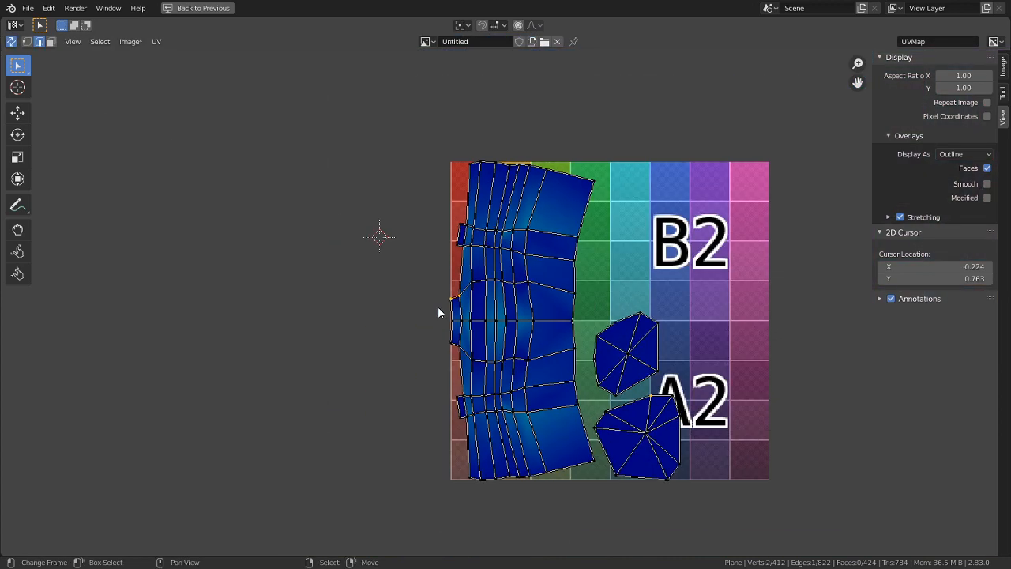
pyautogui.scroll(2, 464, 314)
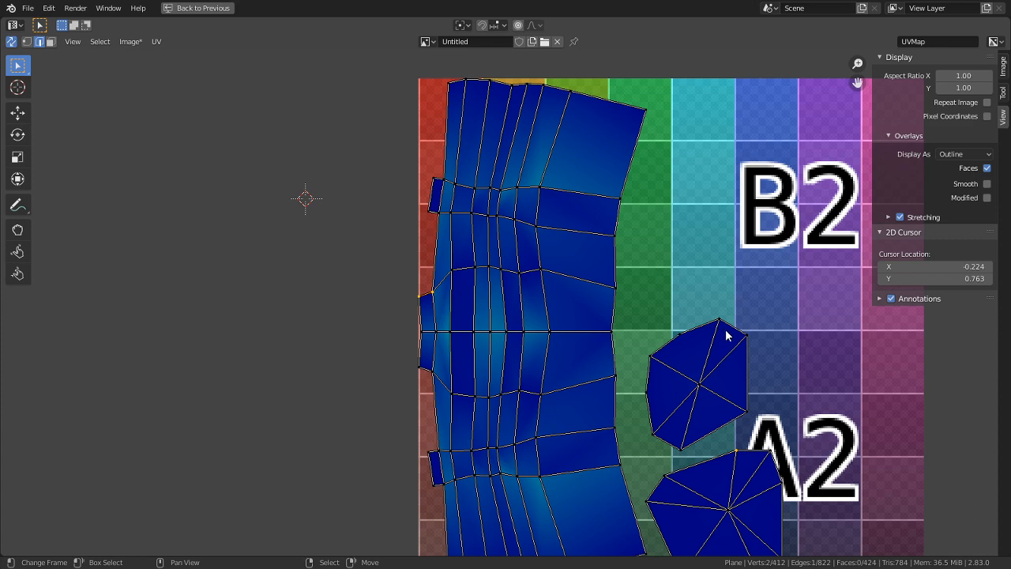
pyautogui.press('s')
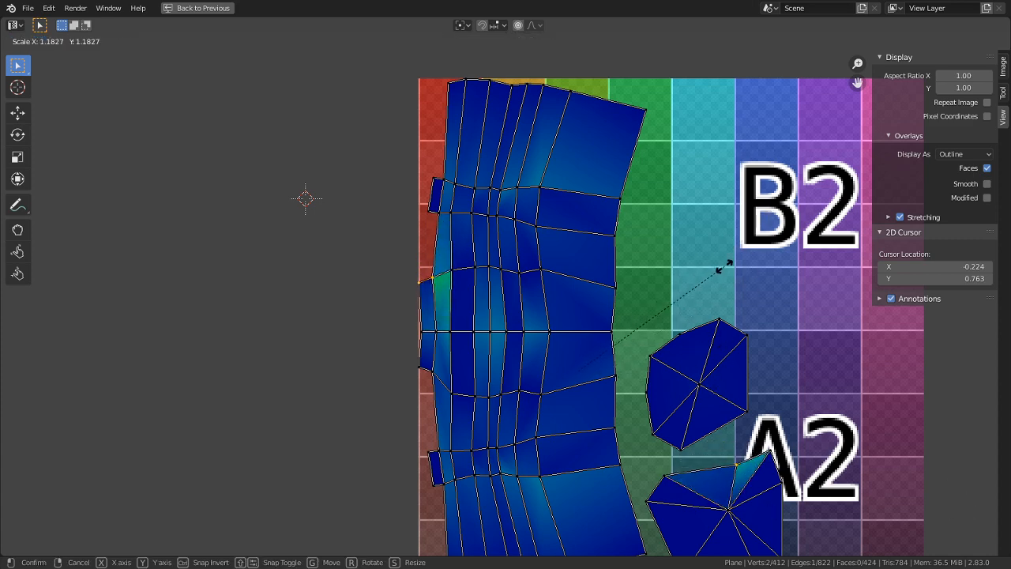
pyautogui.rightClick(723, 267)
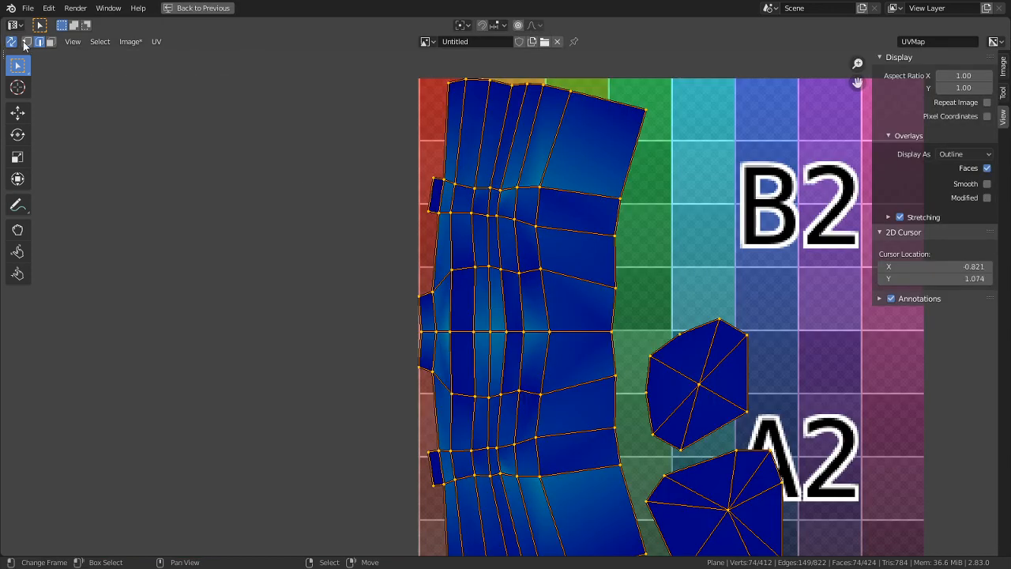
# - Turn off UV sync selection and flatten the middle tab's upper edge by scaling it to 0 along Y
pyautogui.click(12, 42)
pyautogui.scroll(4, 466, 449)
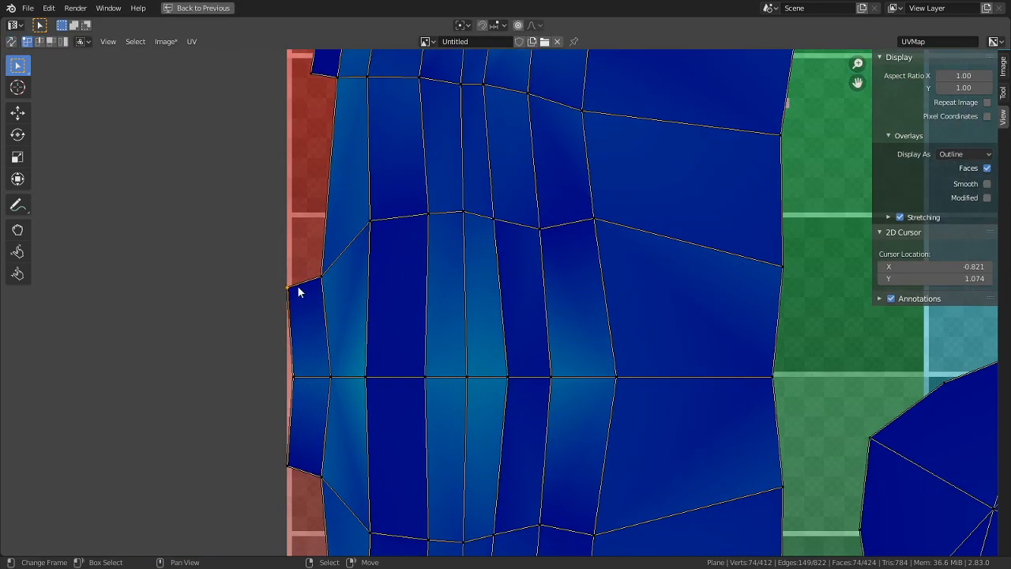
pyautogui.press('s')
pyautogui.press('y')
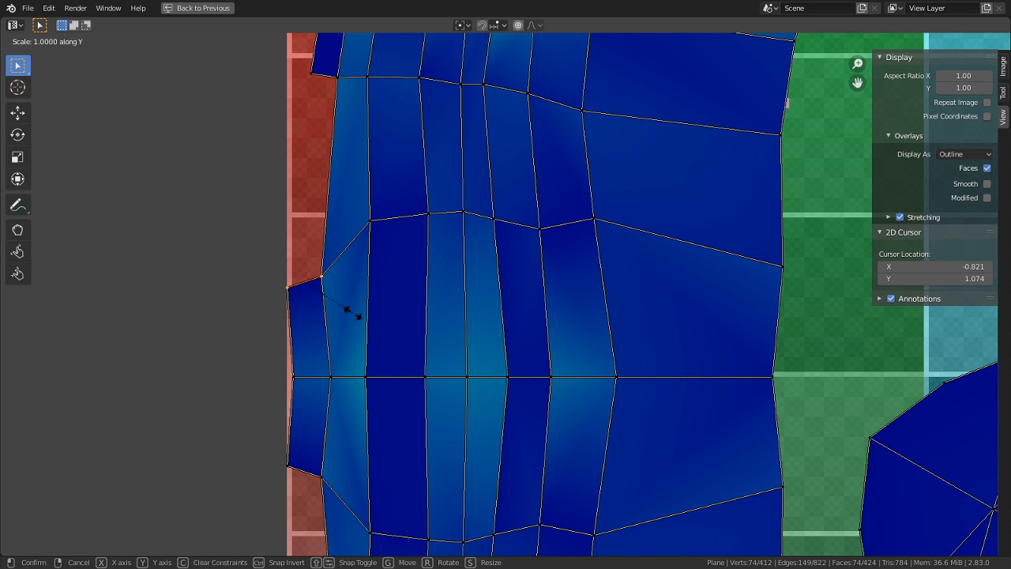
pyautogui.click(353, 319)
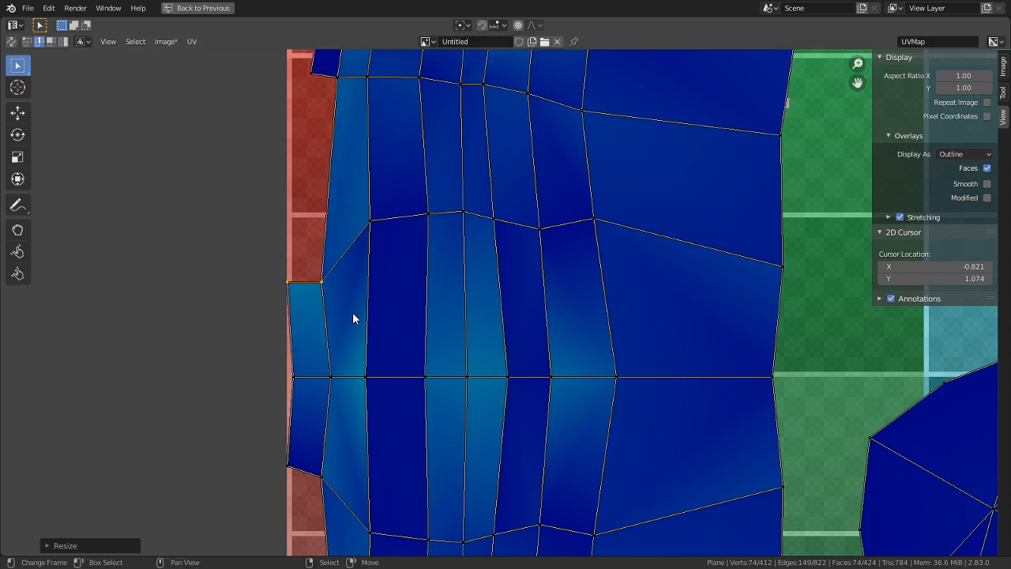
# - Straighten the outer and inner sides of the tab's upper face along X, and flatten its lower edge along Y
pyautogui.press('s')
pyautogui.press('x')
pyautogui.click(301, 323)
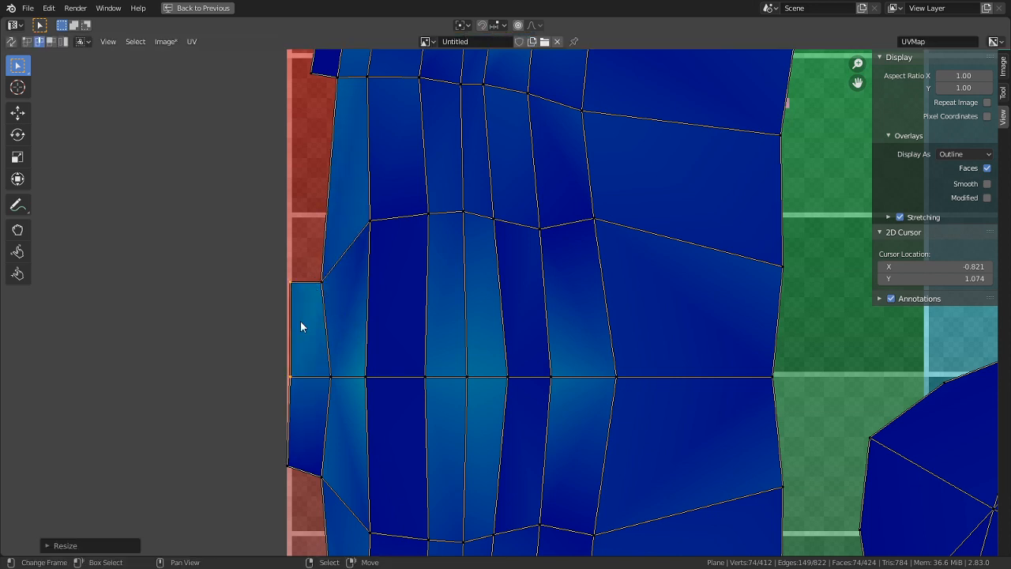
pyautogui.press('s')
pyautogui.press('x')
pyautogui.click(322, 336)
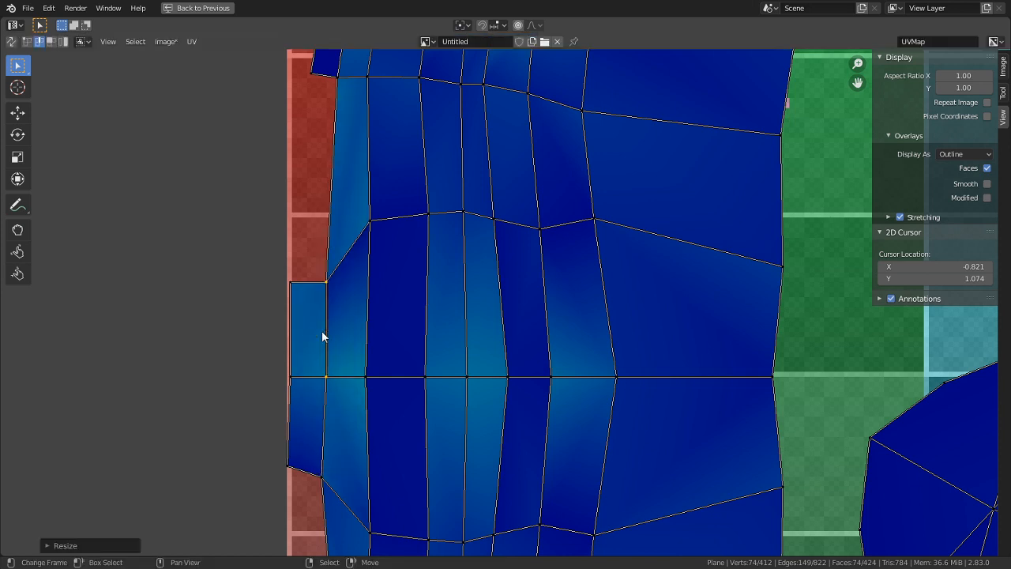
pyautogui.press('s')
pyautogui.press('y')
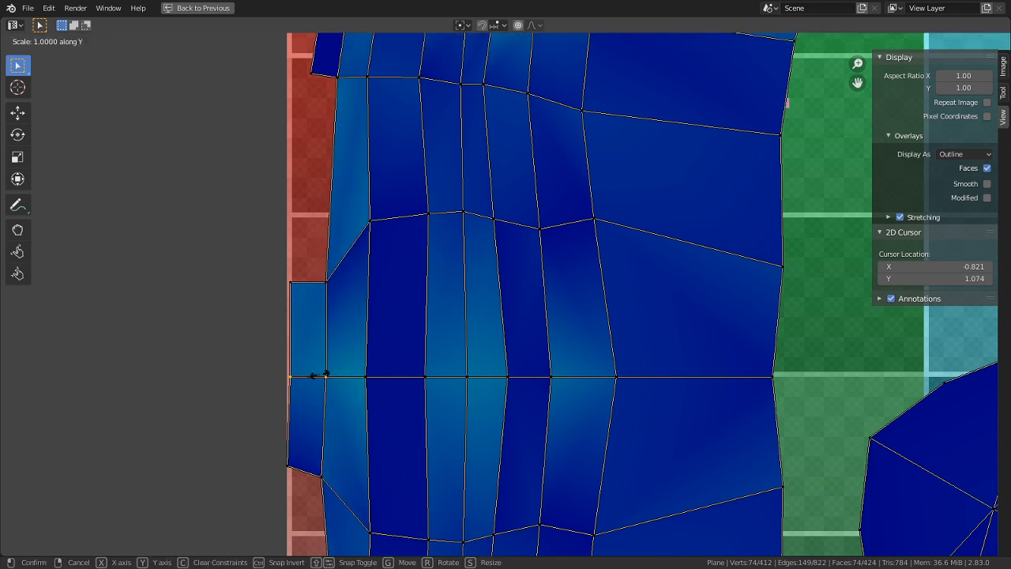
pyautogui.press('Return')
# - Restore the split layout with UV sync selection enabled, and select only the straightened tab face as the active face
pyautogui.press('3')
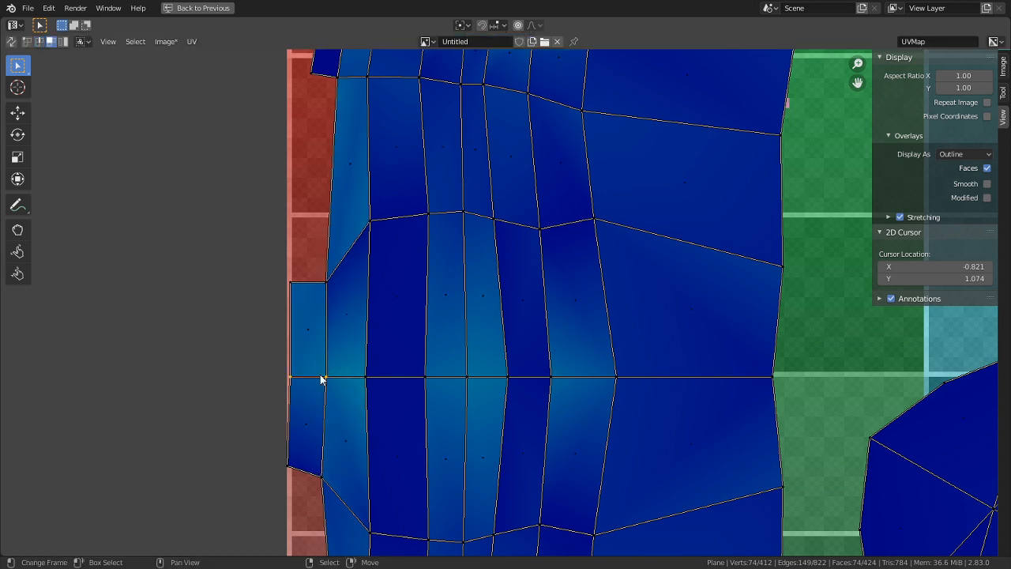
pyautogui.hotkey('ctrl', 'space')
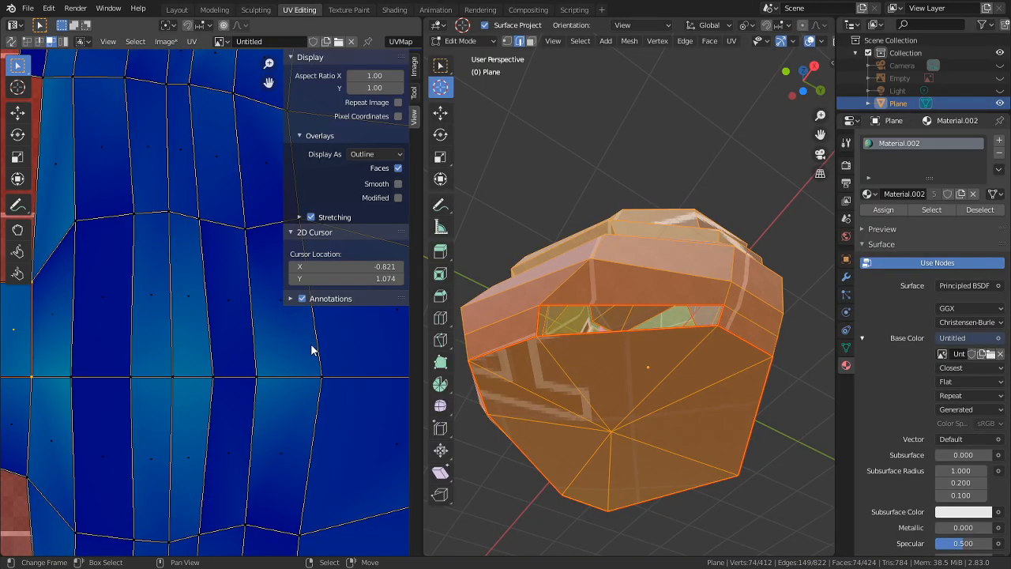
pyautogui.click(13, 41)
pyautogui.moveTo(82, 168); pyautogui.dragTo(279, 174, button='middle')
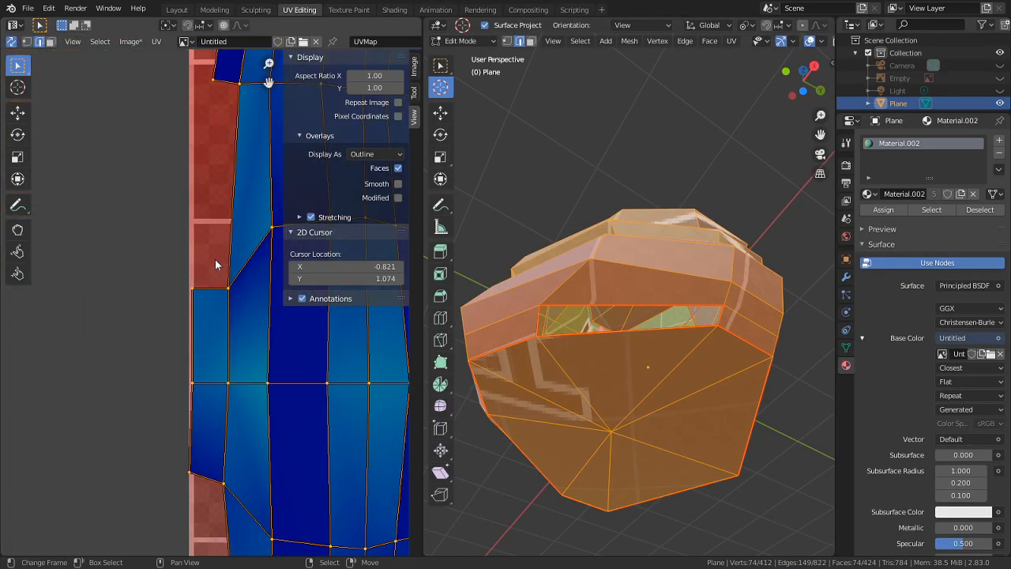
pyautogui.hotkey('alt', 'a')
pyautogui.press('3')
pyautogui.click(200, 332)
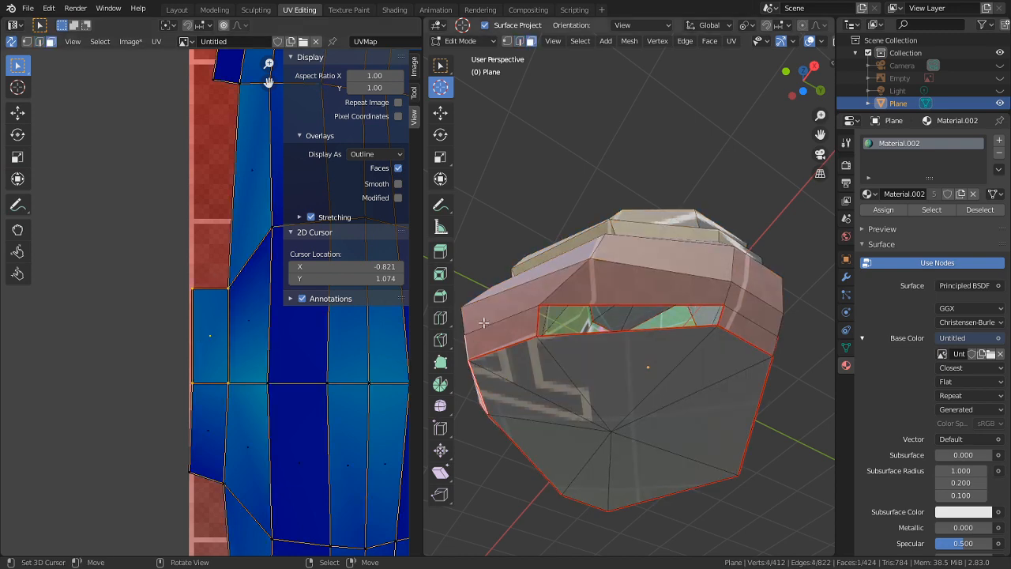
# - Unwrap the whole torso with Follow Active Quads using the Length Average edge length mode
pyautogui.press('a')
pyautogui.press('u')
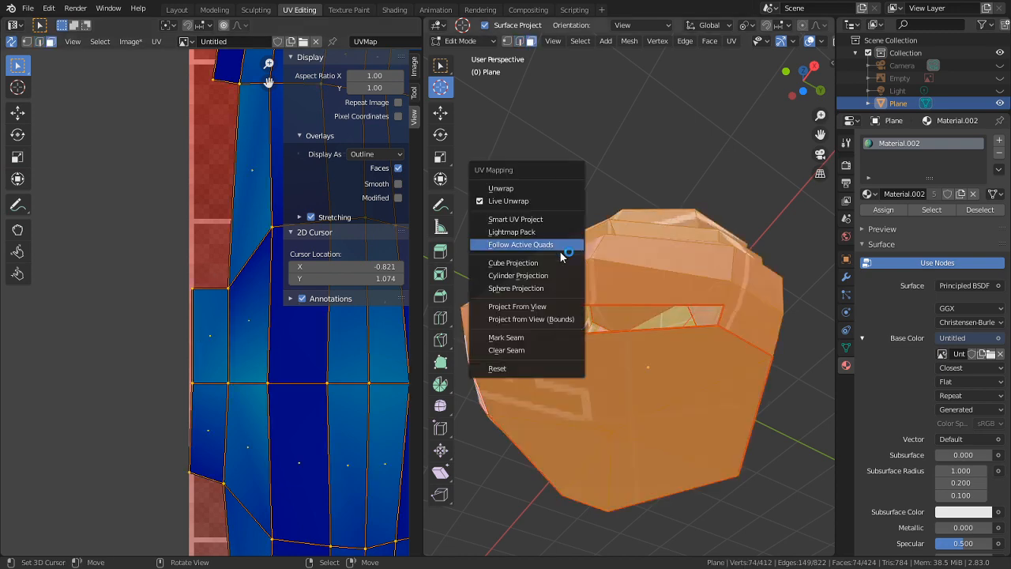
pyautogui.click(556, 245)
pyautogui.click(599, 283)
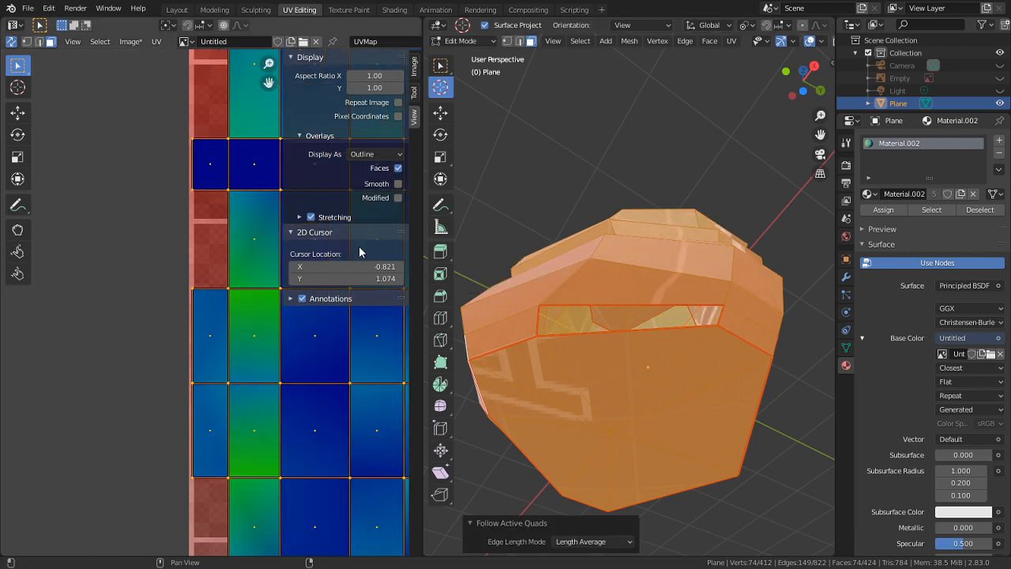
# - Examine the torso's straightened UV grid and the checker texture on the model from several angles
pyautogui.scroll(-3, 282, 335)
pyautogui.scroll(3, 285, 333)
pyautogui.moveTo(474, 387); pyautogui.dragTo(429, 378, button='middle')
pyautogui.press('Tab')
pyautogui.scroll(-3, 580, 306)
pyautogui.moveTo(580, 307); pyautogui.dragTo(602, 300, button='middle')
pyautogui.scroll(3, 767, 328)
pyautogui.press('Tab')
pyautogui.press('Tab')
pyautogui.press('Tab')
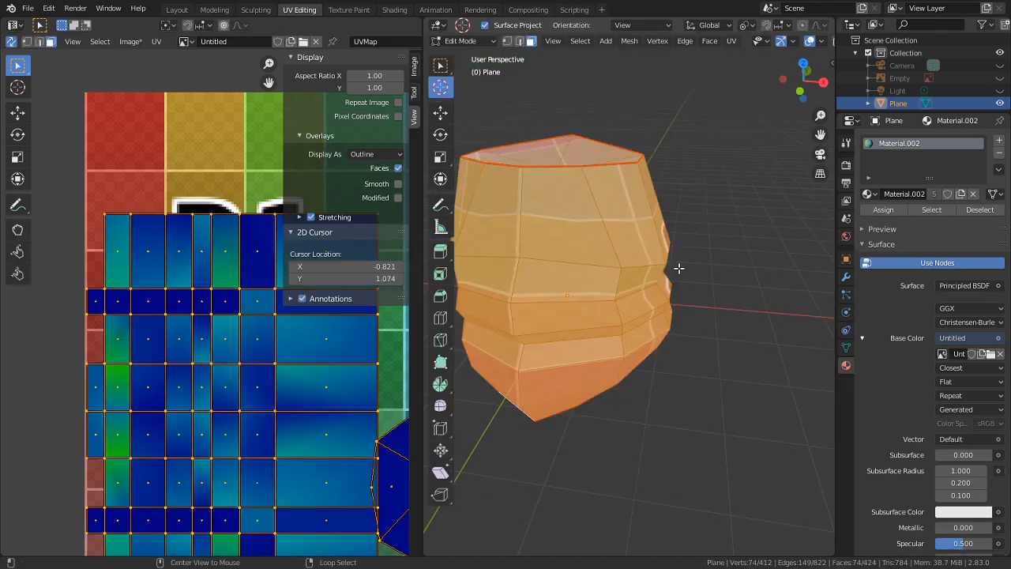
# - Reveal the hidden body parts and select all linked faces of the arm attached beside the torso
pyautogui.hotkey('alt', 'h')
pyautogui.hotkey('alt', 'a')
pyautogui.moveTo(750, 174); pyautogui.dragTo(634, 237, button='middle')
pyautogui.press('l')
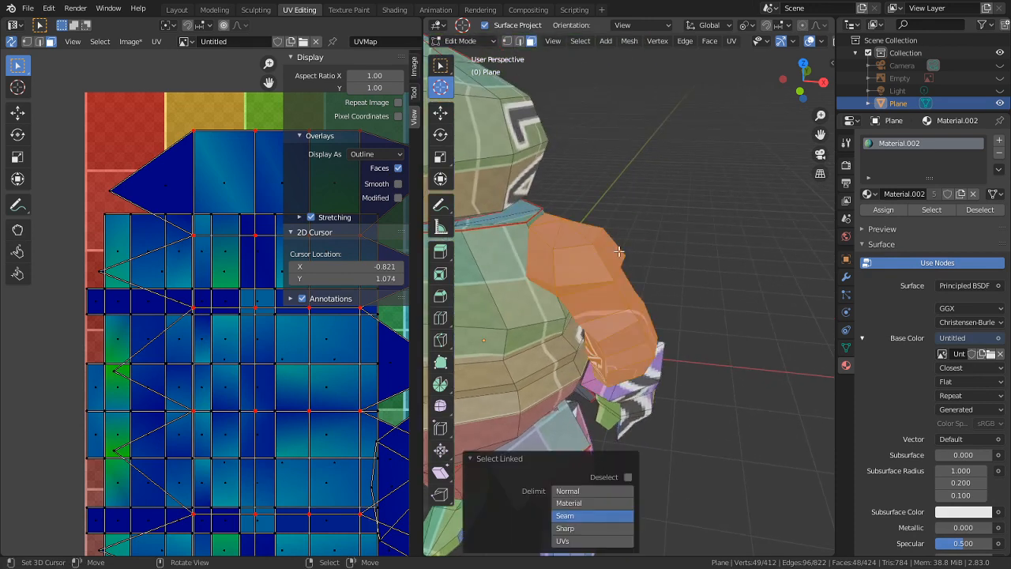
pyautogui.hotkey('ctrl', 'Tab')
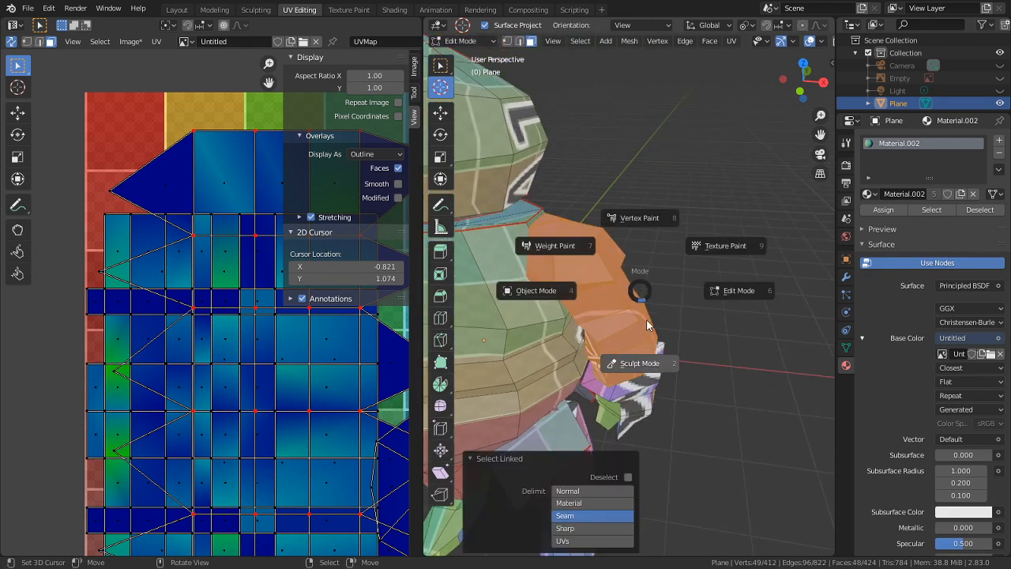
pyautogui.press('Escape')
# - Maximize the 3D viewport and isolate the selected arm by hiding everything else
pyautogui.hotkey('ctrl', 'space')
pyautogui.scroll(2, 640, 309)
pyautogui.moveTo(640, 309); pyautogui.dragTo(659, 231, button='middle')
pyautogui.scroll(-5, 585, 269)
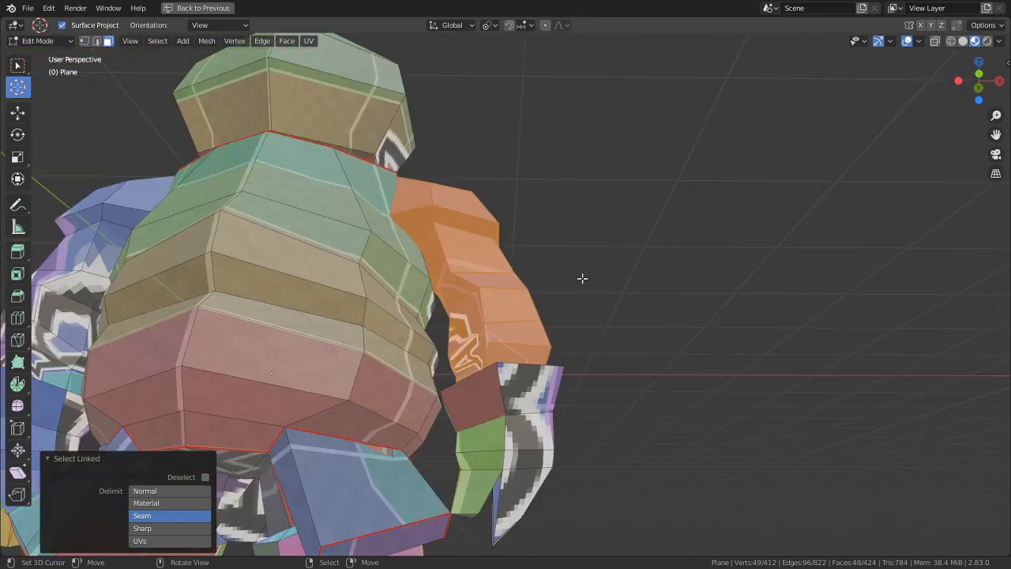
pyautogui.scroll(-4, 585, 274)
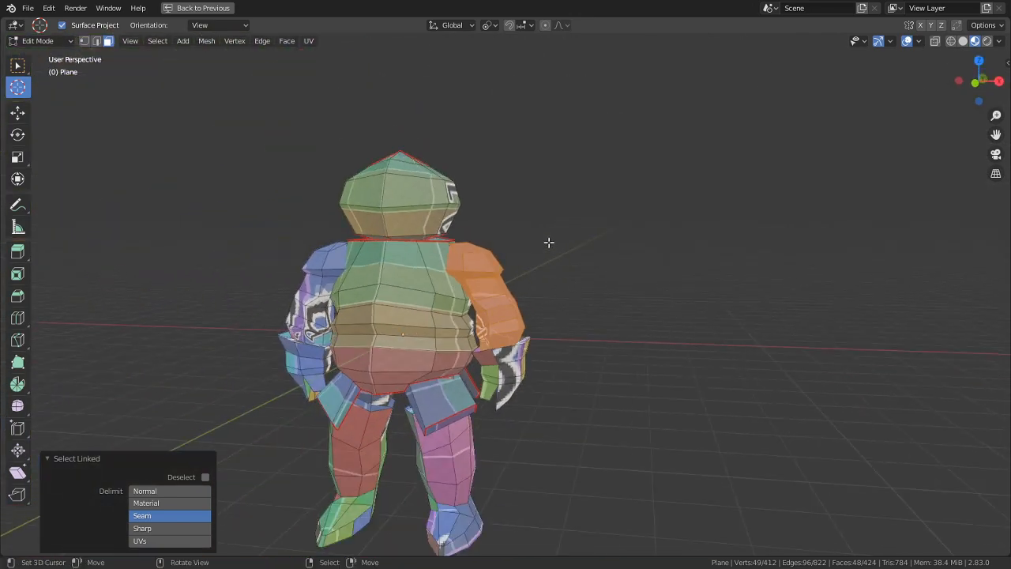
pyautogui.scroll(2, 565, 275)
pyautogui.hotkey('shift', 'h')
# - Select the edge loop running lengthwise down the isolated arm and mark it as a seam
pyautogui.moveTo(532, 276); pyautogui.dragTo(672, 279, button='middle')
pyautogui.hotkey('alt', 'a')
pyautogui.keyDown('alt'); pyautogui.moveTo(607, 267); pyautogui.dragTo(494, 287, button='middle'); pyautogui.keyUp('alt')
pyautogui.moveTo(500, 287); pyautogui.dragTo(590, 295, button='middle')
pyautogui.keyDown('alt'); pyautogui.click(511, 279); pyautogui.keyUp('alt')
pyautogui.moveTo(510, 279)
pyautogui.mouseDown(button='middle')
pyautogui.moveTo(452, 308)
pyautogui.moveTo(463, 293)
pyautogui.moveTo(499, 289)
pyautogui.moveTo(459, 226)
pyautogui.moveTo(472, 226)
pyautogui.moveTo(504, 336)
pyautogui.moveTo(564, 158)
pyautogui.moveTo(613, 275)
pyautogui.moveTo(641, 440)
pyautogui.moveTo(661, 492)
pyautogui.mouseUp(button='middle')
pyautogui.hotkey('ctrl', 'e')
pyautogui.click(500, 335)
# - Select the edges radiating from the center of the arm's shoulder cap and mark them as seams
pyautogui.press('c')
pyautogui.rightClick(443, 250)
pyautogui.hotkey('ctrl', 'e')
pyautogui.click(451, 252)
# - Examine the arm's unwrapped UV island, its stretching, and the texture along the marked seams
pyautogui.hotkey('ctrl', 'space')
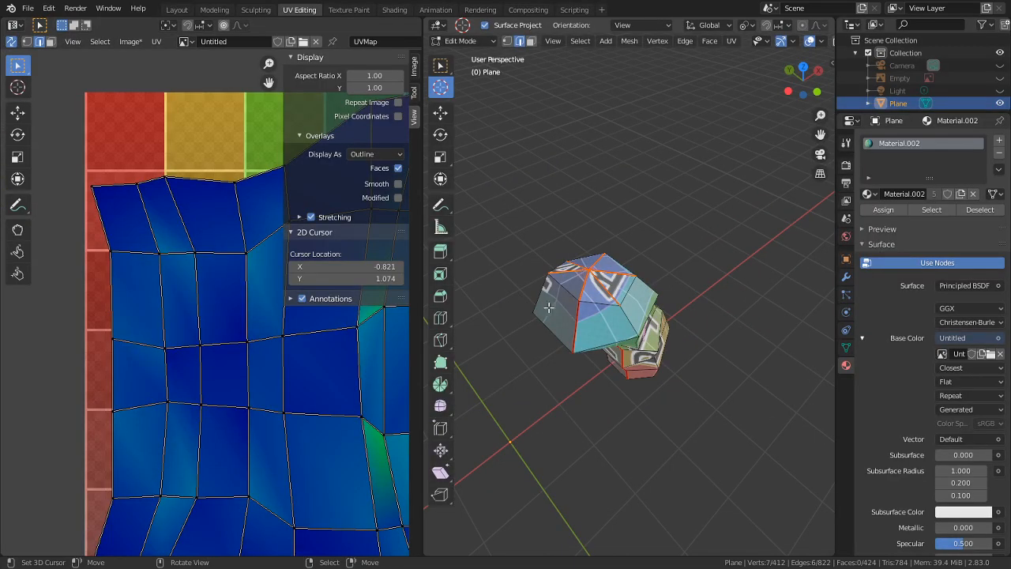
pyautogui.scroll(-4, 278, 397)
pyautogui.moveTo(278, 397); pyautogui.dragTo(200, 408, button='middle')
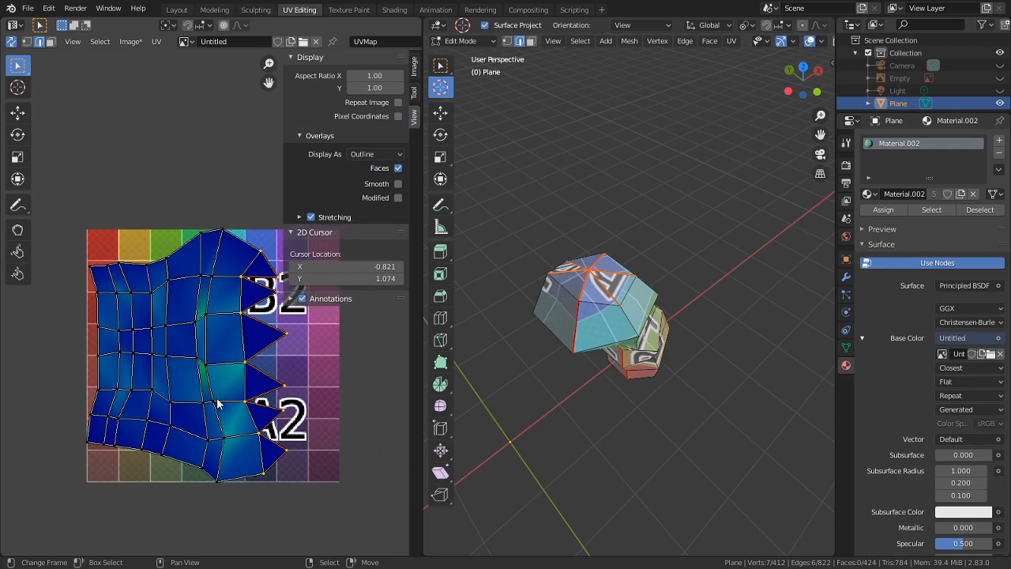
pyautogui.scroll(3, 219, 405)
pyautogui.moveTo(702, 374); pyautogui.dragTo(682, 293, button='middle')
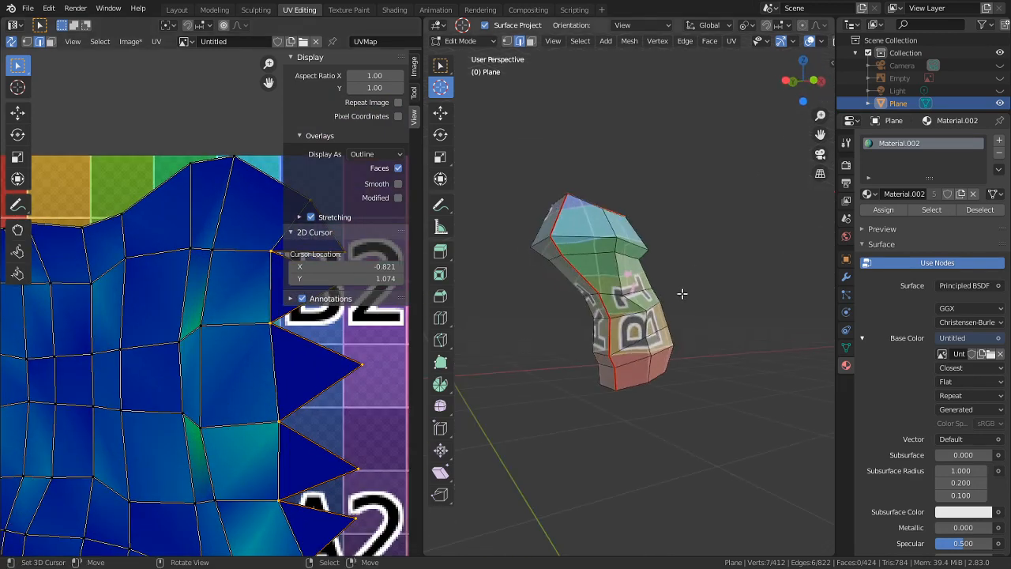
pyautogui.scroll(2, 682, 293)
pyautogui.scroll(-2, 210, 403)
pyautogui.moveTo(735, 336); pyautogui.dragTo(754, 327, button='middle')
pyautogui.scroll(-2, 755, 327)
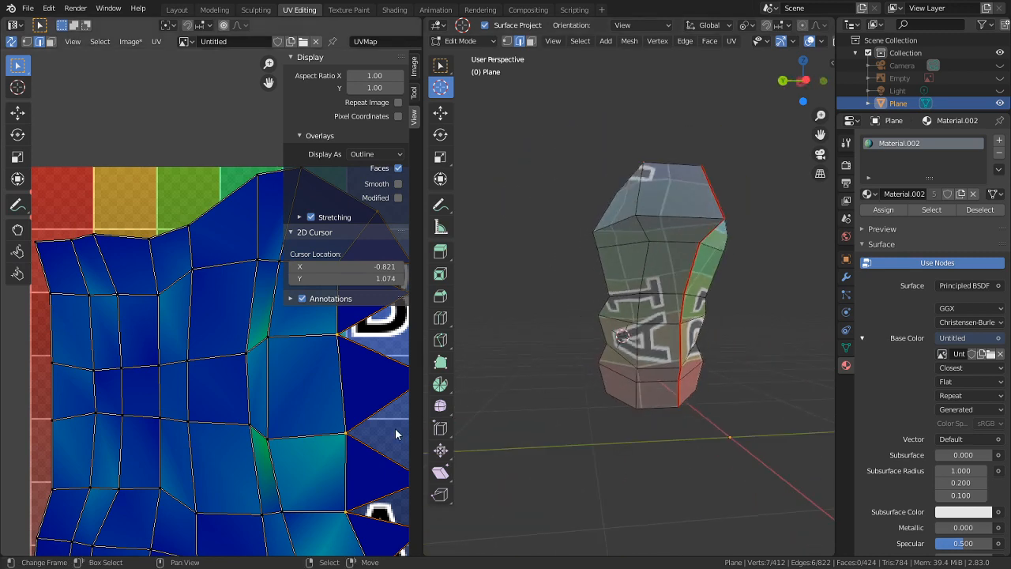
pyautogui.scroll(-2, 299, 457)
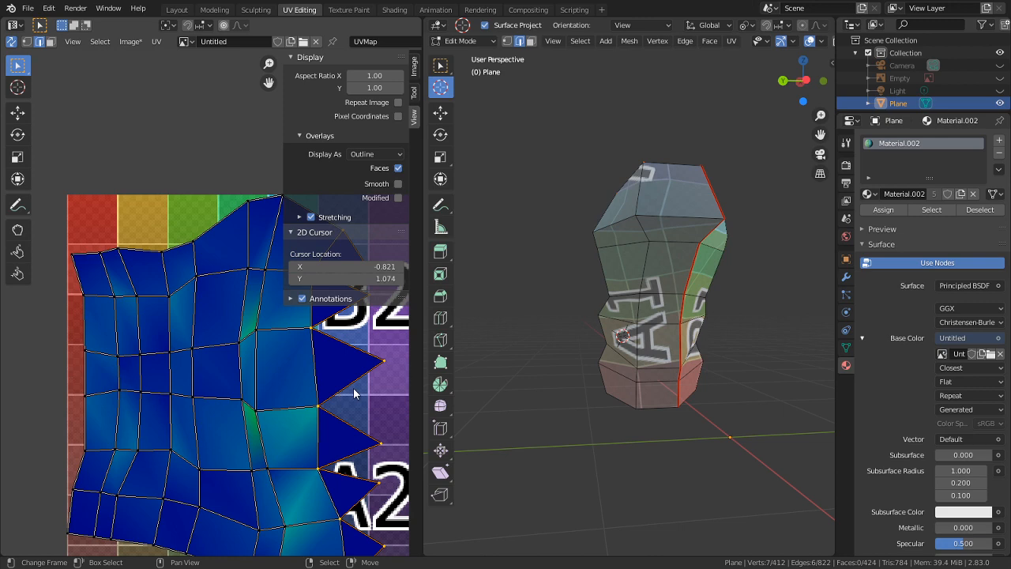
# - Reveal the rest of the body, clear the selection, and maximize the 3D viewport with both arms in view
pyautogui.moveTo(562, 370); pyautogui.dragTo(580, 380, button='middle')
pyautogui.hotkey('alt', 'h')
pyautogui.hotkey('alt', 'a')
pyautogui.scroll(-5, 703, 238)
pyautogui.moveTo(632, 276); pyautogui.dragTo(696, 279, button='middle')
pyautogui.hotkey('ctrl', 'space')
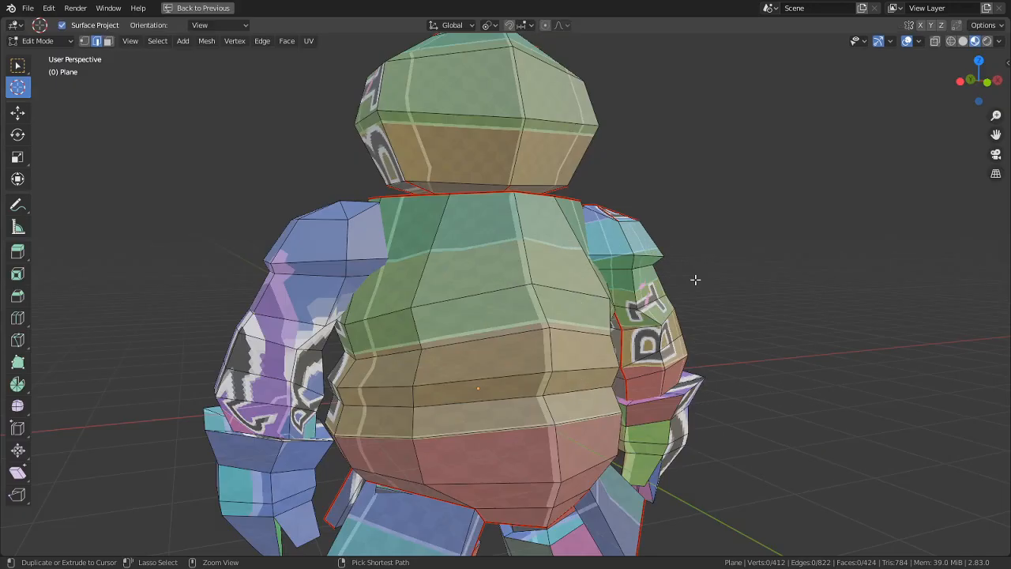
# - Try to symmetrize both arms with the rest of the body visible, using the +Y to -Y direction
pyautogui.press('l')
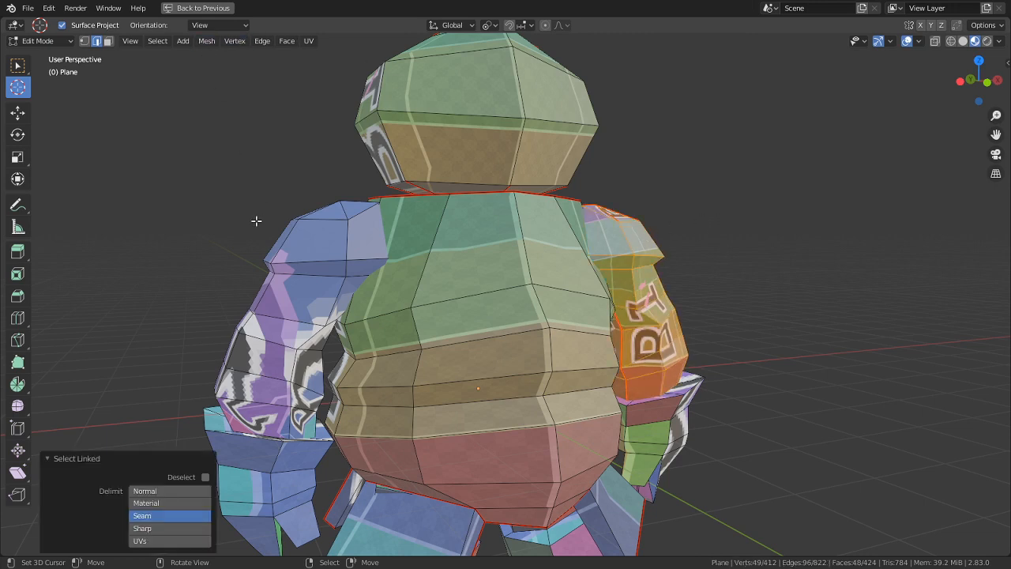
pyautogui.press('l')
pyautogui.press('q')
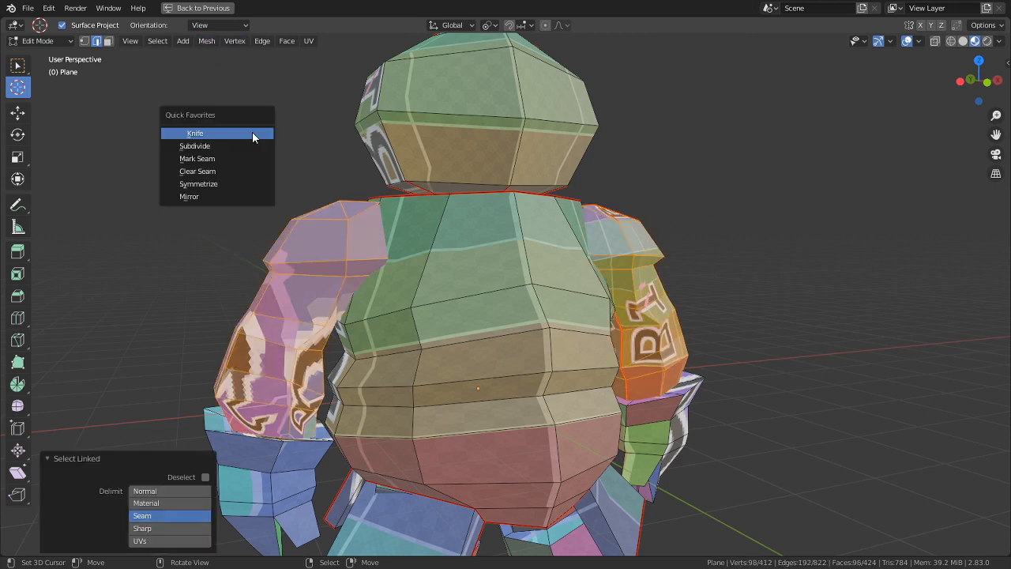
pyautogui.click(238, 186)
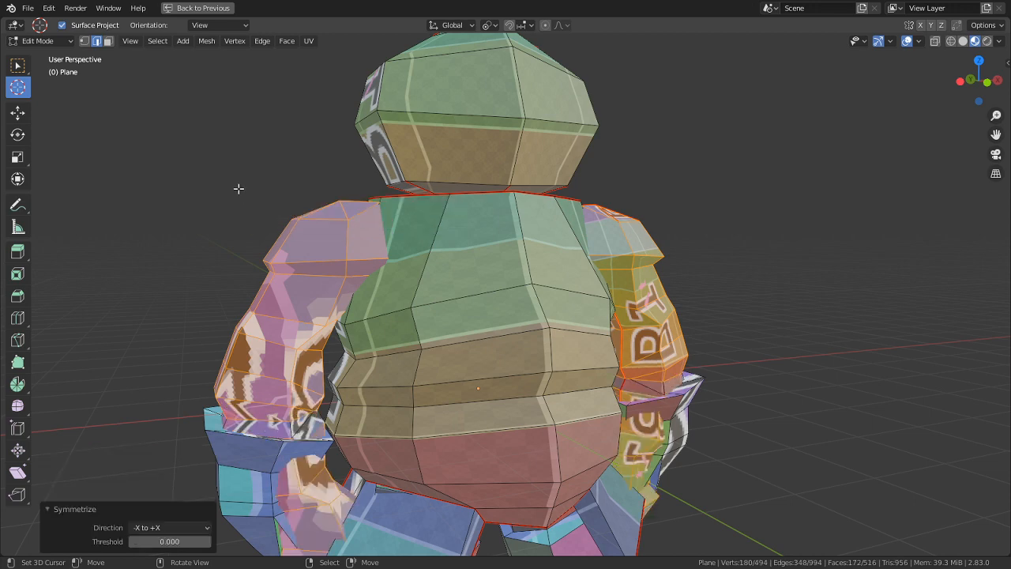
pyautogui.moveTo(257, 228); pyautogui.dragTo(296, 500, button='middle')
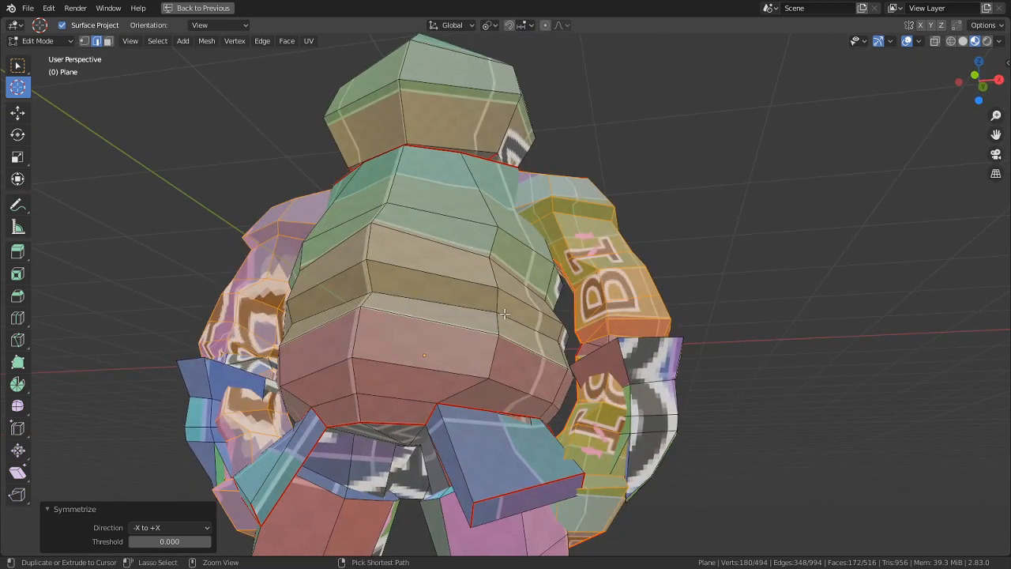
pyautogui.click(174, 527)
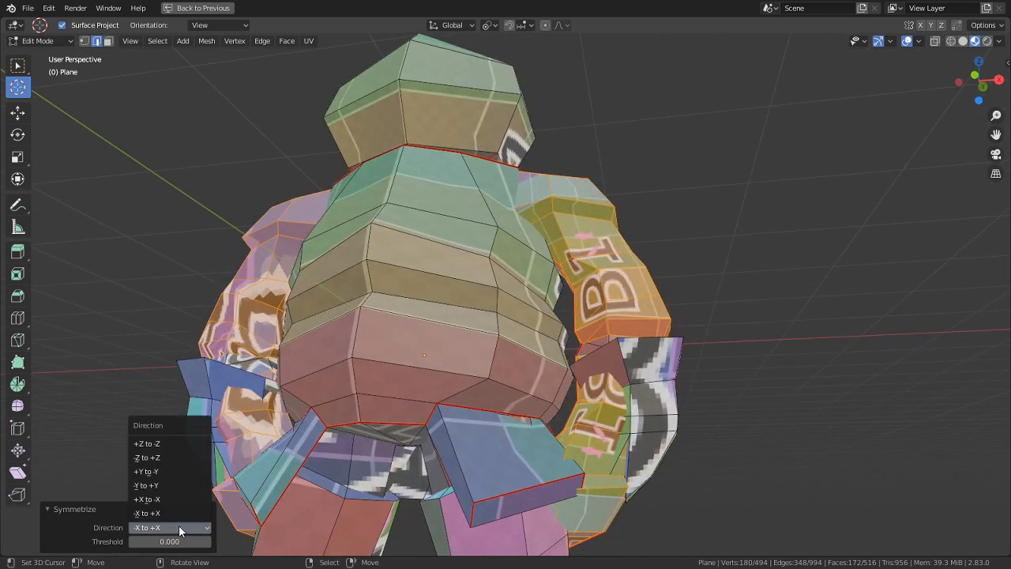
pyautogui.click(173, 471)
pyautogui.moveTo(374, 313); pyautogui.dragTo(484, 290, button='middle')
pyautogui.hotkey('ctrl', 'z')
pyautogui.rightClick(744, 242)
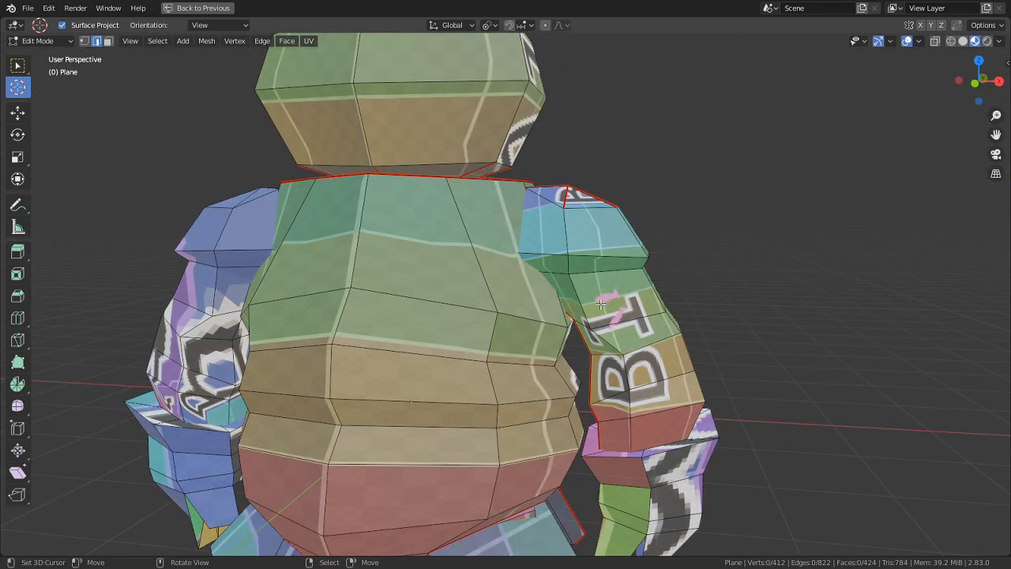
# - Select both arms up to their seams and hide the rest of the mesh
pyautogui.press('l')
pyautogui.press('l')
pyautogui.hotkey('shift', 'h')
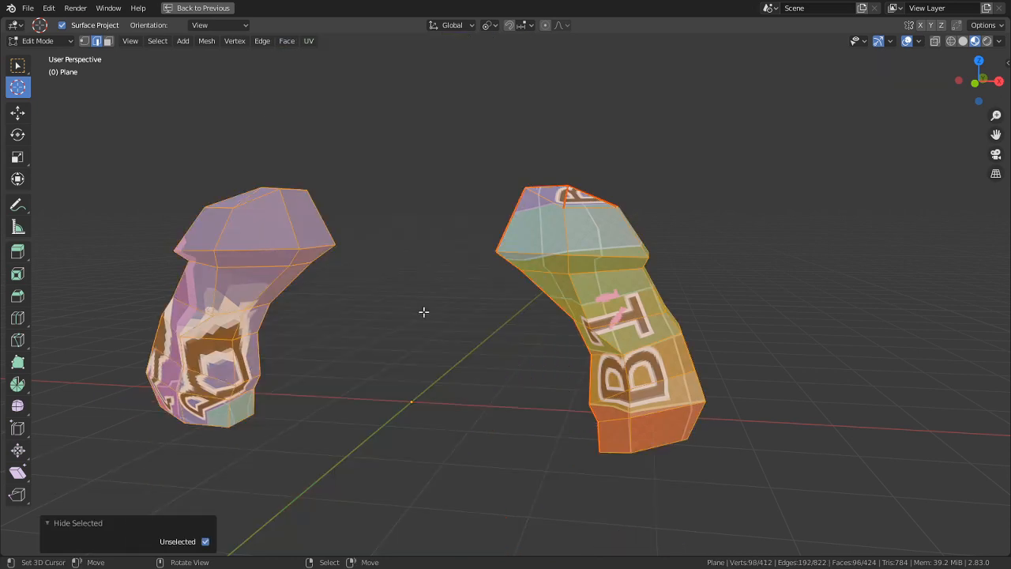
pyautogui.moveTo(430, 306); pyautogui.dragTo(463, 334, button='middle')
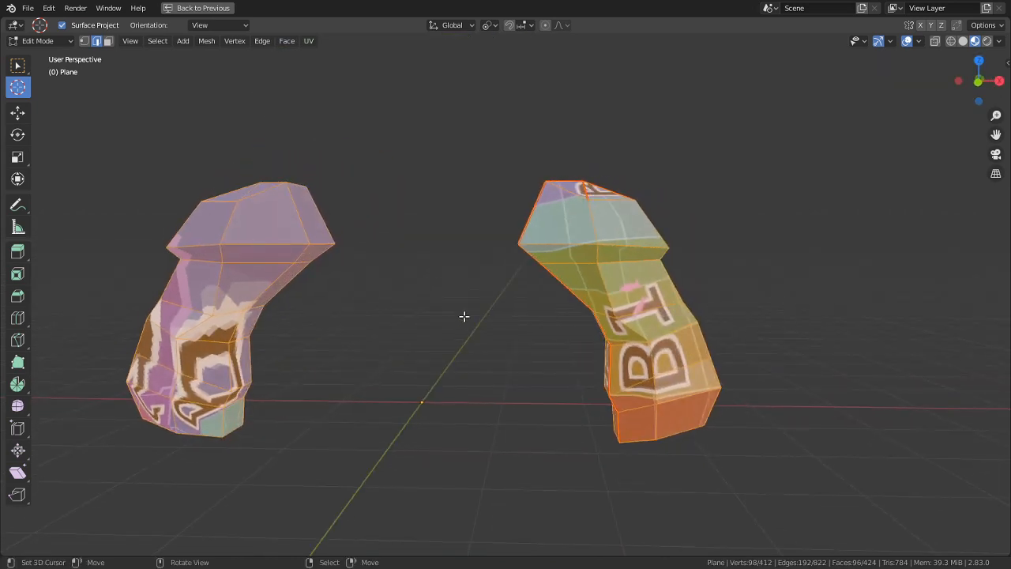
# - Symmetrize the two isolated arms and examine their caps and texture from several angles
pyautogui.click(204, 41)
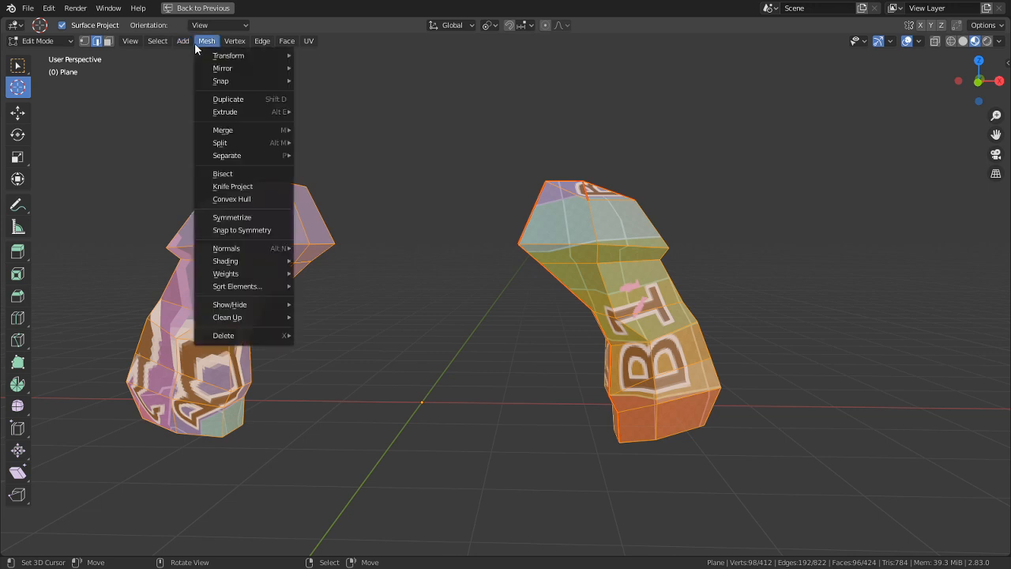
pyautogui.click(237, 217)
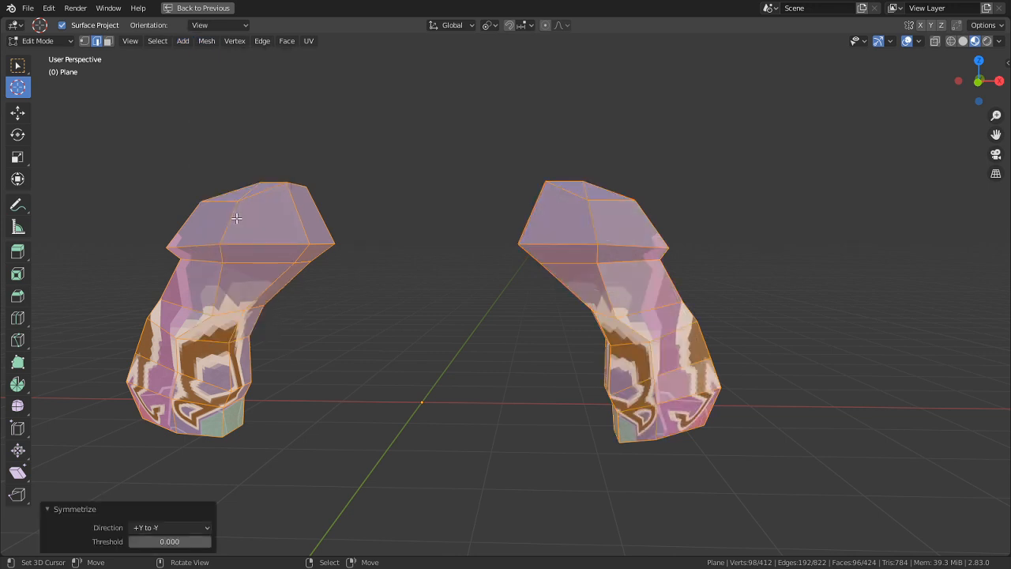
pyautogui.moveTo(340, 309); pyautogui.dragTo(496, 408, button='middle')
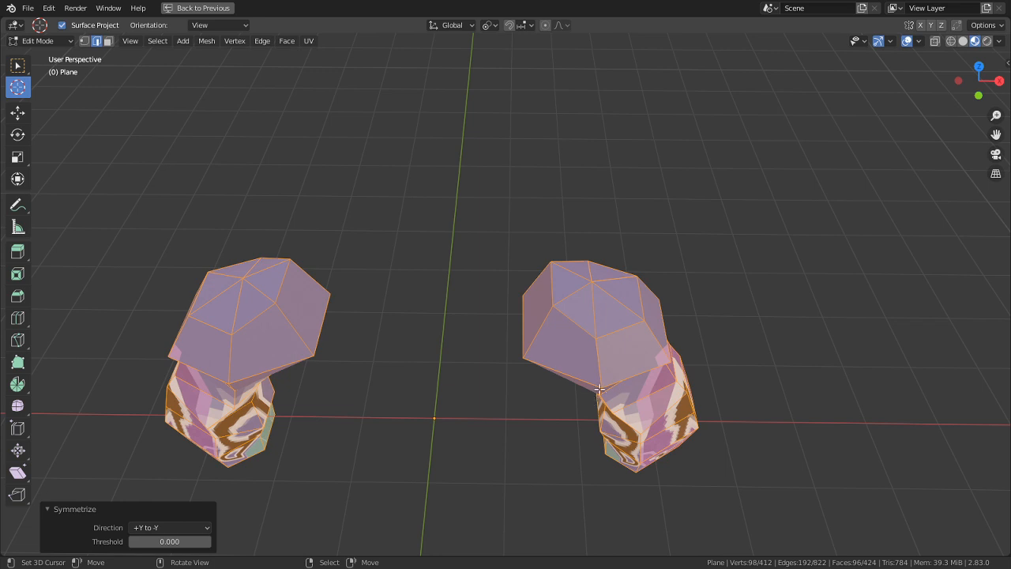
pyautogui.moveTo(432, 411); pyautogui.dragTo(471, 362, button='middle')
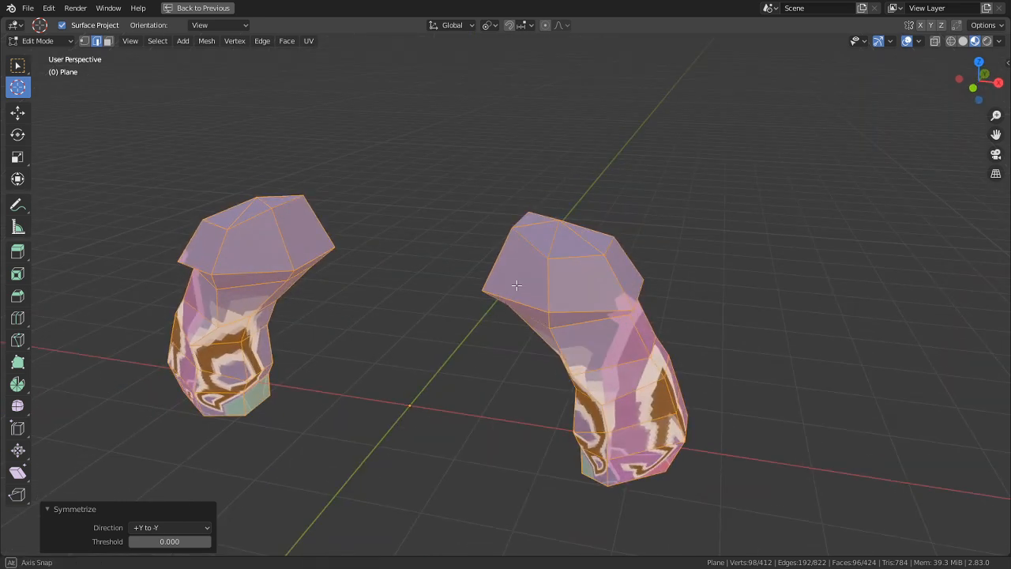
# - Try the -X to +X Symmetrize direction on the arms, examine the geometry, and return to +Y to -Y
pyautogui.click(169, 527)
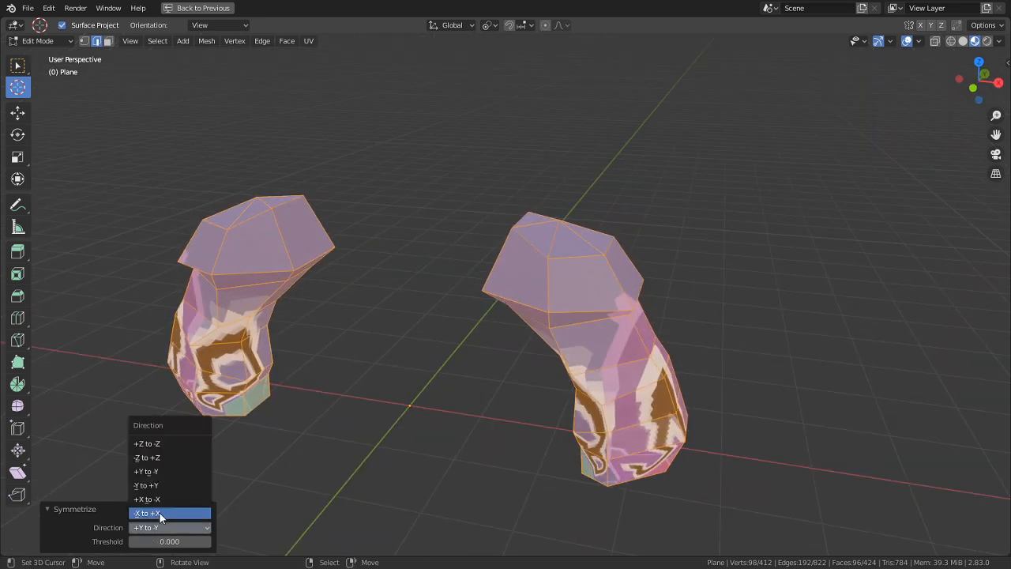
pyautogui.click(159, 513)
pyautogui.moveTo(302, 472); pyautogui.dragTo(483, 421, button='middle')
pyautogui.scroll(-3, 432, 405)
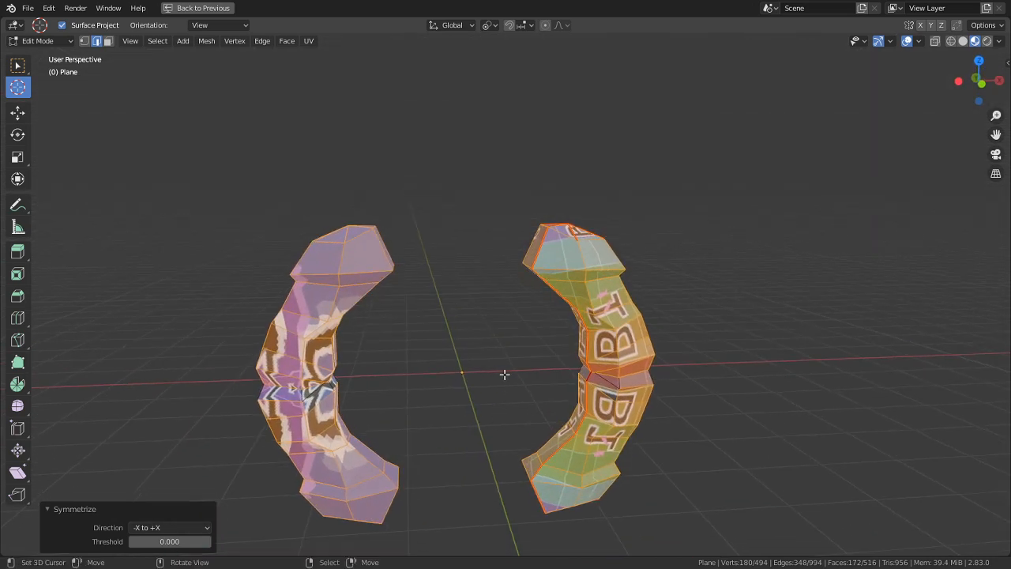
pyautogui.press('g')
pyautogui.press('z')
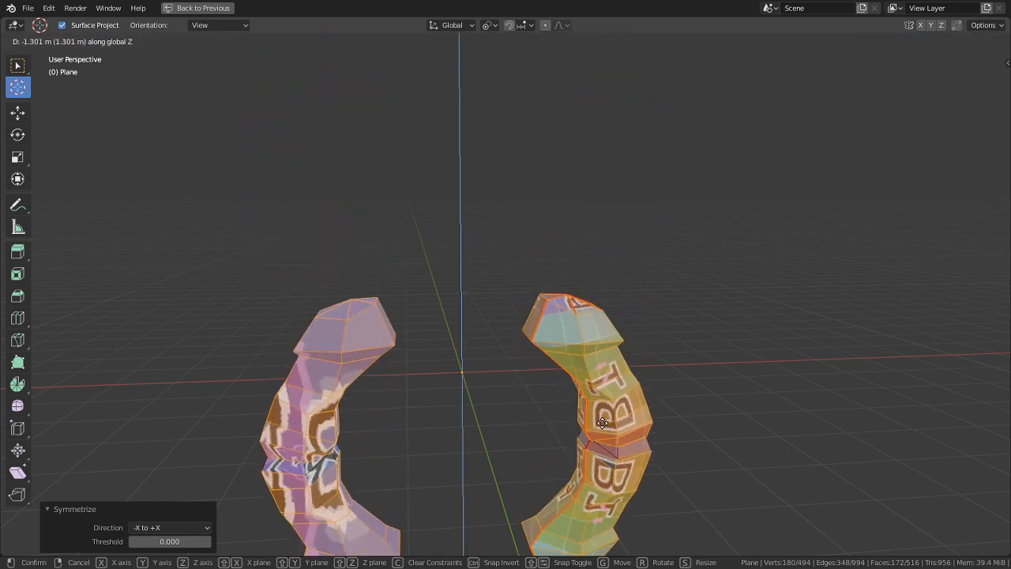
pyautogui.press('Escape')
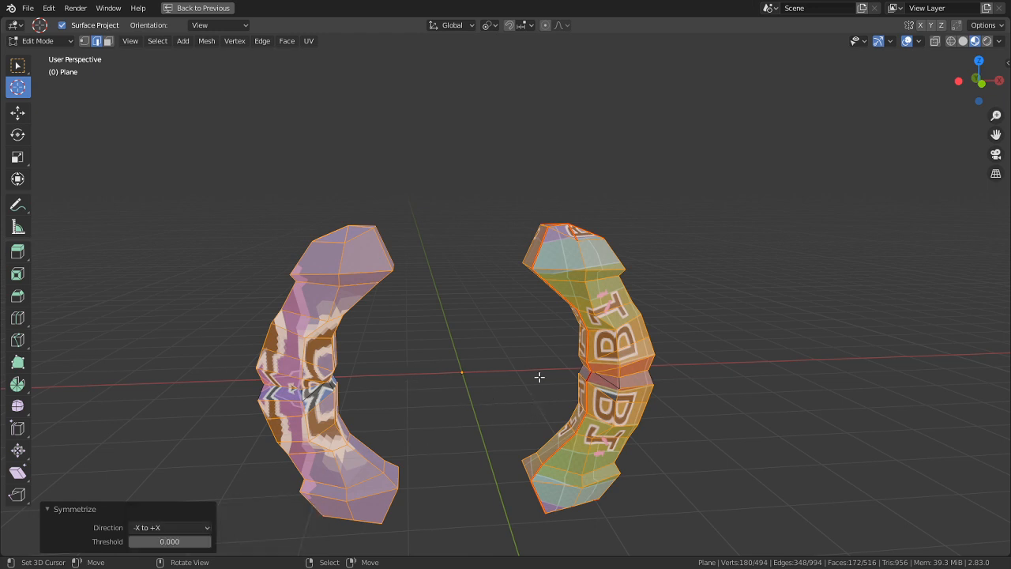
pyautogui.click(170, 527)
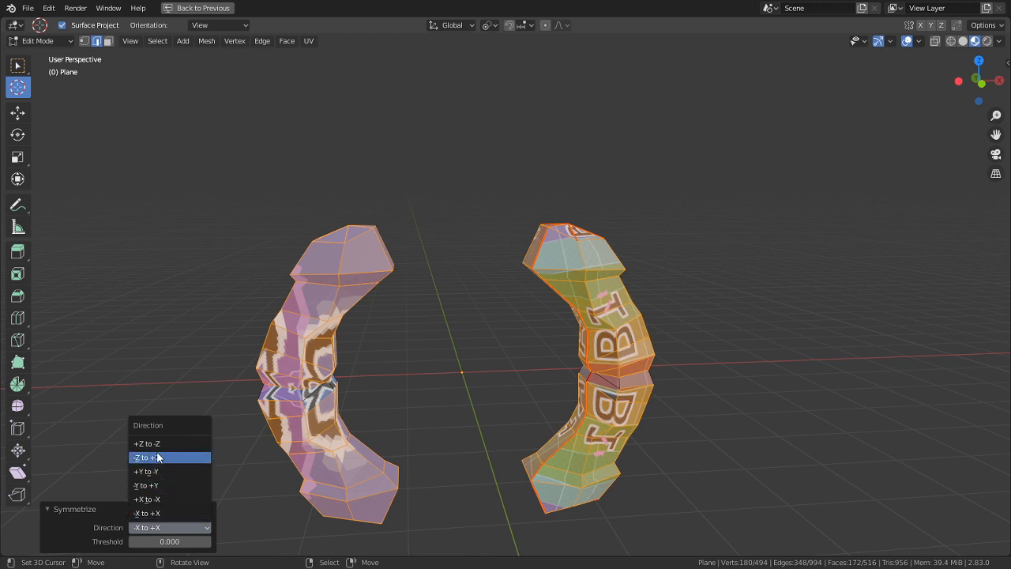
pyautogui.click(169, 474)
pyautogui.moveTo(542, 360); pyautogui.dragTo(458, 379, button='middle')
# - Set the Symmetrize direction to -Y to +Y and inspect the seams on both shoulder caps
pyautogui.click(163, 533)
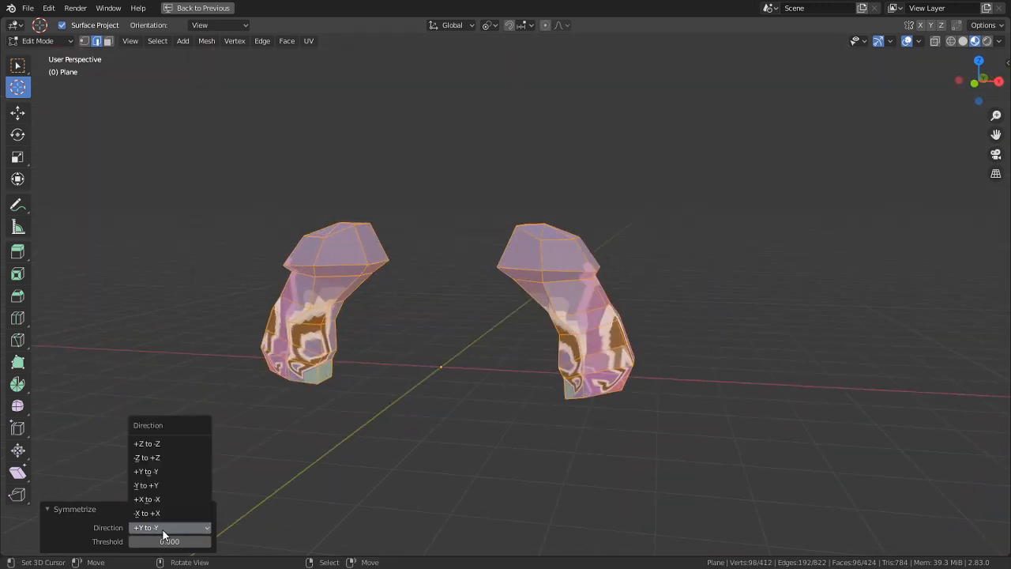
pyautogui.click(158, 485)
pyautogui.moveTo(345, 424); pyautogui.dragTo(463, 418, button='middle')
pyautogui.scroll(4, 463, 418)
pyautogui.moveTo(608, 374); pyautogui.dragTo(482, 433, button='middle')
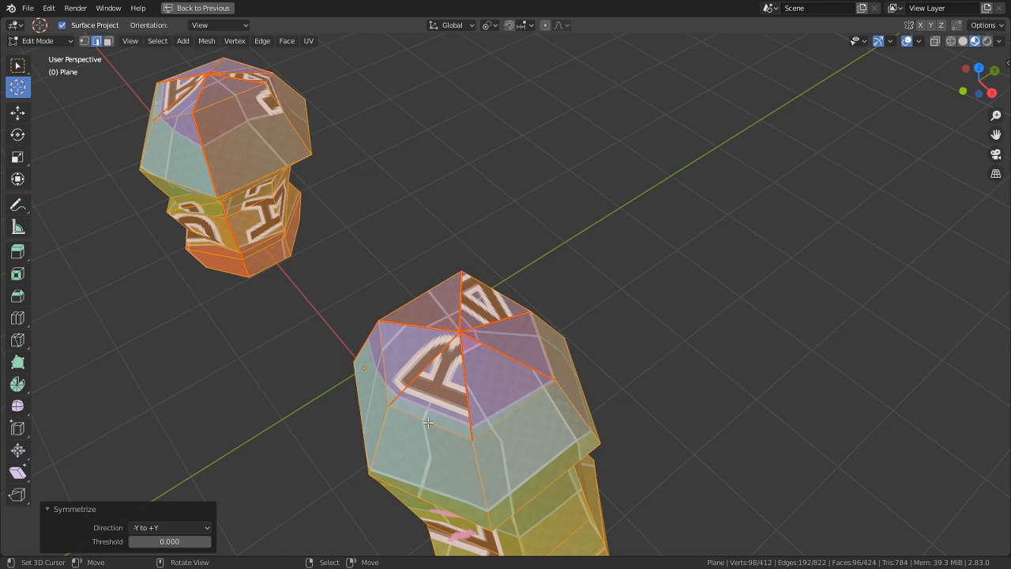
pyautogui.moveTo(496, 362); pyautogui.dragTo(463, 289, button='middle')
pyautogui.press('u')
pyautogui.press('Escape')
# - Add a plane to the mesh and set its size to 99 cm
pyautogui.hotkey('shift', 'a')
pyautogui.click(373, 311)
pyautogui.click(159, 436)
pyautogui.write('99')
pyautogui.write('cm')
pyautogui.press('Return')
pyautogui.scroll(-5, 395, 366)
pyautogui.moveTo(409, 361); pyautogui.dragTo(522, 426, button='middle')
pyautogui.scroll(-4, 523, 426)
pyautogui.keyDown('alt'); pyautogui.middleClick(740, 239); pyautogui.keyUp('alt')
pyautogui.scroll(5, 672, 286)
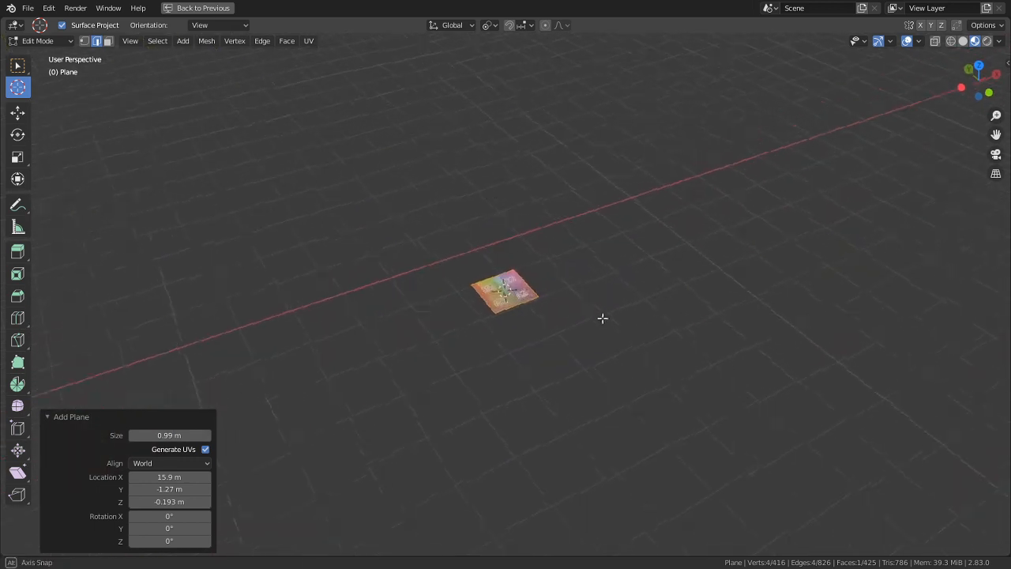
pyautogui.moveTo(611, 318); pyautogui.dragTo(542, 308, button='middle')
pyautogui.scroll(-3, 553, 336)
# - Stretch the added plane along the X axis, undo the scaling, and delete the plane
pyautogui.press('s')
pyautogui.press('x')
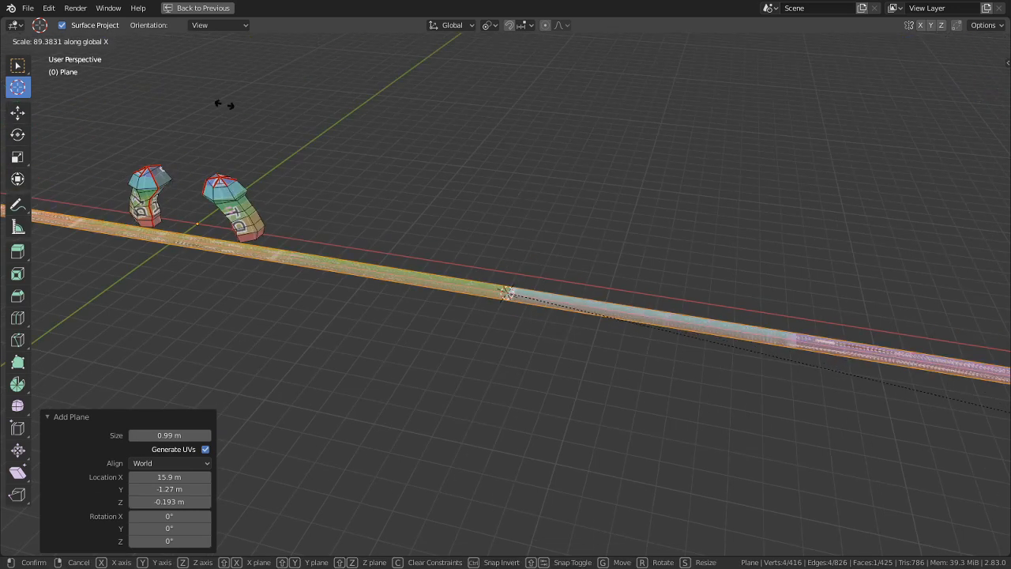
pyautogui.click(869, 297)
pyautogui.moveTo(734, 281); pyautogui.dragTo(657, 242, button='middle')
pyautogui.hotkey('ctrl', 'z')
pyautogui.press('x')
pyautogui.click(420, 243)
# - Return to the arms, reveal the hidden body parts in Edit Mode, and clear the selection
pyautogui.scroll(6, 319, 229)
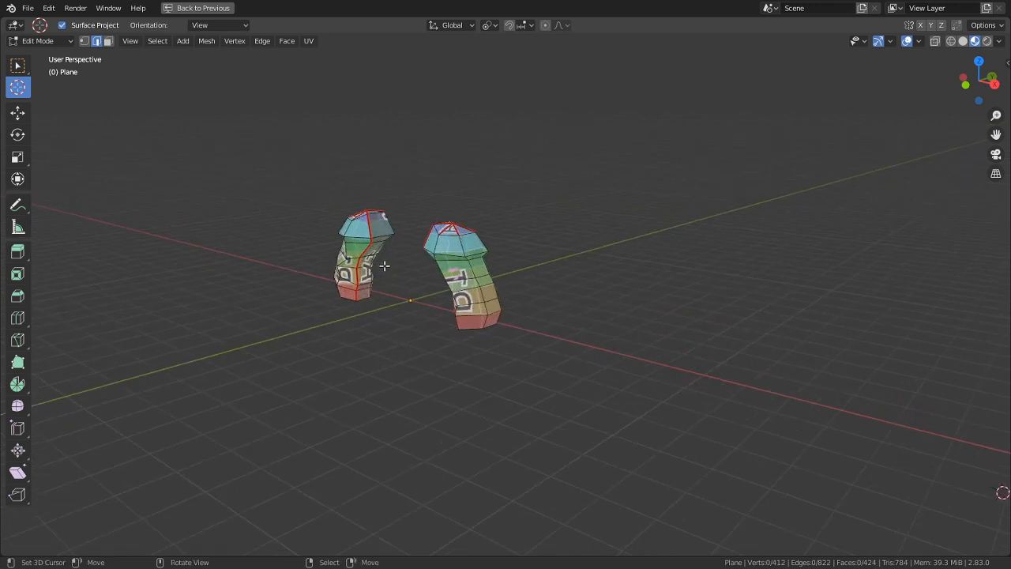
pyautogui.scroll(5, 417, 279)
pyautogui.press('Tab')
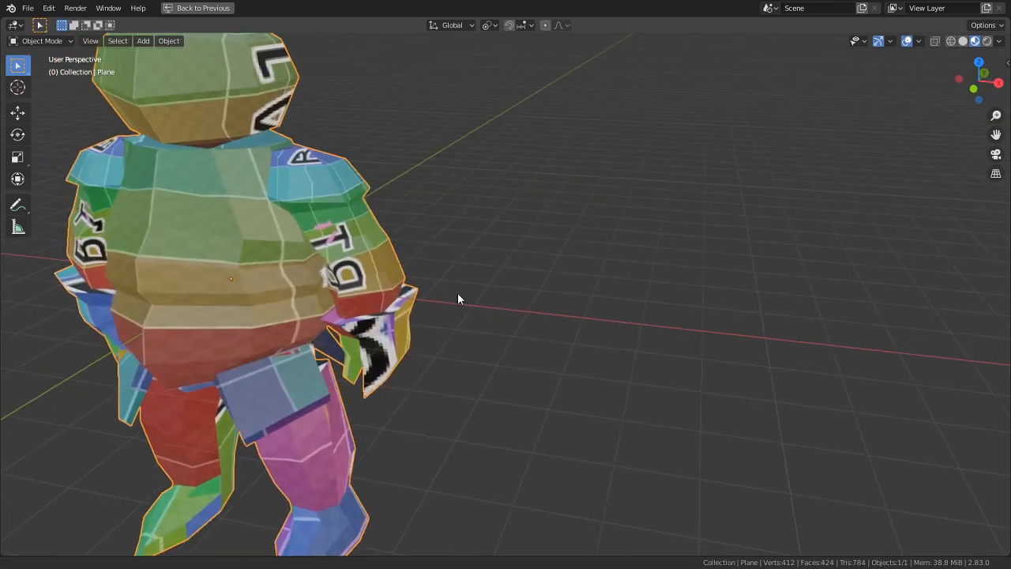
pyautogui.press('Tab')
pyautogui.press('Tab')
pyautogui.press('Tab')
pyautogui.hotkey('alt', 'h')
pyautogui.hotkey('alt', 'a')
# - Isolate the hand on the +X side and examine its wrist faces from several angles
pyautogui.press('l')
pyautogui.hotkey('ctrl', 'Tab')
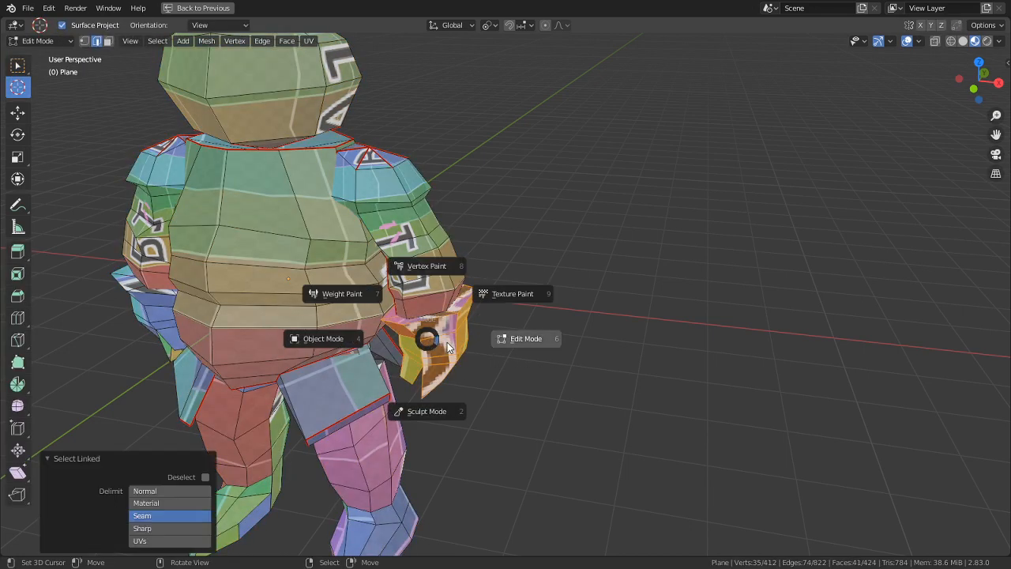
pyautogui.hotkey('ctrl', 'Tab')
pyautogui.press('Escape')
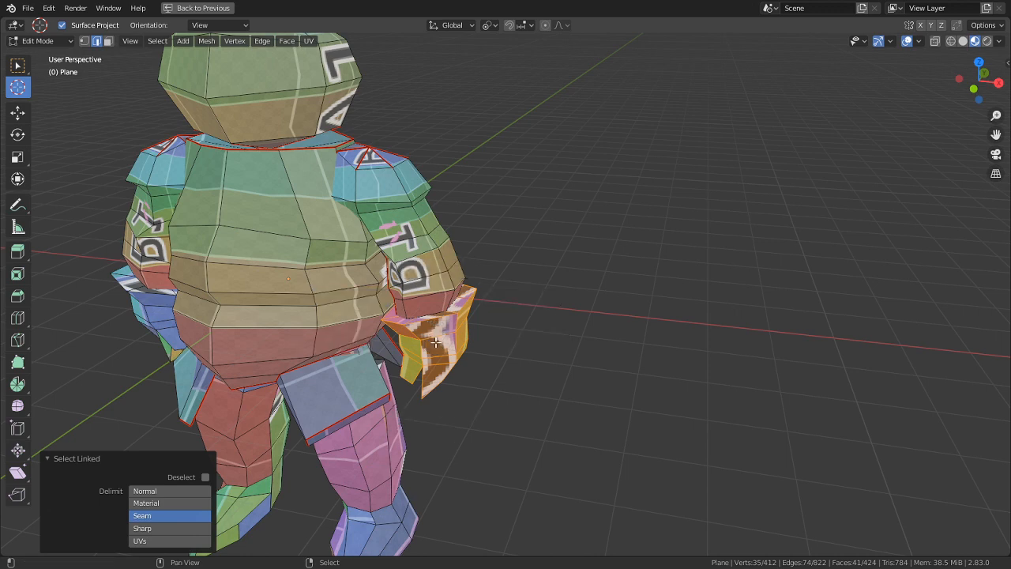
pyautogui.hotkey('shift', 'h')
pyautogui.moveTo(436, 348); pyautogui.dragTo(465, 325, button='middle')
pyautogui.keyDown('shift'); pyautogui.moveTo(244, 441); pyautogui.dragTo(311, 397, button='middle'); pyautogui.keyUp('shift')
pyautogui.scroll(1, 311, 398)
pyautogui.keyDown('alt'); pyautogui.middleClick(232, 403); pyautogui.keyUp('alt')
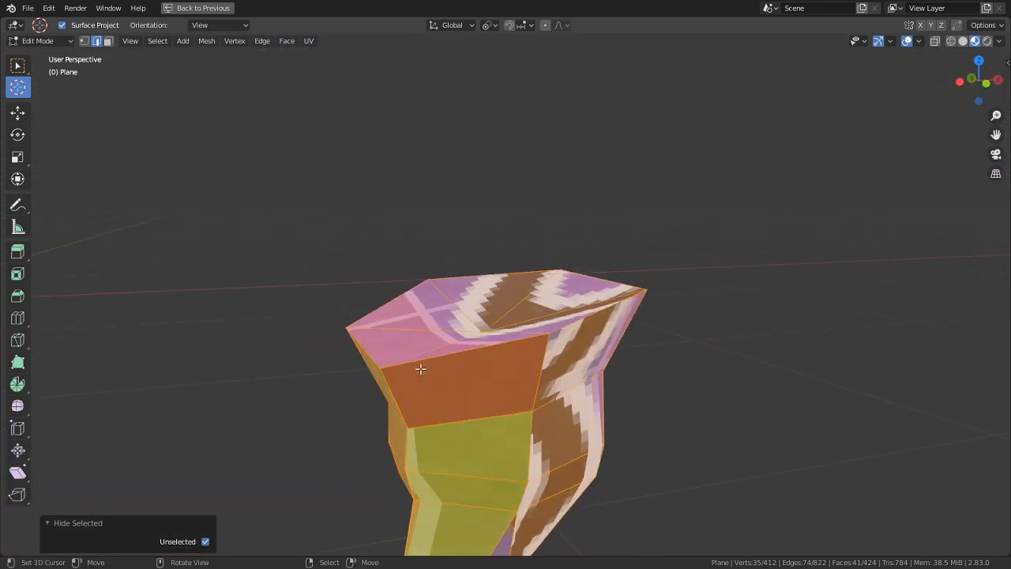
pyautogui.moveTo(567, 348); pyautogui.dragTo(641, 316, button='middle')
pyautogui.moveTo(313, 314); pyautogui.dragTo(470, 308, button='middle')
# - Reveal the body to compare the wrist with the arm's end, switch to face selection, and isolate the hand again
pyautogui.hotkey('alt', 'h')
pyautogui.moveTo(579, 294); pyautogui.dragTo(483, 273, button='middle')
pyautogui.click(542, 317)
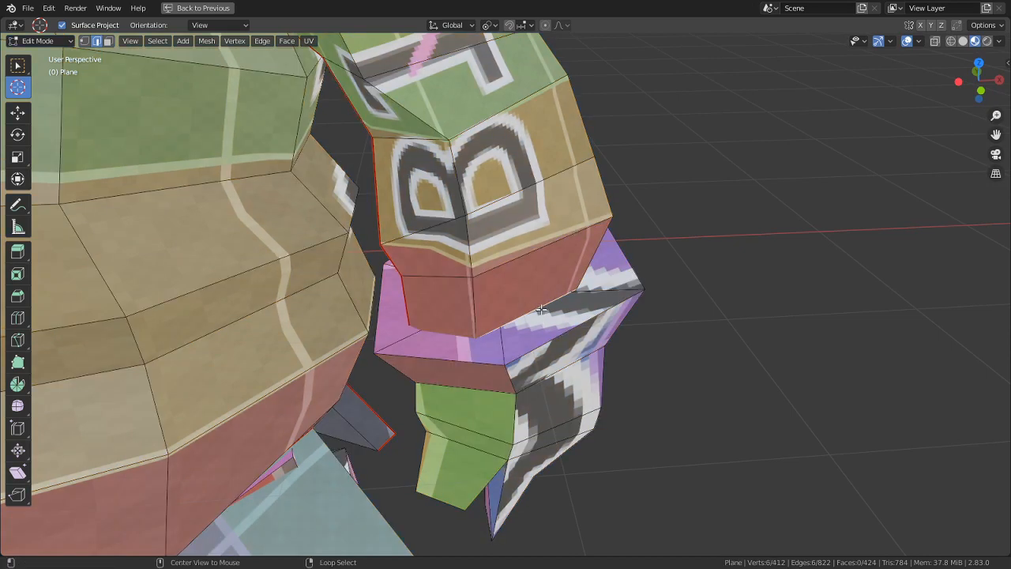
pyautogui.press('3')
pyautogui.click(549, 319)
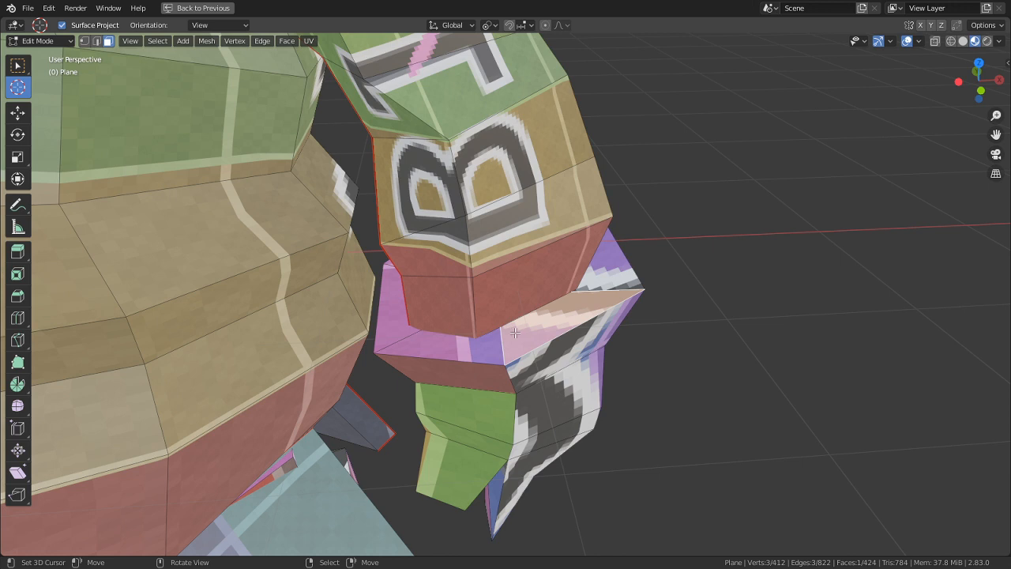
pyautogui.press('l')
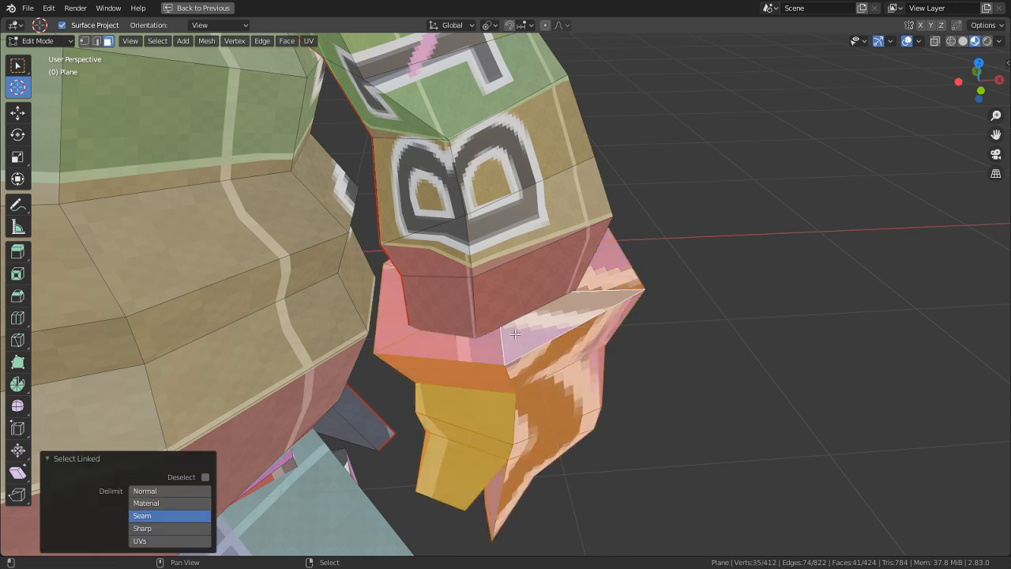
pyautogui.hotkey('shift', 'h')
# - Select the six faces capping the hand at the wrist and delete them
pyautogui.hotkey('alt', 'a')
pyautogui.press('c')
pyautogui.moveTo(591, 265); pyautogui.dragTo(458, 292)
pyautogui.rightClick(474, 294)
pyautogui.press('x')
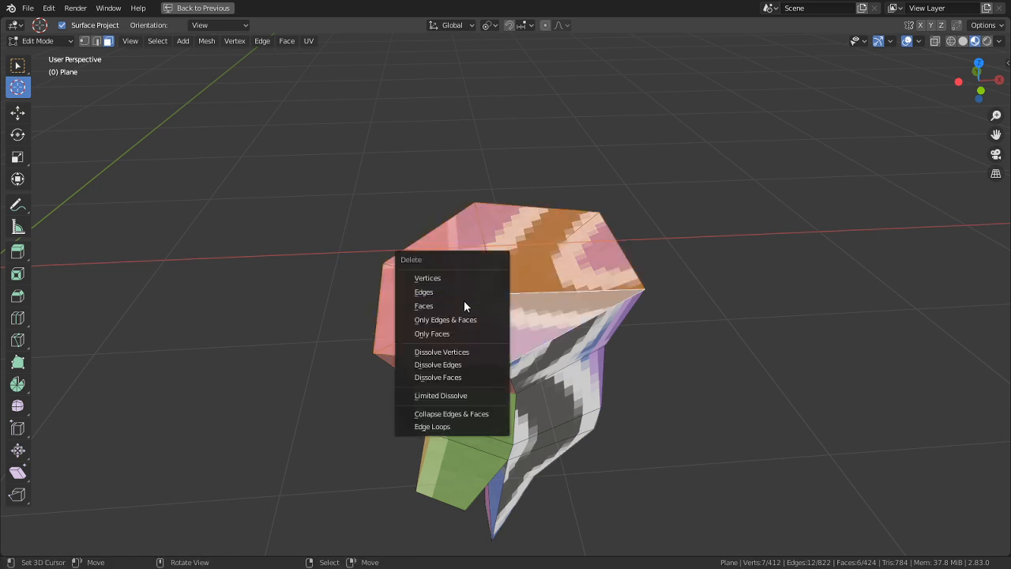
pyautogui.click(463, 303)
# - Reveal the body, select the arm's lower edge loop and the hand's open rim, and bridge the two loops
pyautogui.hotkey('alt', 'h')
pyautogui.hotkey('alt', 'a')
pyautogui.press('a')
pyautogui.hotkey('alt', 'a')
pyautogui.press('2')
pyautogui.keyDown('alt'); pyautogui.click(526, 301); pyautogui.keyUp('alt')
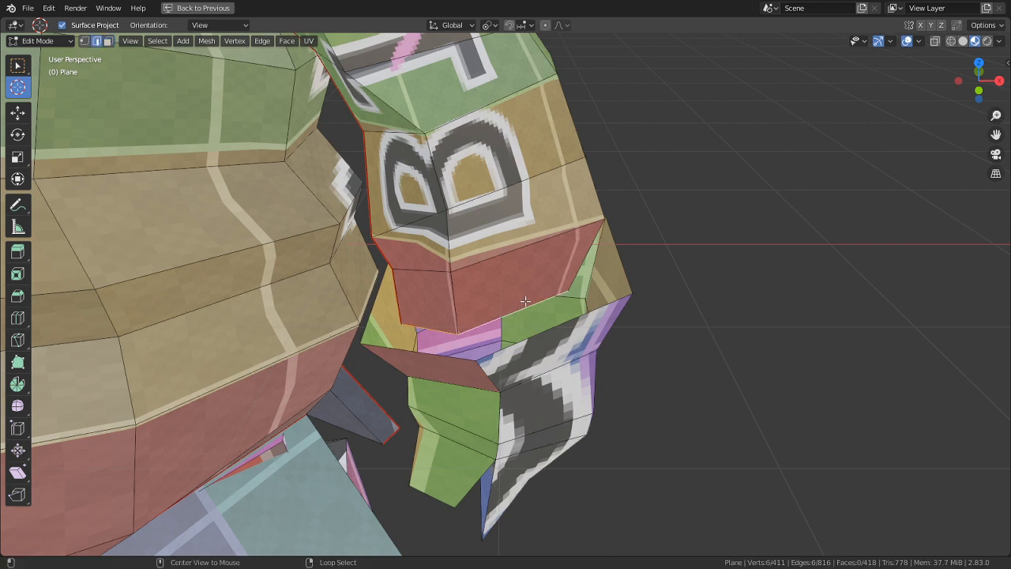
pyautogui.keyDown('alt'); pyautogui.keyDown('shift'); pyautogui.click(541, 340); pyautogui.keyUp('shift'); pyautogui.keyUp('alt')
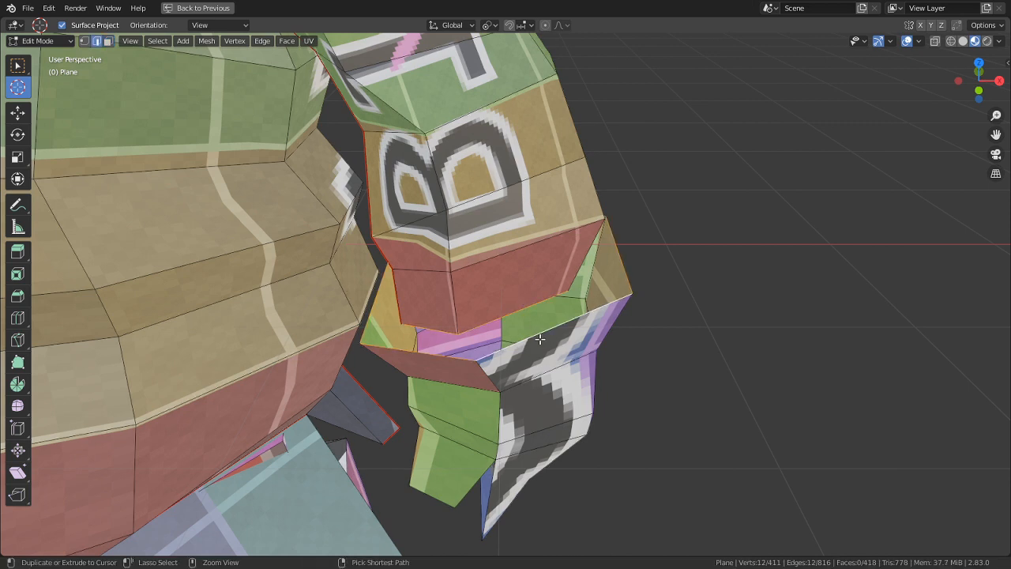
pyautogui.hotkey('ctrl', 'e')
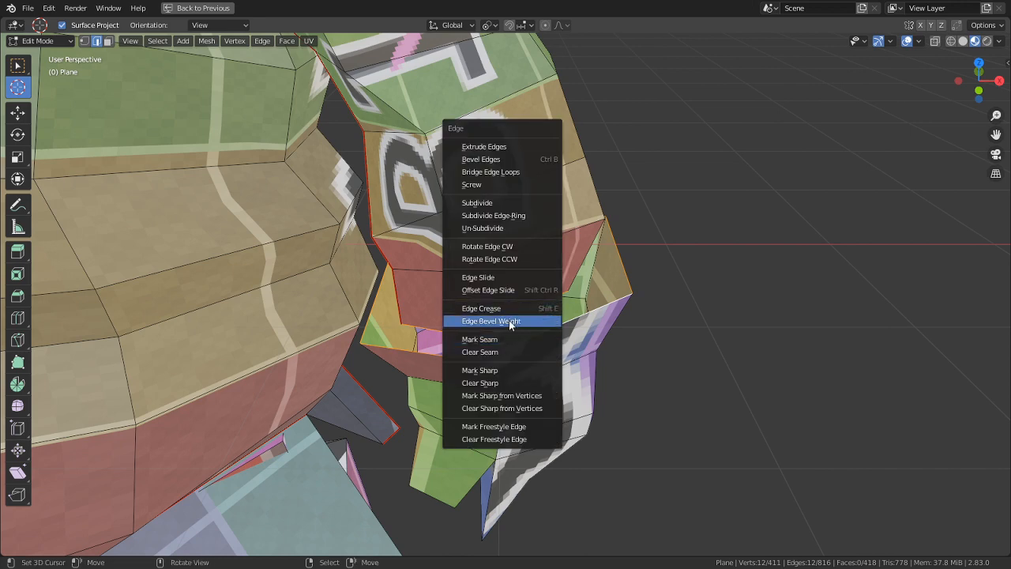
pyautogui.click(488, 174)
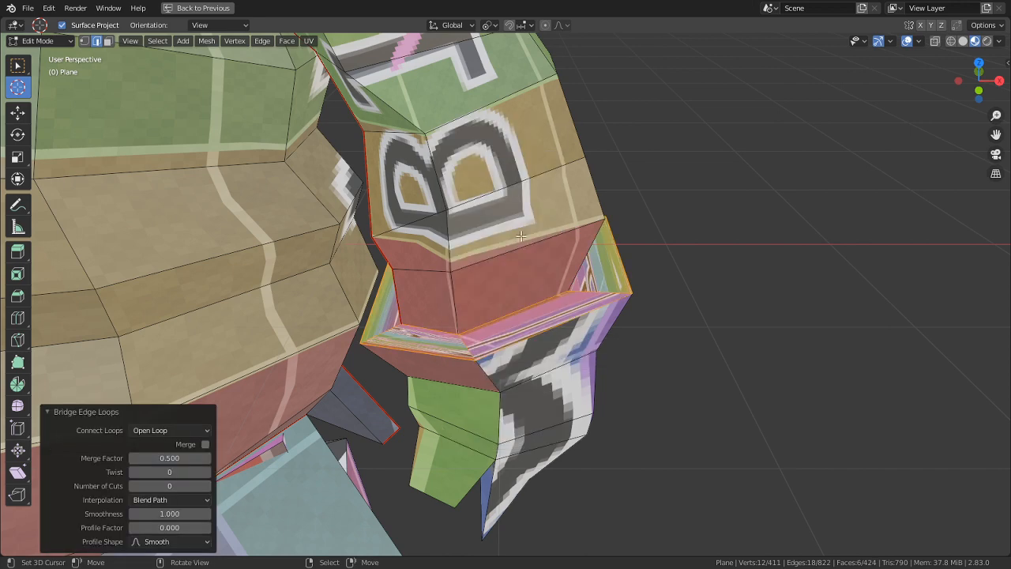
# - Select the edge loop where the +X arm meets the bridged hand and mark it as a seam
pyautogui.click(740, 394)
pyautogui.moveTo(688, 394); pyautogui.dragTo(448, 309, button='middle')
pyautogui.keyDown('alt'); pyautogui.click(448, 309); pyautogui.keyUp('alt')
pyautogui.hotkey('ctrl', 'e')
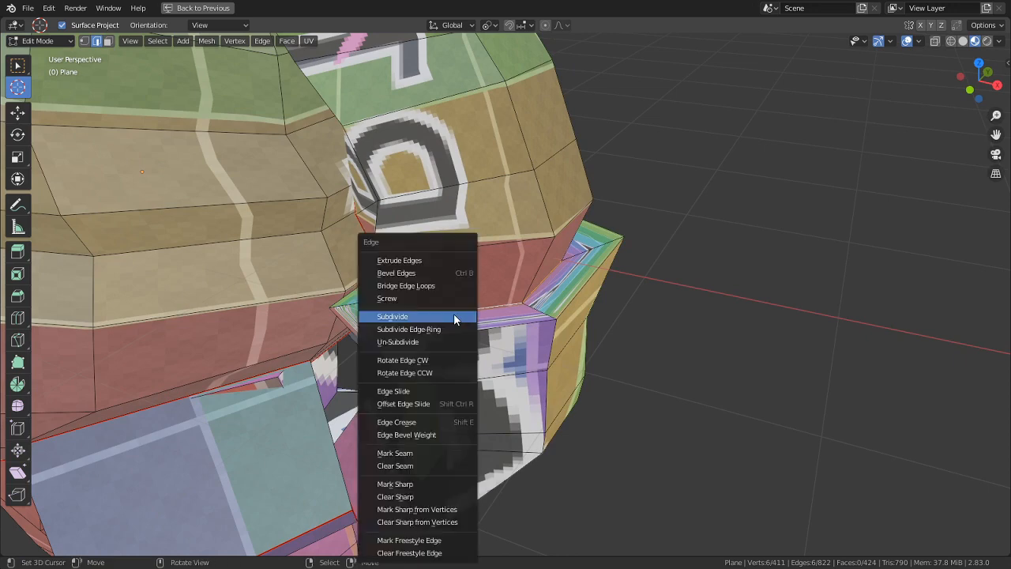
pyautogui.click(439, 449)
# - Switch to face selection, select the linked hand on the -X side up to its seams, and hide everything else
pyautogui.moveTo(438, 450); pyautogui.dragTo(176, 425, button='middle')
pyautogui.press('3')
pyautogui.click(172, 418)
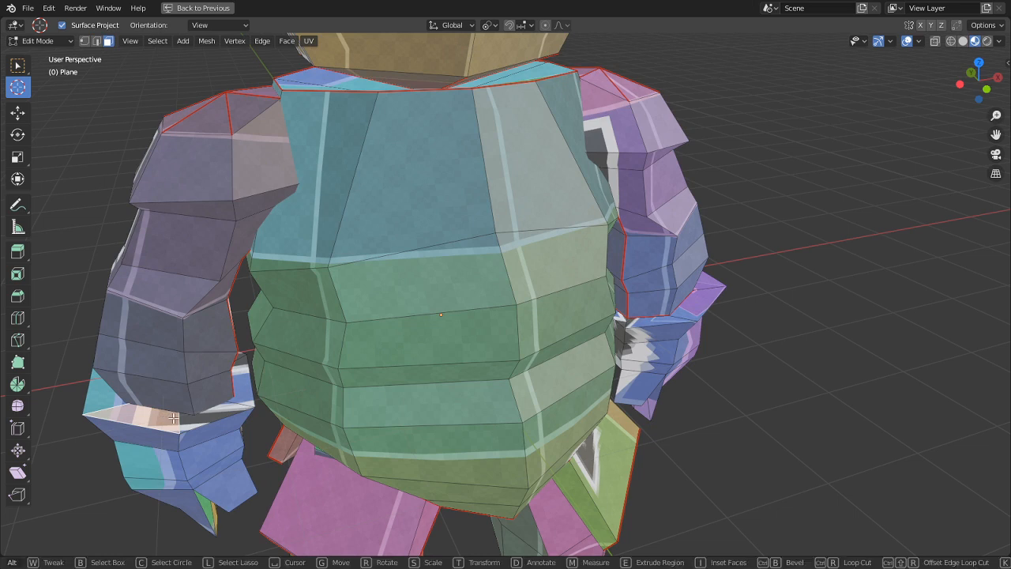
pyautogui.press('b')
pyautogui.click(189, 457)
pyautogui.hotkey('ctrl', 'l')
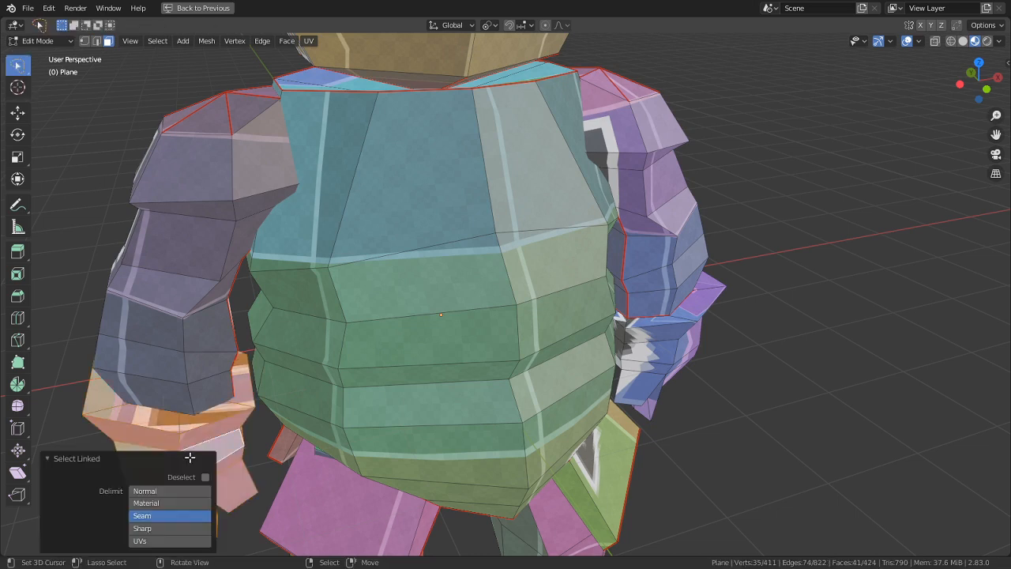
pyautogui.hotkey('shift', 'h')
# - Delete the centre vertex of the isolated hand's wrist cap to open the wrist
pyautogui.click(183, 398)
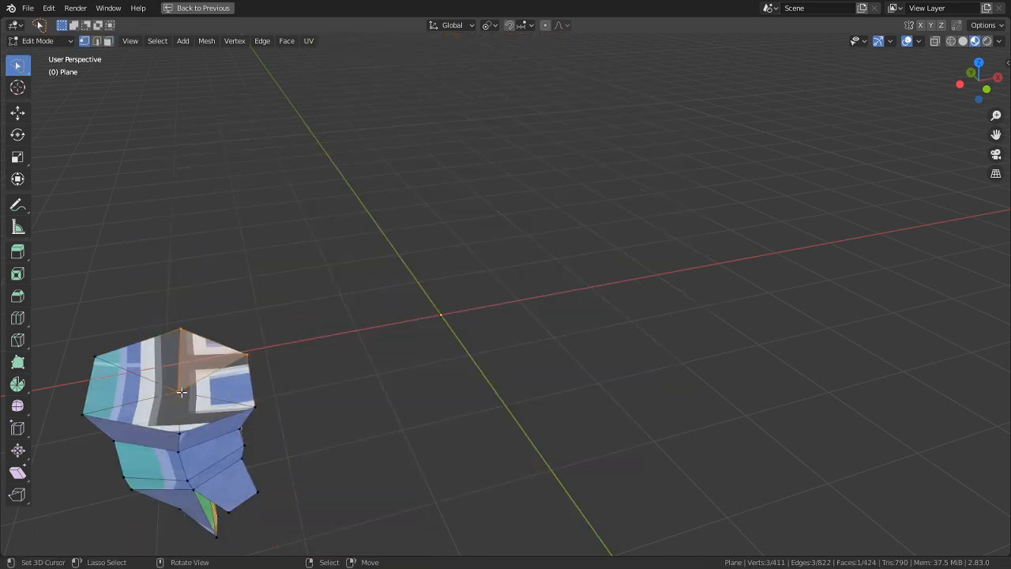
pyautogui.click(182, 392)
pyautogui.press('x')
pyautogui.click(154, 365)
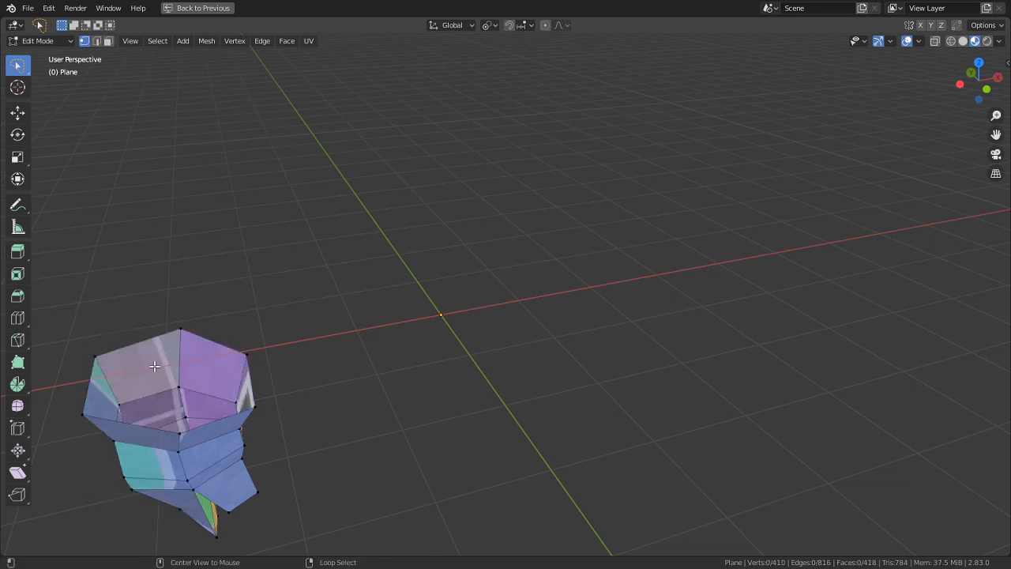
# - Reveal the body, select the -X arm's lower edge loop and the hand's open rim, and bridge the two loops
pyautogui.hotkey('alt', 'h')
pyautogui.press('Tab')
pyautogui.press('Tab')
pyautogui.press('2')
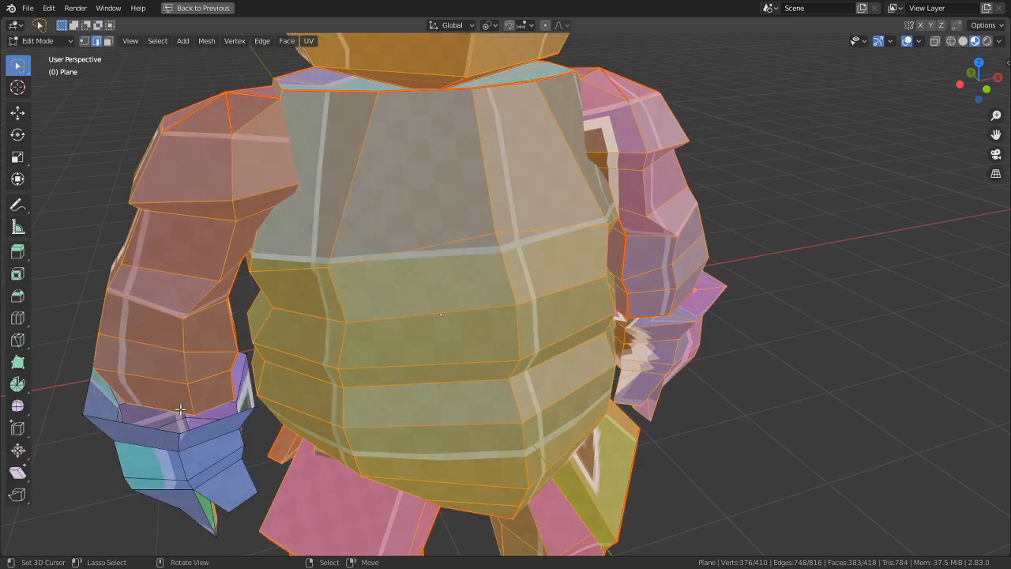
pyautogui.hotkey('alt', 'a')
pyautogui.keyDown('alt'); pyautogui.click(162, 433); pyautogui.keyUp('alt')
pyautogui.hotkey('ctrl', 'e')
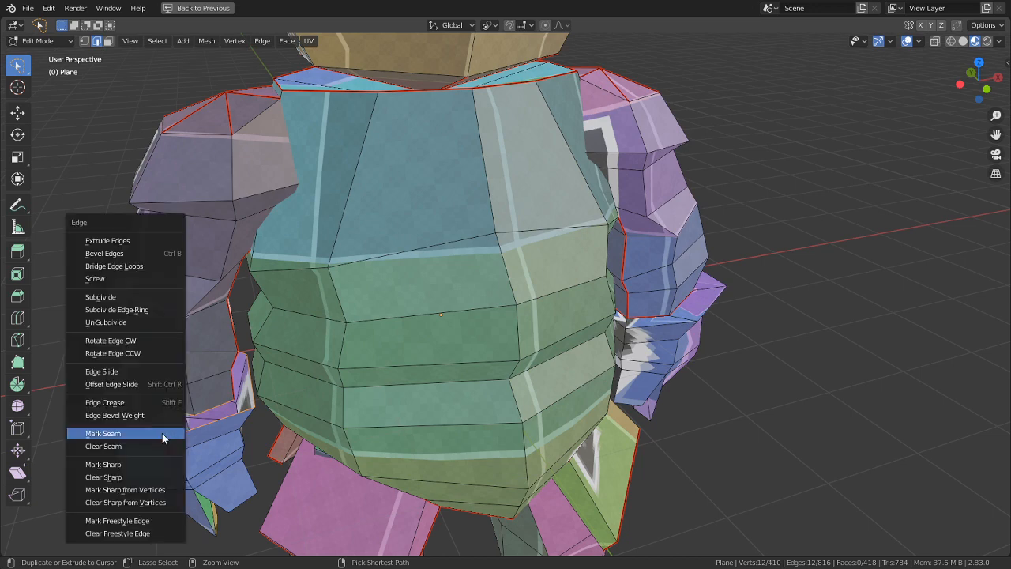
pyautogui.click(142, 266)
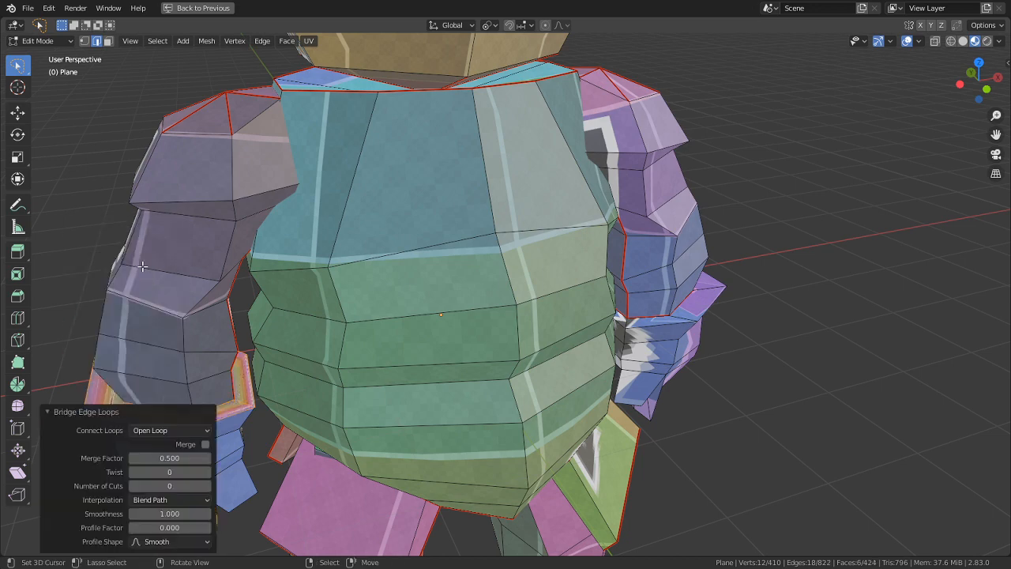
# - Mark the loop between the -X arm's end and the bridged faces as a seam, and clear the selection
pyautogui.press('Tab')
pyautogui.press('Tab')
pyautogui.keyDown('alt'); pyautogui.rightClick(207, 408); pyautogui.keyUp('alt')
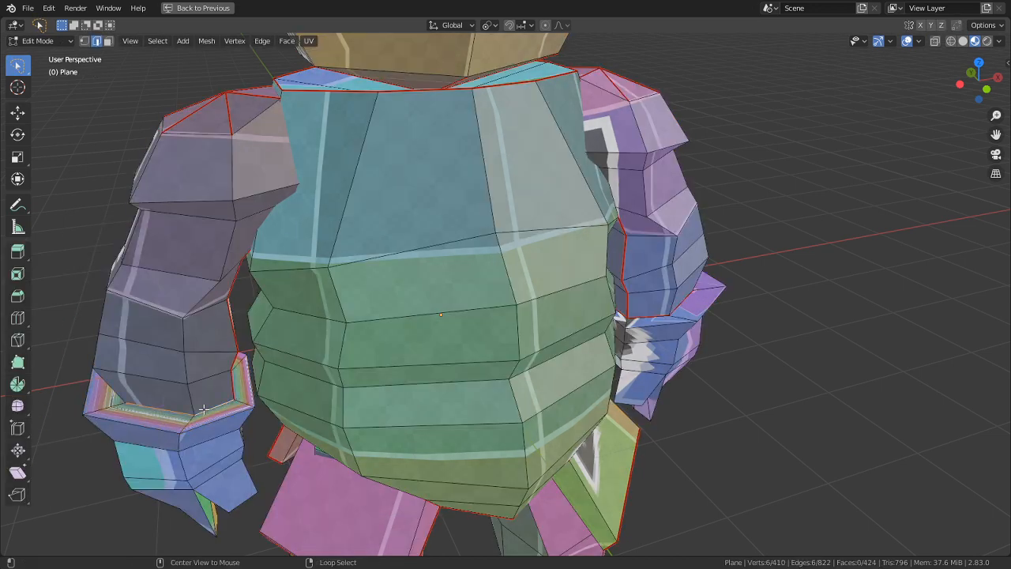
pyautogui.hotkey('ctrl', 'e')
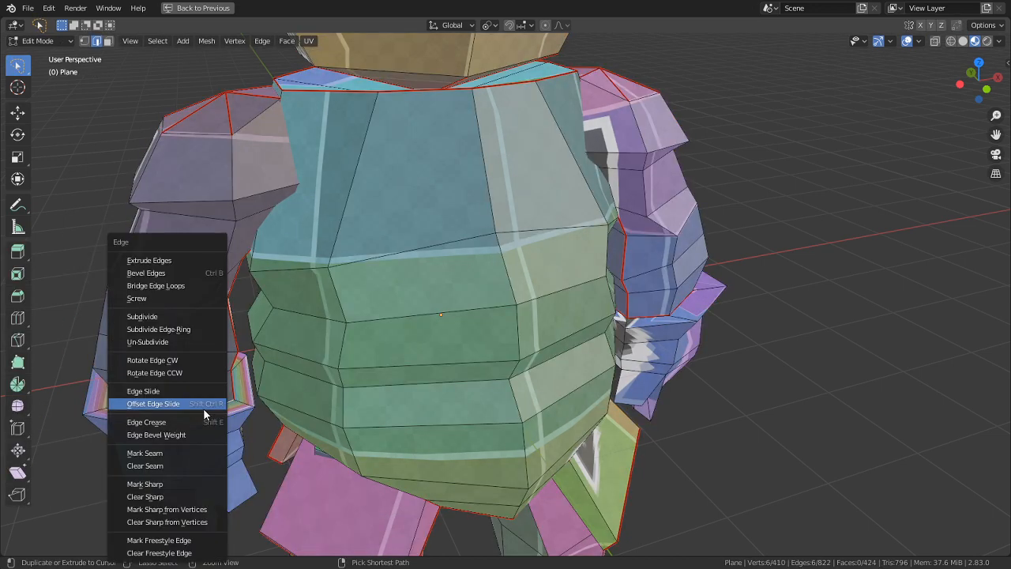
pyautogui.click(158, 452)
pyautogui.hotkey('alt', 'a')
# - Select the linked hand on the +X side up to its seams and isolate it by hiding the rest of the body
pyautogui.scroll(4, 811, 327)
pyautogui.moveTo(821, 369); pyautogui.dragTo(731, 371, button='middle')
pyautogui.press('l')
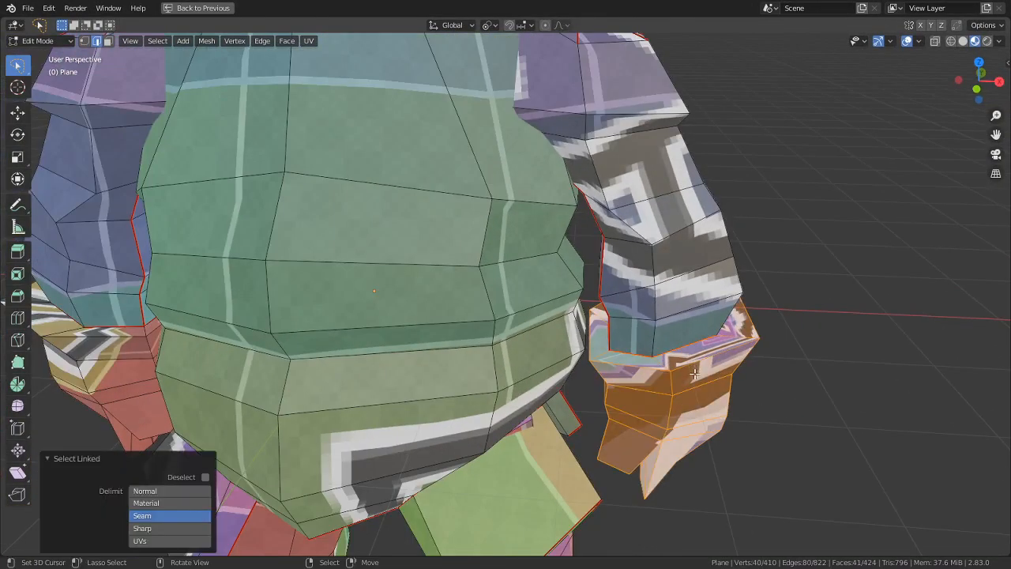
pyautogui.hotkey('ctrl', 'space')
pyautogui.click(779, 381)
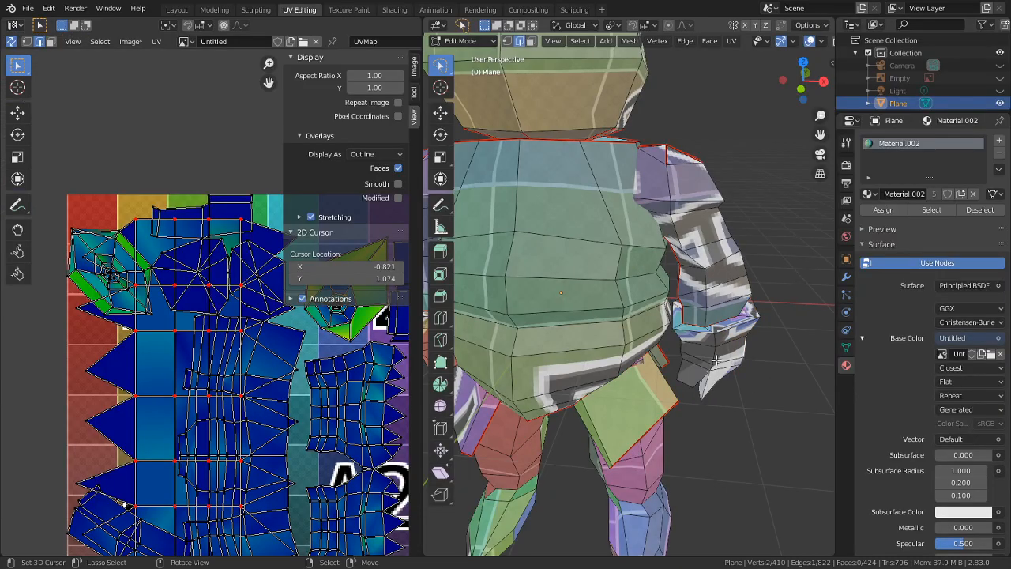
pyautogui.press('l')
pyautogui.hotkey('shift', 'h')
pyautogui.hotkey('ctrl', 'space')
pyautogui.scroll(4, 759, 388)
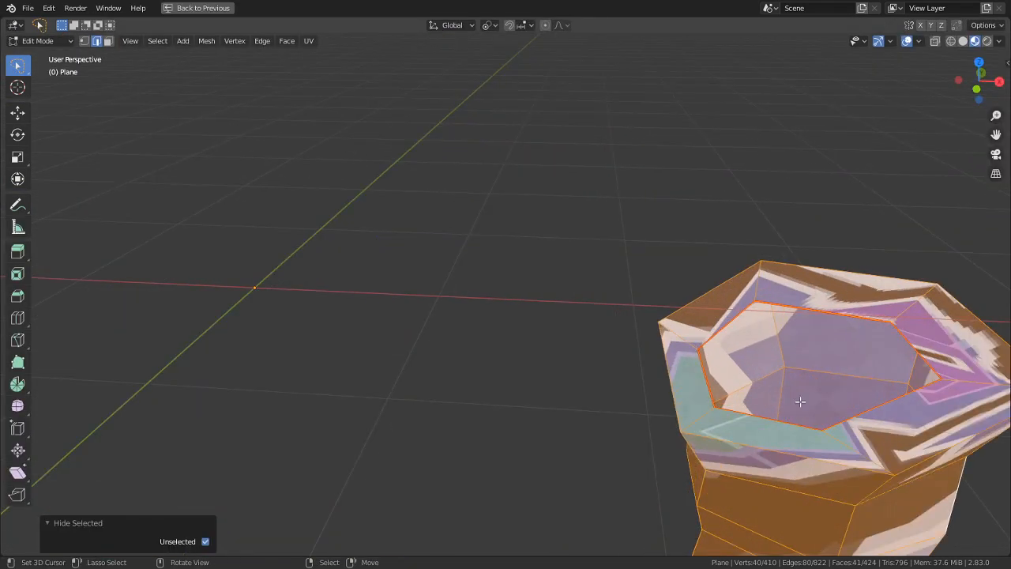
pyautogui.keyDown('shift'); pyautogui.moveTo(787, 394); pyautogui.dragTo(696, 379, button='middle'); pyautogui.keyUp('shift')
pyautogui.click(891, 309)
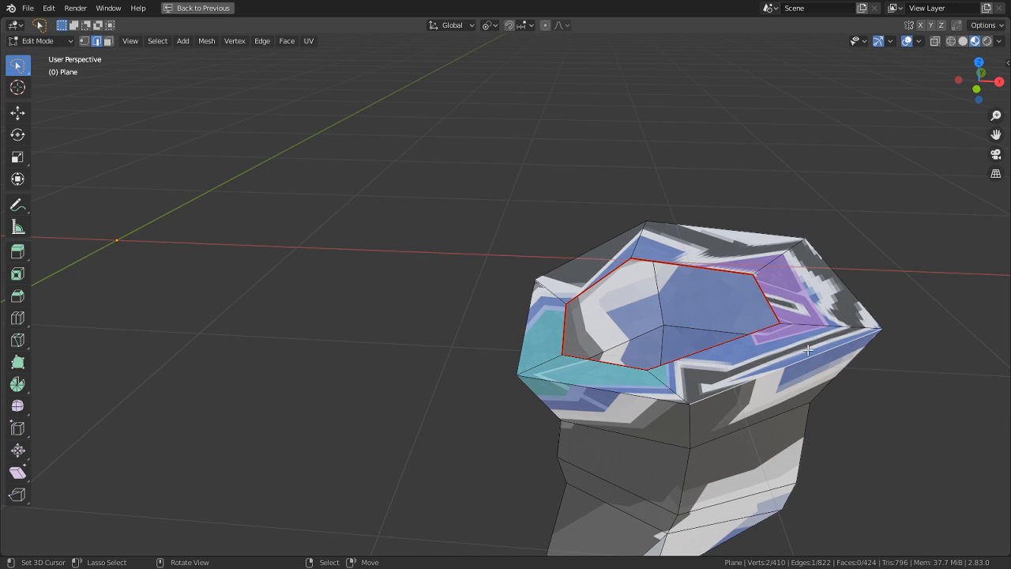
# - Select the whole isolated hand and examine its fingers, wrist opening and UV layout from several angles
pyautogui.press('l')
pyautogui.hotkey('ctrl', 'space')
pyautogui.keyDown('shift'); pyautogui.moveTo(802, 350); pyautogui.dragTo(612, 237, button='middle'); pyautogui.keyUp('shift')
pyautogui.moveTo(384, 349); pyautogui.dragTo(407, 370, button='middle')
pyautogui.moveTo(603, 318); pyautogui.dragTo(743, 264, button='middle')
pyautogui.moveTo(717, 347); pyautogui.dragTo(717, 305, button='middle')
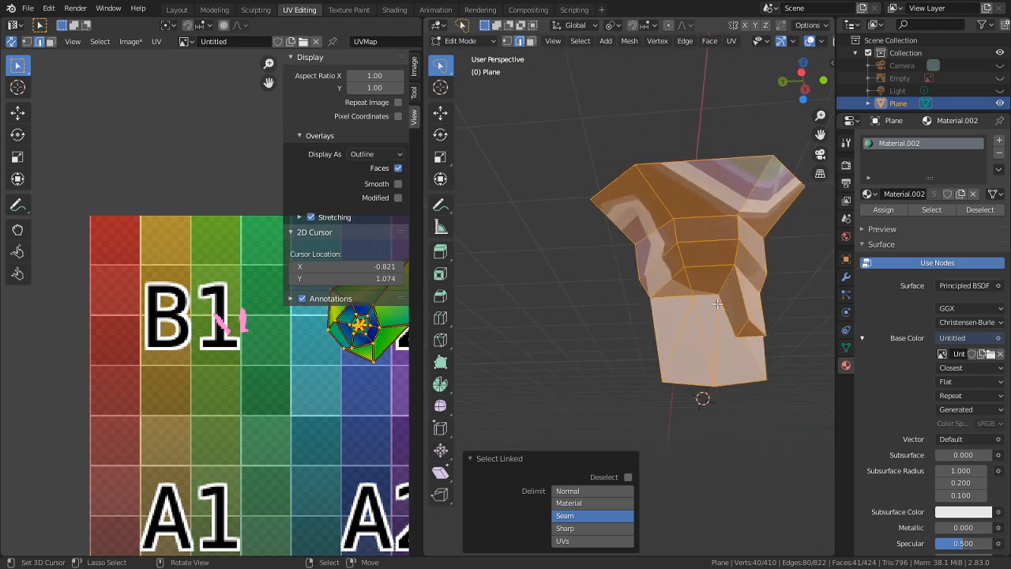
pyautogui.moveTo(752, 307)
pyautogui.mouseDown(button='middle')
pyautogui.moveTo(627, 322)
pyautogui.moveTo(755, 380)
pyautogui.moveTo(660, 400)
pyautogui.mouseUp(button='middle')
pyautogui.scroll(3, 756, 380)
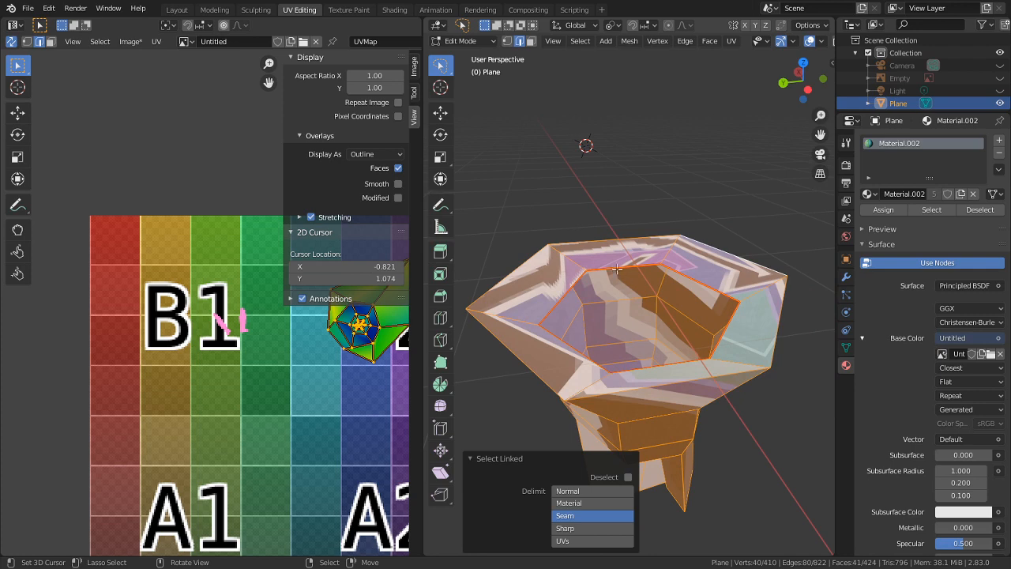
# - Select the ring of six radial edges across the bridged wrist faces and mark them as seams
pyautogui.click(591, 265)
pyautogui.hotkey('ctrl', 'e')
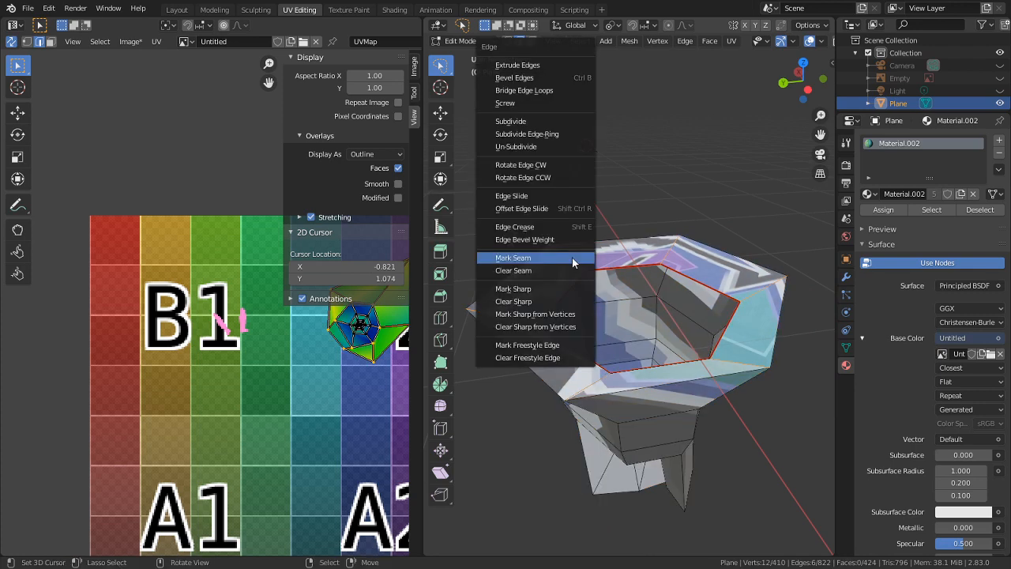
pyautogui.click(576, 259)
pyautogui.scroll(-3, 269, 443)
pyautogui.moveTo(501, 366); pyautogui.dragTo(632, 387, button='middle')
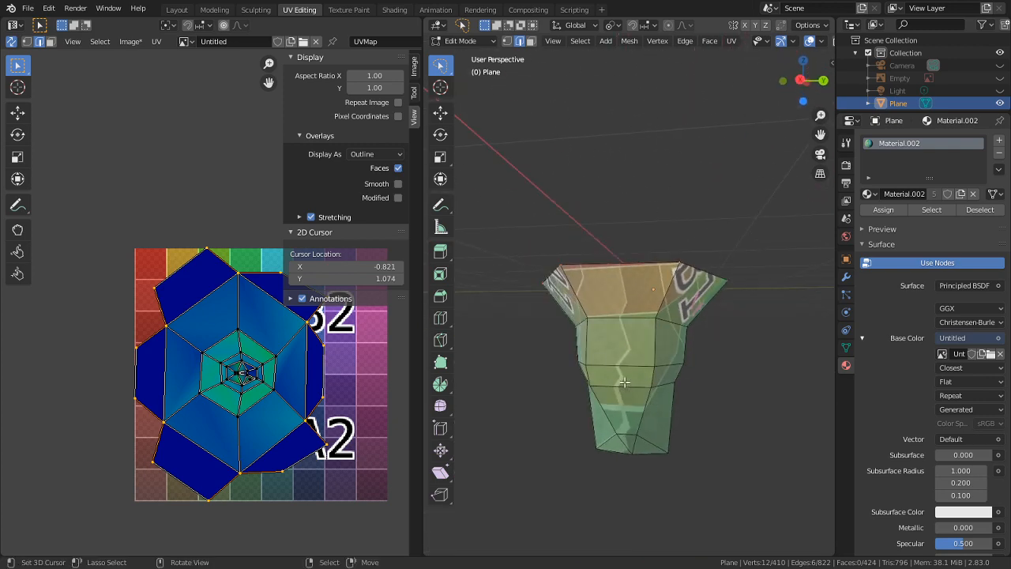
# - Select the edges running from the wrist rim down the side of the hand and mark them as a seam
pyautogui.moveTo(603, 267); pyautogui.dragTo(695, 336, button='middle')
pyautogui.scroll(3, 713, 330)
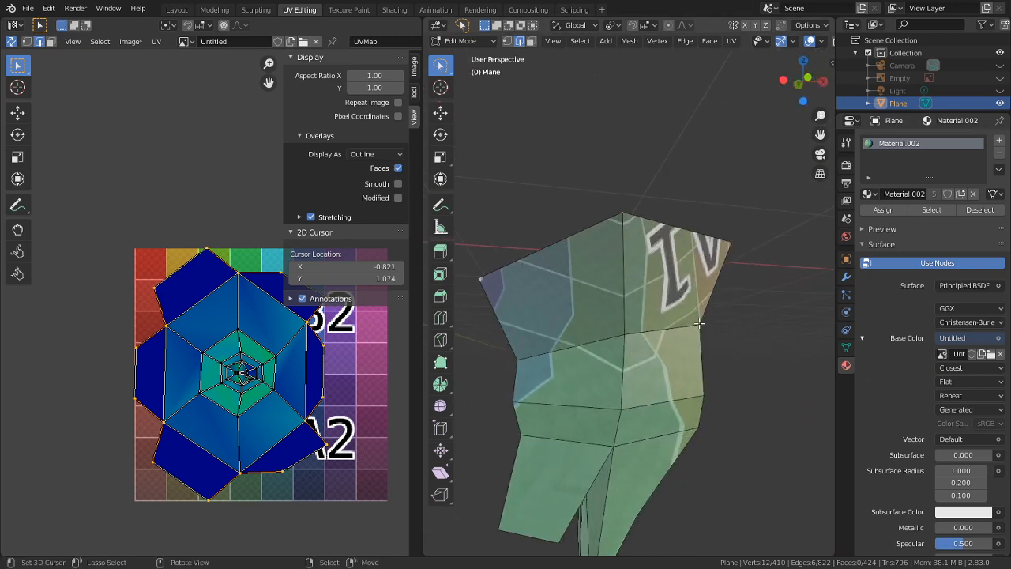
pyautogui.keyDown('shift'); pyautogui.click(614, 428); pyautogui.keyUp('shift')
pyautogui.hotkey('ctrl', 'e')
pyautogui.click(614, 428)
# - Mark the edges around the thumb's base and along its outer side as seams to split off the thumb
pyautogui.scroll(4, 210, 301)
pyautogui.moveTo(632, 316); pyautogui.dragTo(698, 253, button='middle')
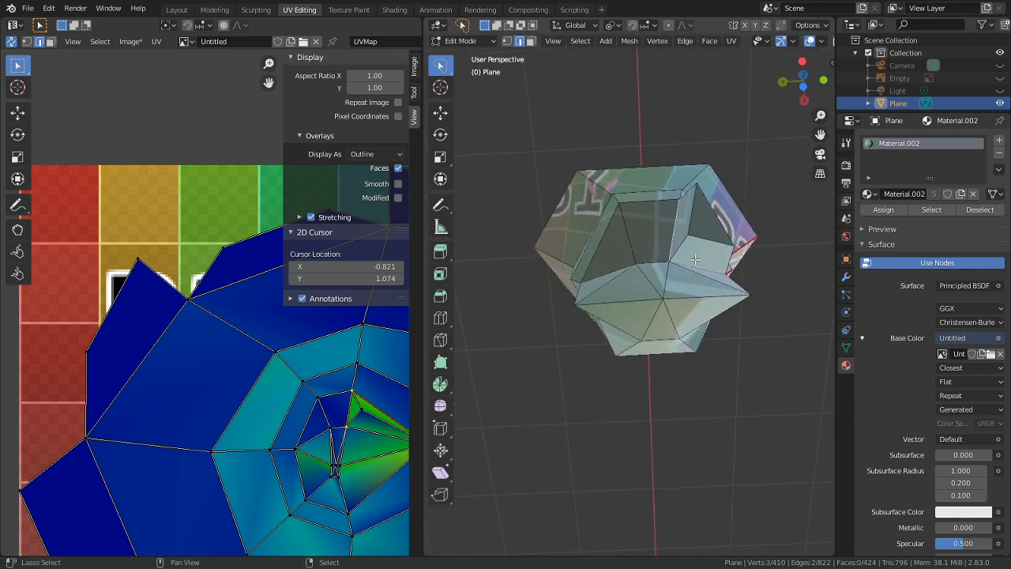
pyautogui.hotkey('ctrl', 'e')
pyautogui.click(693, 268)
pyautogui.moveTo(216, 353); pyautogui.dragTo(106, 103, button='middle')
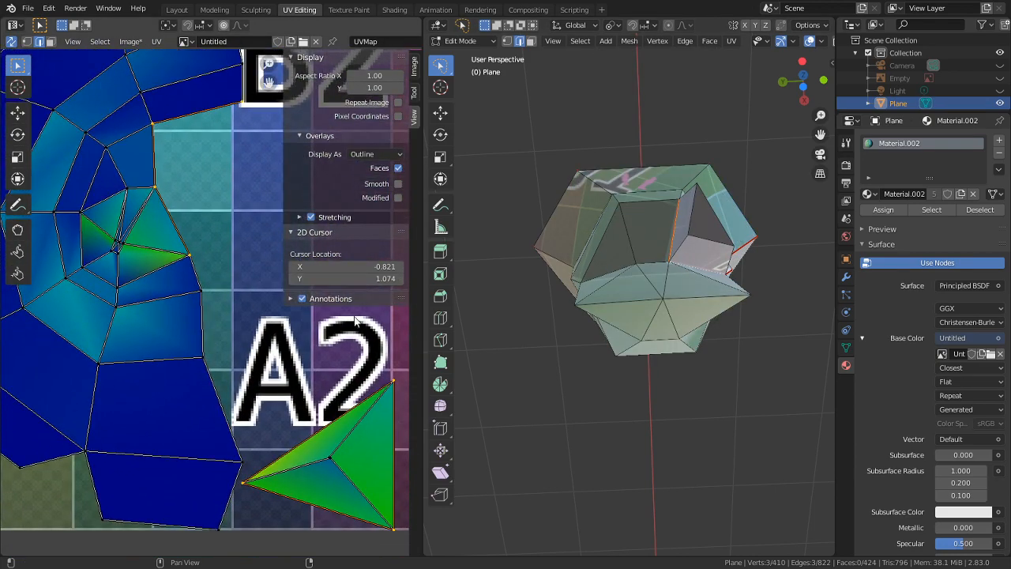
pyautogui.moveTo(718, 289); pyautogui.dragTo(628, 313, button='middle')
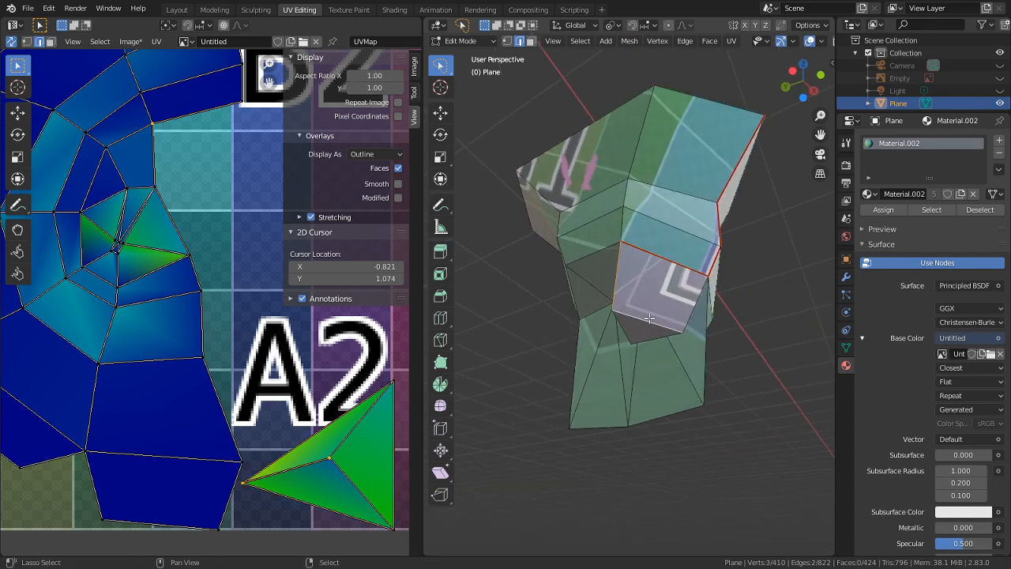
pyautogui.hotkey('ctrl', 'e')
pyautogui.click(625, 331)
# - Switch to face selection, select the linked thumb faces, and hide them
pyautogui.moveTo(625, 330); pyautogui.dragTo(607, 256, button='middle')
pyautogui.press('3')
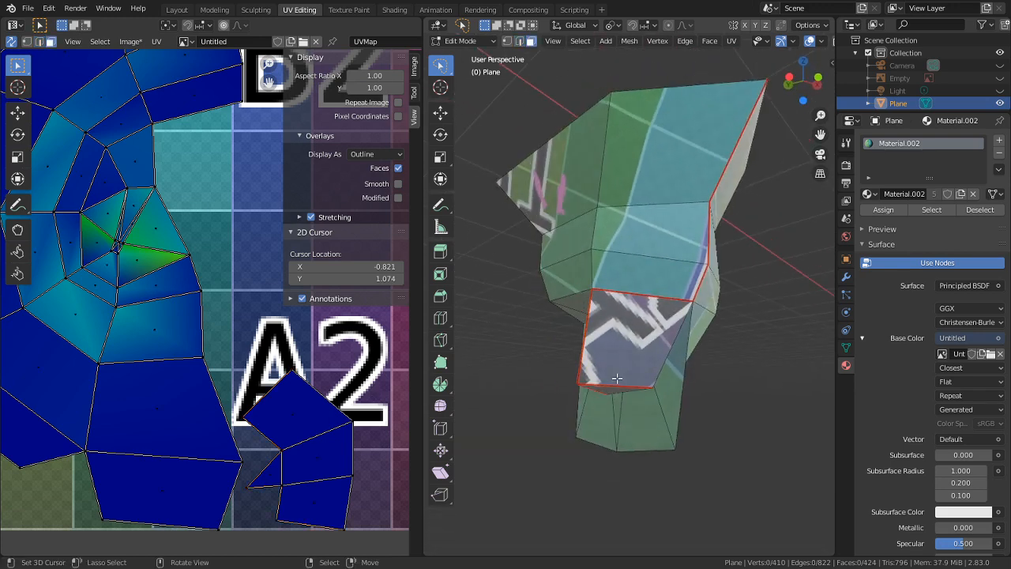
pyautogui.press('l')
pyautogui.press('h')
# - Select the edges along the inner base of the fingers and mark them as a seam continuing from the thumb
pyautogui.moveTo(668, 334); pyautogui.dragTo(641, 302, button='middle')
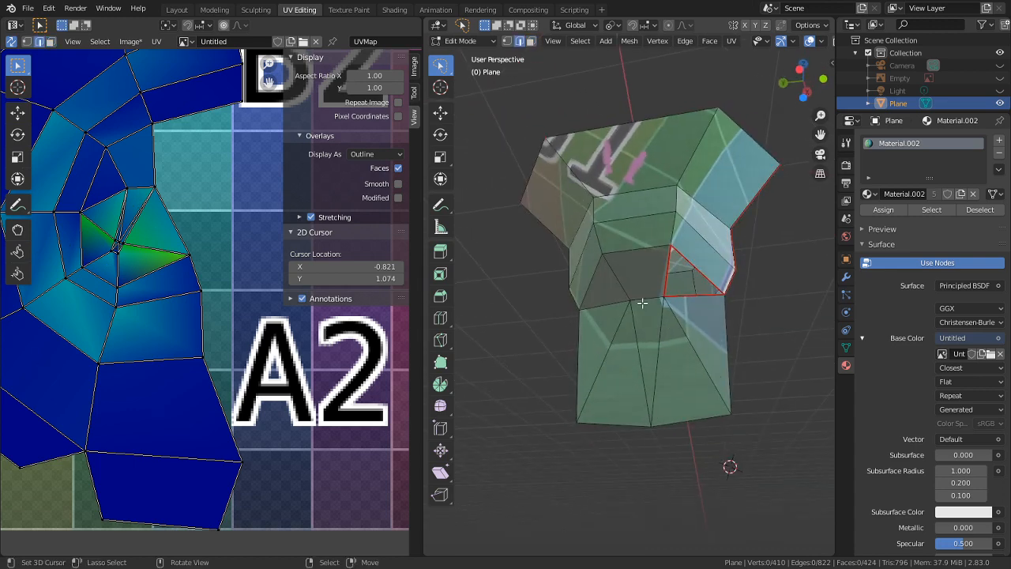
pyautogui.keyDown('shift'); pyautogui.click(626, 302); pyautogui.keyUp('shift')
pyautogui.hotkey('ctrl', 'e')
pyautogui.click(619, 301)
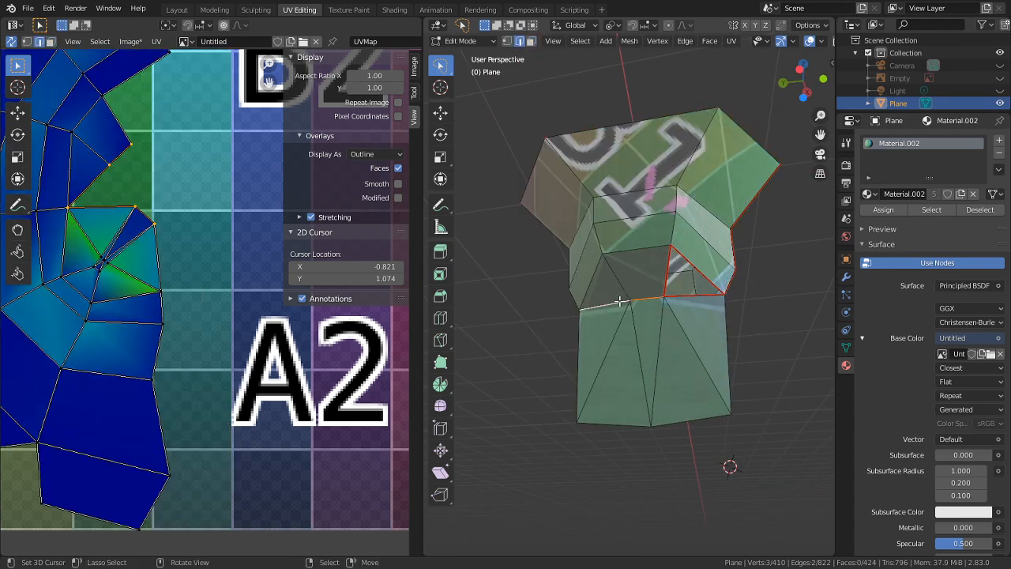
pyautogui.moveTo(125, 297); pyautogui.dragTo(278, 437, button='middle')
# - Knife-cut an edge from the fingertip corner up to the knuckle corner on the thumb side of the fingers
pyautogui.moveTo(632, 332); pyautogui.dragTo(575, 358, button='middle')
pyautogui.press('k')
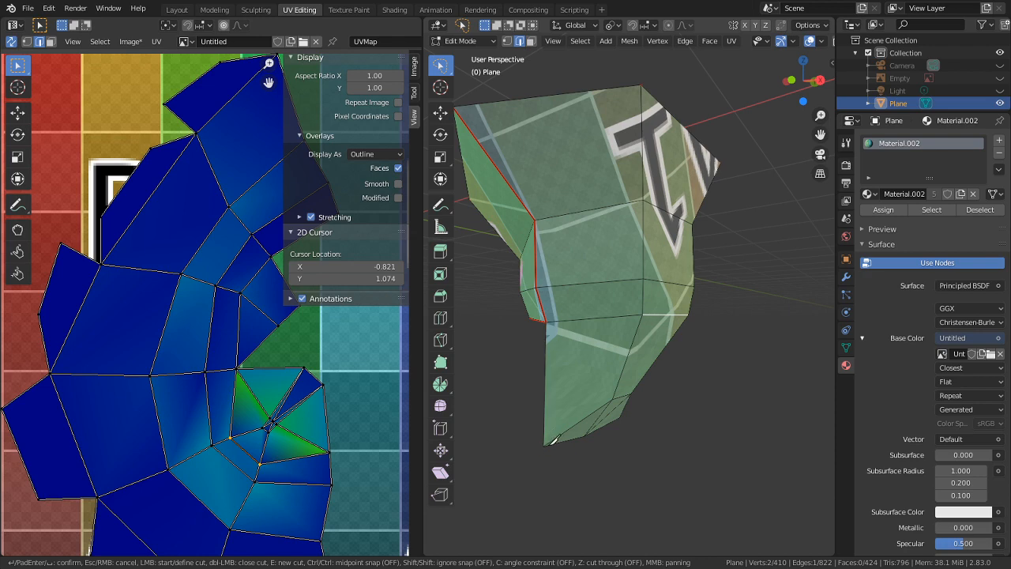
pyautogui.moveTo(551, 441); pyautogui.dragTo(609, 358, button='middle')
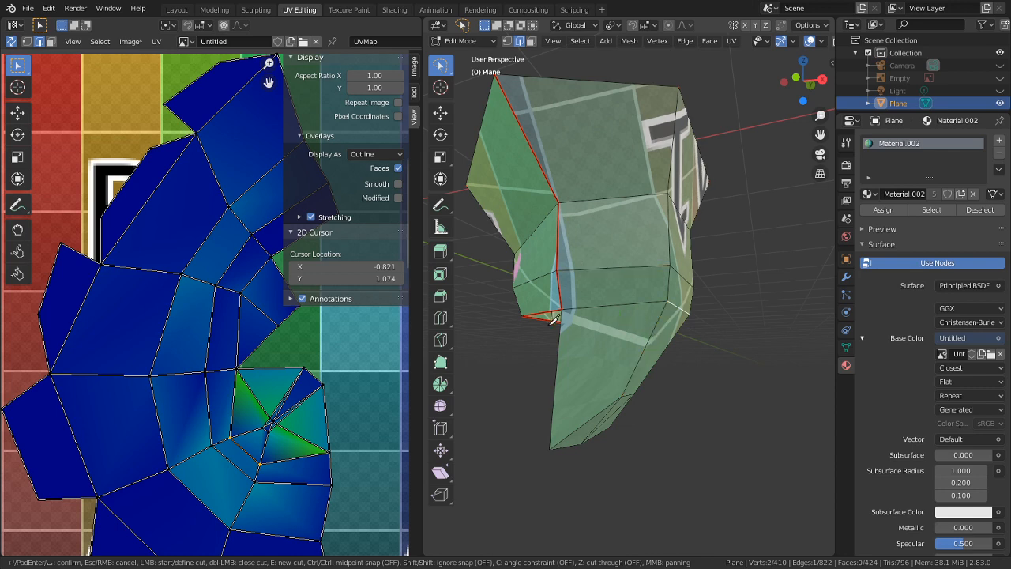
pyautogui.moveTo(560, 305); pyautogui.dragTo(626, 348, button='middle')
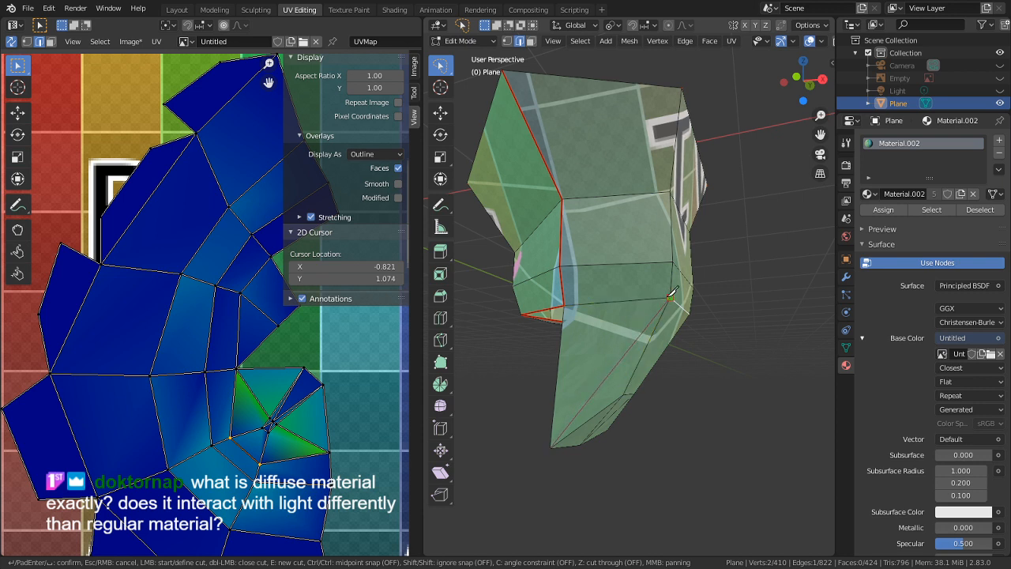
pyautogui.press('Return')
# - Knife-cut a matching edge from the fingertip corner to the knuckle corner on the opposite side of the fingers
pyautogui.moveTo(670, 276); pyautogui.dragTo(466, 348, button='middle')
pyautogui.scroll(2, 580, 386)
pyautogui.moveTo(580, 386); pyautogui.dragTo(663, 433, button='middle')
pyautogui.press('k')
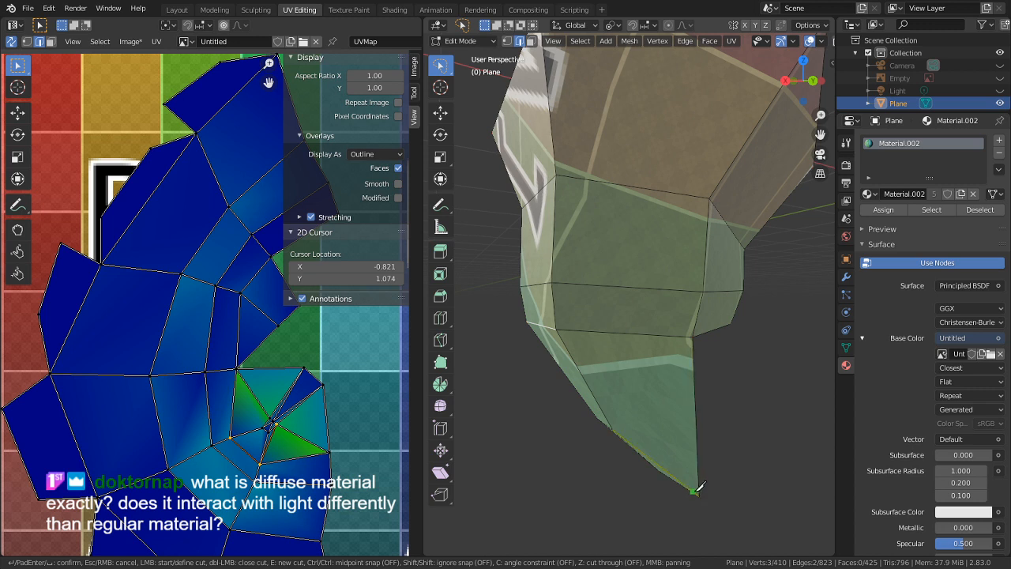
pyautogui.click(557, 329)
pyautogui.press('Return')
# - Slide the inner vertex at the base of the fingers along the seam onto the corner away from the thumb
pyautogui.moveTo(713, 524); pyautogui.dragTo(504, 471, button='middle')
pyautogui.scroll(-3, 626, 431)
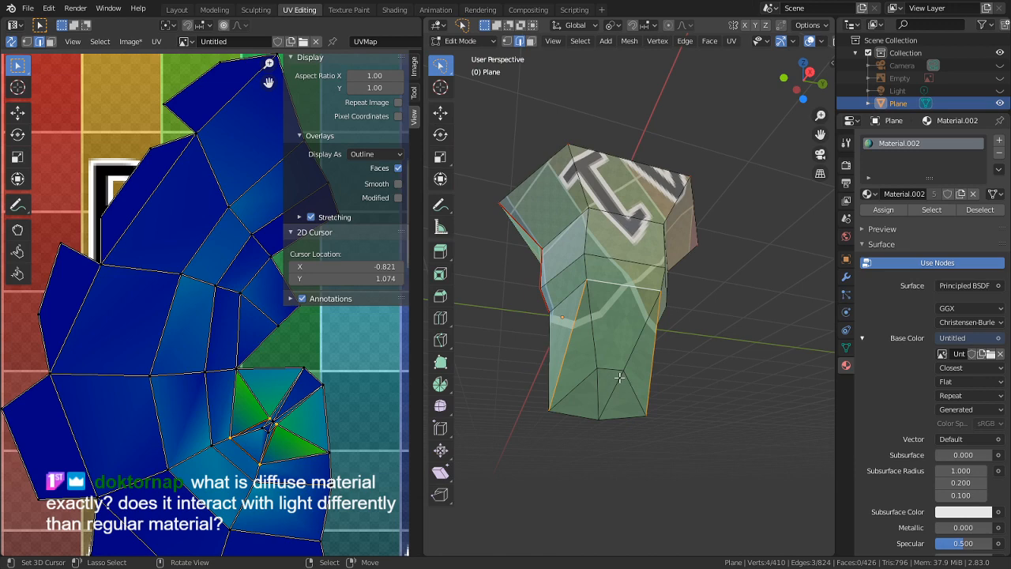
pyautogui.scroll(2, 616, 373)
pyautogui.moveTo(617, 373); pyautogui.dragTo(462, 459, button='middle')
pyautogui.press('1')
pyautogui.press('g')
pyautogui.press('g')
pyautogui.click(590, 337)
# - Try to slide the remaining inner vertex at the base of the fingers along its edge, and undo the slide
pyautogui.rightClick(687, 328)
pyautogui.press('g')
pyautogui.press('g')
pyautogui.click(468, 334)
pyautogui.hotkey('ctrl', 'z')
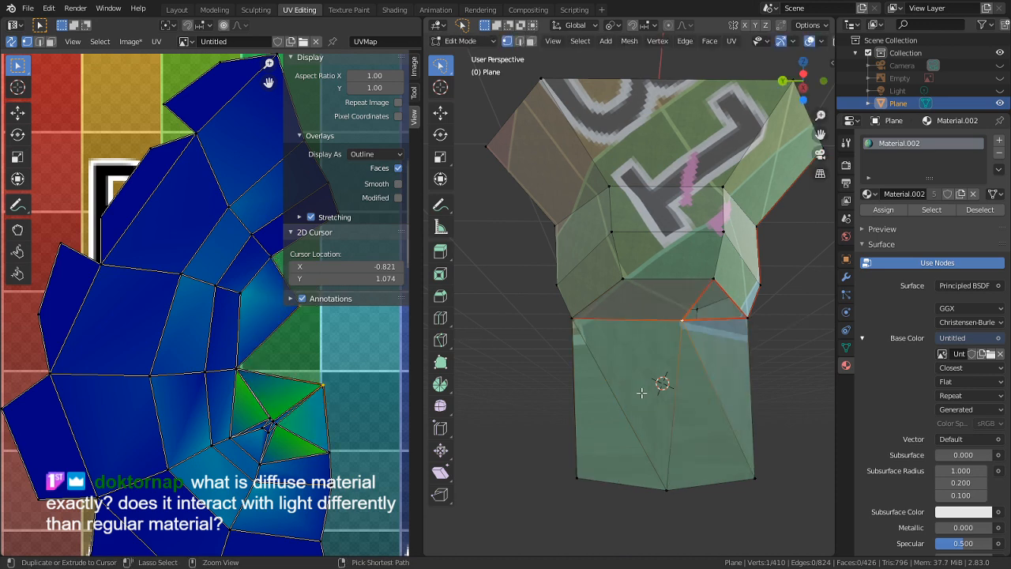
# - Select the diagonal edge across the inner side of the fingers and dissolve it
pyautogui.moveTo(639, 381); pyautogui.dragTo(619, 311, button='middle')
pyautogui.press('2')
pyautogui.click(619, 352)
pyautogui.hotkey('ctrl', 'x')
pyautogui.moveTo(619, 351); pyautogui.dragTo(507, 370, button='middle')
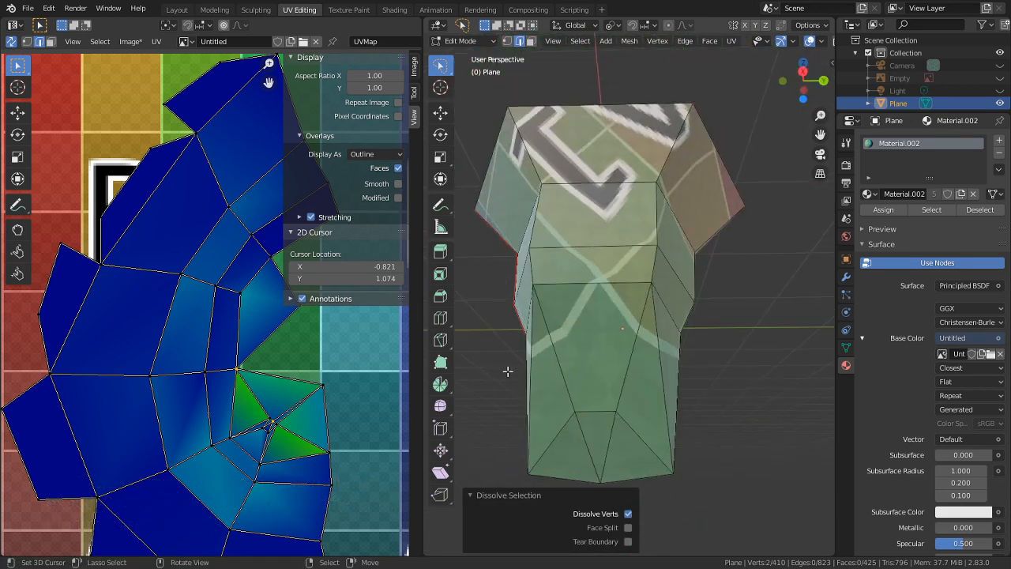
# - Slide the two vertices in the middle of the fingers' outer face up onto the two knuckle corners
pyautogui.click(587, 410)
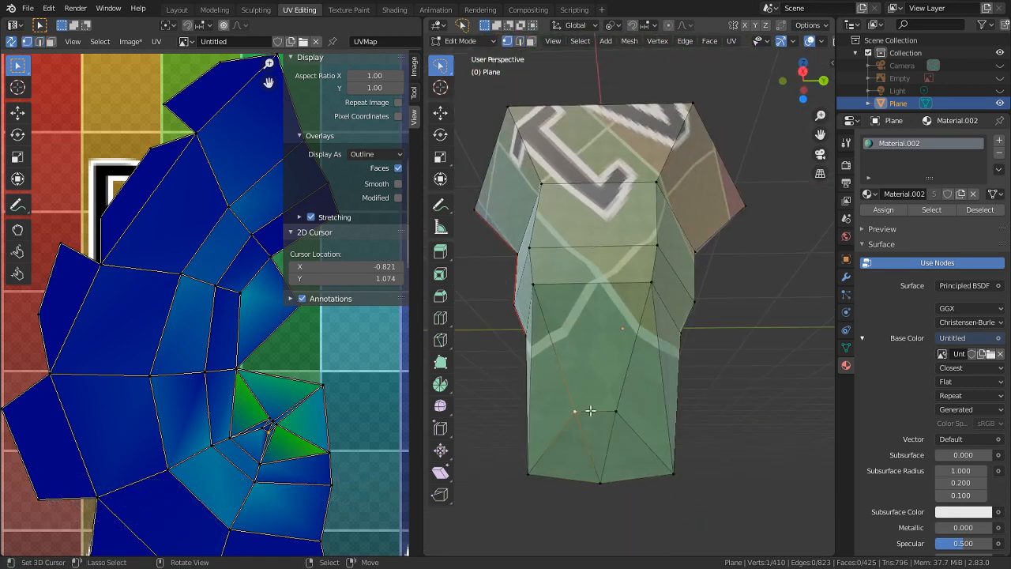
pyautogui.press('g')
pyautogui.press('g')
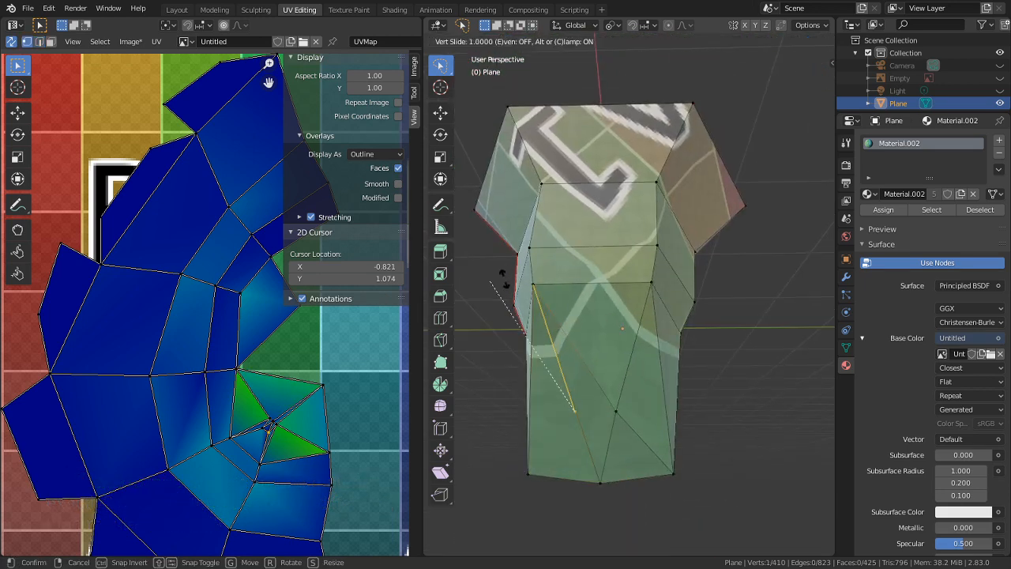
pyautogui.click(503, 277)
pyautogui.click(616, 411)
pyautogui.press('g')
pyautogui.press('g')
pyautogui.click(626, 229)
pyautogui.click(581, 425)
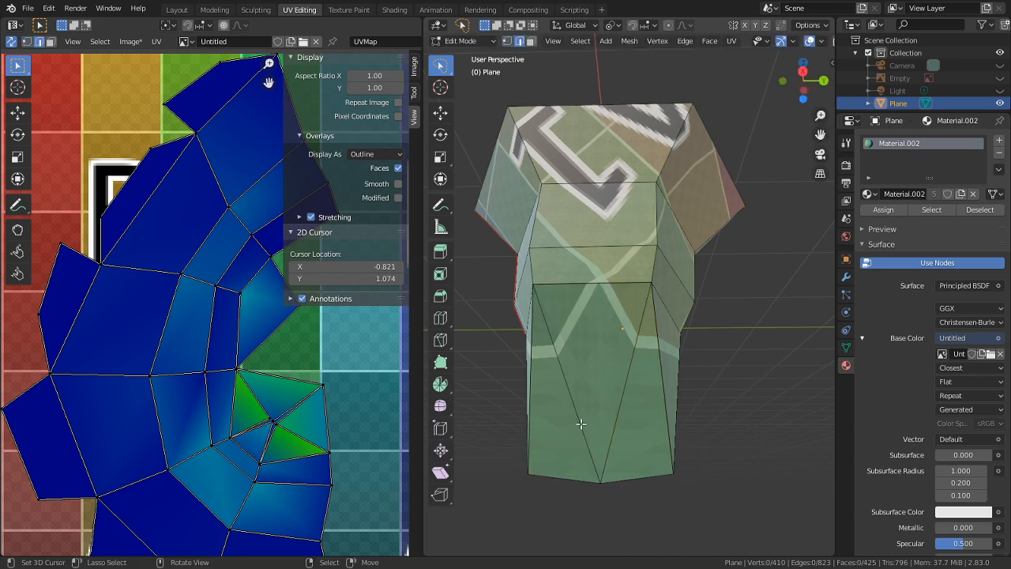
# - Select all visible hand geometry, merge its vertices by distance, and clear the selection
pyautogui.moveTo(621, 410); pyautogui.dragTo(703, 347, button='middle')
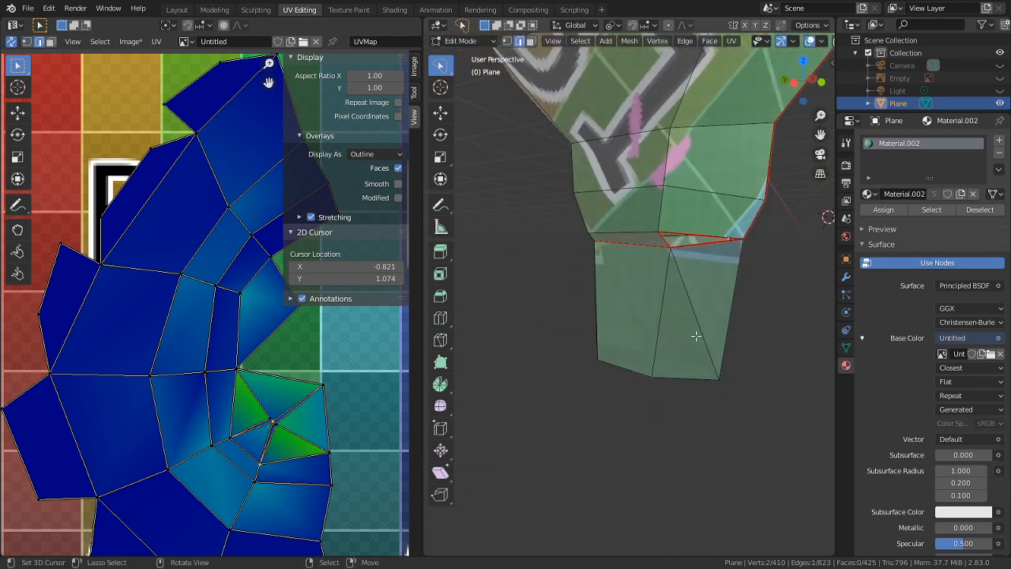
pyautogui.press('a')
pyautogui.press('m')
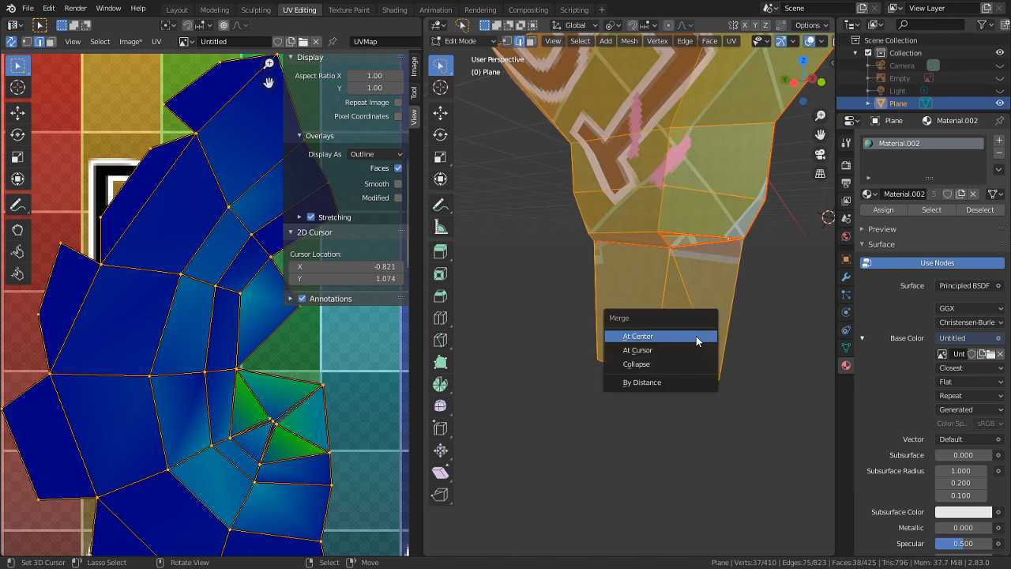
pyautogui.click(651, 380)
pyautogui.hotkey('alt', 'a')
pyautogui.moveTo(650, 379); pyautogui.dragTo(807, 402, button='middle')
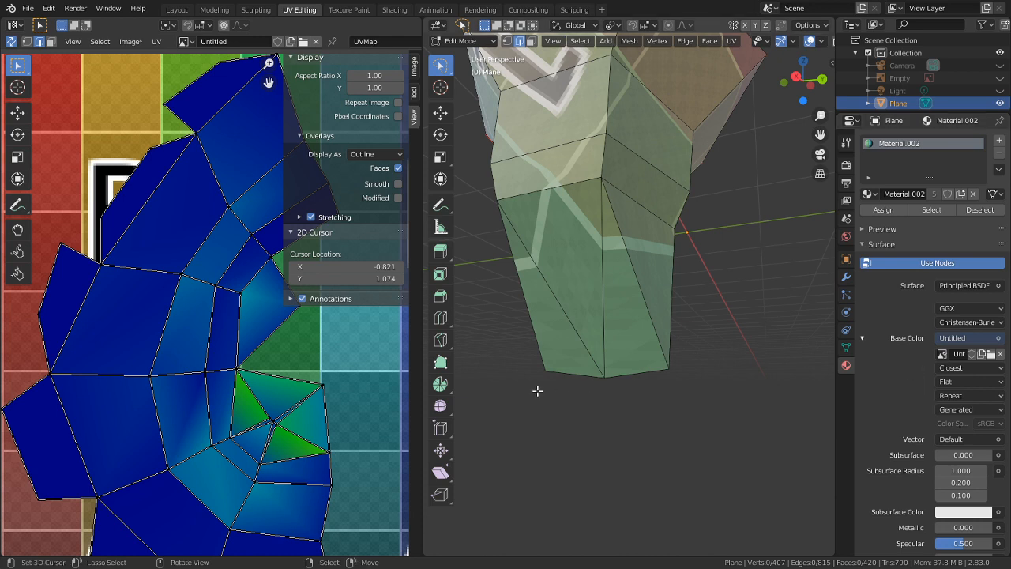
# - Try a Subsurface value of 1.000 on the hand's material, and return it to 0.000
pyautogui.scroll(-2, 949, 395)
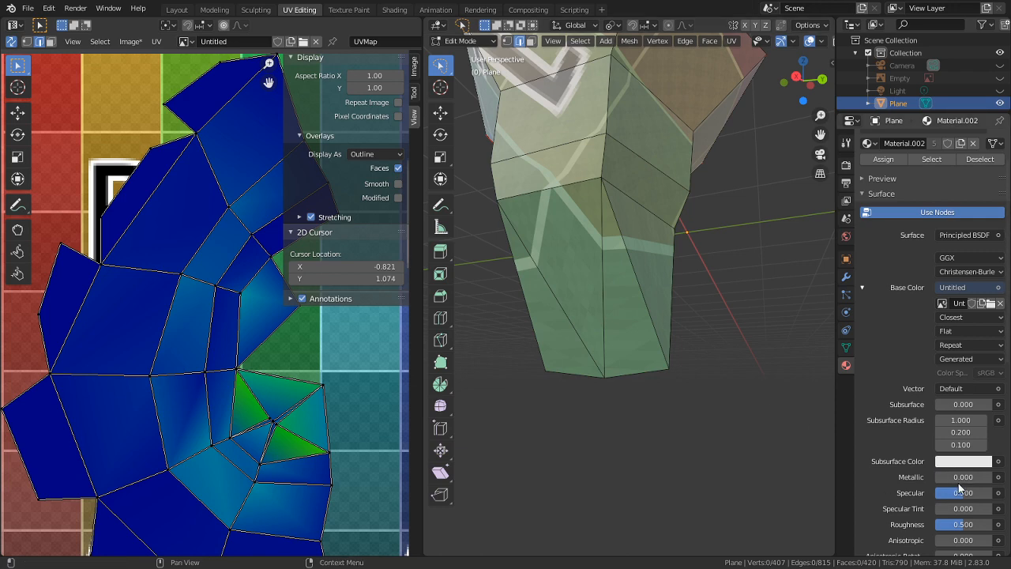
pyautogui.moveTo(958, 407); pyautogui.dragTo(992, 407)
pyautogui.moveTo(731, 339); pyautogui.dragTo(585, 338, button='middle')
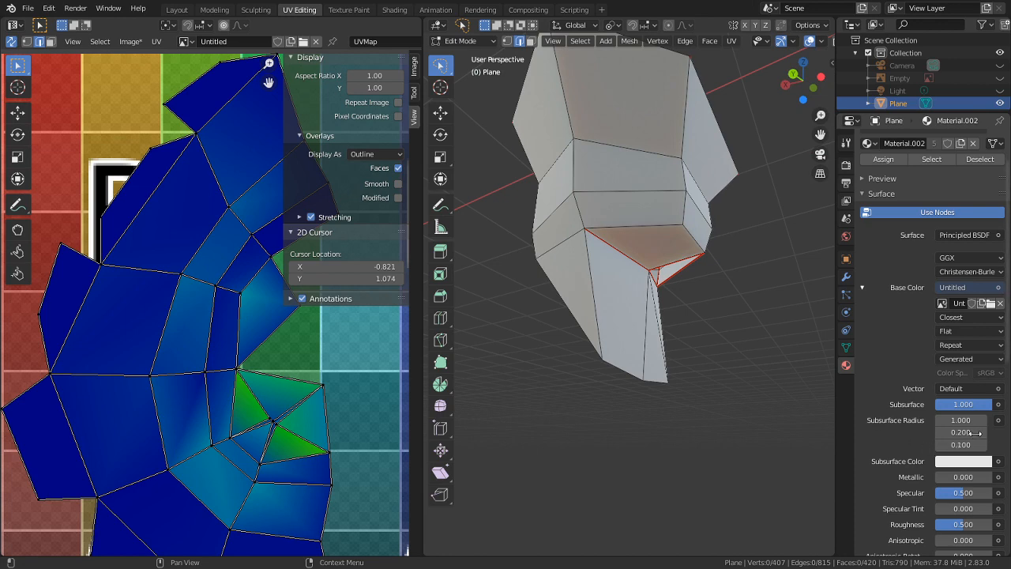
pyautogui.moveTo(988, 406); pyautogui.dragTo(932, 404)
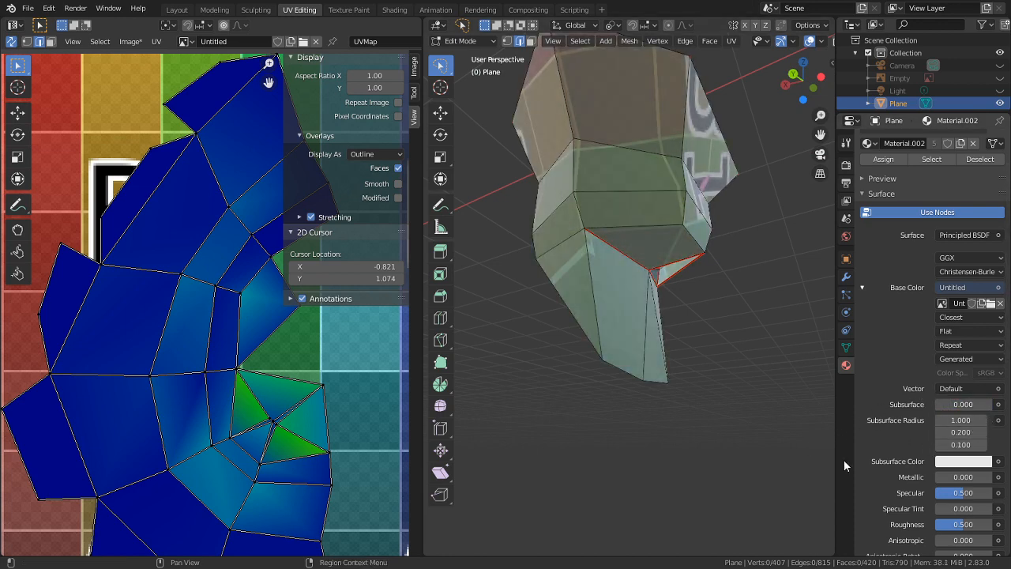
# - Set the material's Metallic to 1.000, Specular to 0.000 and Roughness to 1.000
pyautogui.moveTo(948, 477); pyautogui.dragTo(1000, 479)
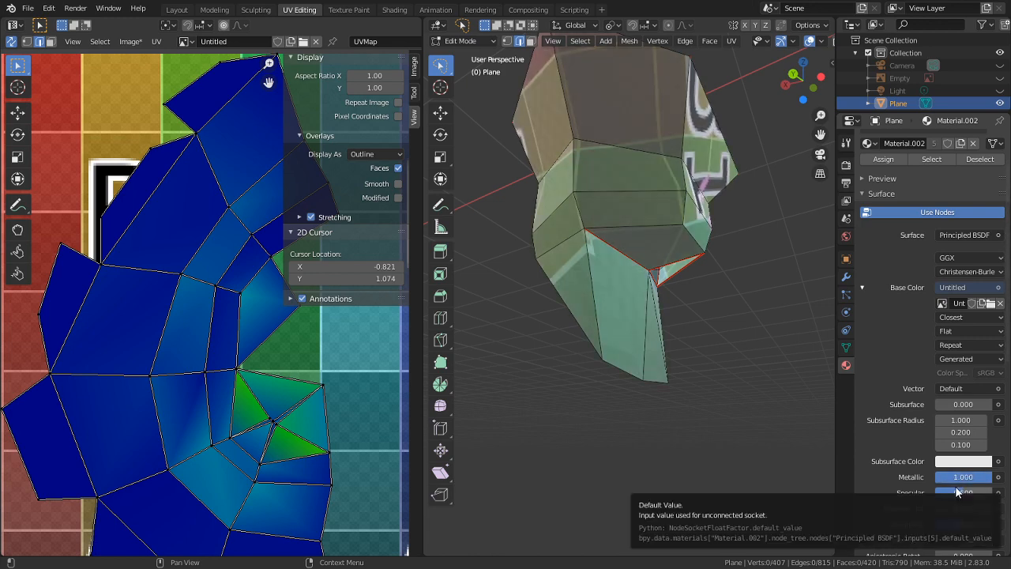
pyautogui.moveTo(954, 495)
pyautogui.mouseDown()
pyautogui.moveTo(977, 495)
pyautogui.moveTo(938, 495)
pyautogui.mouseUp()
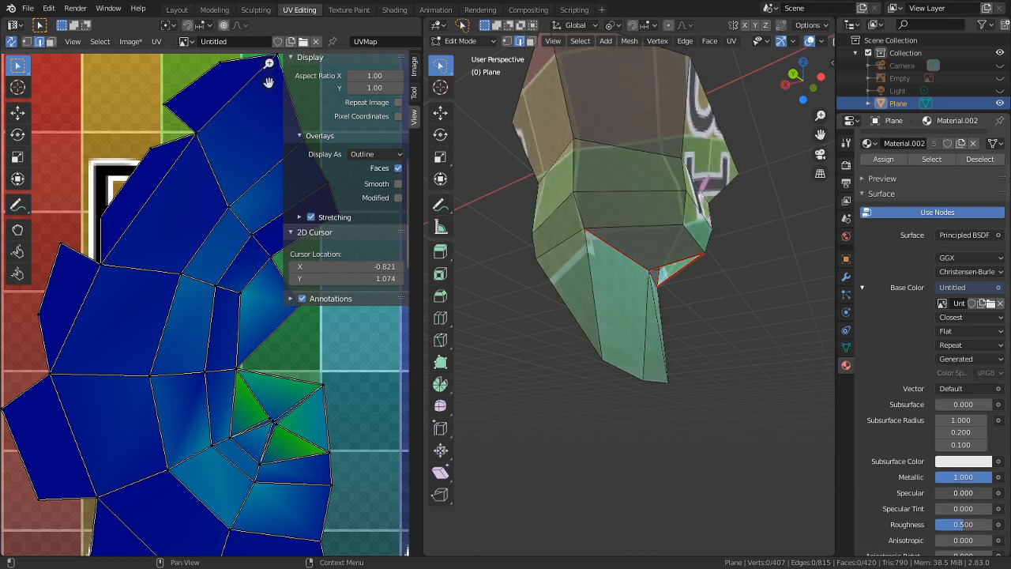
pyautogui.moveTo(950, 528); pyautogui.dragTo(981, 528)
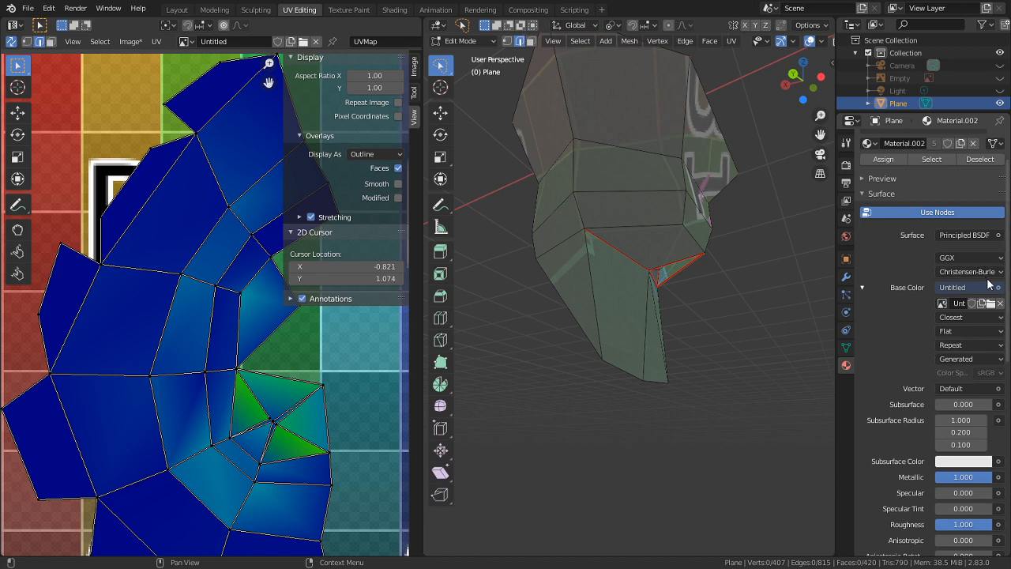
# - Replace the material's surface shader with Diffuse BSDF
pyautogui.click(987, 235)
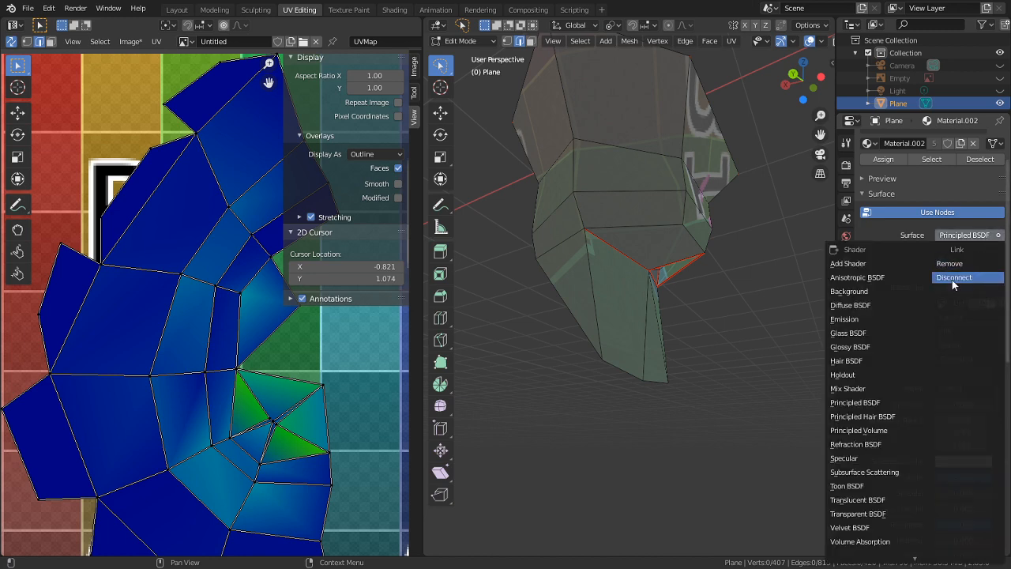
pyautogui.press('d')
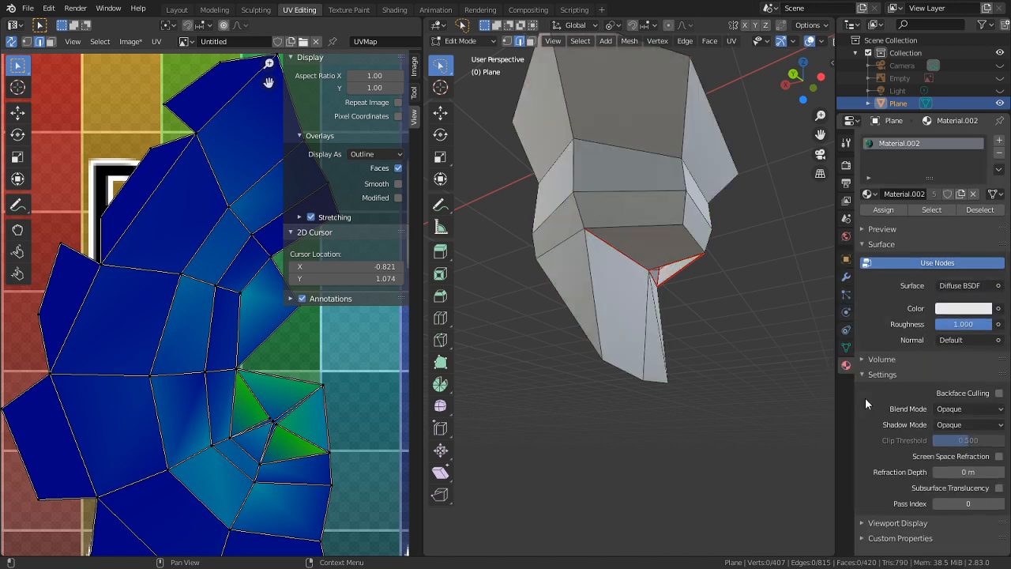
pyautogui.moveTo(679, 353); pyautogui.dragTo(620, 404, button='middle')
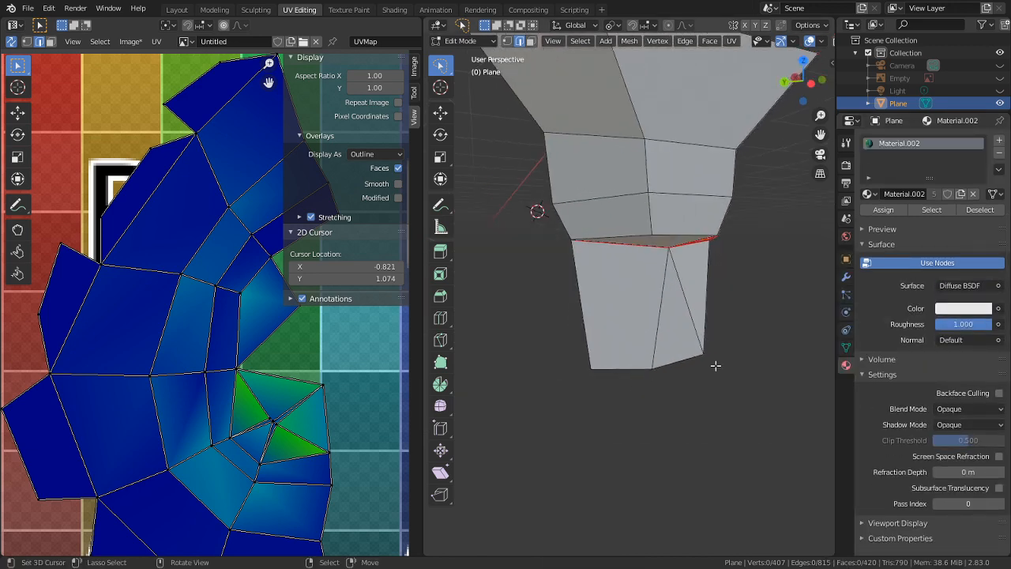
# - Feed the diffuse color from an Image Texture using the Untitled image with Closest interpolation
pyautogui.click(999, 308)
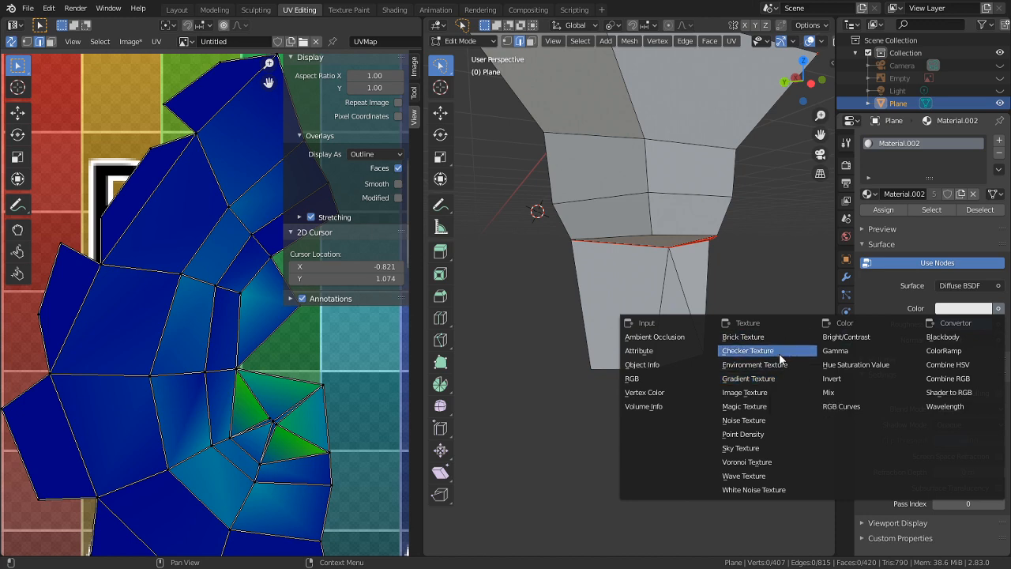
pyautogui.click(744, 392)
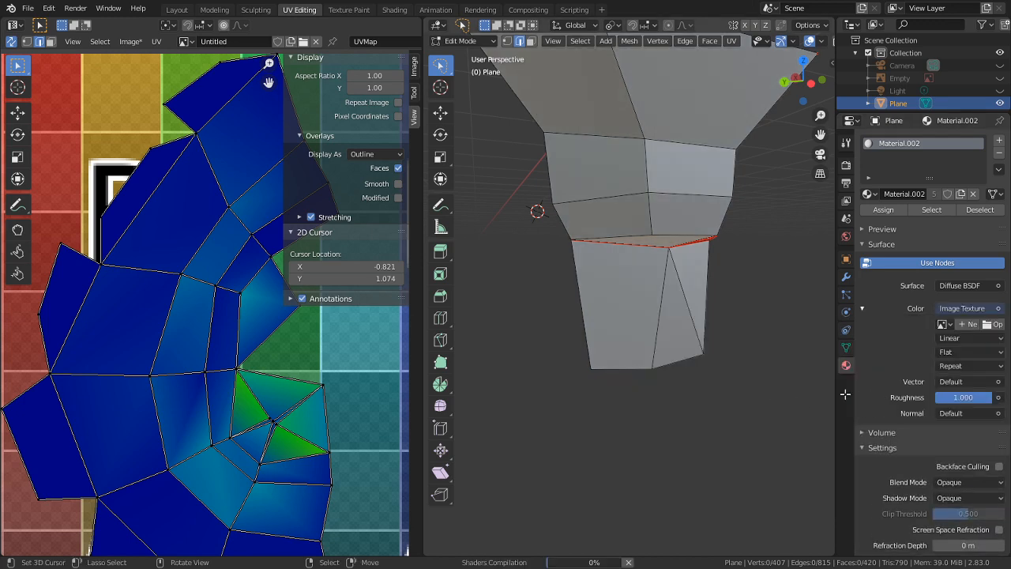
pyautogui.click(943, 323)
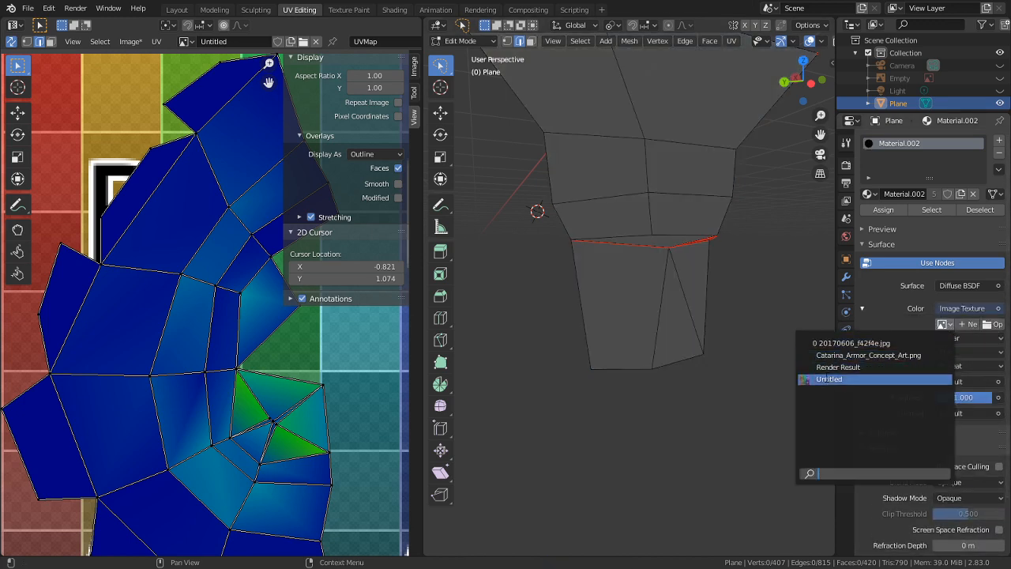
pyautogui.click(829, 380)
pyautogui.moveTo(743, 381); pyautogui.dragTo(822, 395, button='middle')
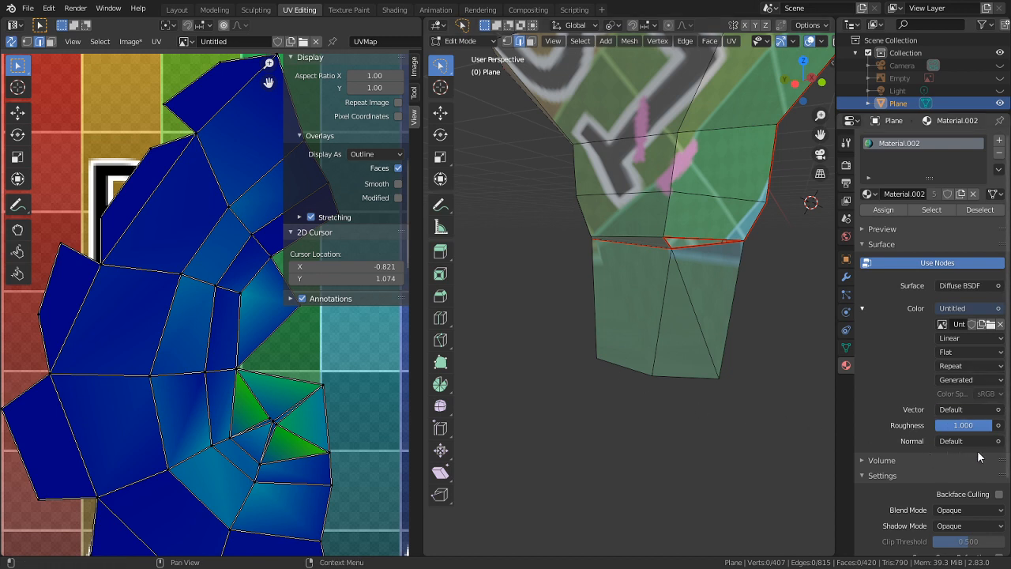
pyautogui.click(968, 338)
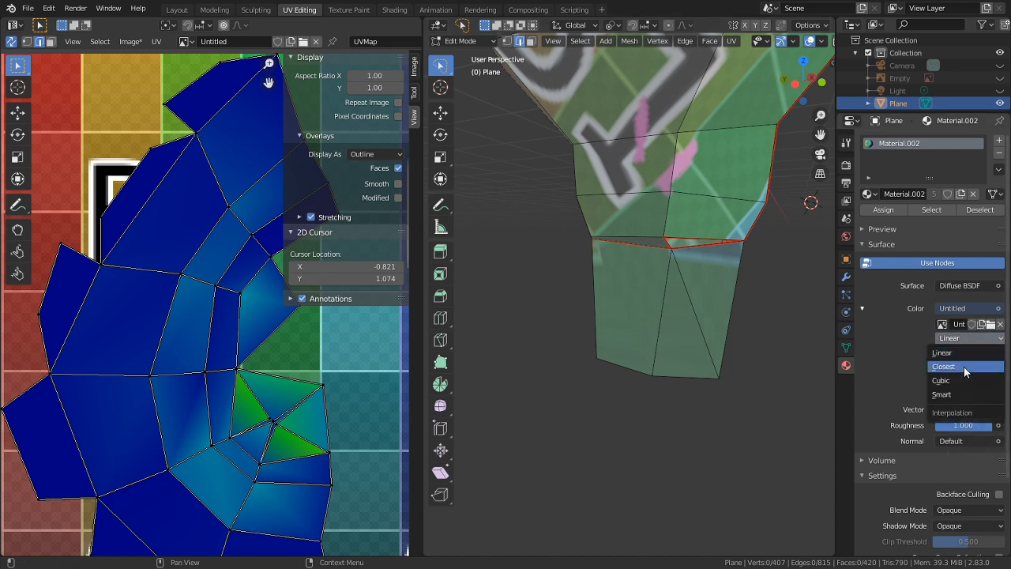
pyautogui.click(945, 367)
# - Switch the 3D viewport to rendered shading and unhide the scene's light
pyautogui.moveTo(719, 369); pyautogui.dragTo(584, 355, button='middle')
pyautogui.moveTo(756, 51); pyautogui.dragTo(657, 48, button='middle')
pyautogui.scroll(-4, 685, 44)
pyautogui.click(812, 42)
pyautogui.moveTo(672, 246)
pyautogui.mouseDown(button='middle')
pyautogui.moveTo(784, 247)
pyautogui.moveTo(686, 267)
pyautogui.moveTo(636, 254)
pyautogui.mouseUp(button='middle')
pyautogui.scroll(-8, 685, 267)
pyautogui.scroll(-1, 948, 87)
pyautogui.click(1001, 87)
pyautogui.scroll(3, 614, 244)
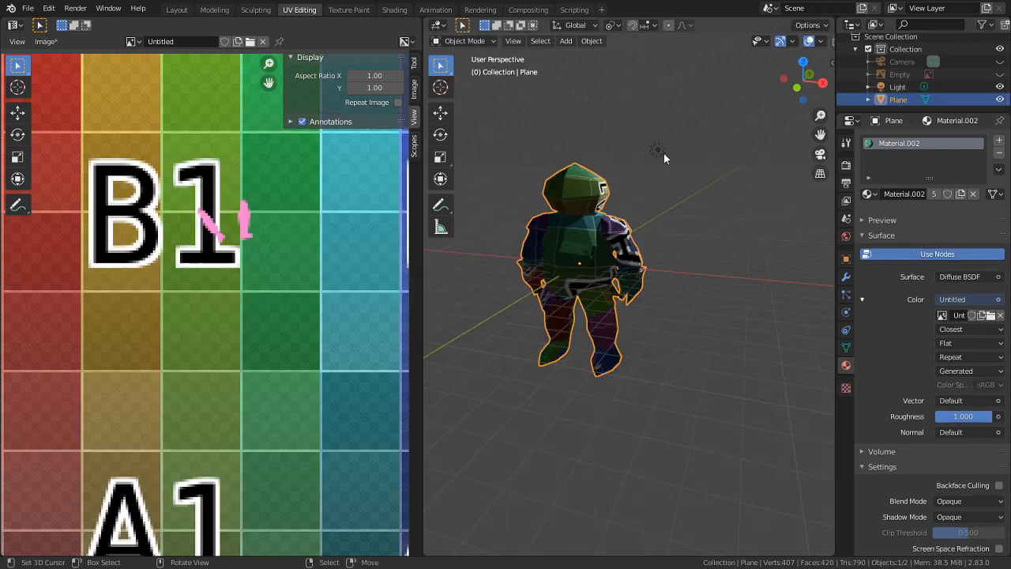
# - Select the existing light above the character in Object Mode and delete it
pyautogui.press('Tab')
pyautogui.click(654, 152)
pyautogui.press('x')
pyautogui.click(652, 161)
# - Add a Sun light to the scene
pyautogui.hotkey('shift', 'a')
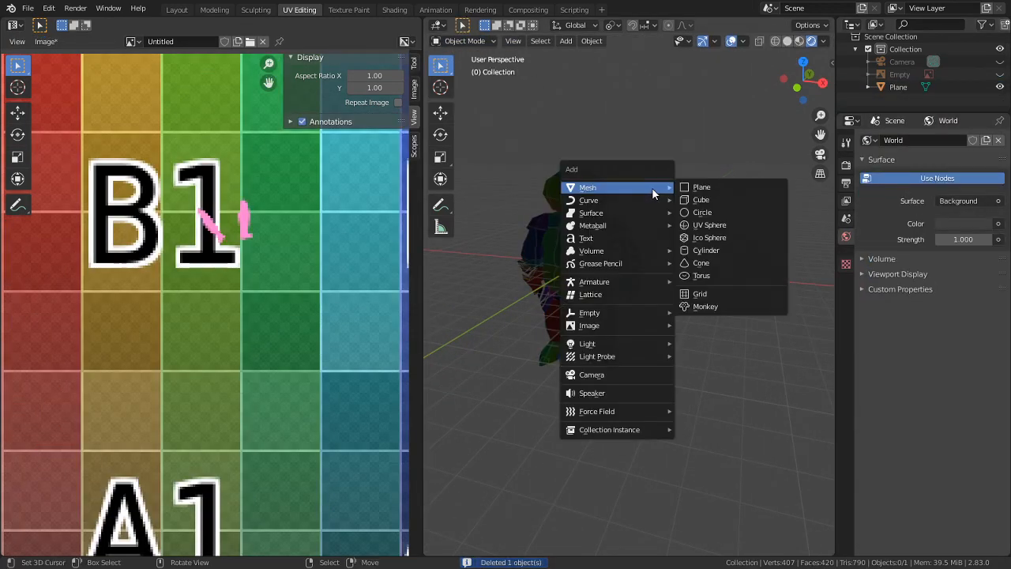
pyautogui.moveTo(648, 343)
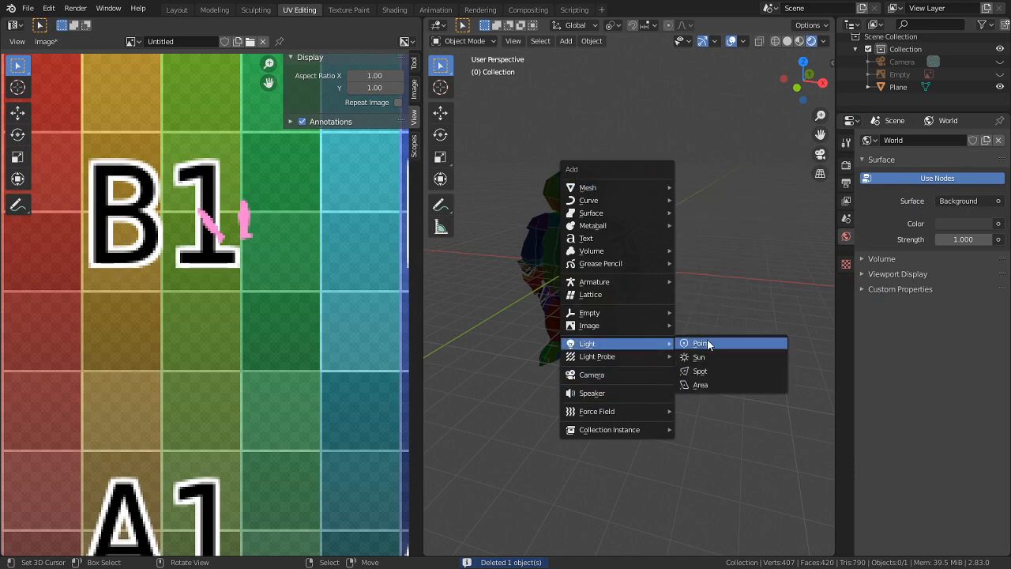
pyautogui.click(708, 356)
pyautogui.press('r')
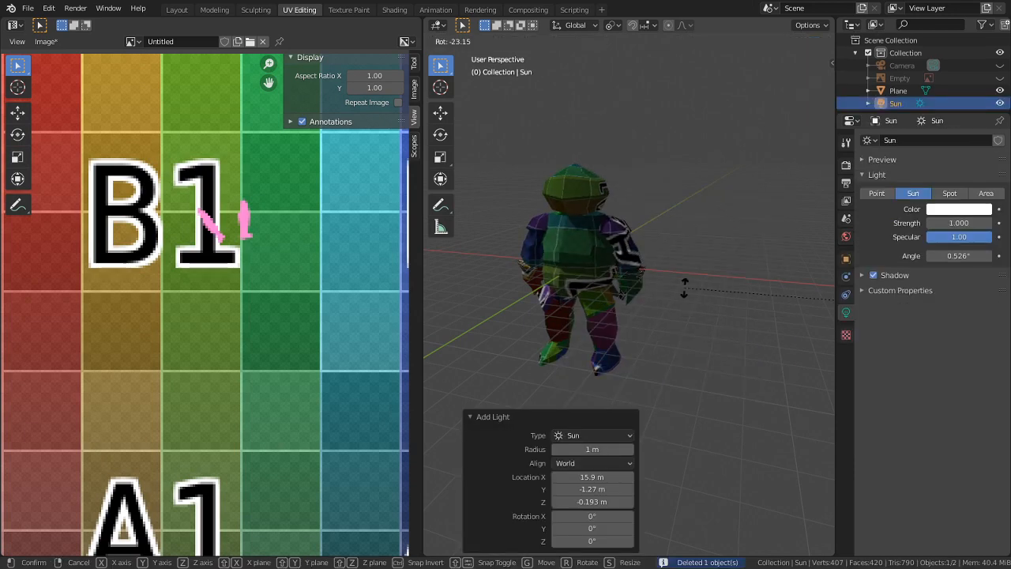
pyautogui.rightClick(682, 295)
# - Rotate the sun light by about 62.8° around the view axis
pyautogui.scroll(-5, 681, 301)
pyautogui.press('r')
pyautogui.click(785, 303)
pyautogui.moveTo(785, 303); pyautogui.dragTo(672, 380, button='middle')
pyautogui.press('r')
pyautogui.rightClick(728, 407)
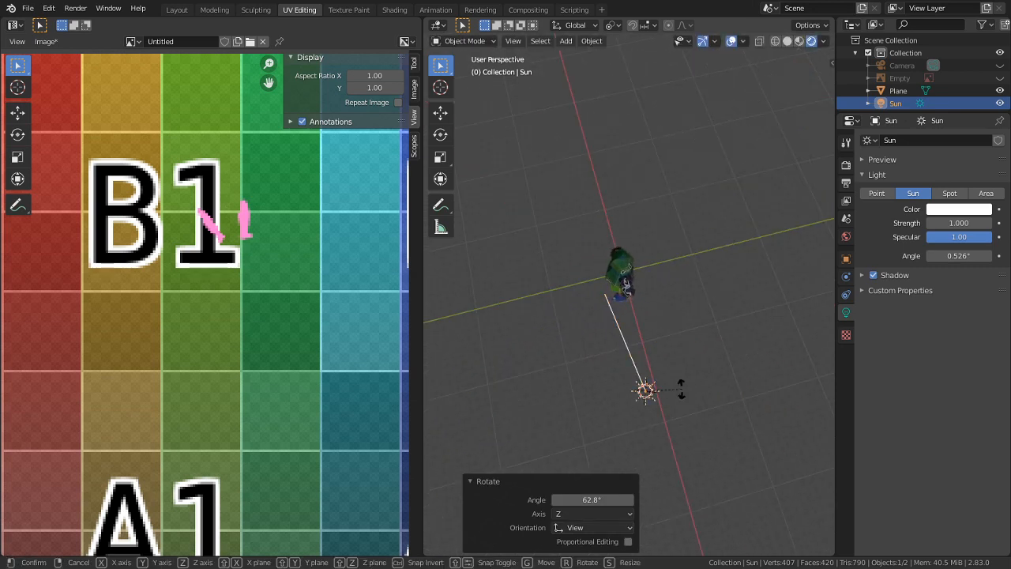
# - Rotate the sun light by about -49° around the global Z axis
pyautogui.press('r')
pyautogui.press('z')
pyautogui.click(672, 420)
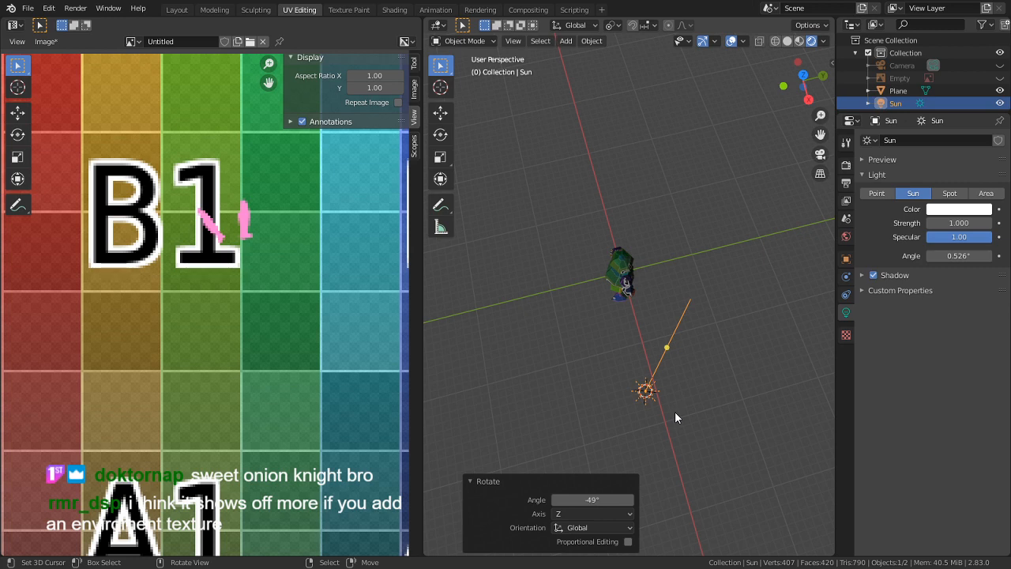
# - Assign an Environment Texture to the world background's color
pyautogui.scroll(5, 659, 351)
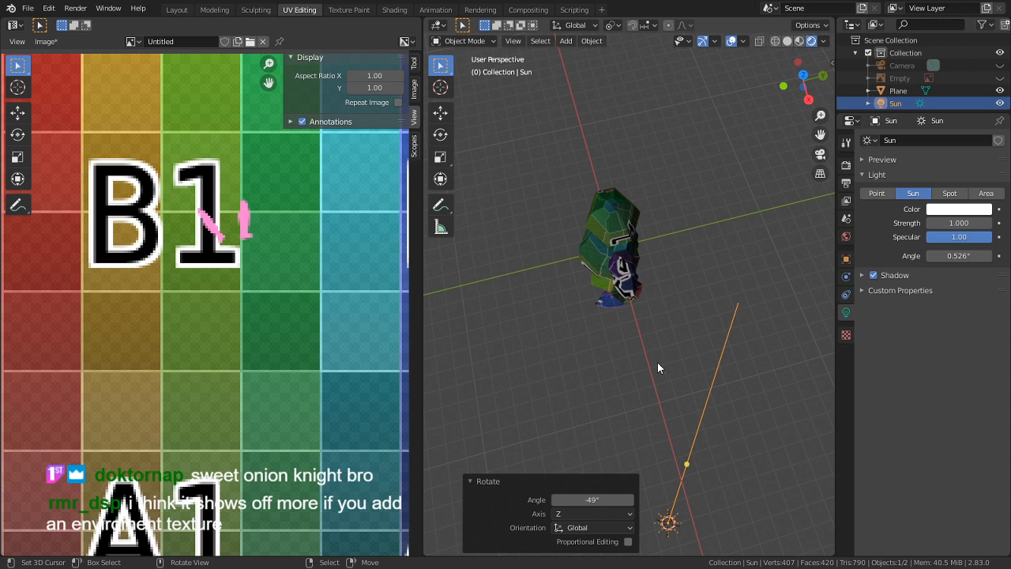
pyautogui.click(845, 237)
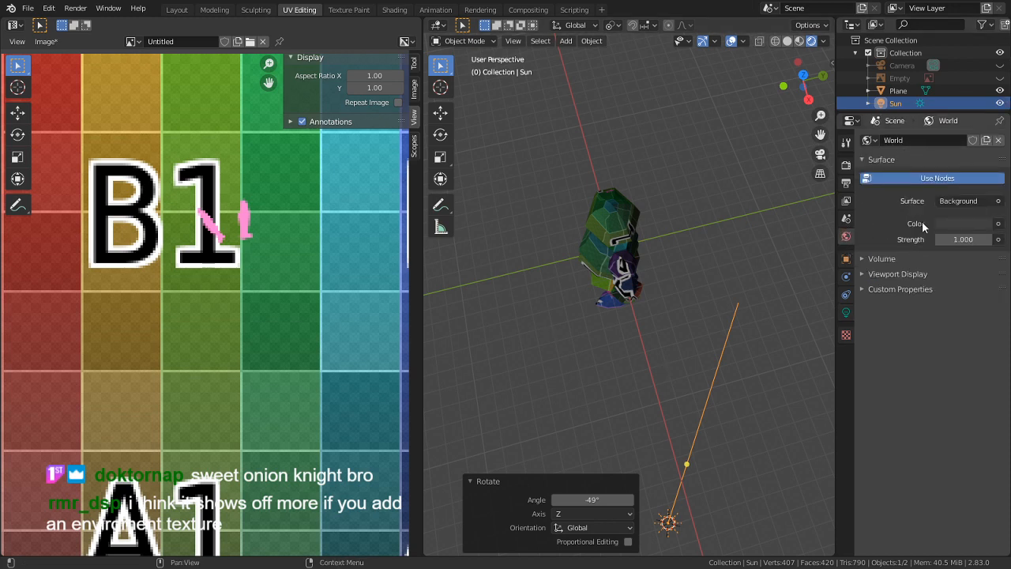
pyautogui.click(999, 224)
pyautogui.click(723, 264)
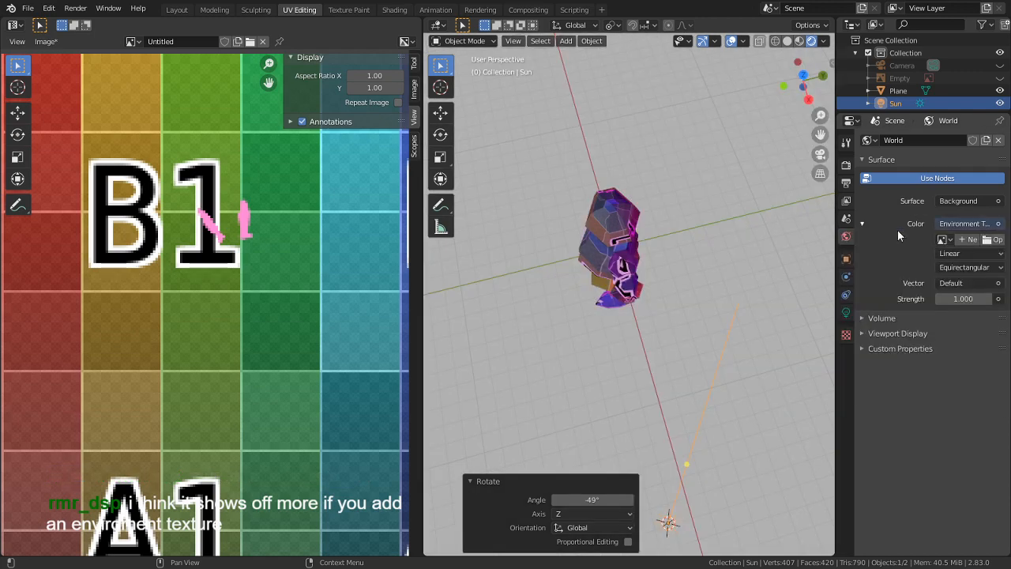
# - Load qwantani_4k.hdr from the HDR folder of Blender 2.82 as the world's environment image
pyautogui.click(998, 240)
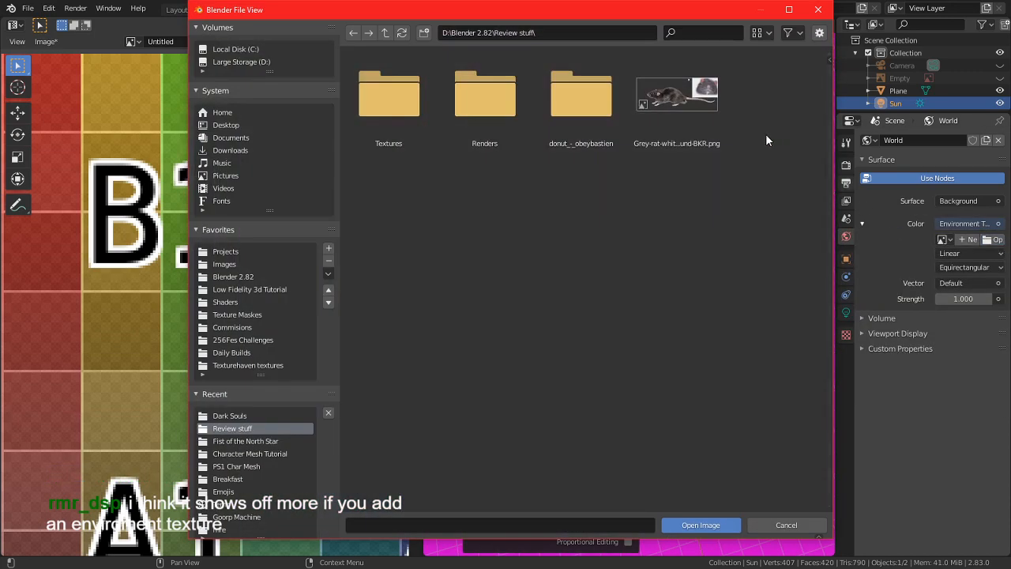
pyautogui.click(384, 33)
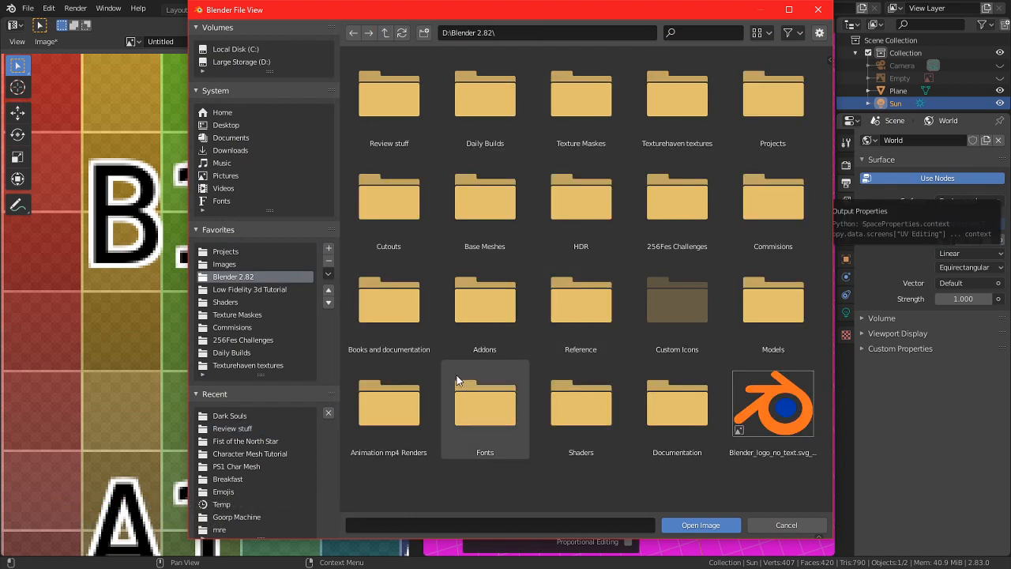
pyautogui.doubleClick(559, 242)
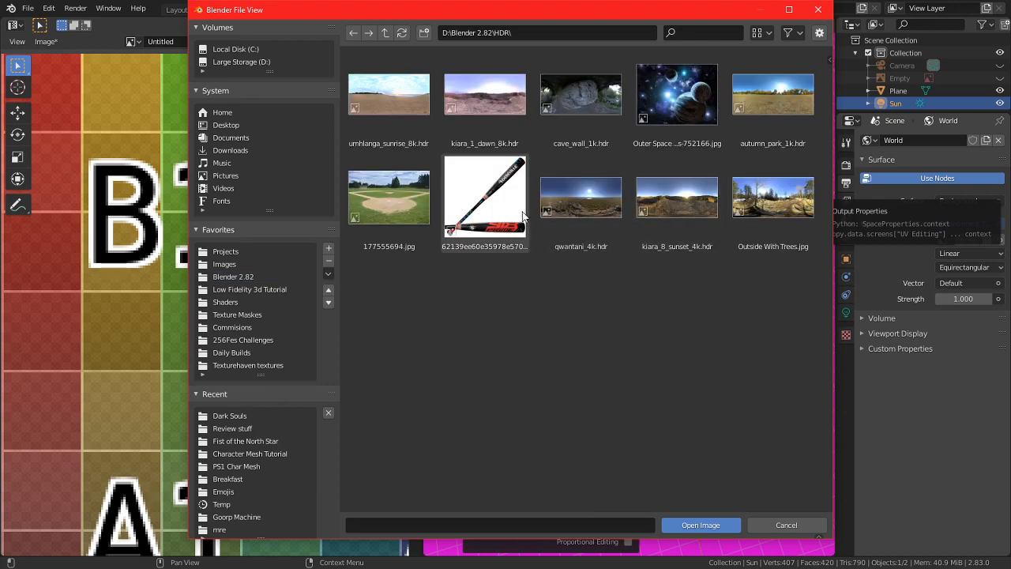
pyautogui.doubleClick(573, 214)
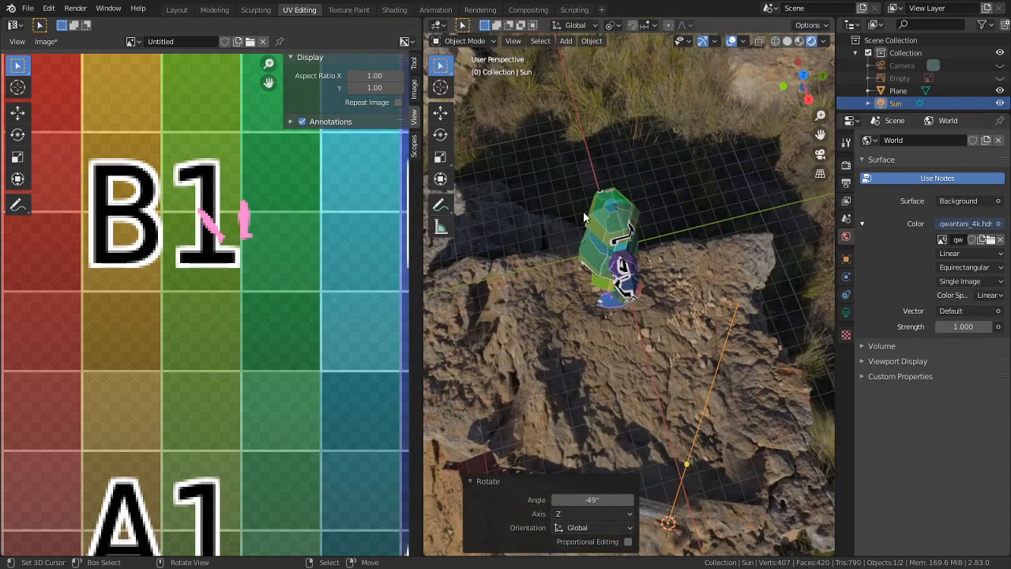
# - Select the character and set its diffuse material's Roughness to 0.000
pyautogui.moveTo(583, 209); pyautogui.dragTo(678, 135, button='middle')
pyautogui.scroll(6, 659, 208)
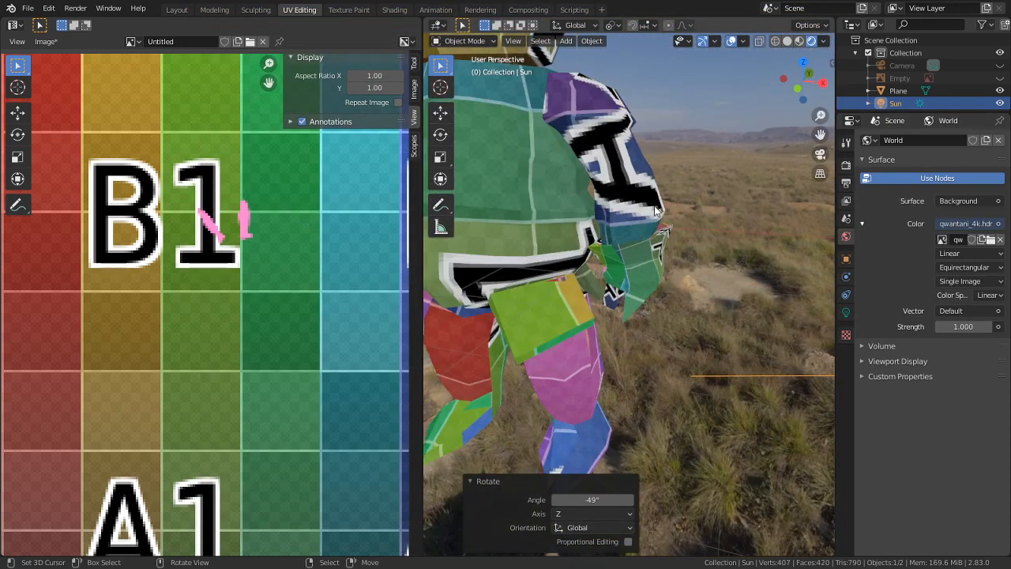
pyautogui.moveTo(826, 294); pyautogui.dragTo(662, 260, button='middle')
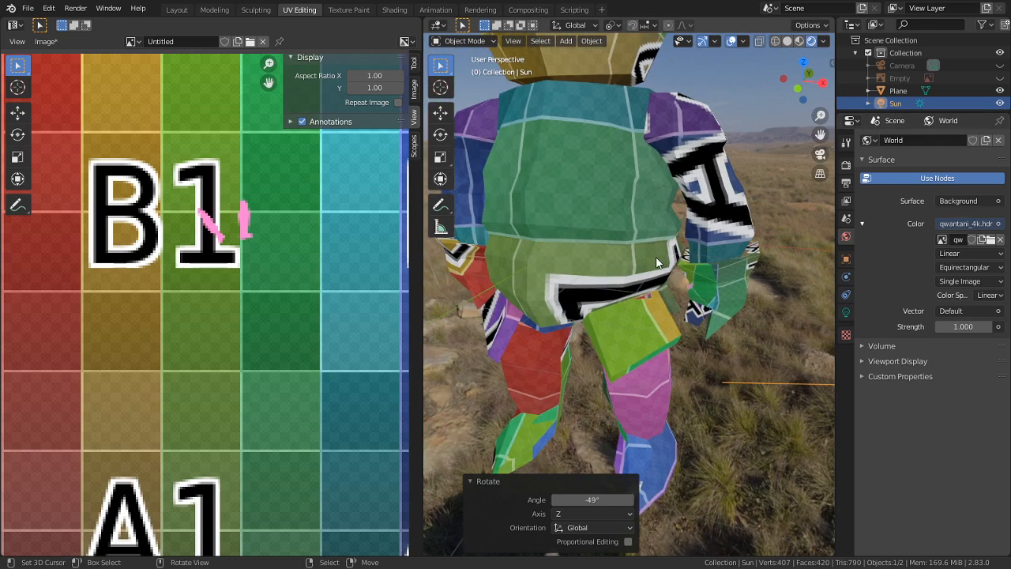
pyautogui.click(661, 260)
pyautogui.click(846, 365)
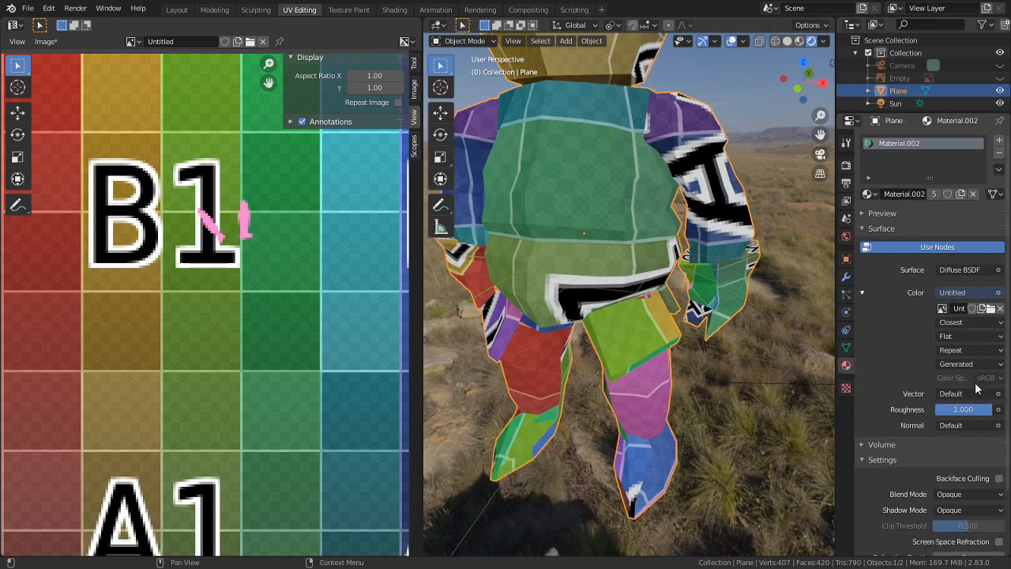
pyautogui.moveTo(980, 410); pyautogui.dragTo(938, 410)
pyautogui.moveTo(806, 338); pyautogui.dragTo(582, 346, button='middle')
pyautogui.moveTo(665, 157); pyautogui.dragTo(828, 146, button='middle')
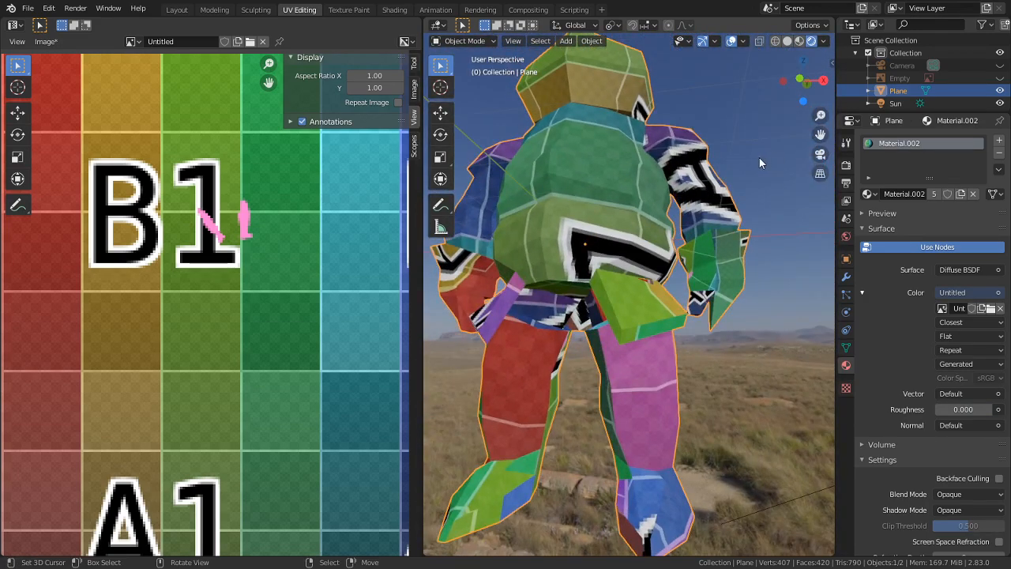
pyautogui.moveTo(778, 176); pyautogui.dragTo(830, 189, button='middle')
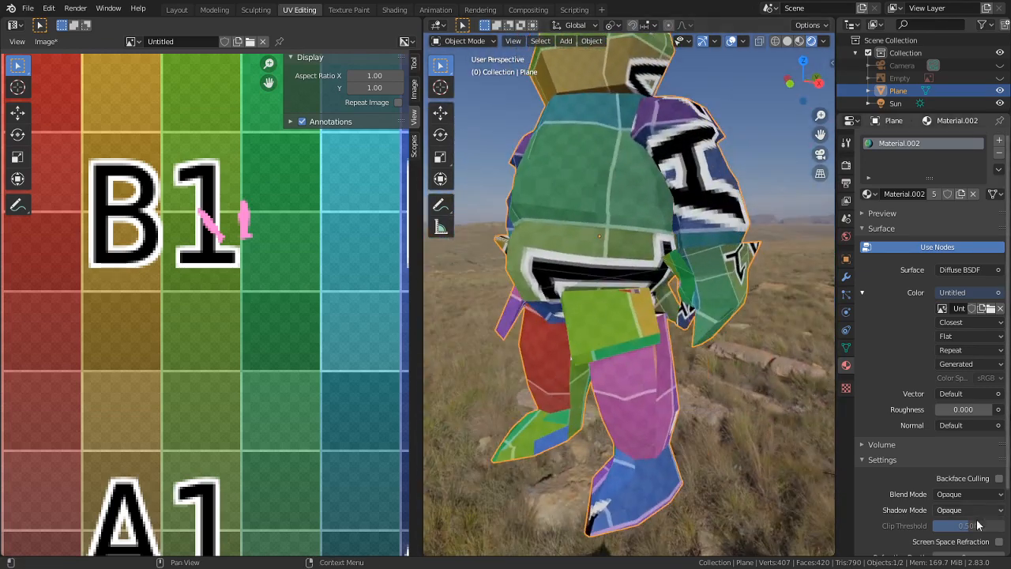
# - Enter Edit Mode on the character and select all of the hand's linked geometry, delimited by seams
pyautogui.moveTo(956, 409)
pyautogui.mouseDown()
pyautogui.moveTo(1005, 409)
pyautogui.moveTo(937, 409)
pyautogui.mouseUp()
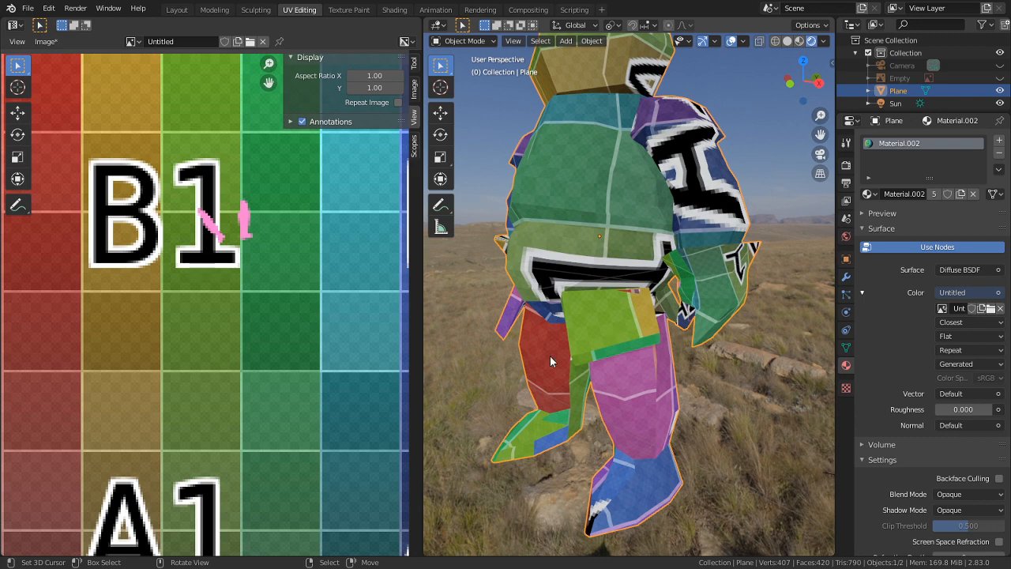
pyautogui.moveTo(593, 358); pyautogui.dragTo(632, 353, button='middle')
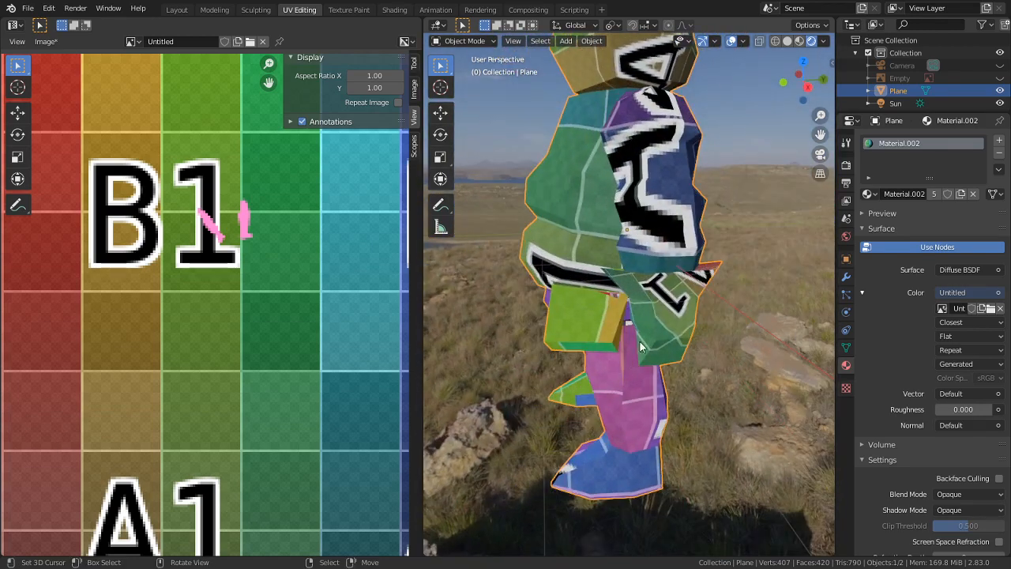
pyautogui.press('Tab')
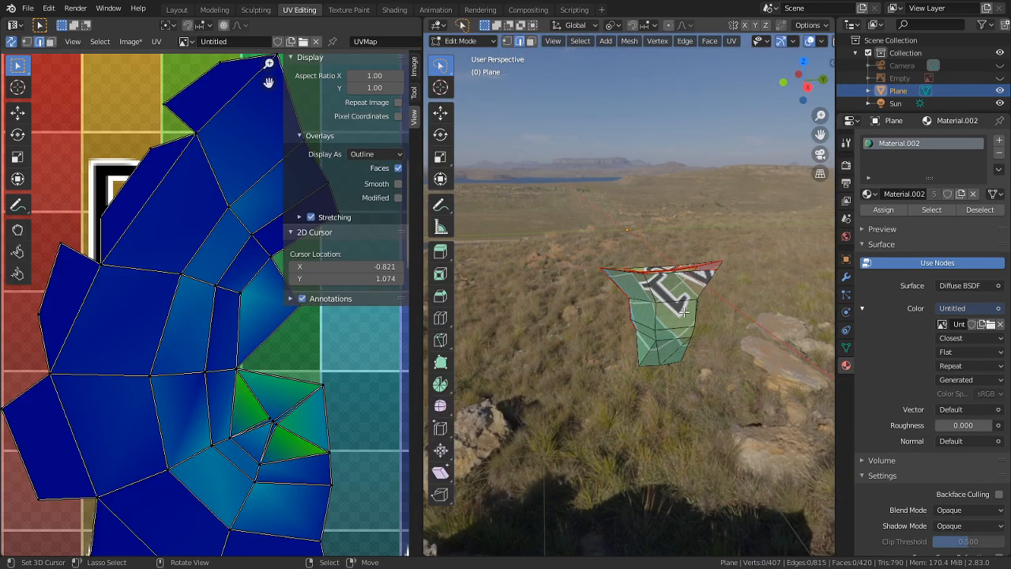
pyautogui.hotkey('ctrl', 'l')
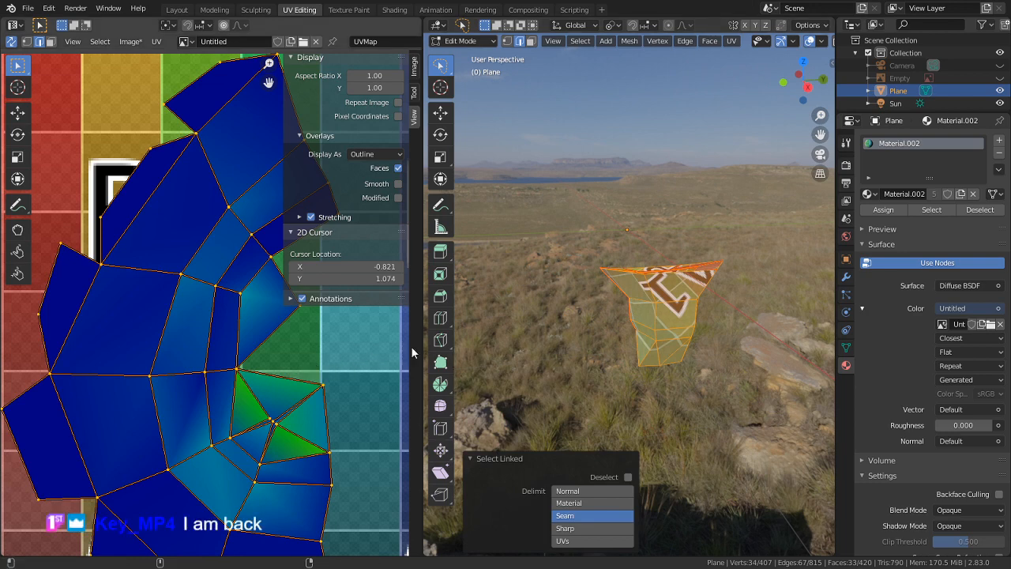
pyautogui.moveTo(678, 349); pyautogui.dragTo(698, 328, button='middle')
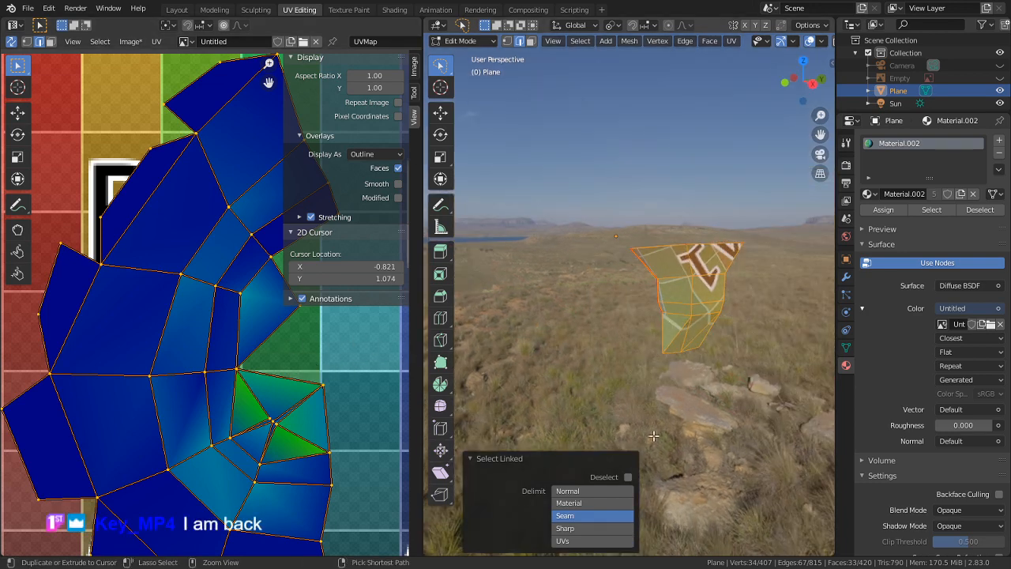
pyautogui.hotkey('ctrl', 'space')
pyautogui.moveTo(659, 433); pyautogui.dragTo(644, 391, button='middle')
pyautogui.hotkey('ctrl', 'space')
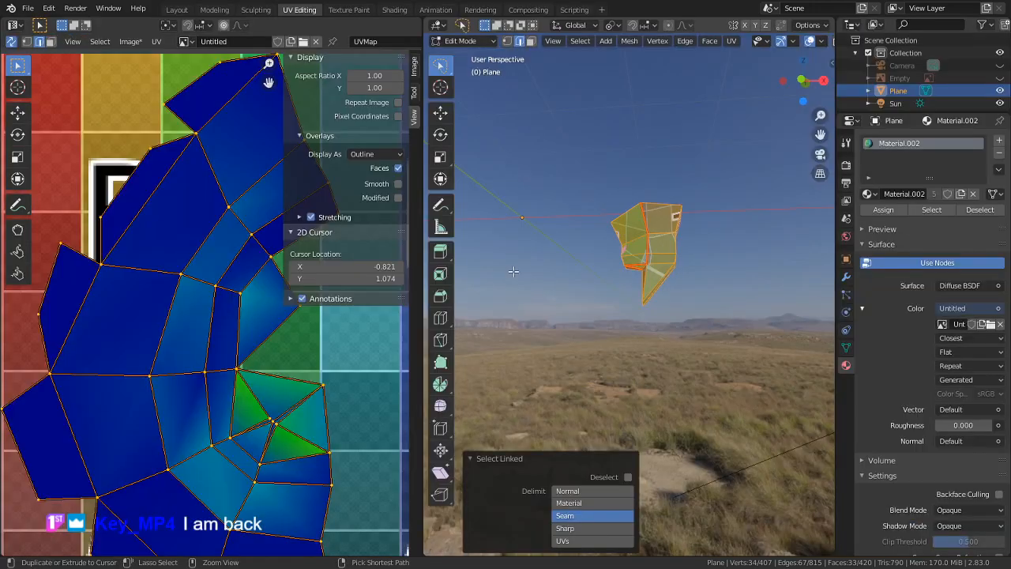
pyautogui.scroll(6, 220, 397)
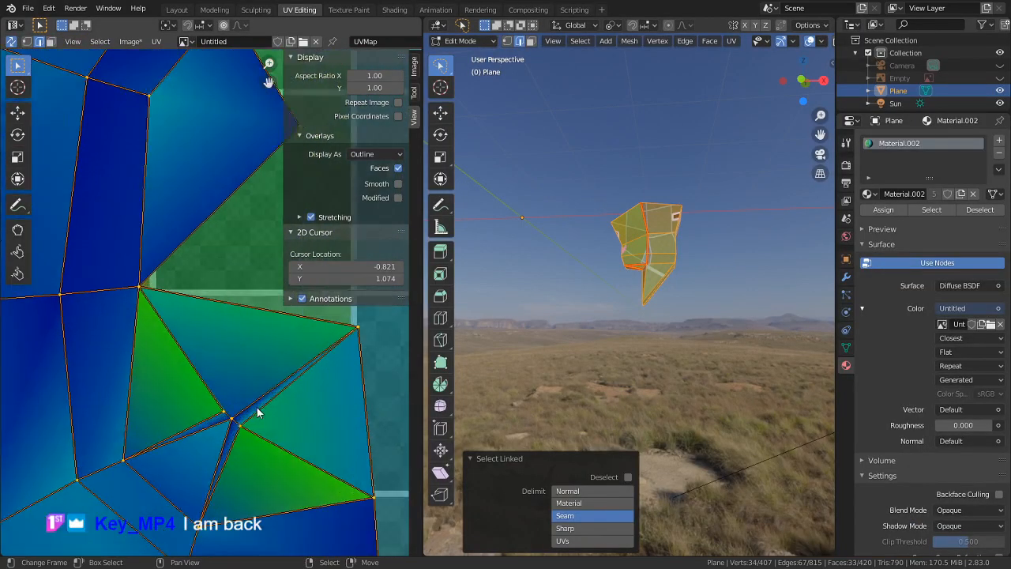
# - Merge the selected hand vertices by distance with a merge distance of 0.0001 m
pyautogui.hotkey('ctrl', 'z')
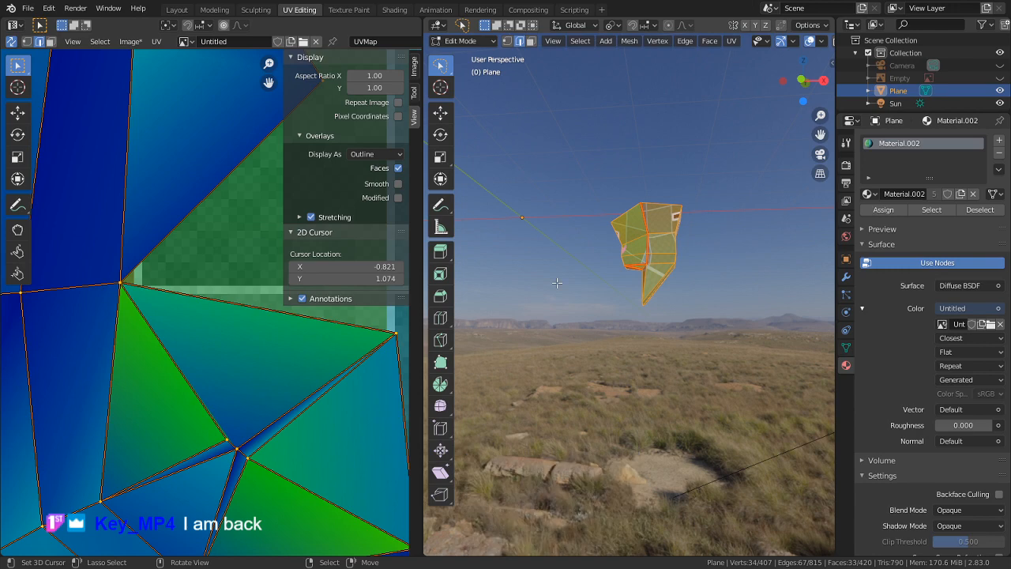
pyautogui.press('m')
pyautogui.click(557, 283)
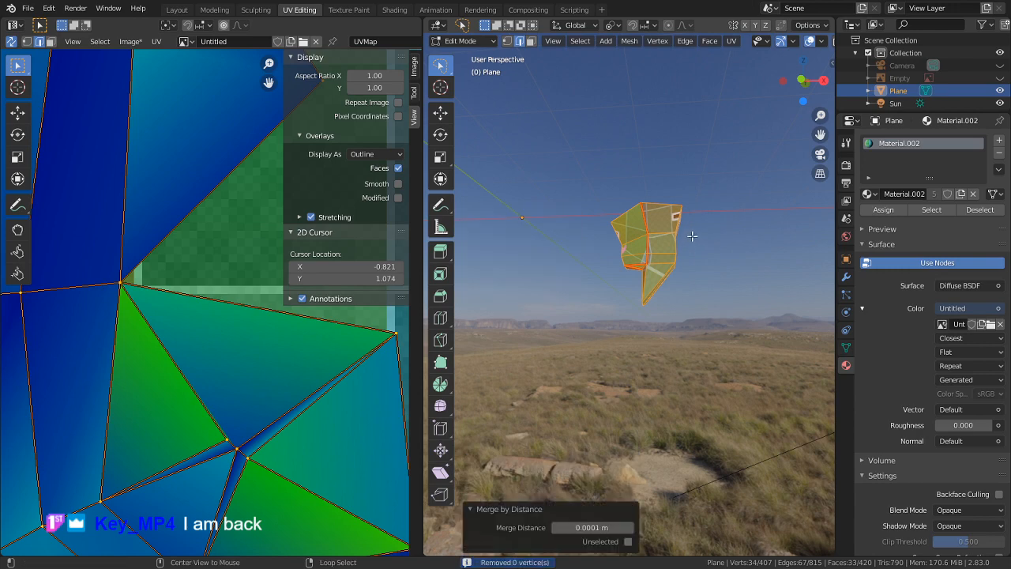
# - Pick the vertices around the pinched center of the hand's UV island to locate them on the fingertip of the mesh
pyautogui.moveTo(673, 267); pyautogui.dragTo(661, 283, button='middle')
pyautogui.scroll(6, 662, 284)
pyautogui.moveTo(627, 362); pyautogui.dragTo(722, 375, button='middle')
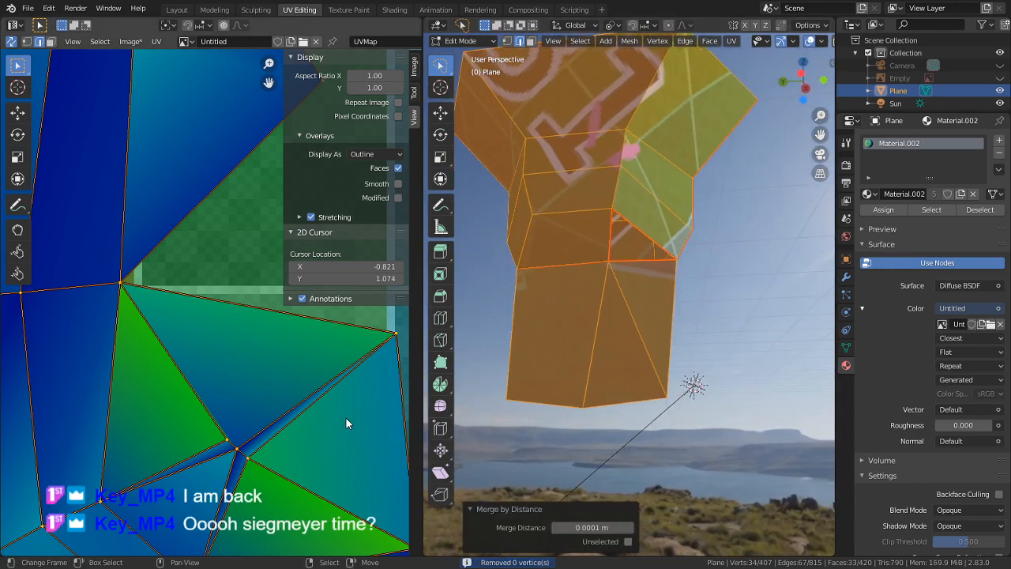
pyautogui.click(271, 443)
pyautogui.click(226, 447)
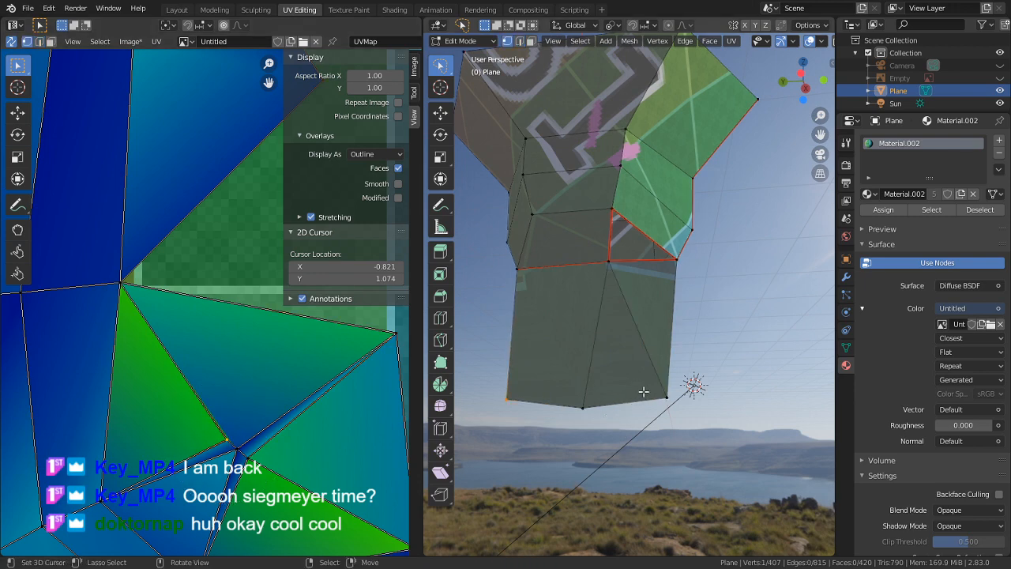
pyautogui.press('KP_Decimal')
pyautogui.moveTo(651, 386); pyautogui.dragTo(832, 395, button='middle')
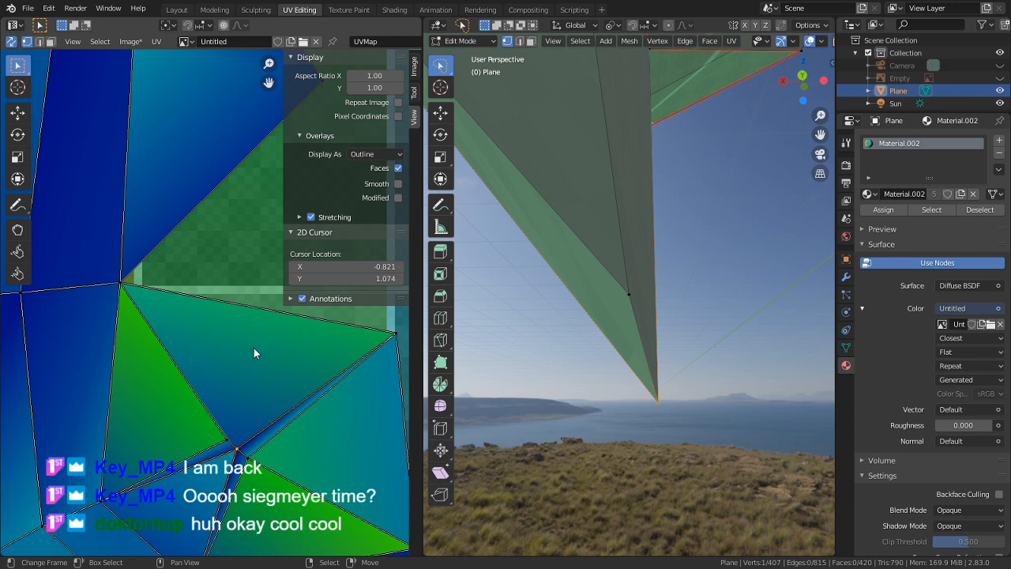
# - Mark seams along both outer side edges of the hand's finger section, from the knuckles to the fingertips
pyautogui.hotkey('alt', 'a')
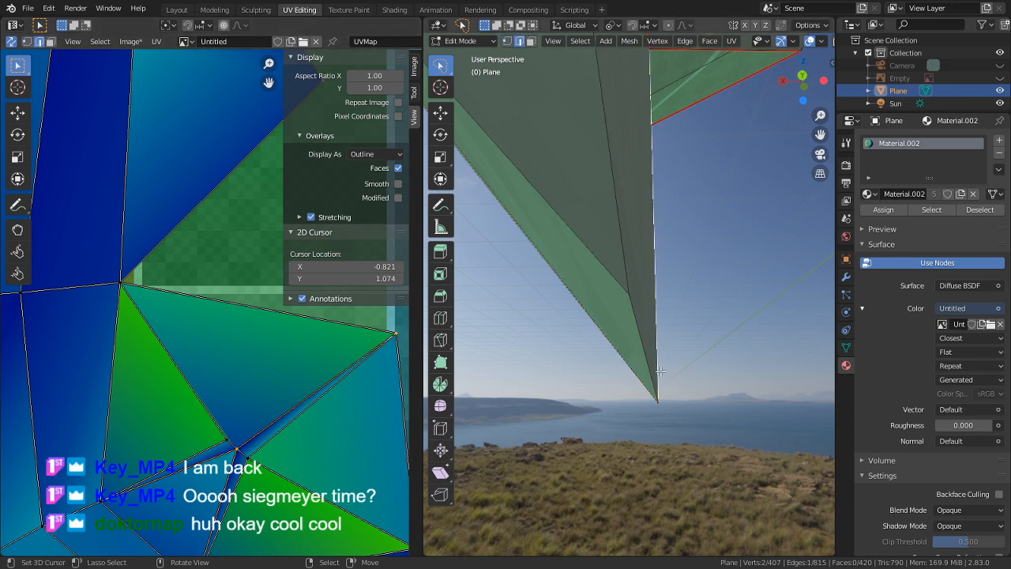
pyautogui.scroll(-3, 277, 419)
pyautogui.moveTo(601, 331)
pyautogui.mouseDown(button='middle')
pyautogui.moveTo(625, 318)
pyautogui.moveTo(563, 320)
pyautogui.moveTo(597, 314)
pyautogui.mouseUp(button='middle')
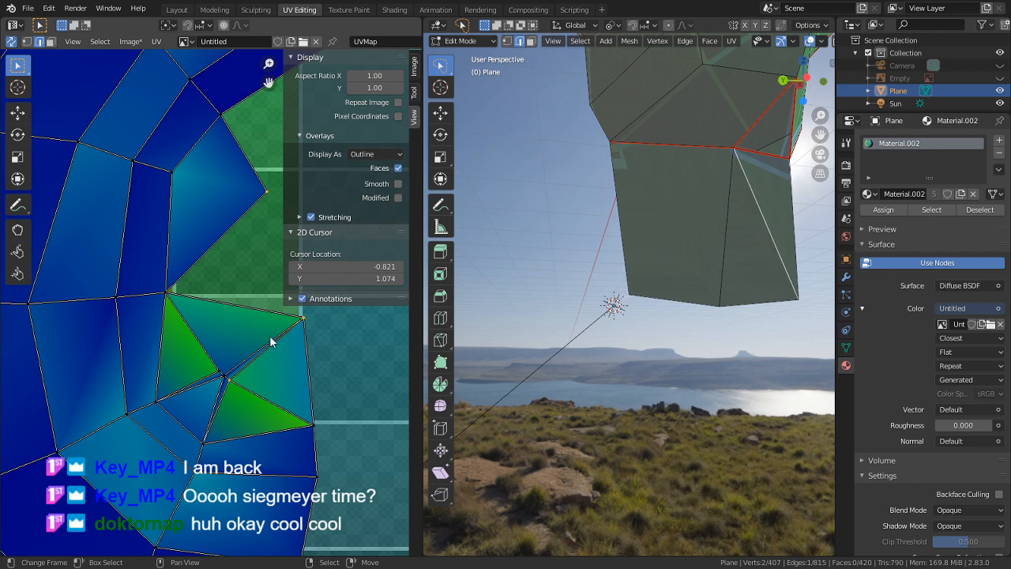
pyautogui.moveTo(731, 317); pyautogui.dragTo(638, 328, button='middle')
pyautogui.keyDown('shift'); pyautogui.moveTo(639, 328); pyautogui.dragTo(769, 326, button='middle'); pyautogui.keyUp('shift')
pyautogui.hotkey('ctrl', 'e')
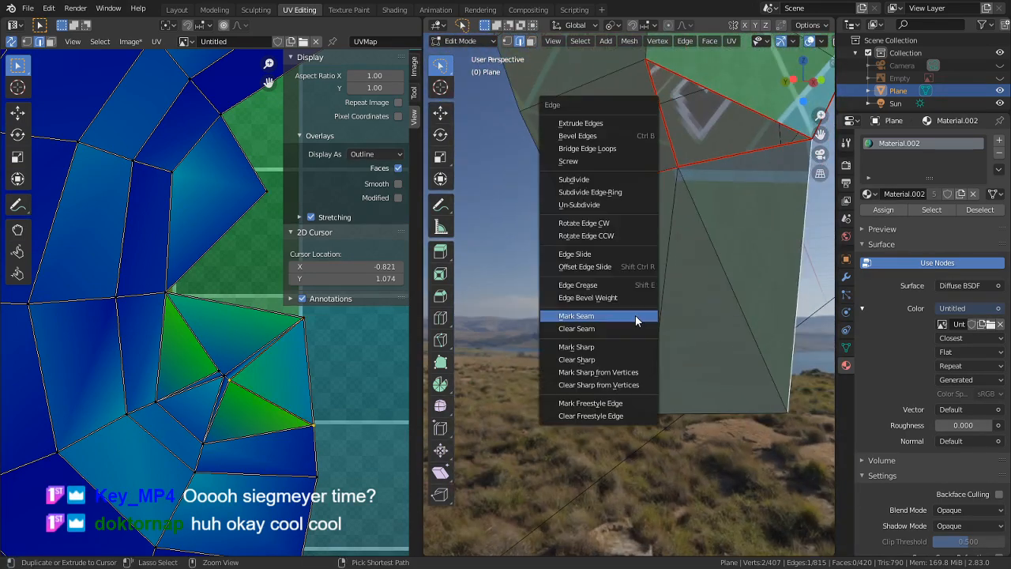
pyautogui.click(635, 315)
pyautogui.hotkey('ctrl', 'e')
pyautogui.click(580, 317)
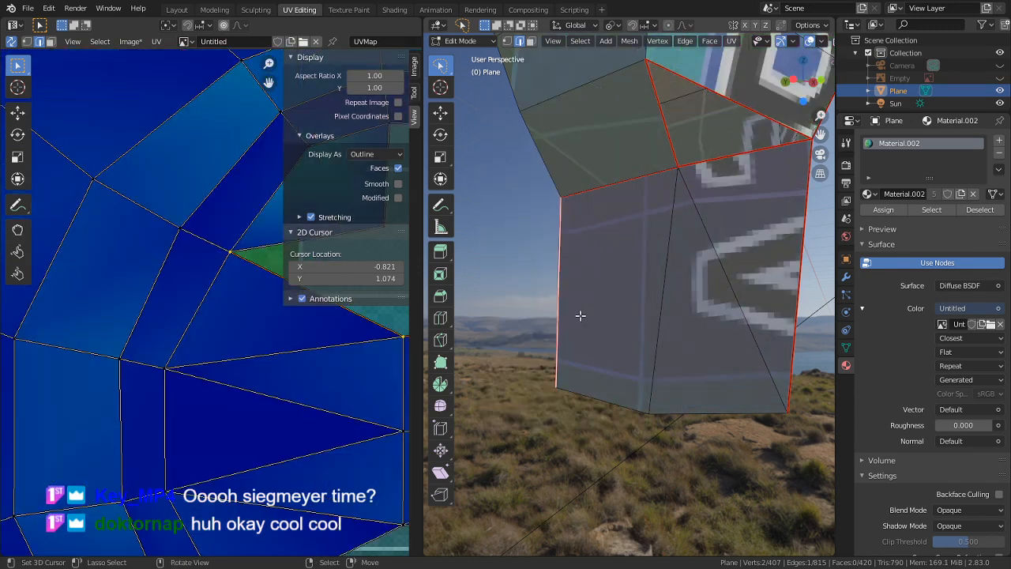
# - Try clearing the seam across the knuckles between the palm and the finger section, then undo the change
pyautogui.scroll(-8, 188, 380)
pyautogui.moveTo(266, 366); pyautogui.dragTo(225, 413, button='middle')
pyautogui.scroll(4, 225, 414)
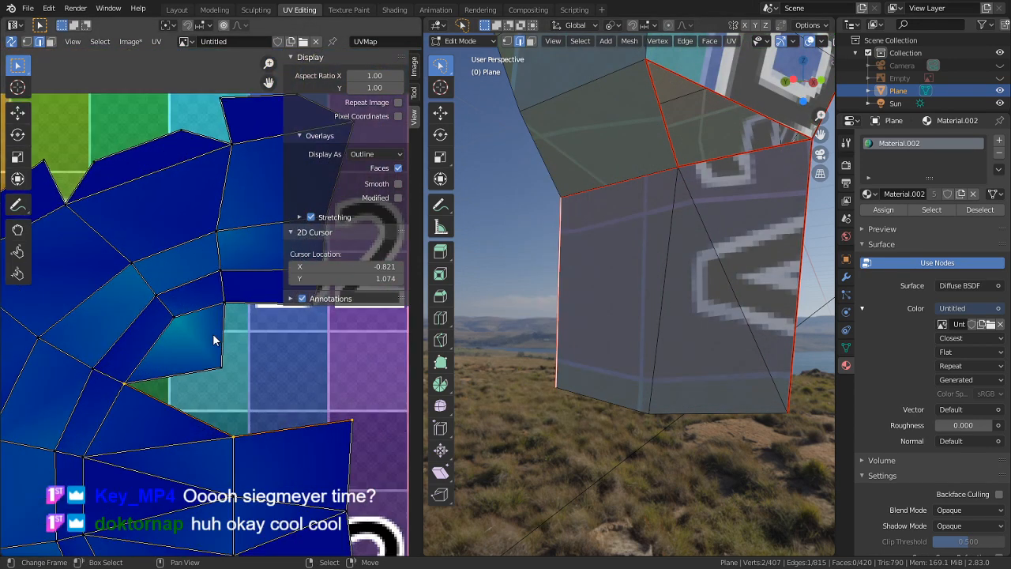
pyautogui.hotkey('ctrl', 'e')
pyautogui.click(129, 376)
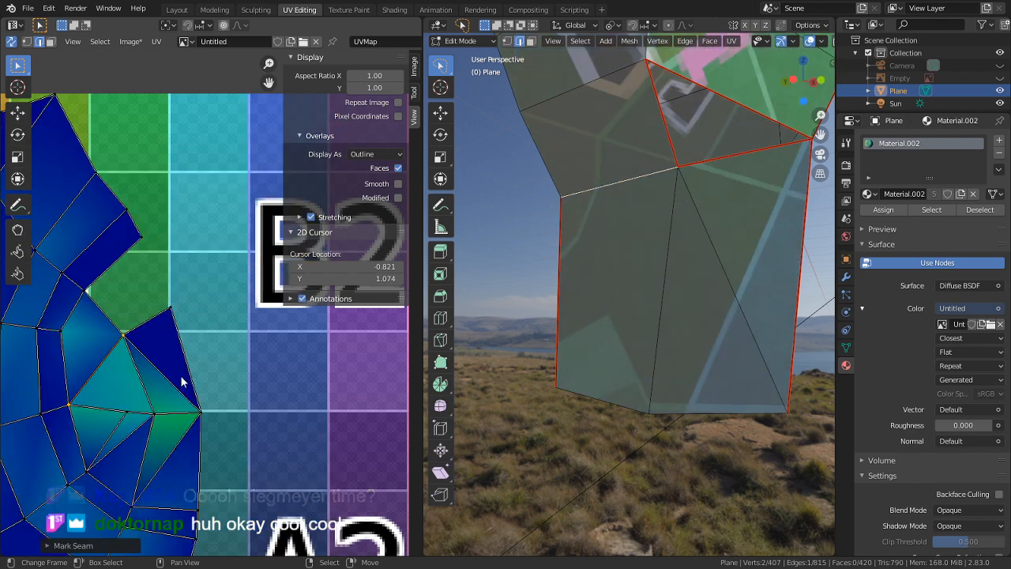
pyautogui.hotkey('ctrl', 'z')
# - Mark a seam on the palm edge one row above the knuckles
pyautogui.hotkey('ctrl', 'e')
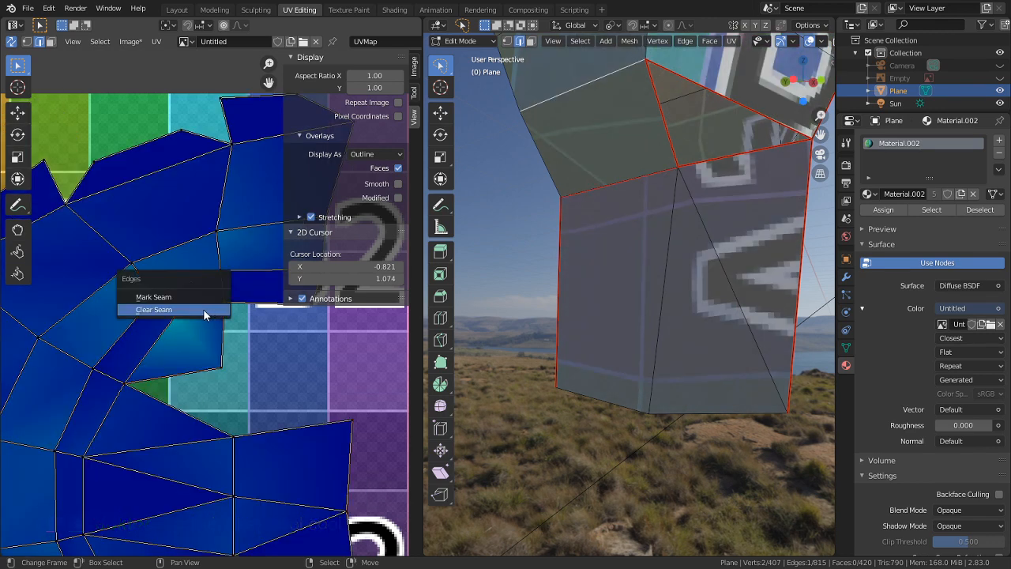
pyautogui.click(196, 294)
# - Try clearing the knuckle seam with the palm seam in place, then undo it
pyautogui.hotkey('ctrl', 'e')
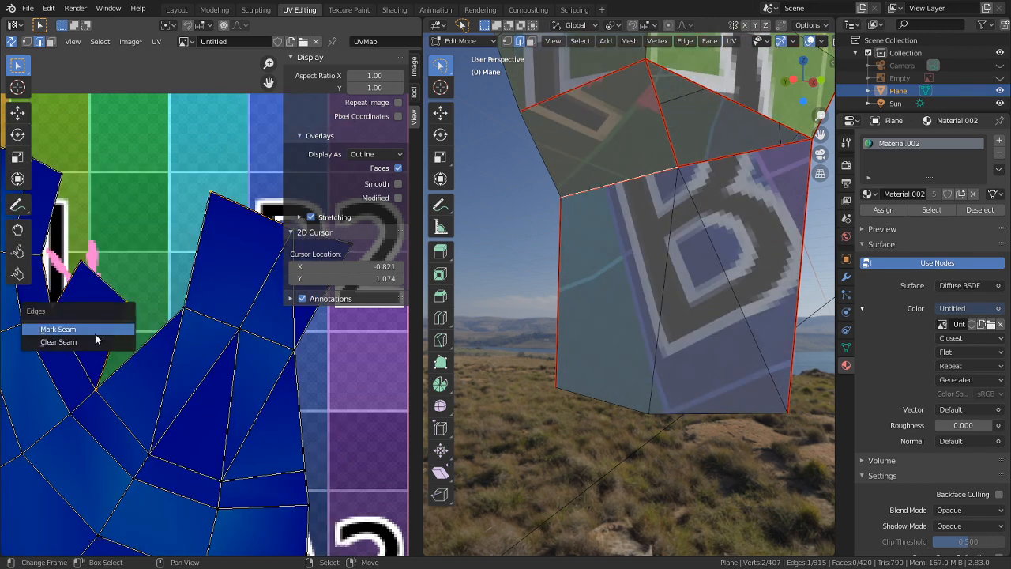
pyautogui.click(89, 340)
pyautogui.hotkey('ctrl', 'z')
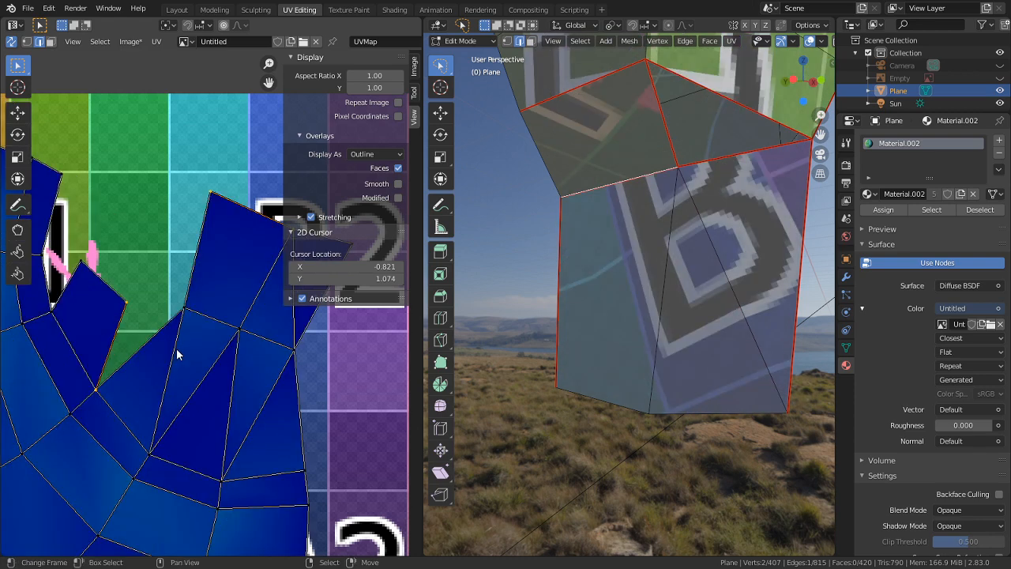
# - Dissolve the diagonal edge across the large lower side face of the hand
pyautogui.moveTo(612, 346); pyautogui.dragTo(630, 358, button='middle')
pyautogui.press('l')
pyautogui.press('m')
pyautogui.click(632, 361)
pyautogui.rightClick(646, 236)
pyautogui.moveTo(637, 203); pyautogui.dragTo(536, 265, button='middle')
pyautogui.scroll(-4, 536, 264)
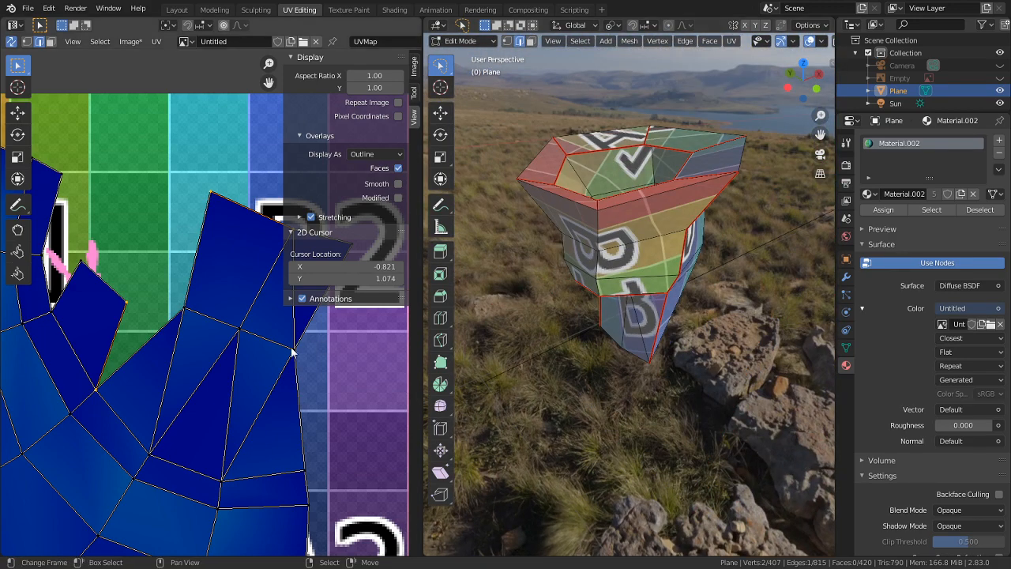
pyautogui.scroll(-4, 278, 368)
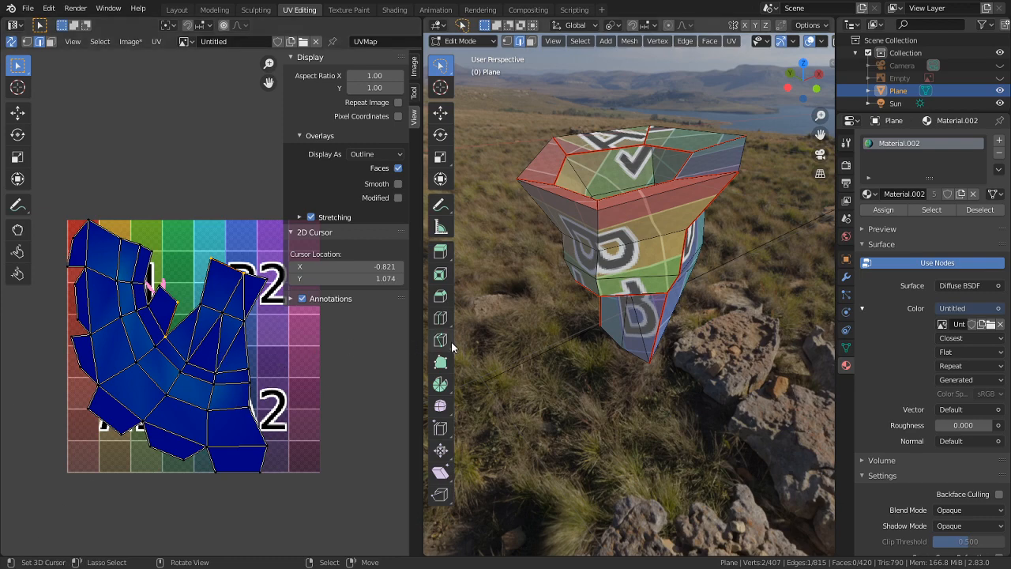
pyautogui.moveTo(427, 341); pyautogui.dragTo(748, 238, button='middle')
pyautogui.scroll(4, 748, 239)
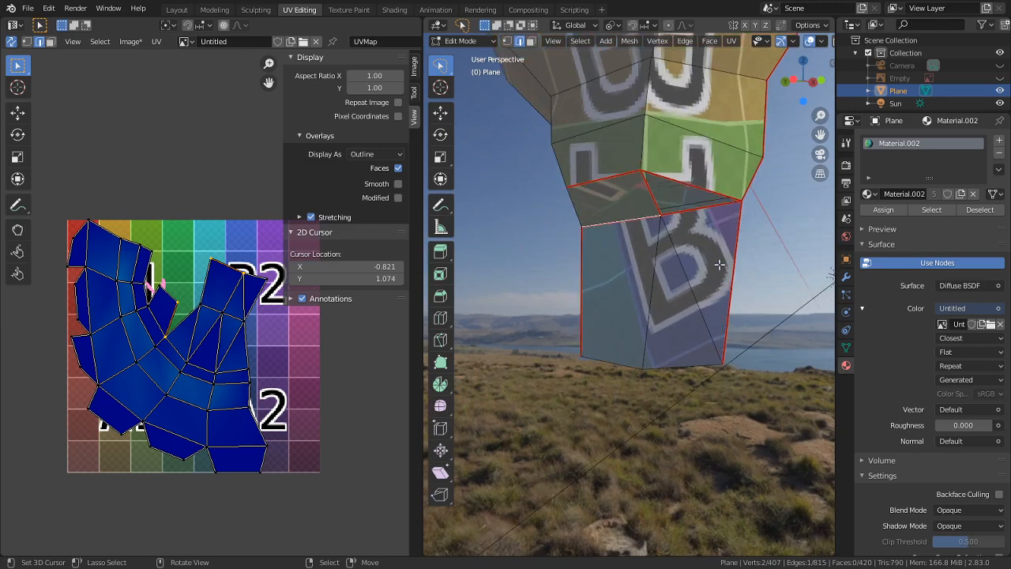
pyautogui.hotkey('ctrl', 'x')
pyautogui.moveTo(706, 269); pyautogui.dragTo(684, 270, button='middle')
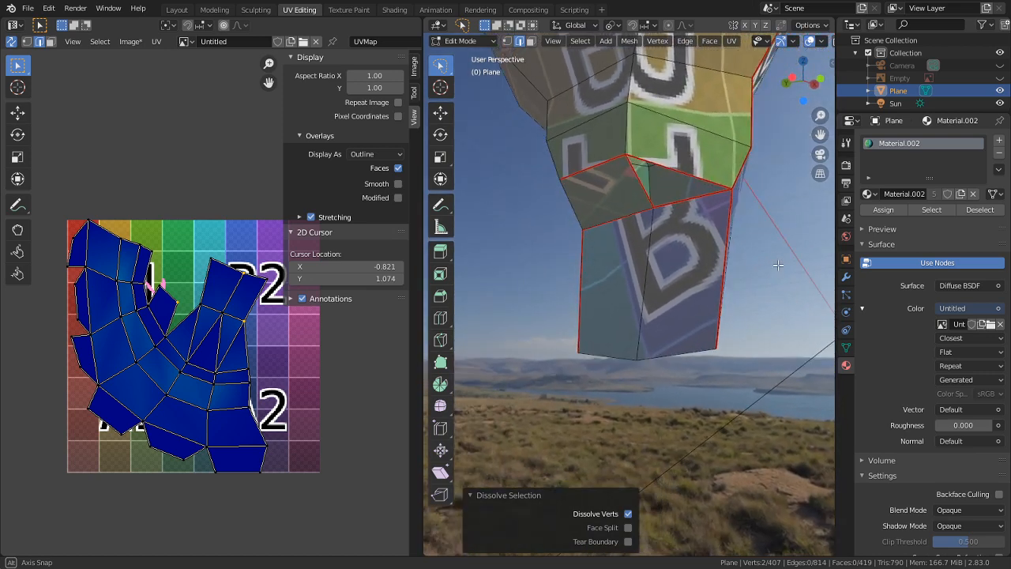
# - Select the hand's entire linked UV island and rotate it by about -20 degrees
pyautogui.hotkey('ctrl', 'l')
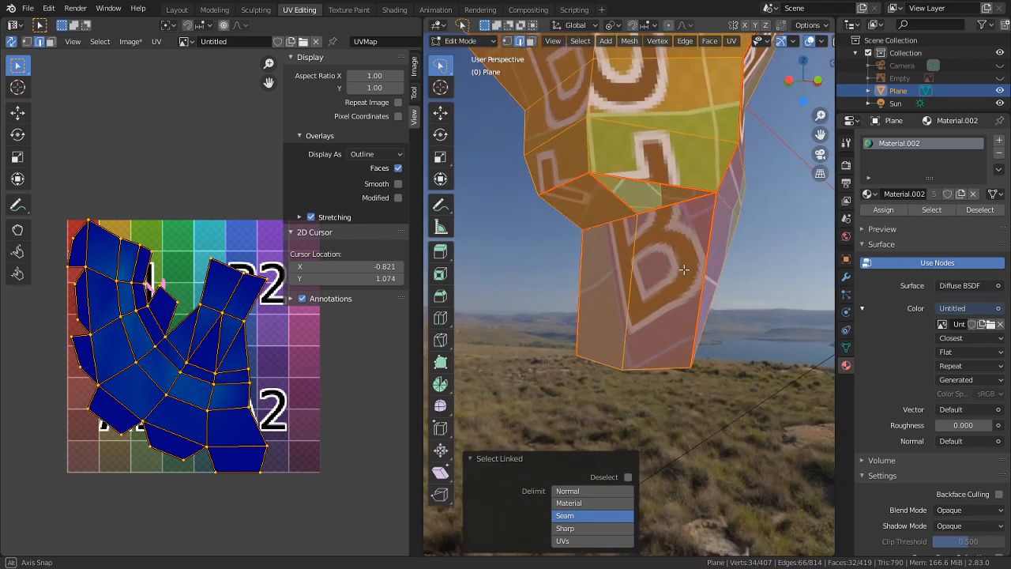
pyautogui.click(235, 450)
pyautogui.scroll(5, 235, 450)
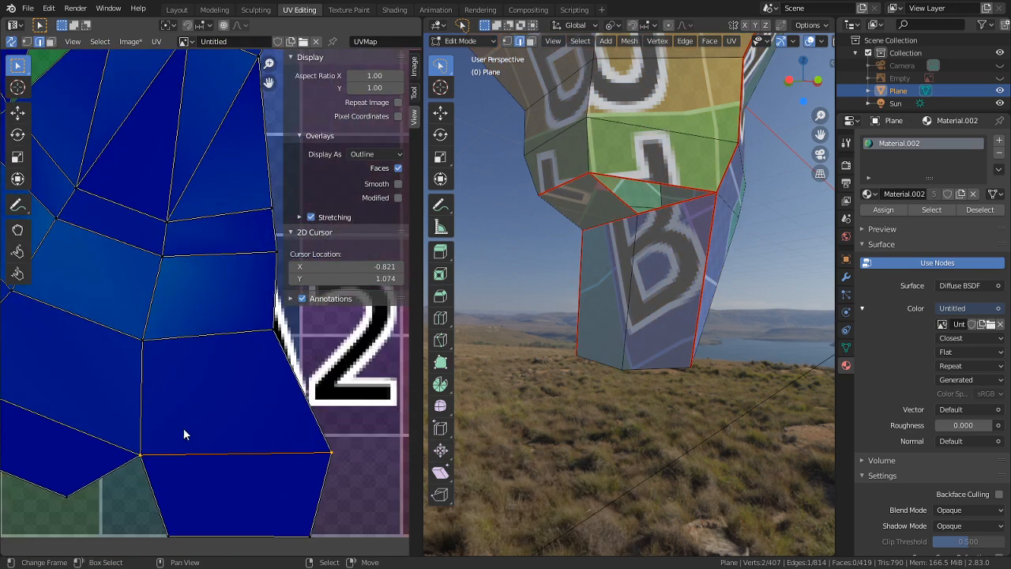
pyautogui.scroll(3, 181, 425)
pyautogui.moveTo(139, 350); pyautogui.dragTo(296, 402, button='middle')
pyautogui.hotkey('ctrl', 'l')
pyautogui.press('r')
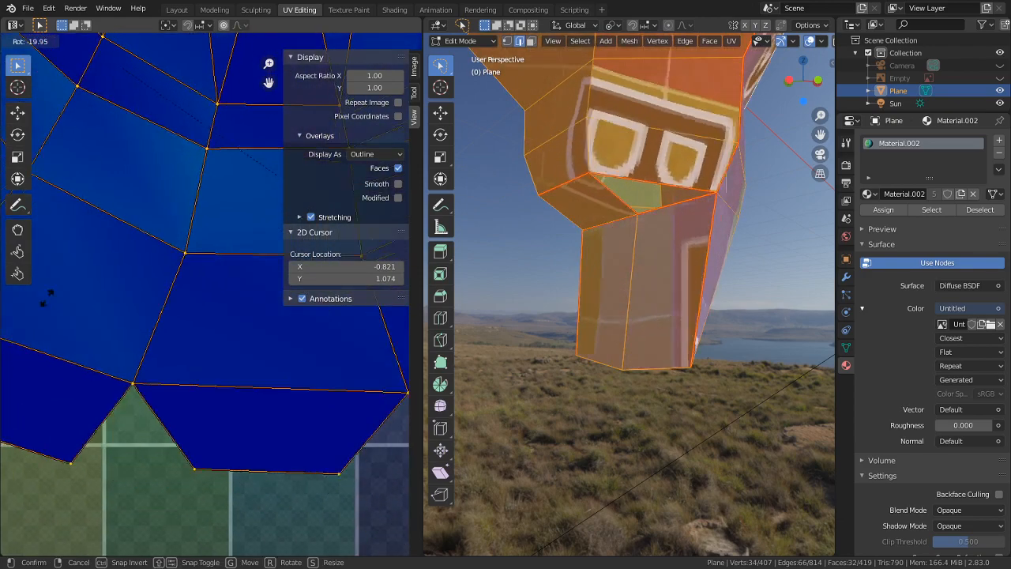
pyautogui.click(29, 305)
# - Try to straighten the two side edges of the wide quad in the hand's UV island by scaling each to 0 along X
pyautogui.moveTo(244, 442); pyautogui.dragTo(221, 498, button='middle')
pyautogui.scroll(4, 248, 424)
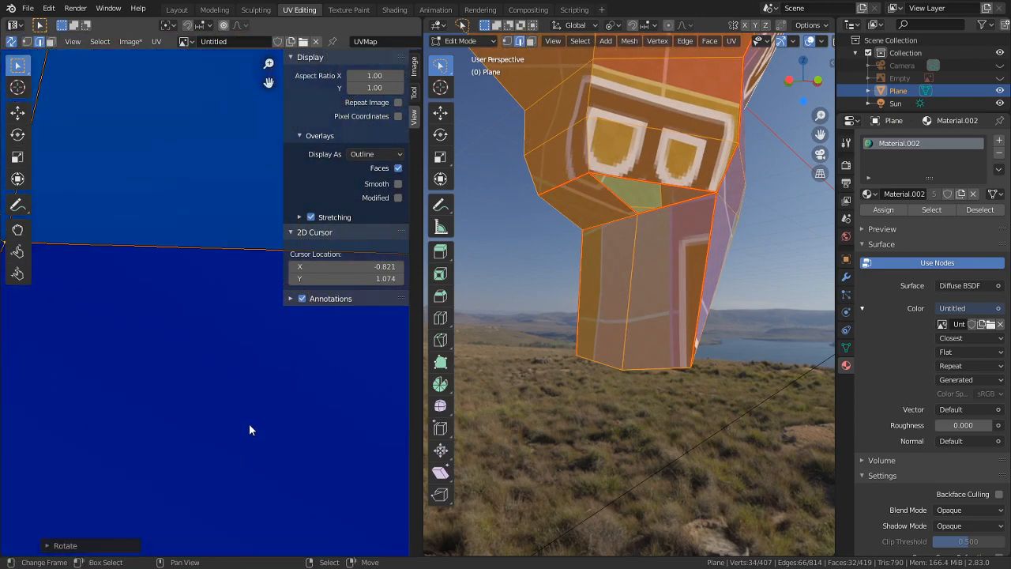
pyautogui.scroll(-5, 202, 349)
pyautogui.moveTo(173, 341); pyautogui.dragTo(163, 452, button='middle')
pyautogui.scroll(3, 175, 417)
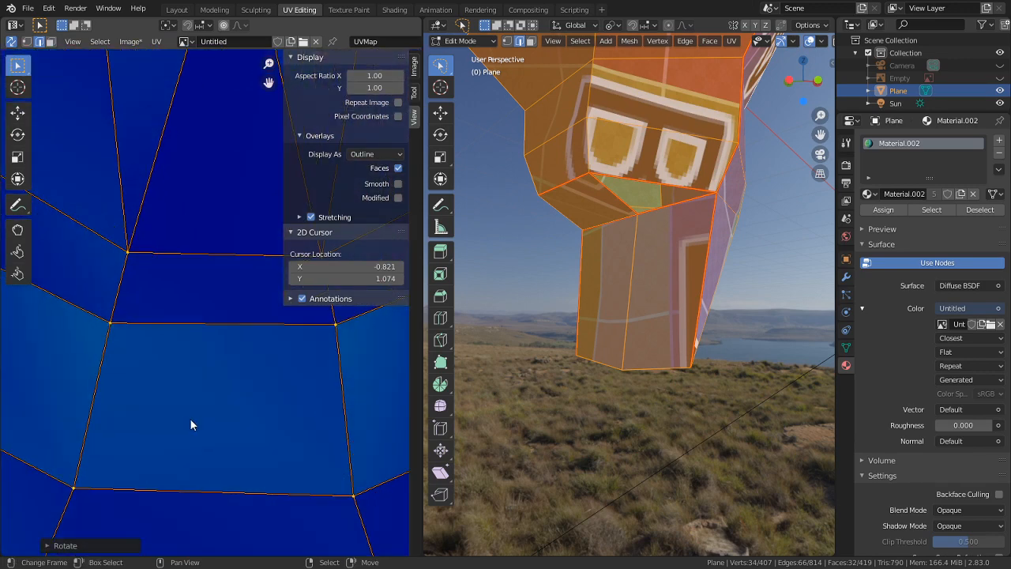
pyautogui.moveTo(216, 486); pyautogui.dragTo(219, 304, button='middle')
pyautogui.scroll(-2, 218, 303)
pyautogui.press('s')
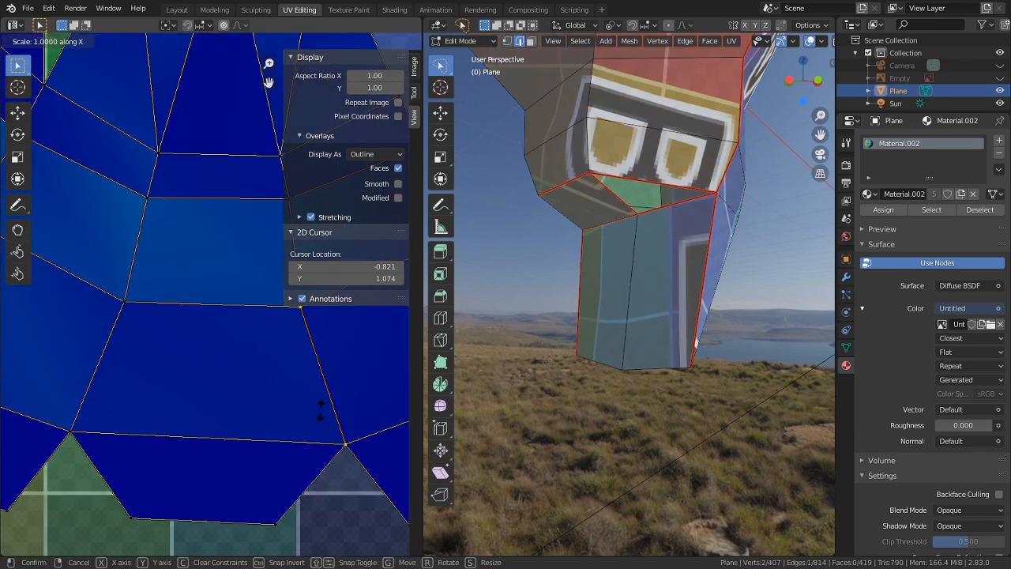
pyautogui.press('0')
pyautogui.press('Return')
pyautogui.click(124, 377)
pyautogui.press('s')
pyautogui.press('x')
pyautogui.press('0')
pyautogui.press('Return')
# - Try to level the upper and lower edges of the same UV quad by scaling each to 0 along Y
pyautogui.click(202, 337)
pyautogui.press('s')
pyautogui.press('y')
pyautogui.press('0')
pyautogui.press('Return')
pyautogui.click(192, 417)
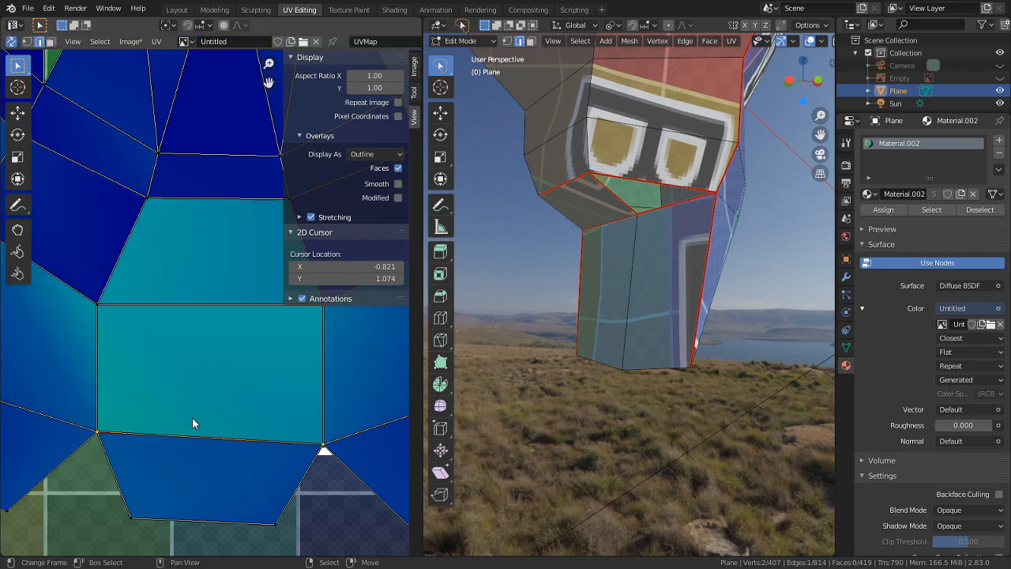
pyautogui.press('s')
pyautogui.press('y')
pyautogui.press('0')
pyautogui.press('Return')
# - Undo and redo the UV edge straightening to compare its effect on the hand's checker texture
pyautogui.scroll(-5, 664, 356)
pyautogui.moveTo(679, 356); pyautogui.dragTo(473, 407, button='middle')
pyautogui.hotkey('ctrl', 'z')
pyautogui.hotkey('ctrl', 'z')
pyautogui.hotkey('ctrl', 'z')
pyautogui.hotkey('ctrl', 'z')
pyautogui.hotkey('ctrl', 'z')
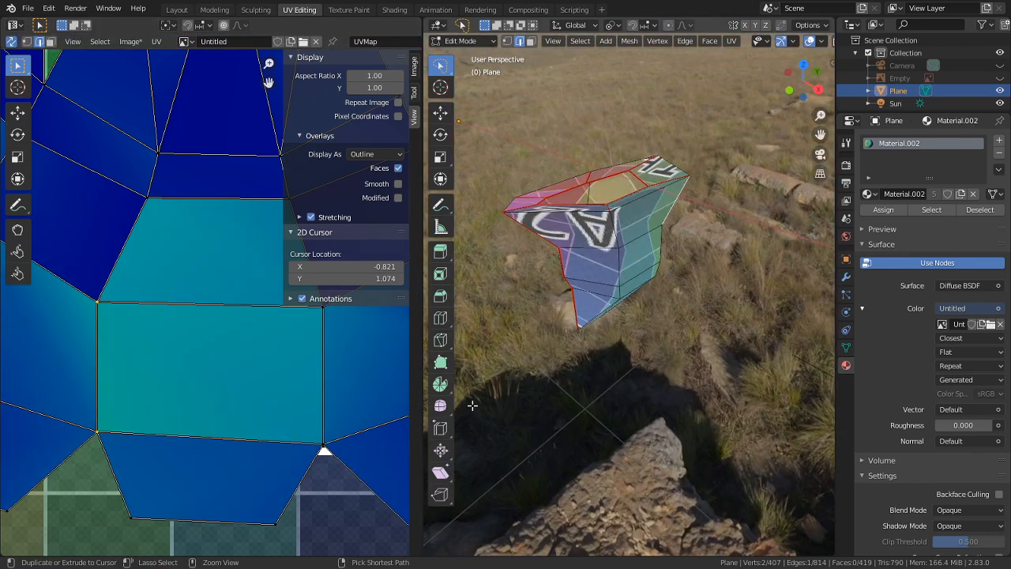
pyautogui.hotkey('ctrl', 'shift', 'z')
pyautogui.hotkey('ctrl', 'shift', 'z')
pyautogui.hotkey('ctrl', 'shift', 'z')
pyautogui.hotkey('ctrl', 'shift', 'z')
pyautogui.hotkey('ctrl', 'shift', 'z')
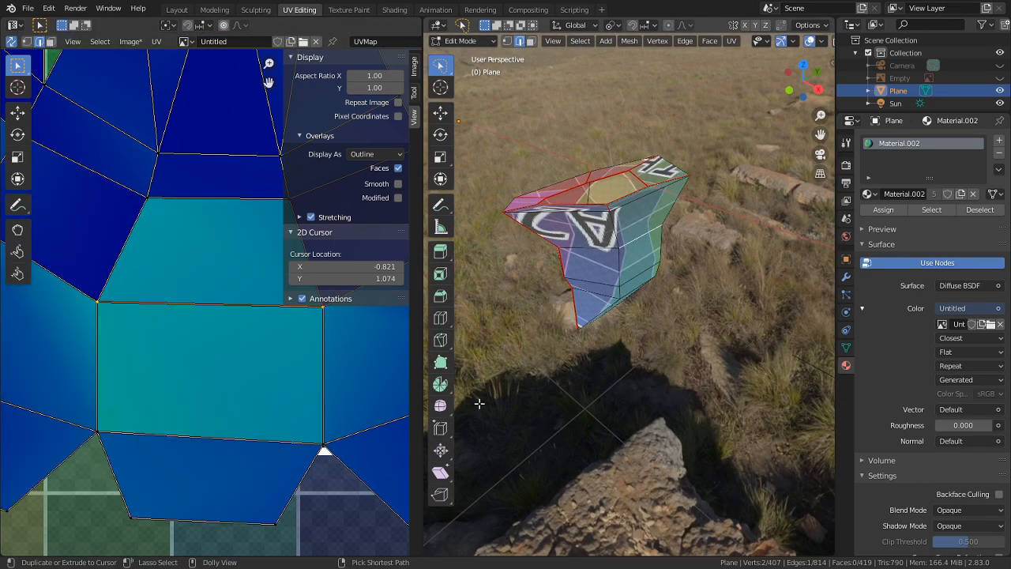
pyautogui.moveTo(482, 363); pyautogui.dragTo(497, 293, button='middle')
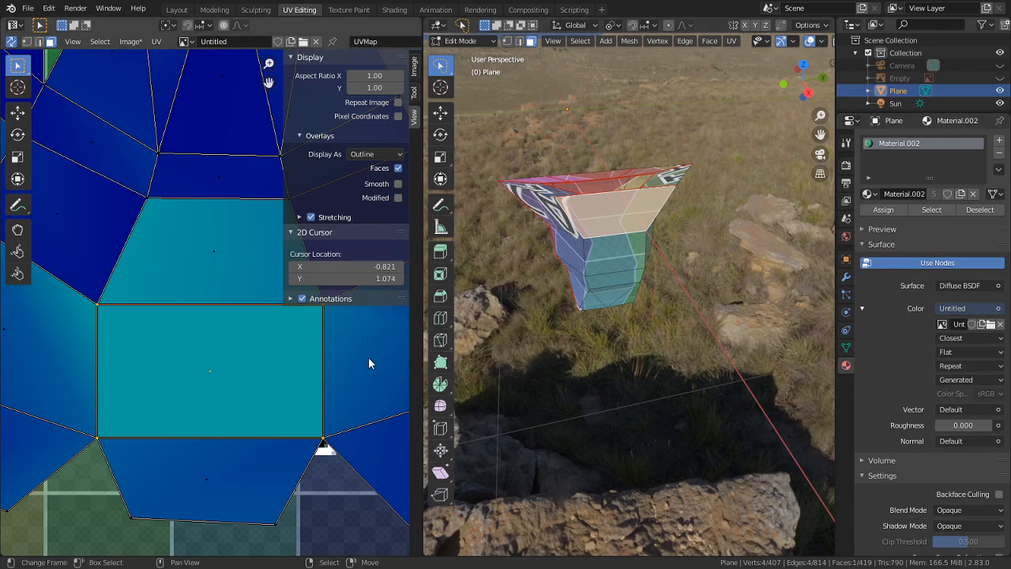
# - Undo all of the straightening of the quad in the hand's UV island
pyautogui.hotkey('ctrl', 'z')
pyautogui.hotkey('ctrl', 'z')
pyautogui.hotkey('ctrl', 'z')
pyautogui.hotkey('ctrl', 'z')
pyautogui.hotkey('ctrl', 'z')
pyautogui.hotkey('ctrl', 'z')
pyautogui.hotkey('ctrl', 'z')
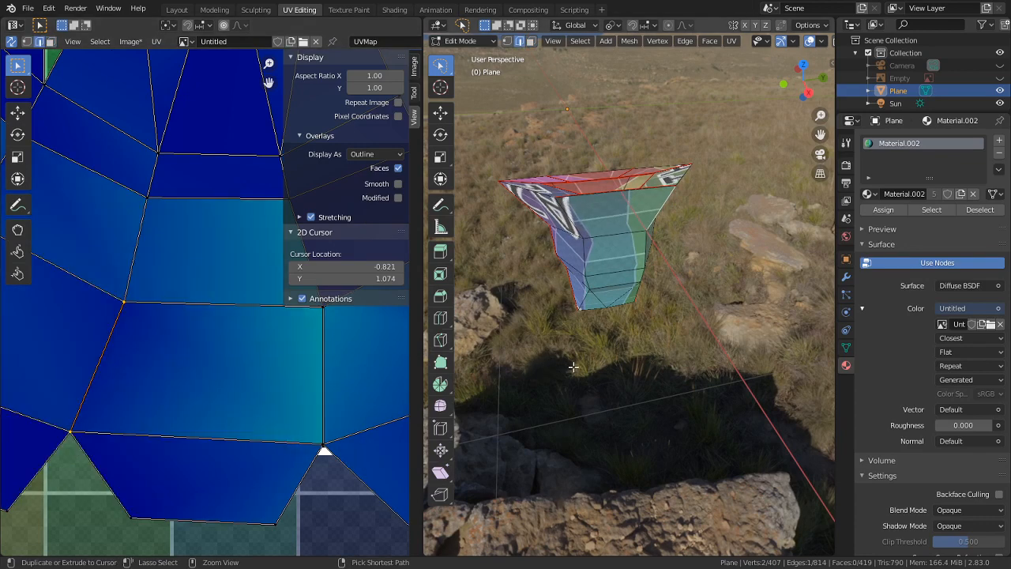
pyautogui.hotkey('ctrl', 'z')
pyautogui.hotkey('ctrl', 'z')
# - Reveal the hidden parts of the character mesh and clear the selection
pyautogui.moveTo(573, 367); pyautogui.dragTo(600, 278, button='middle')
pyautogui.scroll(-5, 117, 373)
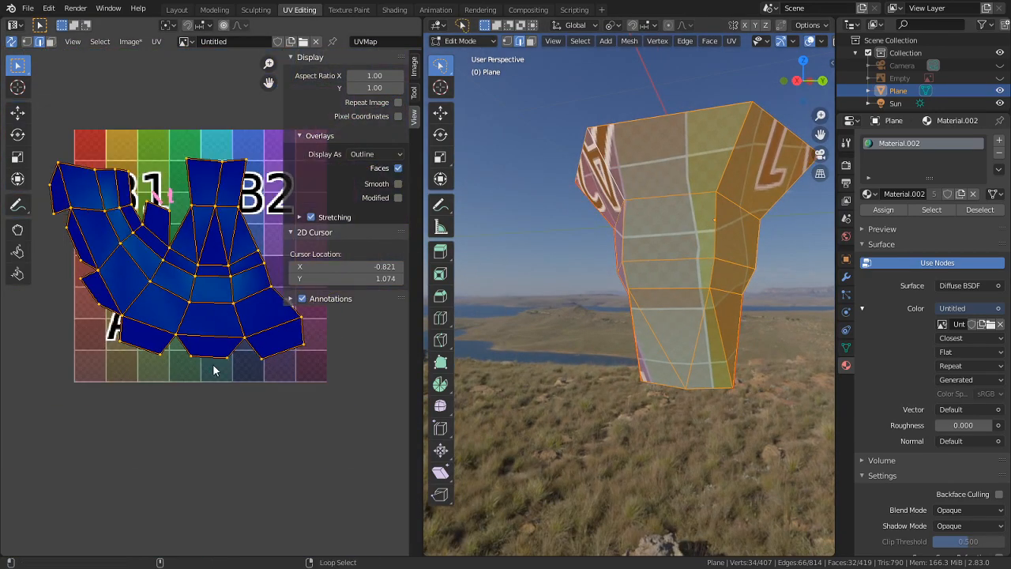
pyautogui.hotkey('alt', 'h')
pyautogui.moveTo(537, 379); pyautogui.dragTo(700, 411, button='middle')
pyautogui.hotkey('alt', 'a')
pyautogui.scroll(-3, 629, 338)
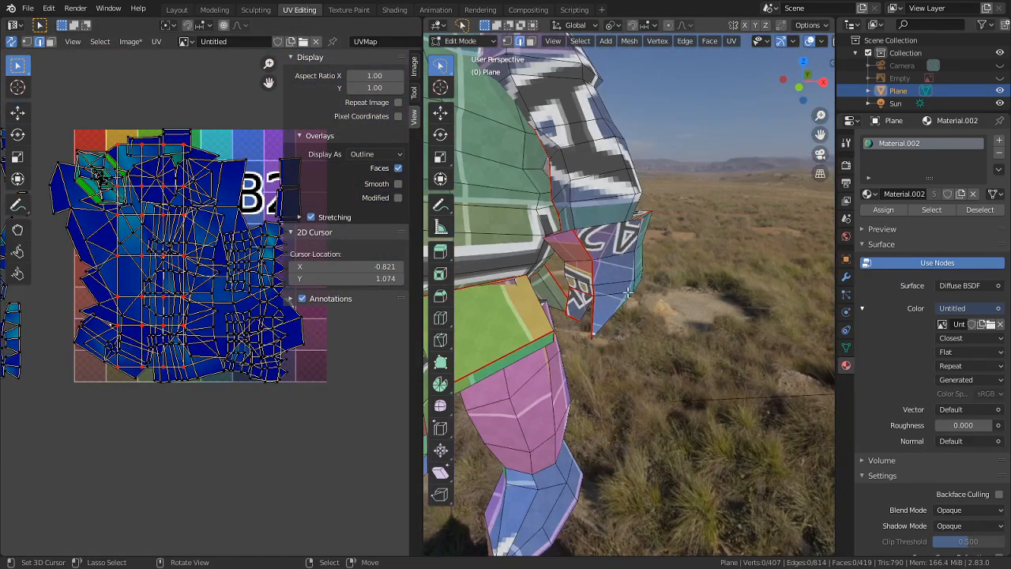
# - Select the linked geometry of both arms and hands and symmetrize it from -Y to +Y
pyautogui.press('l')
pyautogui.scroll(-3, 563, 223)
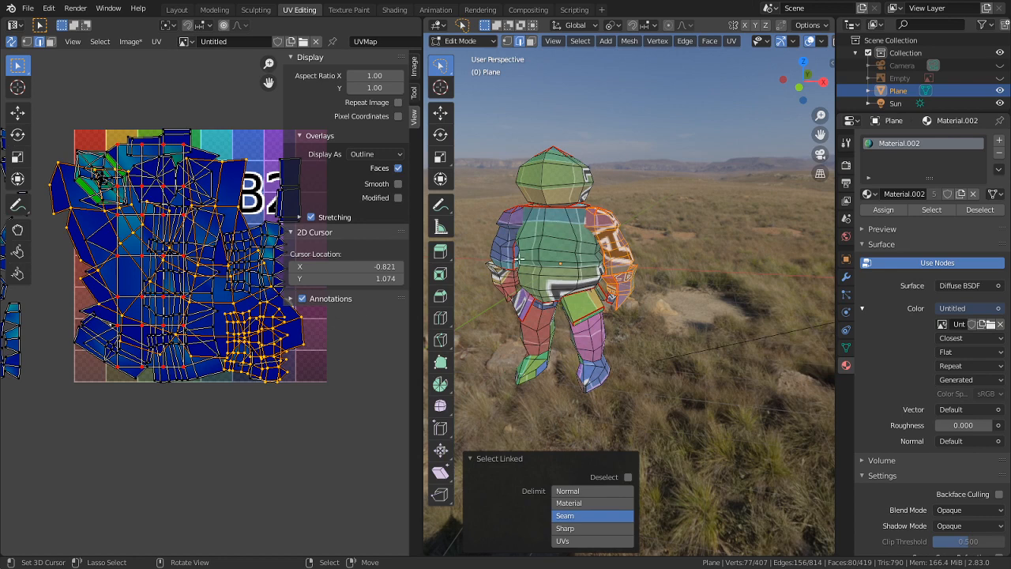
pyautogui.press('l')
pyautogui.press('q')
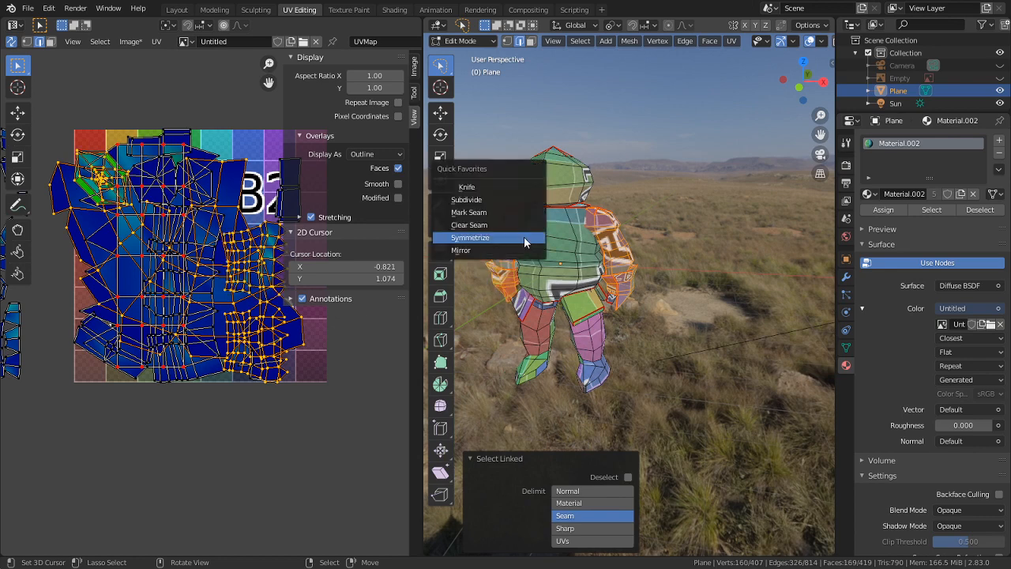
pyautogui.click(524, 237)
pyautogui.scroll(6, 561, 310)
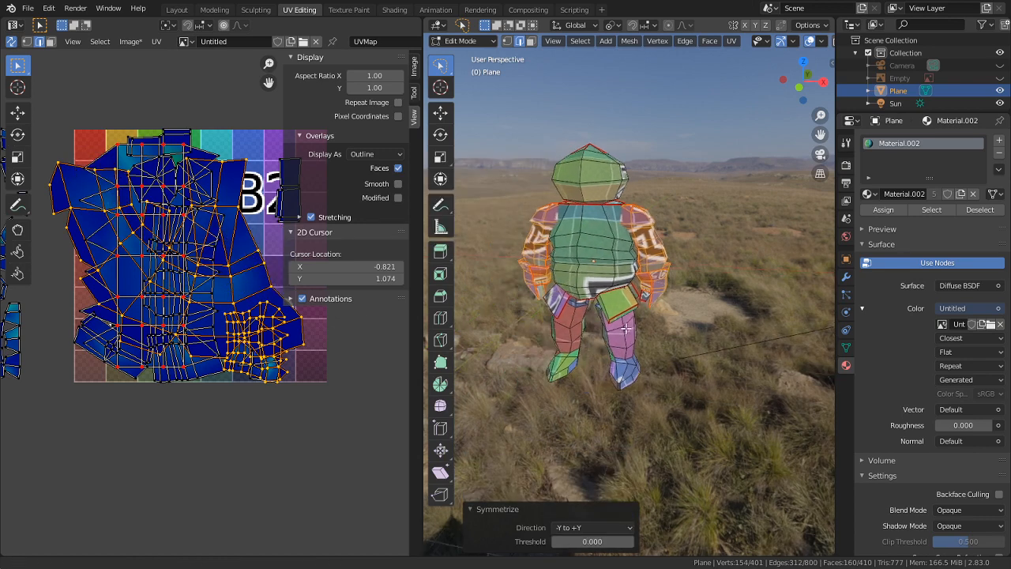
pyautogui.click(492, 382)
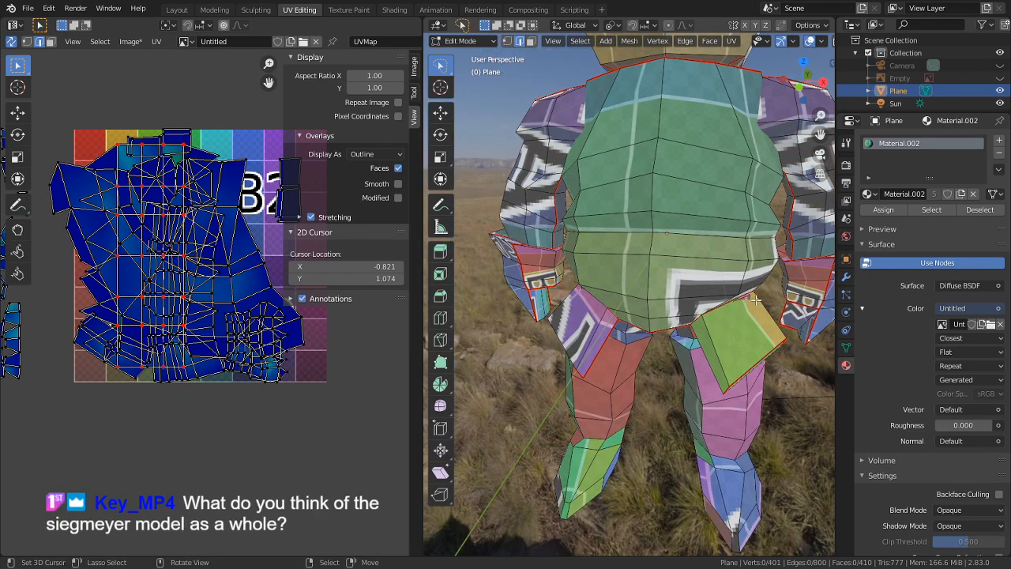
# - Move the vertex at the top of the torso beneath the head about 0.58 m up along Z
pyautogui.scroll(-5, 753, 300)
pyautogui.moveTo(753, 299); pyautogui.dragTo(559, 245, button='middle')
pyautogui.scroll(7, 669, 285)
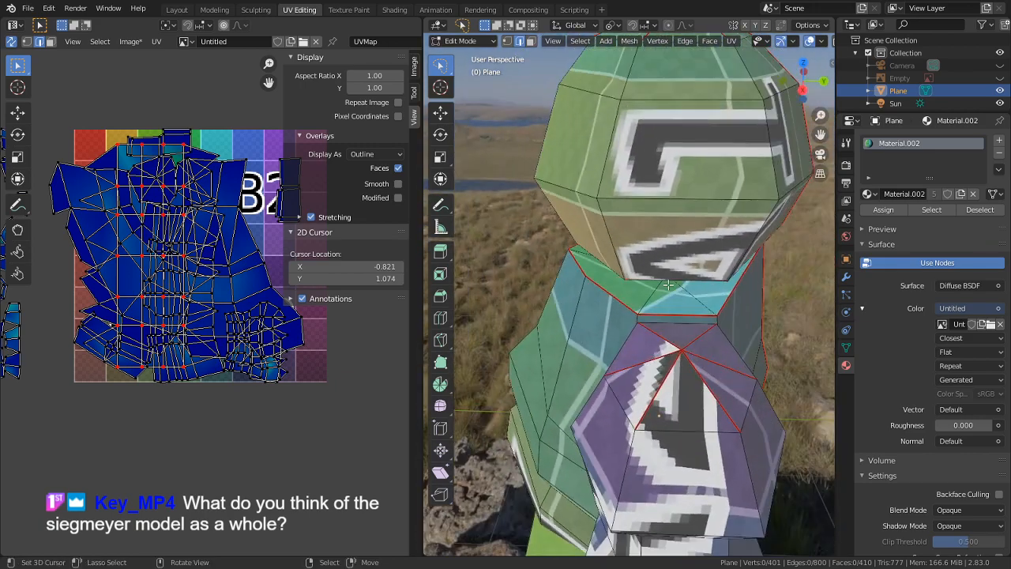
pyautogui.moveTo(668, 284); pyautogui.dragTo(672, 272, button='middle')
pyautogui.press('1')
pyautogui.rightClick(673, 253)
pyautogui.press('g')
pyautogui.press('z')
pyautogui.click(720, 226)
# - Isolate one leg by selecting its linked geometry and hiding the rest of the mesh
pyautogui.moveTo(720, 226); pyautogui.dragTo(790, 273, button='middle')
pyautogui.scroll(-6, 743, 288)
pyautogui.keyDown('shift'); pyautogui.moveTo(658, 493); pyautogui.dragTo(618, 364, button='middle'); pyautogui.keyUp('shift')
pyautogui.scroll(4, 731, 332)
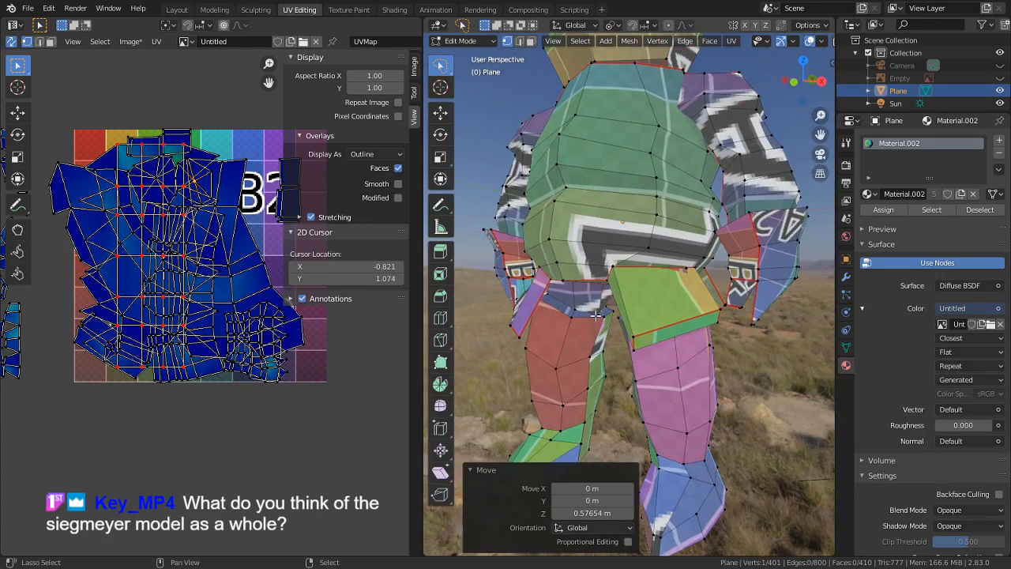
pyautogui.scroll(-2, 648, 355)
pyautogui.scroll(-2, 689, 341)
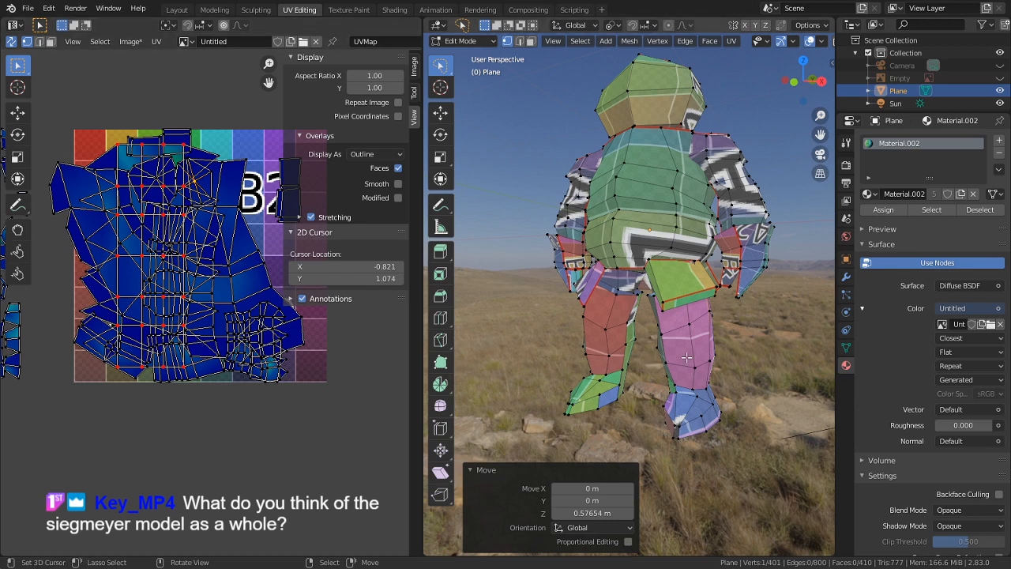
pyautogui.press('l')
pyautogui.hotkey('shift', 'h')
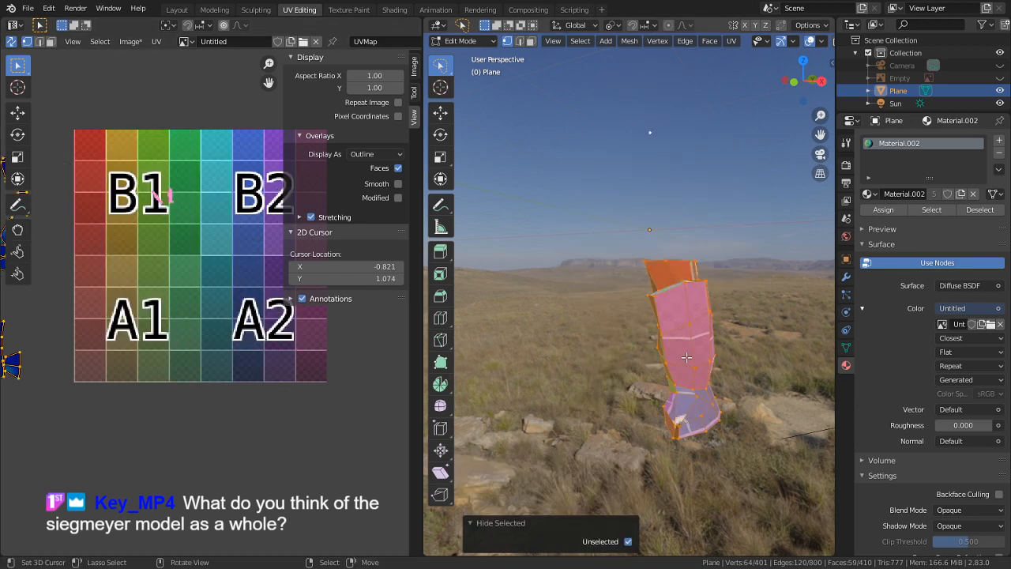
pyautogui.moveTo(689, 358); pyautogui.dragTo(690, 403, button='middle')
pyautogui.scroll(3, 696, 371)
# - Maximize the 3D viewport in face selection mode and reveal all hidden geometry
pyautogui.press('3')
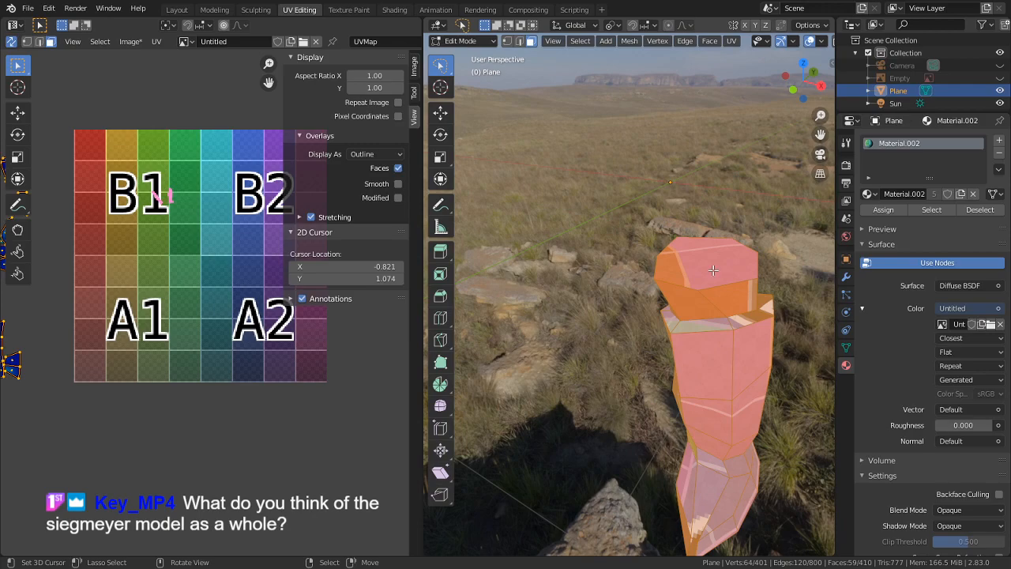
pyautogui.hotkey('ctrl', 'space')
pyautogui.moveTo(714, 270); pyautogui.dragTo(503, 165, button='middle')
pyautogui.hotkey('alt', 'h')
pyautogui.press('Tab')
pyautogui.press('Tab')
# - Isolate the linked leg geometry and delete the face capping the top of the thigh
pyautogui.click(322, 255)
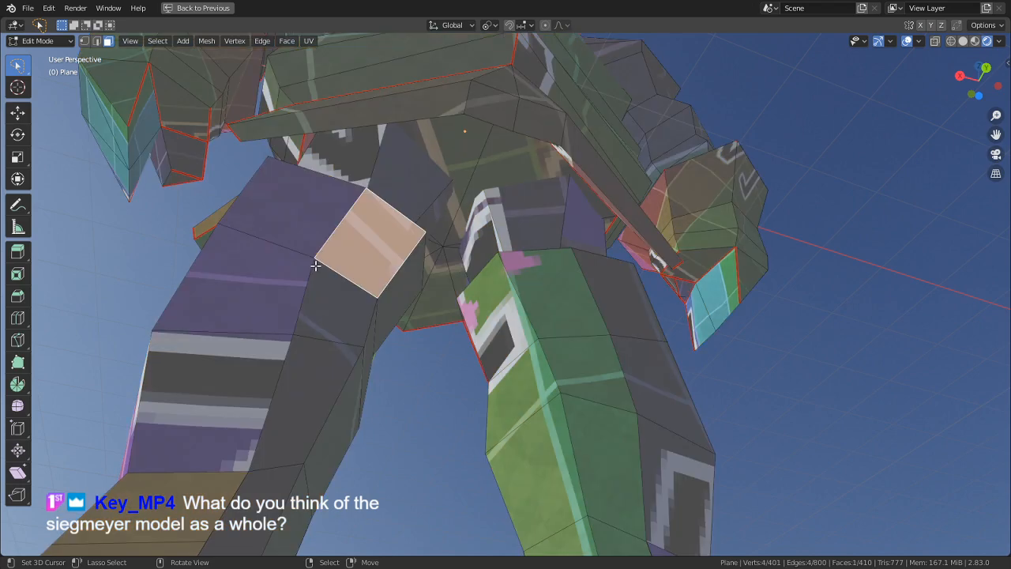
pyautogui.hotkey('ctrl', 'l')
pyautogui.hotkey('shift', 'h')
pyautogui.moveTo(315, 266); pyautogui.dragTo(489, 335, button='middle')
pyautogui.hotkey('alt', 'a')
pyautogui.click(482, 303)
pyautogui.press('x')
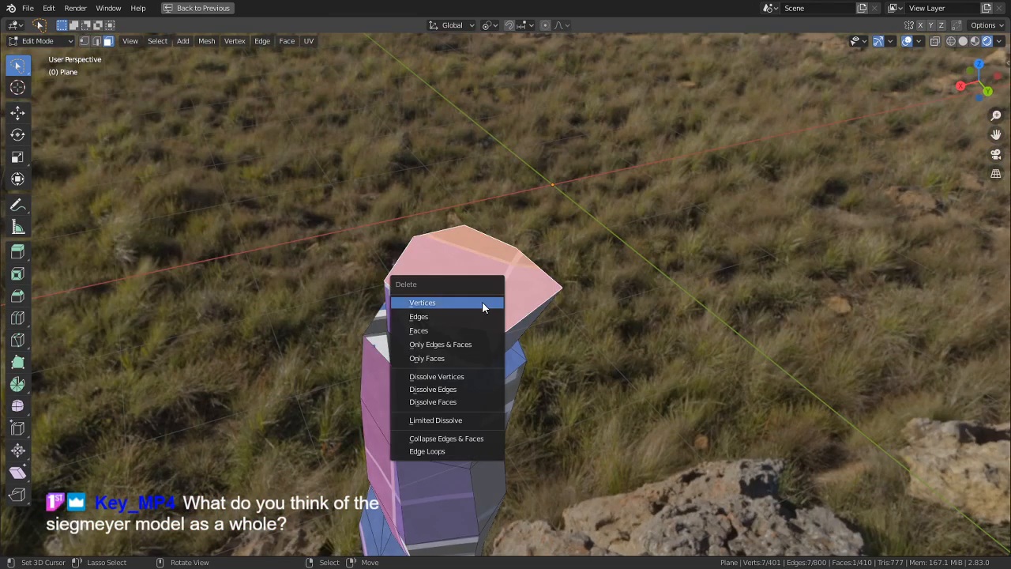
pyautogui.click(436, 331)
# - Mark a seam along the vertical edge path running down the leg from the knee area to the ankle
pyautogui.moveTo(436, 330); pyautogui.dragTo(523, 279, button='middle')
pyautogui.scroll(3, 522, 339)
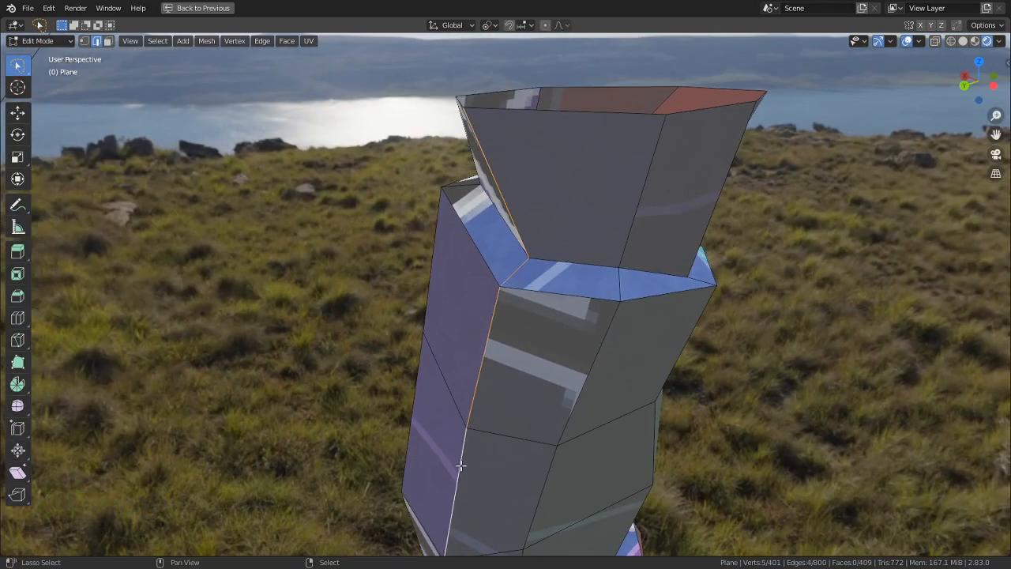
pyautogui.keyDown('ctrl'); pyautogui.click(461, 463); pyautogui.keyUp('ctrl')
pyautogui.keyDown('shift'); pyautogui.moveTo(461, 463); pyautogui.dragTo(492, 260, button='middle'); pyautogui.keyUp('shift')
pyautogui.moveTo(492, 459); pyautogui.dragTo(529, 433, button='middle')
pyautogui.hotkey('ctrl', 'e')
pyautogui.click(530, 433)
pyautogui.moveTo(529, 389); pyautogui.dragTo(622, 438, button='middle')
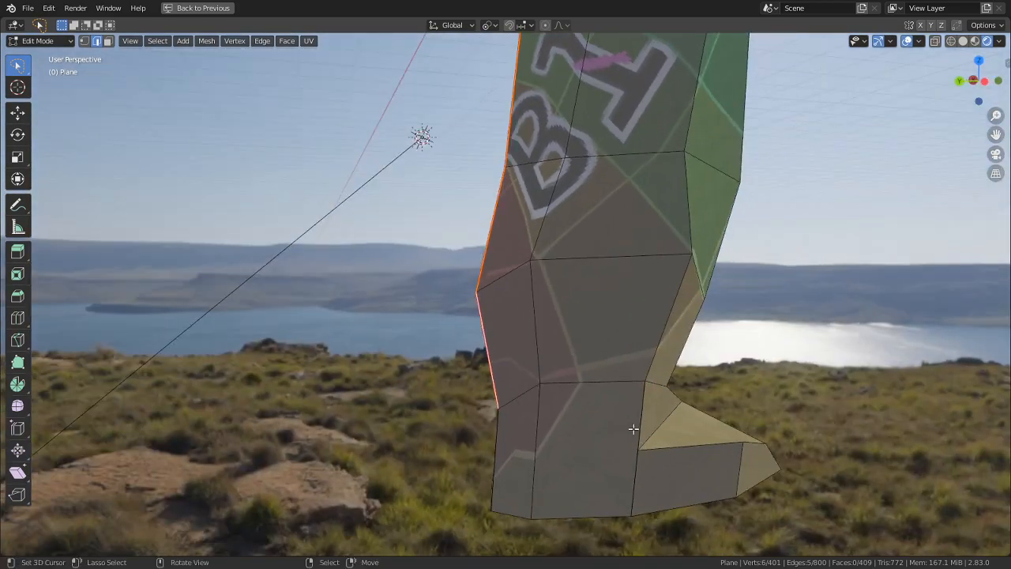
# - Mark the edge loop around the ankle as a seam to separate the boot from the leg
pyautogui.moveTo(653, 390); pyautogui.dragTo(526, 403, button='middle')
pyautogui.moveTo(621, 456); pyautogui.dragTo(514, 380, button='middle')
pyautogui.keyDown('alt'); pyautogui.click(513, 440); pyautogui.keyUp('alt')
pyautogui.hotkey('ctrl', 'e')
pyautogui.click(552, 434)
# - Add a horizontal loop cut across the boot's heel faces and merge all of the leg's vertices by distance
pyautogui.scroll(5, 526, 388)
pyautogui.press('3')
pyautogui.click(574, 327)
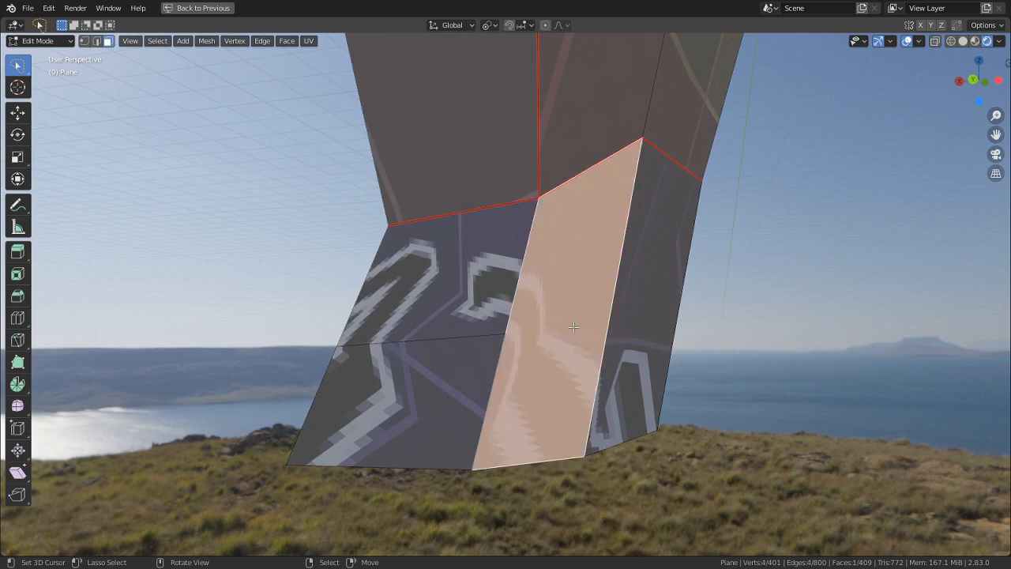
pyautogui.keyDown('shift'); pyautogui.click(644, 301); pyautogui.keyUp('shift')
pyautogui.moveTo(644, 300); pyautogui.dragTo(535, 315, button='middle')
pyautogui.press('x')
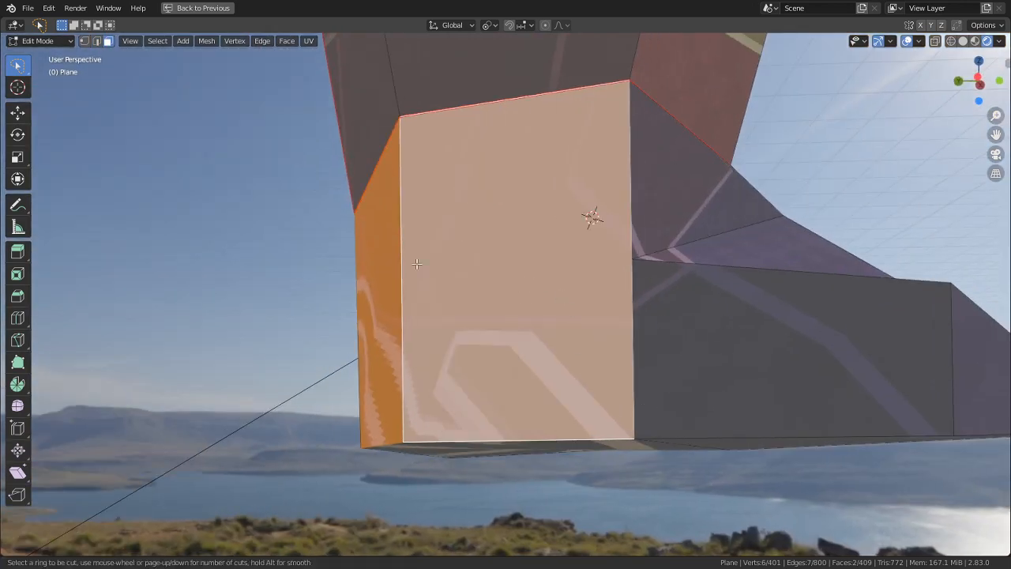
pyautogui.click(378, 287)
pyautogui.press('a')
pyautogui.press('m')
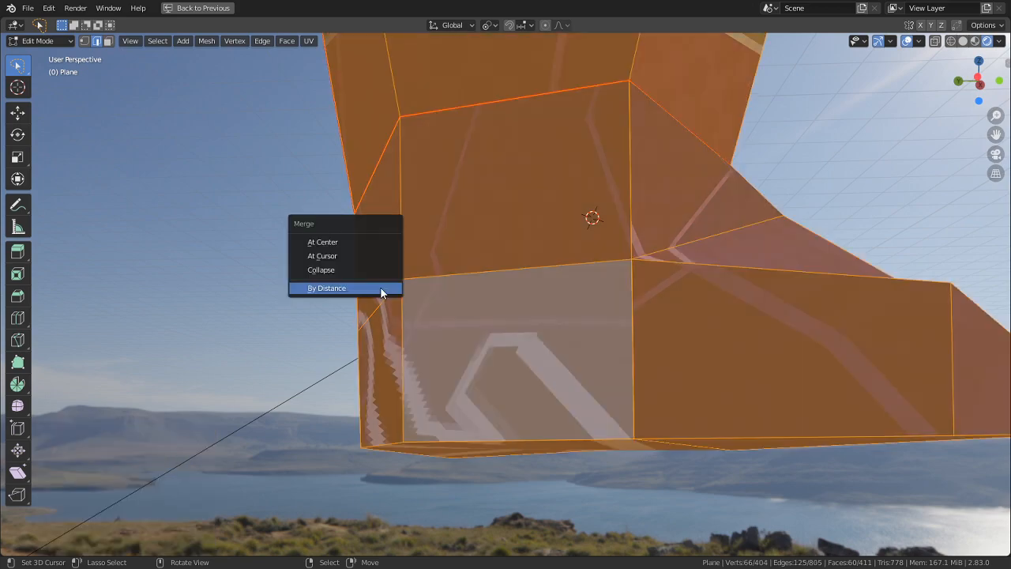
pyautogui.click(383, 287)
# - Reposition a single vertex on the boot just below the ankle seam
pyautogui.moveTo(407, 291); pyautogui.dragTo(78, 154, button='middle')
pyautogui.press('Tab')
pyautogui.press('Tab')
pyautogui.click(419, 329)
pyautogui.press('g')
pyautogui.click(412, 354)
# - Switch the character mesh to Sculpt Mode
pyautogui.click(60, 44)
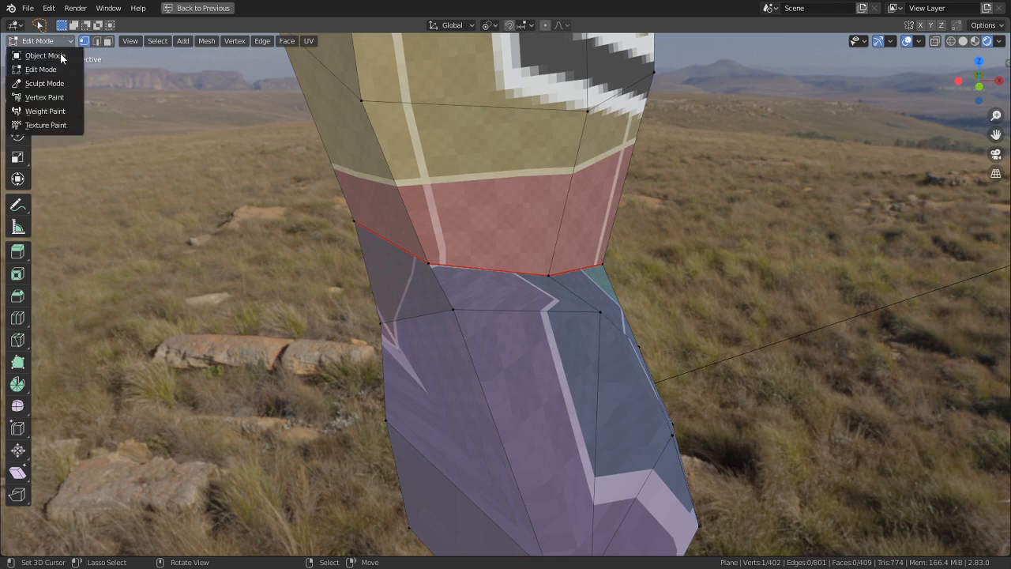
pyautogui.click(59, 85)
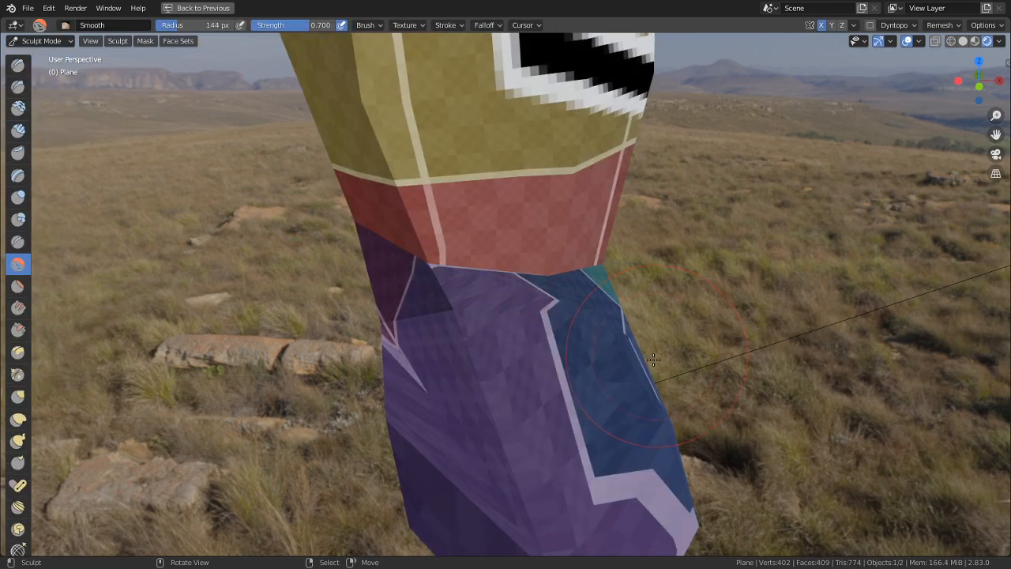
# - Smooth the surface of the boot and lower leg with the Smooth brush
pyautogui.moveTo(595, 336); pyautogui.dragTo(463, 316, button='middle')
pyautogui.press('f')
pyautogui.click(471, 350)
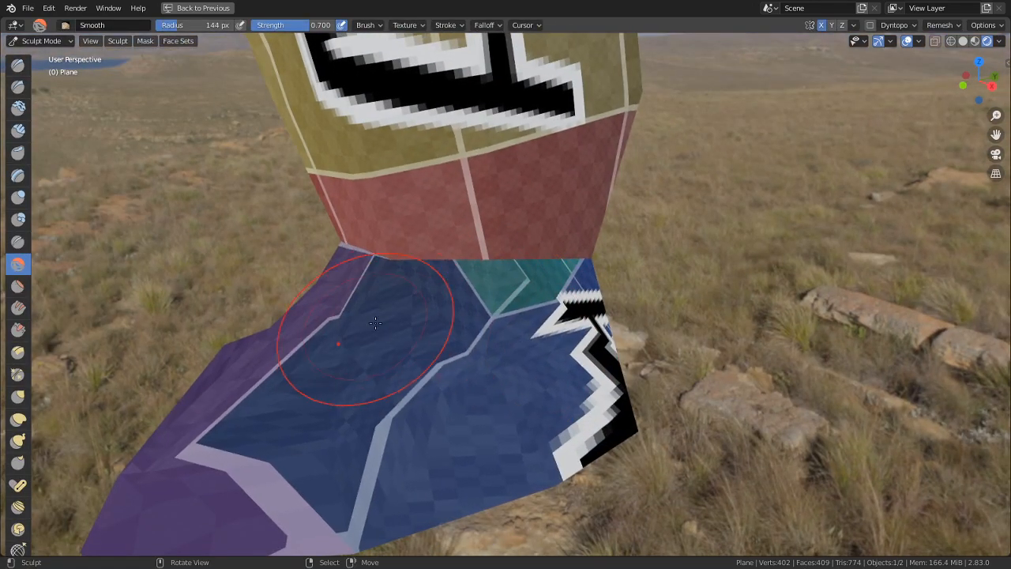
pyautogui.moveTo(361, 316); pyautogui.dragTo(497, 350, button='middle')
pyautogui.moveTo(469, 422); pyautogui.dragTo(666, 388, button='middle')
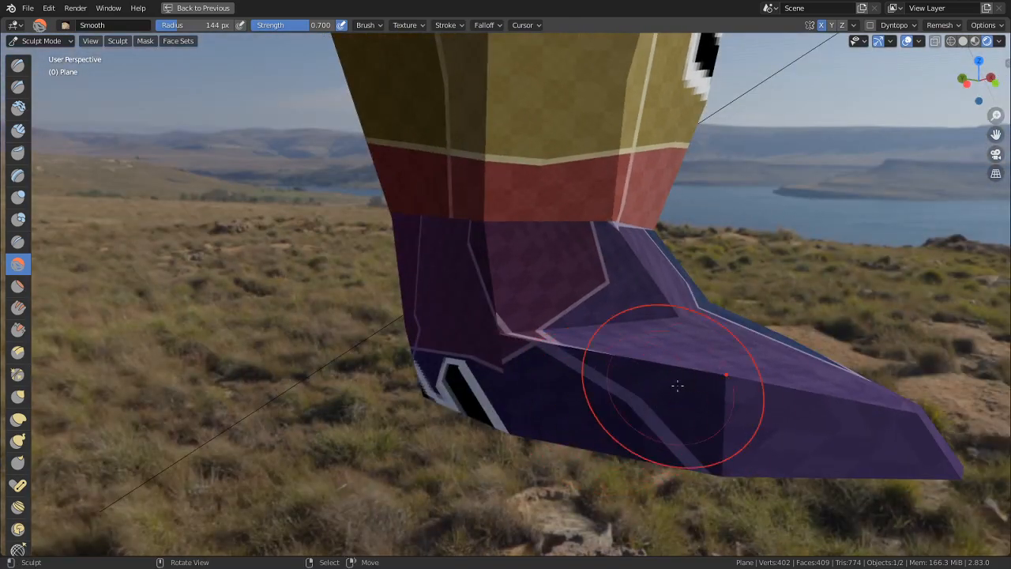
pyautogui.moveTo(837, 393); pyautogui.dragTo(645, 229, button='middle')
pyautogui.moveTo(593, 267); pyautogui.dragTo(483, 268, button='middle')
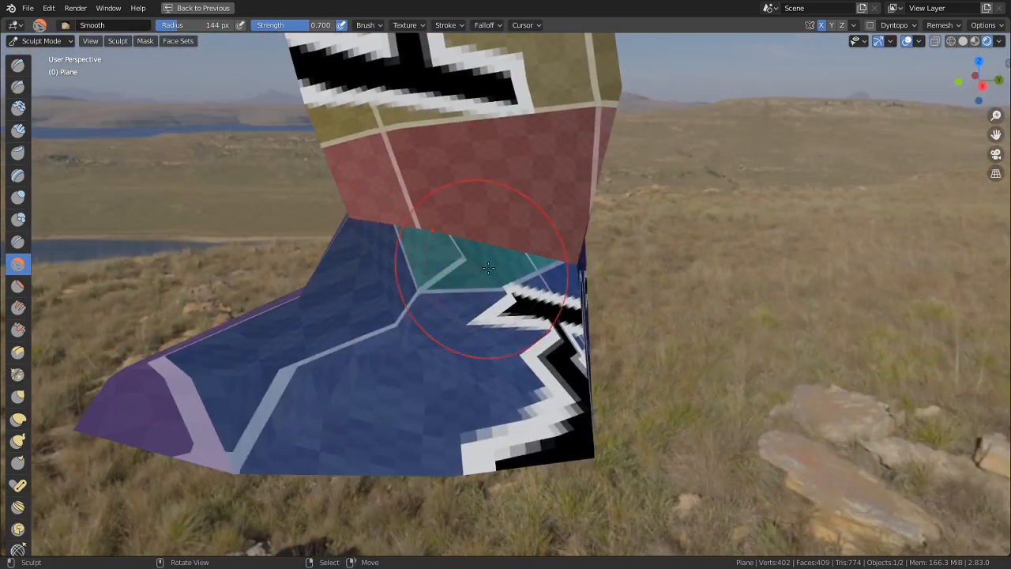
pyautogui.moveTo(588, 276); pyautogui.dragTo(557, 302, button='middle')
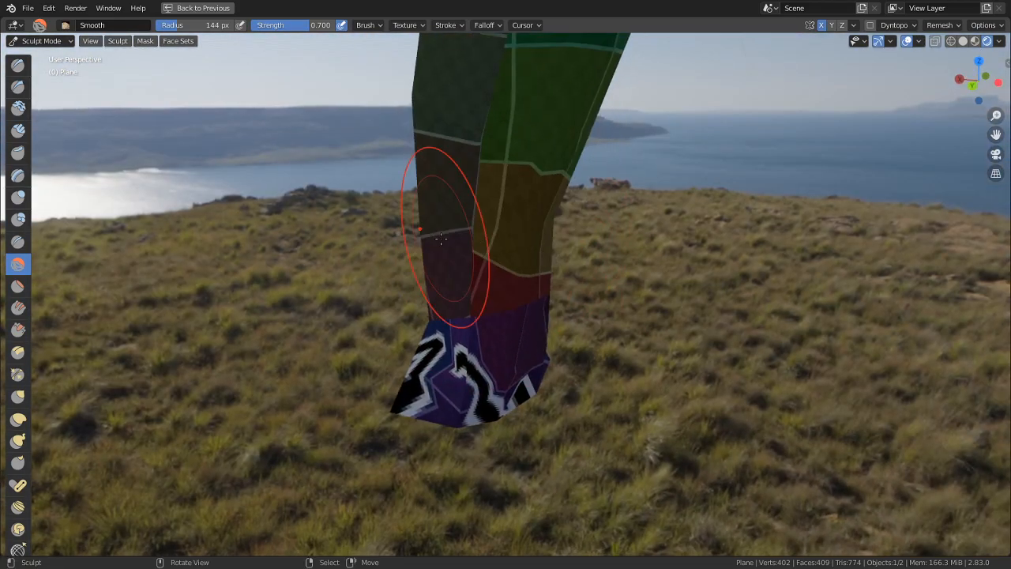
pyautogui.moveTo(543, 197)
pyautogui.mouseDown(button='middle')
pyautogui.moveTo(664, 126)
pyautogui.moveTo(600, 237)
pyautogui.moveTo(519, 293)
pyautogui.mouseUp(button='middle')
pyautogui.moveTo(522, 416); pyautogui.dragTo(465, 273, button='middle')
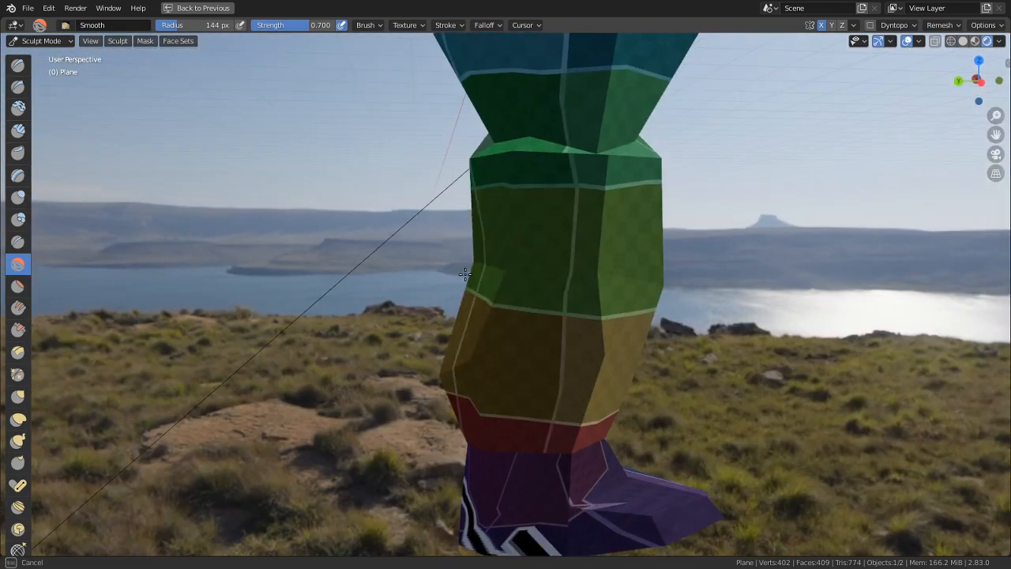
# - Reshape the back of the calf and the leg around the knee with the Grab brush
pyautogui.press('g')
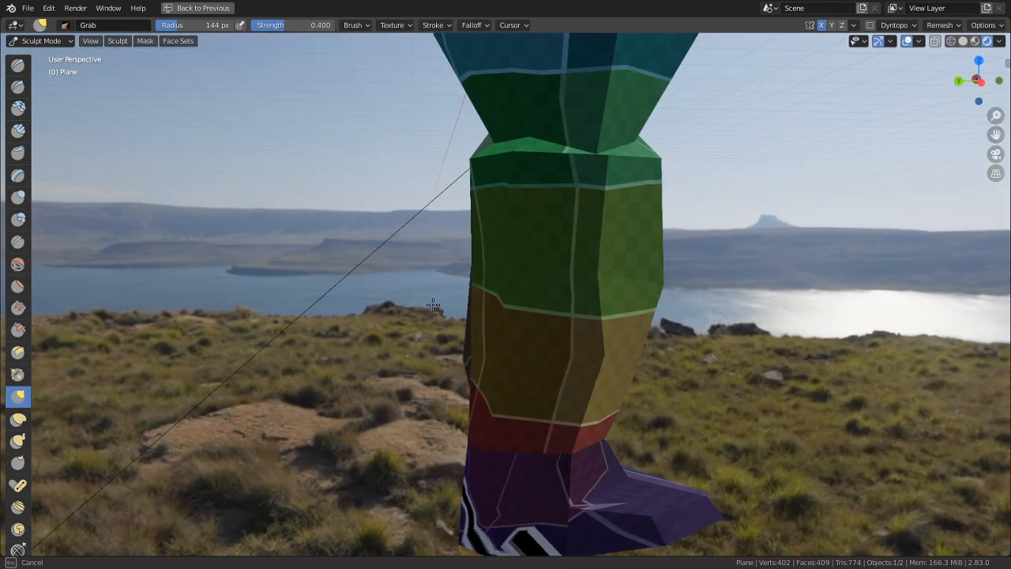
pyautogui.moveTo(205, 332); pyautogui.dragTo(557, 282, button='middle')
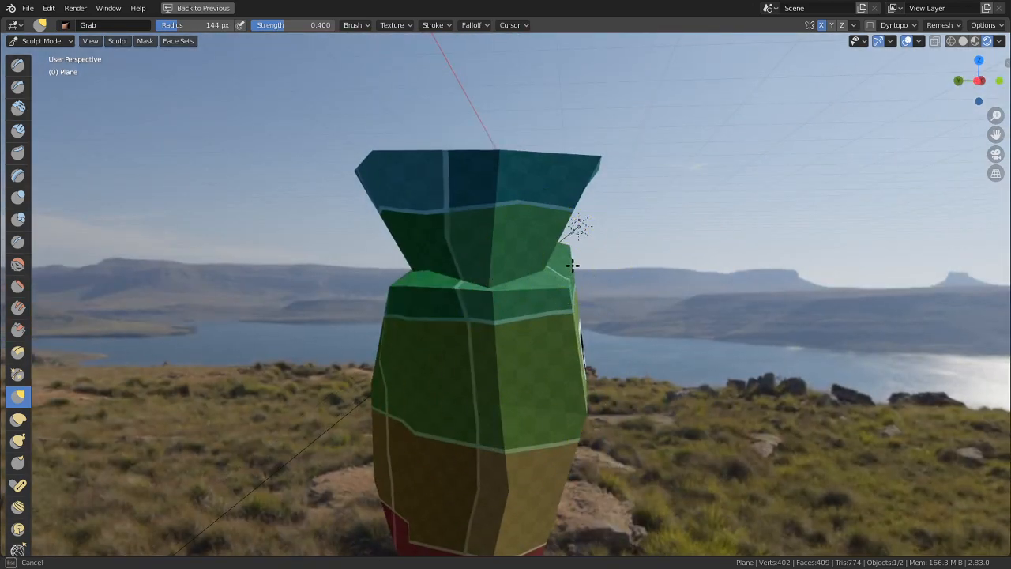
pyautogui.moveTo(350, 248); pyautogui.dragTo(443, 272, button='middle')
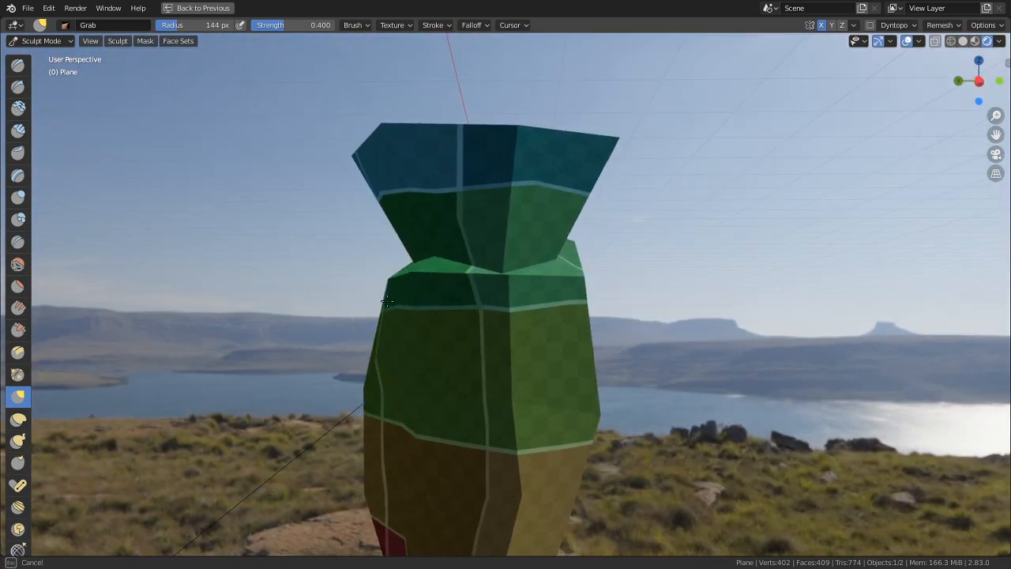
pyautogui.moveTo(412, 381)
pyautogui.mouseDown(button='middle')
pyautogui.moveTo(476, 414)
pyautogui.moveTo(522, 332)
pyautogui.moveTo(506, 289)
pyautogui.mouseUp(button='middle')
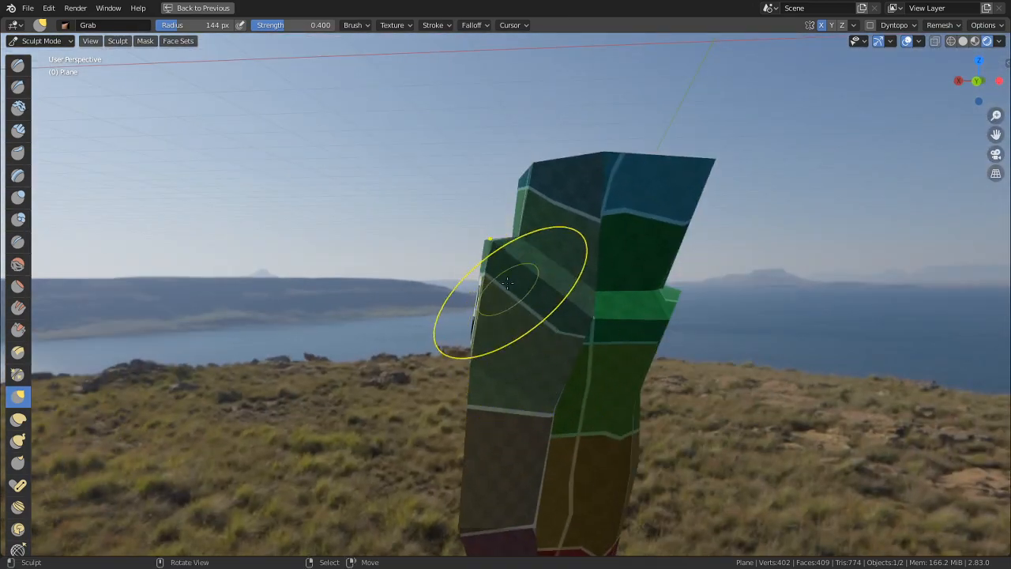
pyautogui.moveTo(476, 435)
pyautogui.mouseDown(button='middle')
pyautogui.moveTo(664, 341)
pyautogui.moveTo(846, 324)
pyautogui.mouseUp(button='middle')
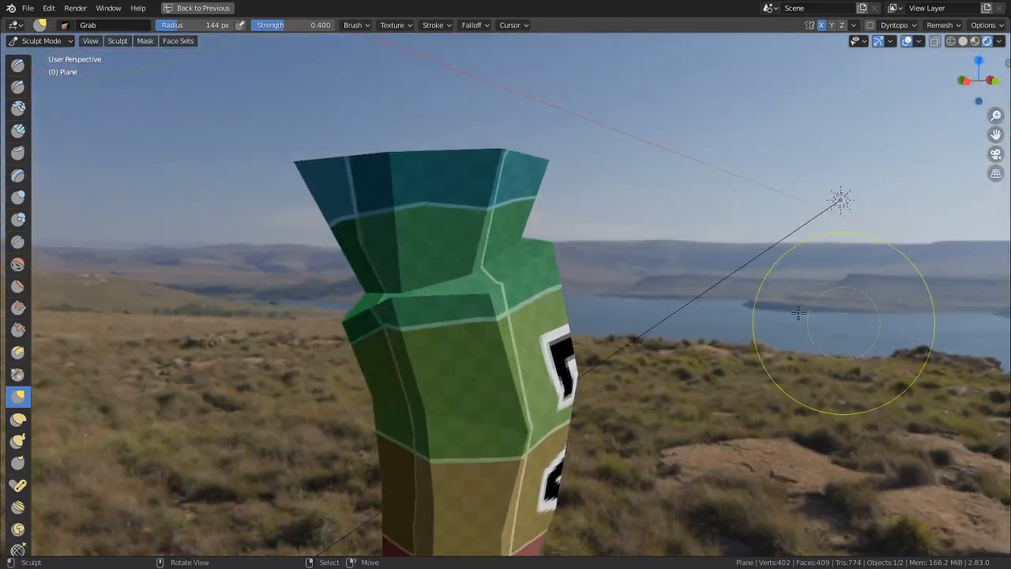
pyautogui.moveTo(637, 173)
pyautogui.mouseDown(button='middle')
pyautogui.moveTo(426, 228)
pyautogui.moveTo(494, 271)
pyautogui.moveTo(569, 269)
pyautogui.moveTo(395, 277)
pyautogui.moveTo(475, 294)
pyautogui.moveTo(566, 334)
pyautogui.moveTo(509, 369)
pyautogui.mouseUp(button='middle')
# - Switch the mesh to Edit Mode and reposition vertices around the knee section of the leg
pyautogui.scroll(-3, 569, 269)
pyautogui.press('Tab')
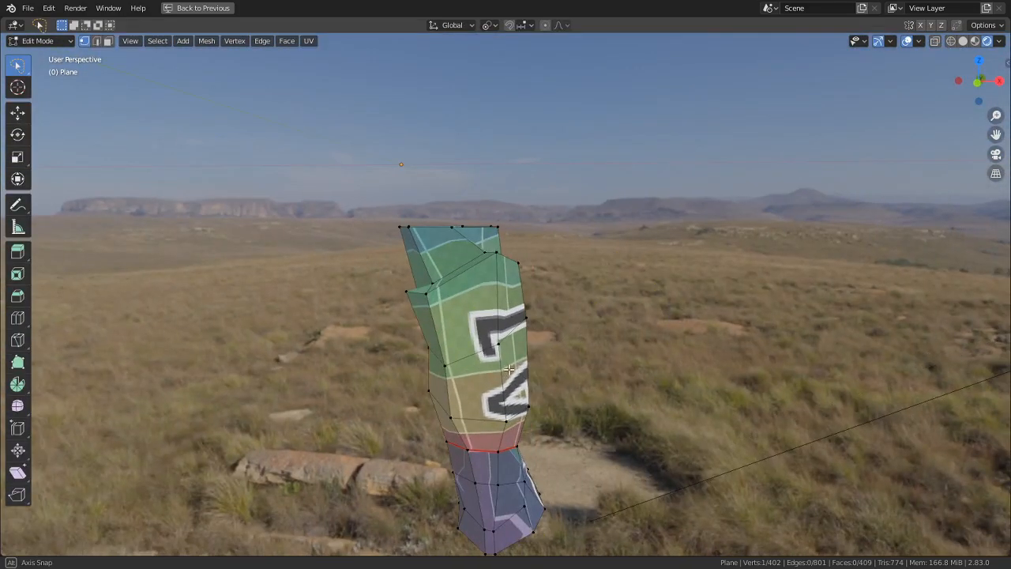
pyautogui.moveTo(524, 249); pyautogui.dragTo(519, 253, button='right')
pyautogui.moveTo(518, 252); pyautogui.dragTo(790, 306, button='middle')
pyautogui.rightClick(522, 250)
pyautogui.click(475, 250)
pyautogui.click(472, 275)
pyautogui.press('g')
pyautogui.press('g')
pyautogui.click(479, 319)
# - Slide and move individual vertices along the upper rim of the leg to even out their spacing
pyautogui.moveTo(479, 319); pyautogui.dragTo(397, 263, button='middle')
pyautogui.press('g')
pyautogui.click(549, 348)
pyautogui.press('g')
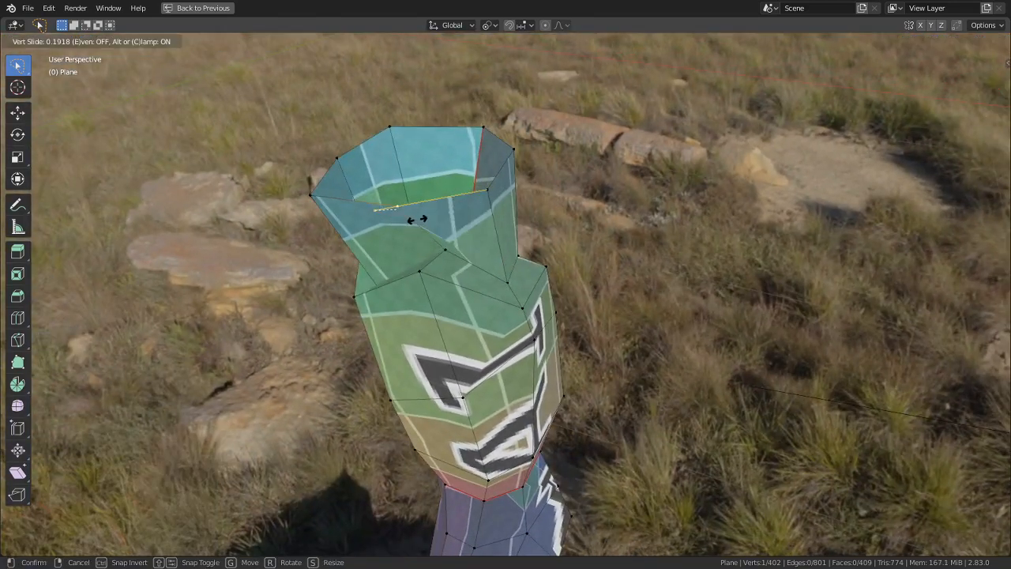
pyautogui.moveTo(454, 219); pyautogui.dragTo(590, 301, button='middle')
pyautogui.press('g')
pyautogui.click(359, 270)
pyautogui.press('g')
pyautogui.click(605, 298)
# - Delete the faces that close the boot's sole
pyautogui.moveTo(597, 442); pyautogui.dragTo(560, 474, button='middle')
pyautogui.keyDown('shift'); pyautogui.moveTo(559, 474); pyautogui.dragTo(537, 338, button='middle'); pyautogui.keyUp('shift')
pyautogui.keyDown('shift'); pyautogui.rightClick(494, 226); pyautogui.keyUp('shift')
pyautogui.keyDown('shift'); pyautogui.rightClick(486, 308); pyautogui.keyUp('shift')
pyautogui.moveTo(486, 309); pyautogui.dragTo(580, 271, button='middle')
pyautogui.press('3')
pyautogui.rightClick(581, 271)
pyautogui.keyDown('shift'); pyautogui.rightClick(479, 316); pyautogui.keyUp('shift')
pyautogui.keyDown('shift'); pyautogui.rightClick(468, 279); pyautogui.keyUp('shift')
pyautogui.keyDown('shift'); pyautogui.rightClick(510, 342); pyautogui.keyUp('shift')
pyautogui.press('x')
pyautogui.click(514, 342)
# - Try to fill the open edge loop under the boot with Grid Fill
pyautogui.moveTo(513, 342); pyautogui.dragTo(534, 272, button='middle')
pyautogui.keyDown('alt'); pyautogui.click(534, 272); pyautogui.keyUp('alt')
pyautogui.press('2')
pyautogui.keyDown('alt'); pyautogui.click(535, 269); pyautogui.keyUp('alt')
pyautogui.hotkey('ctrl', 'e')
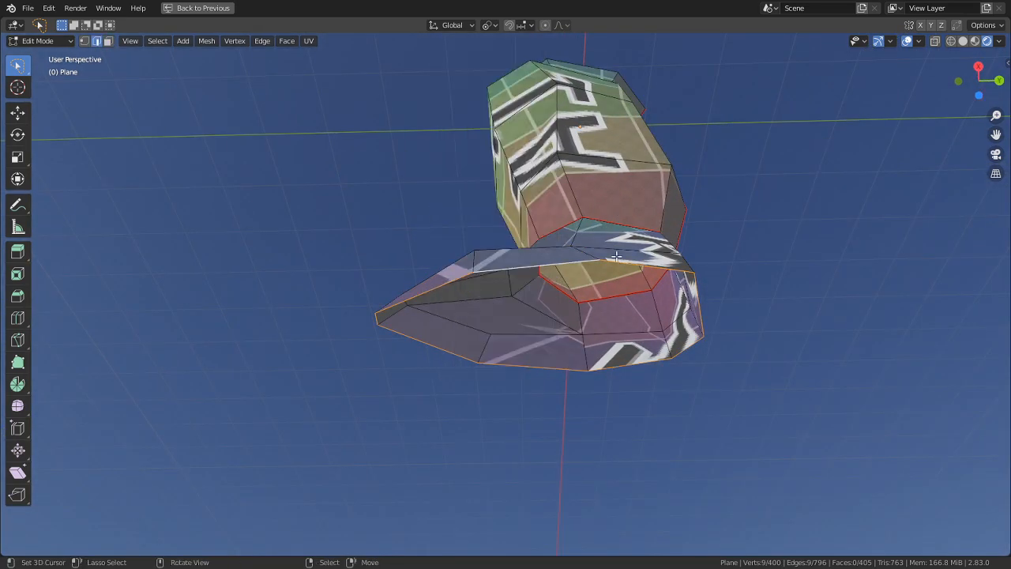
pyautogui.hotkey('ctrl', 'e')
pyautogui.click(613, 306)
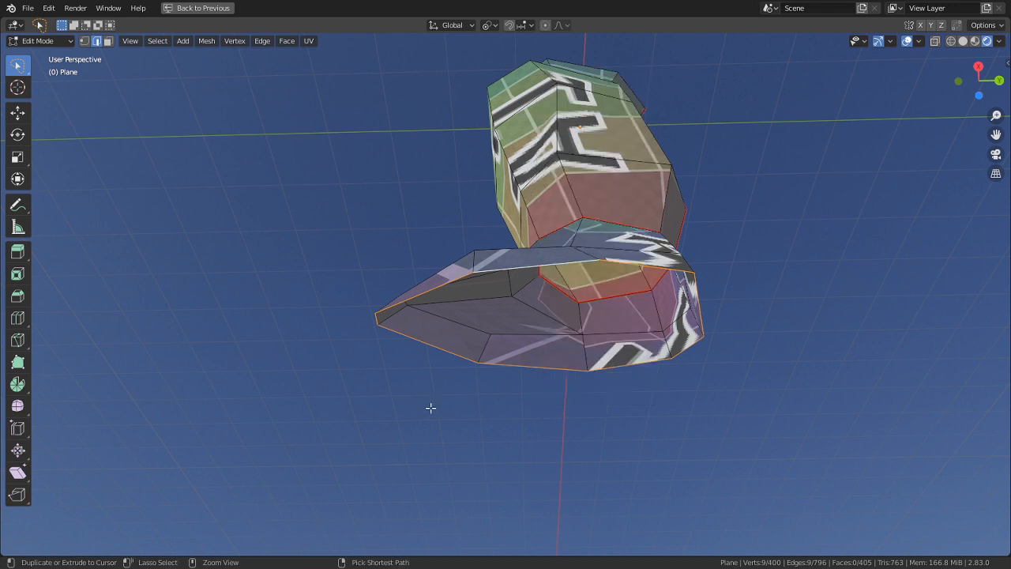
pyautogui.hotkey('ctrl', 'f')
pyautogui.click(393, 444)
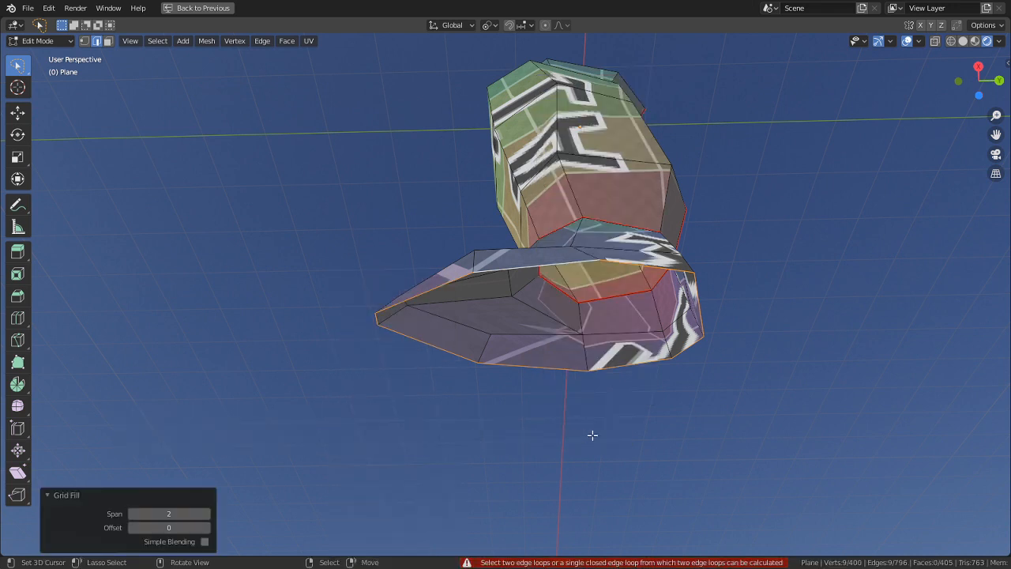
pyautogui.hotkey('alt', 'a')
pyautogui.moveTo(603, 430); pyautogui.dragTo(606, 449, button='middle')
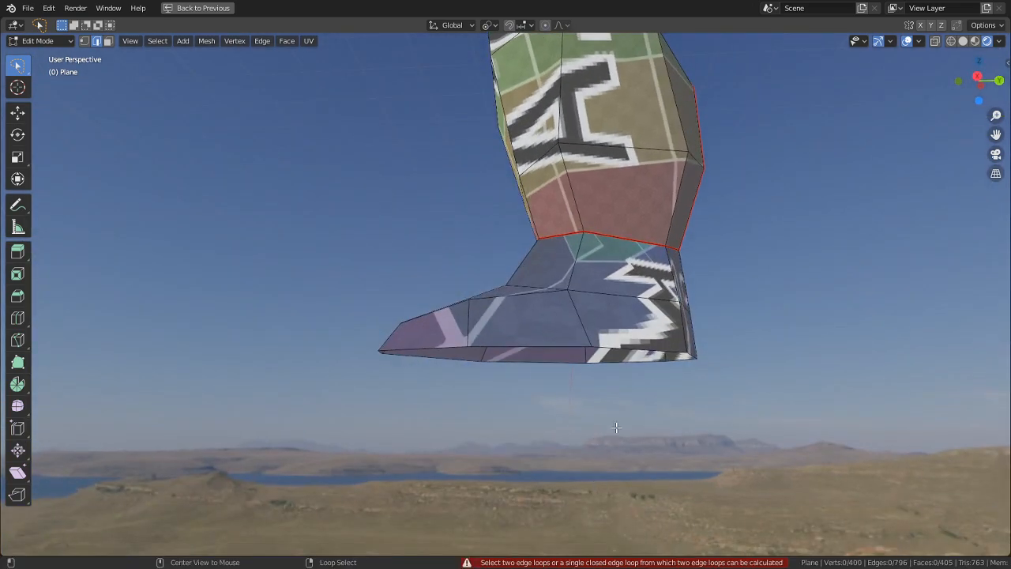
pyautogui.moveTo(634, 346); pyautogui.dragTo(625, 300, button='middle')
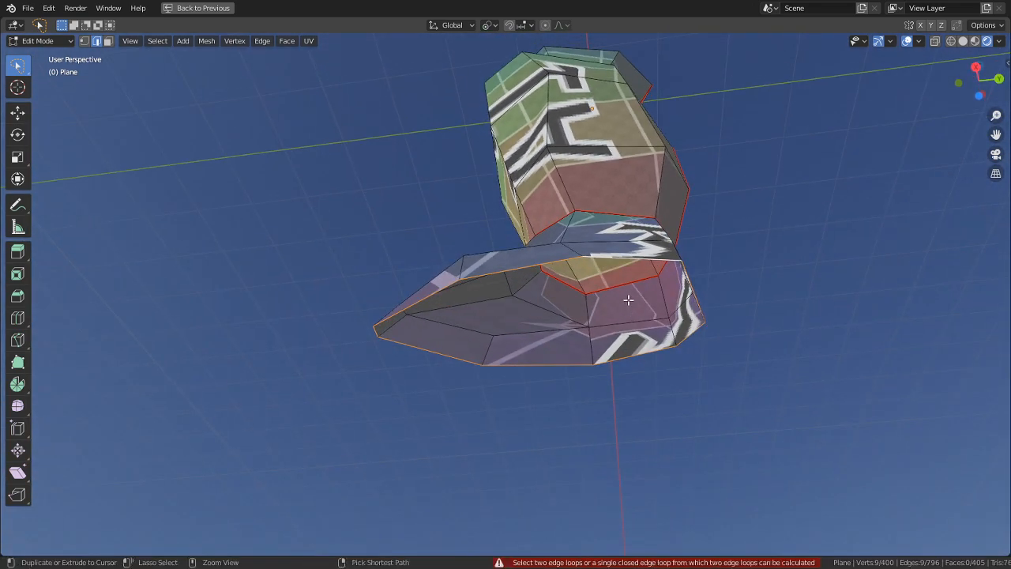
pyautogui.hotkey('ctrl', 'f')
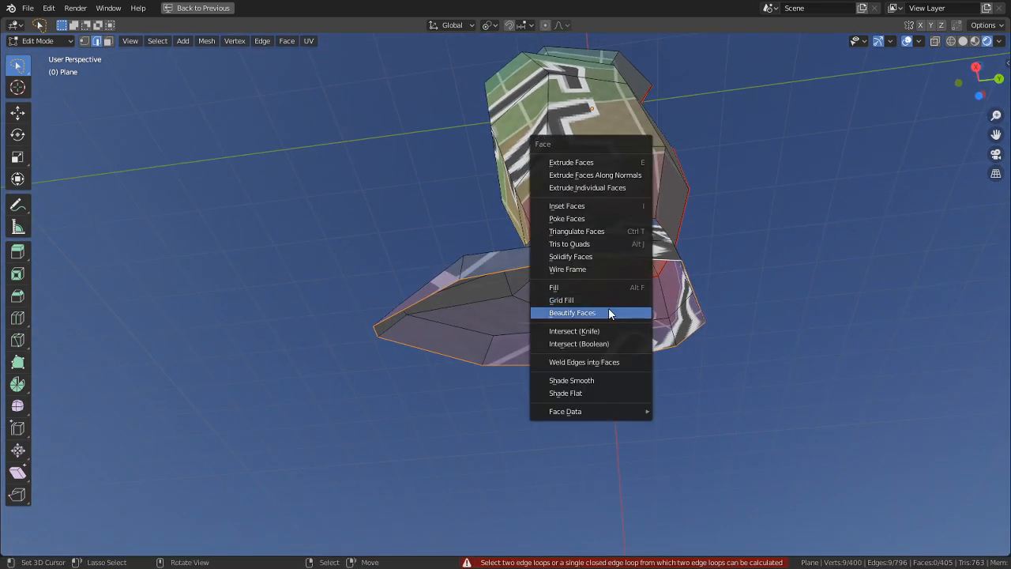
pyautogui.click(601, 300)
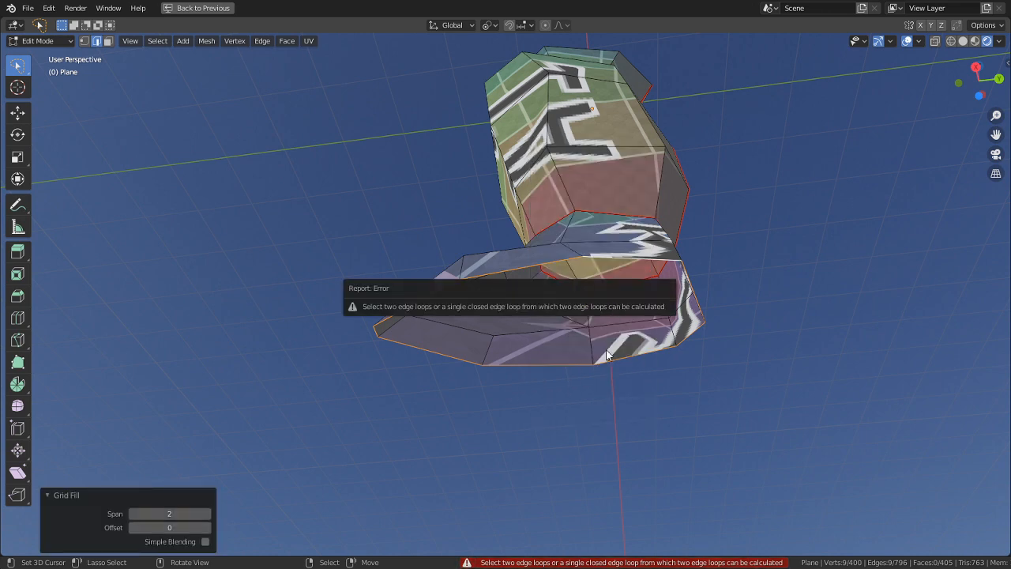
pyautogui.click(603, 434)
# - Merge the short edge at the tip of the boot's toe into one vertex at its center
pyautogui.moveTo(603, 434); pyautogui.dragTo(648, 389, button='middle')
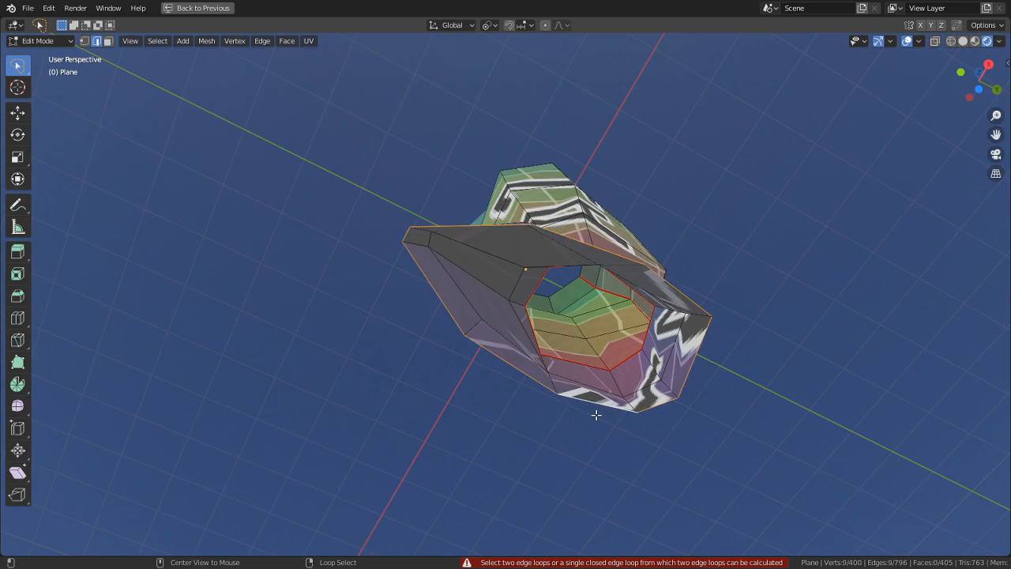
pyautogui.moveTo(601, 414); pyautogui.dragTo(564, 451, button='middle')
pyautogui.moveTo(549, 400); pyautogui.dragTo(627, 496, button='middle')
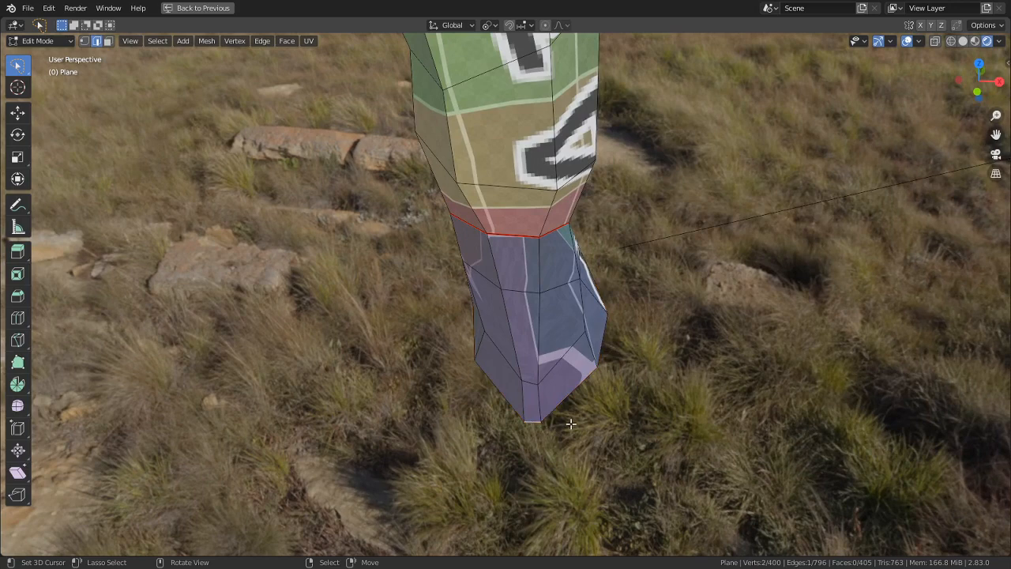
pyautogui.press('m')
pyautogui.click(543, 378)
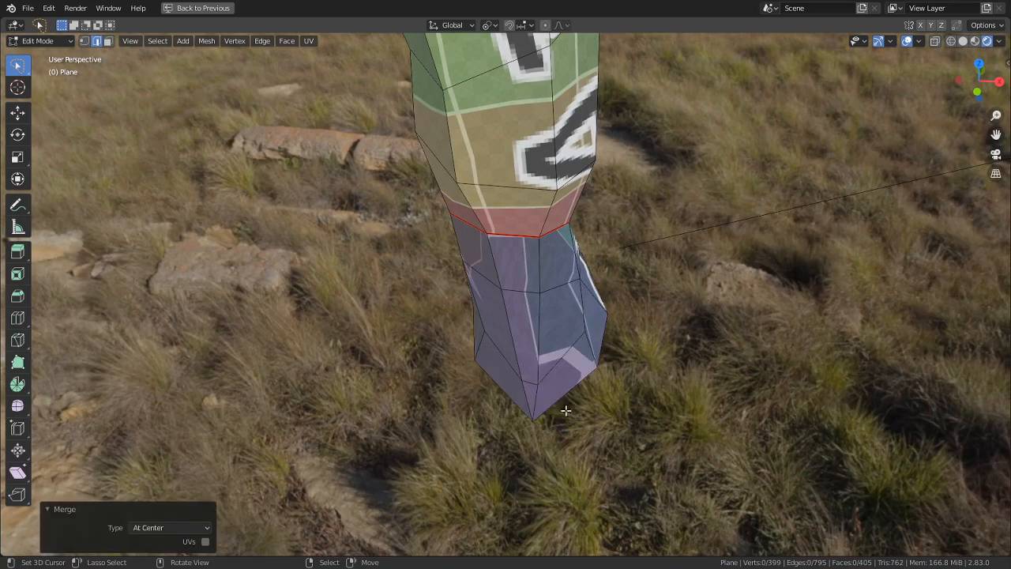
# - Select the open edge loop under the boot and close it with Grid Fill
pyautogui.moveTo(543, 386); pyautogui.dragTo(545, 415, button='middle')
pyautogui.keyDown('alt'); pyautogui.click(510, 391); pyautogui.keyUp('alt')
pyautogui.hotkey('ctrl', 'e')
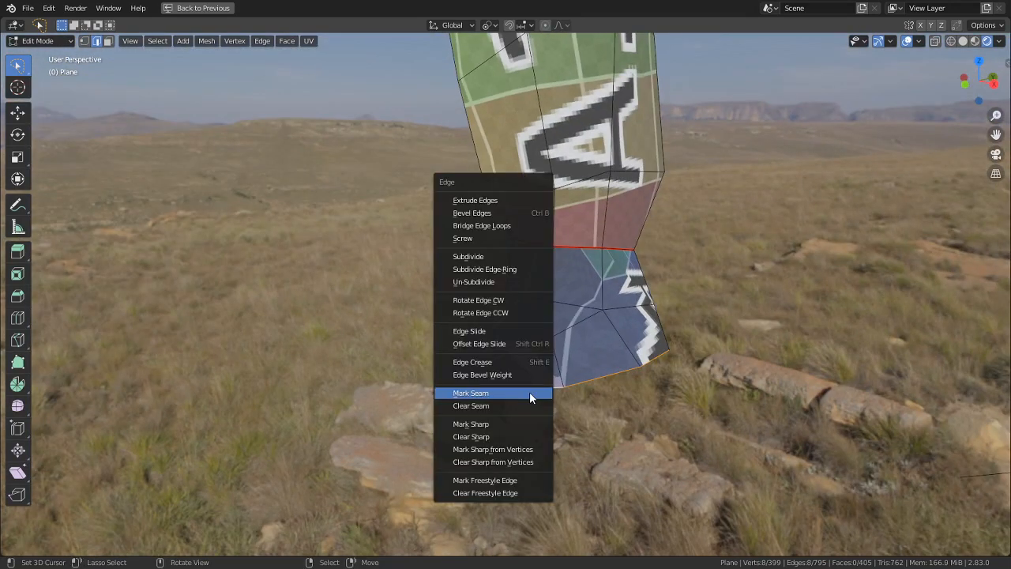
pyautogui.hotkey('ctrl', 'f')
pyautogui.click(629, 408)
pyautogui.moveTo(629, 408); pyautogui.dragTo(462, 366, button='middle')
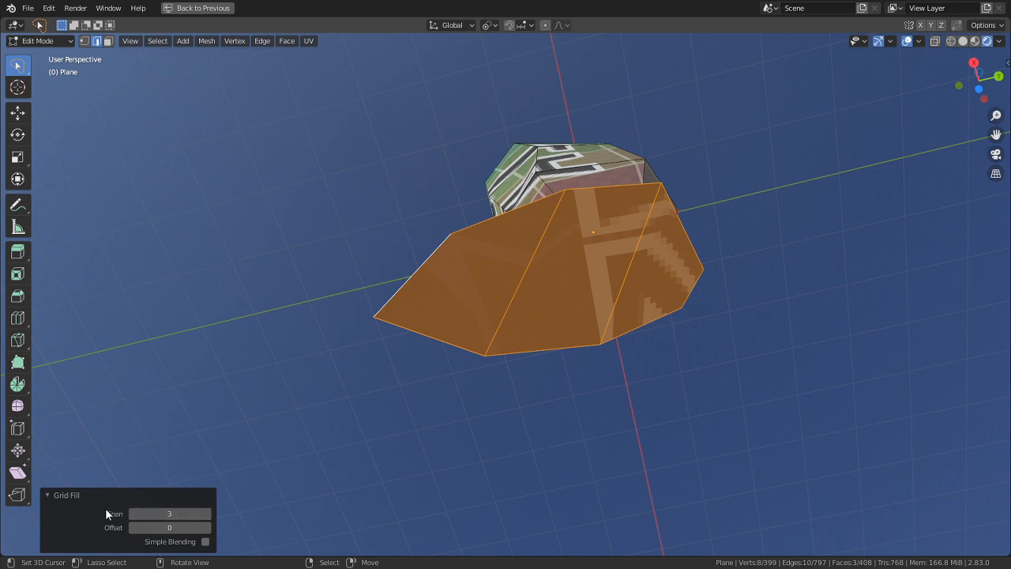
# - Set the Grid Fill span to 2 and offset to 3 so the sole's dividing edge runs from toe to heel
pyautogui.click(135, 514)
pyautogui.click(134, 514)
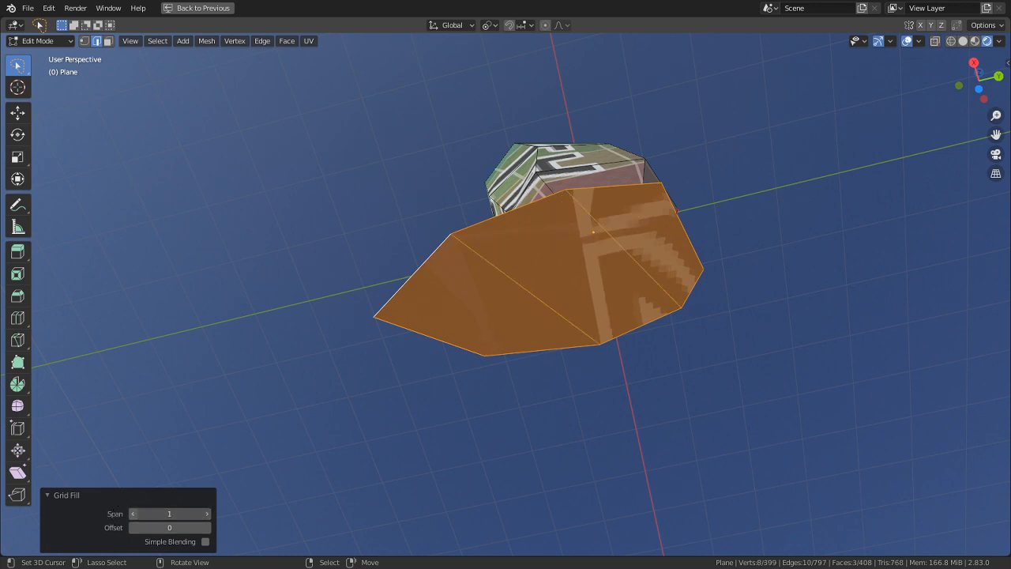
pyautogui.click(207, 514)
pyautogui.click(208, 513)
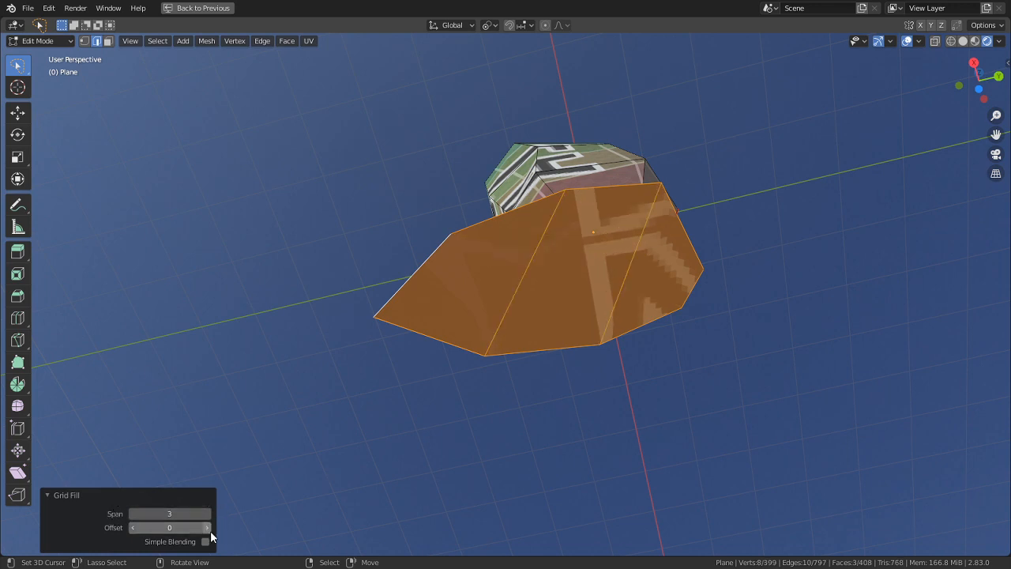
pyautogui.click(208, 527)
pyautogui.click(209, 528)
pyautogui.click(208, 527)
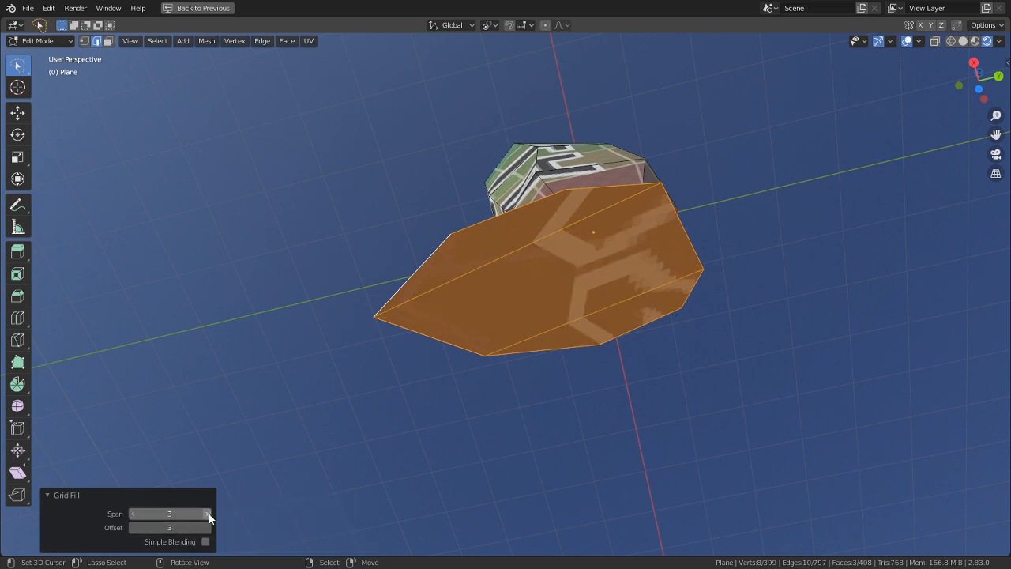
pyautogui.click(134, 515)
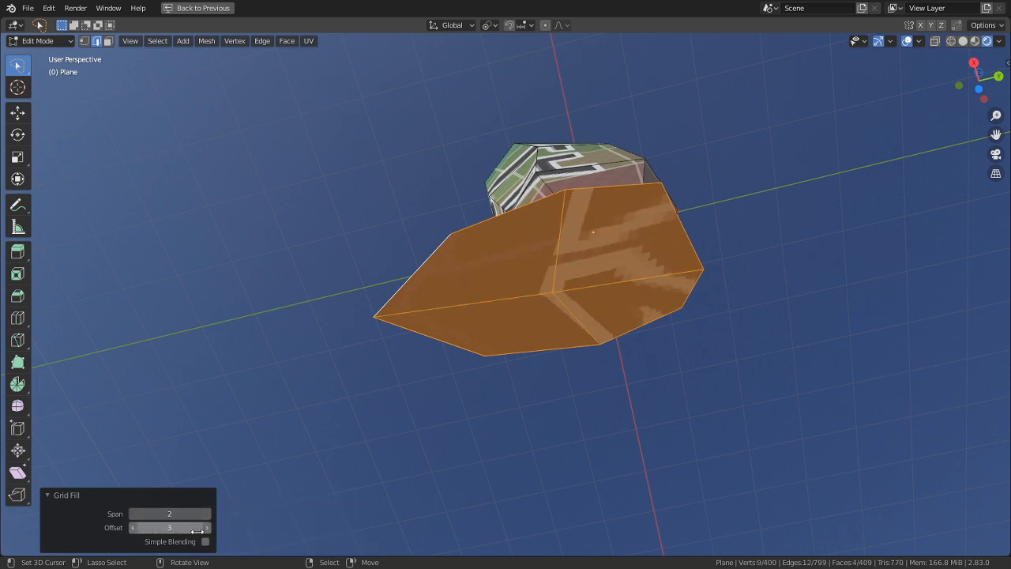
pyautogui.moveTo(277, 516); pyautogui.dragTo(557, 531, button='middle')
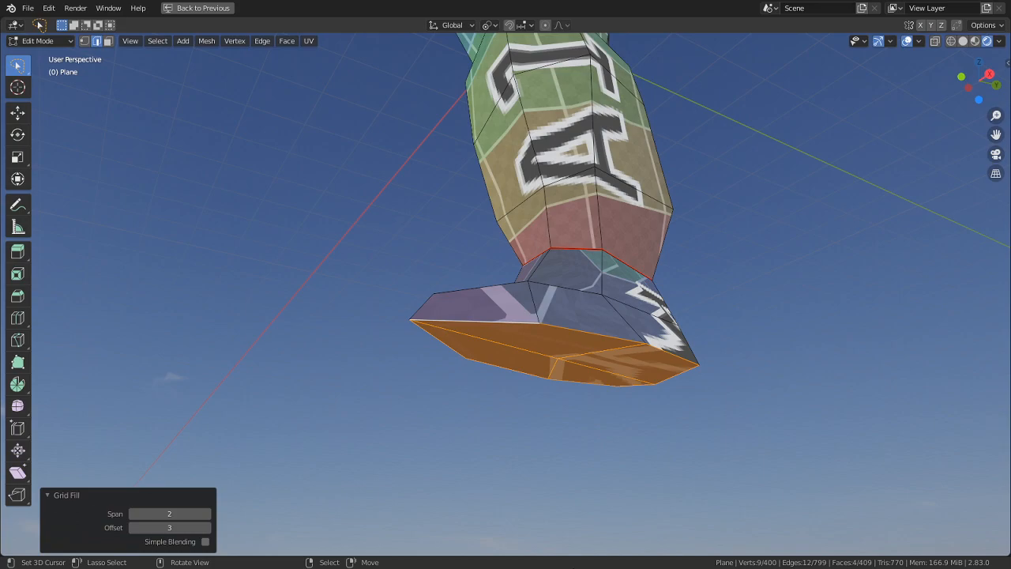
pyautogui.hotkey('alt', 'a')
# - Mark the sole's lengthwise center edges and the heel's vertical edges as seams, and select the linked boot faces
pyautogui.moveTo(608, 324); pyautogui.dragTo(438, 278, button='middle')
pyautogui.keyDown('shift'); pyautogui.rightClick(453, 373); pyautogui.keyUp('shift')
pyautogui.moveTo(454, 373); pyautogui.dragTo(616, 435, button='middle')
pyautogui.keyDown('shift'); pyautogui.rightClick(476, 318); pyautogui.keyUp('shift')
pyautogui.keyDown('shift'); pyautogui.rightClick(477, 367); pyautogui.keyUp('shift')
pyautogui.hotkey('ctrl', 'e')
pyautogui.click(624, 411)
pyautogui.press('l')
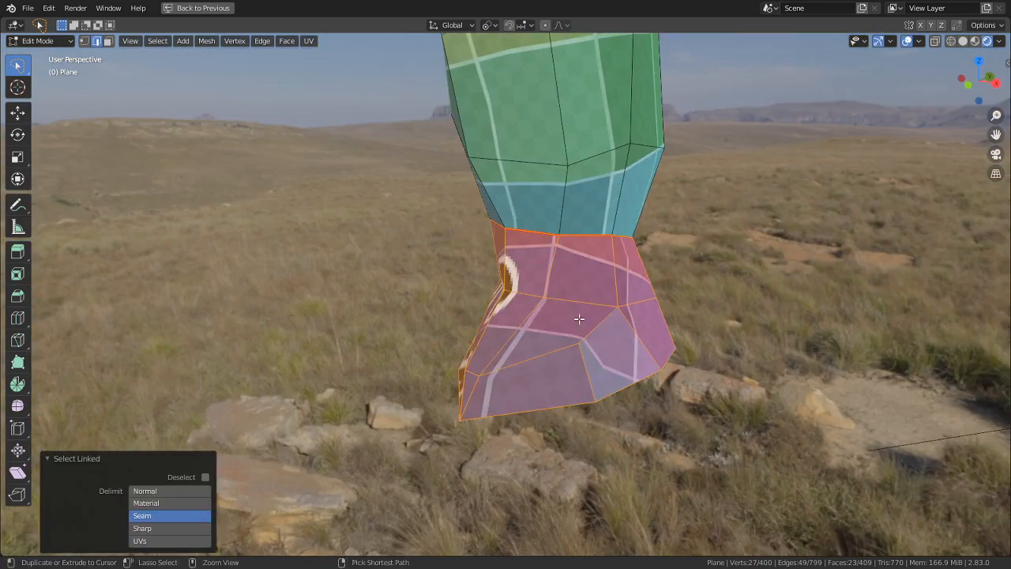
# - Restore the UV Editing layout and mark the two sole edges meeting at the toe tip as seams
pyautogui.hotkey('ctrl', 'space')
pyautogui.scroll(4, 151, 444)
pyautogui.scroll(2, 151, 444)
pyautogui.moveTo(680, 454); pyautogui.dragTo(661, 339, button='middle')
pyautogui.click(650, 320)
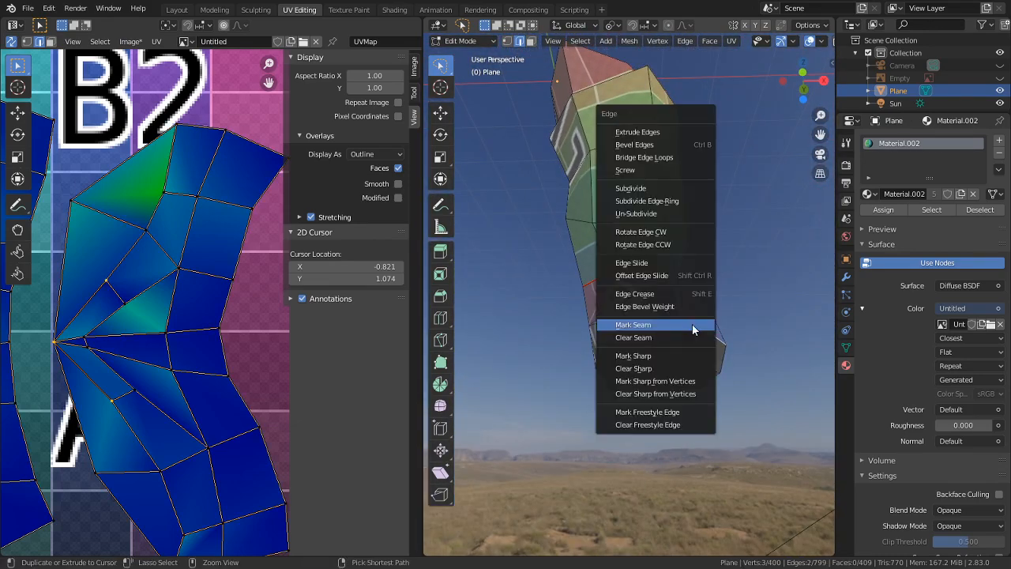
pyautogui.hotkey('ctrl', 'e')
pyautogui.click(693, 325)
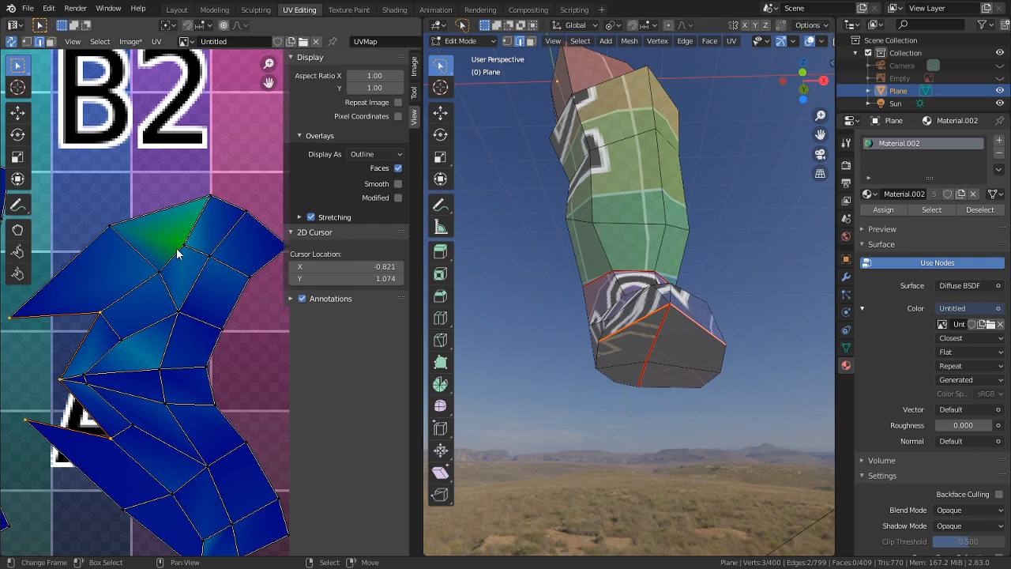
# - Reposition edges on the boot near the ankle to refine its shape, and select the linked boot faces
pyautogui.moveTo(670, 356); pyautogui.dragTo(611, 333, button='middle')
pyautogui.moveTo(717, 398); pyautogui.dragTo(431, 470, button='middle')
pyautogui.moveTo(594, 357); pyautogui.dragTo(648, 317, button='middle')
pyautogui.press('g')
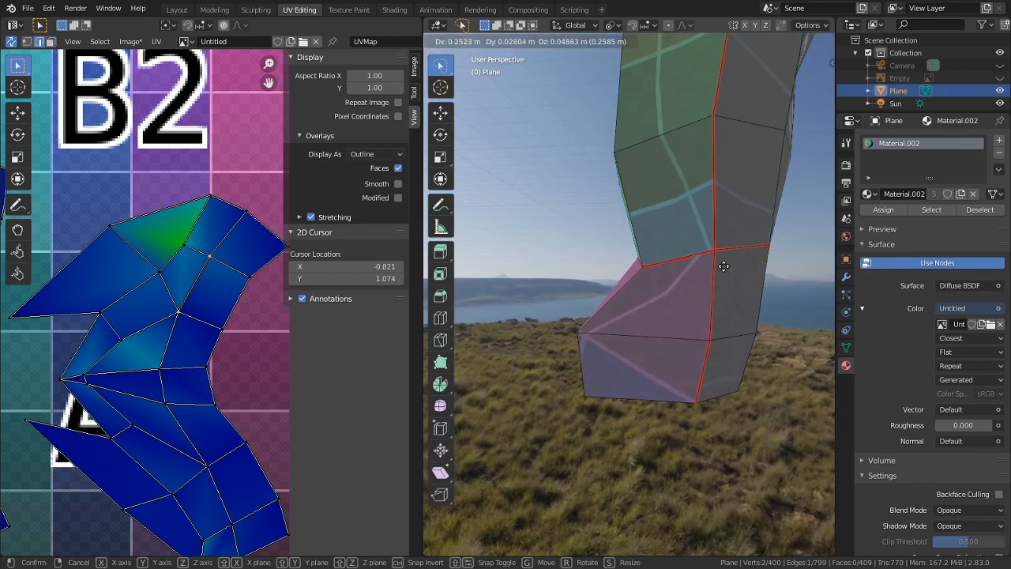
pyautogui.click(724, 266)
pyautogui.moveTo(724, 267); pyautogui.dragTo(744, 307, button='middle')
pyautogui.moveTo(737, 243); pyautogui.dragTo(790, 275, button='middle')
pyautogui.press('g')
pyautogui.click(712, 274)
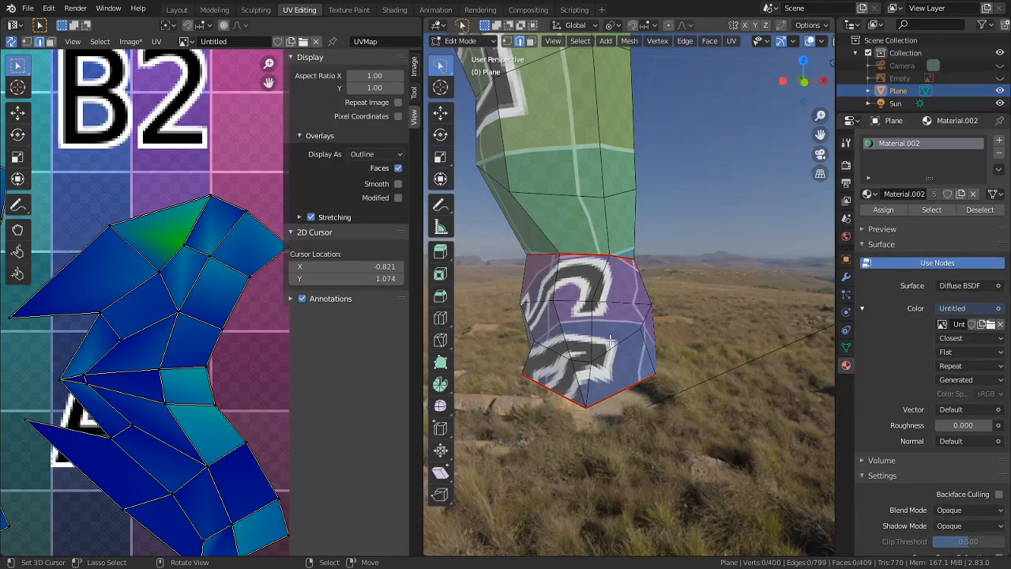
pyautogui.press('l')
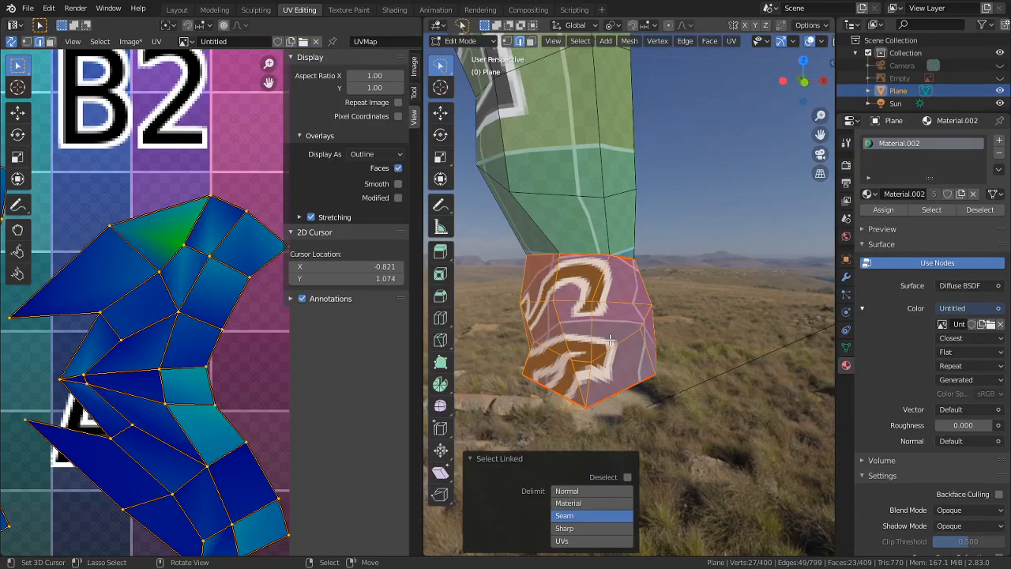
# - Unwrap the selected boot faces and hide the rest of the character mesh
pyautogui.press('u')
pyautogui.click(564, 286)
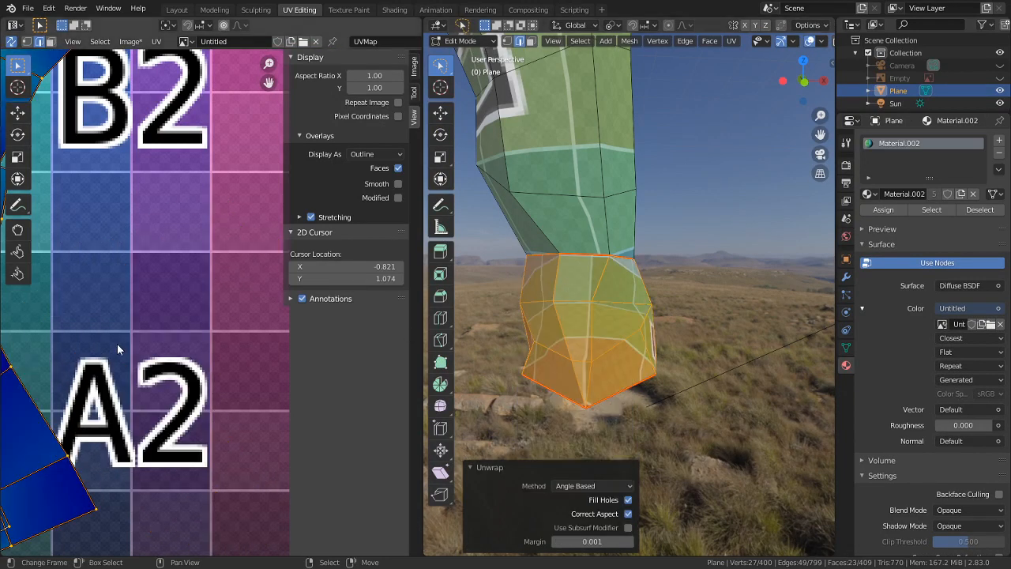
pyautogui.scroll(-3, 281, 376)
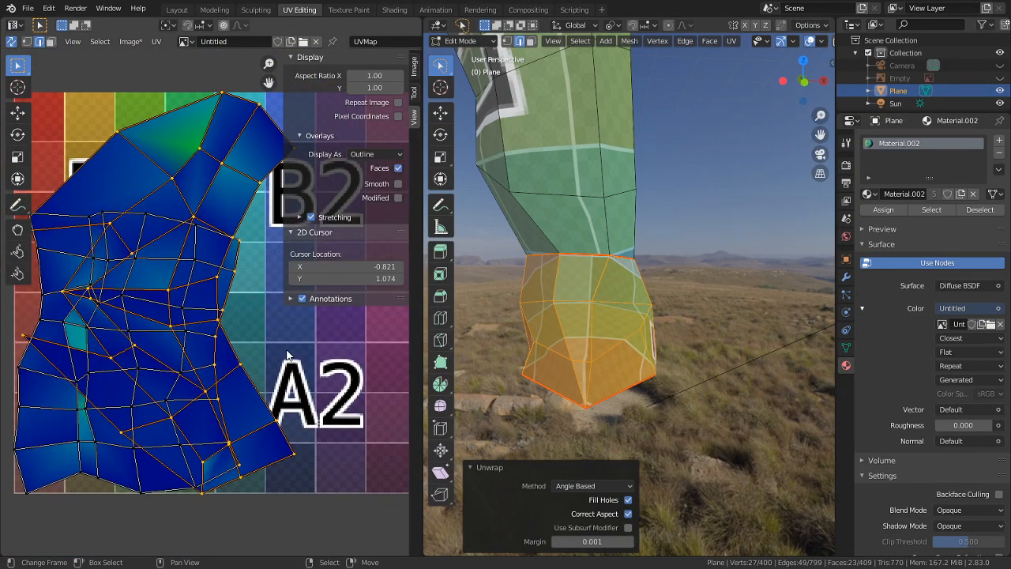
pyautogui.hotkey('shift', 'h')
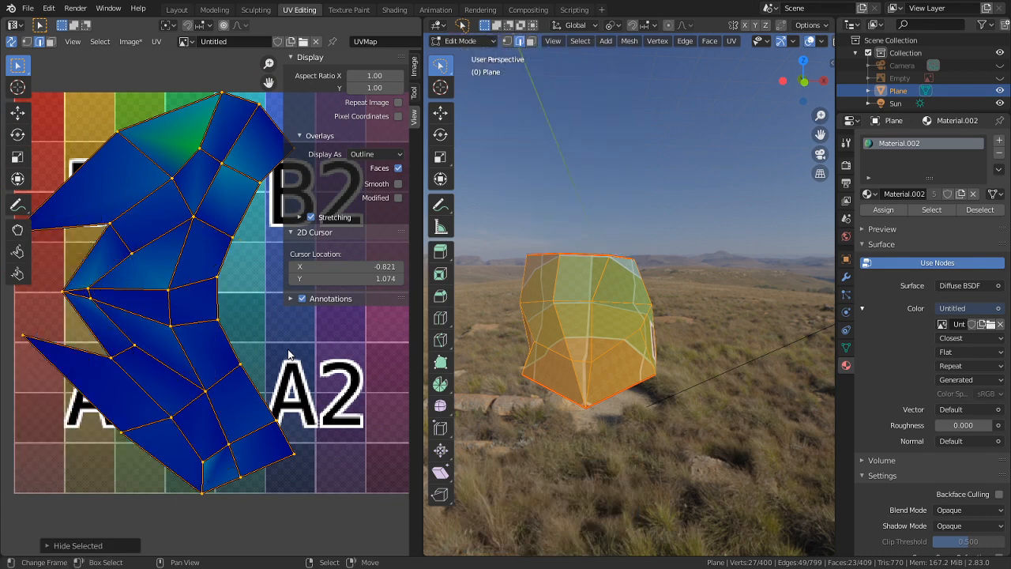
# - Mark the two bottom edges on either side of the heel's vertical seam as seams
pyautogui.click(210, 136)
pyautogui.hotkey('ctrl', 'e')
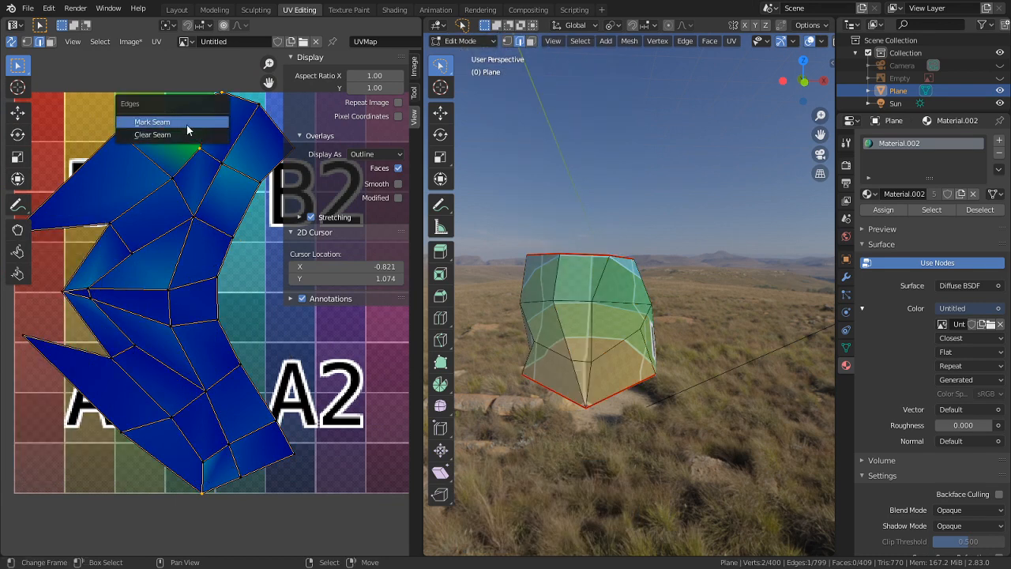
pyautogui.click(189, 131)
pyautogui.moveTo(522, 371); pyautogui.dragTo(488, 411, button='middle')
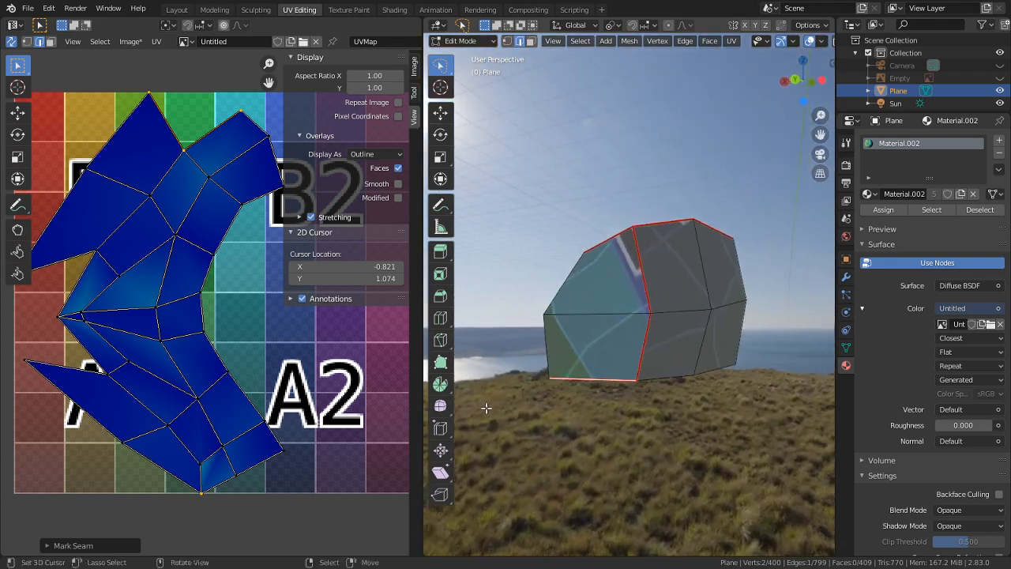
pyautogui.click(663, 357)
pyautogui.hotkey('ctrl', 'e')
pyautogui.click(663, 357)
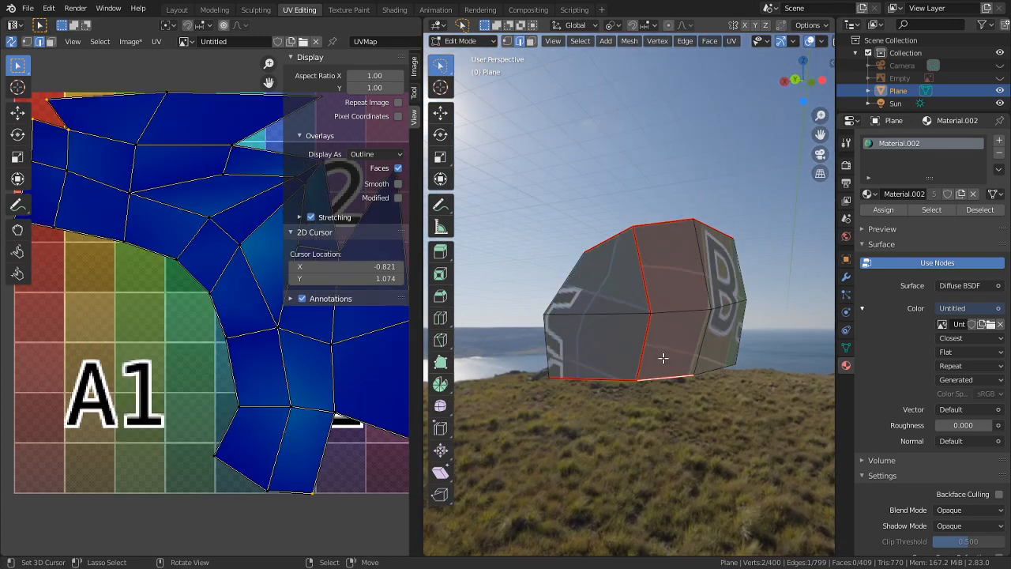
pyautogui.moveTo(310, 249); pyautogui.dragTo(232, 314, button='middle')
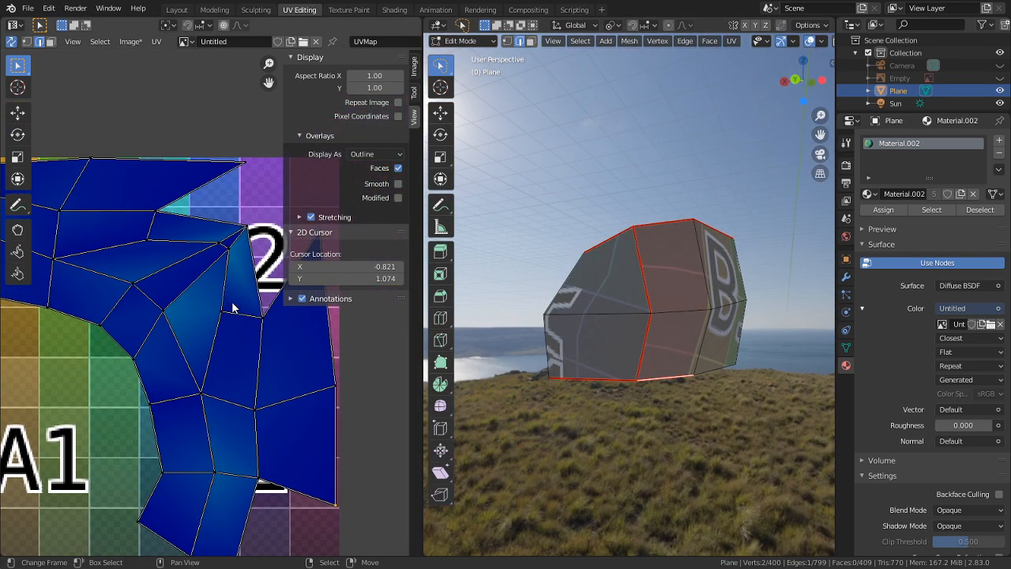
pyautogui.moveTo(553, 356); pyautogui.dragTo(622, 344, button='middle')
pyautogui.keyDown('alt'); pyautogui.click(593, 300); pyautogui.keyUp('alt')
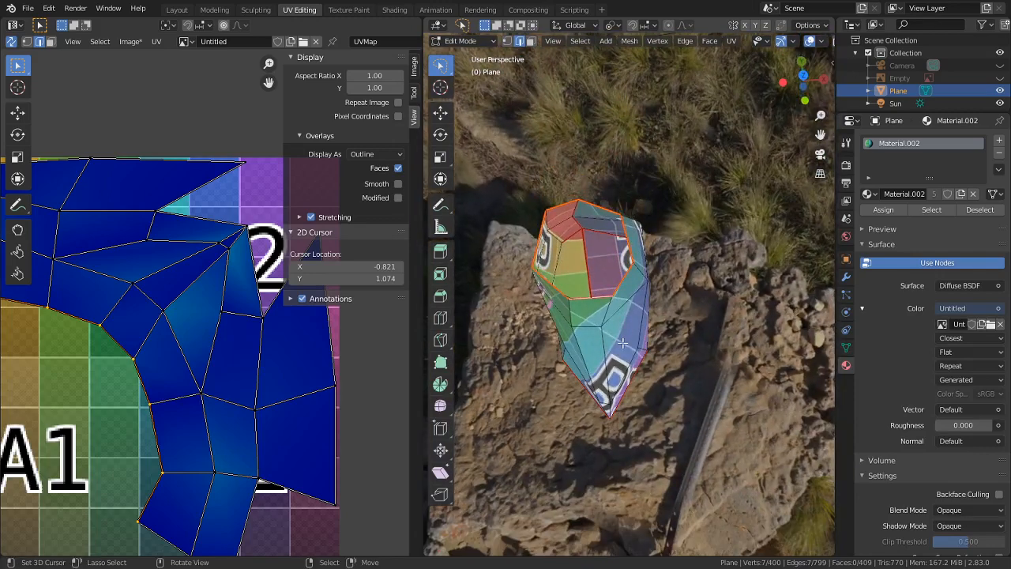
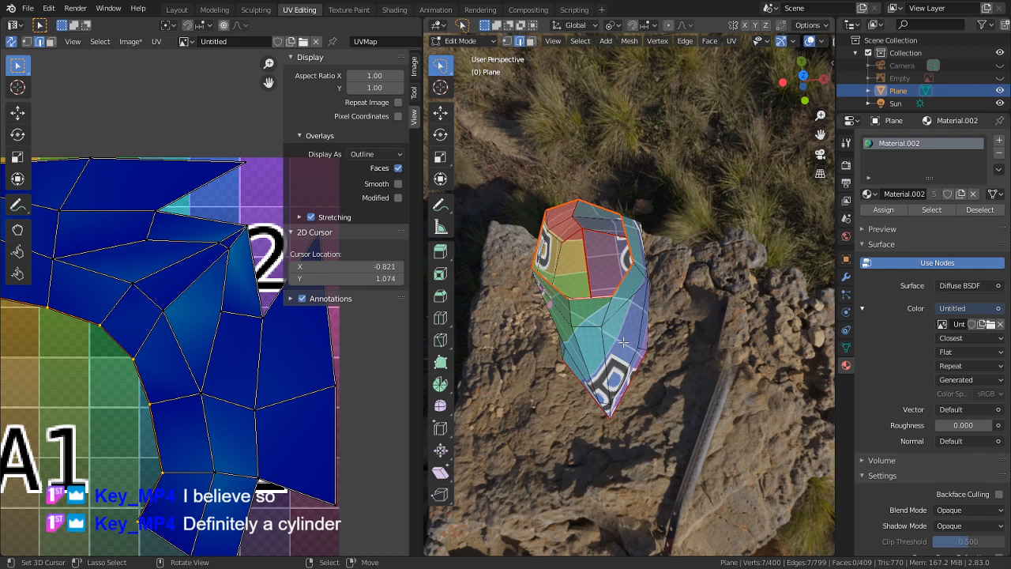
pyautogui.scroll(2, 624, 342)
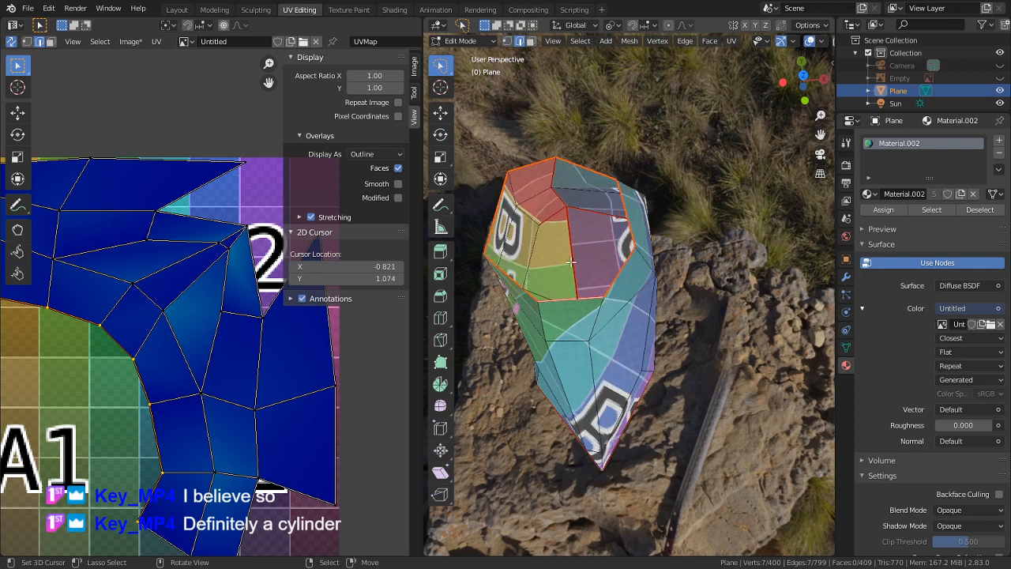
pyautogui.keyDown('alt'); pyautogui.click(541, 332); pyautogui.keyUp('alt')
pyautogui.moveTo(548, 341); pyautogui.dragTo(655, 309, button='middle')
pyautogui.press('g')
pyautogui.press('g')
pyautogui.rightClick(724, 309)
pyautogui.moveTo(672, 350); pyautogui.dragTo(709, 287, button='middle')
# - Try sliding an edge and a vertex along the boot's upper surface to adjust its shape
pyautogui.click(554, 271)
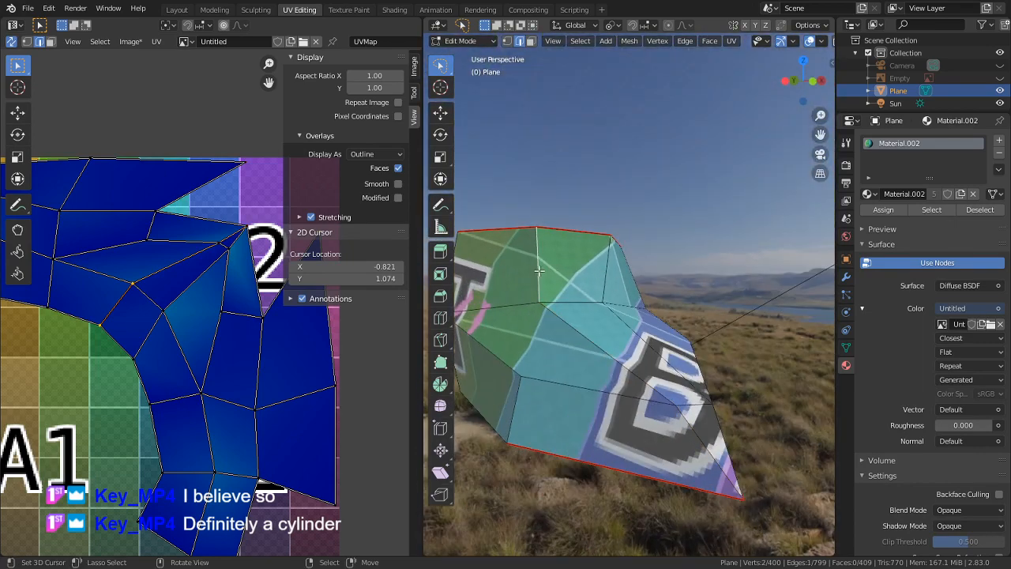
pyautogui.press('g')
pyautogui.press('g')
pyautogui.click(645, 270)
pyautogui.moveTo(642, 281); pyautogui.dragTo(558, 275, button='middle')
pyautogui.press('1')
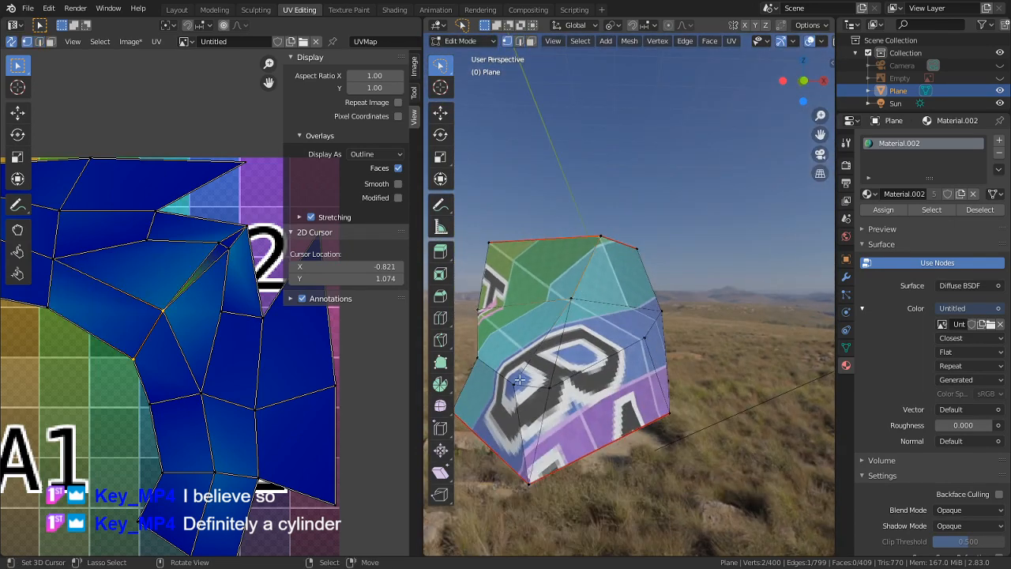
pyautogui.click(514, 388)
pyautogui.press('g')
pyautogui.press('g')
pyautogui.click(611, 392)
# - Undo the edge and vertex slides on the boot's upper surface
pyautogui.moveTo(657, 417); pyautogui.dragTo(694, 444, button='middle')
pyautogui.press('a')
pyautogui.press('m')
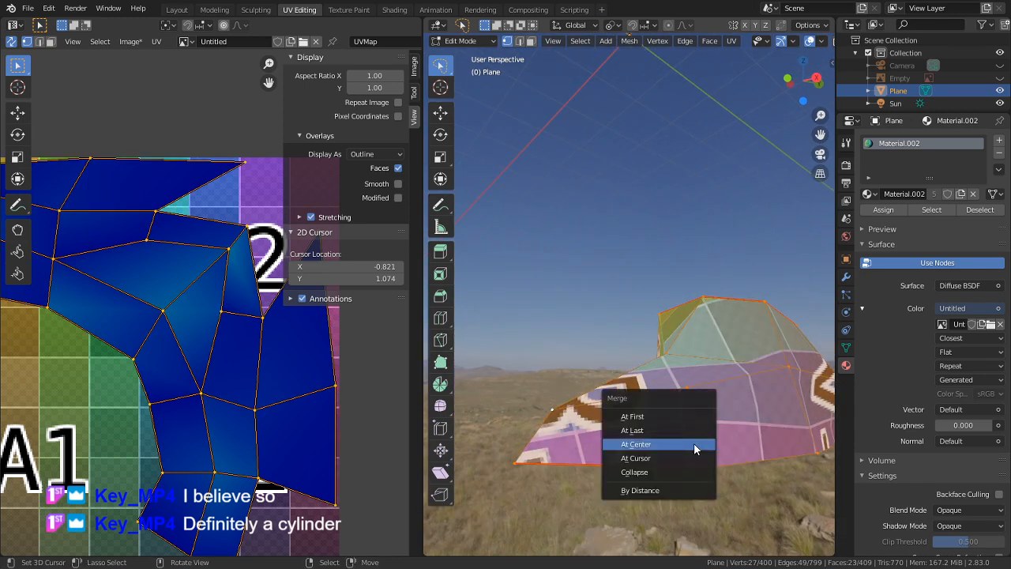
pyautogui.hotkey('ctrl', 'z')
pyautogui.hotkey('ctrl', 'z')
pyautogui.hotkey('ctrl', 'z')
pyautogui.hotkey('ctrl', 'z')
pyautogui.hotkey('ctrl', 'z')
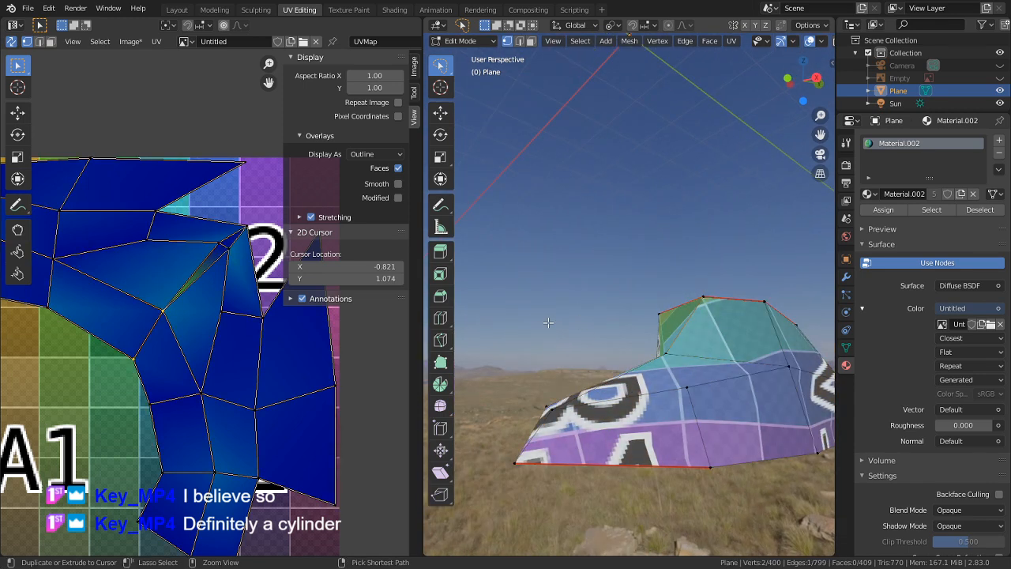
pyautogui.moveTo(548, 322); pyautogui.dragTo(681, 381, button='middle')
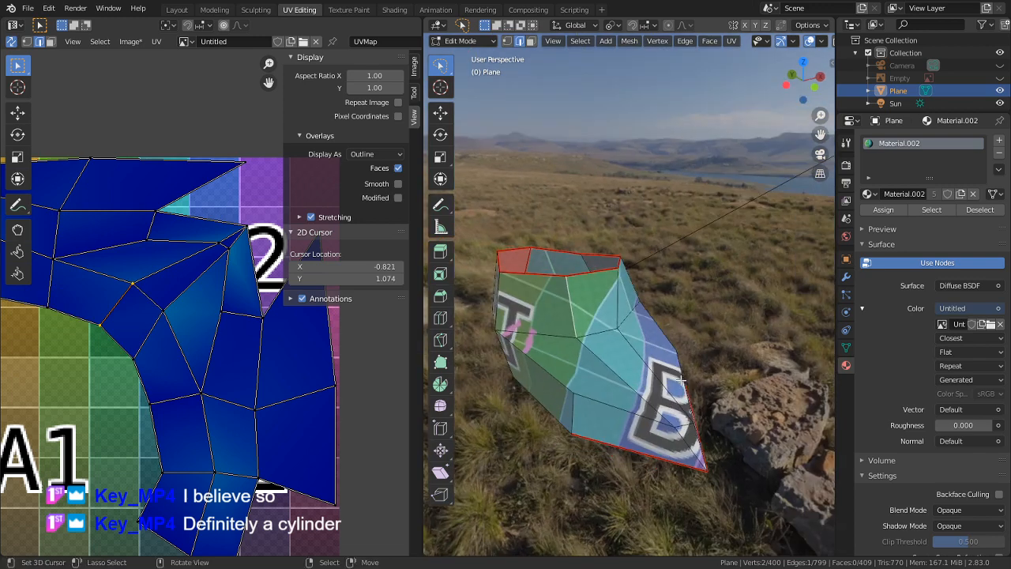
pyautogui.moveTo(717, 319); pyautogui.dragTo(680, 329, button='middle')
pyautogui.scroll(-3, 679, 330)
pyautogui.hotkey('ctrl', 'Tab')
pyautogui.press('Tab')
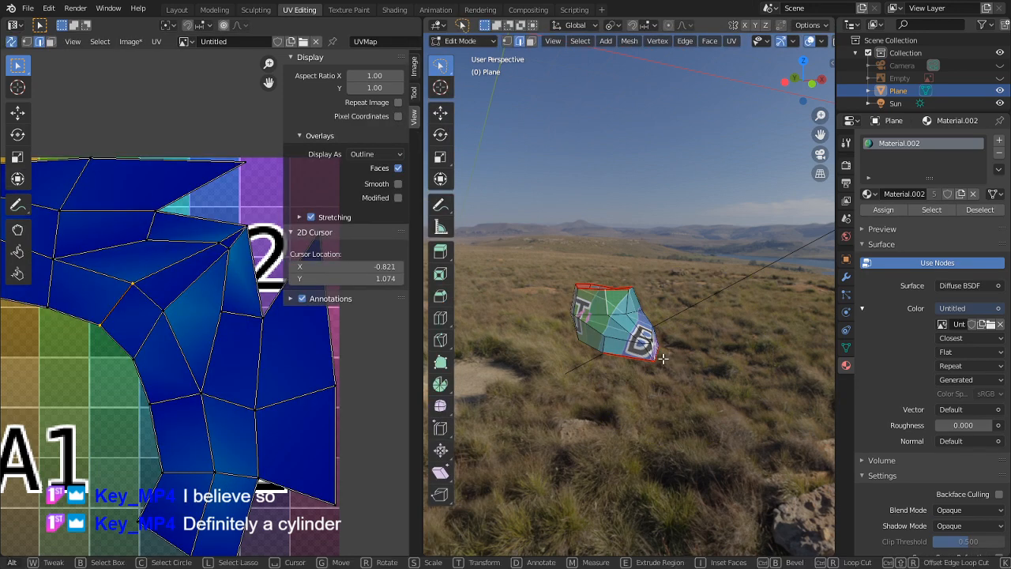
pyautogui.hotkey('ctrl', 'z')
pyautogui.hotkey('ctrl', 'z')
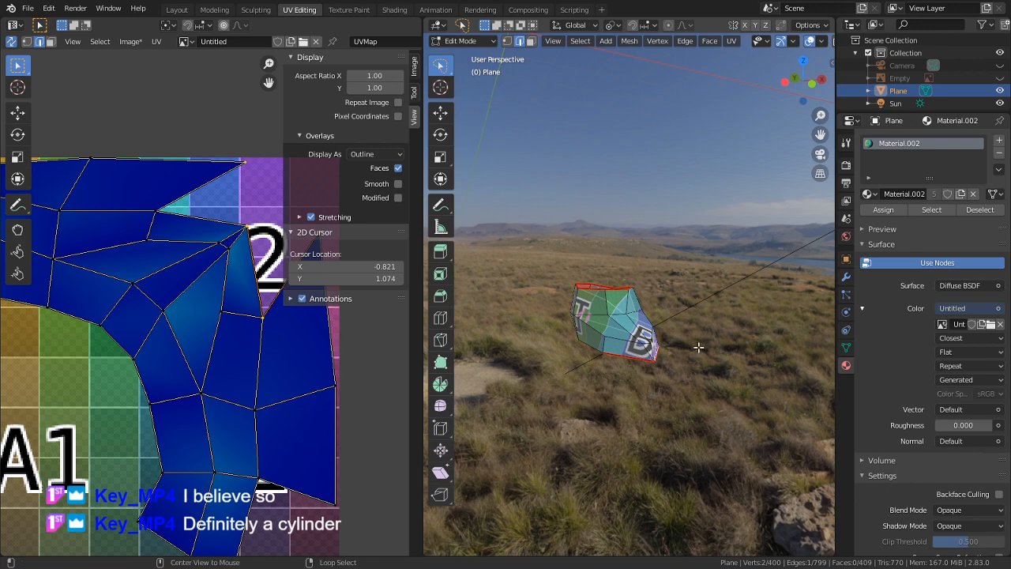
# - Reveal the whole character, select the linked faces of both legs, and hide everything else
pyautogui.hotkey('alt', 'h')
pyautogui.press('a')
pyautogui.moveTo(698, 349); pyautogui.dragTo(648, 356, button='middle')
pyautogui.scroll(-4, 582, 379)
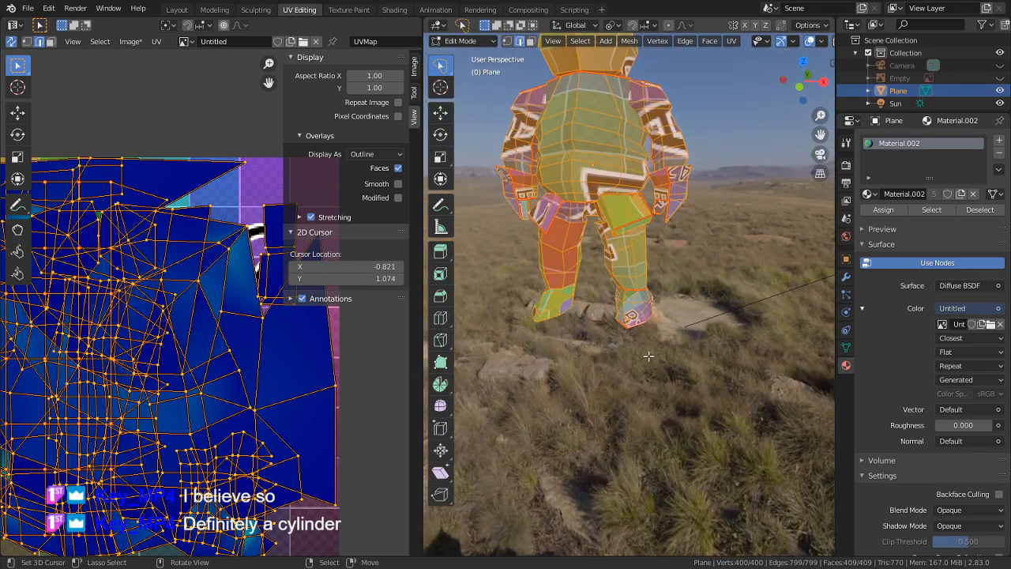
pyautogui.hotkey('alt', 'a')
pyautogui.press('l')
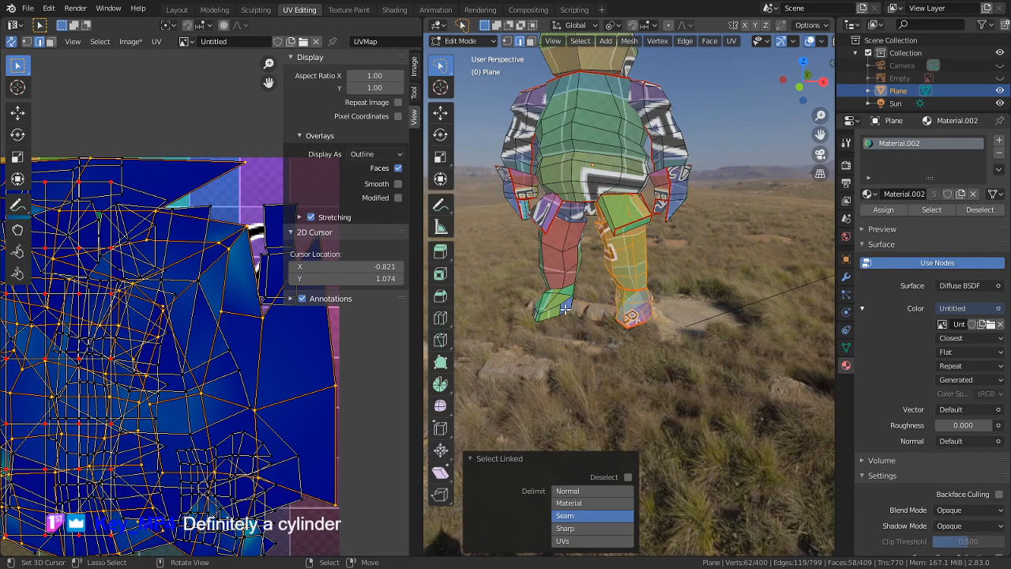
pyautogui.press('l')
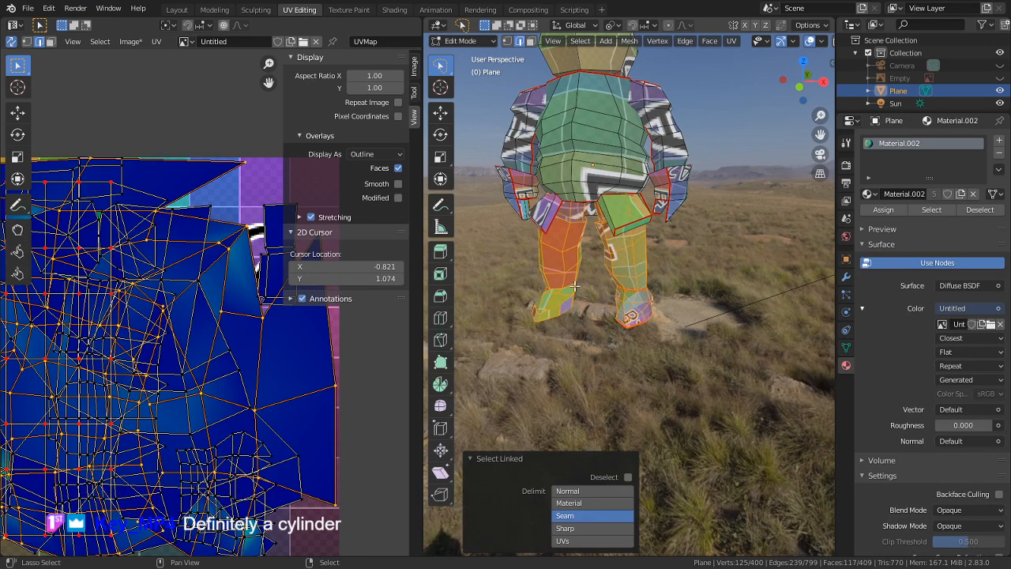
pyautogui.hotkey('shift', 'h')
pyautogui.moveTo(575, 287); pyautogui.dragTo(609, 87, button='middle')
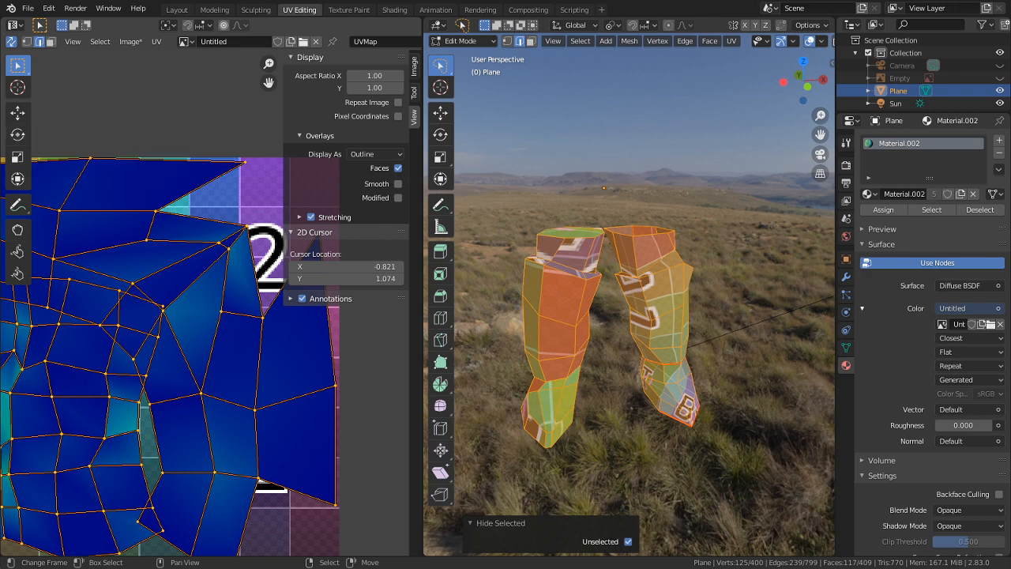
pyautogui.middleClick(581, 295)
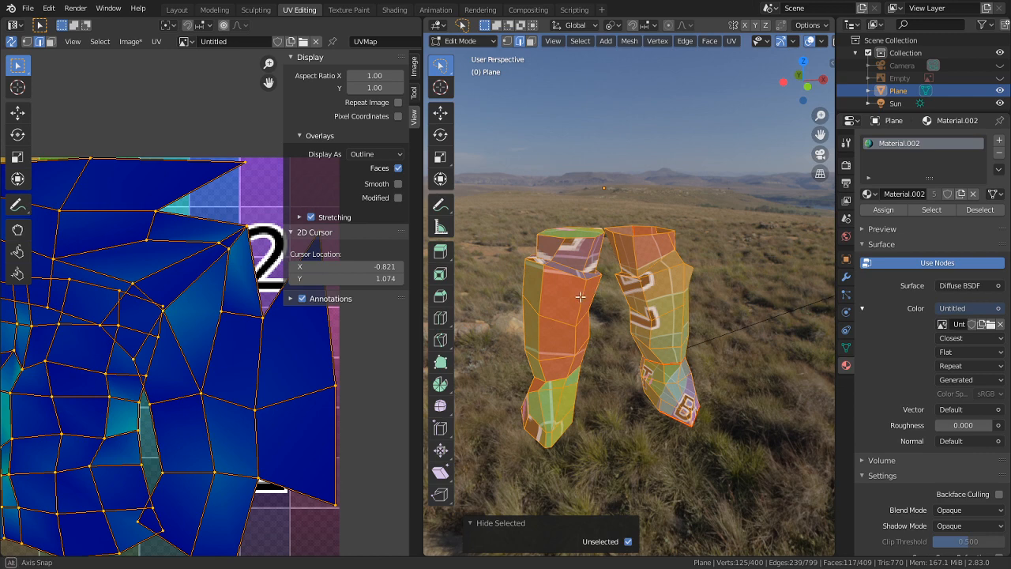
pyautogui.scroll(-2, 580, 294)
# - Maximize the 3D view and symmetrize the mesh of both legs and boots
pyautogui.hotkey('ctrl', 'space')
pyautogui.scroll(1, 566, 390)
pyautogui.scroll(2, 566, 389)
pyautogui.moveTo(565, 390); pyautogui.dragTo(555, 359, button='middle')
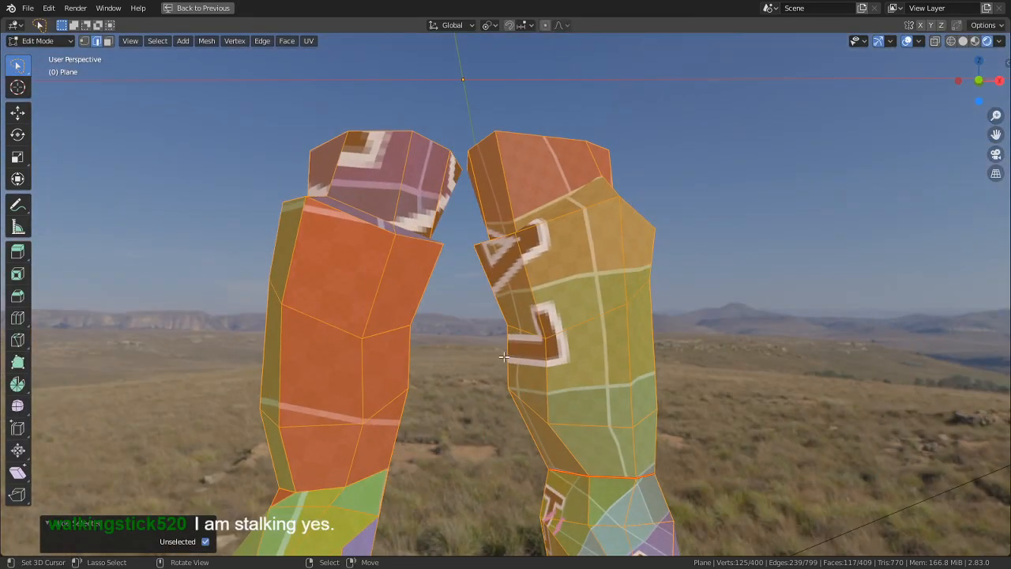
pyautogui.moveTo(674, 345)
pyautogui.keyDown('shift'); pyautogui.mouseDown(button='middle')
pyautogui.moveTo(646, 289)
pyautogui.moveTo(655, 339)
pyautogui.mouseUp(button='middle'); pyautogui.keyUp('shift')
pyautogui.scroll(-2, 645, 289)
pyautogui.hotkey('ctrl', 'Tab')
pyautogui.click(41, 41)
pyautogui.click(53, 52)
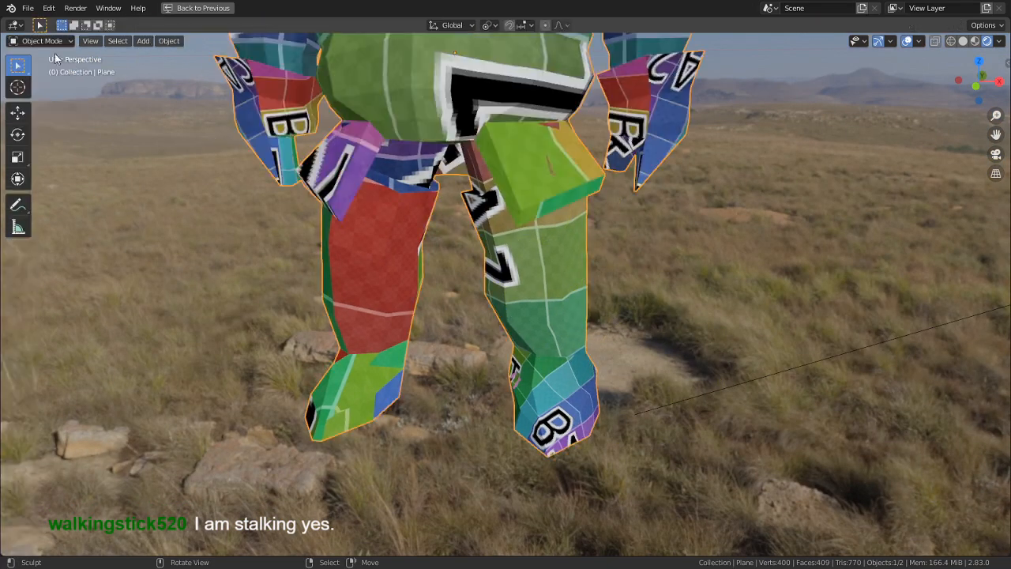
pyautogui.press('Tab')
pyautogui.press('a')
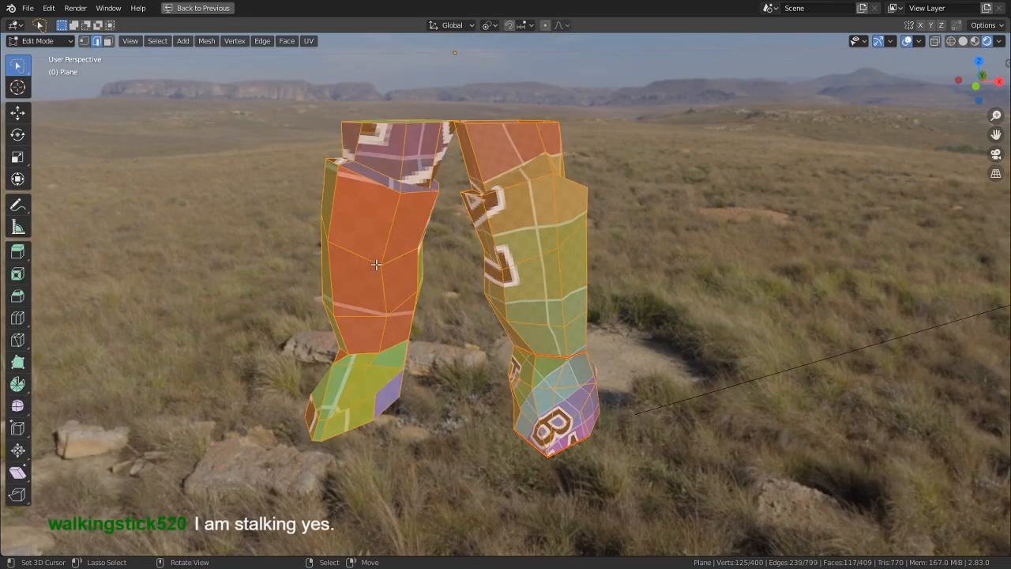
pyautogui.click(204, 42)
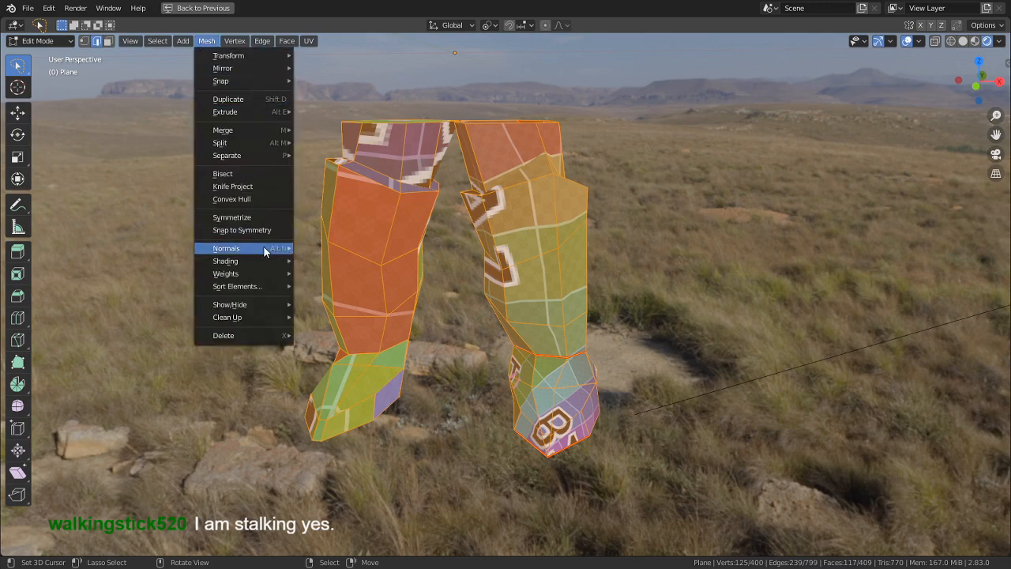
pyautogui.click(257, 214)
# - Reveal the hidden parts of the character and restore the UV Editing layout
pyautogui.moveTo(451, 380)
pyautogui.mouseDown(button='middle')
pyautogui.moveTo(477, 379)
pyautogui.moveTo(484, 312)
pyautogui.moveTo(452, 383)
pyautogui.mouseUp(button='middle')
pyautogui.press('Tab')
pyautogui.scroll(-3, 452, 384)
pyautogui.press('Tab')
pyautogui.press('Tab')
pyautogui.press('Tab')
pyautogui.hotkey('alt', 'h')
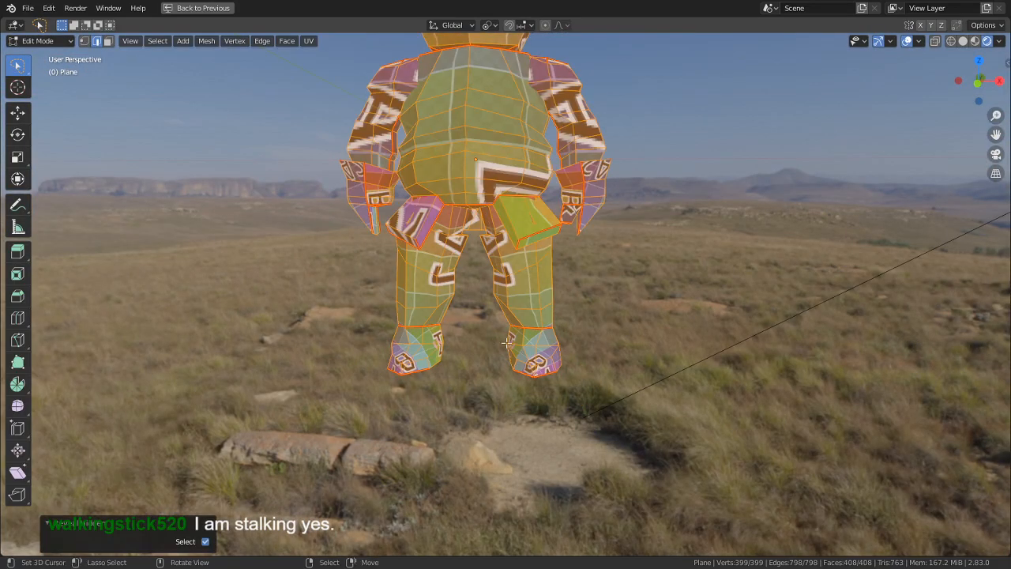
pyautogui.click(198, 8)
pyautogui.scroll(-3, 241, 354)
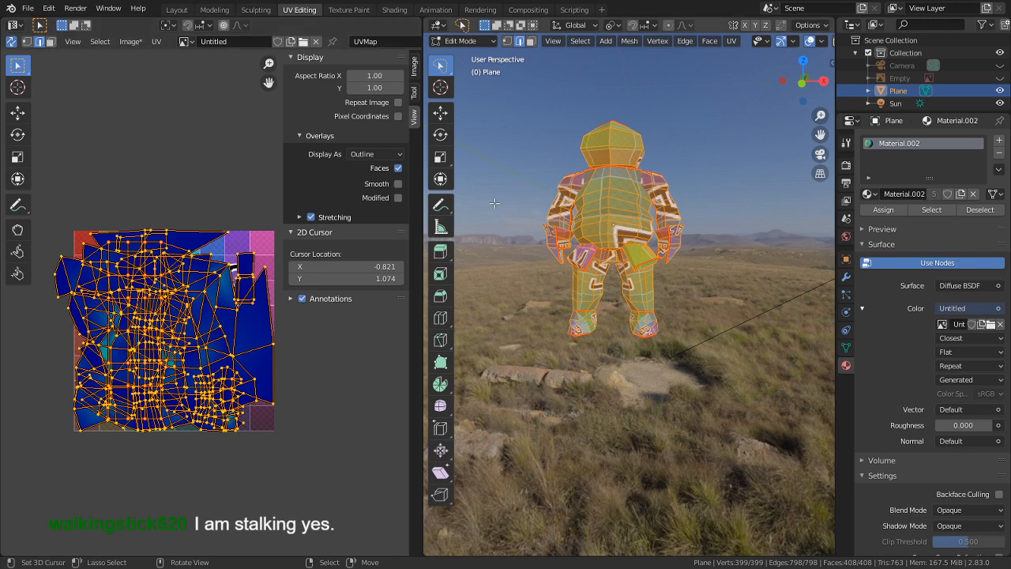
# - Pack all of the character's UV islands with a margin of 0.021
pyautogui.click(155, 42)
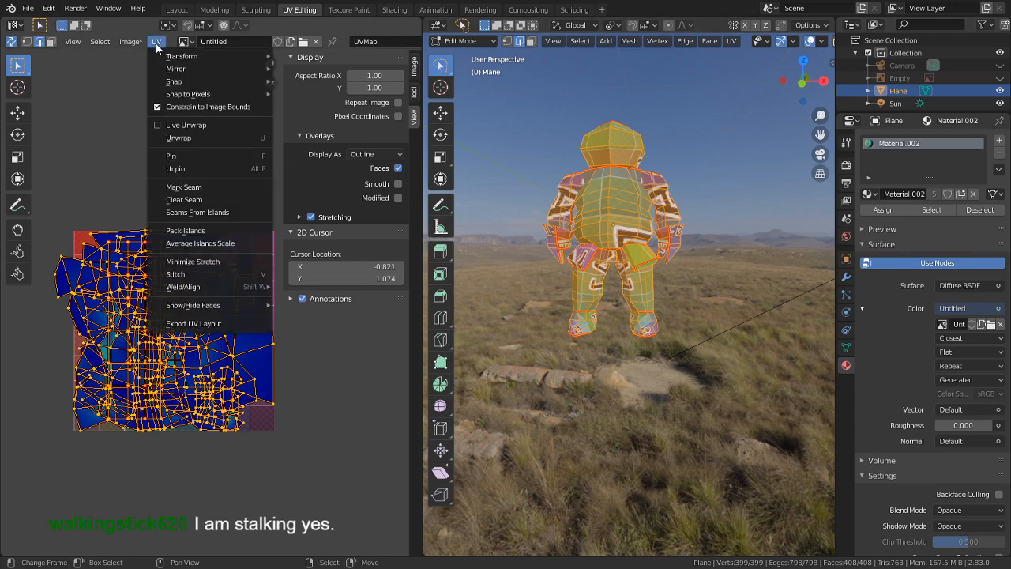
pyautogui.click(227, 230)
pyautogui.scroll(5, 223, 251)
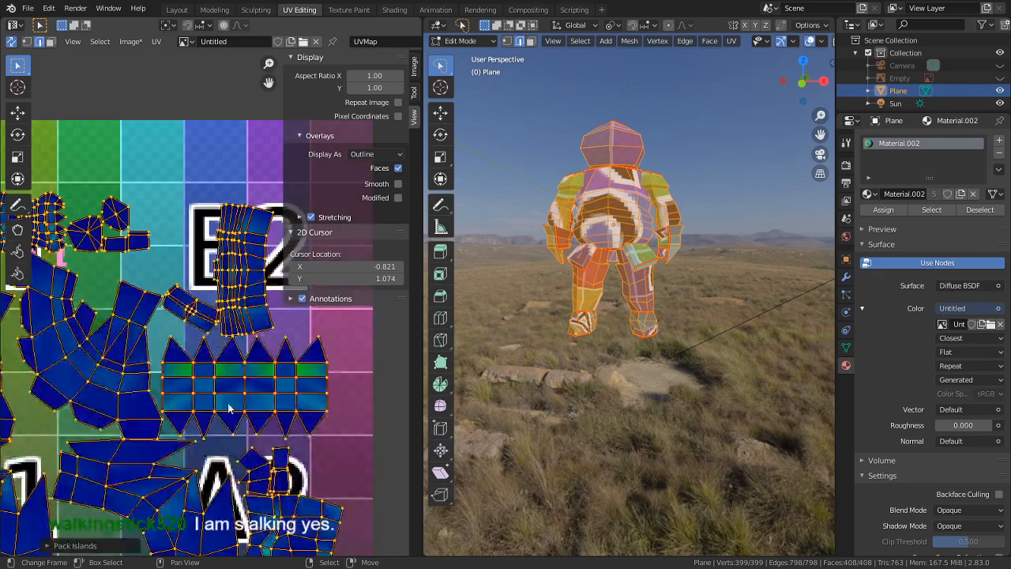
pyautogui.moveTo(258, 258); pyautogui.dragTo(436, 369, button='middle')
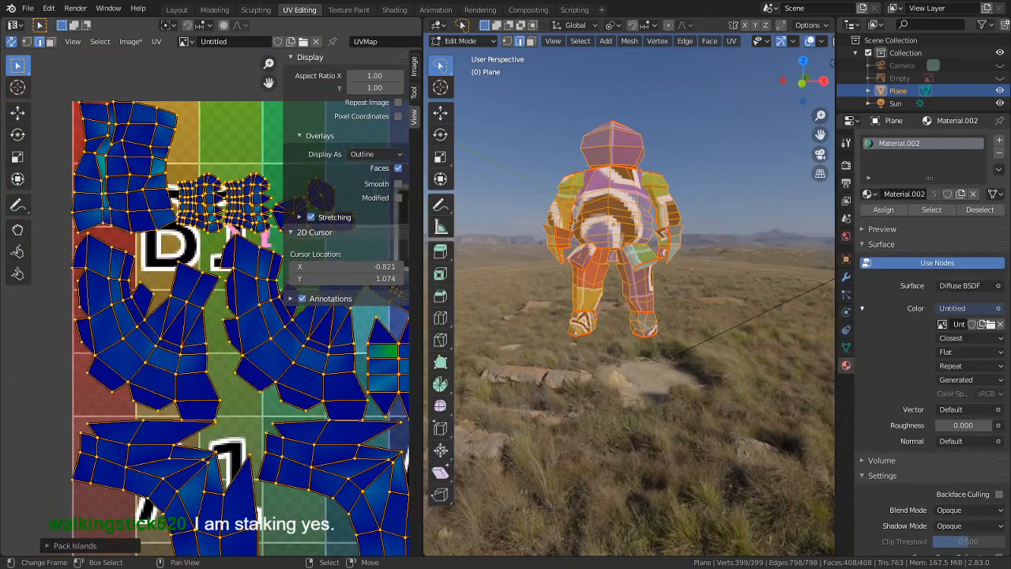
pyautogui.click(97, 546)
pyautogui.moveTo(266, 436); pyautogui.dragTo(145, 402, button='middle')
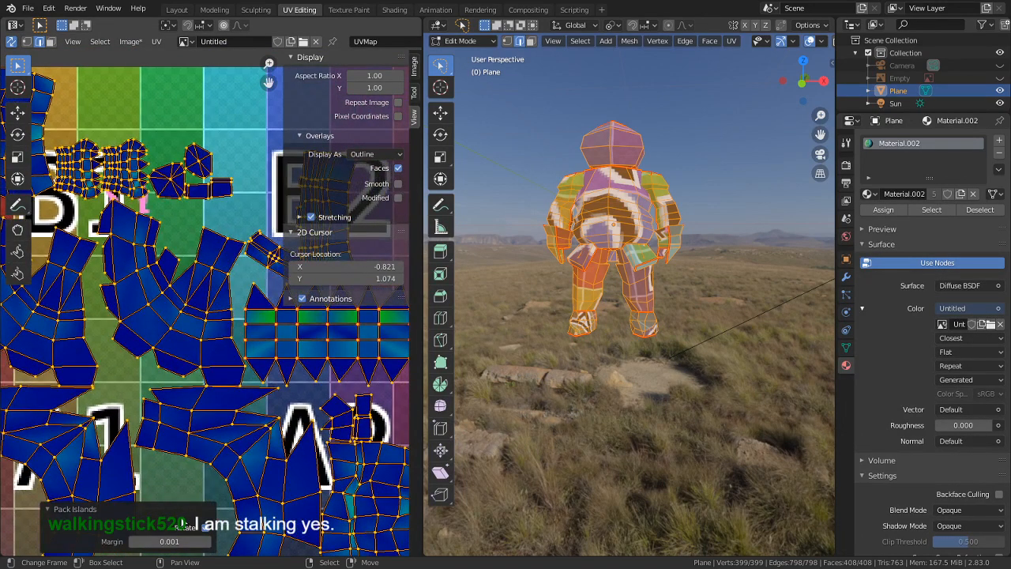
pyautogui.moveTo(163, 541); pyautogui.dragTo(183, 542)
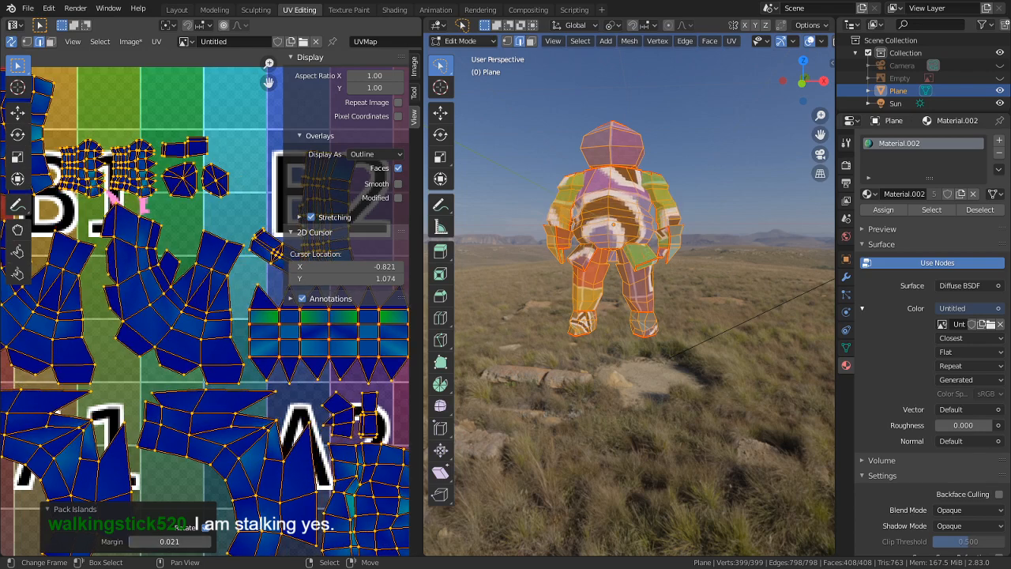
# - Maximize the UV editor and turn off UV sync selection
pyautogui.hotkey('ctrl', 'space')
pyautogui.click(326, 386)
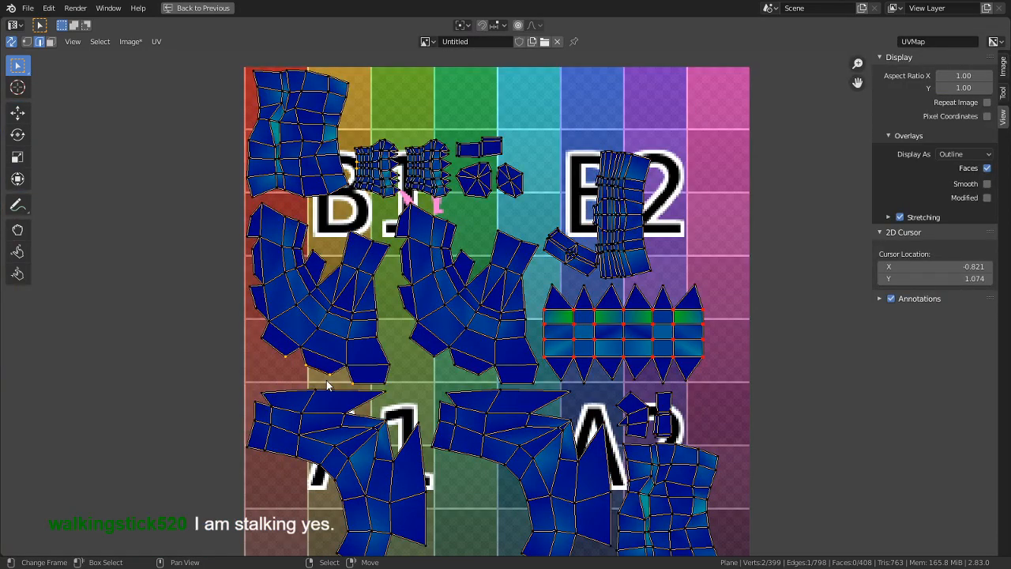
pyautogui.click(12, 41)
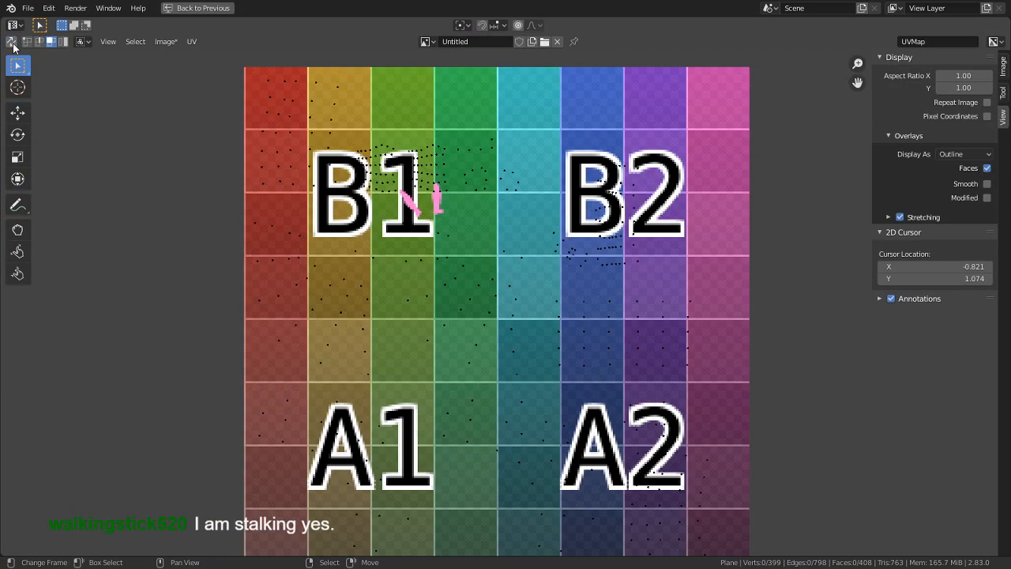
# - Select the whole character mesh so that all its UVs are shown, and set UV selection to island mode
pyautogui.hotkey('ctrl', 'space')
pyautogui.press('a')
pyautogui.hotkey('ctrl', 'space')
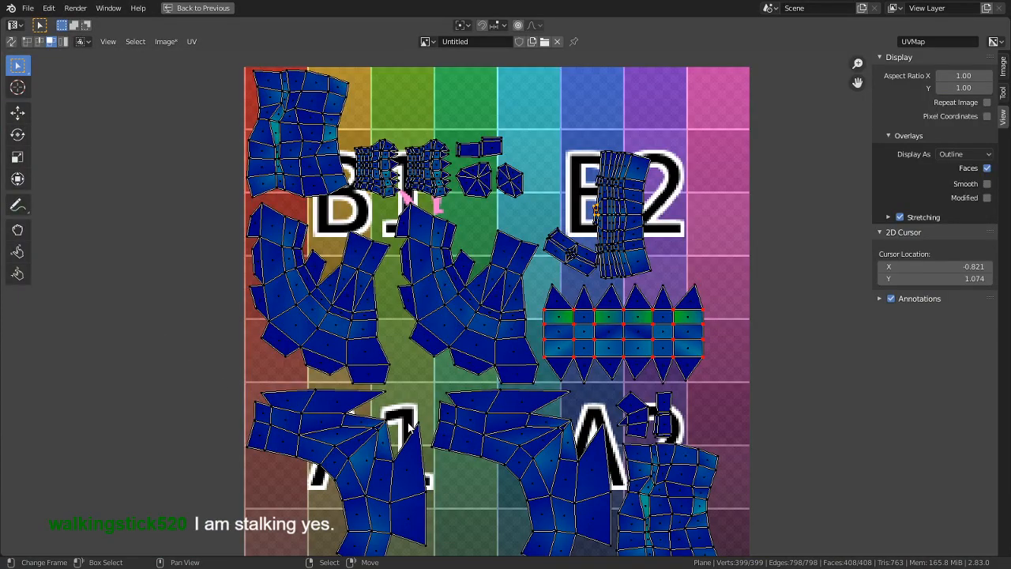
pyautogui.click(66, 39)
# - Turn on snapping in the UV editor with vertices as the snap target
pyautogui.click(485, 26)
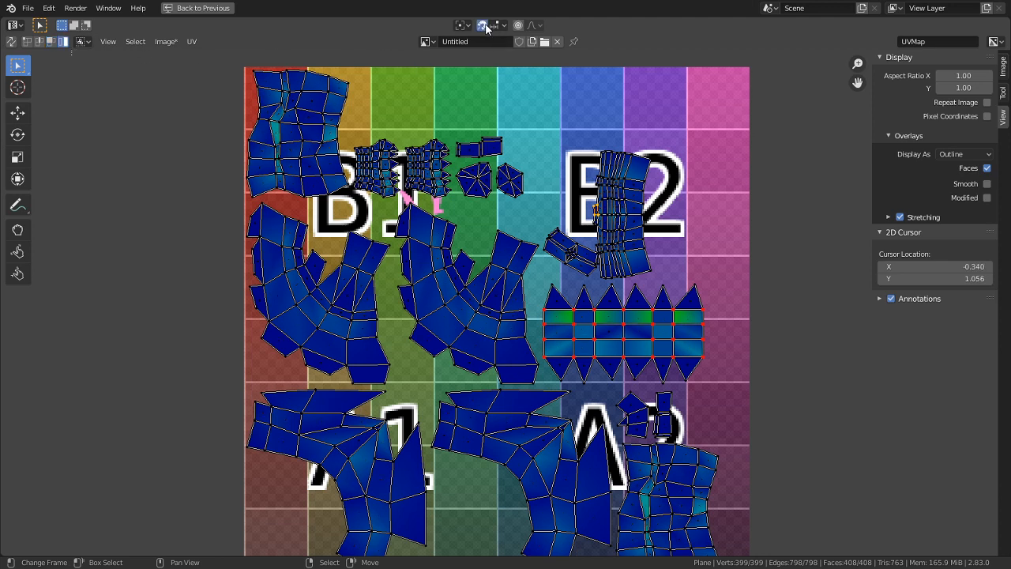
pyautogui.click(498, 26)
pyautogui.click(443, 75)
# - Move the second large curved UV island exactly on top of its matching twin
pyautogui.scroll(3, 407, 357)
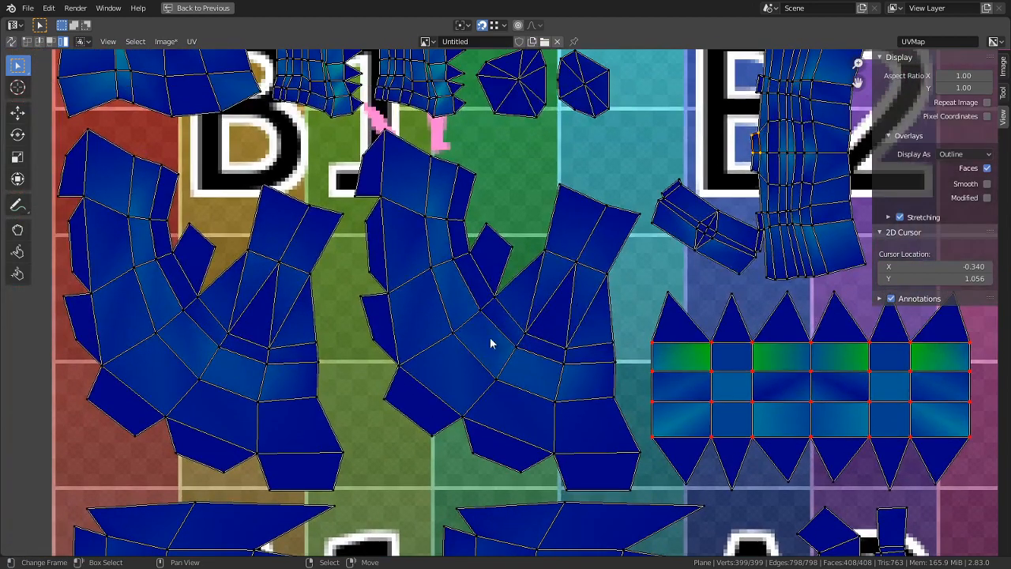
pyautogui.click(508, 314)
pyautogui.press('g')
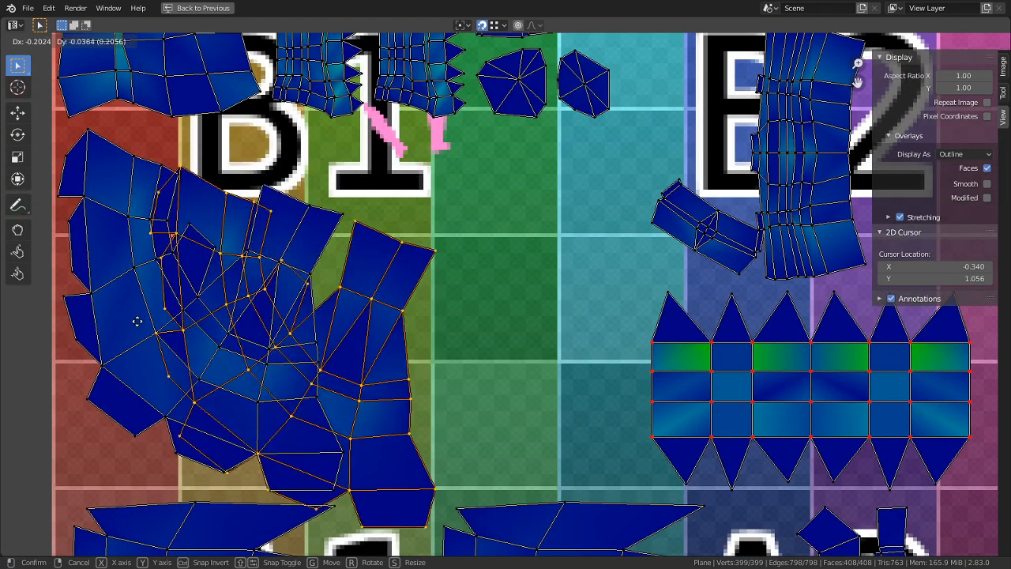
pyautogui.click(59, 316)
pyautogui.scroll(-3, 162, 316)
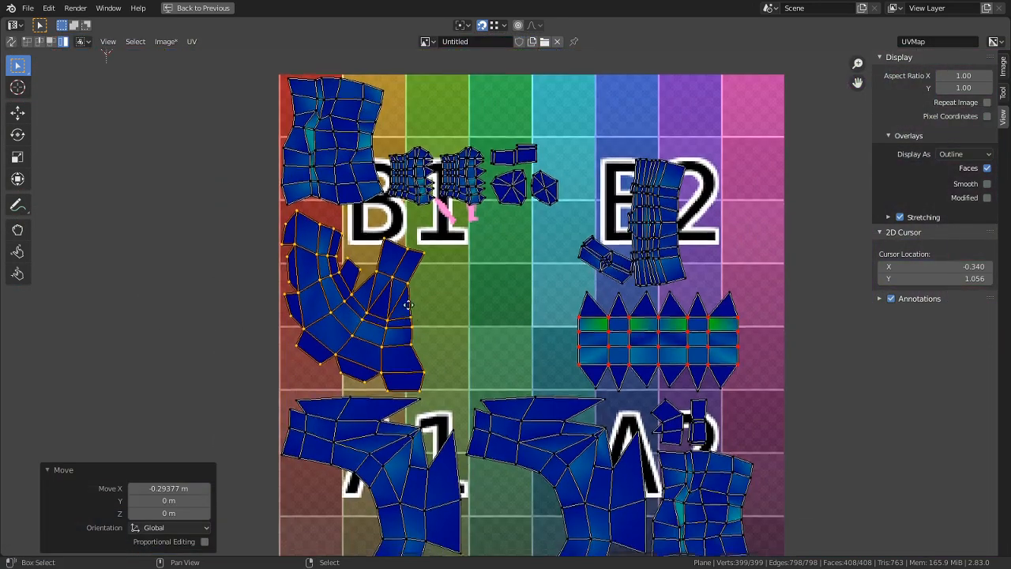
pyautogui.moveTo(163, 316); pyautogui.dragTo(140, 287, button='middle')
pyautogui.press('a')
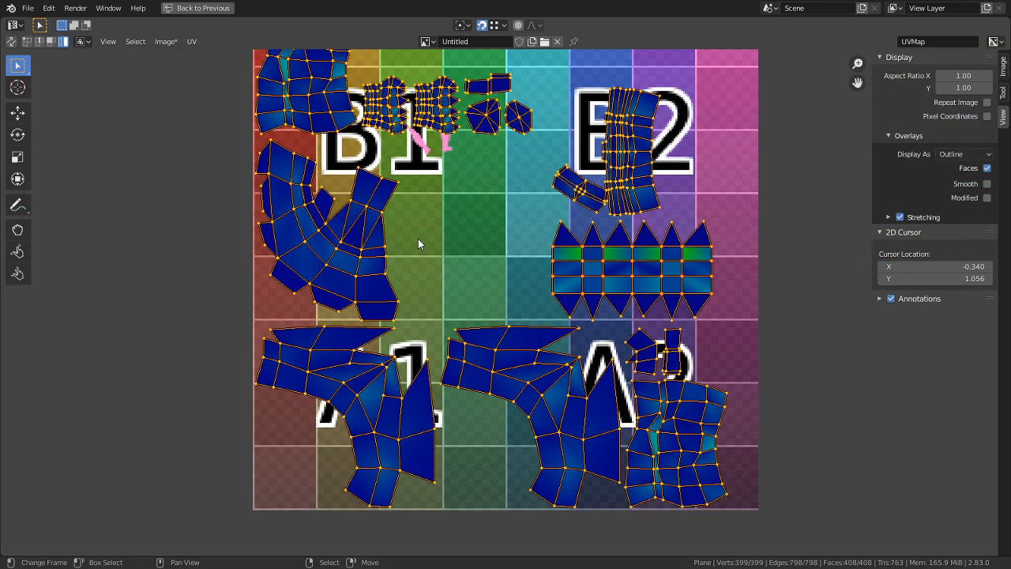
pyautogui.click(191, 41)
pyautogui.click(191, 43)
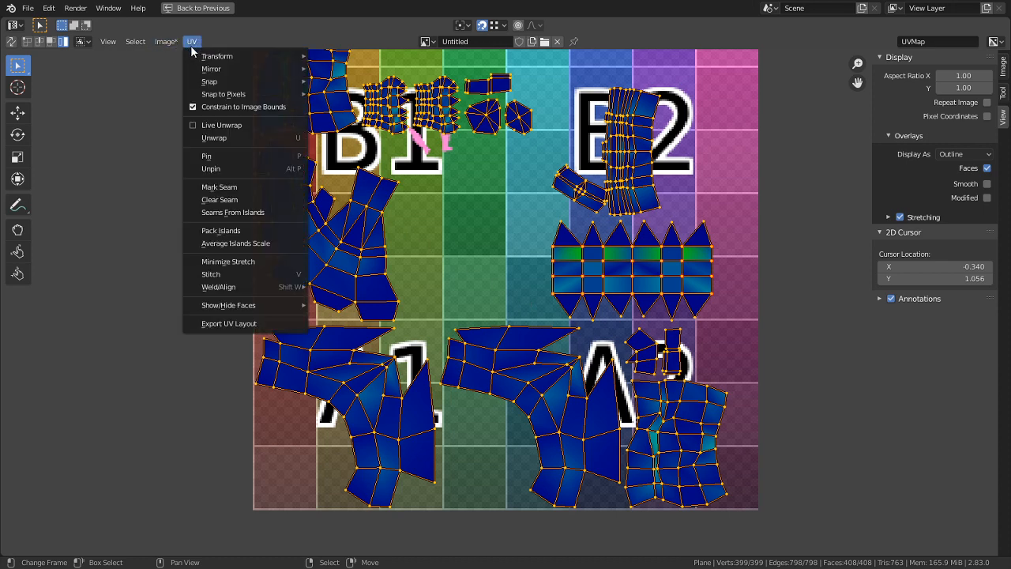
pyautogui.click(289, 243)
pyautogui.click(693, 427)
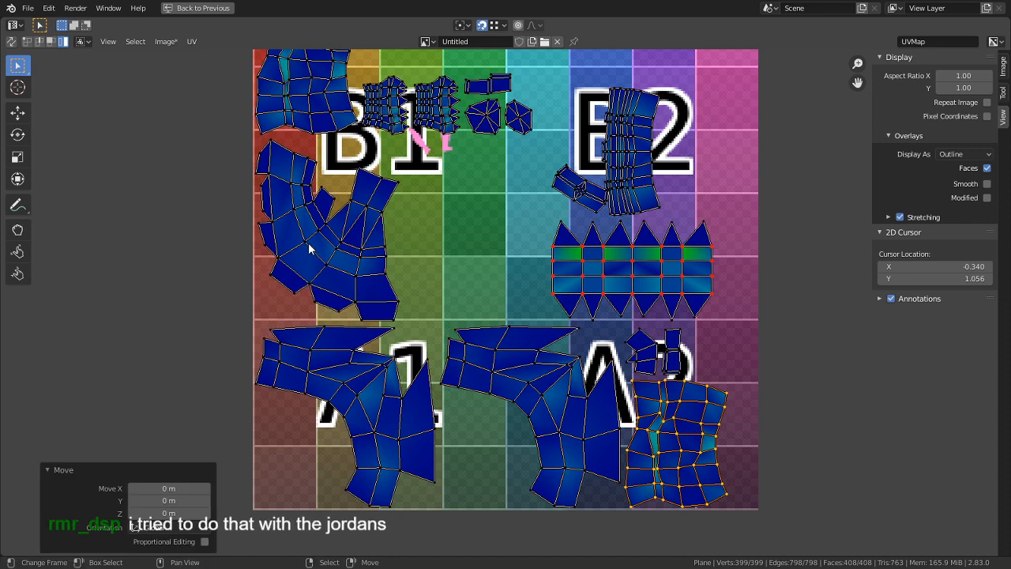
pyautogui.click(194, 42)
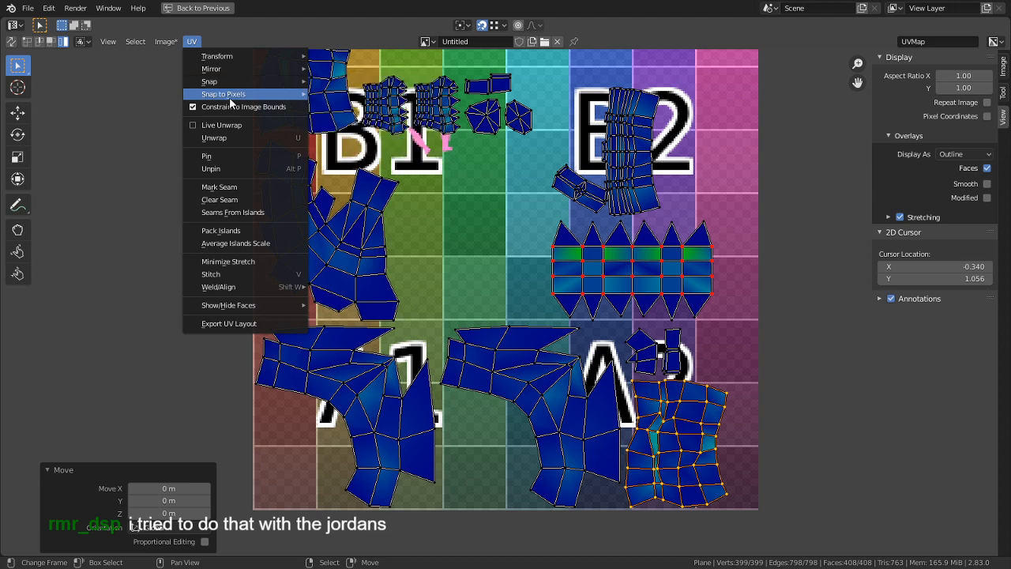
pyautogui.moveTo(234, 100)
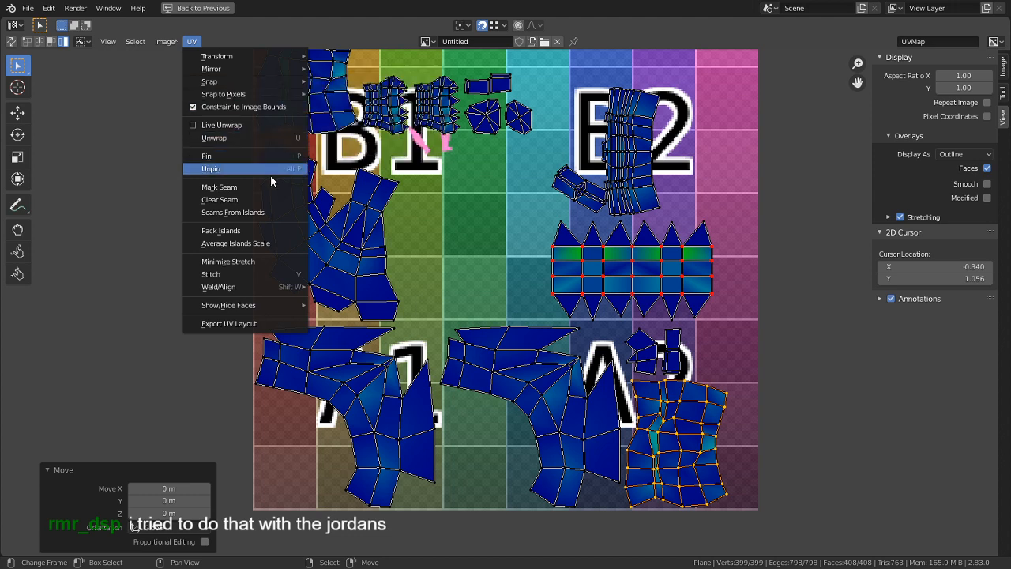
pyautogui.click(191, 41)
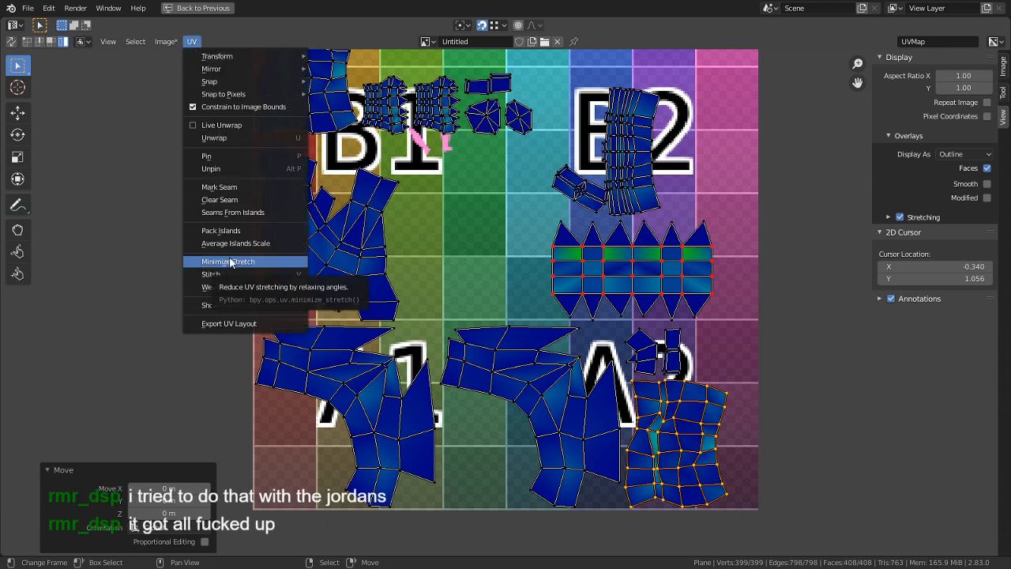
# - Select all UV islands and average their scale
pyautogui.press('a')
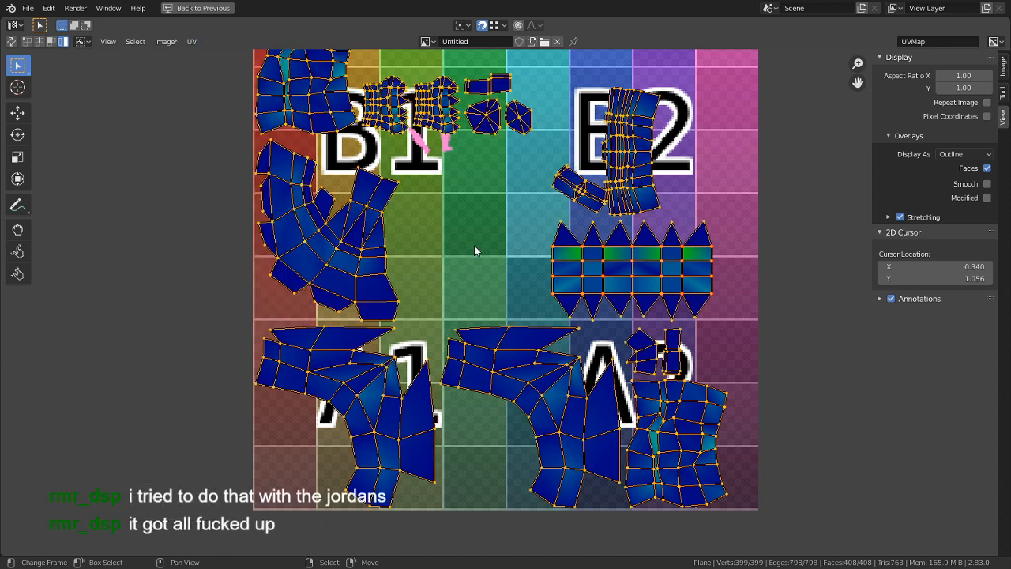
pyautogui.click(192, 41)
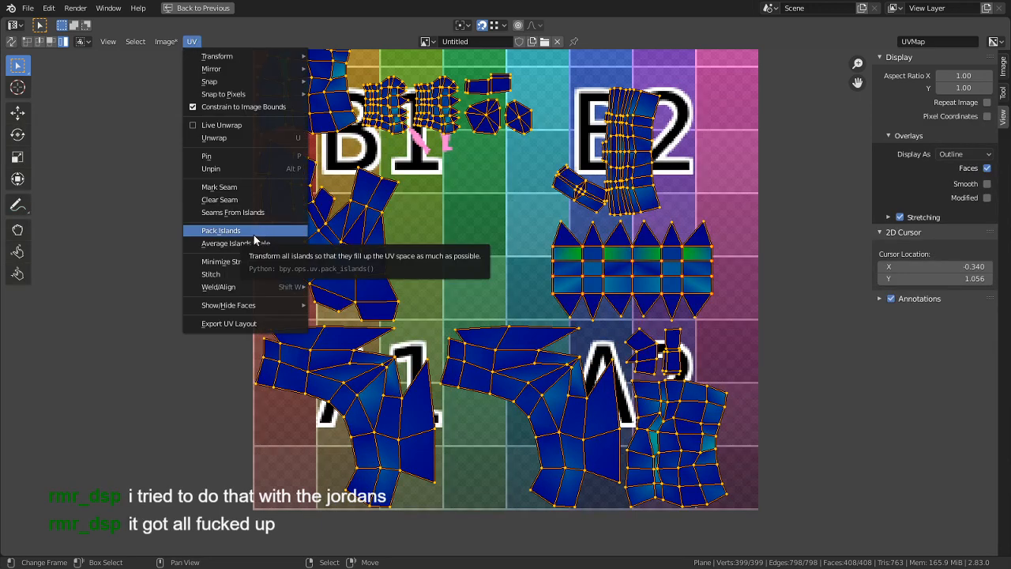
pyautogui.click(230, 243)
pyautogui.moveTo(384, 241); pyautogui.dragTo(343, 294, button='middle')
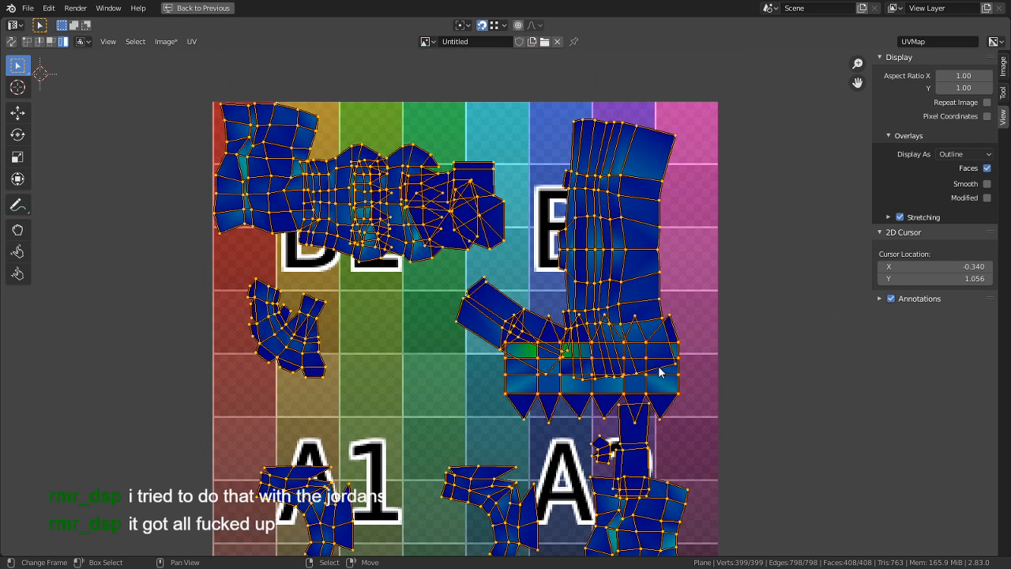
pyautogui.hotkey('ctrl', 'space')
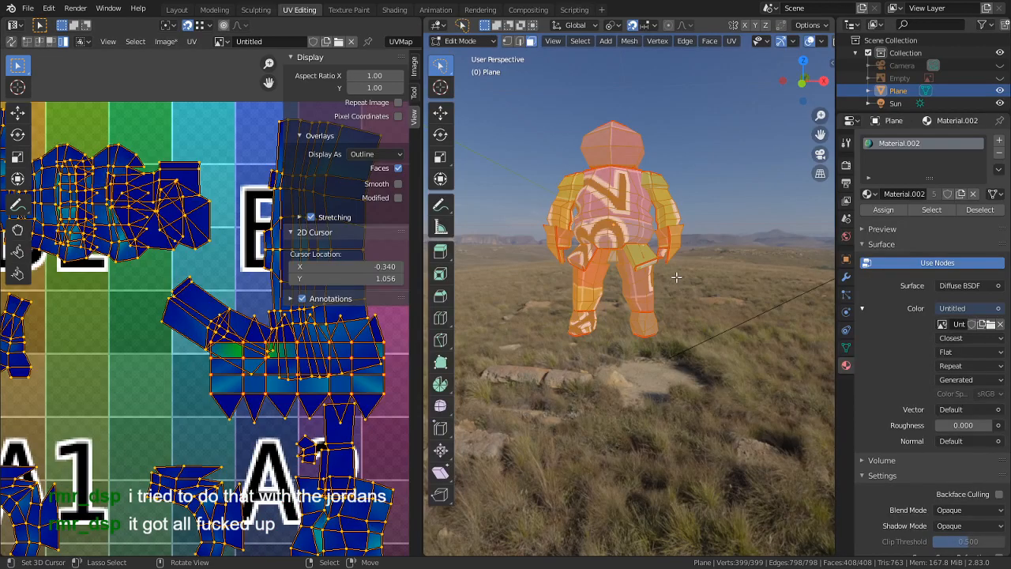
pyautogui.hotkey('ctrl', 'space')
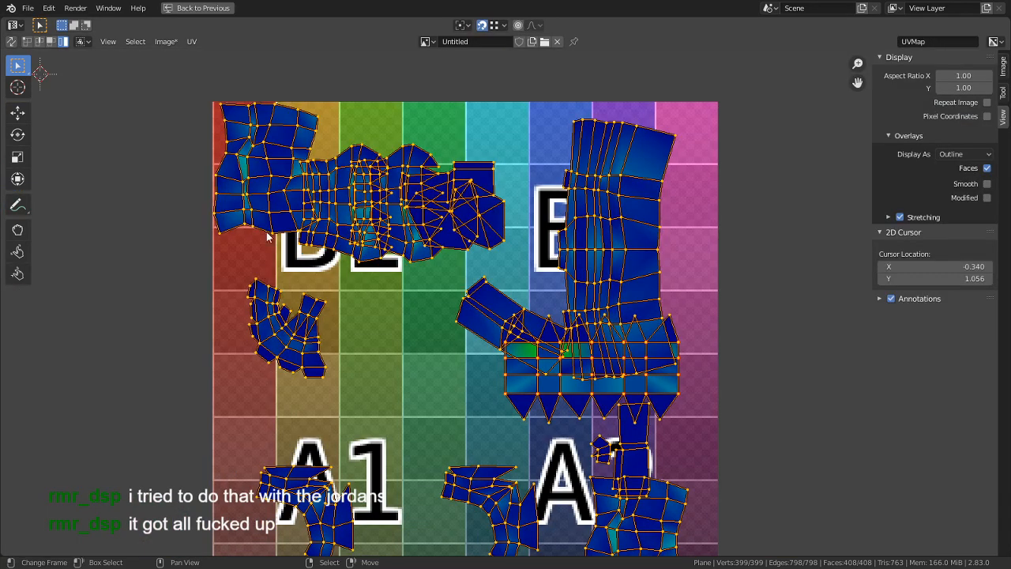
# - Pack all the rescaled UV islands with a margin of 0.021
pyautogui.click(192, 41)
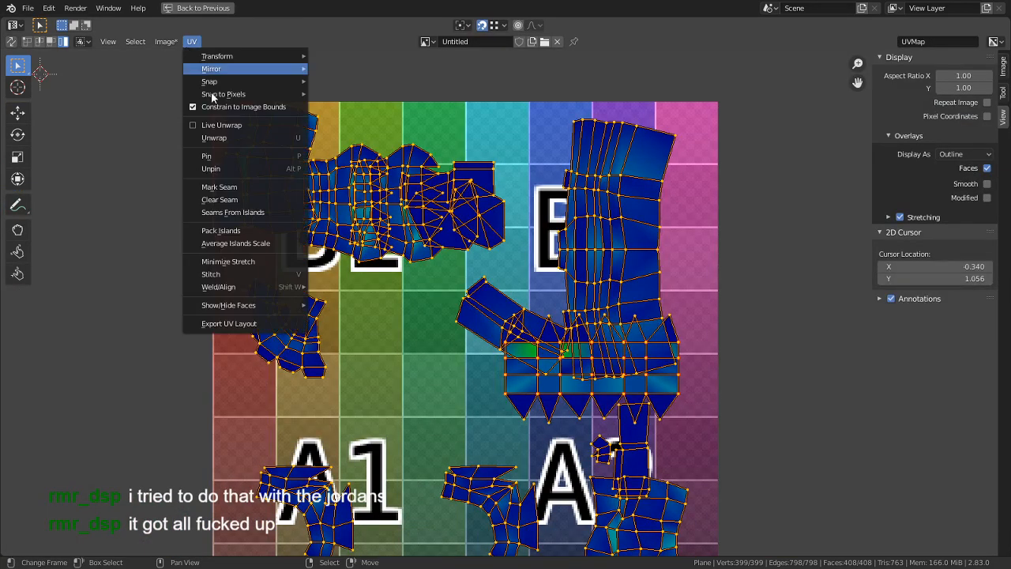
pyautogui.click(245, 231)
pyautogui.moveTo(383, 326); pyautogui.dragTo(410, 264, button='middle')
pyautogui.moveTo(461, 317); pyautogui.dragTo(444, 339, button='middle')
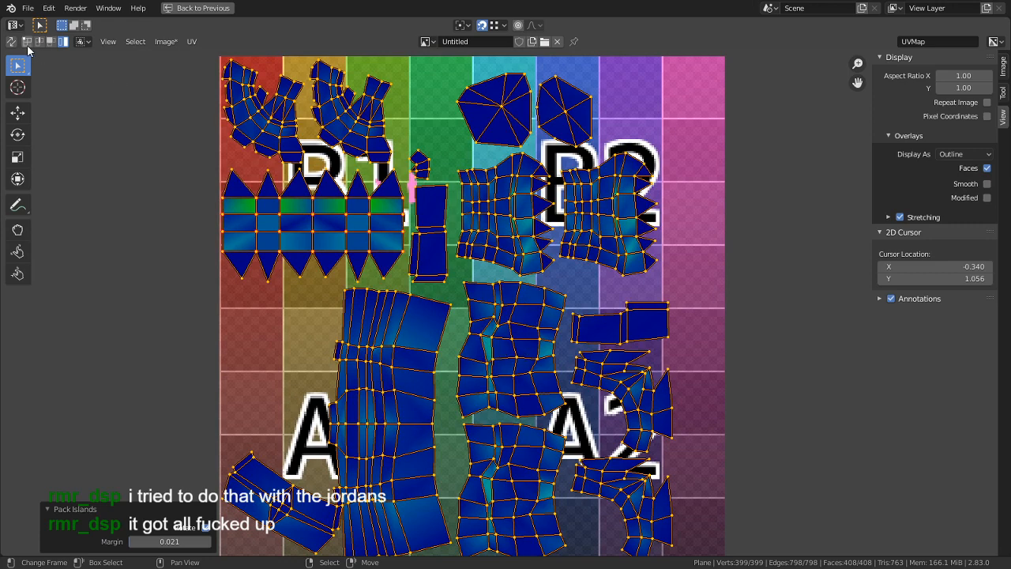
# - Select a face of the upper central island with UV sync on to see which body part it covers
pyautogui.hotkey('ctrl', 'space')
pyautogui.click(219, 356)
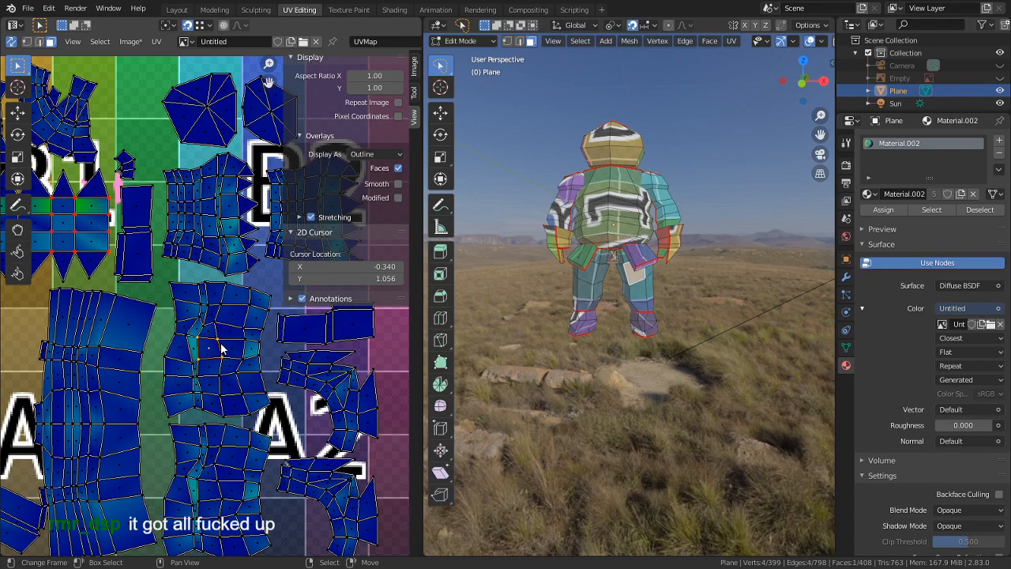
pyautogui.hotkey('ctrl', 'space')
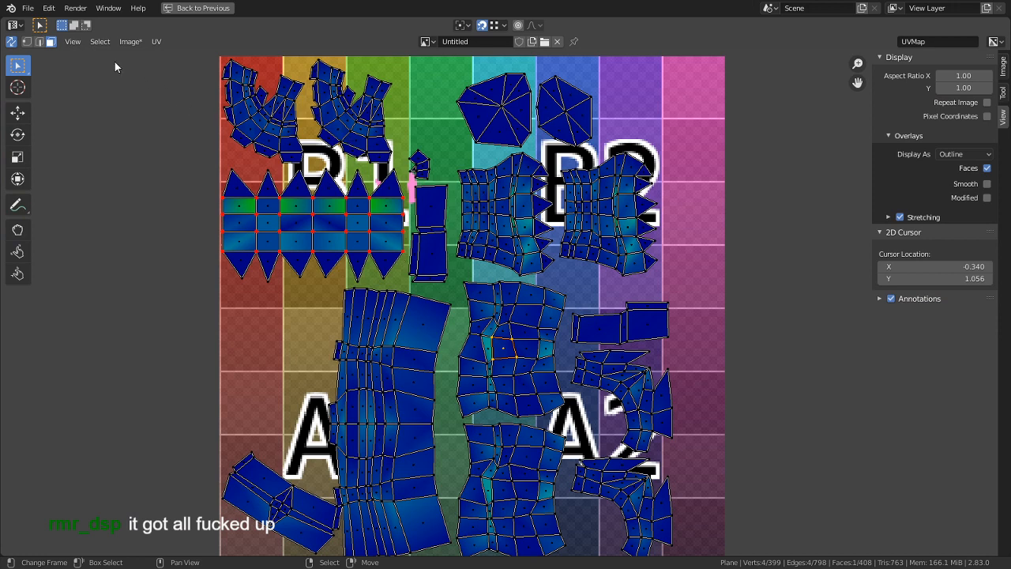
# - Turn off UV sync selection and reselect the whole mesh to show every island
pyautogui.click(11, 41)
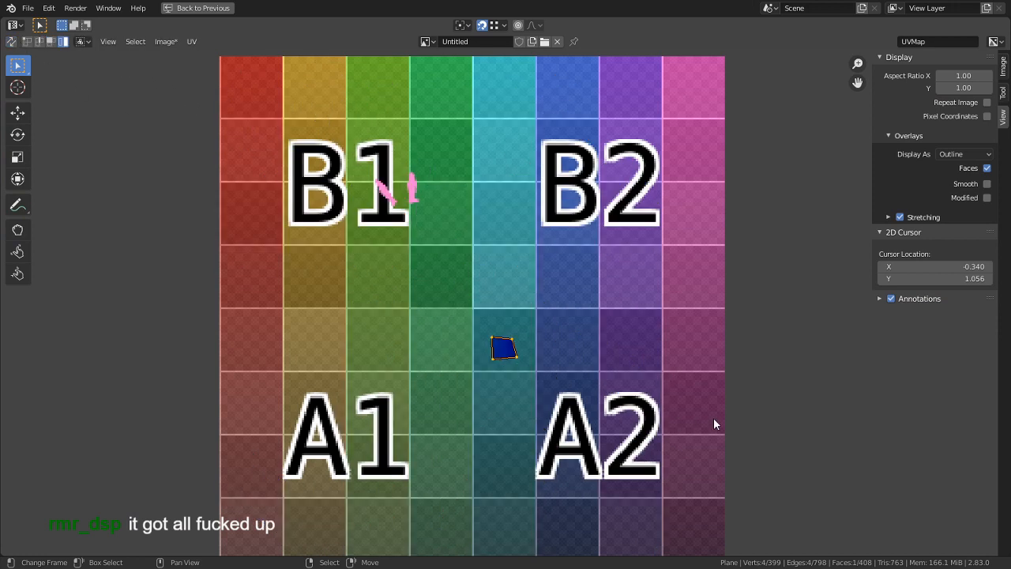
pyautogui.hotkey('ctrl', 'space')
pyautogui.press('a')
pyautogui.hotkey('ctrl', 'space')
pyautogui.hotkey('ctrl', 'space')
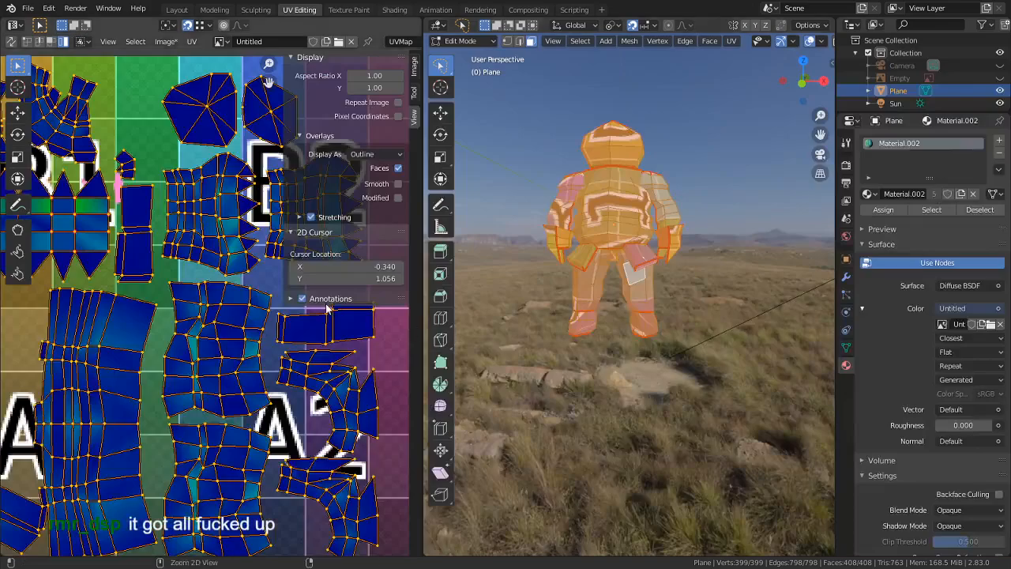
pyautogui.hotkey('ctrl', 'space')
# - Select the small rectangular strip island above the bent islands in the UV layout
pyautogui.rightClick(637, 404)
pyautogui.scroll(1, 642, 409)
pyautogui.moveTo(631, 386); pyautogui.dragTo(531, 413, button='middle')
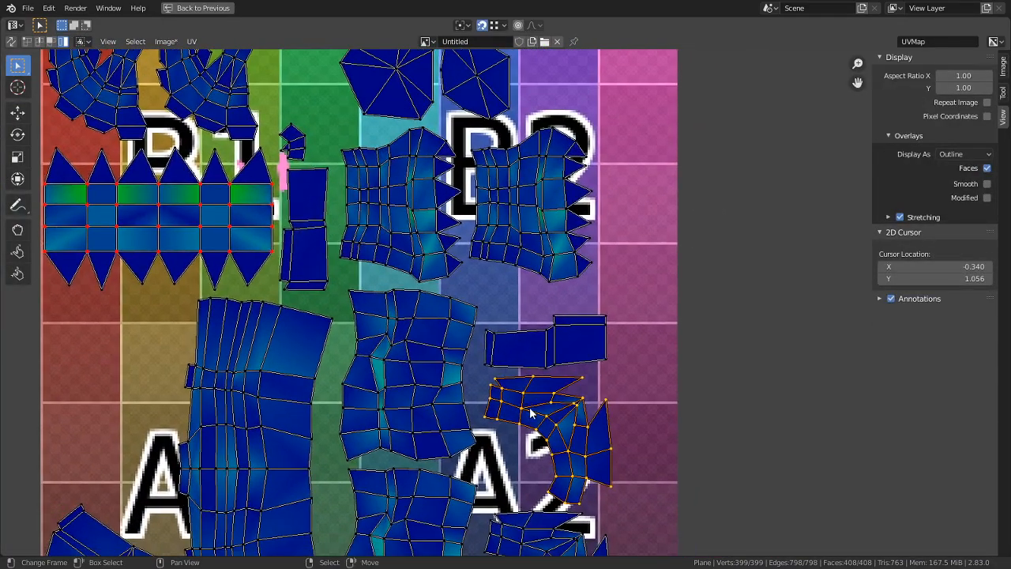
pyautogui.rightClick(554, 356)
# - Select the rectangular strip's faces with UV sync on to check which body part they belong to
pyautogui.hotkey('ctrl', 'space')
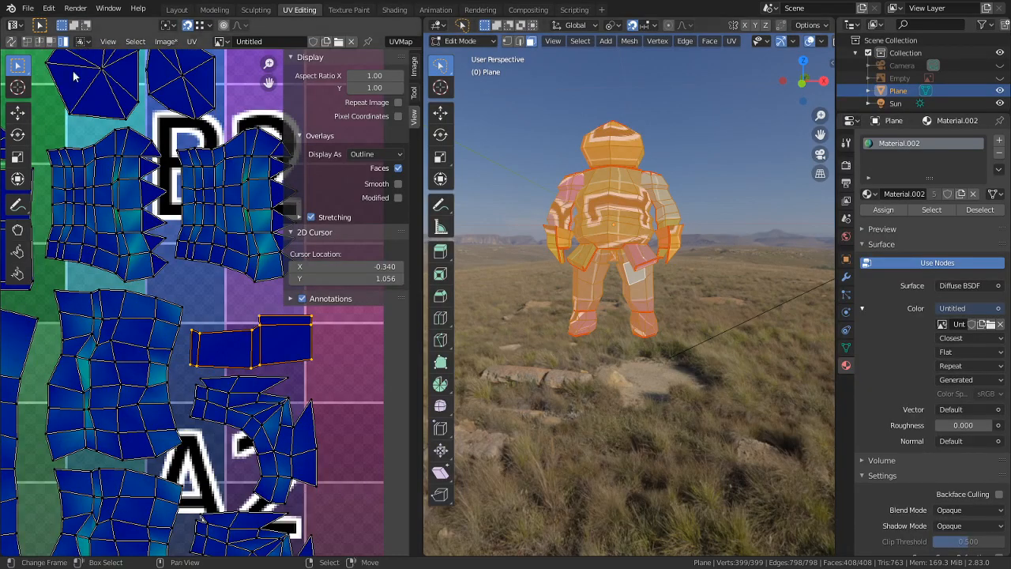
pyautogui.click(12, 41)
pyautogui.press('c')
pyautogui.click(264, 345)
pyautogui.rightClick(264, 345)
pyautogui.scroll(4, 256, 342)
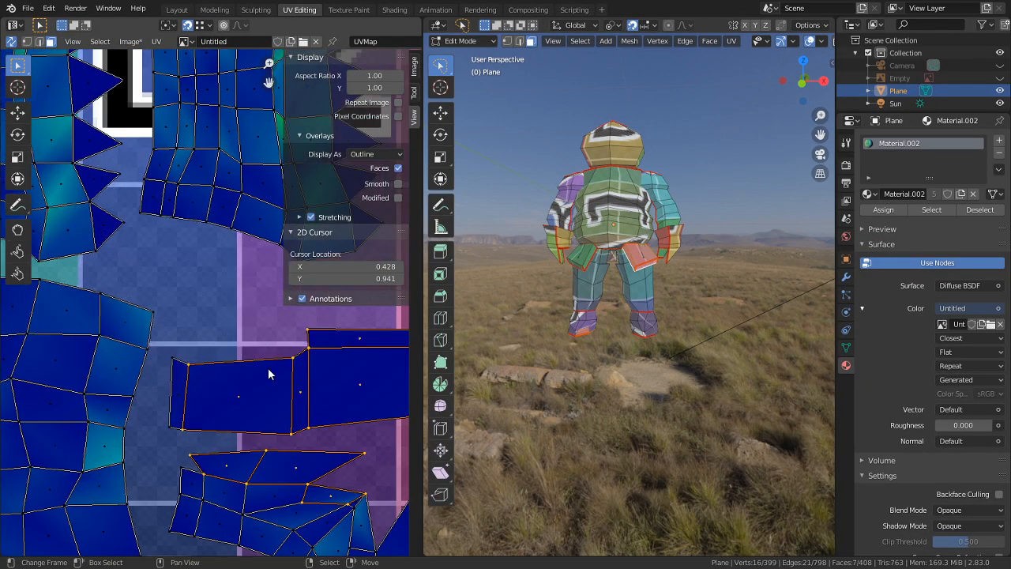
pyautogui.scroll(-4, 269, 374)
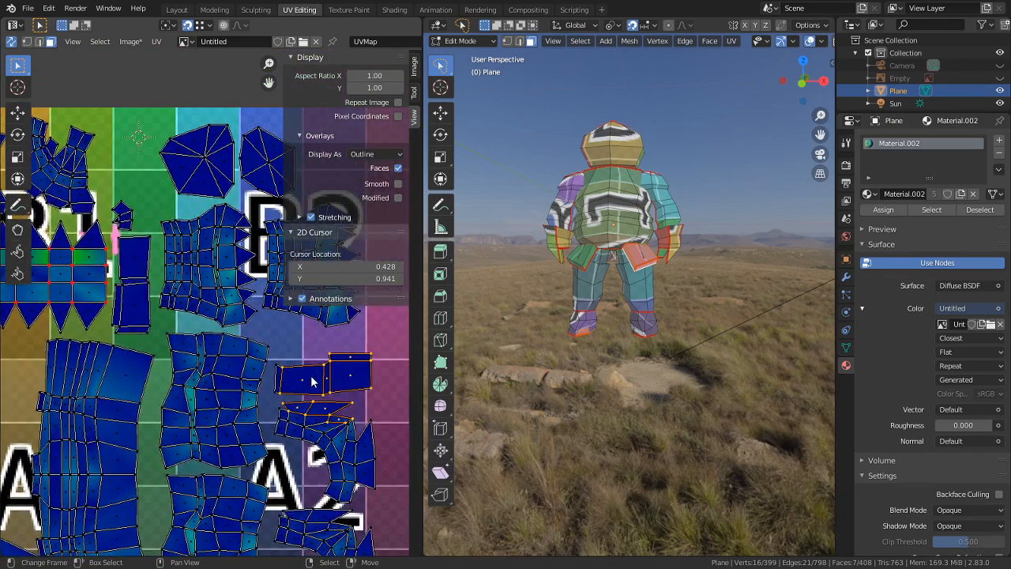
pyautogui.click(243, 360)
# - Maximize the UV editor with UV sync selection off and the whole mesh selected
pyautogui.hotkey('ctrl', 'space')
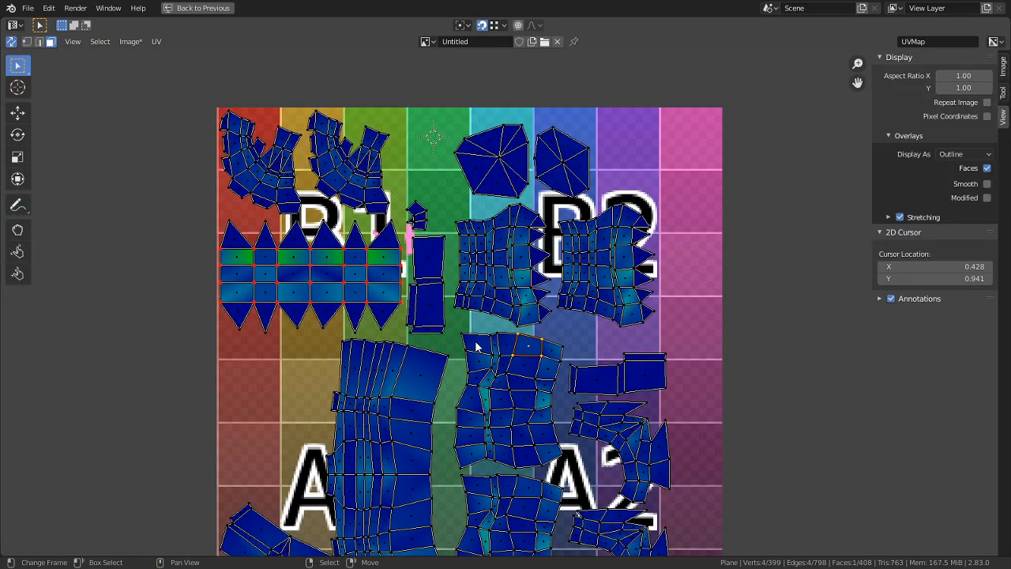
pyautogui.click(12, 41)
pyautogui.hotkey('ctrl', 'space')
pyautogui.press('a')
pyautogui.hotkey('ctrl', 'space')
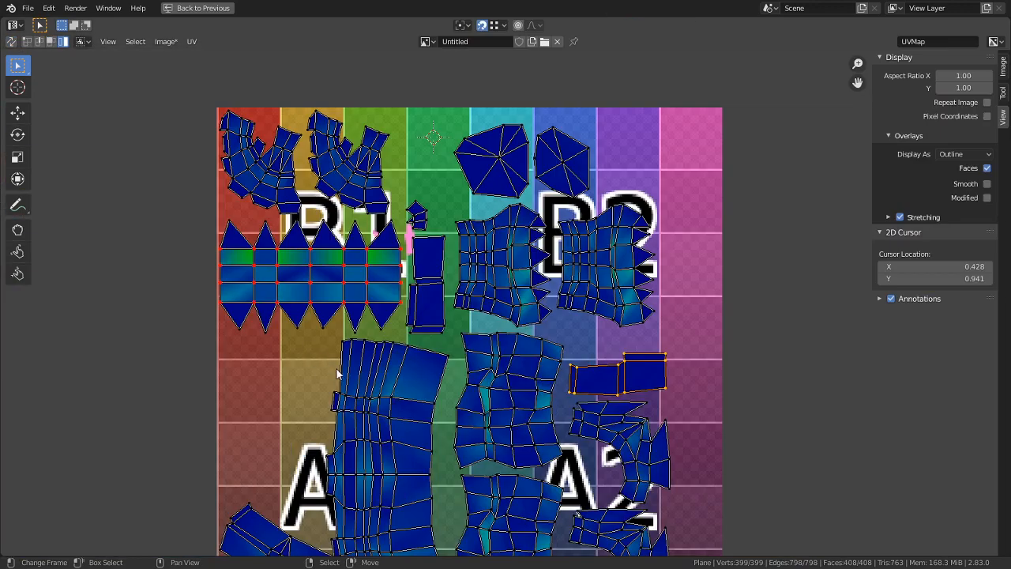
# - Check where the slanted strip island meets the large wide island and mark the selected UV edges as a seam
pyautogui.scroll(-1, 408, 290)
pyautogui.moveTo(350, 432); pyautogui.dragTo(349, 445, button='middle')
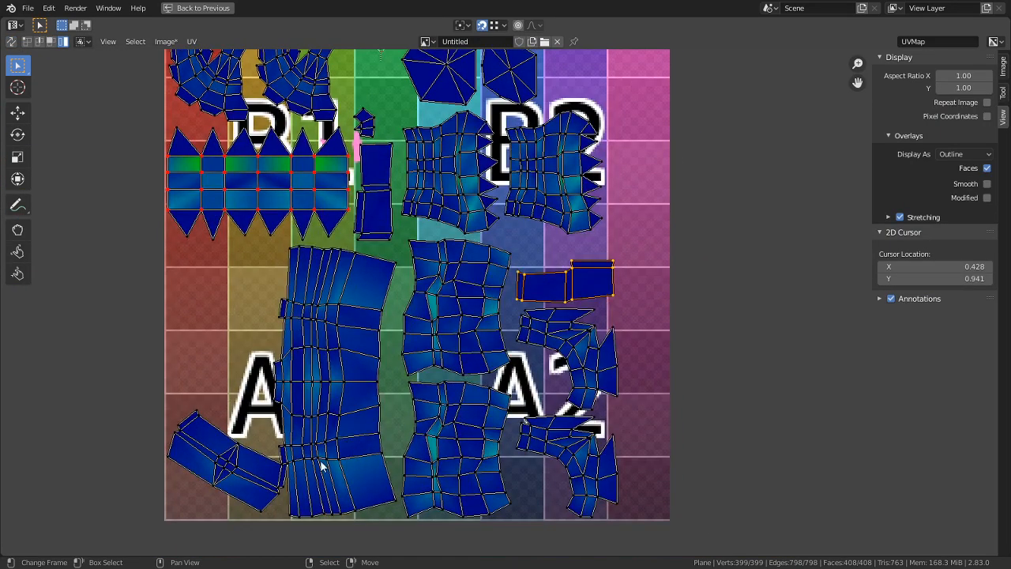
pyautogui.moveTo(279, 483); pyautogui.dragTo(329, 371, button='middle')
pyautogui.scroll(5, 329, 371)
pyautogui.moveTo(223, 445); pyautogui.dragTo(697, 346, button='middle')
pyautogui.scroll(2, 511, 377)
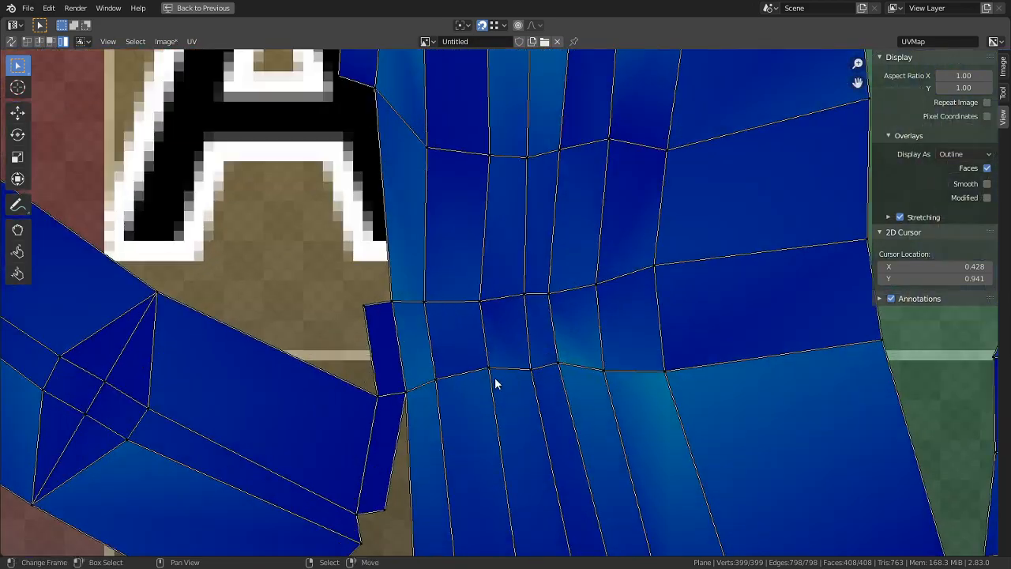
pyautogui.moveTo(390, 404); pyautogui.dragTo(450, 408, button='middle')
pyautogui.scroll(-1, 449, 409)
pyautogui.scroll(-2, 449, 409)
pyautogui.scroll(1, 463, 406)
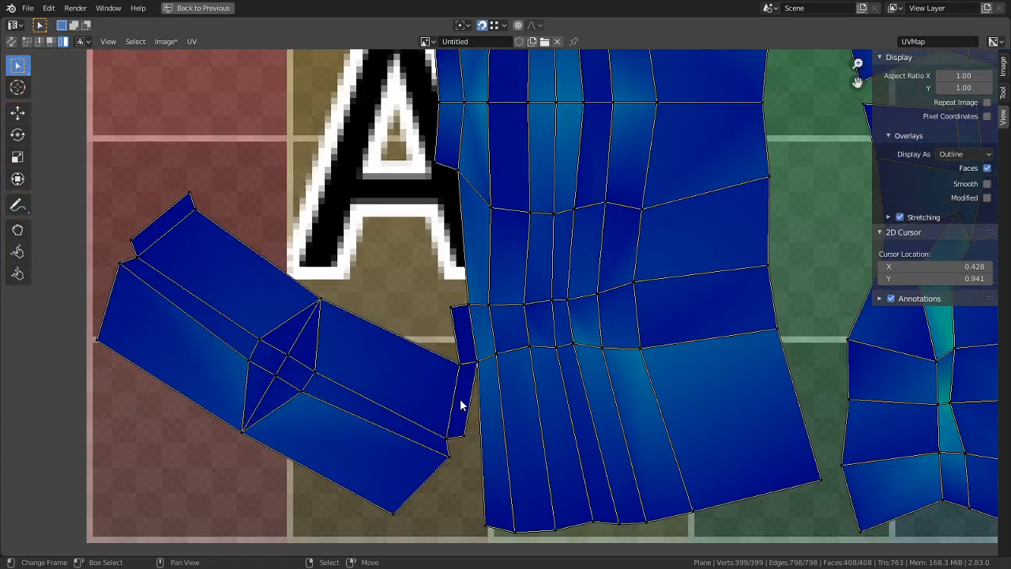
pyautogui.hotkey('ctrl', 'e')
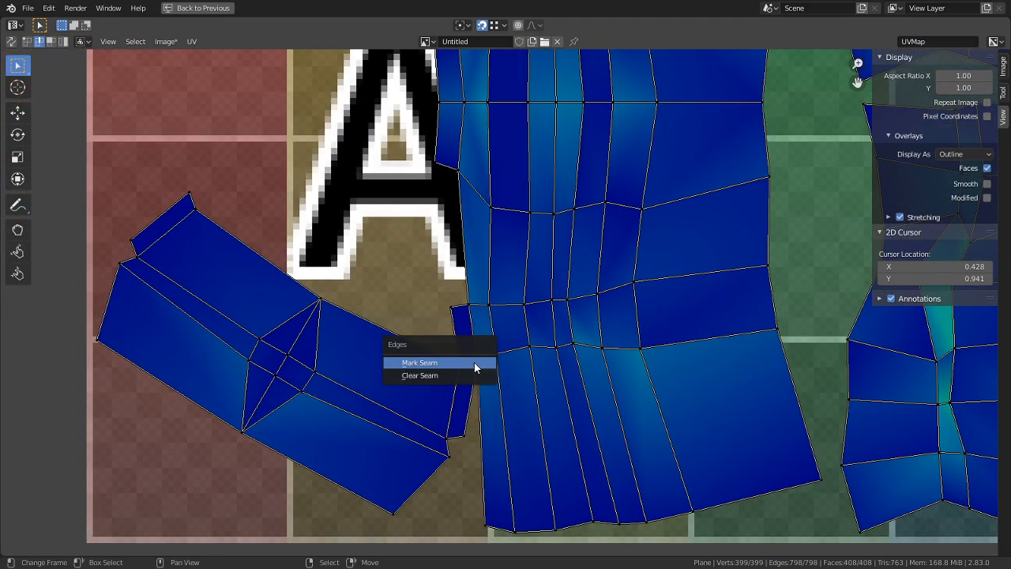
pyautogui.click(452, 361)
# - Circle-select every UV island except the slanted strip and pin them
pyautogui.scroll(-5, 452, 361)
pyautogui.press('c')
pyautogui.moveTo(586, 271)
pyautogui.mouseDown()
pyautogui.moveTo(524, 271)
pyautogui.moveTo(555, 292)
pyautogui.moveTo(565, 372)
pyautogui.moveTo(555, 130)
pyautogui.moveTo(782, 381)
pyautogui.moveTo(900, 239)
pyautogui.moveTo(757, 270)
pyautogui.mouseUp()
pyautogui.press('Escape')
pyautogui.moveTo(757, 269); pyautogui.dragTo(708, 416, button='middle')
pyautogui.scroll(-4, 708, 416)
pyautogui.press('c')
pyautogui.moveTo(668, 356)
pyautogui.mouseDown()
pyautogui.moveTo(562, 236)
pyautogui.moveTo(559, 257)
pyautogui.moveTo(519, 181)
pyautogui.mouseUp()
pyautogui.press('Escape')
pyautogui.scroll(4, 529, 299)
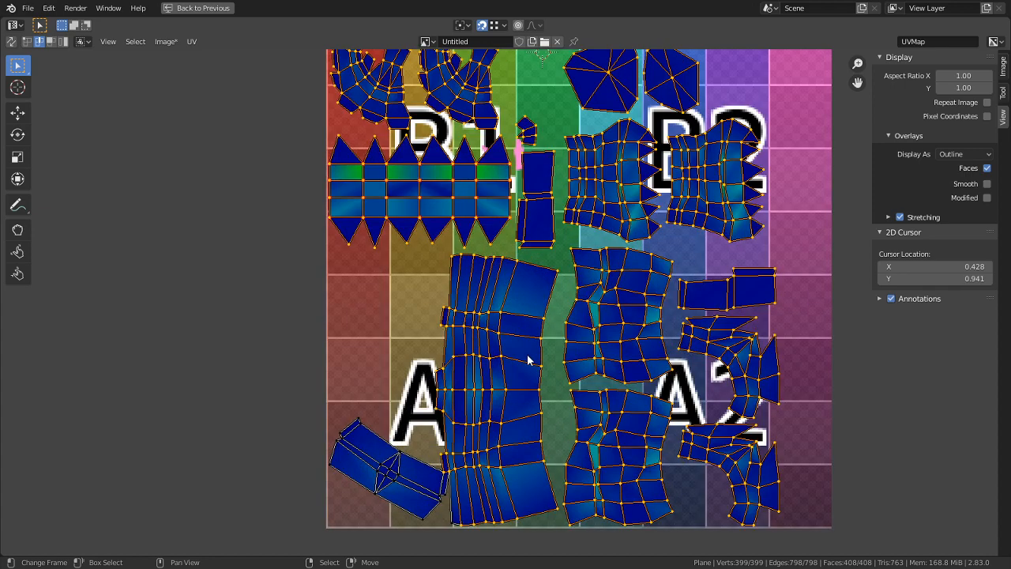
pyautogui.press('p')
# - Circle-select the slanted strip island and pin its UVs
pyautogui.scroll(5, 463, 485)
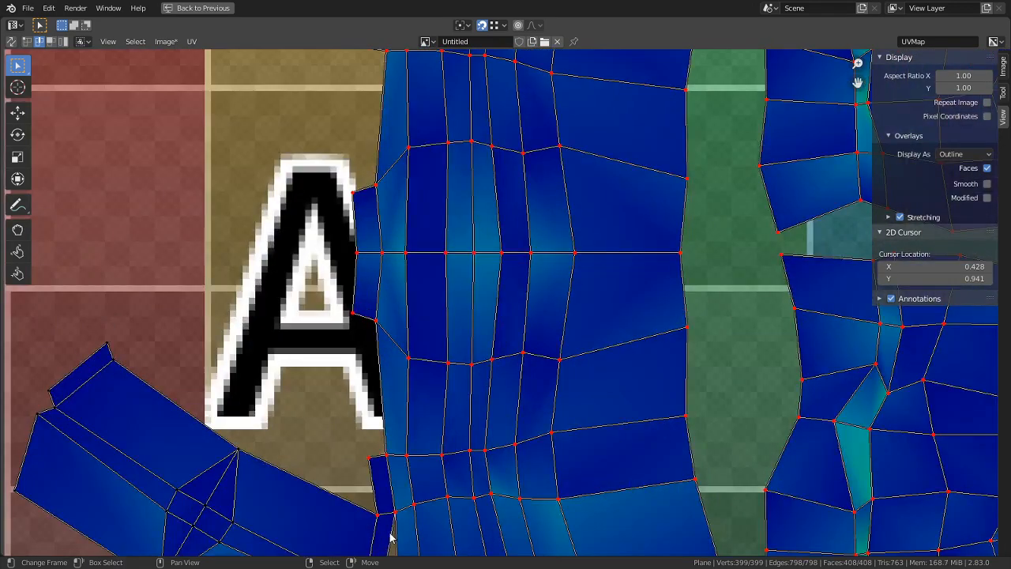
pyautogui.scroll(-3, 275, 478)
pyautogui.press('c')
pyautogui.moveTo(284, 388)
pyautogui.mouseDown()
pyautogui.moveTo(384, 467)
pyautogui.moveTo(393, 450)
pyautogui.mouseUp()
pyautogui.rightClick(388, 448)
pyautogui.press('p')
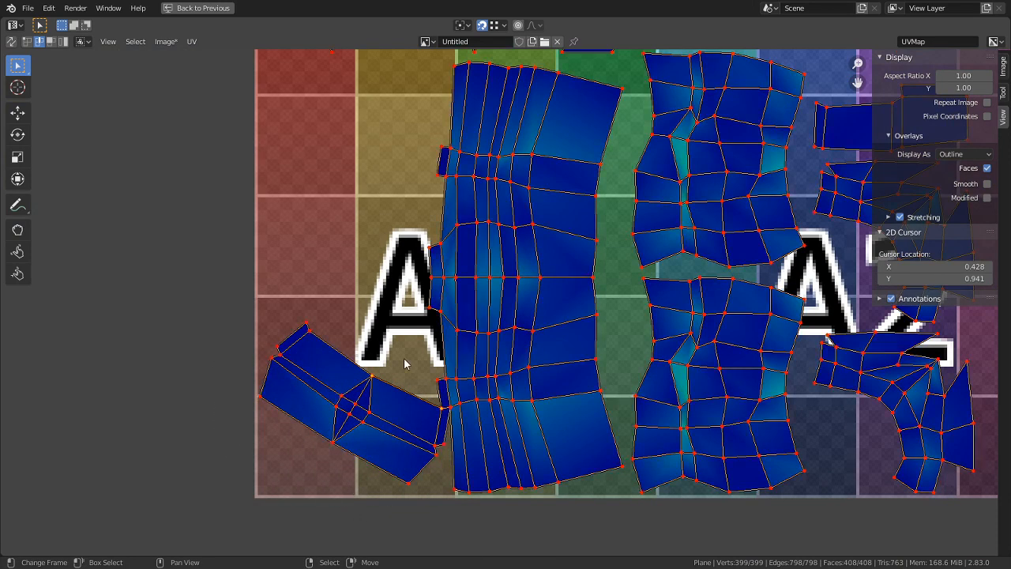
# - Clear the pins from all UV islands after checking where the slanted strip meets the large wide island
pyautogui.scroll(3, 384, 435)
pyautogui.moveTo(372, 522); pyautogui.dragTo(381, 454, button='middle')
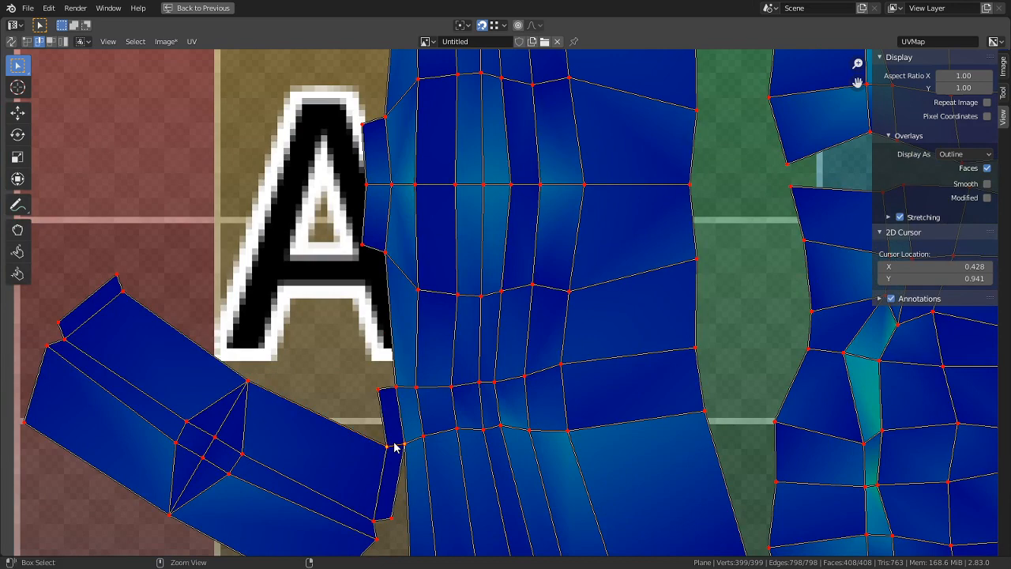
pyautogui.hotkey('ctrl', 'e')
pyautogui.click(354, 443)
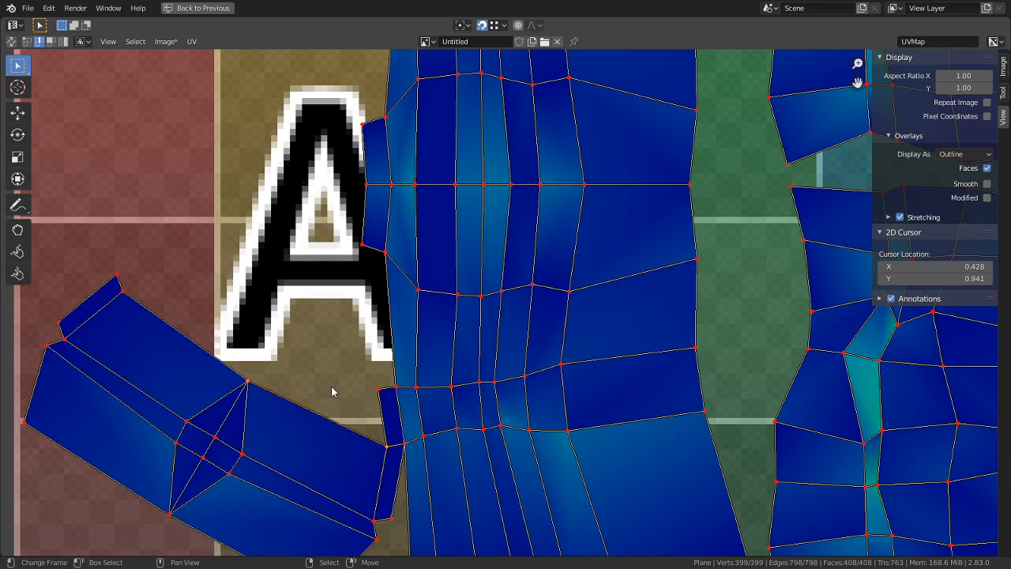
pyautogui.scroll(-4, 328, 395)
pyautogui.scroll(3, 376, 388)
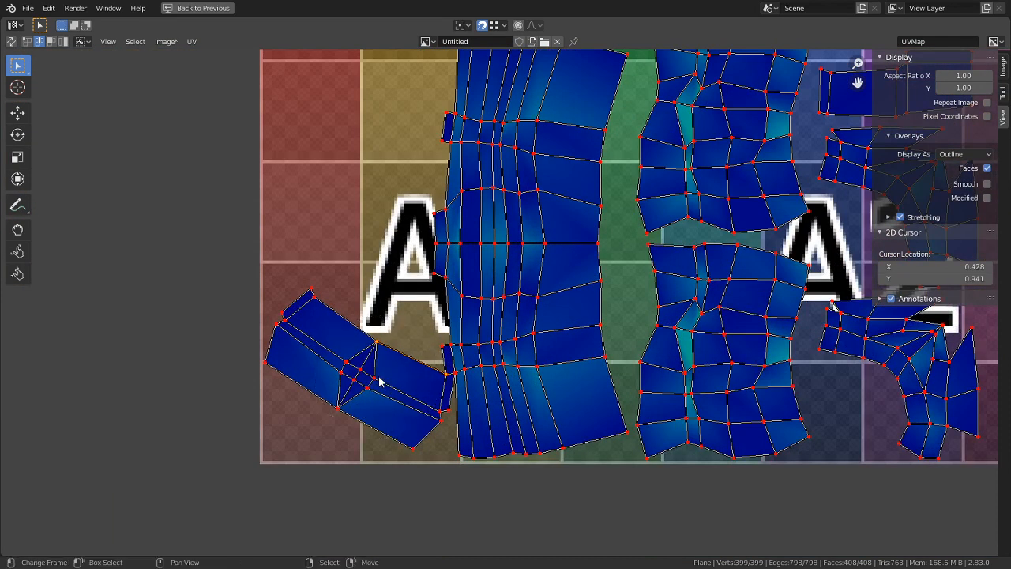
pyautogui.hotkey('alt', 'p')
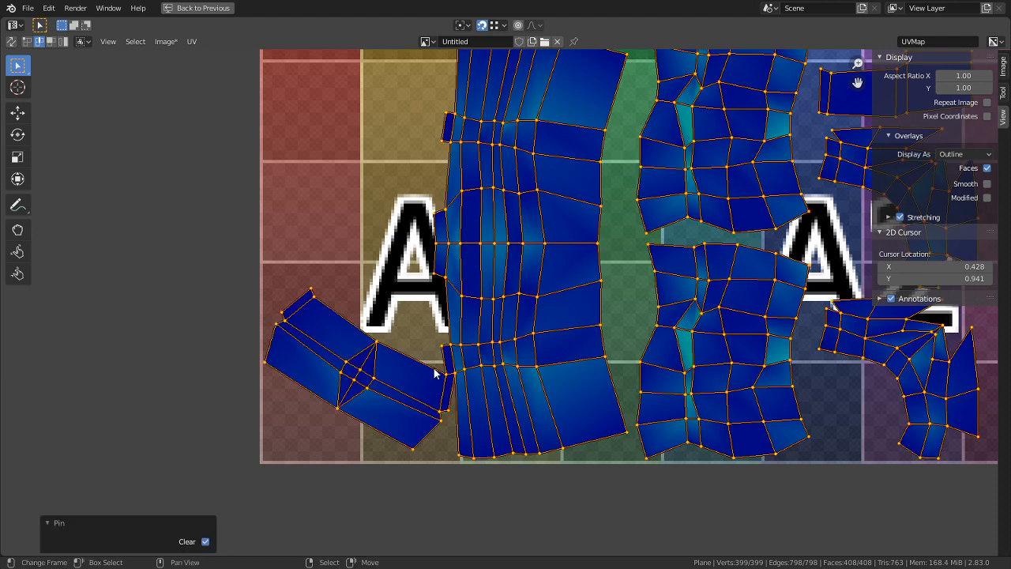
# - Check with island and face selection whether the slanted strip is still connected to the large wide island
pyautogui.rightClick(434, 272)
pyautogui.scroll(-1, 419, 255)
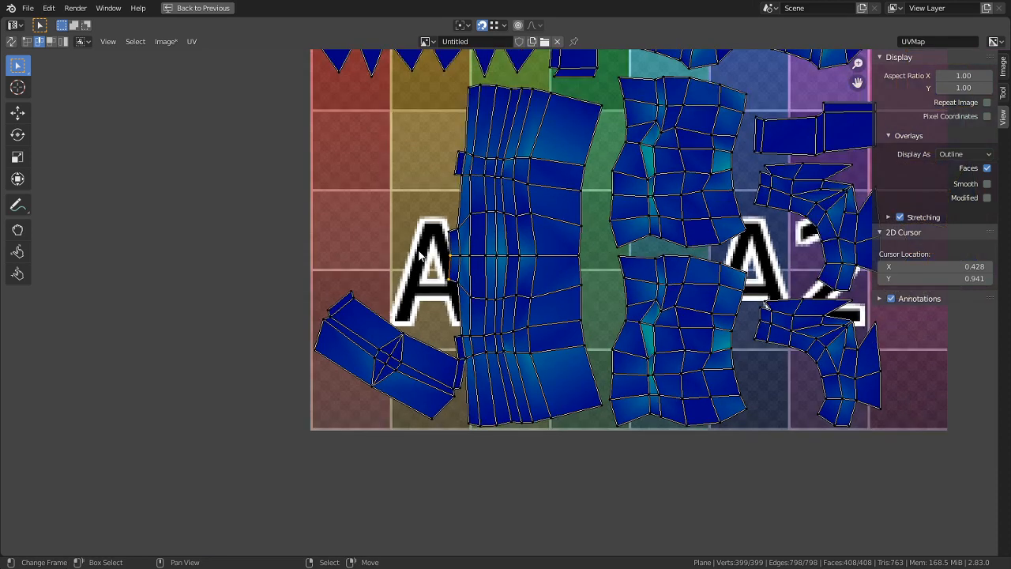
pyautogui.press('3')
pyautogui.press('4')
pyautogui.rightClick(365, 326)
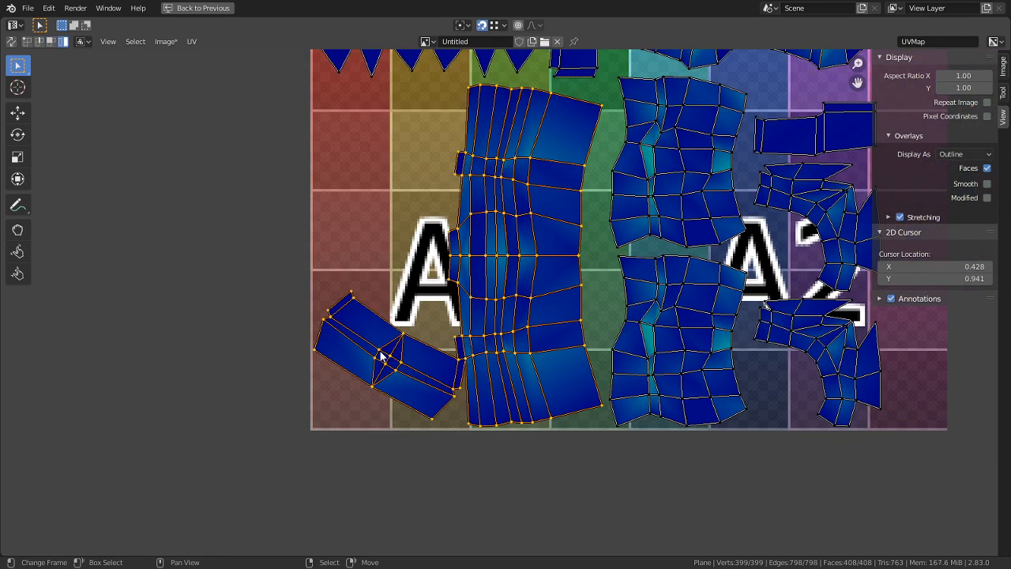
pyautogui.scroll(2, 381, 356)
pyautogui.press('2')
pyautogui.rightClick(366, 306)
pyautogui.scroll(3, 367, 307)
pyautogui.scroll(-4, 387, 419)
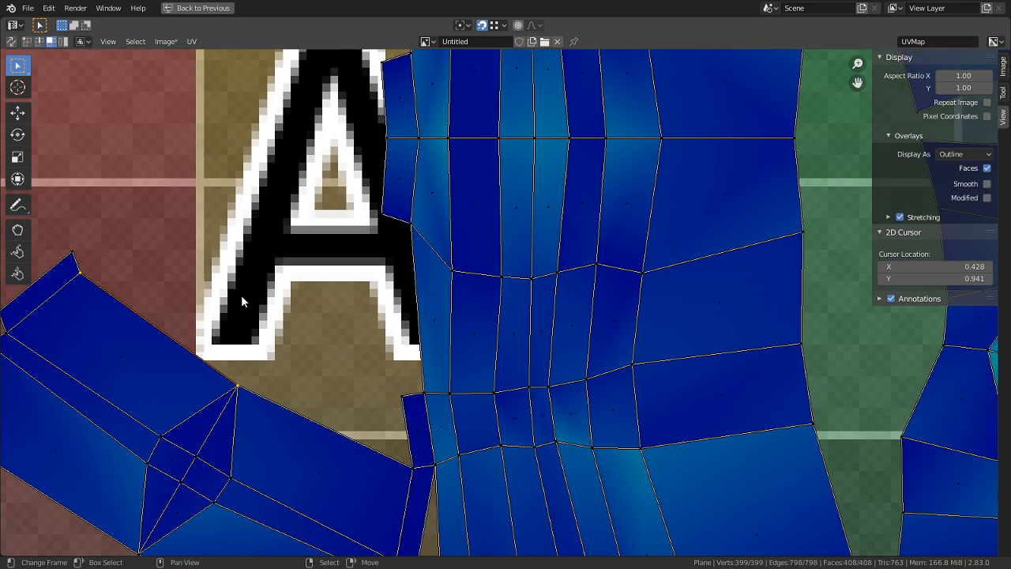
pyautogui.press('c')
pyautogui.moveTo(340, 317); pyautogui.dragTo(387, 395)
pyautogui.press('Escape')
pyautogui.press('g')
pyautogui.press('Escape')
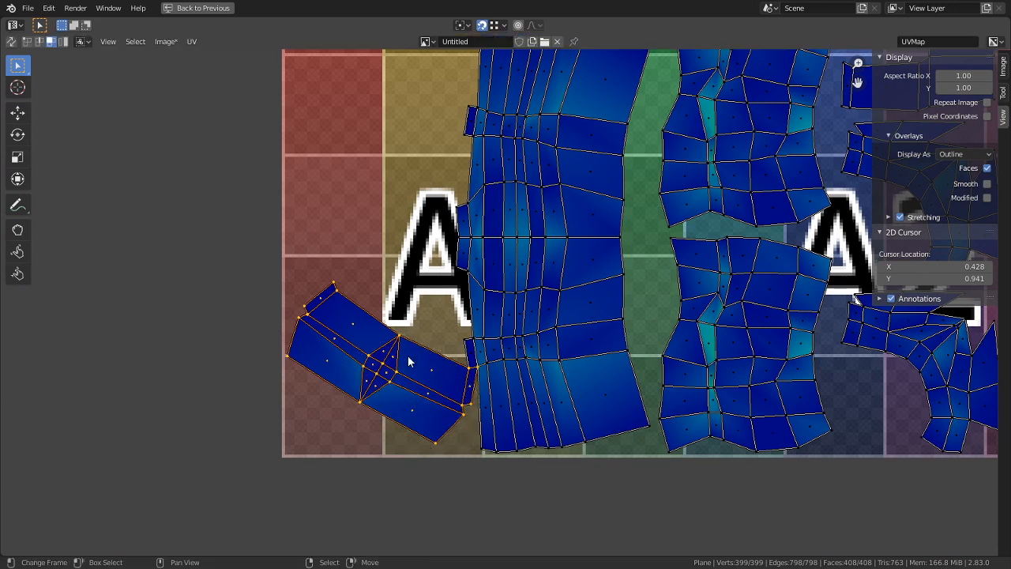
pyautogui.press('r')
pyautogui.press('Escape')
# - Turn on UV sync selection, circle-select the slanted strip's faces and shift the strip upward beside the large wide island
pyautogui.click(11, 42)
pyautogui.press('g')
pyautogui.rightClick(424, 225)
pyautogui.rightClick(351, 352)
pyautogui.press('c')
pyautogui.moveTo(316, 362); pyautogui.dragTo(418, 419)
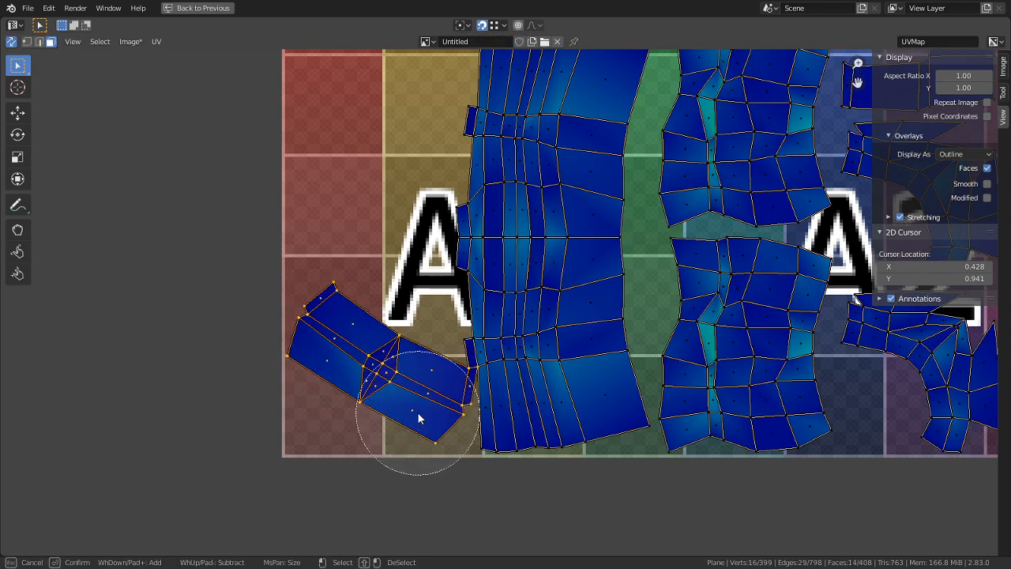
pyautogui.press('Escape')
pyautogui.press('g')
pyautogui.rightClick(378, 270)
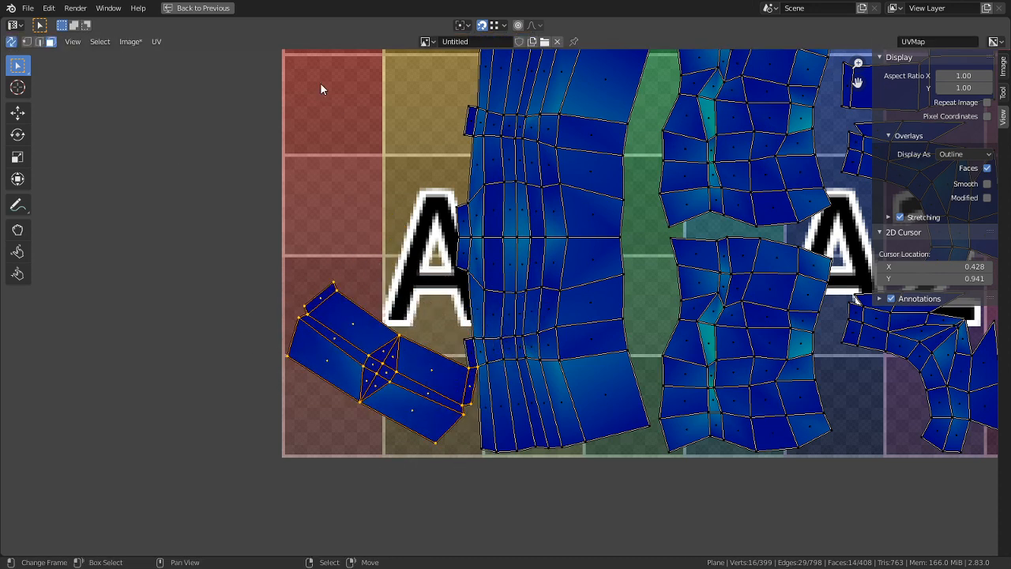
pyautogui.press('g')
pyautogui.press('Escape')
pyautogui.press('g')
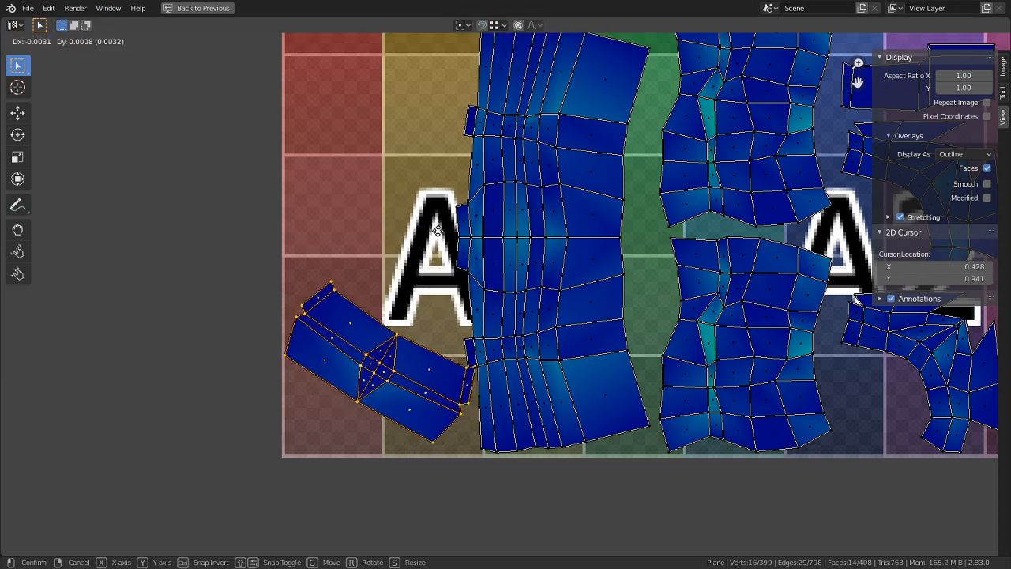
pyautogui.click(418, 169)
# - Turn off UV sync selection and select the whole mesh to show every island in the maximized UV editor
pyautogui.press('Tab')
pyautogui.press('Tab')
pyautogui.click(13, 43)
pyautogui.click(13, 43)
pyautogui.click(12, 42)
pyautogui.hotkey('ctrl', 'space')
pyautogui.press('a')
pyautogui.hotkey('ctrl', 'space')
pyautogui.scroll(2, 348, 369)
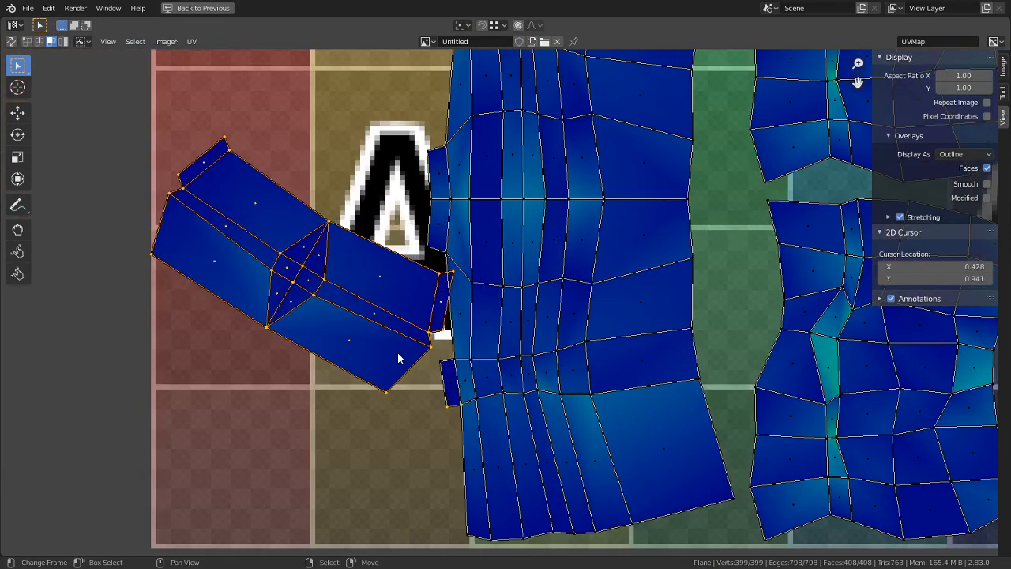
# - In island selection mode, move the upper leg island down with snapping to stack it on the matching leg island below
pyautogui.scroll(-6, 378, 424)
pyautogui.moveTo(523, 421); pyautogui.dragTo(404, 527, button='middle')
pyautogui.scroll(2, 443, 513)
pyautogui.moveTo(474, 475); pyautogui.dragTo(504, 414, button='middle')
pyautogui.click(63, 42)
pyautogui.click(544, 369)
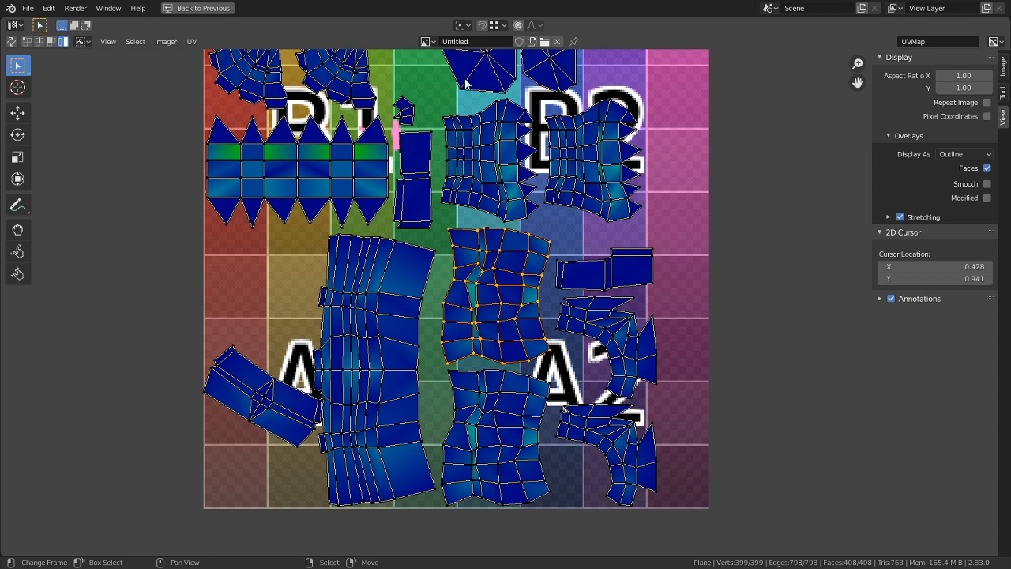
pyautogui.moveTo(548, 309); pyautogui.dragTo(542, 291, button='middle')
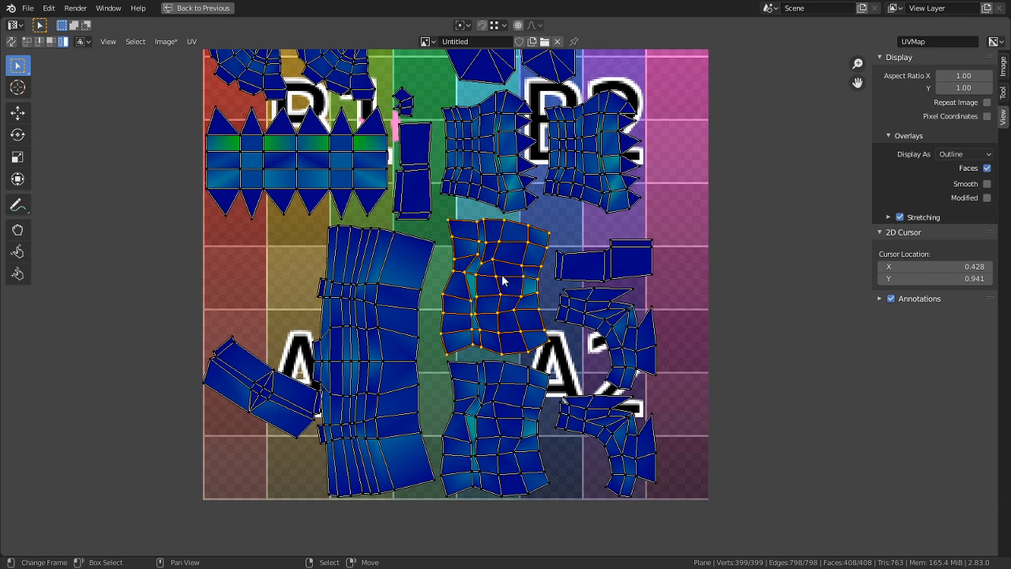
pyautogui.scroll(1, 507, 332)
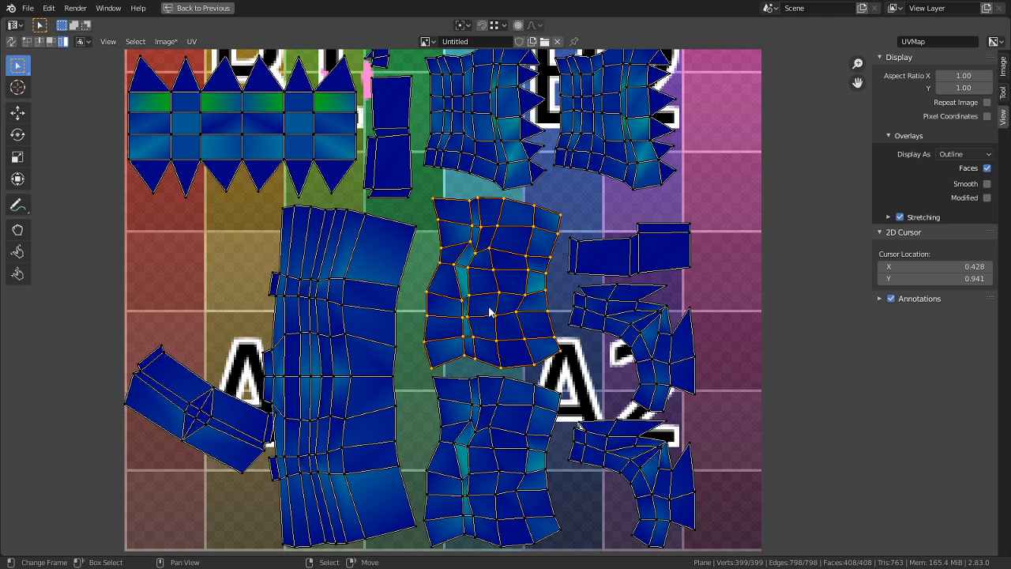
pyautogui.press('g')
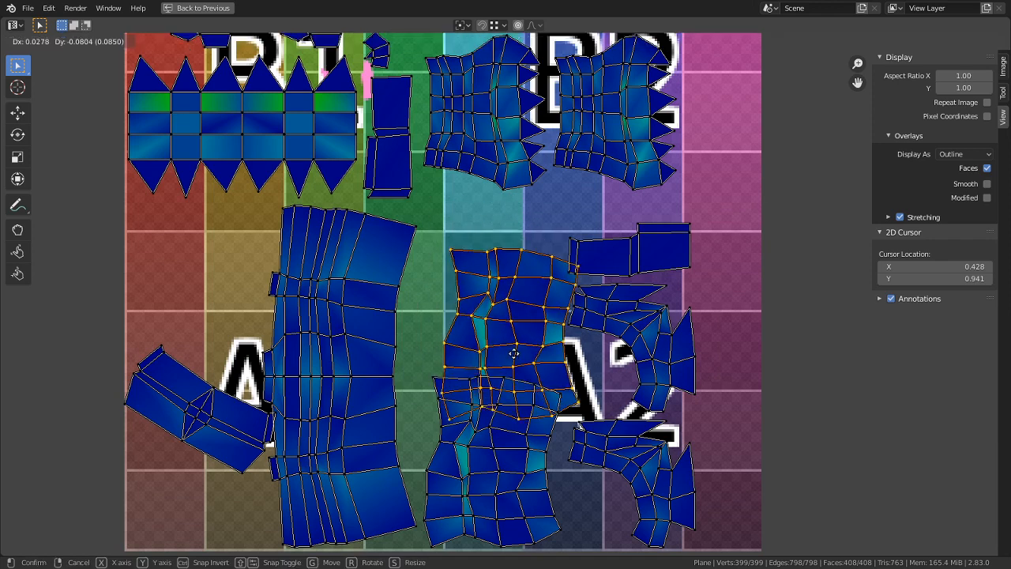
pyautogui.press('Escape')
pyautogui.press('g')
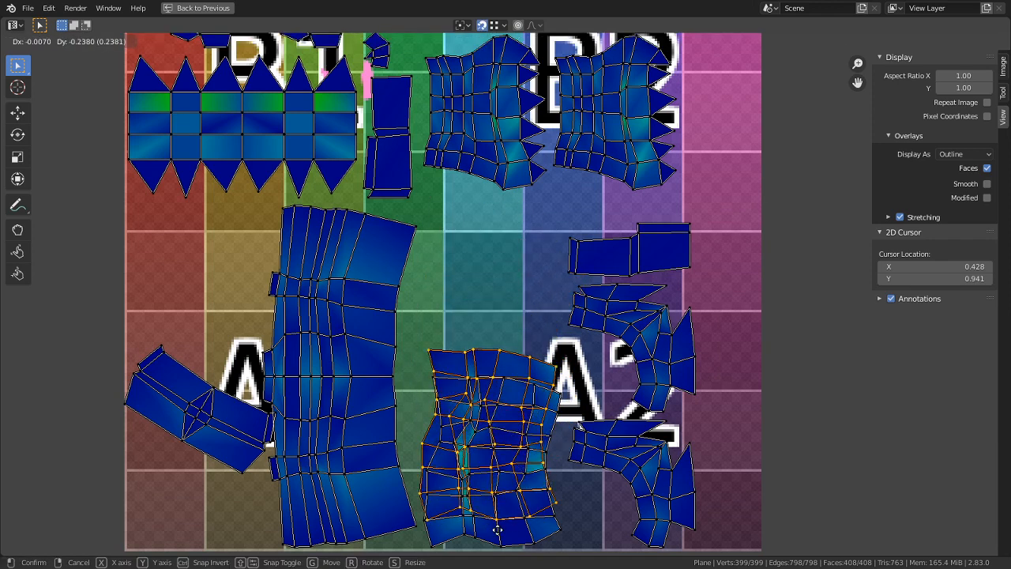
pyautogui.click(500, 37)
# - Move the upper foot island -0.21262 along Y to stack it on the matching foot island below
pyautogui.moveTo(461, 209); pyautogui.dragTo(395, 199, button='middle')
pyautogui.click(572, 284)
pyautogui.press('g')
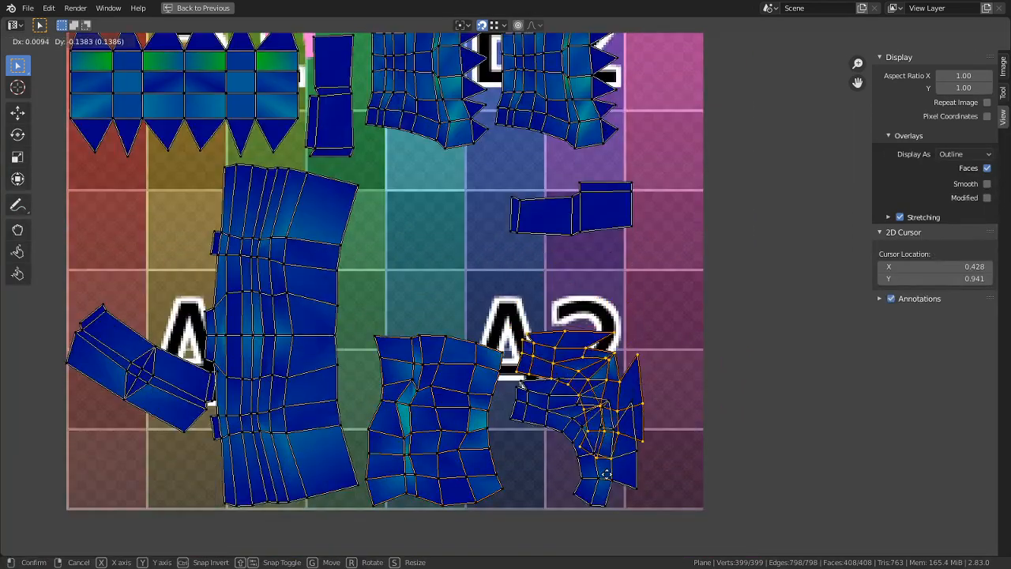
pyautogui.click(603, 518)
pyautogui.moveTo(563, 377); pyautogui.dragTo(558, 519, button='middle')
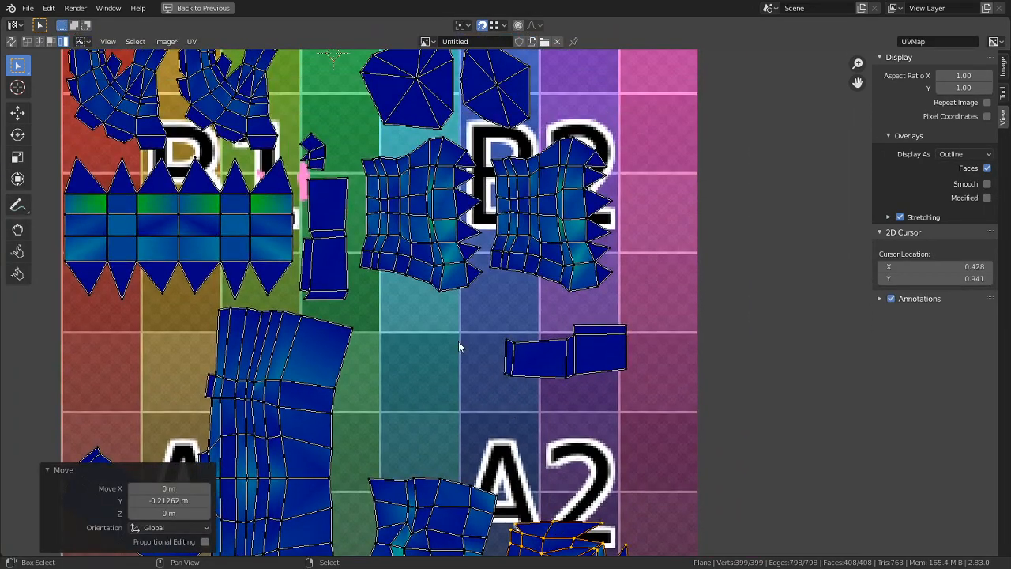
# - Select the tall box-shaped island beside the spiked strip and rotate it 90°
pyautogui.moveTo(370, 261); pyautogui.dragTo(409, 311, button='middle')
pyautogui.click(390, 300)
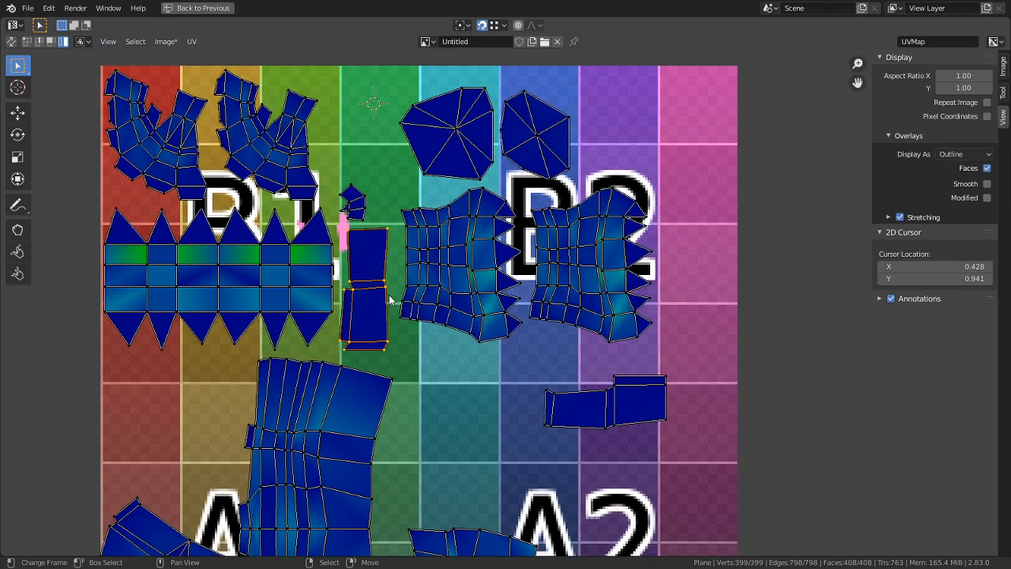
pyautogui.write('r90')
pyautogui.press('Return')
# - Mirror the rotated box-shaped island horizontally by scaling it -1 along X
pyautogui.press('s')
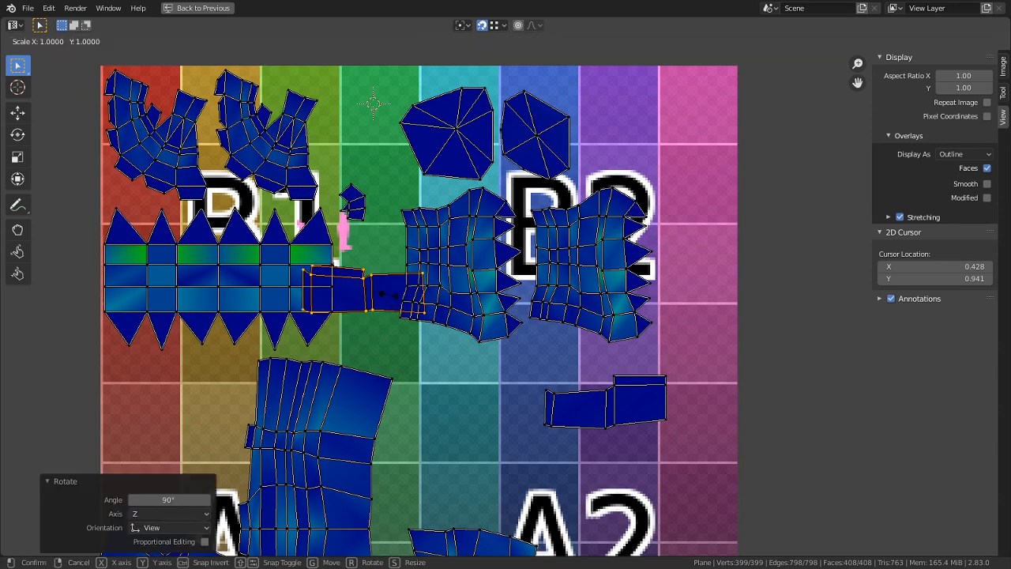
pyautogui.write('x')
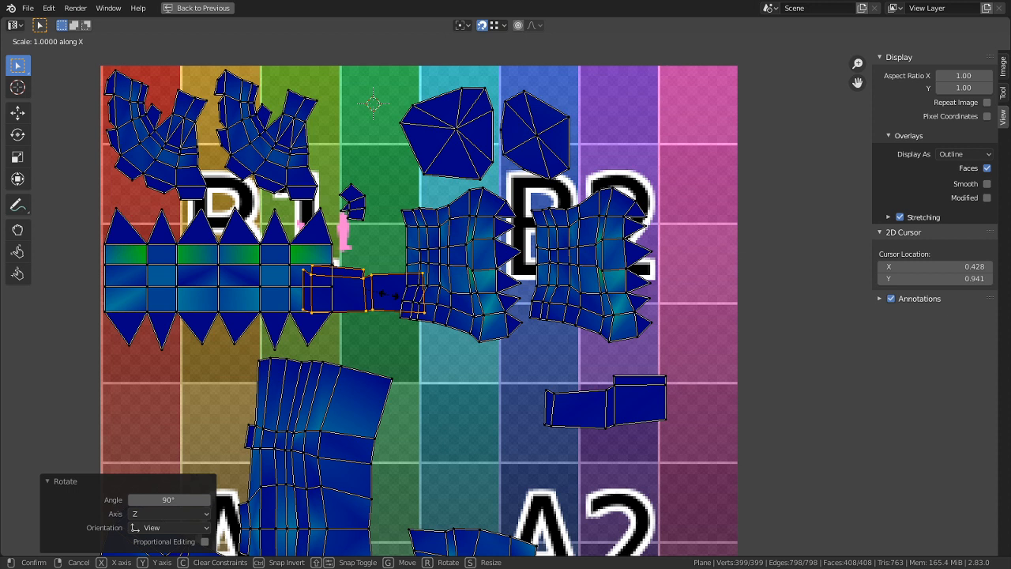
pyautogui.write('0')
pyautogui.write('-1')
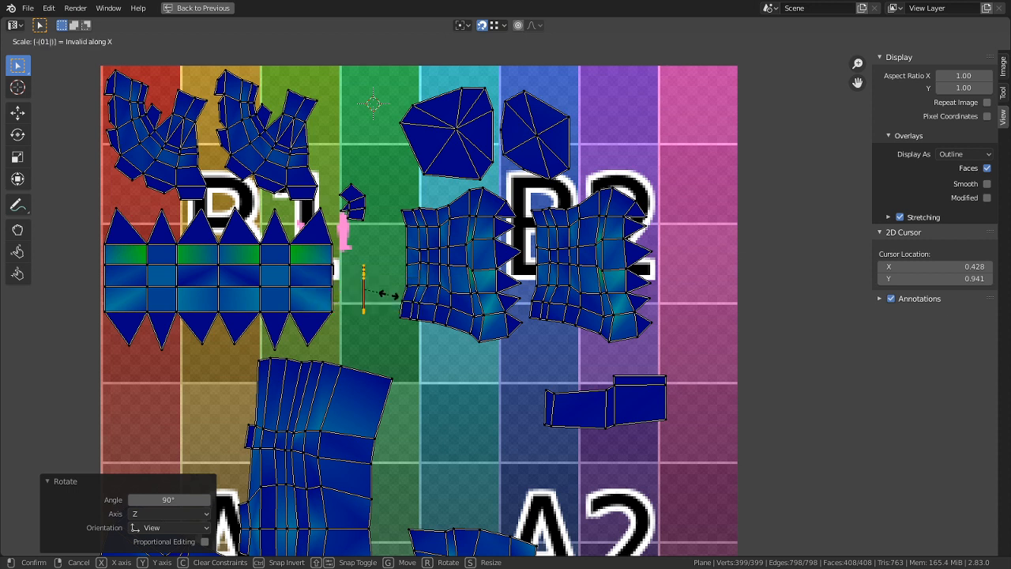
pyautogui.press('BackSpace')
pyautogui.press('BackSpace')
pyautogui.press('BackSpace')
pyautogui.write('1')
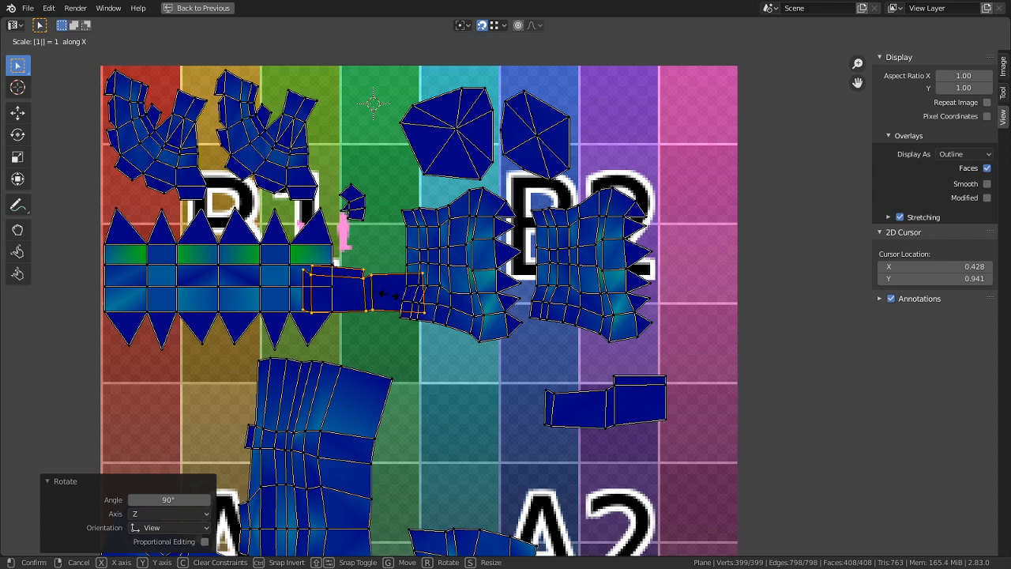
pyautogui.press('-')
pyautogui.press('Return')
# - Move the mirrored box-shaped island 0.17721 along X and -0.13166 along Y, next to the similar box-shaped island
pyautogui.press('g')
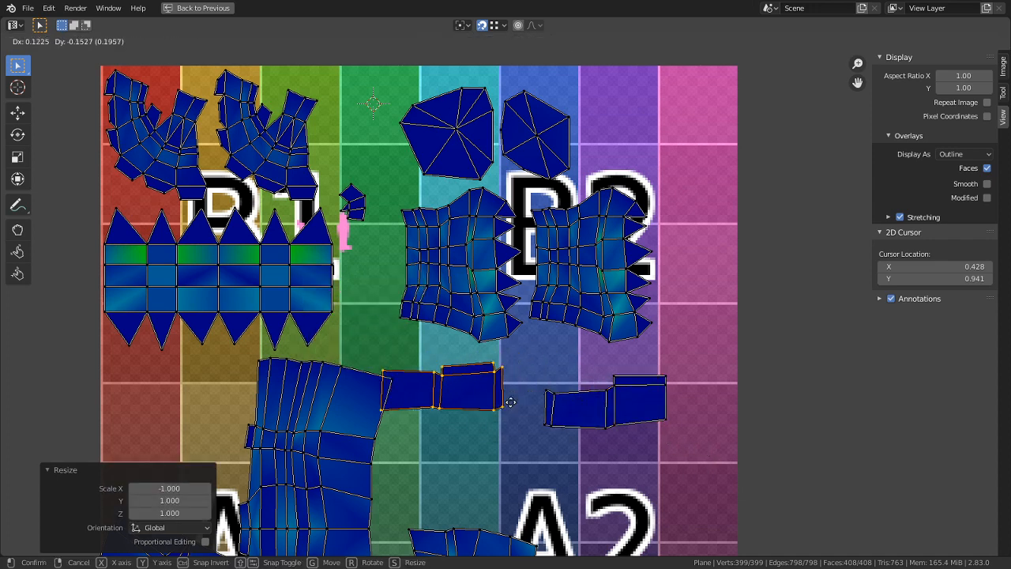
pyautogui.click(534, 395)
pyautogui.moveTo(537, 437); pyautogui.dragTo(577, 409, button='middle')
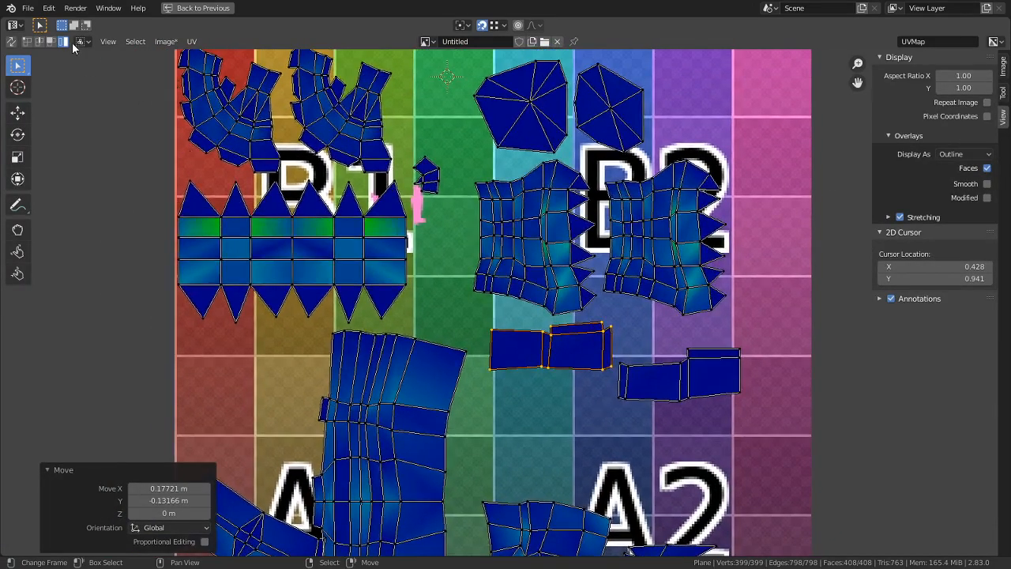
# - Turn on UV sync selection, select faces of the mirrored box-shaped island and find them on the model in the 3D view
pyautogui.click(11, 41)
pyautogui.click(558, 357)
pyautogui.press('c')
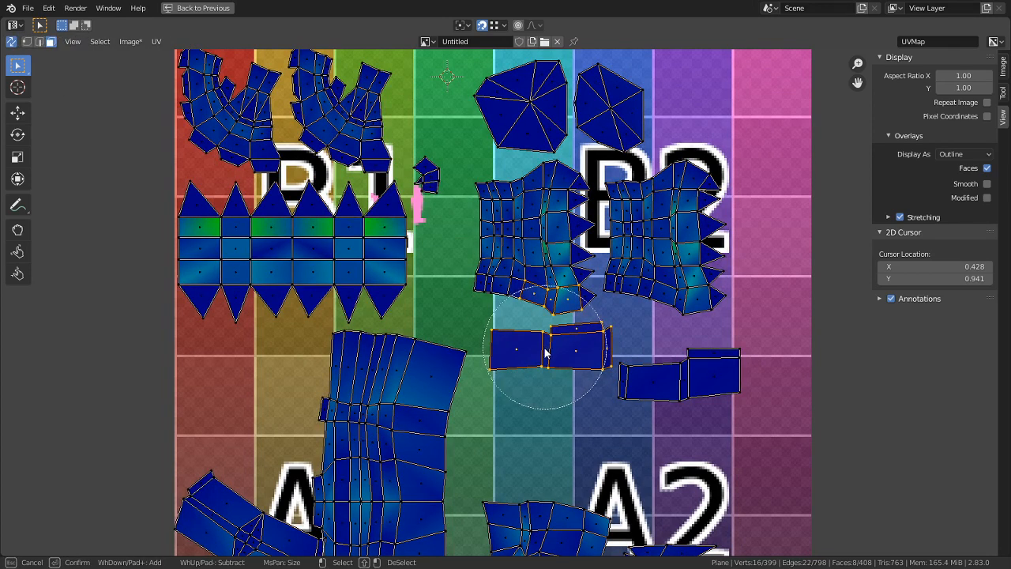
pyautogui.click(540, 385)
pyautogui.rightClick(539, 385)
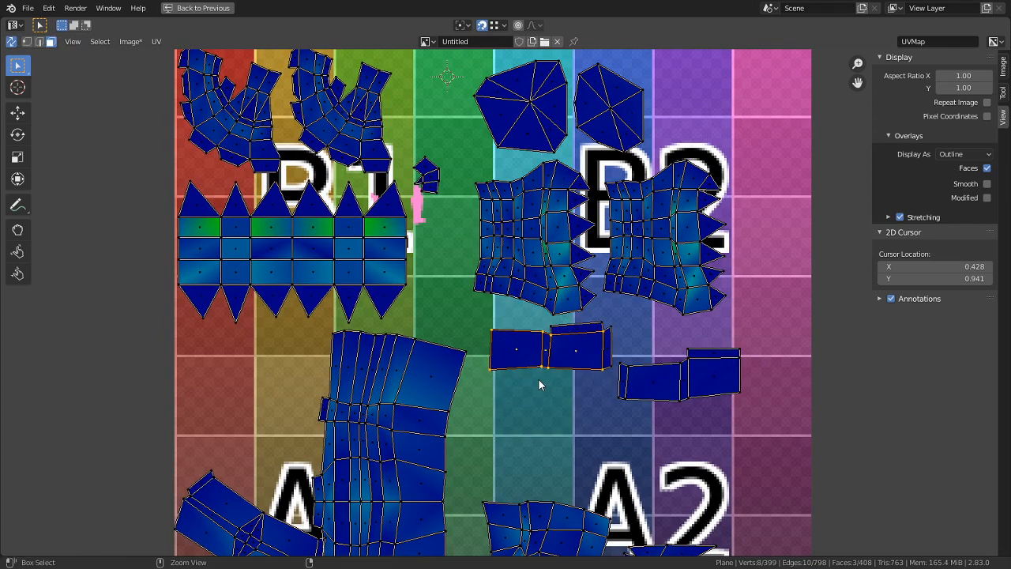
pyautogui.hotkey('ctrl', 'space')
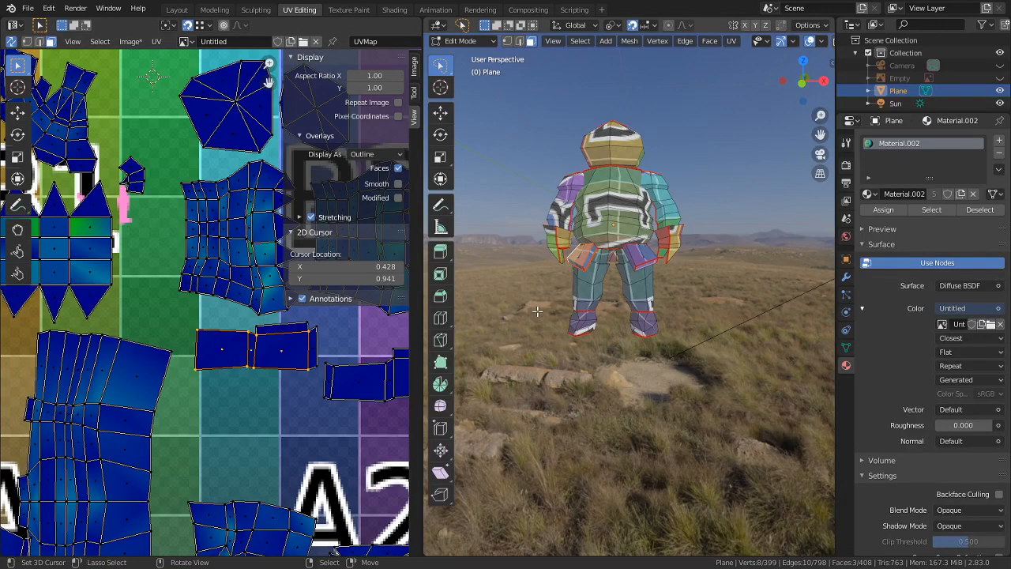
pyautogui.moveTo(666, 390); pyautogui.dragTo(658, 433, button='middle')
pyautogui.scroll(3, 659, 430)
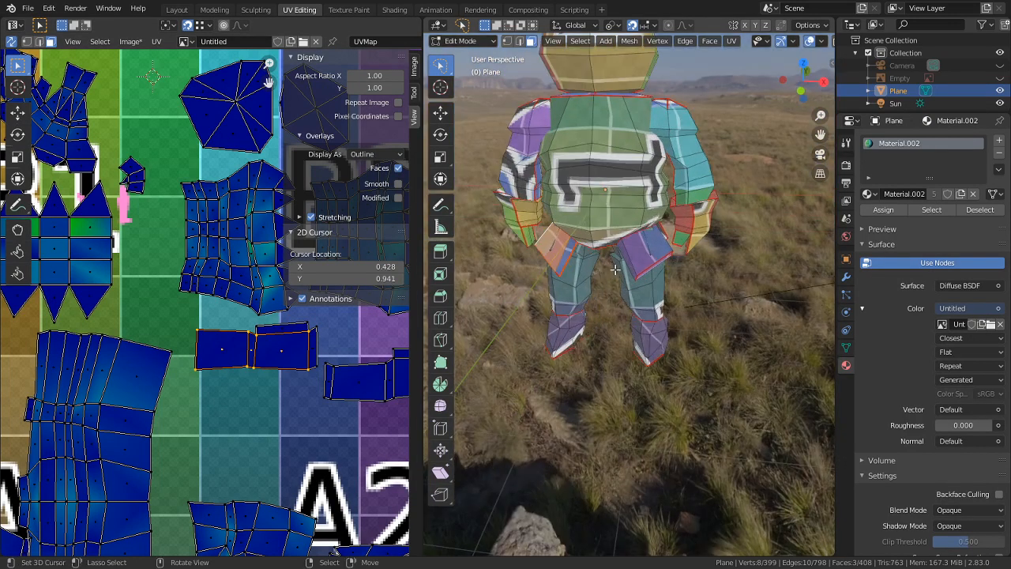
# - Select the large face of the other hip pouch on the model and locate it in the UV layout
pyautogui.click(653, 251)
pyautogui.scroll(-3, 650, 309)
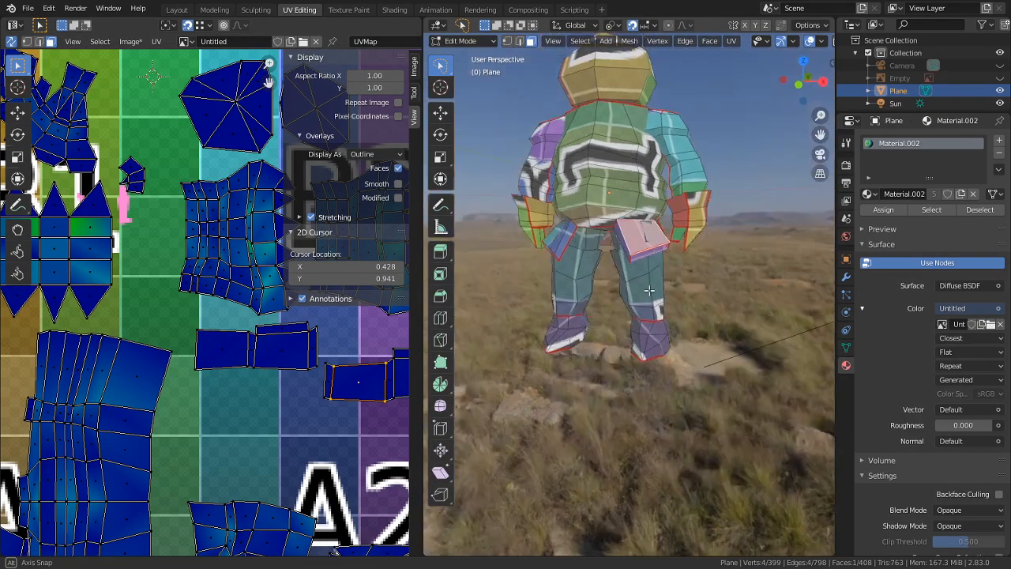
pyautogui.scroll(4, 323, 435)
pyautogui.scroll(1, 339, 422)
pyautogui.moveTo(400, 427); pyautogui.dragTo(309, 373, button='middle')
pyautogui.scroll(-2, 300, 378)
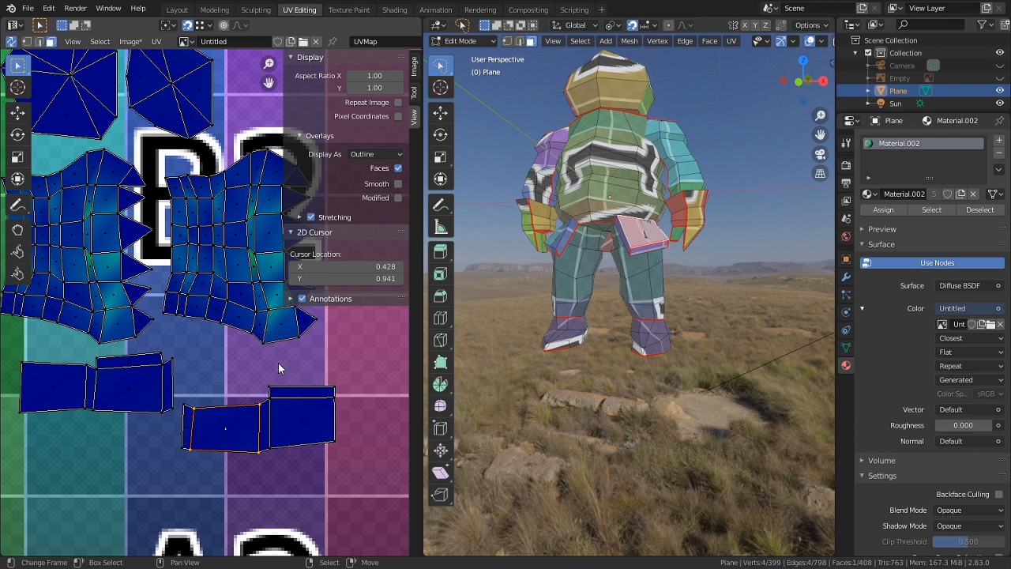
# - Circle-select the faces of every UV island except the two box-shaped pouch islands
pyautogui.scroll(-3, 273, 372)
pyautogui.press('c')
pyautogui.moveTo(157, 213)
pyautogui.mouseDown()
pyautogui.moveTo(158, 238)
pyautogui.moveTo(197, 277)
pyautogui.moveTo(257, 300)
pyautogui.moveTo(150, 261)
pyautogui.moveTo(141, 269)
pyautogui.moveTo(146, 194)
pyautogui.moveTo(155, 213)
pyautogui.moveTo(163, 195)
pyautogui.mouseUp()
pyautogui.rightClick(164, 195)
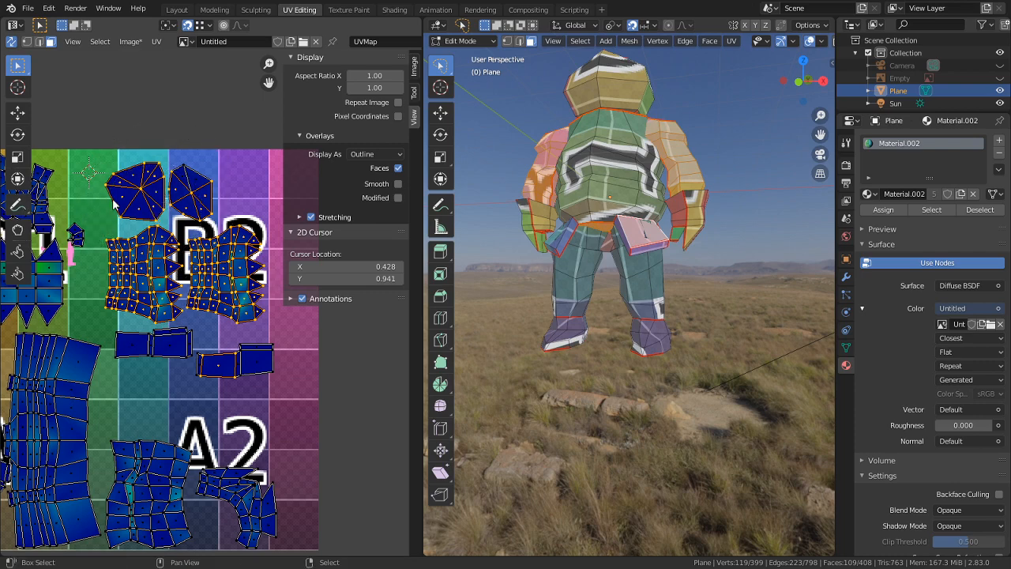
pyautogui.moveTo(87, 208); pyautogui.dragTo(192, 196, button='middle')
pyautogui.press('c')
pyautogui.moveTo(130, 153)
pyautogui.mouseDown()
pyautogui.moveTo(120, 267)
pyautogui.moveTo(72, 348)
pyautogui.moveTo(111, 474)
pyautogui.moveTo(339, 482)
pyautogui.mouseUp()
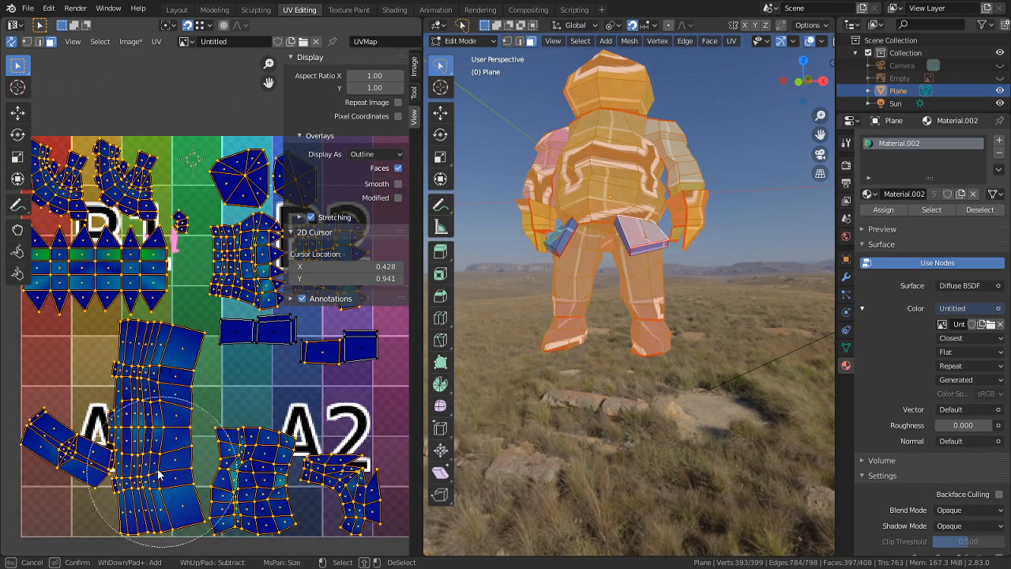
pyautogui.rightClick(214, 141)
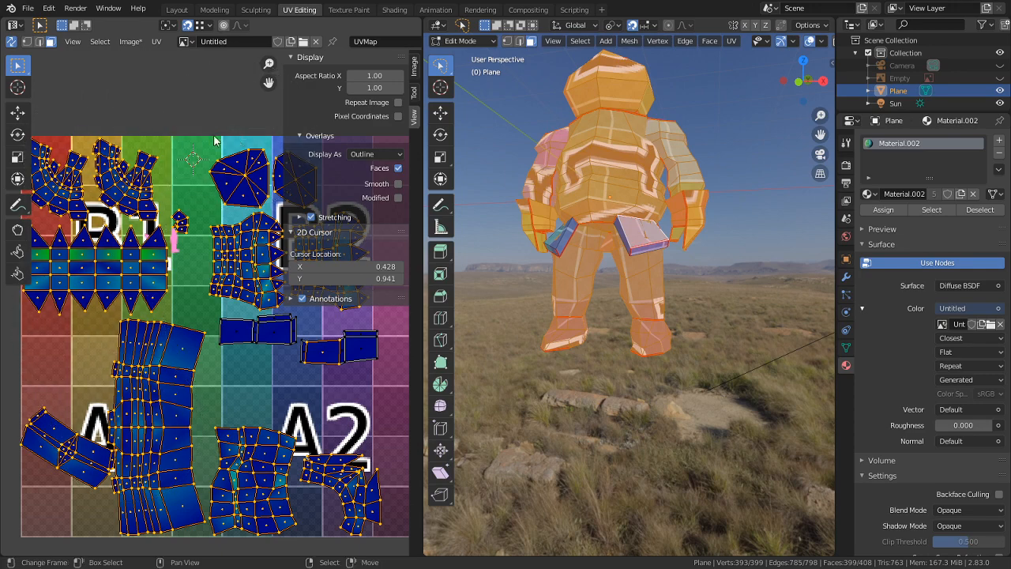
# - Deselect the other islands, then circle-select the upper-left box-shaped pouch island and pin its UVs
pyautogui.click(158, 131)
pyautogui.scroll(2, 140, 384)
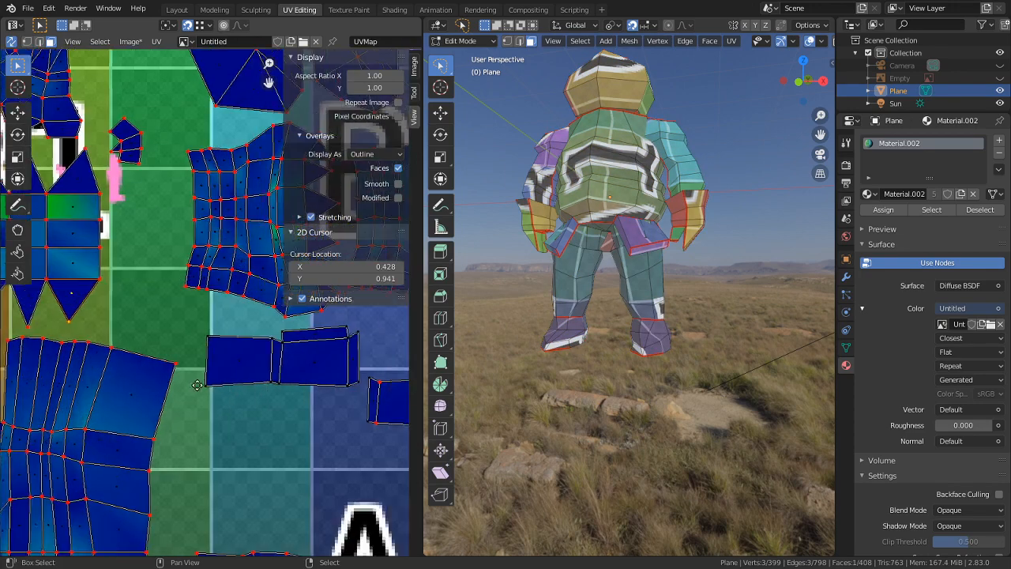
pyautogui.moveTo(218, 409); pyautogui.dragTo(293, 413, button='middle')
pyautogui.press('c')
pyautogui.moveTo(189, 352)
pyautogui.mouseDown()
pyautogui.moveTo(177, 343)
pyautogui.moveTo(158, 361)
pyautogui.mouseUp()
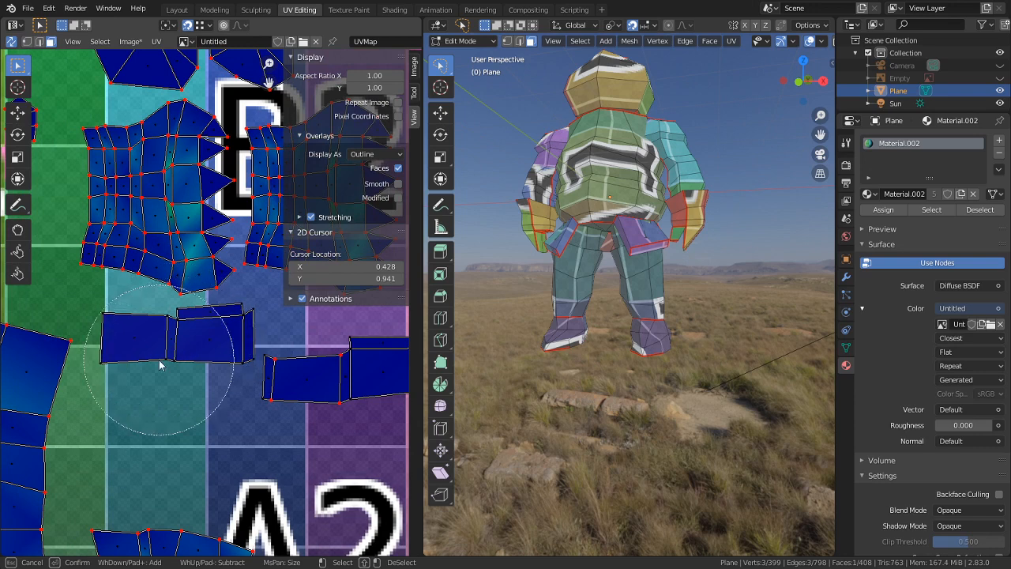
pyautogui.rightClick(158, 366)
pyautogui.scroll(2, 190, 376)
pyautogui.press('p')
pyautogui.rightClick(199, 366)
# - Clear the seam on the large face's outer edge of the upper-left pouch island and mark one at the thin end face's opposite joint
pyautogui.press('2')
pyautogui.rightClick(39, 347)
pyautogui.hotkey('ctrl', 'e')
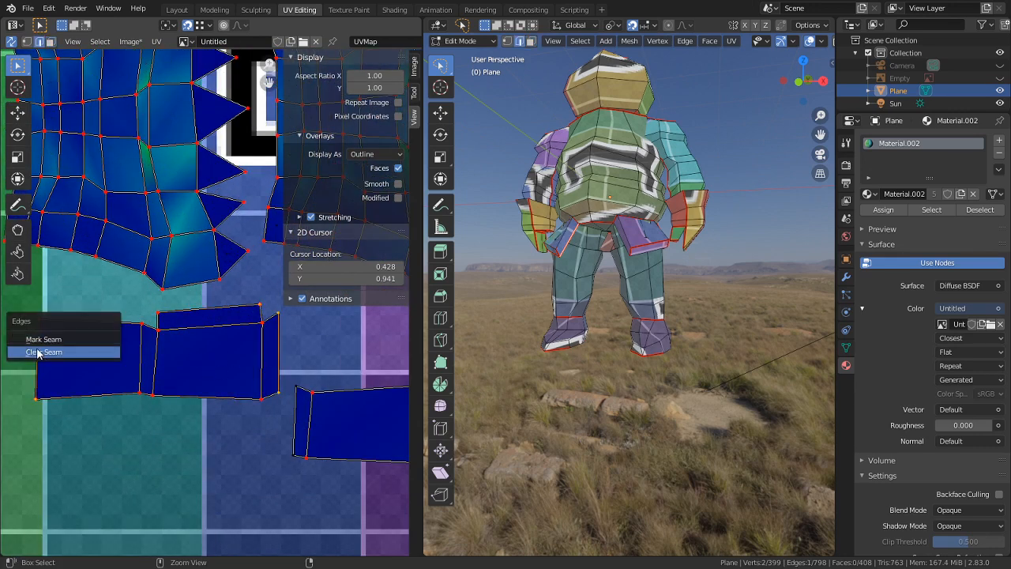
pyautogui.click(41, 352)
pyautogui.press('u')
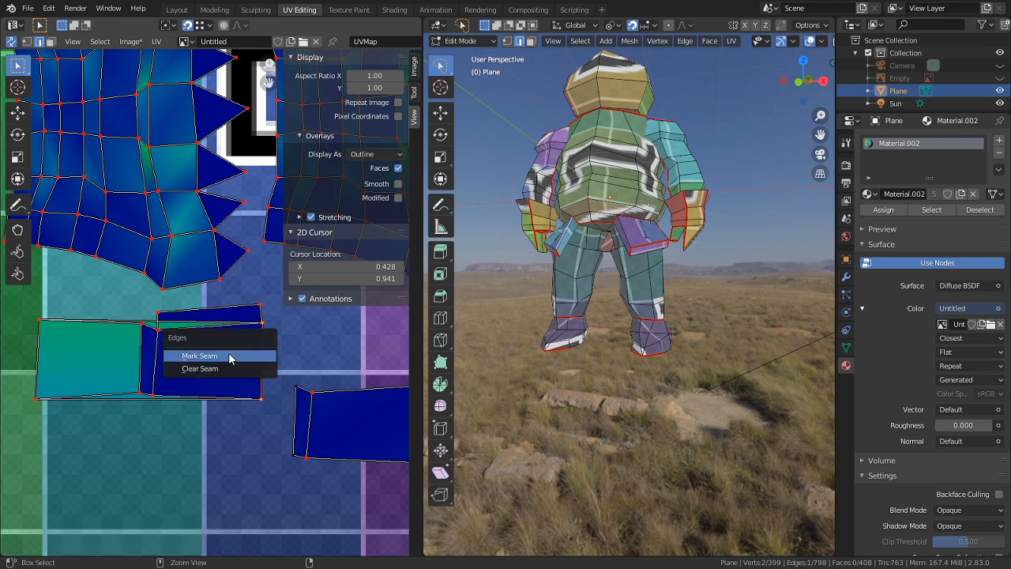
pyautogui.click(199, 357)
# - Select the whole UV layout and pin every vertex
pyautogui.press('c')
pyautogui.scroll(-3, 222, 399)
pyautogui.press('Escape')
pyautogui.press('c')
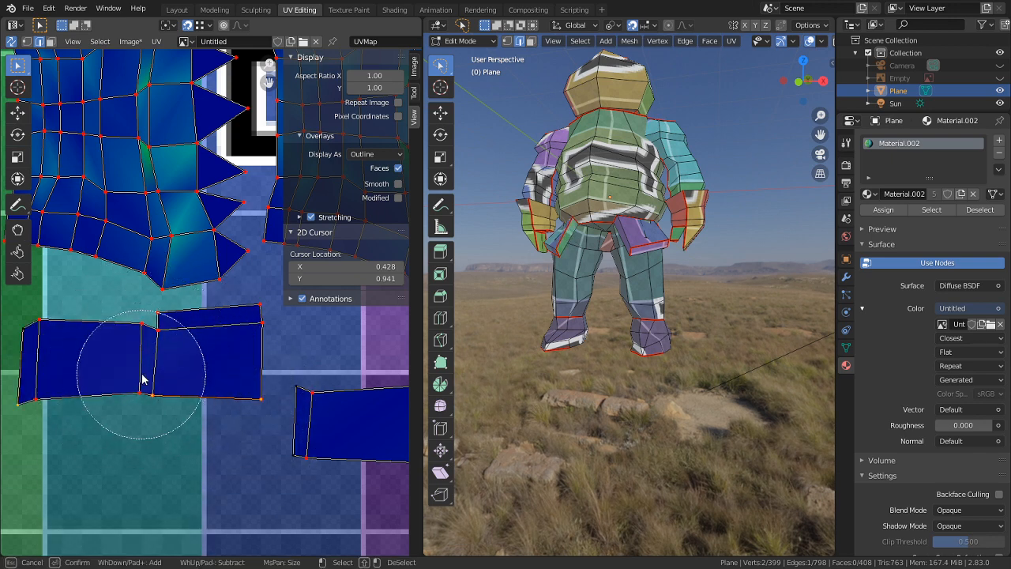
pyautogui.press('Escape')
pyautogui.press('a')
pyautogui.press('p')
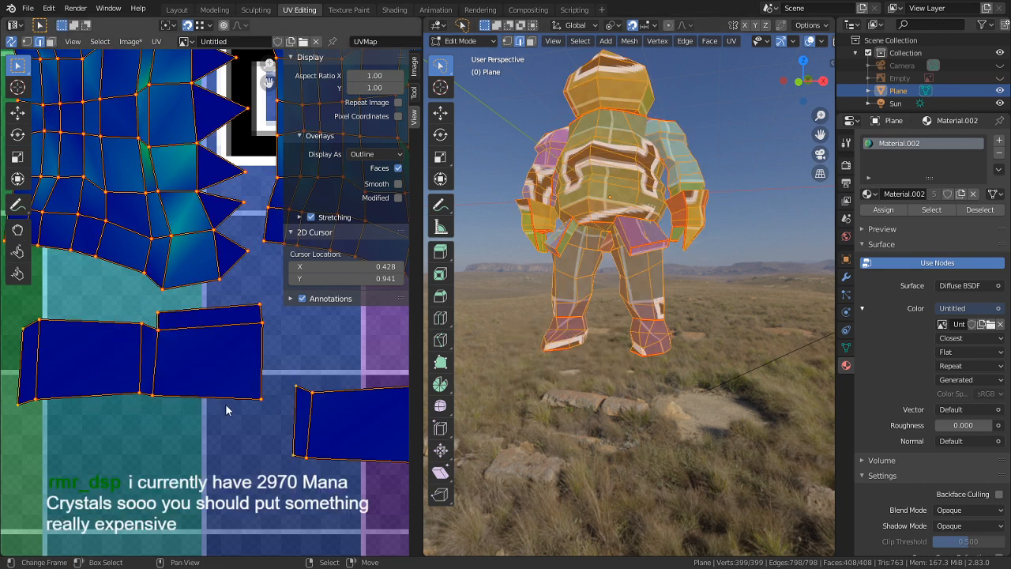
# - Clear the selection and circle-select all vertices of the upper-left pouch island
pyautogui.hotkey('alt', 'a')
pyautogui.press('c')
pyautogui.moveTo(150, 353)
pyautogui.mouseDown()
pyautogui.moveTo(74, 361)
pyautogui.moveTo(131, 350)
pyautogui.moveTo(196, 364)
pyautogui.mouseUp()
pyautogui.press('Escape')
pyautogui.rightClick(196, 359)
pyautogui.press('c')
pyautogui.rightClick(164, 358)
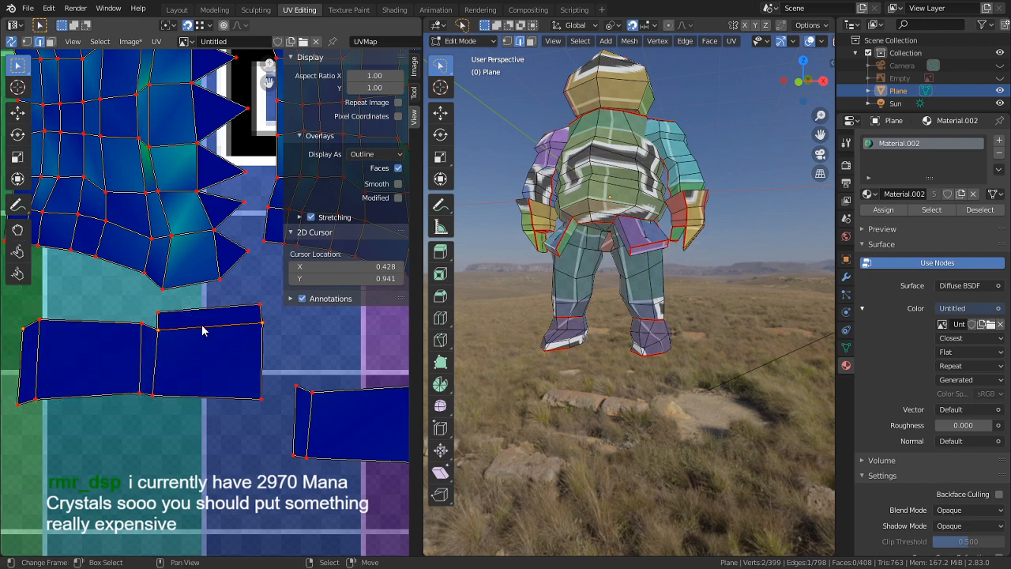
pyautogui.press('c')
pyautogui.moveTo(142, 389)
pyautogui.mouseDown()
pyautogui.moveTo(87, 363)
pyautogui.moveTo(149, 335)
pyautogui.mouseUp()
pyautogui.rightClick(246, 364)
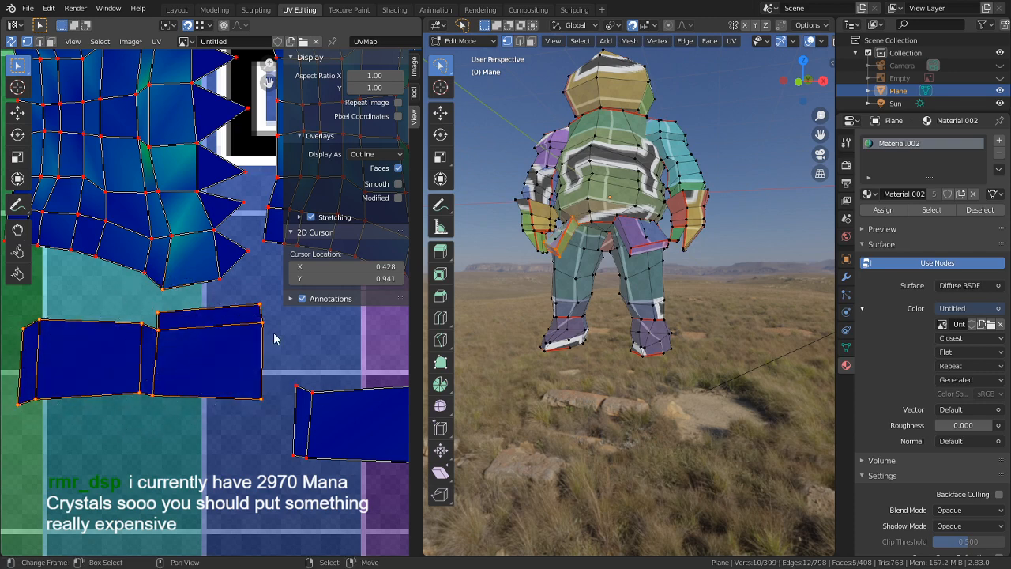
# - Turn off UV sync selection, select the entire mesh in the 3D view, and use vertex selection for the UVs
pyautogui.click(11, 41)
pyautogui.press('a')
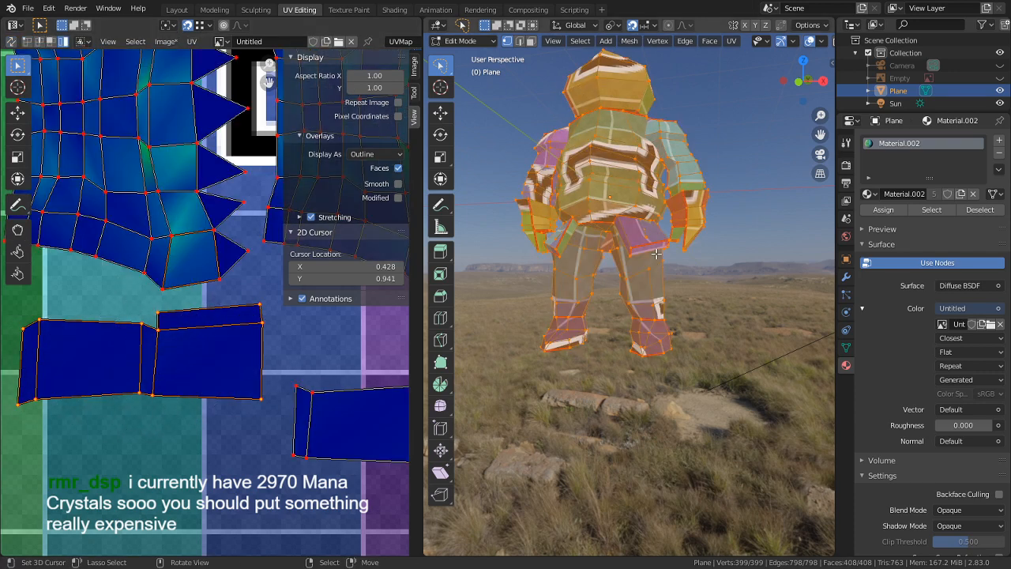
pyautogui.press('c')
pyautogui.click(222, 275)
pyautogui.click(112, 363)
pyautogui.rightClick(93, 365)
pyautogui.press('1')
# - Try to unpin and unwrap the pouch island with its two outer corner vertices left out, then undo
pyautogui.press('c')
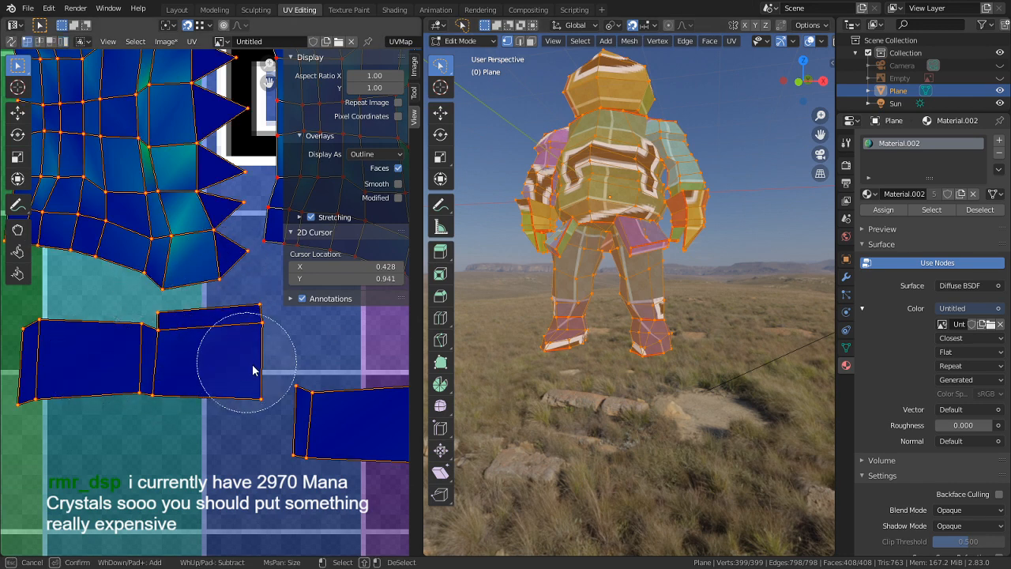
pyautogui.middleClick(280, 362)
pyautogui.rightClick(277, 359)
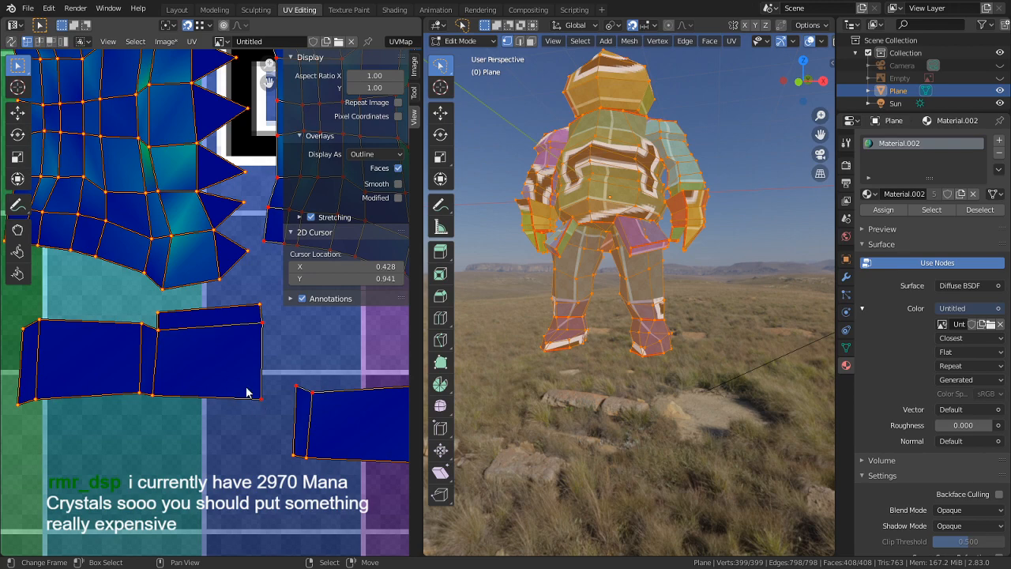
pyautogui.hotkey('alt', 'p')
pyautogui.press('u')
pyautogui.hotkey('ctrl', 'z')
pyautogui.scroll(-1, 194, 361)
pyautogui.click(136, 433)
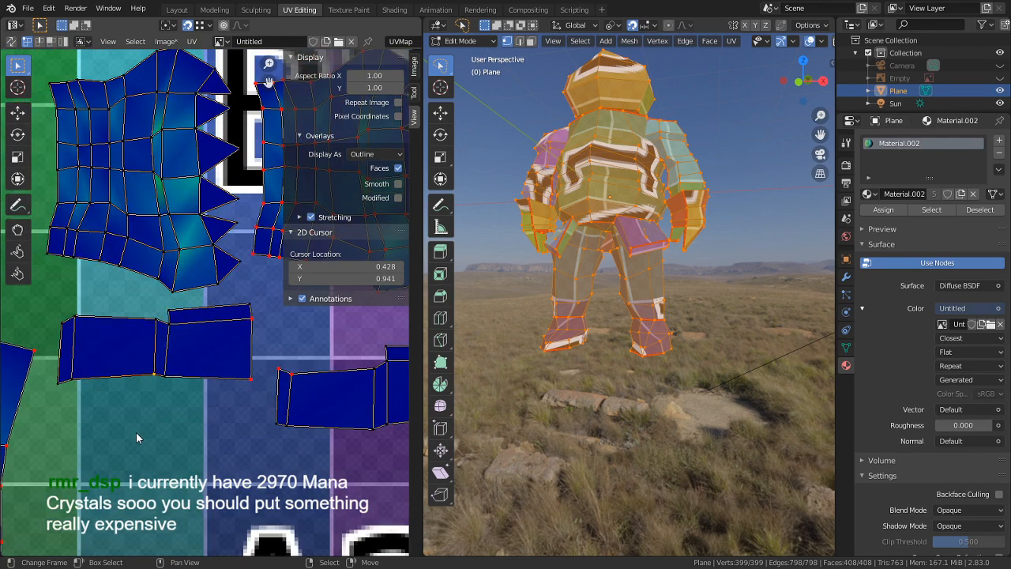
# - Maximize the UV editor and frame the two box-shaped pouch islands
pyautogui.scroll(-5, 136, 432)
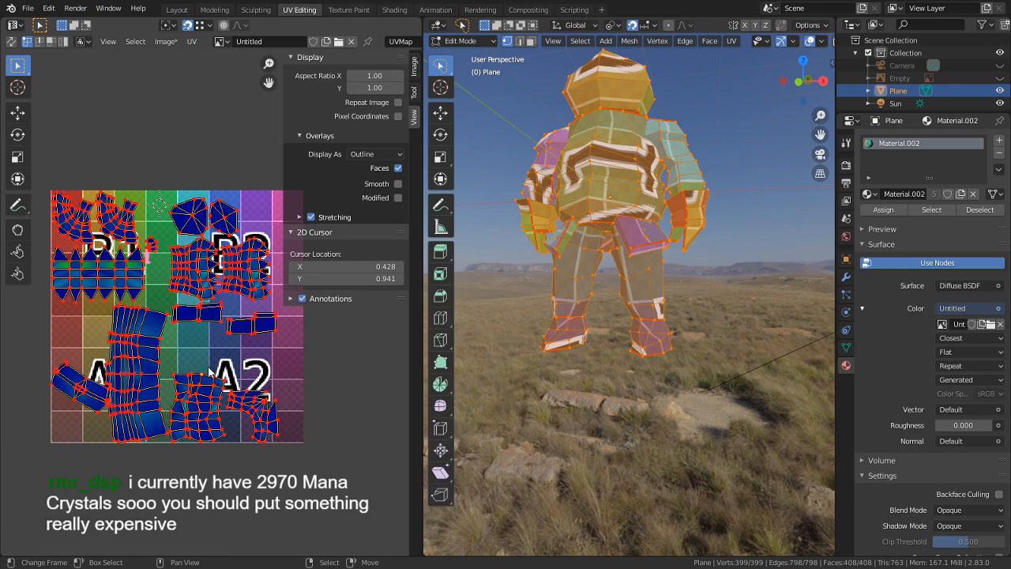
pyautogui.scroll(4, 207, 368)
pyautogui.hotkey('ctrl', 'space')
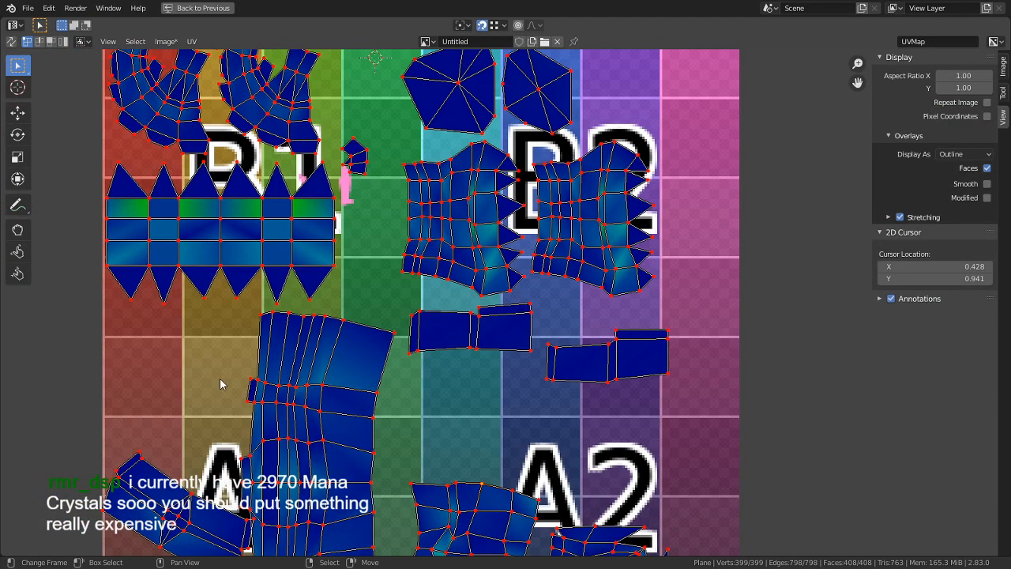
pyautogui.scroll(1, 220, 382)
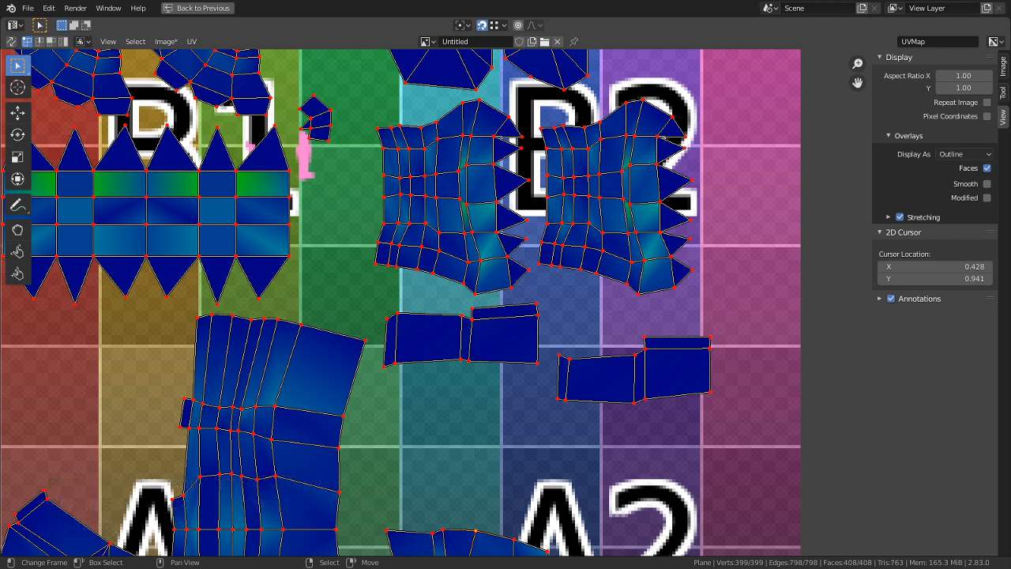
pyautogui.scroll(2, 512, 468)
# - Unpin and unwrap the upper-left pouch island with all its vertices selected except the two on its large face's outer edge
pyautogui.press('c')
pyautogui.click(427, 404)
pyautogui.moveTo(405, 390)
pyautogui.mouseDown()
pyautogui.moveTo(350, 384)
pyautogui.moveTo(343, 350)
pyautogui.moveTo(458, 356)
pyautogui.moveTo(548, 320)
pyautogui.mouseUp()
pyautogui.rightClick(548, 320)
pyautogui.press('c')
pyautogui.middleClick(561, 344)
pyautogui.rightClick(521, 348)
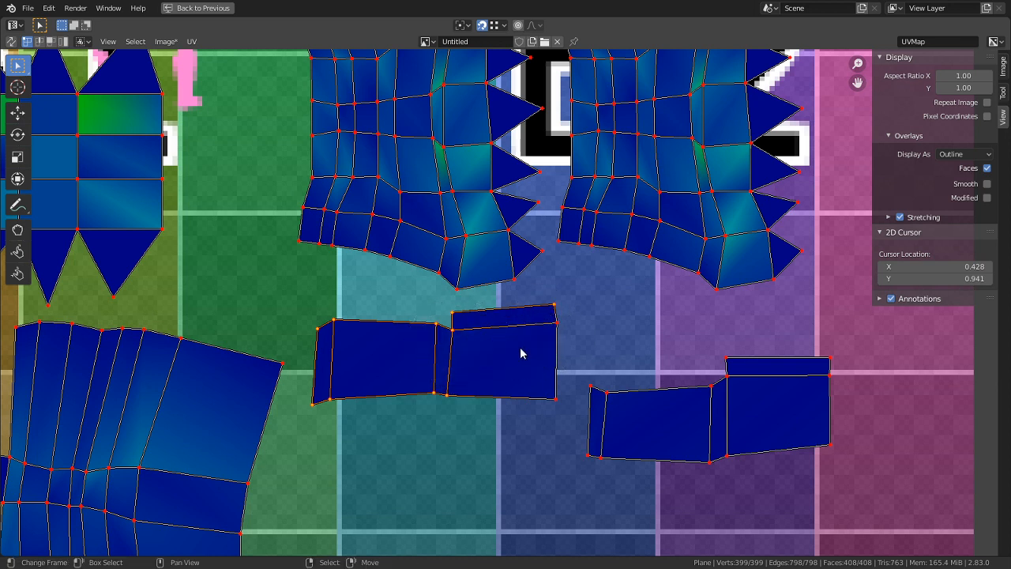
pyautogui.hotkey('alt', 'p')
pyautogui.press('u')
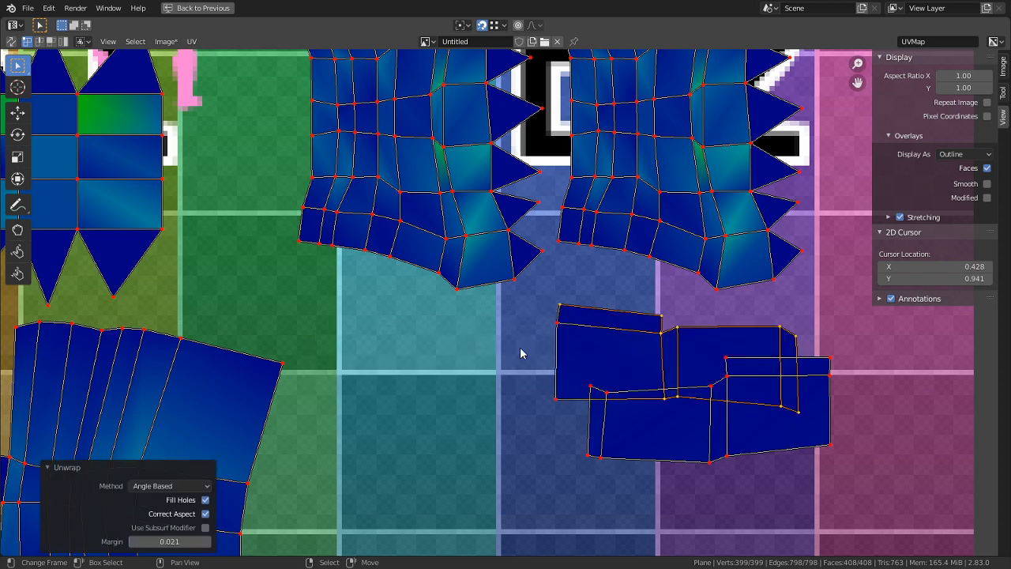
# - Select the whole re-unwrapped pouch island and mirror it with an X scale of -1
pyautogui.rightClick(521, 349)
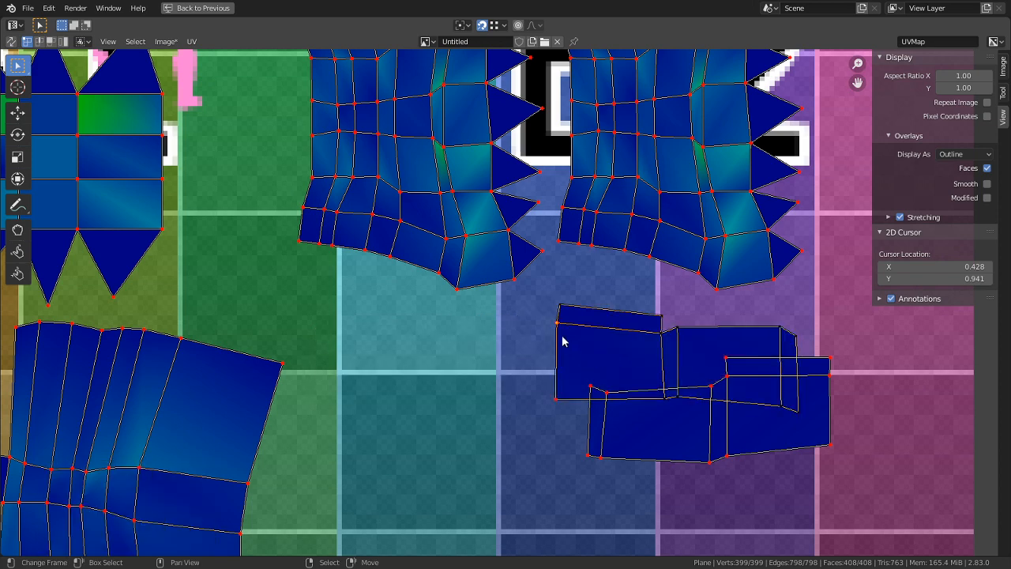
pyautogui.press('l')
pyautogui.press('s')
pyautogui.press('x')
pyautogui.press('-')
pyautogui.press('1')
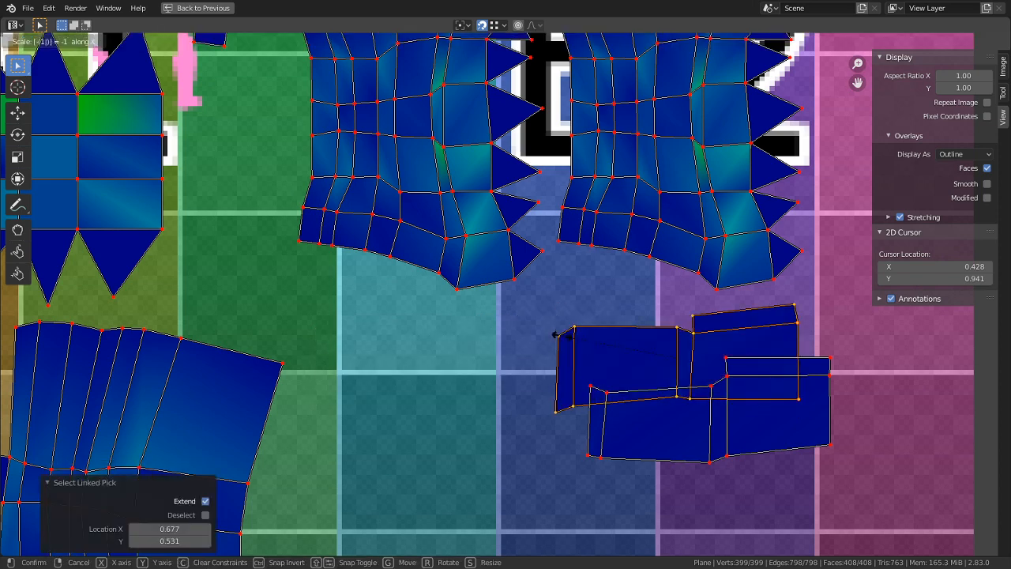
pyautogui.press('Return')
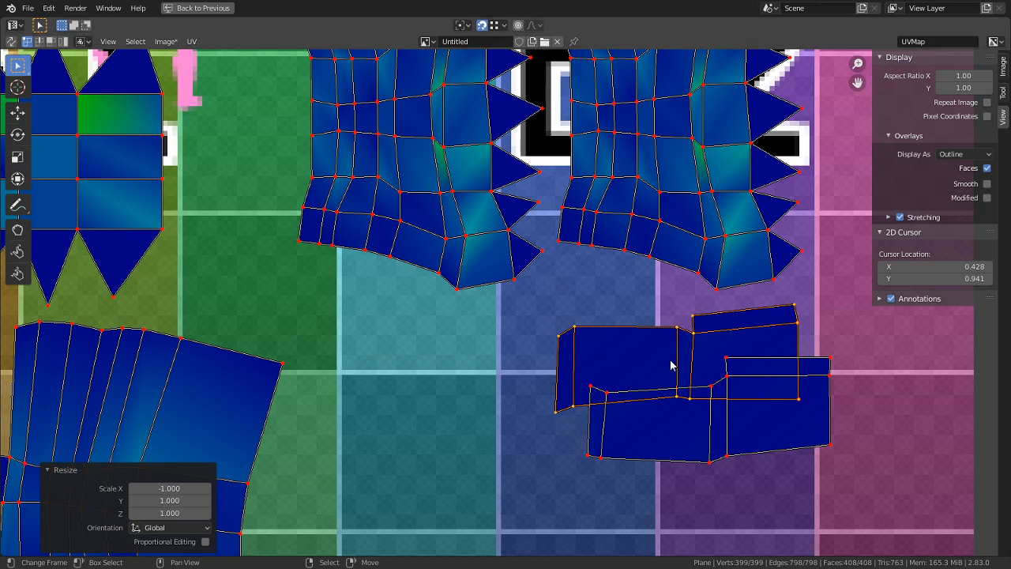
# - Move the mirrored pouch island 0.029058 m along X and -0.044879 m along Y onto the other pouch island
pyautogui.press('g')
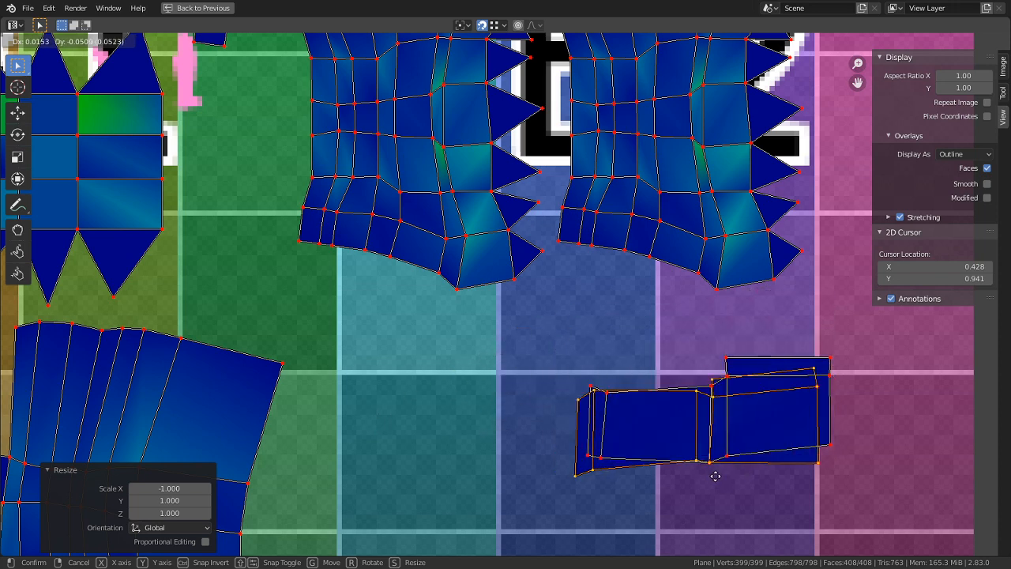
pyautogui.click(743, 480)
pyautogui.scroll(3, 750, 475)
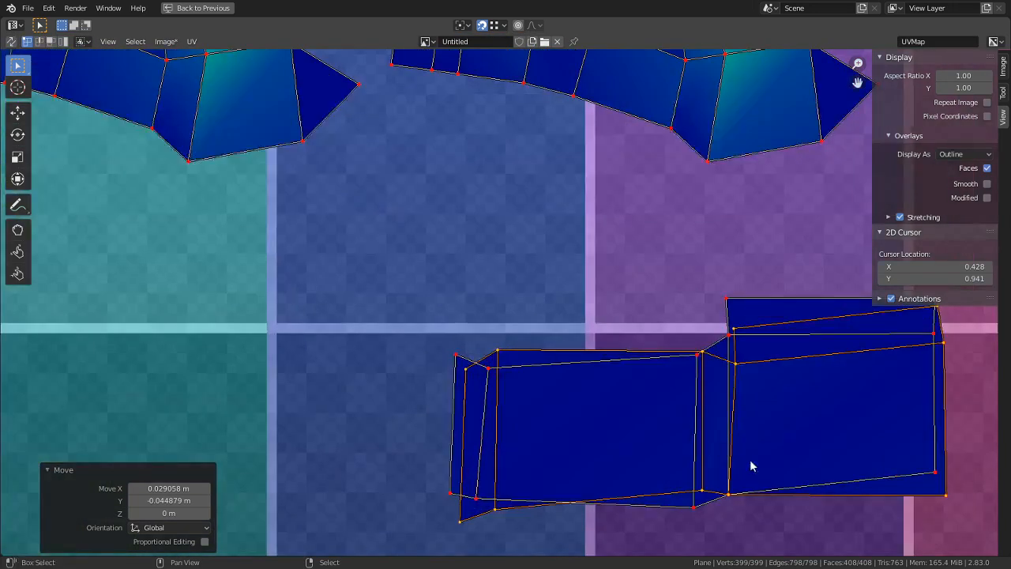
pyautogui.moveTo(761, 461); pyautogui.dragTo(646, 402, button='middle')
pyautogui.moveTo(610, 452); pyautogui.dragTo(667, 478, button='right')
pyautogui.hotkey('ctrl', 'z')
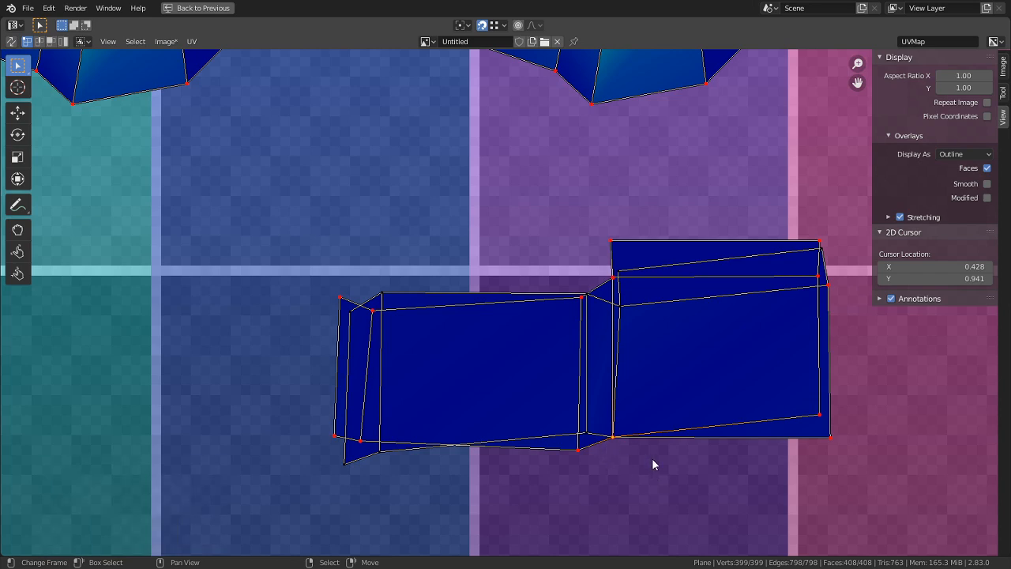
# - Snap the vertices of the stacked pouch island's middle strip and large flapped face onto the matching vertices of the island beneath
pyautogui.click(579, 450)
pyautogui.press('g')
pyautogui.moveTo(593, 289); pyautogui.dragTo(613, 250, button='right')
pyautogui.moveTo(823, 249); pyautogui.dragTo(821, 240, button='right')
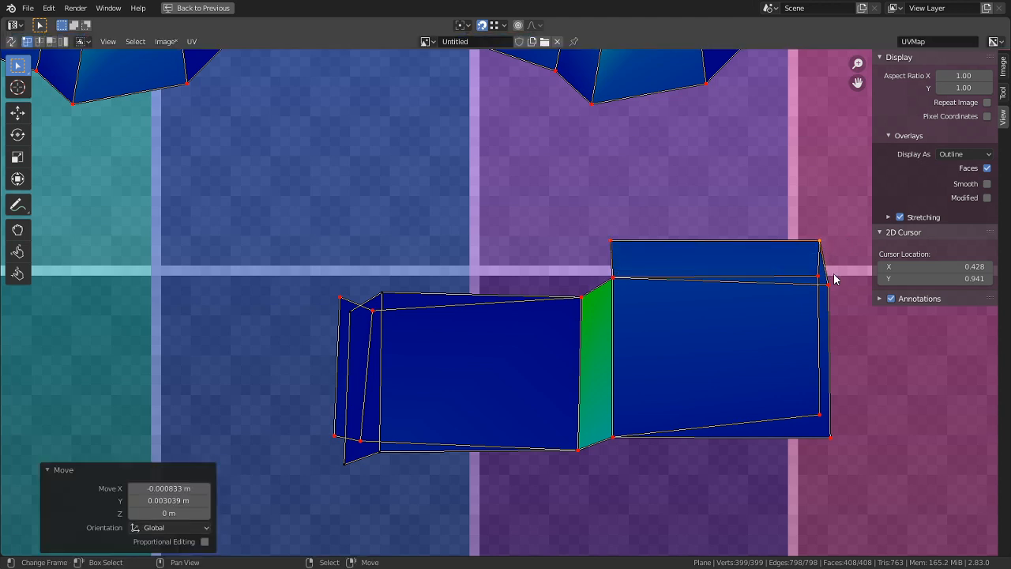
pyautogui.moveTo(833, 278); pyautogui.dragTo(802, 264, button='right')
pyautogui.moveTo(828, 438); pyautogui.dragTo(815, 411, button='right')
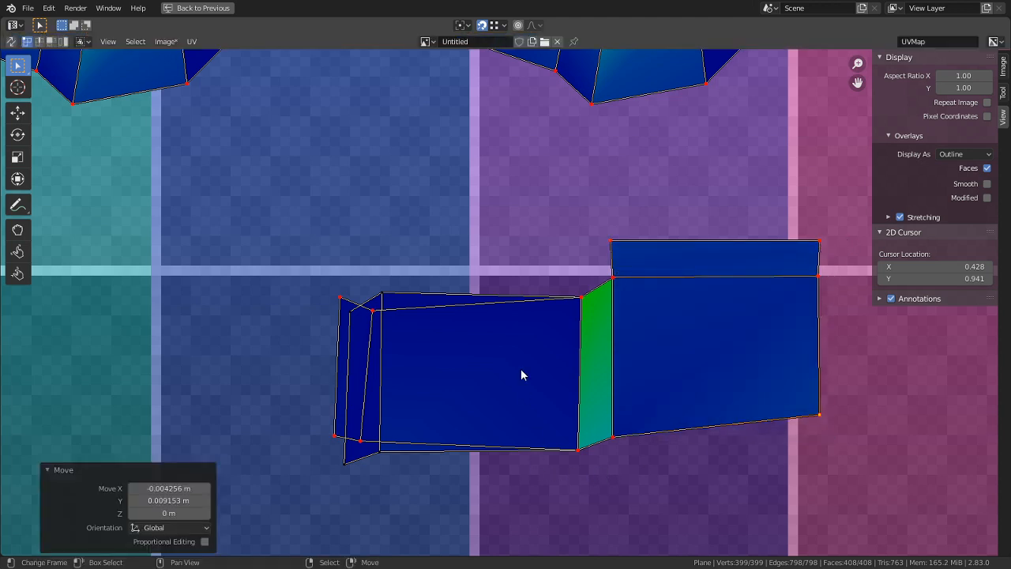
# - Snap the remaining vertices around the stacked pouch island's thin end face onto the matching vertices beneath
pyautogui.moveTo(384, 291); pyautogui.dragTo(370, 312, button='right')
pyautogui.moveTo(374, 454); pyautogui.dragTo(363, 438, button='right')
pyautogui.click(363, 439)
pyautogui.rightClick(359, 457)
pyautogui.press('g')
pyautogui.click(324, 424)
pyautogui.rightClick(339, 303)
pyautogui.moveTo(339, 302); pyautogui.dragTo(328, 299, button='right')
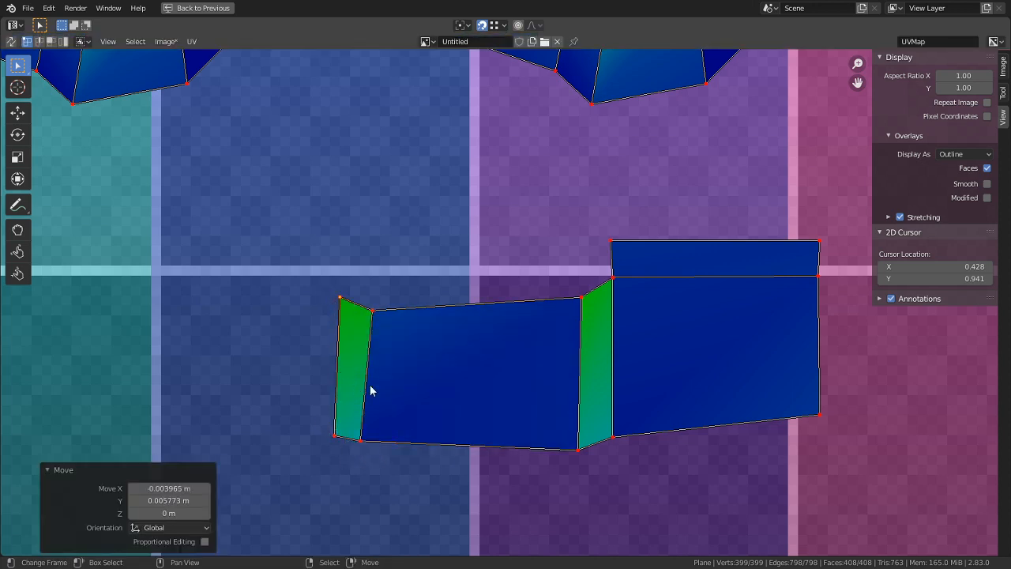
# - Restore the split layout and examine the texture on both hip pouches and the legs from several angles
pyautogui.scroll(-4, 452, 350)
pyautogui.moveTo(496, 307); pyautogui.dragTo(558, 417, button='middle')
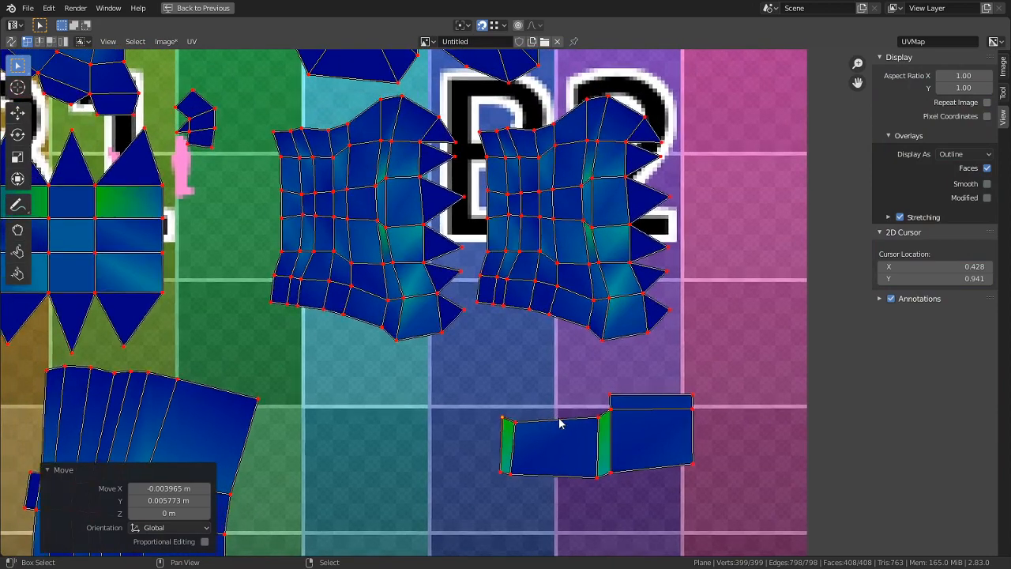
pyautogui.scroll(-3, 562, 405)
pyautogui.hotkey('ctrl', 'space')
pyautogui.scroll(5, 603, 429)
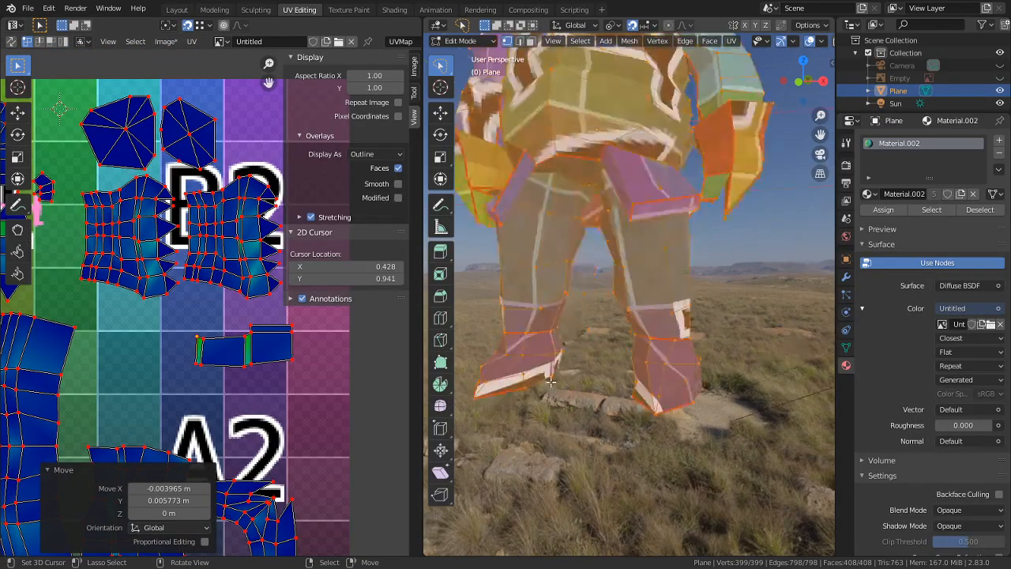
pyautogui.moveTo(657, 437); pyautogui.dragTo(799, 375, button='middle')
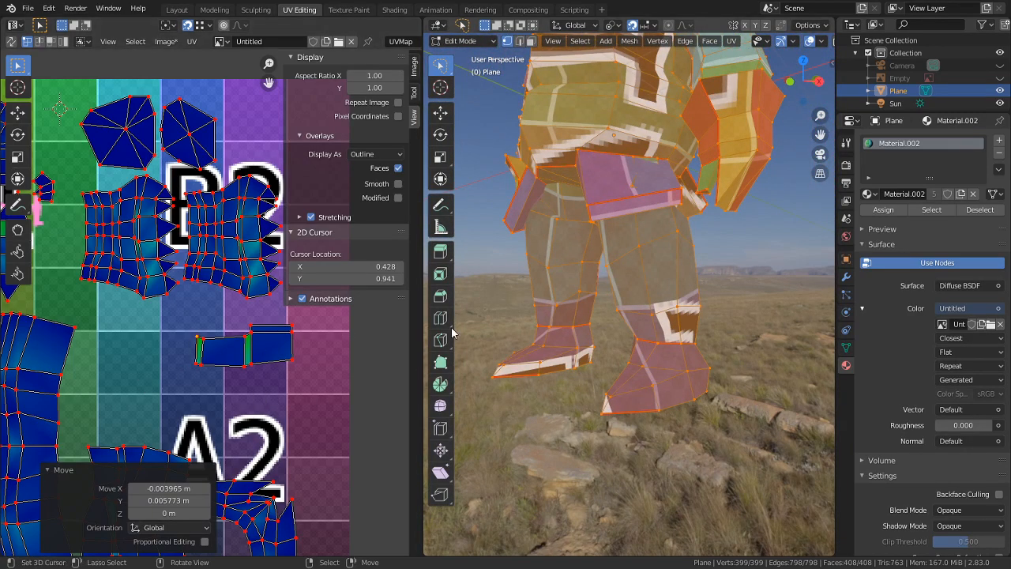
pyautogui.moveTo(730, 373); pyautogui.dragTo(795, 383, button='middle')
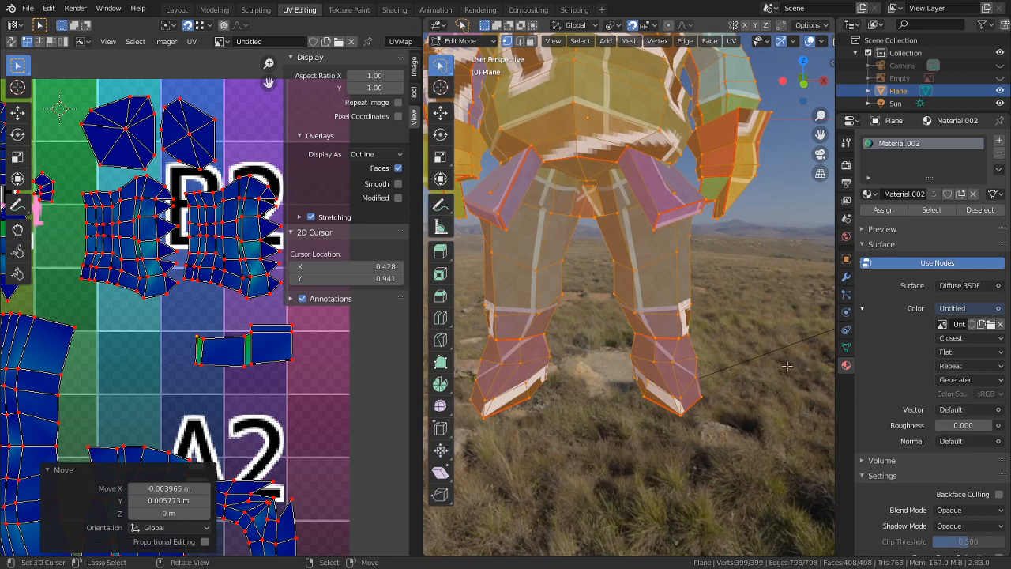
pyautogui.moveTo(569, 363); pyautogui.dragTo(621, 368, button='middle')
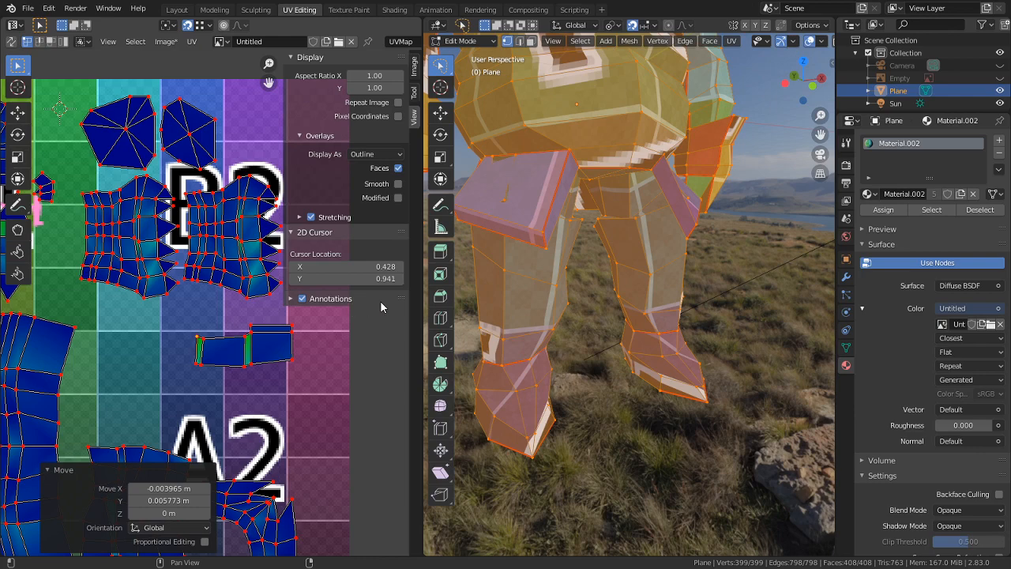
pyautogui.moveTo(609, 282); pyautogui.dragTo(588, 221, button='middle')
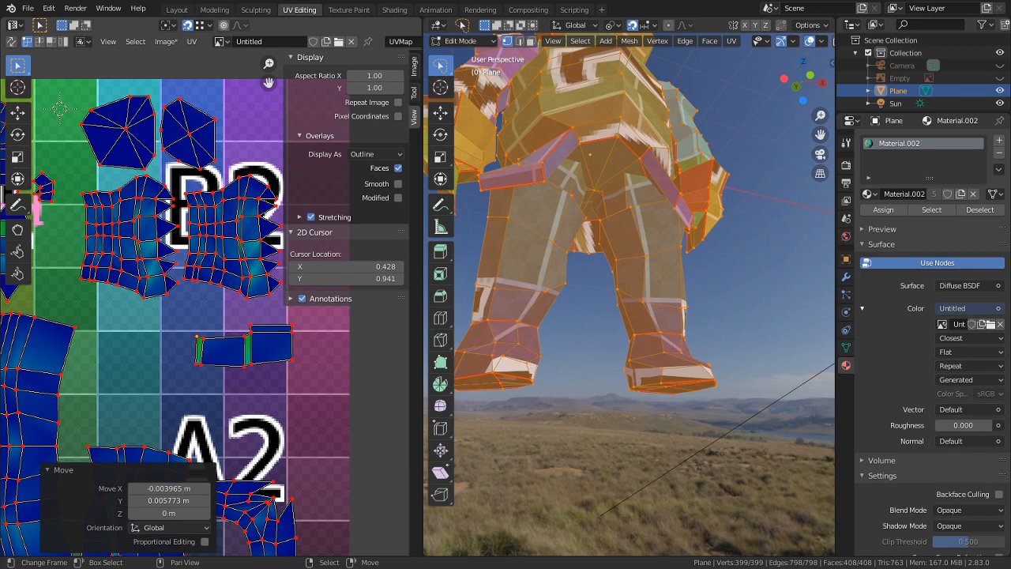
# - Maximize the UV editor and move the left spiky-edged island 0.20371 m along X onto its matching copy
pyautogui.moveTo(158, 272); pyautogui.dragTo(188, 321, button='middle')
pyautogui.hotkey('ctrl', 'space')
pyautogui.scroll(2, 453, 322)
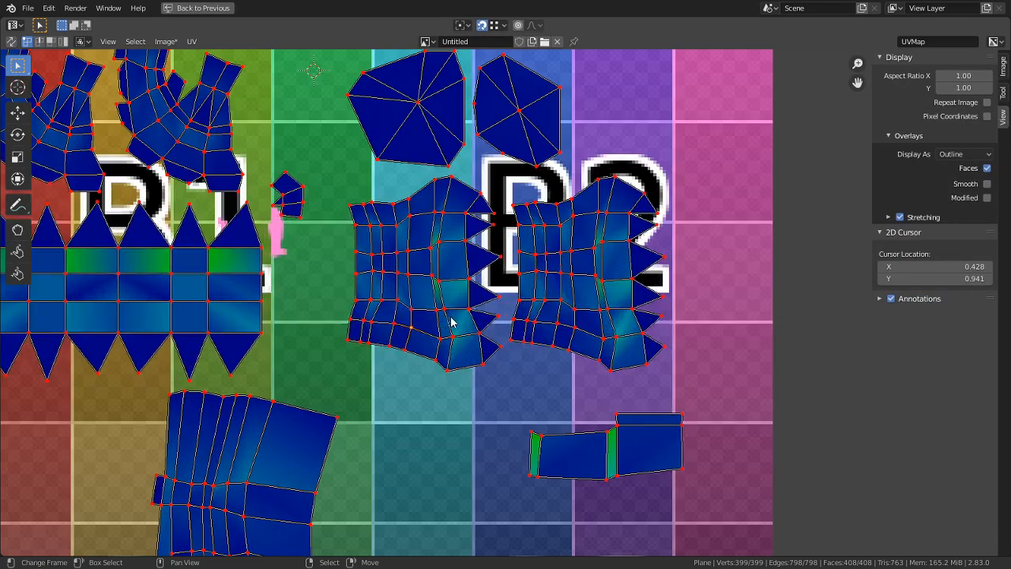
pyautogui.press('l')
pyautogui.press('g')
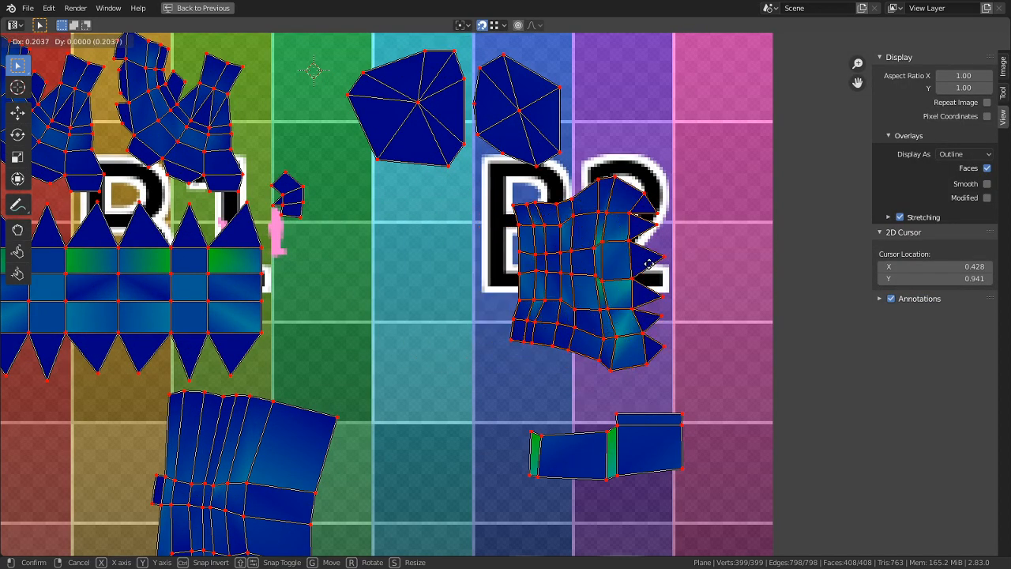
pyautogui.click(607, 273)
pyautogui.moveTo(465, 263); pyautogui.dragTo(475, 322, button='middle')
pyautogui.moveTo(448, 206); pyautogui.dragTo(626, 268, button='middle')
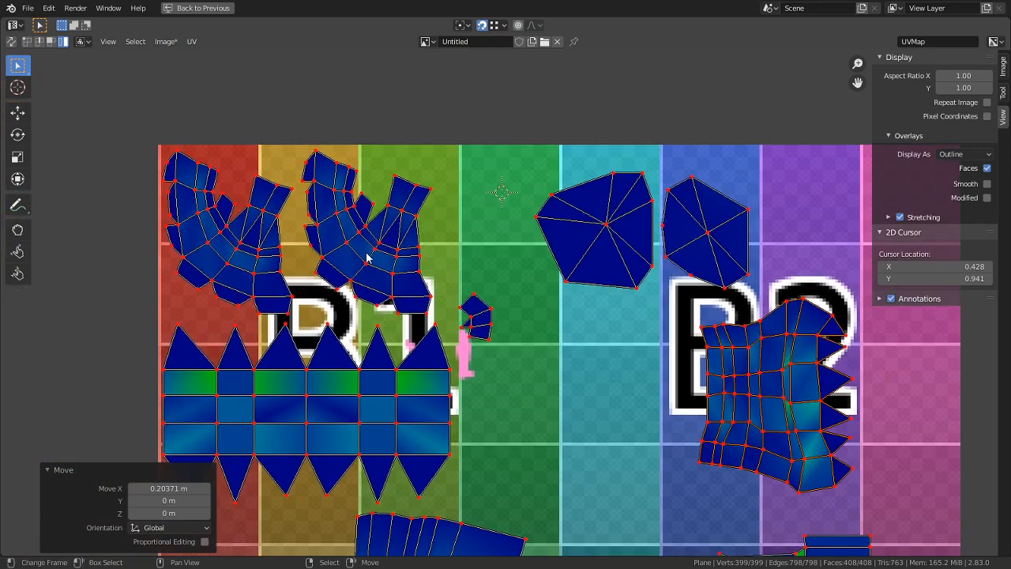
# - Move the second fan-shaped curved island -0.17304 m along X onto its matching copy in the tile's upper-left corner
pyautogui.press('l')
pyautogui.press('g')
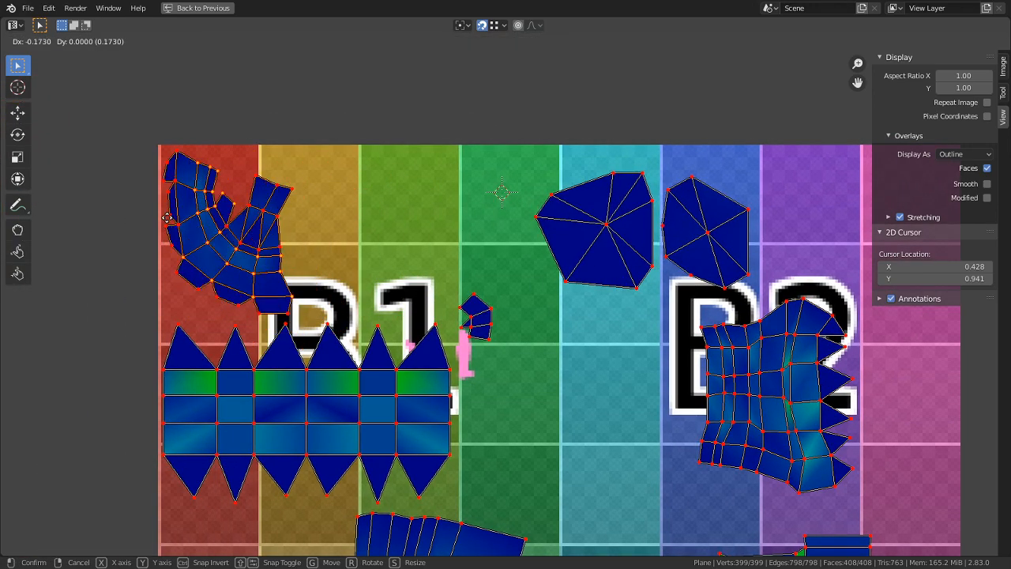
pyautogui.click(272, 306)
# - Rotate the tilted two-winged island beside the large pleated island by -31.3° so it lies horizontally
pyautogui.moveTo(405, 327); pyautogui.dragTo(379, 152, button='middle')
pyautogui.scroll(-3, 487, 242)
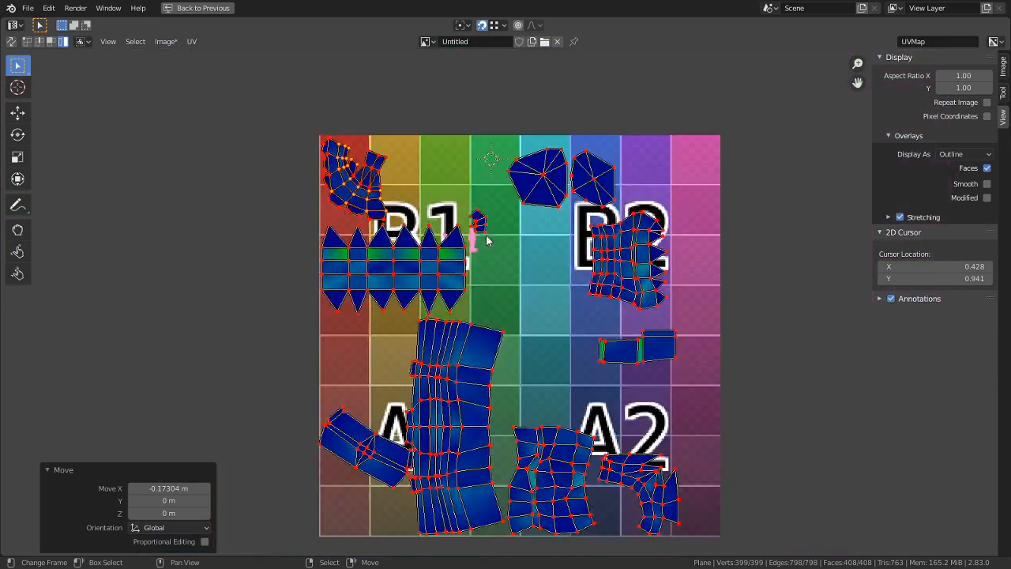
pyautogui.moveTo(496, 323); pyautogui.dragTo(570, 309, button='middle')
pyautogui.scroll(2, 571, 309)
pyautogui.scroll(1, 570, 305)
pyautogui.moveTo(485, 381); pyautogui.dragTo(432, 233, button='middle')
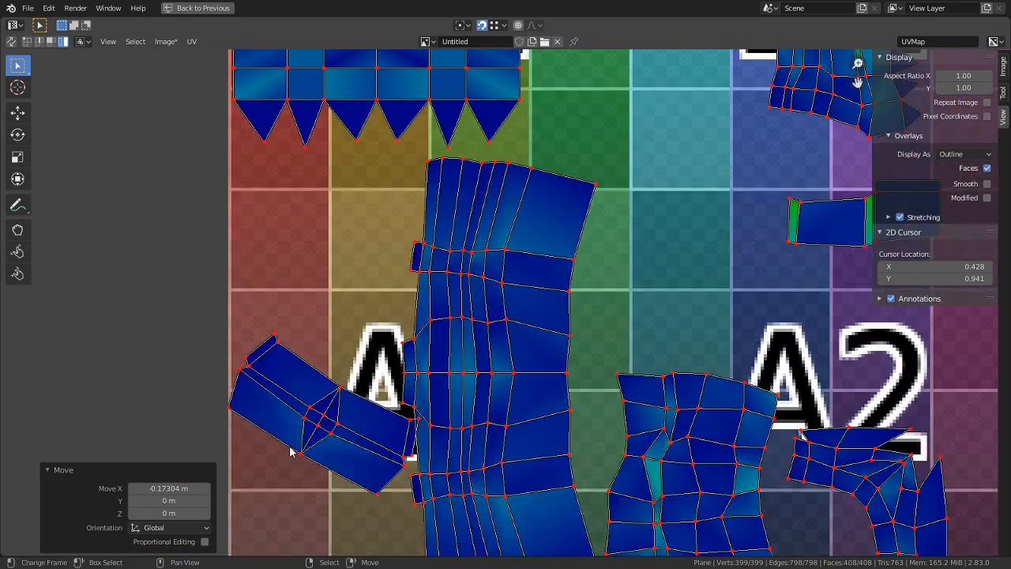
pyautogui.rightClick(290, 447)
pyautogui.press('r')
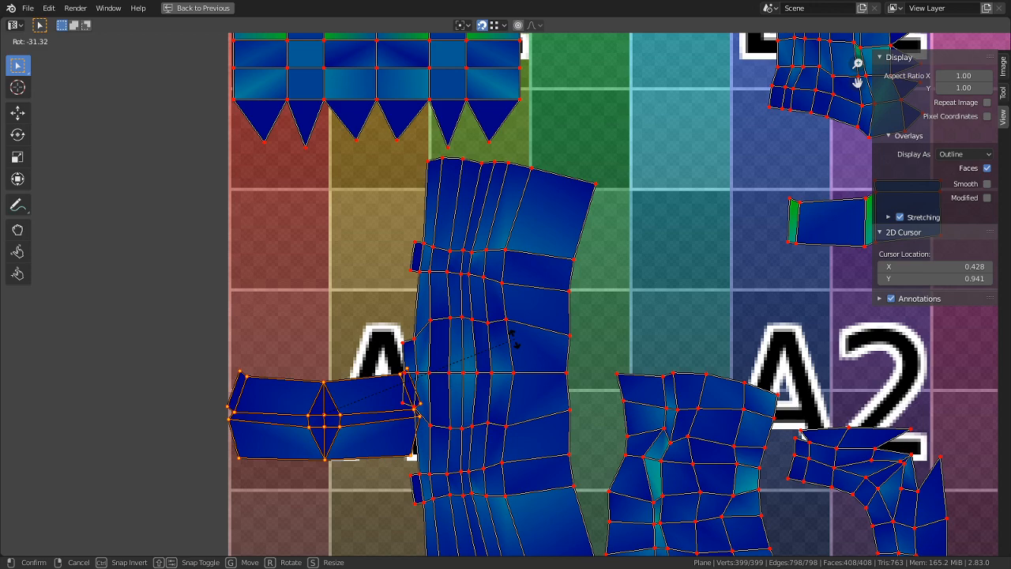
pyautogui.click(514, 340)
# - Move the two-winged island 0.63373 m in X and 0.11271 m in Y, into the free space above A2
pyautogui.moveTo(487, 422); pyautogui.dragTo(339, 409, button='middle')
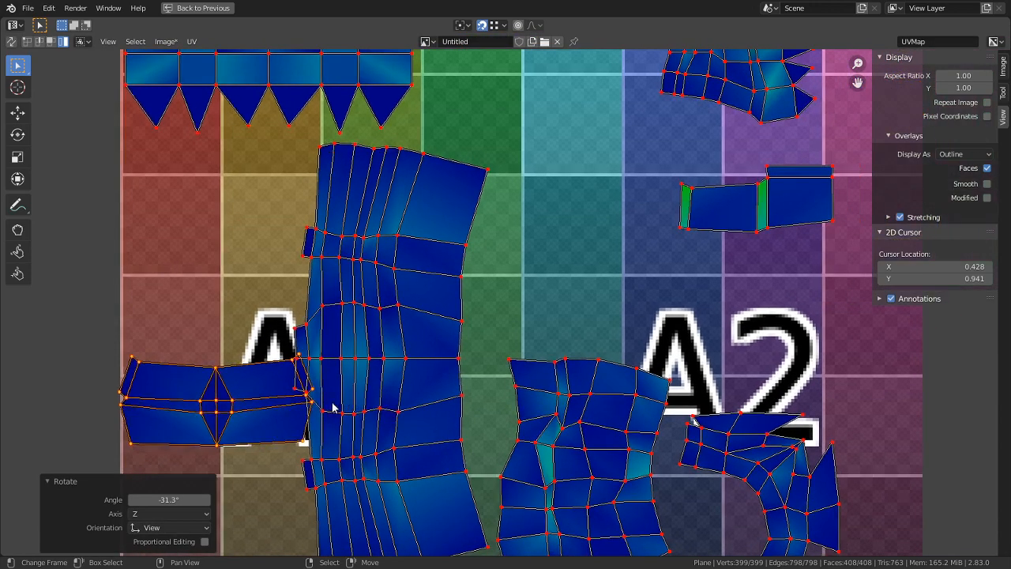
pyautogui.press('g')
pyautogui.click(862, 279)
pyautogui.moveTo(736, 294); pyautogui.dragTo(566, 161, button='middle')
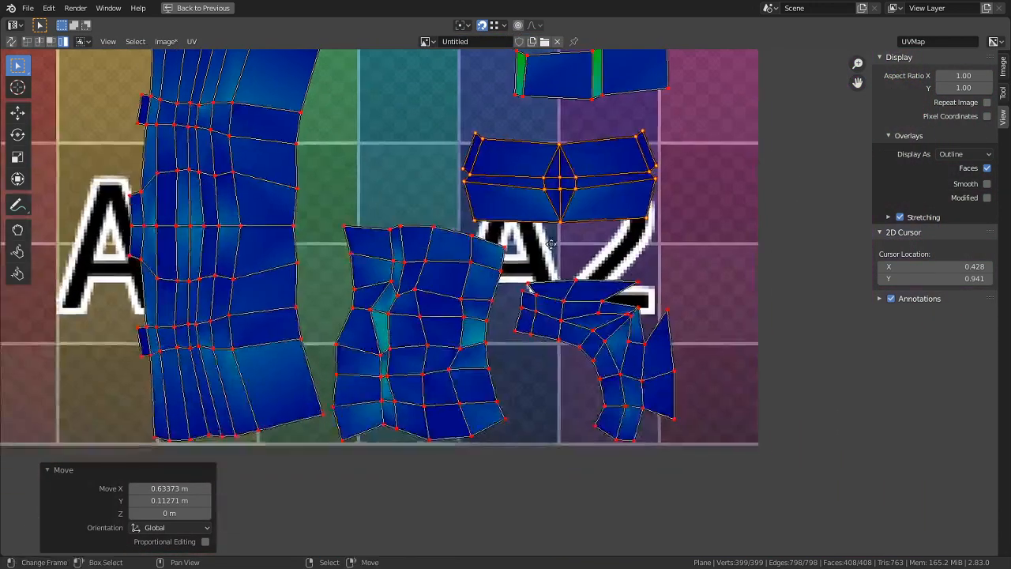
# - Rotate the large pleated island in the lower part of the UV tile by 90°
pyautogui.moveTo(399, 313); pyautogui.dragTo(567, 358, button='middle')
pyautogui.scroll(-3, 567, 357)
pyautogui.moveTo(567, 296); pyautogui.dragTo(613, 447, button='middle')
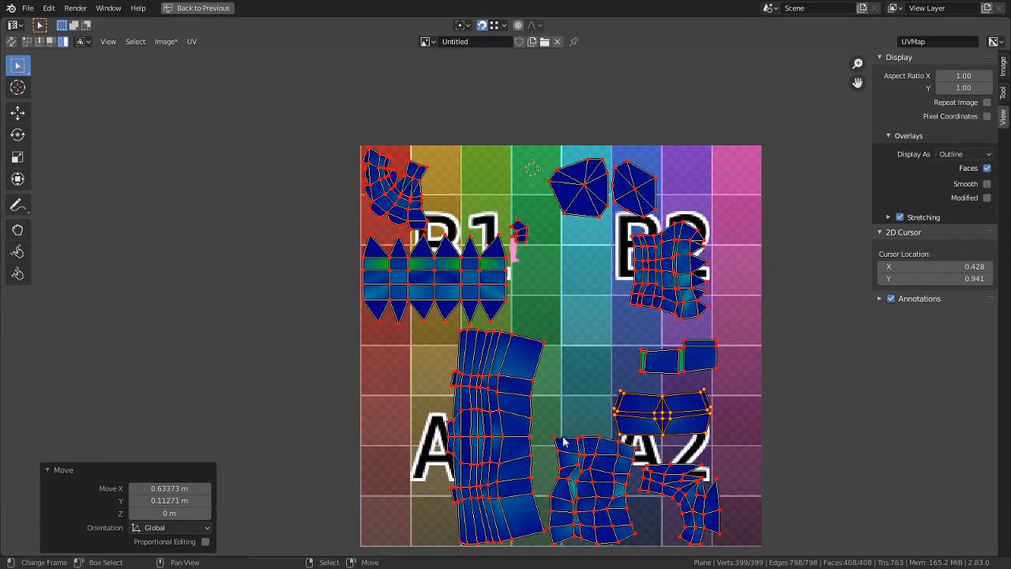
pyautogui.click(478, 357)
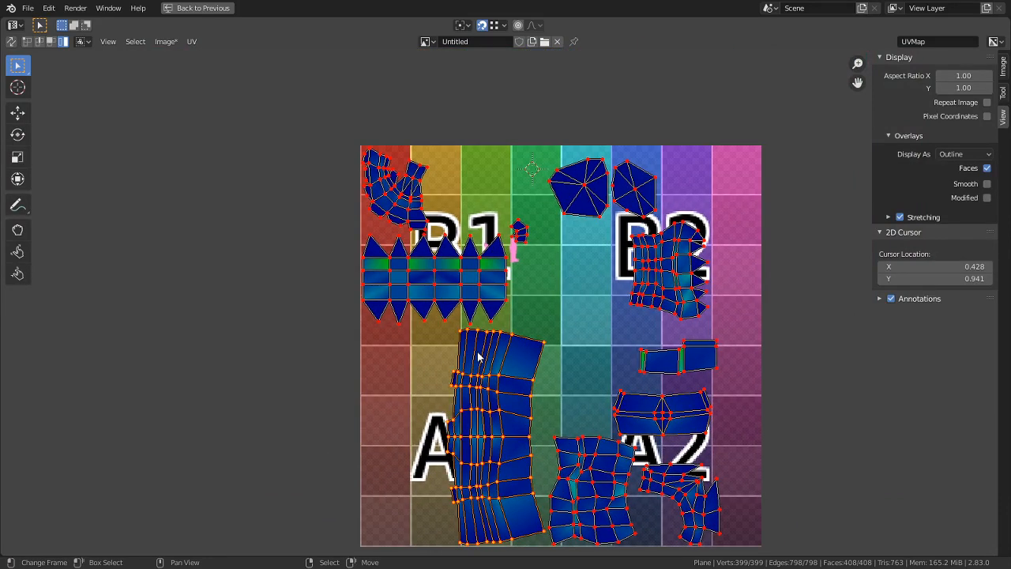
pyautogui.write('r09')
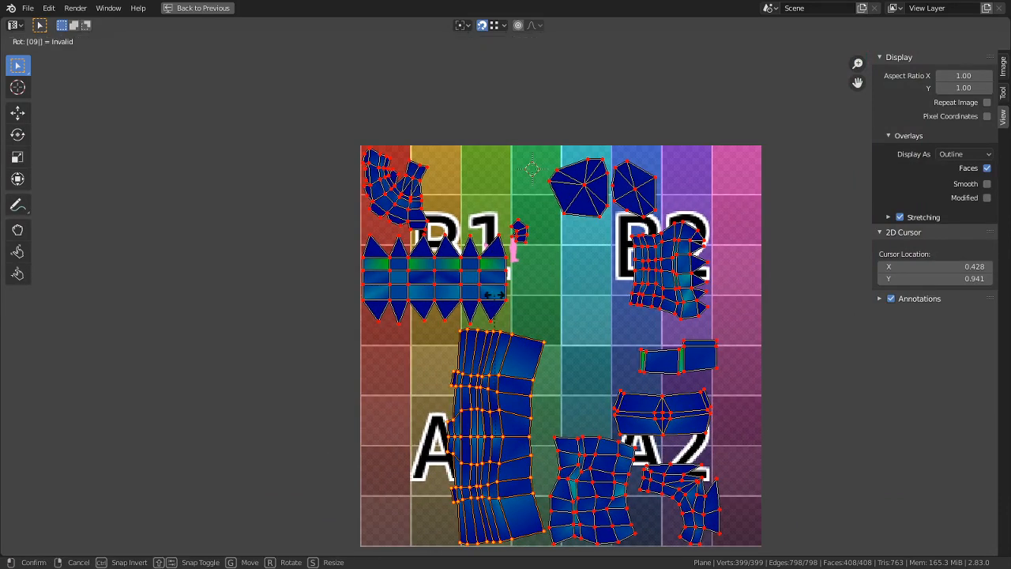
pyautogui.press('Escape')
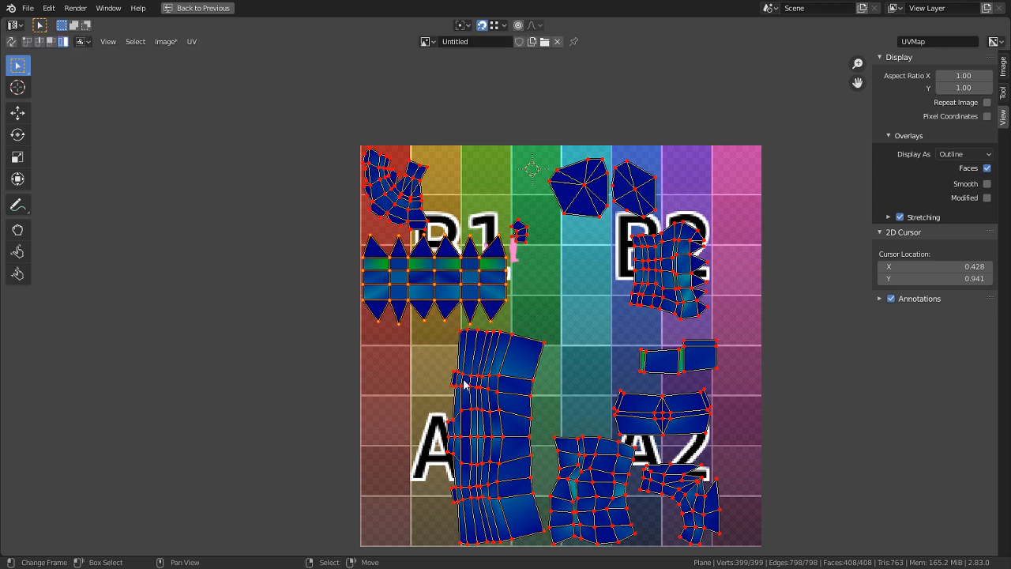
pyautogui.write('r90')
pyautogui.press('Return')
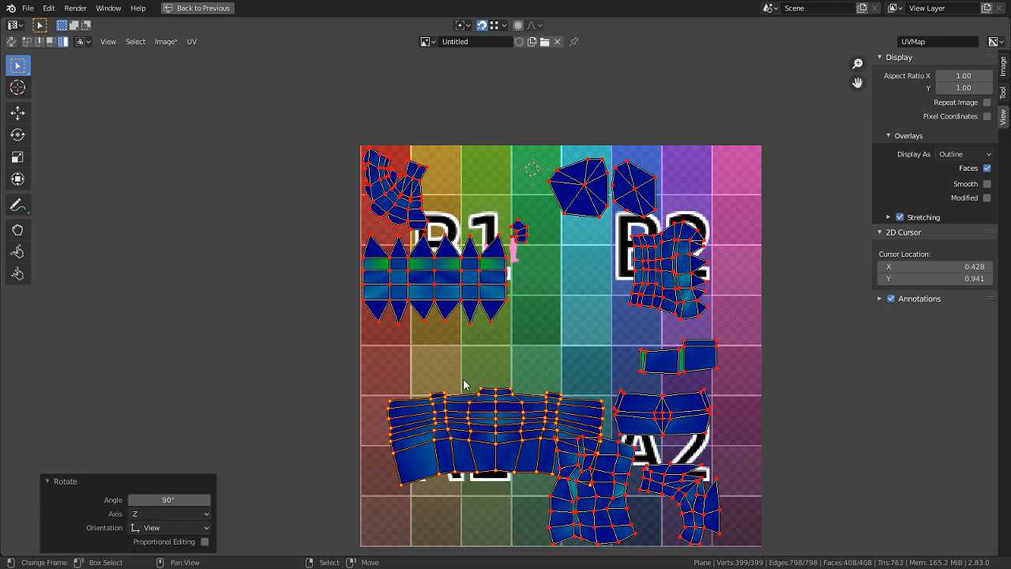
# - Turn off snapping and move the large pleated island into the UV tile's lower-left corner
pyautogui.press('g')
pyautogui.press('Escape')
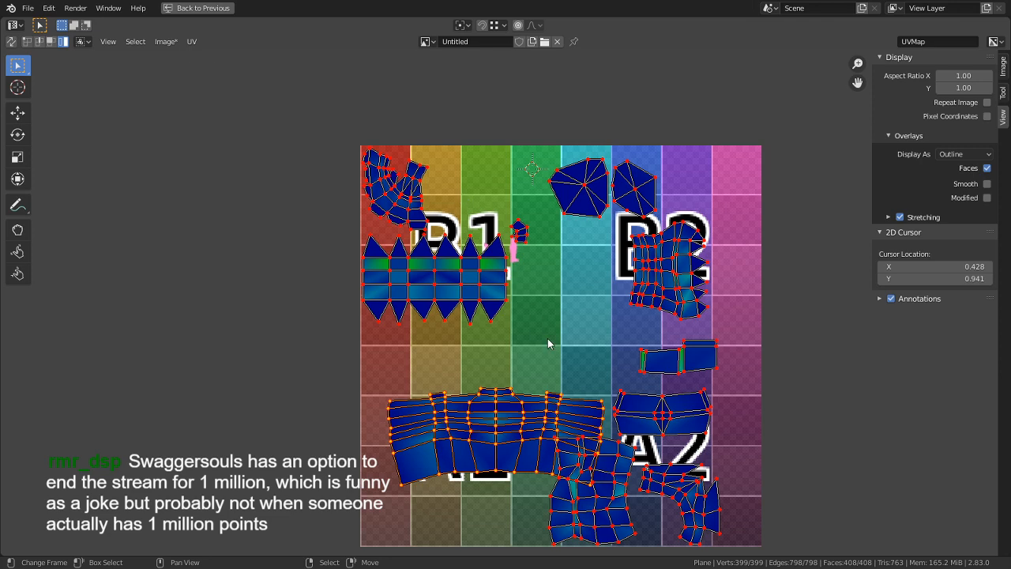
pyautogui.press('g')
pyautogui.click(346, 507)
# - Move the hooked island with the pointed flap from the lower-right area to the UV tile's upper-right corner
pyautogui.moveTo(514, 446); pyautogui.dragTo(507, 355, button='middle')
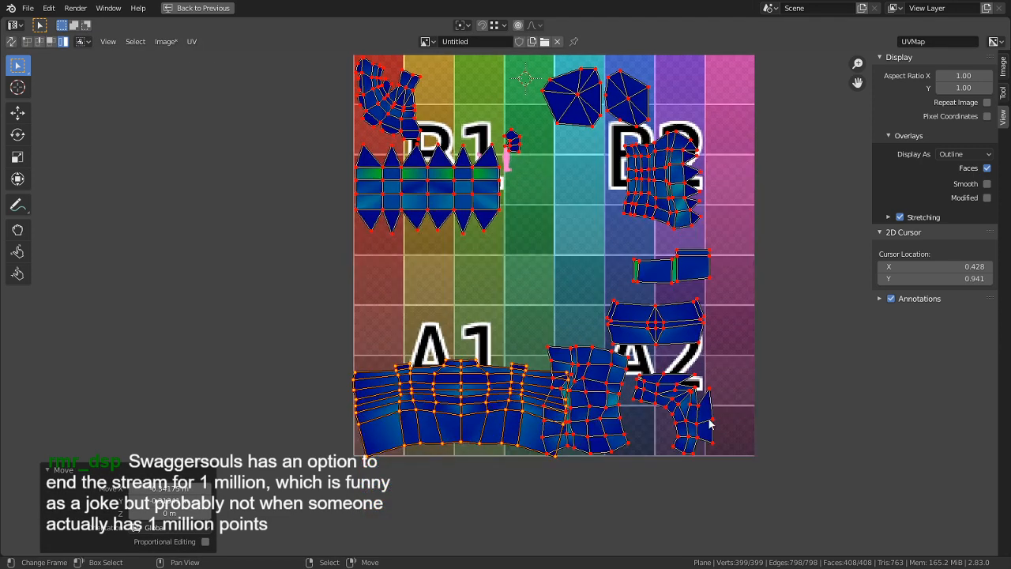
pyautogui.press('c')
pyautogui.moveTo(690, 423); pyautogui.dragTo(711, 423)
pyautogui.press('Escape')
pyautogui.press('g')
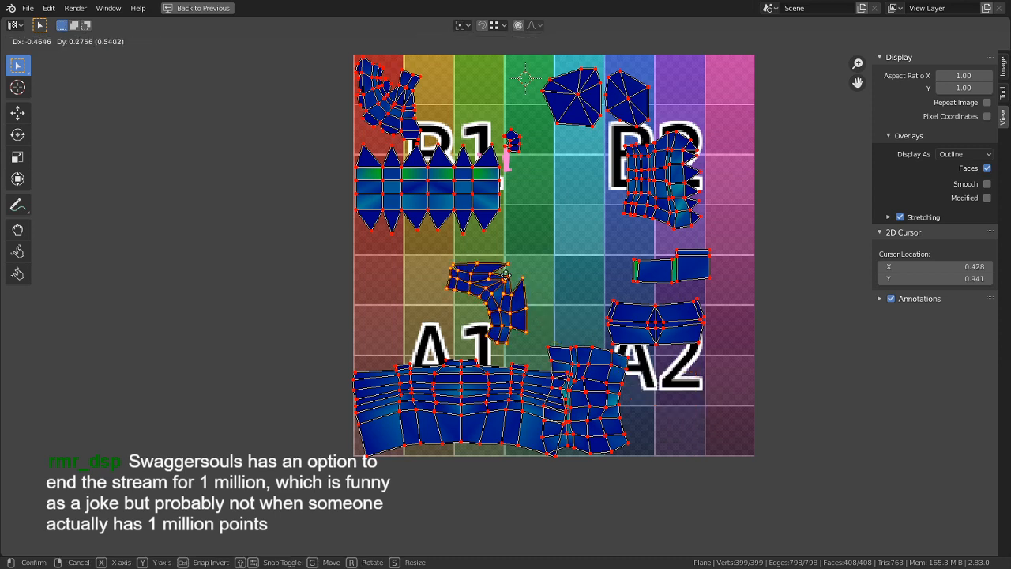
pyautogui.click(770, 542)
# - Move the jagged-edged island from beneath B2 to the tile's left edge, just above the large pleated island
pyautogui.moveTo(589, 124); pyautogui.dragTo(558, 268, button='middle')
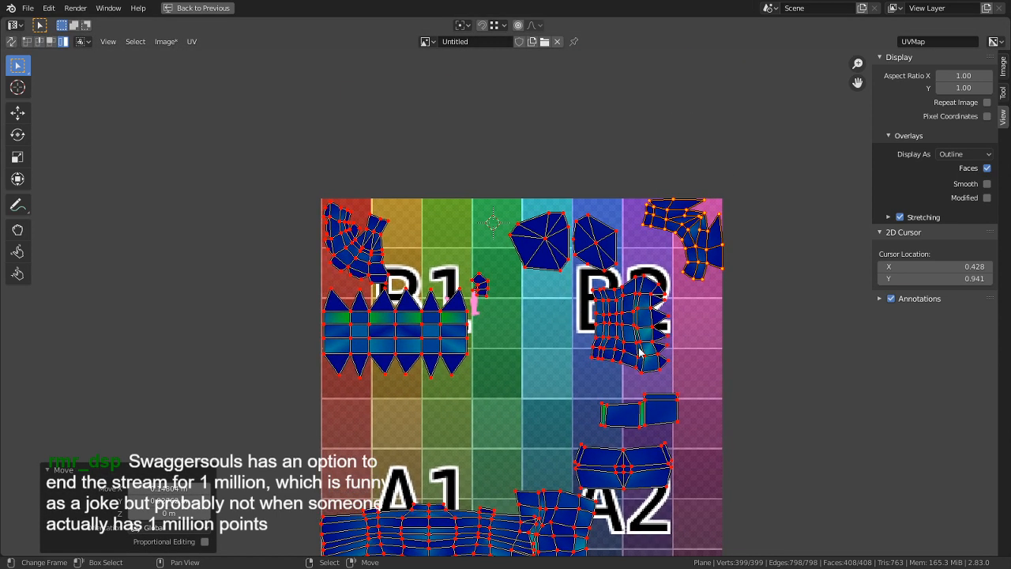
pyautogui.press('l')
pyautogui.press('g')
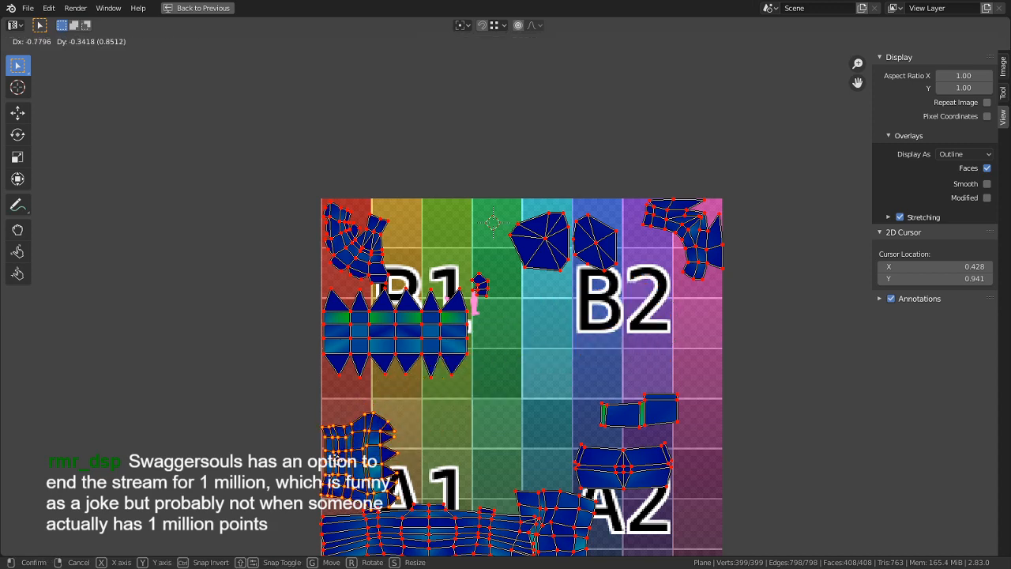
pyautogui.click(325, 444)
pyautogui.scroll(1, 344, 448)
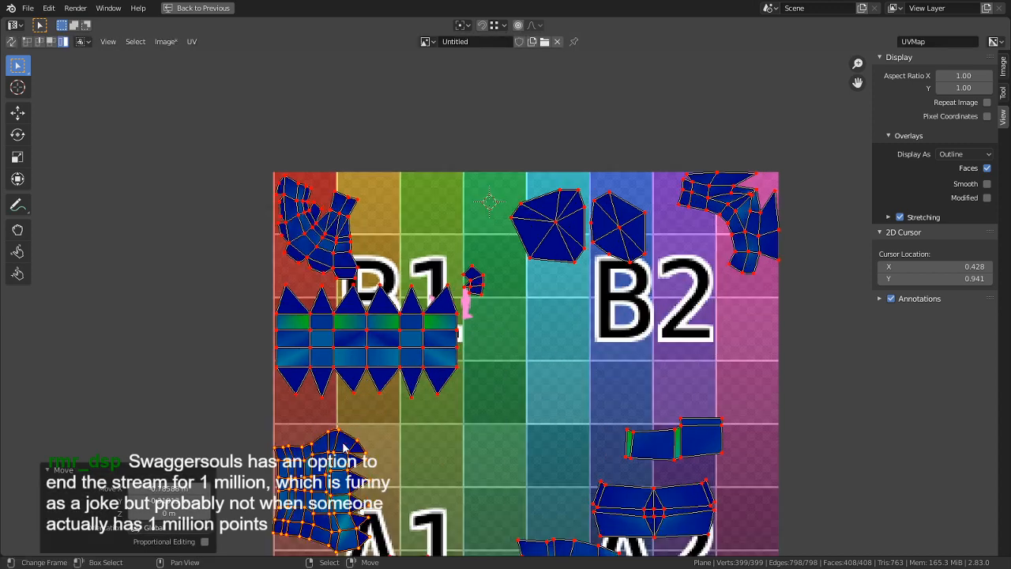
pyautogui.press('c')
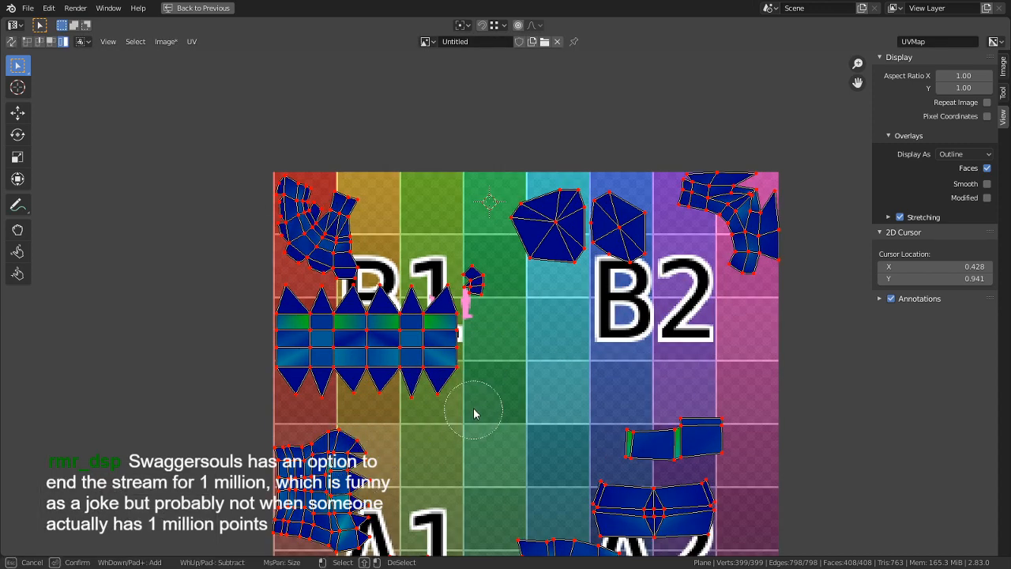
pyautogui.rightClick(439, 391)
pyautogui.press('g')
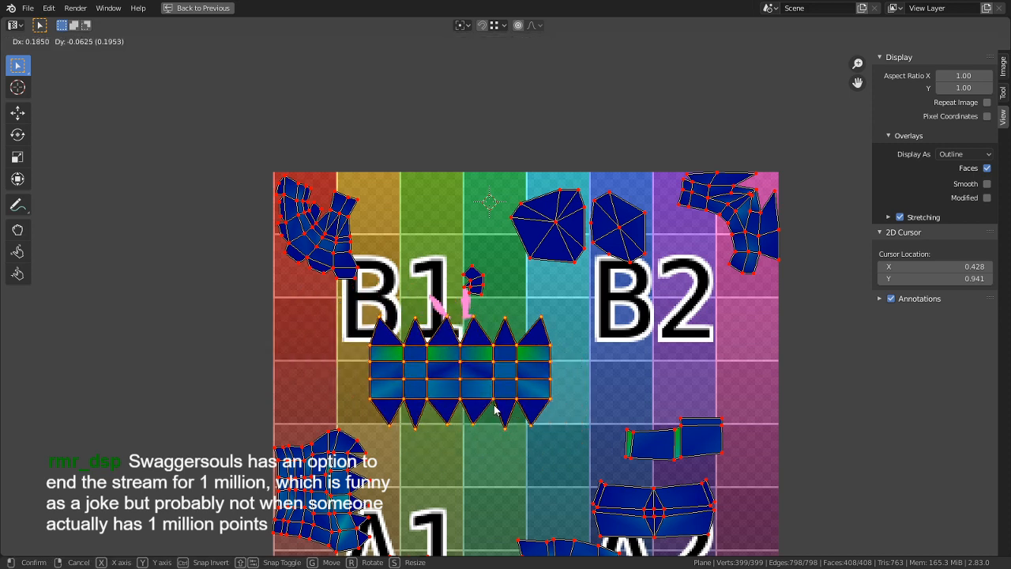
pyautogui.rightClick(486, 397)
# - Move the stacked fan-shaped island down beside the jagged-edged island, above the large pleated island
pyautogui.press('c')
pyautogui.middleClick(435, 368)
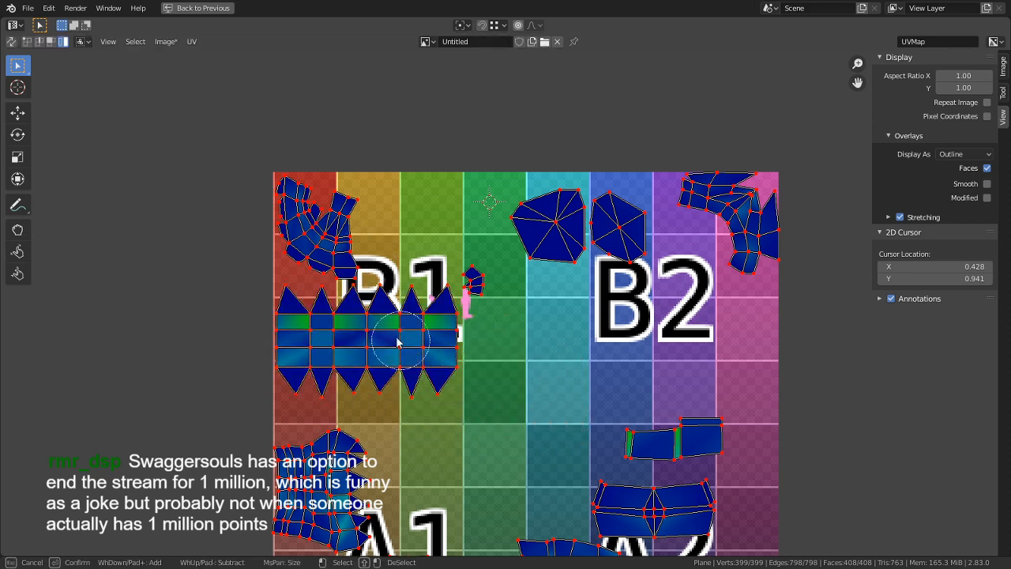
pyautogui.rightClick(345, 235)
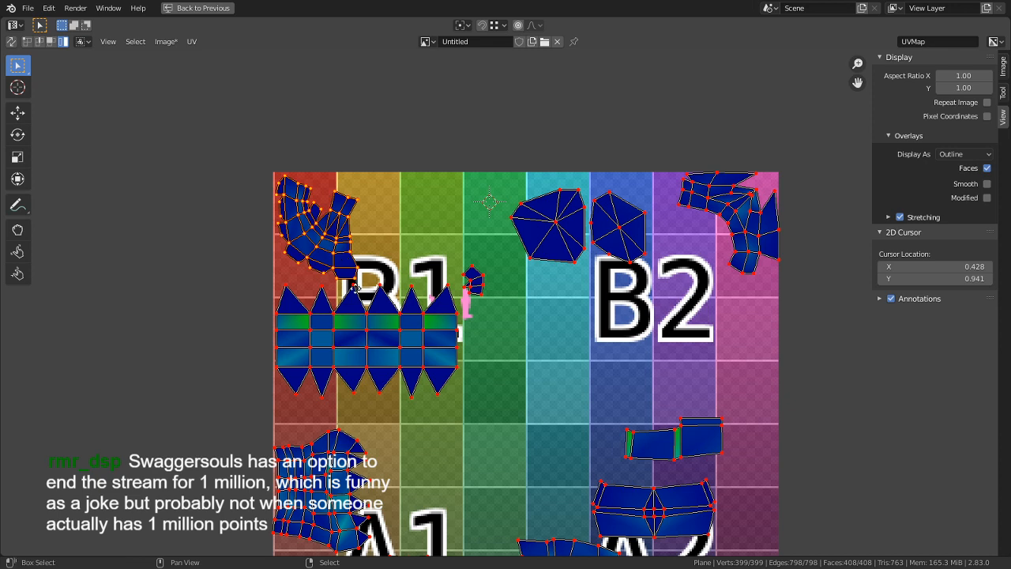
pyautogui.moveTo(361, 310); pyautogui.dragTo(318, 195, button='middle')
pyautogui.press('g')
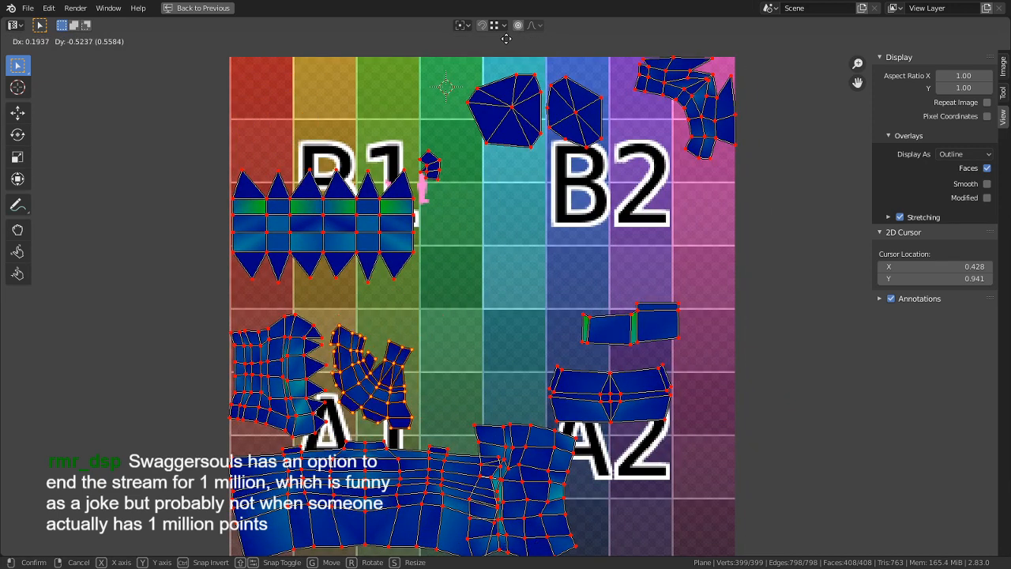
pyautogui.click(510, 43)
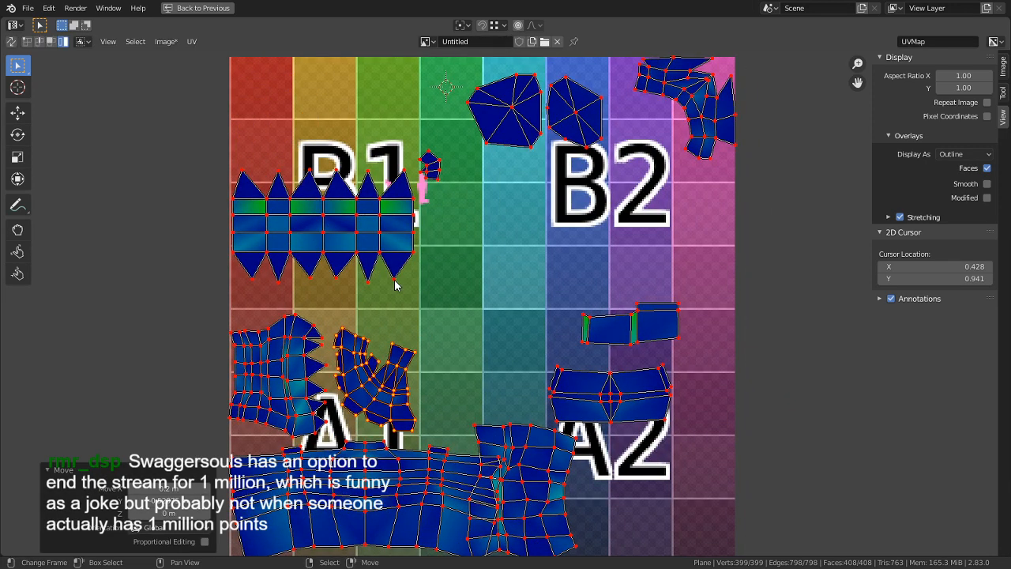
# - Move the spiked strip island down against the tile's left edge, just above the jagged and fan-shaped islands
pyautogui.press('c')
pyautogui.press('Escape')
pyautogui.press('g')
pyautogui.click(440, 222)
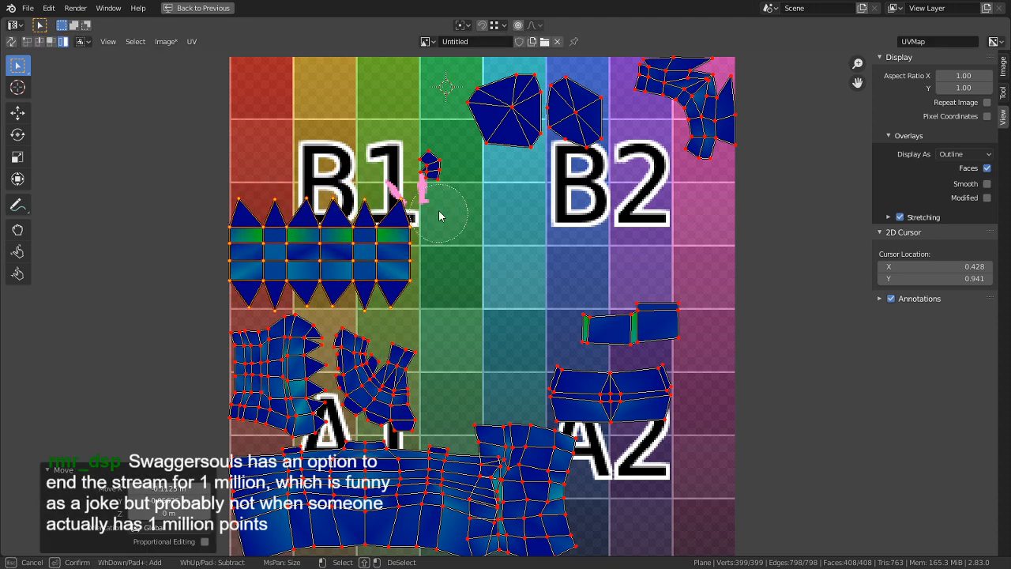
# - Move the tiny curved island down to the free space beside the fan-shaped island
pyautogui.click(431, 164)
pyautogui.press('g')
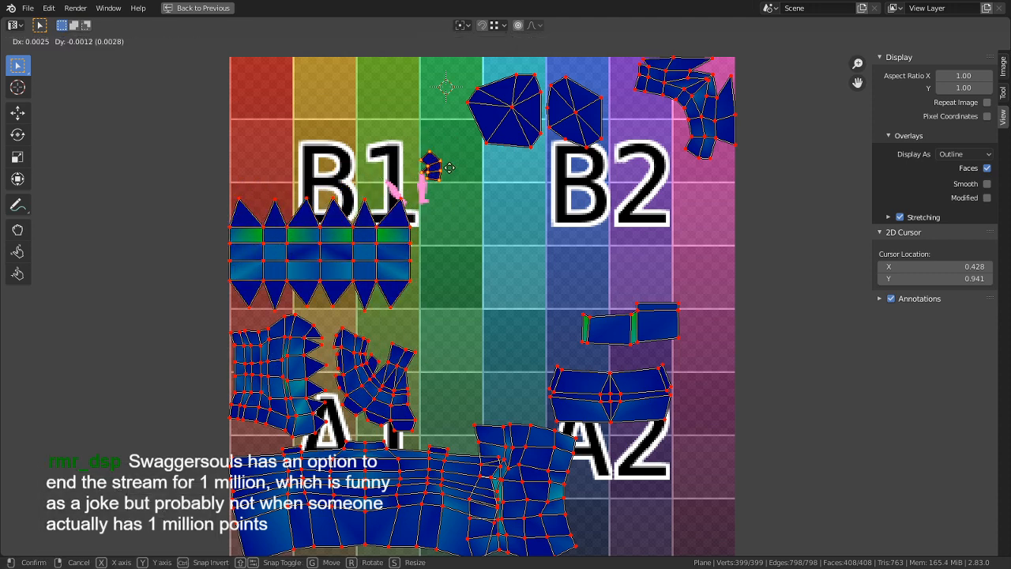
pyautogui.click(448, 395)
# - Move the irregular gridded island off the large pleated island, up beside the fan-shaped island
pyautogui.press('c')
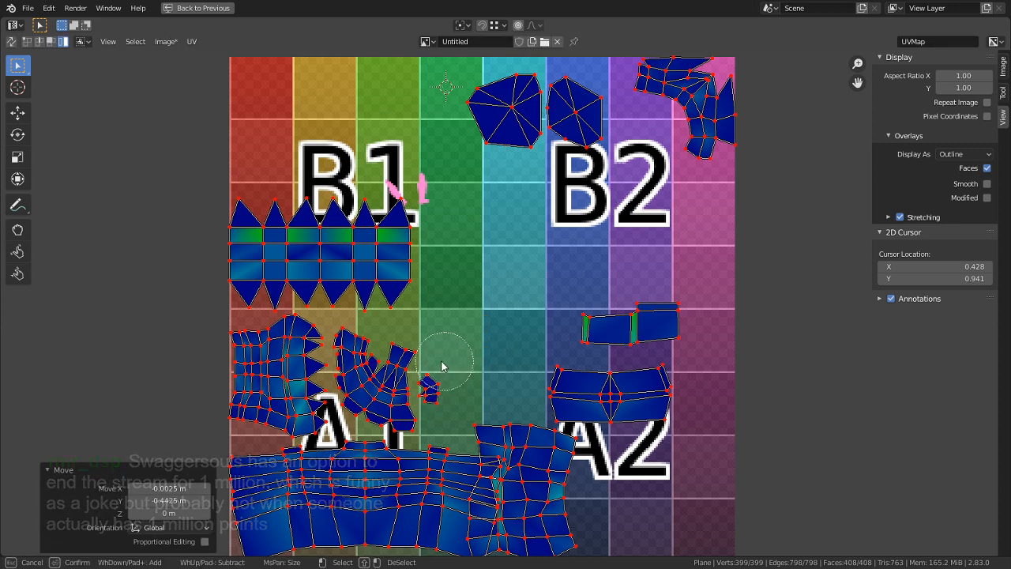
pyautogui.click(579, 500)
pyautogui.rightClick(580, 499)
pyautogui.press('g')
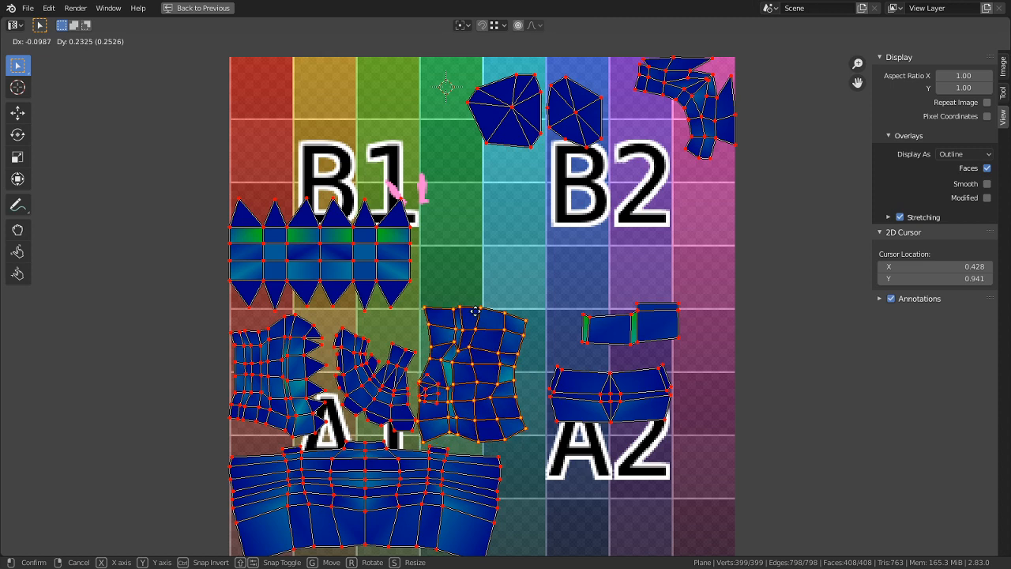
pyautogui.click(476, 313)
# - Move the tiny curved island -0.09375 m in X and 0.12375 m in Y into the gap above the fan-shaped island
pyautogui.click(440, 391)
pyautogui.press('g')
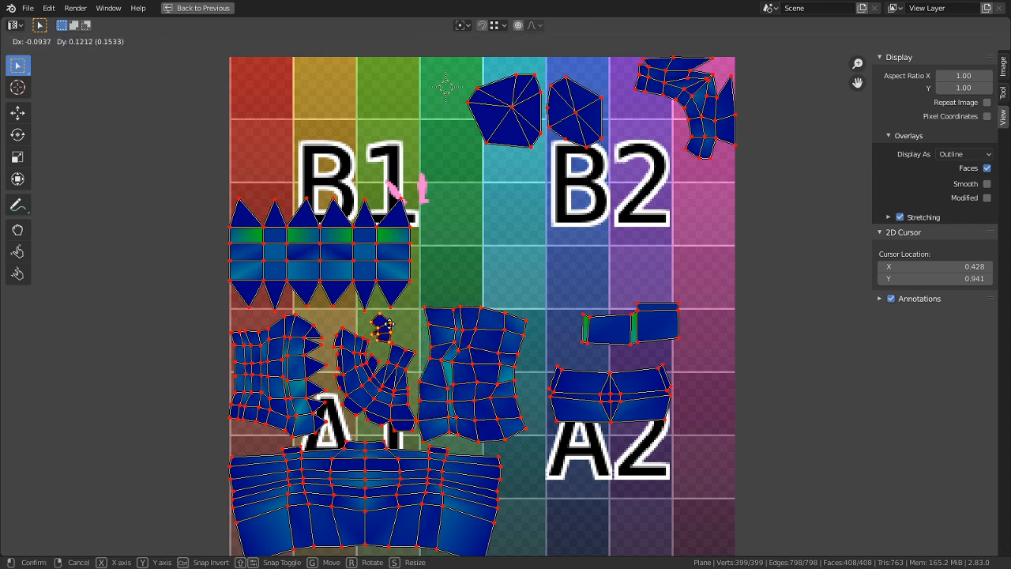
pyautogui.click(390, 318)
# - Move the two-winged island from above A2 to beside the spiked strip, directly above the irregular gridded island
pyautogui.press('c')
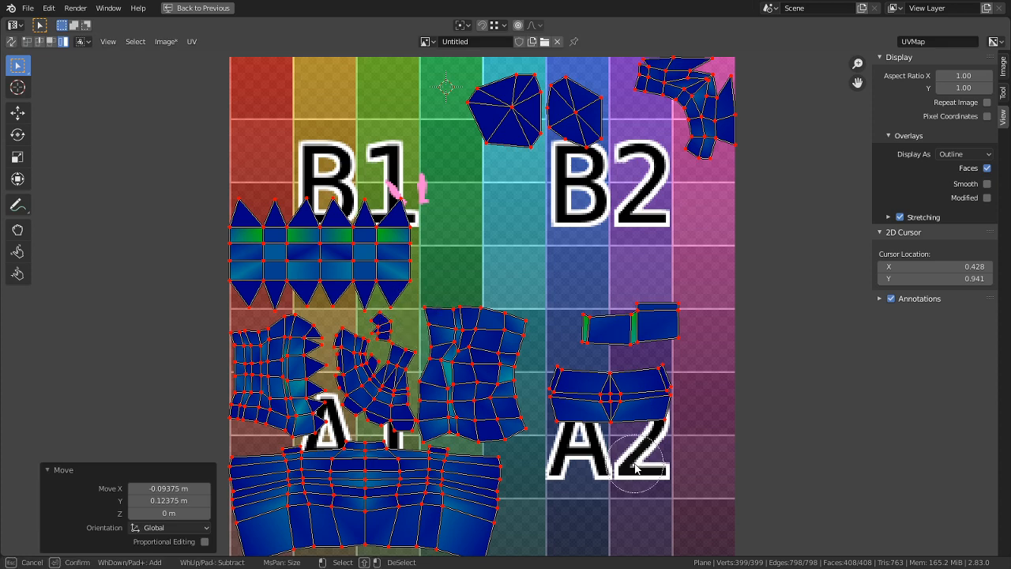
pyautogui.click(648, 426)
pyautogui.rightClick(644, 420)
pyautogui.press('g')
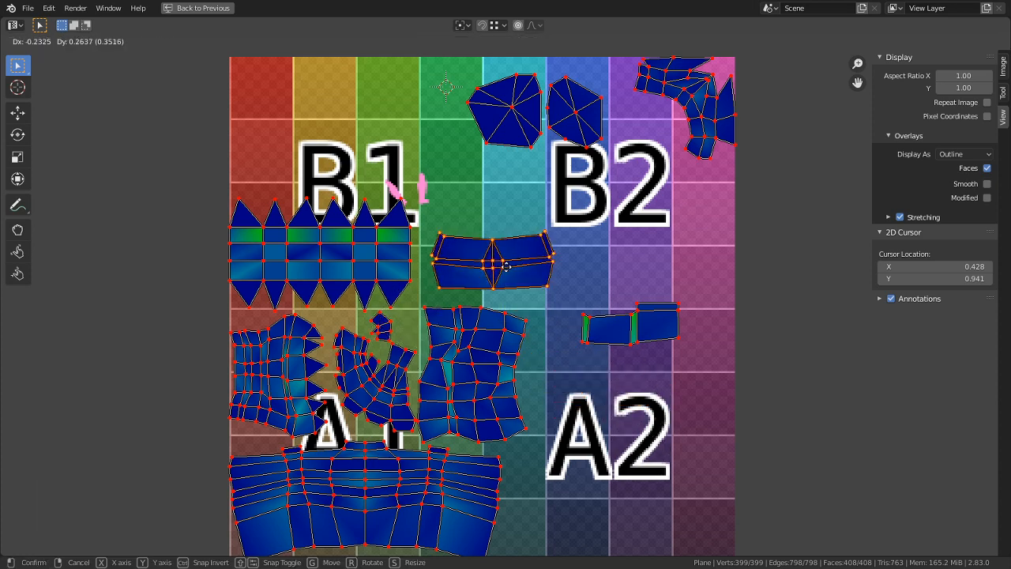
pyautogui.click(491, 275)
# - Move the pouch island with the two large panels to directly above the two-winged island
pyautogui.press('c')
pyautogui.moveTo(645, 297); pyautogui.dragTo(659, 329)
pyautogui.rightClick(737, 299)
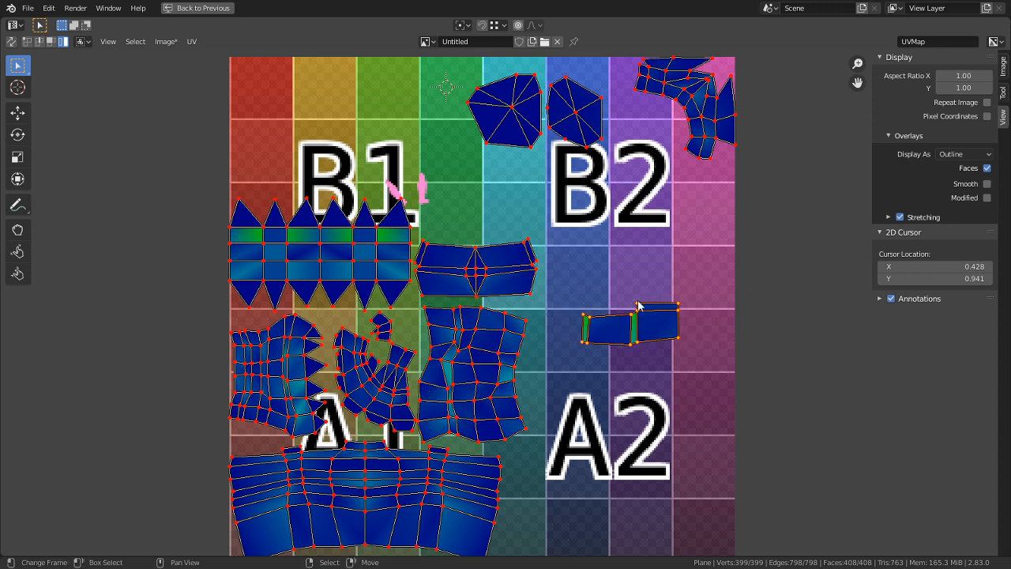
pyautogui.press('g')
pyautogui.click(463, 182)
# - Move the larger polygonal cap island 0.08 m in X and -0.7975 m in Y, beside the large pleated island
pyautogui.press('c')
pyautogui.rightClick(559, 215)
pyautogui.moveTo(640, 222); pyautogui.dragTo(621, 286, button='middle')
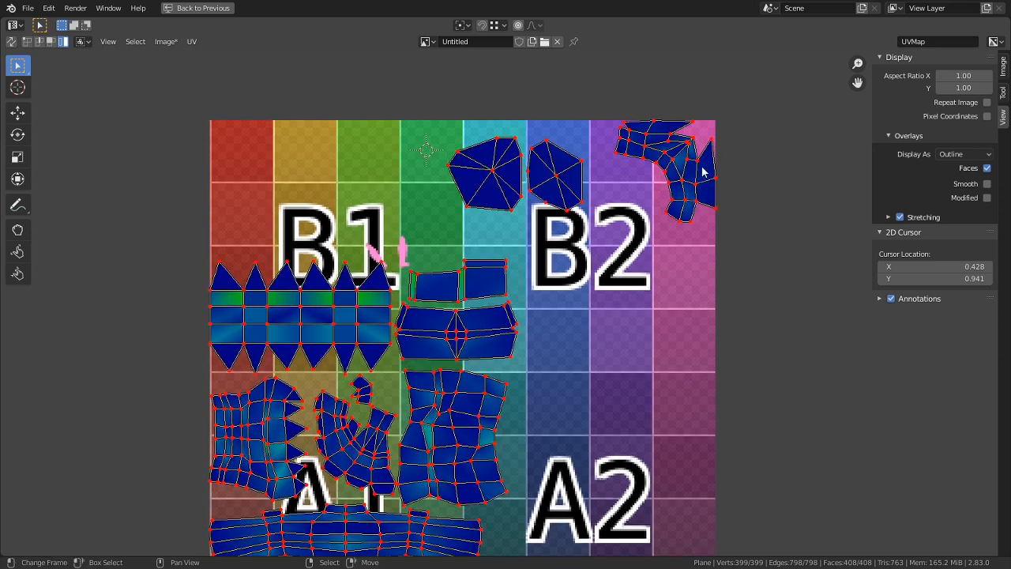
pyautogui.press('c')
pyautogui.click(467, 174)
pyautogui.rightClick(467, 174)
pyautogui.moveTo(481, 187); pyautogui.dragTo(480, 123, button='middle')
pyautogui.press('g')
pyautogui.click(519, 521)
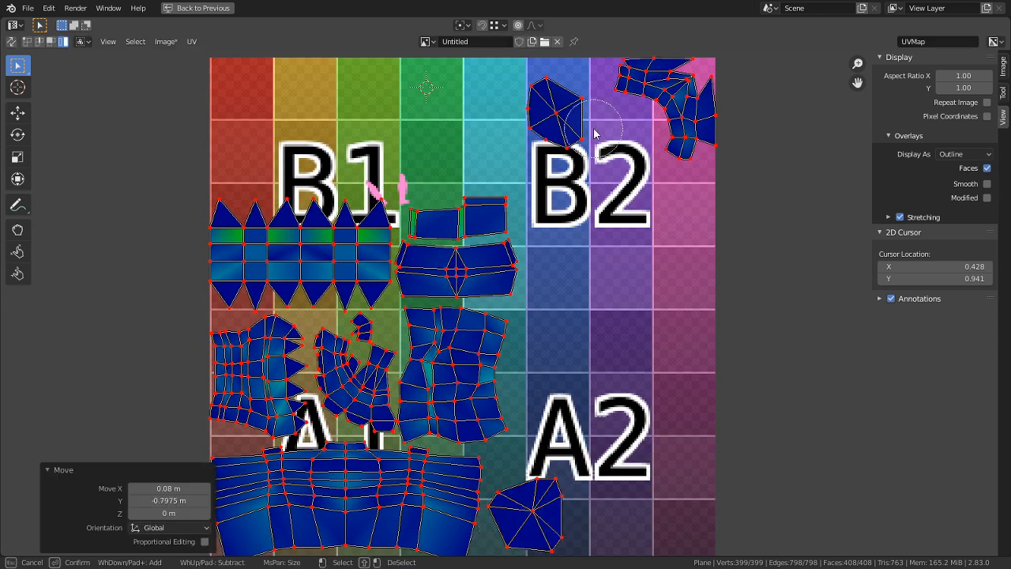
# - Move the smaller polygonal cap island down beside the irregular gridded island, above the larger cap
pyautogui.click(579, 123)
pyautogui.press('g')
pyautogui.click(563, 401)
pyautogui.press('c')
pyautogui.middleClick(555, 406)
pyautogui.rightClick(551, 409)
# - Move the hooked island from the tile's upper-right corner to beside the two-panel pouch and two-winged islands
pyautogui.press('c')
pyautogui.rightClick(663, 107)
pyautogui.press('g')
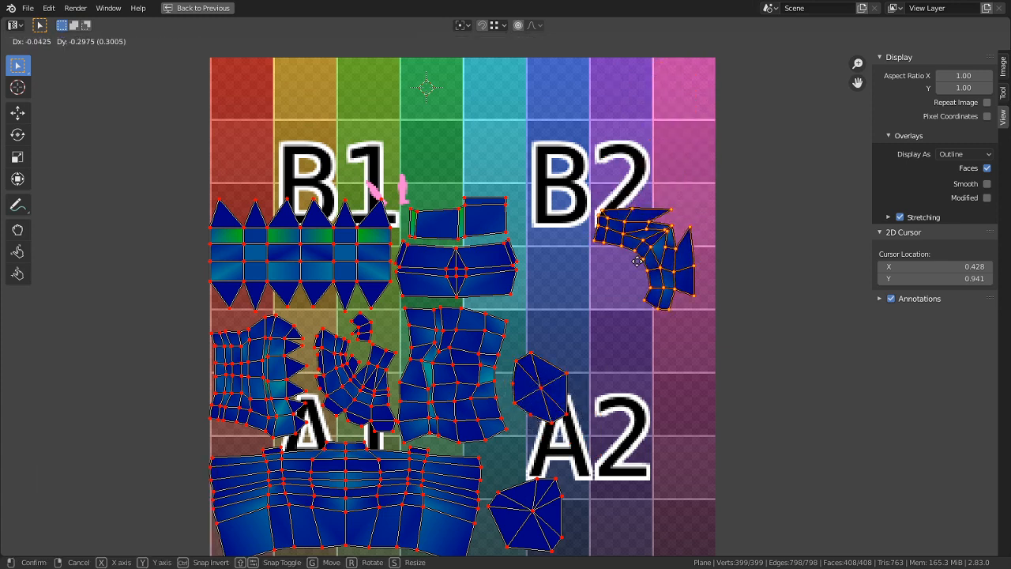
pyautogui.click(559, 243)
pyautogui.scroll(-1, 494, 291)
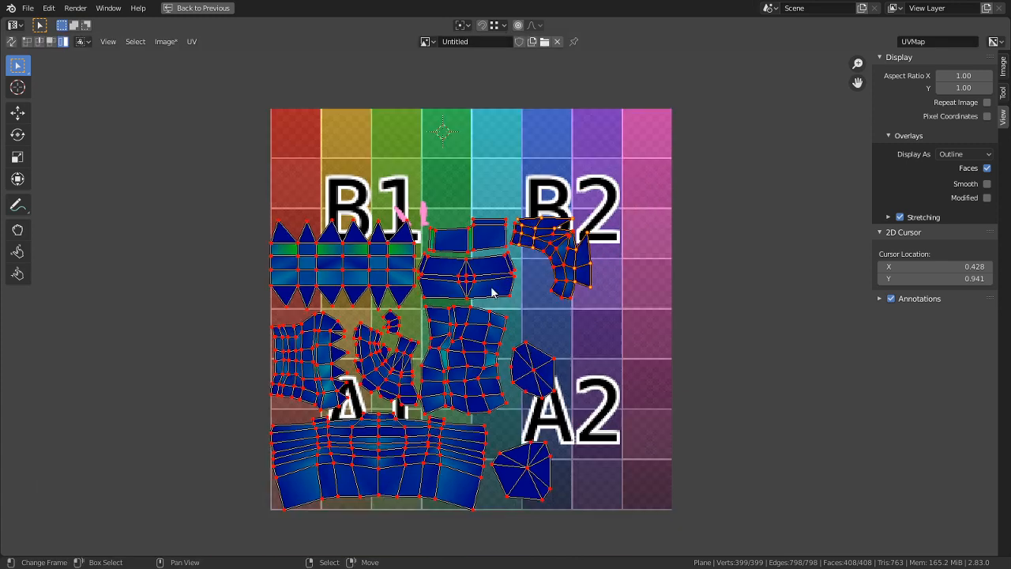
# - Place the 2D cursor at X 0, Y 0 and make it the pivot point
pyautogui.click(949, 266)
pyautogui.write('0')
pyautogui.press('Return')
pyautogui.click(952, 279)
pyautogui.press('Return')
pyautogui.click(464, 27)
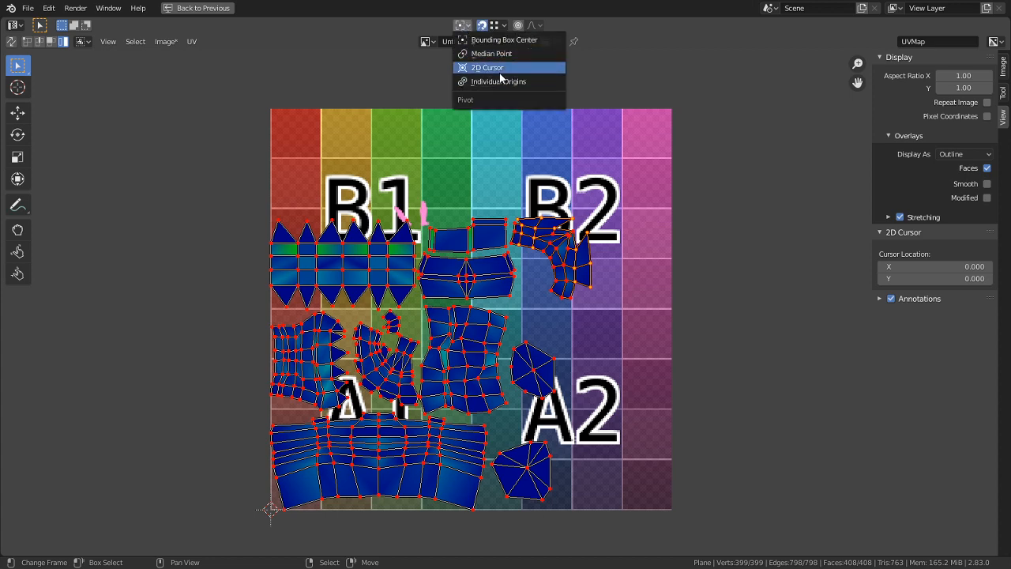
pyautogui.click(499, 72)
# - Scale all the UV islands up by about 1.254 from the tile's origin corner
pyautogui.press('s')
pyautogui.rightClick(492, 248)
pyautogui.press('a')
pyautogui.press('s')
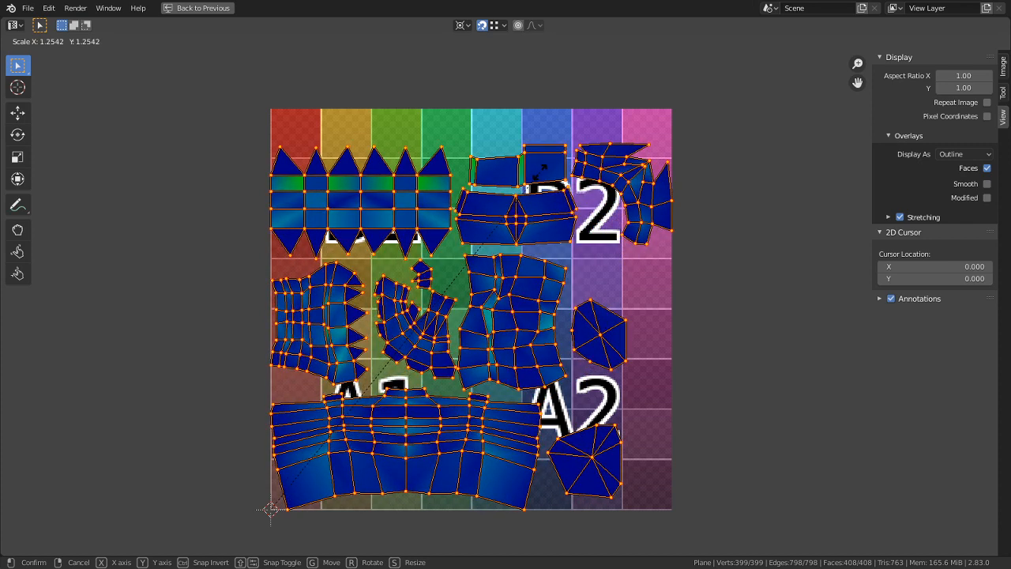
pyautogui.click(542, 170)
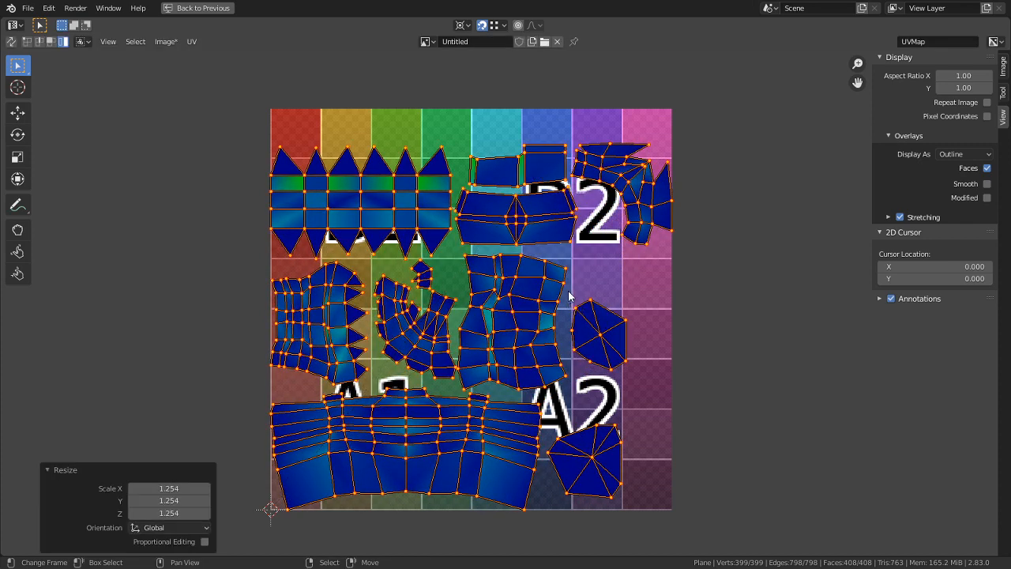
# - Move all the UV islands together by about -0.0417 m in X and 0.0357 m in Y
pyautogui.rightClick(636, 198)
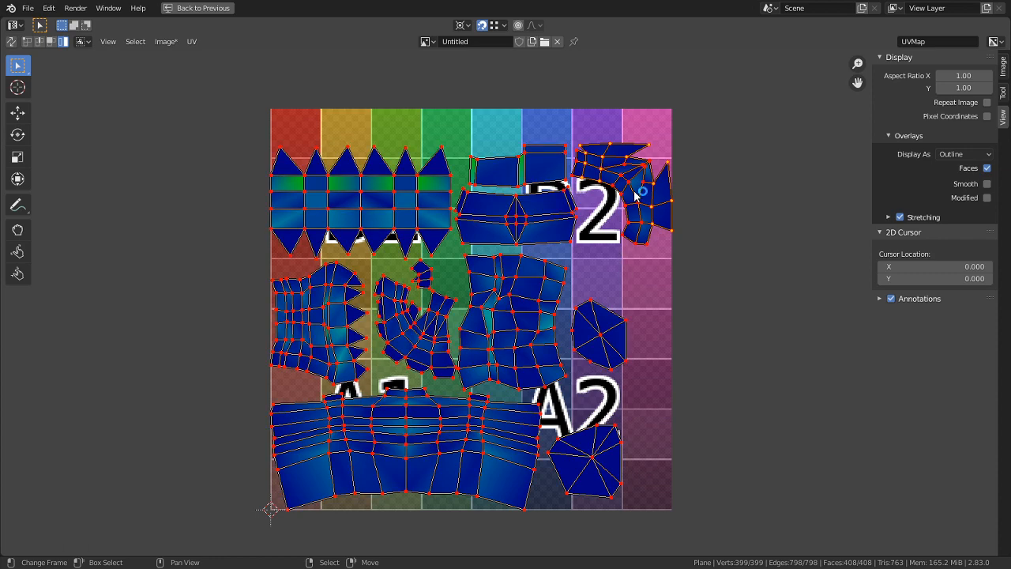
pyautogui.scroll(2, 648, 221)
pyautogui.moveTo(547, 140); pyautogui.dragTo(607, 161, button='middle')
pyautogui.press('a')
pyautogui.press('g')
pyautogui.rightClick(554, 197)
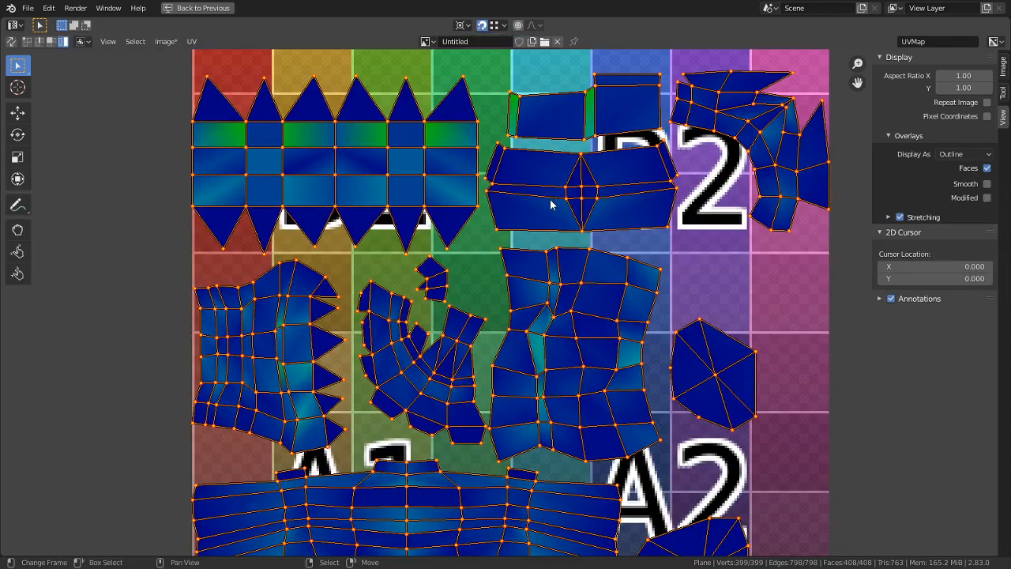
pyautogui.press('Home')
pyautogui.press('g')
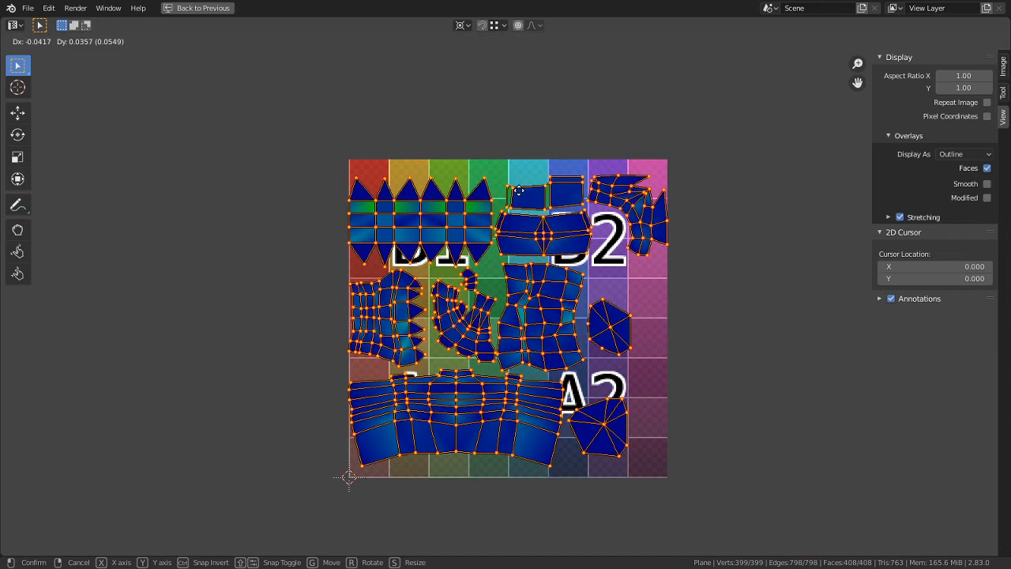
pyautogui.click(521, 196)
# - Move the smaller and larger polygonal cap islands up alongside the irregular gridded island
pyautogui.scroll(2, 615, 340)
pyautogui.moveTo(647, 269); pyautogui.dragTo(568, 233, button='middle')
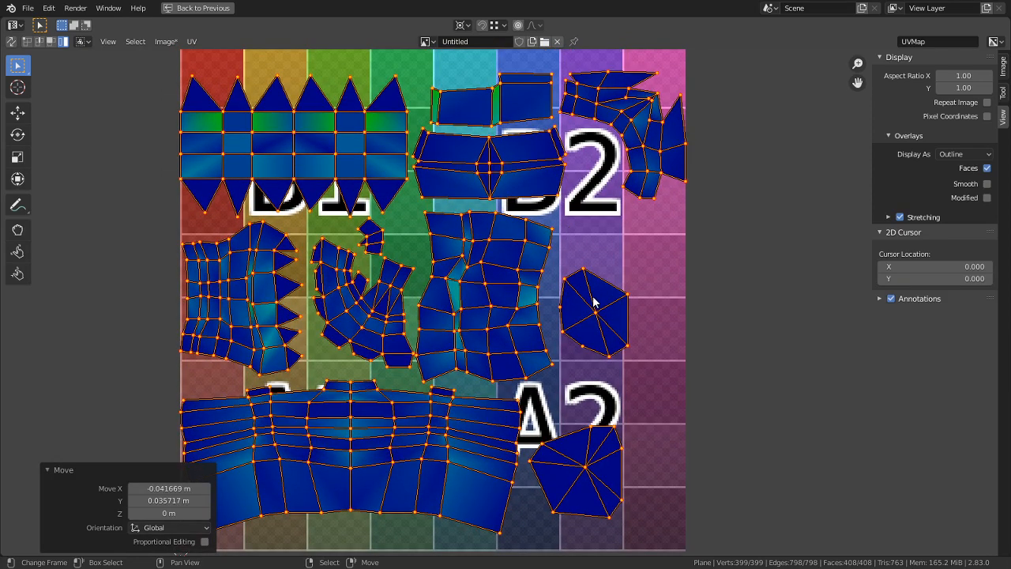
pyautogui.moveTo(600, 274); pyautogui.dragTo(602, 188, button='right')
pyautogui.moveTo(615, 448); pyautogui.dragTo(638, 305, button='right')
# - Rotate the hooked island 90° and move it into the tile's lower-right area, beside the large pleated island
pyautogui.press('c')
pyautogui.click(674, 130)
pyautogui.press('Escape')
pyautogui.write('r90')
pyautogui.press('Escape')
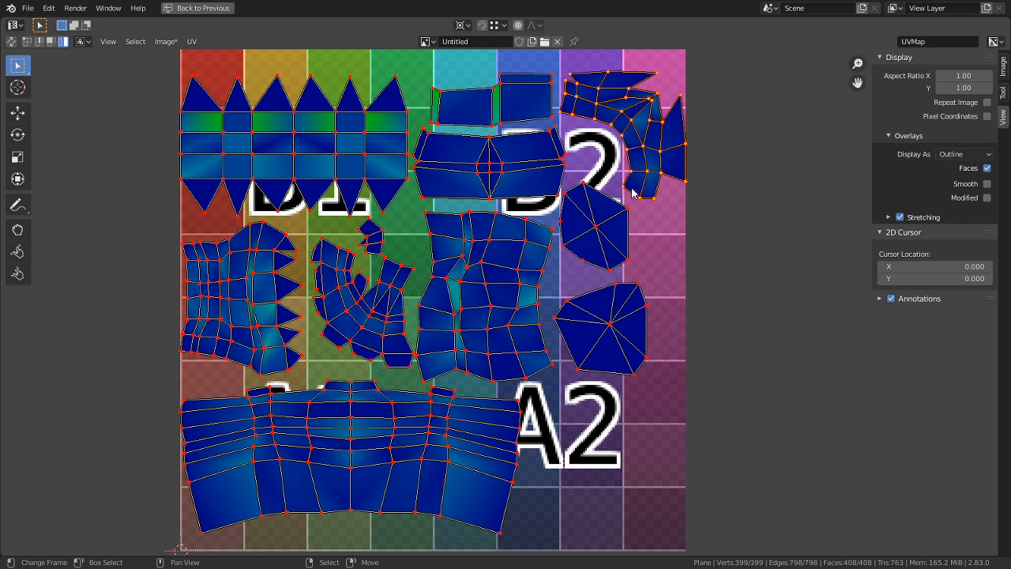
pyautogui.scroll(-2, 620, 177)
pyautogui.moveTo(628, 225); pyautogui.dragTo(431, 423, button='right')
pyautogui.write('r')
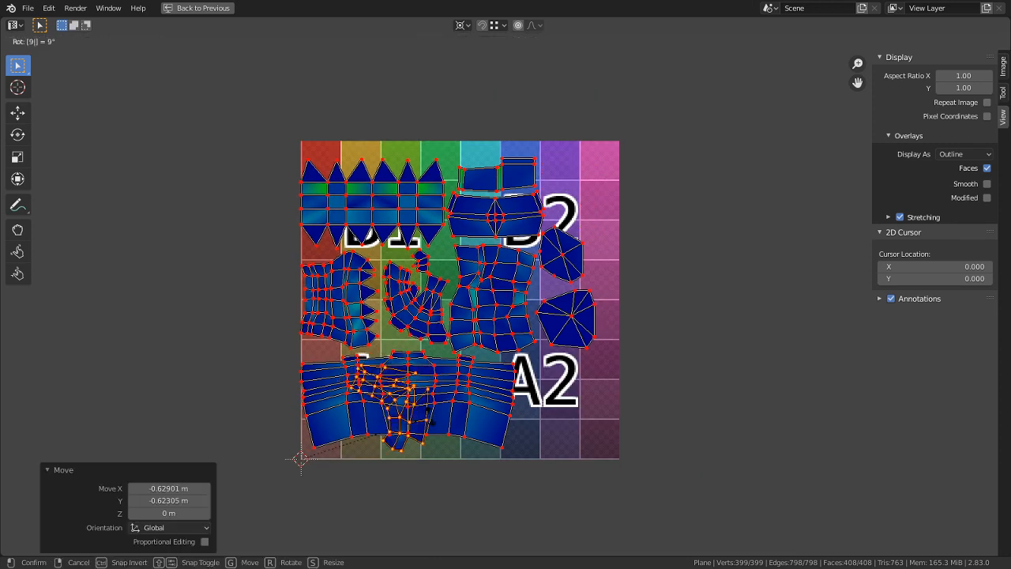
pyautogui.write('90')
pyautogui.press('Return')
pyautogui.press('g')
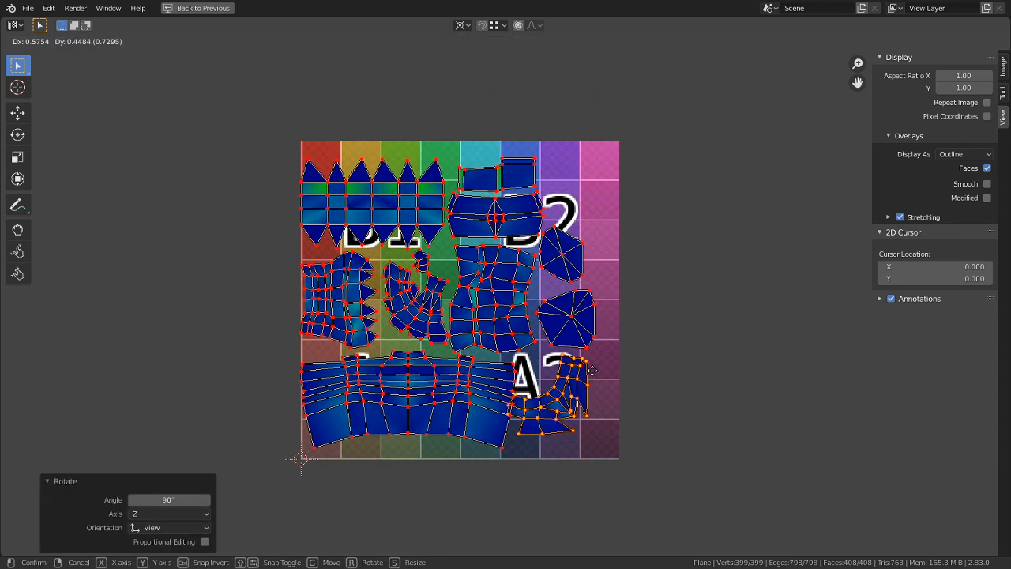
pyautogui.click(598, 390)
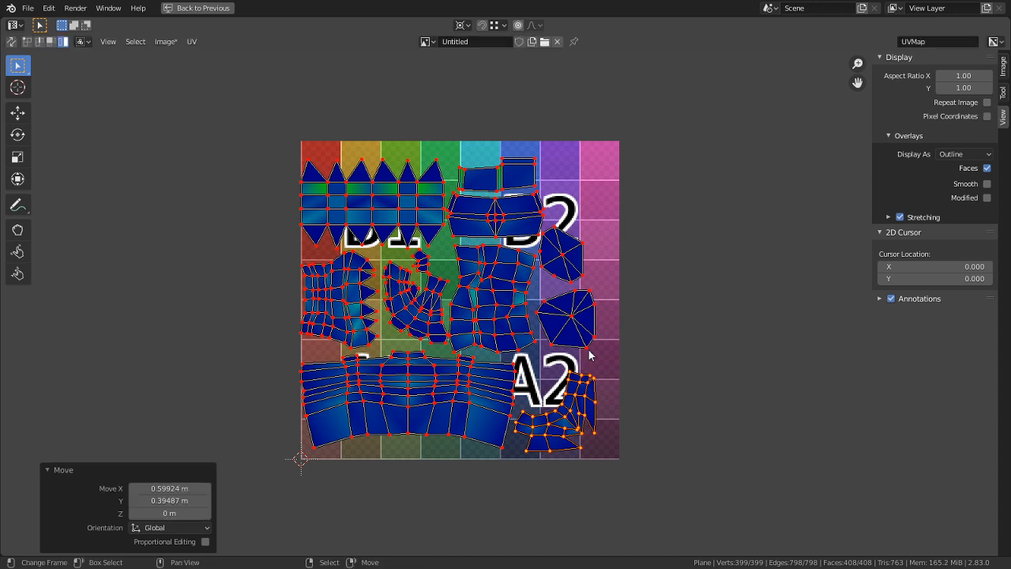
# - Set the pivot to Median Point and rotate the smaller polygonal cap island by about 29°
pyautogui.click(586, 267)
pyautogui.scroll(4, 600, 232)
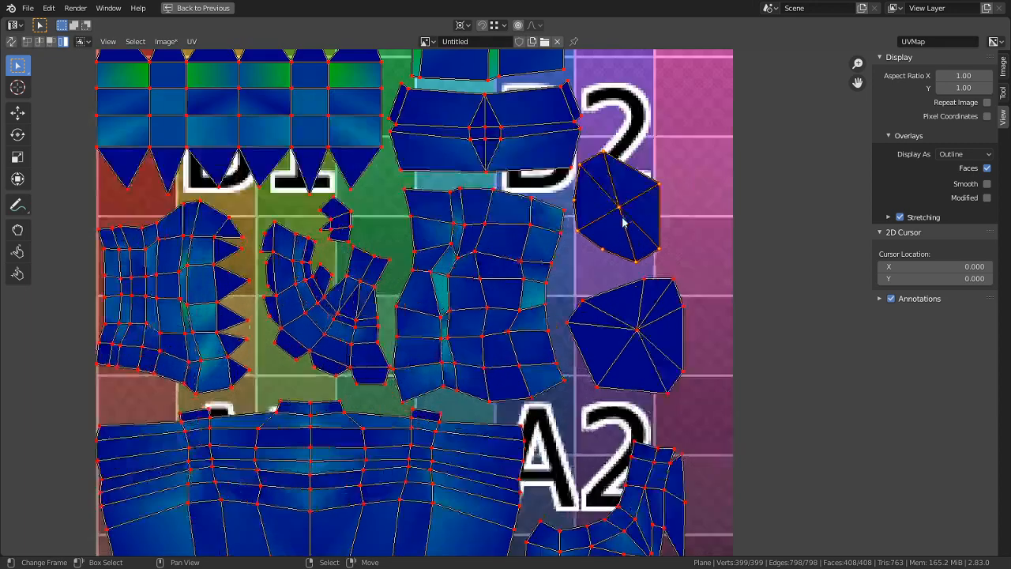
pyautogui.click(648, 214)
pyautogui.press('r')
pyautogui.click(691, 169)
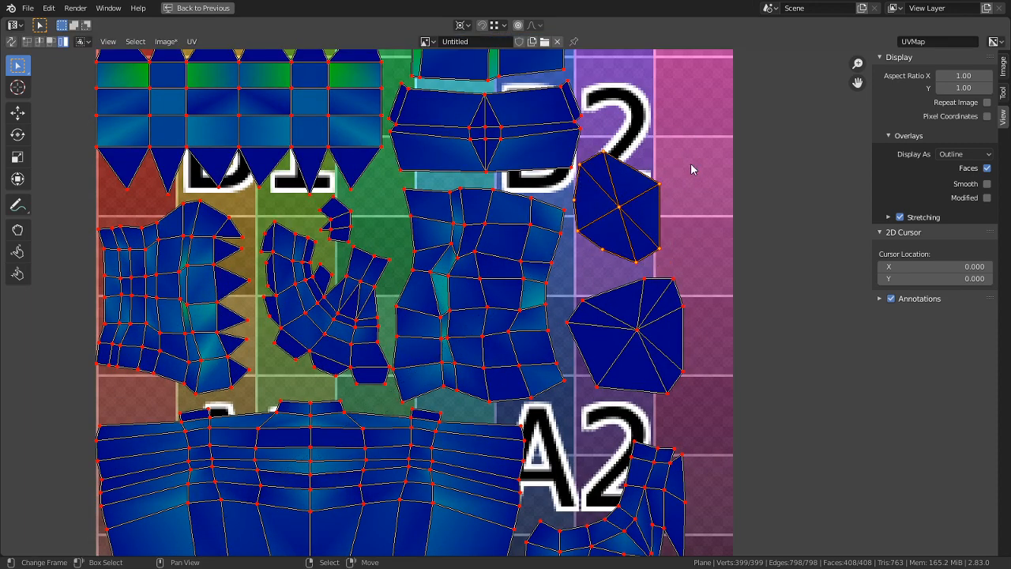
pyautogui.click(463, 25)
pyautogui.click(479, 52)
pyautogui.press('r')
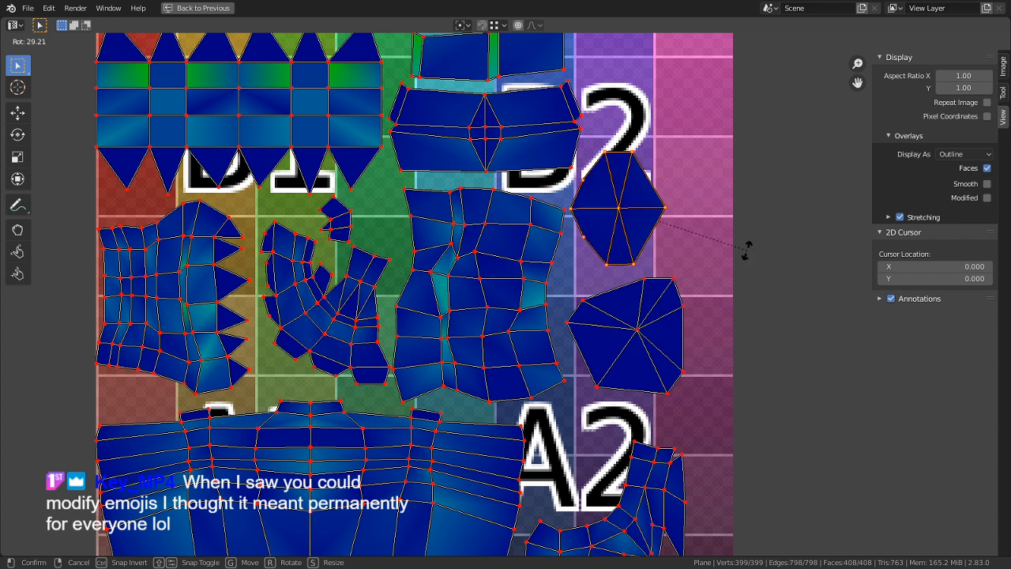
pyautogui.click(729, 268)
# - Move the smaller polygonal cap island down into the gap between the large pleated island and the hooked island
pyautogui.moveTo(693, 251); pyautogui.dragTo(665, 170, button='middle')
pyautogui.press('g')
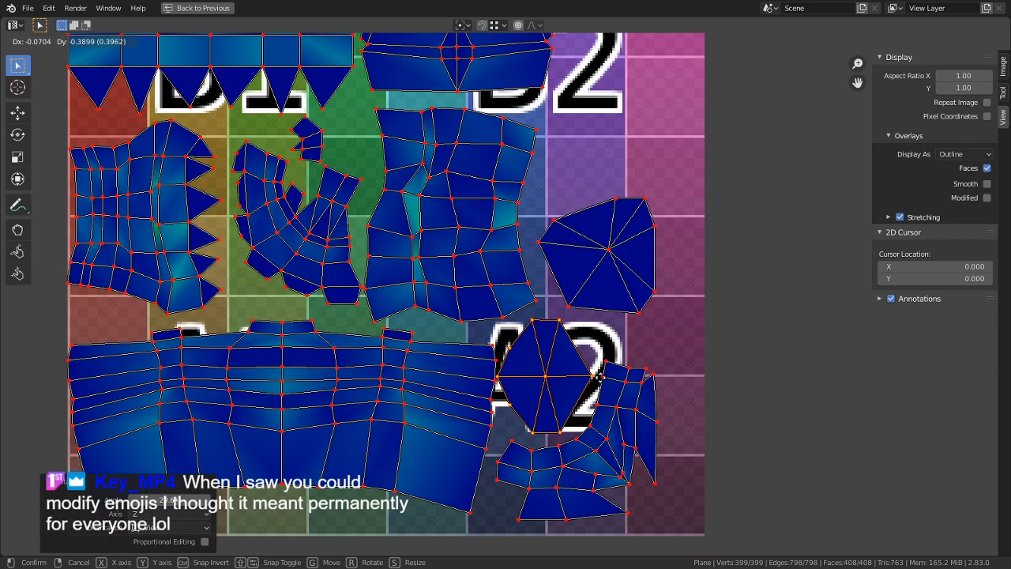
pyautogui.click(609, 380)
pyautogui.moveTo(608, 335); pyautogui.dragTo(593, 362, button='middle')
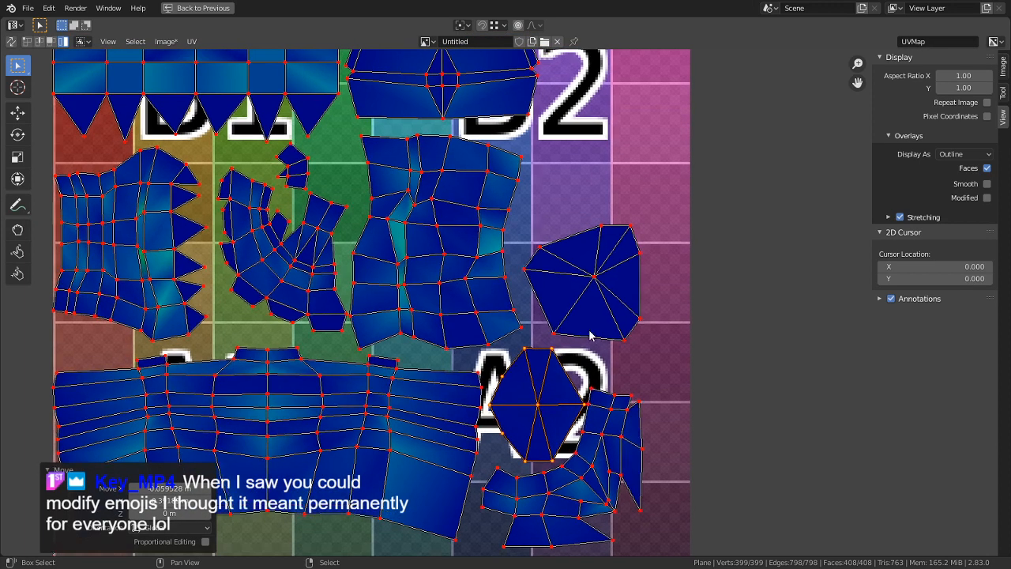
pyautogui.press('g')
pyautogui.click(564, 335)
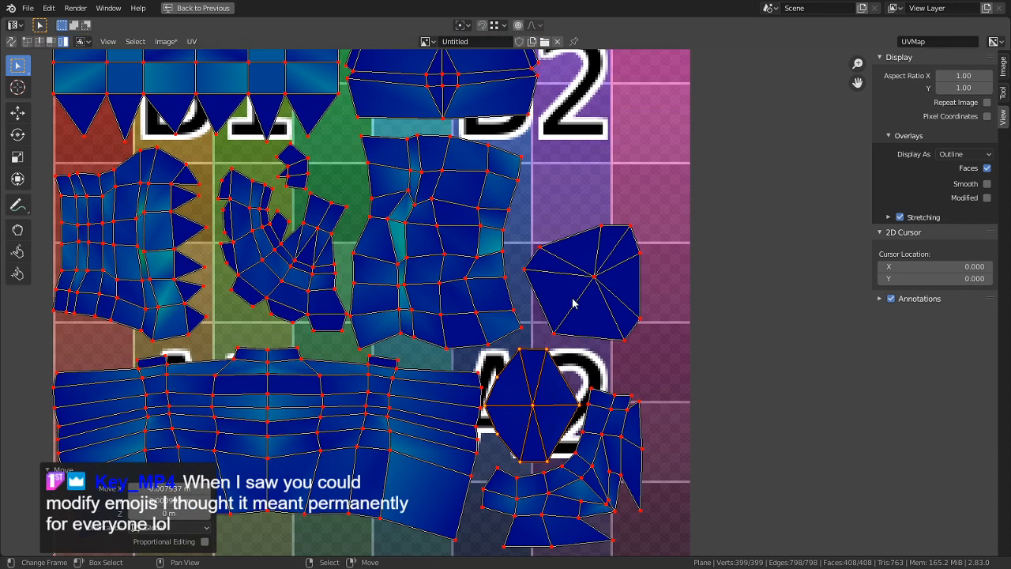
# - Rotate the larger polygonal cap island until it is vertically symmetrical and move it closer to the irregular gridded island
pyautogui.press('c')
pyautogui.moveTo(585, 411)
pyautogui.mouseDown(button='middle')
pyautogui.moveTo(510, 354)
pyautogui.moveTo(547, 389)
pyautogui.mouseUp(button='middle')
pyautogui.rightClick(557, 394)
pyautogui.press('r')
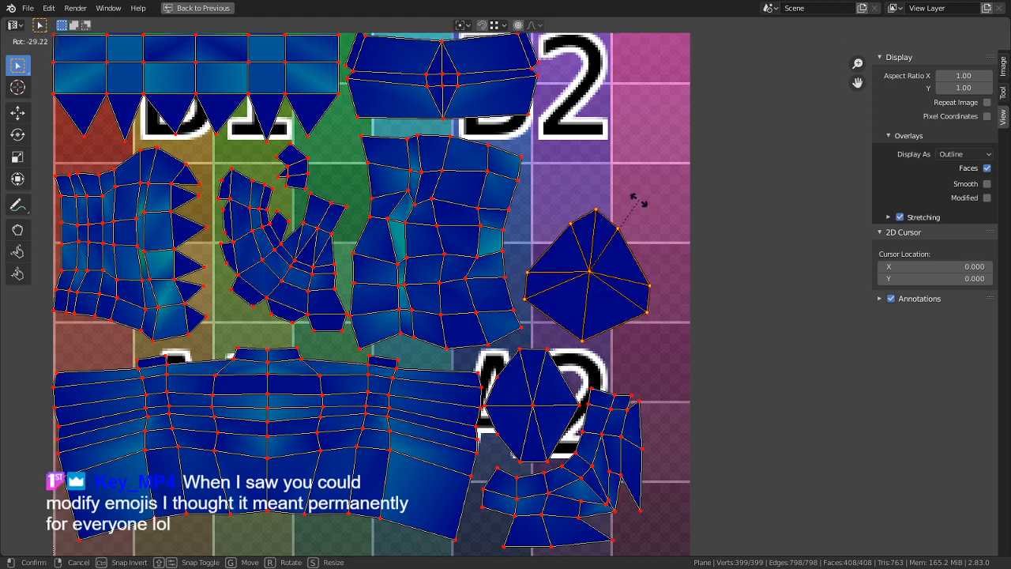
pyautogui.click(571, 161)
pyautogui.press('g')
pyautogui.click(479, 473)
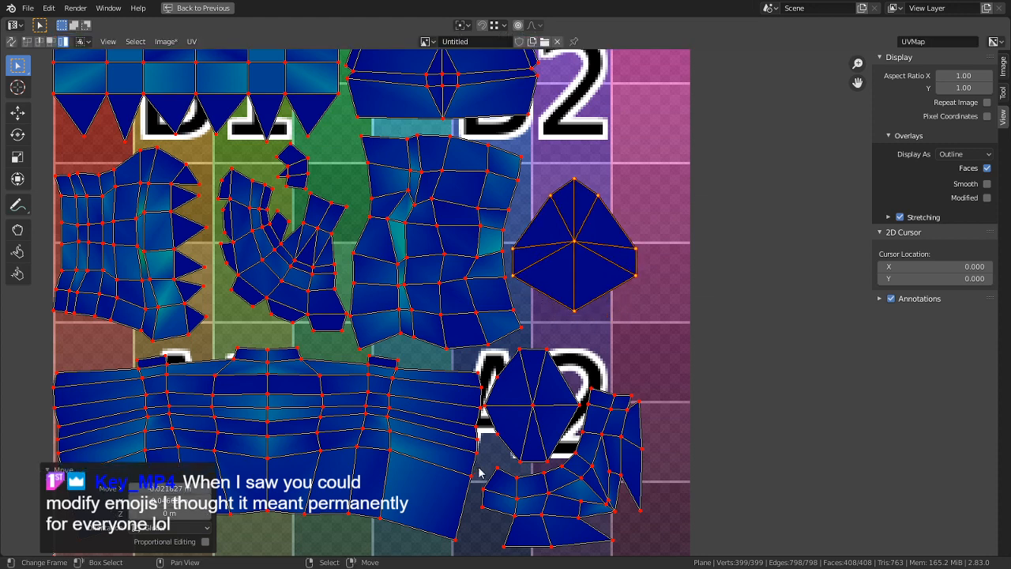
# - Set the pivot back to 2D Cursor and scale all the UV islands up by about 1.049
pyautogui.scroll(-4, 478, 472)
pyautogui.press('a')
pyautogui.press('s')
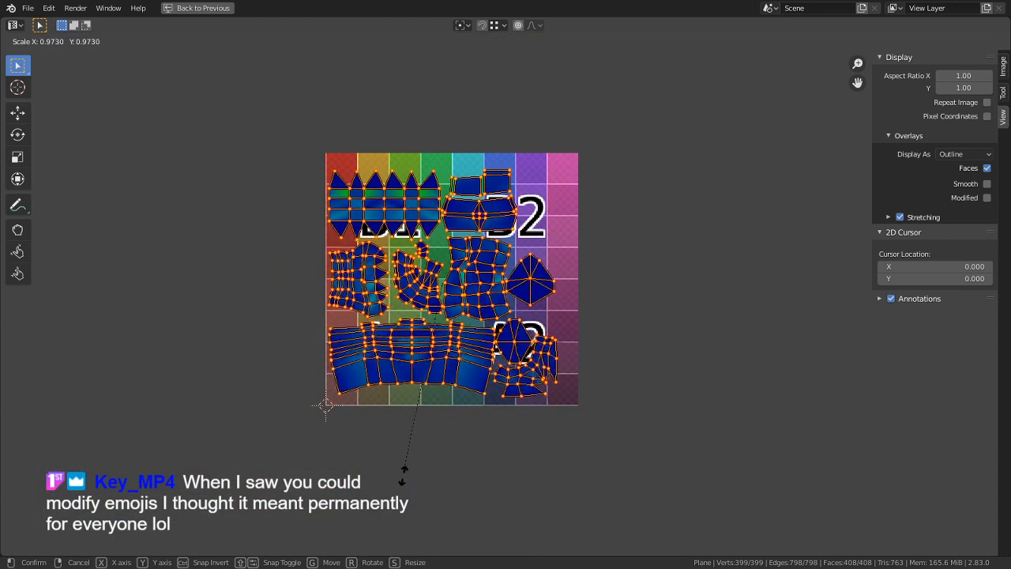
pyautogui.rightClick(402, 485)
pyautogui.click(460, 29)
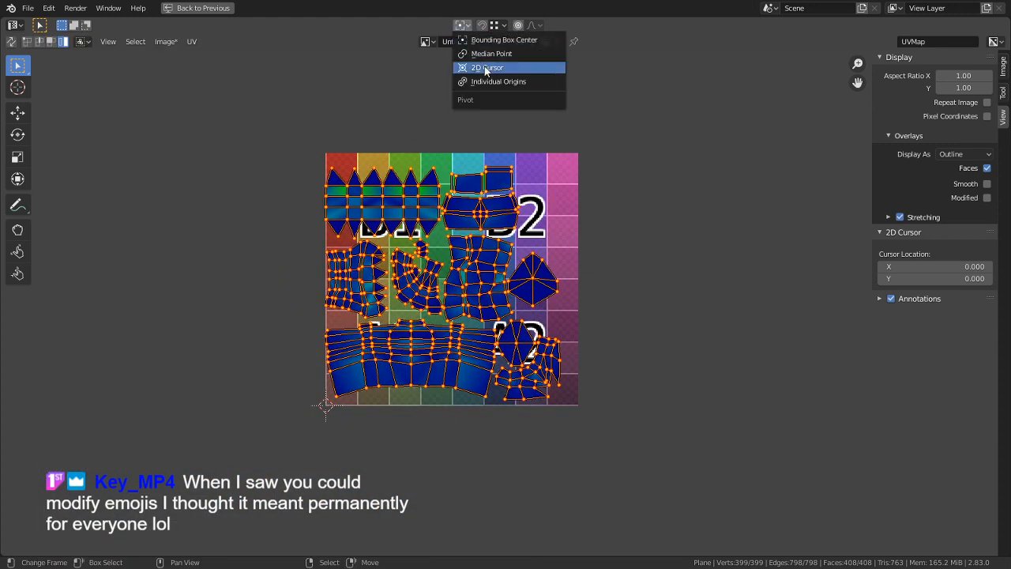
pyautogui.click(484, 68)
pyautogui.scroll(2, 505, 301)
pyautogui.press('s')
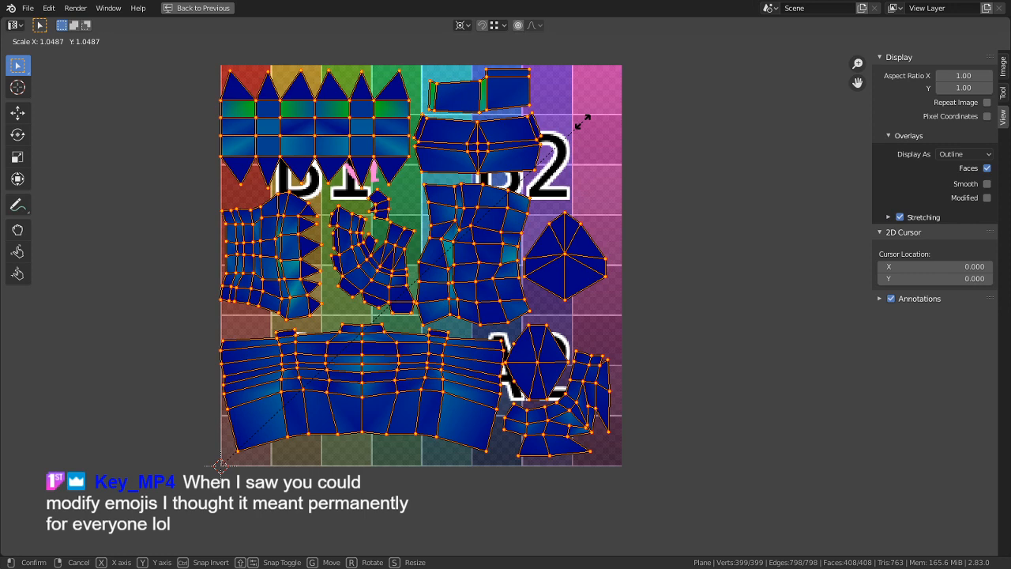
pyautogui.click(583, 123)
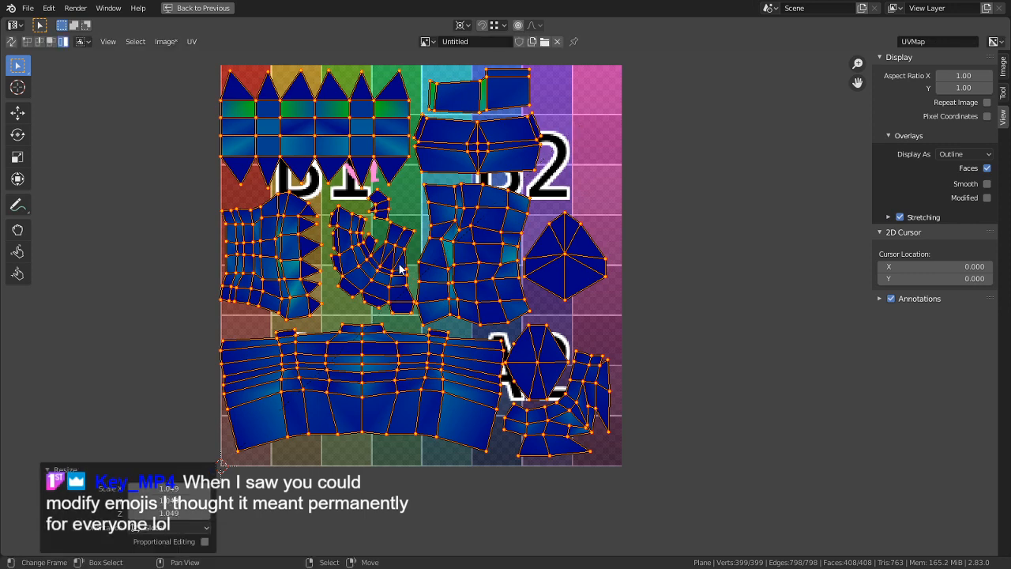
# - Reposition all the UV islands and scale them up by about 1.027 to fill the tile's width
pyautogui.press('g')
pyautogui.click(323, 345)
pyautogui.press('s')
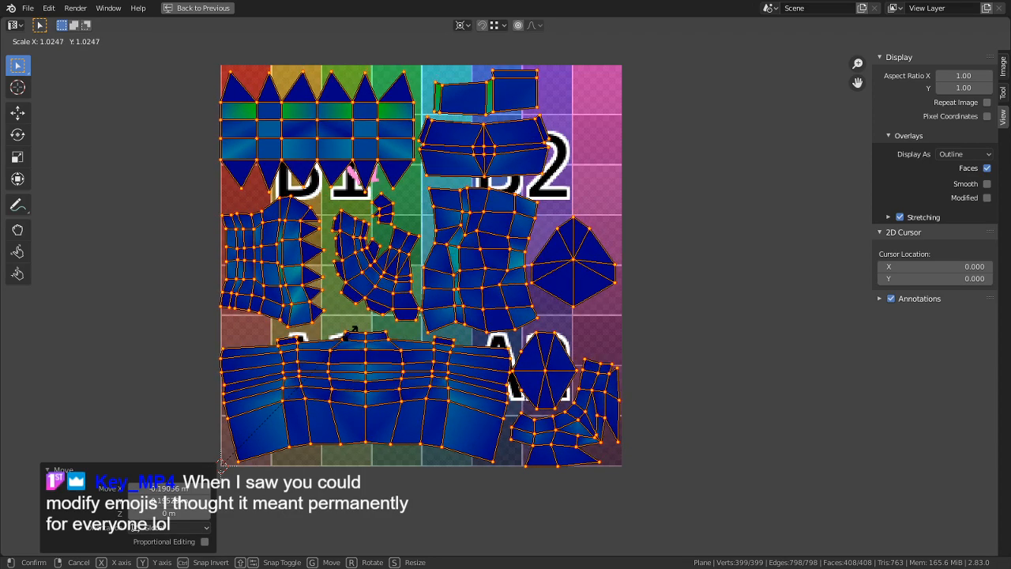
pyautogui.click(359, 355)
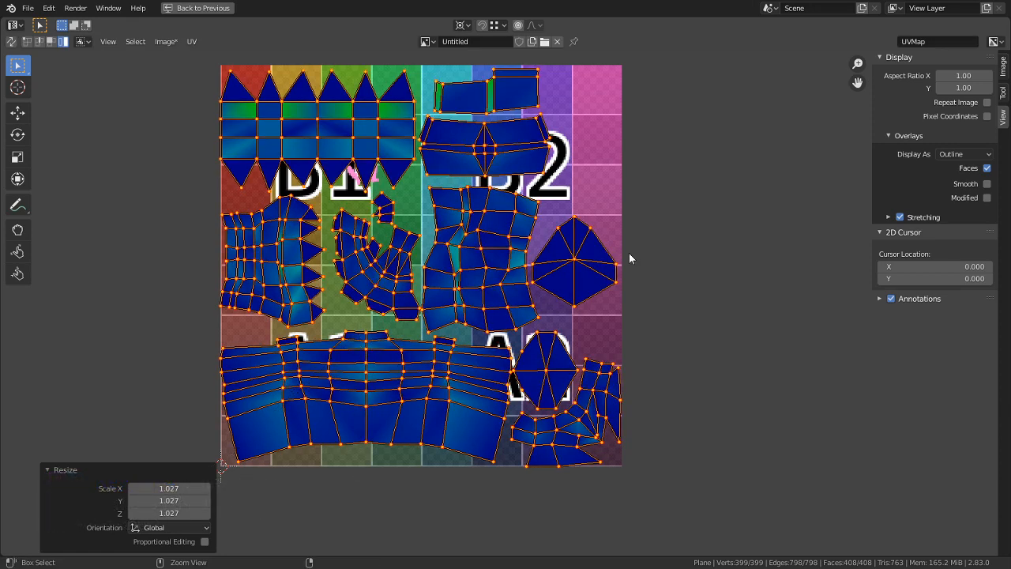
# - Restore the split UV Editing layout with the mesh deselected, and save Siegward.blend
pyautogui.hotkey('ctrl', 'space')
pyautogui.hotkey('alt', 'a')
pyautogui.moveTo(594, 272); pyautogui.dragTo(579, 425, button='middle')
pyautogui.scroll(-4, 578, 425)
pyautogui.keyDown('shift'); pyautogui.moveTo(604, 236); pyautogui.dragTo(623, 355, button='middle'); pyautogui.keyUp('shift')
pyautogui.scroll(2, 614, 399)
pyautogui.scroll(1, 638, 369)
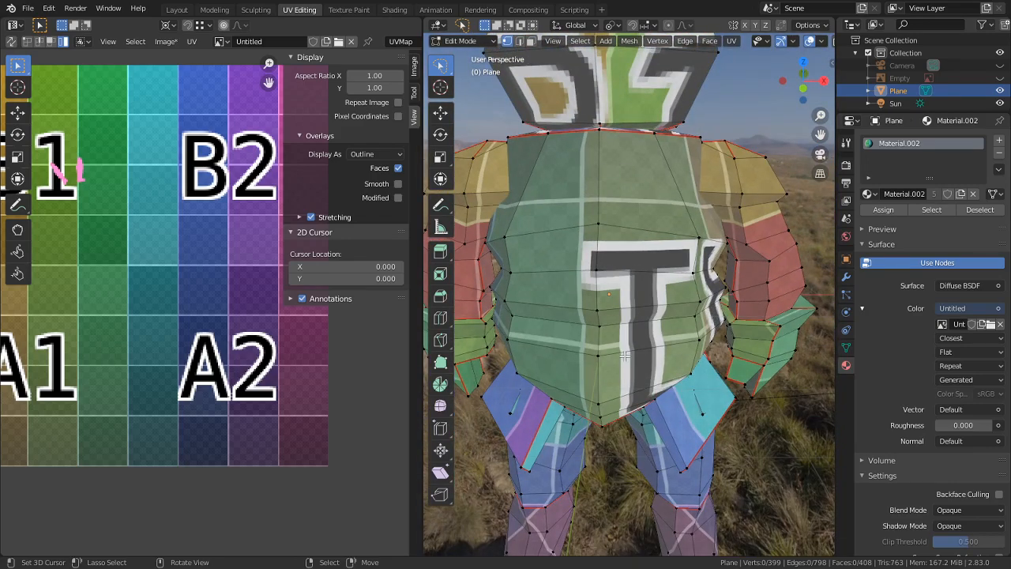
pyautogui.hotkey('ctrl', 's')
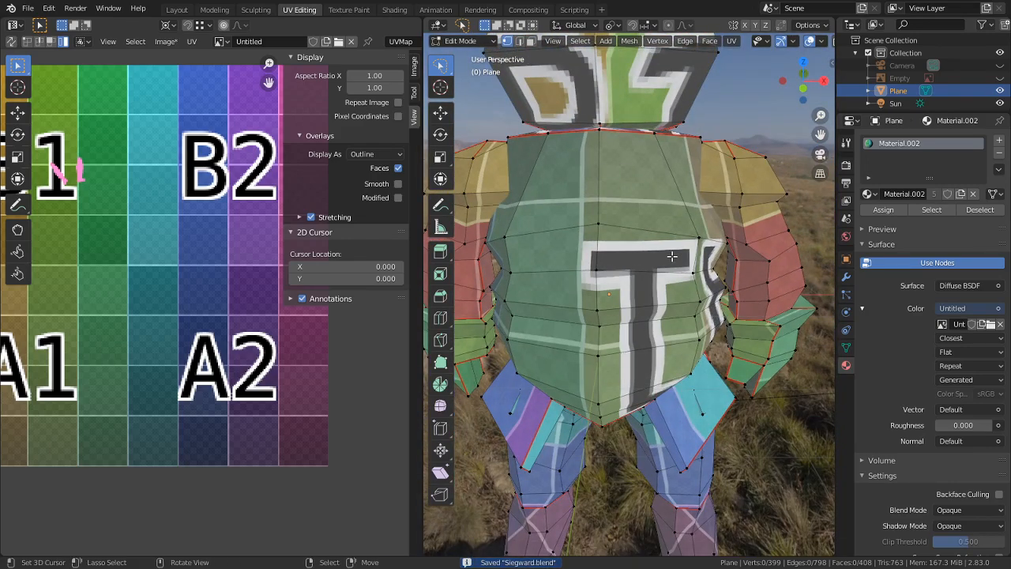
# - Select the linked torso faces up to their seams and snap the 2D cursor to the torso island's vertical centre line
pyautogui.scroll(-2, 598, 282)
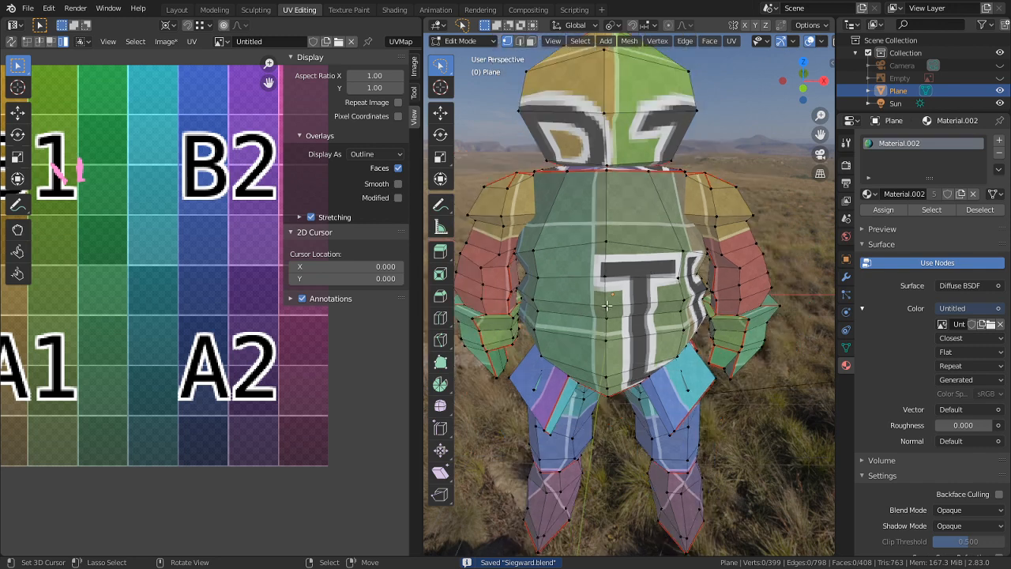
pyautogui.press('l')
pyautogui.moveTo(185, 369); pyautogui.dragTo(318, 352, button='middle')
pyautogui.scroll(1, 202, 402)
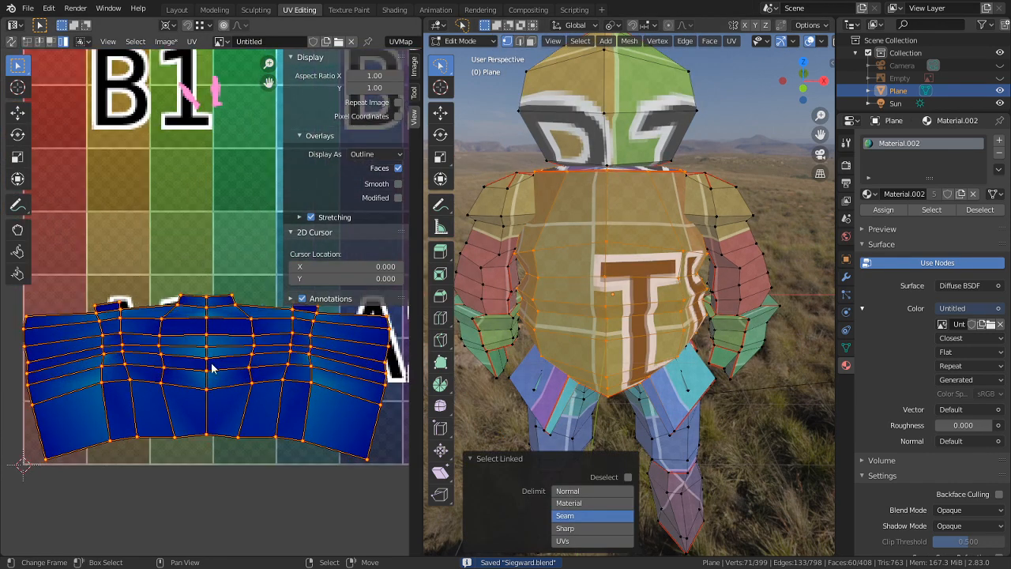
pyautogui.keyDown('alt'); pyautogui.rightClick(207, 387); pyautogui.keyUp('alt')
pyautogui.hotkey('shift', 's')
pyautogui.click(306, 463)
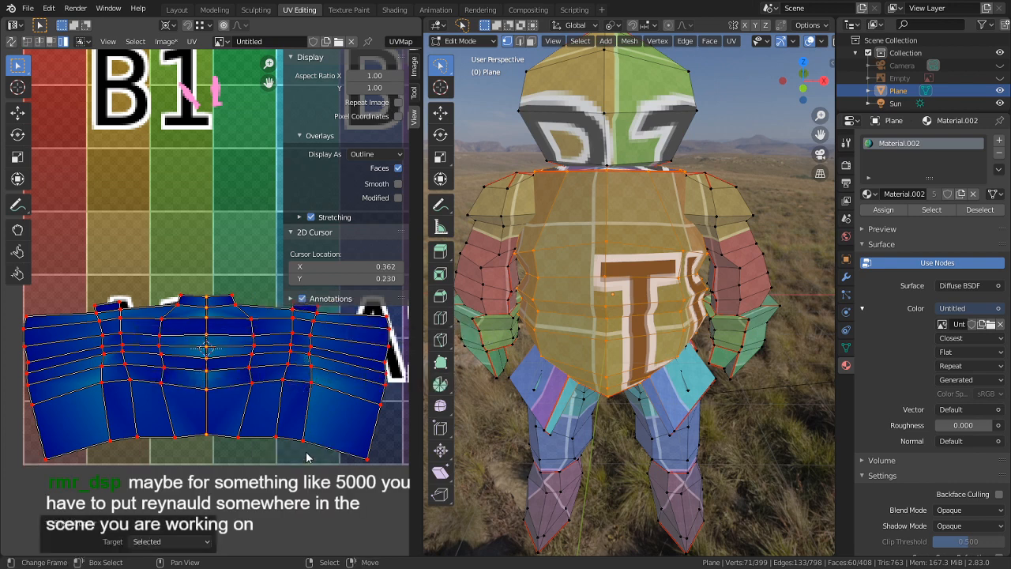
# - Switch to vertex selection in the UV editor and select only the right half of the torso island
pyautogui.scroll(-2, 299, 346)
pyautogui.press('a')
pyautogui.press('c')
pyautogui.rightClick(282, 400)
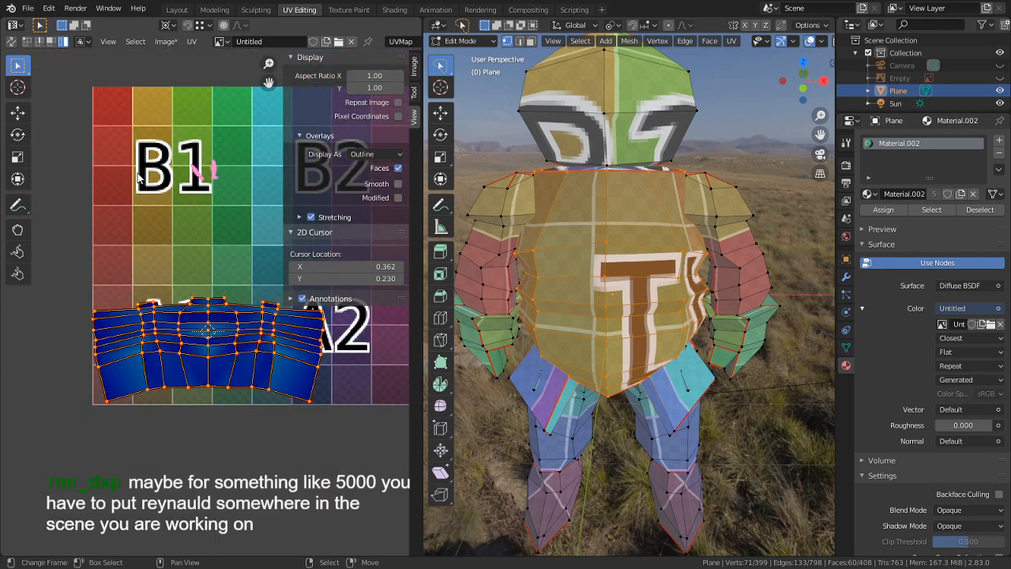
pyautogui.press('p')
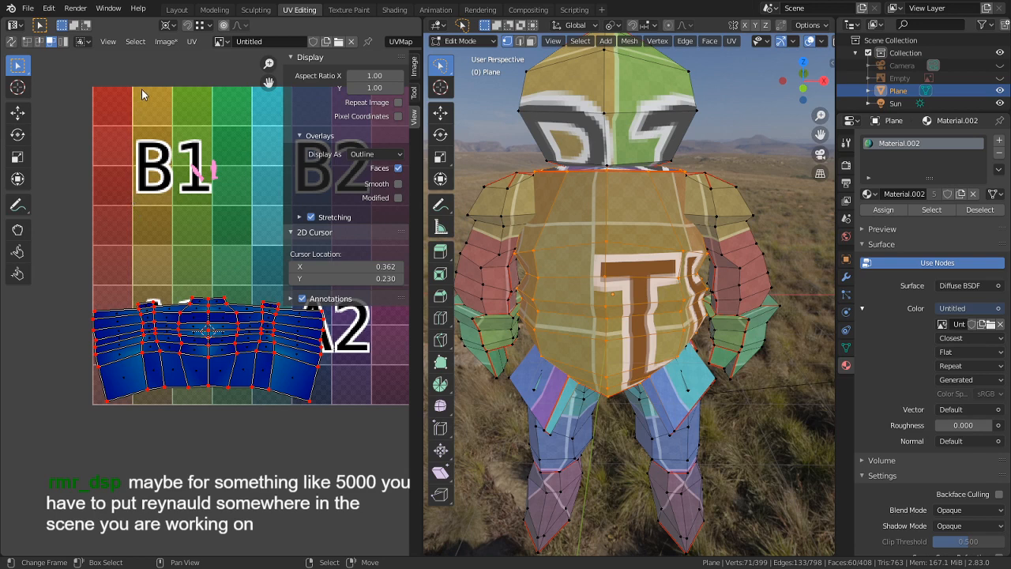
pyautogui.click(39, 42)
pyautogui.press('c')
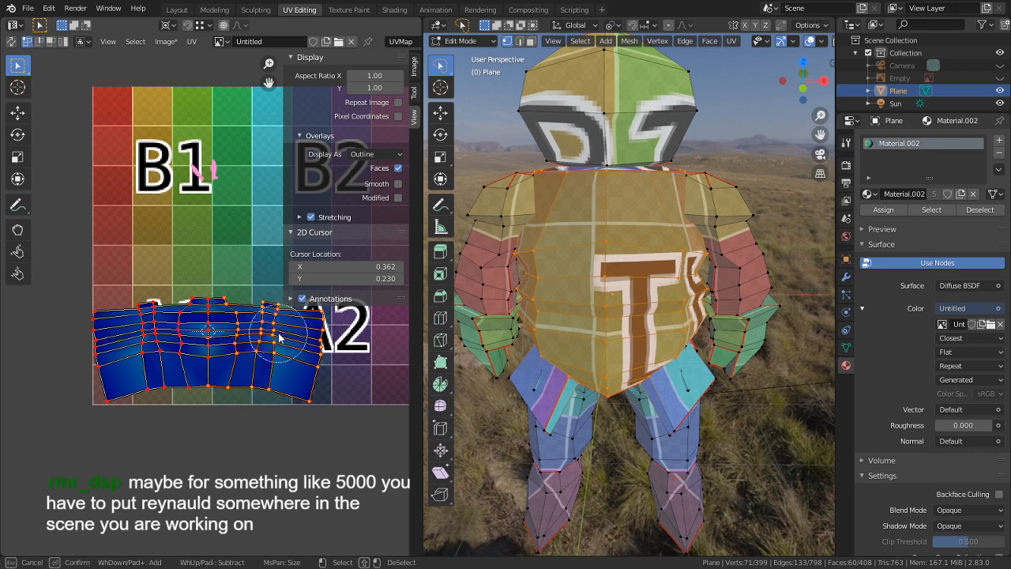
pyautogui.press('Escape')
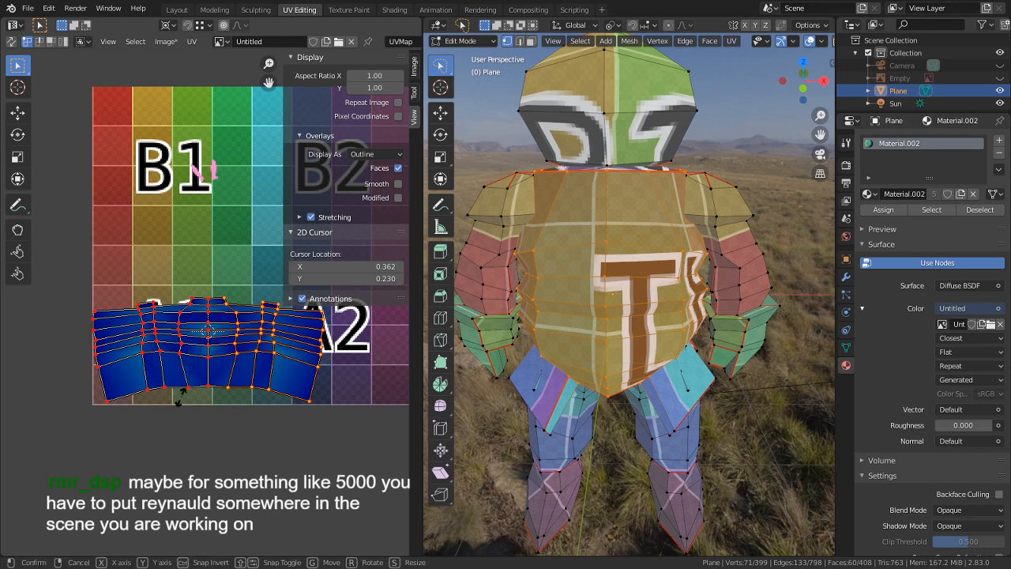
# - Mirror the selected right half of the torso UV island onto its left half with a scale of -1 along X
pyautogui.press('s')
pyautogui.press('y')
pyautogui.press('0')
pyautogui.press('BackSpace')
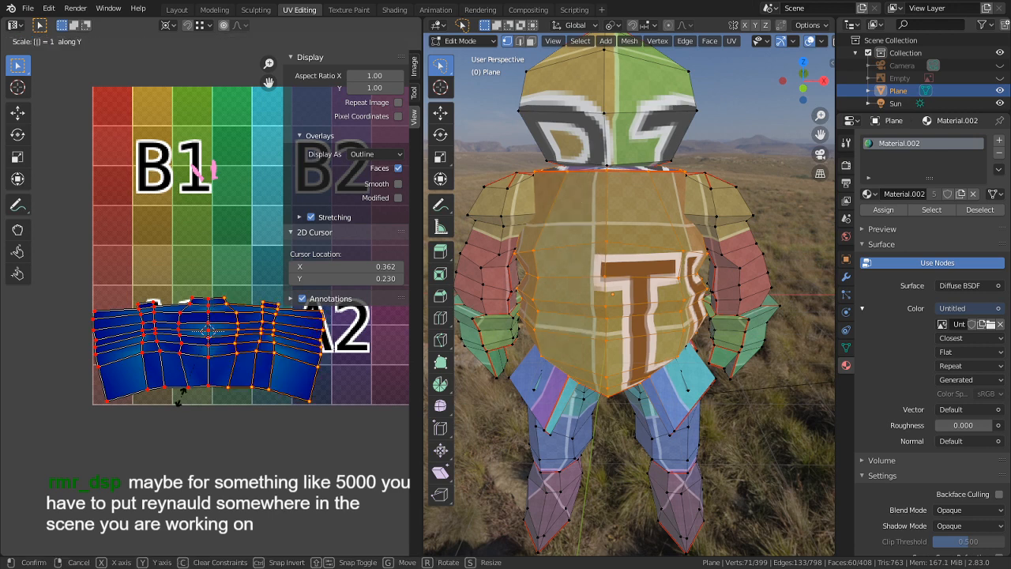
pyautogui.press('-')
pyautogui.press('BackSpace')
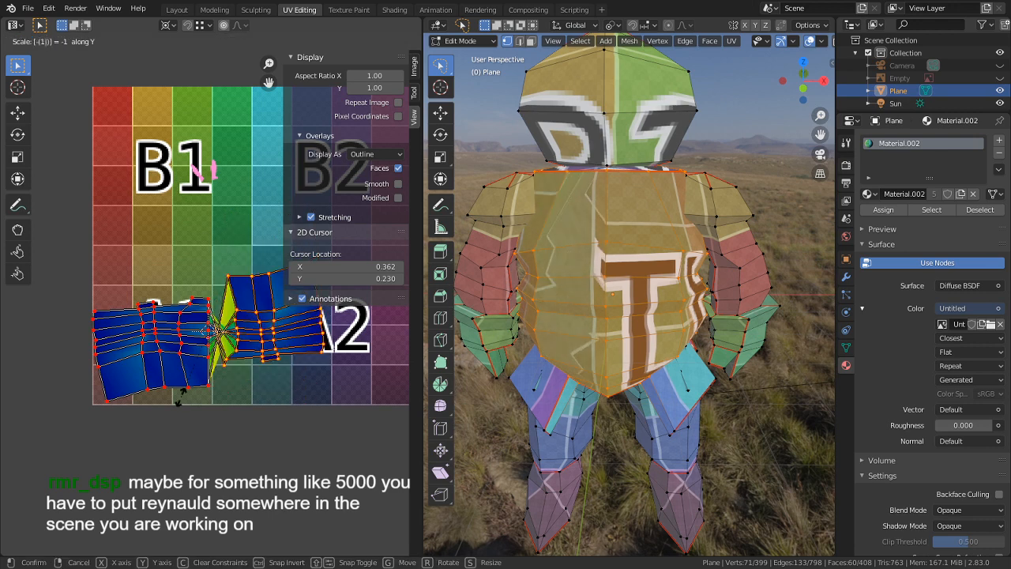
pyautogui.press('x')
pyautogui.press('Return')
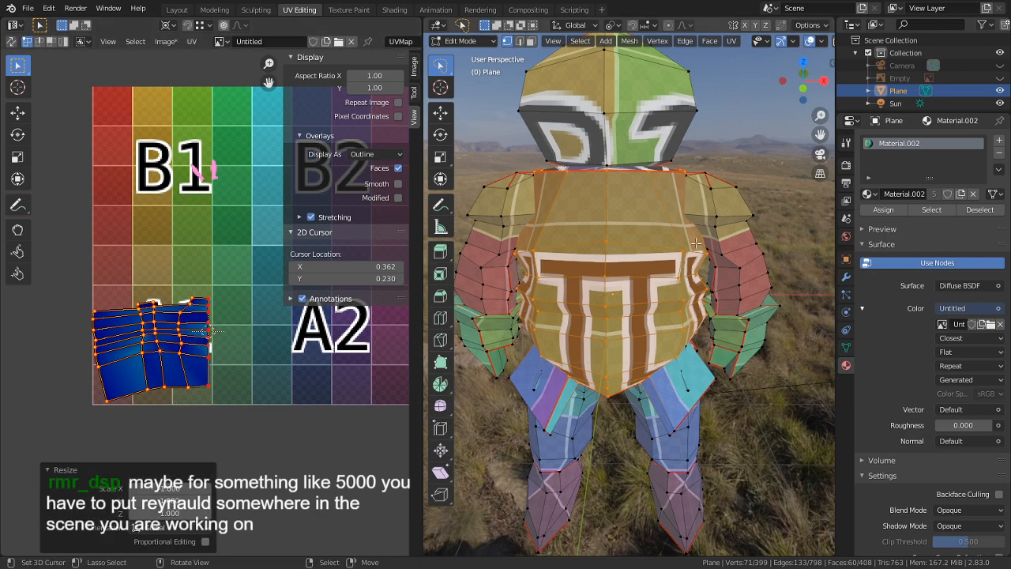
# - Select only the linked helmet faces up to their seams and snap the 2D cursor to the helmet island's vertical centre line
pyautogui.hotkey('alt', 'a')
pyautogui.press('l')
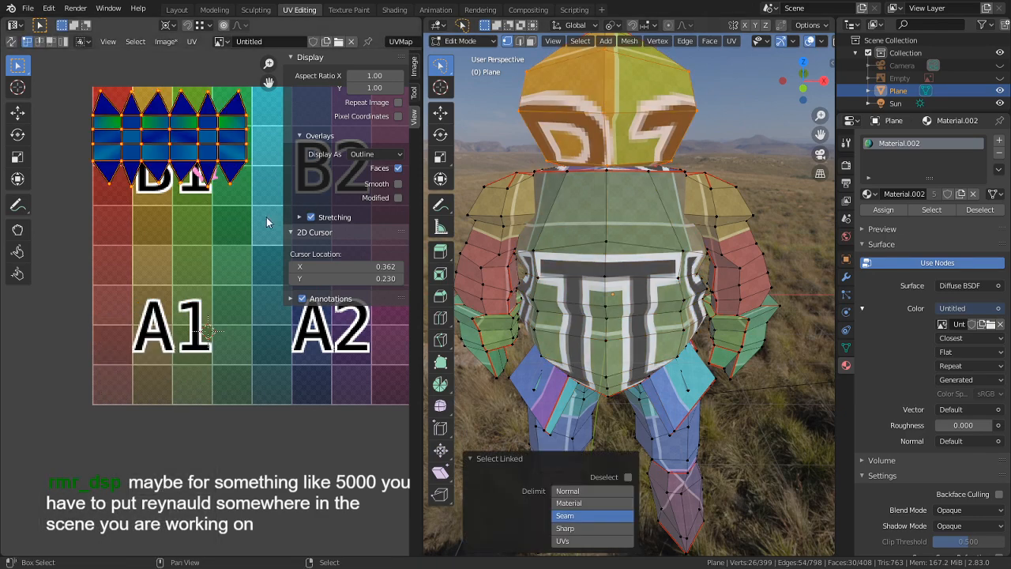
pyautogui.moveTo(249, 223); pyautogui.dragTo(212, 329, button='middle')
pyautogui.press('c')
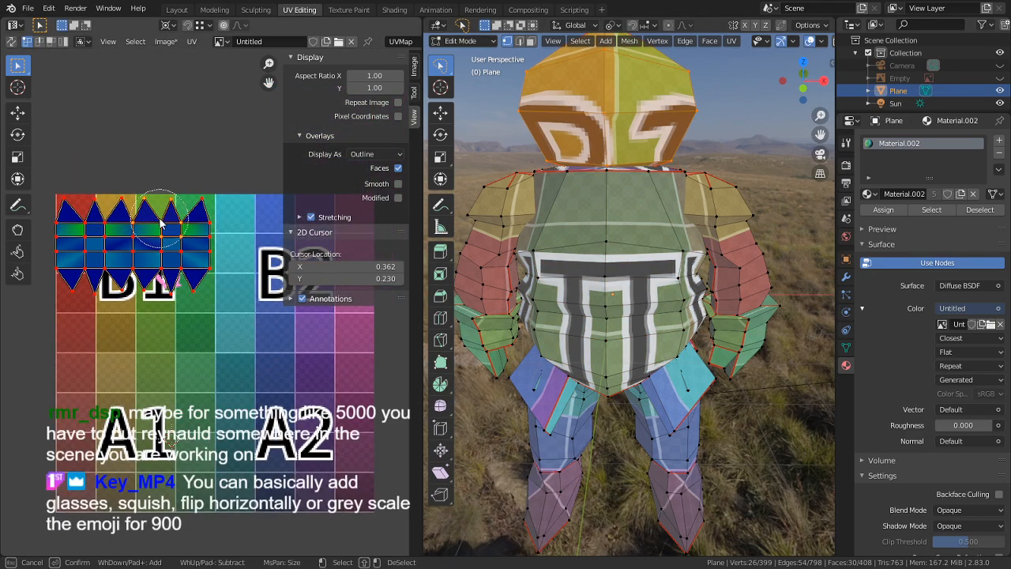
pyautogui.rightClick(121, 260)
pyautogui.hotkey('alt', 'a')
pyautogui.hotkey('shift', 's')
pyautogui.click(154, 204)
# - Select the right half of the helmet island and mirror it onto the left half with a scale of -1 along X
pyautogui.press('c')
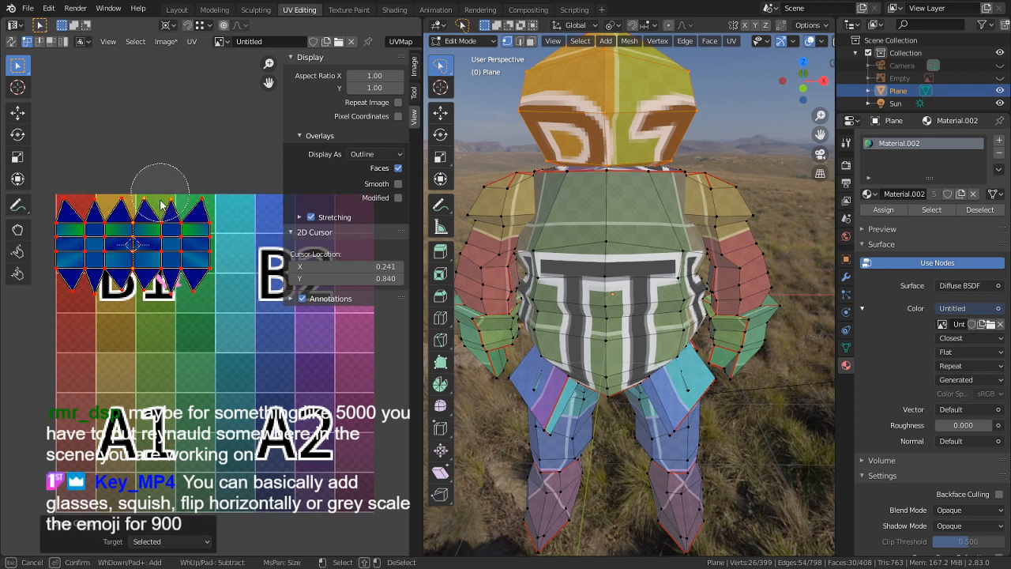
pyautogui.rightClick(228, 278)
pyautogui.press('s')
pyautogui.press('x')
pyautogui.click(227, 276)
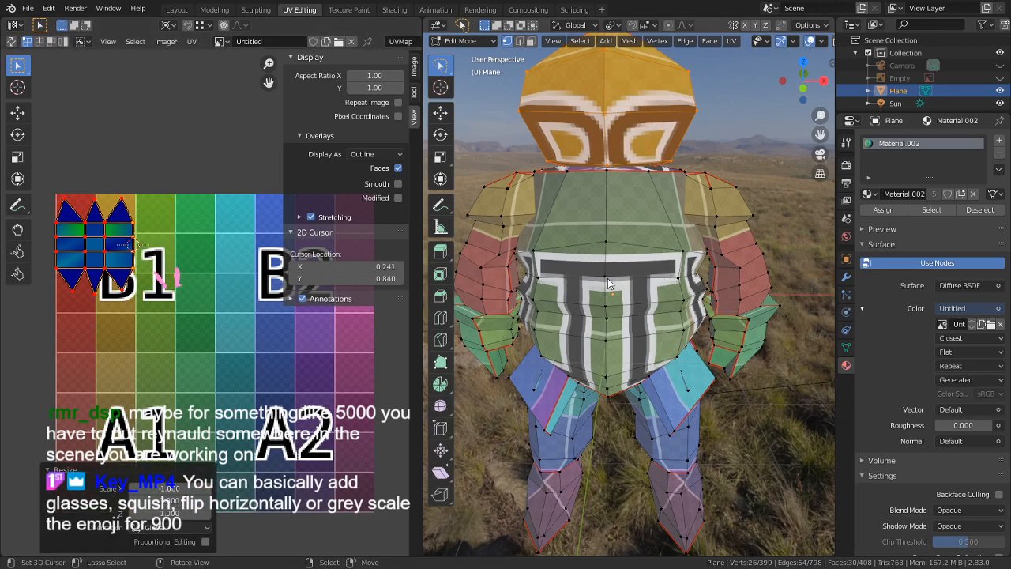
# - Select the entire mesh to show every UV island and maximize the UV editor
pyautogui.press('a')
pyautogui.moveTo(190, 375)
pyautogui.mouseDown(button='middle')
pyautogui.moveTo(174, 392)
pyautogui.moveTo(187, 382)
pyautogui.mouseUp(button='middle')
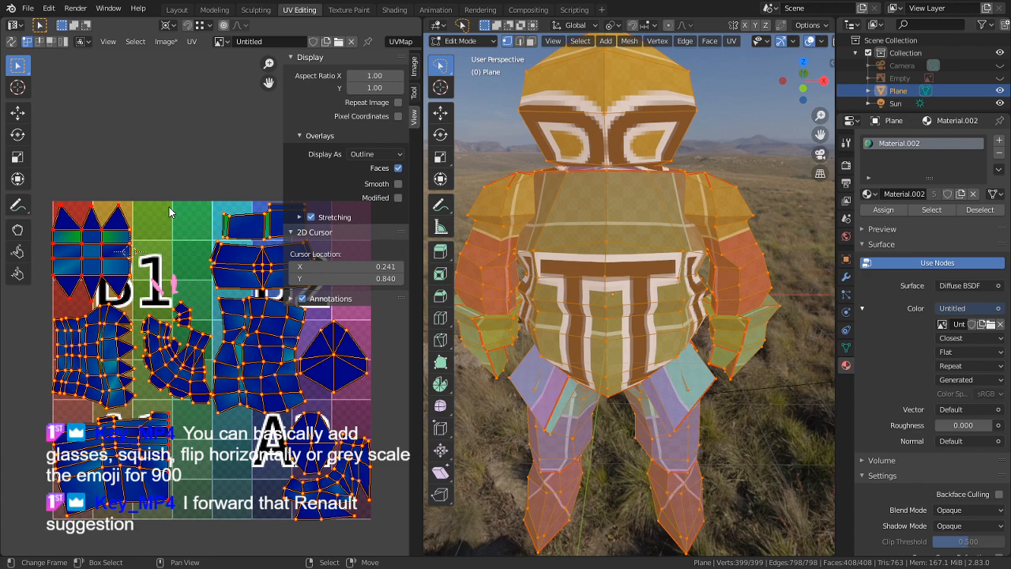
pyautogui.hotkey('ctrl', 'space')
pyautogui.scroll(3, 282, 227)
# - Select the two islands along the tile's upper edge and move them about -0.247 in X, beside the folded helmet island
pyautogui.press('c')
pyautogui.moveTo(569, 171); pyautogui.dragTo(654, 173)
pyautogui.rightClick(655, 174)
pyautogui.press('c')
pyautogui.rightClick(679, 150)
pyautogui.press('3')
pyautogui.press('4')
pyautogui.press('c')
pyautogui.moveTo(671, 141); pyautogui.dragTo(603, 179)
pyautogui.rightClick(601, 178)
pyautogui.press('g')
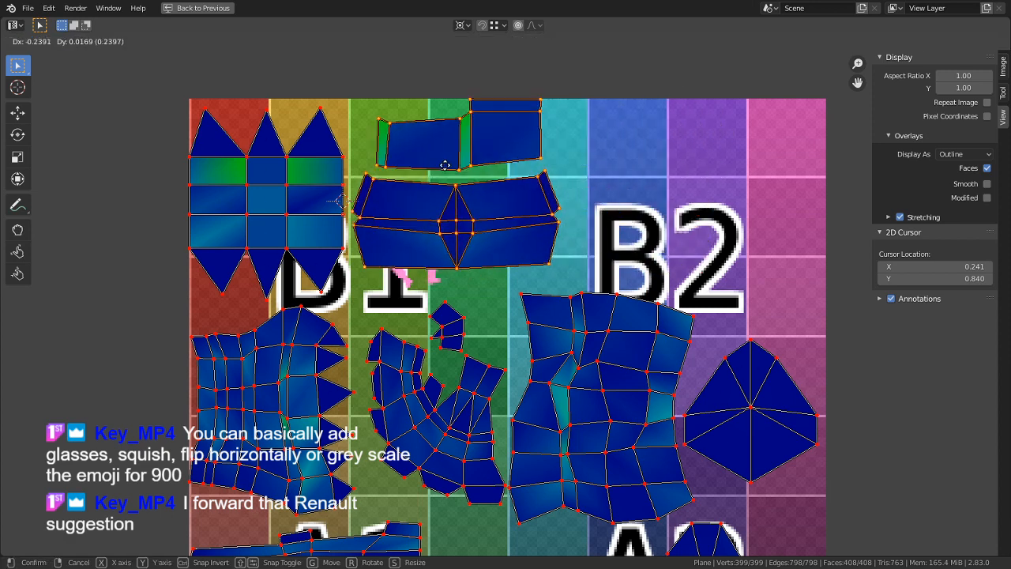
pyautogui.click(430, 293)
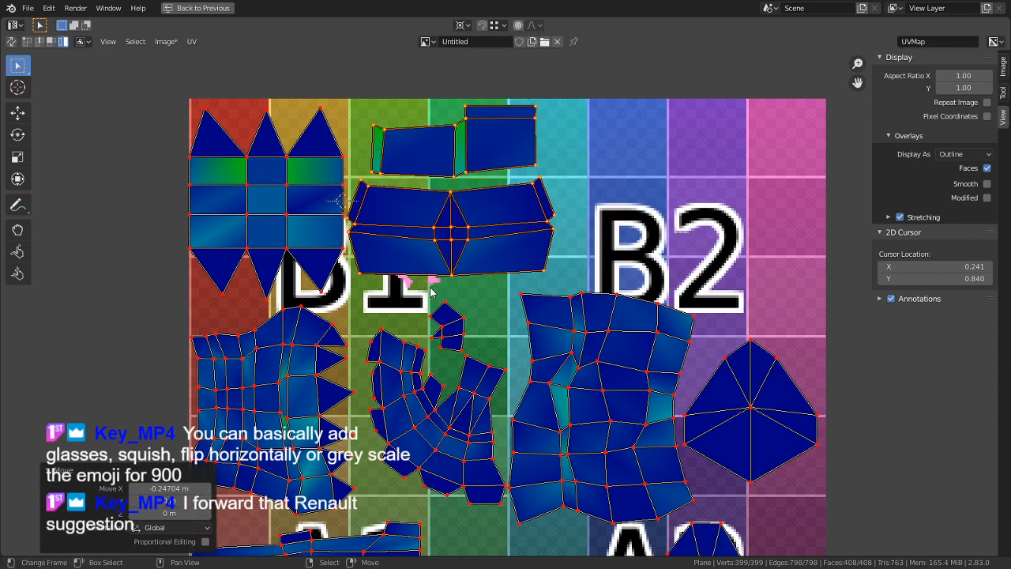
# - Move the elongated spoked island about -0.142 in X and up to the tile's upper edge, beside the two relocated islands
pyautogui.scroll(-4, 476, 295)
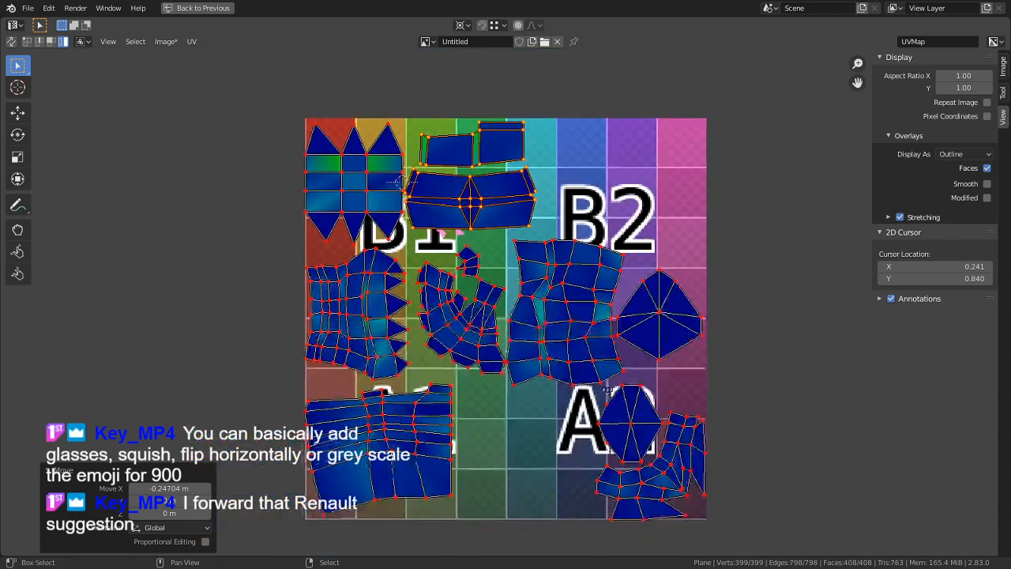
pyautogui.press('c')
pyautogui.click(585, 366)
pyautogui.rightClick(559, 325)
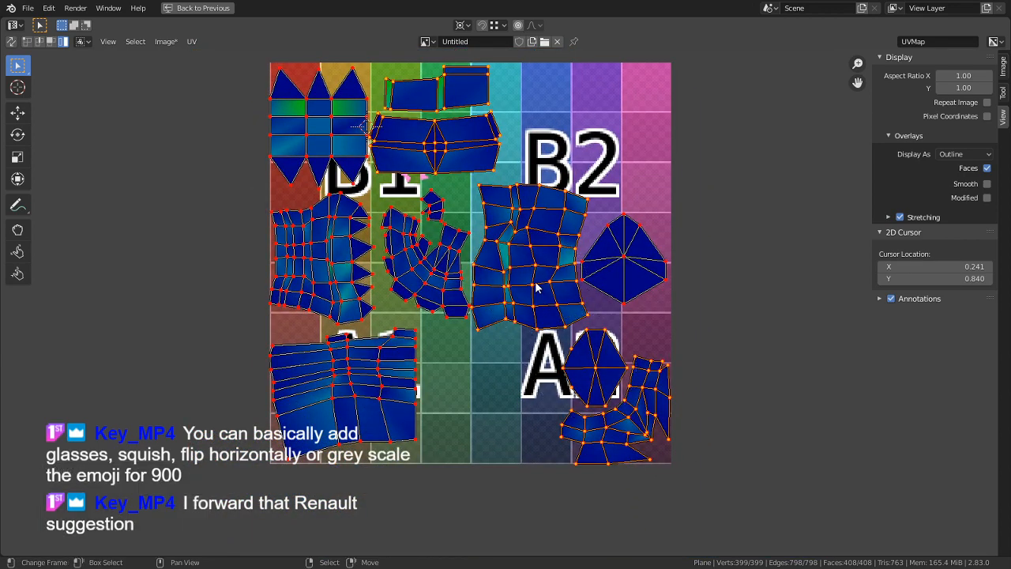
pyautogui.click(581, 363)
pyautogui.press('g')
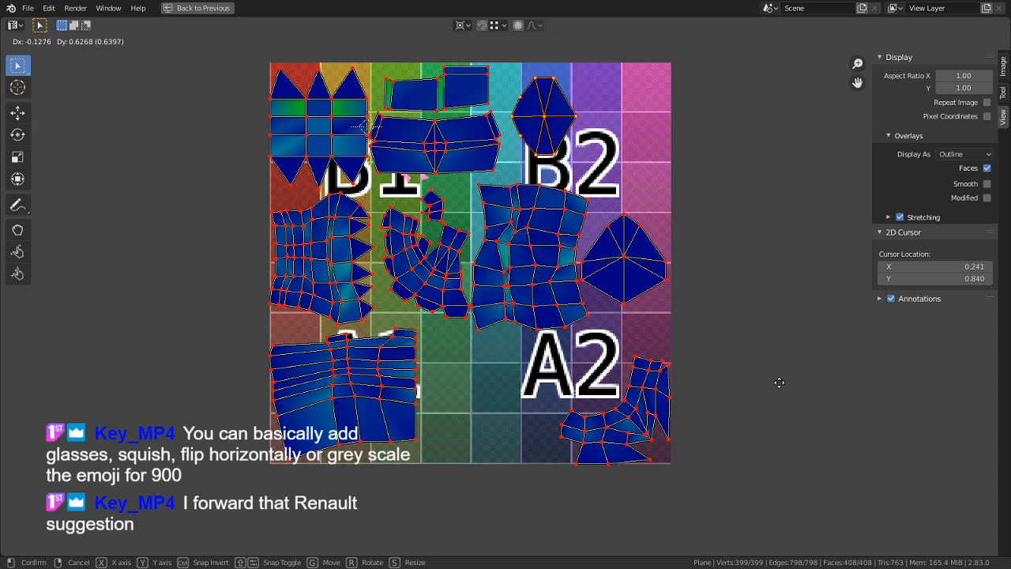
pyautogui.click(735, 356)
# - Move the curved island in the tile's lower right corner leftward, toward the folded torso island
pyautogui.press('c')
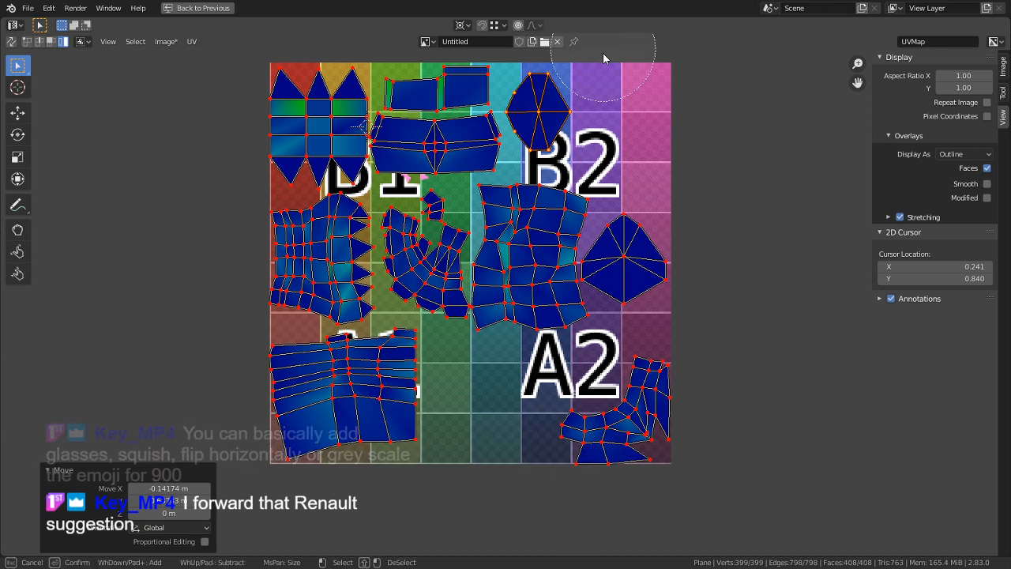
pyautogui.click(633, 452)
pyautogui.rightClick(633, 452)
pyautogui.press('g')
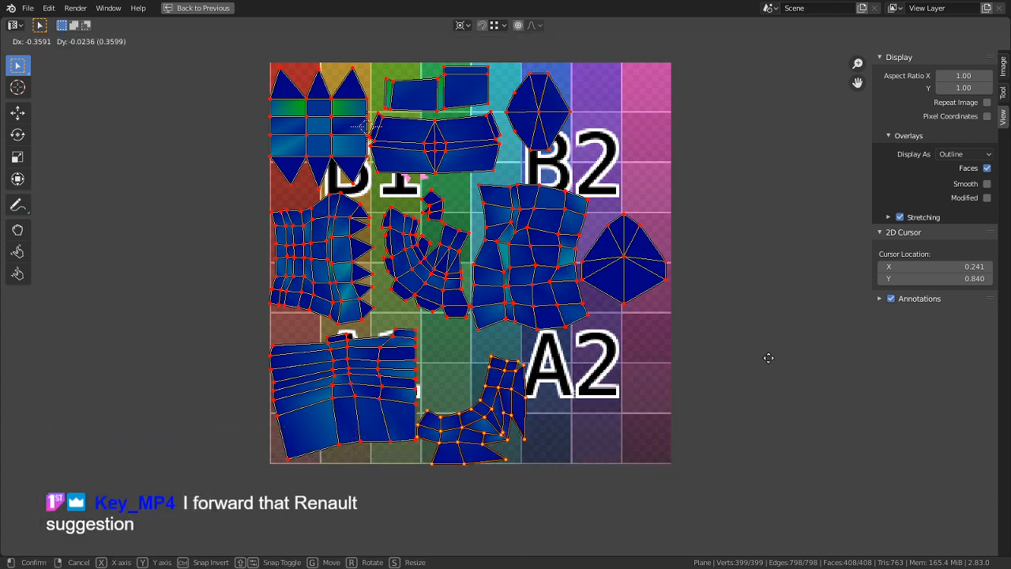
pyautogui.click(751, 293)
pyautogui.click(630, 259)
pyautogui.press('g')
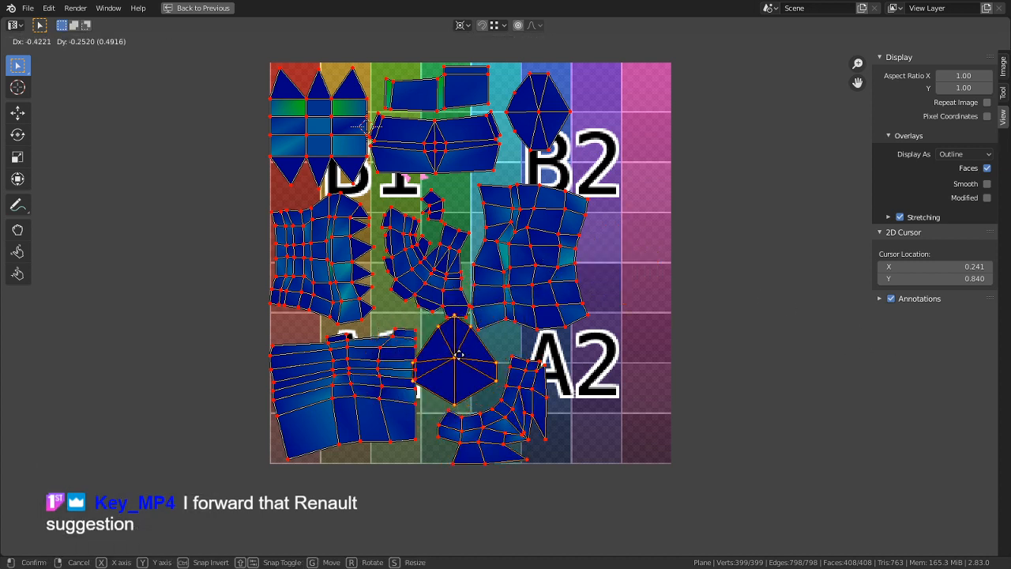
pyautogui.click(642, 307)
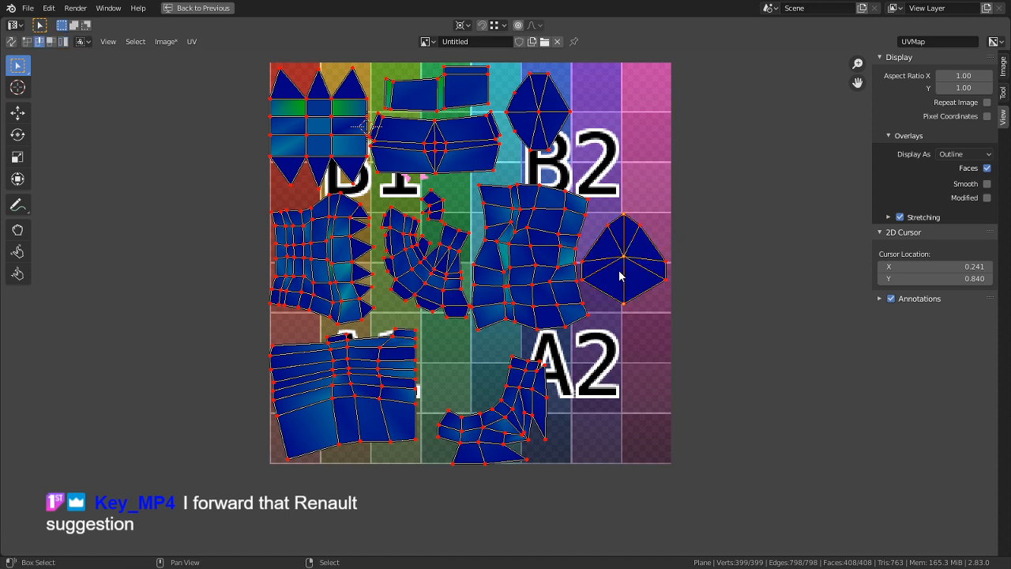
# - Snap the 2D cursor to the diamond-shaped island's centre line and mirror its right half onto the left with X scale -1
pyautogui.hotkey('shift', 's')
pyautogui.click(618, 354)
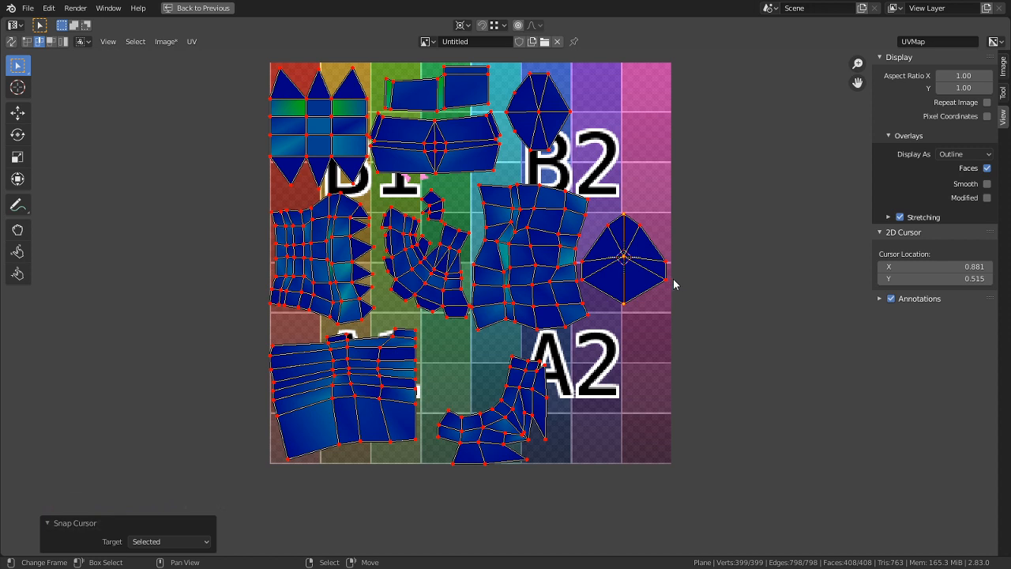
pyautogui.press('c')
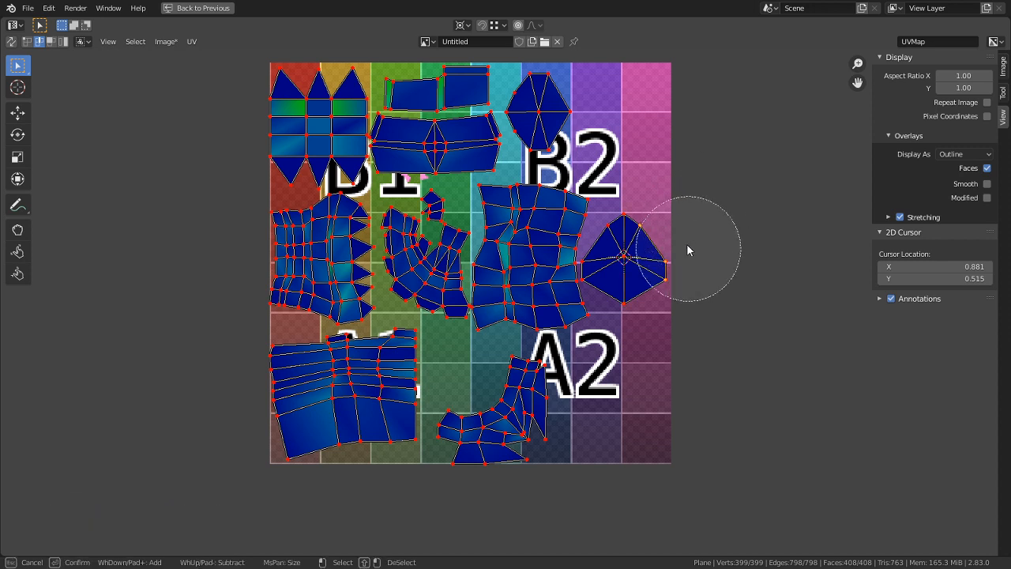
pyautogui.press('Escape')
pyautogui.write('sx-1')
pyautogui.press('Return')
# - Snap the 2D cursor to the elongated spoked island's horizontal centre line and select the island's lower half
pyautogui.press('c')
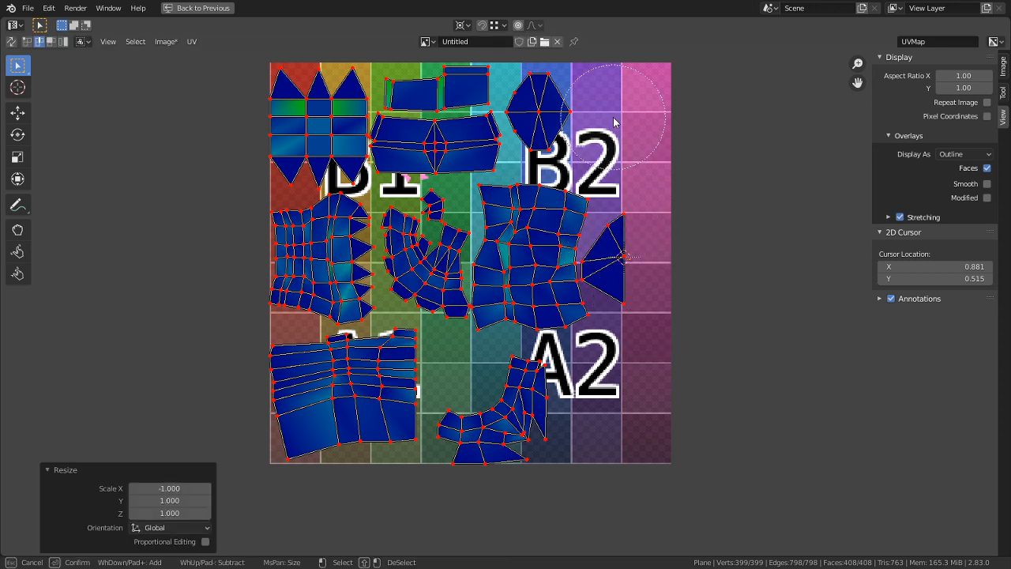
pyautogui.press('Escape')
pyautogui.scroll(1, 589, 106)
pyautogui.moveTo(578, 88); pyautogui.dragTo(559, 217, button='middle')
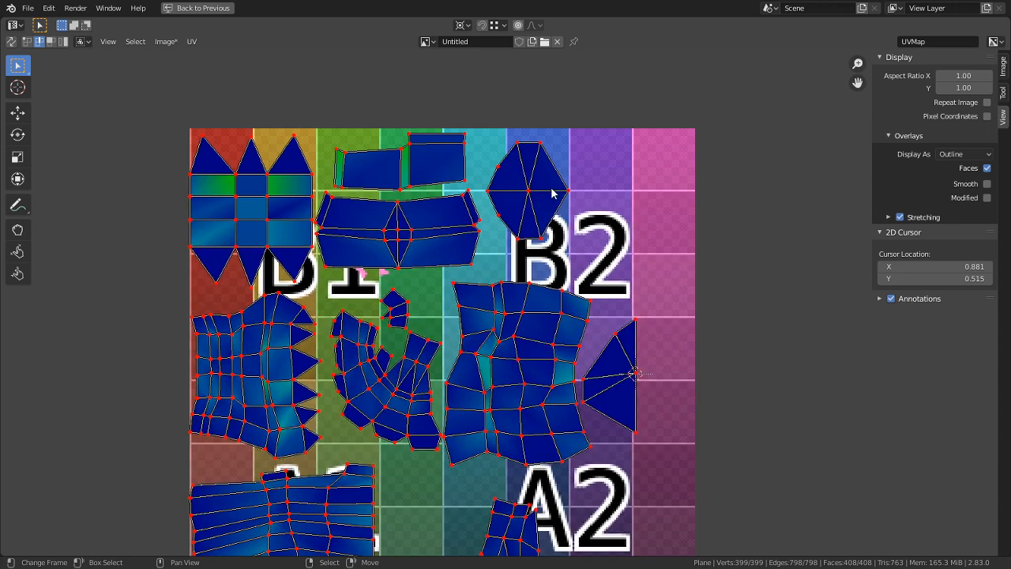
pyautogui.hotkey('shift', 's')
pyautogui.click(549, 265)
pyautogui.press('c')
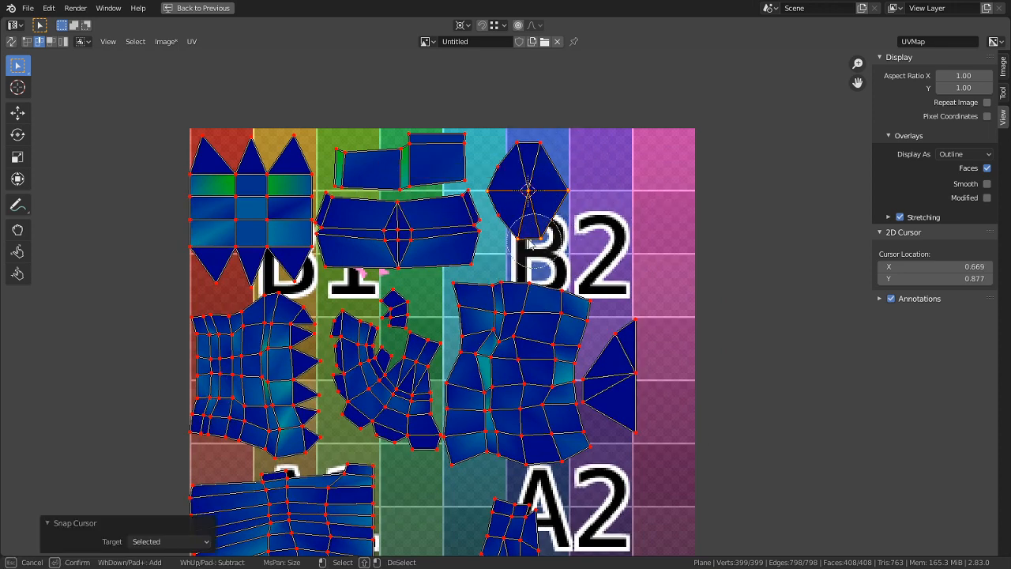
pyautogui.press('Escape')
pyautogui.write('sx')
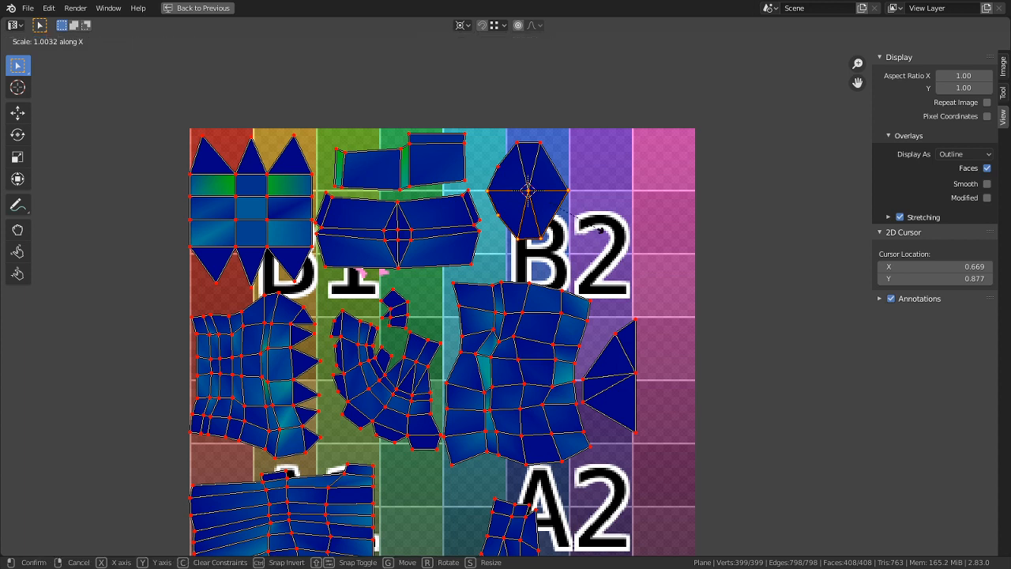
pyautogui.write('-1')
pyautogui.write('x')
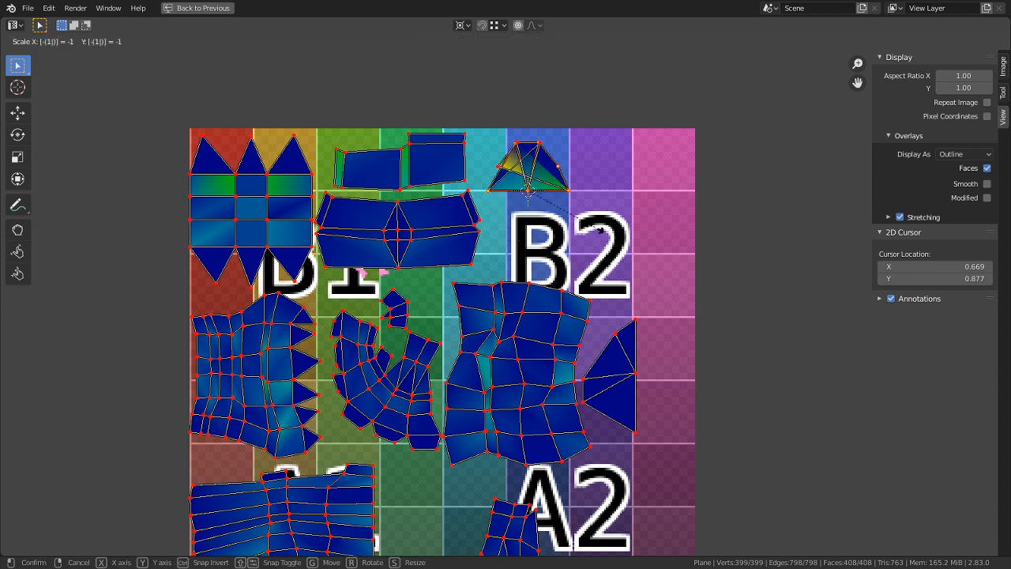
pyautogui.press('Return')
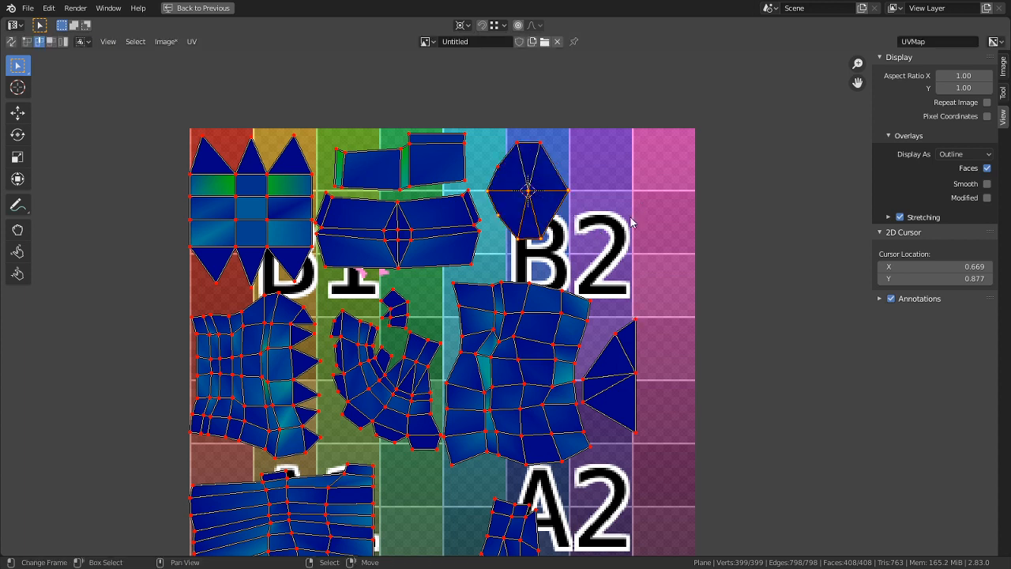
pyautogui.press('s')
pyautogui.press('x')
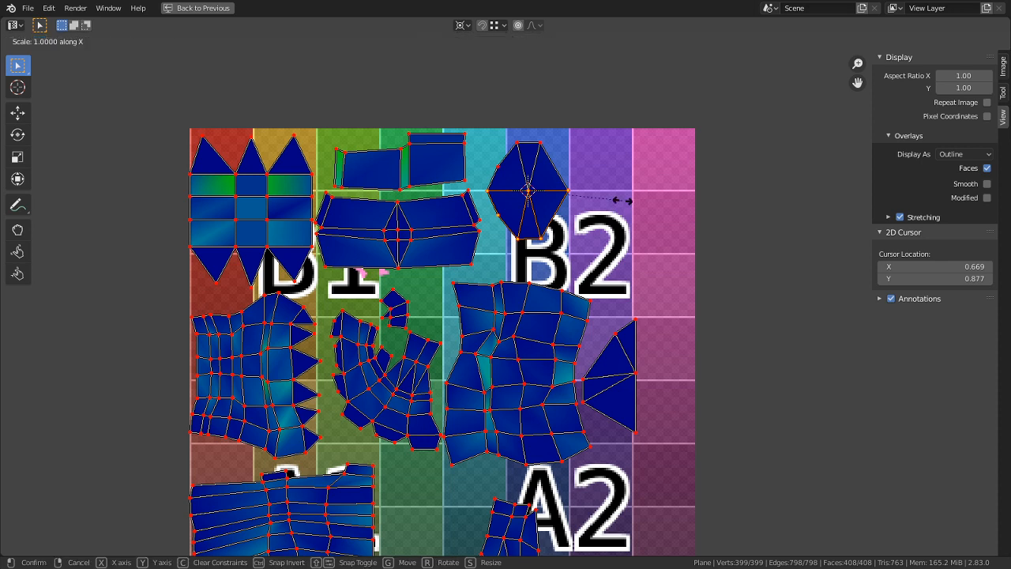
pyautogui.press('-')
pyautogui.press('y')
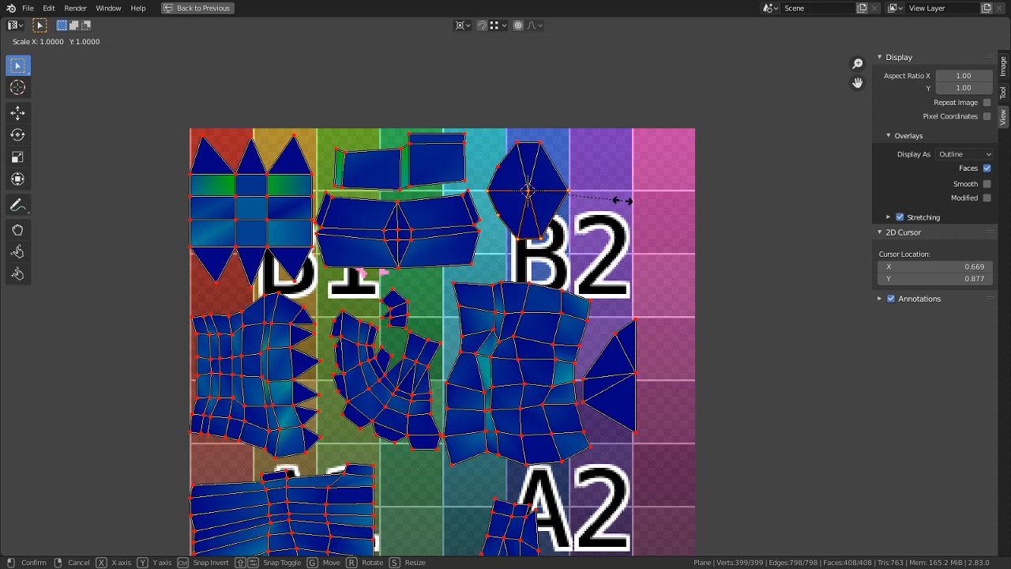
pyautogui.press('Return')
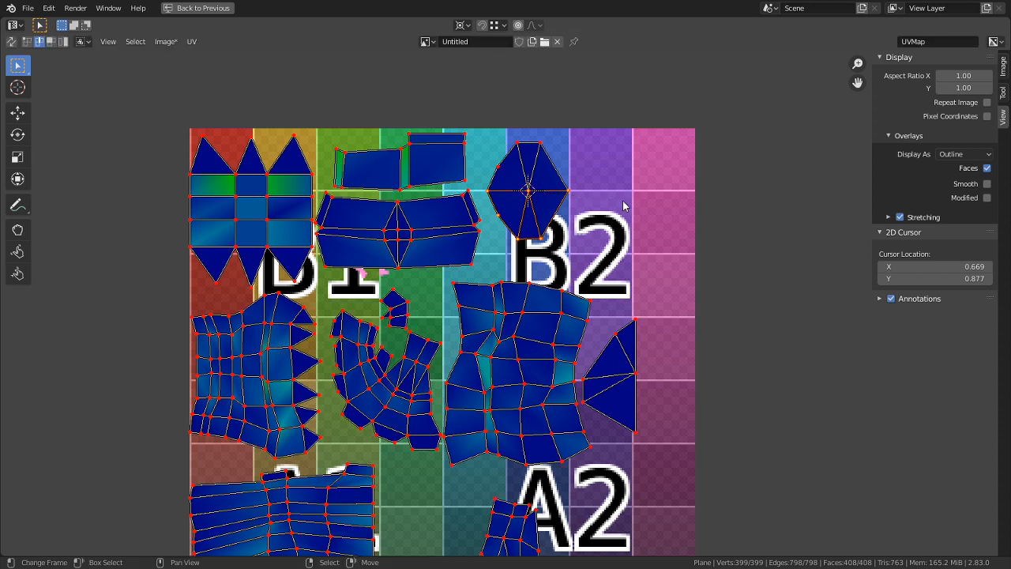
# - Mirror the elongated spoked island's lower half onto its upper half with a scale of -1 along Y
pyautogui.press('s')
pyautogui.press('y')
pyautogui.press('-')
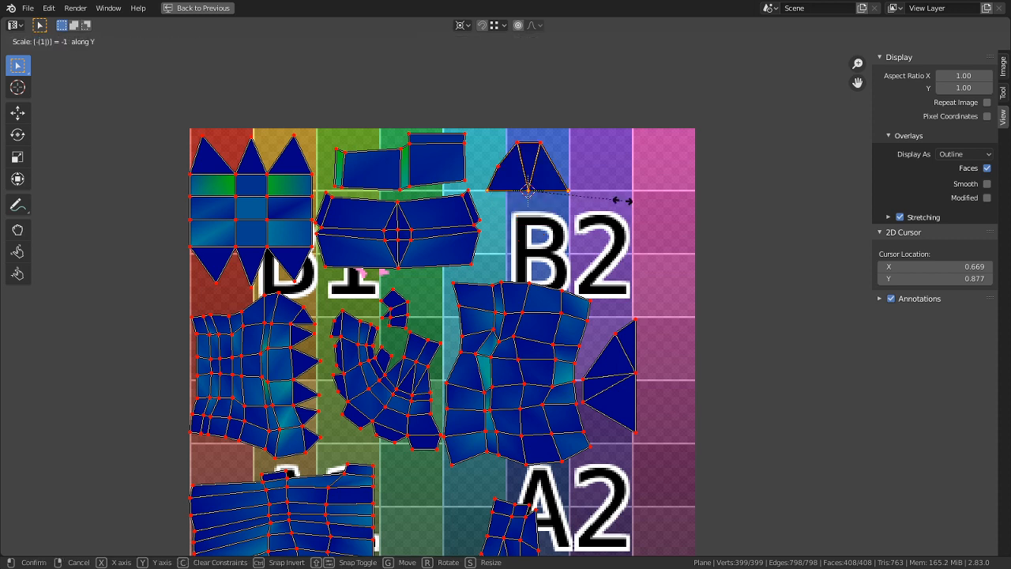
pyautogui.press('Return')
# - Shift the folded diamond island slightly up and right, and move the folded elongated island about 0.063 in X and -0.058 in Y
pyautogui.scroll(-1, 625, 216)
pyautogui.keyDown('shift'); pyautogui.moveTo(640, 282); pyautogui.dragTo(625, 246, button='middle'); pyautogui.keyUp('shift')
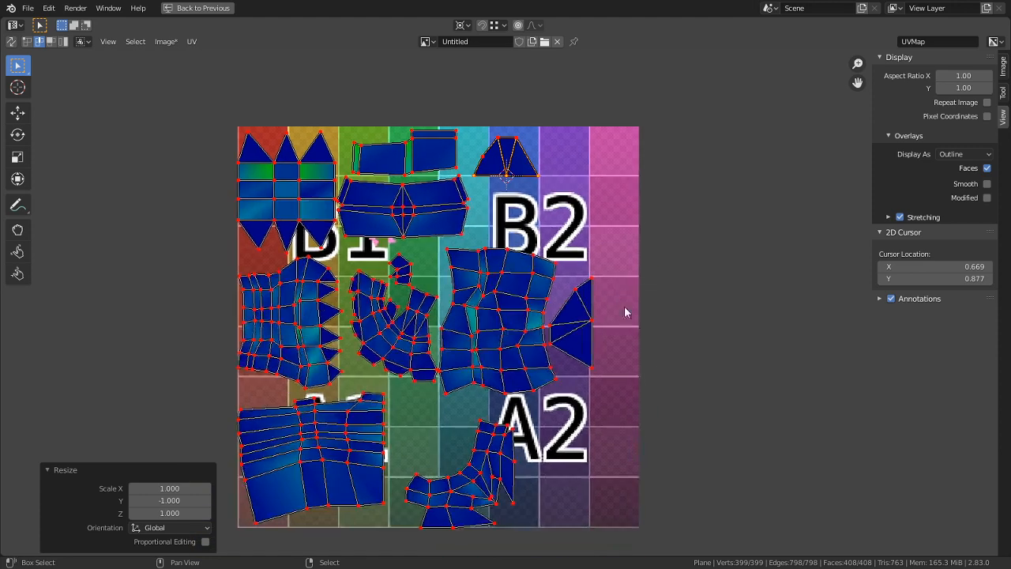
pyautogui.rightClick(598, 354)
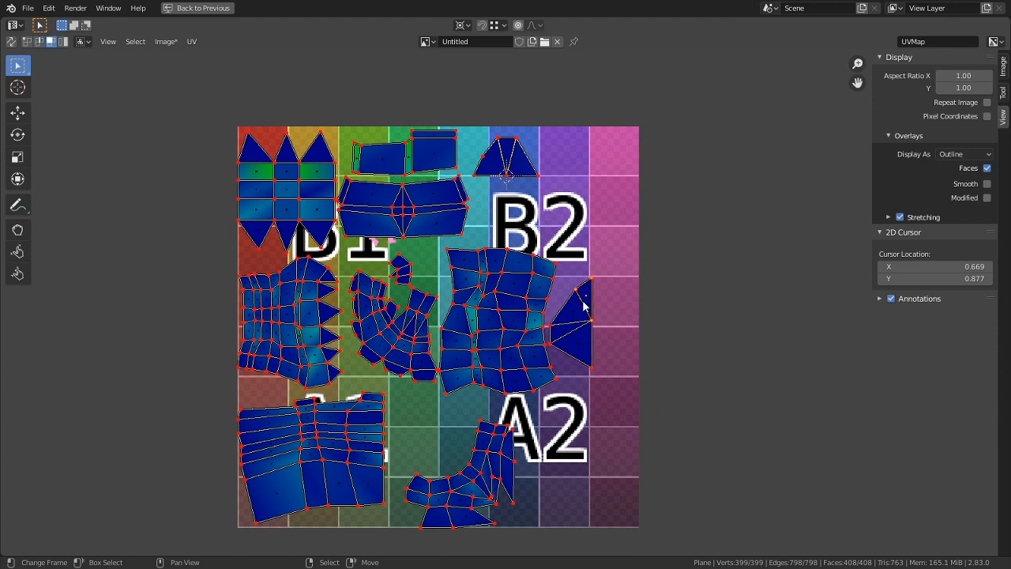
pyautogui.press('g')
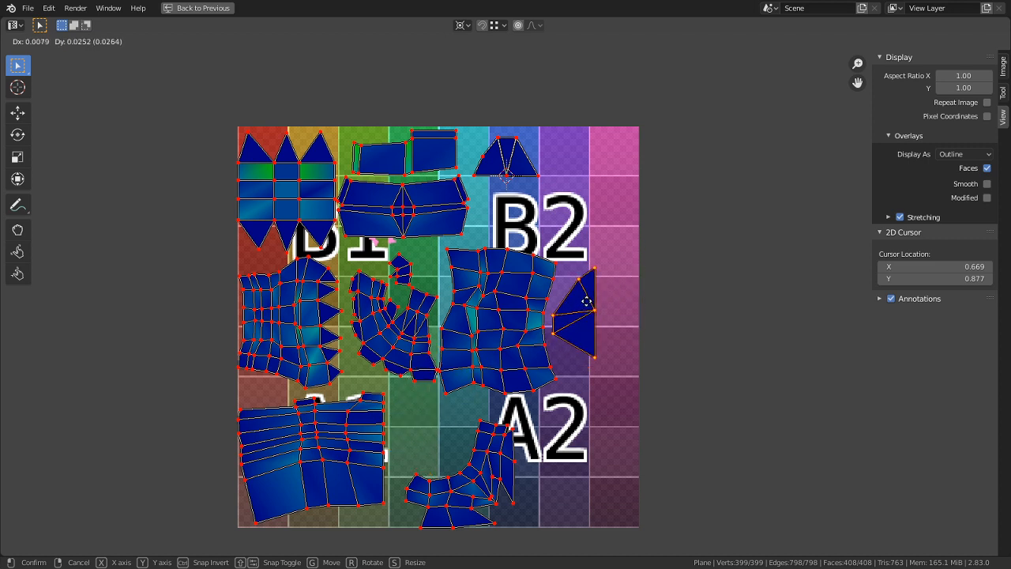
pyautogui.click(595, 297)
pyautogui.press('g')
pyautogui.click(537, 183)
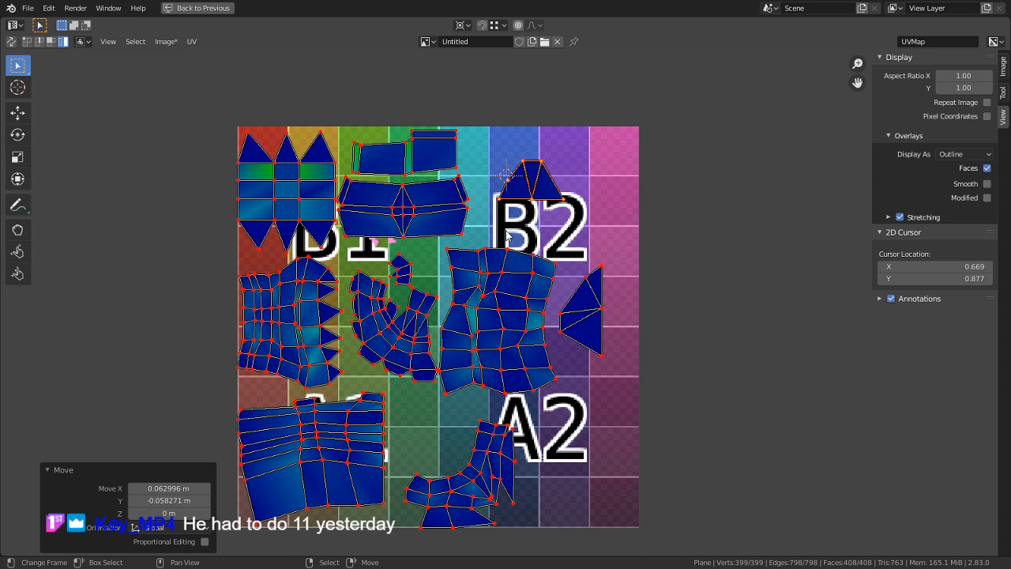
# - Save Siegward.blend and restore the split UV Editing layout with the 3D model in view
pyautogui.moveTo(522, 341); pyautogui.dragTo(563, 311, button='middle')
pyautogui.hotkey('ctrl', 's')
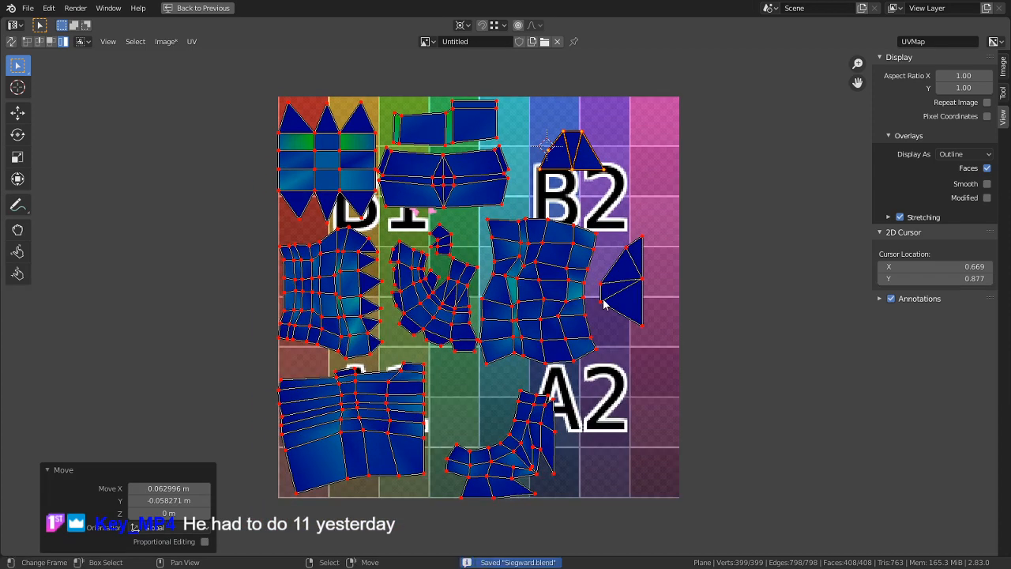
pyautogui.hotkey('ctrl', 'space')
pyautogui.moveTo(656, 408); pyautogui.dragTo(694, 389, button='middle')
pyautogui.scroll(-4, 664, 389)
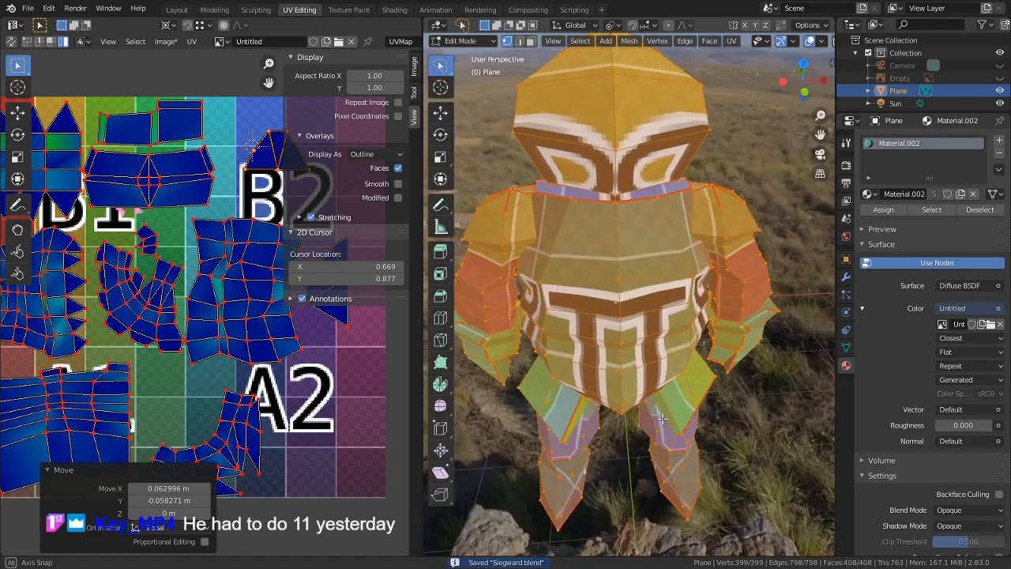
# - Switch the 3D viewport from rendered shading to Material Preview shading
pyautogui.scroll(-1, 246, 395)
pyautogui.moveTo(247, 395)
pyautogui.mouseDown(button='middle')
pyautogui.moveTo(220, 387)
pyautogui.moveTo(235, 387)
pyautogui.mouseUp(button='middle')
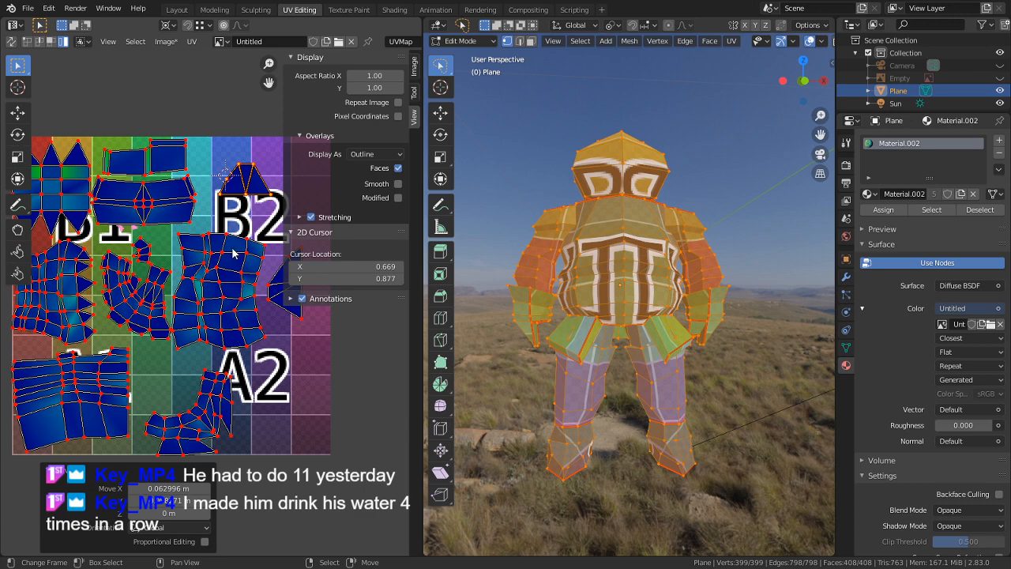
pyautogui.scroll(-3, 664, 82)
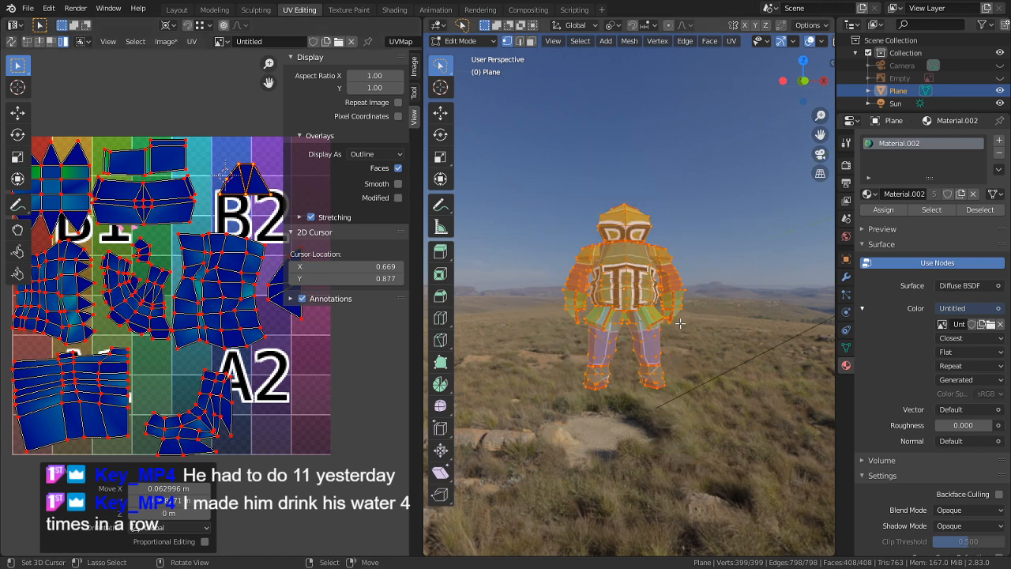
pyautogui.moveTo(803, 44); pyautogui.dragTo(741, 41, button='middle')
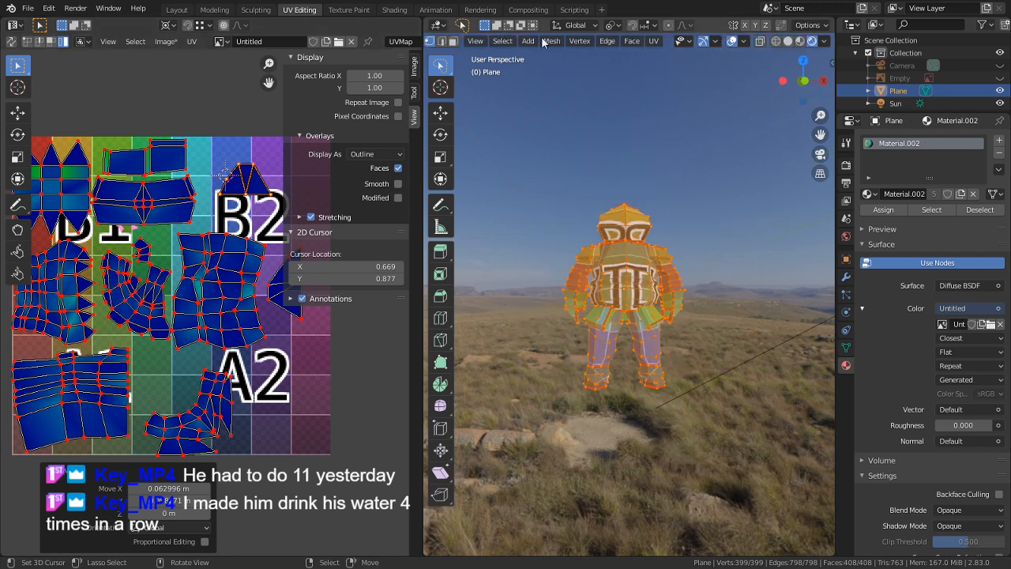
pyautogui.click(800, 42)
# - Inspect the armored model from a raised angle with its mesh deselected, and reselect the whole mesh to review the full UV layout
pyautogui.moveTo(755, 116)
pyautogui.mouseDown(button='middle')
pyautogui.moveTo(677, 194)
pyautogui.moveTo(610, 297)
pyautogui.mouseUp(button='middle')
pyautogui.hotkey('alt', 'a')
pyautogui.scroll(4, 610, 297)
pyautogui.moveTo(670, 352)
pyautogui.mouseDown(button='middle')
pyautogui.moveTo(718, 318)
pyautogui.moveTo(670, 344)
pyautogui.moveTo(686, 341)
pyautogui.mouseUp(button='middle')
pyautogui.press('a')
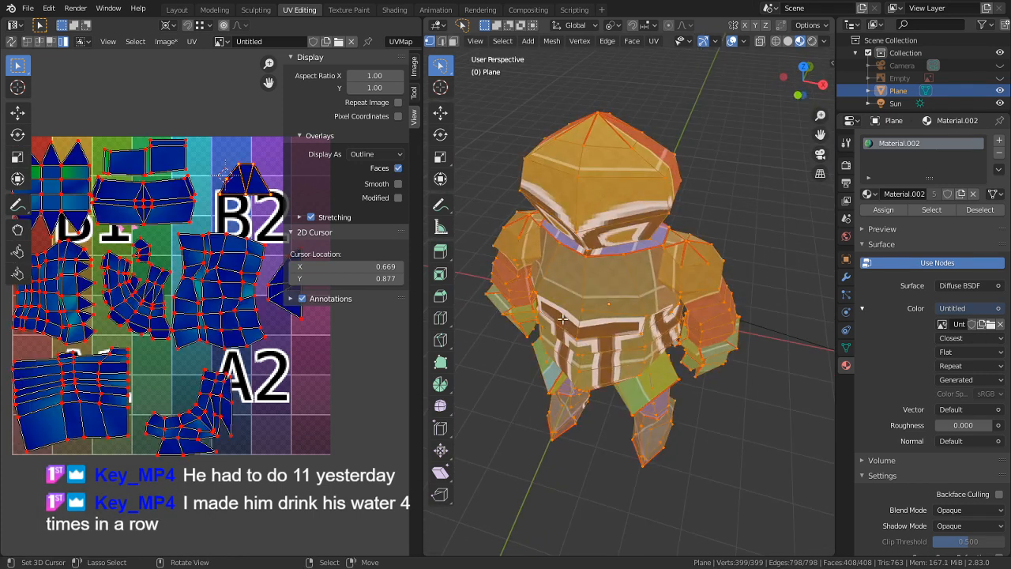
pyautogui.scroll(-2, 304, 398)
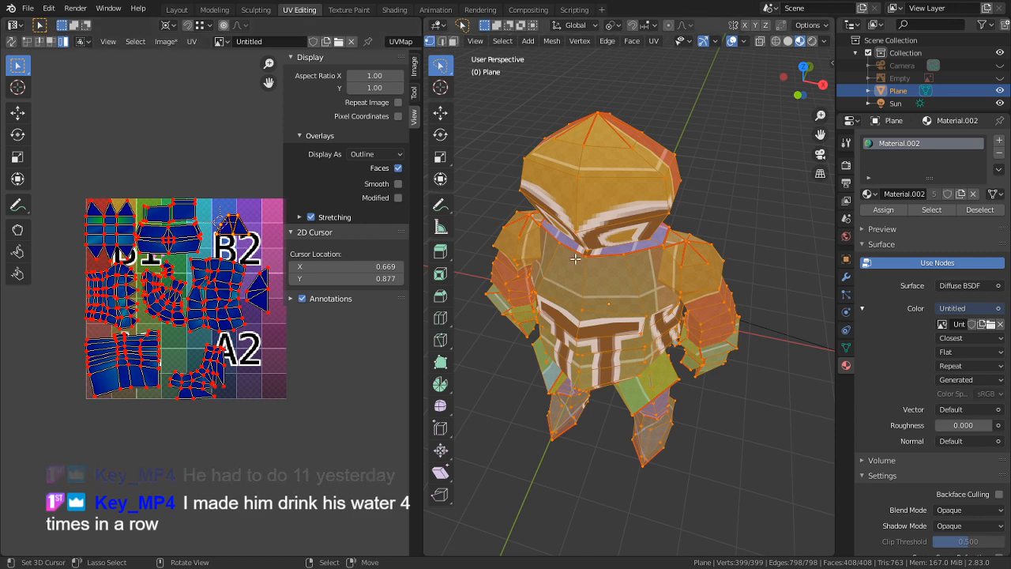
pyautogui.scroll(-1, 224, 363)
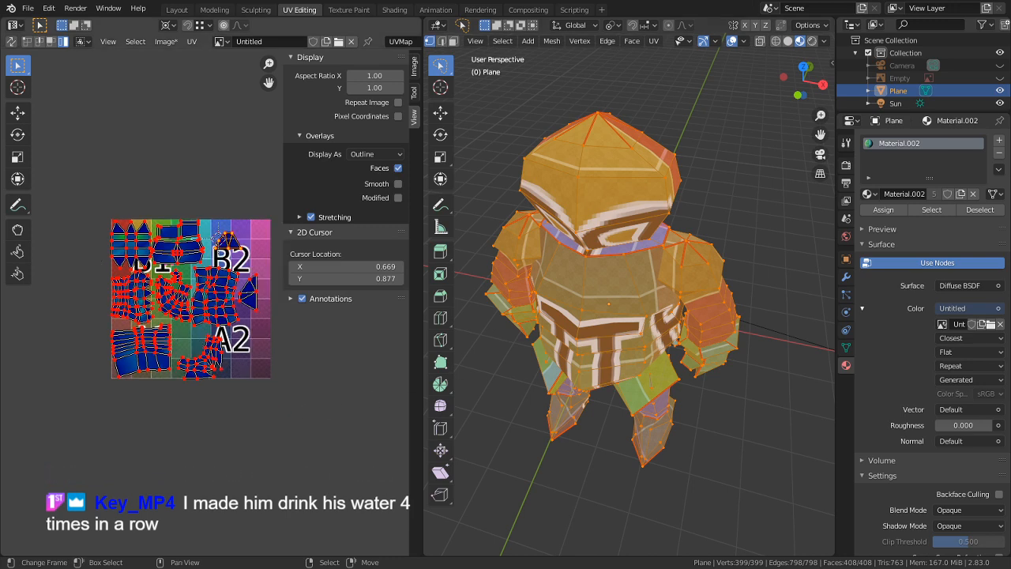